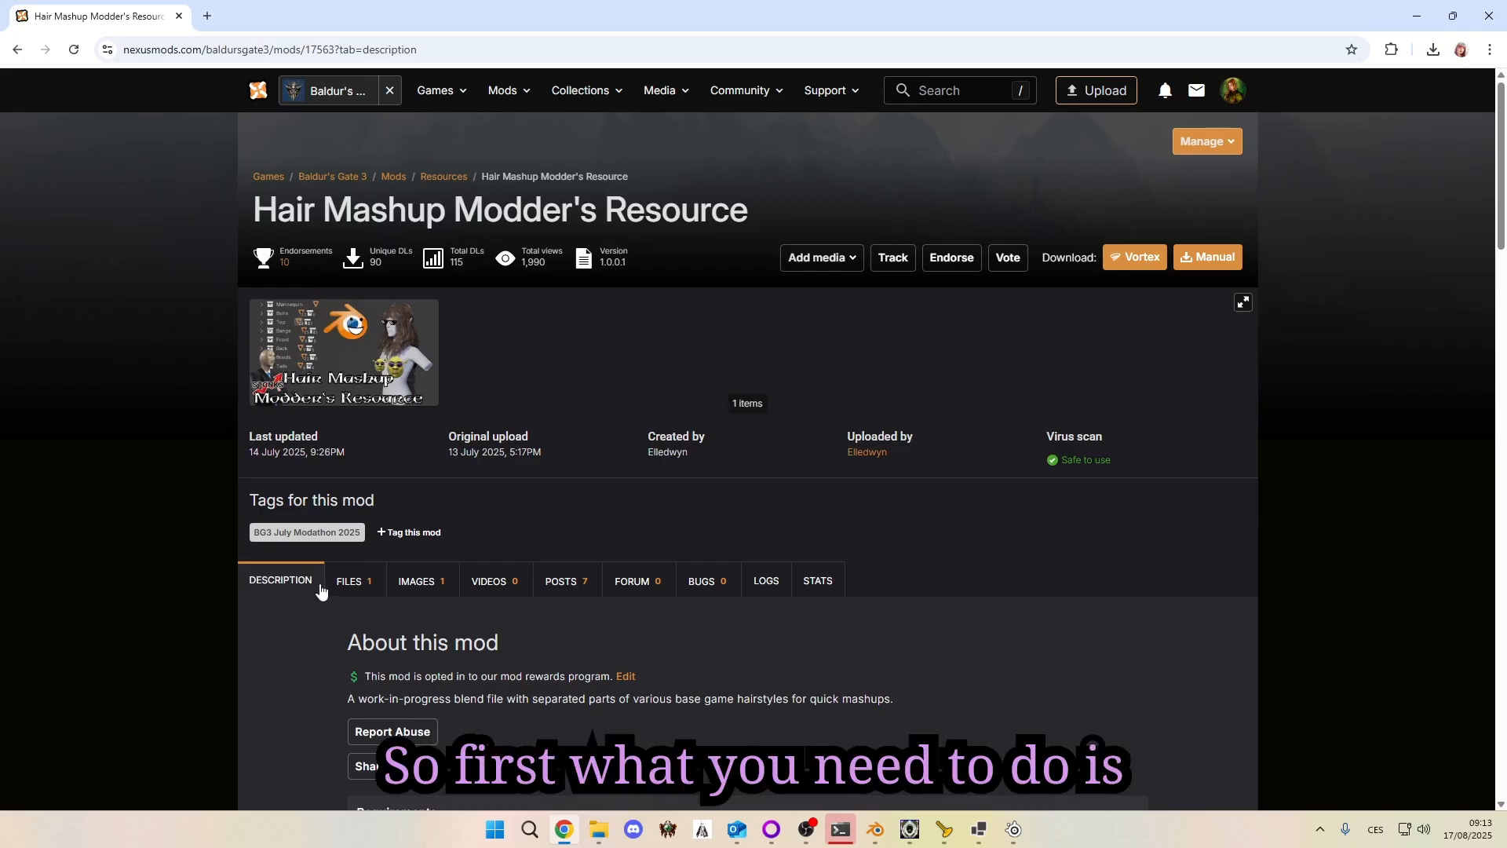
Step: Open the file list of the Hair Mashup Modder's Resource mod and look over its main and old files
left_click(351, 581)
scroll(137, 510, "down", 1)
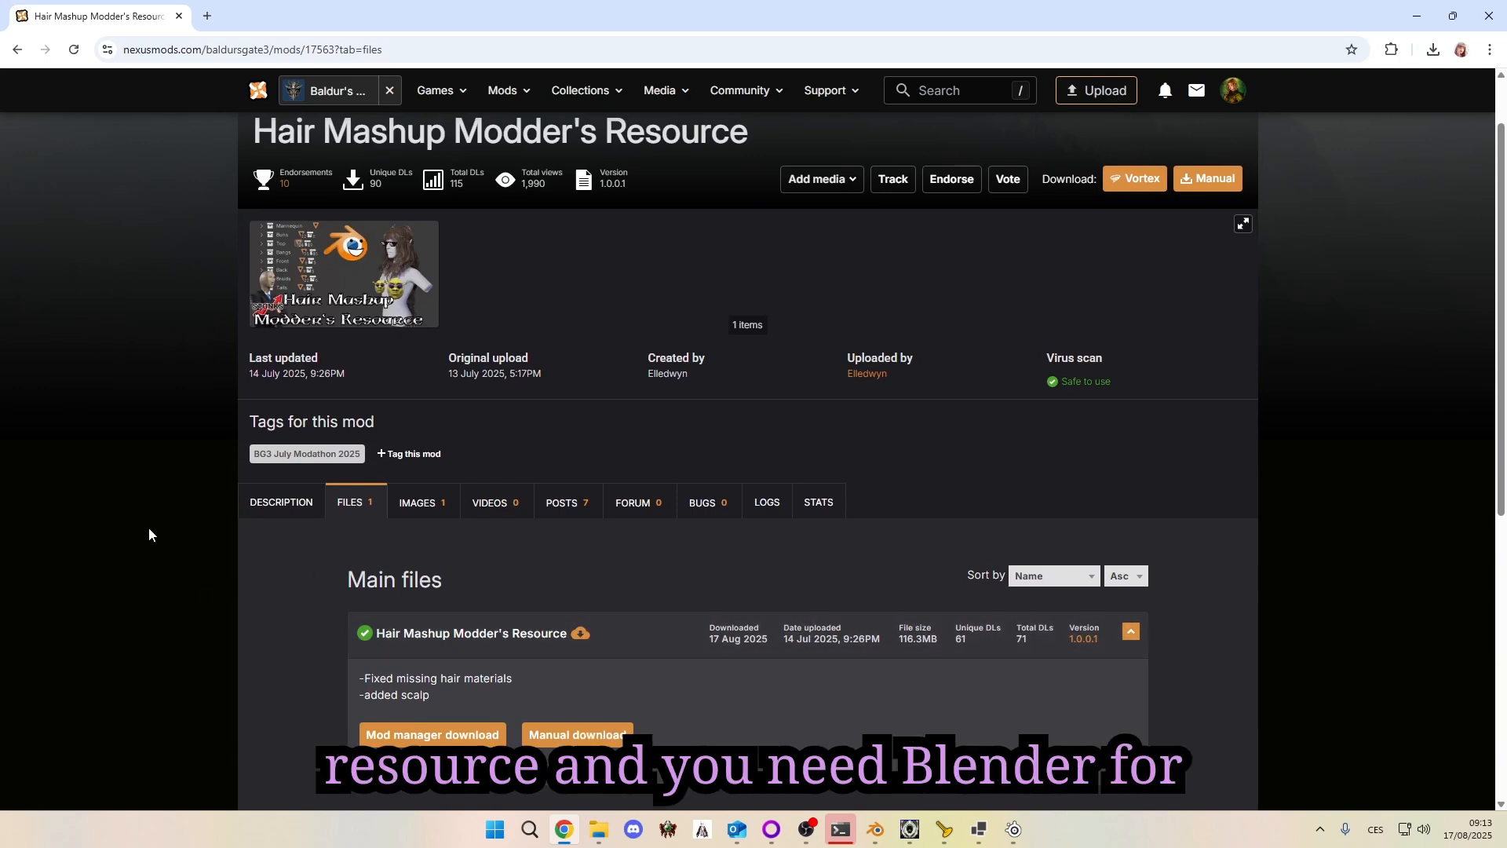
scroll(149, 529, "down", 3)
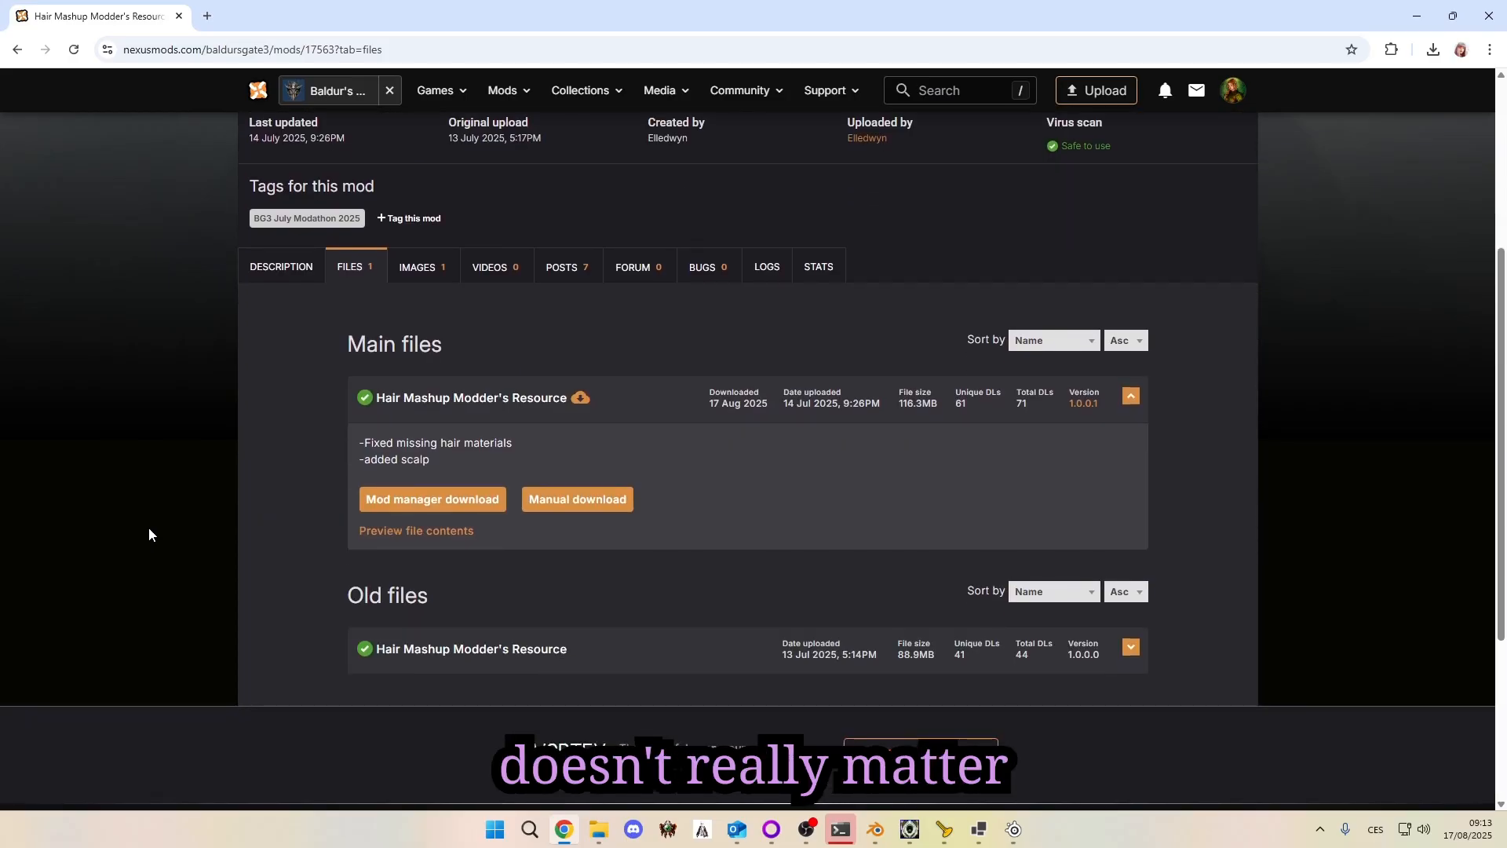
scroll(149, 535, "up", 4)
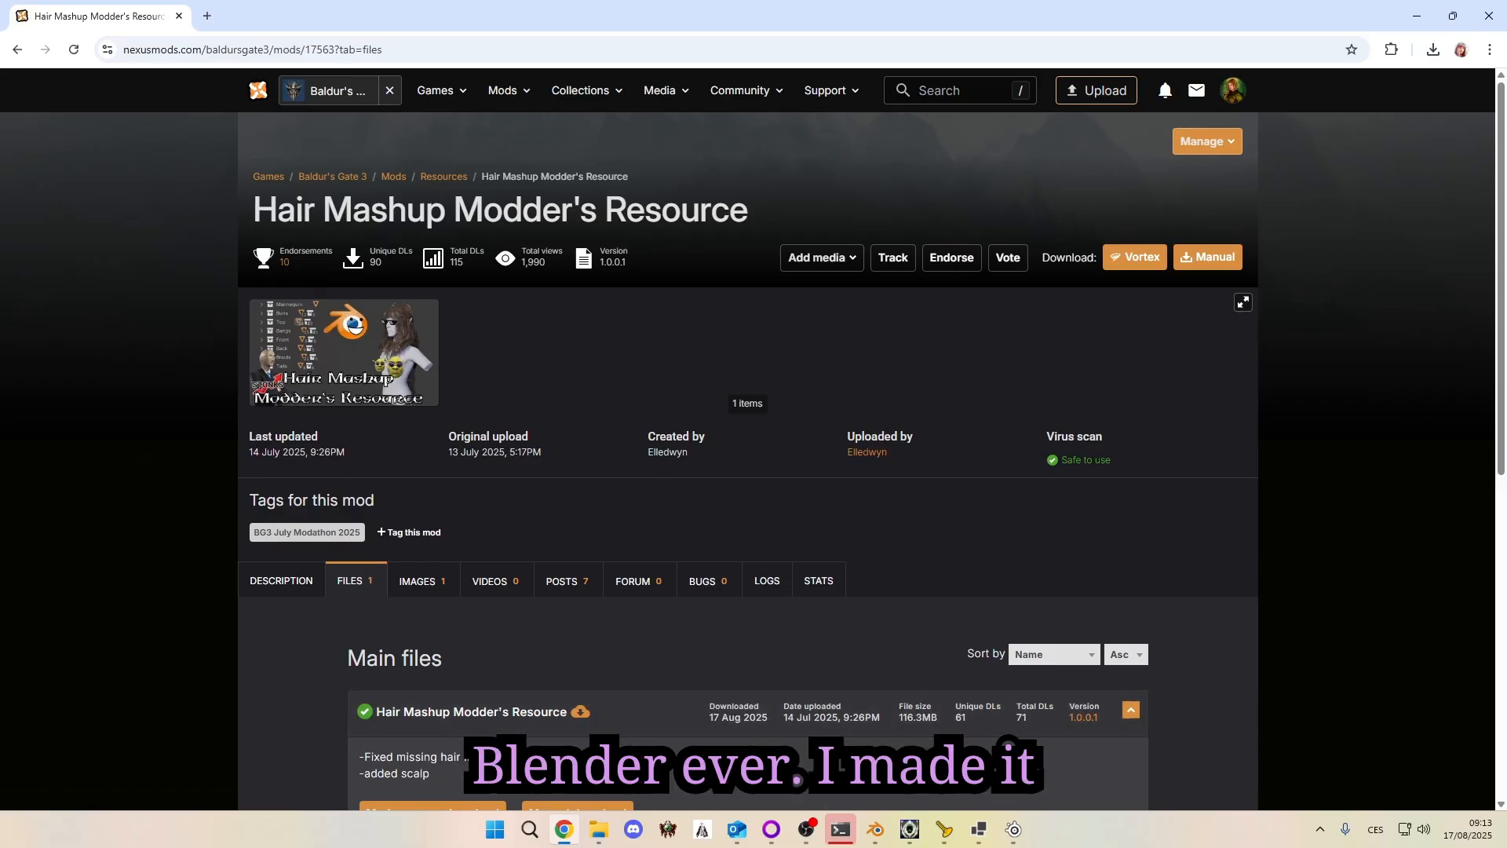
Step: Switch to Blender and examine the mannequin and its bun hair parts outside the camera view
left_click(875, 830)
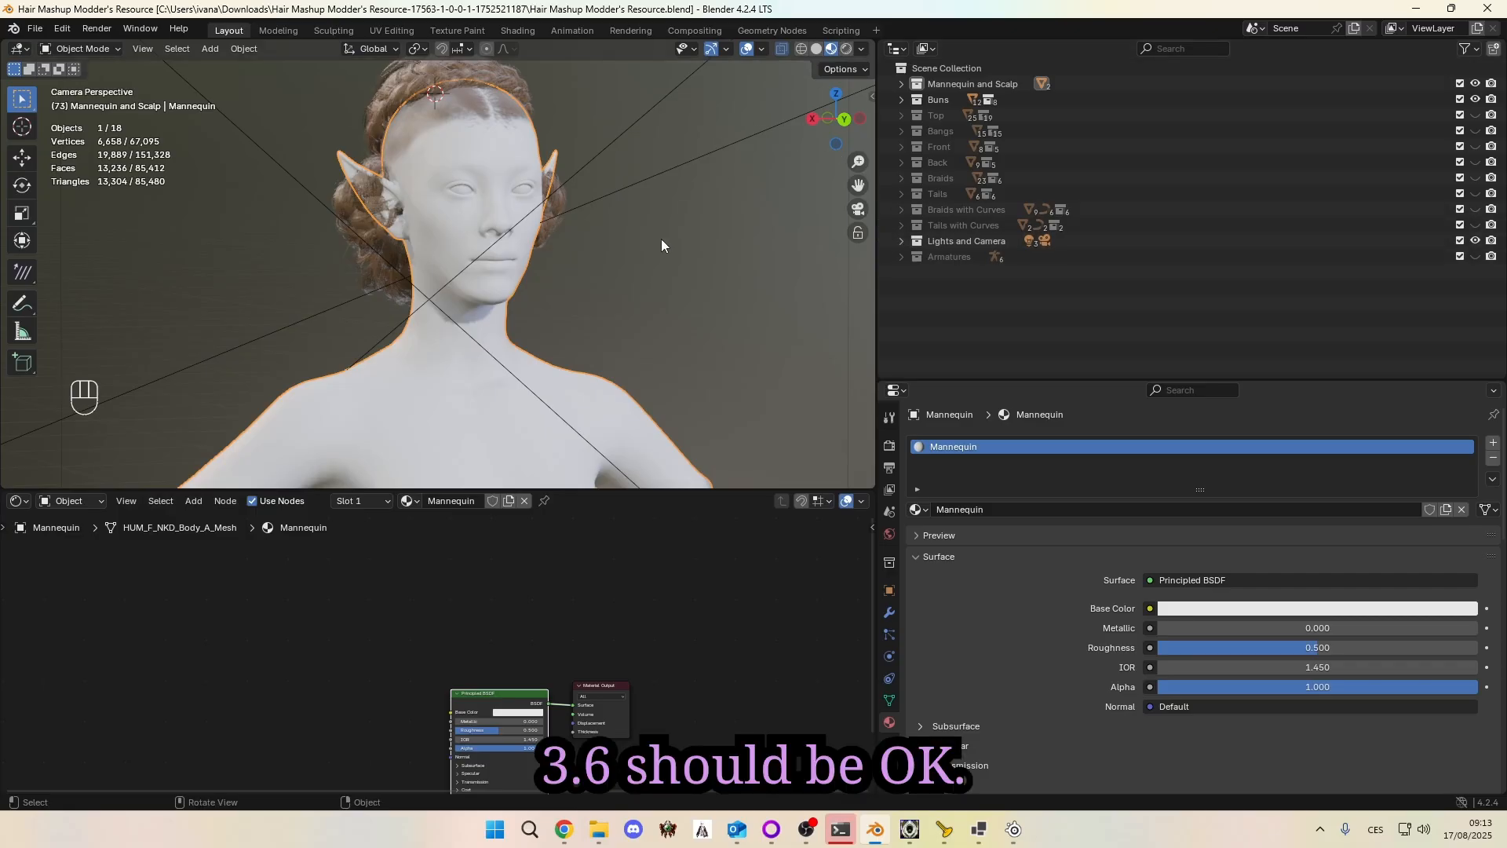
scroll(507, 208, "down", 3)
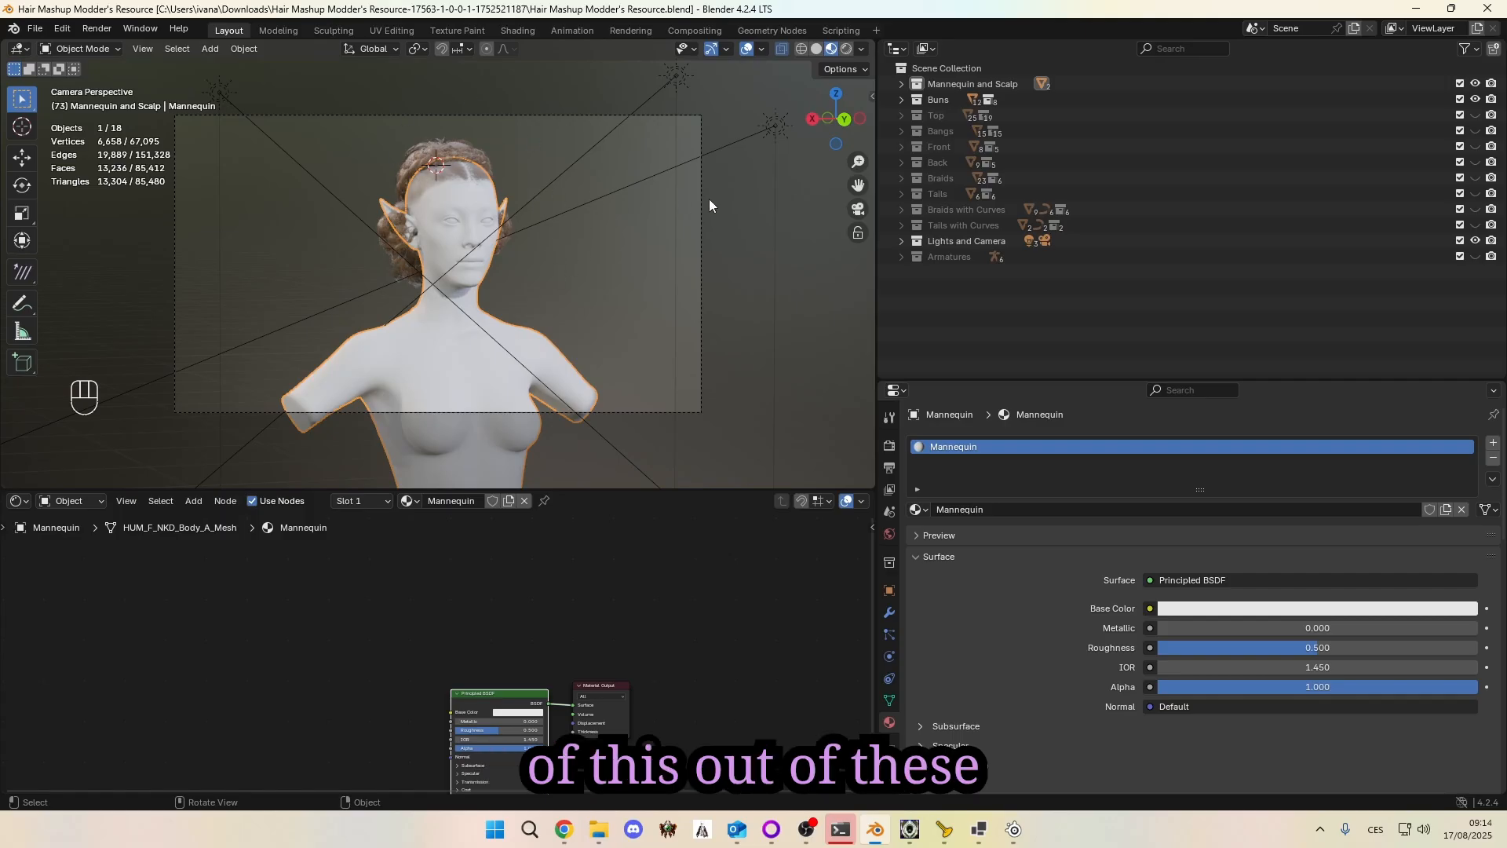
middle_click_drag(709, 206, 646, 213)
middle_click_drag(373, 225, 494, 217)
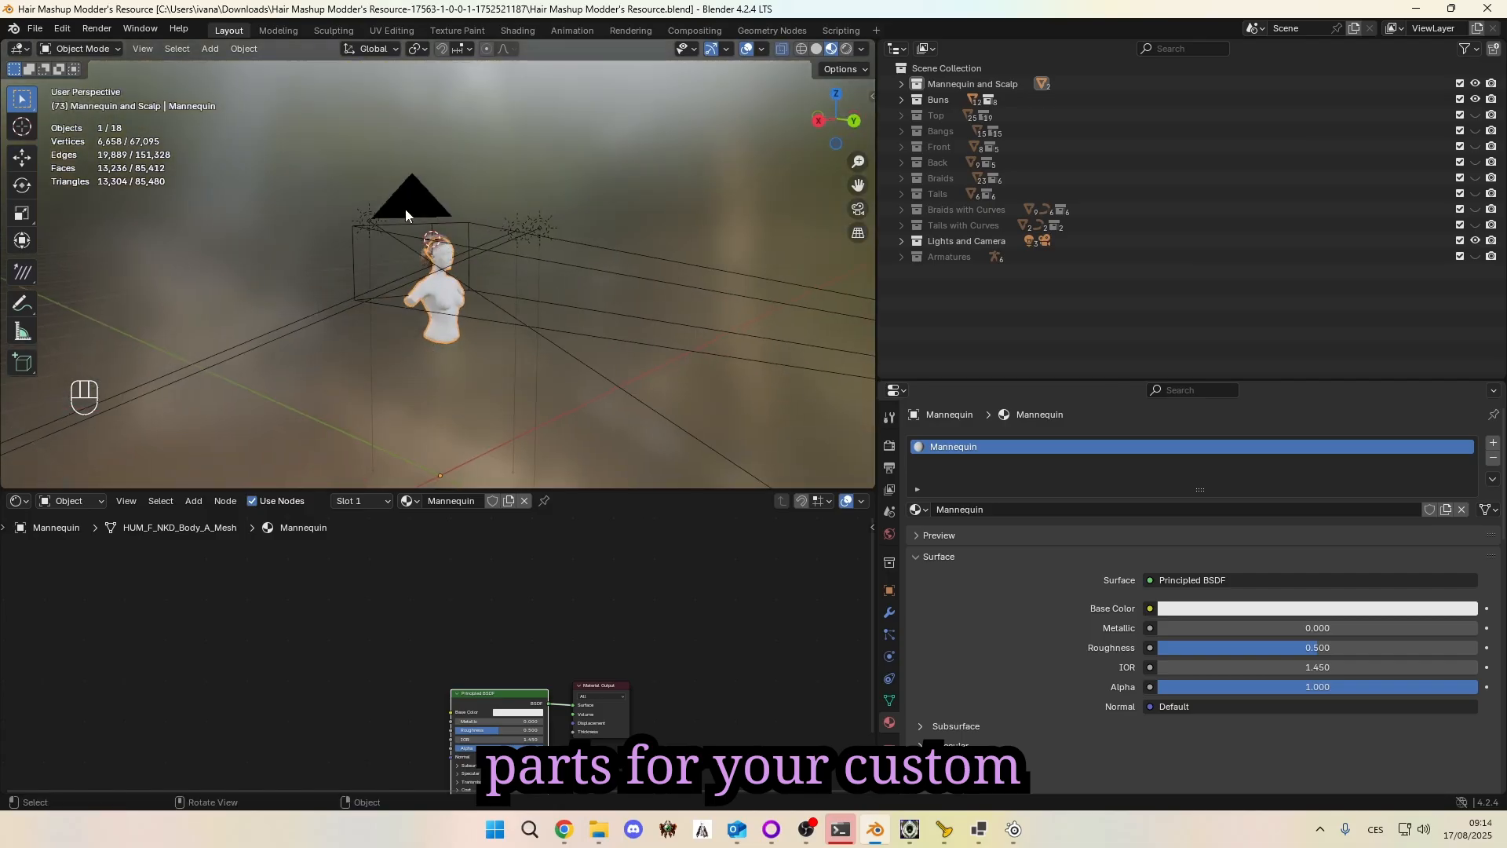
scroll(403, 209, "up", 10)
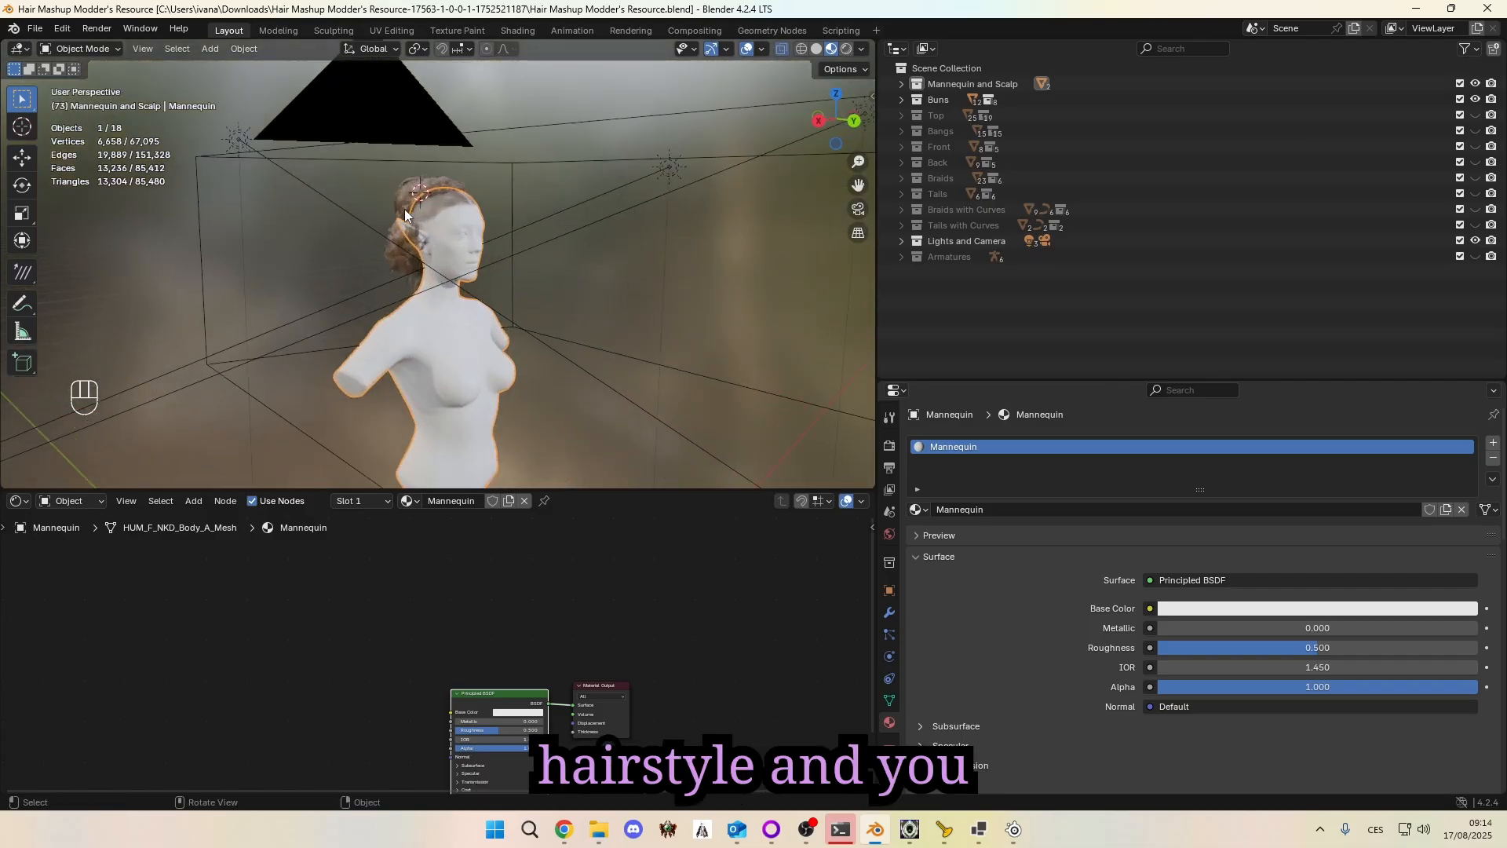
scroll(275, 183, "down", 8)
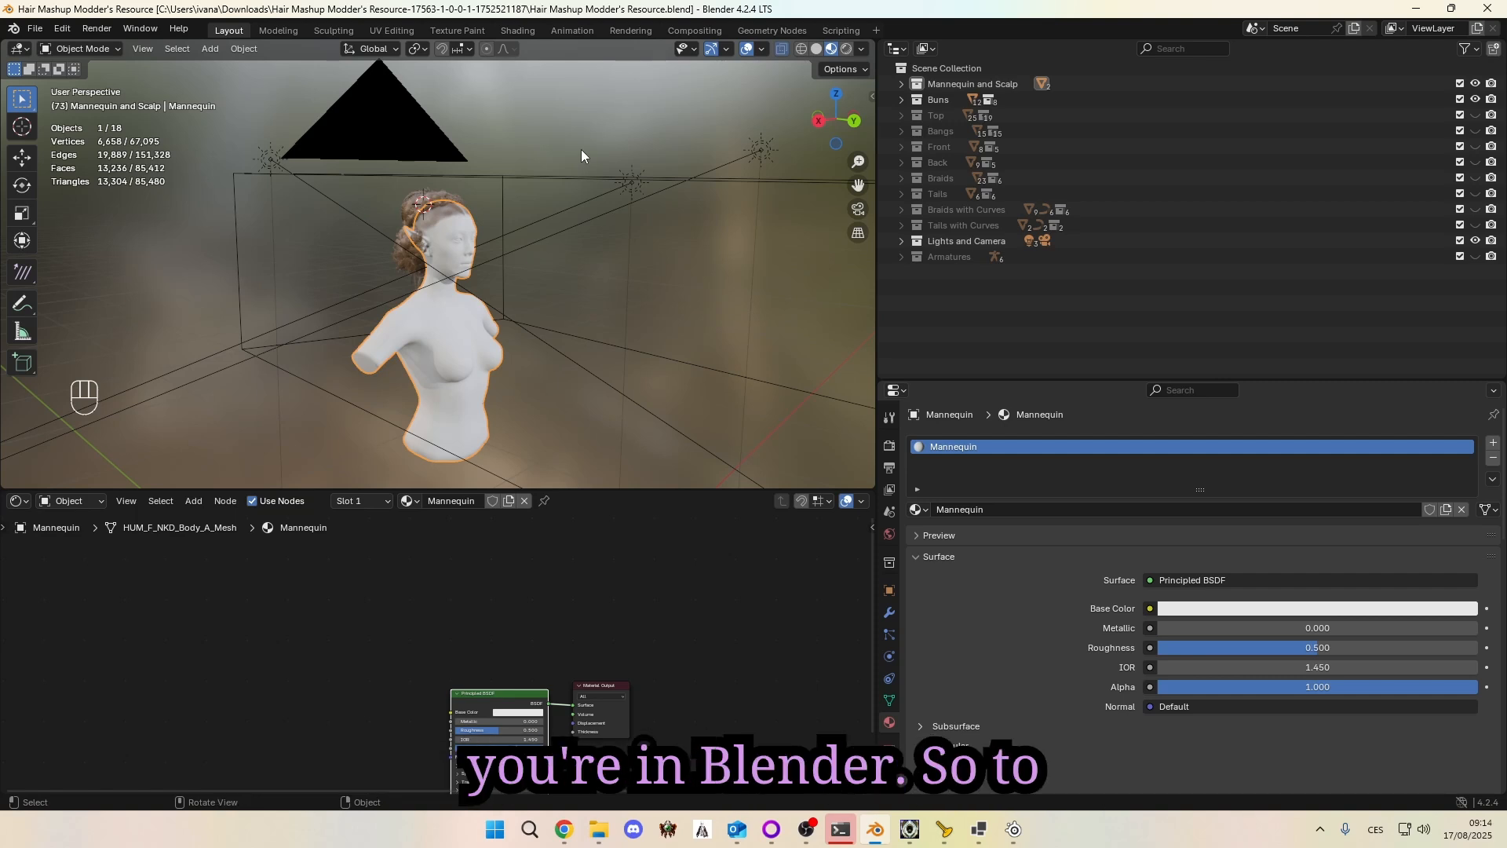
Step: Turn off the Extras overlay to hide the camera and lights, and hide the Buns collection
left_click(761, 50)
left_click(755, 50)
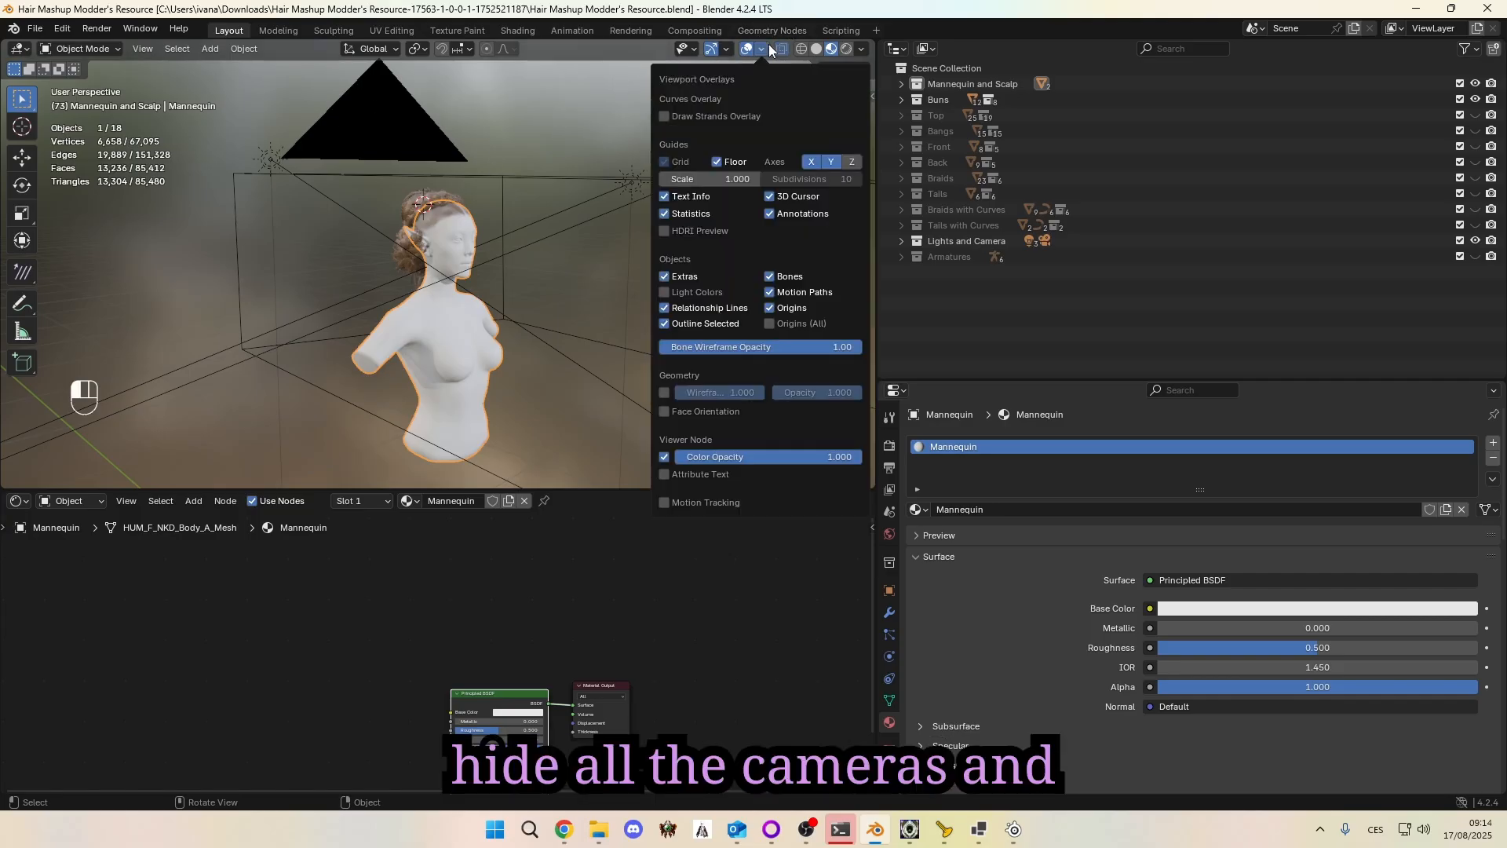
left_click(762, 52)
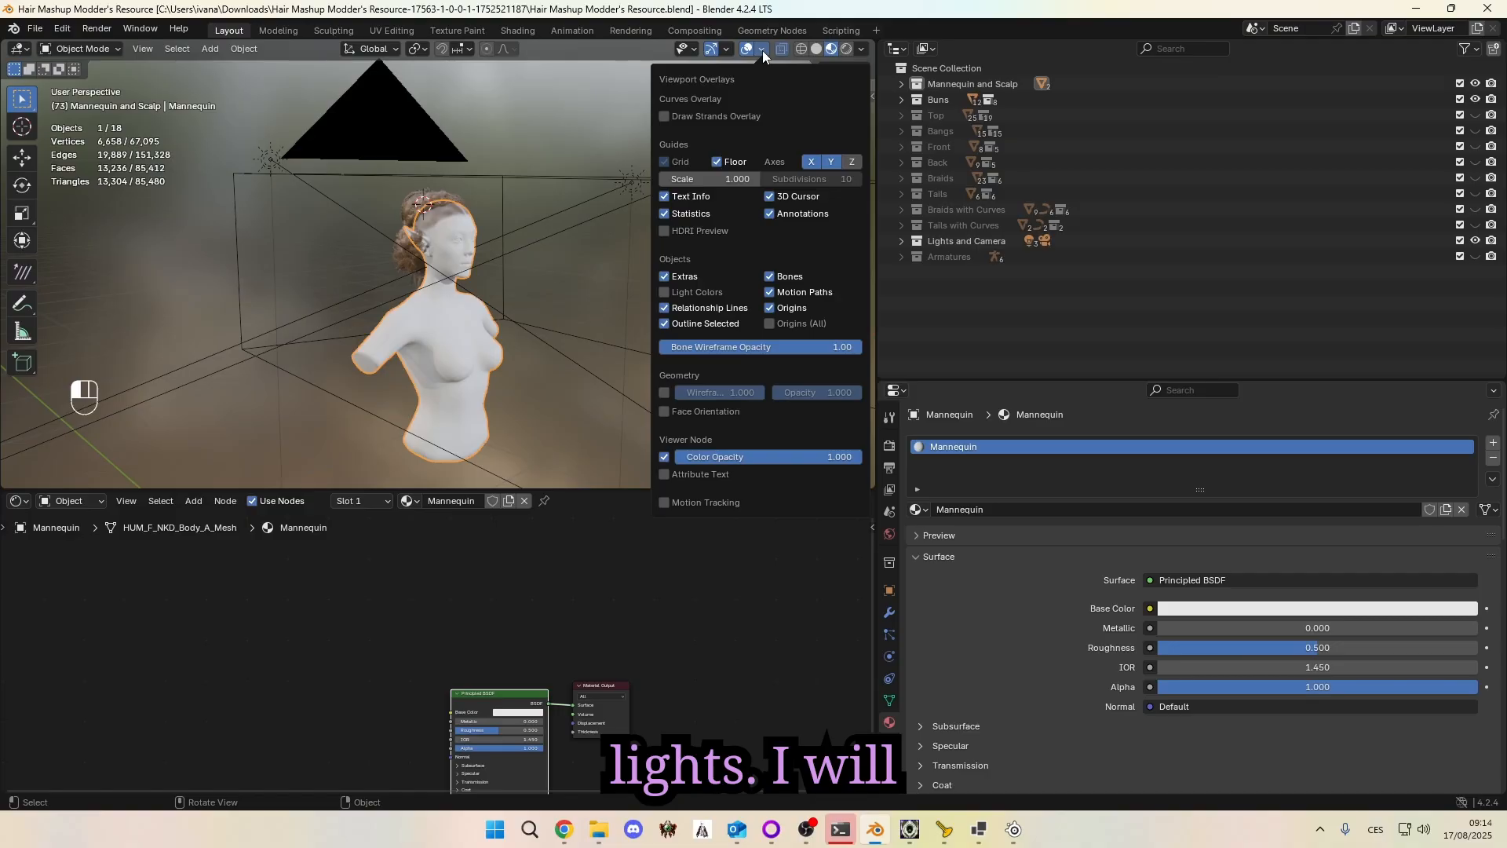
left_click(668, 276)
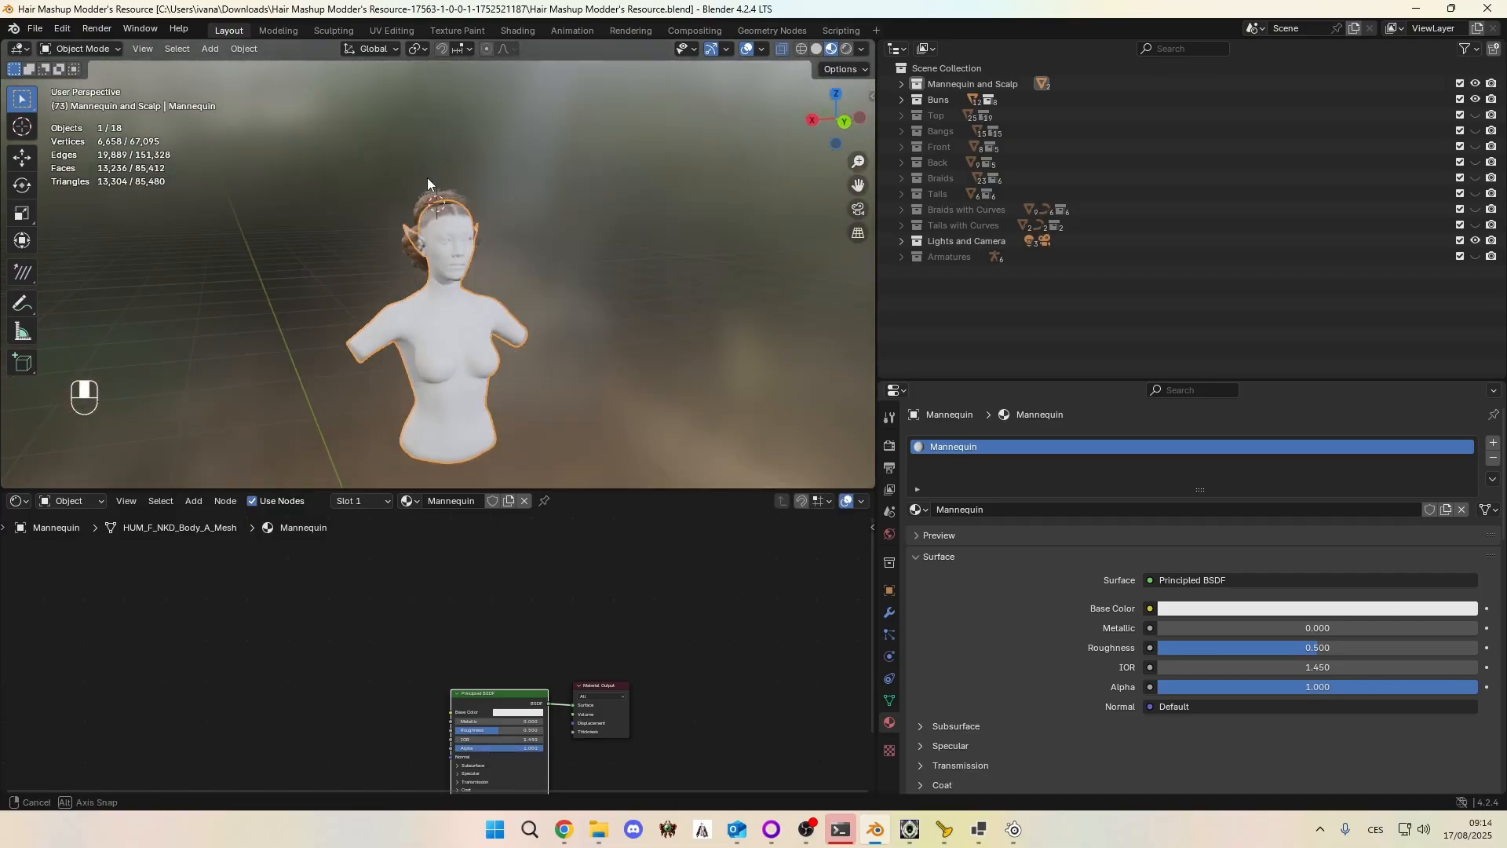
scroll(379, 181, "up", 6)
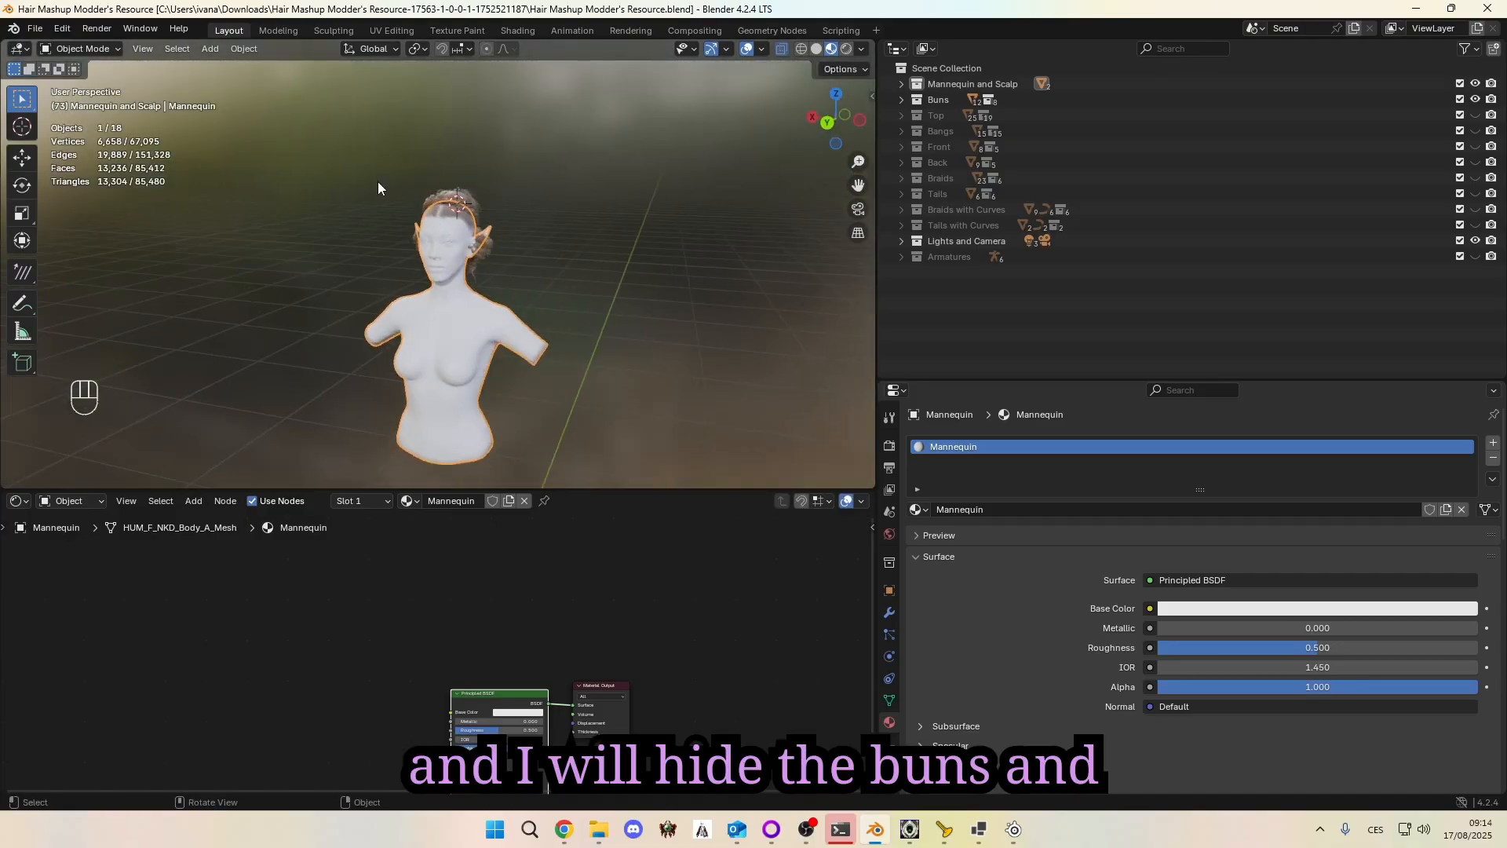
left_click(1476, 100)
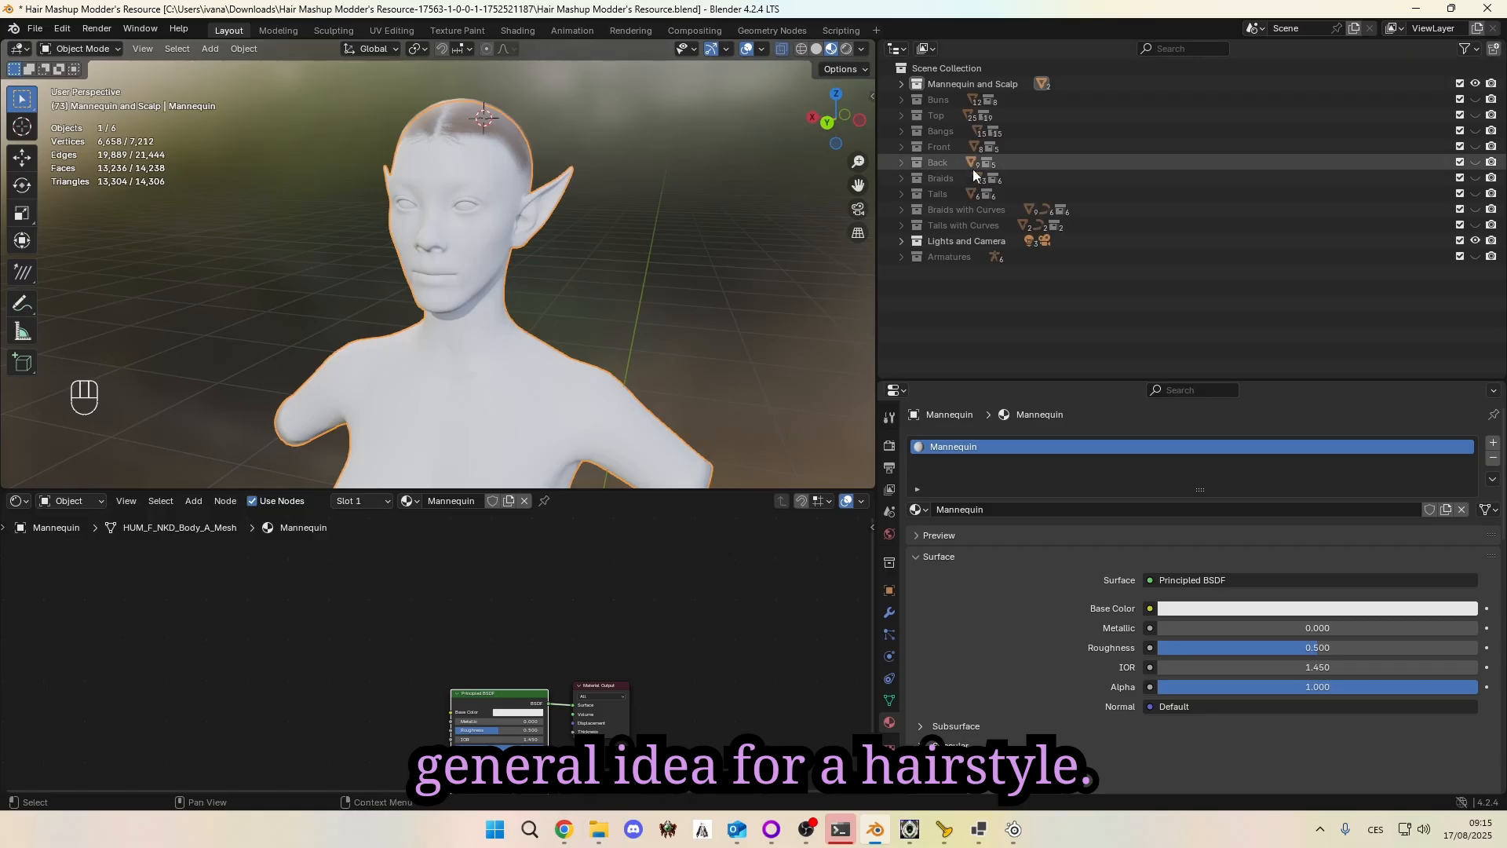
Step: Look through the separated hair pieces inside the Top and Buns collections, leaving both collapsed
left_click(900, 115)
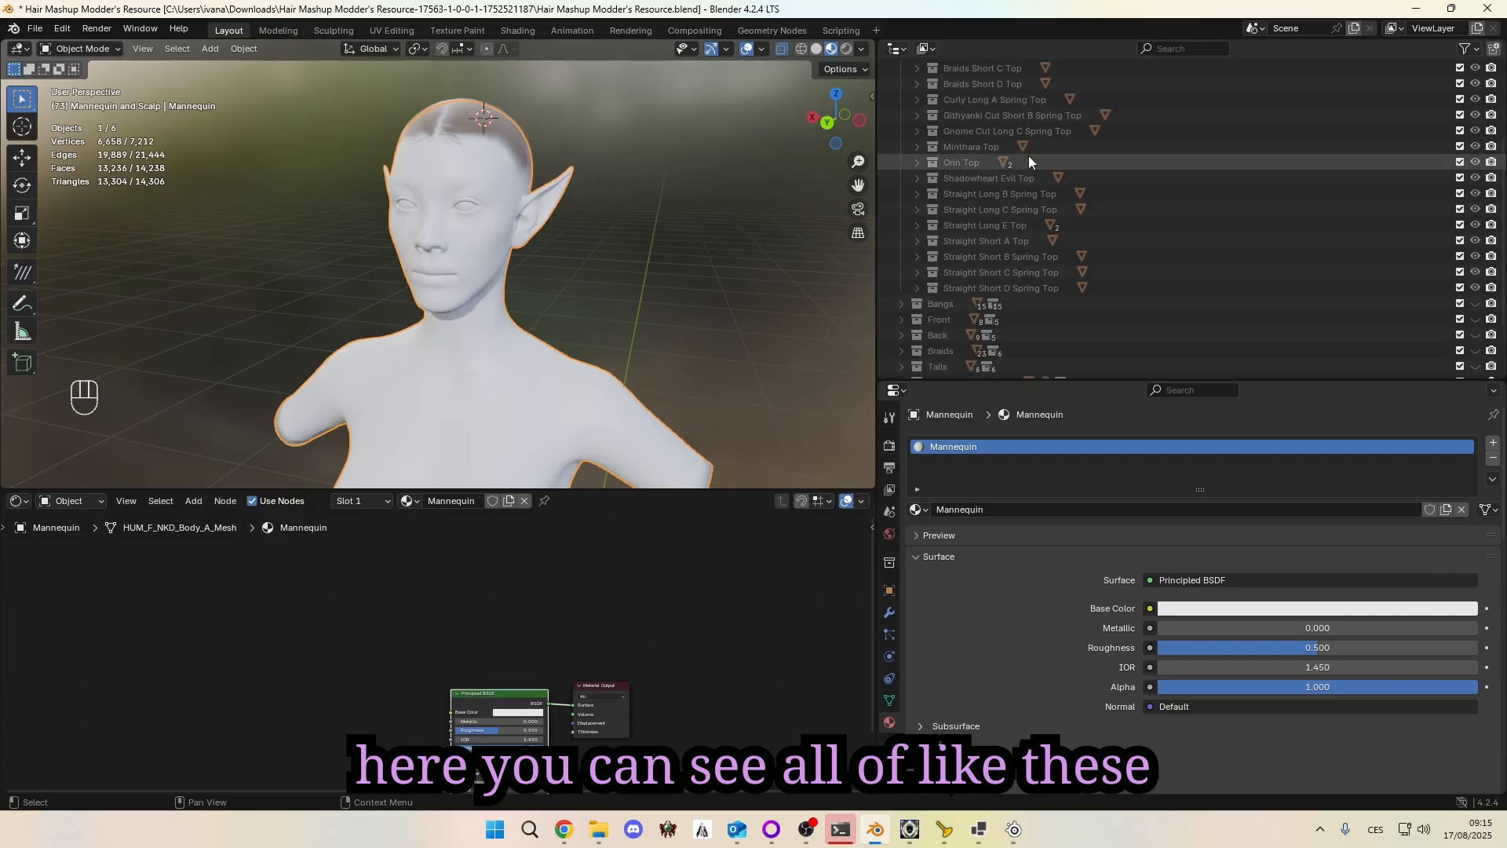
left_click(901, 116)
left_click(901, 100)
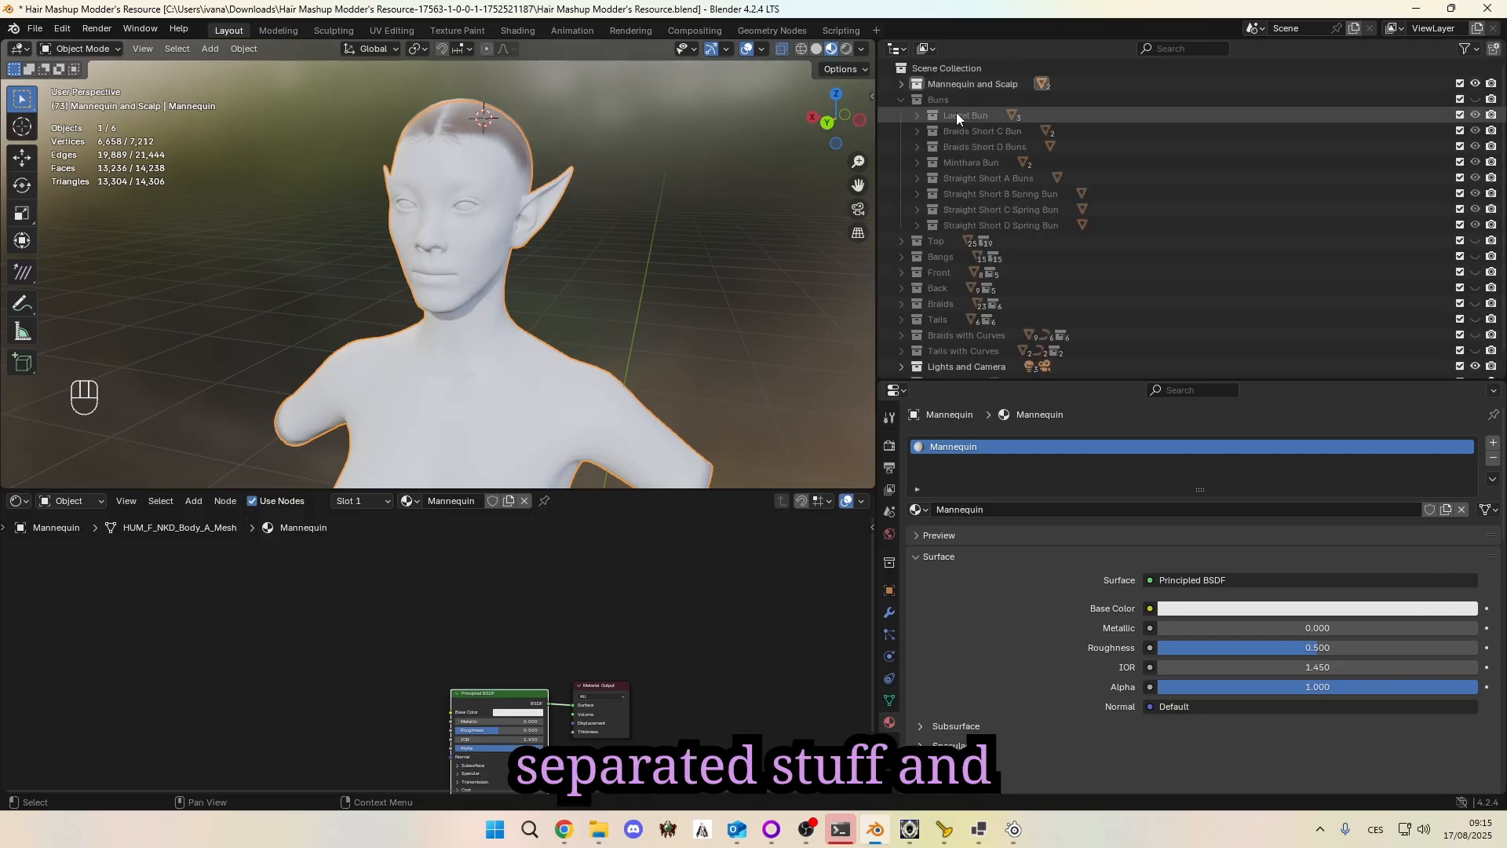
scroll(973, 126, "down", 1)
scroll(942, 118, "up", 1)
left_click(900, 100)
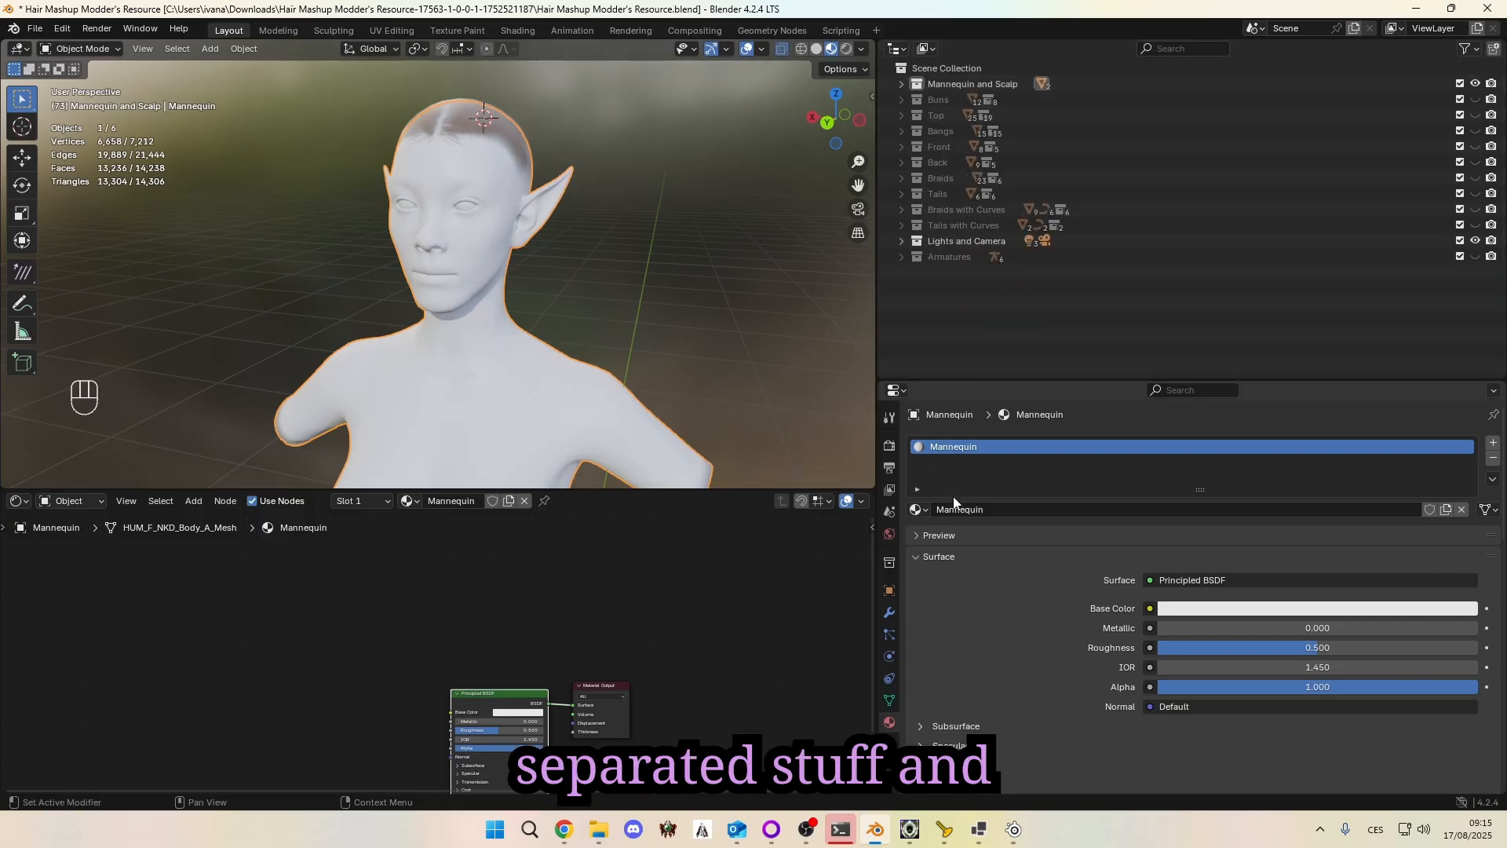
Step: Browse the available hair and accessory materials for the mannequin's material slot, keeping Mannequin assigned
left_click(915, 510)
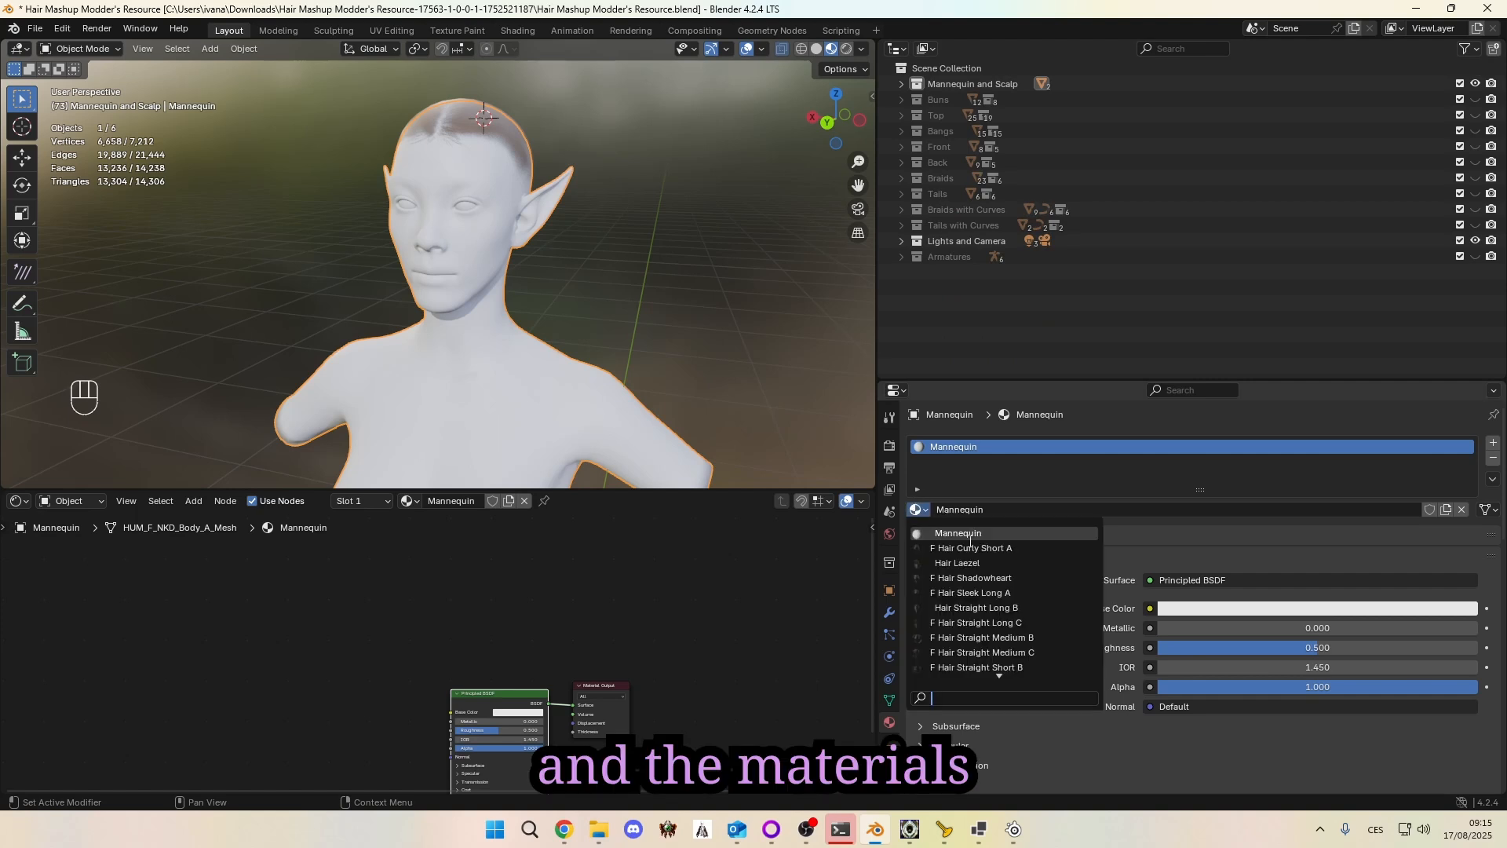
scroll(989, 628, "down", 5)
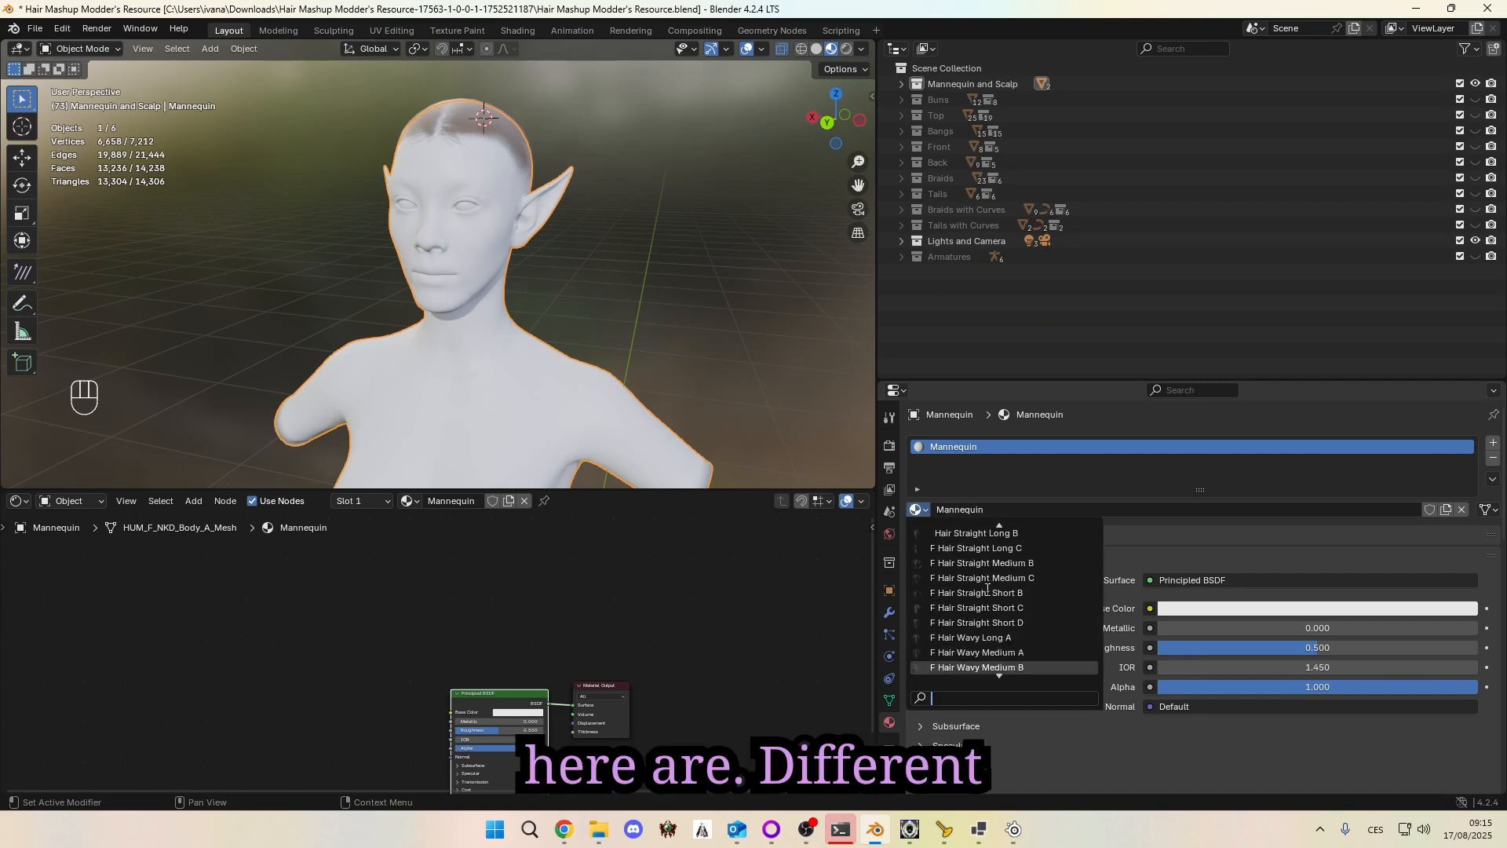
scroll(987, 588, "down", 9)
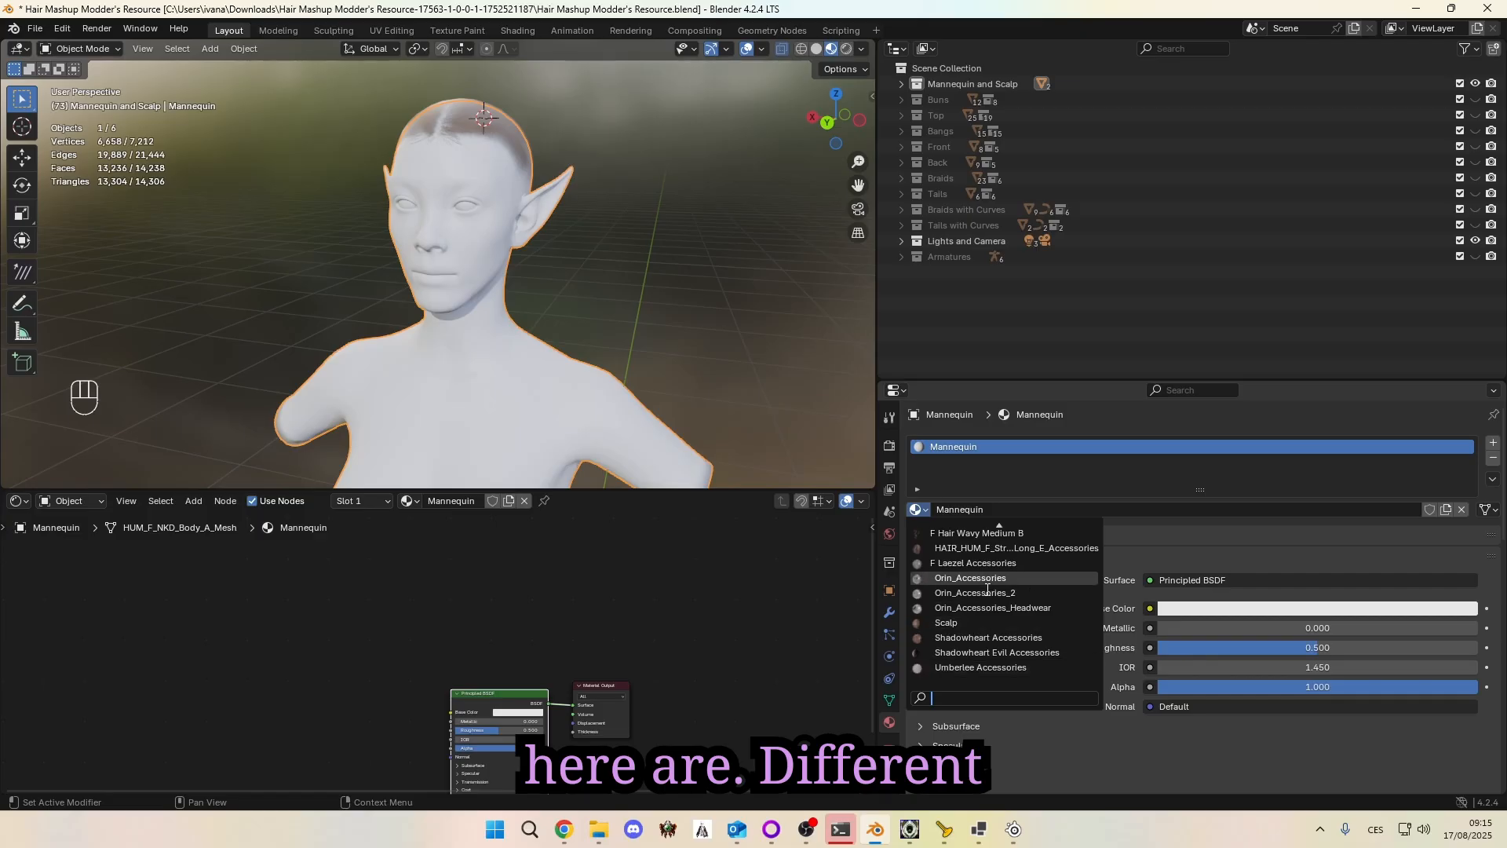
scroll(987, 588, "up", 14)
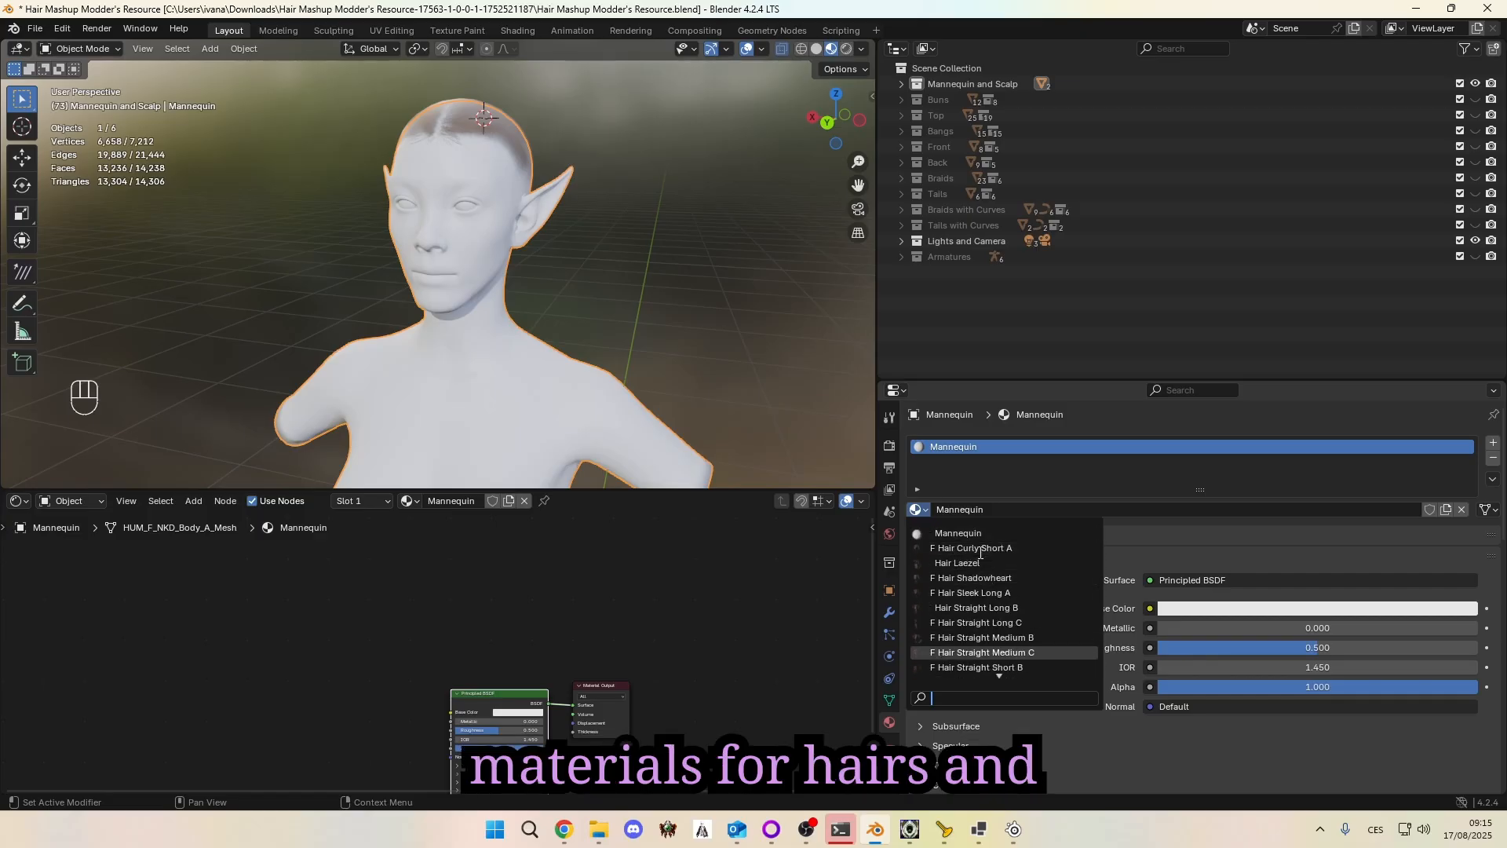
scroll(979, 553, "down", 10)
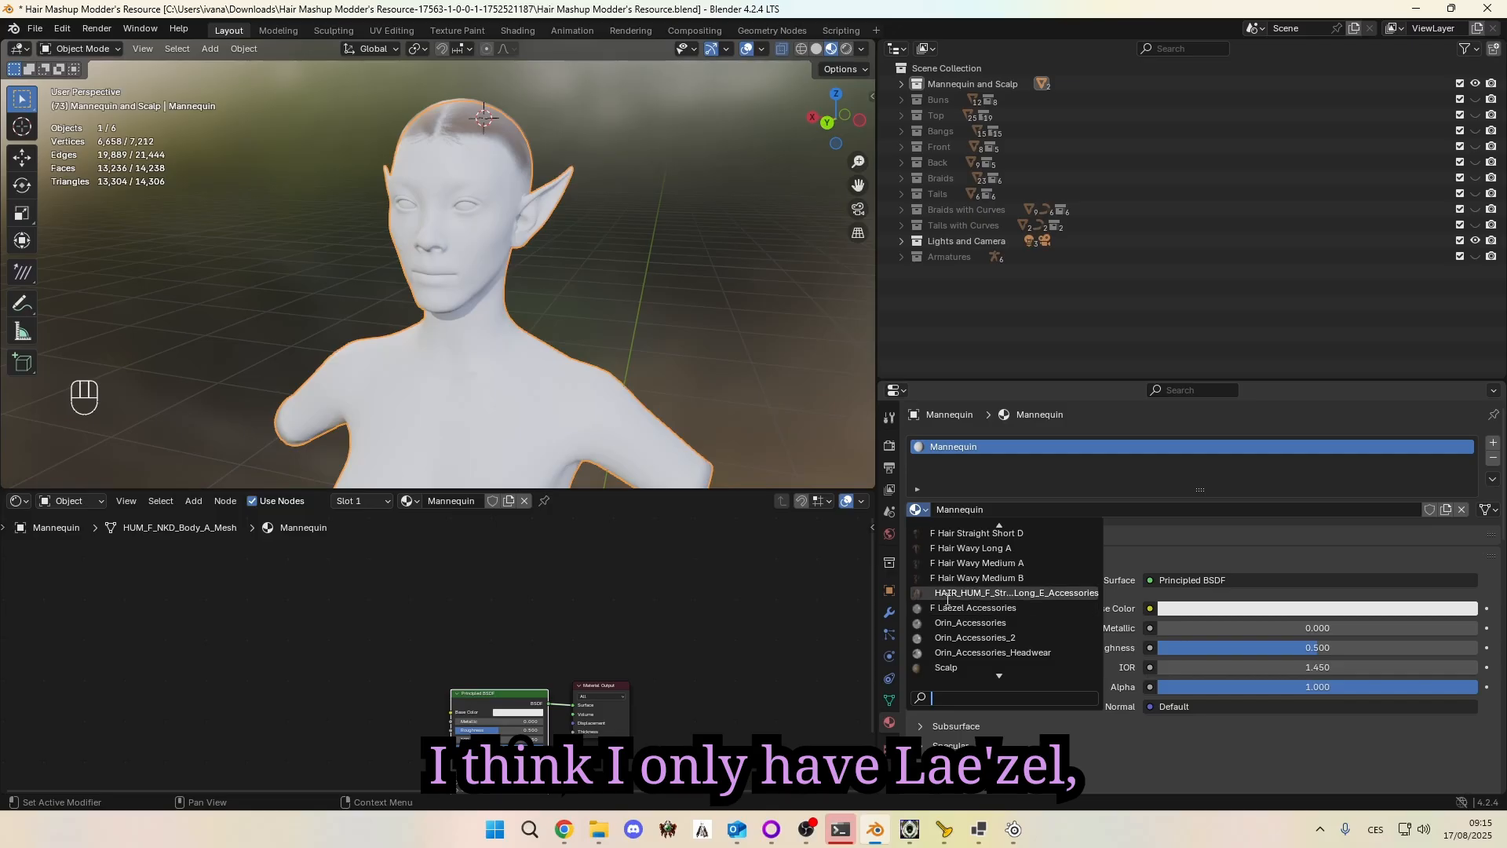
scroll(947, 599, "down", 6)
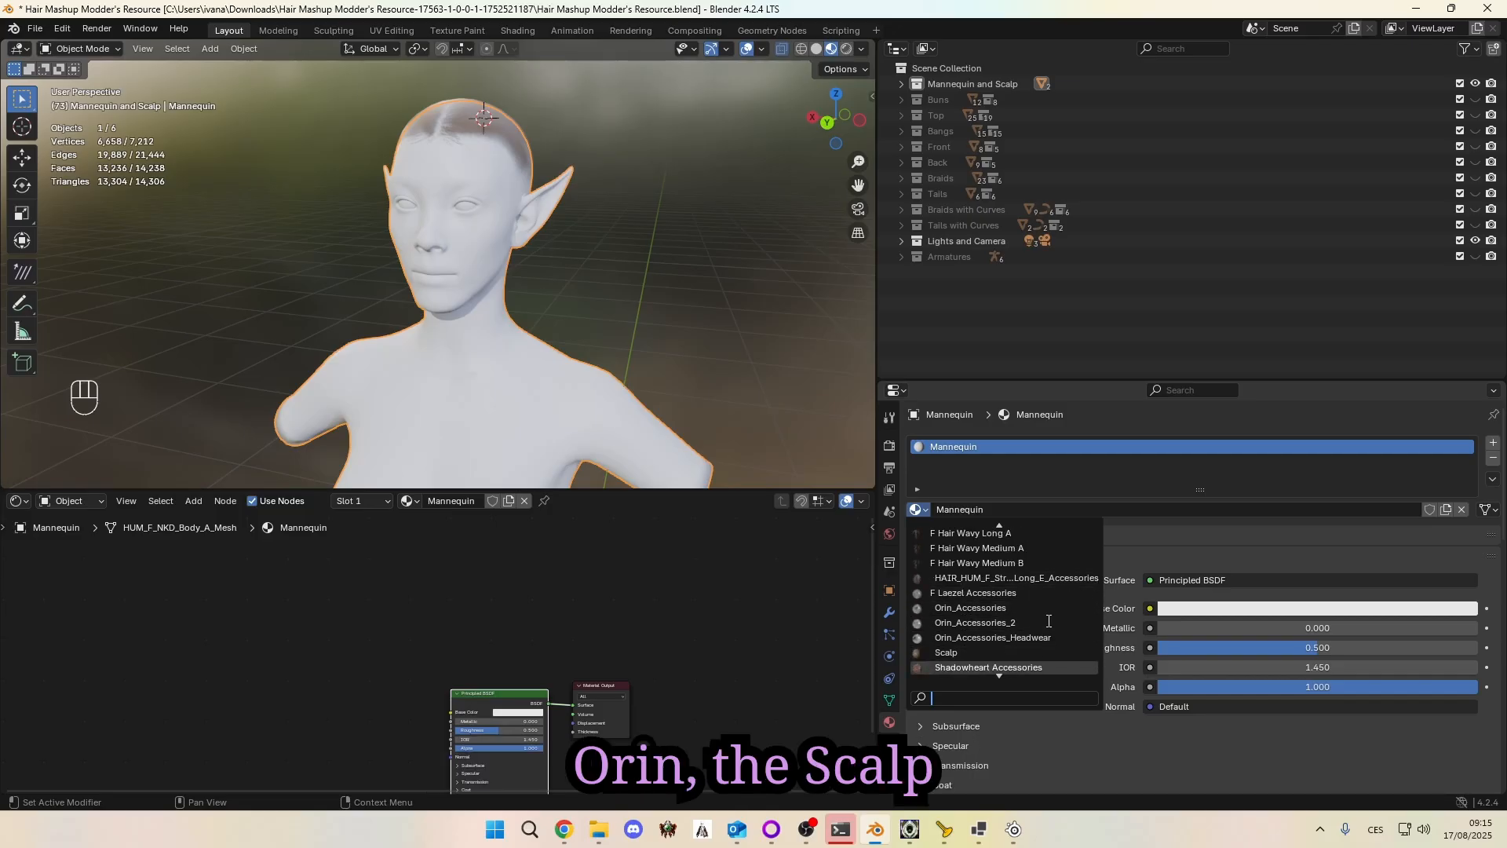
scroll(1013, 663, "down", 2)
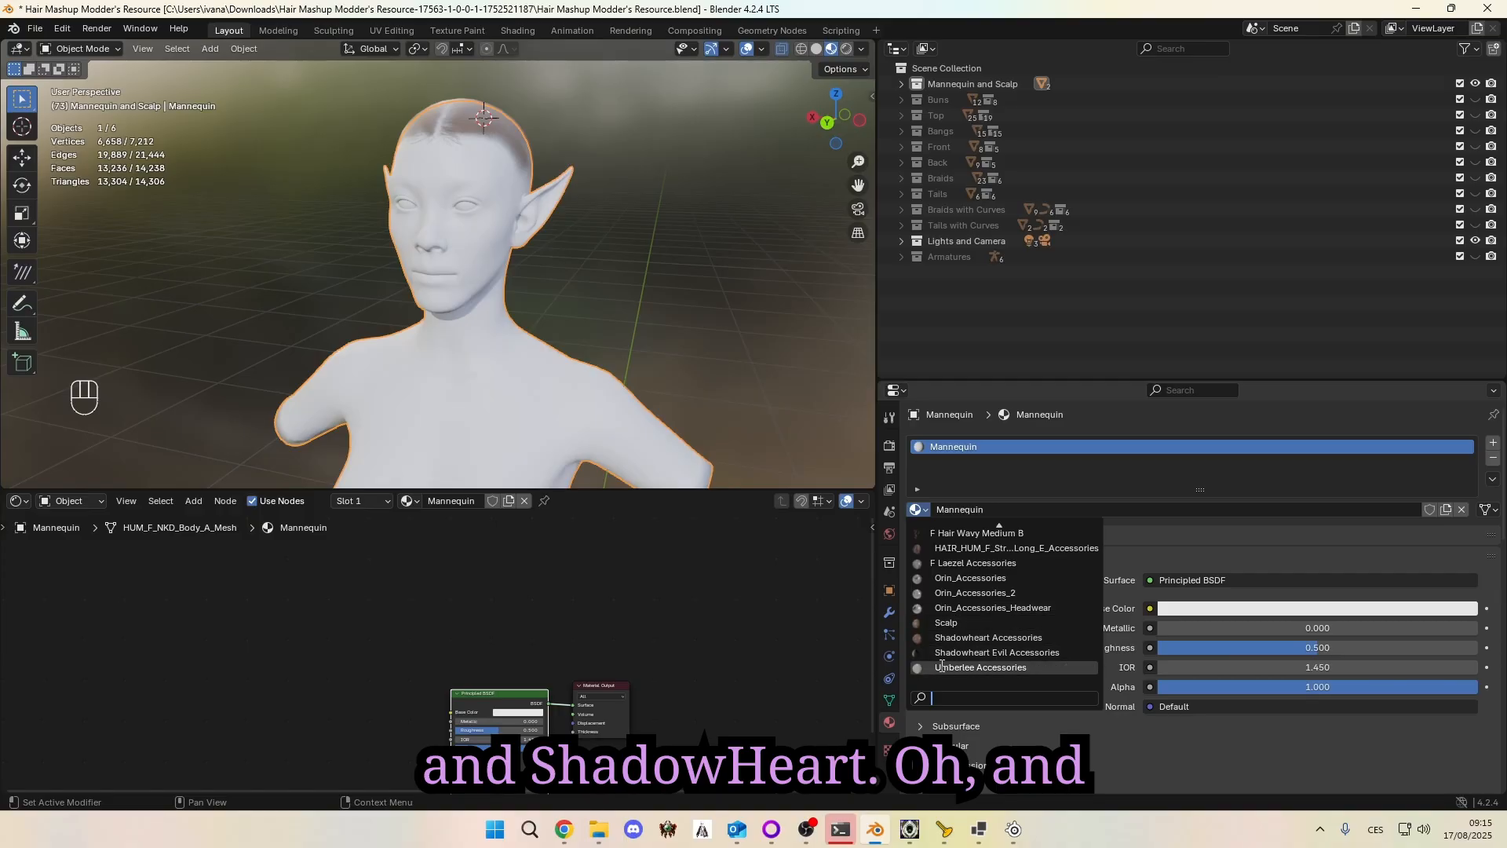
scroll(948, 608, "up", 12)
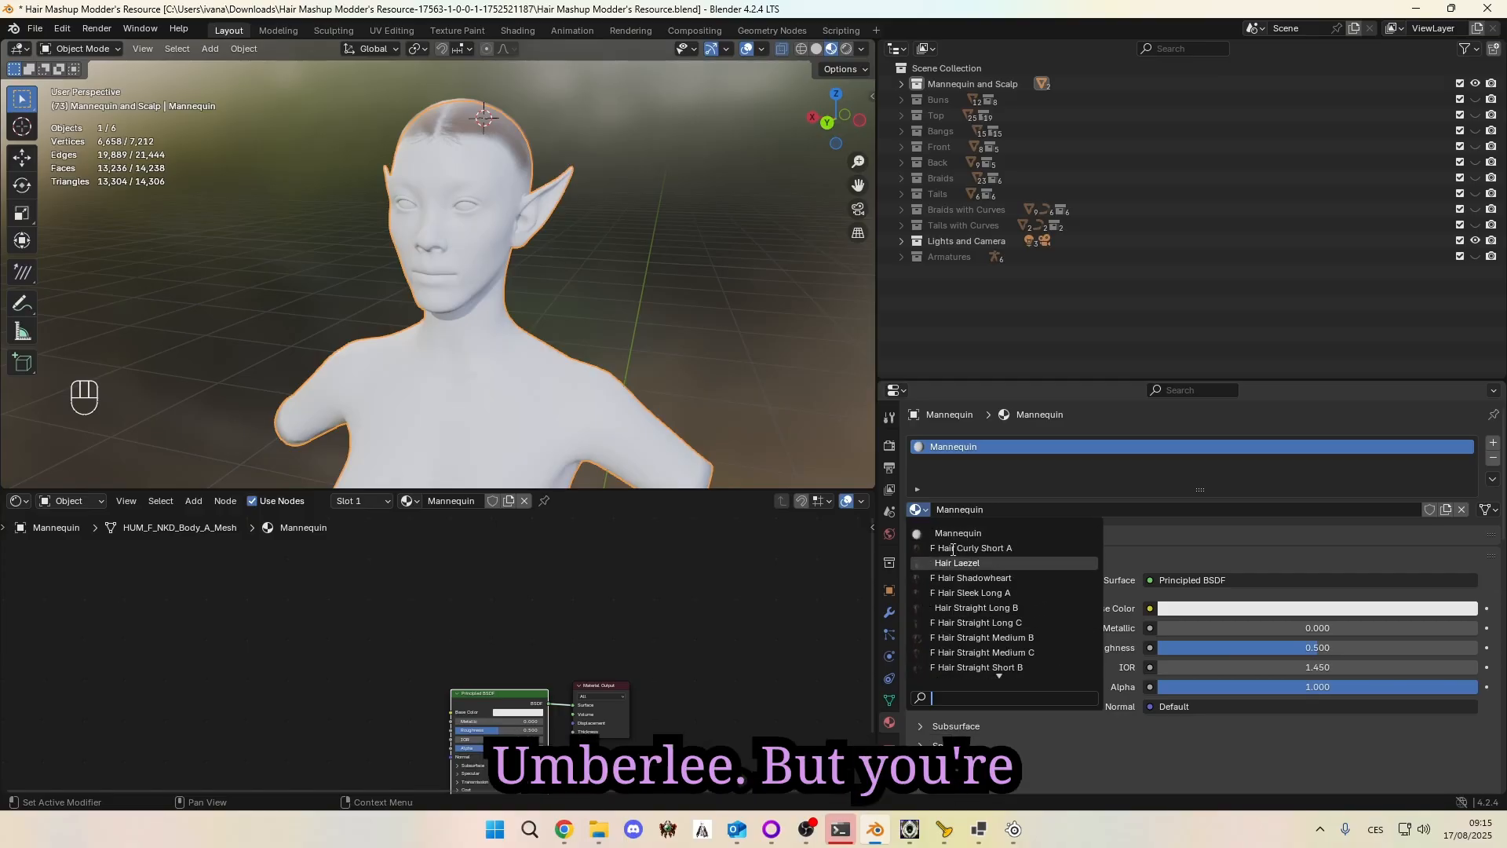
left_click(959, 531)
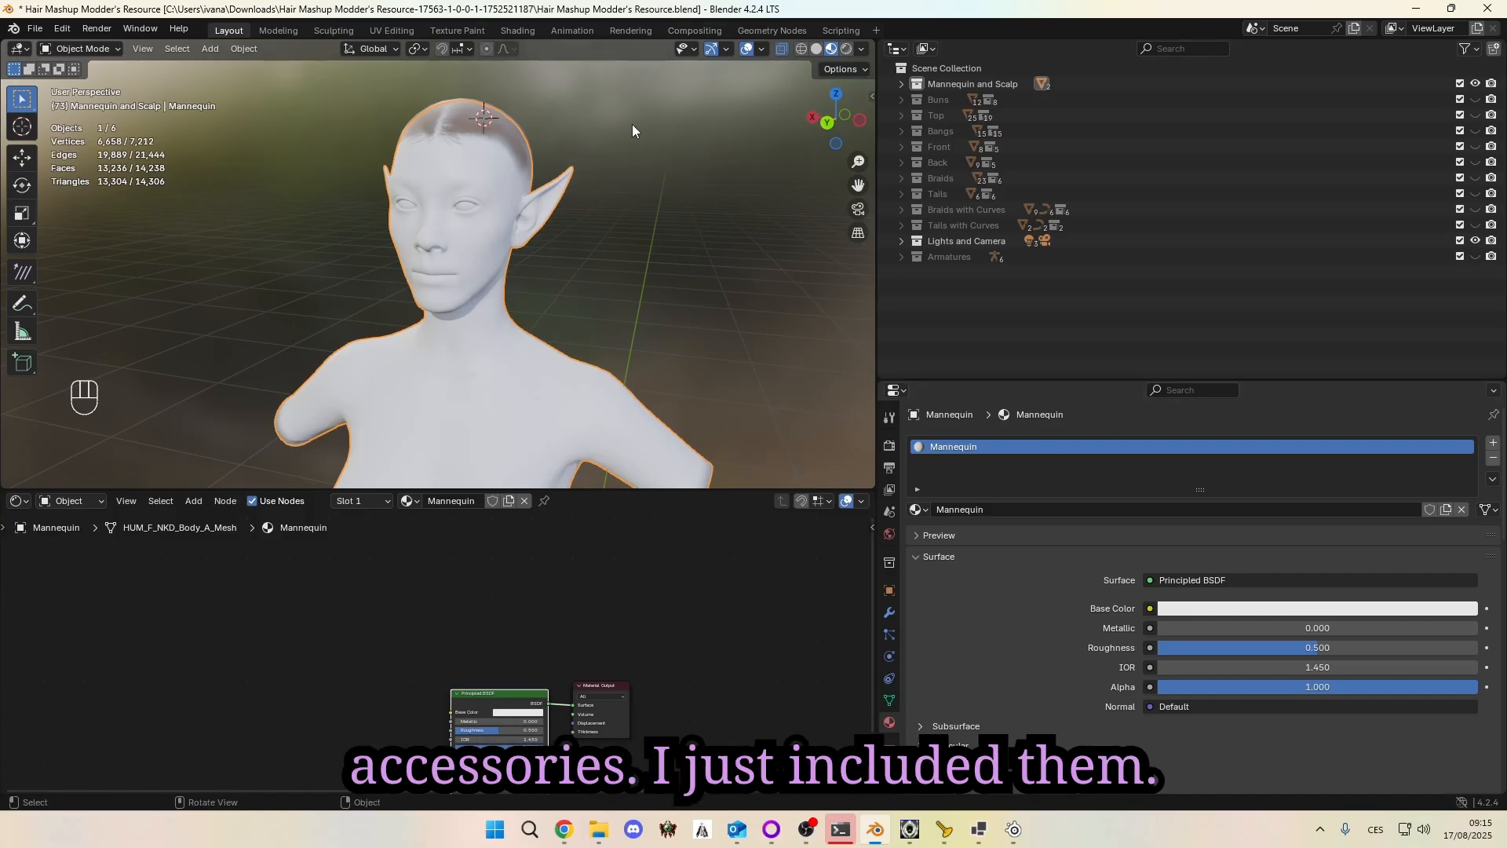
Step: Expand the Top collection and make it visible on the mannequin
middle_click_drag(736, 177, 785, 190)
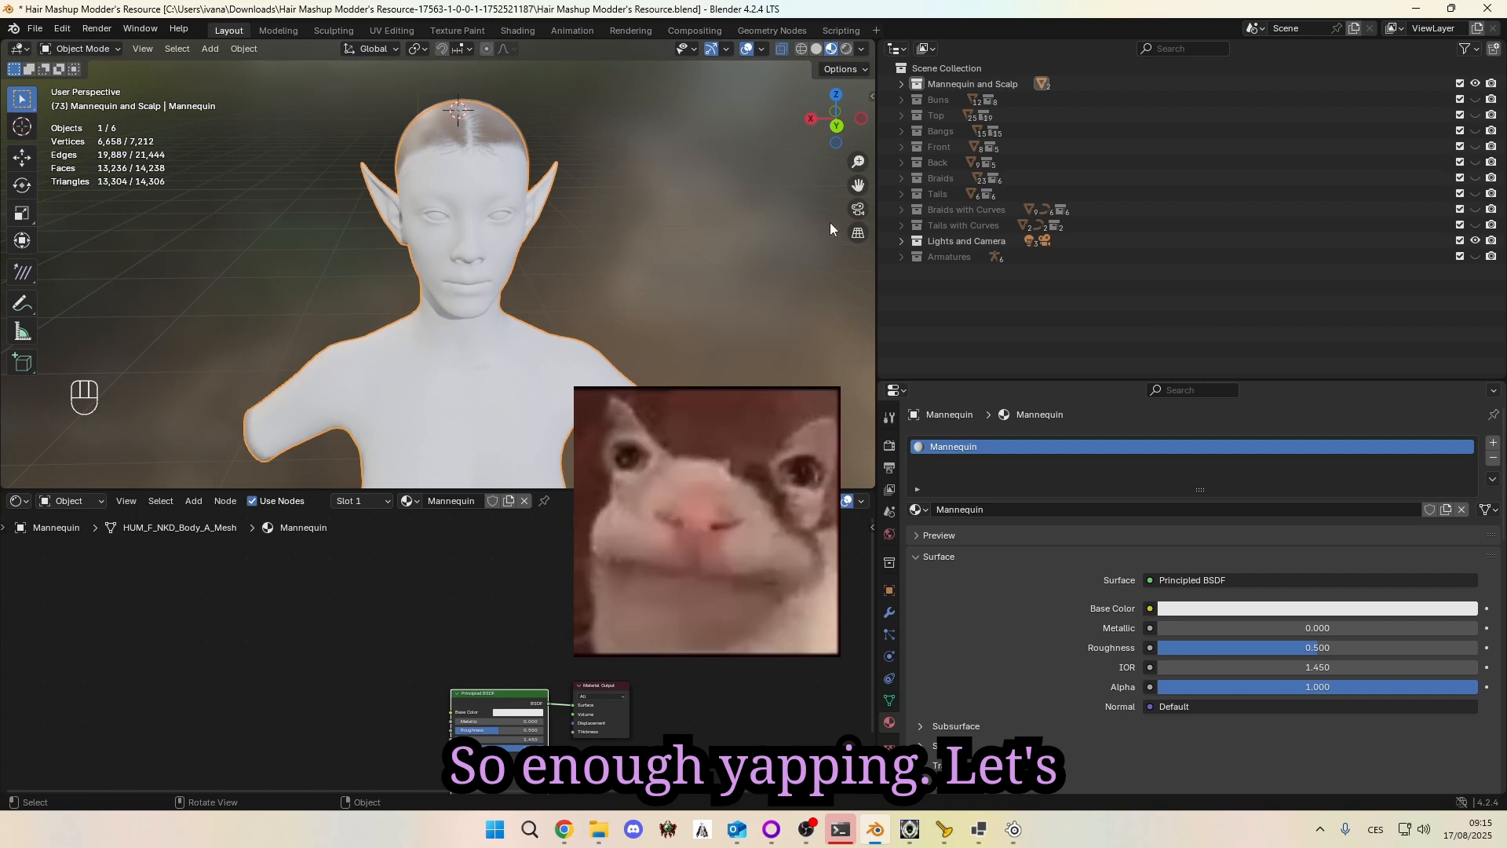
left_click(900, 115)
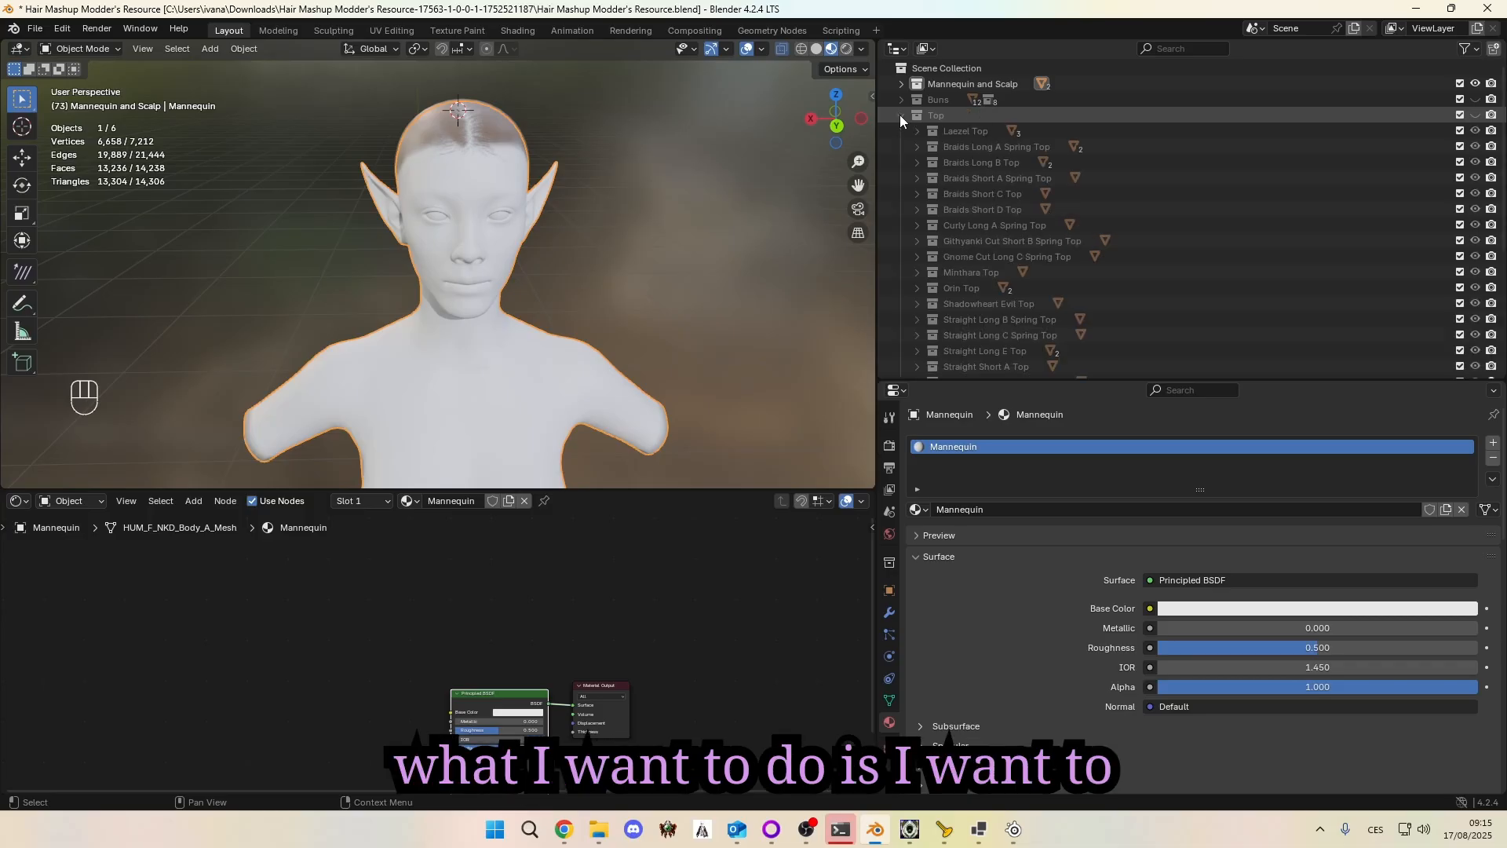
left_click(1475, 116)
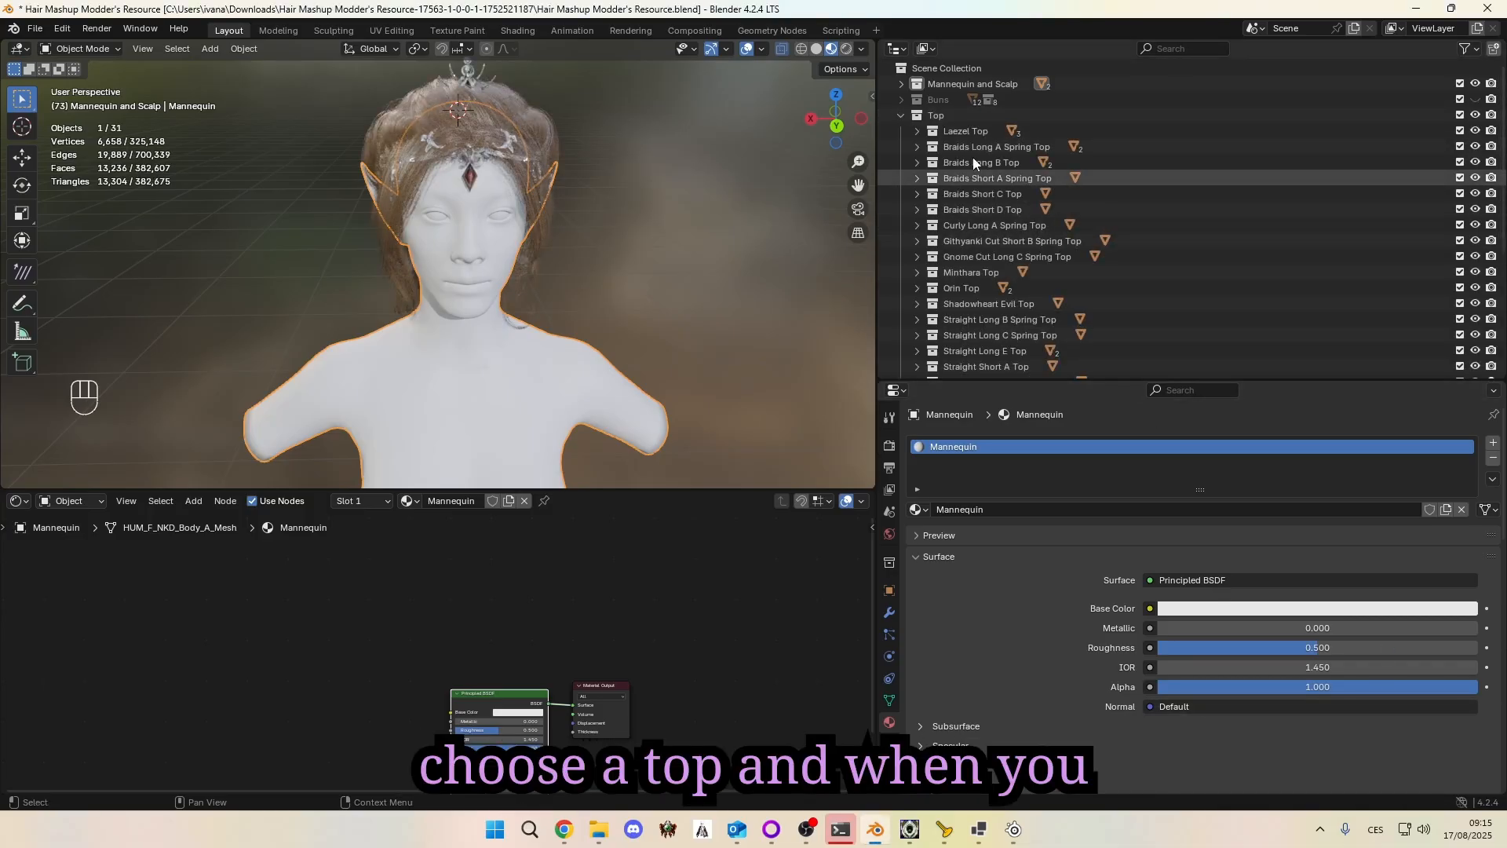
middle_click_drag(653, 233, 533, 235)
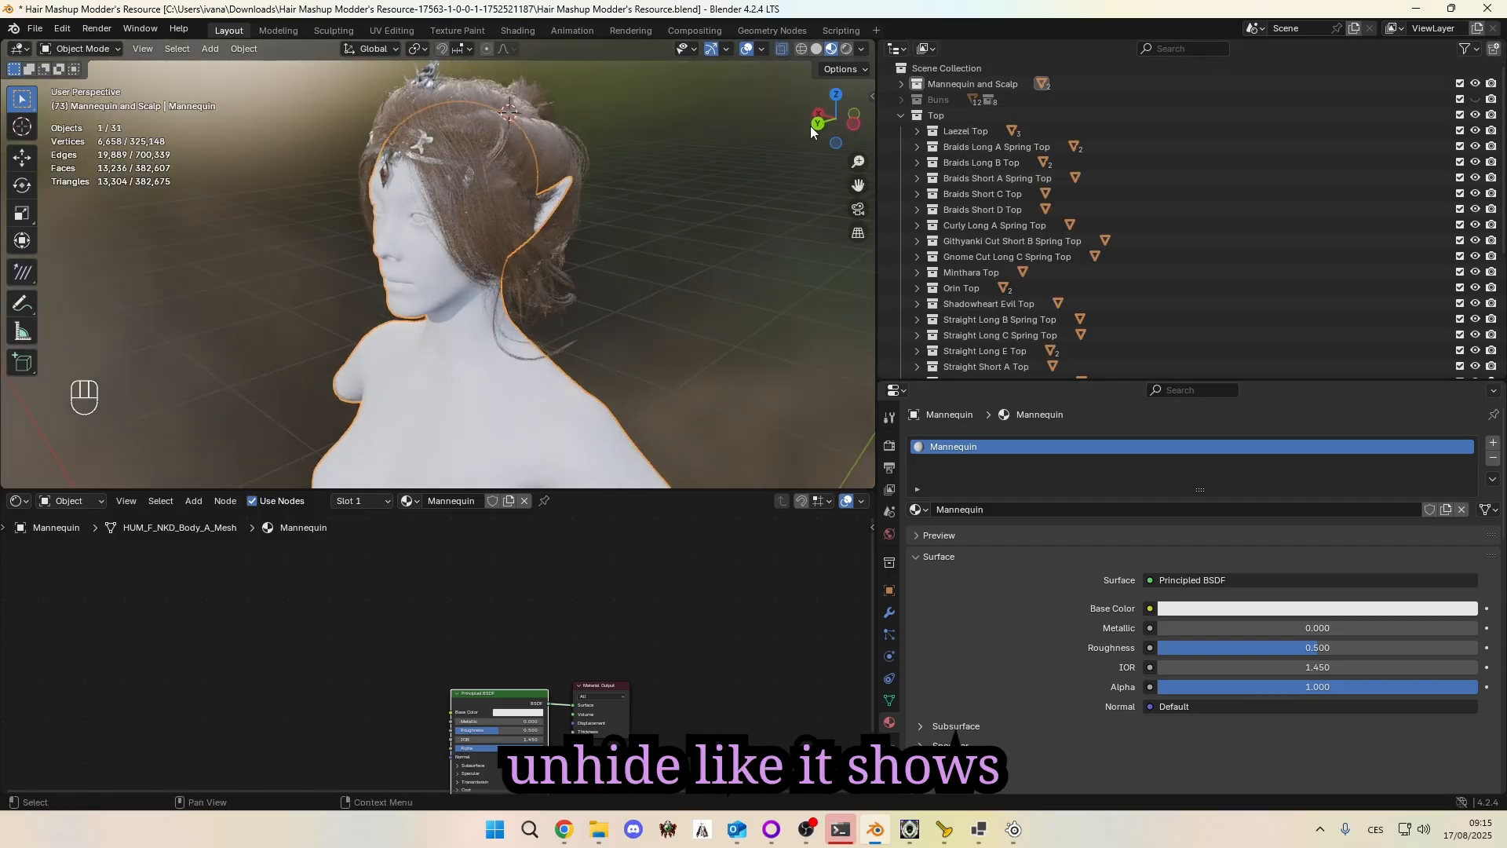
Step: Hide every sub-collection of Top, from Laezel Top to Straight Short D Spring Top, and clear the selection
left_click(973, 130)
scroll(1012, 210, "down", 5)
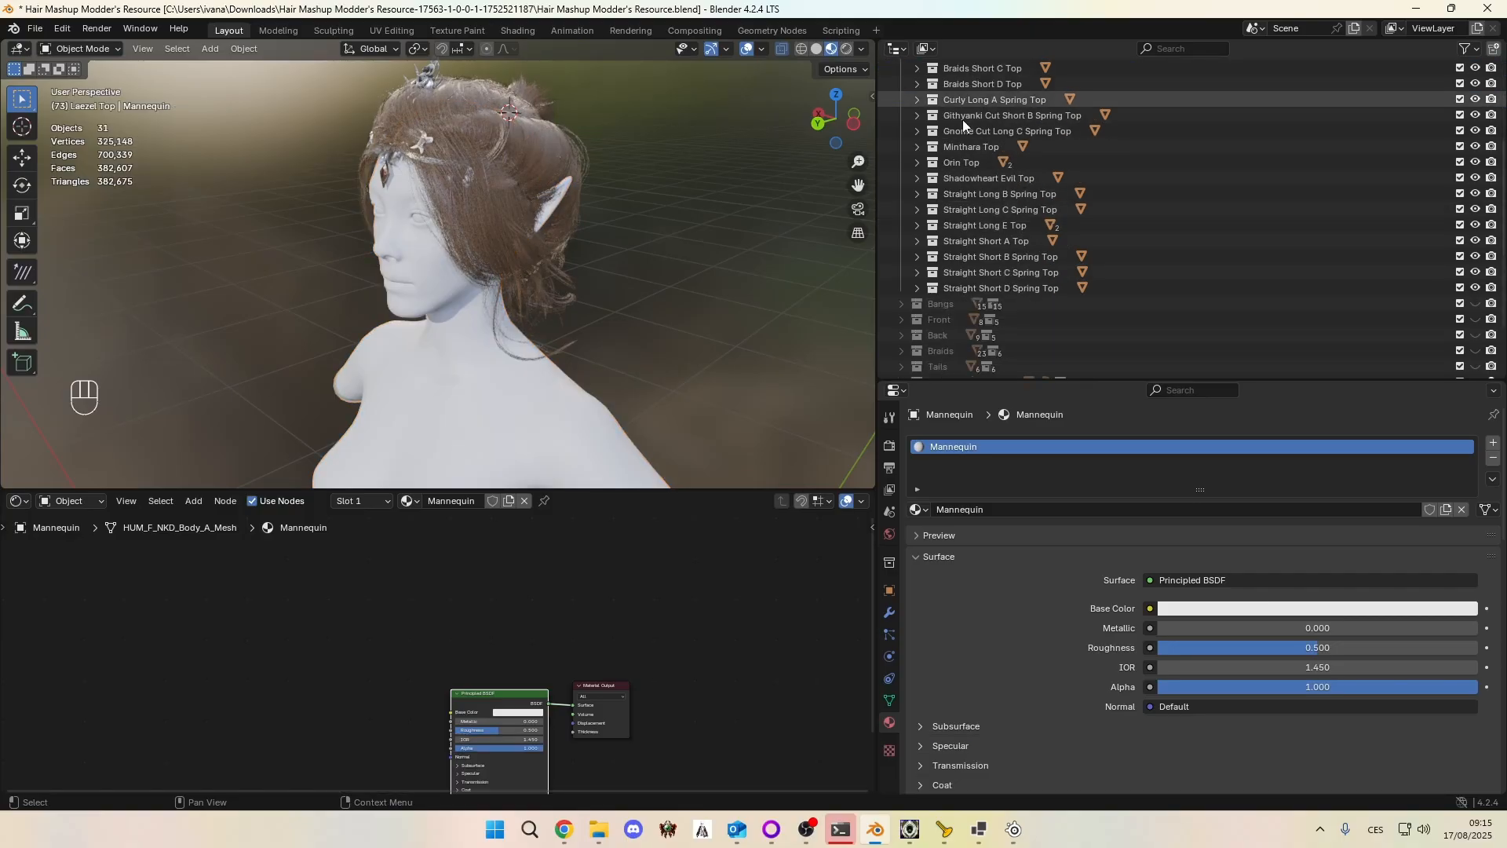
left_click(1023, 288, "shift")
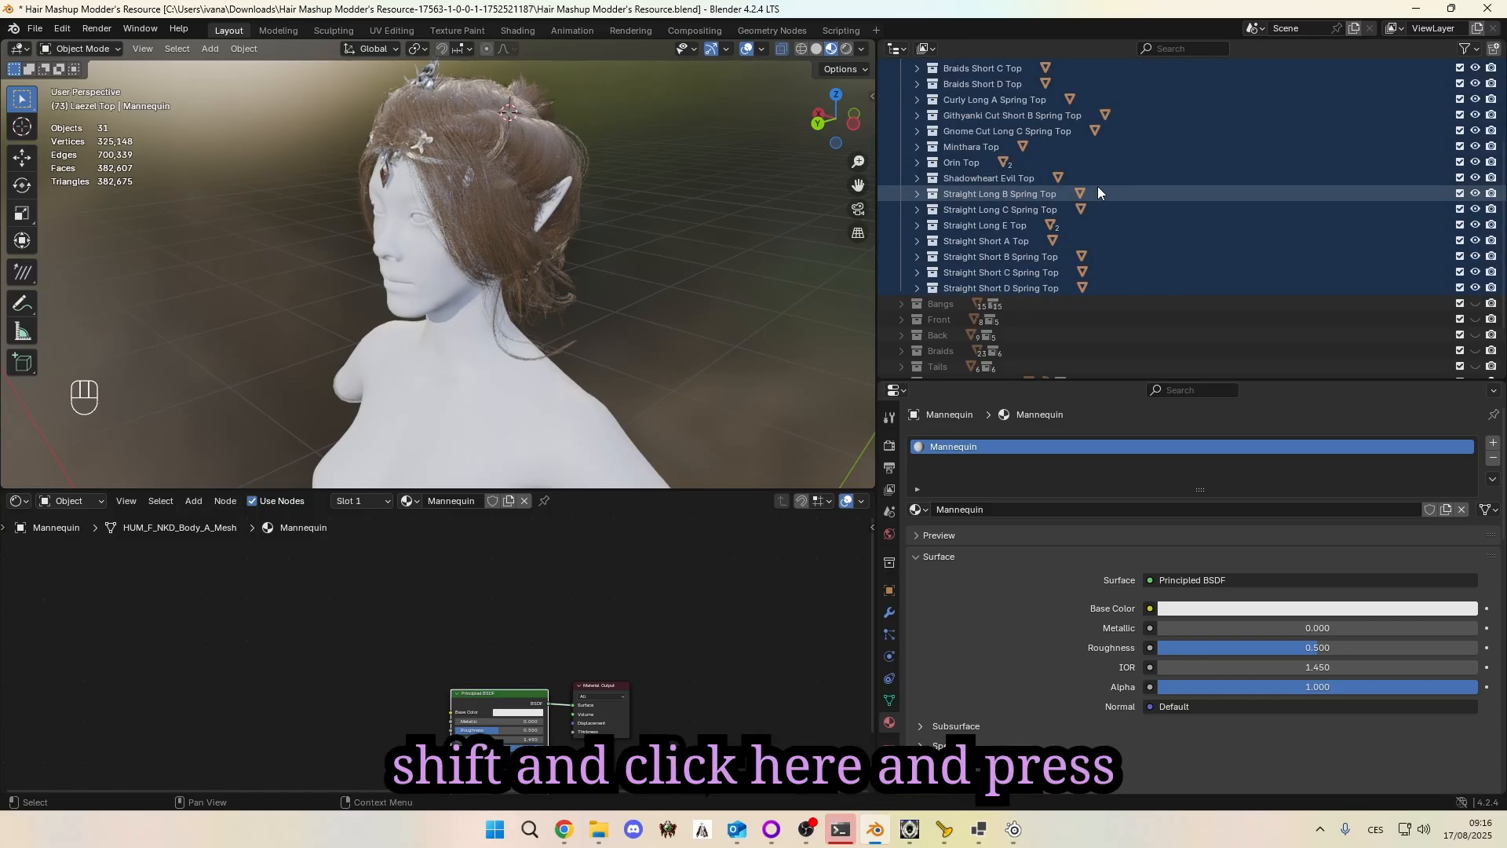
key("h")
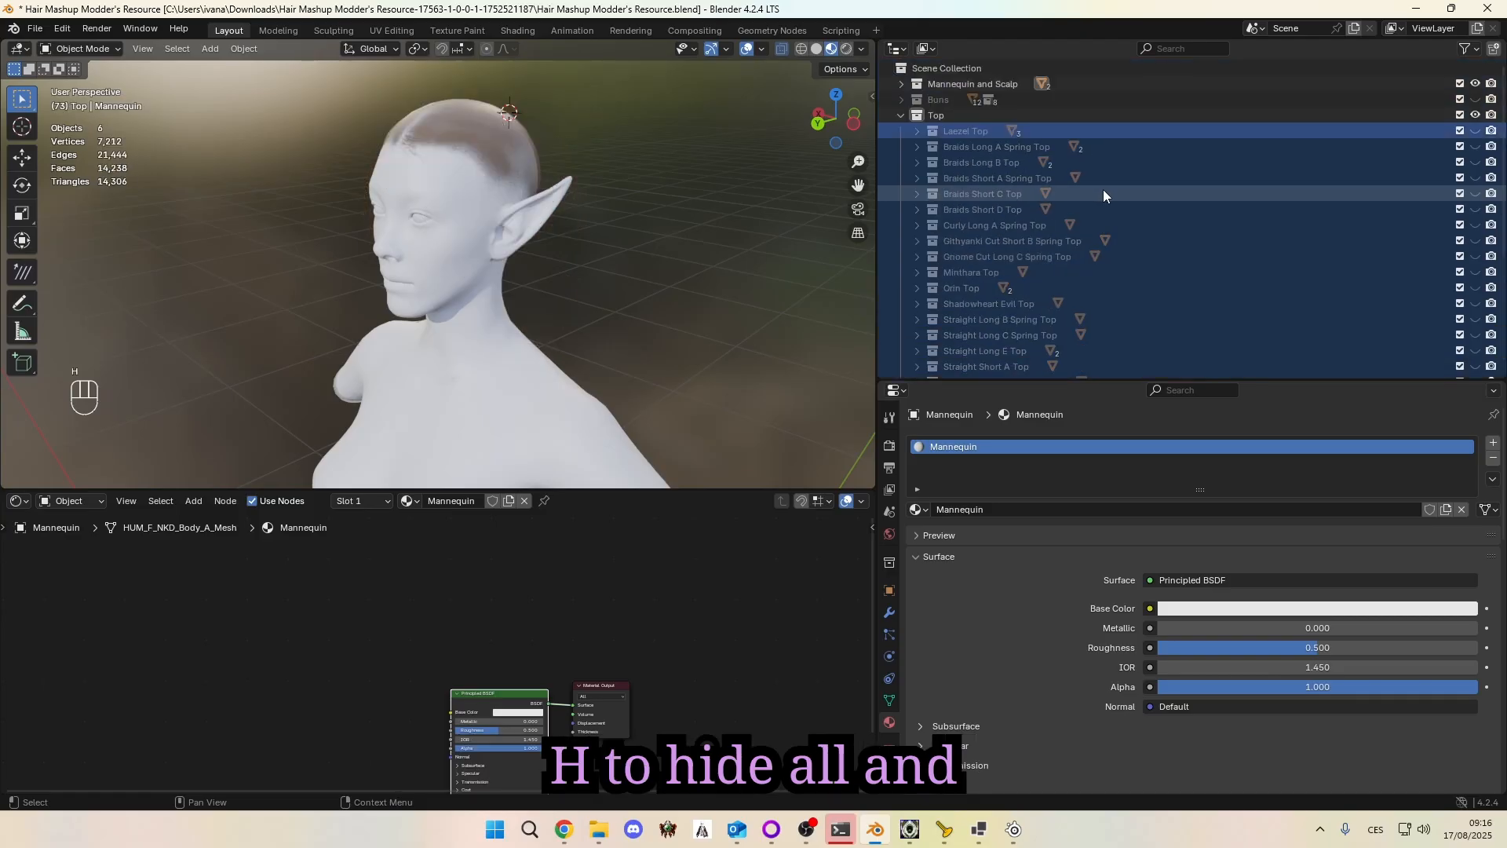
scroll(1313, 168, "up", 4)
key("a")
key("a")
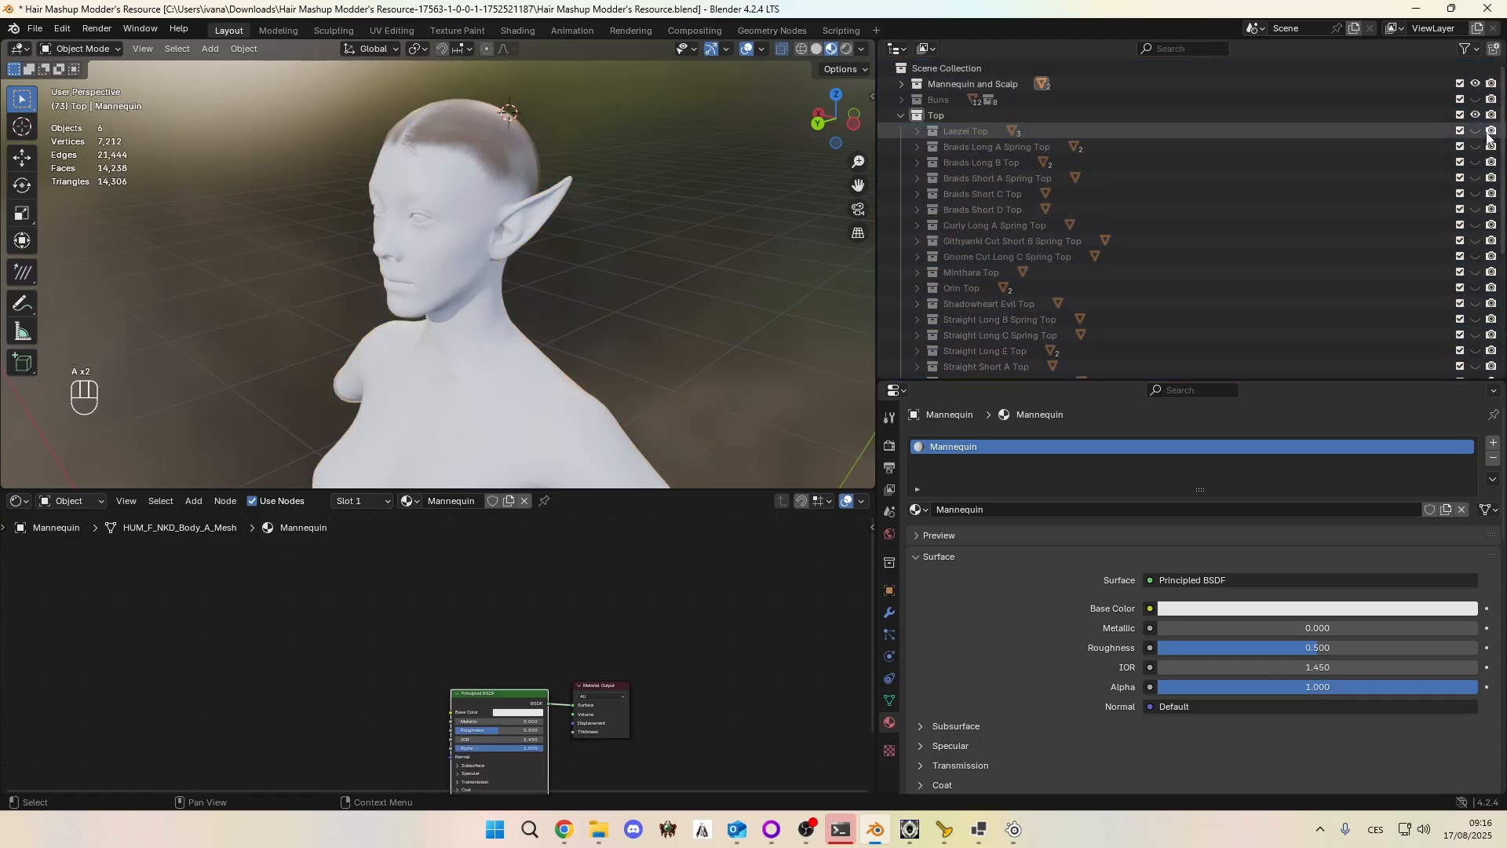
Step: Preview several Top hair pieces one at a time and leave only Braids Short D Top shown on the mannequin
left_click(1476, 134)
left_click(1476, 134)
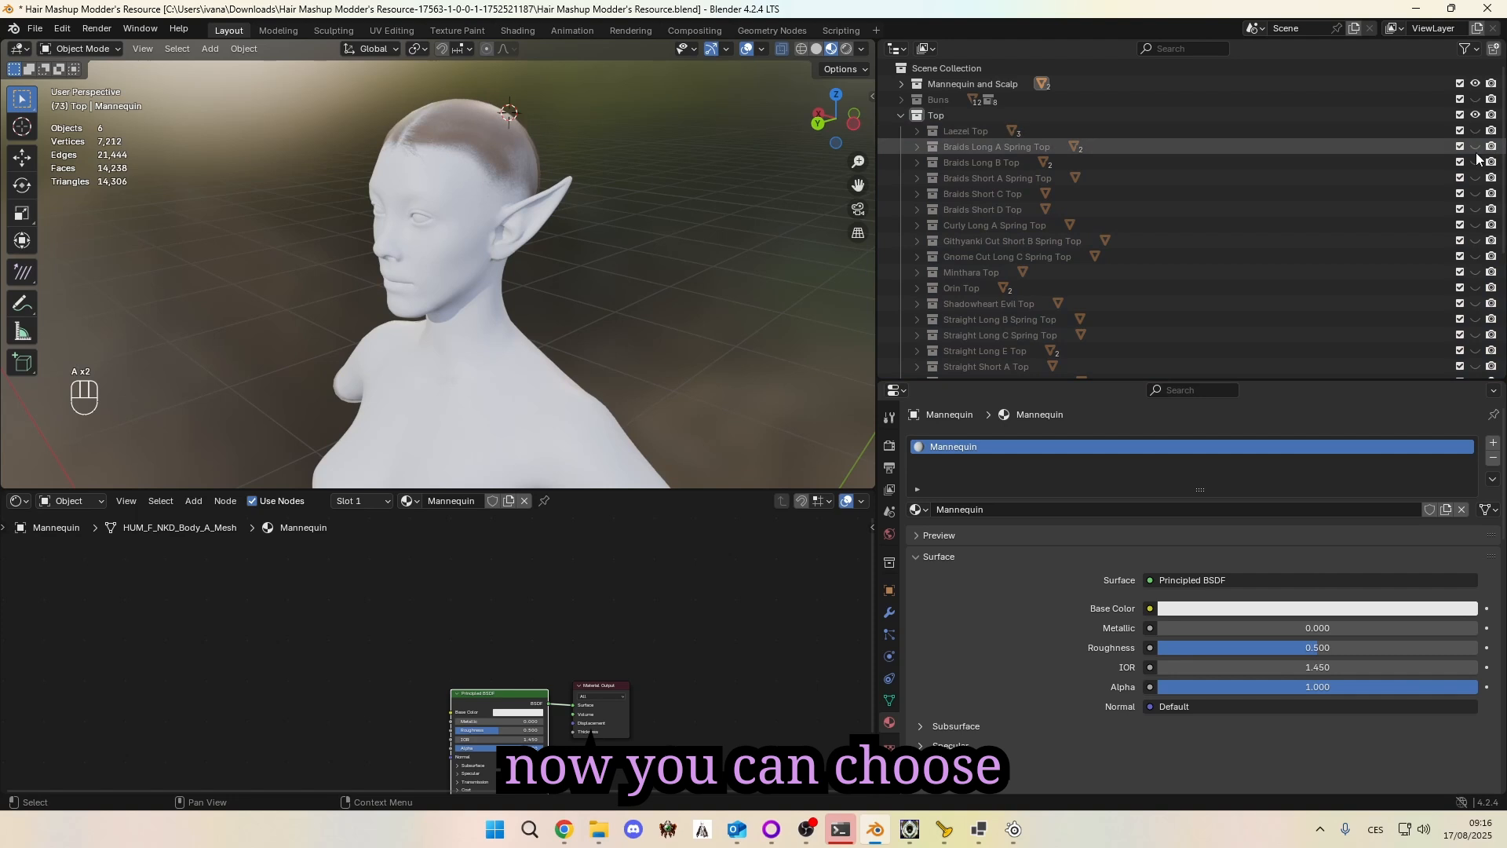
left_click(1476, 177)
left_click(1476, 177)
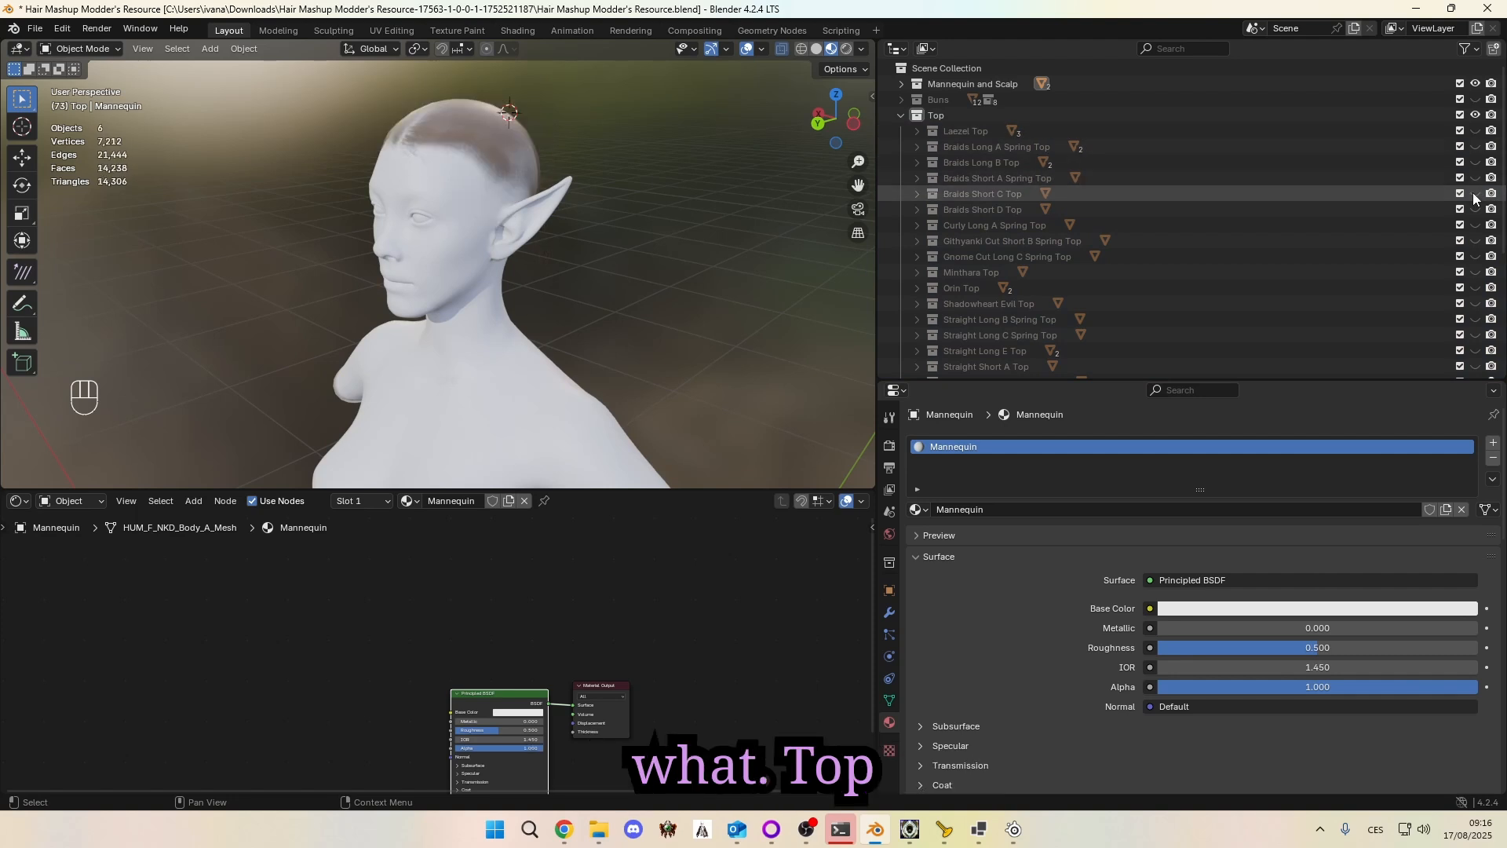
left_click(1476, 193)
left_click(1475, 193)
left_click(1476, 209)
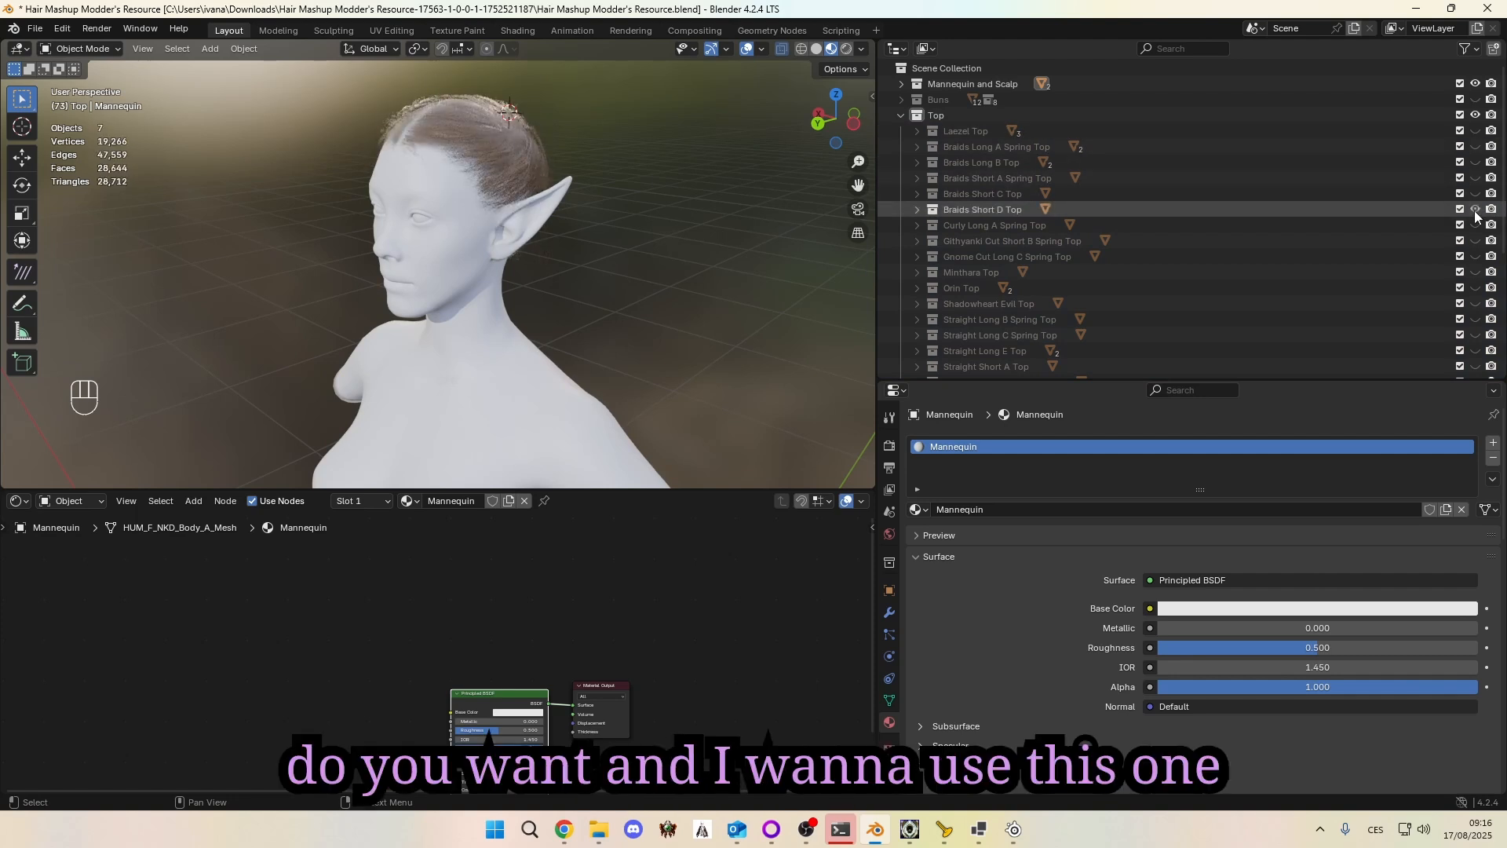
middle_click_drag(661, 180, 726, 161)
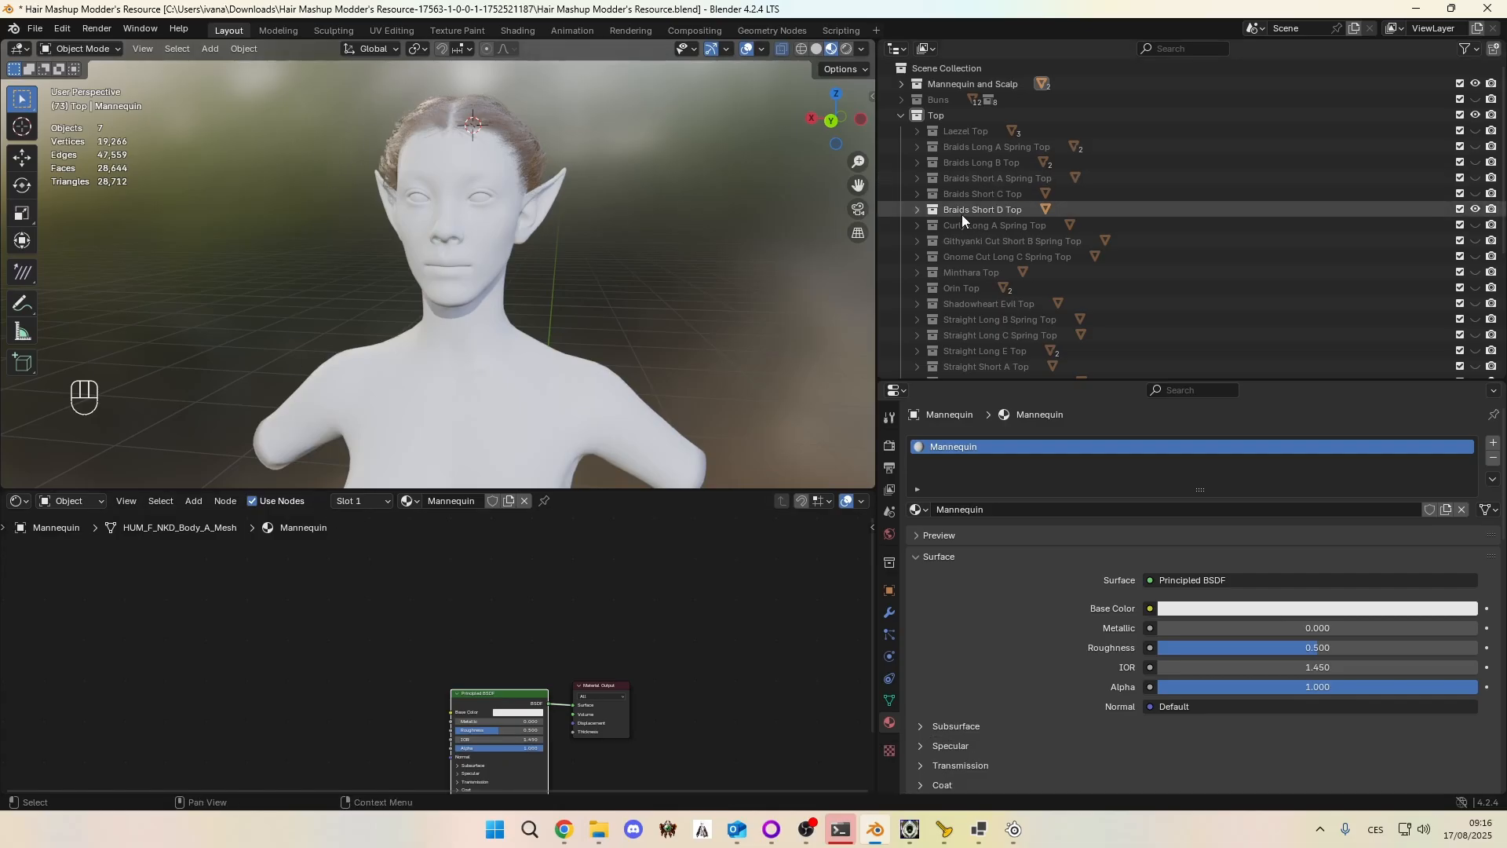
Step: Collapse the Top collection and create a new scene collection named "hair"
left_click(898, 116)
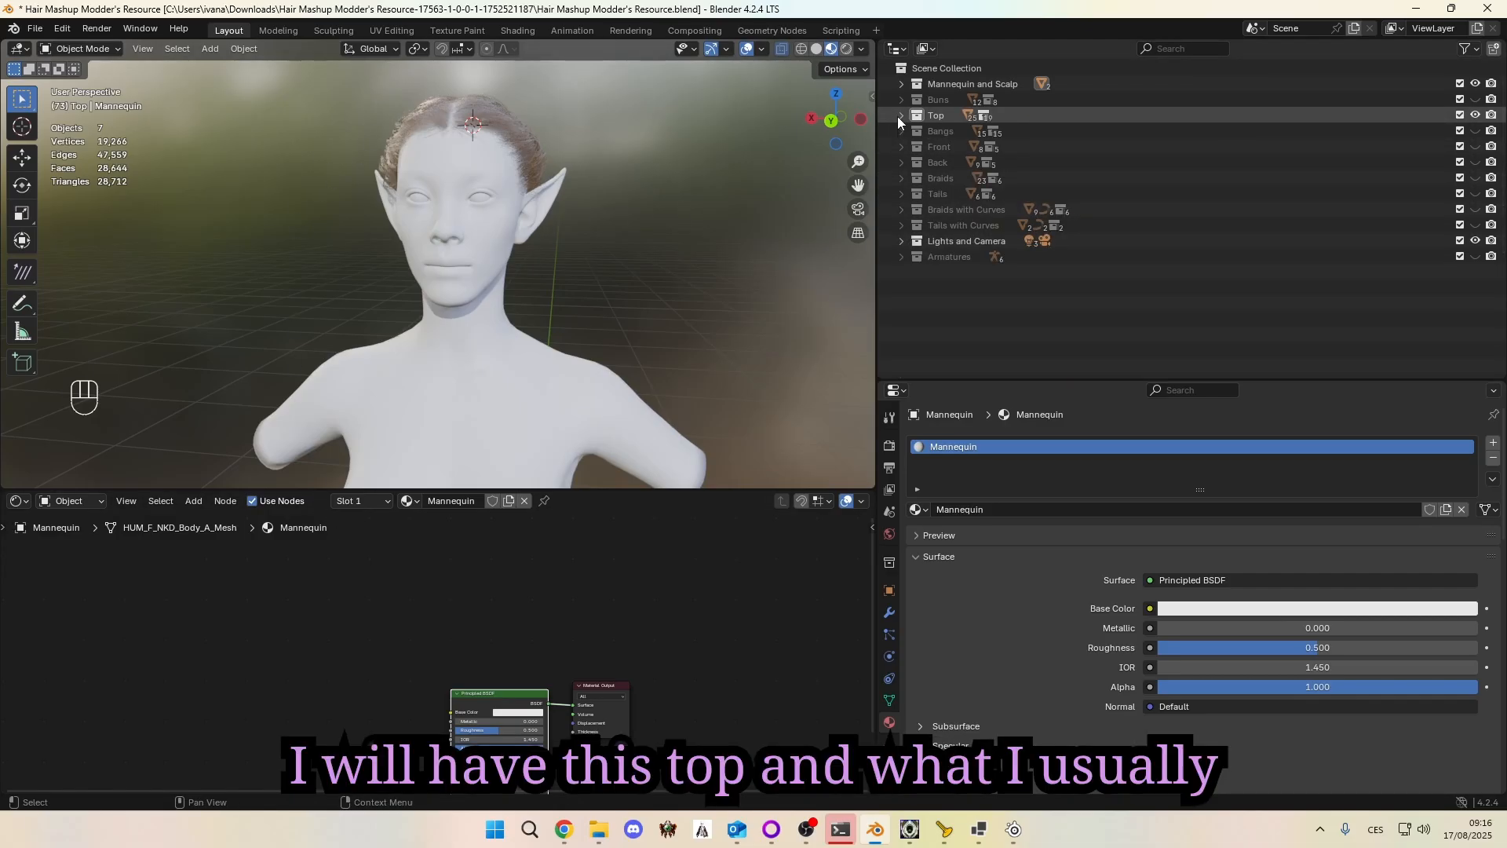
right_click(939, 317)
left_click(938, 317)
double_click(974, 272)
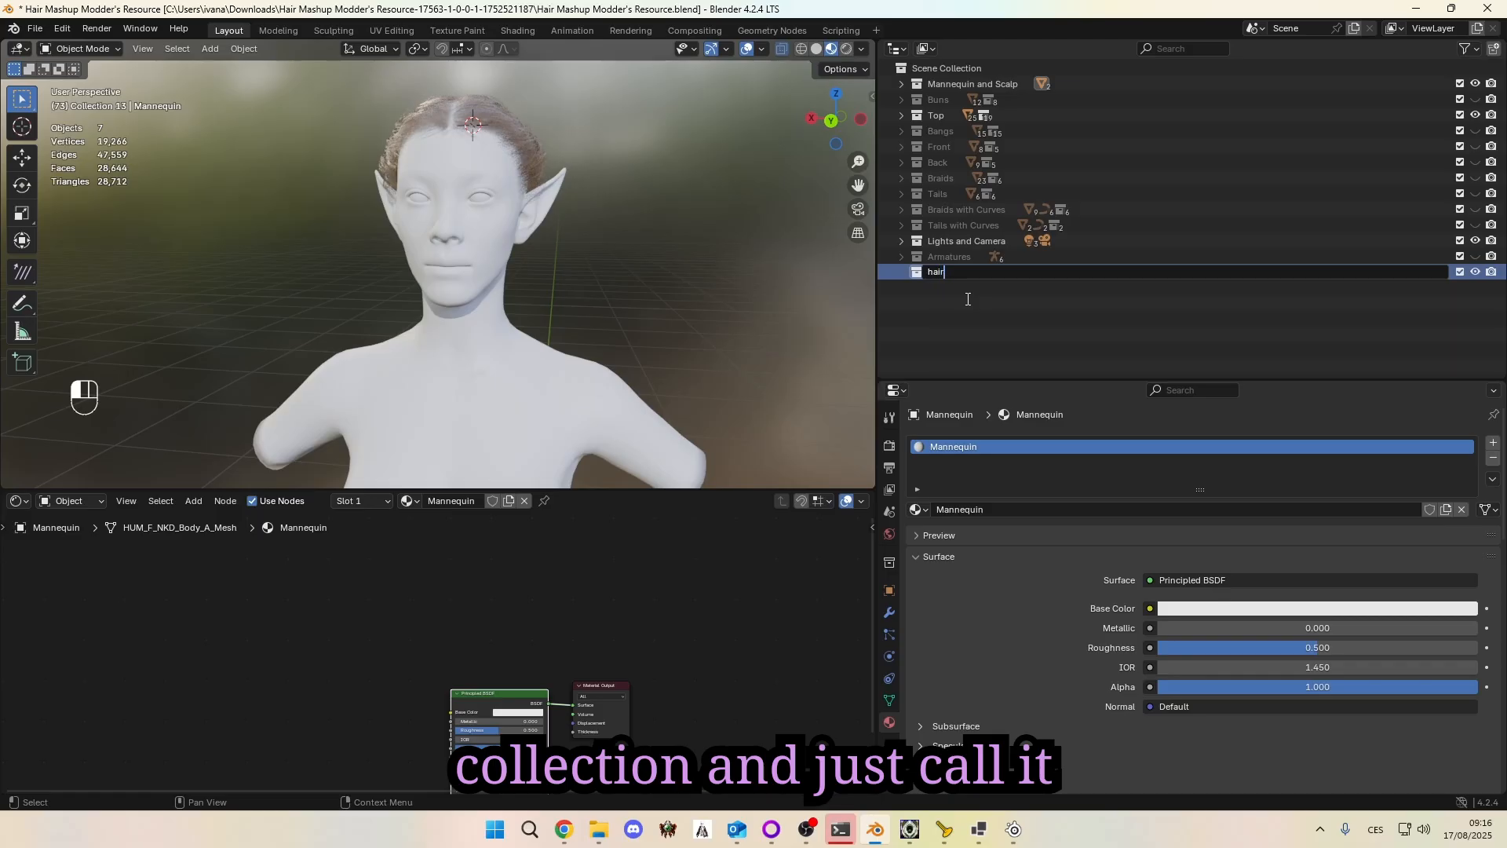
key("Return")
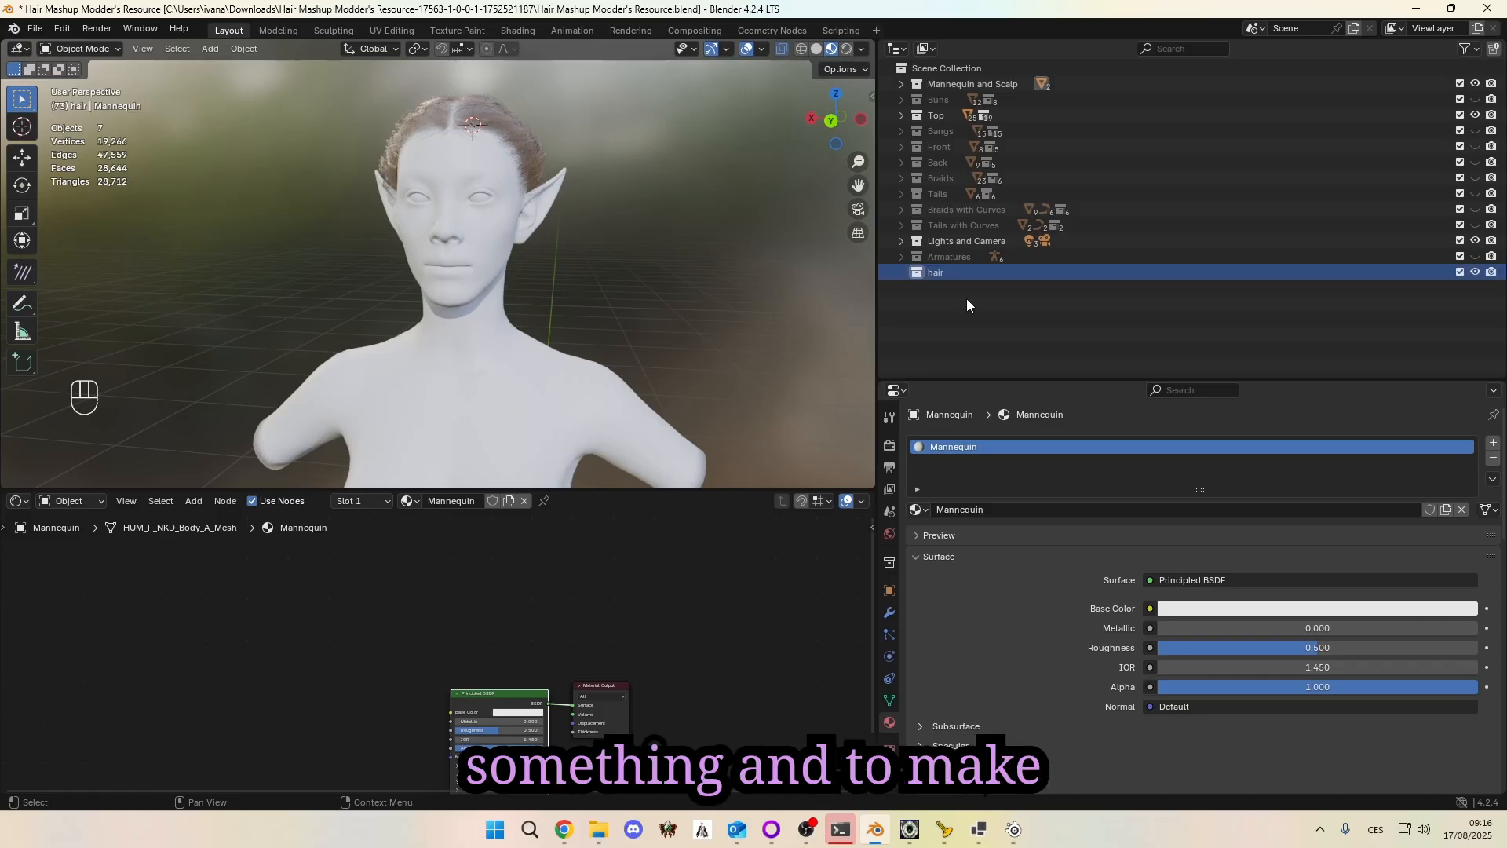
Step: Duplicate HAIR_HUM_F_Braids_Short_D_Top in place and move the copy into the hair collection, leaving Braids Short D Top collapsed
left_click(902, 116)
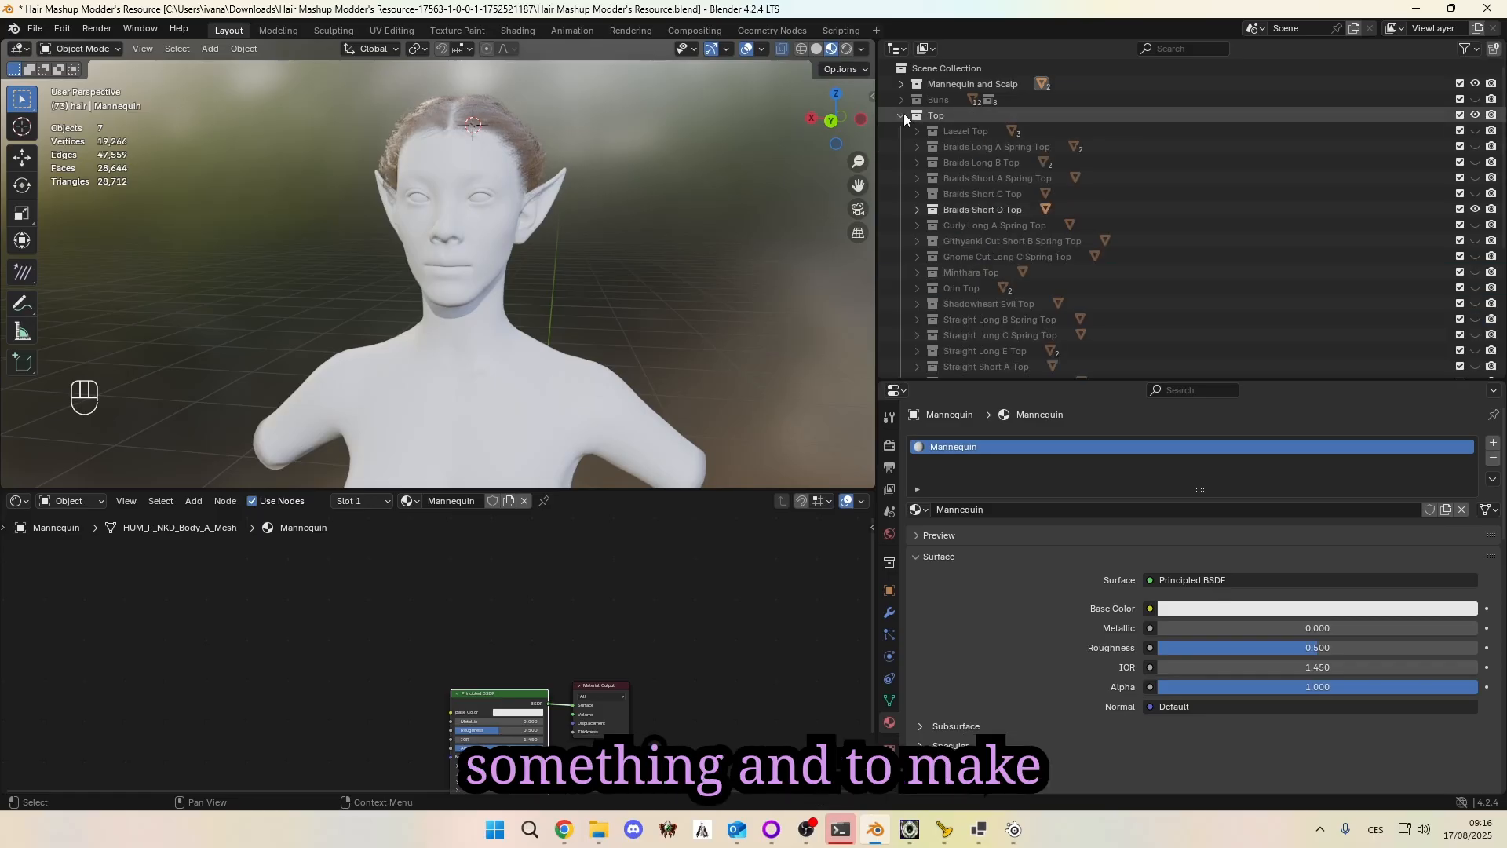
left_click(918, 209)
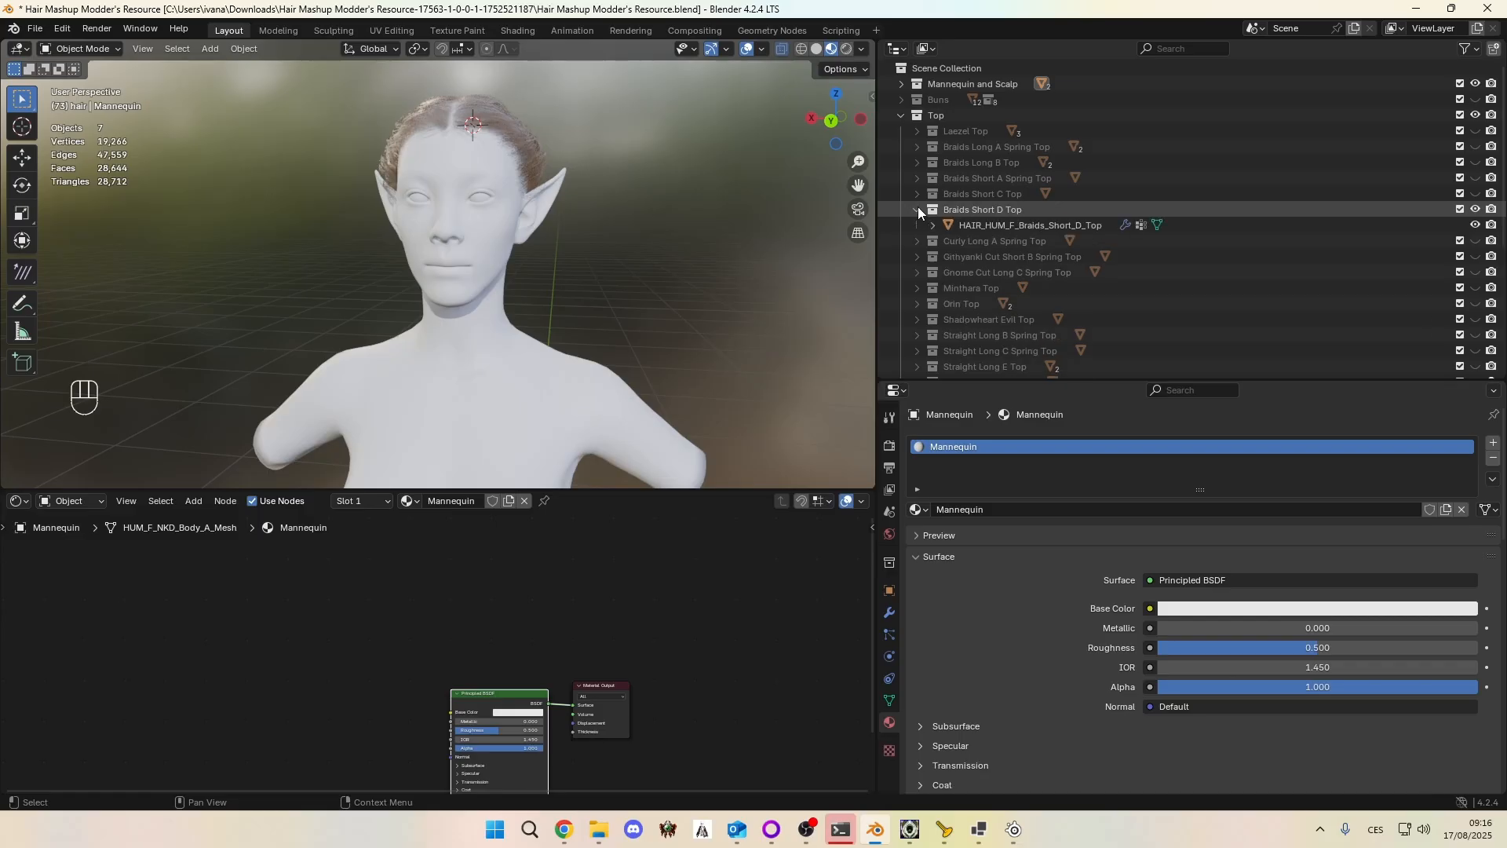
left_click(1015, 226)
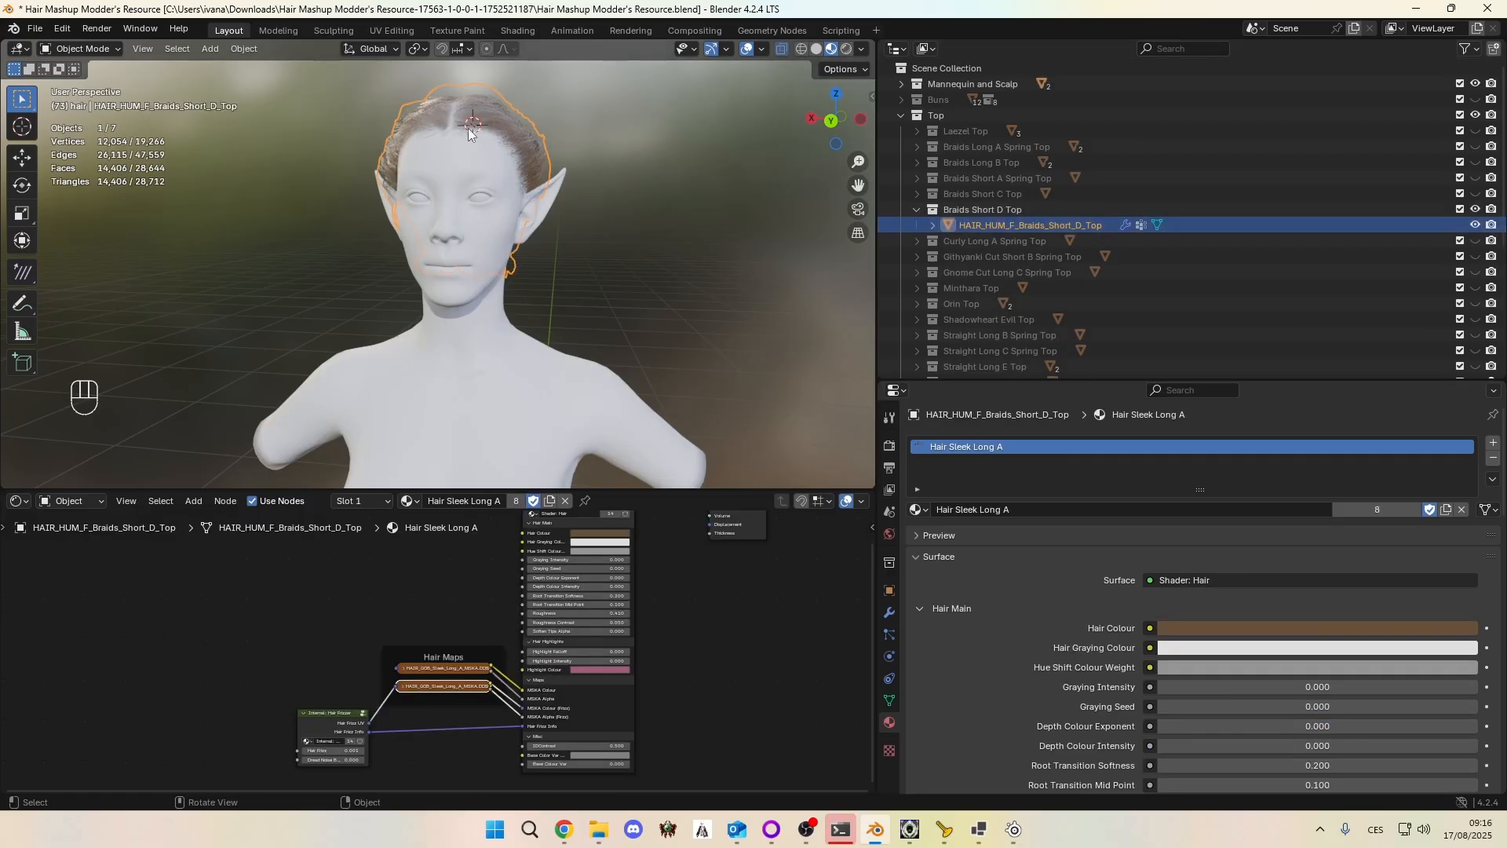
key("shift+d")
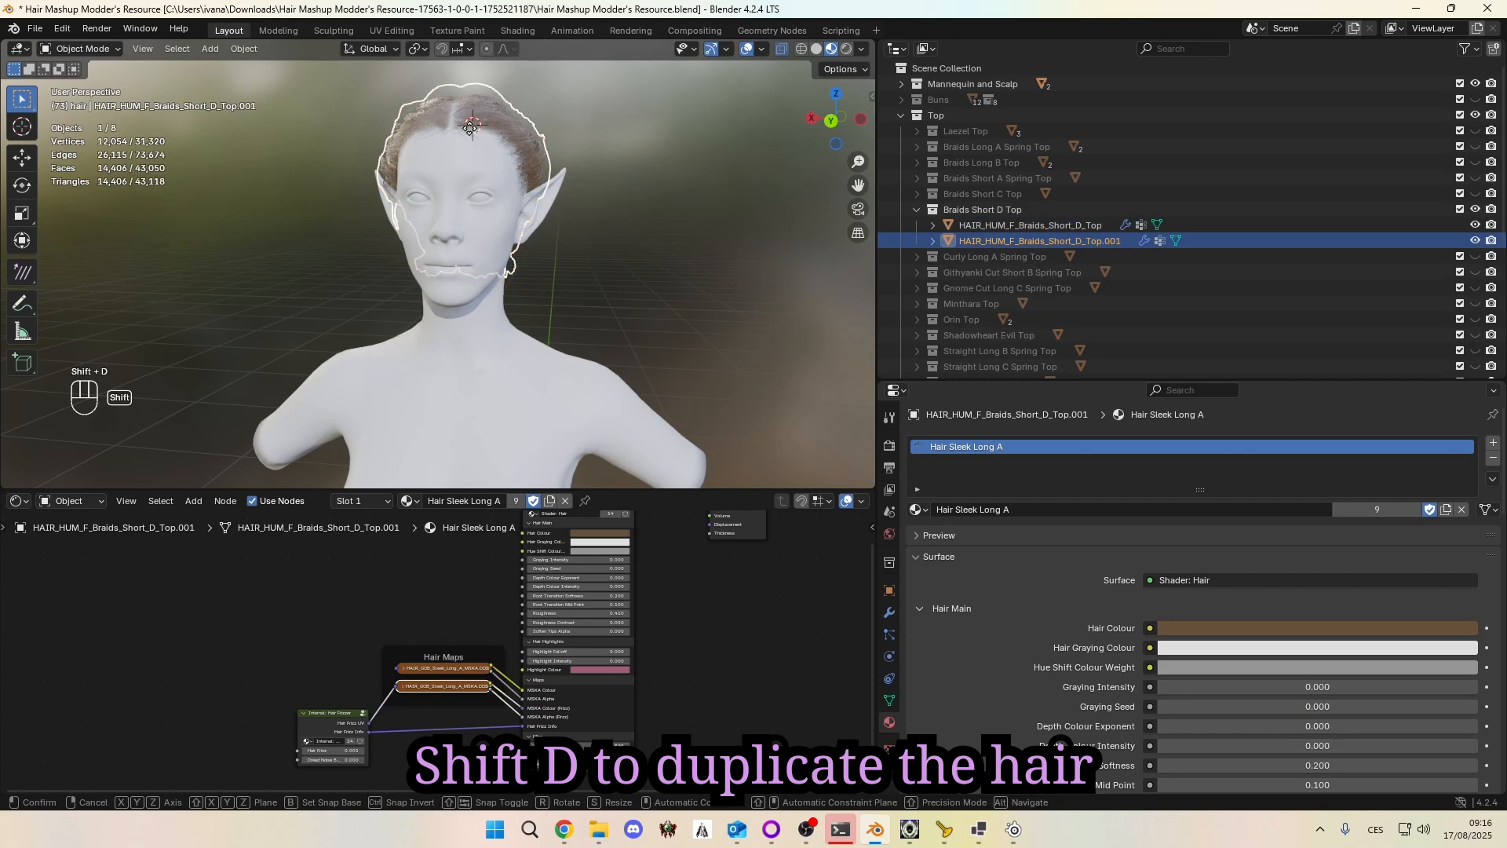
key("Escape")
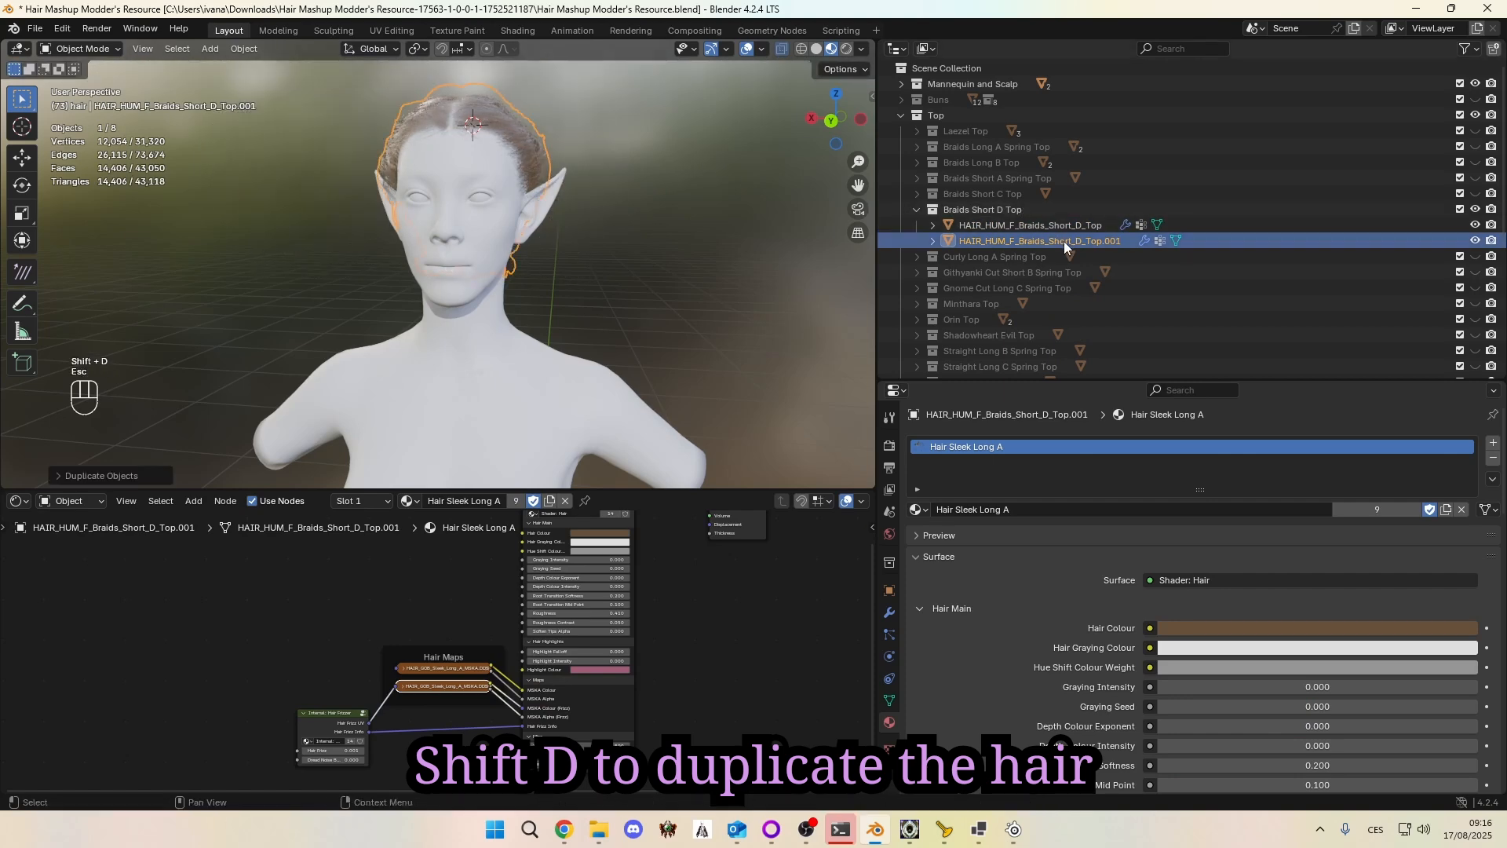
left_click_drag(1063, 242, 972, 369)
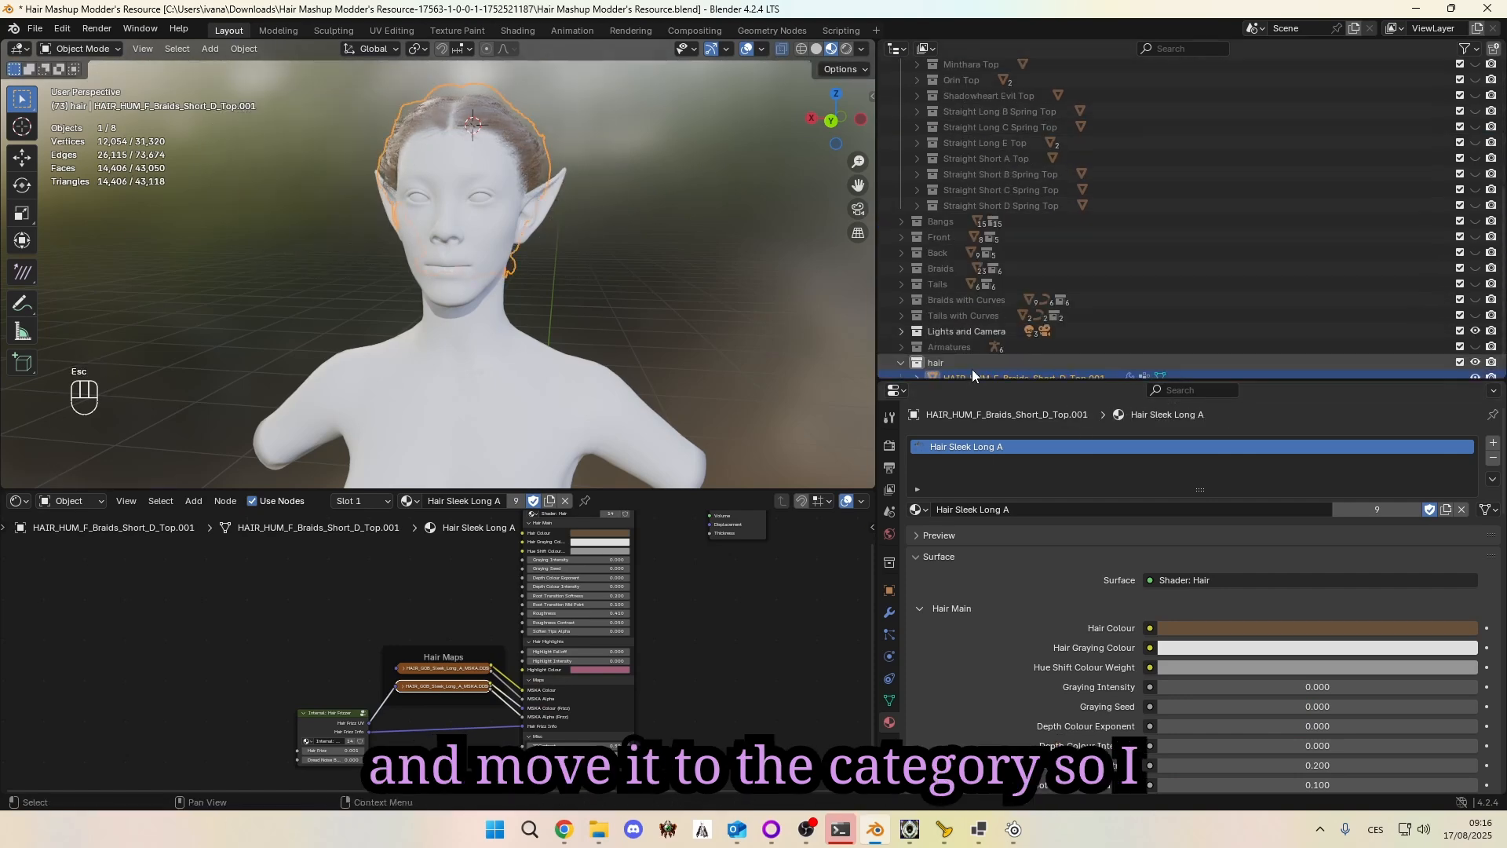
scroll(1077, 233, "up", 7)
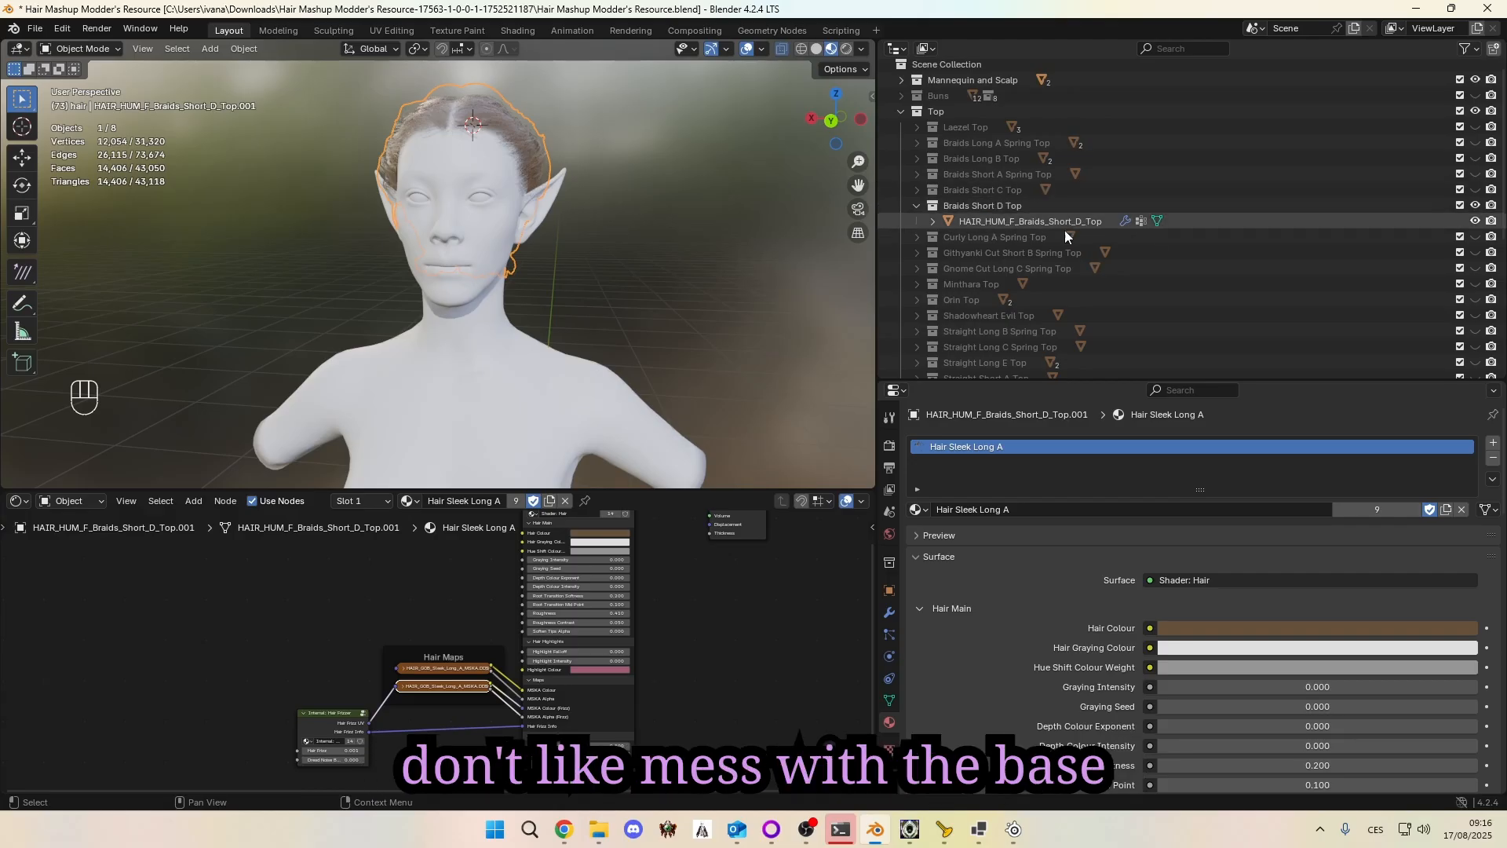
left_click(918, 207)
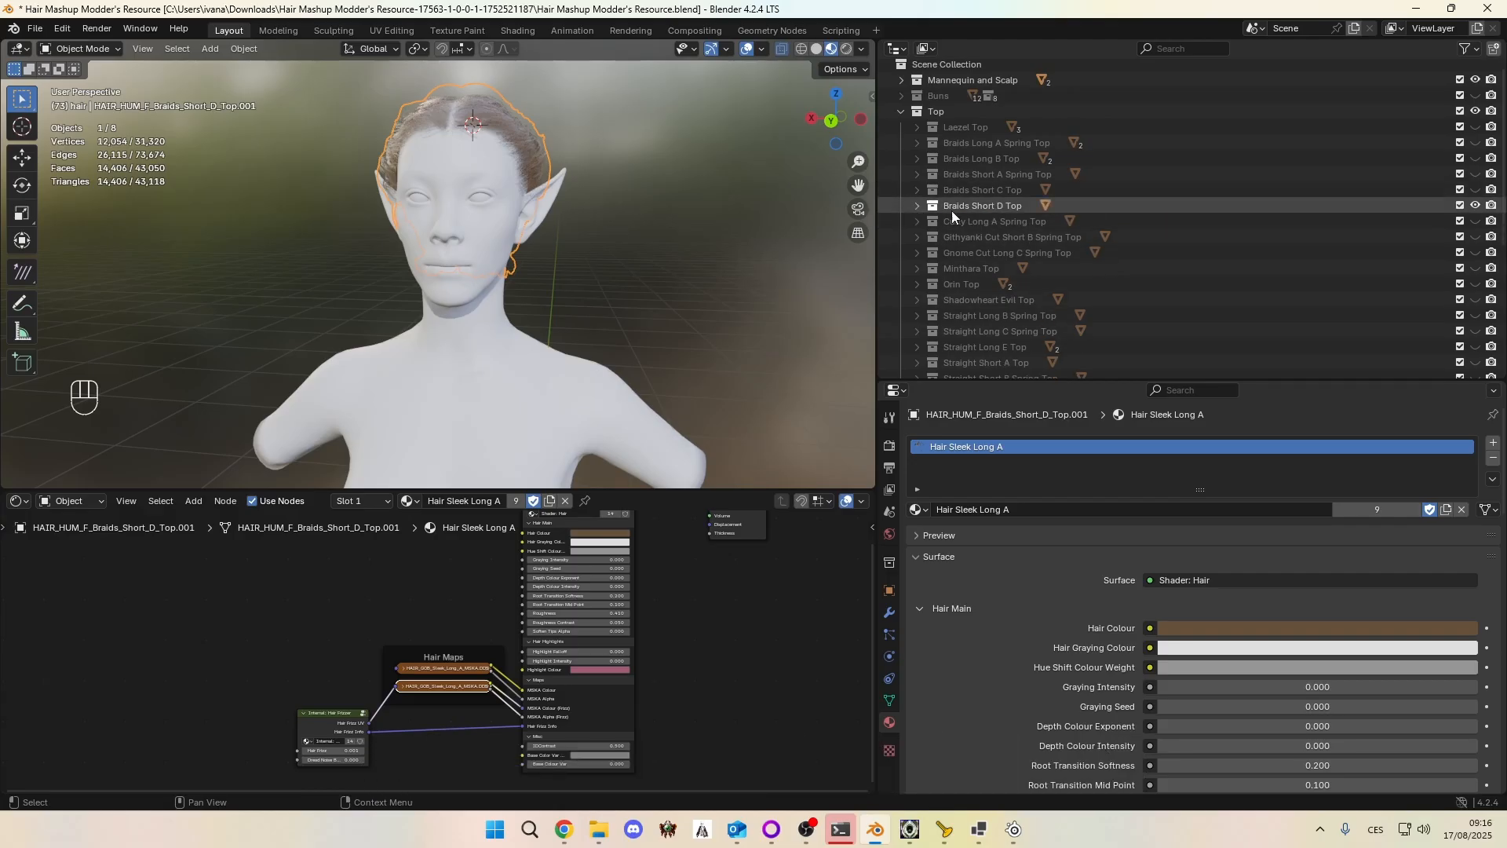
Step: Show the Braids collection temporarily to examine its braids around the mannequin's head, leaving it hidden and collapsed
middle_click_drag(684, 118, 722, 150)
scroll(1126, 247, "down", 7)
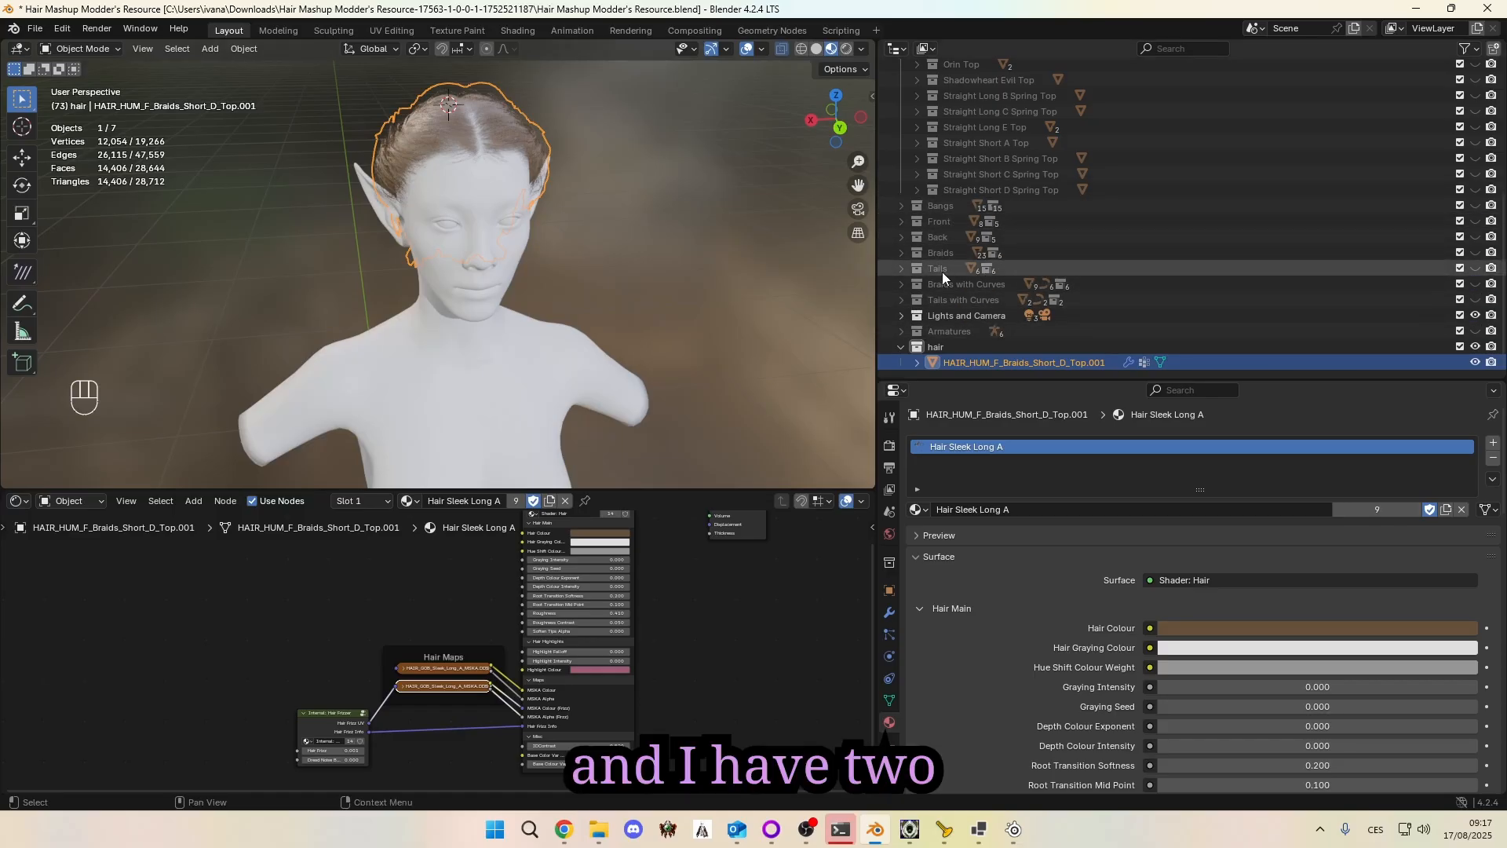
left_click(901, 252)
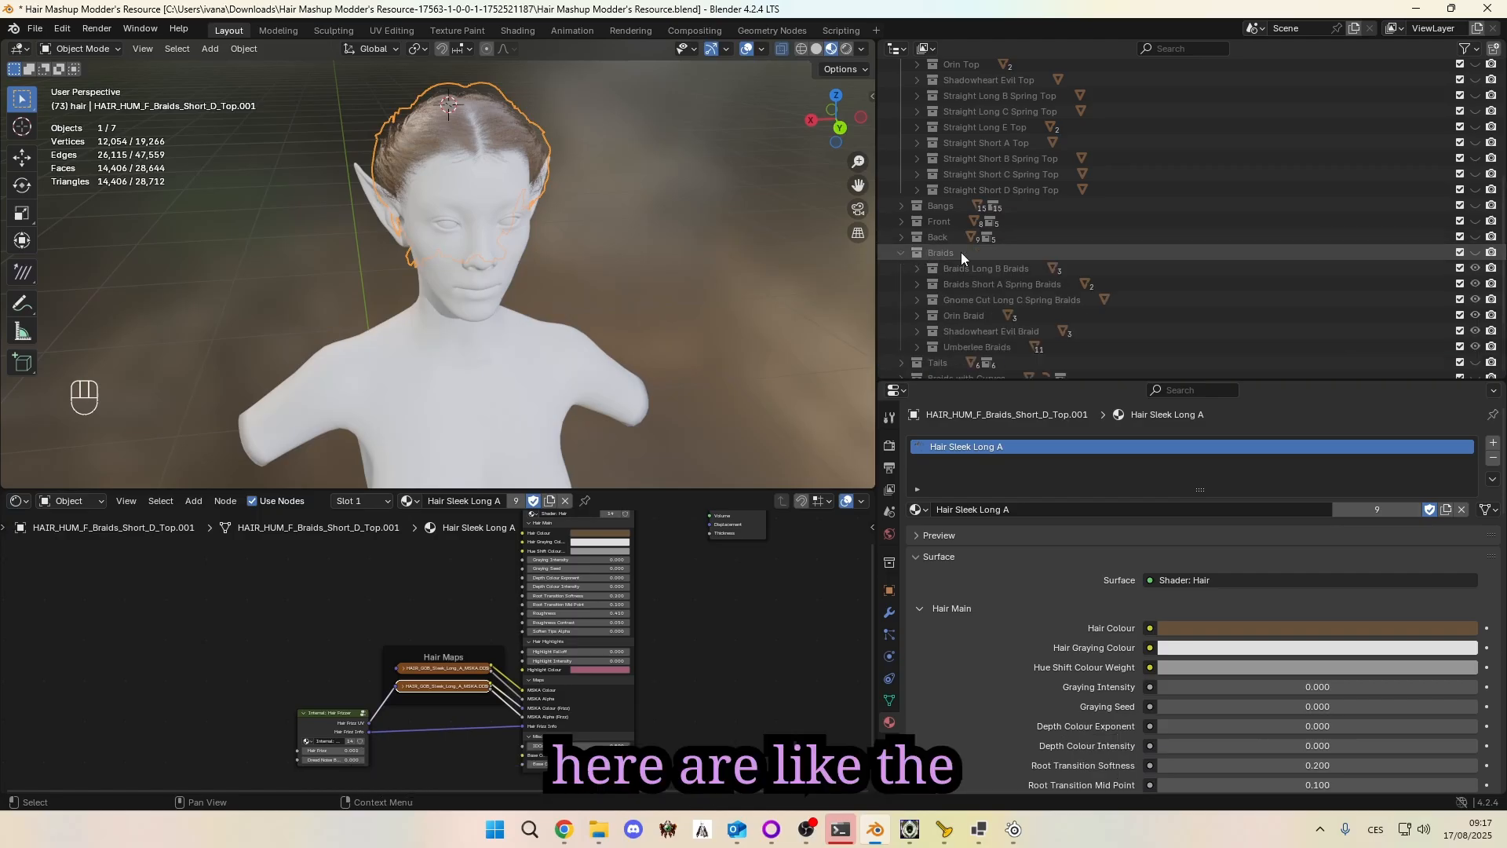
left_click(1476, 253)
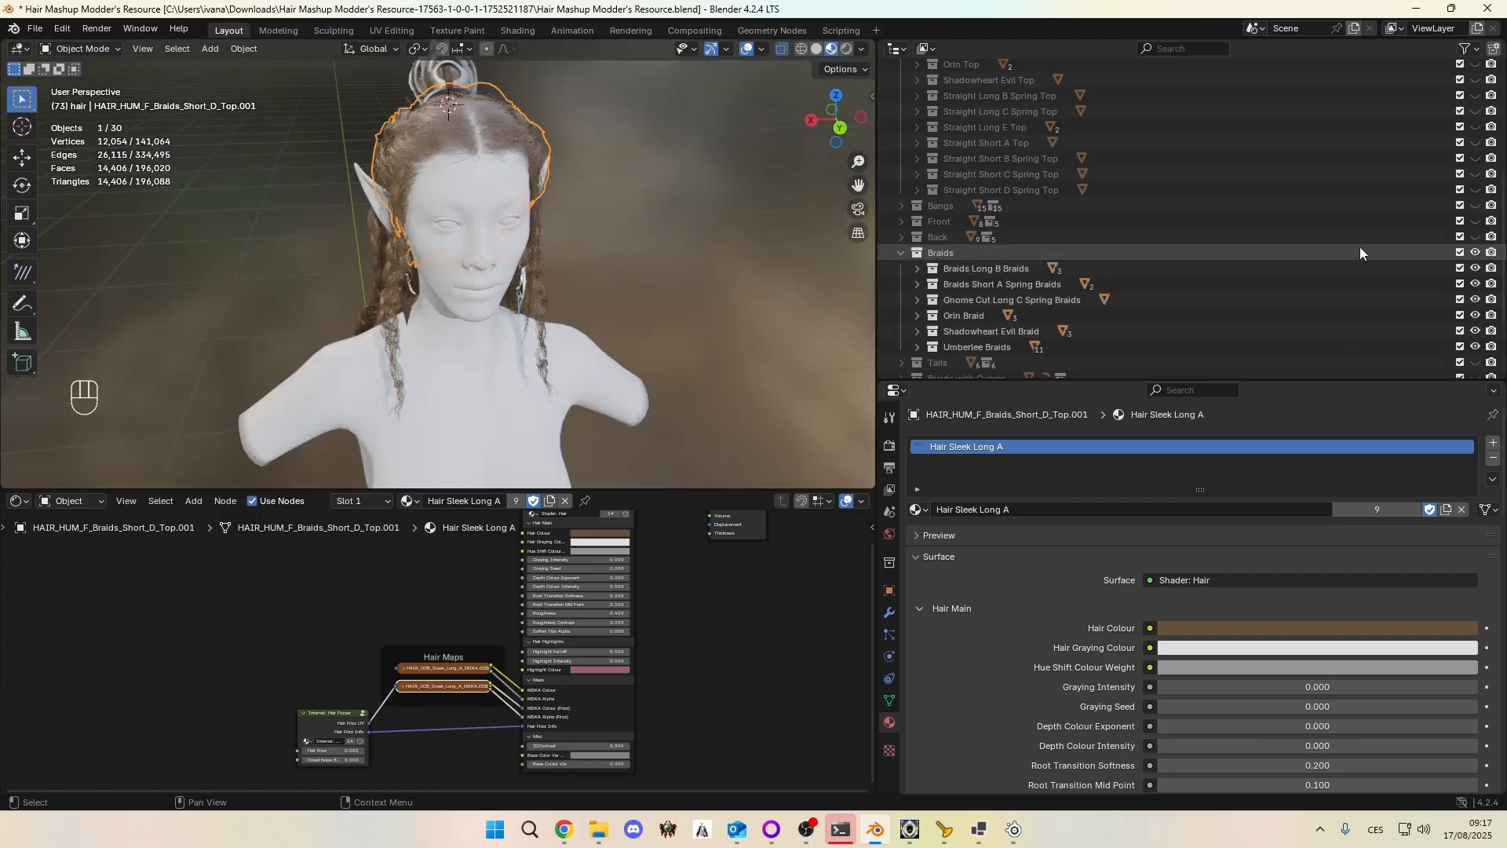
middle_click_drag(550, 130, 412, 123)
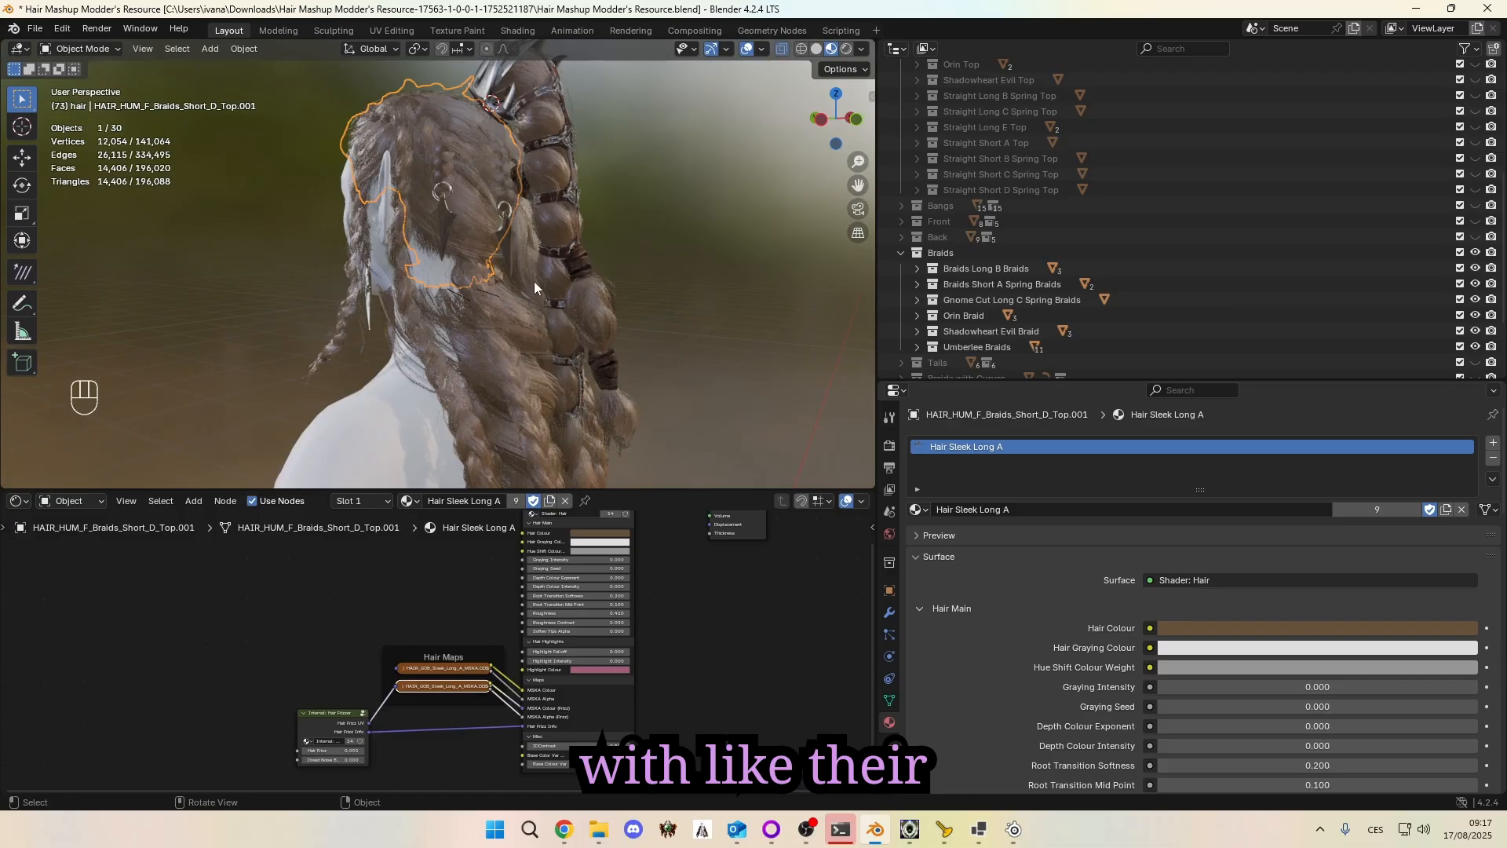
middle_click_drag(535, 287, 704, 286)
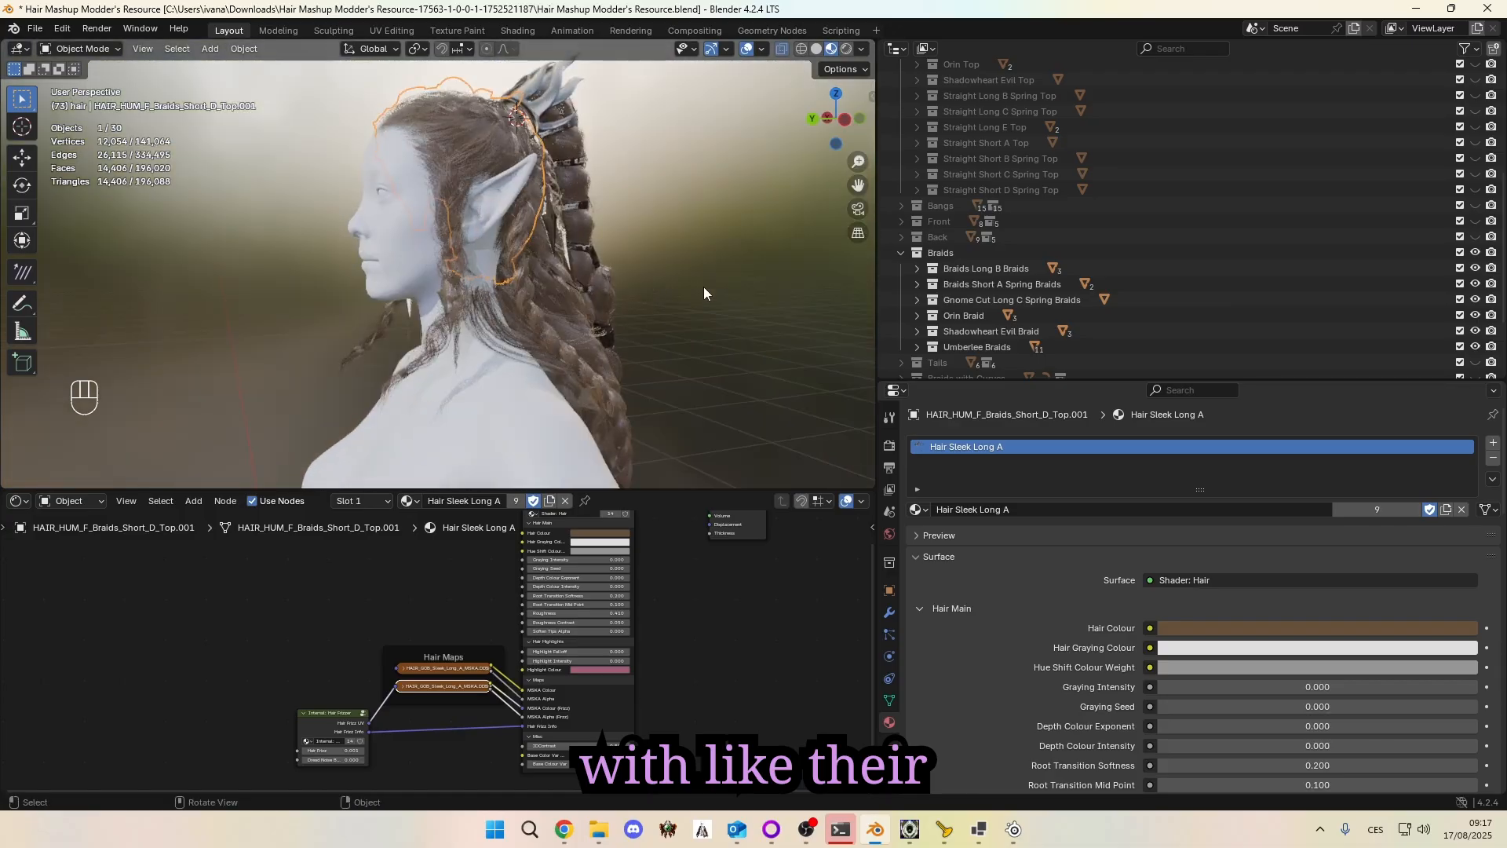
left_click(1475, 253)
left_click(901, 252)
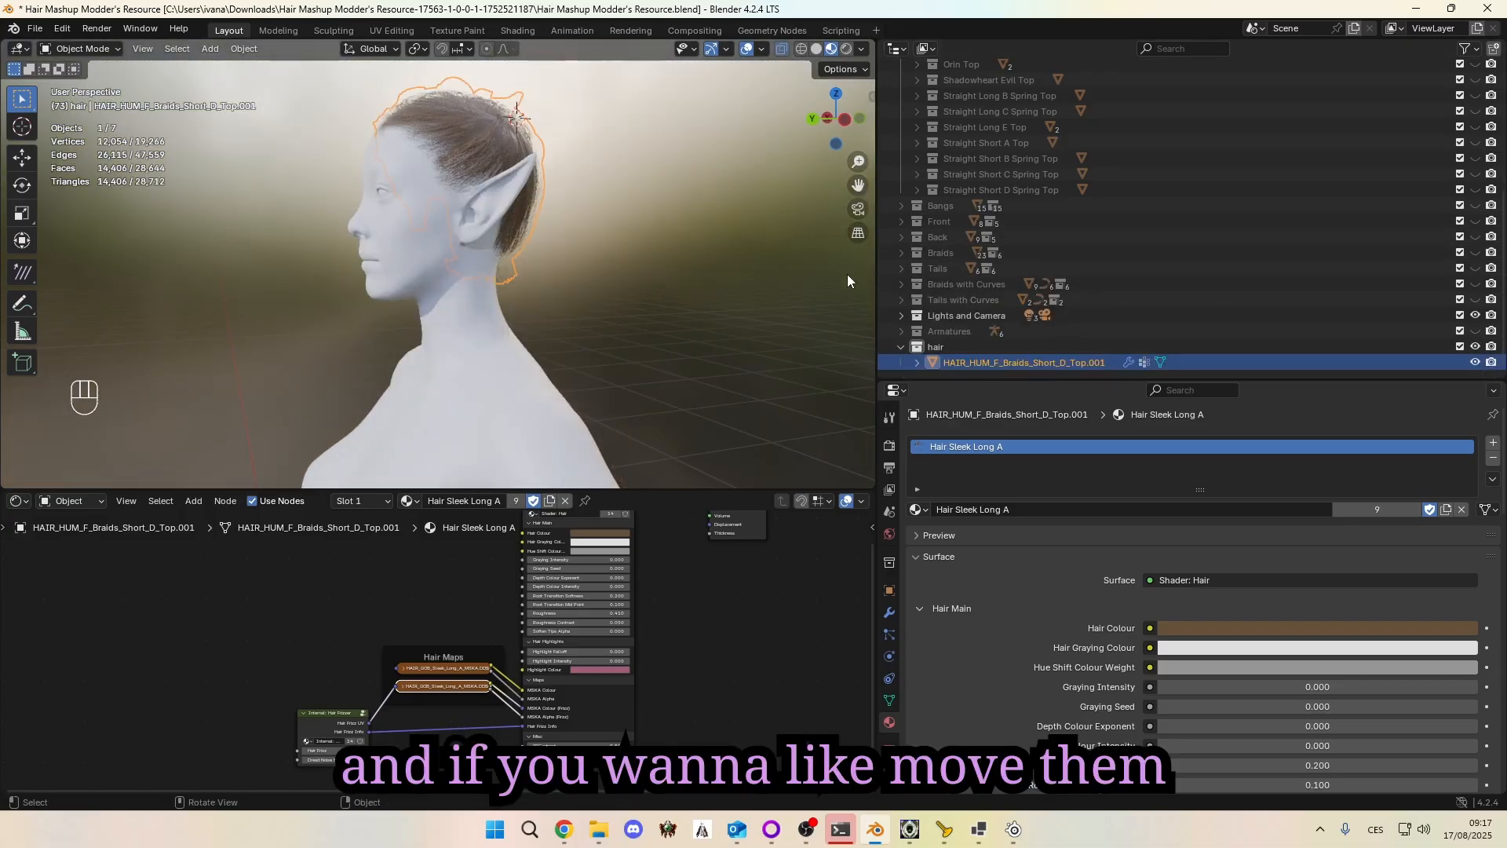
Step: Show the Braids with Curves collection with all its sub-collections hidden except Gnome Cut Long C Spring Braid
left_click(901, 284)
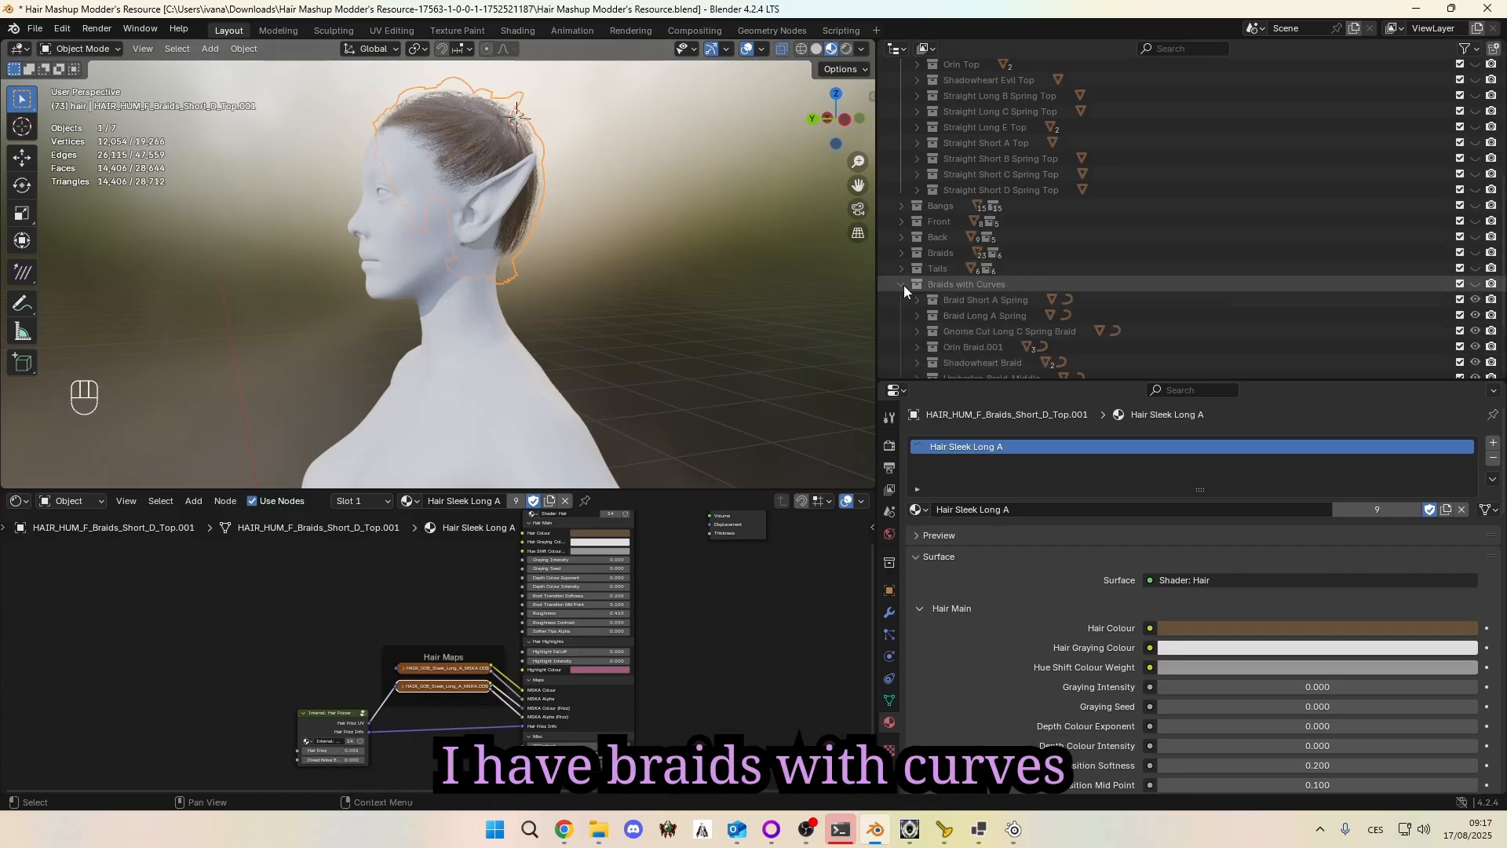
left_click(1476, 284)
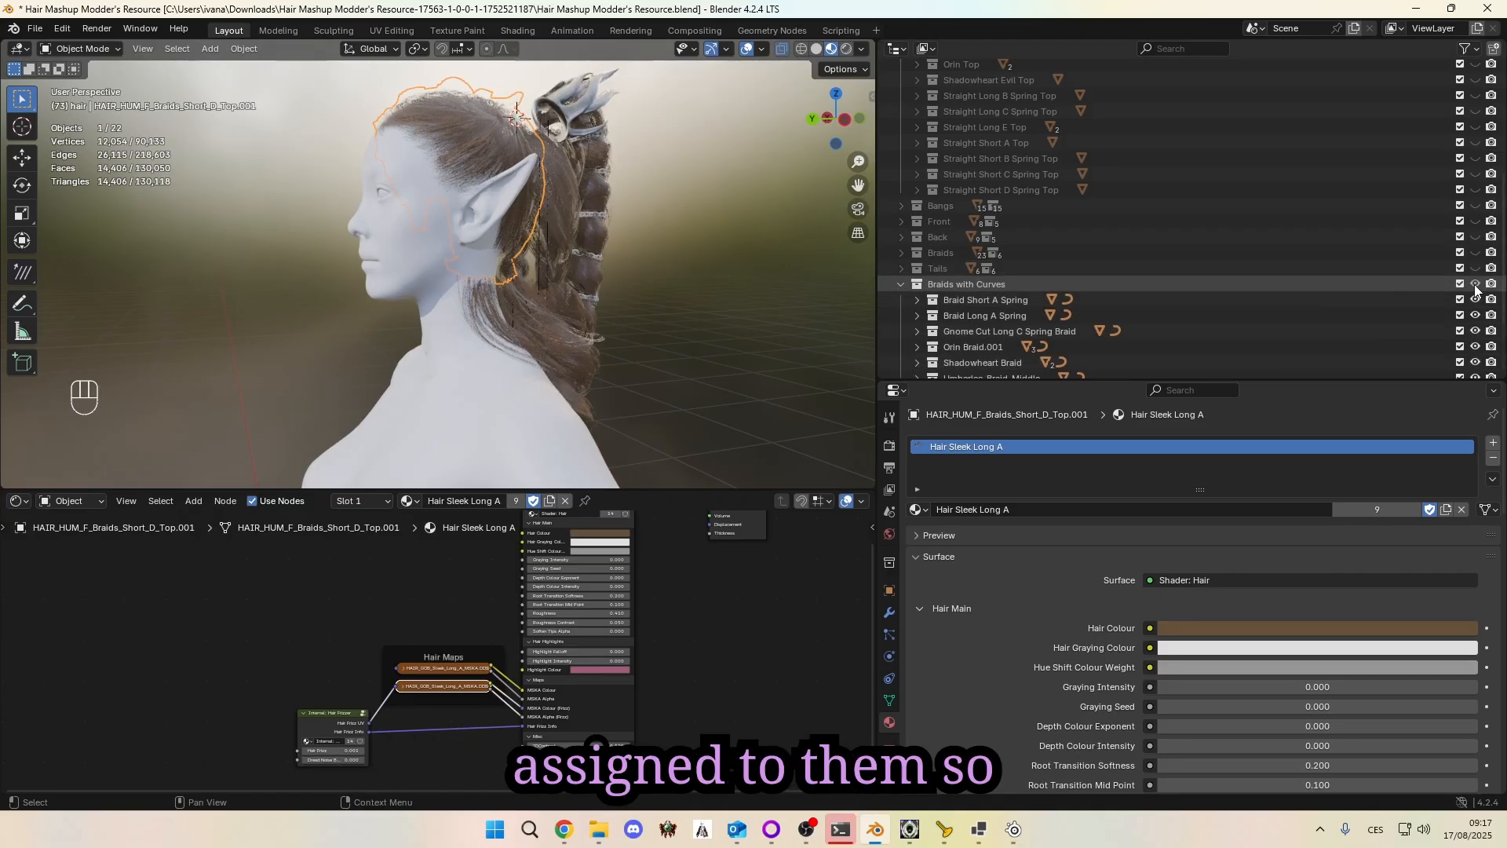
left_click(1000, 298)
scroll(995, 290, "down", 3)
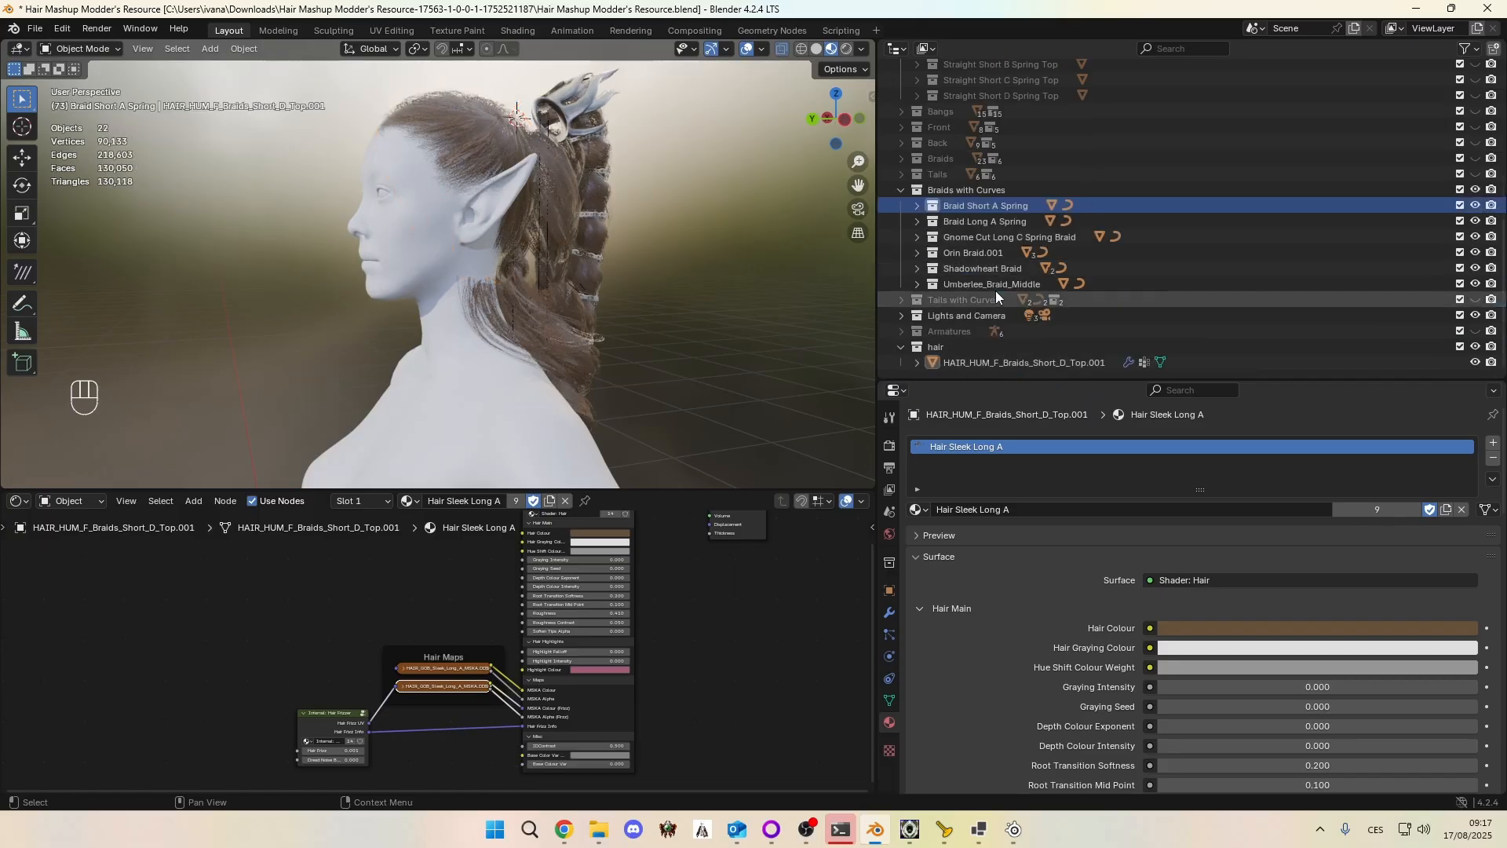
left_click(991, 285, "shift")
key("h")
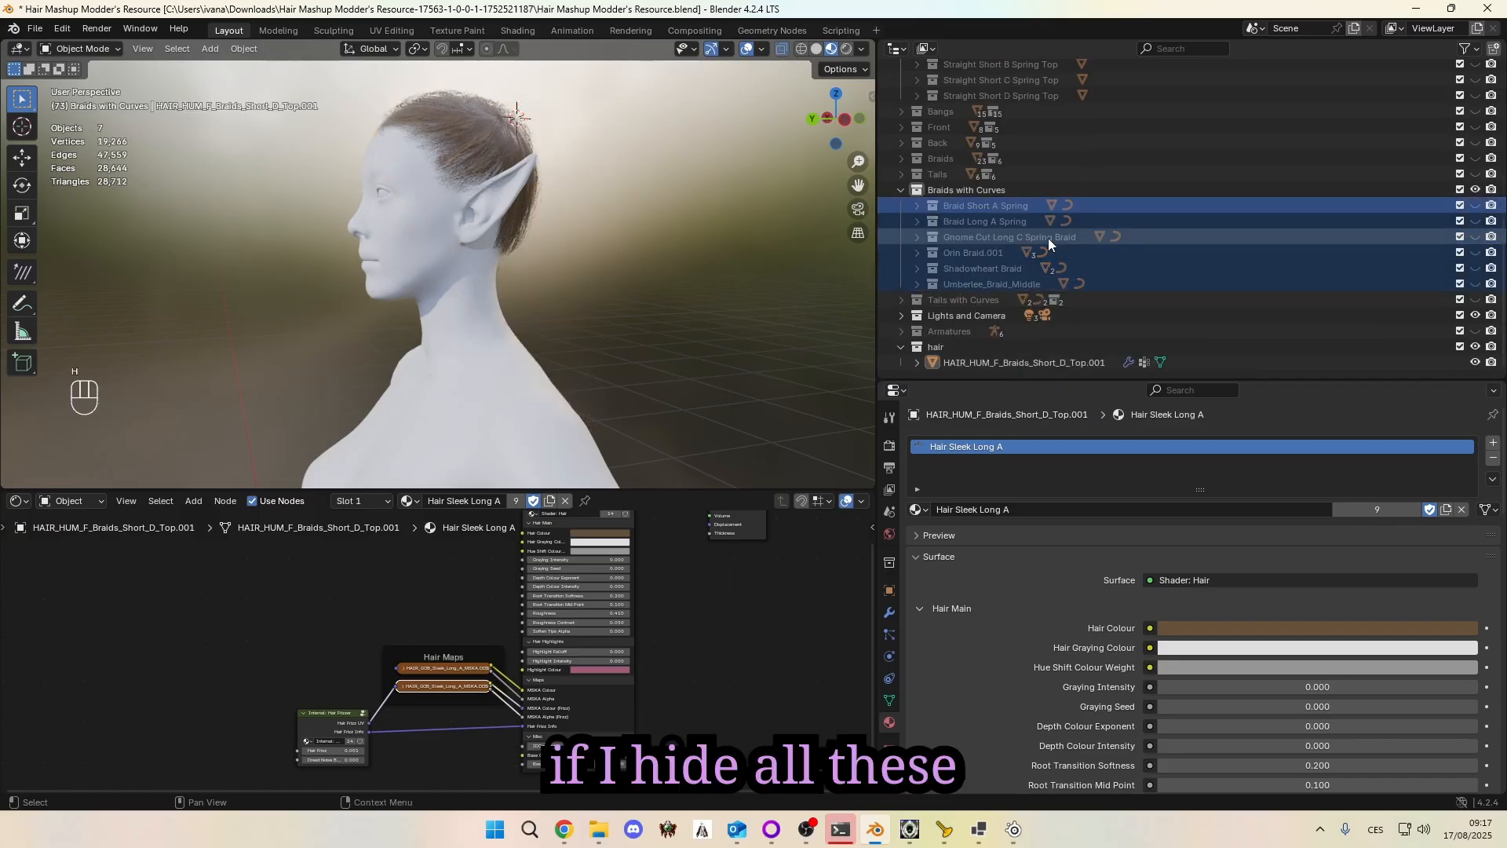
left_click(1475, 237)
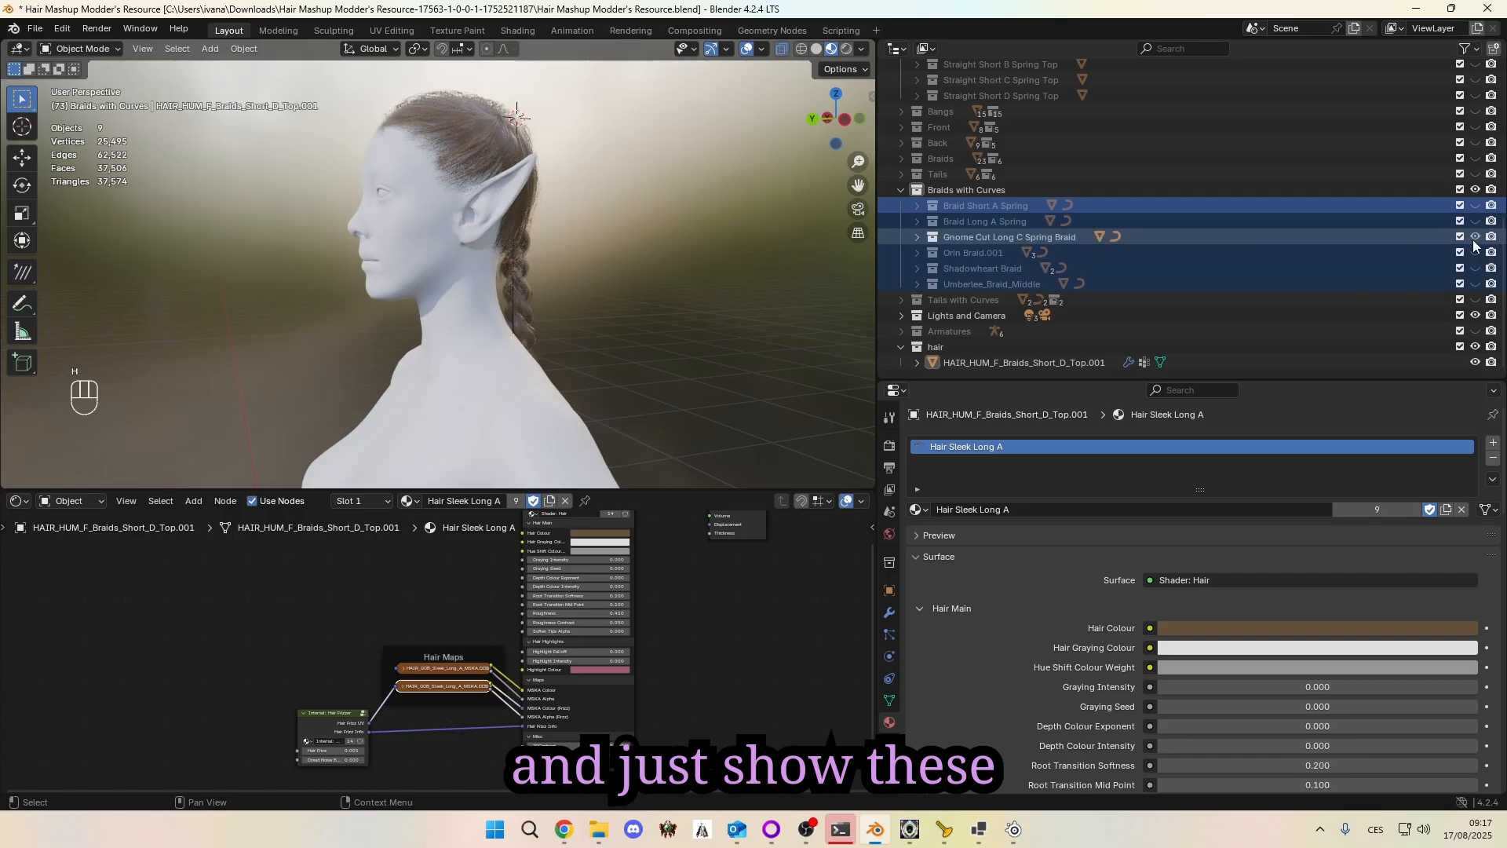
Step: Expand Gnome Cut Long C Spring Braid and select its curve object, HAIR_HUM_F_GnomeCut_Long_C_Spring_Braid_Curve
left_click(977, 244)
left_click(916, 238)
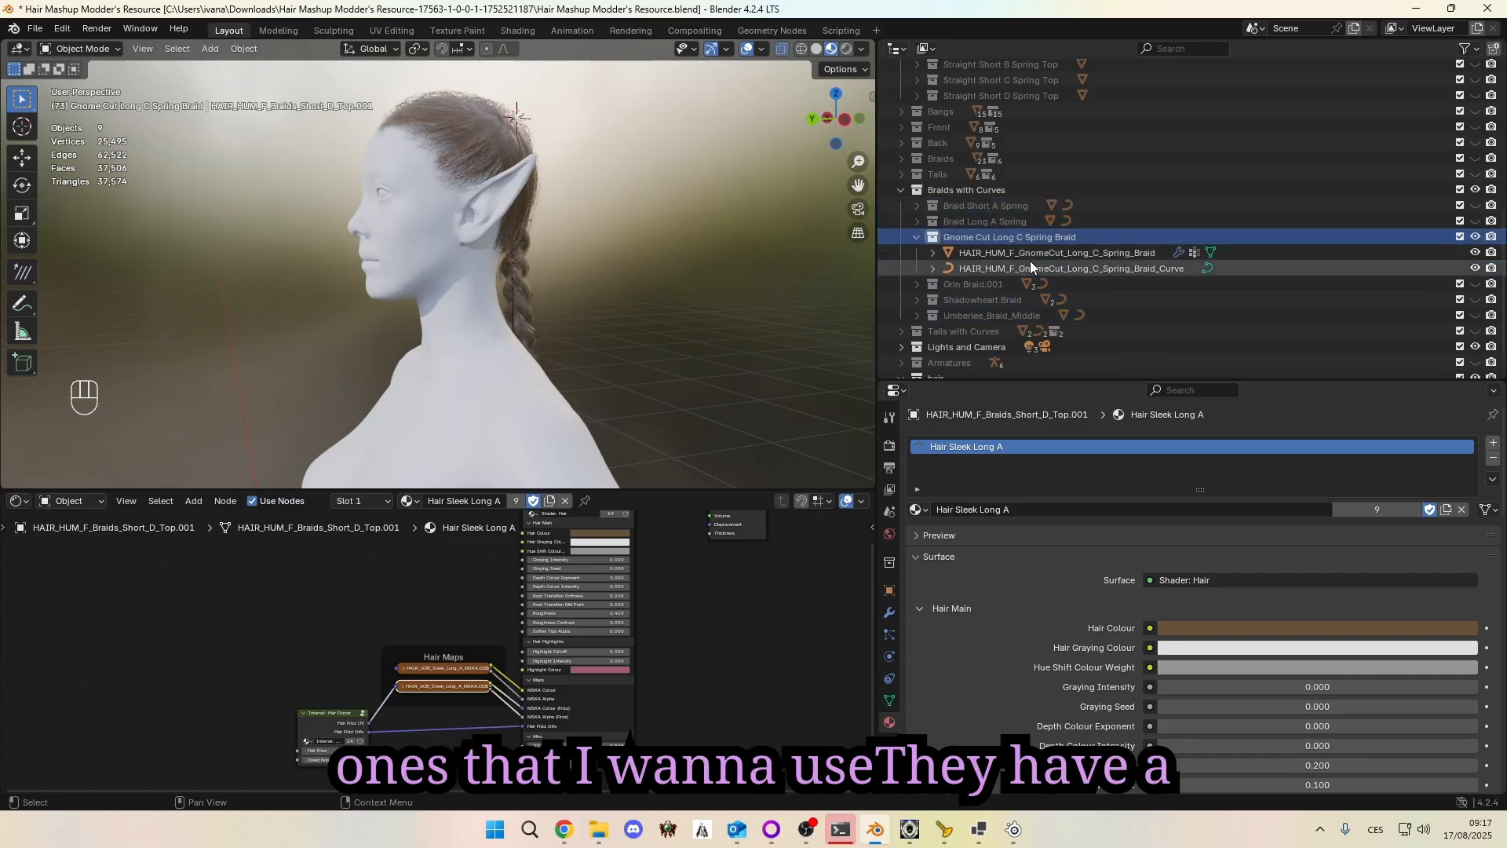
left_click(1034, 253)
left_click(1036, 269)
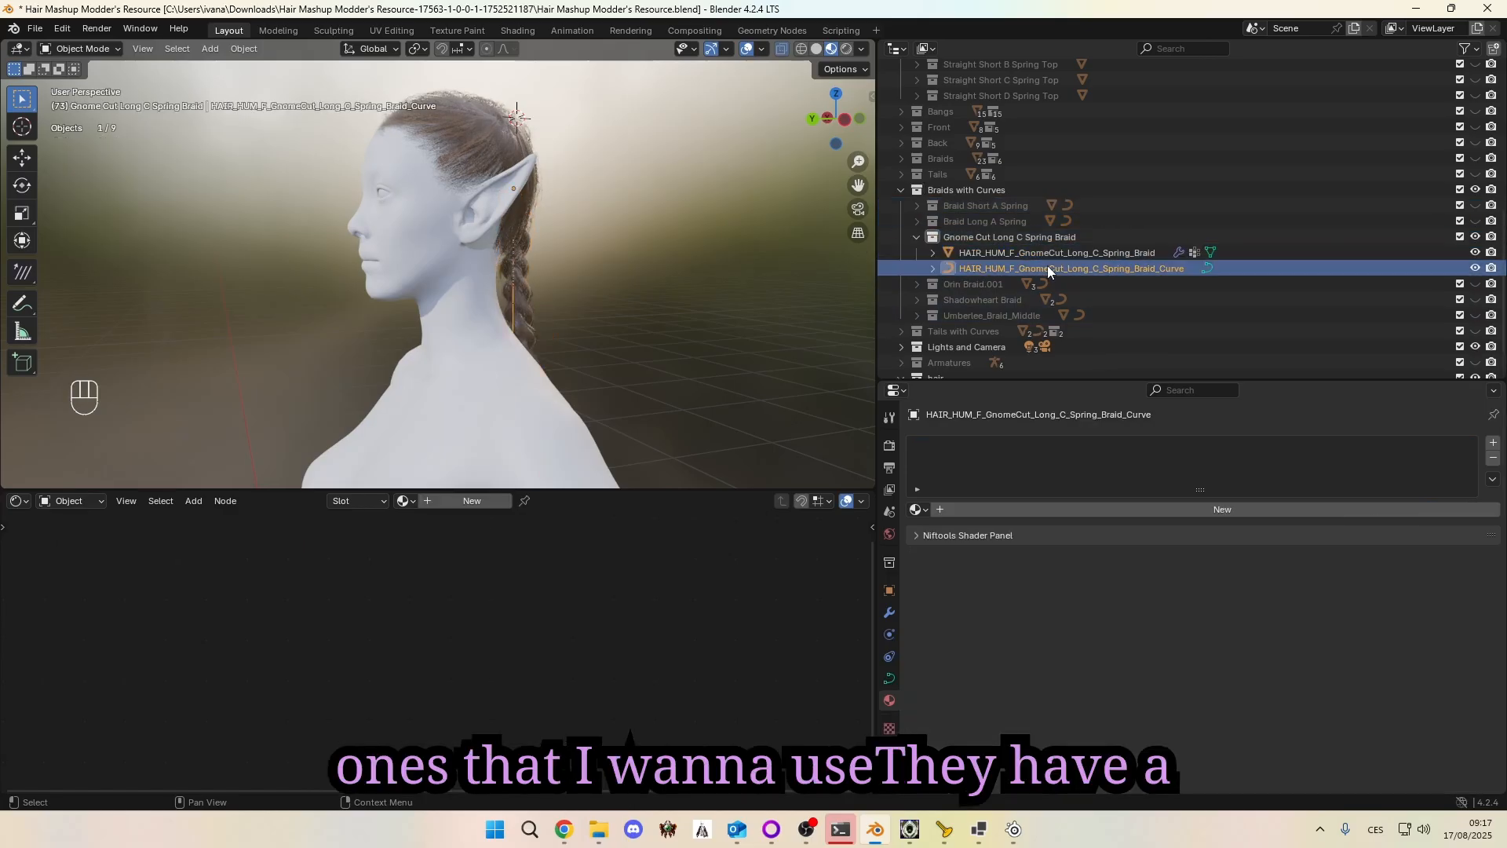
Step: Try moving and rotating a control point of the braid's curve in Edit Mode, ending back in Object Mode
middle_click_drag(622, 217, 374, 204)
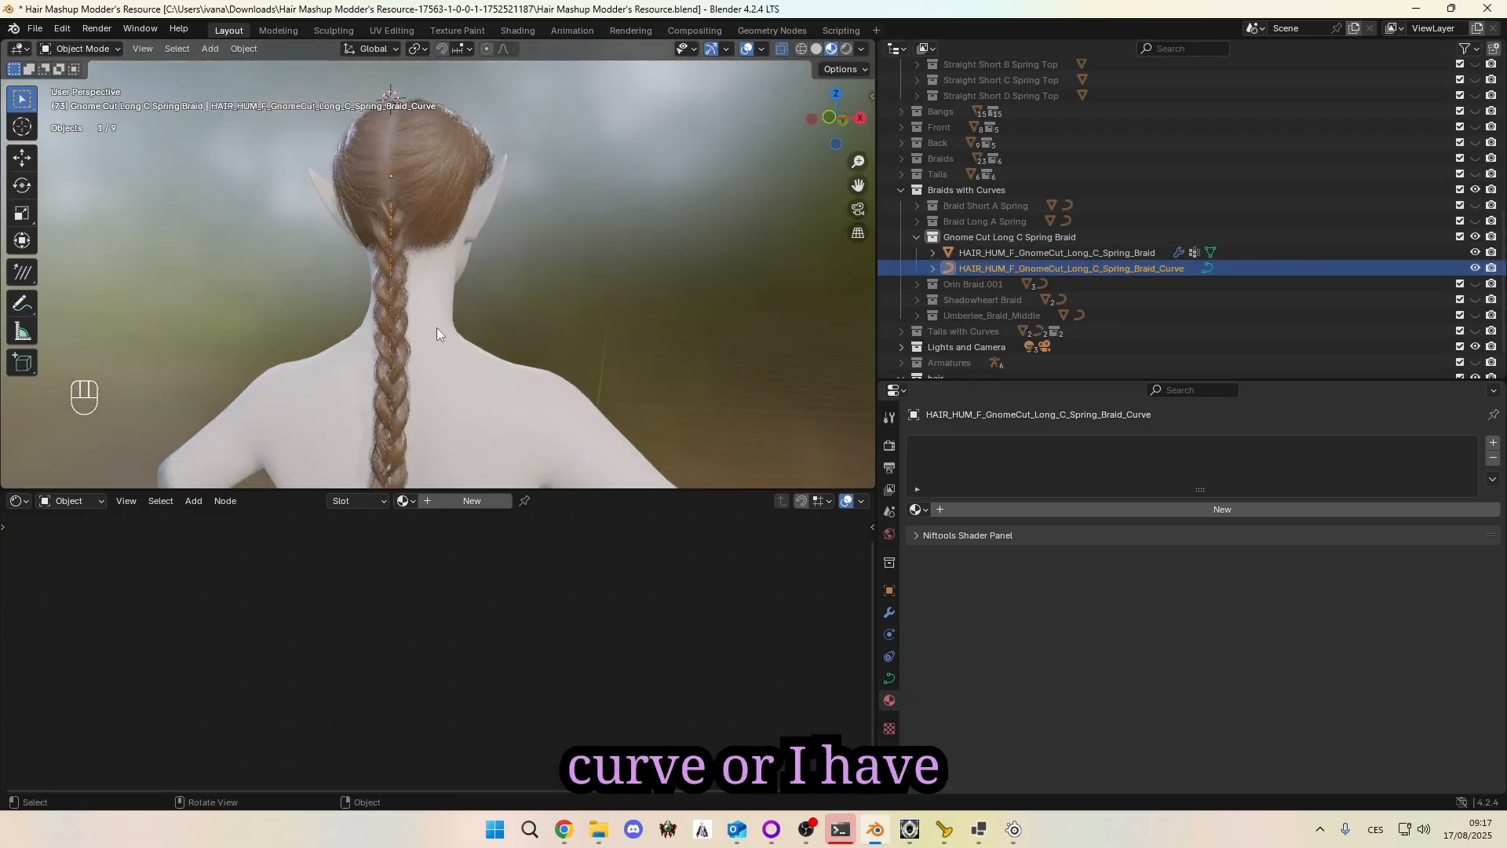
scroll(377, 328, "down", 3)
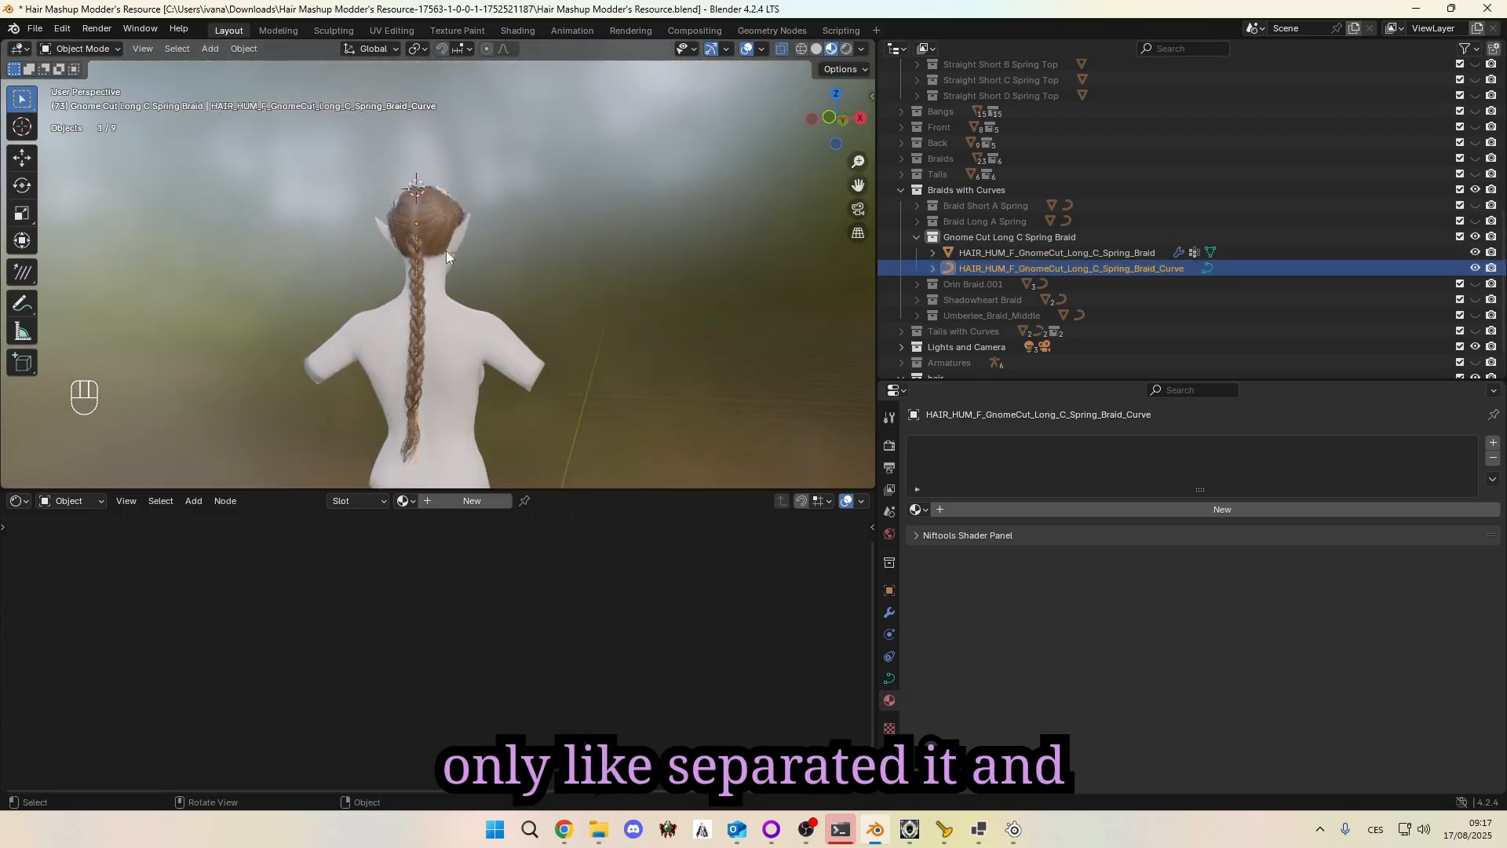
middle_click_drag(409, 311, 170, 108)
left_click(82, 49)
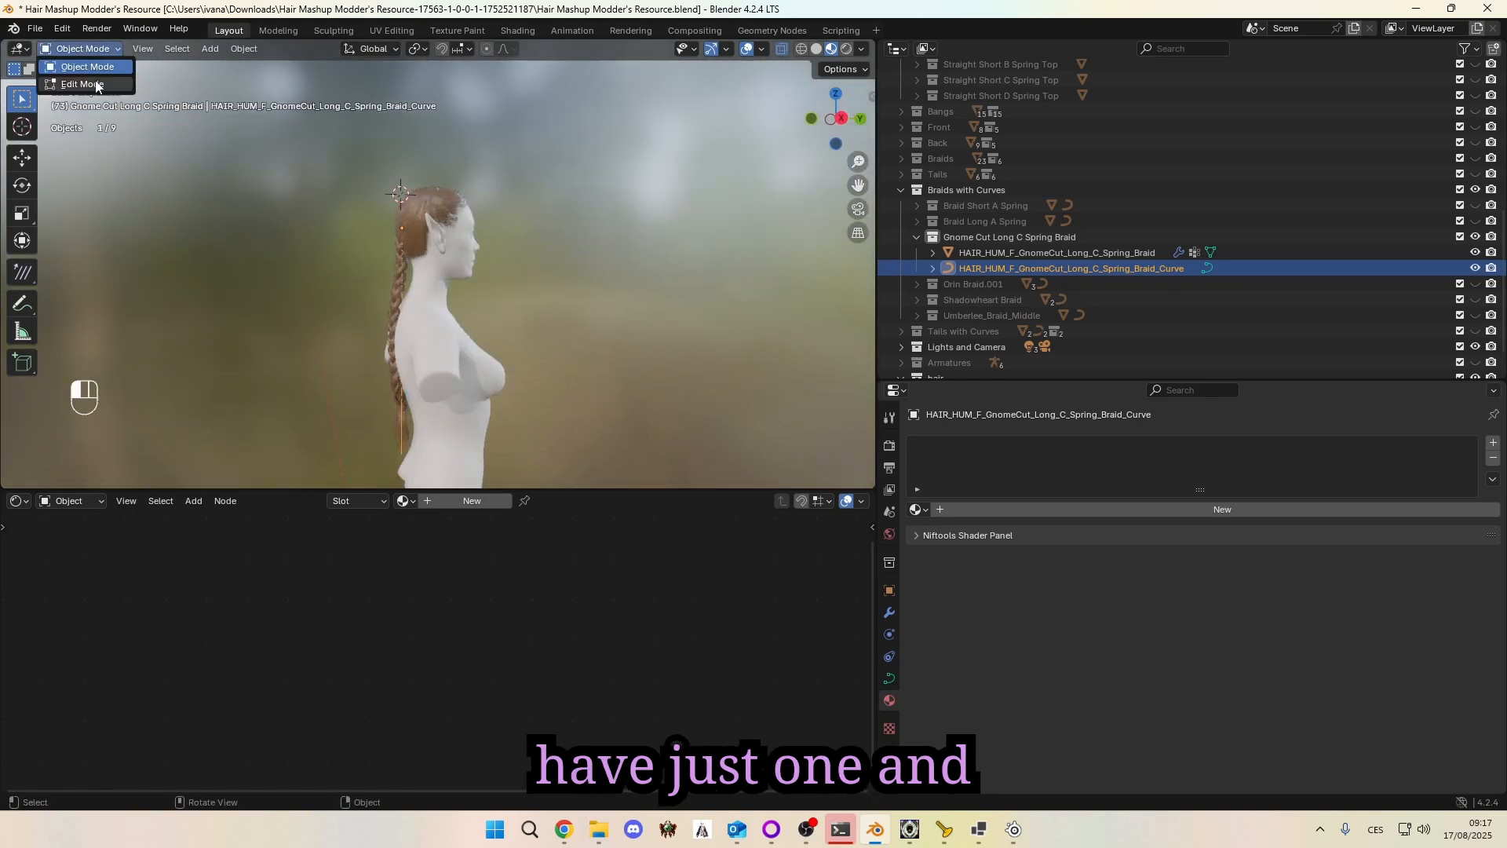
left_click(86, 84)
middle_click_drag(185, 269, 331, 222)
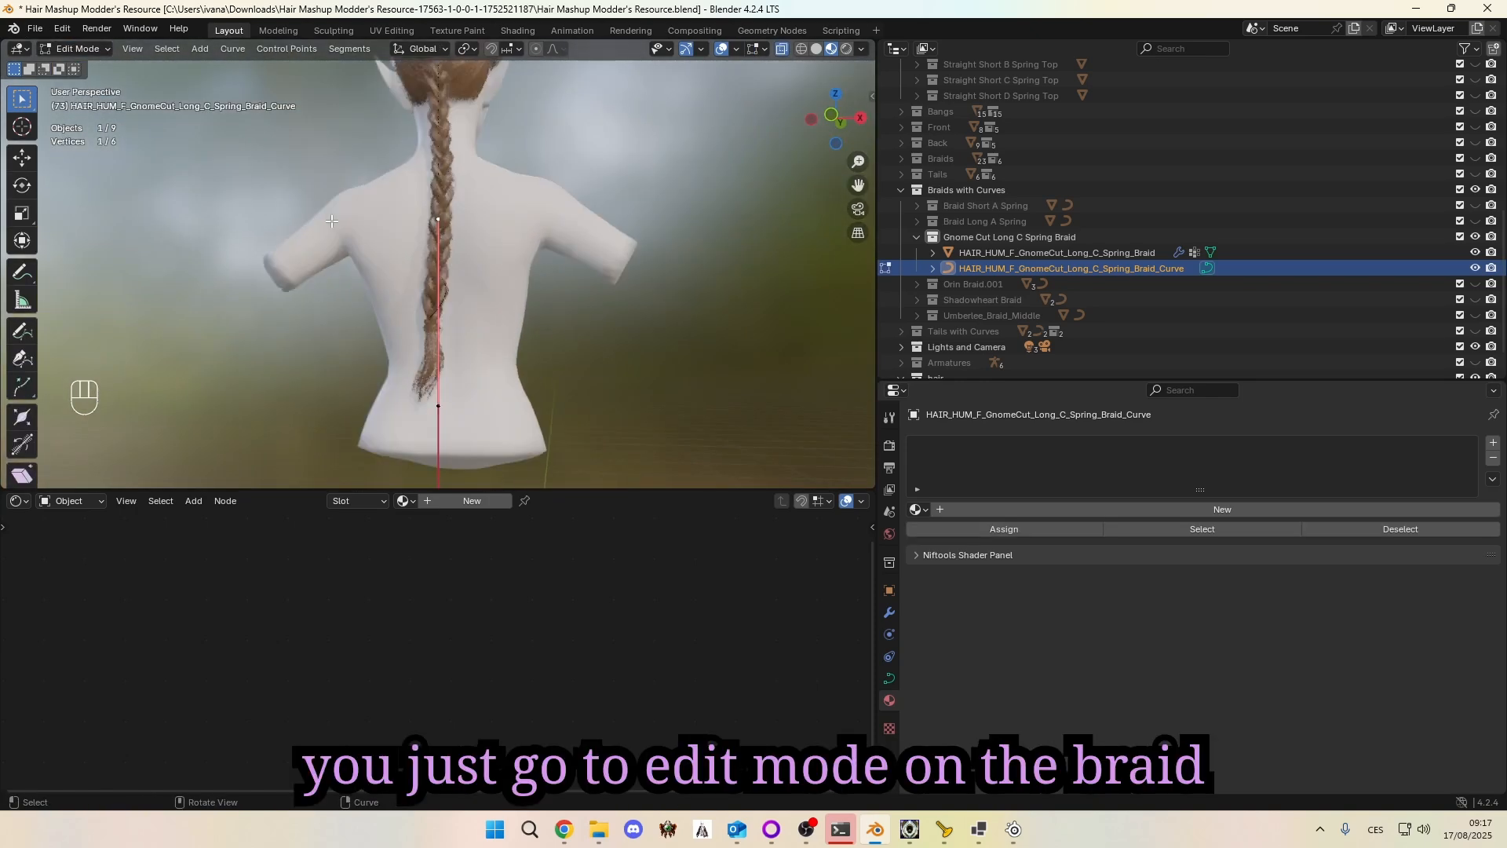
scroll(331, 221, "up", 2)
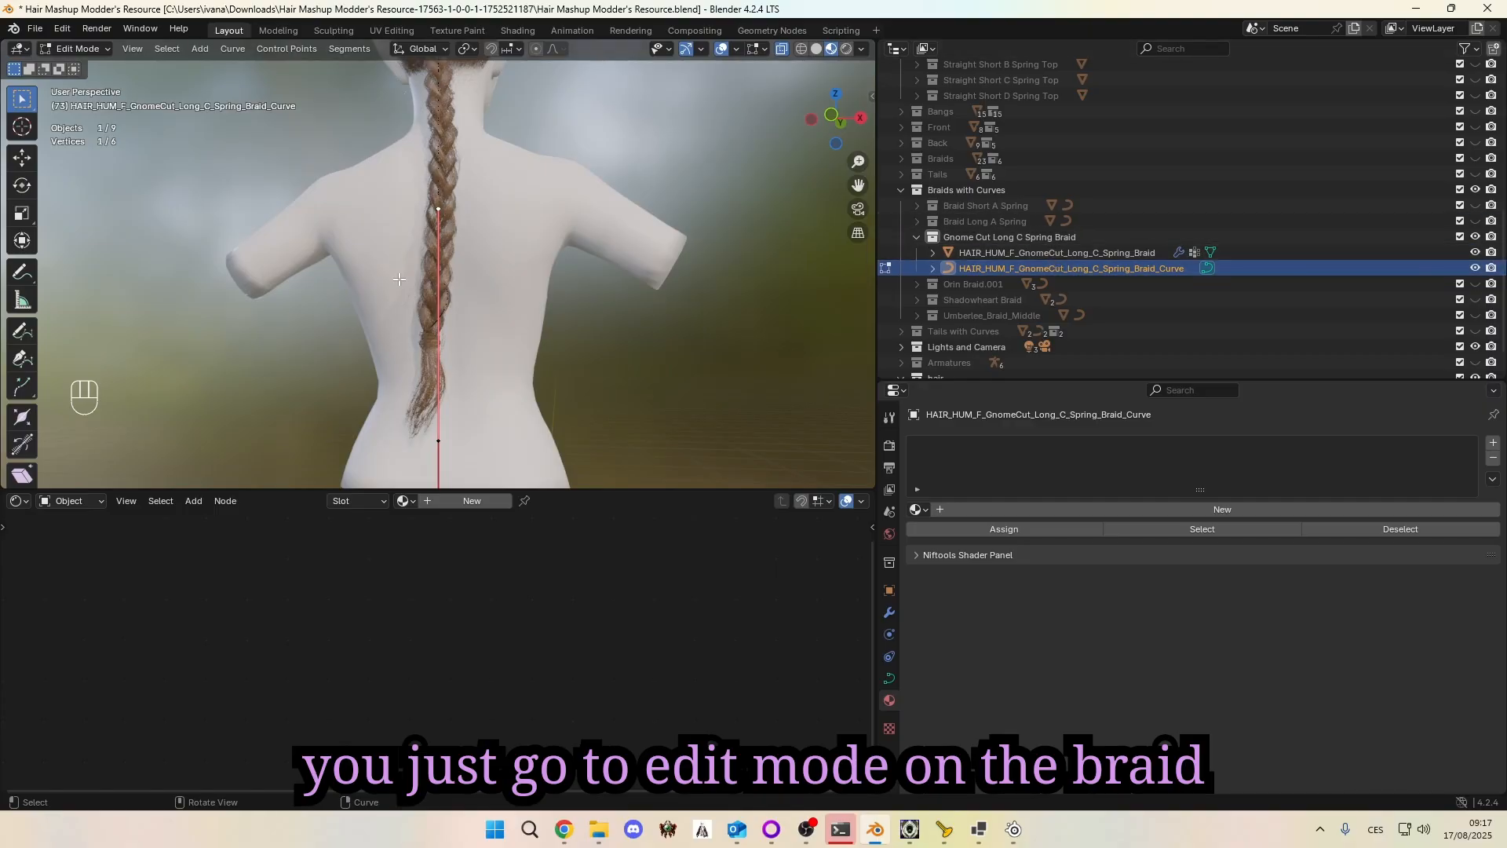
scroll(328, 377, "down", 2)
key("g")
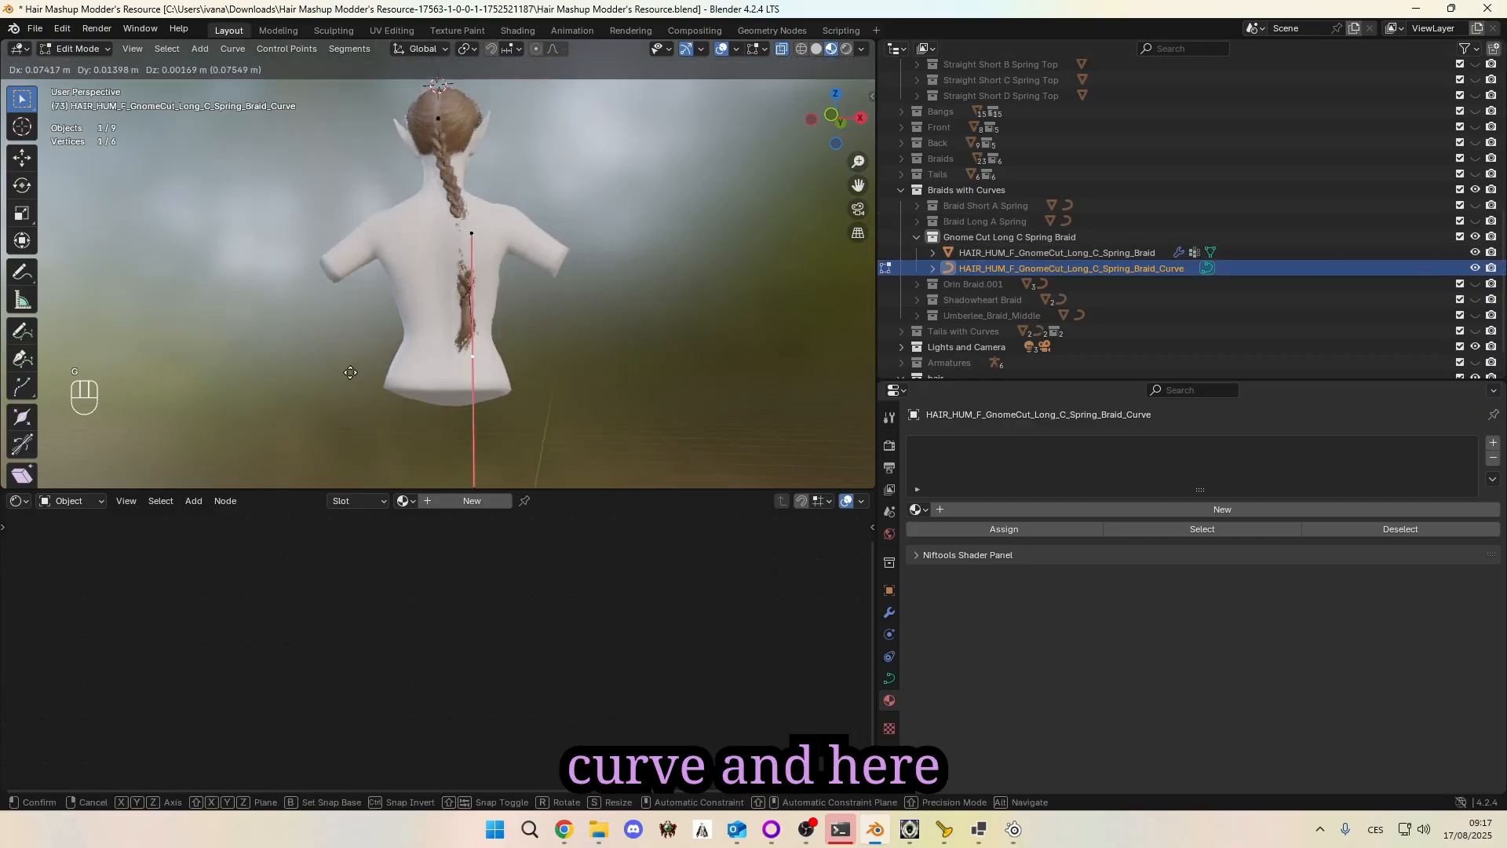
key("Escape")
key("r")
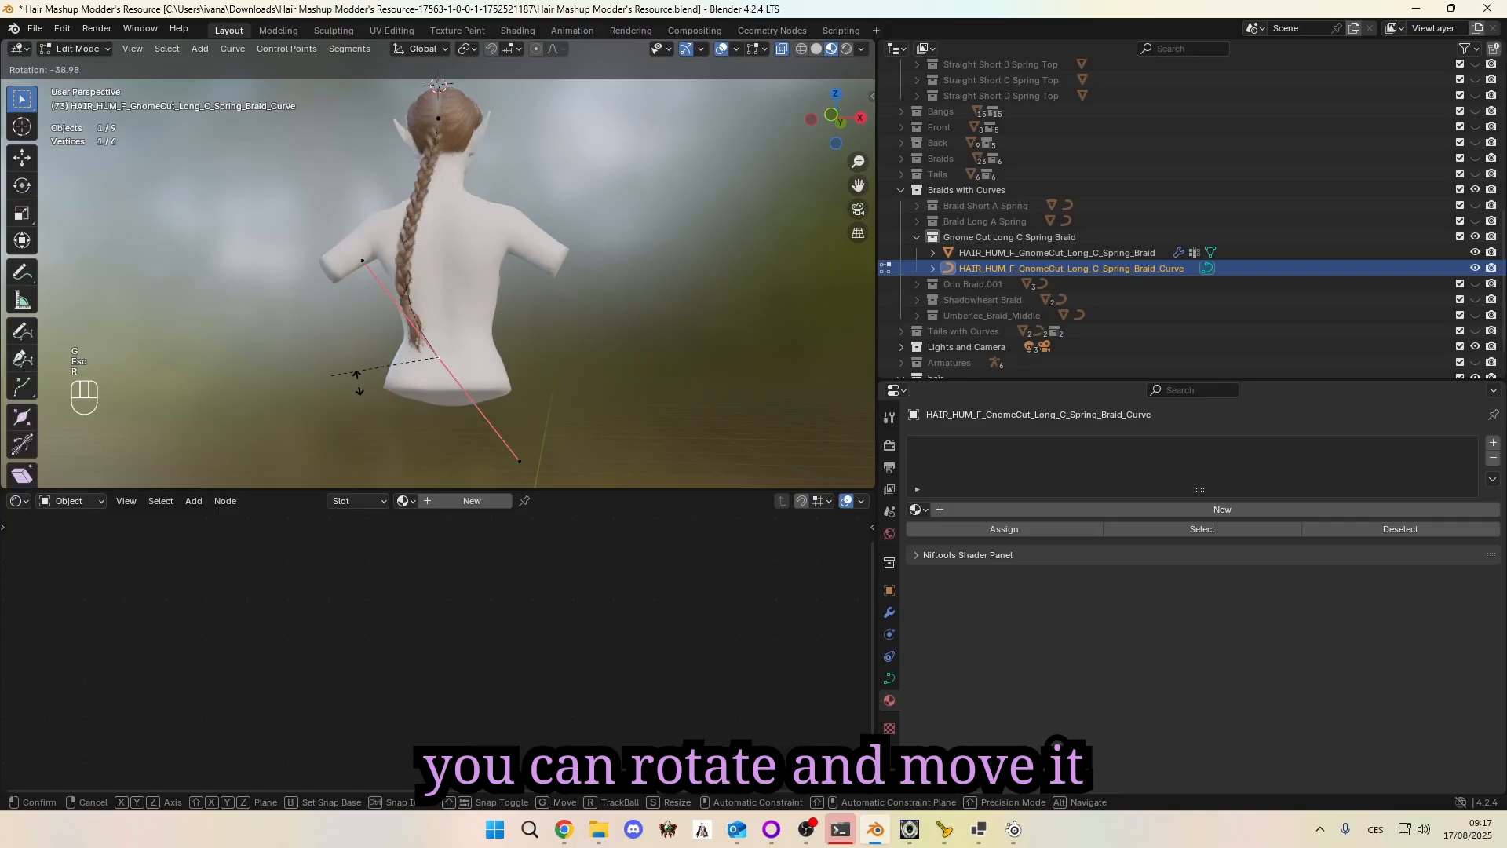
key("Escape")
middle_click_drag(438, 236, 298, 235)
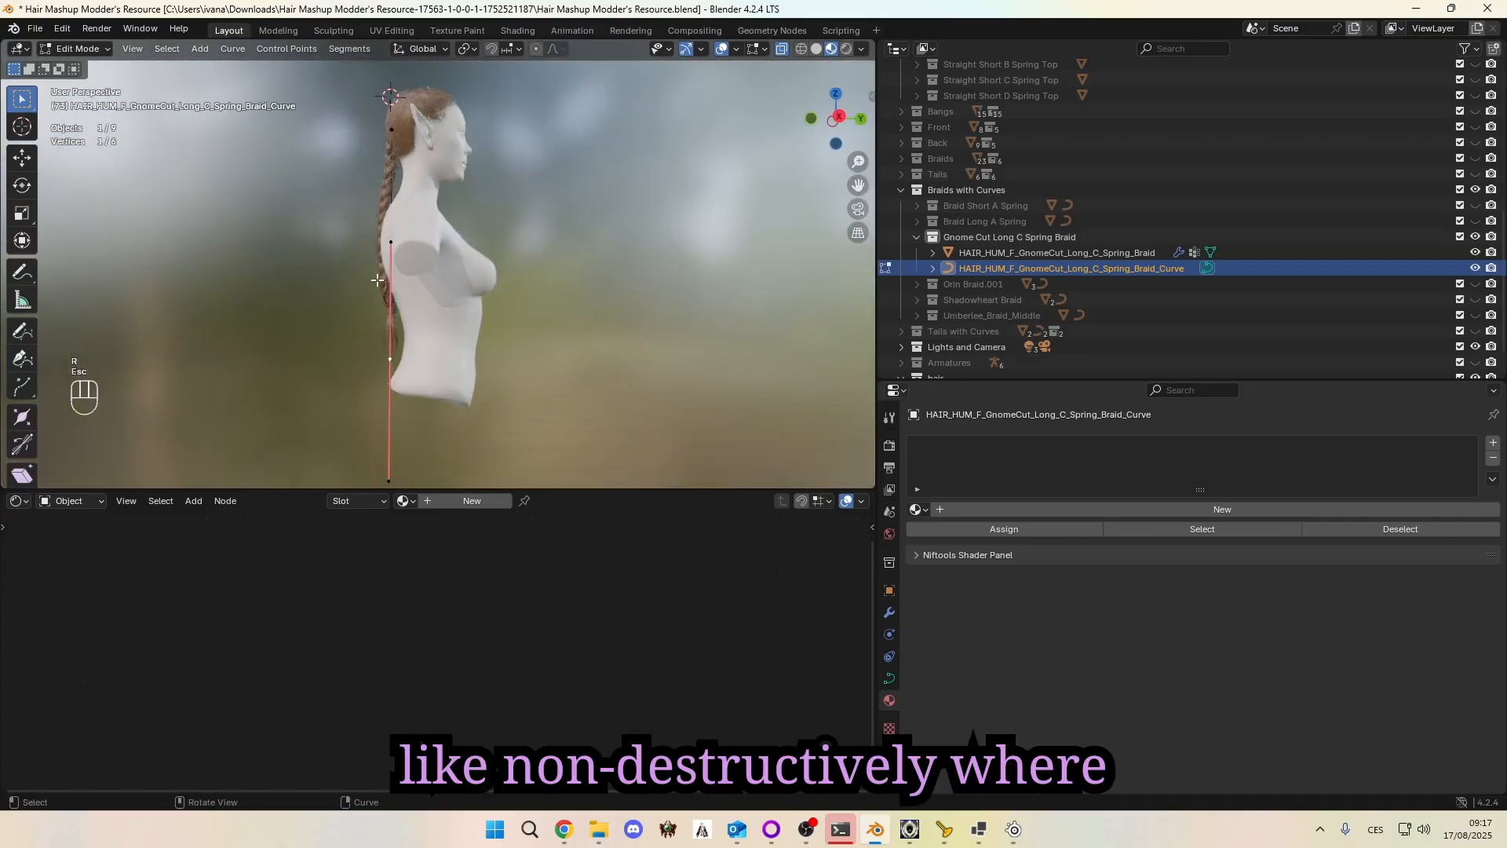
key("g")
key("Escape")
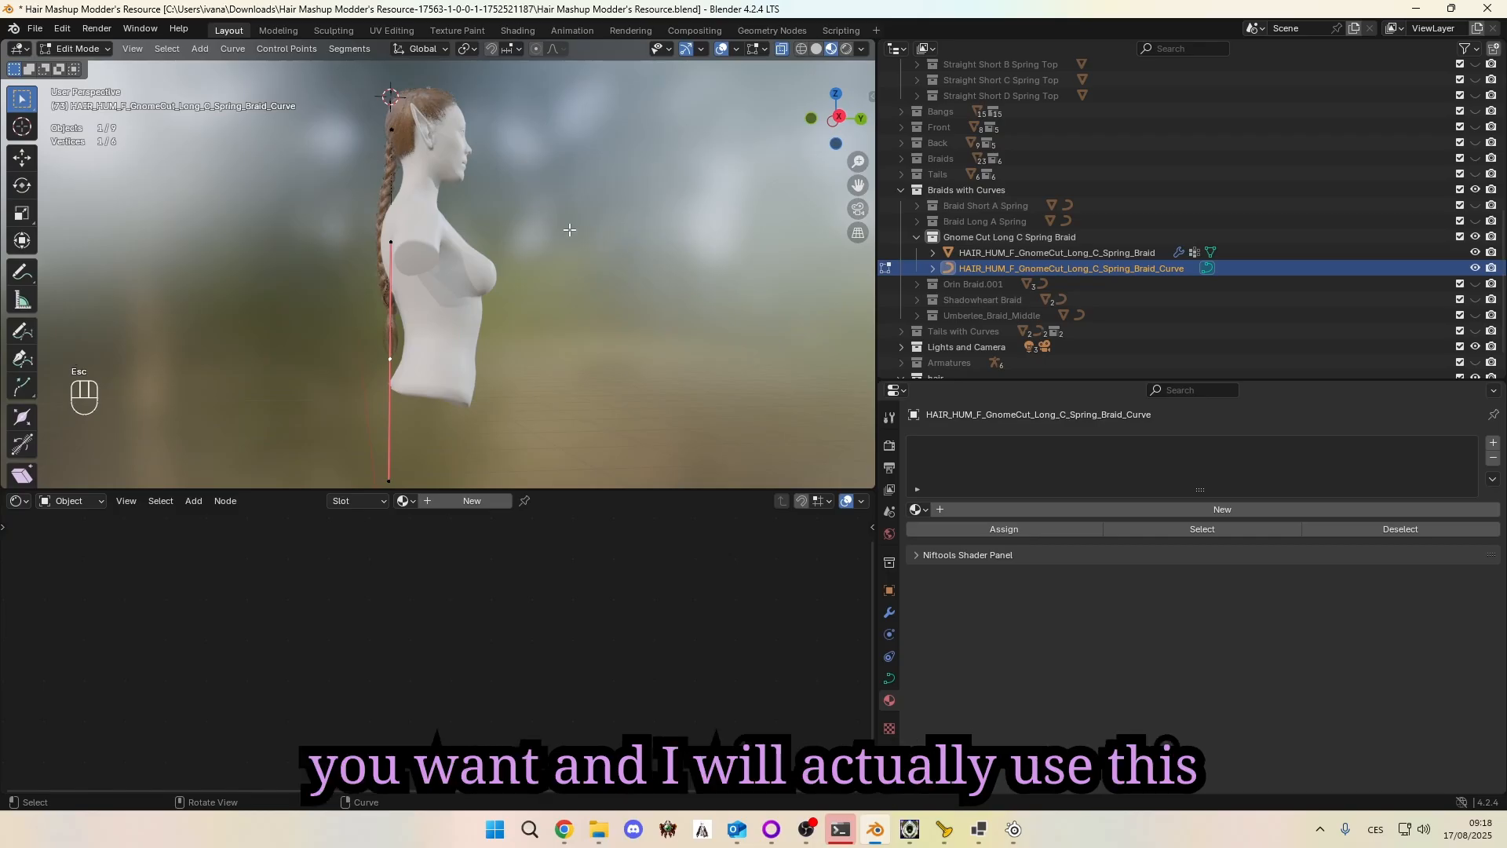
middle_click_drag(570, 229, 632, 252)
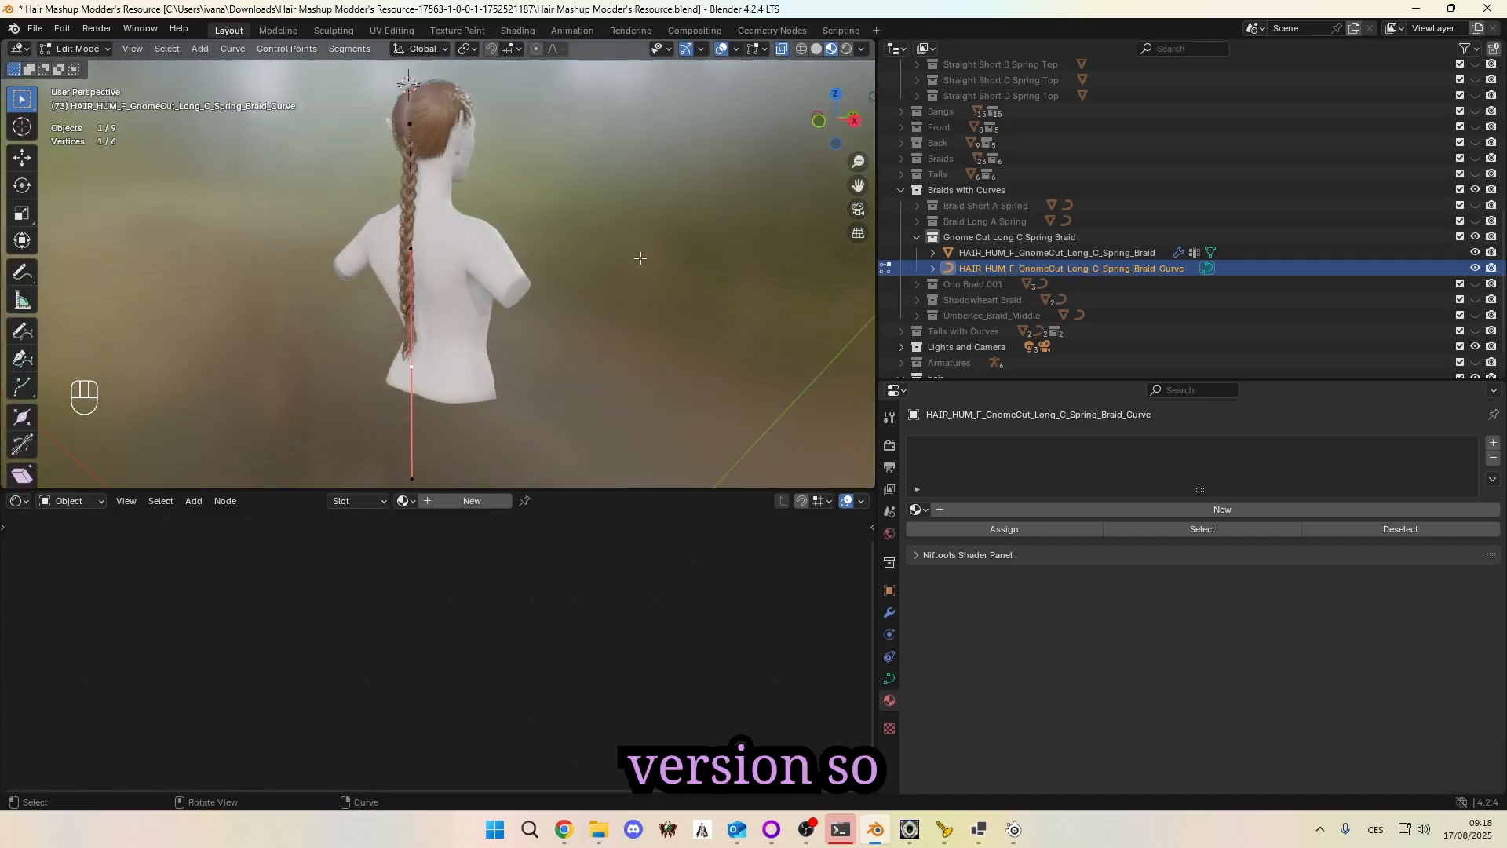
left_click(88, 67)
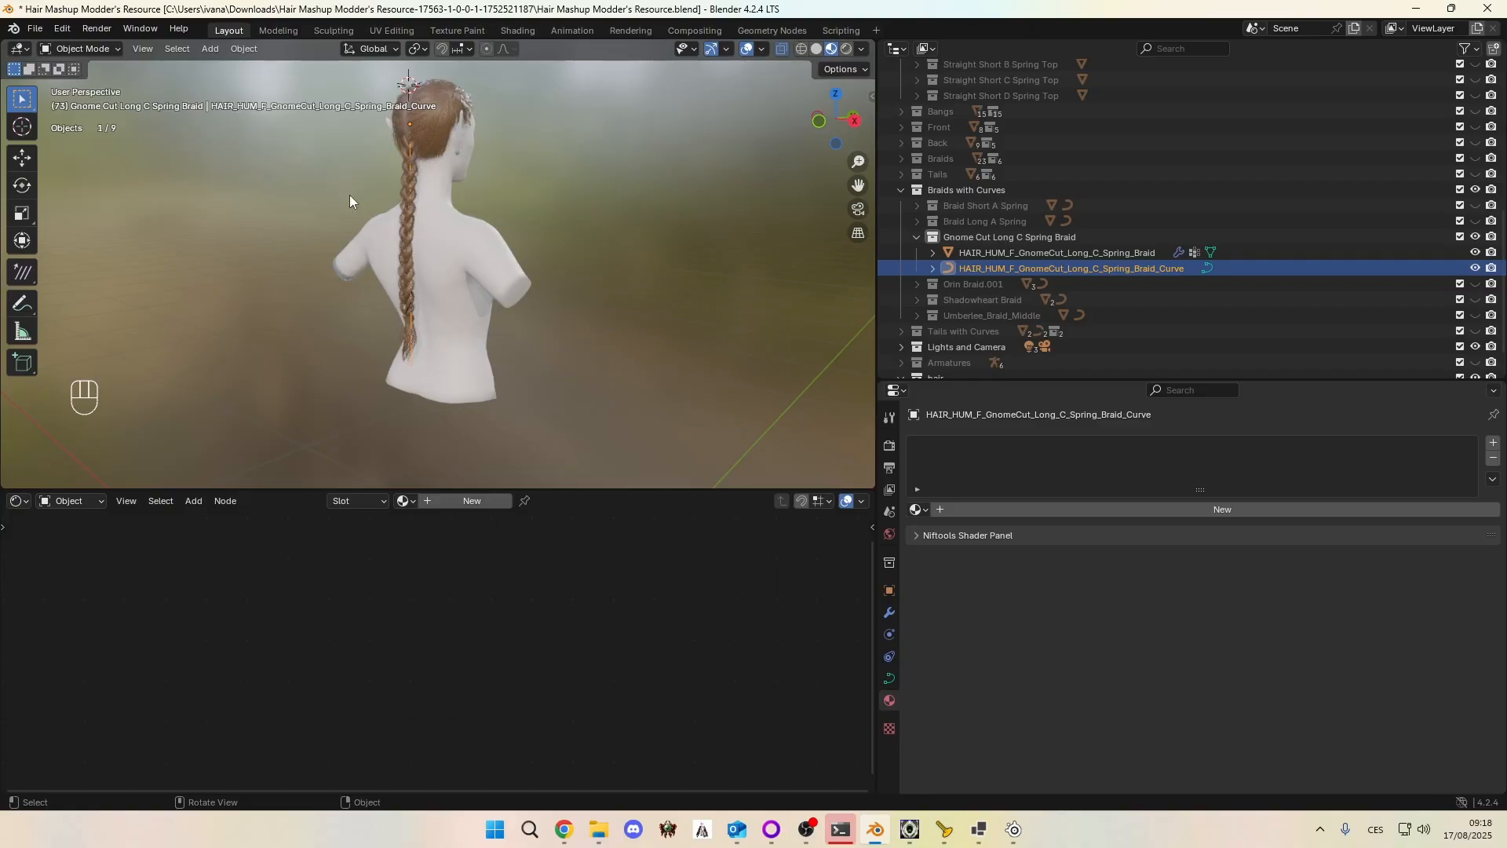
Step: Add the HAIR_HUM_F_GnomeCut_Long_C_Spring_Braid mesh to the selected curve and rotate both 90° about the global Z axis
middle_click_drag(292, 232, 162, 219)
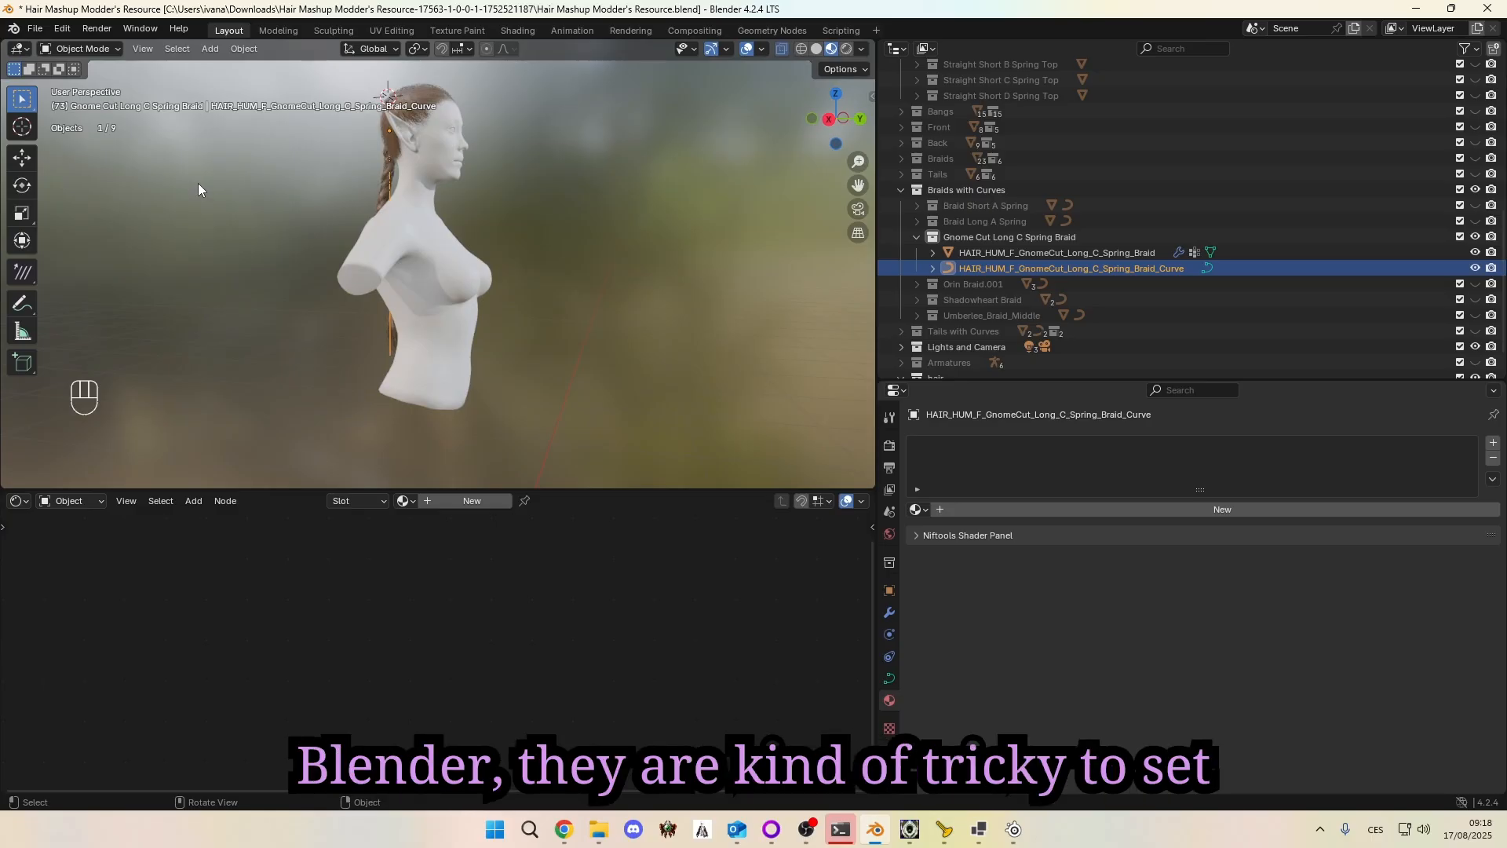
scroll(243, 163, "up", 5)
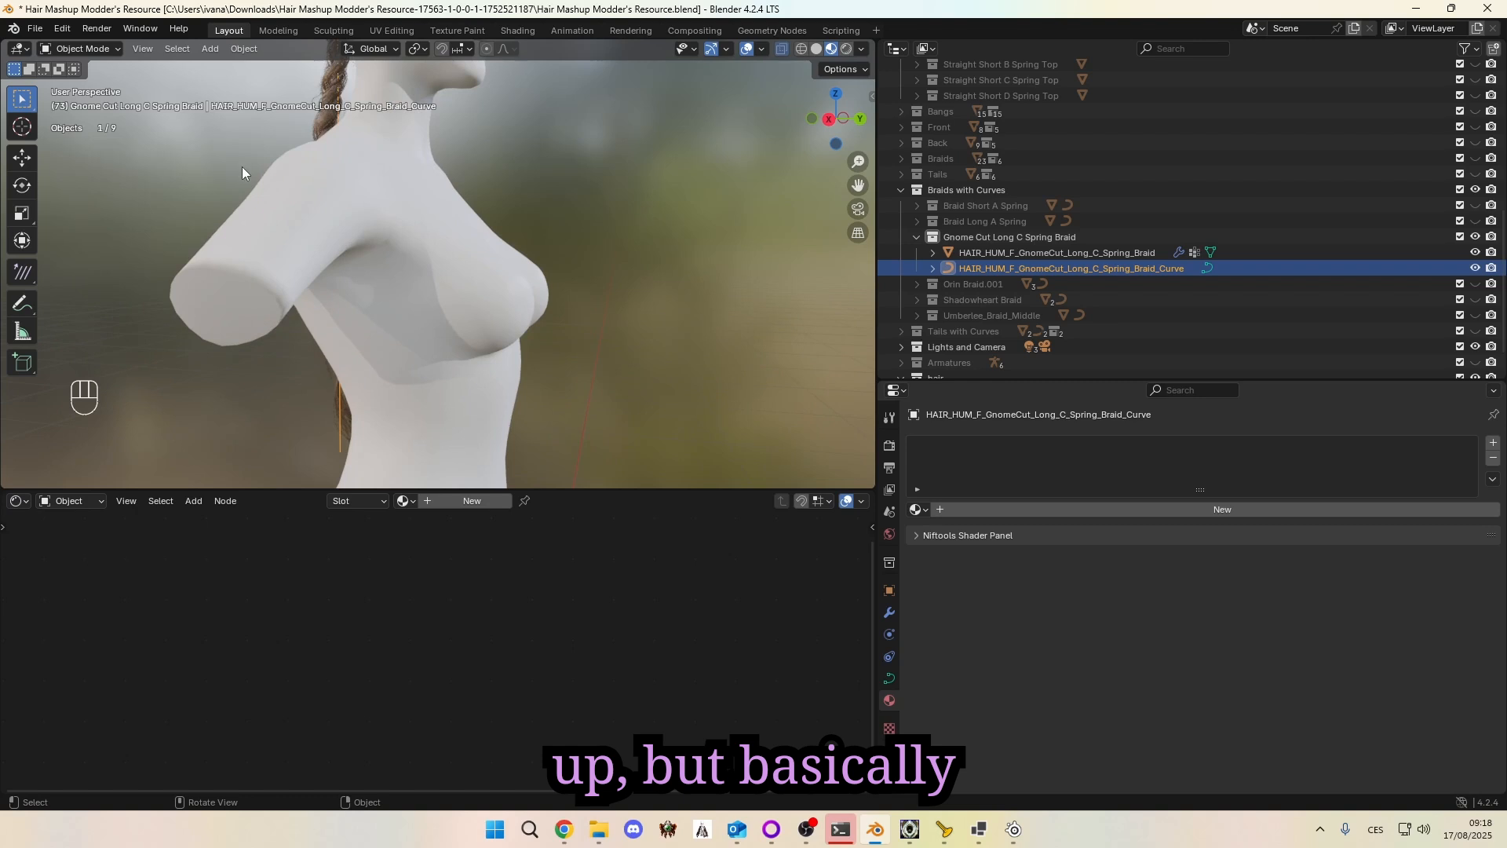
middle_click_drag(242, 166, 405, 228)
scroll(405, 227, "down", 2)
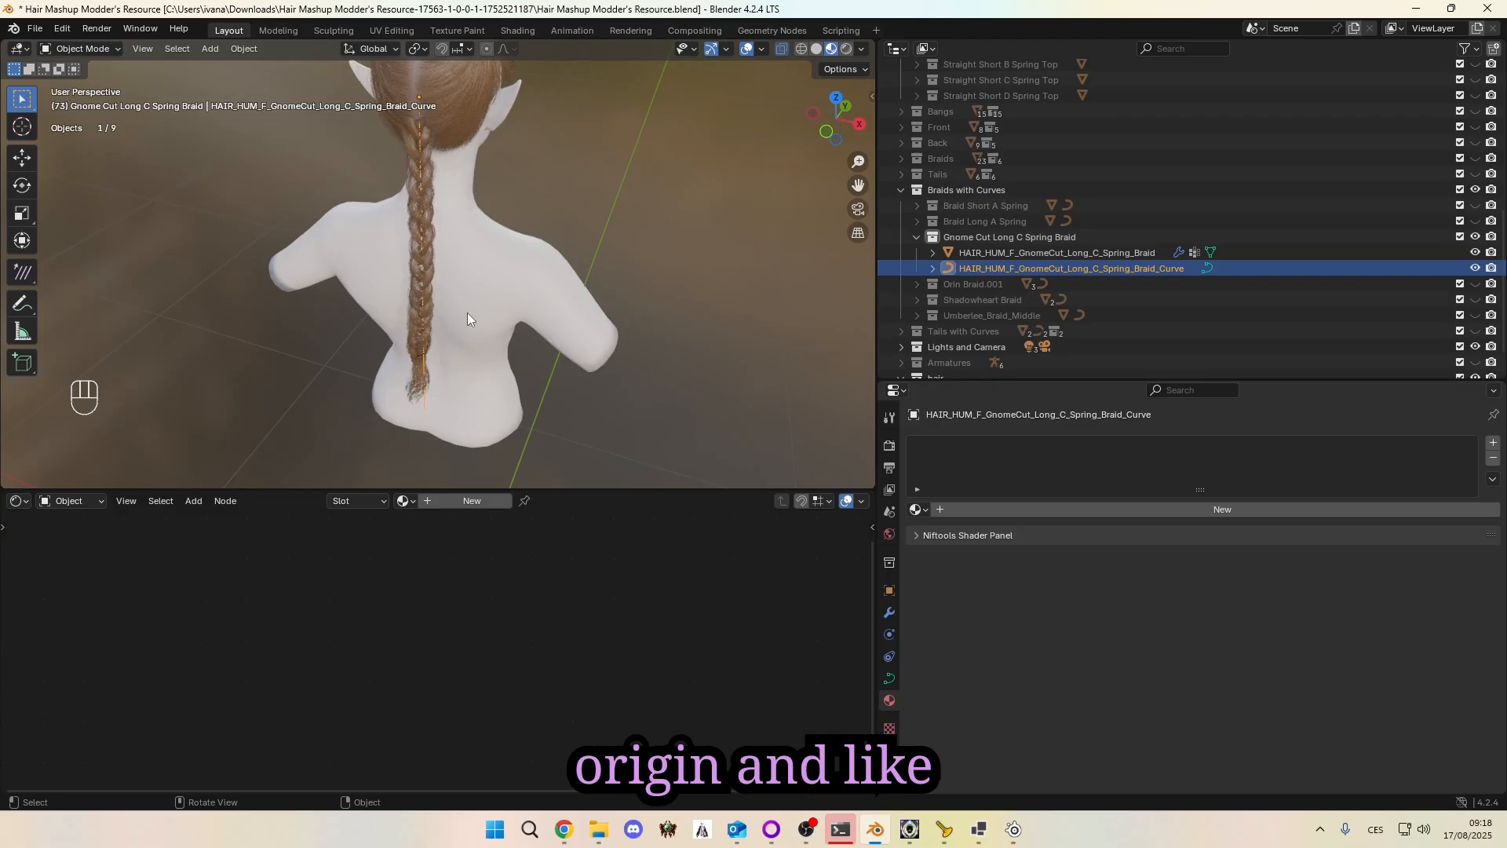
middle_click_drag(467, 314, 380, 275)
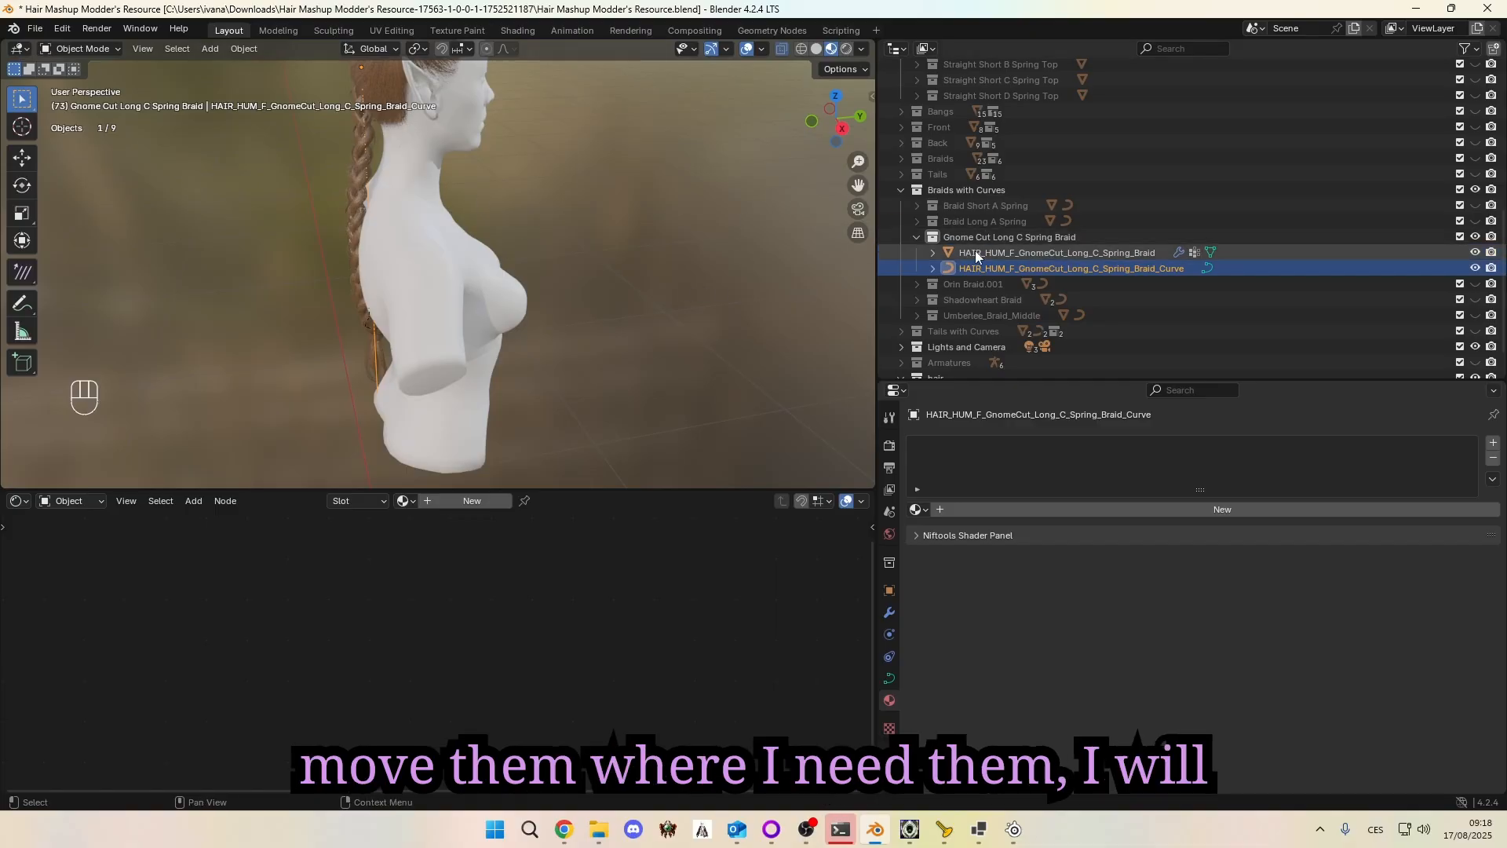
left_click(976, 253, "shift")
middle_click_drag(382, 168, 623, 209)
scroll(549, 204, "down", 4)
key("r")
key("z")
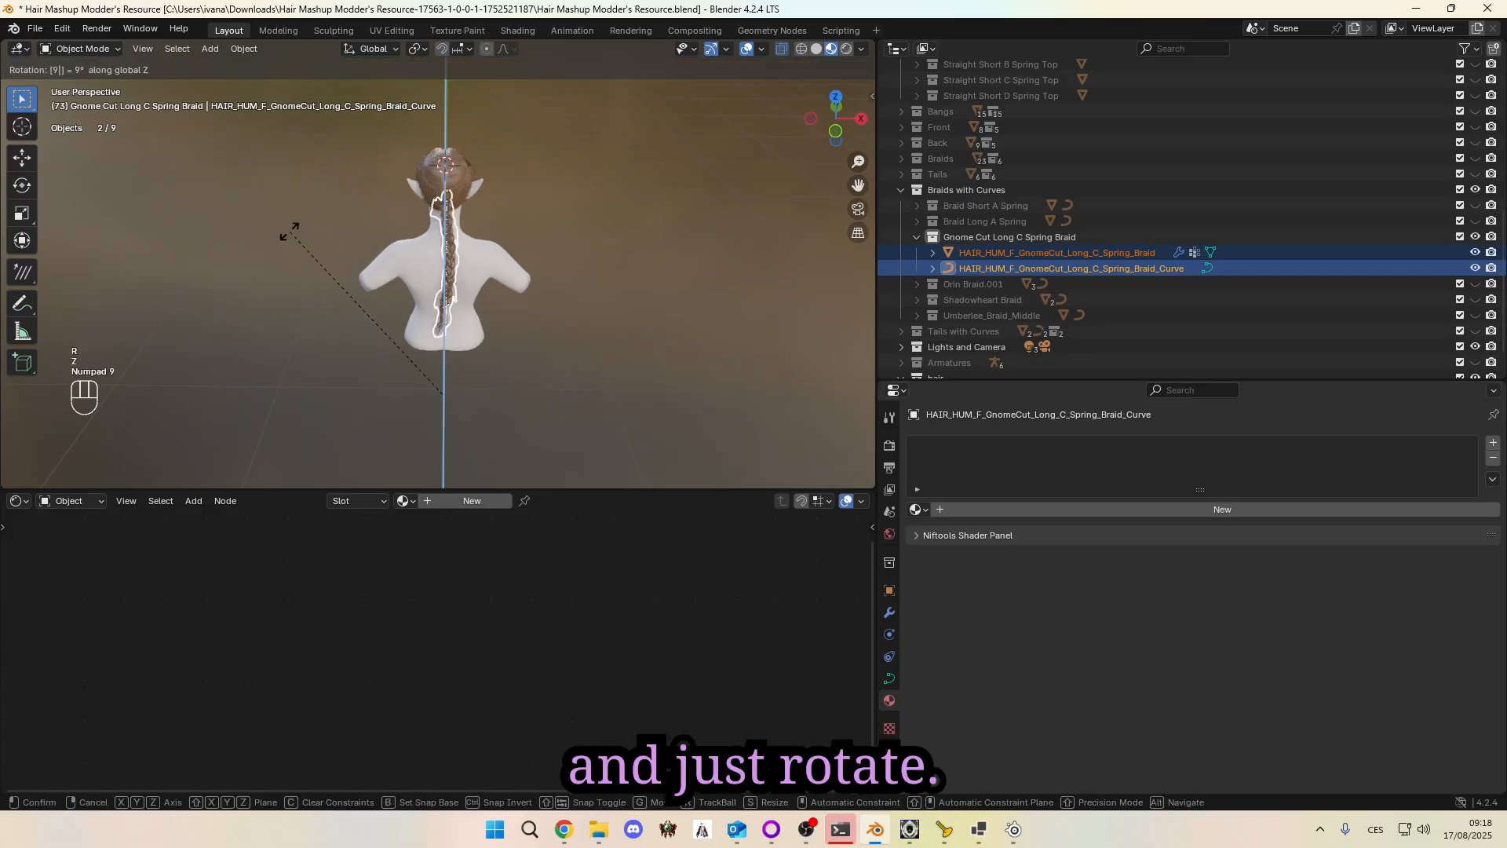
left_click(290, 232)
Step: Move the braid and its curve sideways along X from the centre of the head and raise them along Z
middle_click_drag(359, 254, 357, 209)
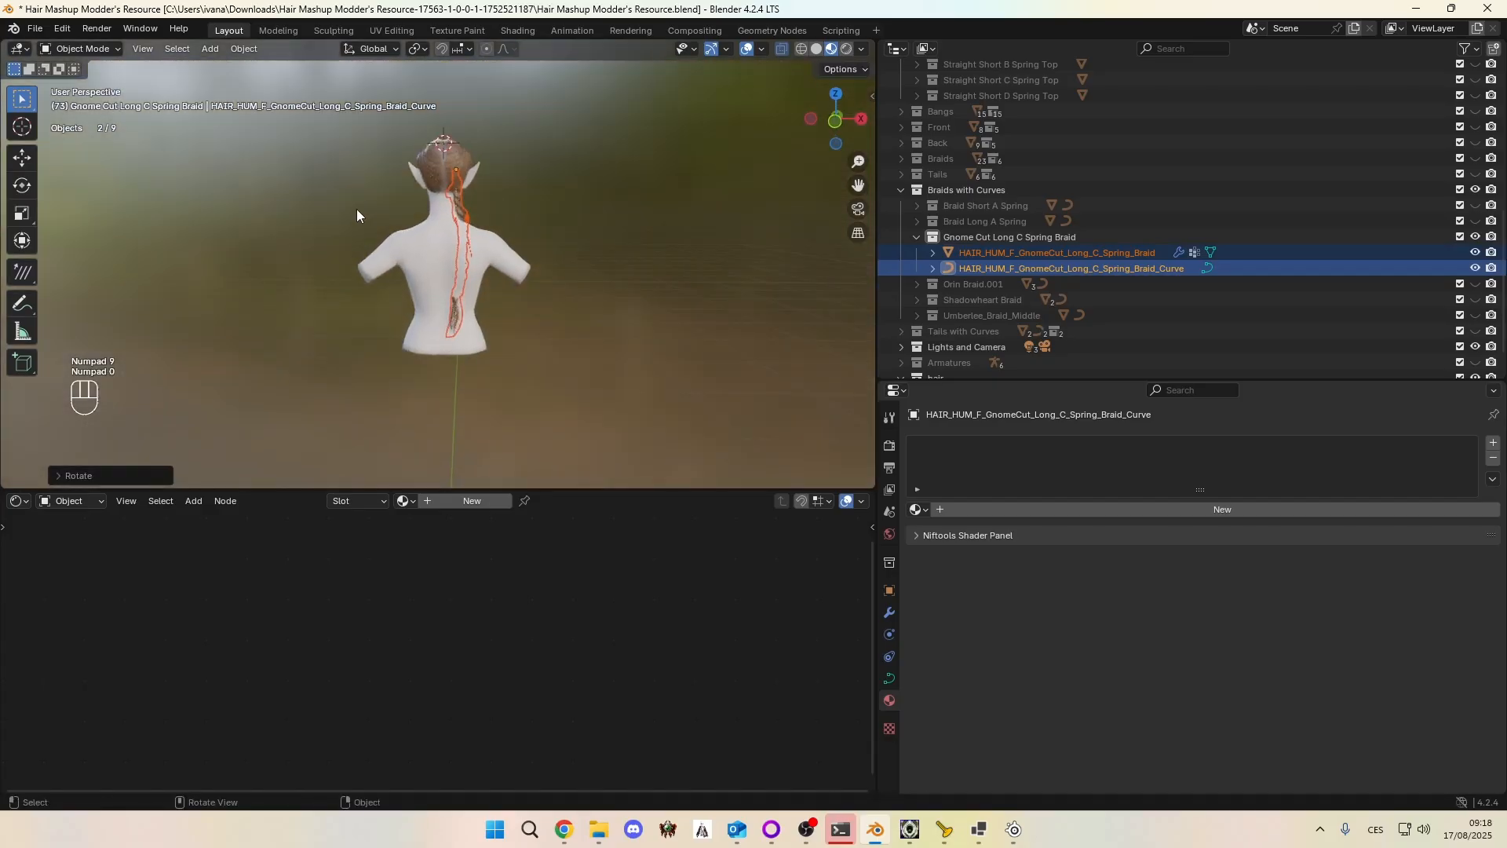
key("g")
key("x")
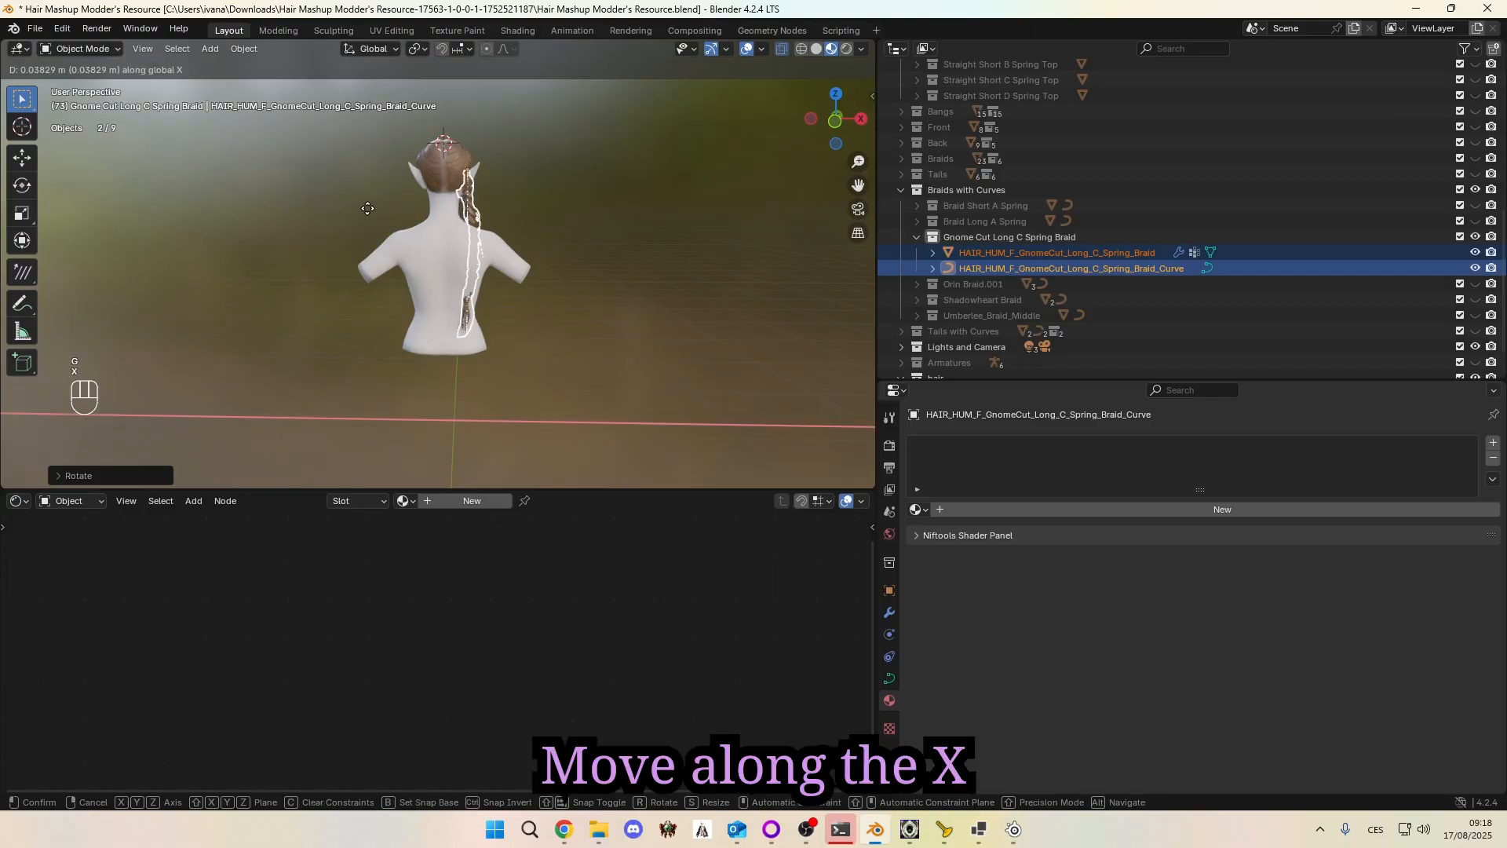
key("z")
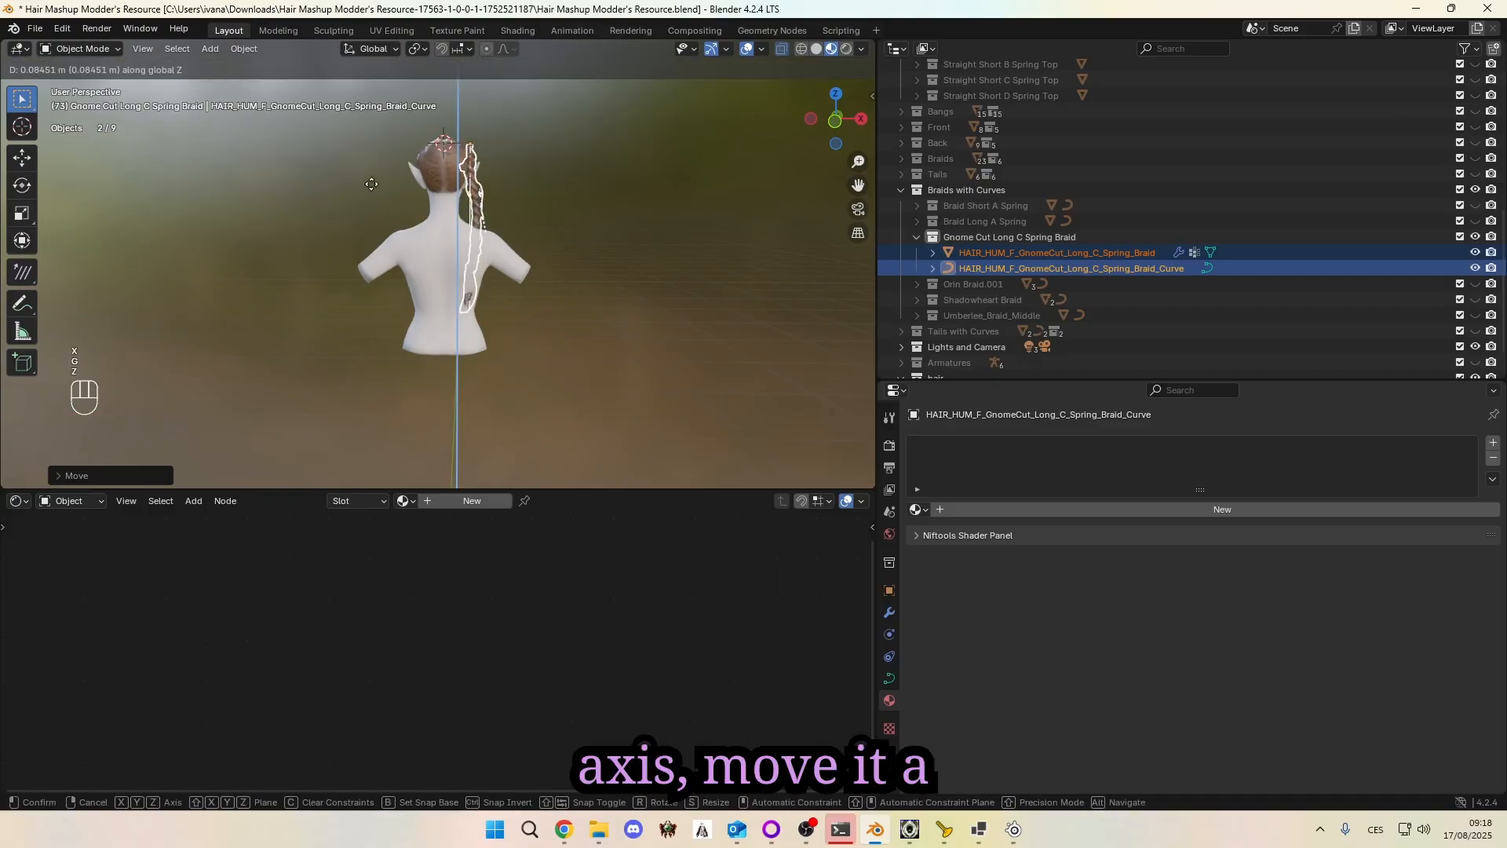
left_click(372, 175)
Step: Move the braid and its curve slightly forward along the Y axis, over the side of the head above the ear
middle_click_drag(372, 176, 525, 289)
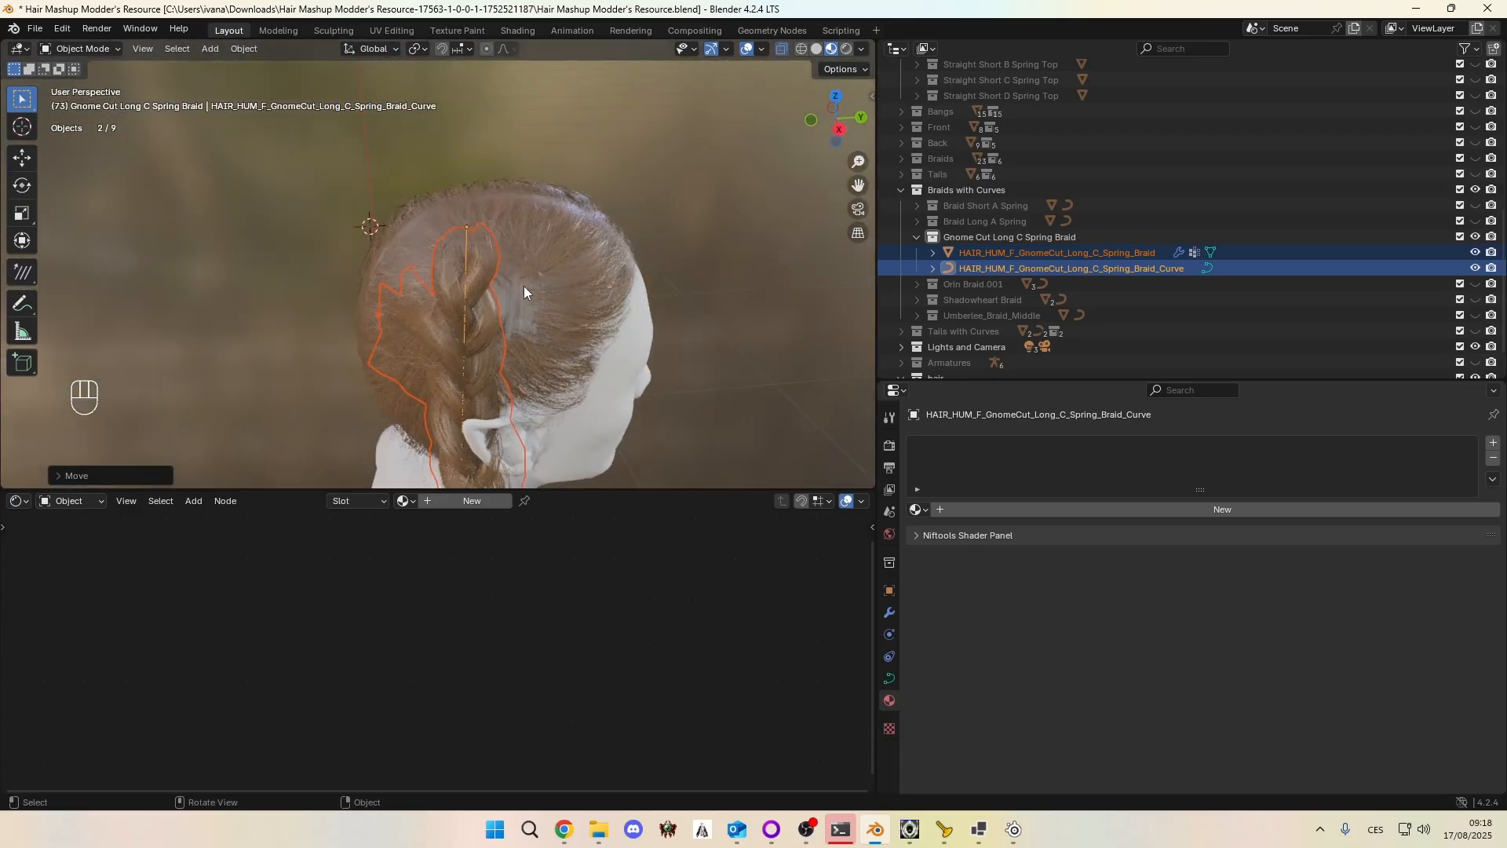
key("g")
key("y")
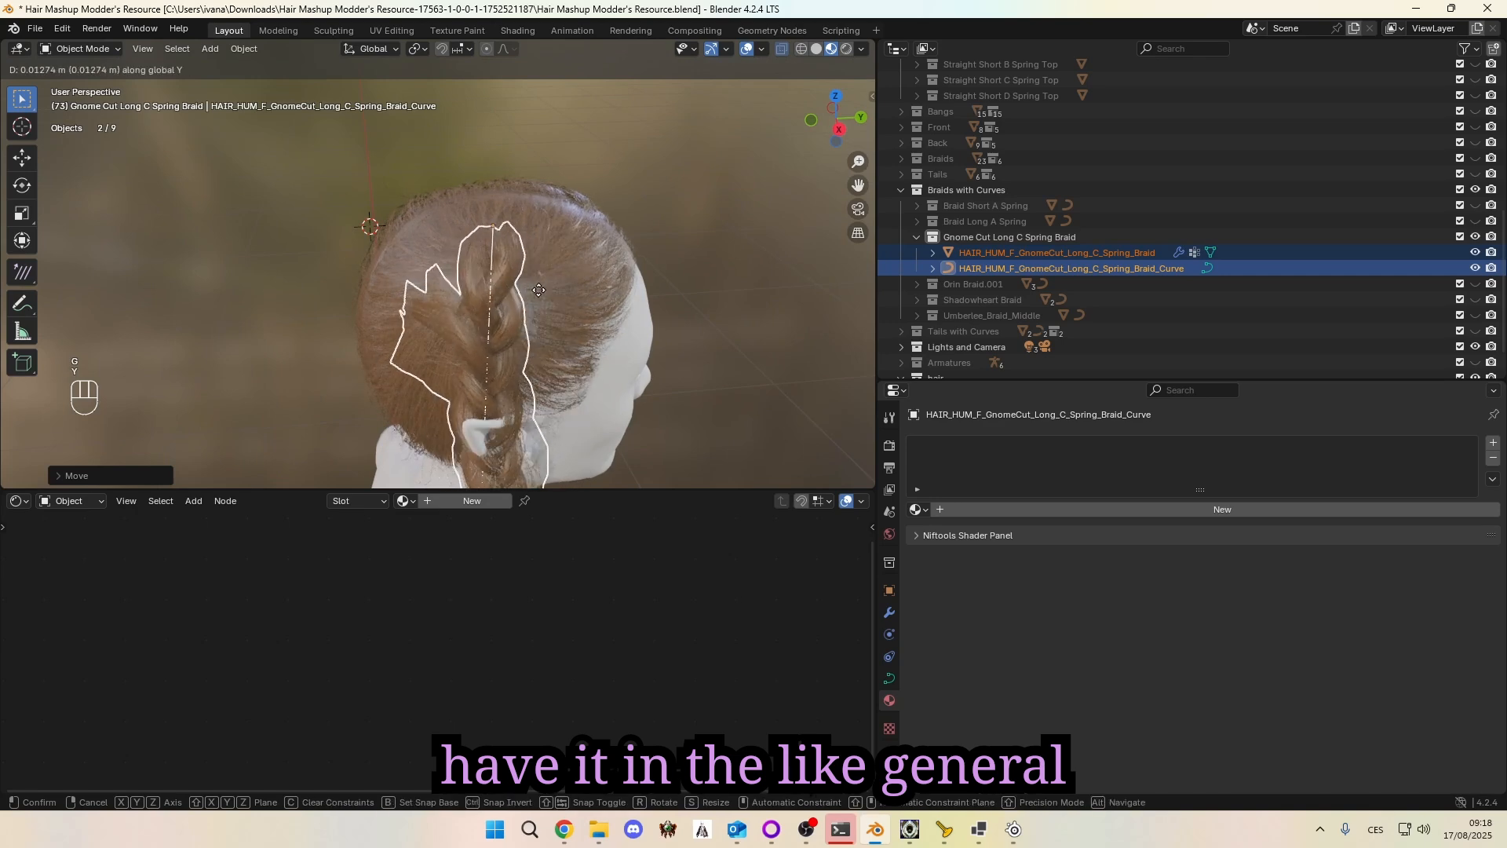
left_click(543, 290)
Step: Move the braid and its curve outward along the X axis until they stand clear of the mannequin's head
middle_click_drag(543, 289, 422, 270)
middle_click_drag(303, 276, 377, 245, "shift")
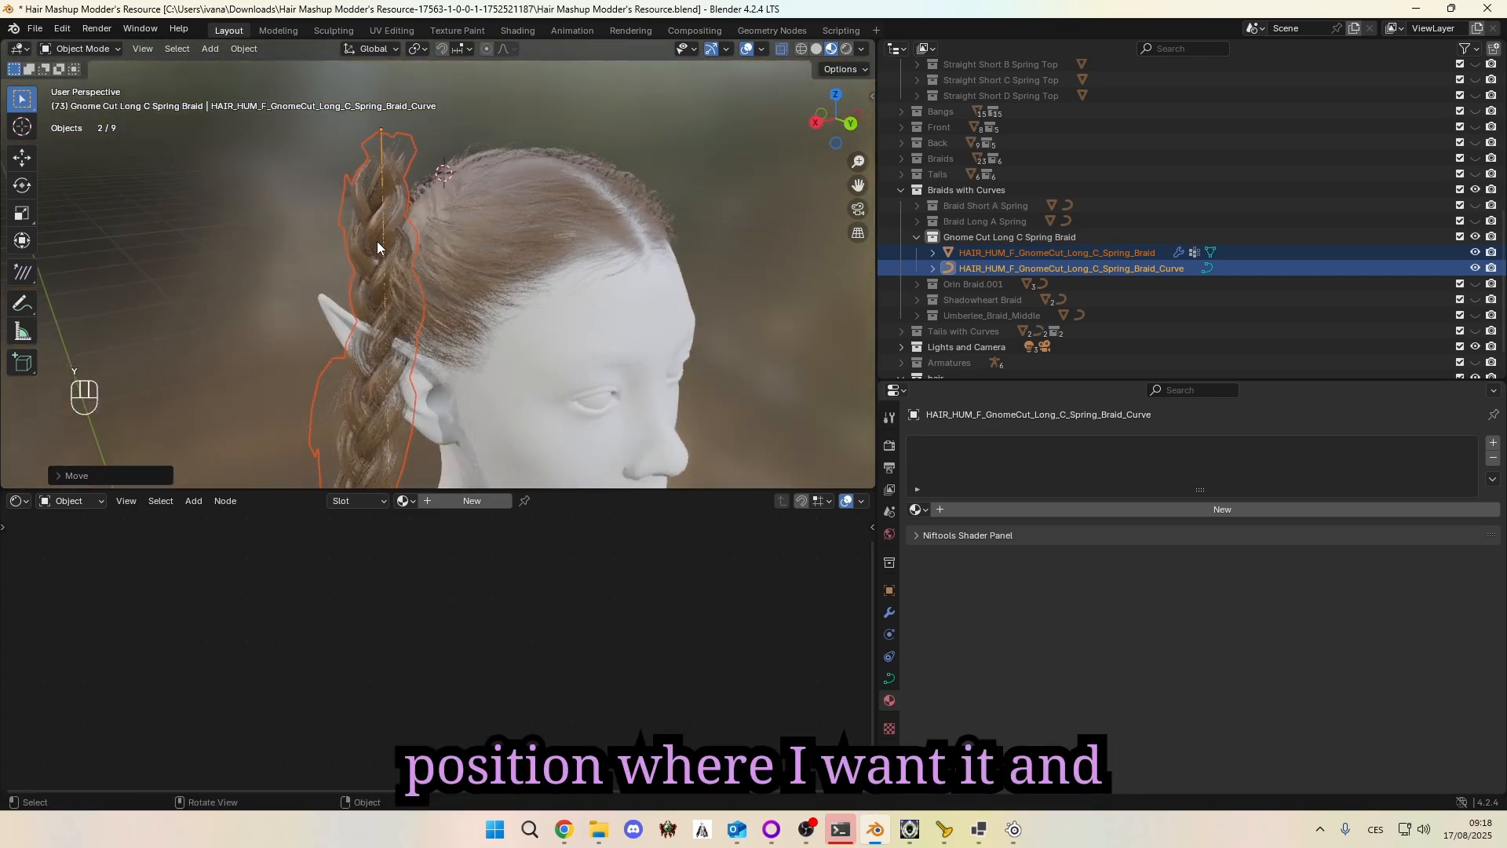
key("g")
key("x")
left_click(210, 276)
middle_click_drag(210, 276, 411, 234)
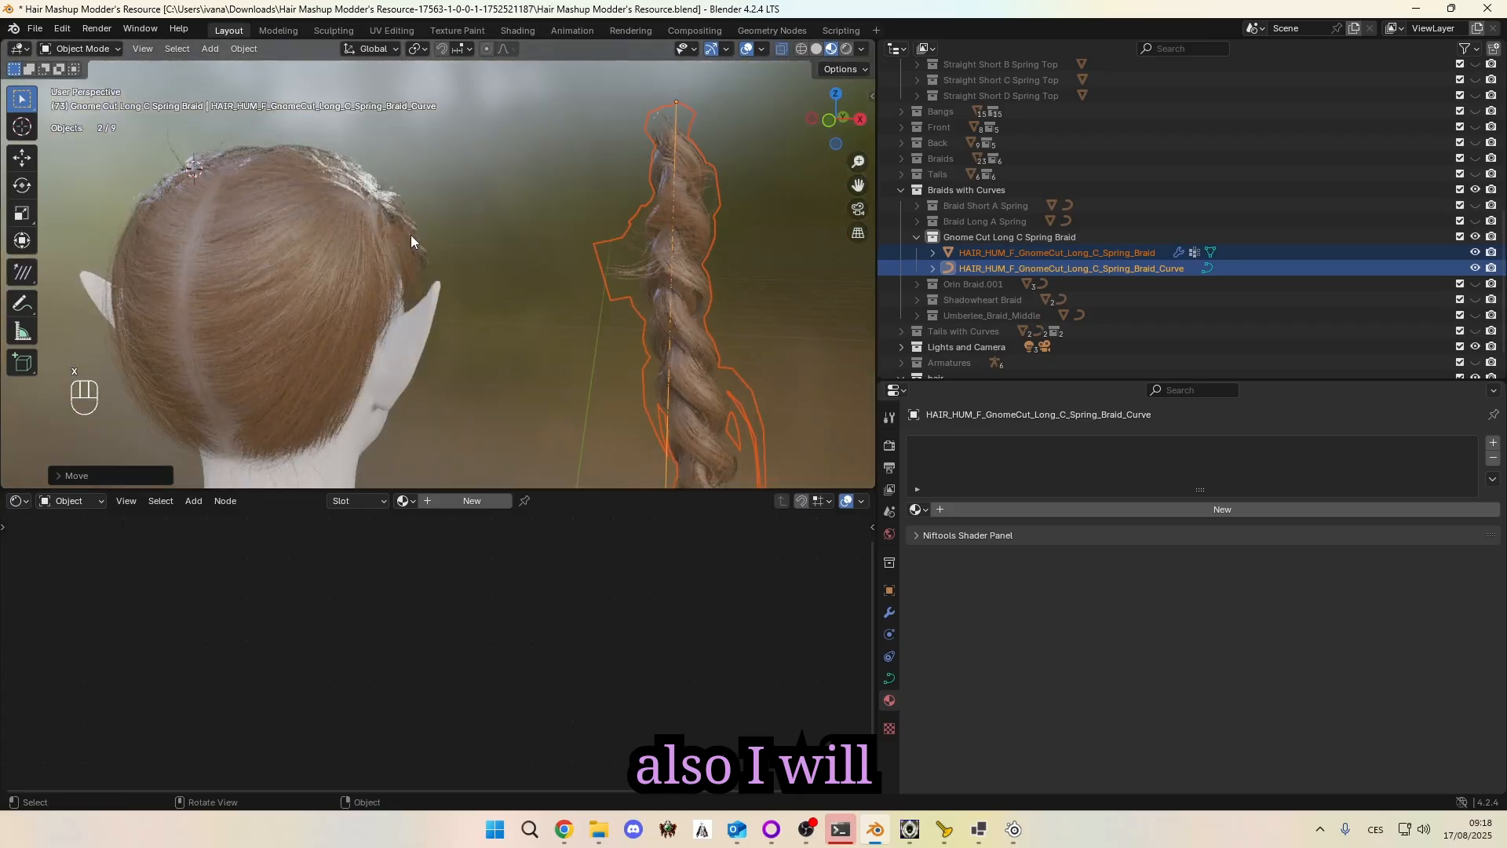
left_click(79, 49)
left_click(79, 88)
middle_click_drag(558, 202, 213, 95)
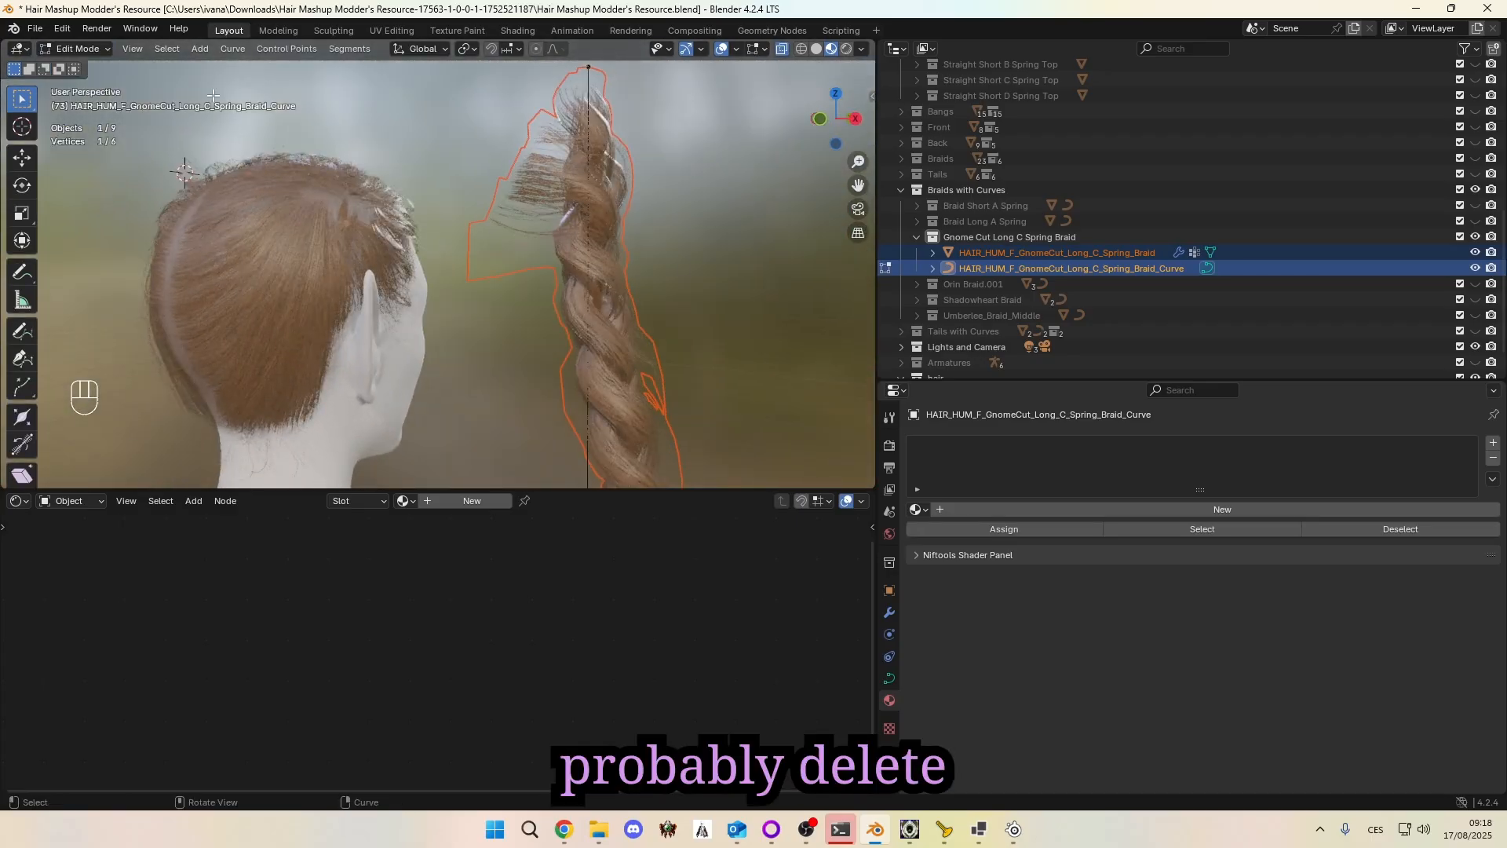
left_click(78, 49)
left_click(78, 69)
Step: Select the loose strands sticking out near the upper end of the braid mesh as linked geometry in Edit Mode and delete them
left_click(520, 243)
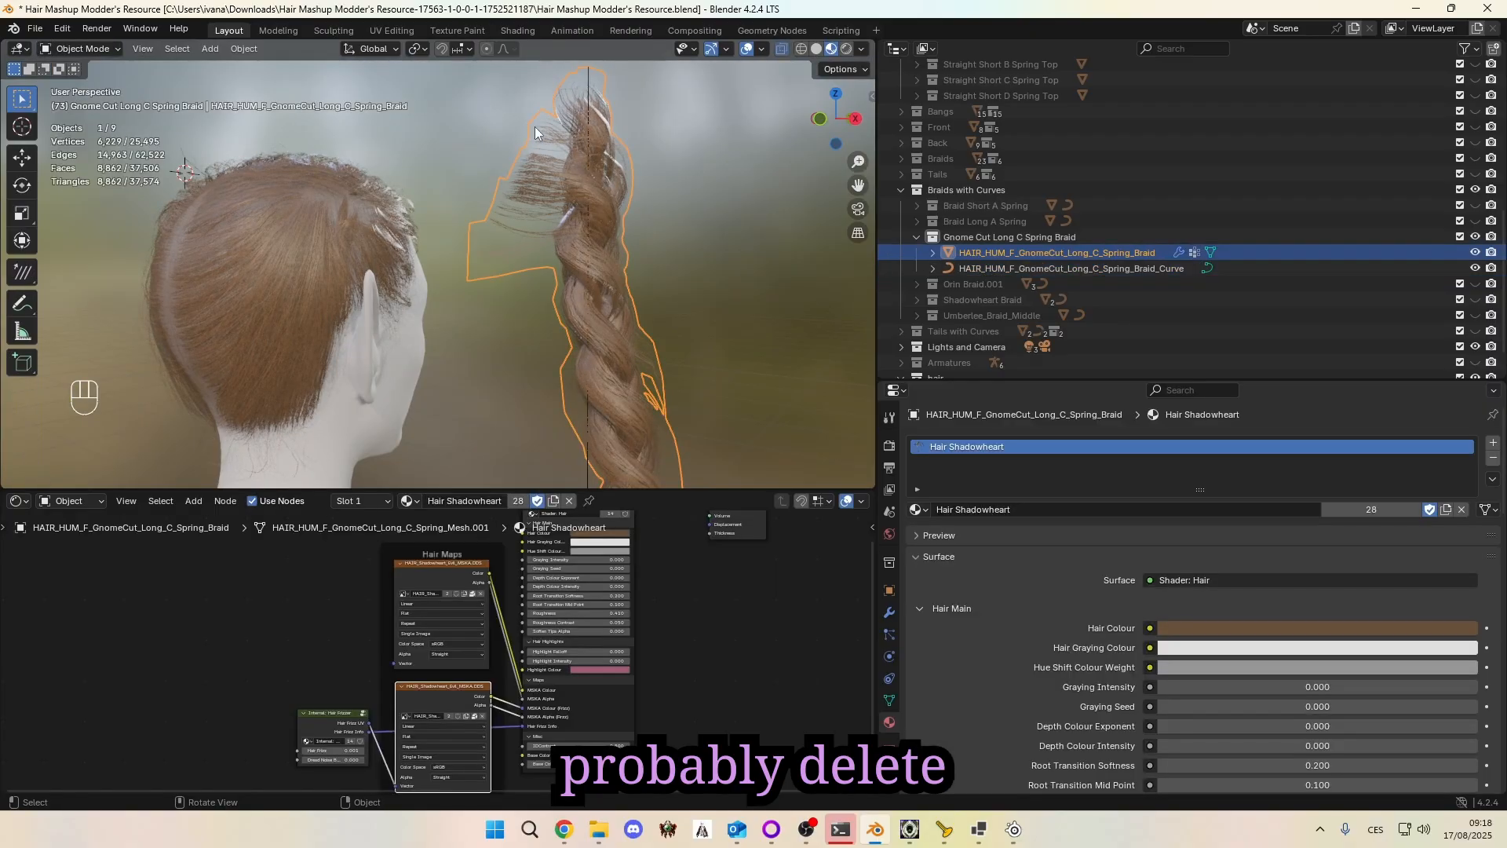
left_click(85, 50)
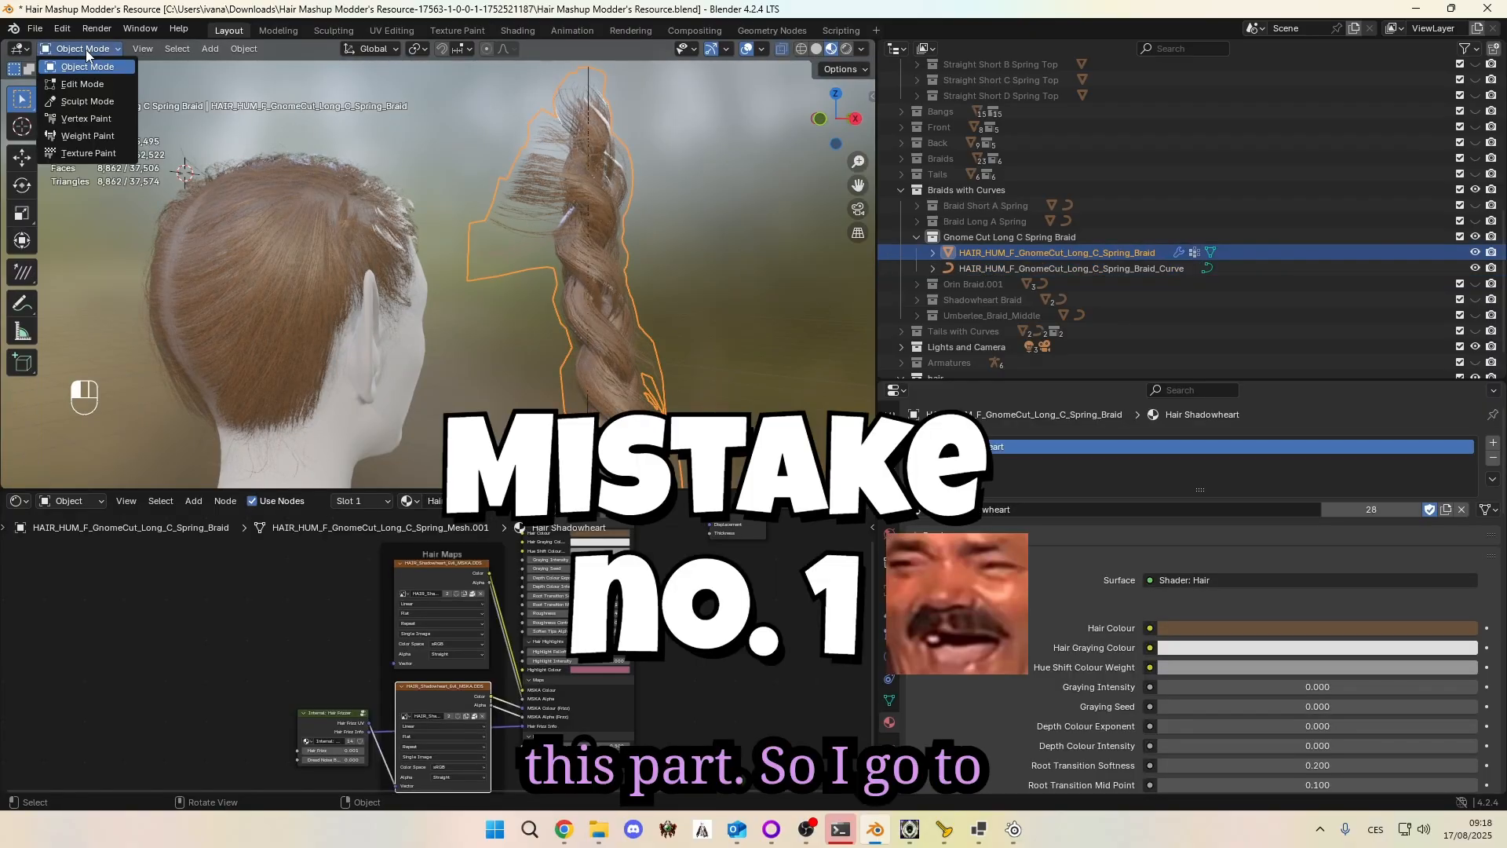
left_click(83, 84)
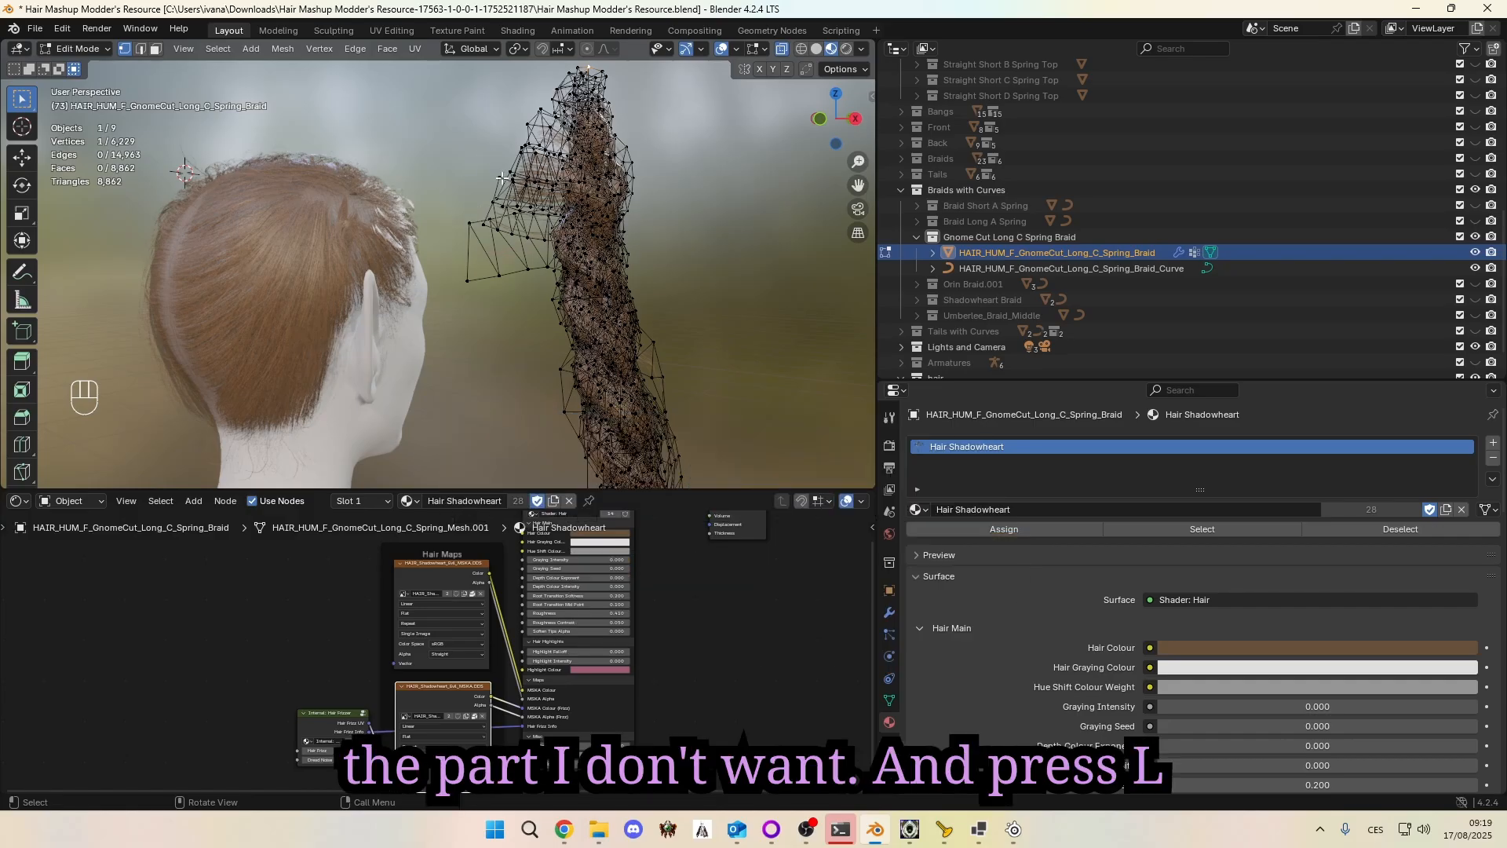
key("l")
middle_click_drag(502, 189, 411, 173)
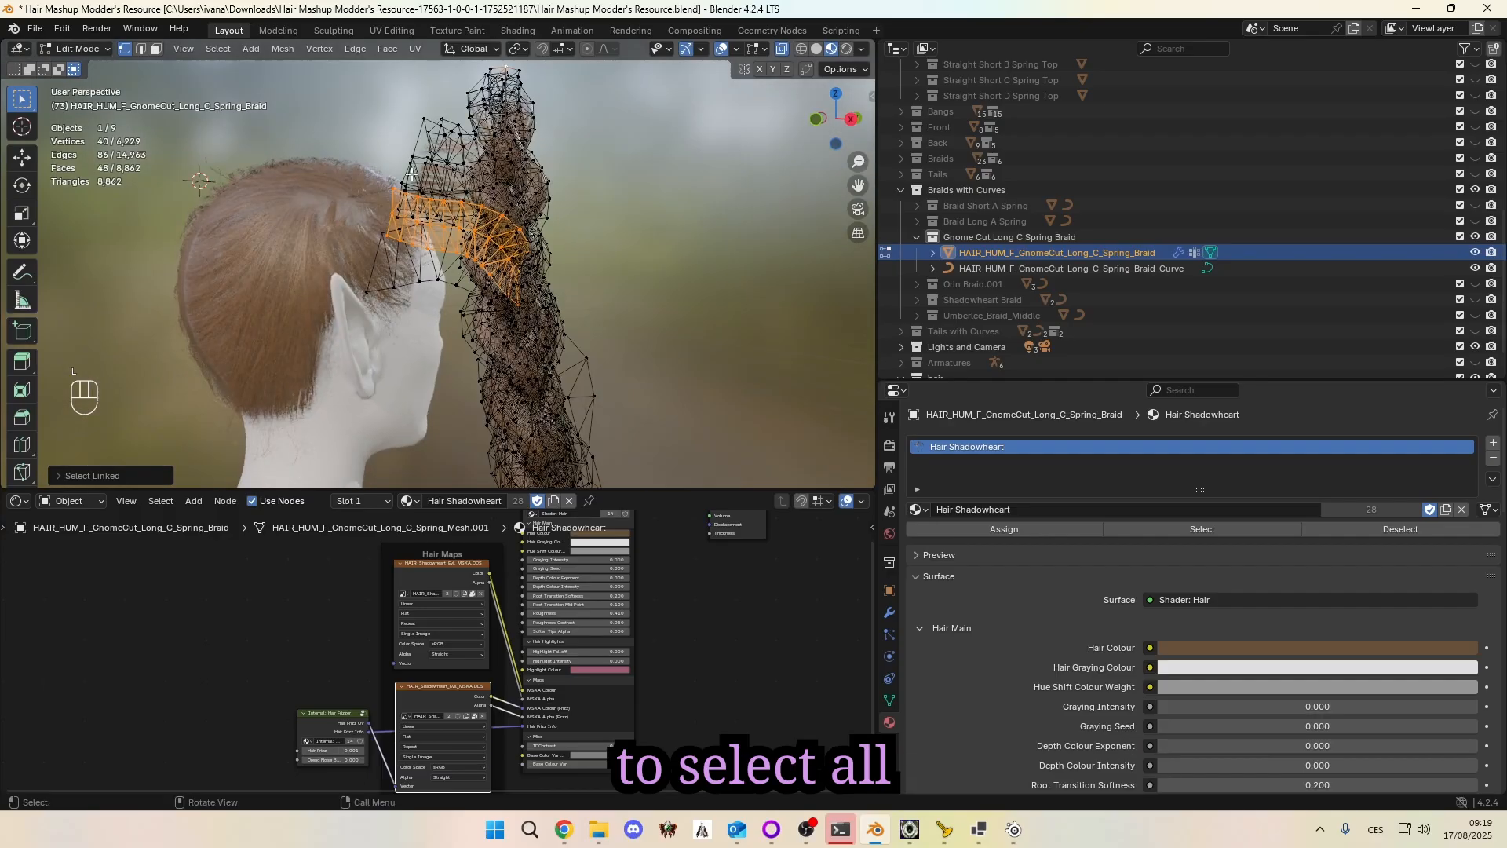
key("l")
key("l")
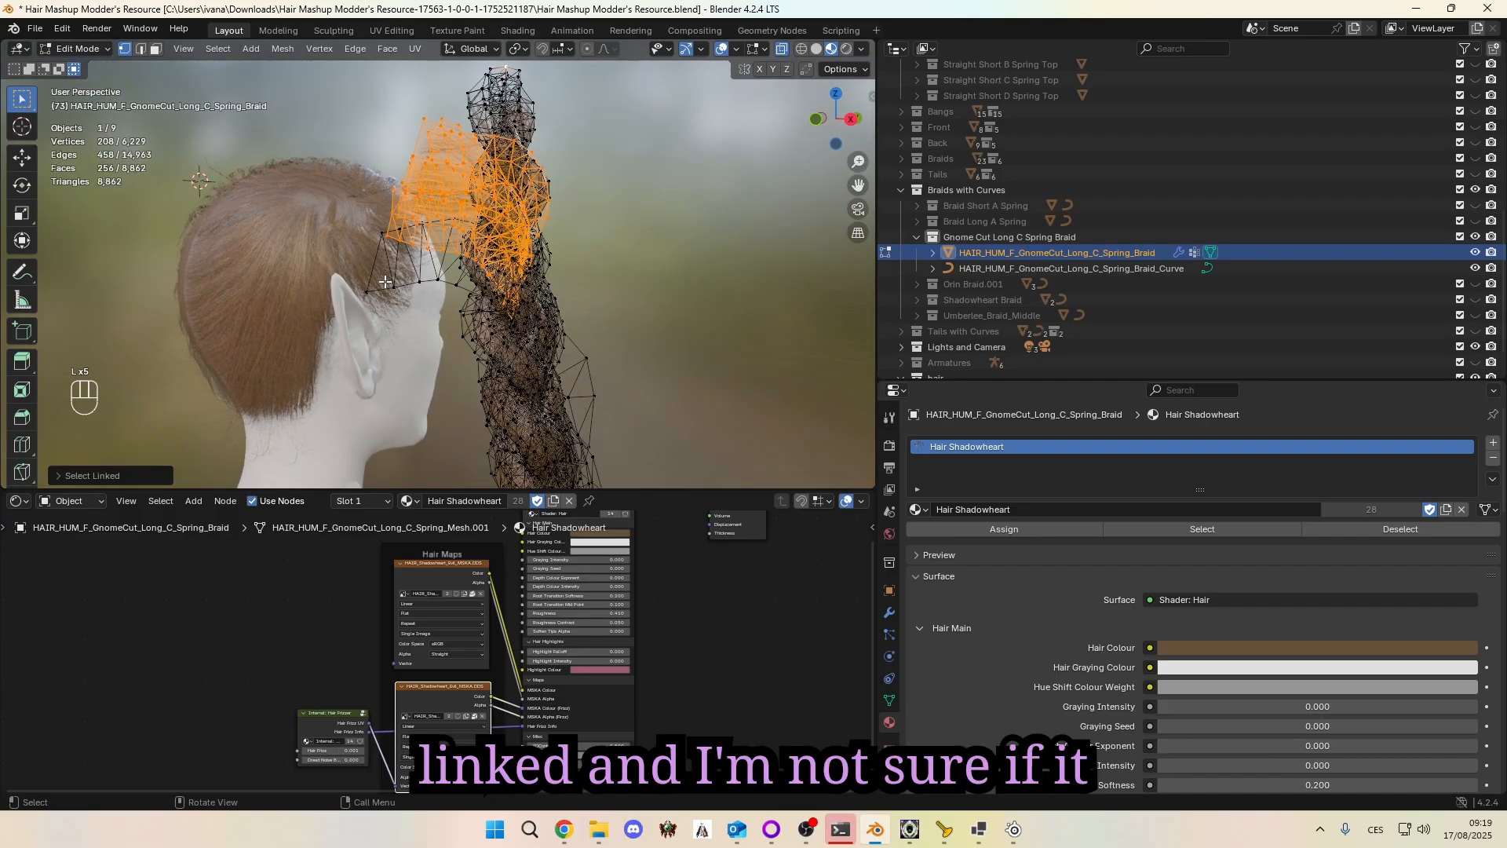
key("l")
middle_click_drag(372, 292, 205, 190)
key("Delete")
left_click(237, 196)
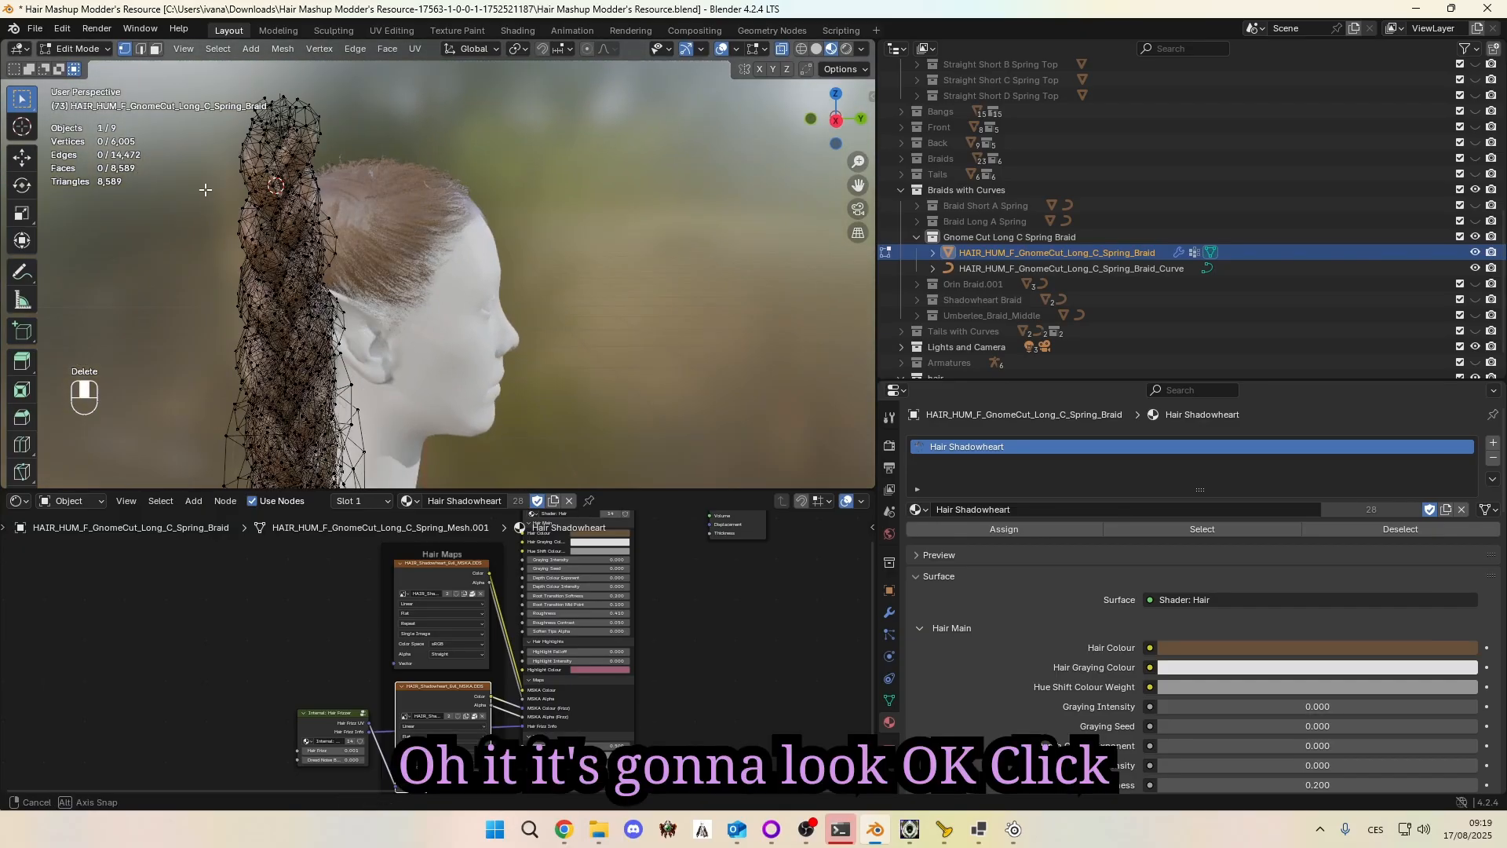
Step: Hide the viewport overlays temporarily to examine the trimmed braid beside the head, leaving the overlays shown
left_click(721, 51)
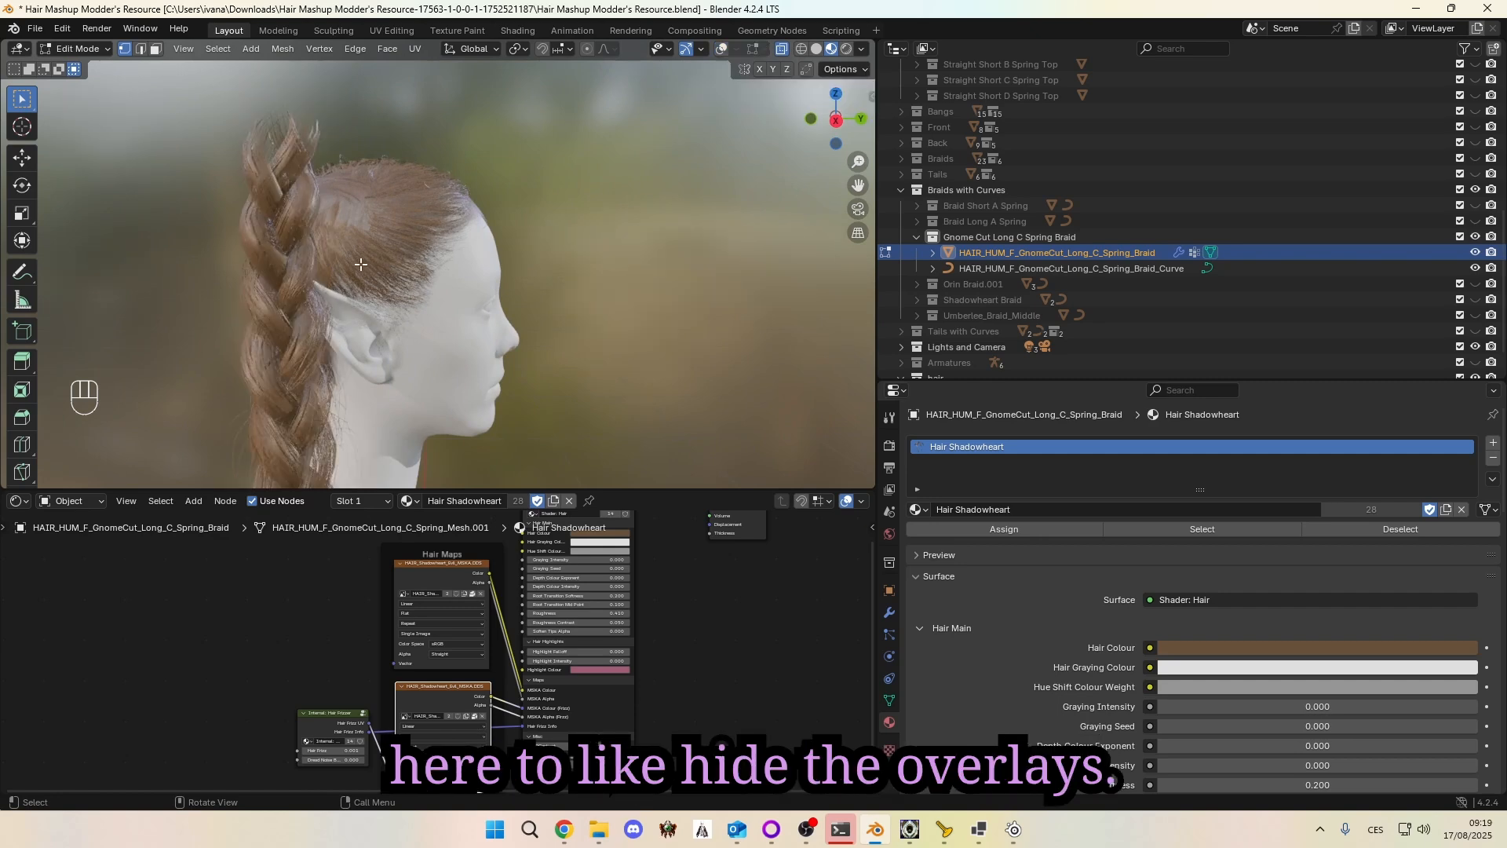
middle_click_drag(377, 282, 332, 316)
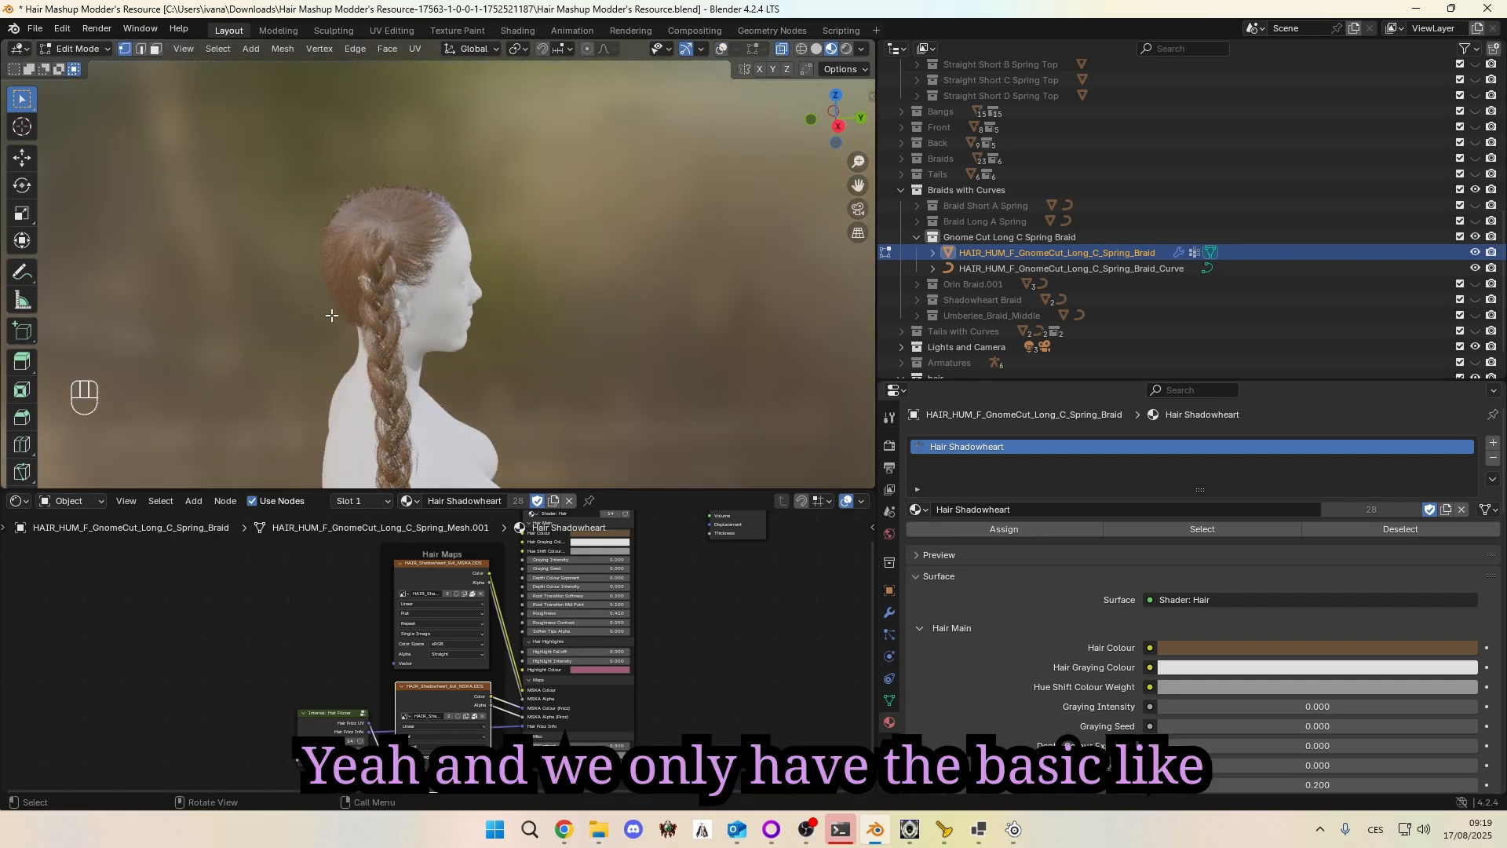
middle_click_drag(437, 339, 424, 318)
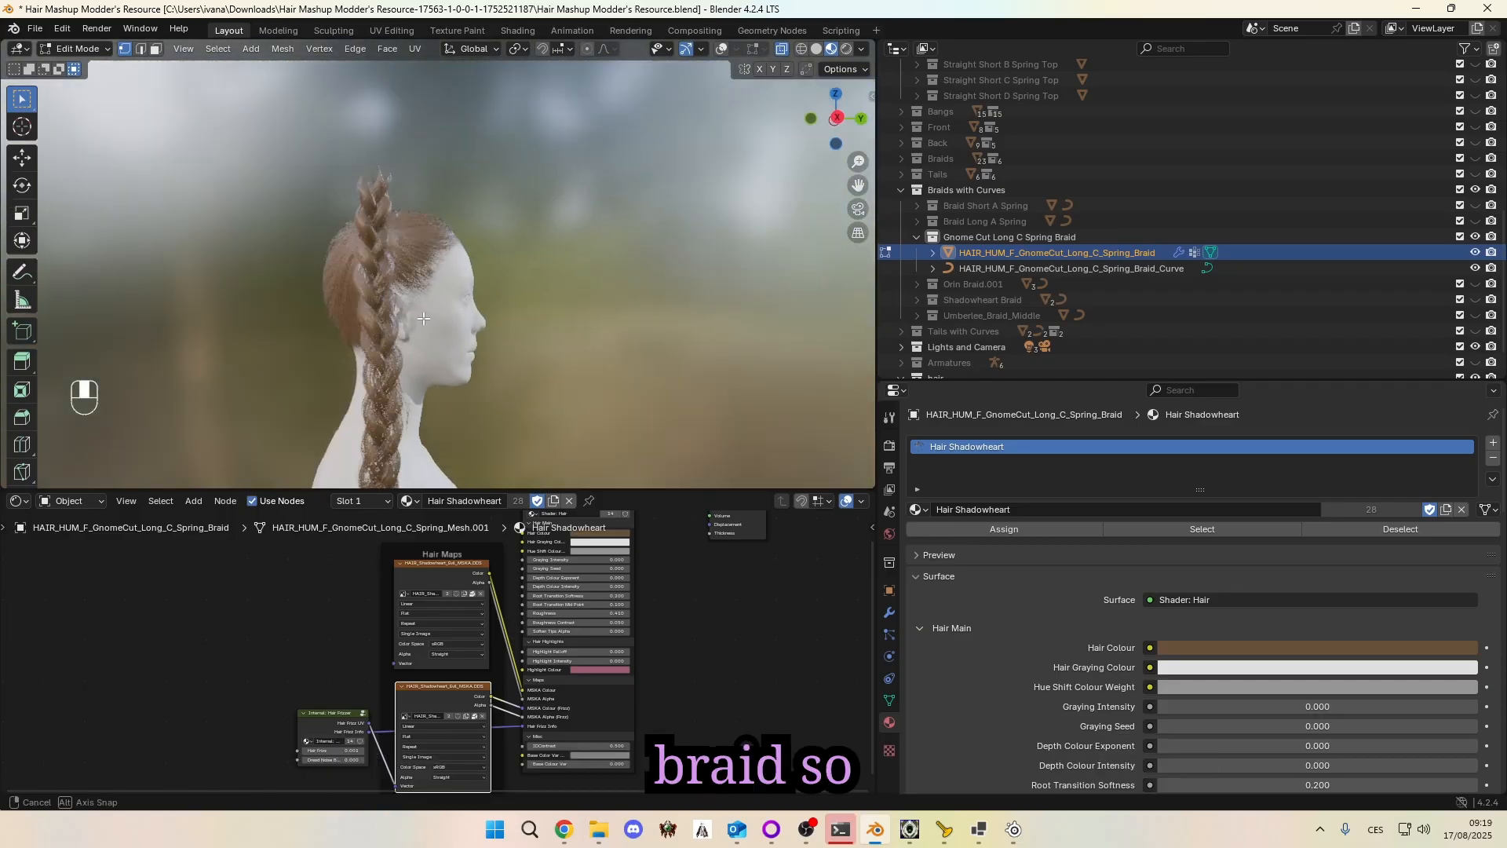
left_click(721, 50)
Step: Return the trimmed braid mesh to Object Mode
middle_click_drag(439, 259, 569, 266)
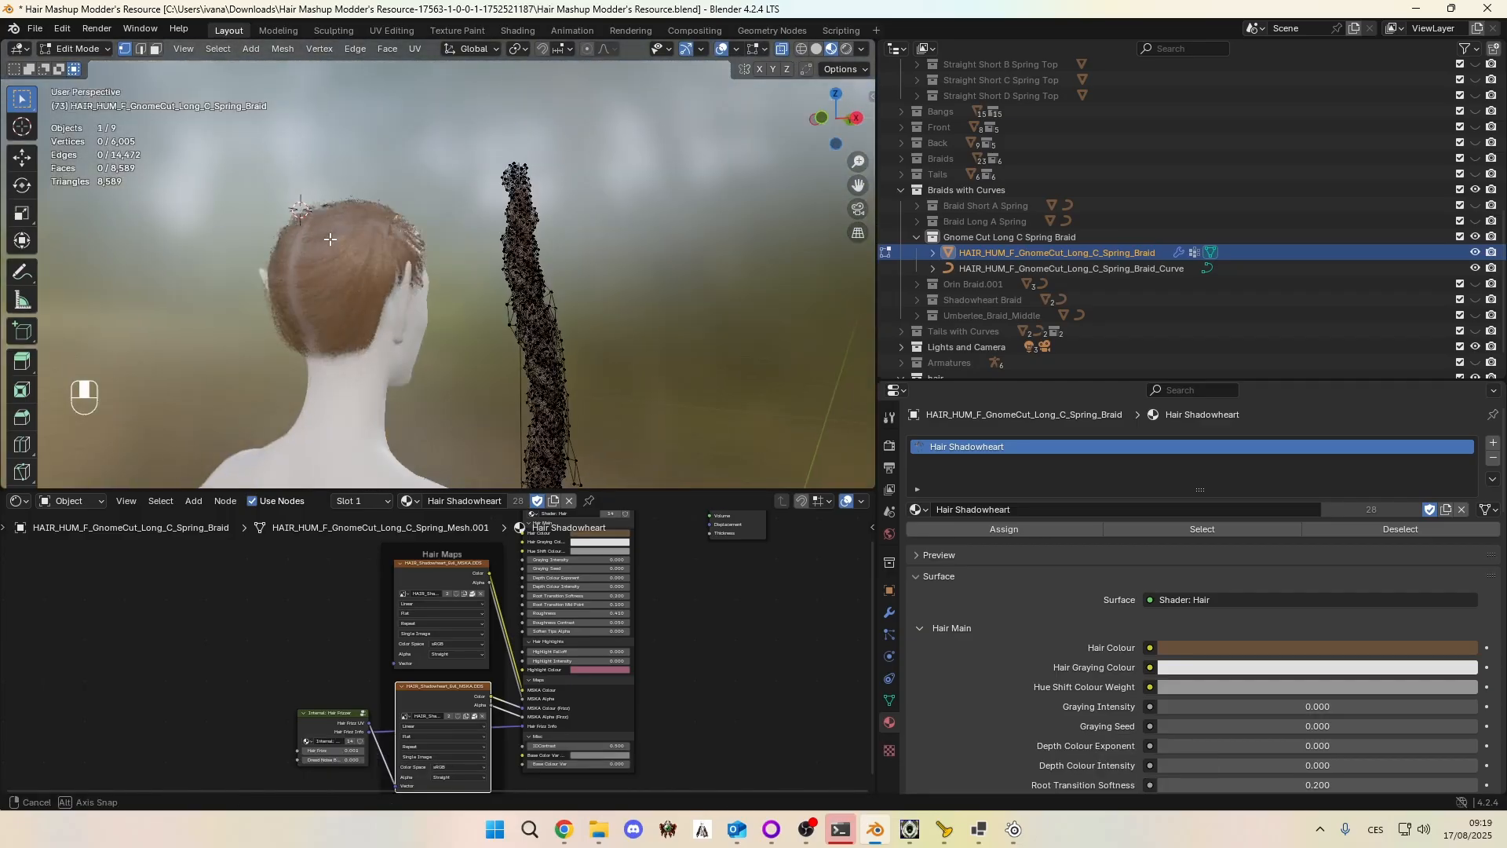
left_click(86, 49)
left_click(84, 67)
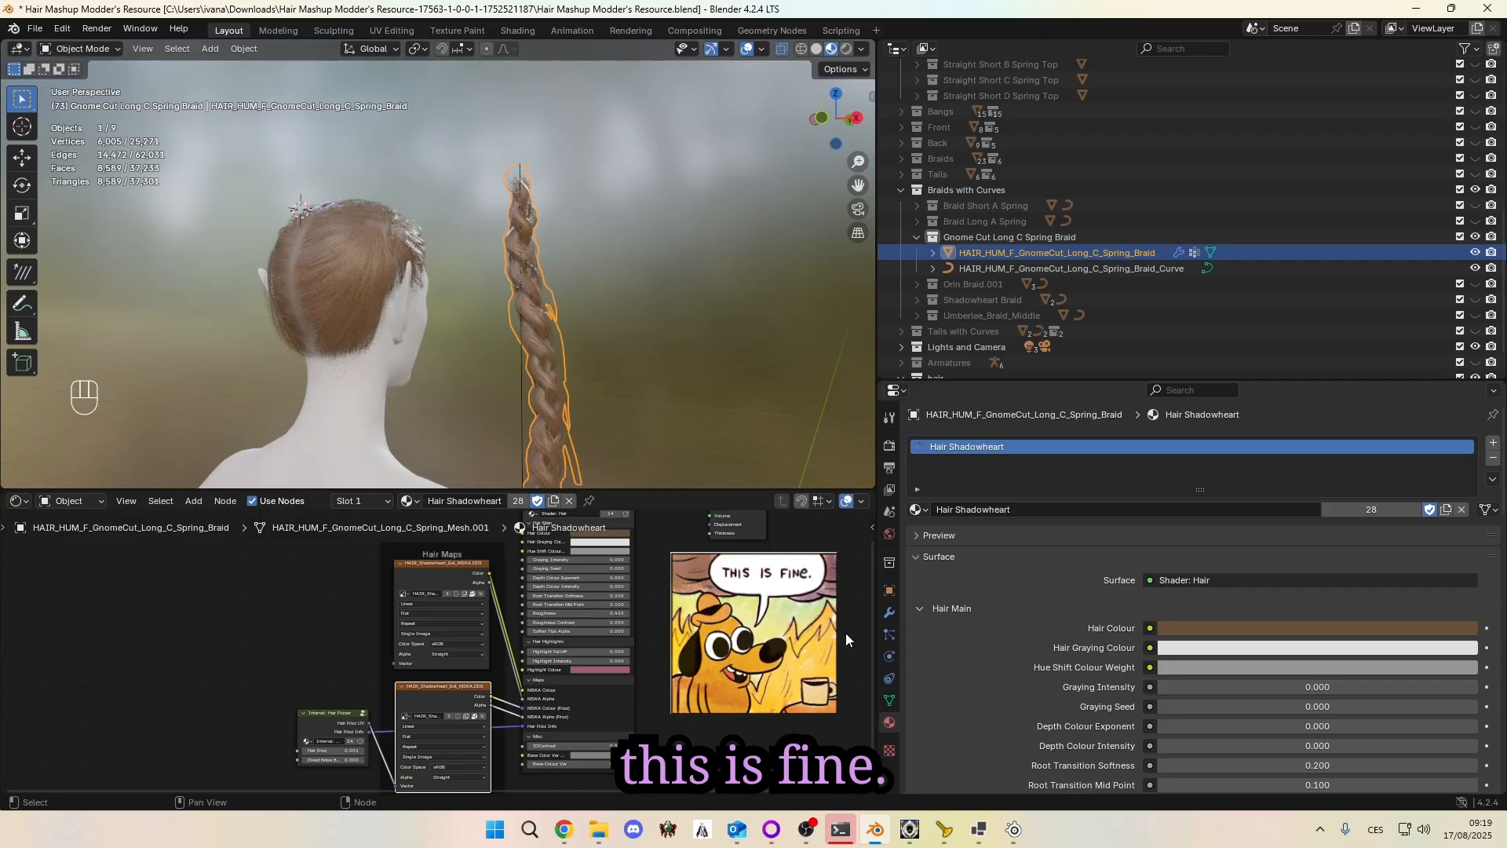
Step: Select the braid together with its curve, move both along the X axis to the side of the head and adjust their height along Z
middle_click_drag(669, 480, 628, 381)
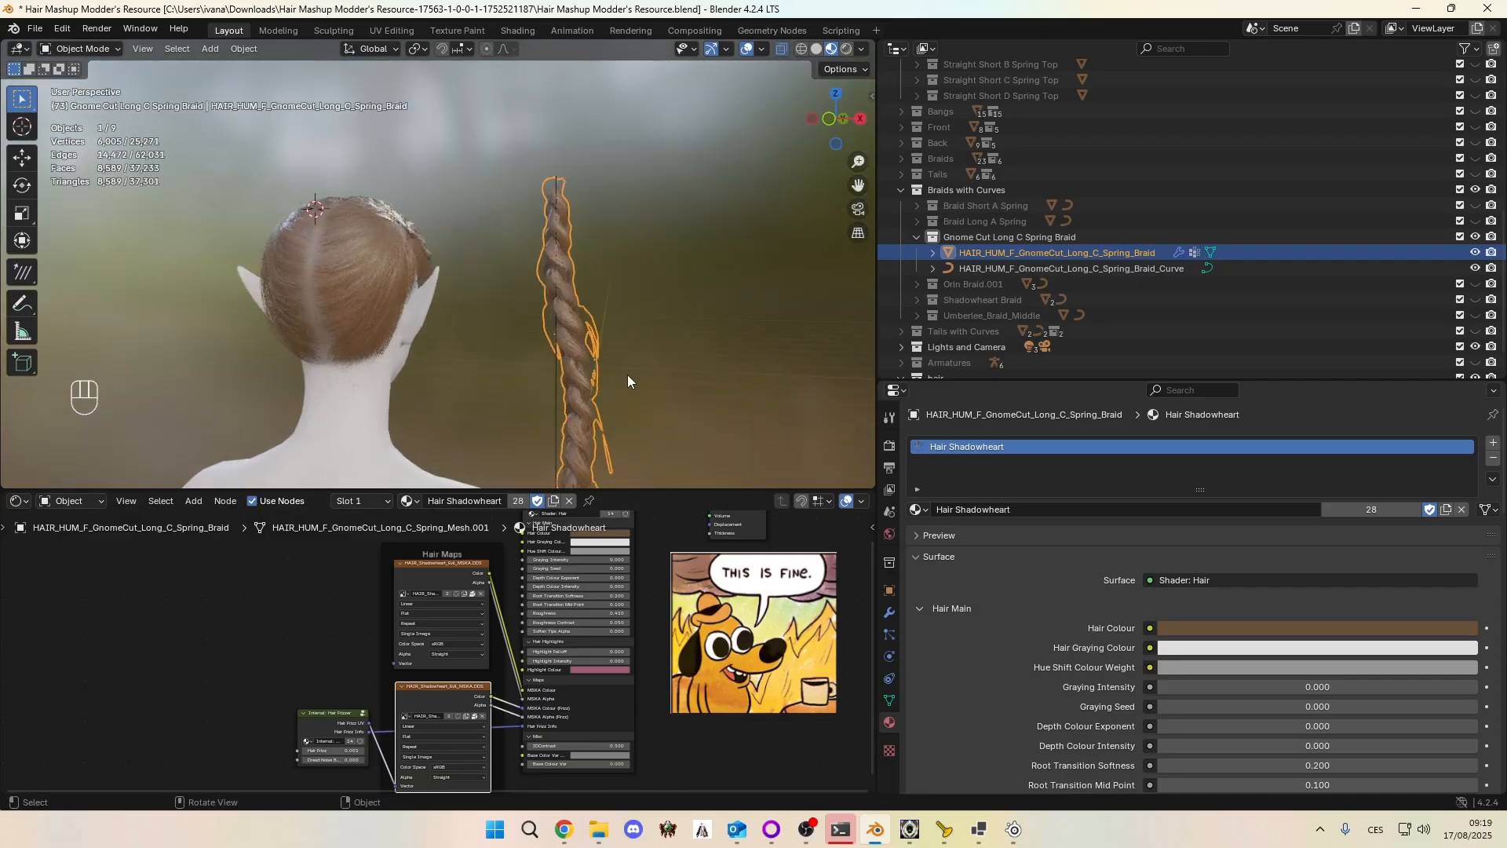
left_click(1068, 268, "ctrl")
key("g")
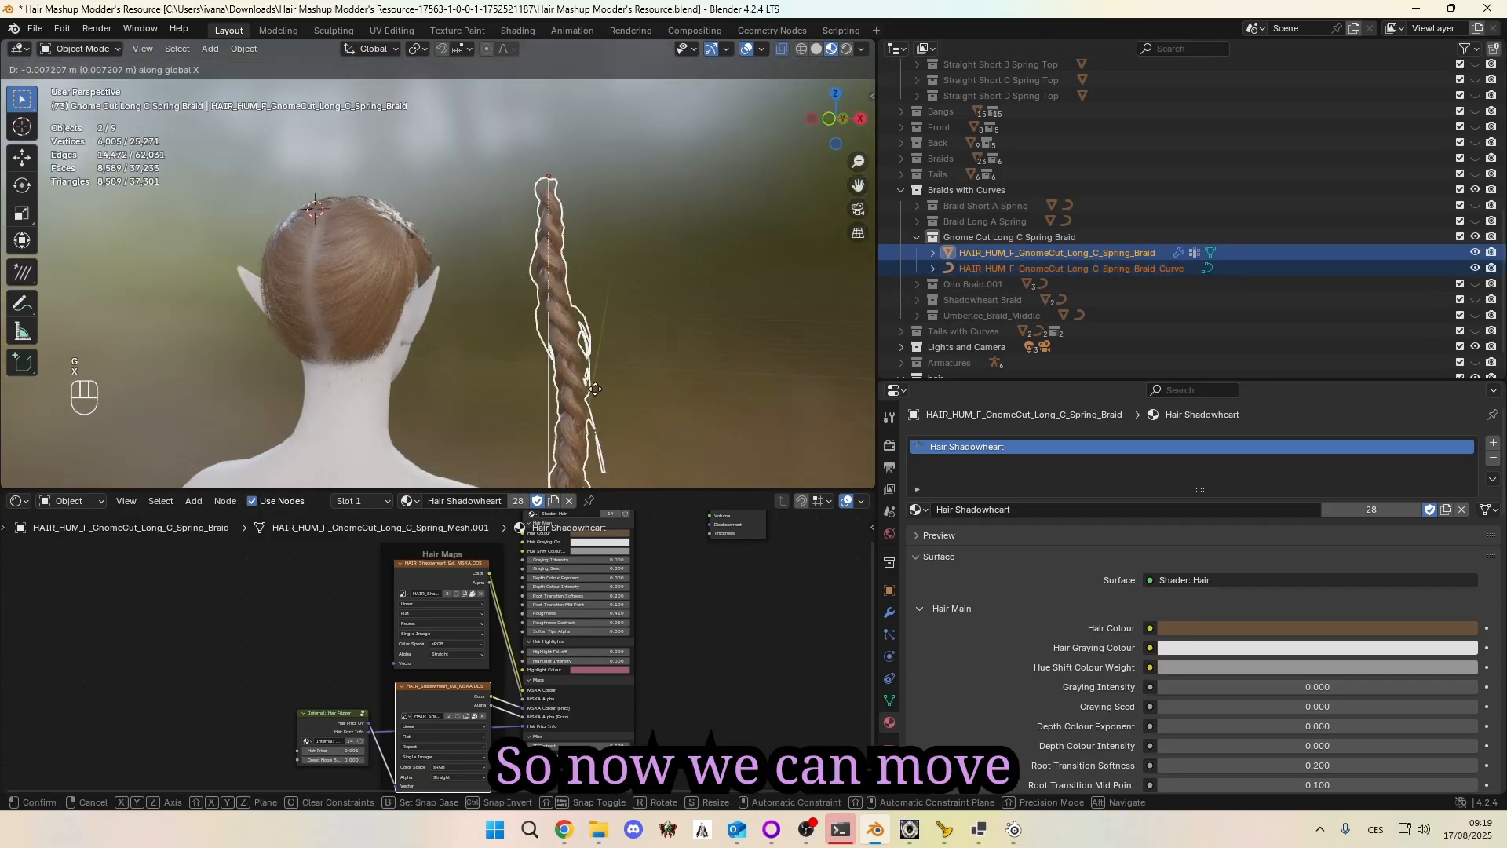
key("x")
left_click(483, 392)
middle_click_drag(482, 393, 453, 330)
key("g")
key("z")
left_click(501, 313)
scroll(428, 272, "up", 2)
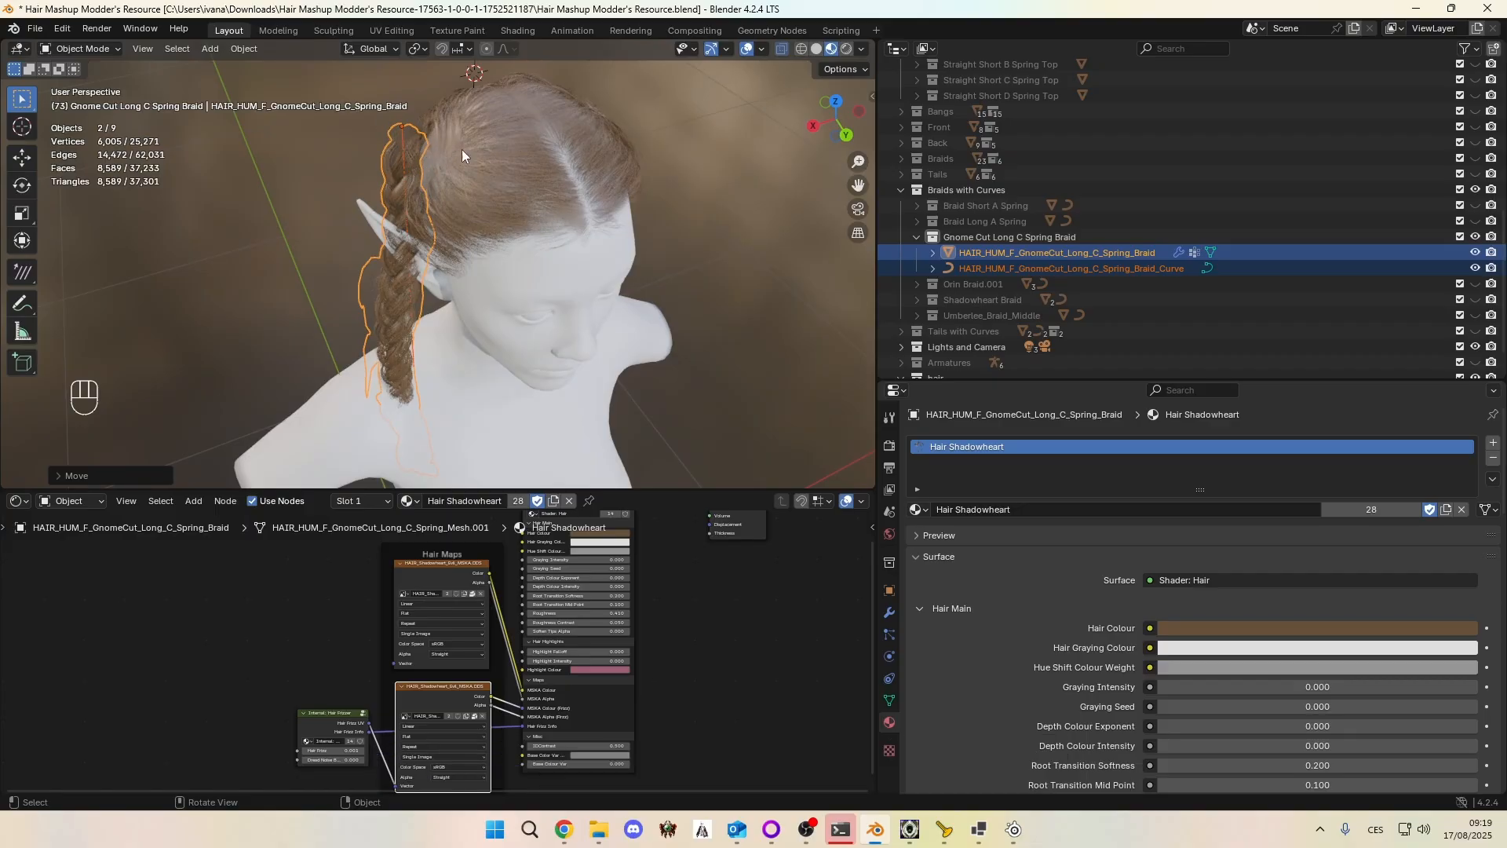
Step: Put the braid's curve into Edit Mode with its top control point selected
left_click(401, 133)
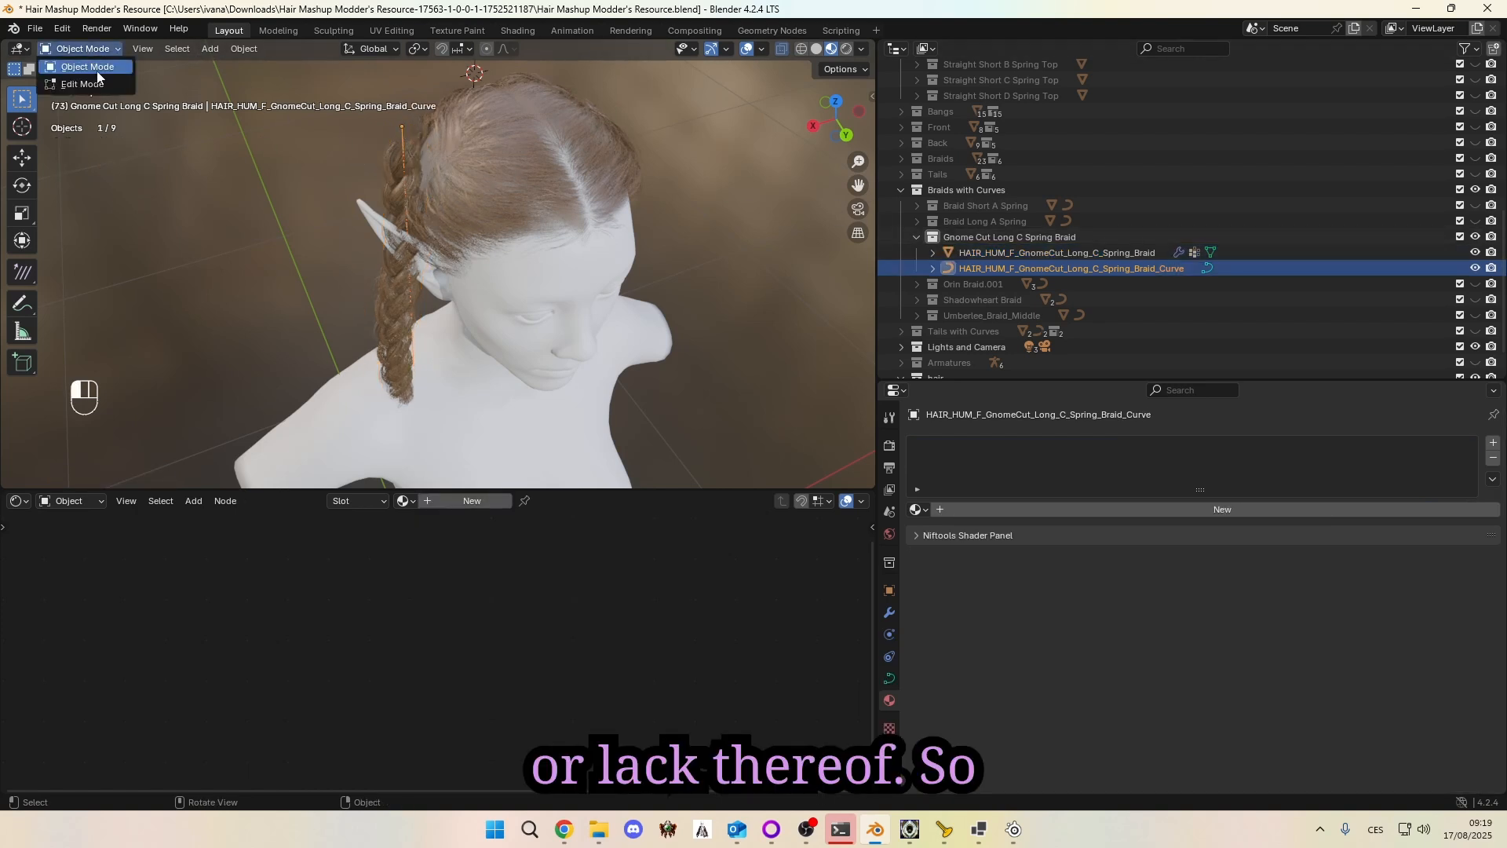
left_click(82, 84)
middle_click_drag(273, 135, 336, 186)
key("r")
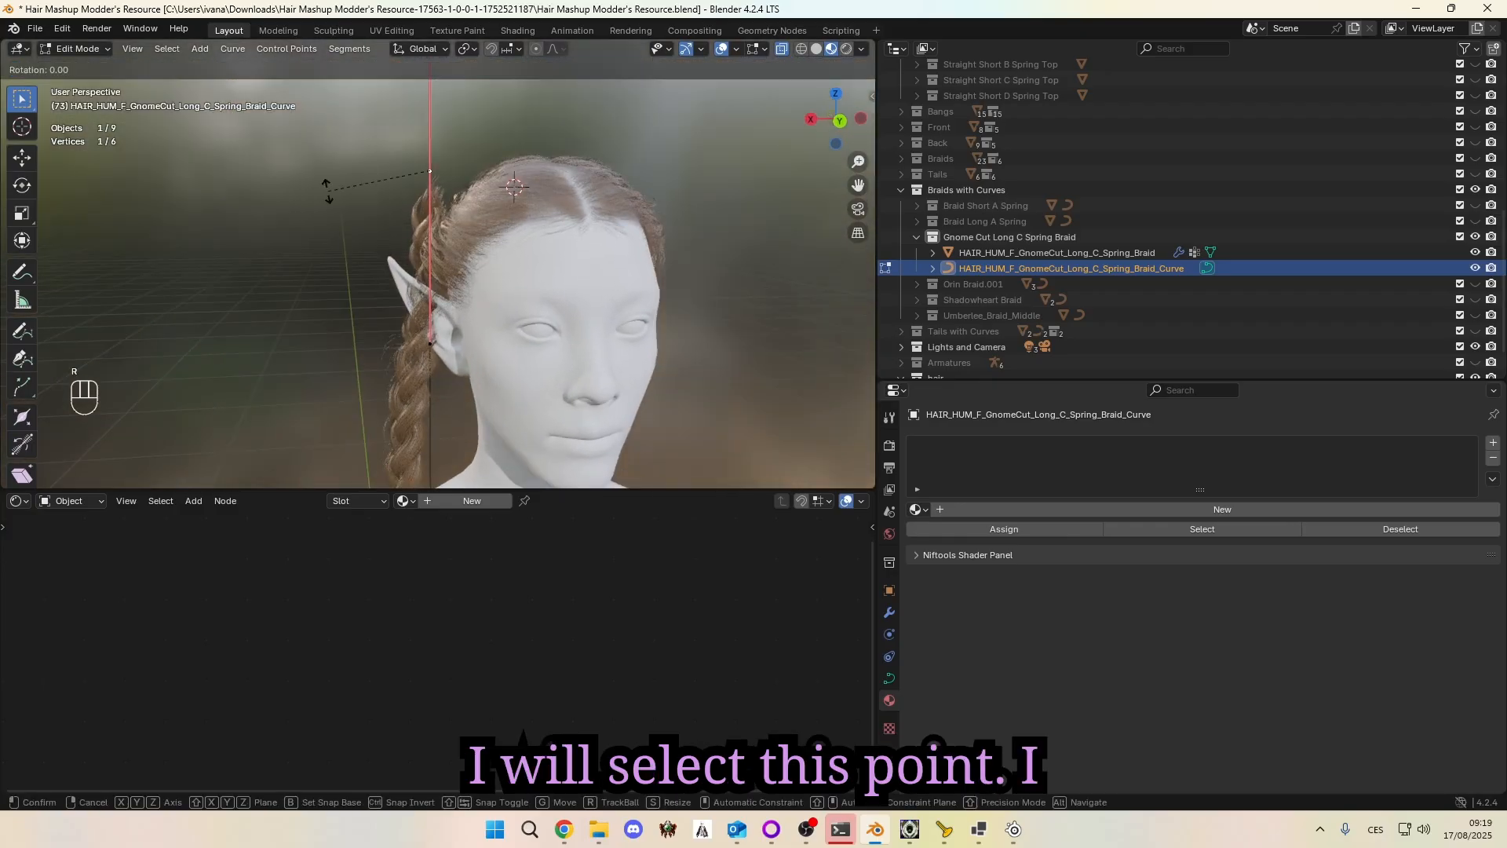
key("x")
key("Escape")
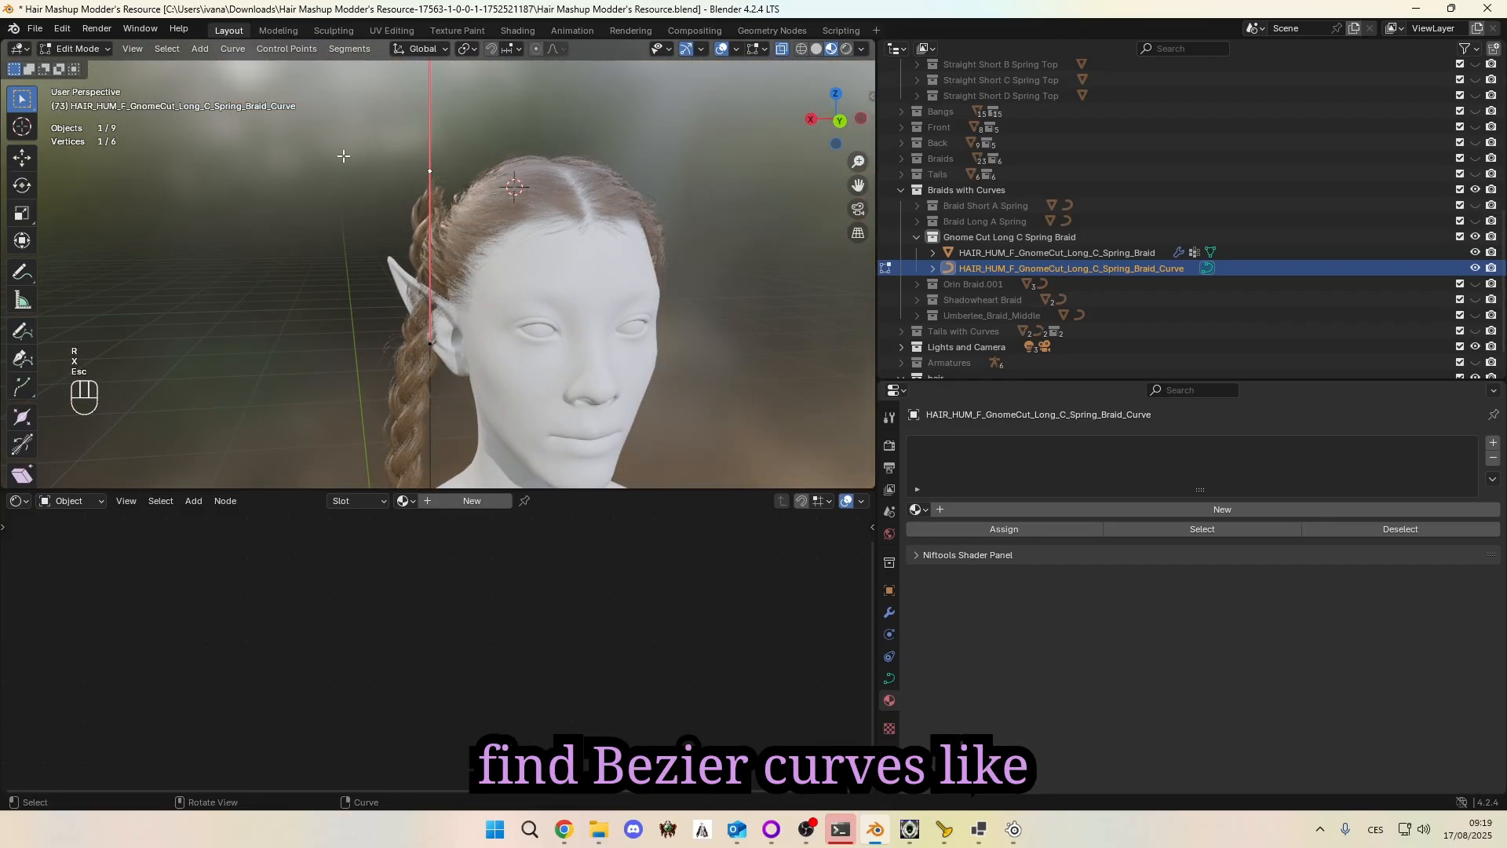
Step: Rotate the curve's top control point about -49° around the Y axis and move it along X toward the head
key("r")
key("y")
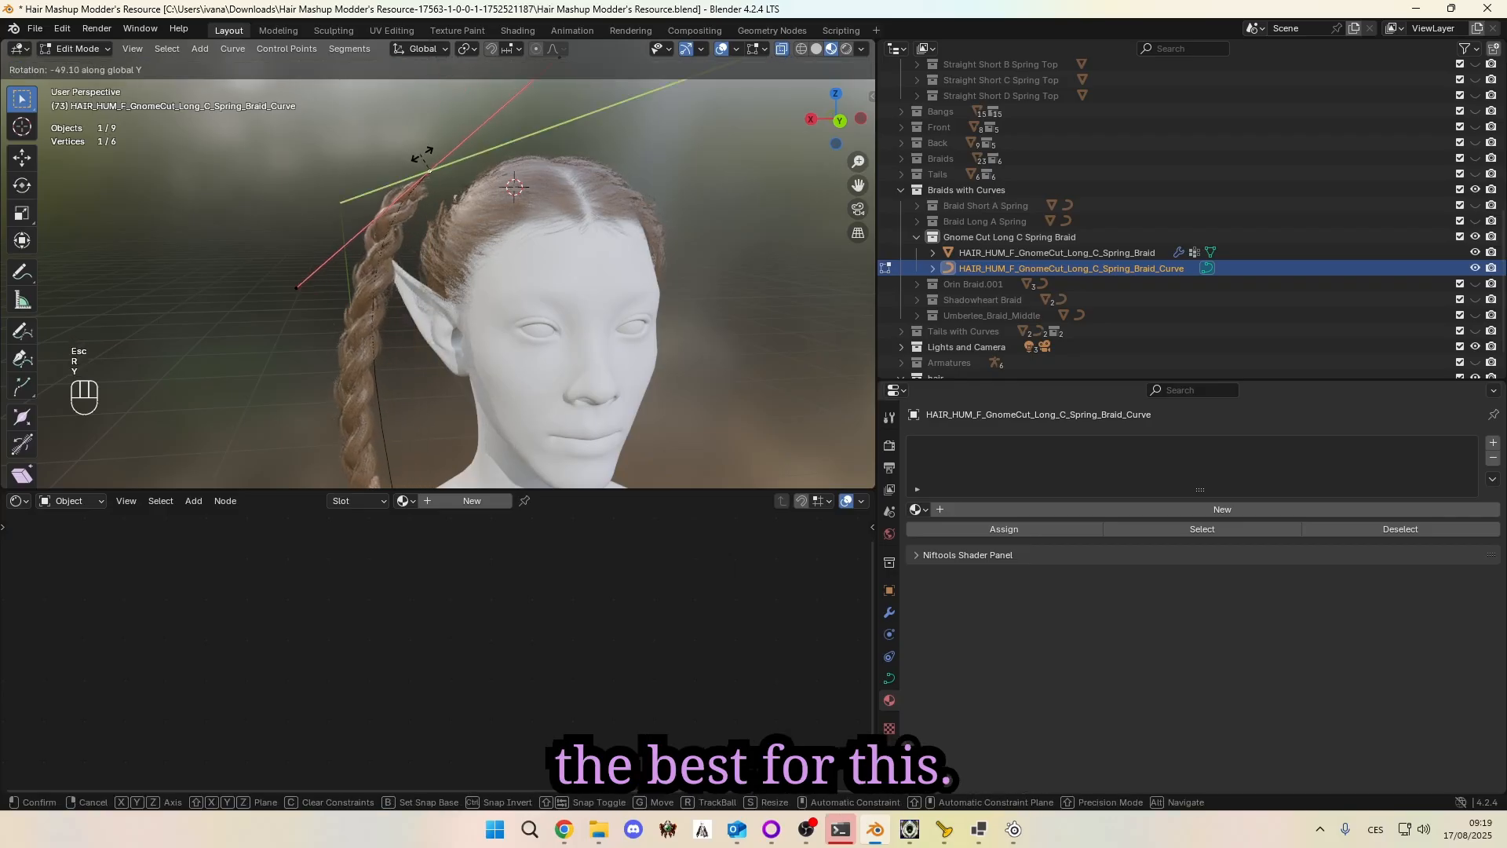
left_click(424, 156)
key("g")
key("x")
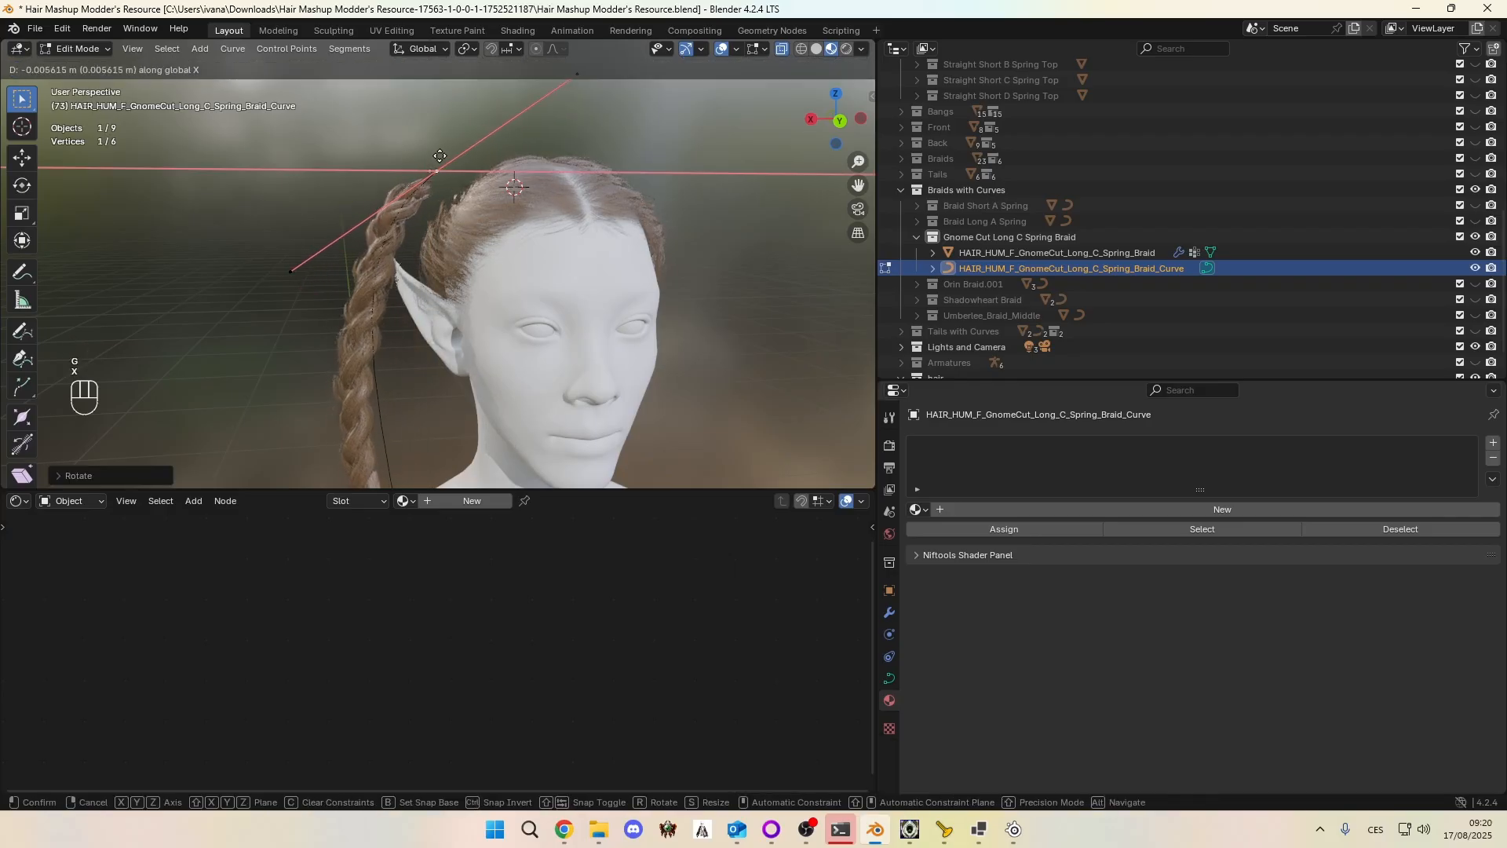
left_click(465, 154)
Step: Fit the curve's top control point against the hair by moving it freely and along the Y and X axes
middle_click_drag(465, 154, 399, 227)
key("g")
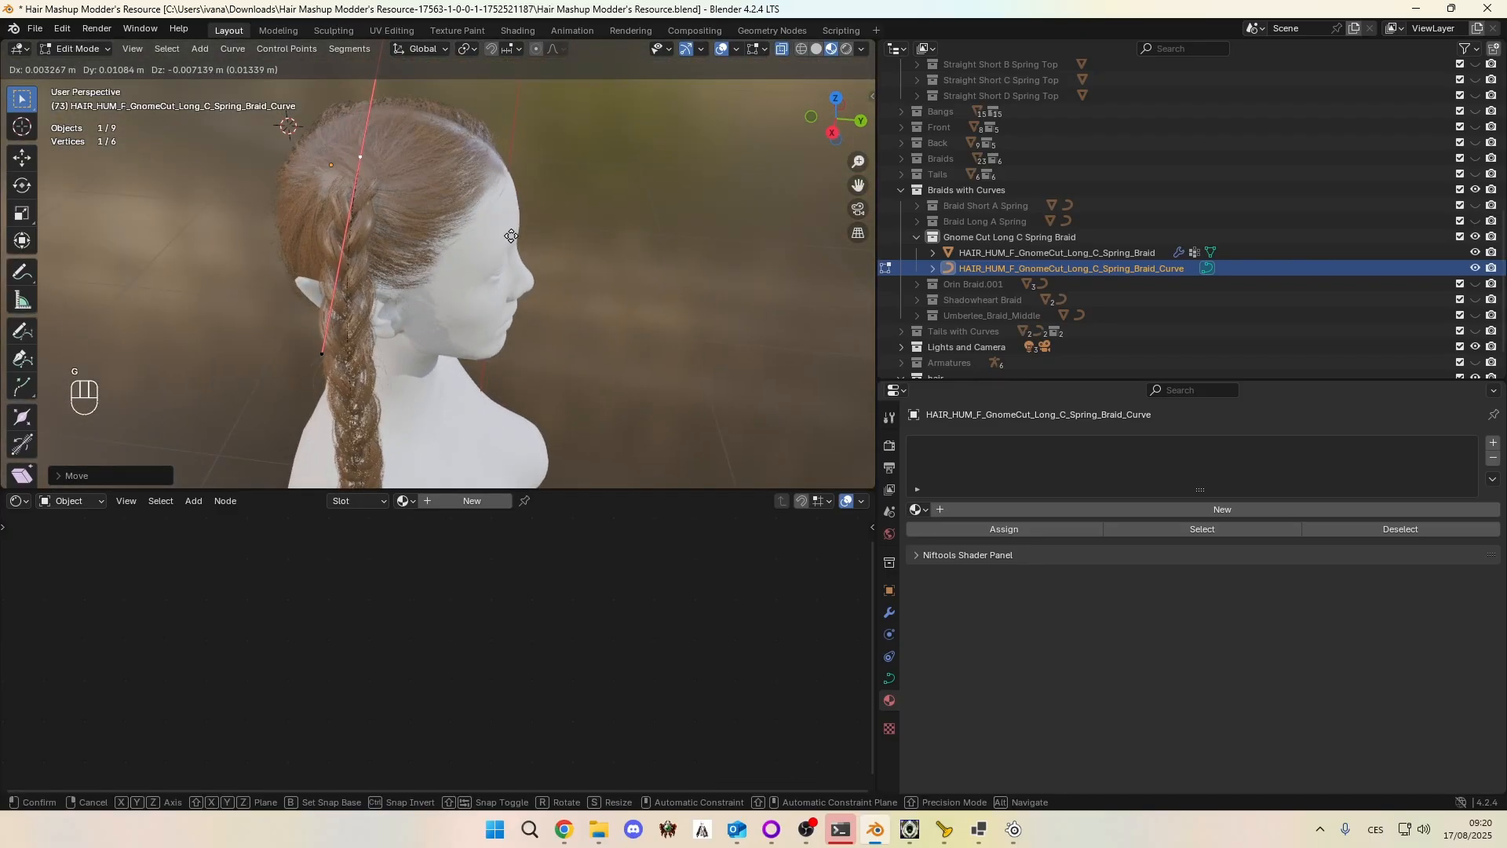
left_click(508, 237)
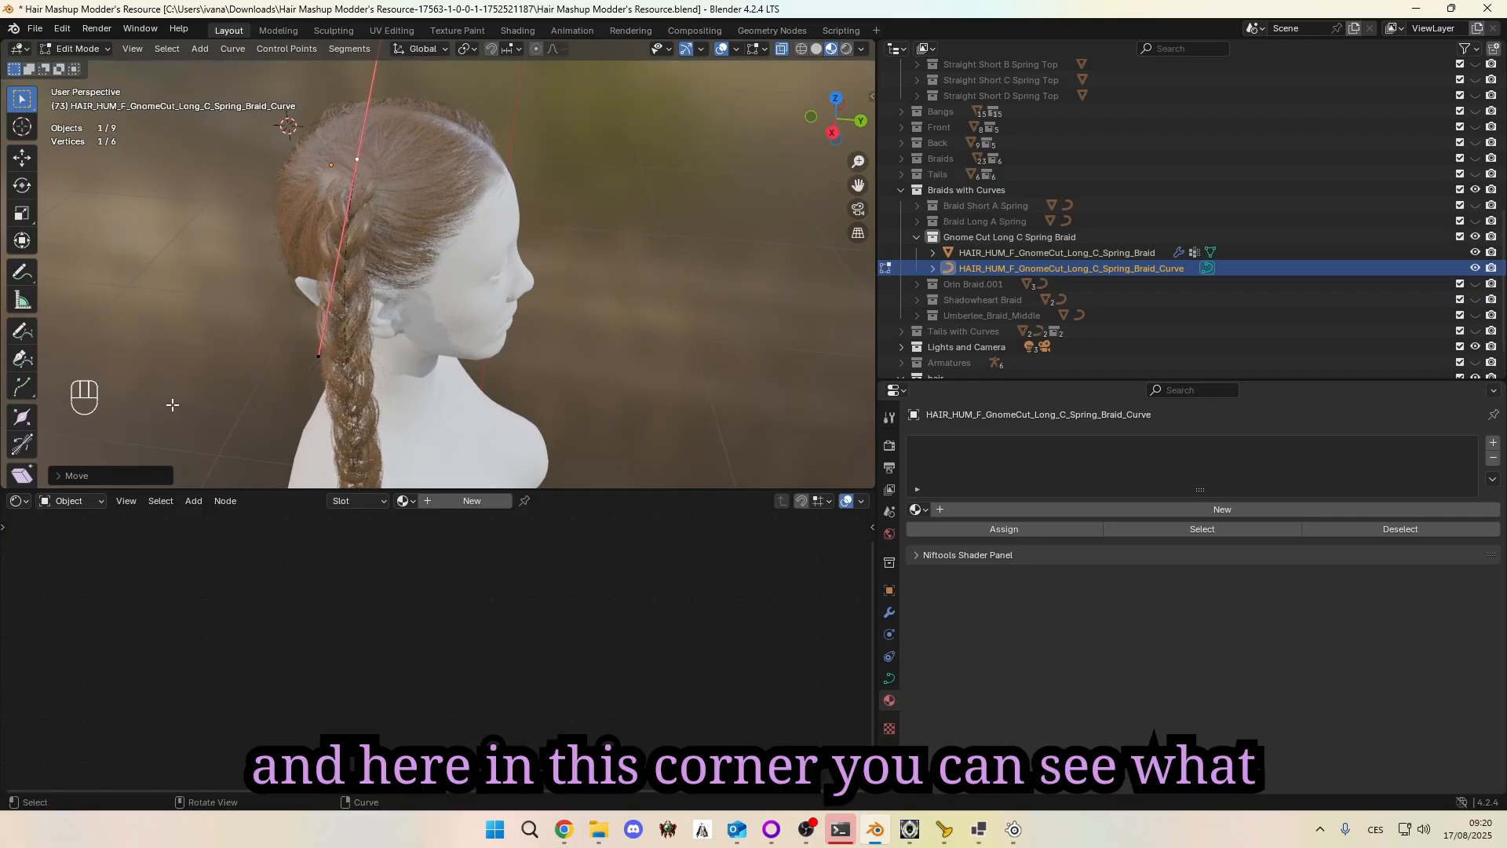
middle_click_drag(333, 280, 373, 267)
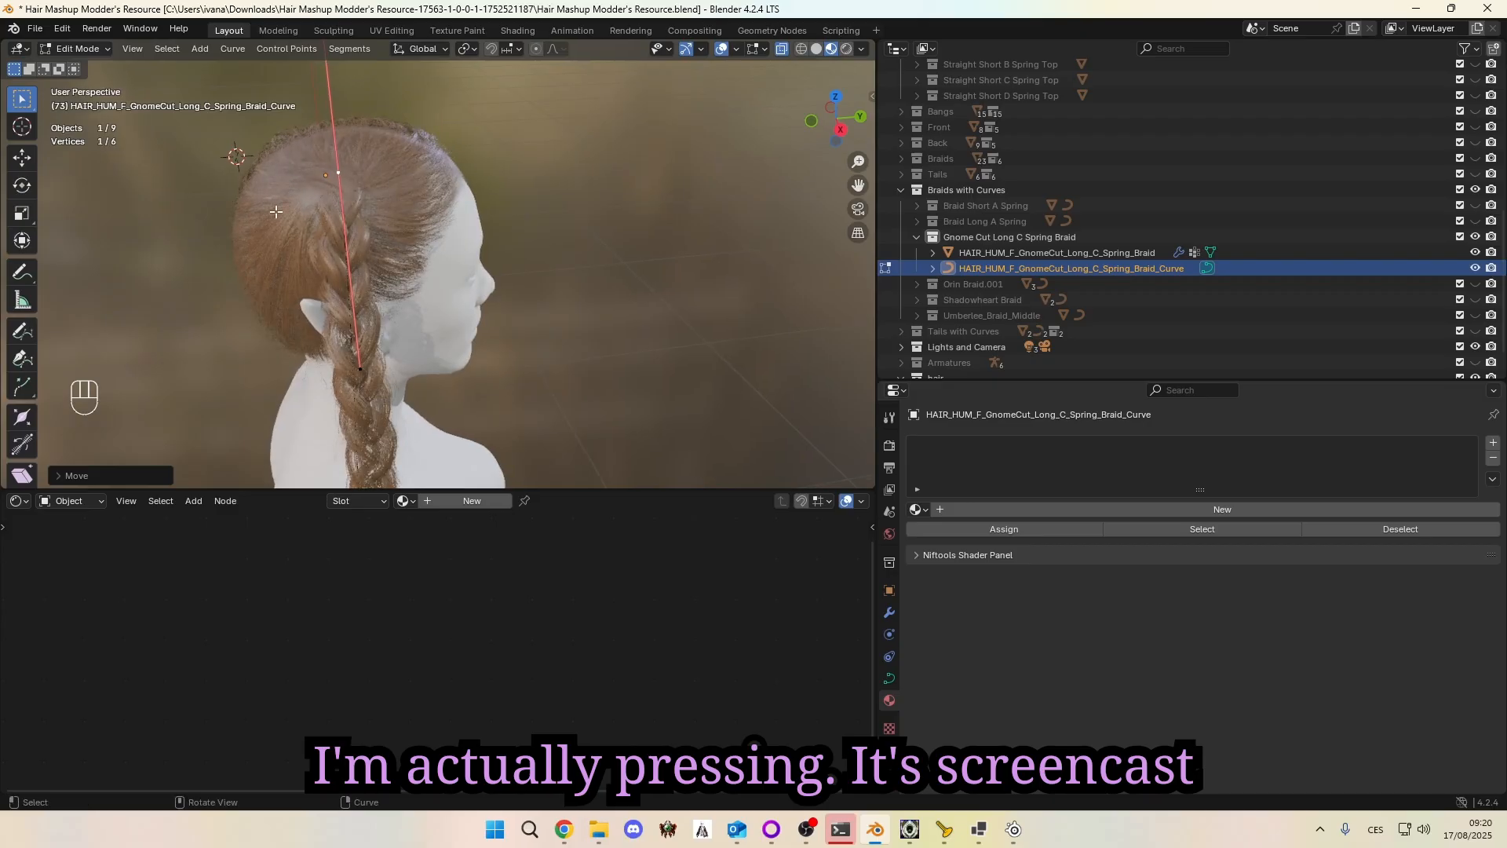
middle_click_drag(236, 333, 366, 247)
key("g")
key("y")
left_click(251, 351)
key("g")
key("x")
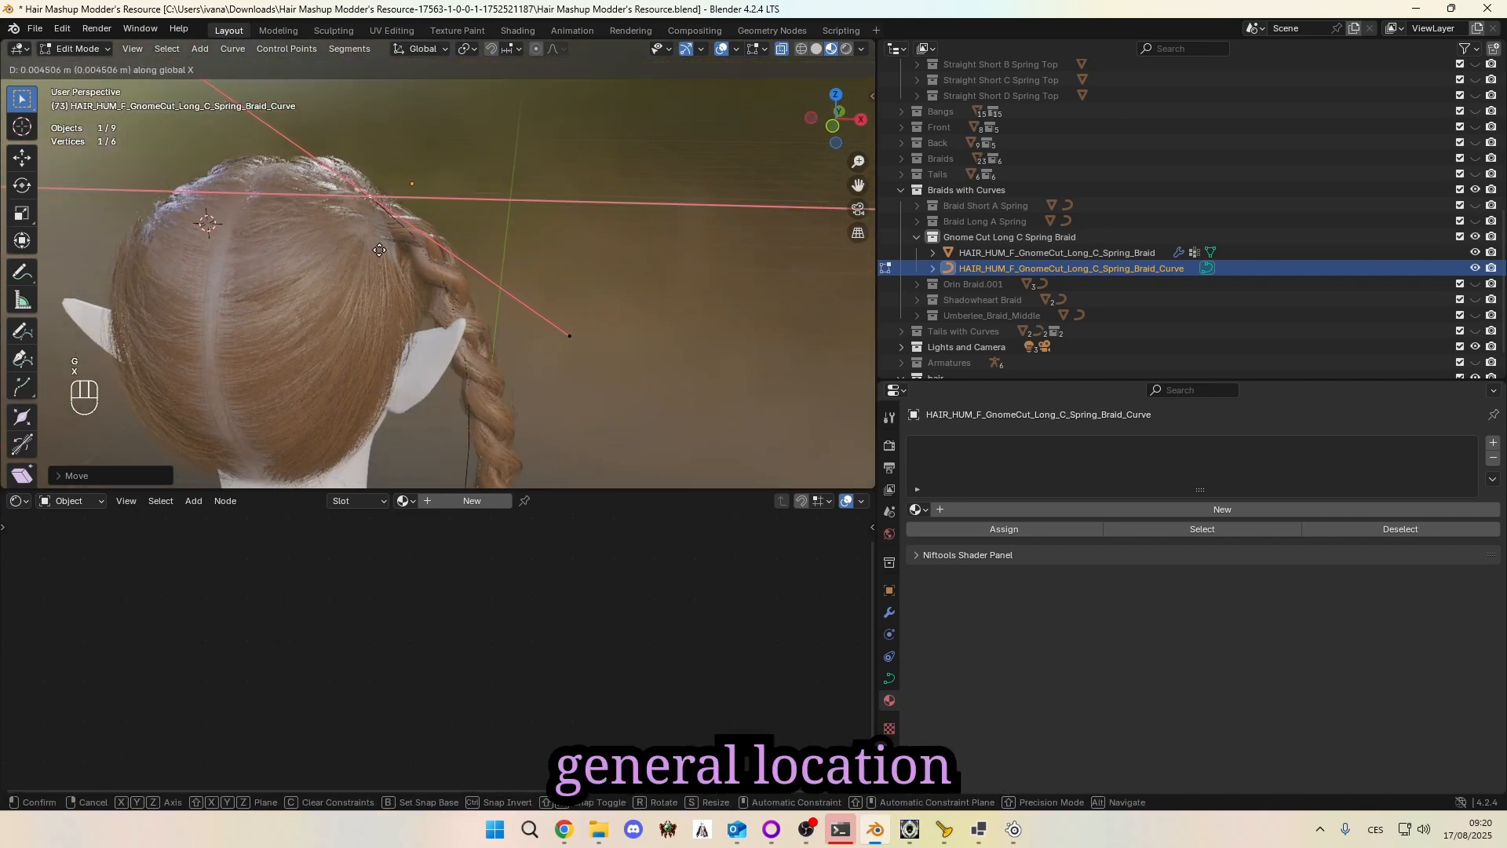
left_click(369, 248)
Step: Select the curve's lower end point and move it about 0.167 m forward along the Y axis
scroll(531, 336, "down", 5)
middle_click_drag(530, 336, 432, 395)
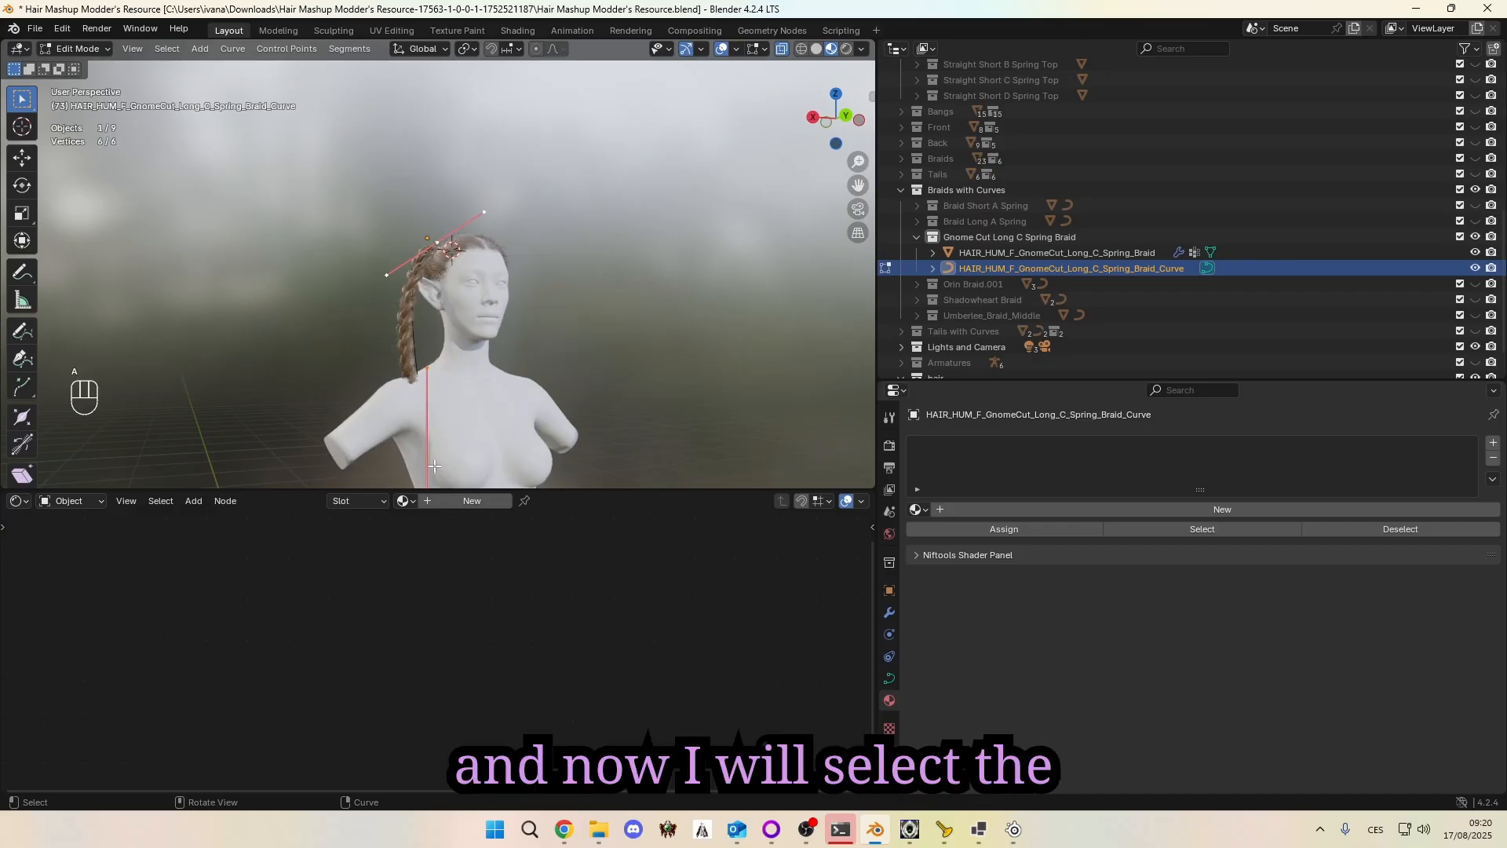
middle_click_drag(445, 446, 454, 339, "shift")
left_click(434, 399)
mouse_move(350, 372)
middle_mouse_down()
mouse_move(403, 372)
mouse_move(331, 369)
middle_mouse_up()
key("g")
key("y")
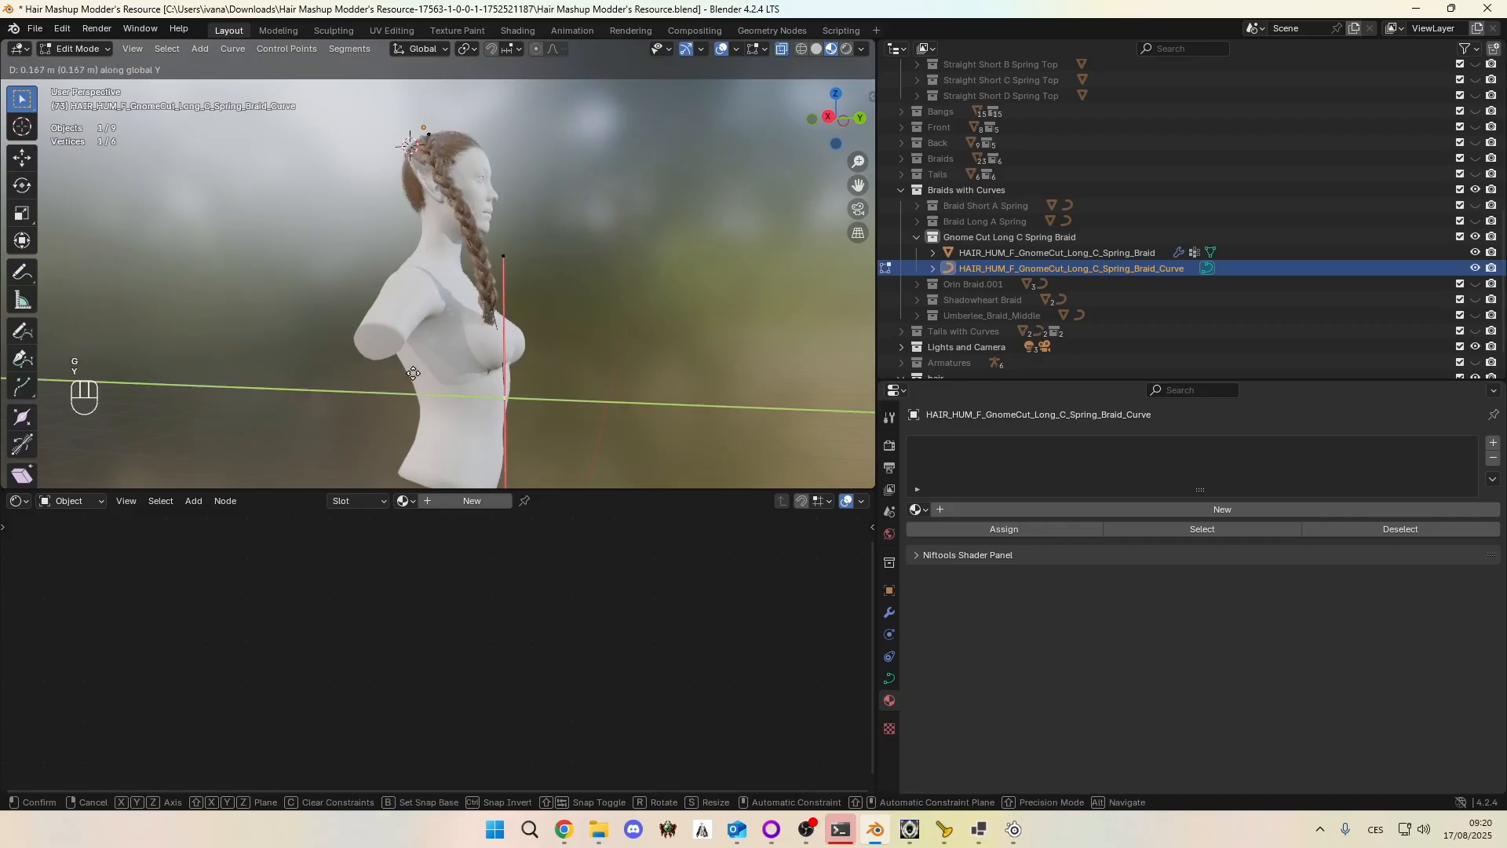
left_click(412, 373)
Step: Rotate the curve's lower end point so the braid slants toward the chest, and shift it slightly along the X axis
key("r")
left_click(395, 410)
key("g")
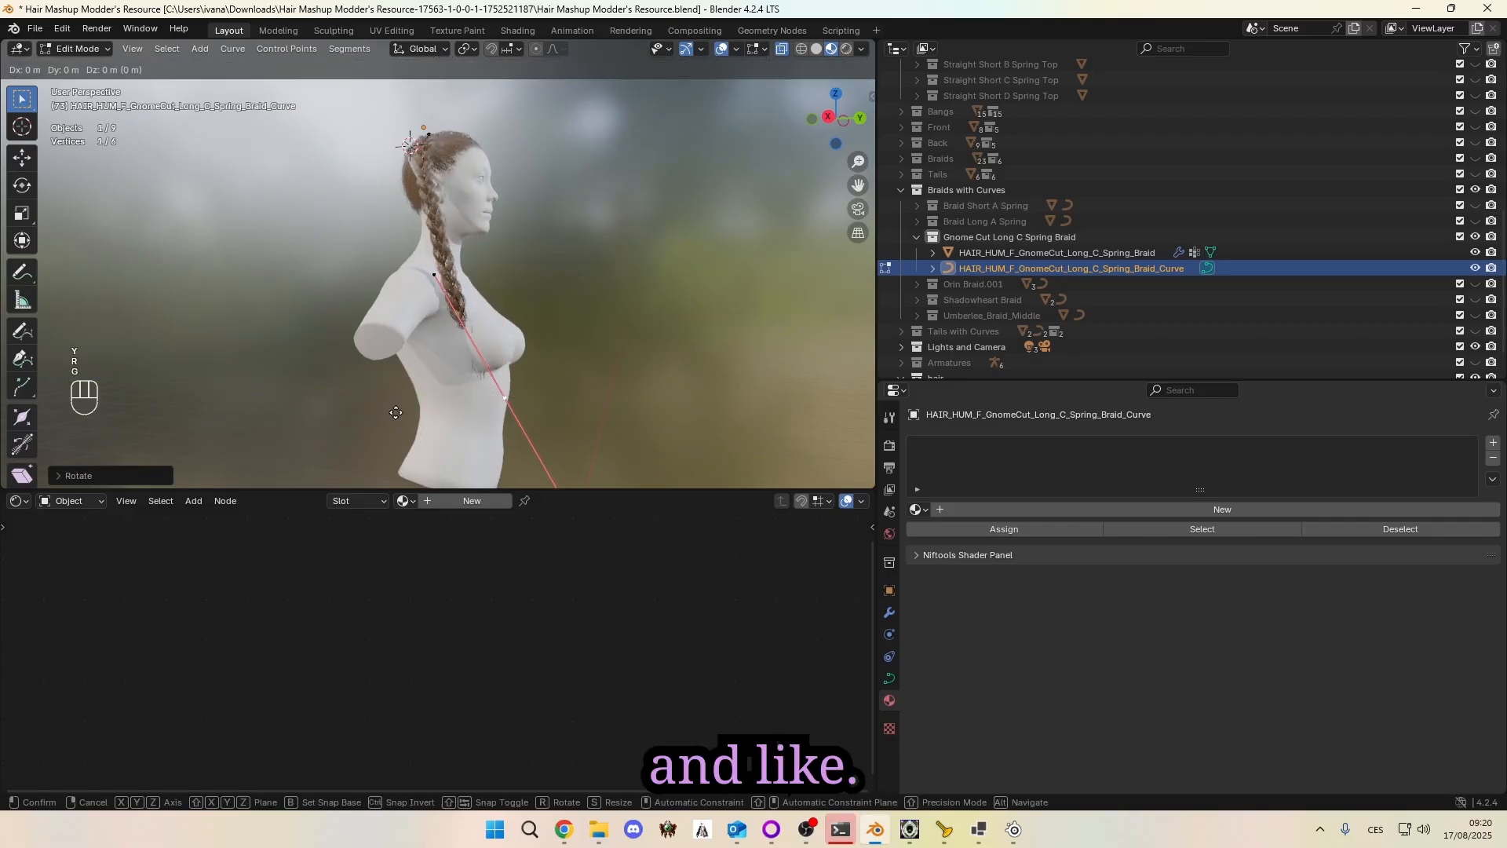
key("x")
left_click(408, 414)
Step: Raise the outer handle of the curve's top point to flatten the braid's bend at the hairline
middle_click_drag(408, 414, 319, 392)
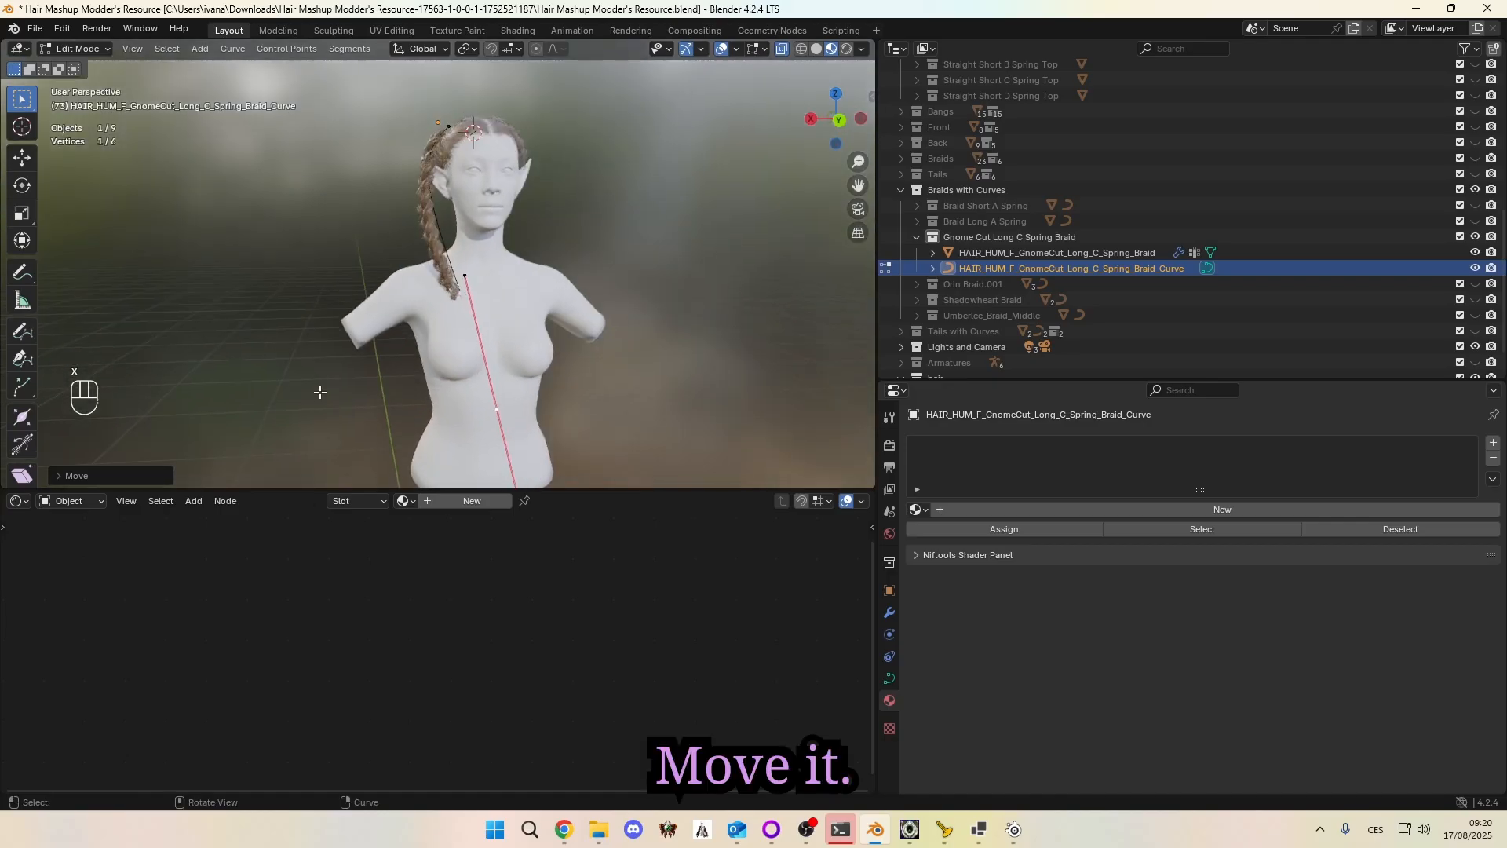
left_click(448, 128)
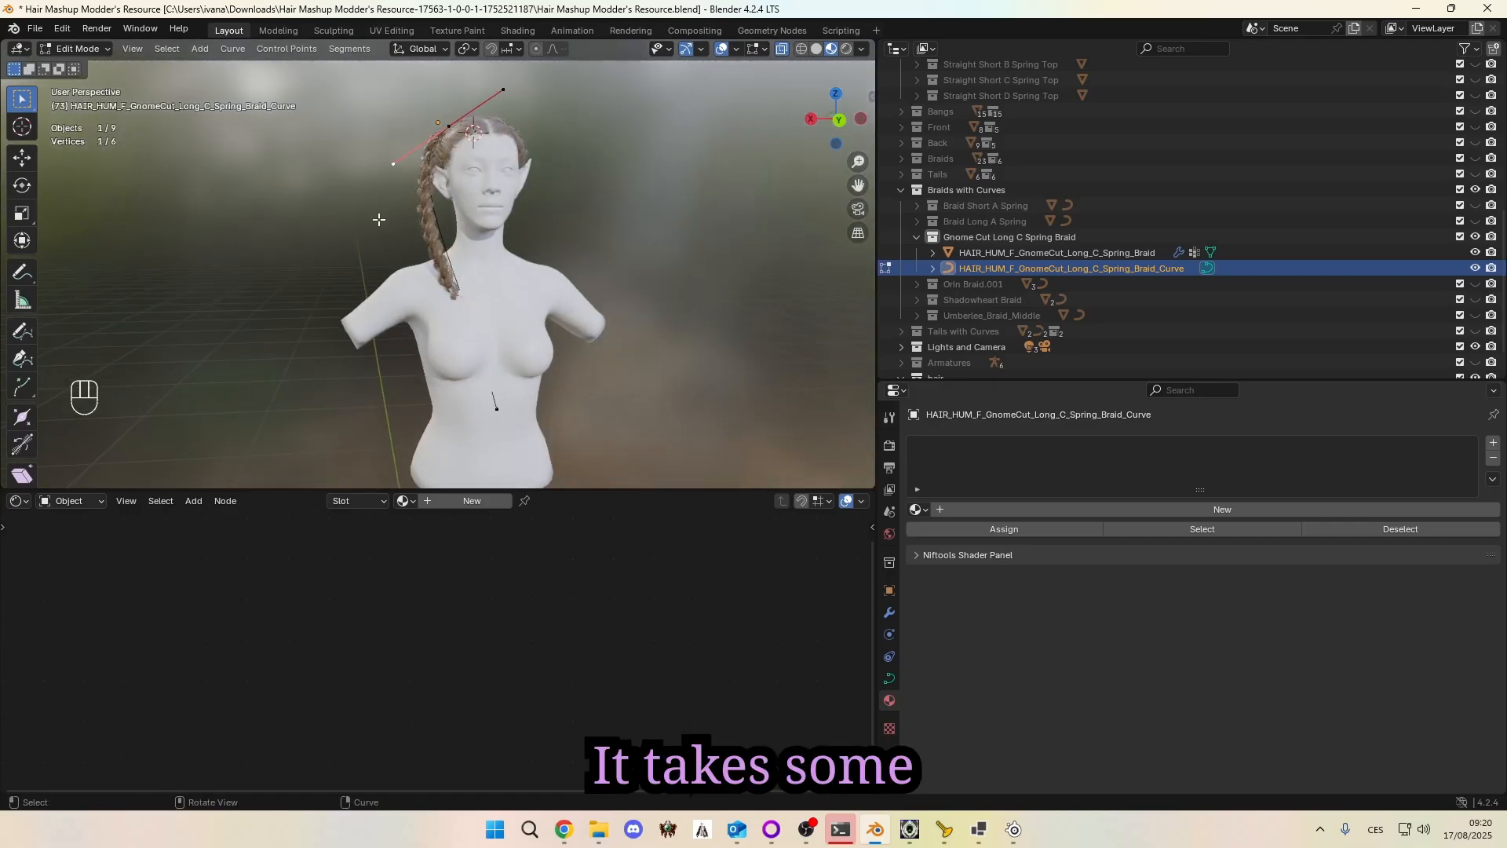
key("g")
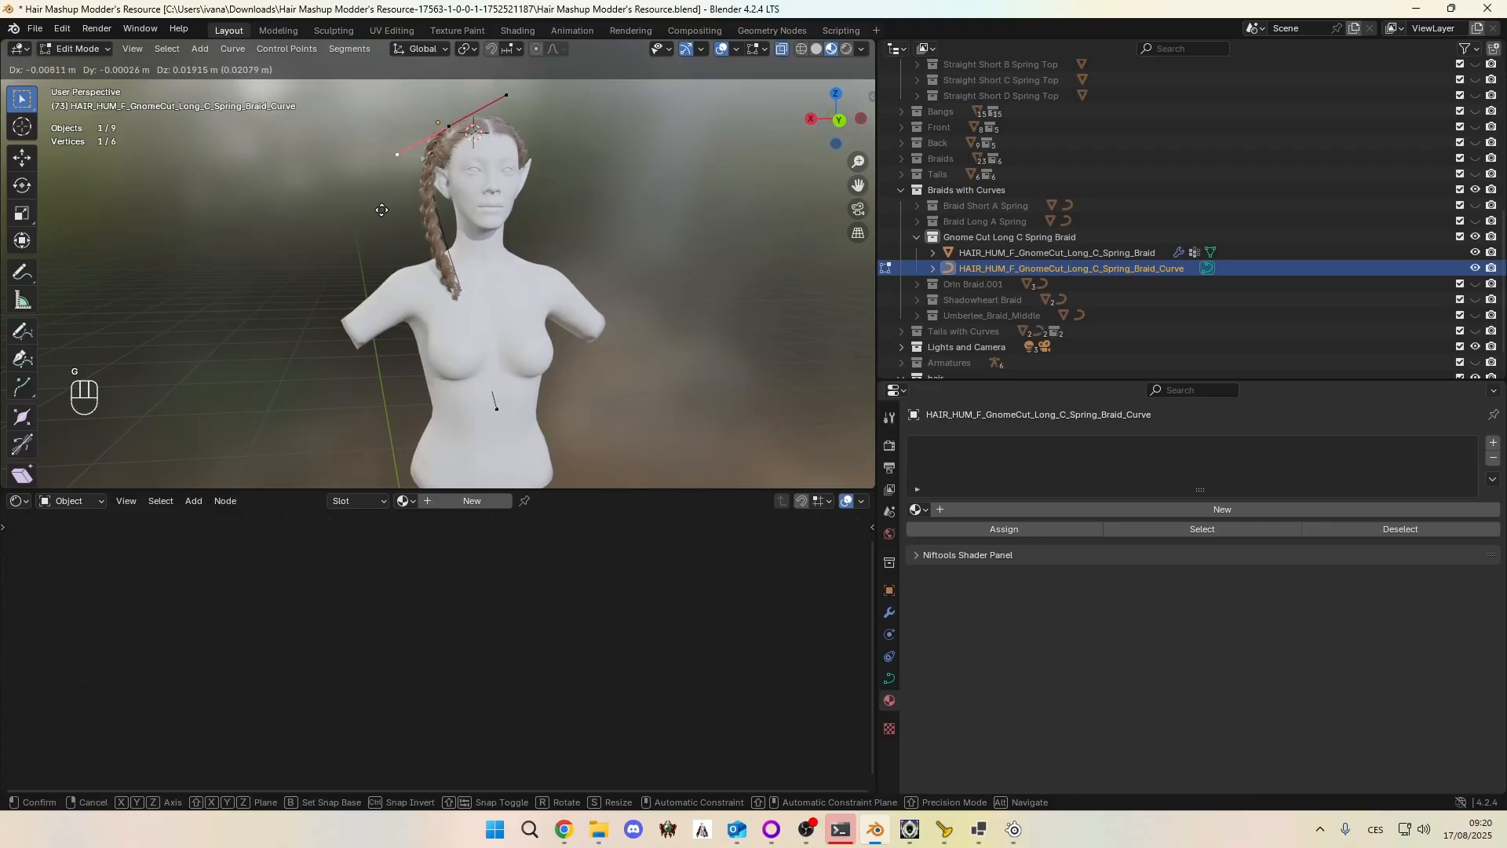
left_click(377, 203)
Step: Rotate the curve's lower end point by about 26.5° and move it forward along Y and outward along X beside the torso
middle_click_drag(380, 202, 370, 242)
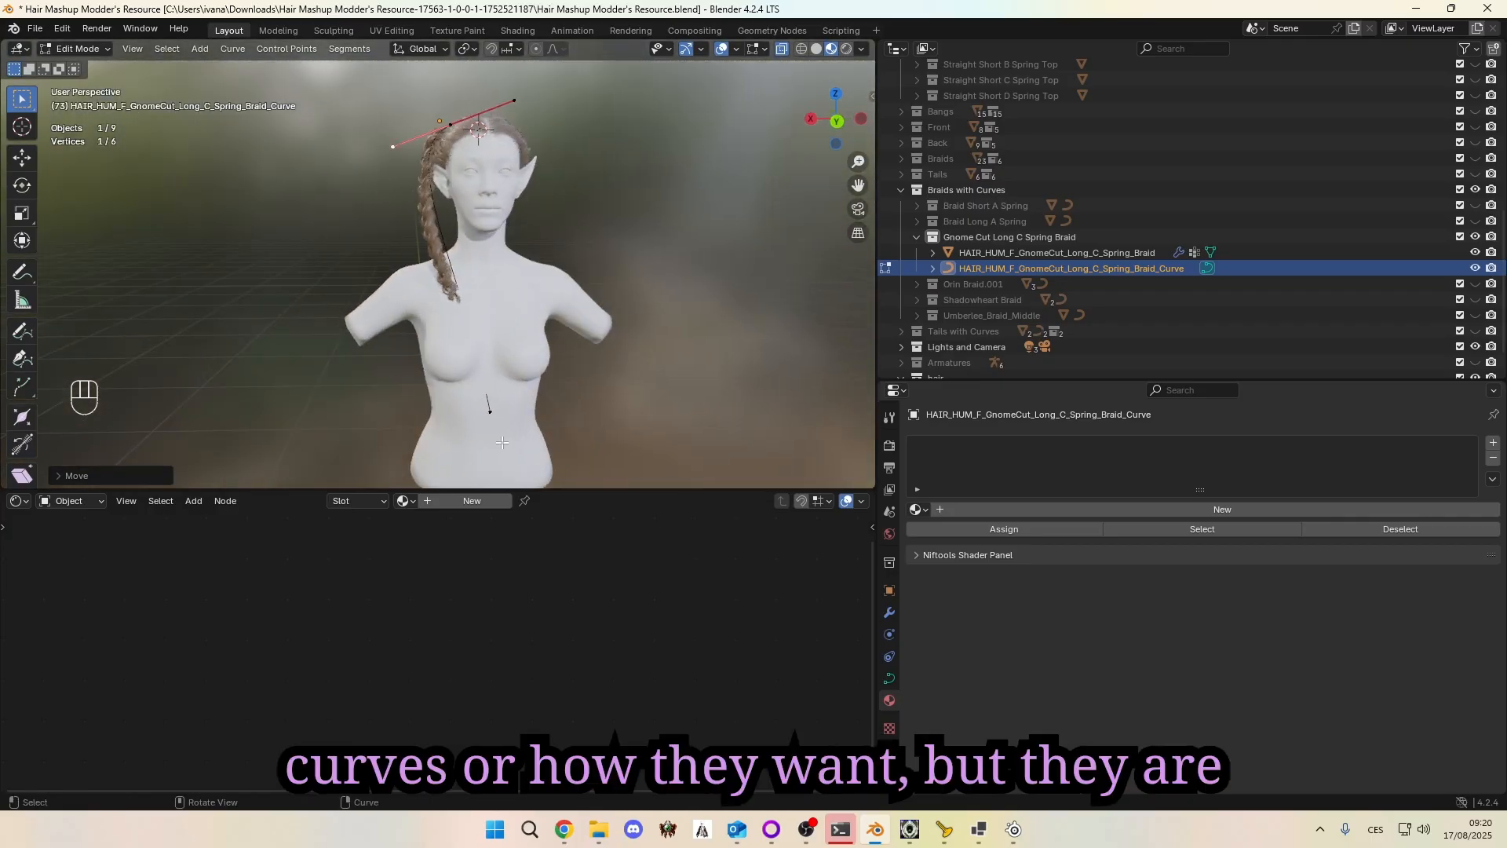
key("r")
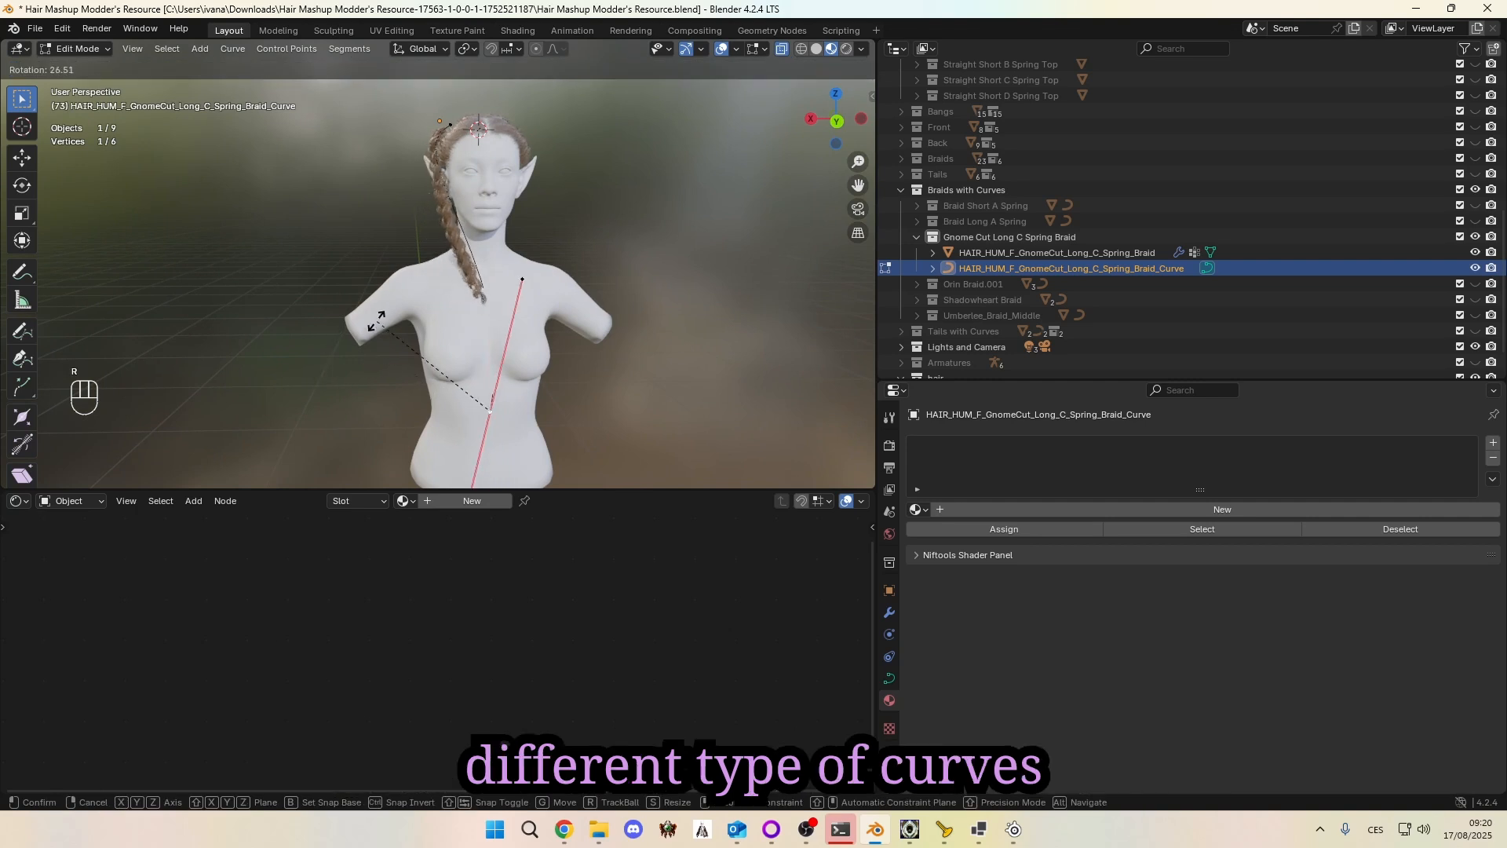
left_click(378, 322)
key("g")
key("y")
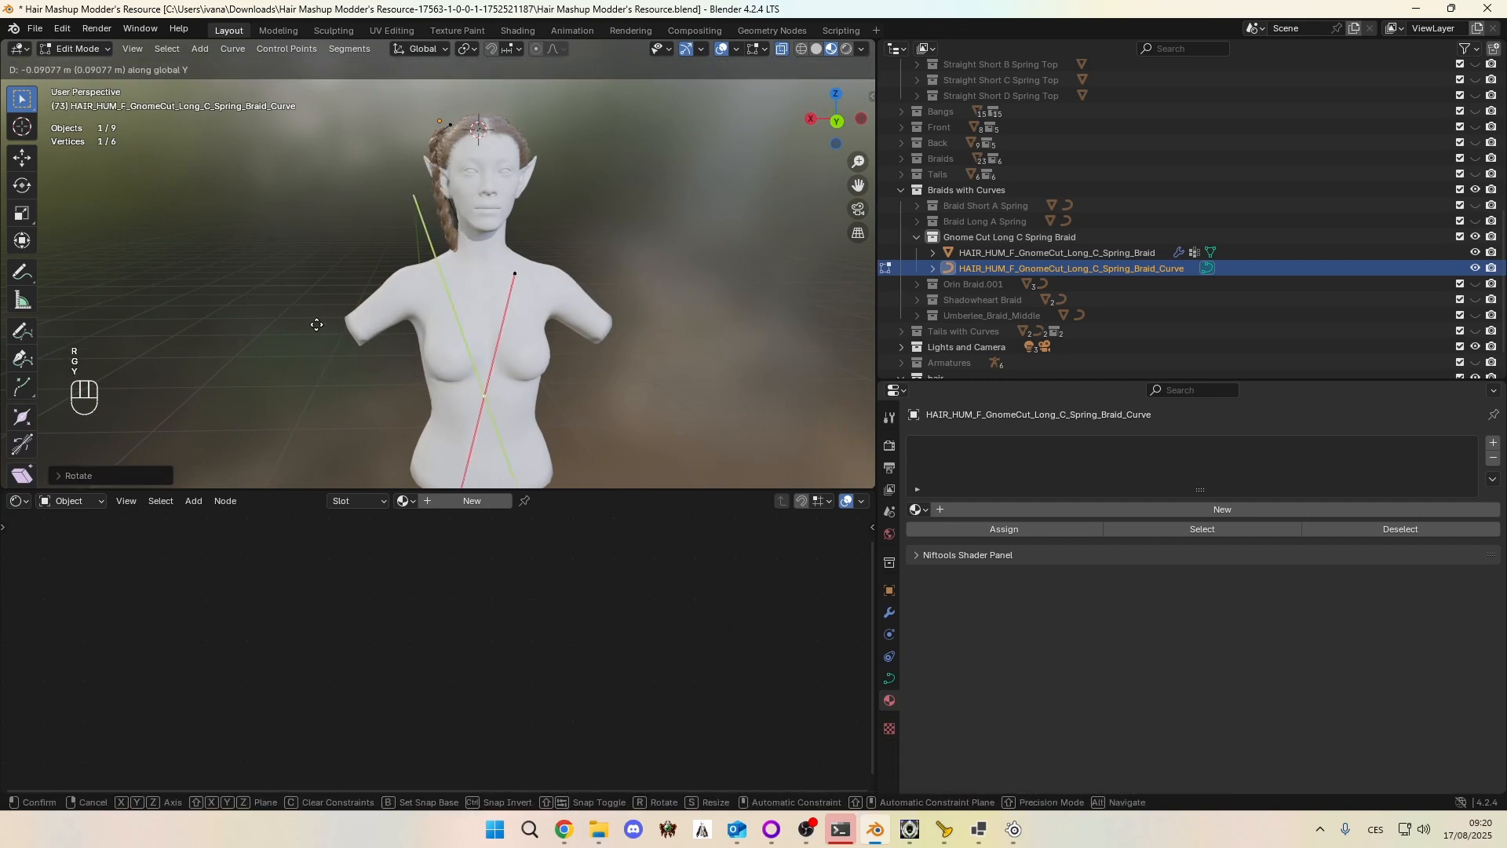
left_click(392, 330)
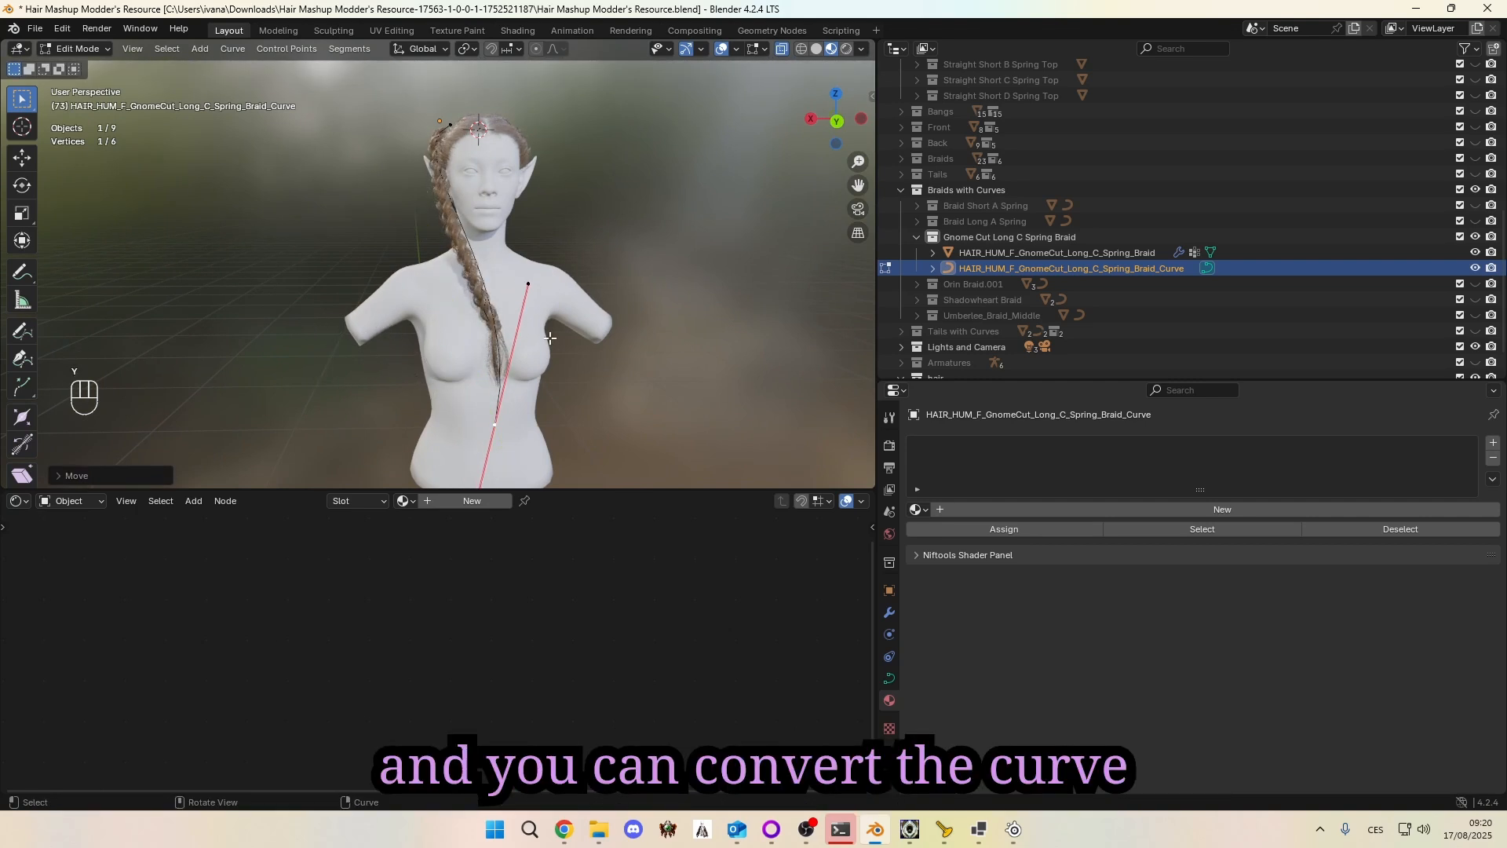
key("g")
key("x")
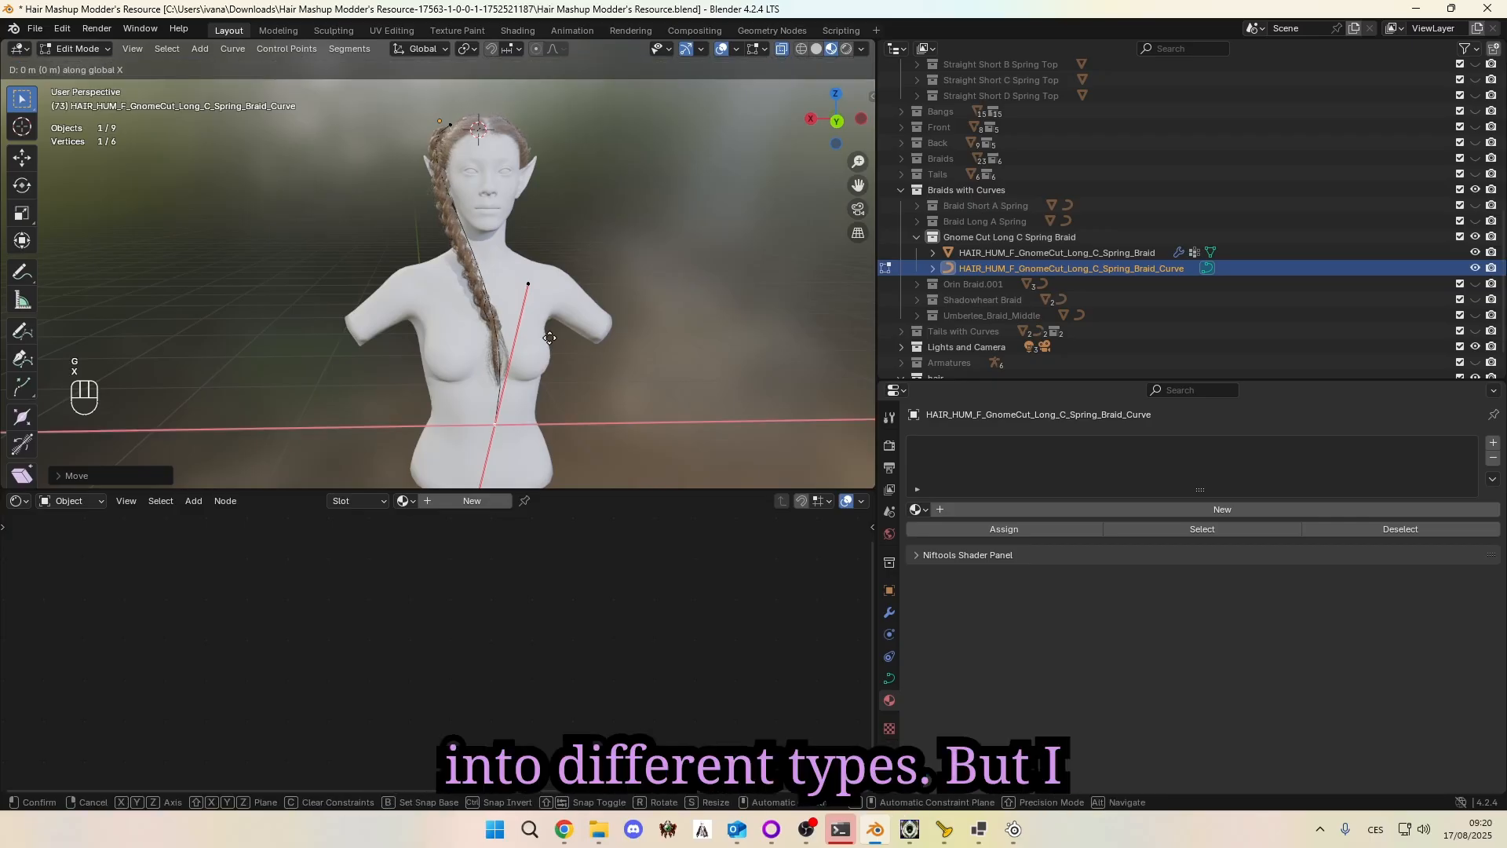
left_click(467, 342)
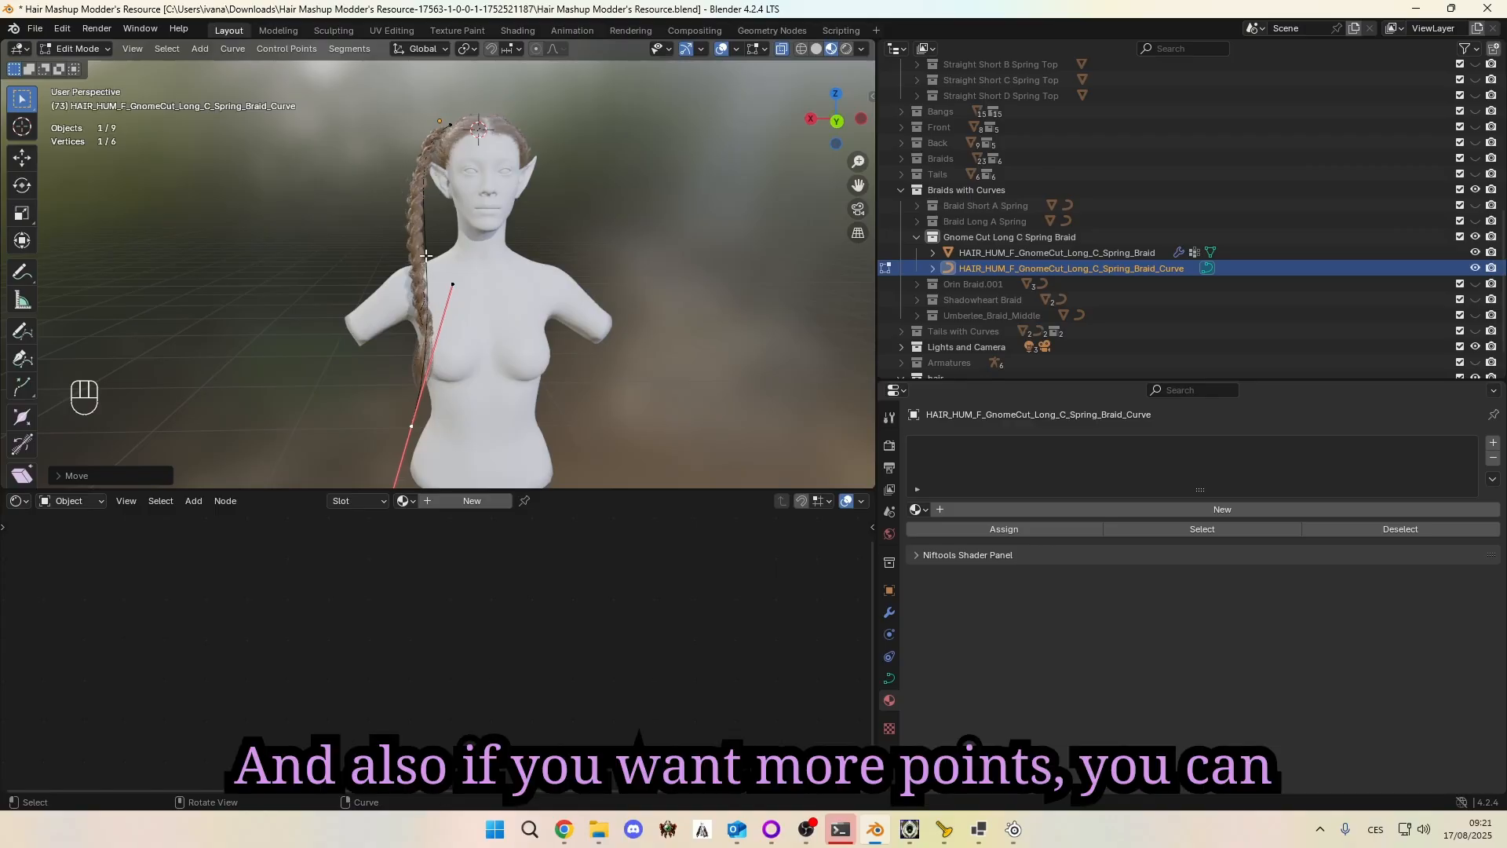
Step: Select all points of the braid curve and subdivide its segment to add a control point in the middle
key("a")
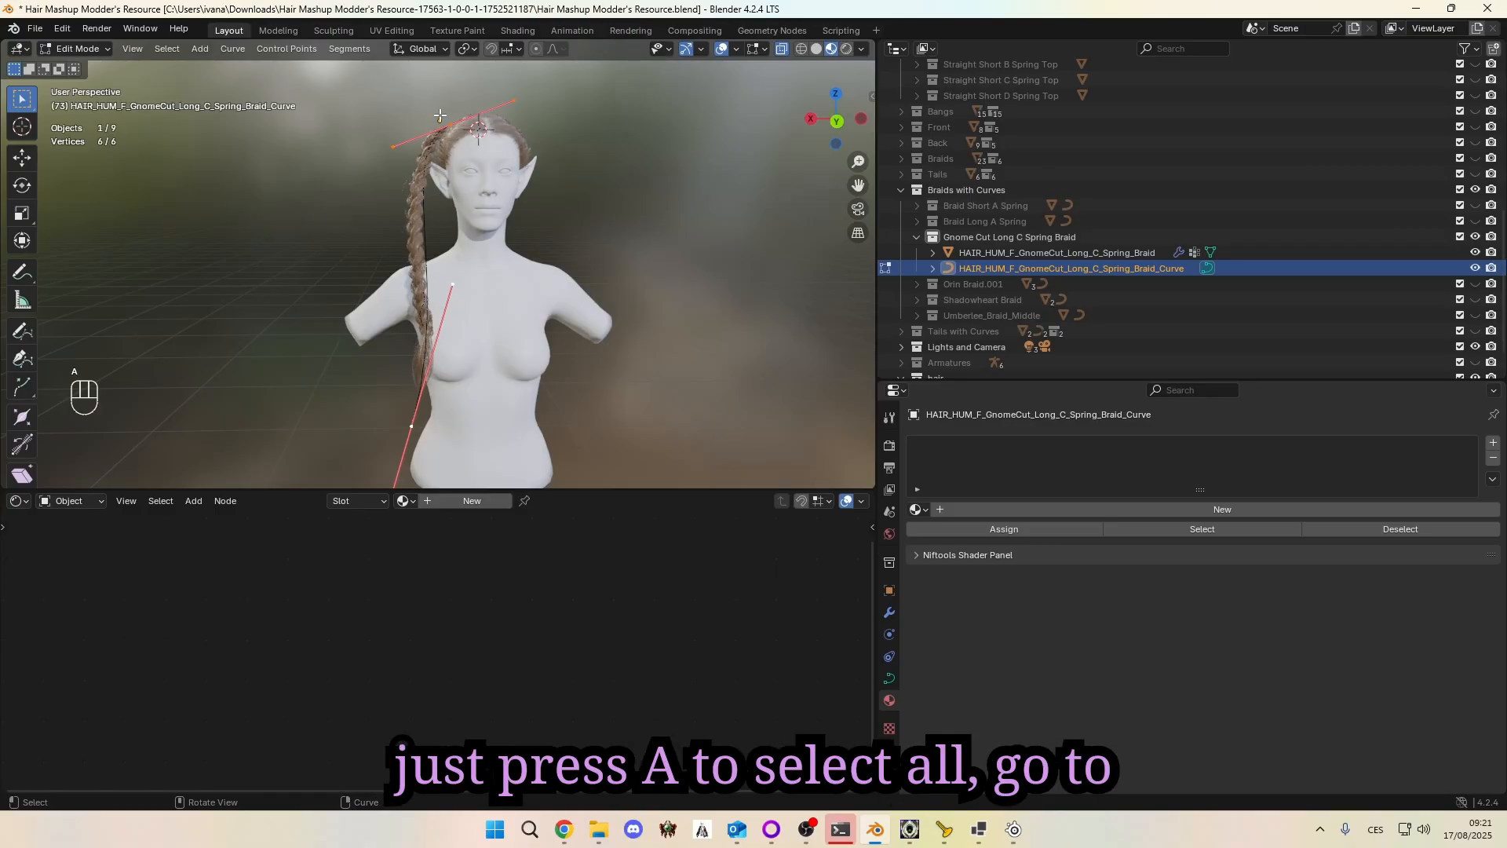
left_click(356, 54)
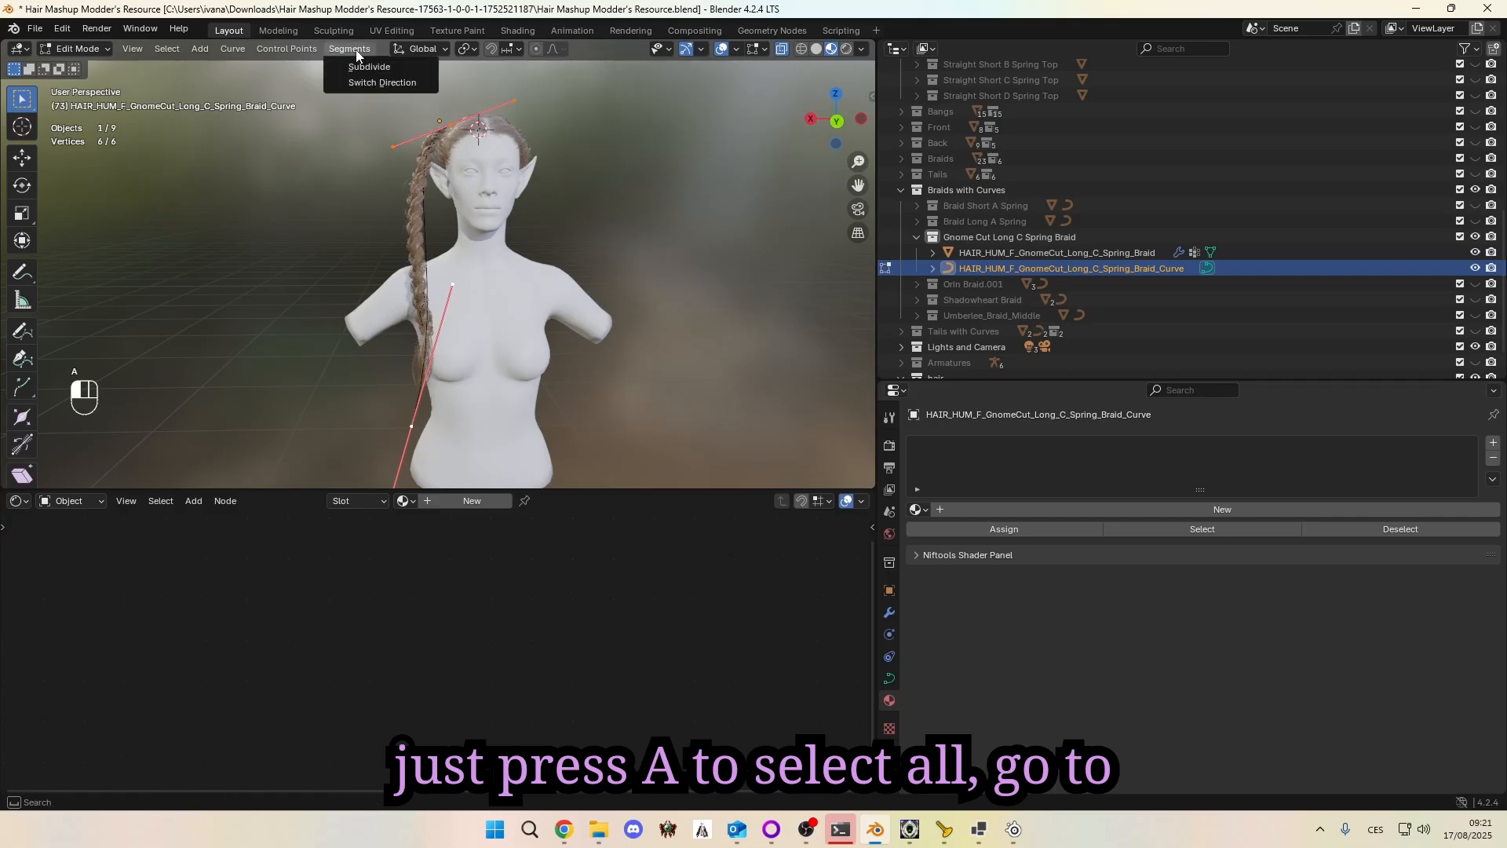
left_click(370, 68)
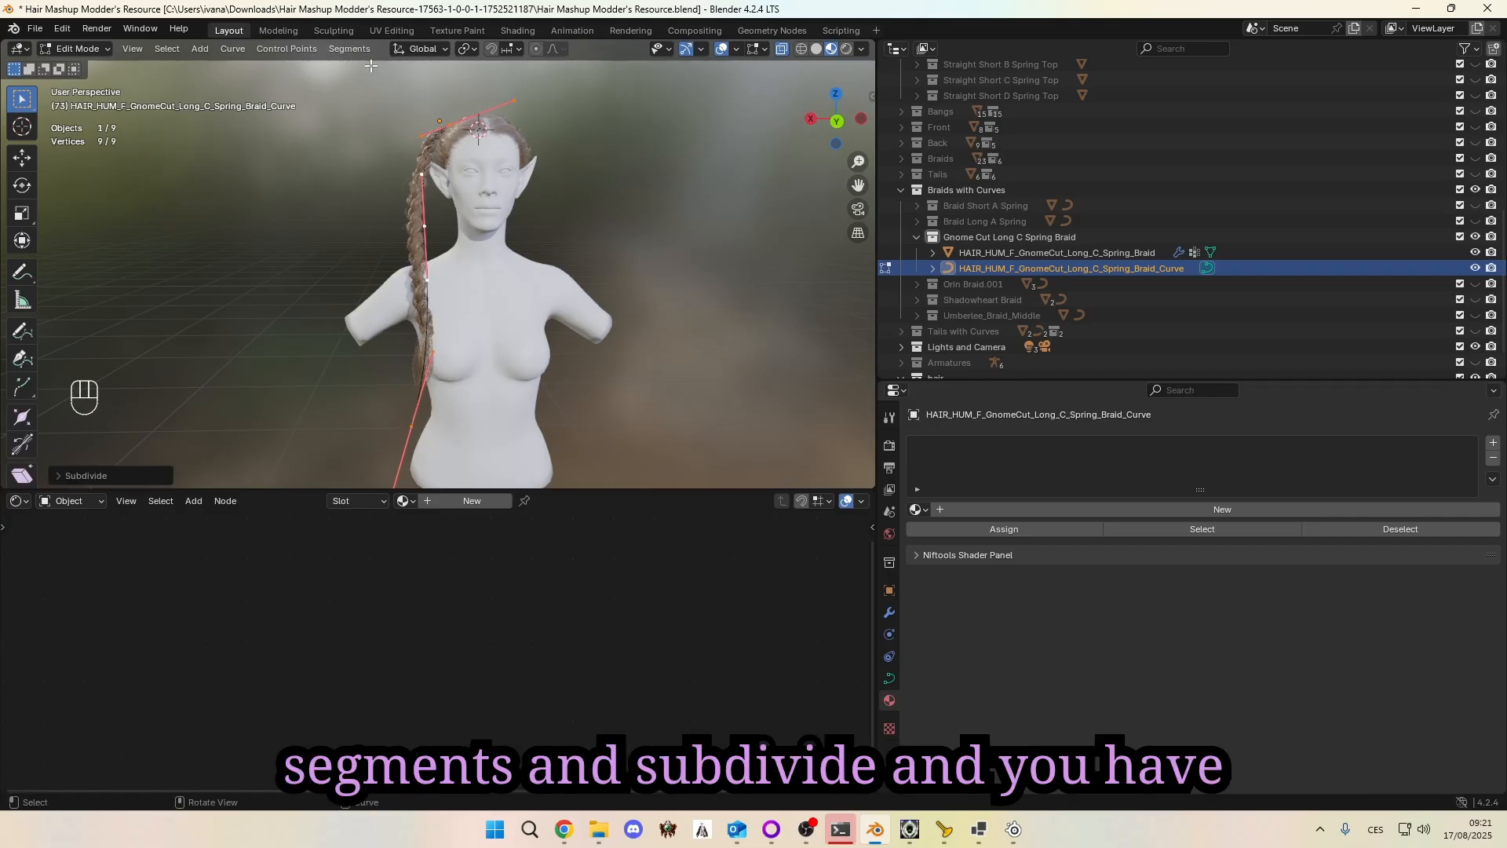
Step: Rotate the new middle control point slightly and move it along the X axis toward the neck
left_click(422, 225)
key("r")
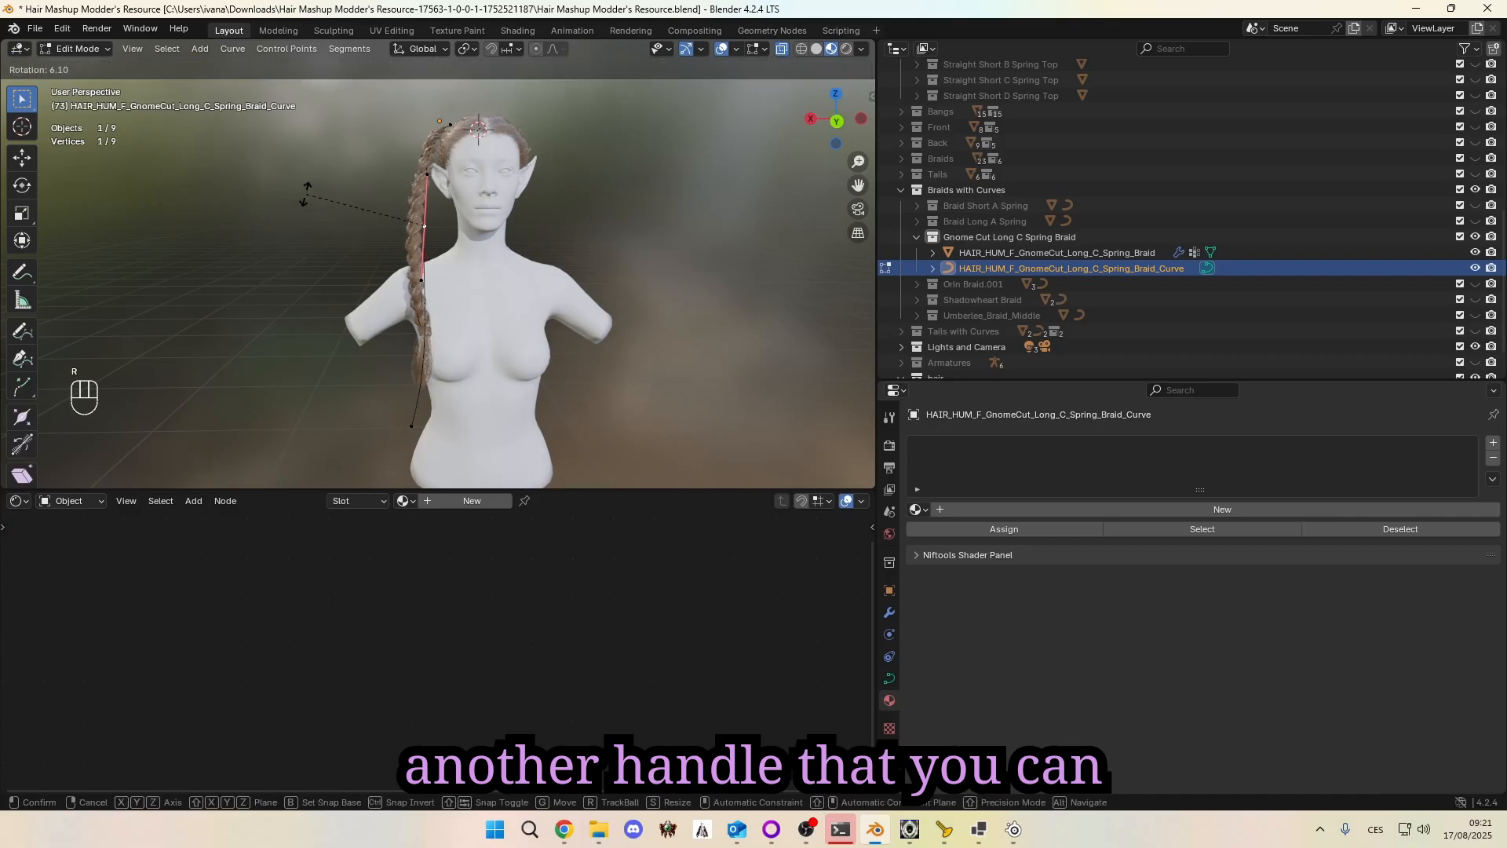
left_click(302, 195)
key("g")
key("x")
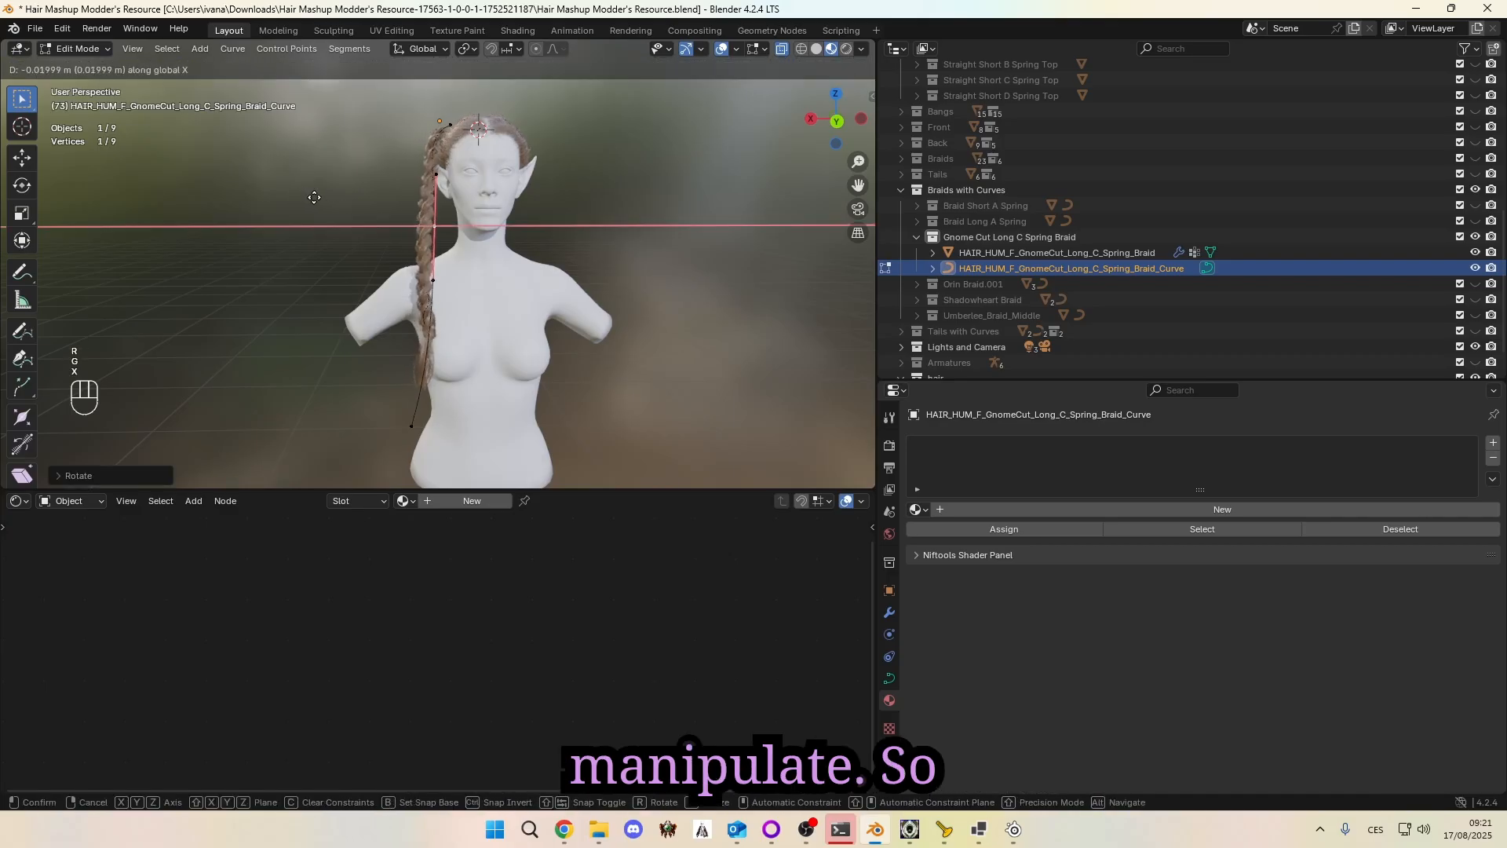
left_click(325, 193)
Step: Move the middle control point about -0.089 m along the Y axis so the braid runs behind the ear
middle_click_drag(325, 193, 471, 211)
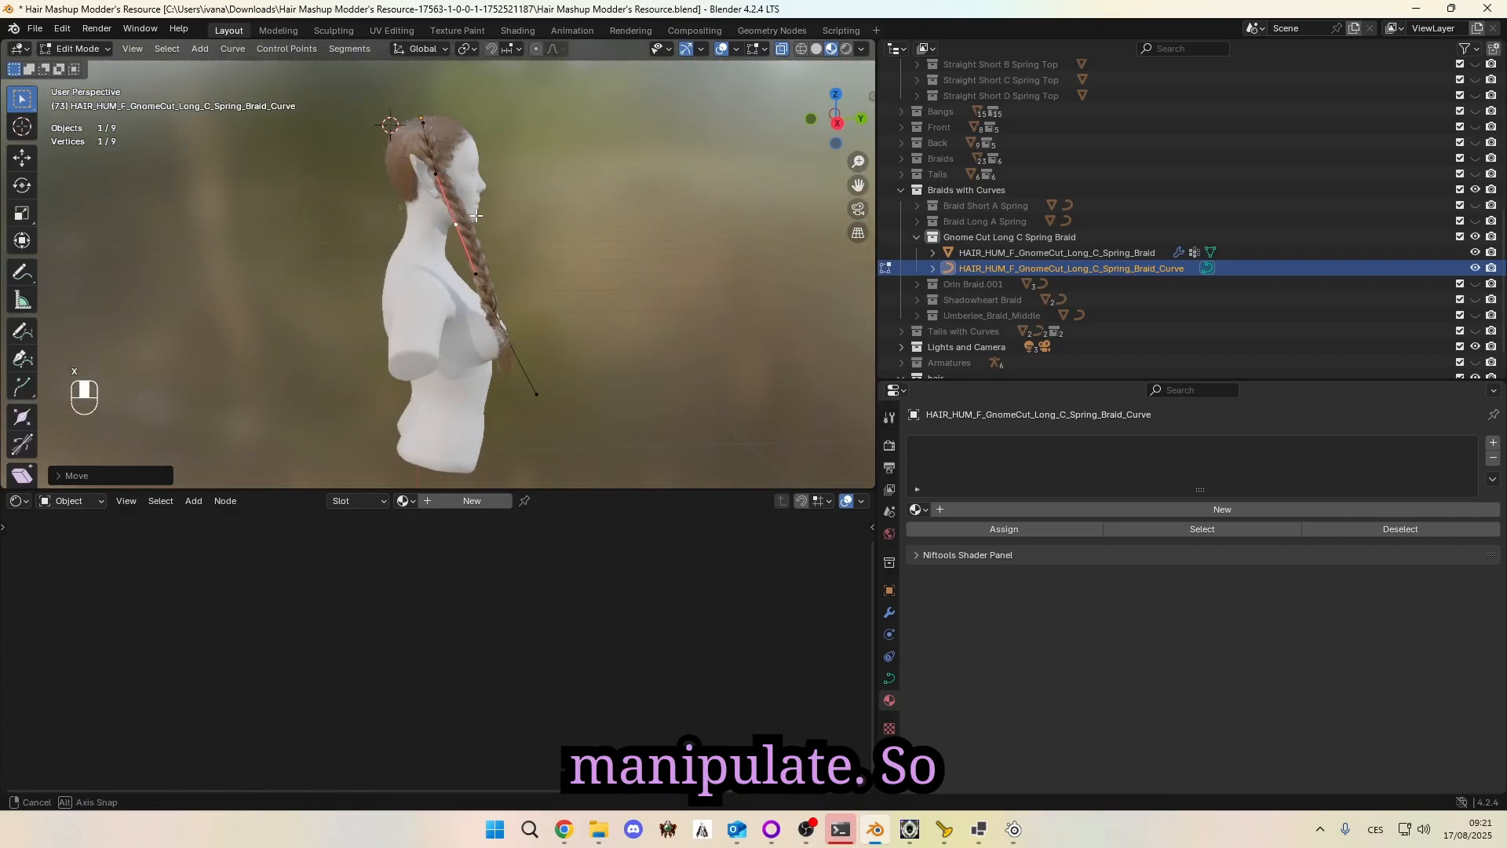
scroll(343, 202, "up", 5)
middle_click_drag(377, 110, 388, 326, "shift")
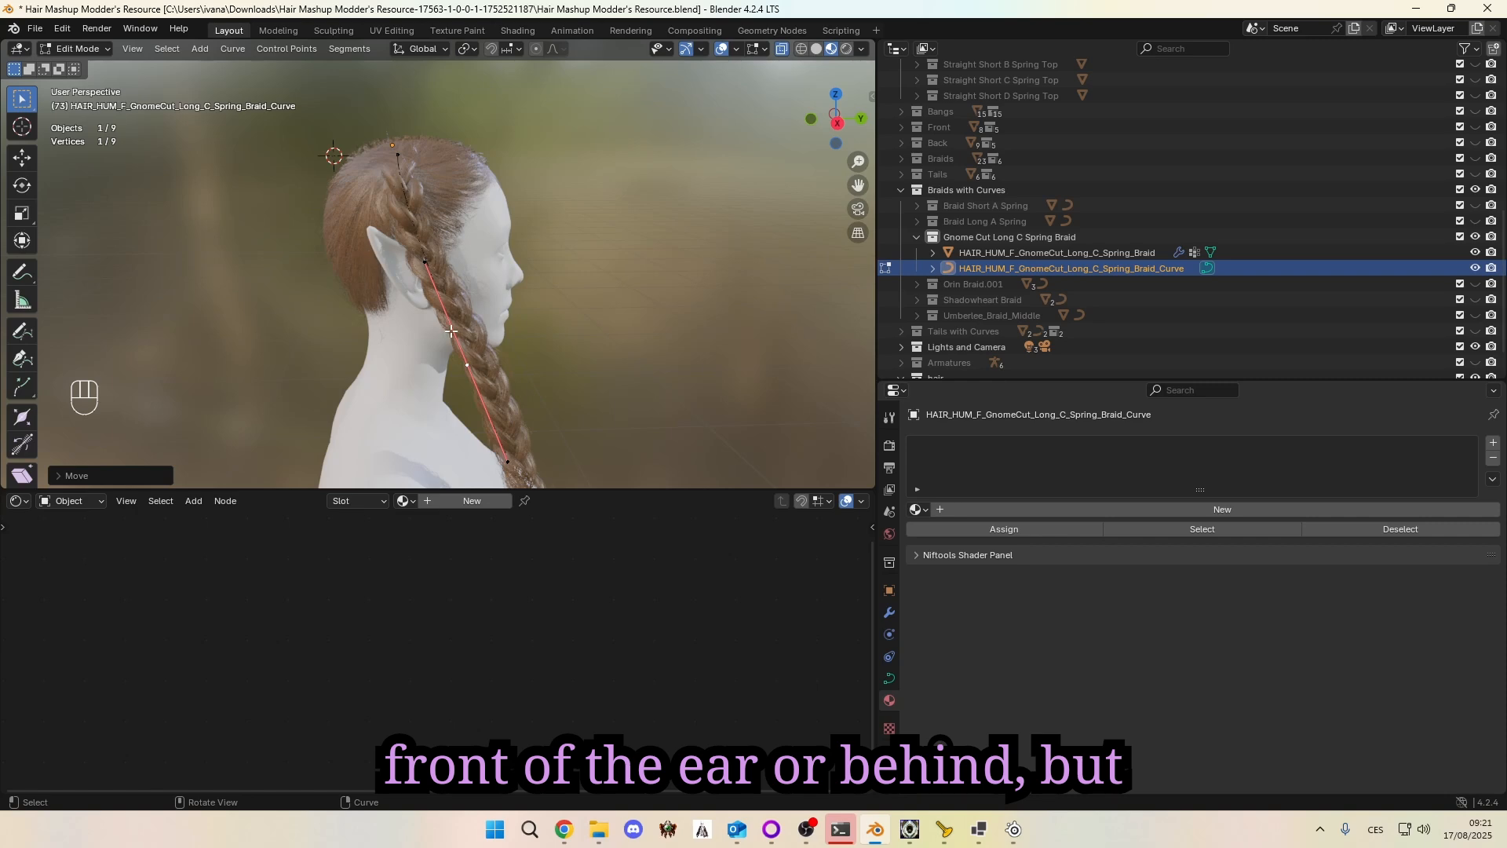
key("g")
key("y")
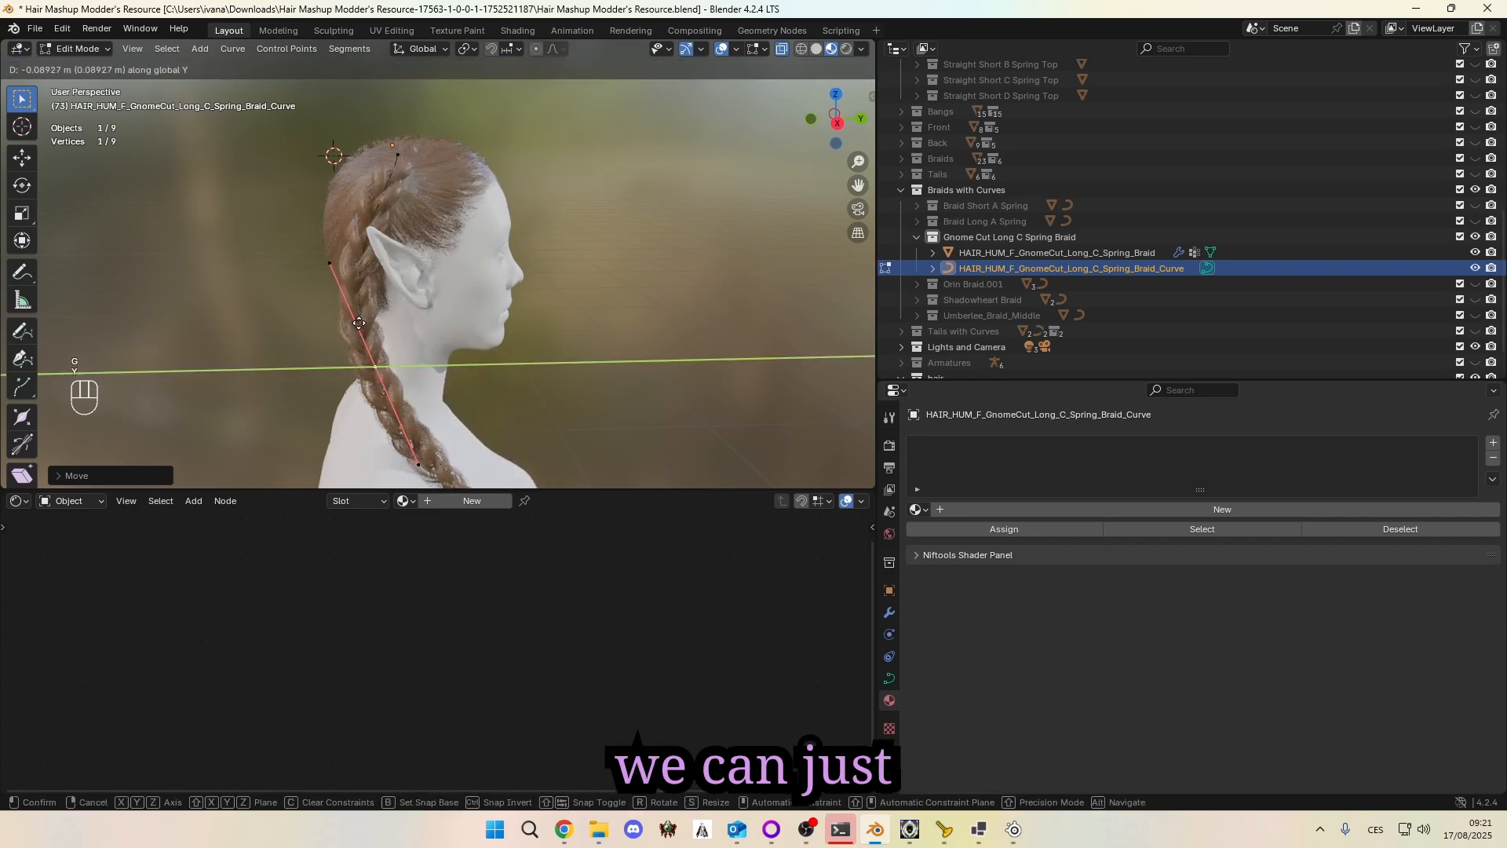
left_click(358, 323)
Step: Move the middle control point forward along the Y axis to bring the braid in front of the ear, and rotate the point
middle_click_drag(359, 323, 117, 314)
key("g")
key("y")
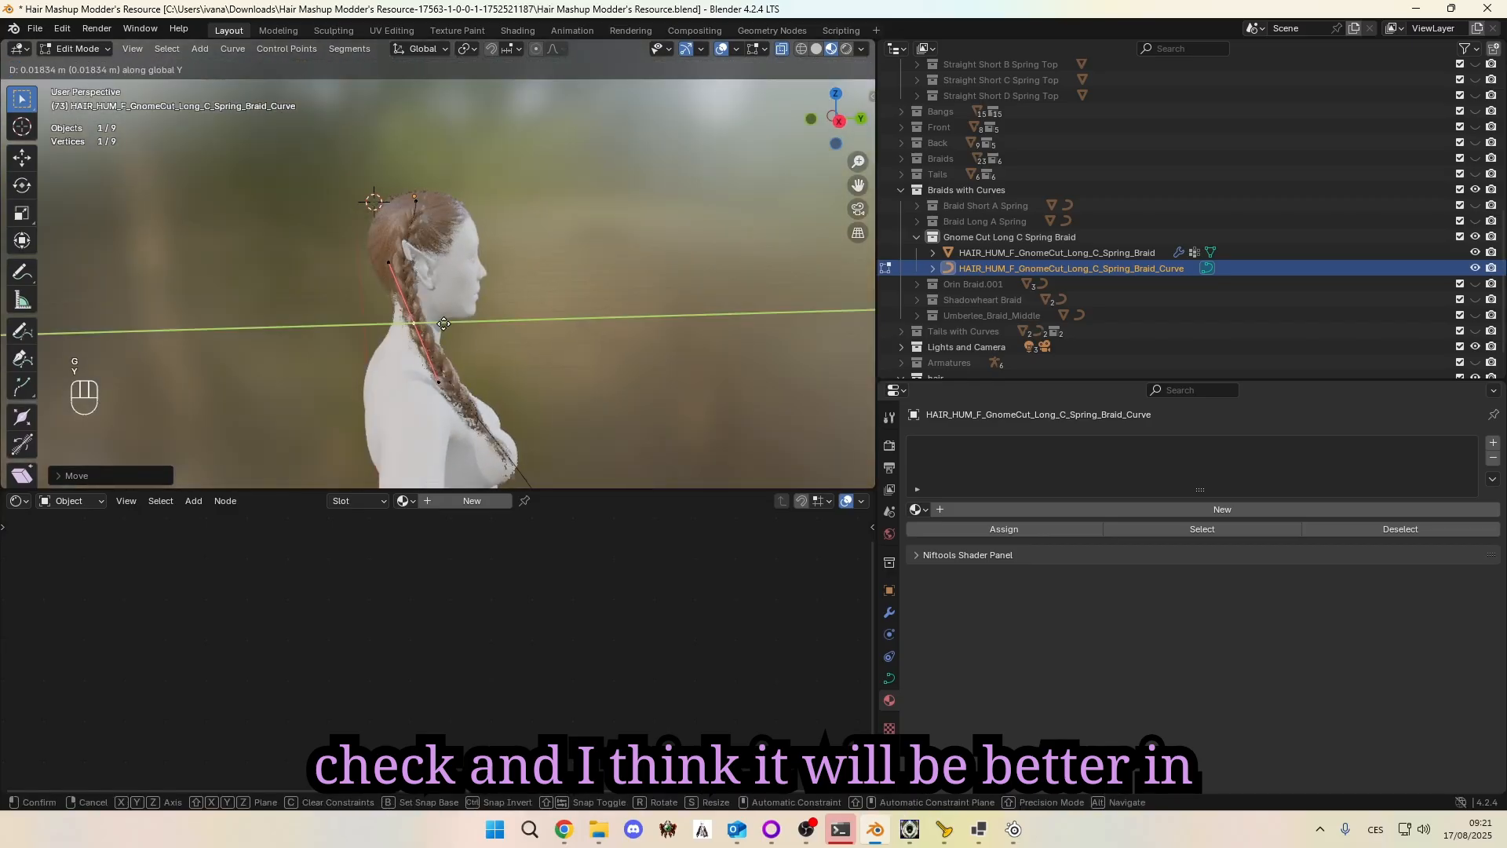
left_click(471, 319)
middle_click_drag(471, 319, 387, 355)
key("r")
left_click(540, 328)
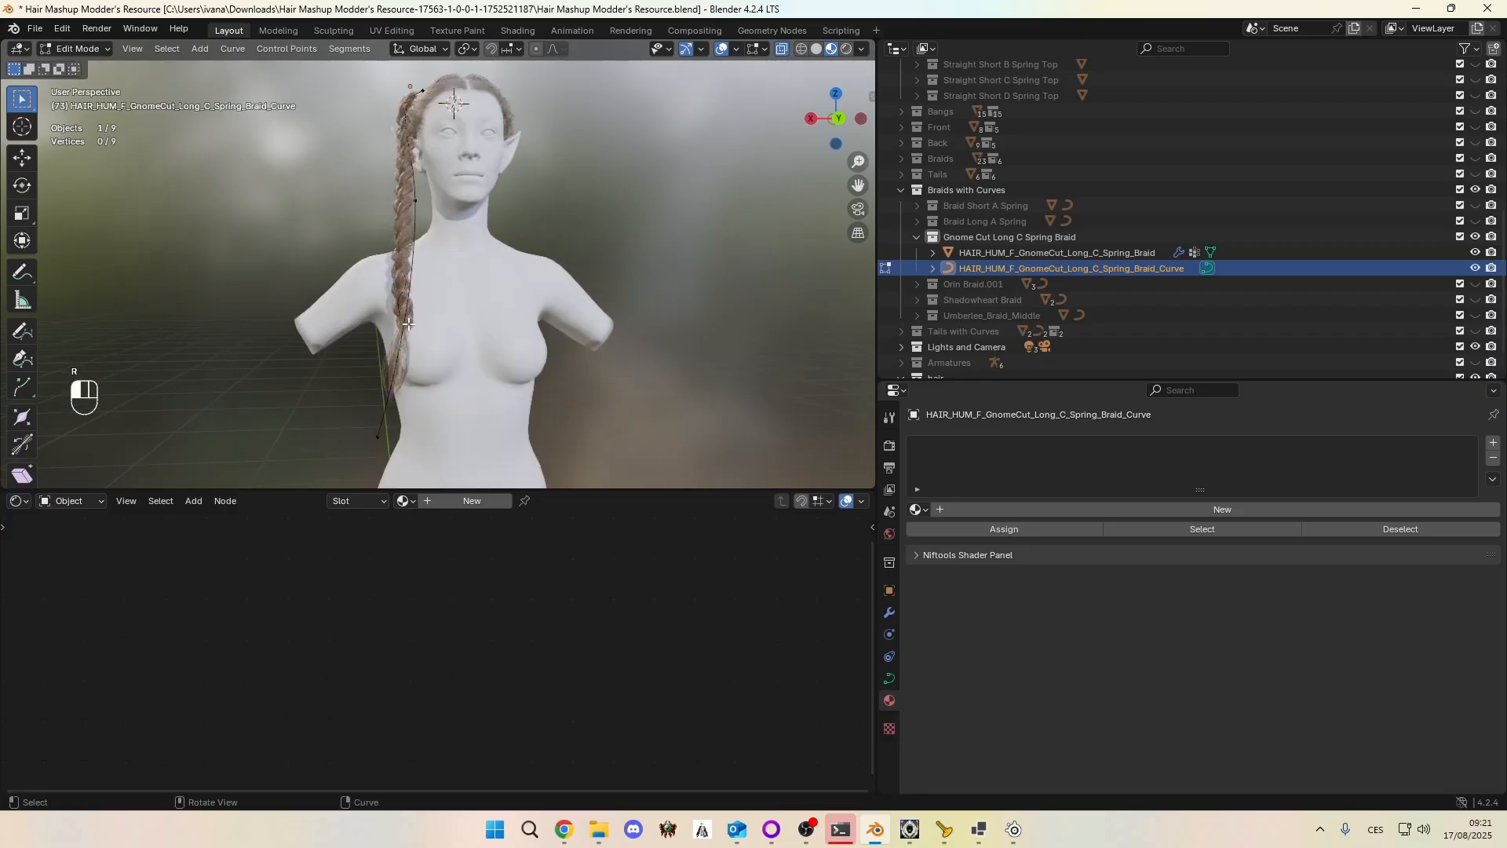
Step: Rotate the braid curve's lower end point around the Z axis and move it along the X axis
left_click(378, 438)
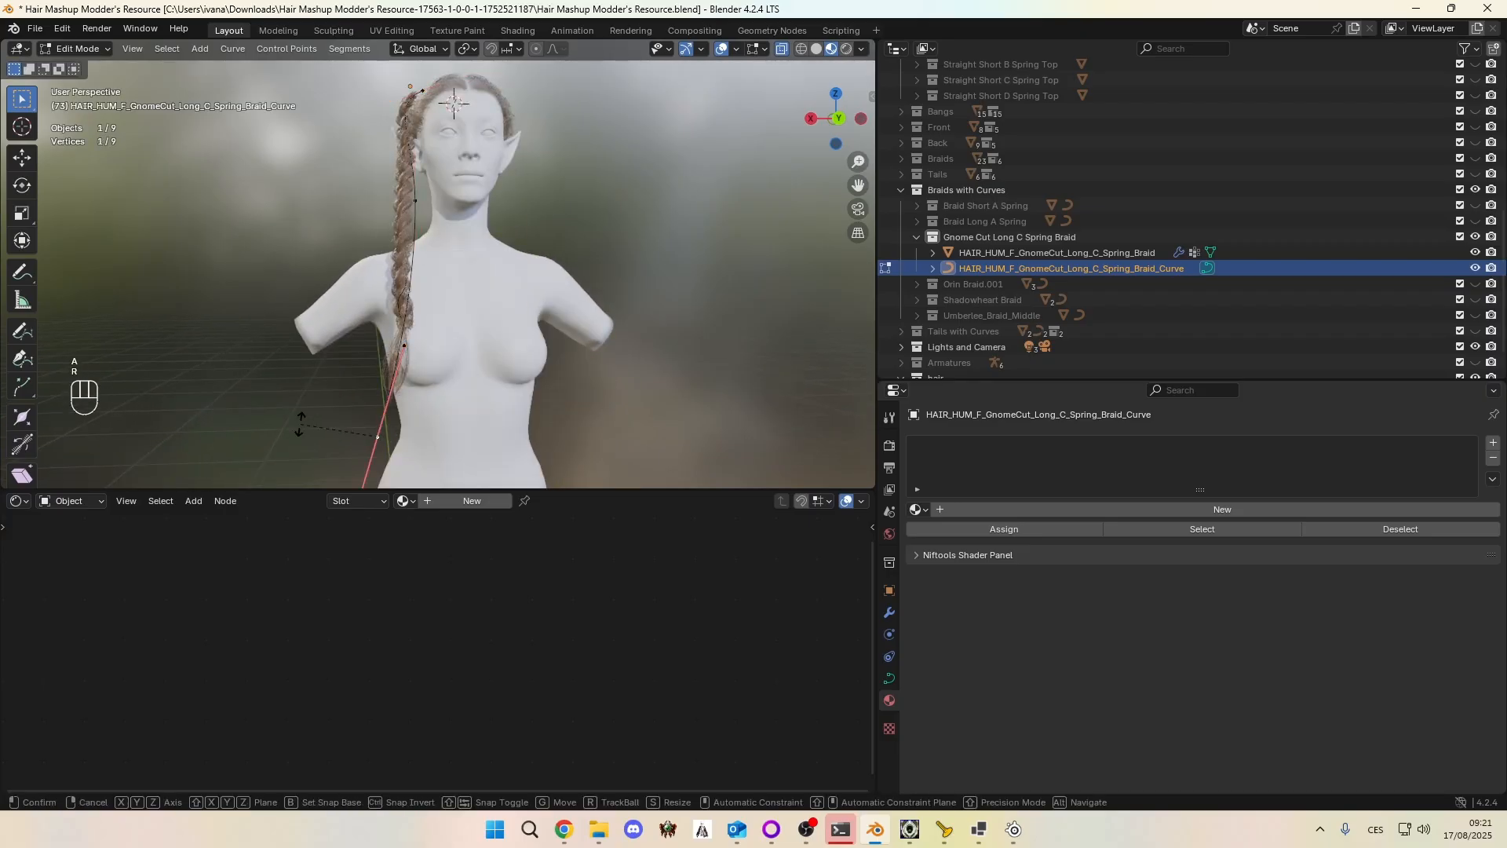
key("r")
key("z")
left_click(317, 463)
key("g")
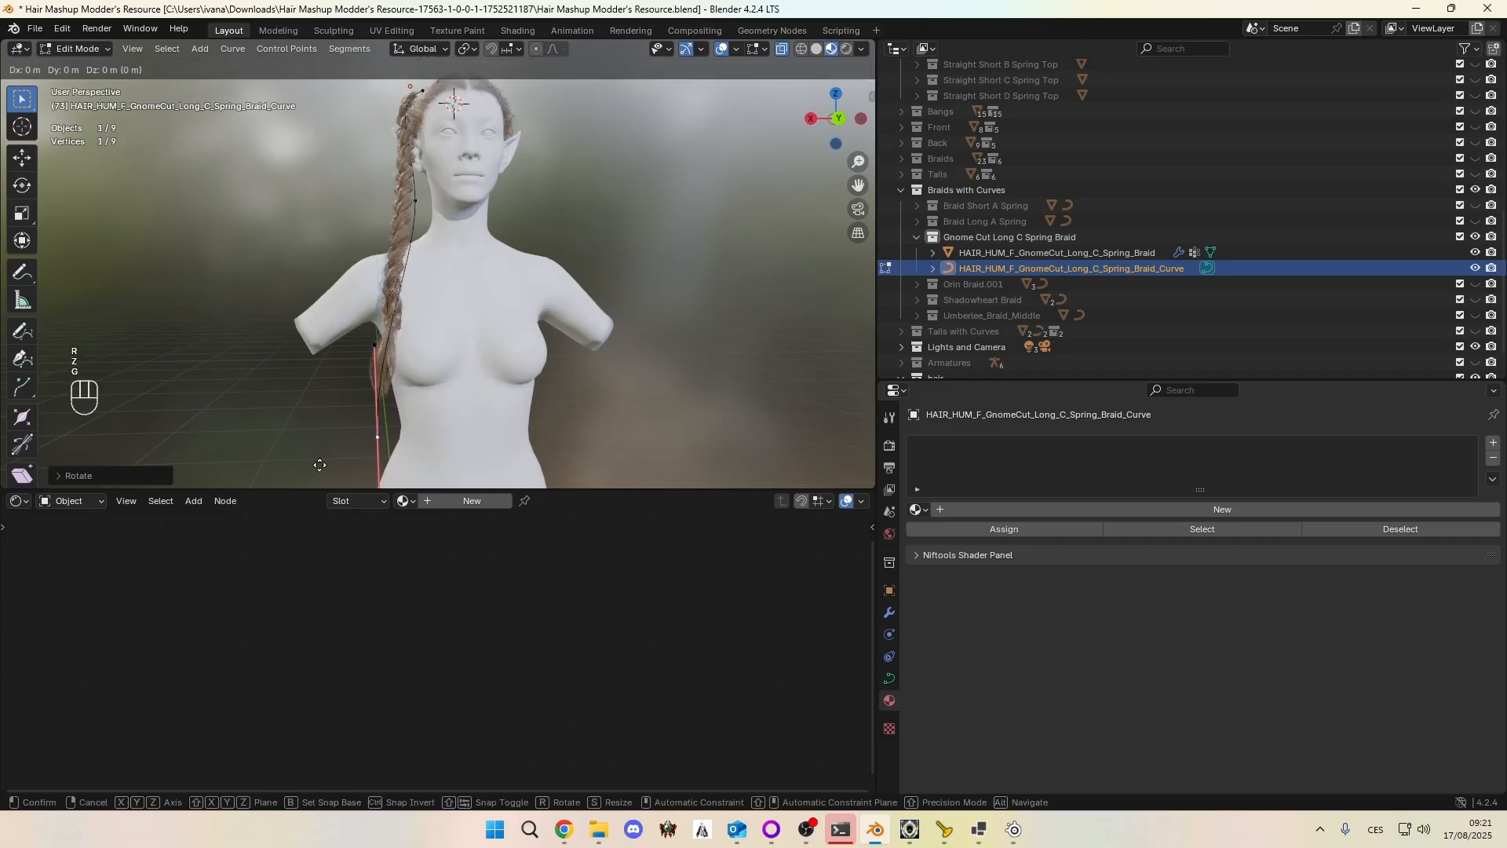
key("x")
left_click(353, 417)
Step: Move the lower end point along the Y axis in two passes so the braid hangs in front of the chest
middle_click_drag(352, 418, 400, 388)
key("g")
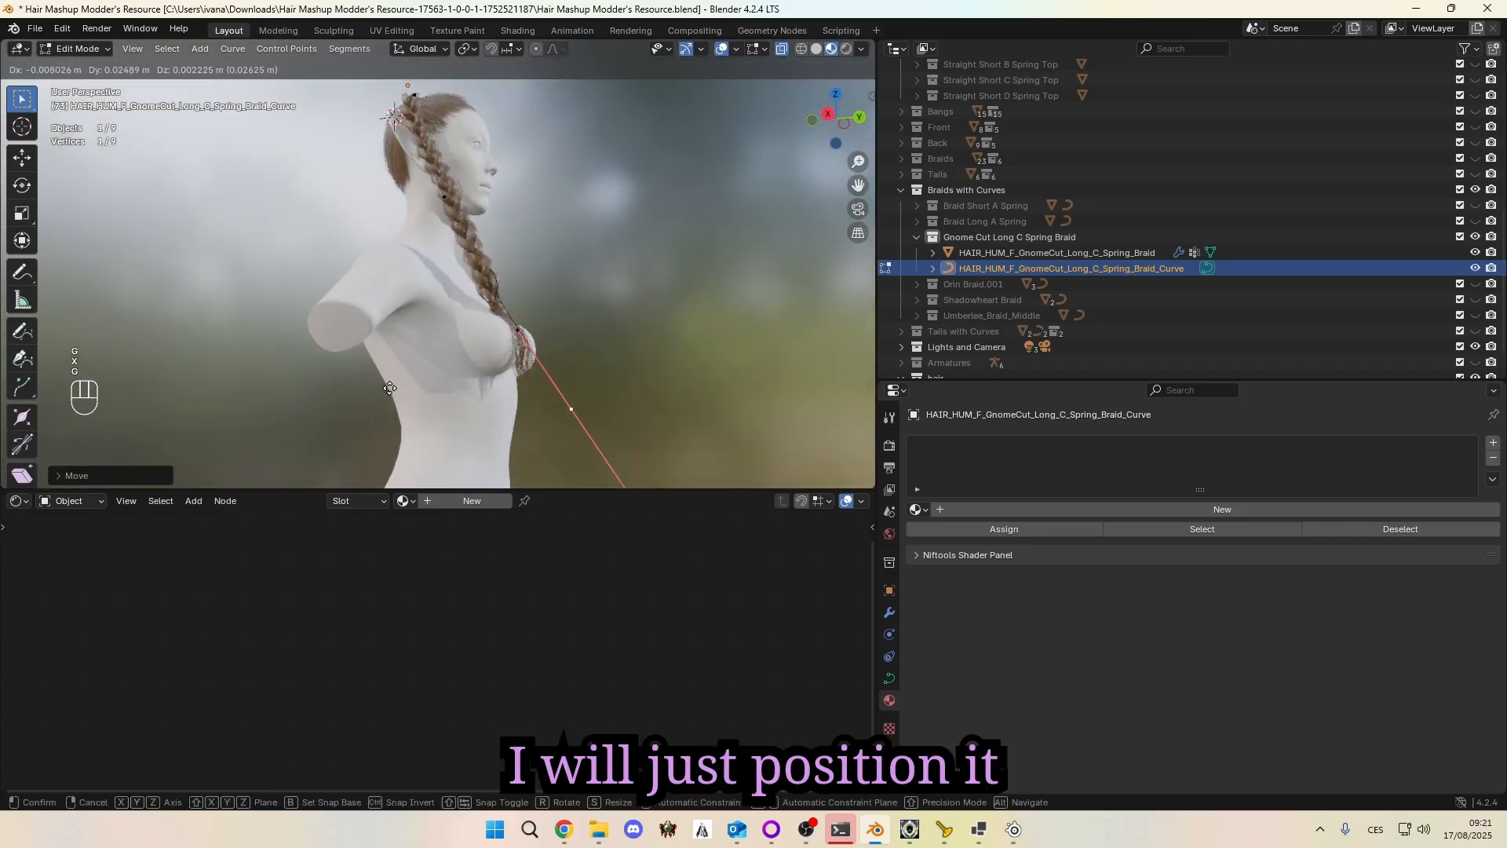
key("y")
left_click(415, 386)
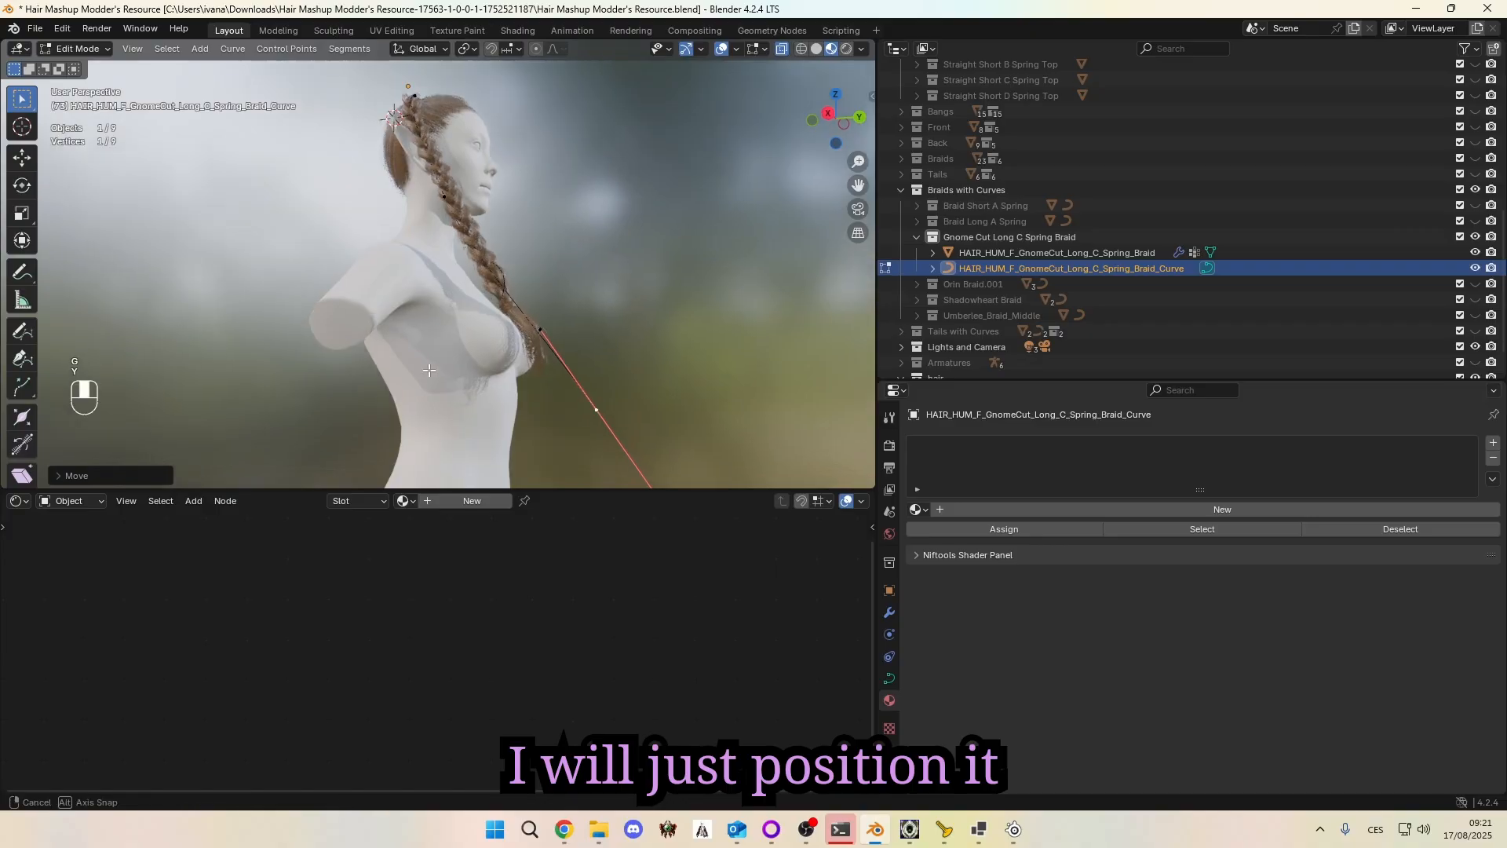
middle_click_drag(415, 386, 336, 222)
key("g")
key("y")
left_click(480, 358)
Step: Rotate the braid curve's middle control point by about -3.7°
left_click(422, 257)
key("r")
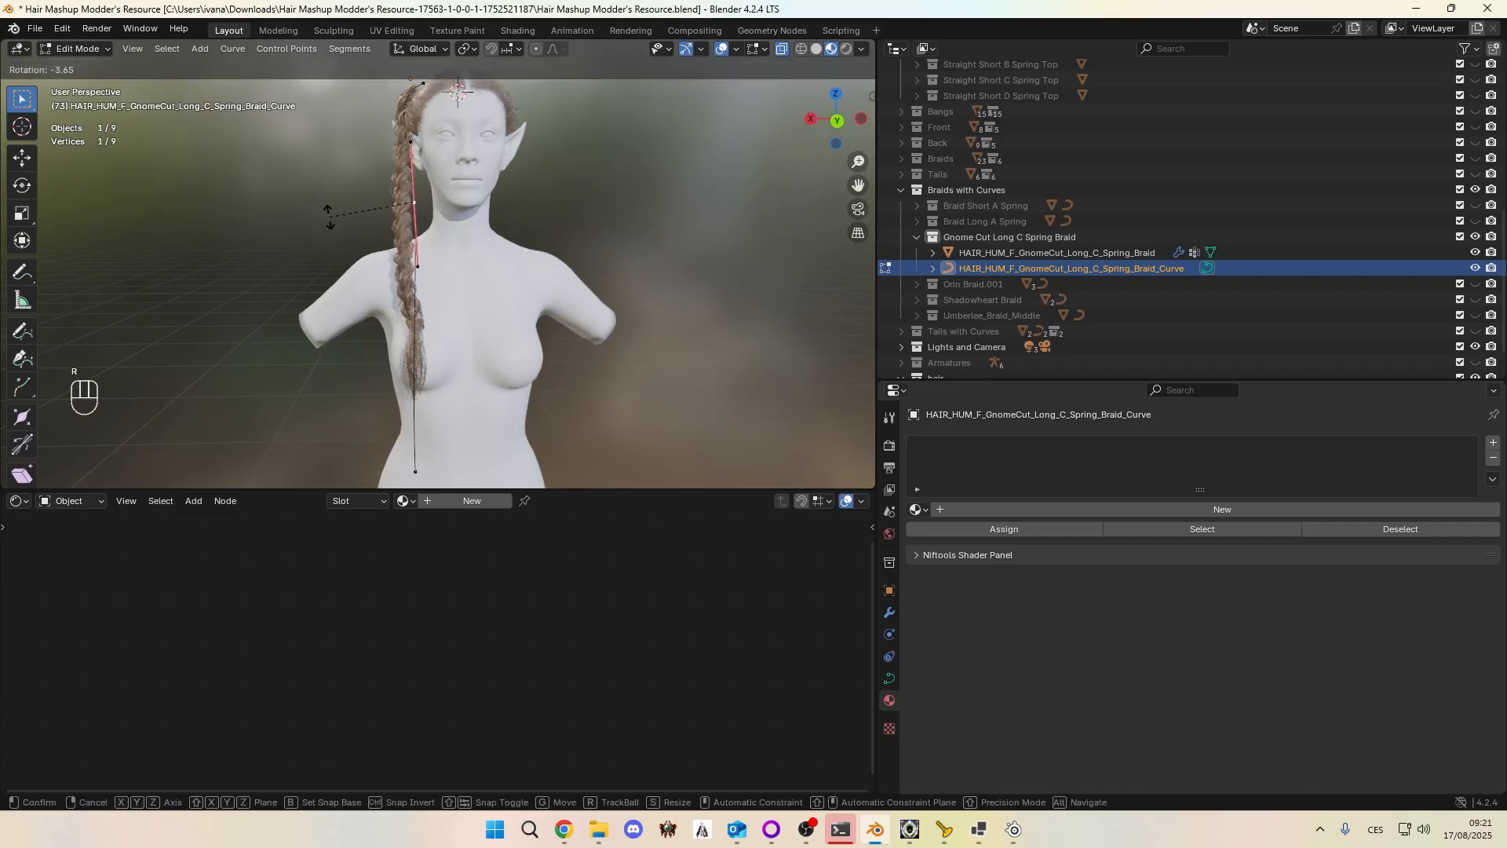
left_click(328, 218)
Step: Pull the top control point's outer handle outward along X, and move it about 0.047 m down so the braid starts further from the hair
scroll(369, 235, "up", 3)
middle_click_drag(369, 235, 388, 272)
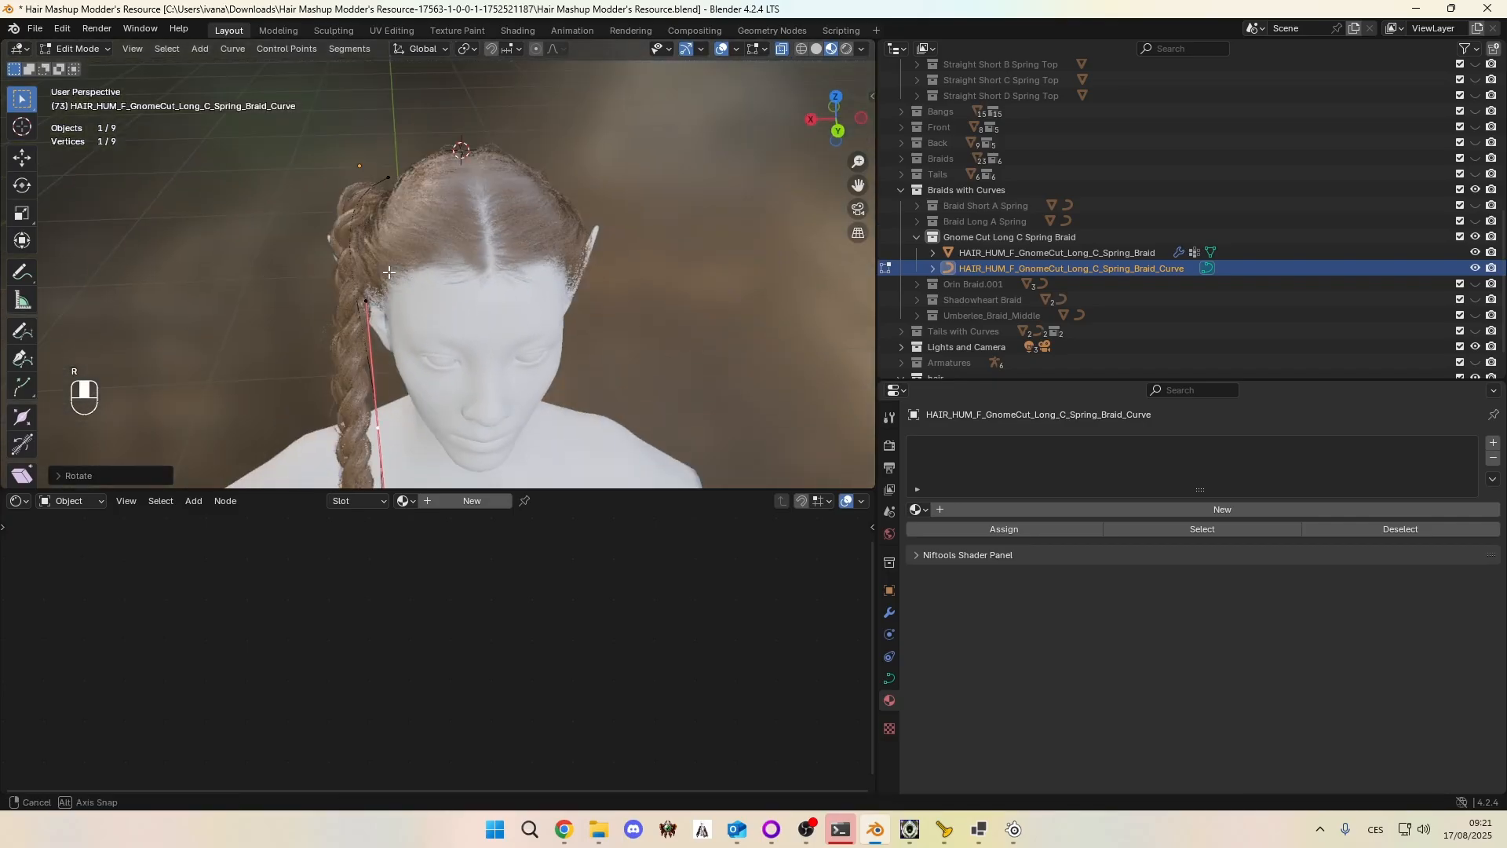
left_click(354, 215)
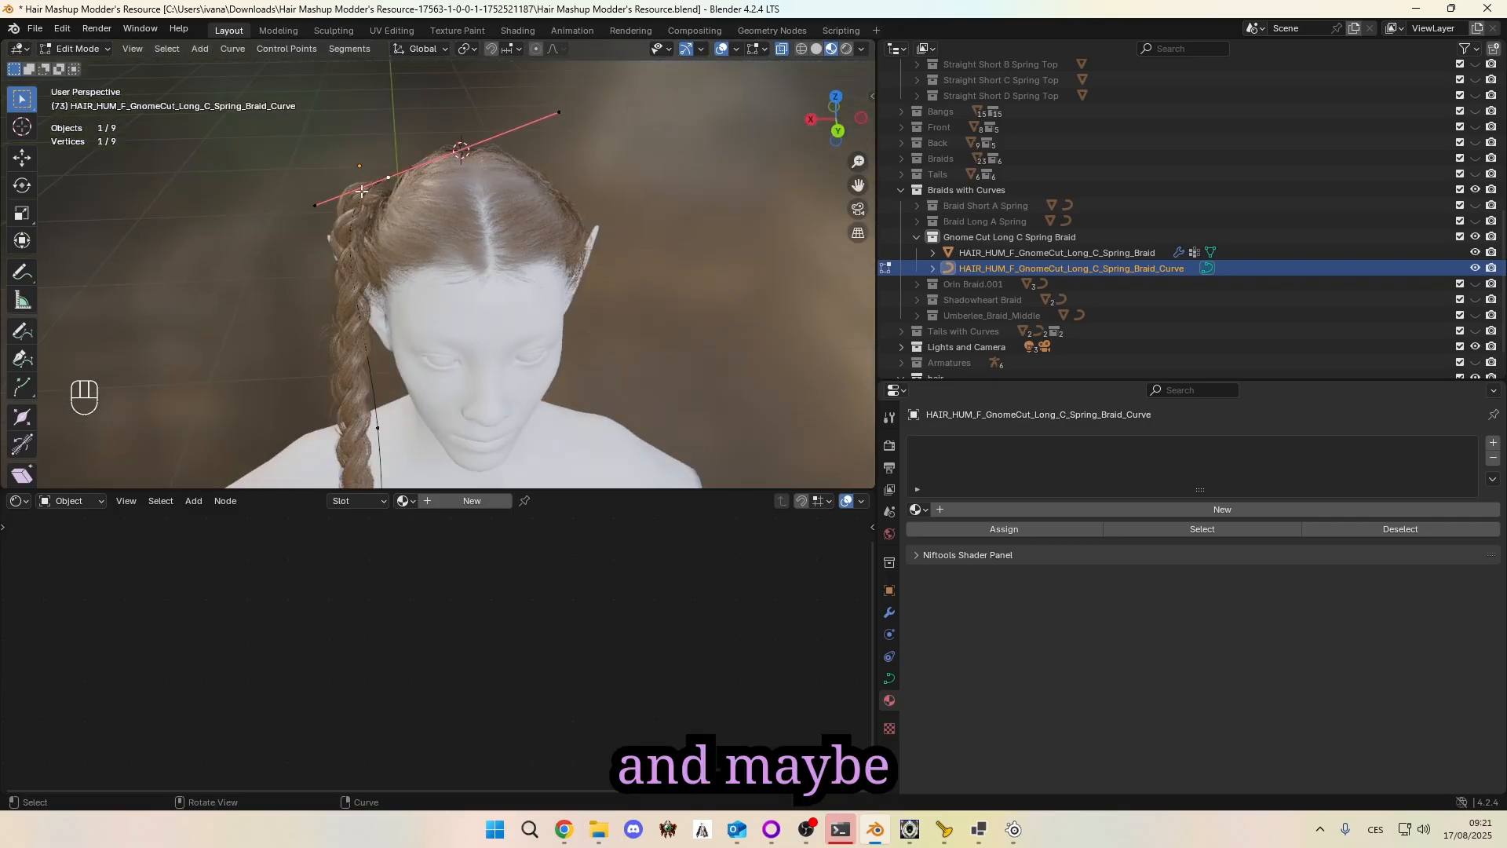
key("g")
key("x")
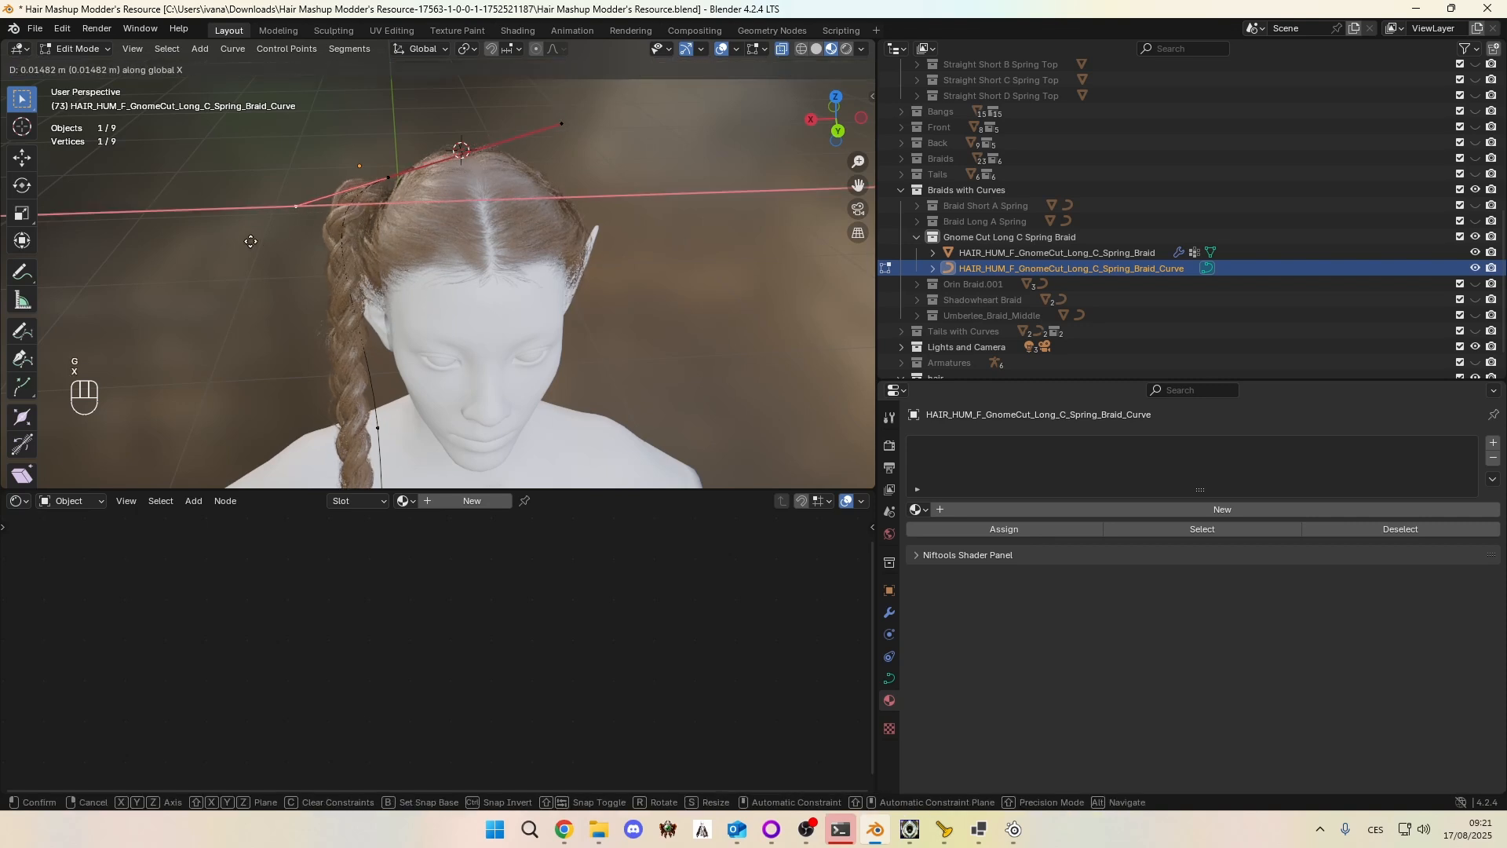
left_click(226, 237)
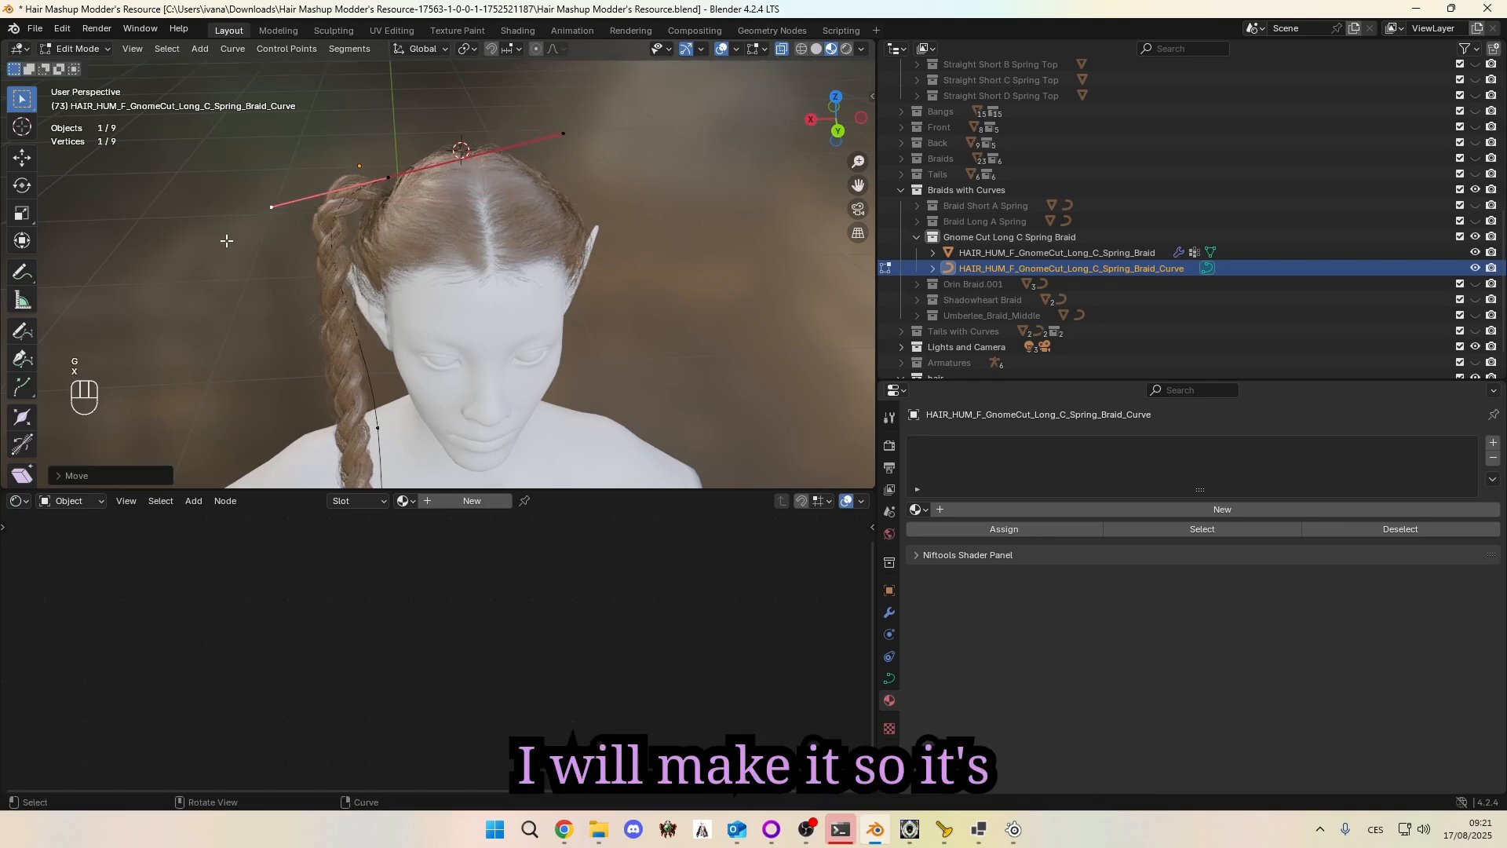
key("g")
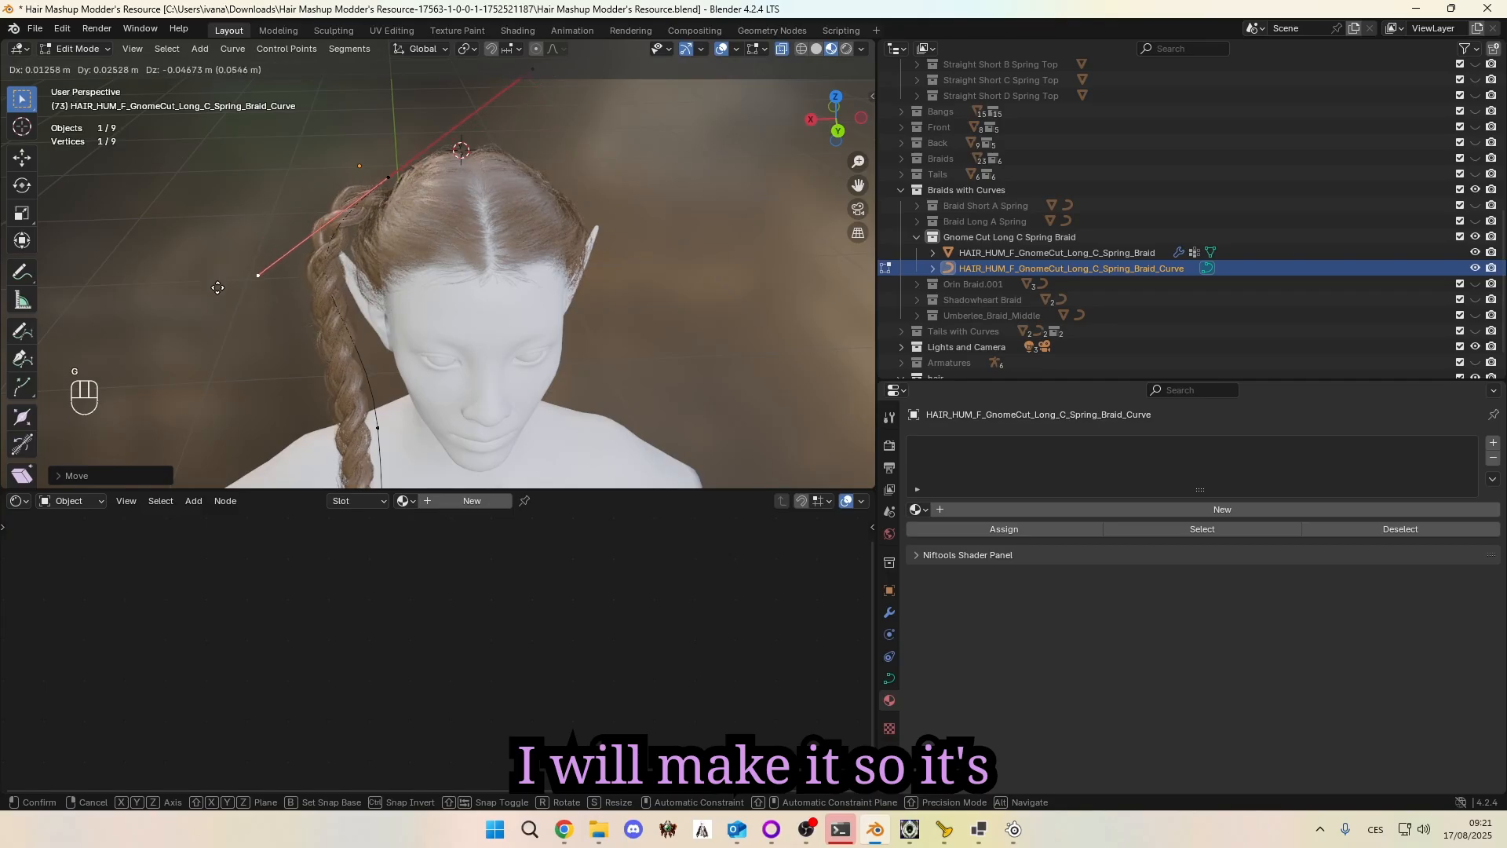
left_click(218, 287)
Step: Examine the braid's start at the back of the head and its fall over the shoulder from several angles
middle_click_drag(376, 248, 367, 268)
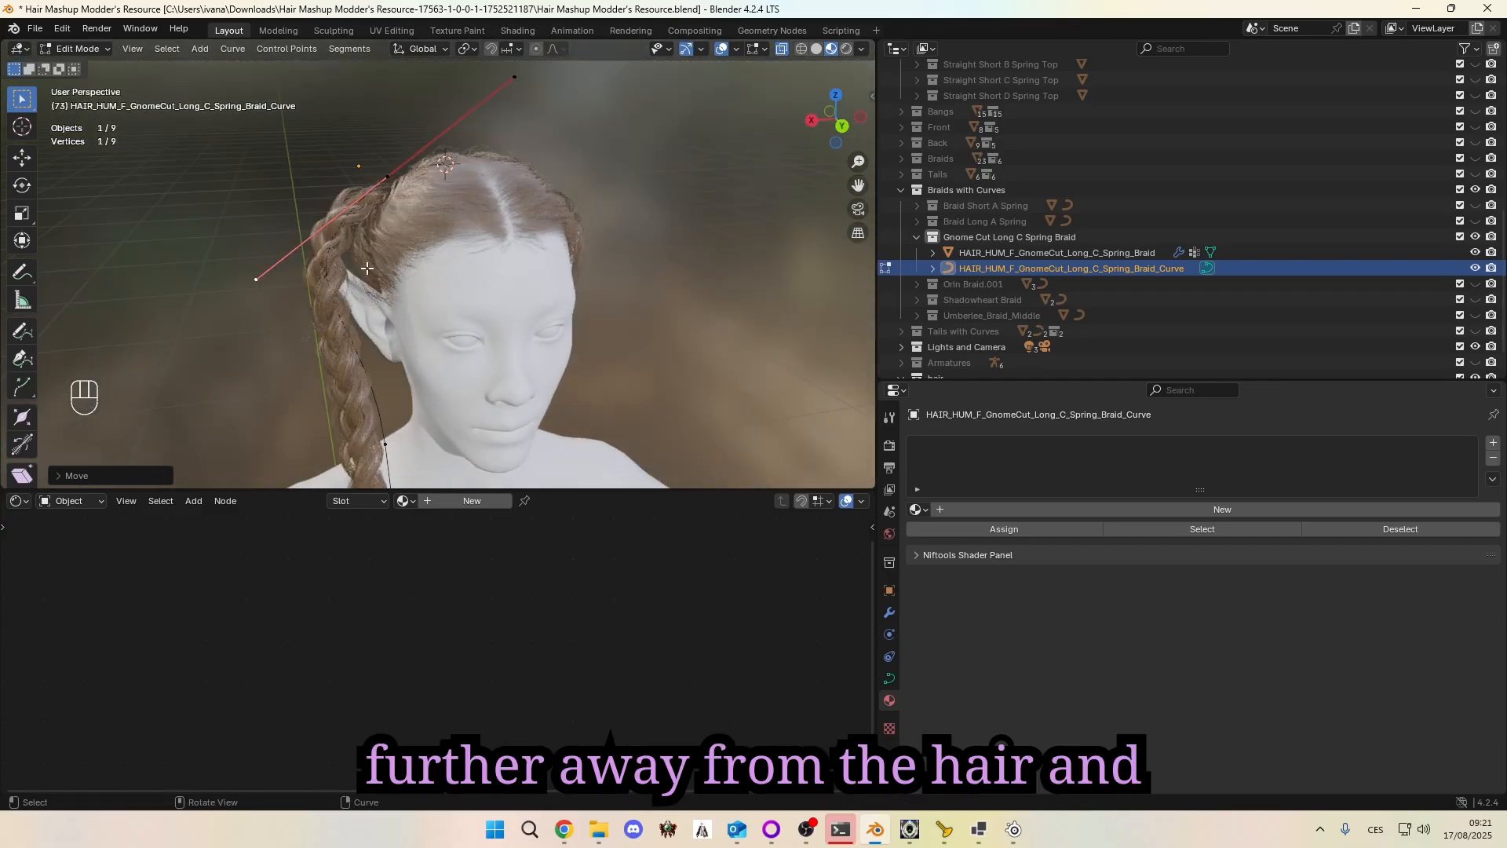
middle_click_drag(369, 200, 483, 179)
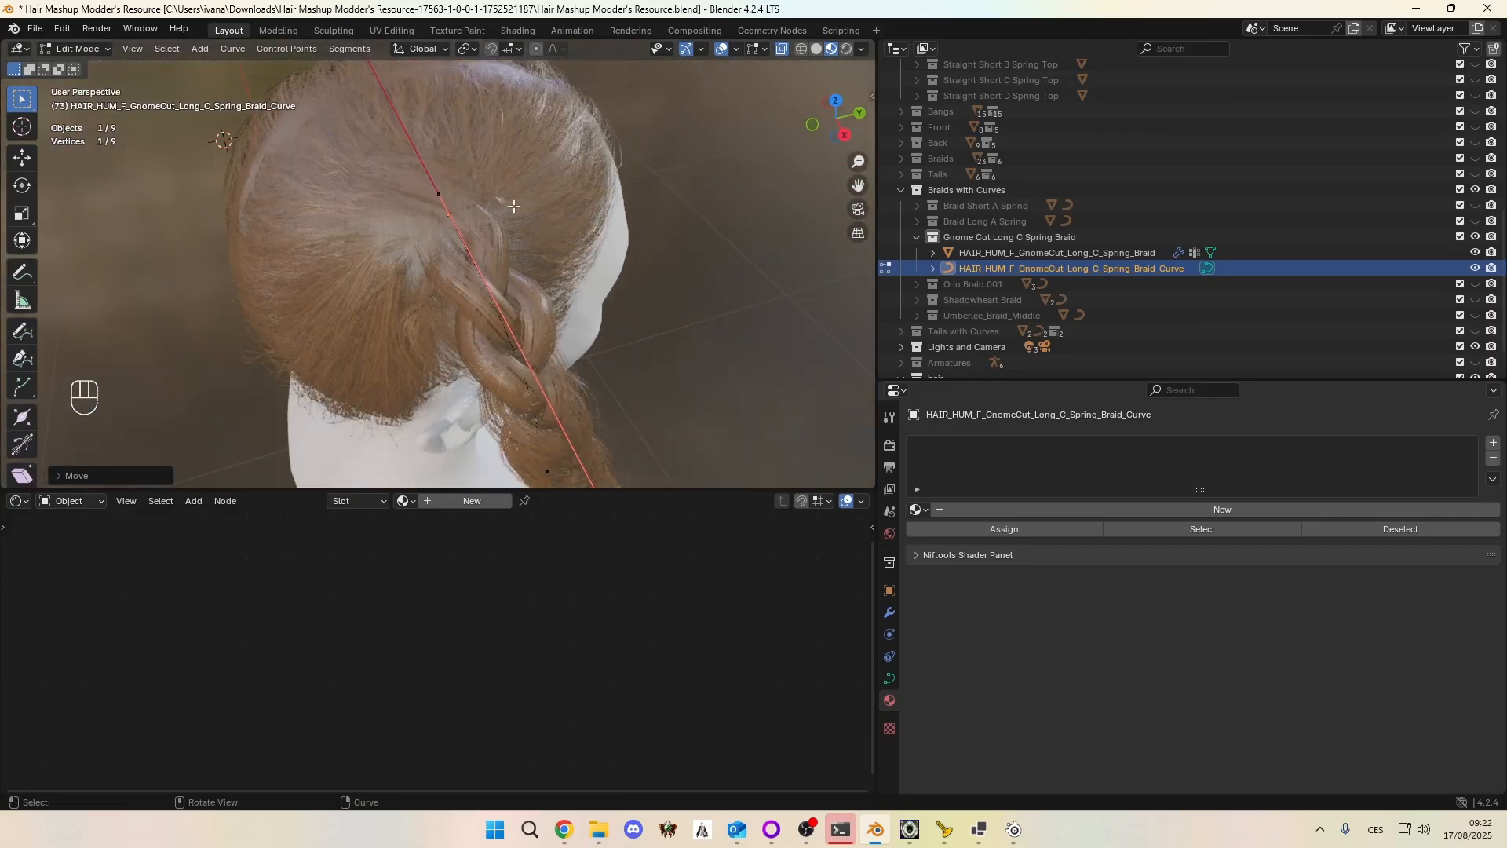
middle_click_drag(370, 240, 409, 235)
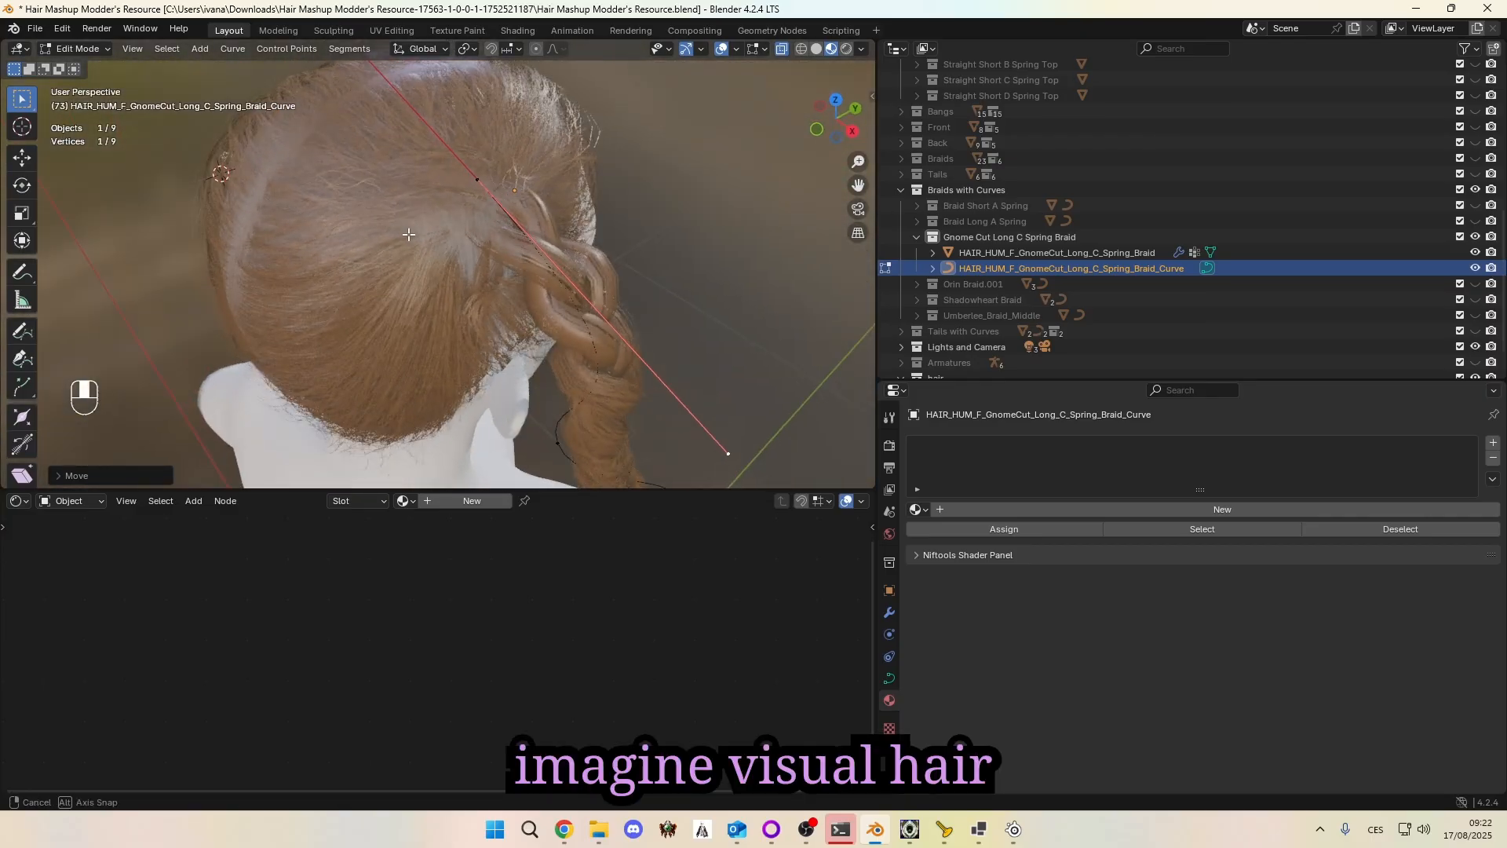
middle_click_drag(615, 261, 462, 155)
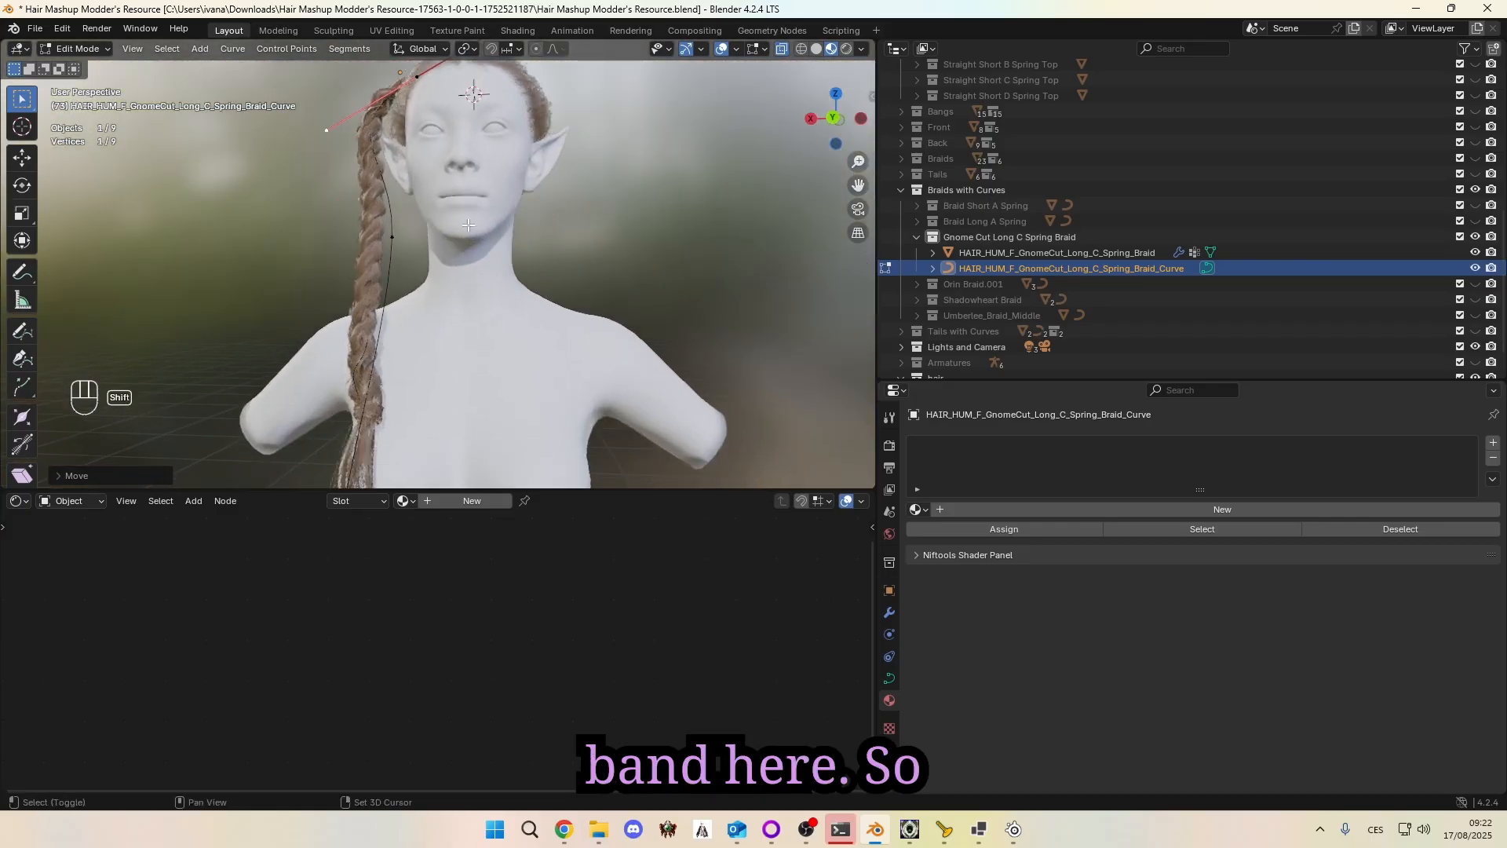
scroll(462, 157, "down", 4)
middle_click_drag(396, 271, 452, 275)
middle_click_drag(361, 302, 548, 351)
Step: Move the curve's lower end point about -0.086 m on Y and 0.11 m on Z, and rotate it to follow the chest
left_click(548, 352)
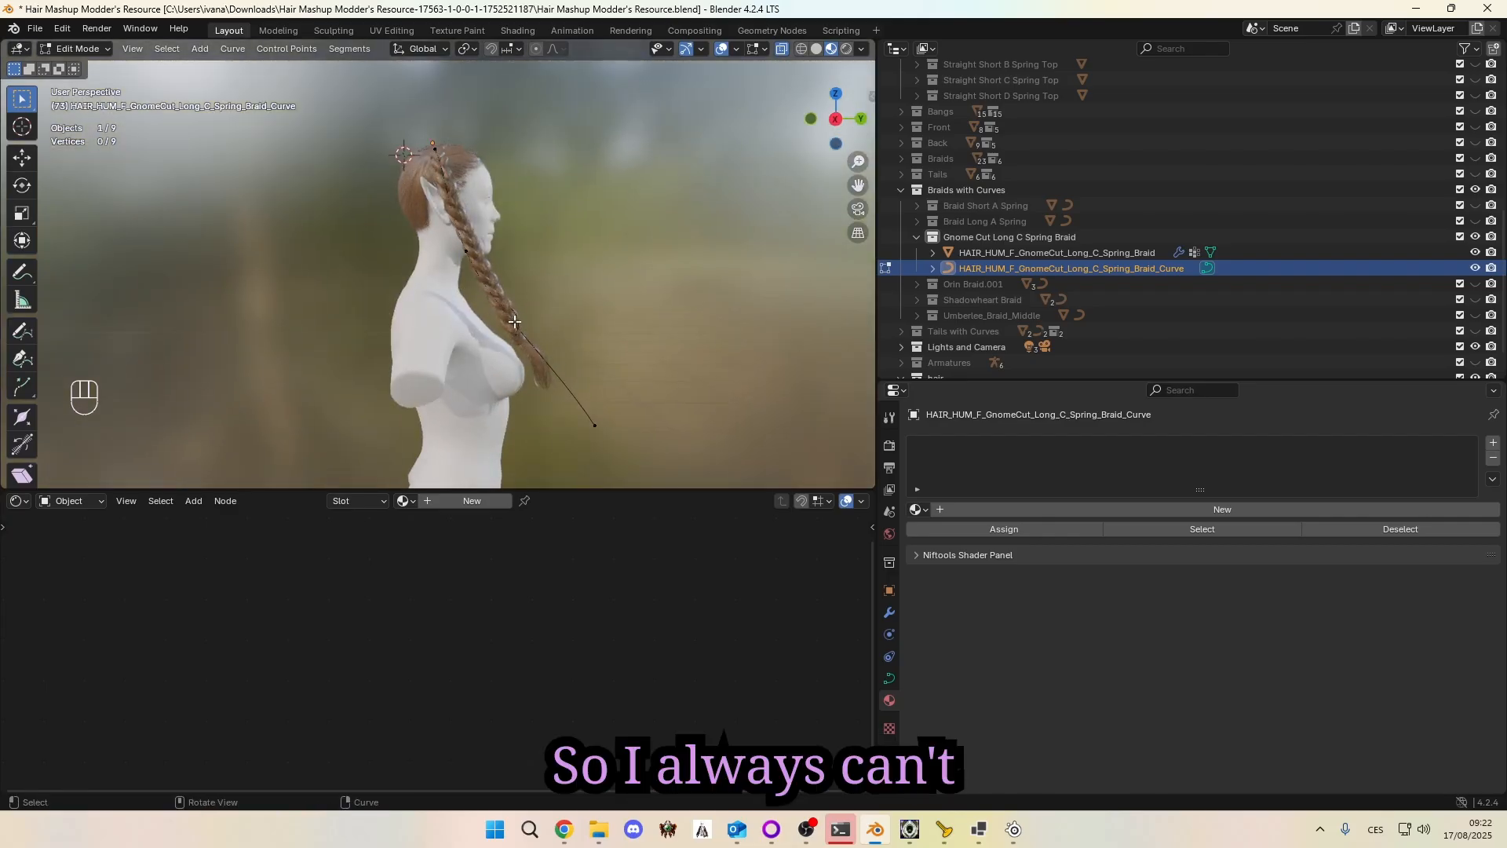
left_click(598, 424)
key("g")
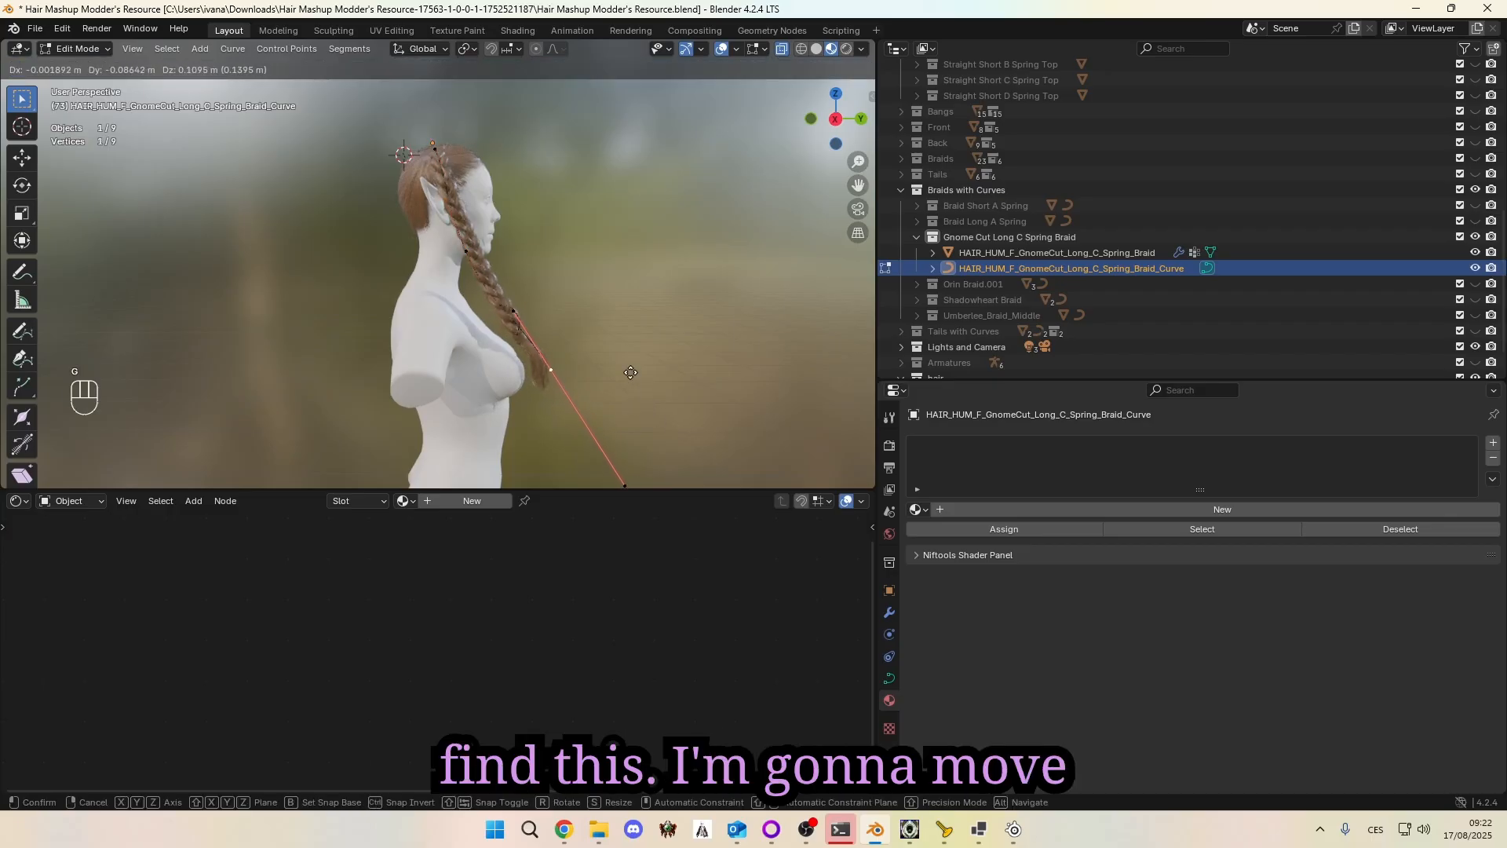
left_click(632, 372)
key("r")
left_click(663, 338)
key("g")
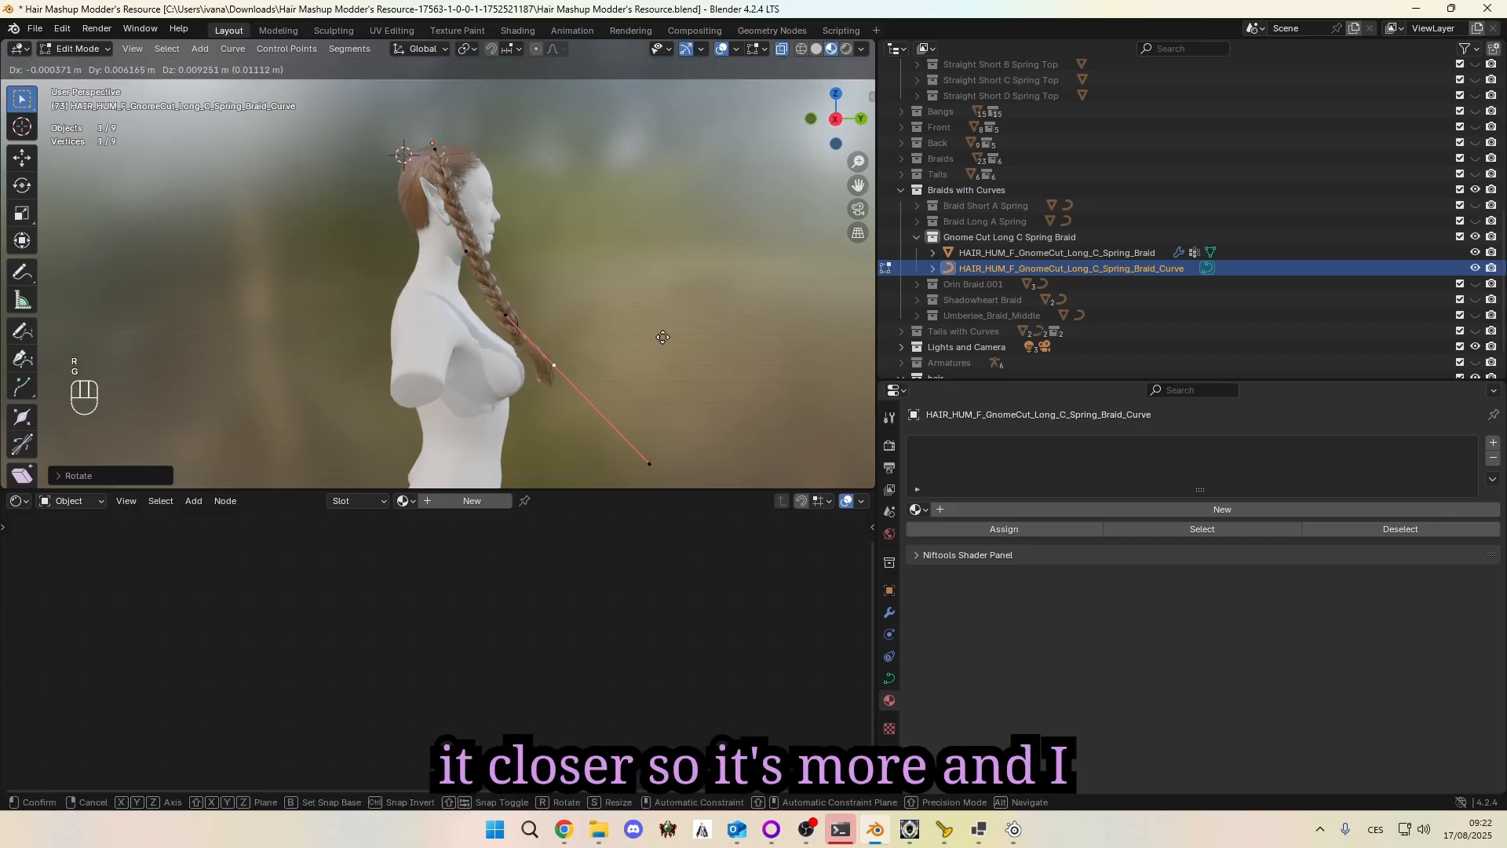
left_click(664, 337)
Step: Rotate the lower end point as seen from below to turn the braid's tip
middle_click_drag(664, 338, 334, 212)
key("r")
key("z")
key("Escape")
key("r")
left_click(479, 81)
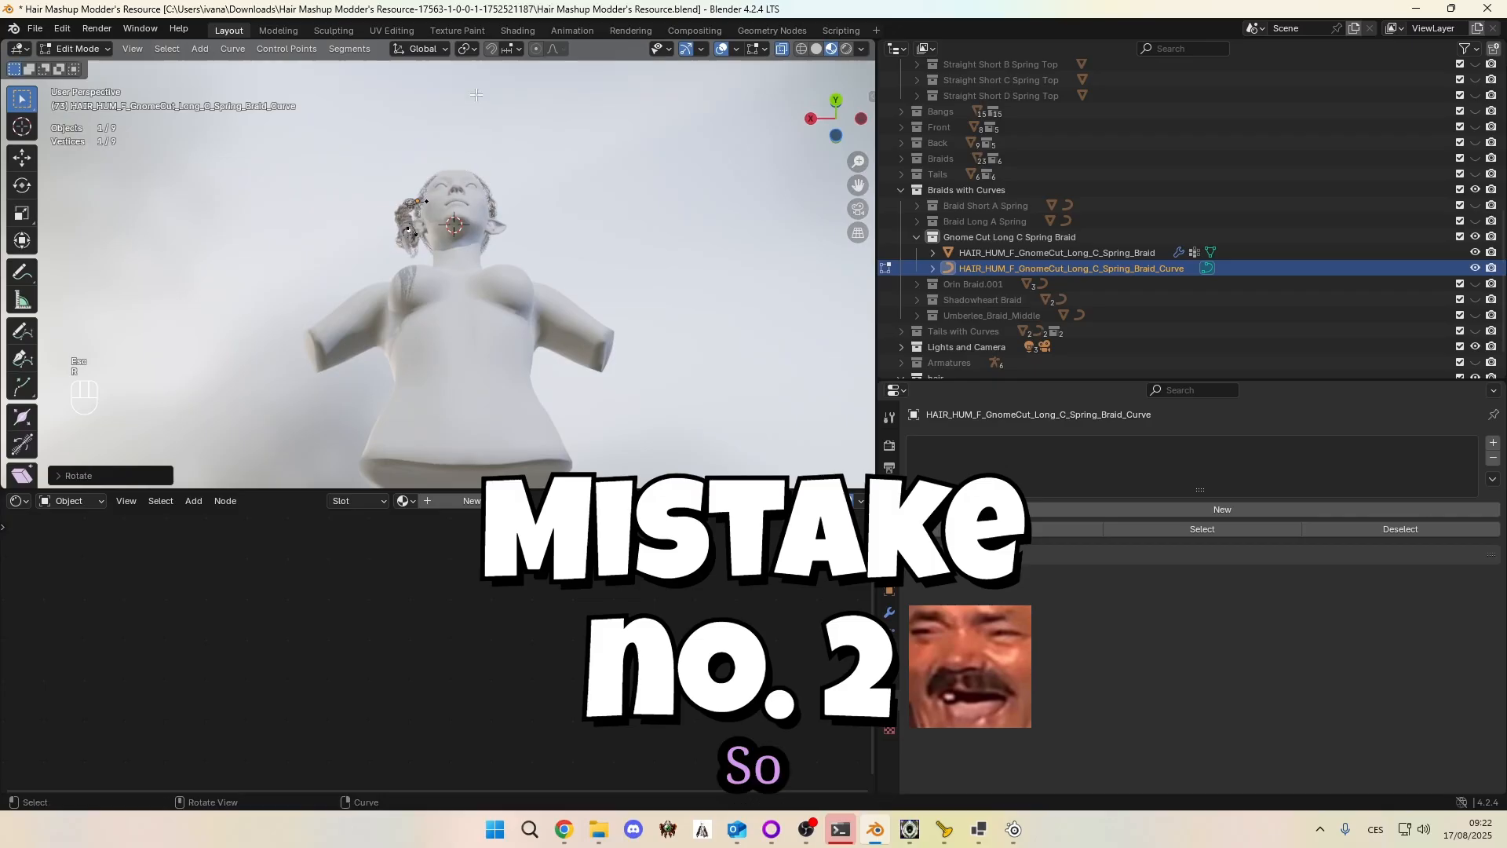
middle_click_drag(480, 81, 439, 285)
scroll(440, 285, "up", 2)
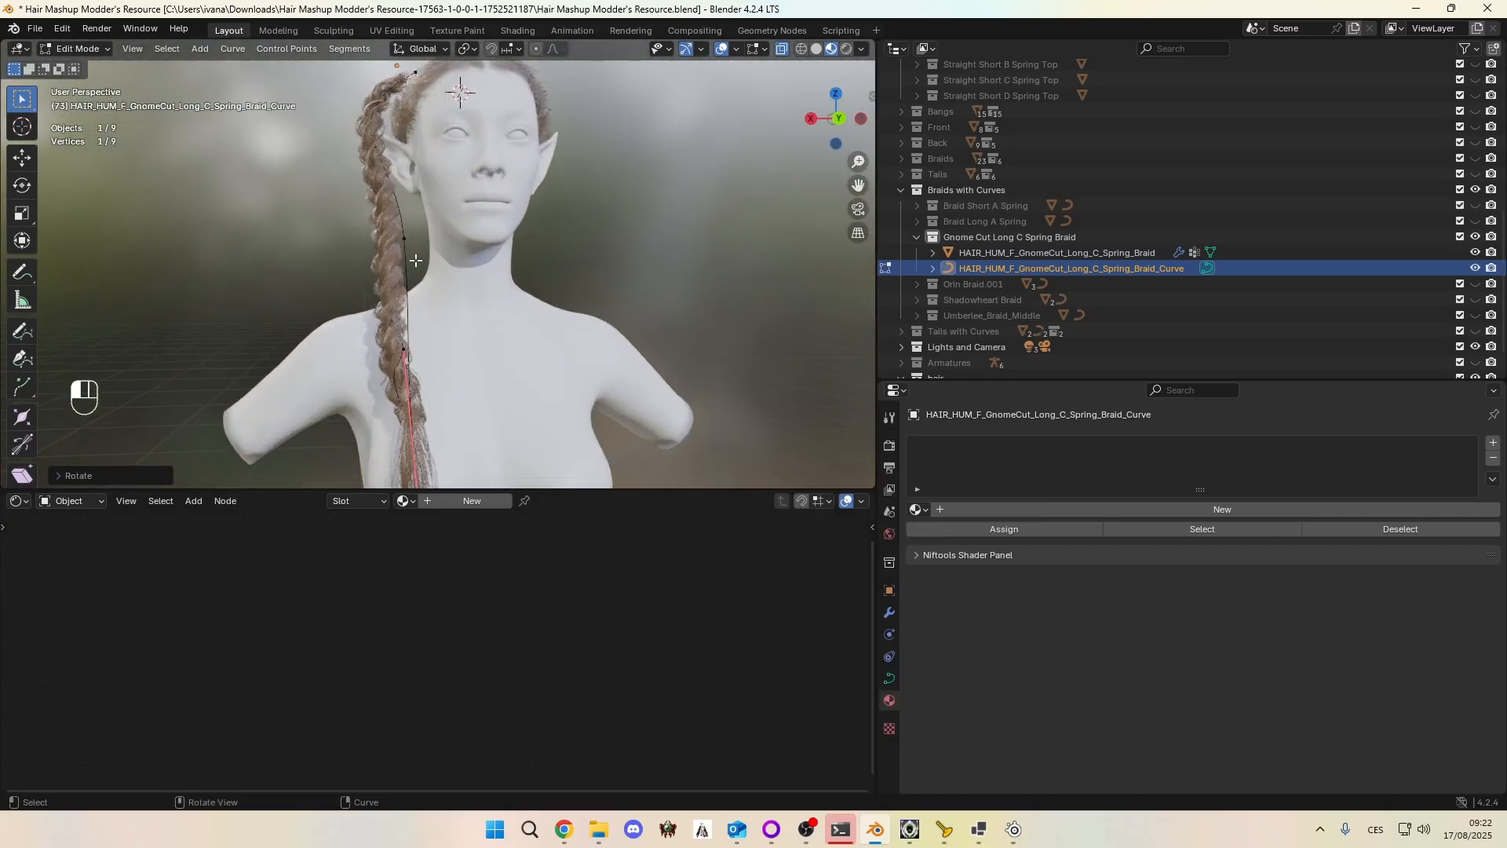
Step: Rotate the middle control point in three passes to change the braid's facing, finishing with a turn of about -91°
middle_click_drag(310, 239, 281, 146)
key("r")
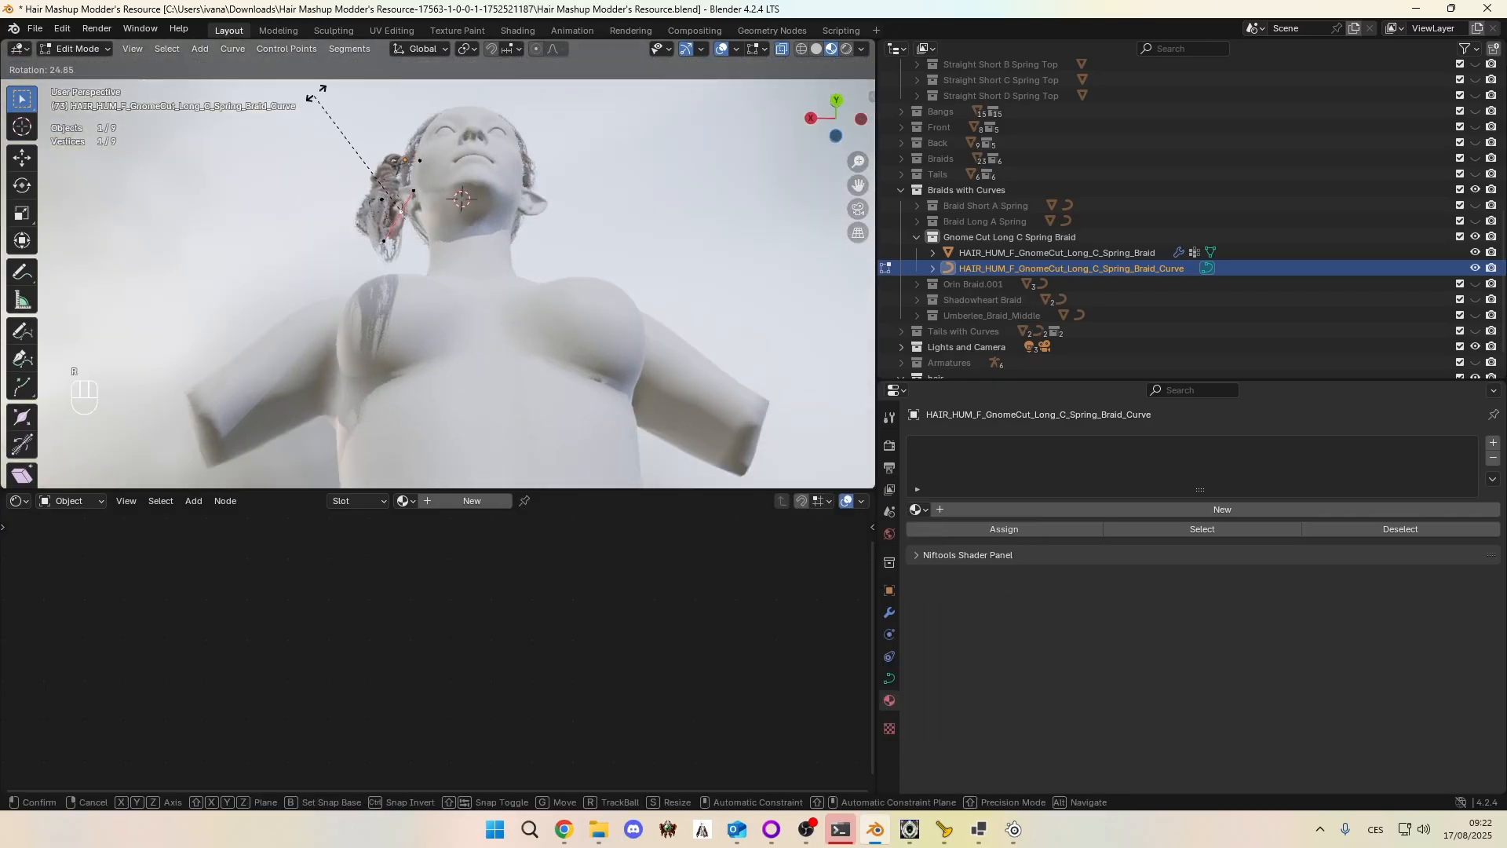
left_click(537, 69)
middle_click_drag(542, 67, 626, 360)
key("r")
left_click(488, 127)
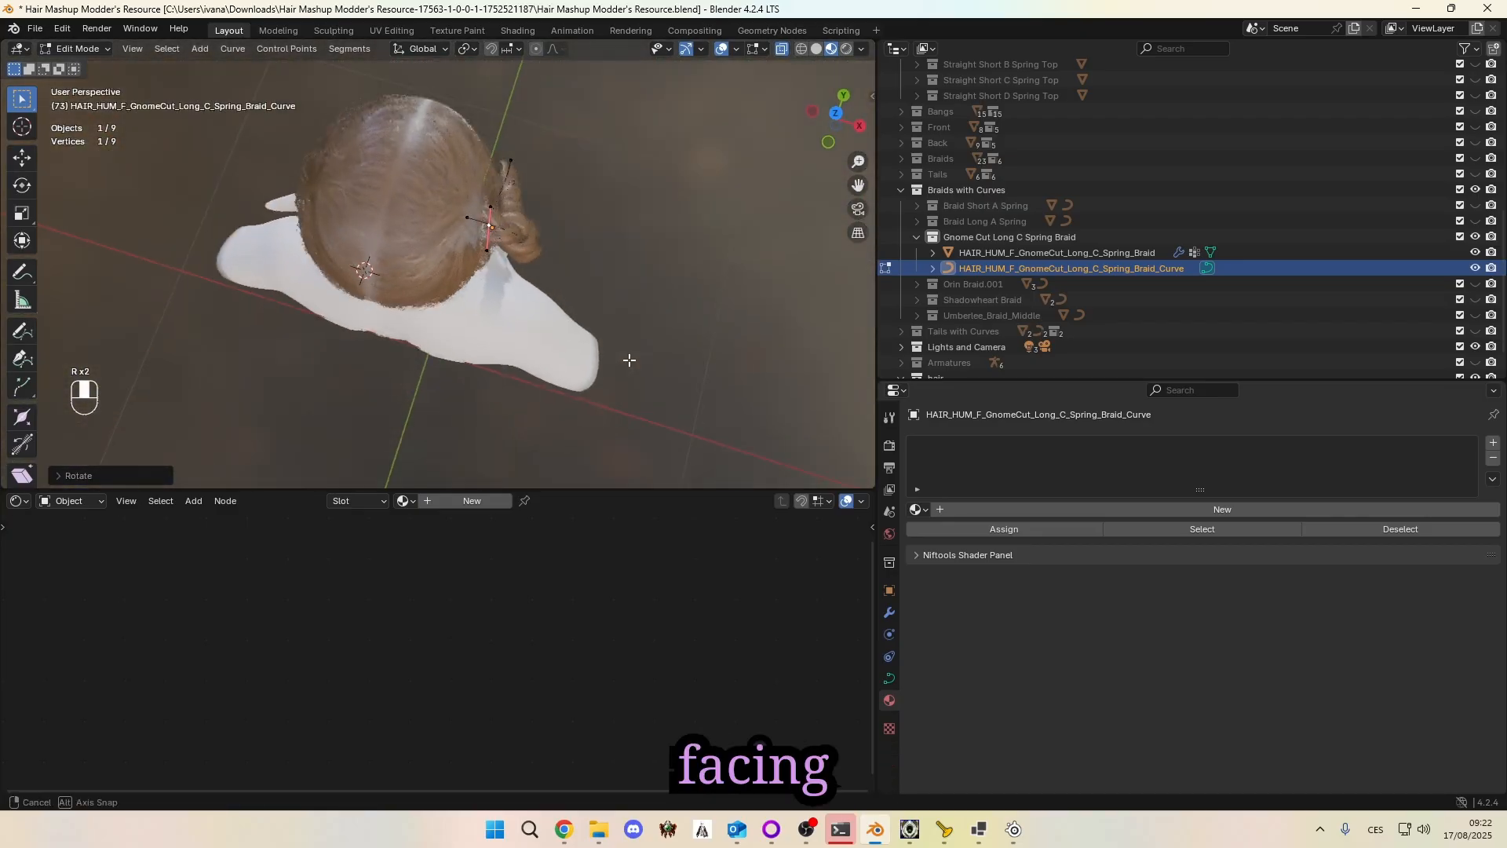
key("r")
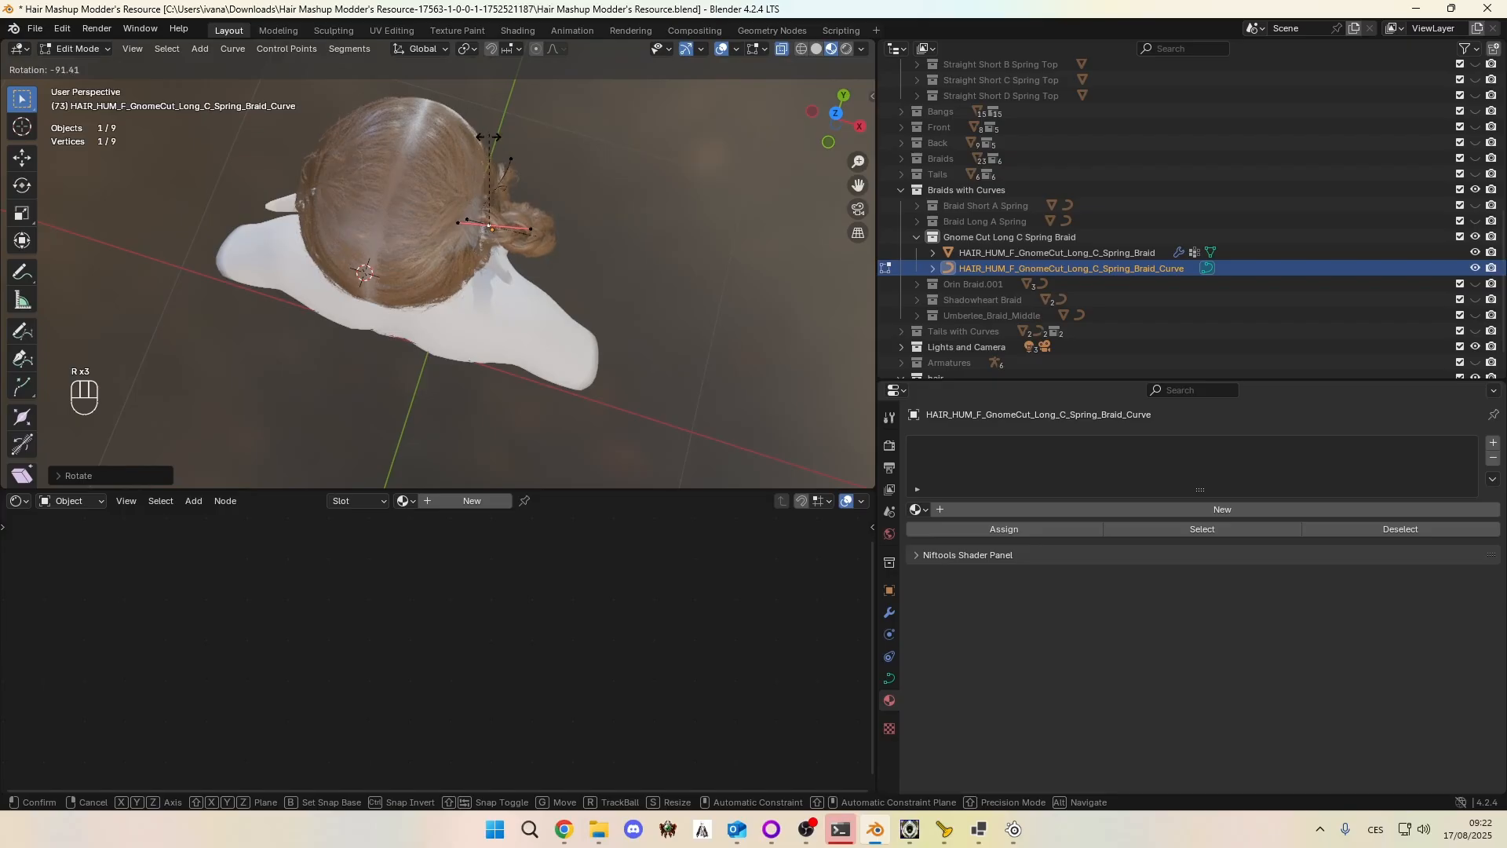
left_click(488, 137)
Step: Readjust the top control point's outer handle, bringing it about 0.024 m back toward the head
middle_click_drag(488, 136, 339, 232)
key("g")
left_click(332, 168)
key("a")
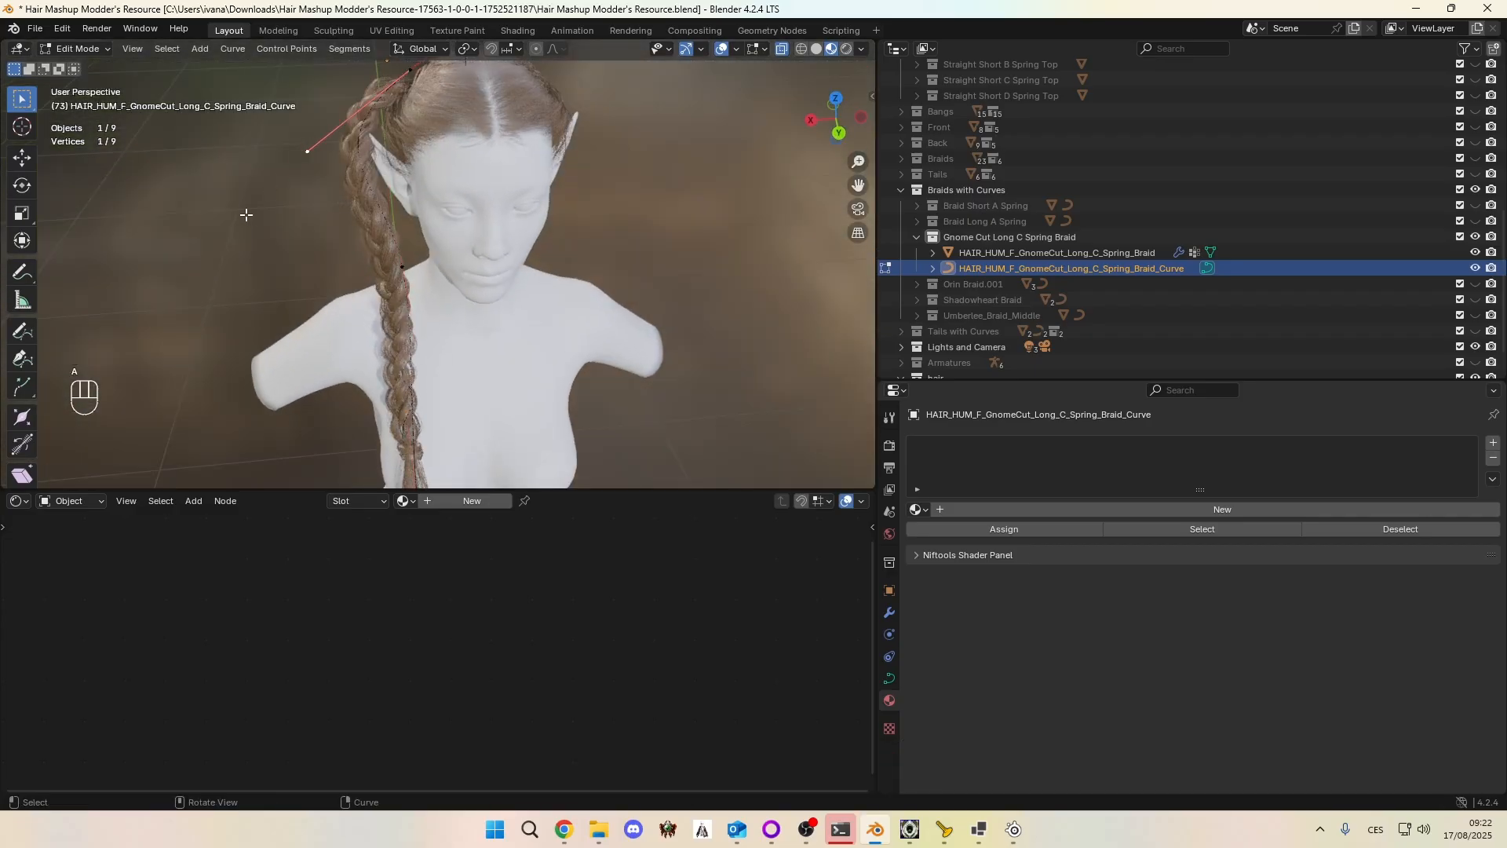
key("g")
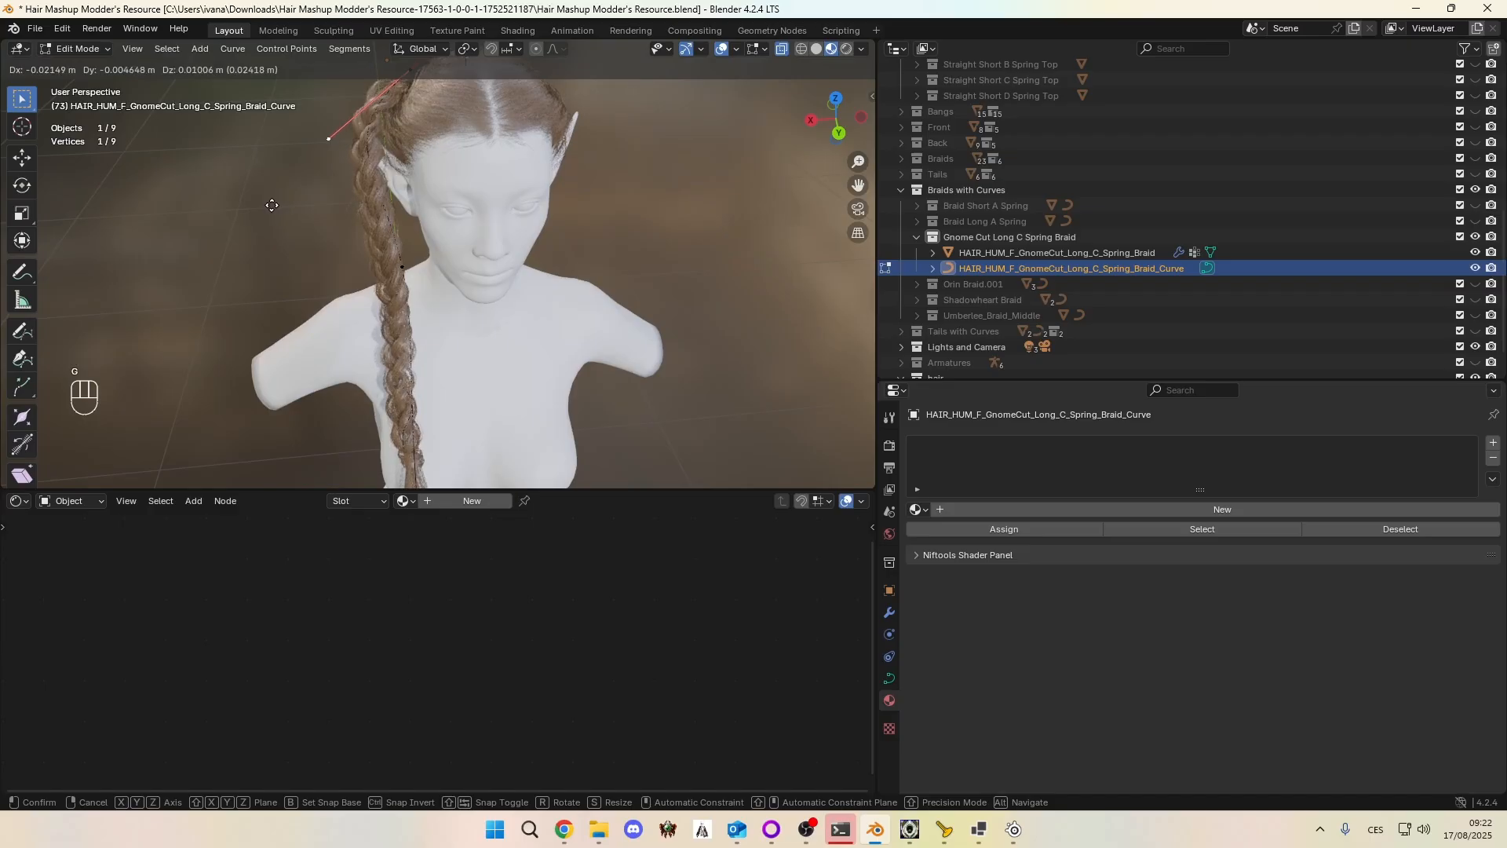
left_click(271, 205)
Step: Rotate the middle control point beside the neck by about 6.4°
key("r")
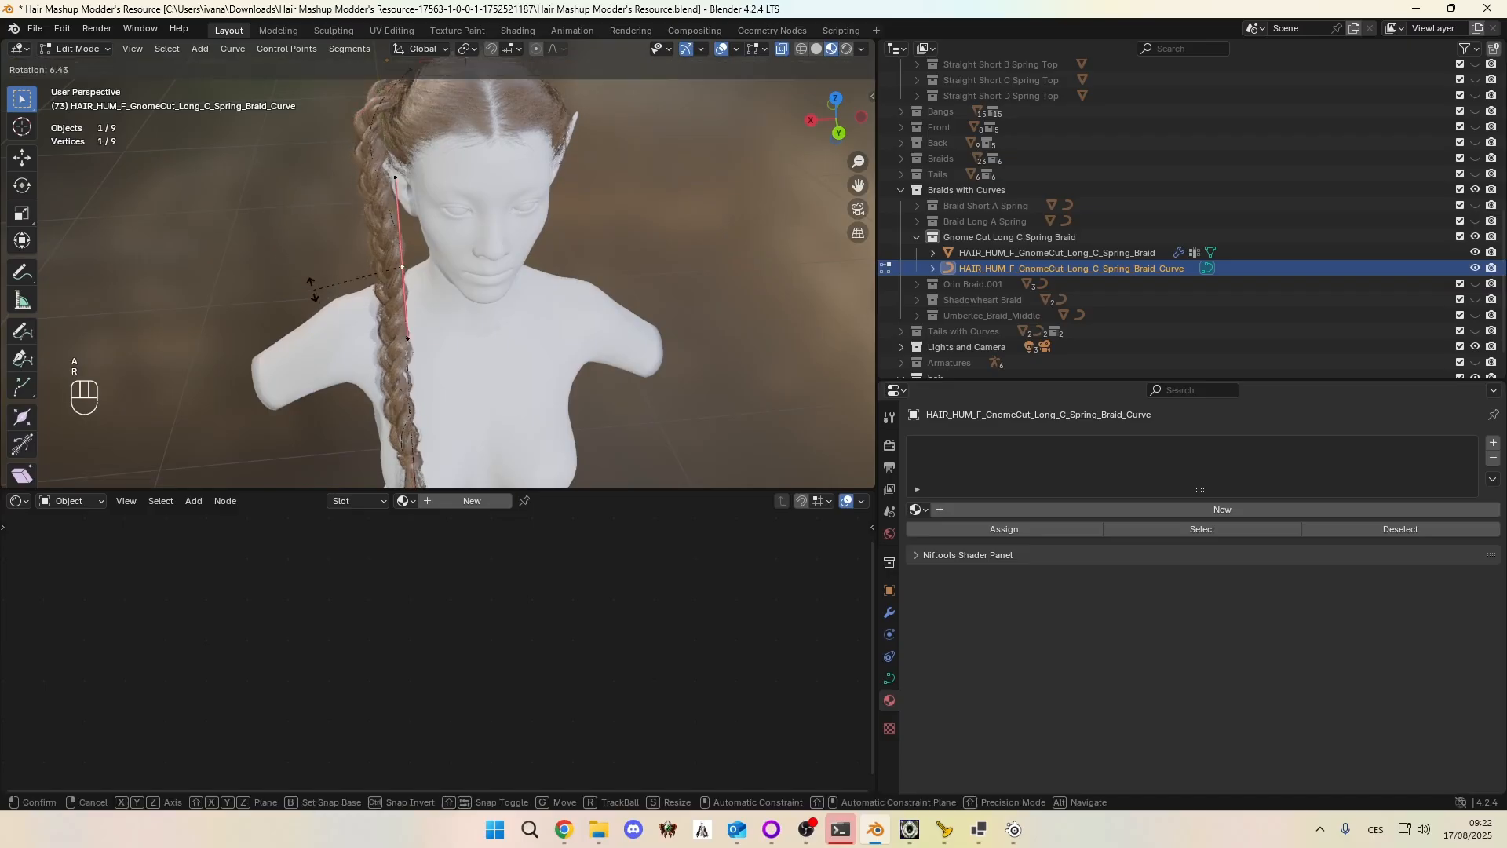
left_click(313, 287)
key("g")
middle_click_drag(309, 289, 450, 212)
scroll(306, 236, "down", 2)
key("a")
key("a")
Step: Rotate the middle control point from both side views, ending with about -6.8°, to keep the braid from clipping
middle_click_drag(324, 225, 209, 227)
key("r")
left_click(329, 263)
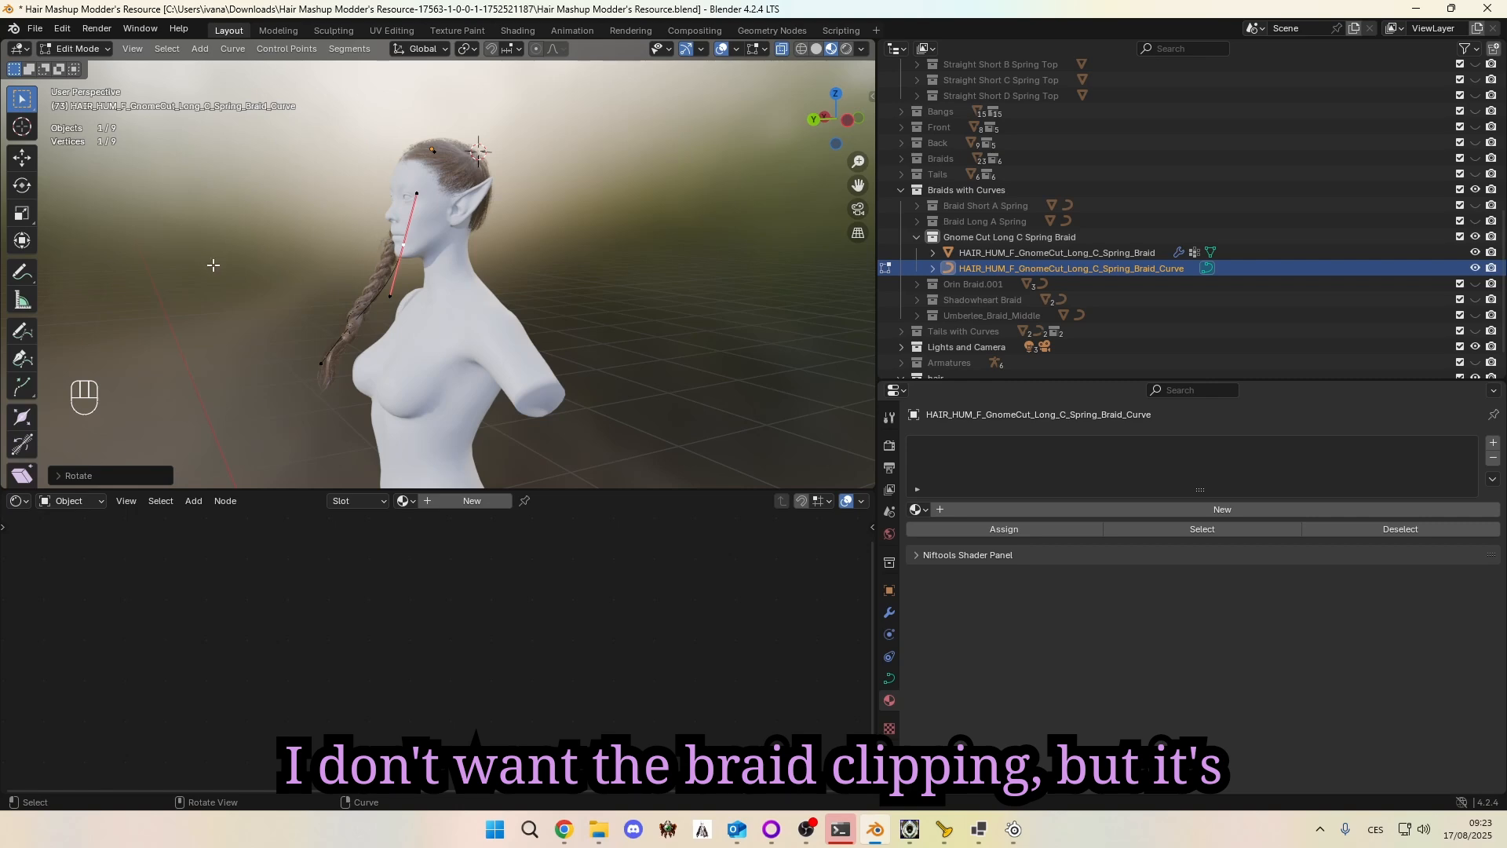
middle_click_drag(216, 272, 469, 272)
key("r")
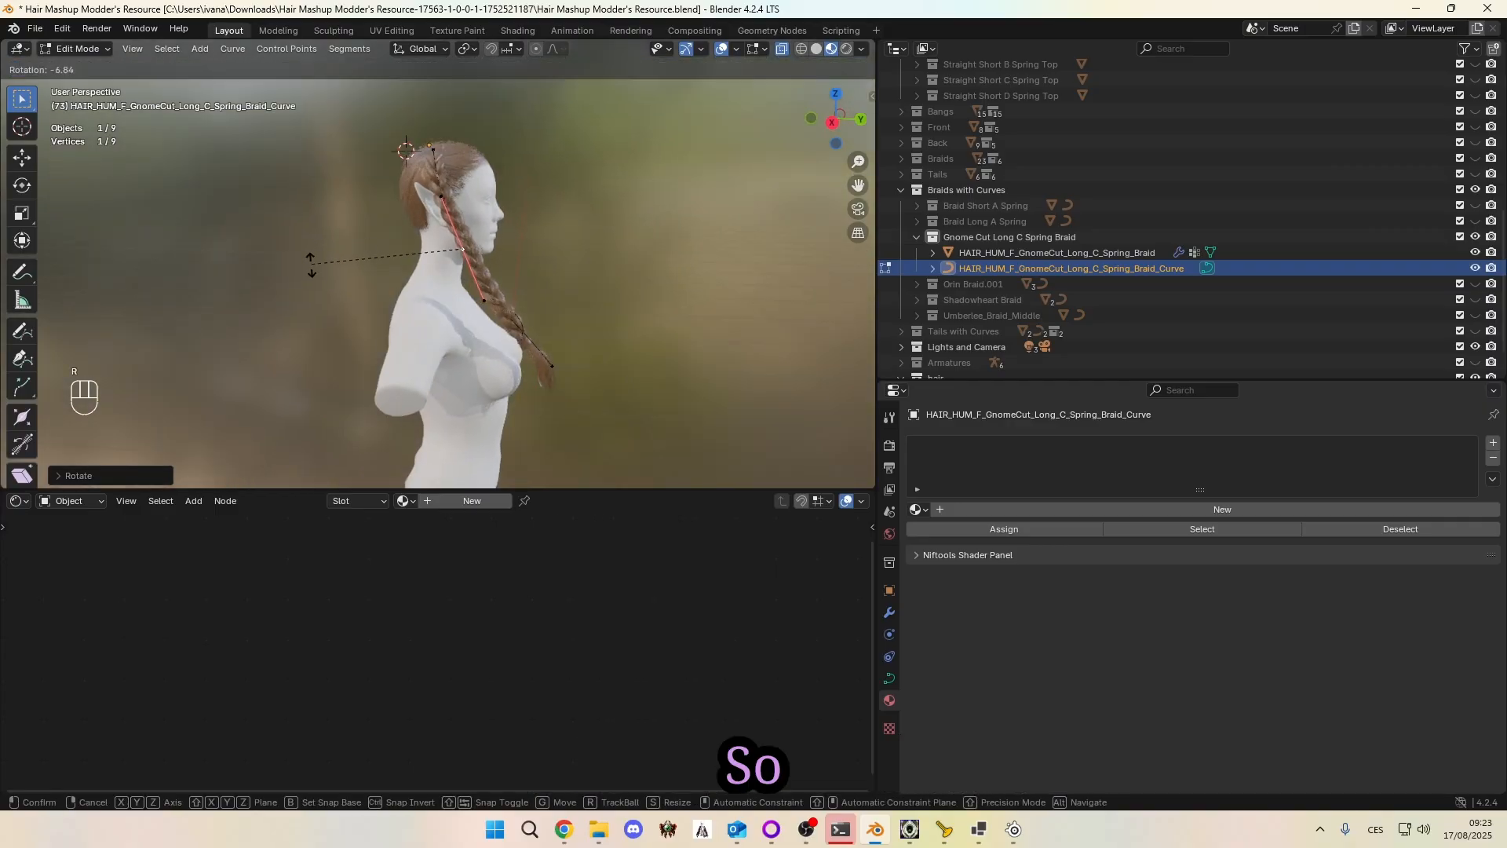
left_click(310, 264)
Step: Leave curve editing for Object Mode and inspect the braid's shape from the front
middle_click_drag(310, 265, 216, 280)
scroll(220, 259, "up", 2)
left_click(82, 49)
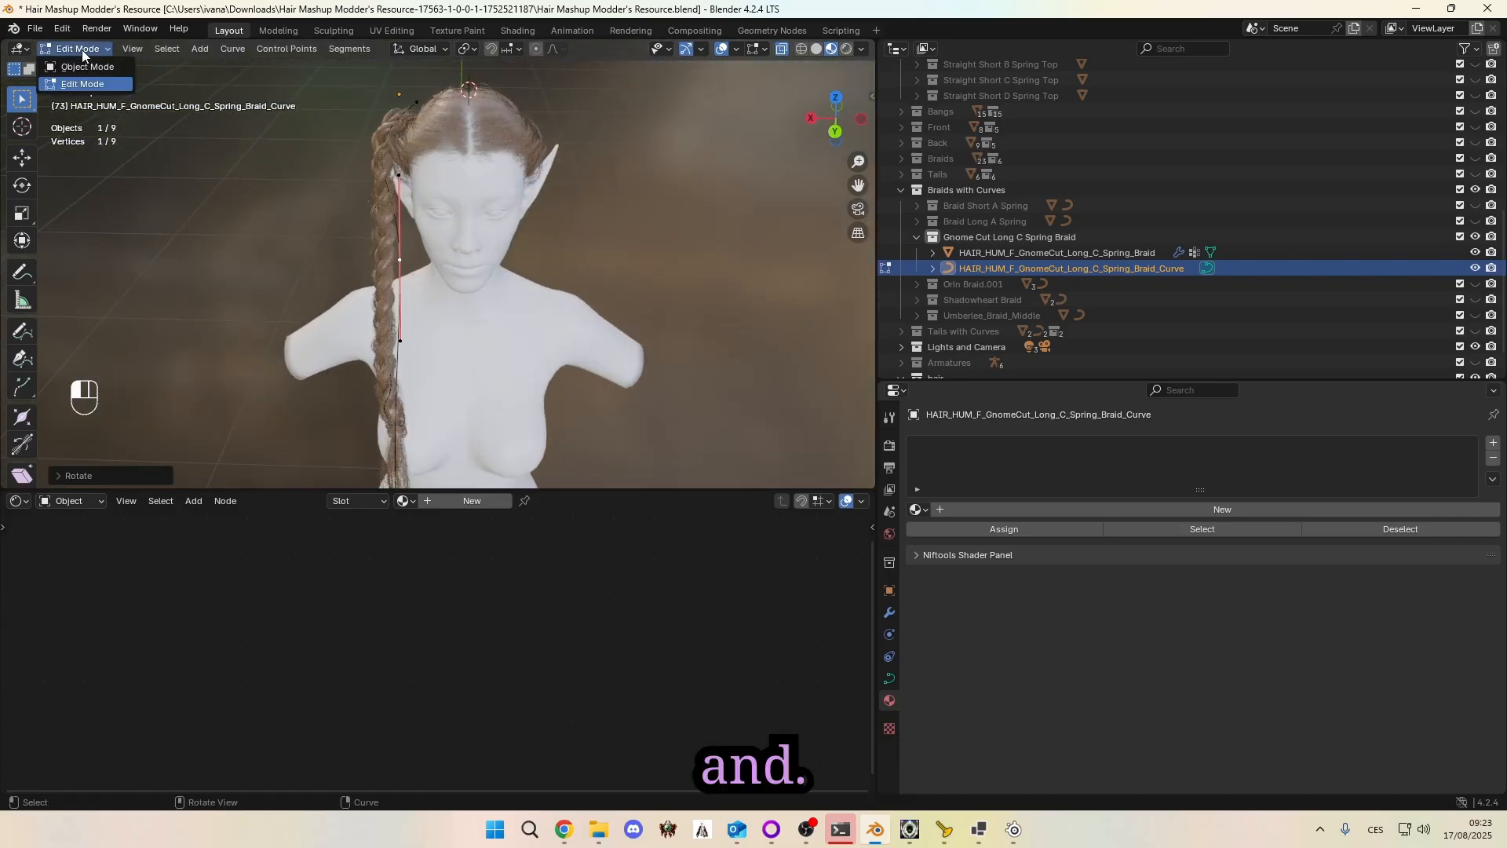
left_click(85, 67)
middle_click_drag(250, 228, 289, 189)
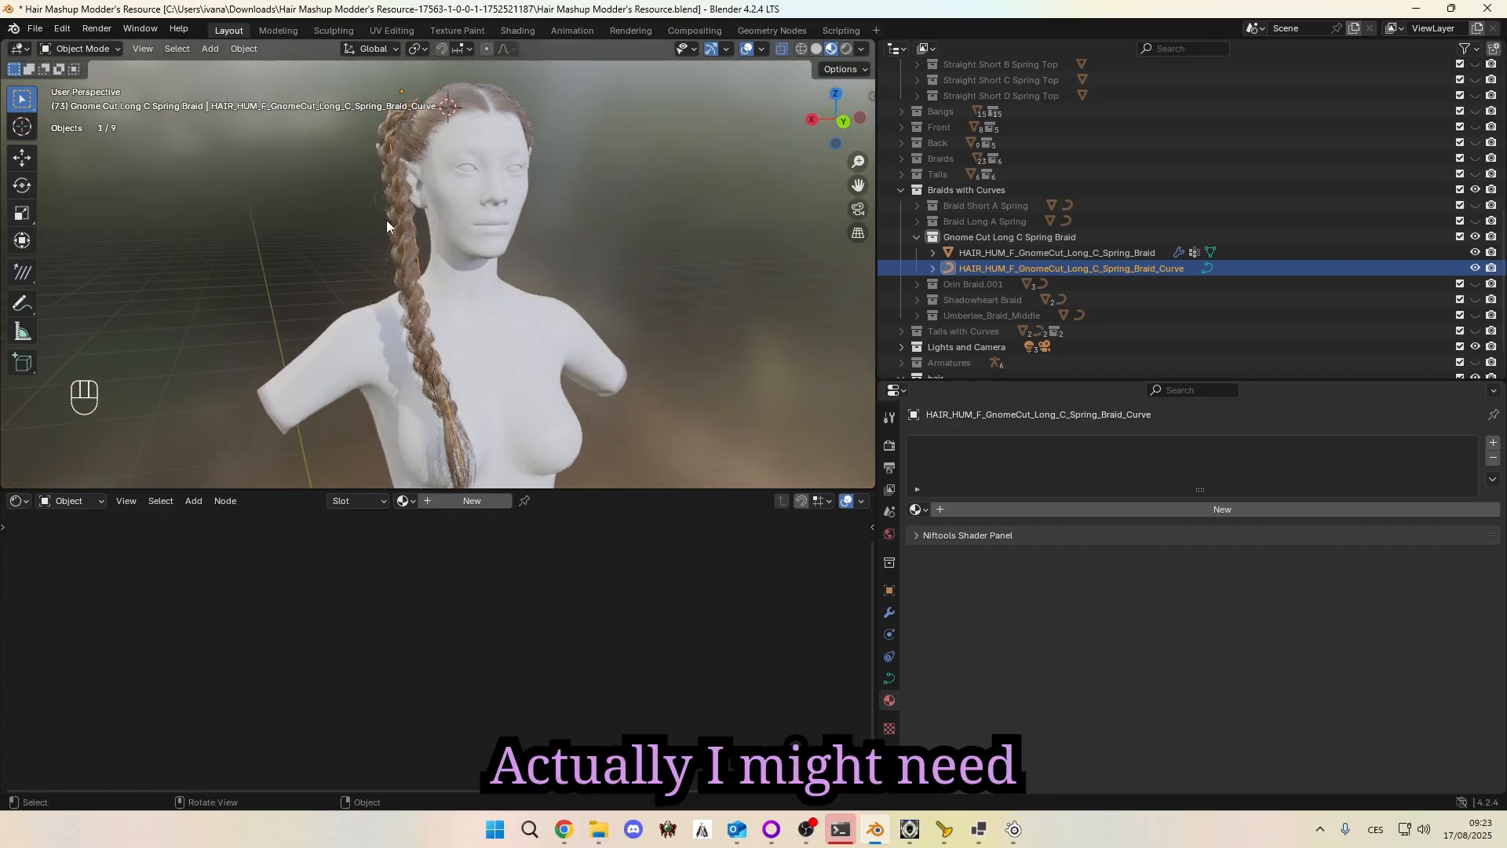
Step: Return the braid curve to Edit Mode and tilt its middle control point to twist the braid
left_click(88, 52)
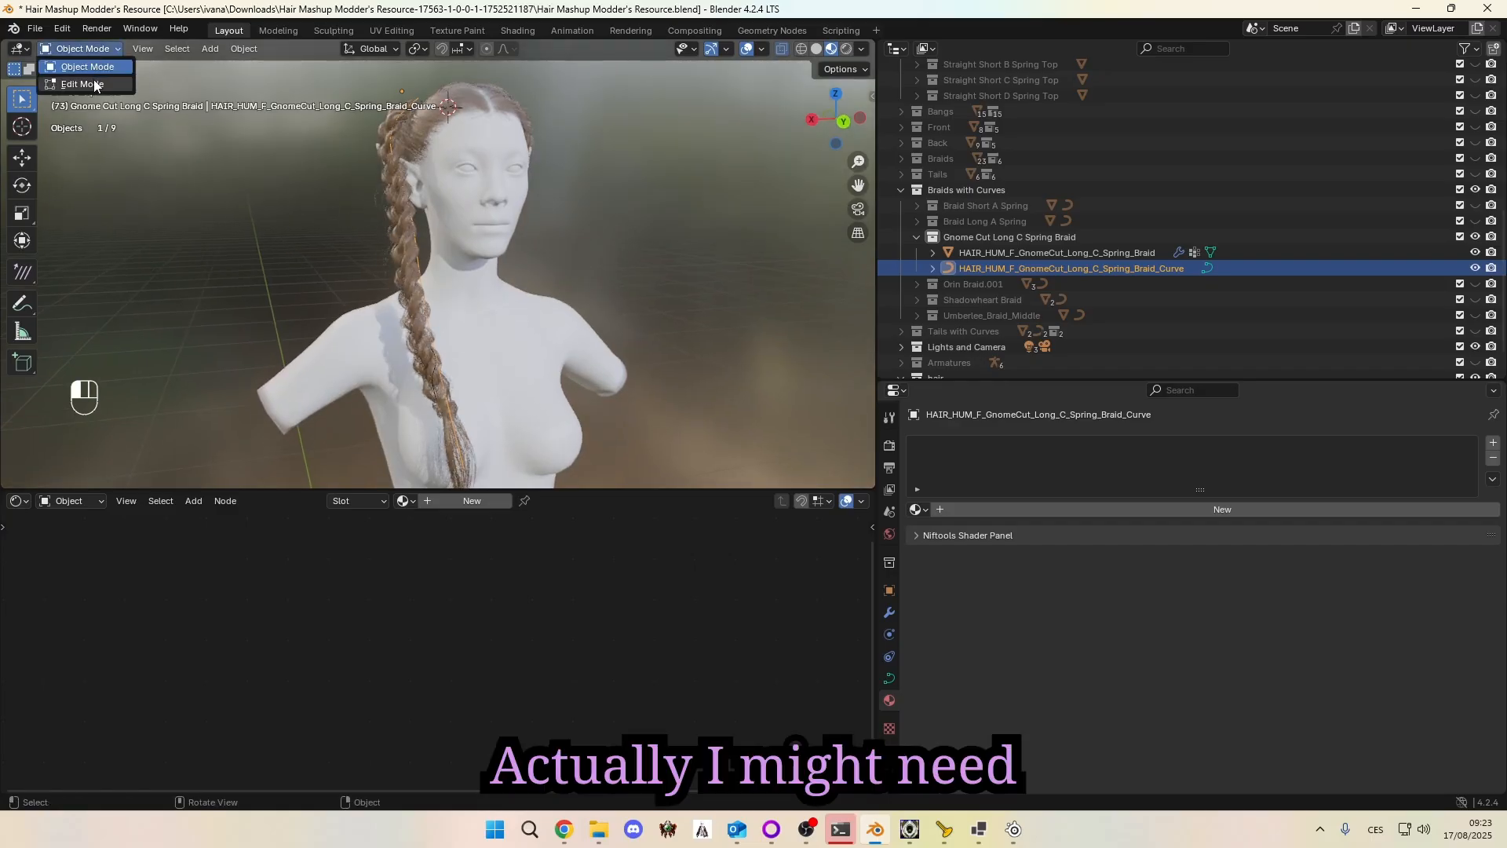
left_click(88, 85)
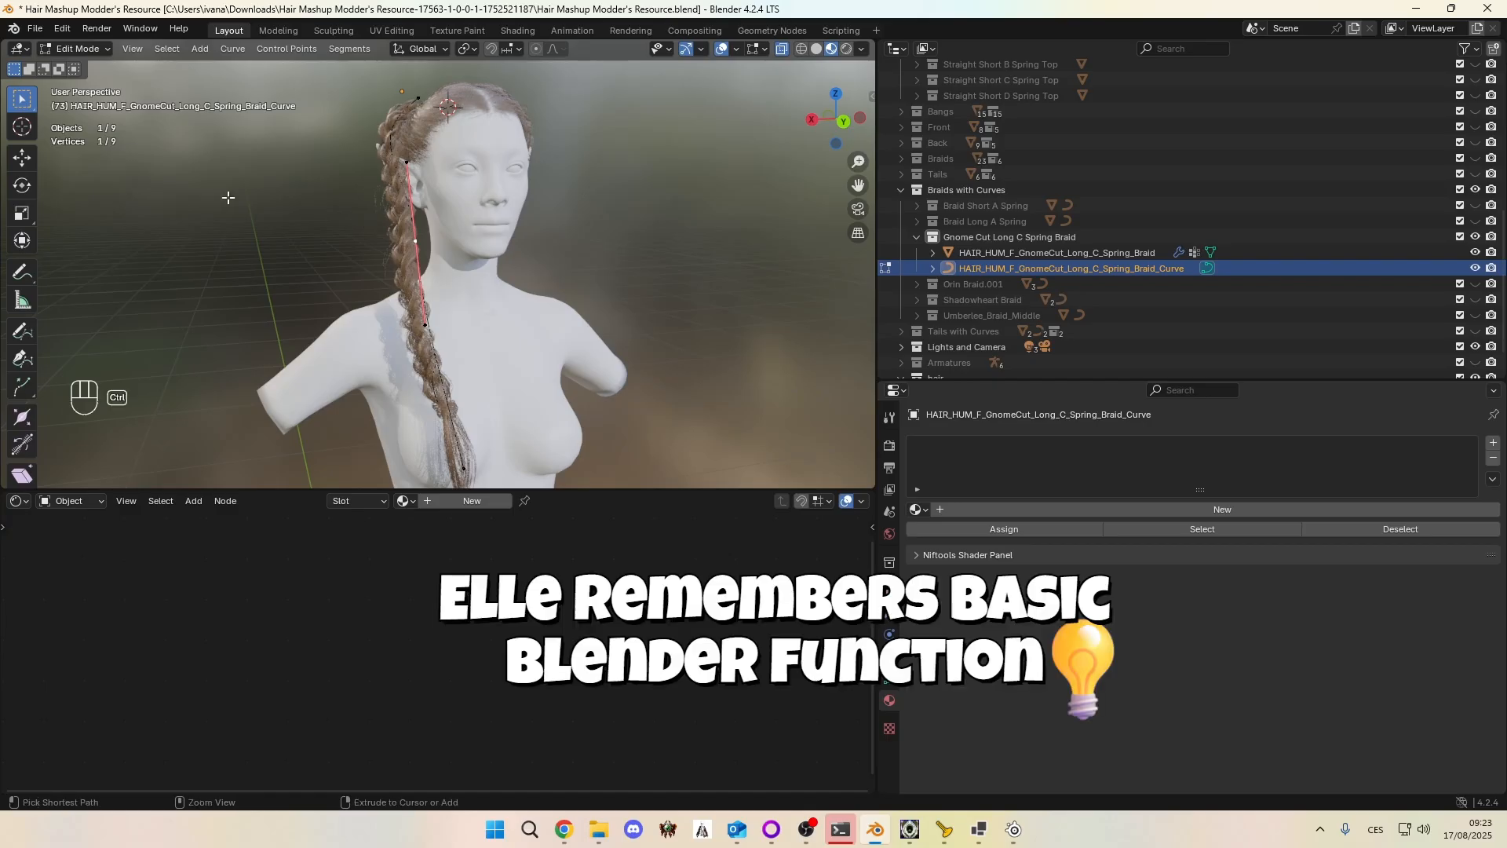
key("ctrl+t")
key("Escape")
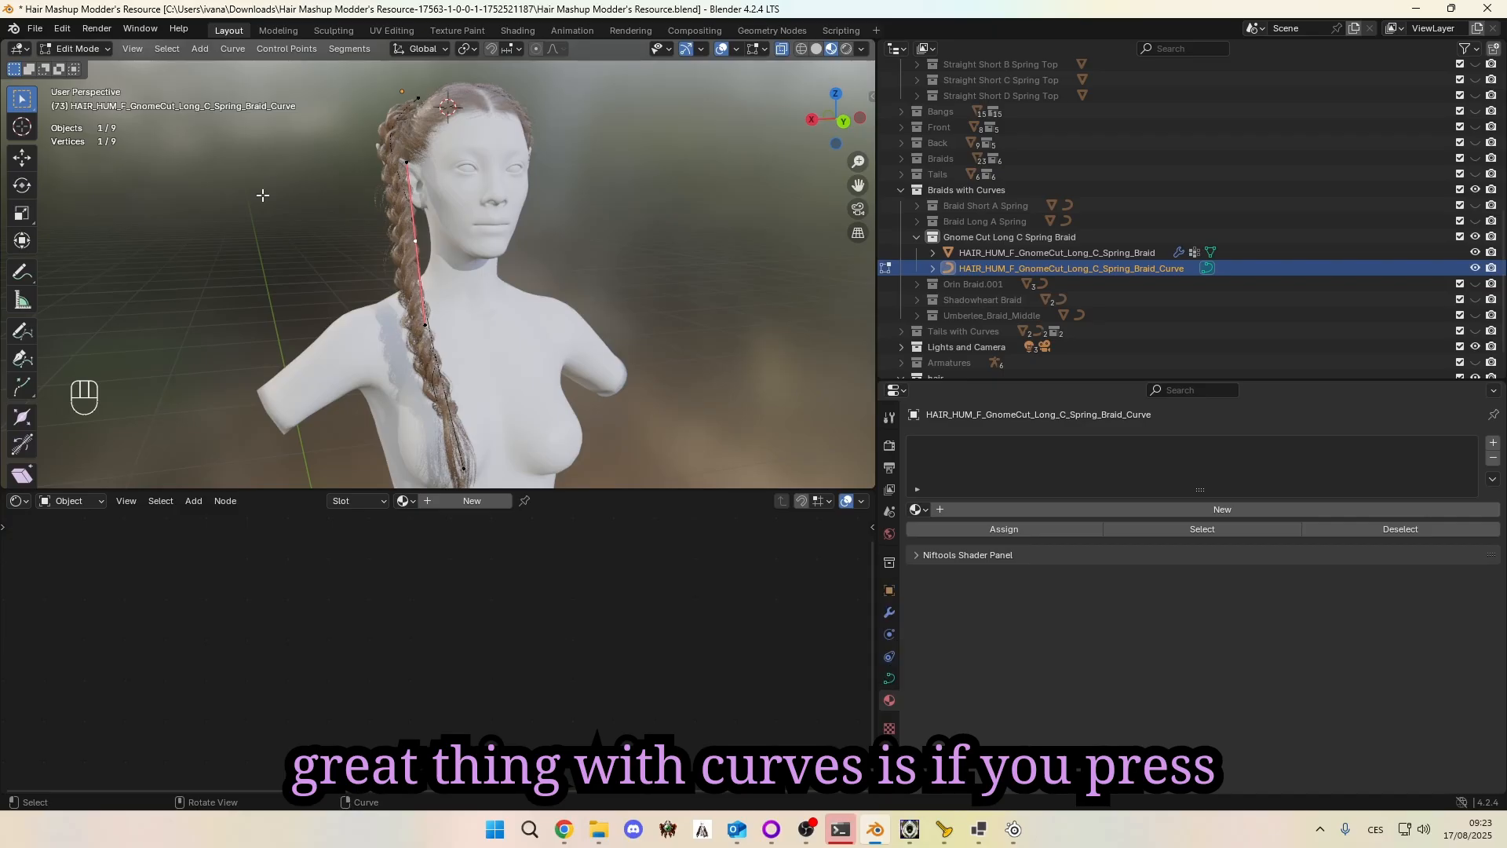
key("ctrl")
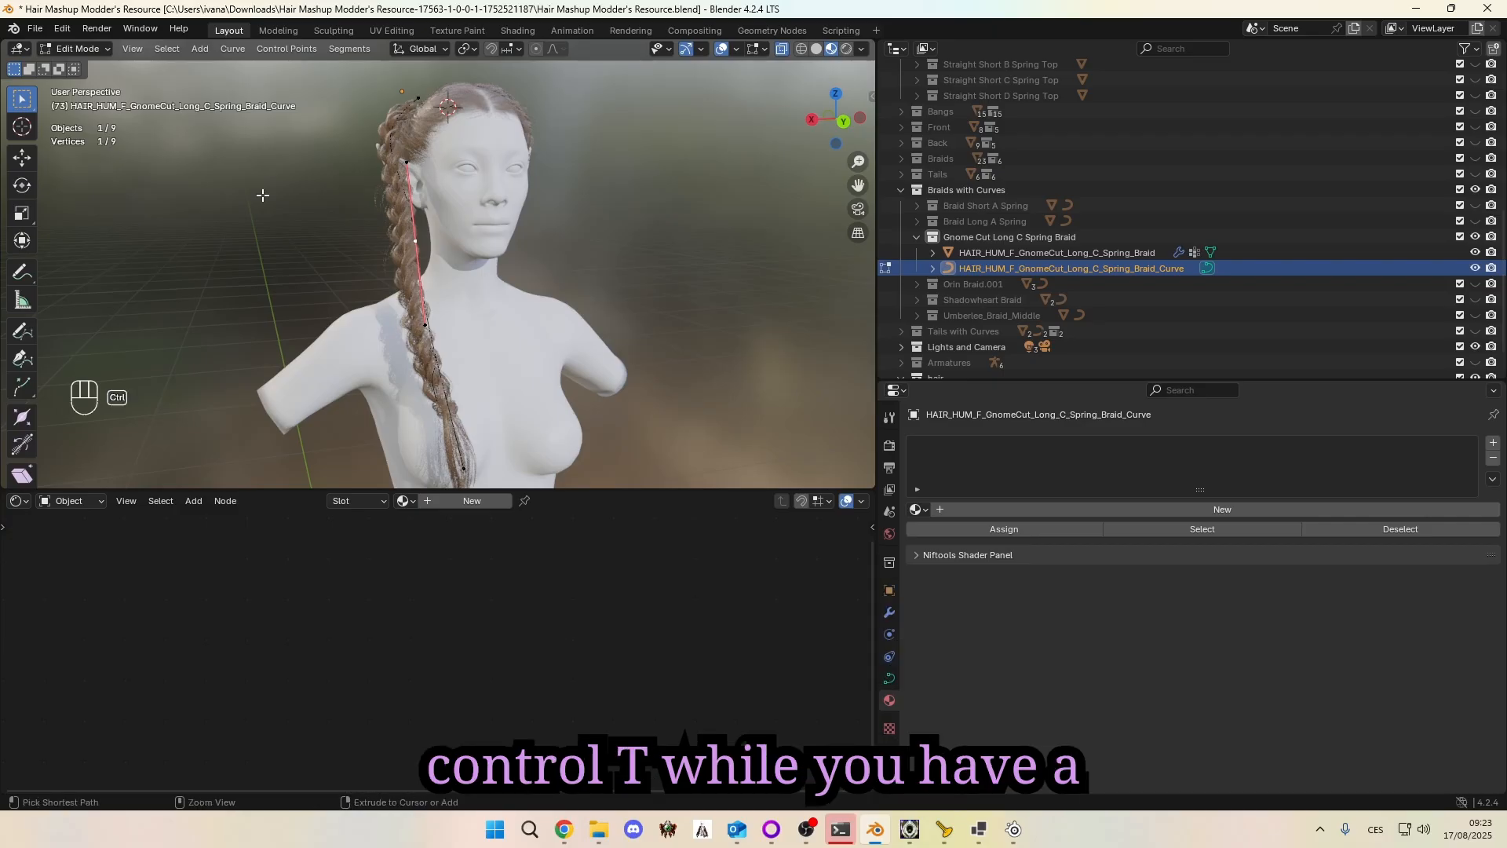
key("ctrl+t")
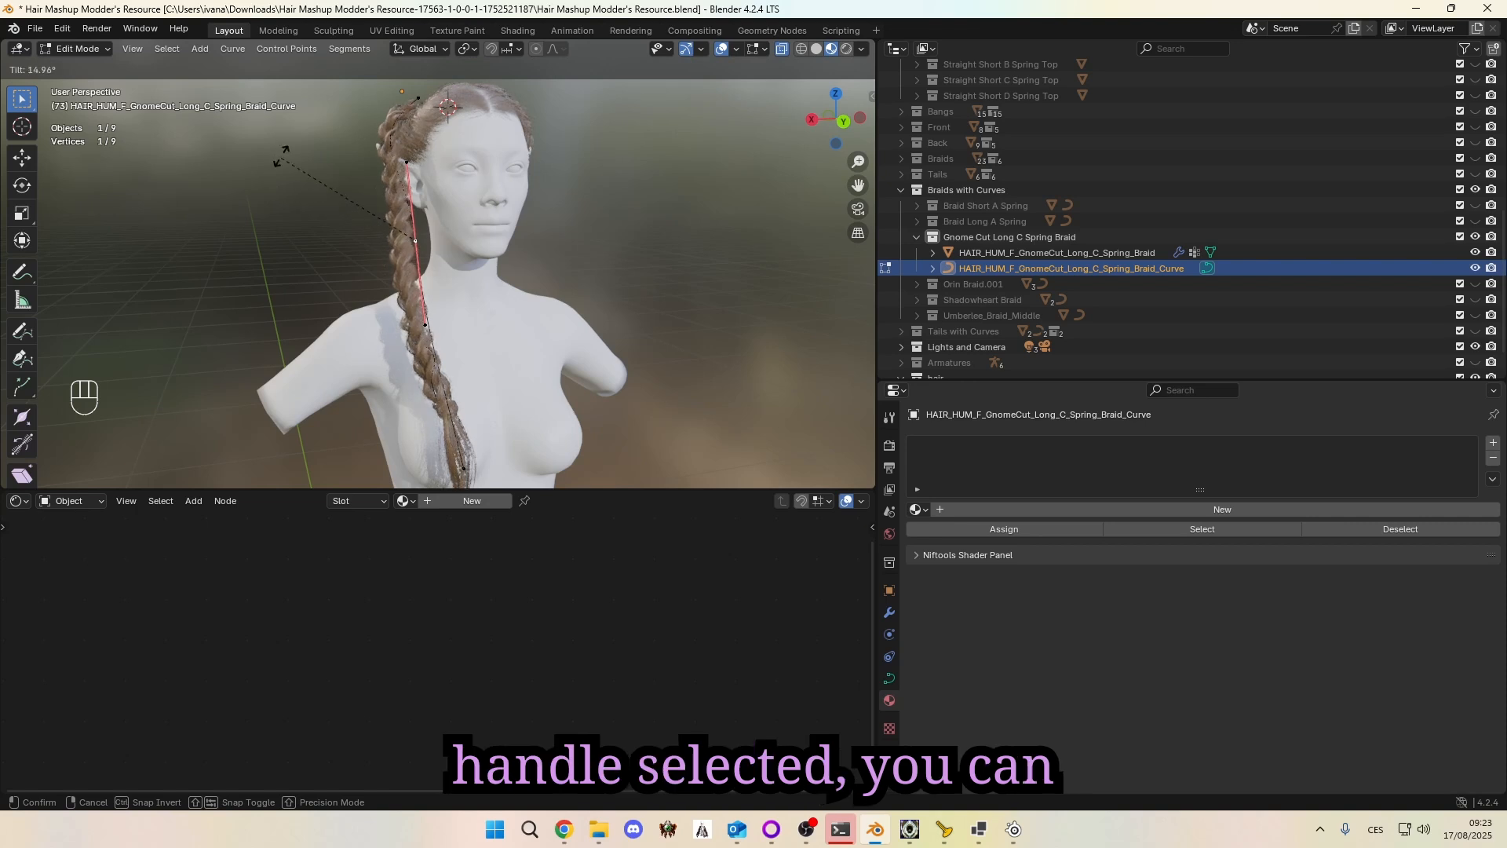
left_click(331, 287)
middle_click_drag(353, 265, 334, 269)
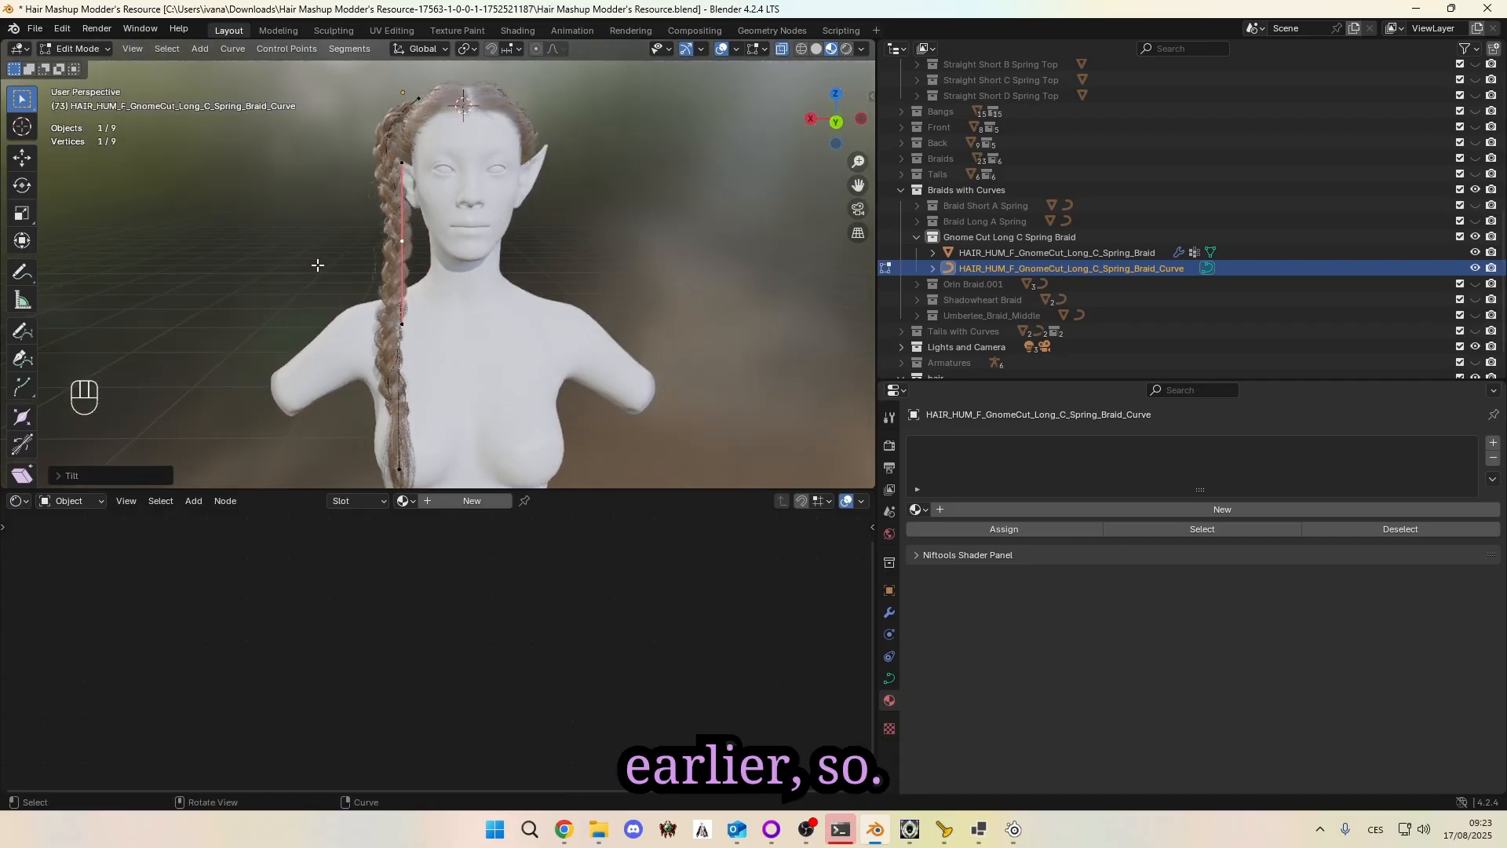
Step: Move the braid curve's middle control point outward along X, and refine its position from the side so the braid clears the body
key("g")
key("x")
left_click(307, 202)
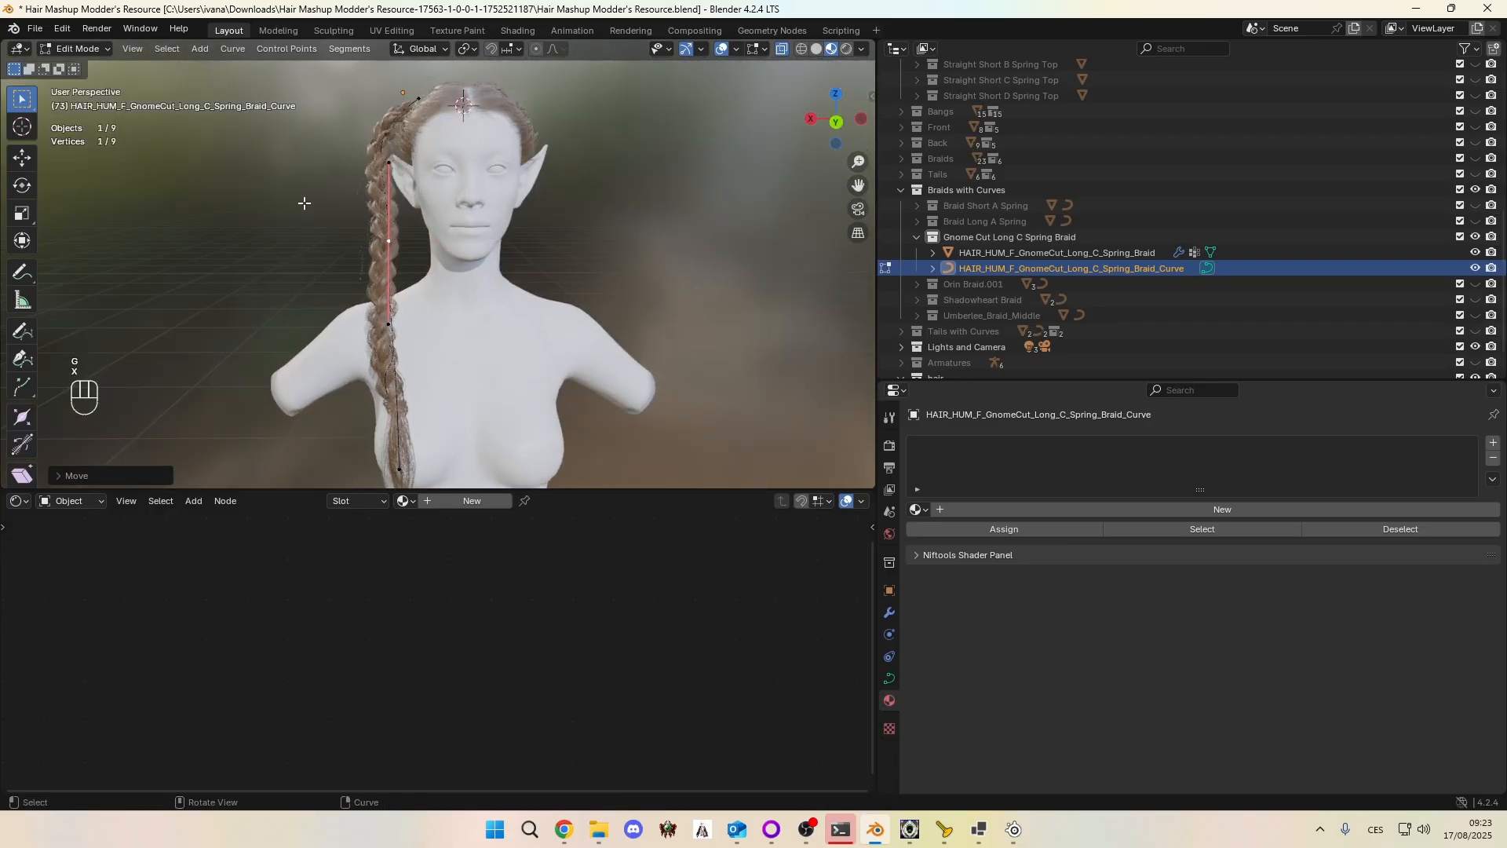
middle_click_drag(306, 202, 361, 178)
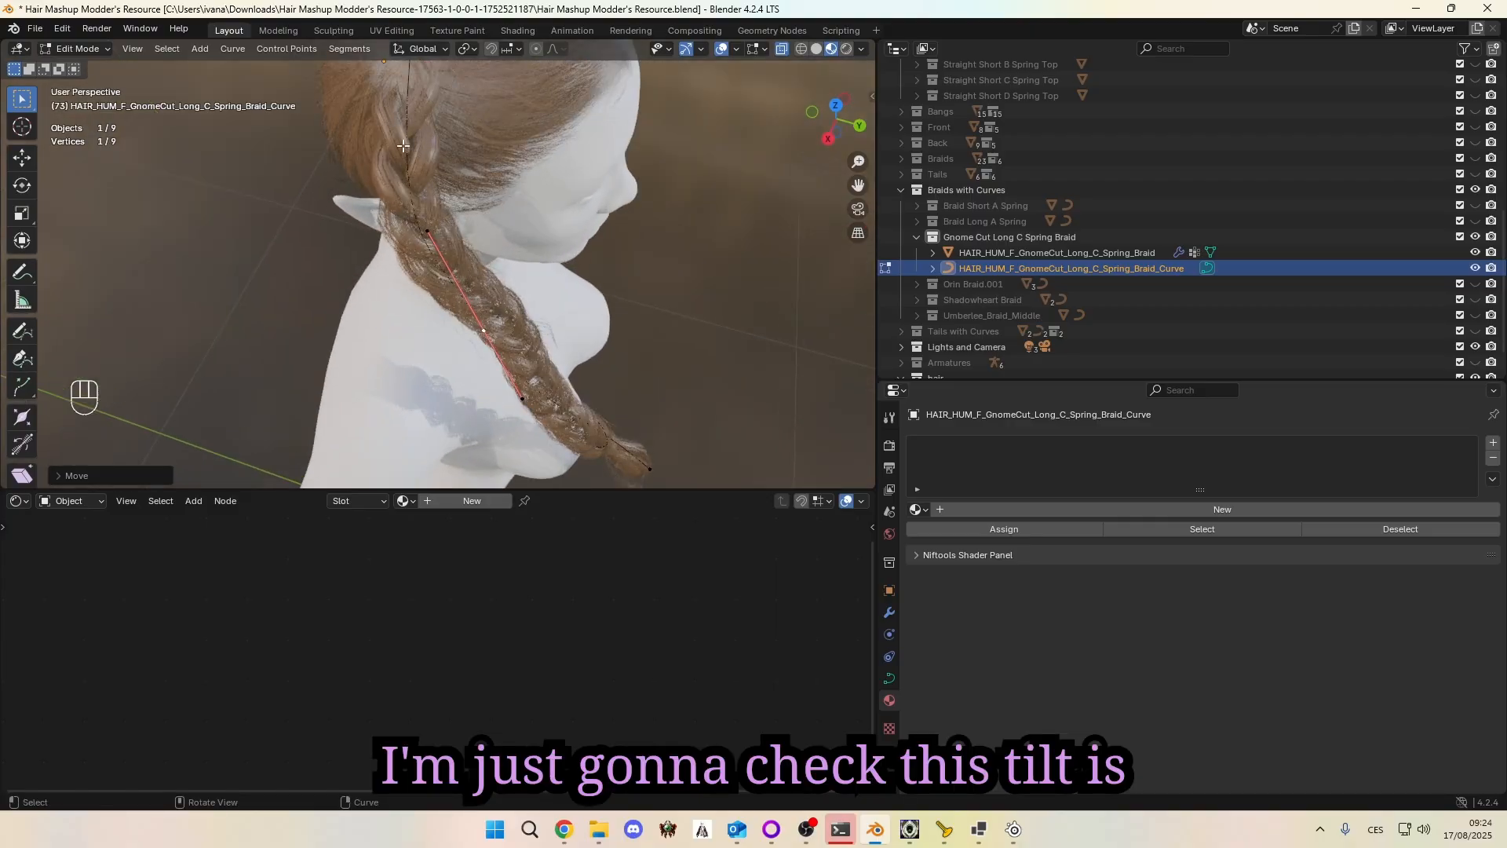
middle_click_drag(429, 244, 439, 156)
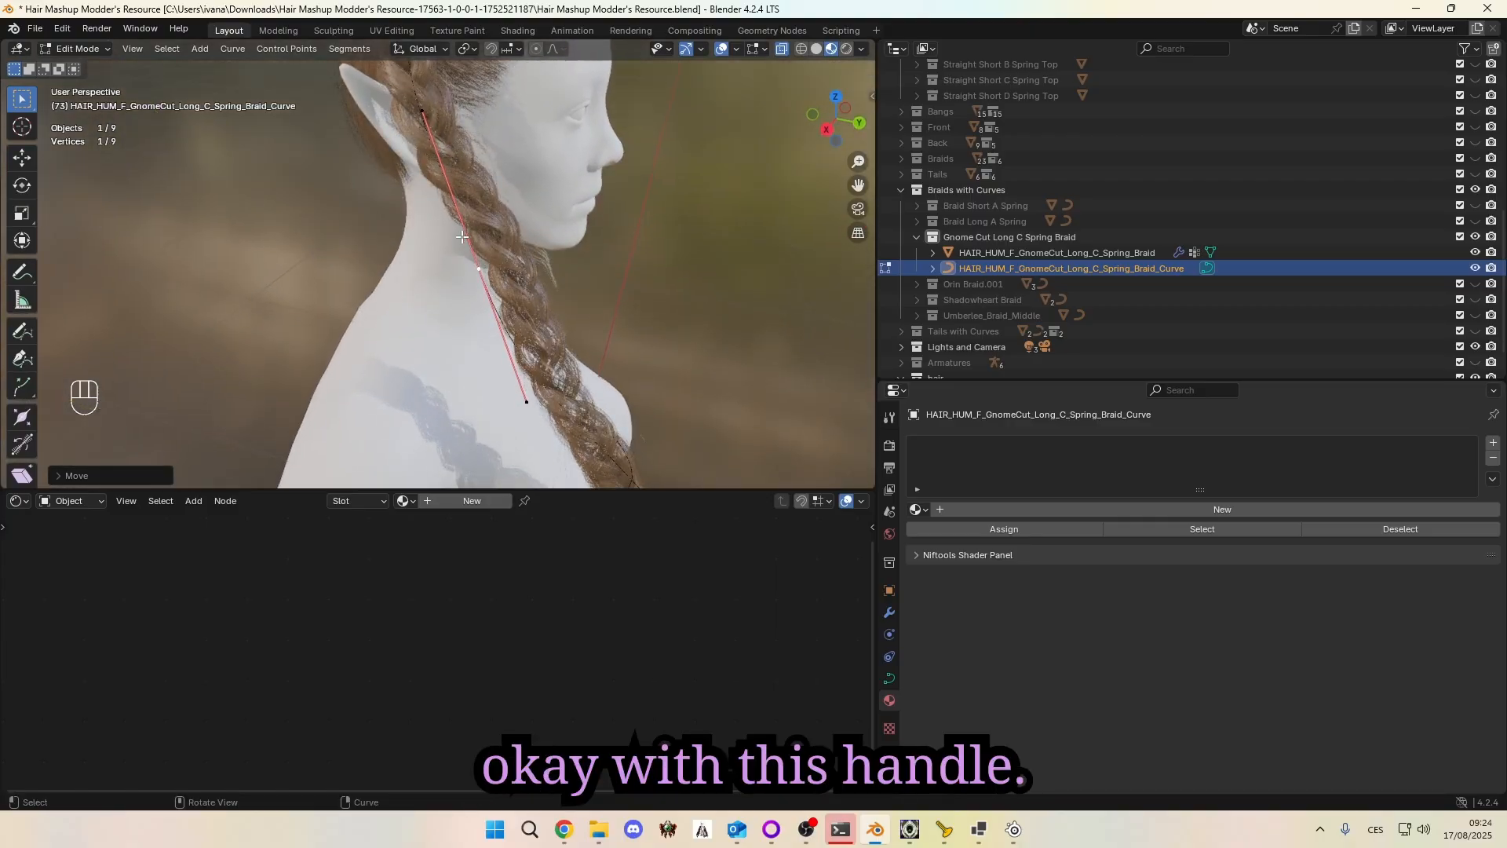
middle_click_drag(457, 276, 469, 253)
key("g")
left_click(455, 260)
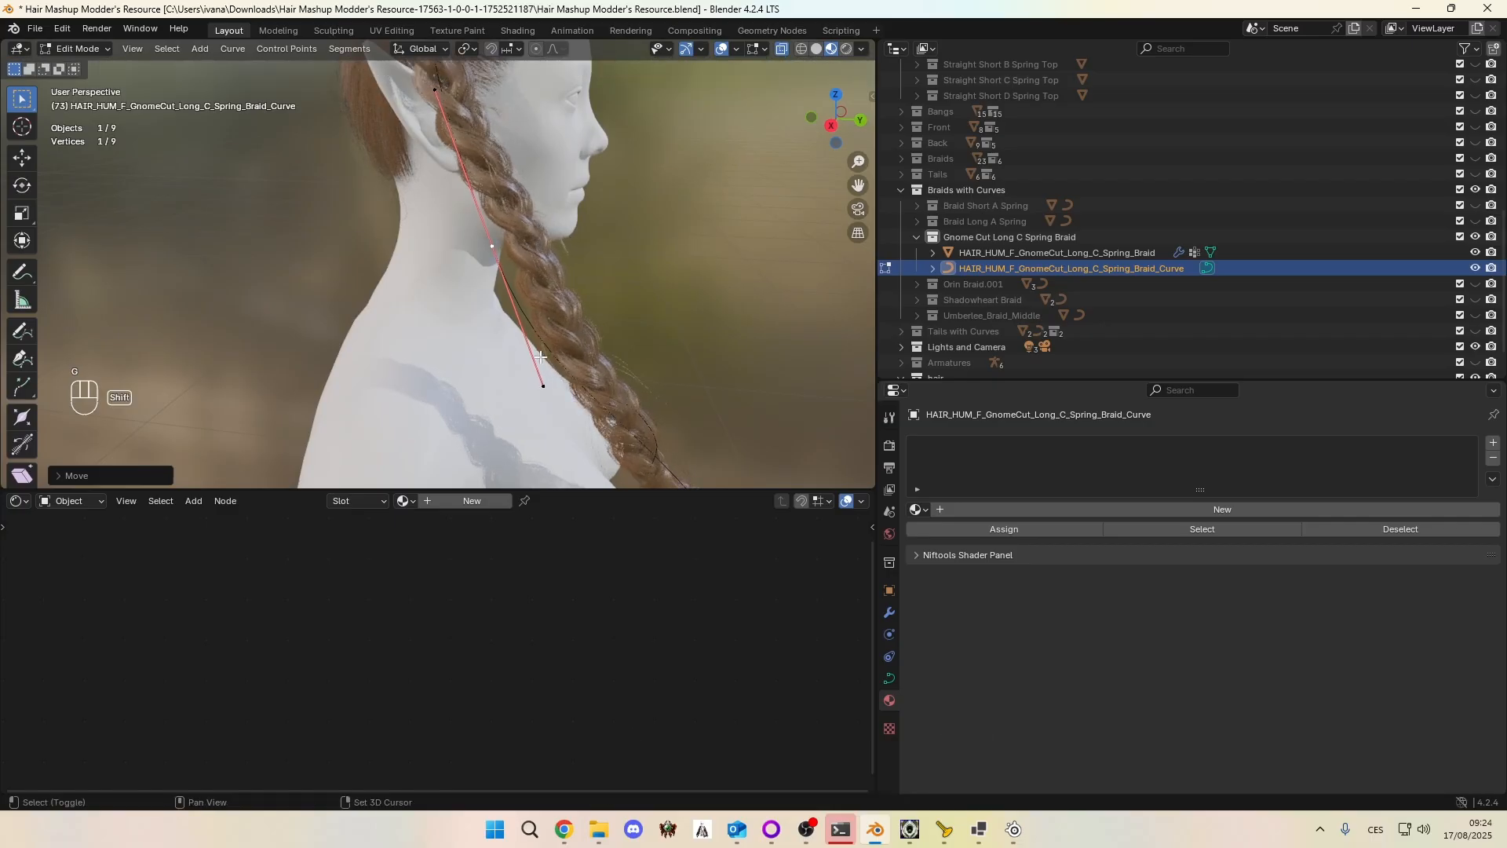
Step: Select the control point at the braid's lower end and tilt it by about -57°
middle_click_drag(541, 357, 478, 193, "shift")
left_click(653, 354)
left_click(676, 389)
middle_click_drag(696, 384, 580, 267)
key("ctrl+t")
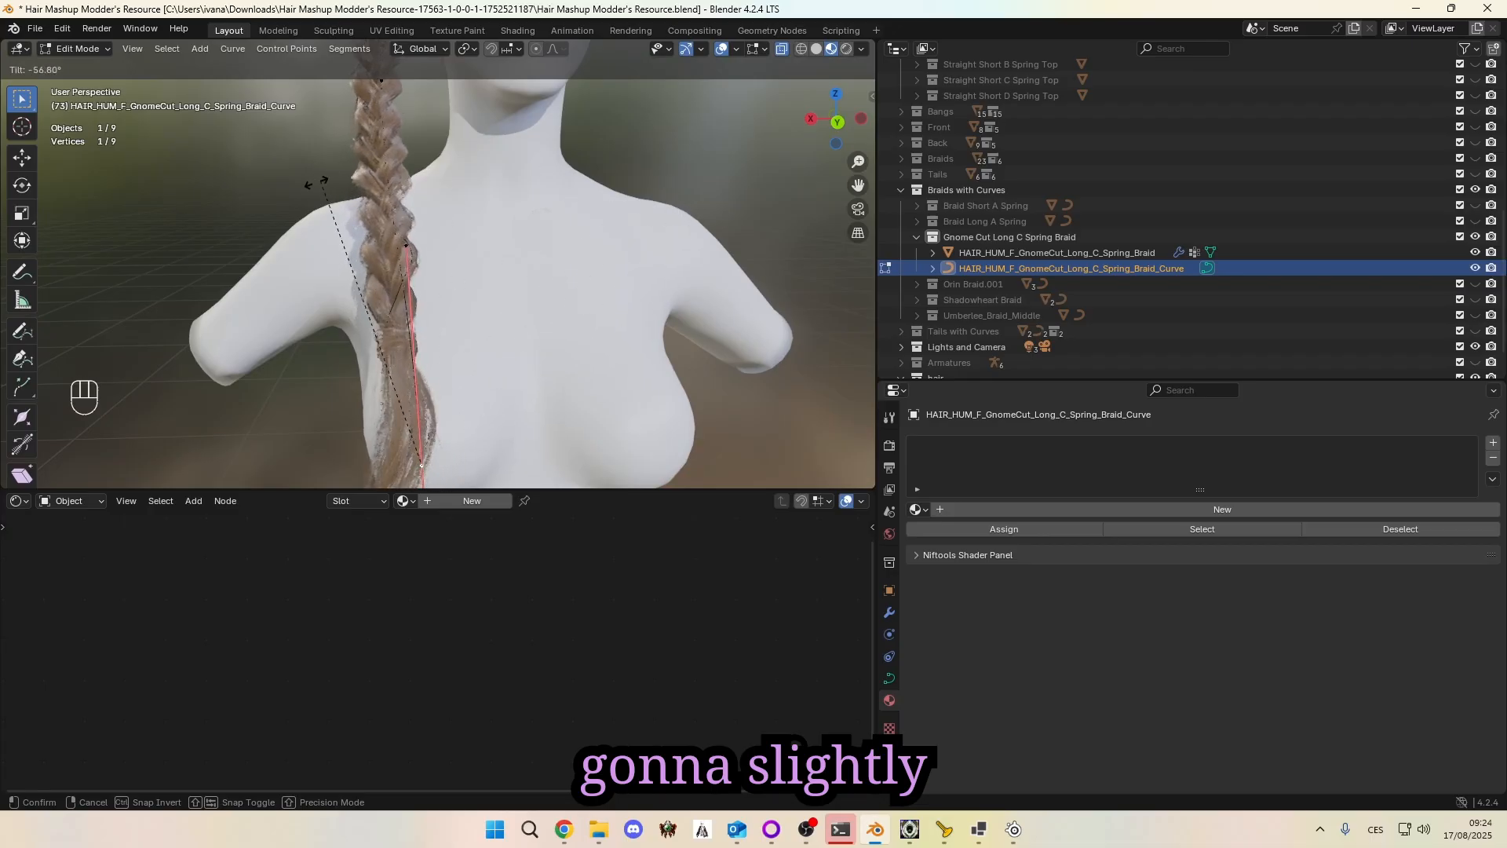
left_click(322, 180)
middle_click_drag(322, 180, 252, 261)
Step: Return to Object Mode and add a Mirror modifier to the Gnome Cut Long C Spring Braid mesh
left_click(76, 48)
left_click(75, 63)
scroll(429, 216, "down", 7)
left_click(423, 236)
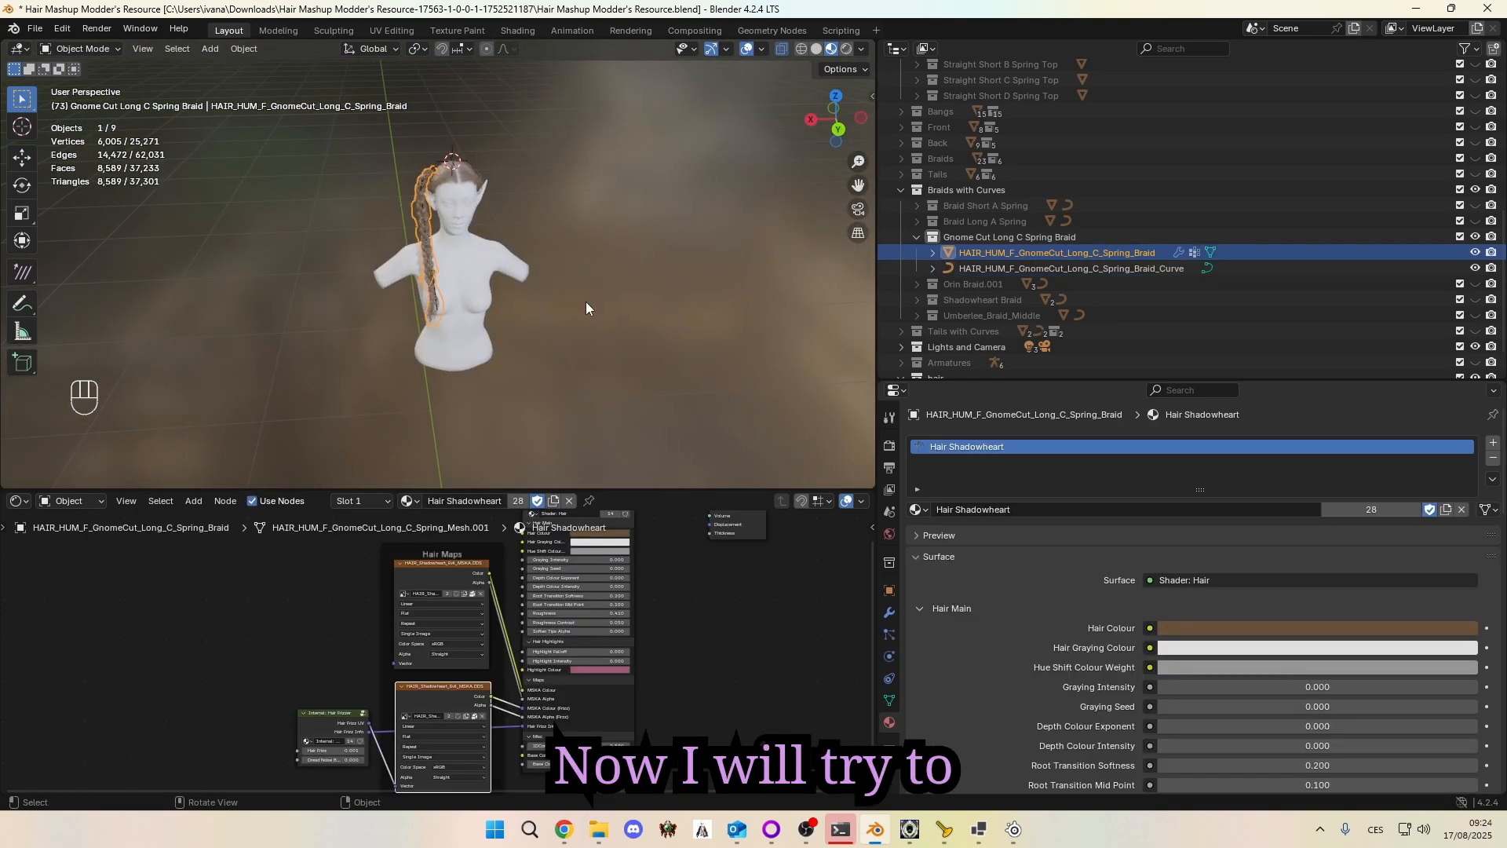
left_click(889, 615)
left_click(1035, 442)
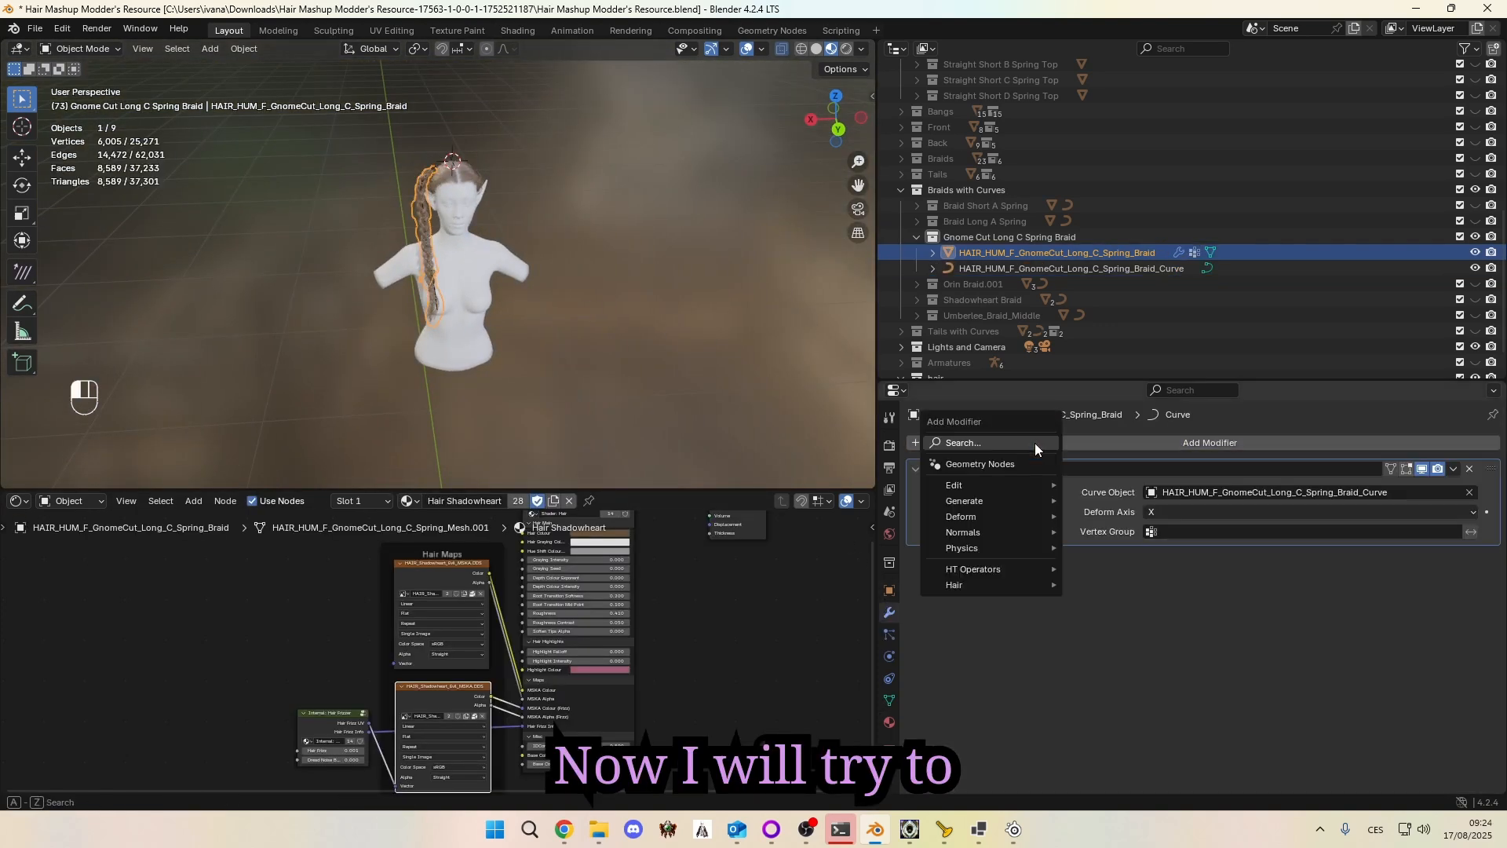
mouse_move(1012, 498)
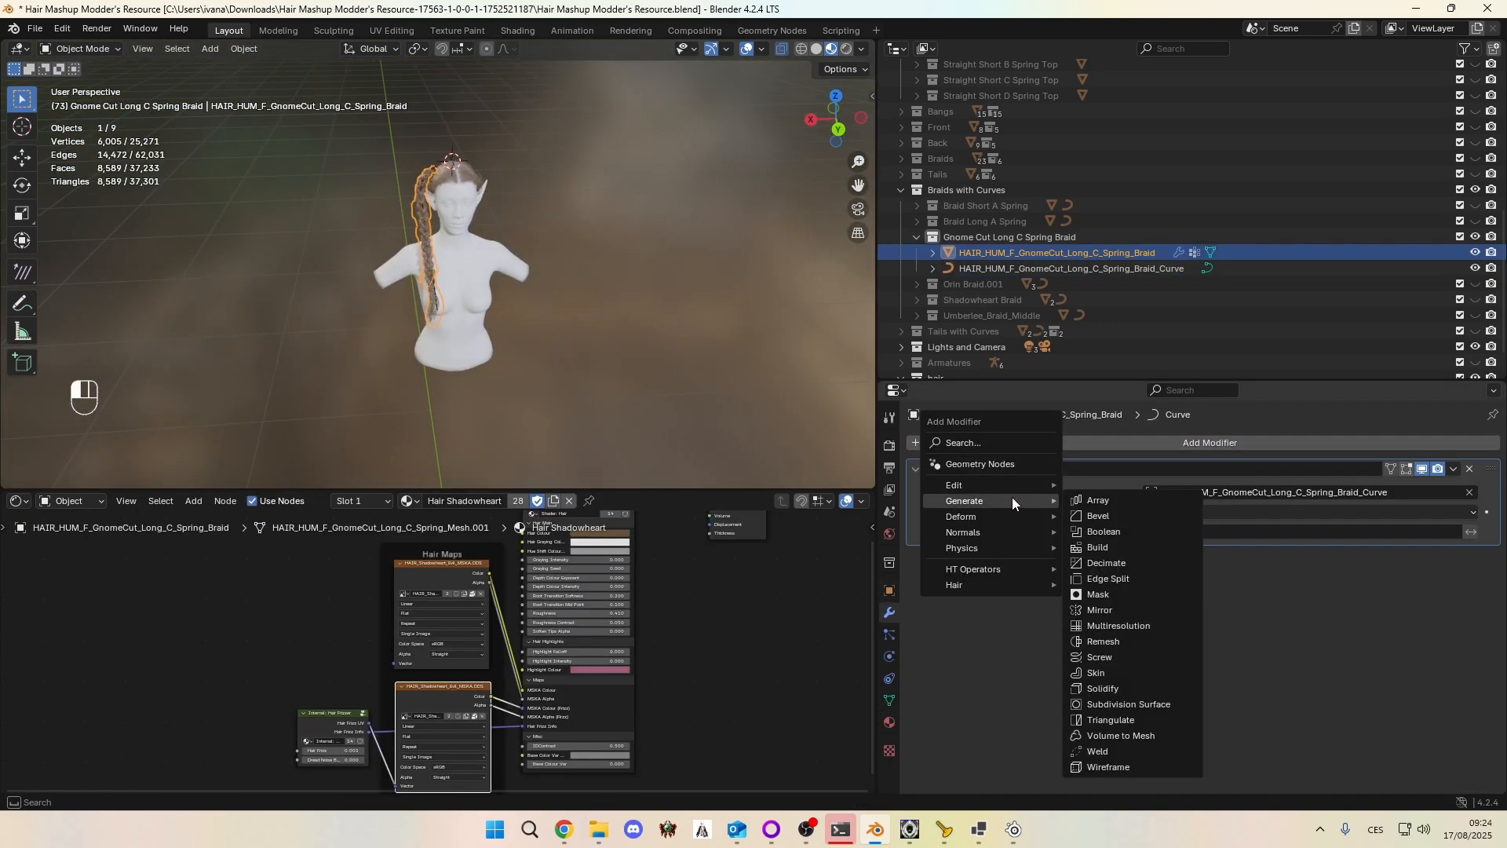
left_click(1100, 611)
Step: Set the Mirror modifier's axis to Y only, and deselect all objects to check both braids from the front
middle_click_drag(441, 350, 555, 346)
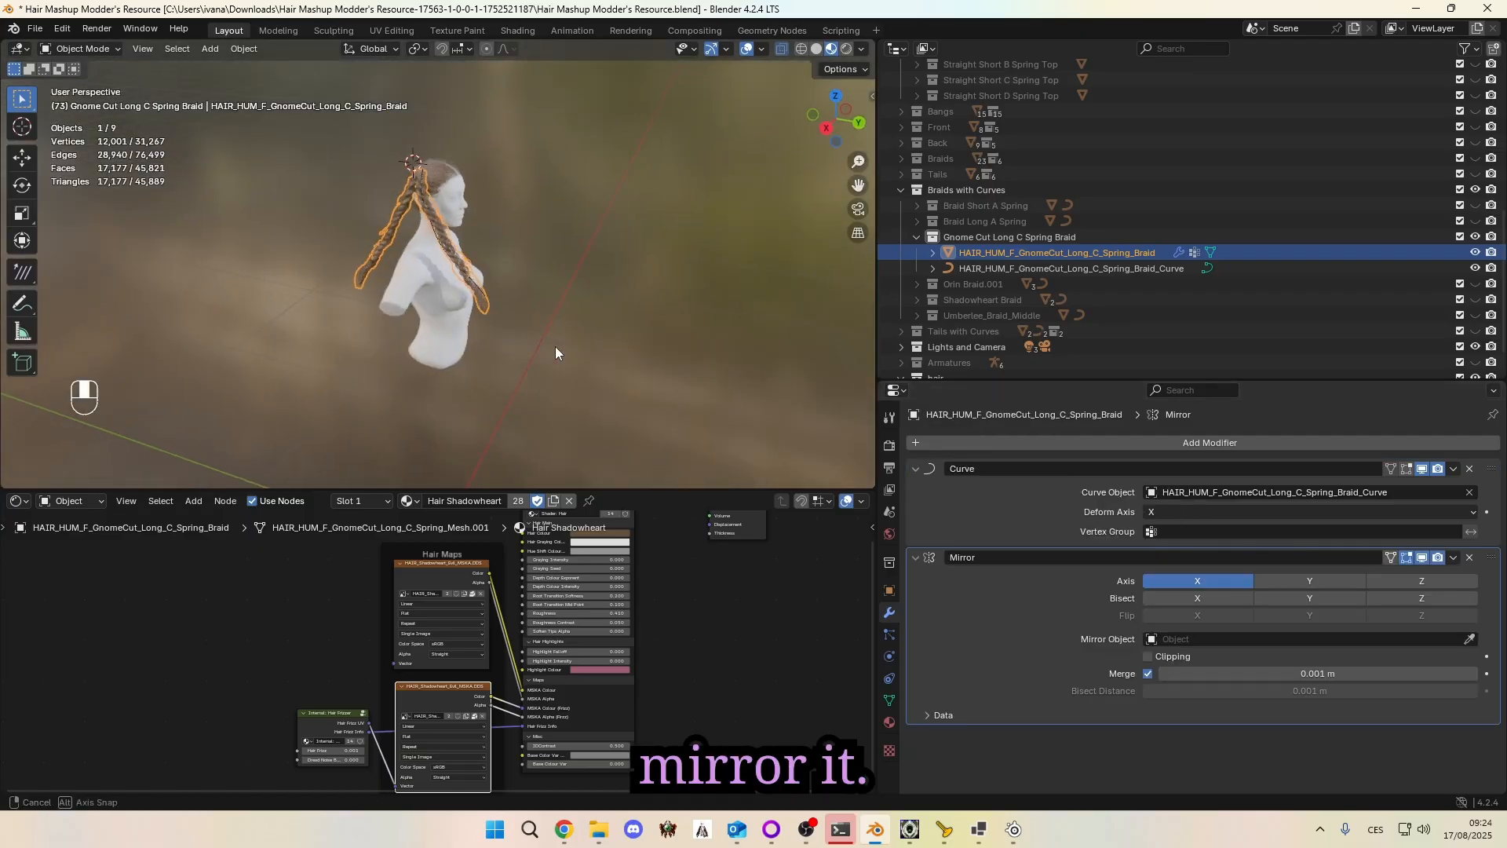
left_click(1184, 581)
left_click(1341, 581)
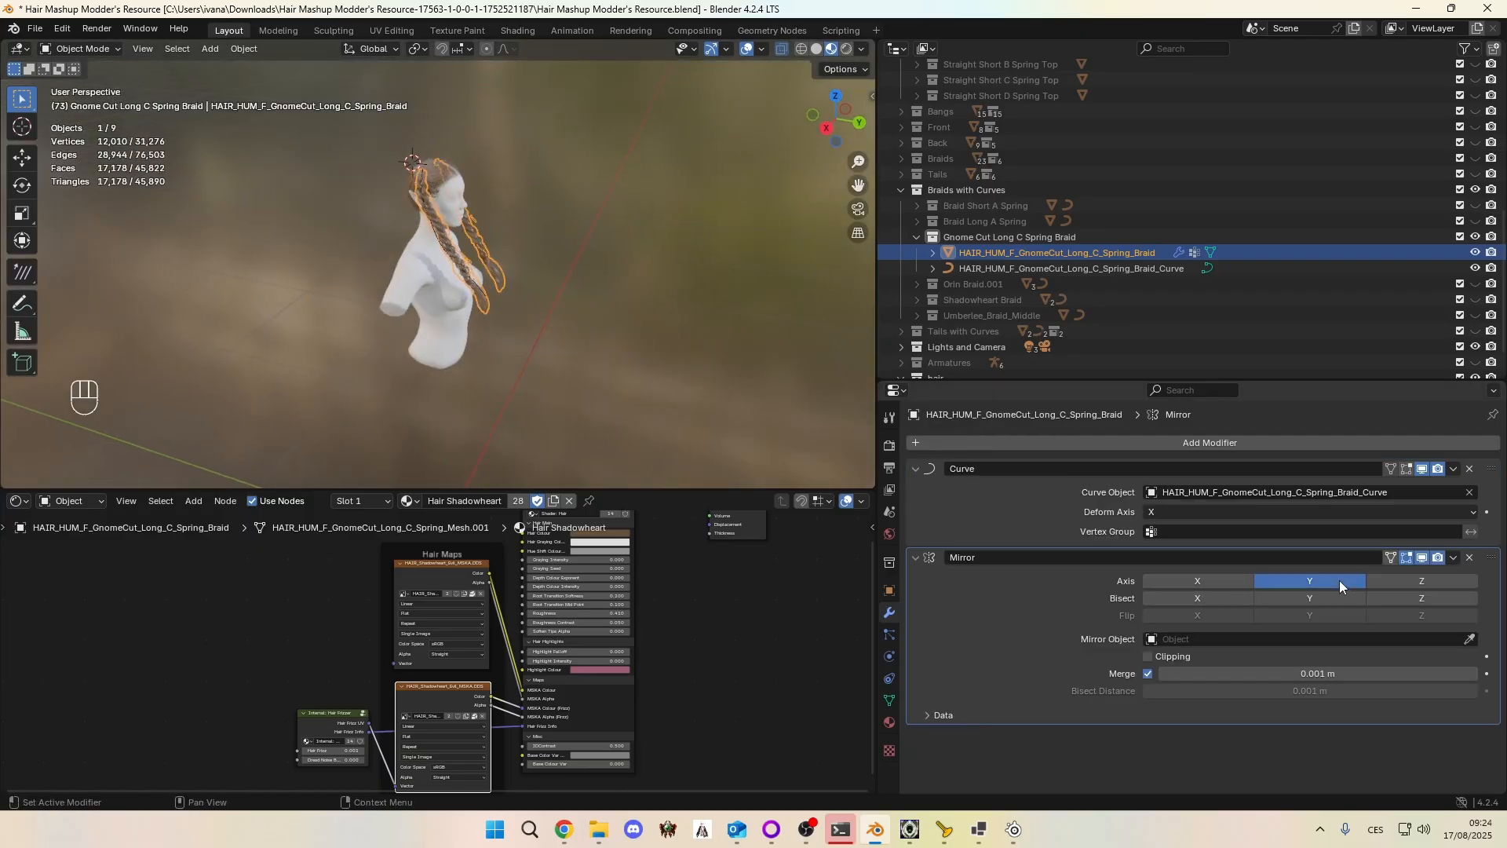
middle_click_drag(628, 275, 460, 256)
scroll(460, 256, "up", 3)
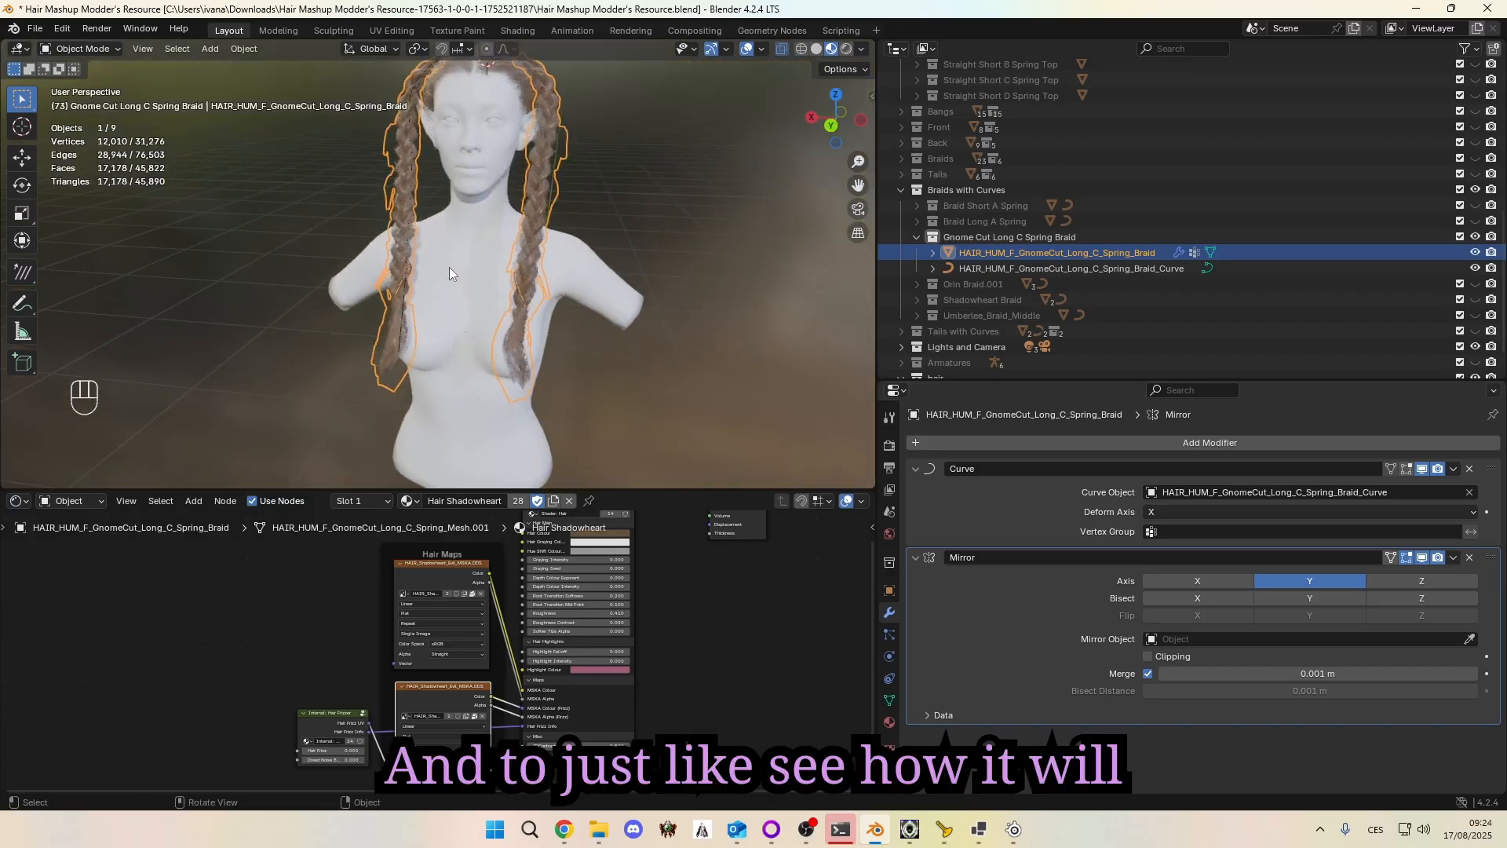
middle_click_drag(603, 285, 595, 282)
key("a")
key("a")
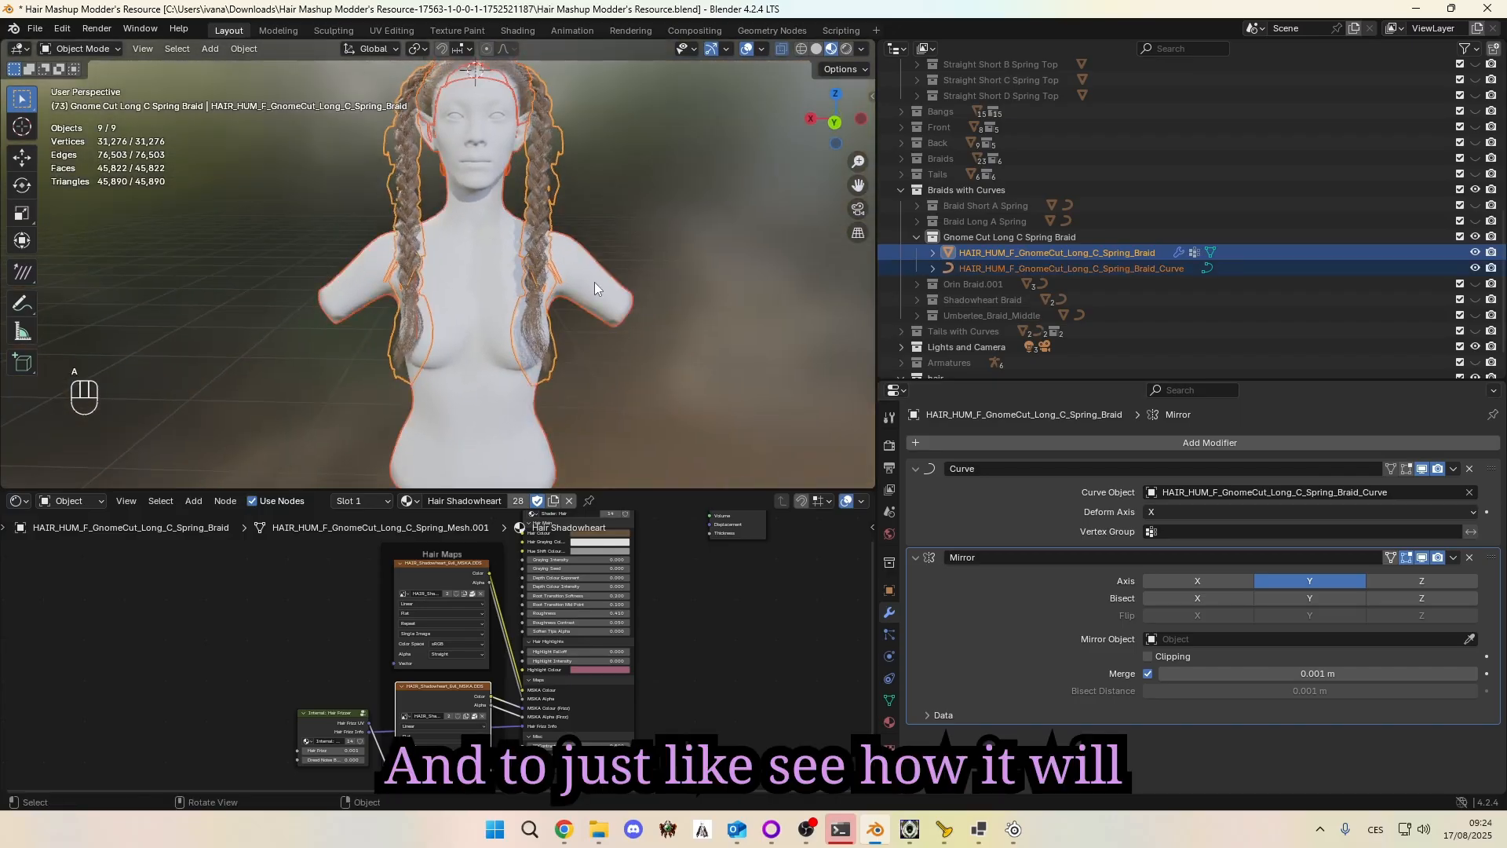
scroll(686, 303, "up", 1)
middle_click_drag(649, 225, 704, 303, "shift")
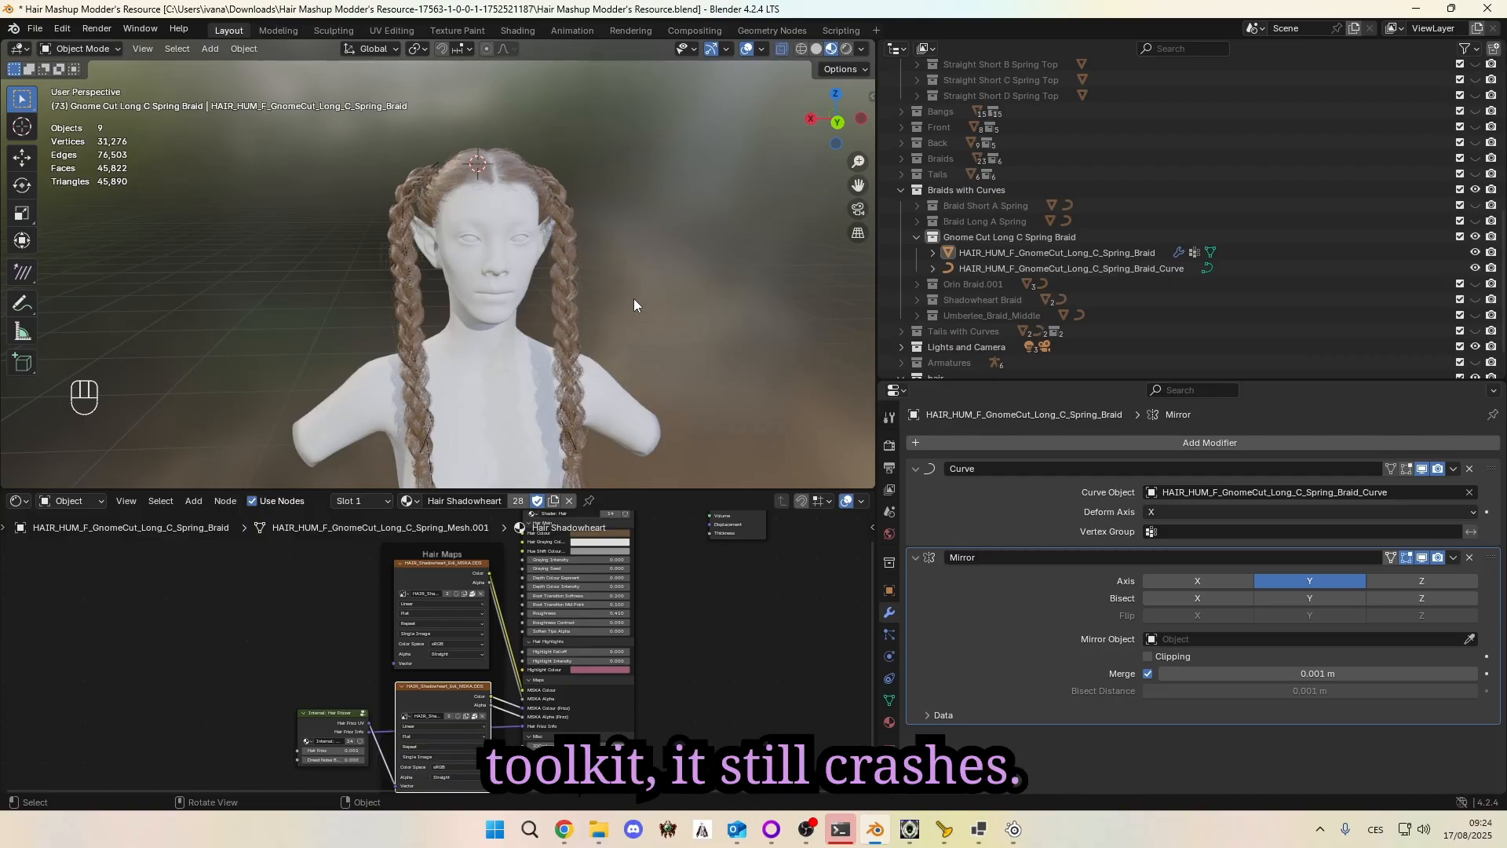
Step: Save the file under the new name Tutorial hair.blend in the same folder
key("ctrl")
key("ctrl")
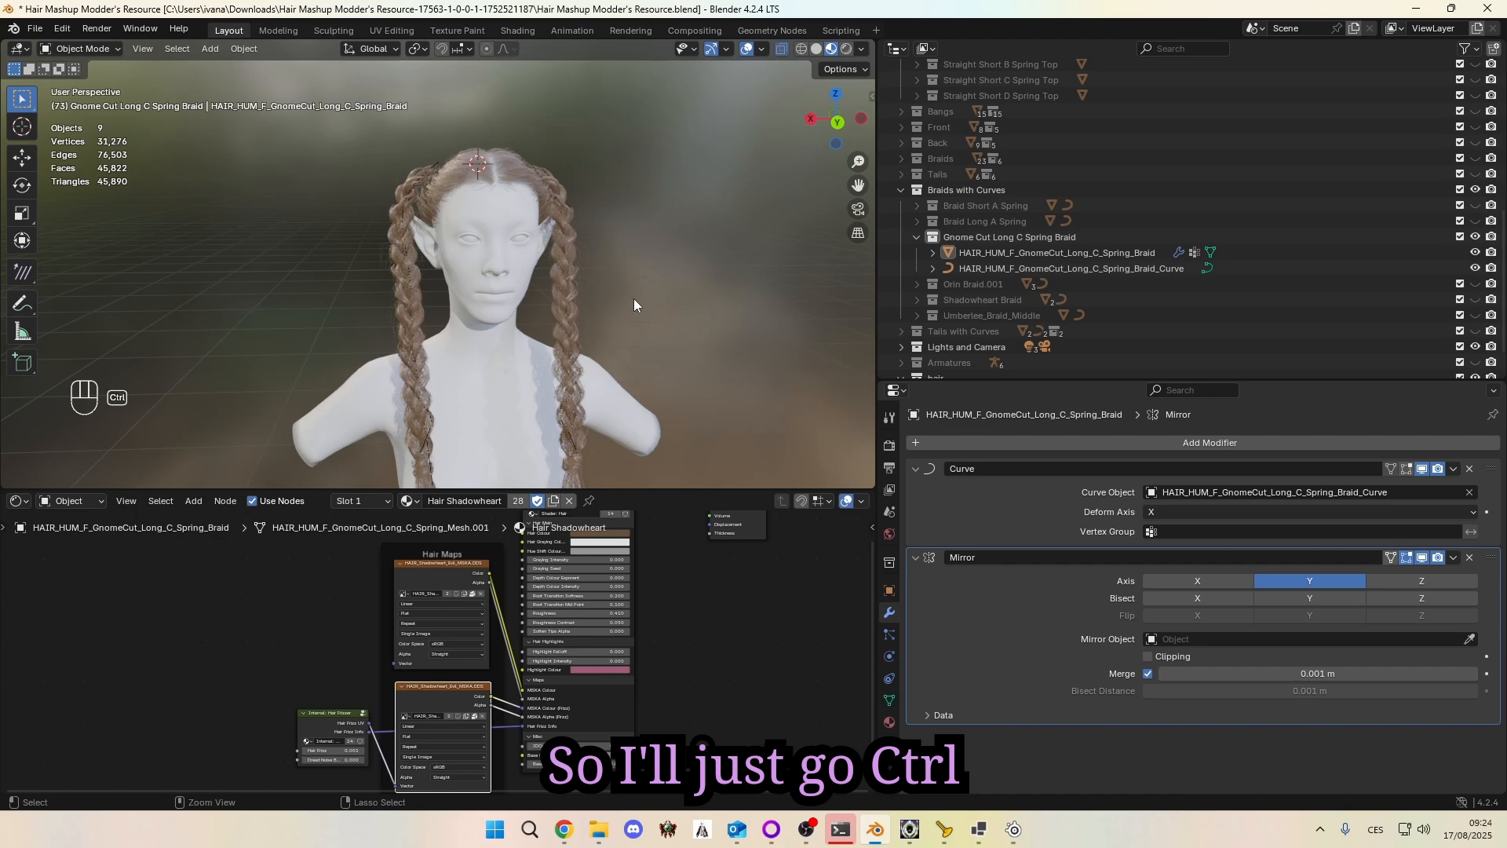
key("ctrl+shift+s")
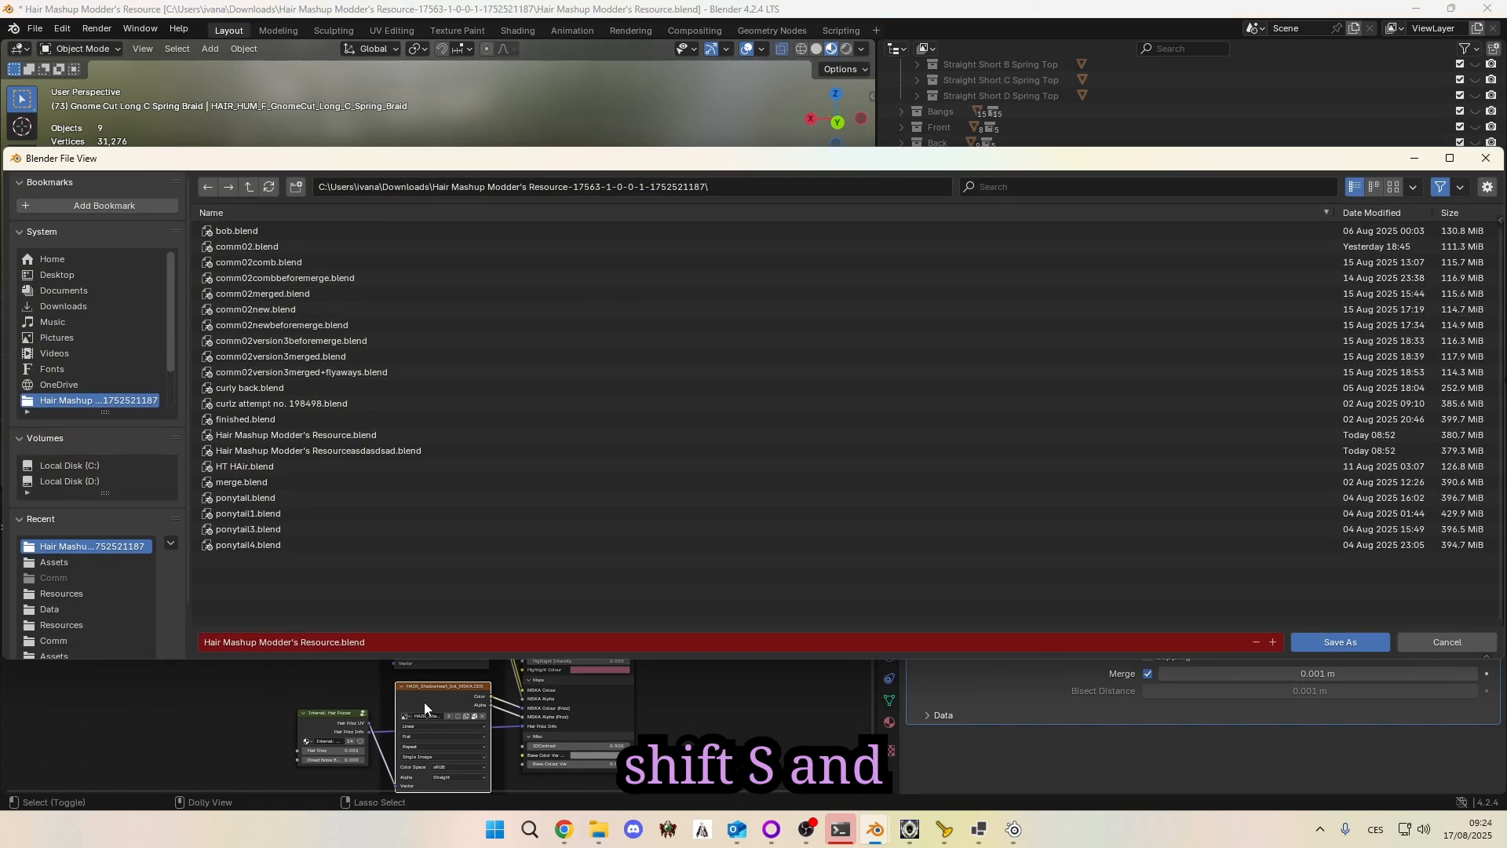
left_click(339, 642)
left_click_drag(340, 642, 93, 633)
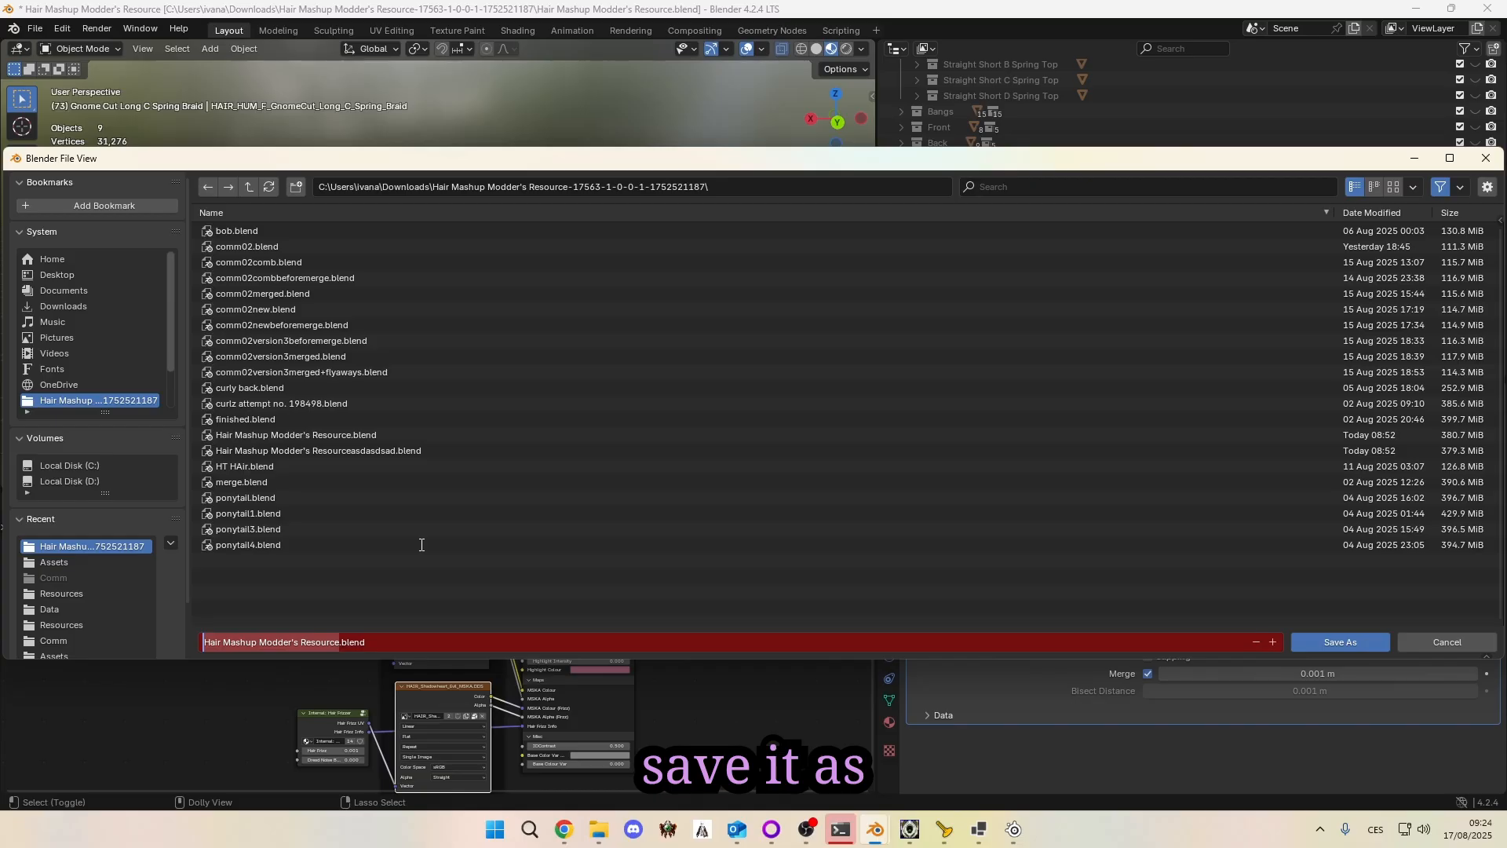
type("Tutorial hair")
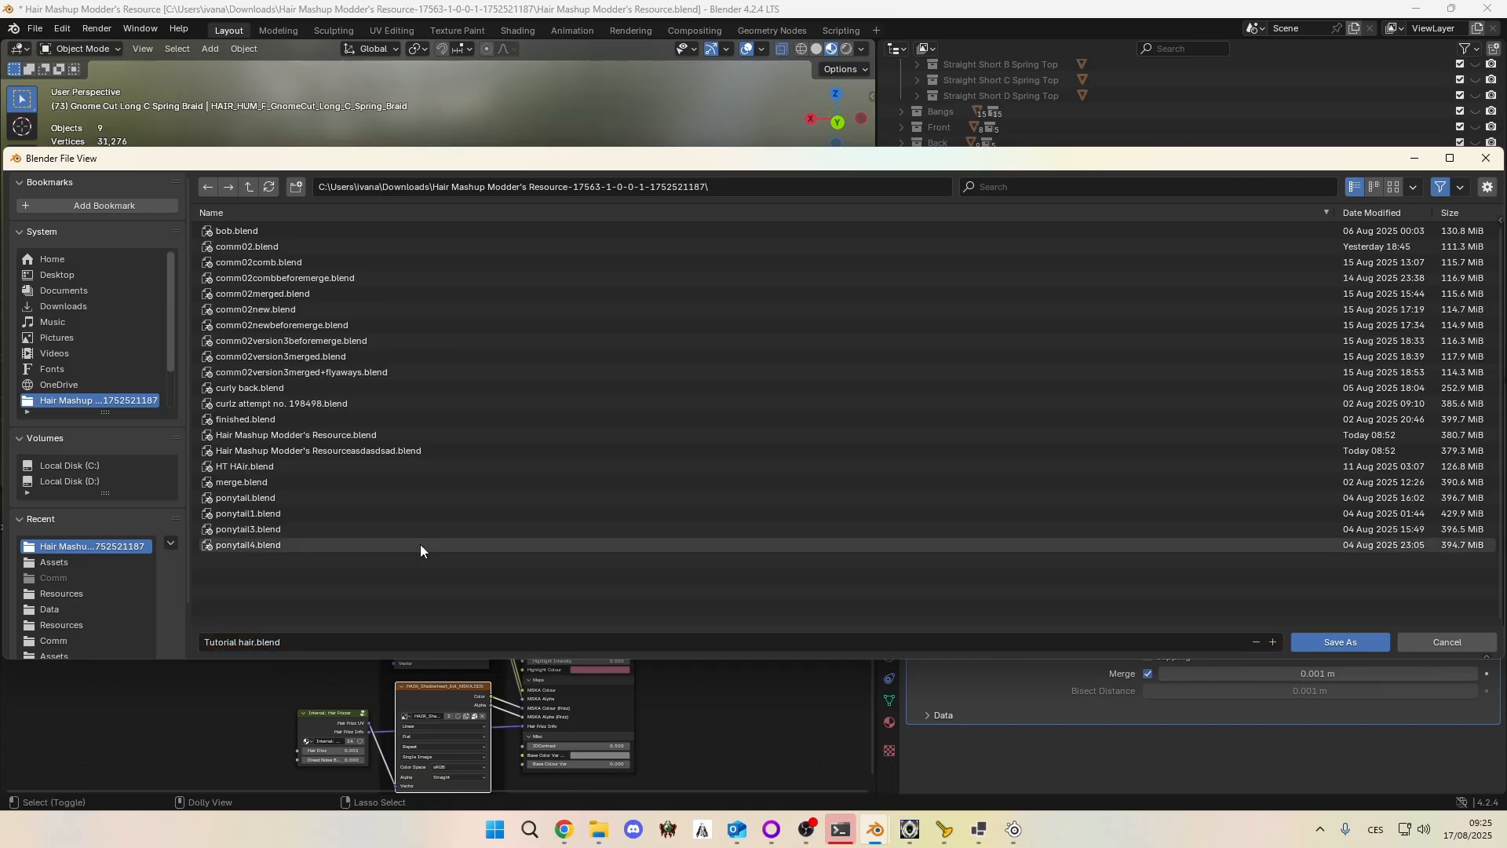
key("Return")
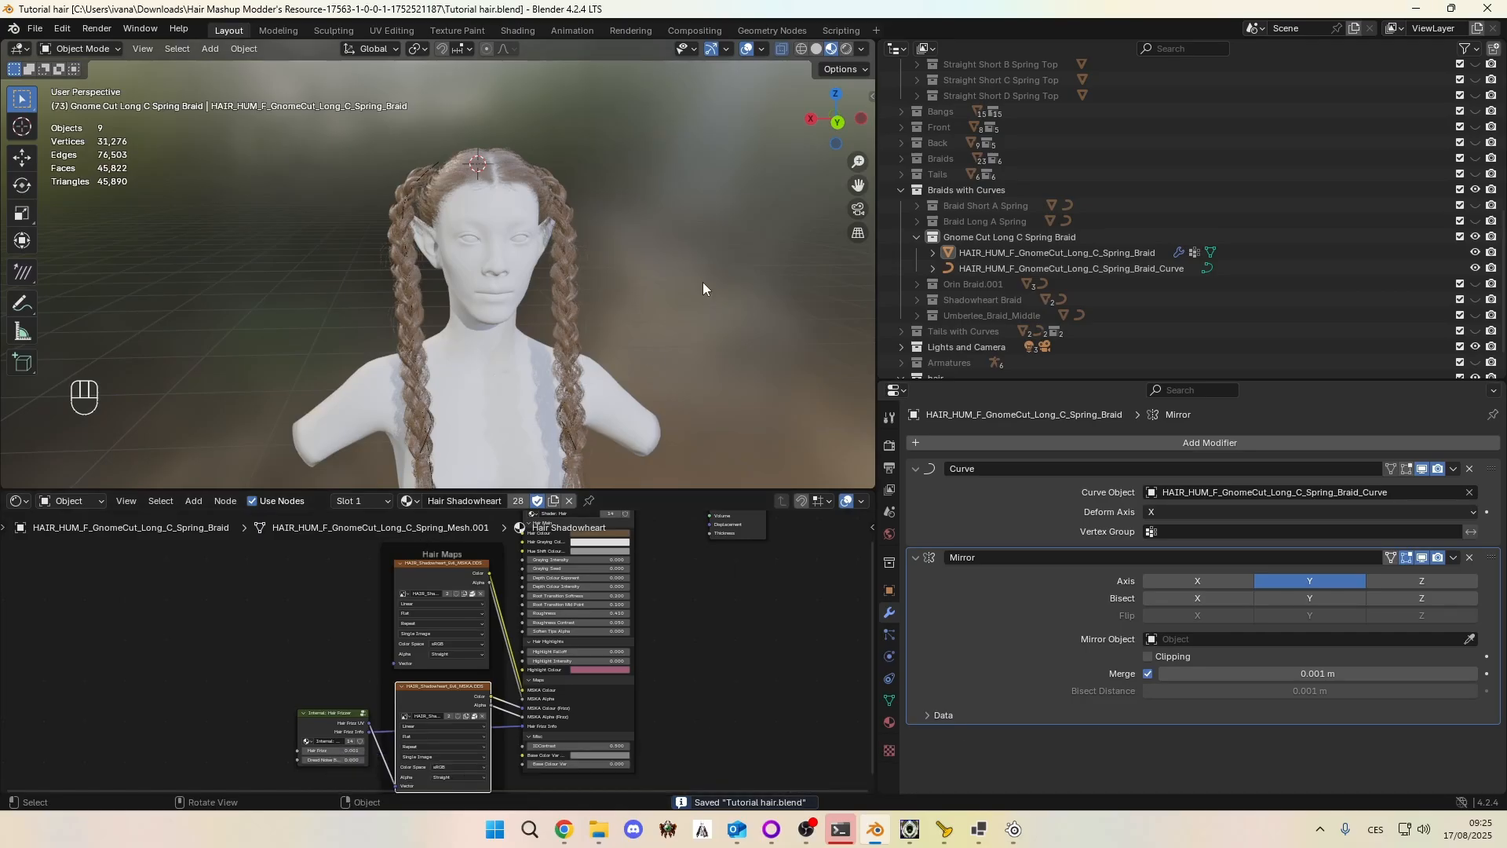
Step: Collapse the Top collection, and expand the Bangs collection and make it visible
middle_click_drag(704, 281, 550, 293)
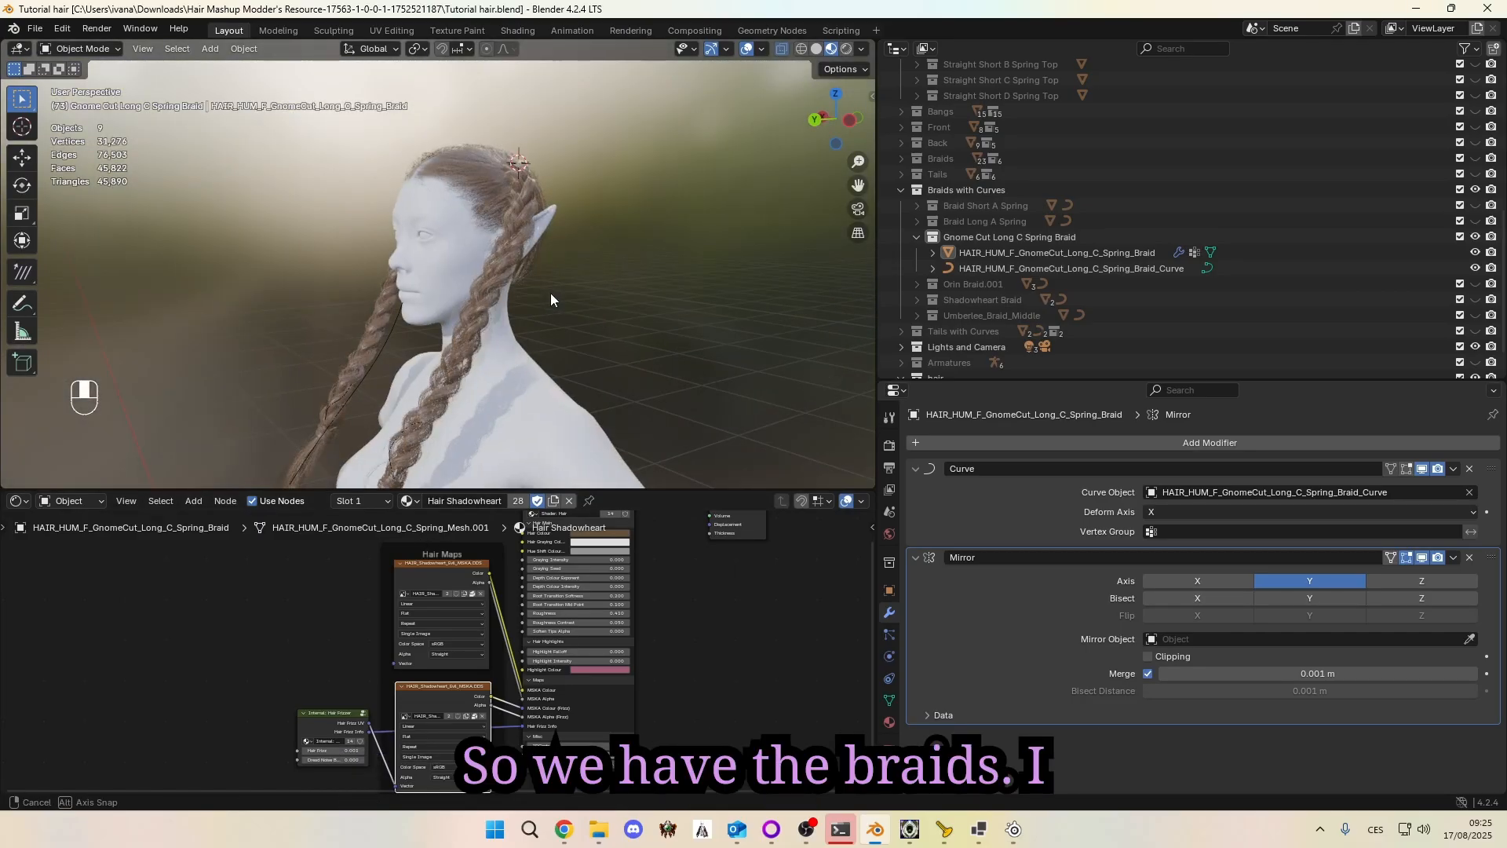
scroll(1002, 267, "down", 2)
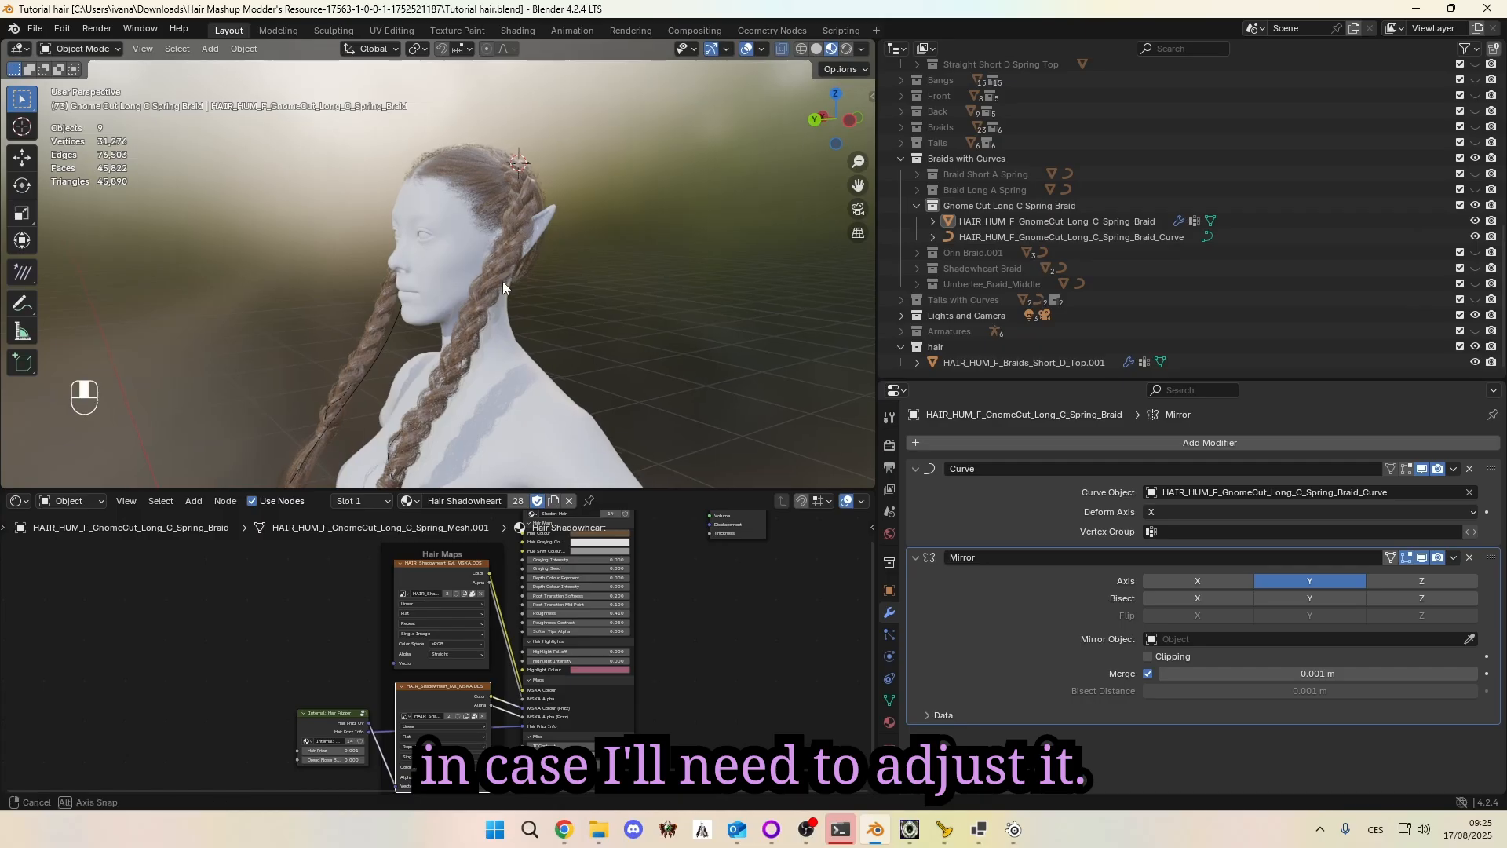
middle_click_drag(502, 281, 624, 277)
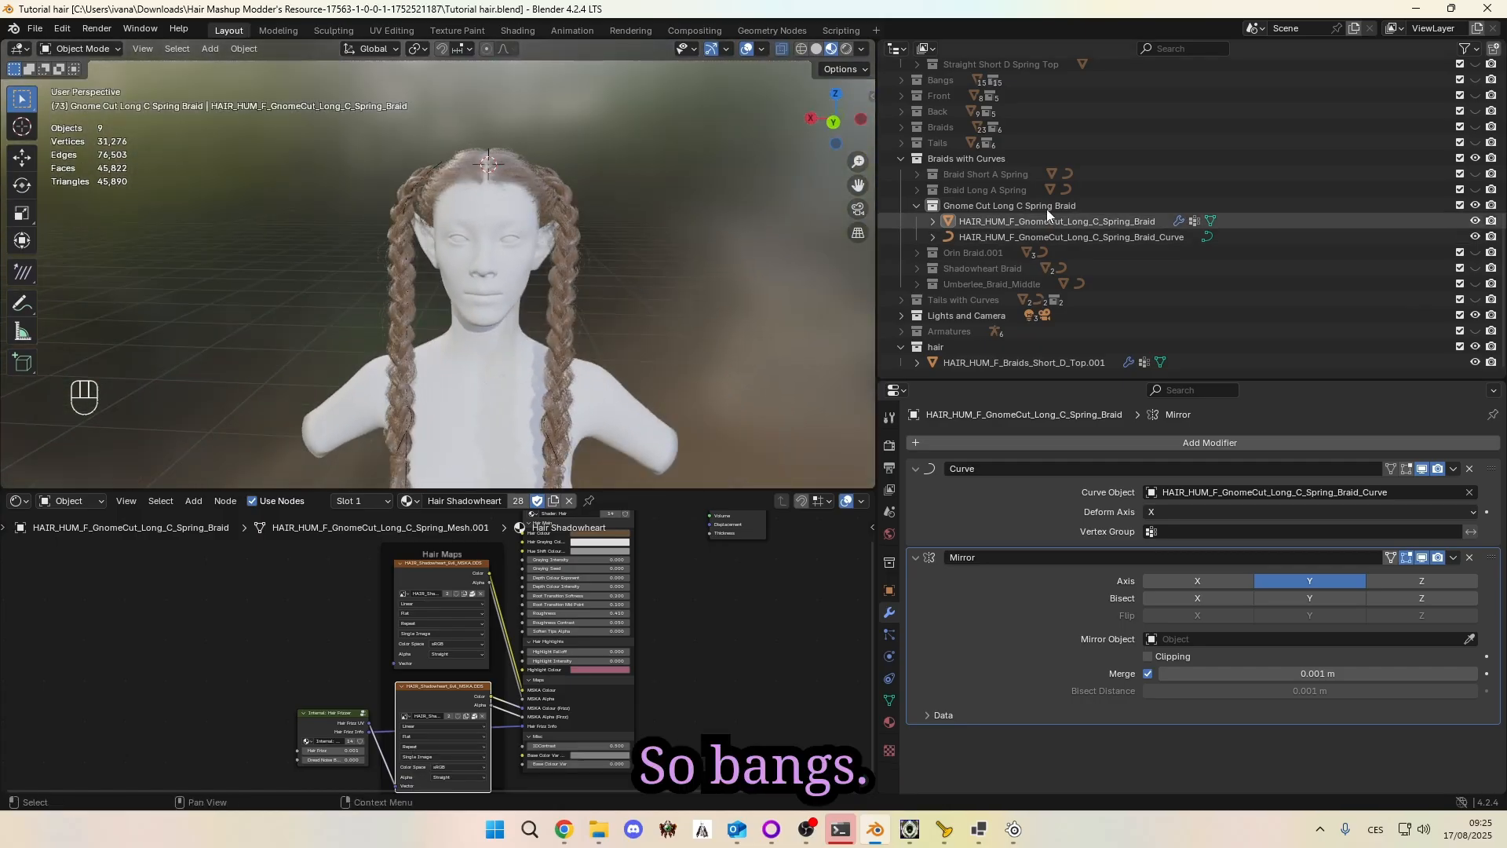
scroll(1077, 205, "up", 10)
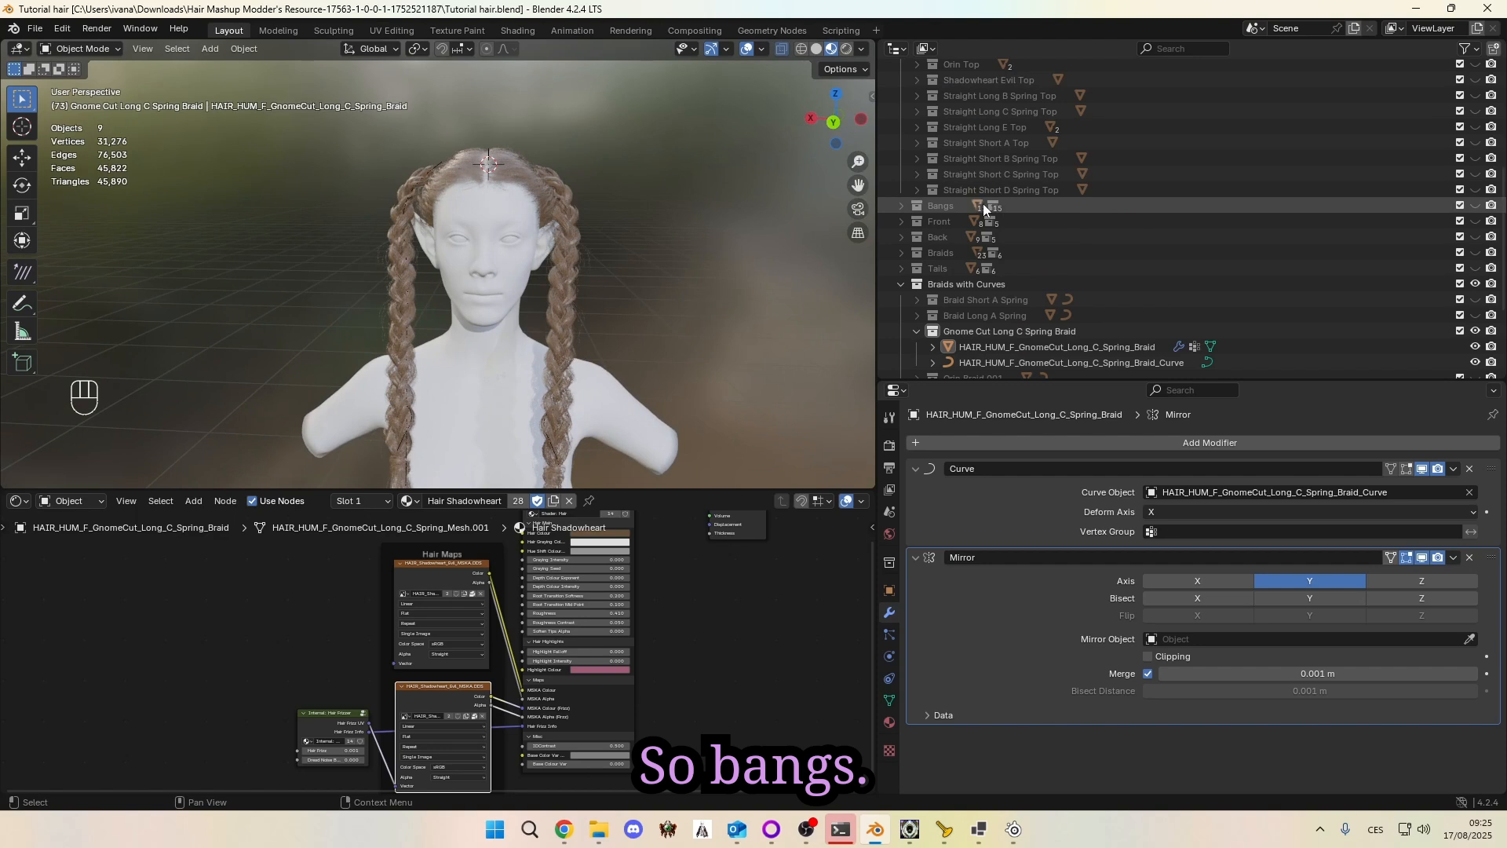
left_click(902, 115)
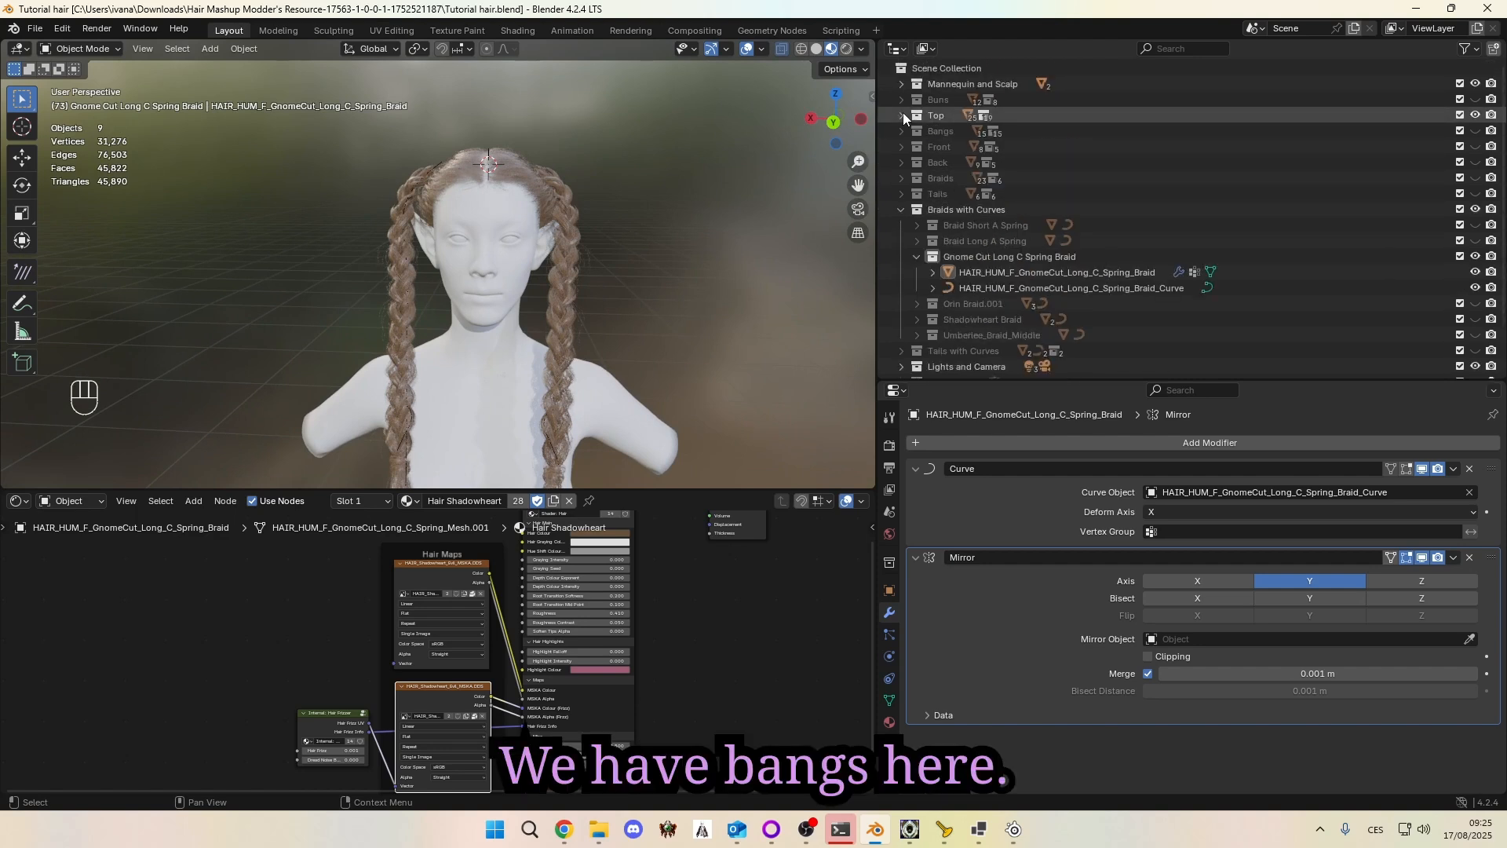
left_click(901, 130)
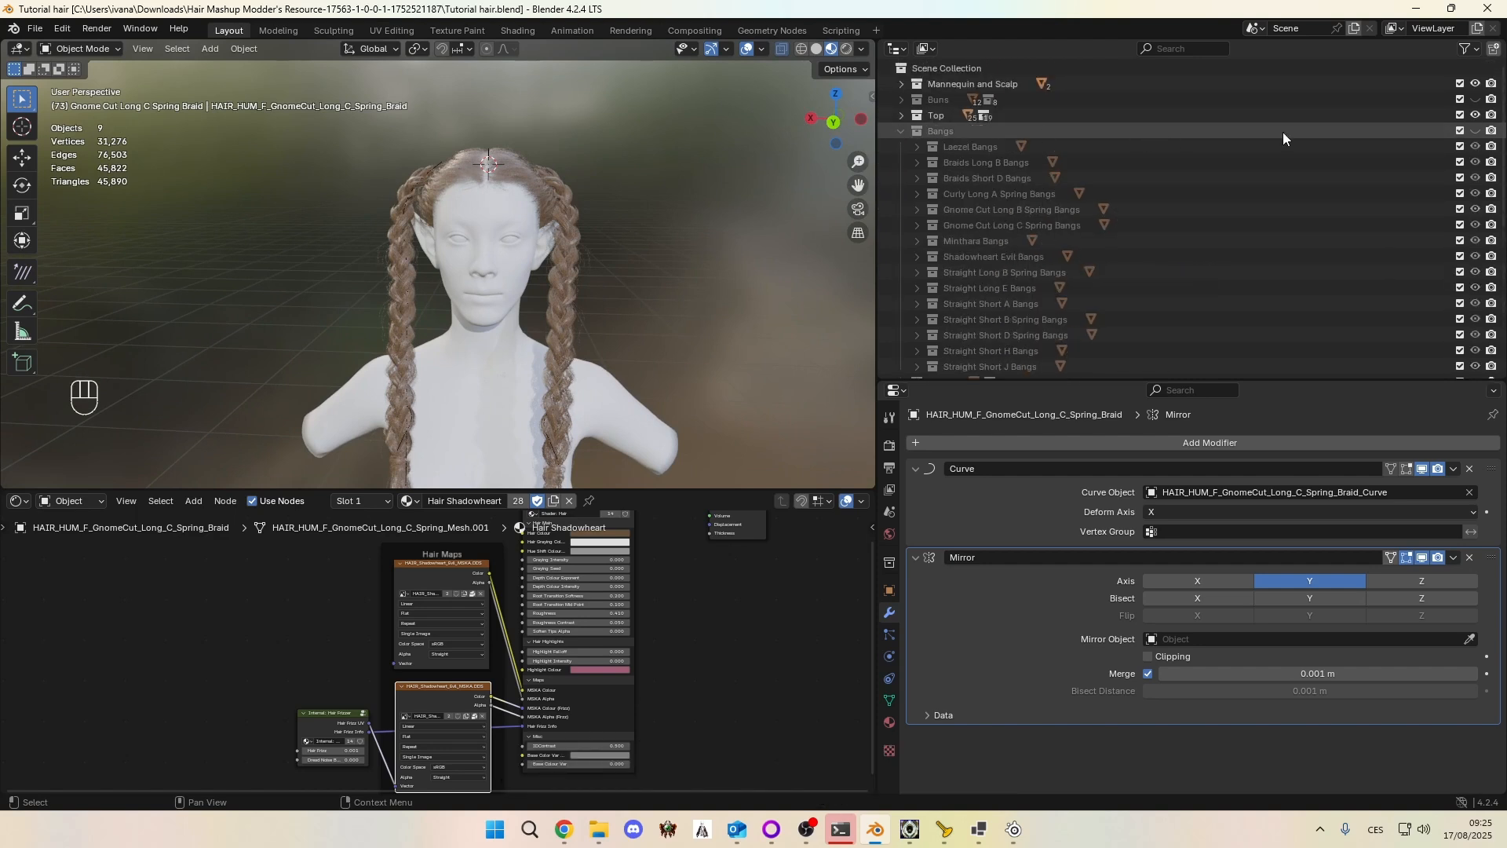
left_click(1476, 130)
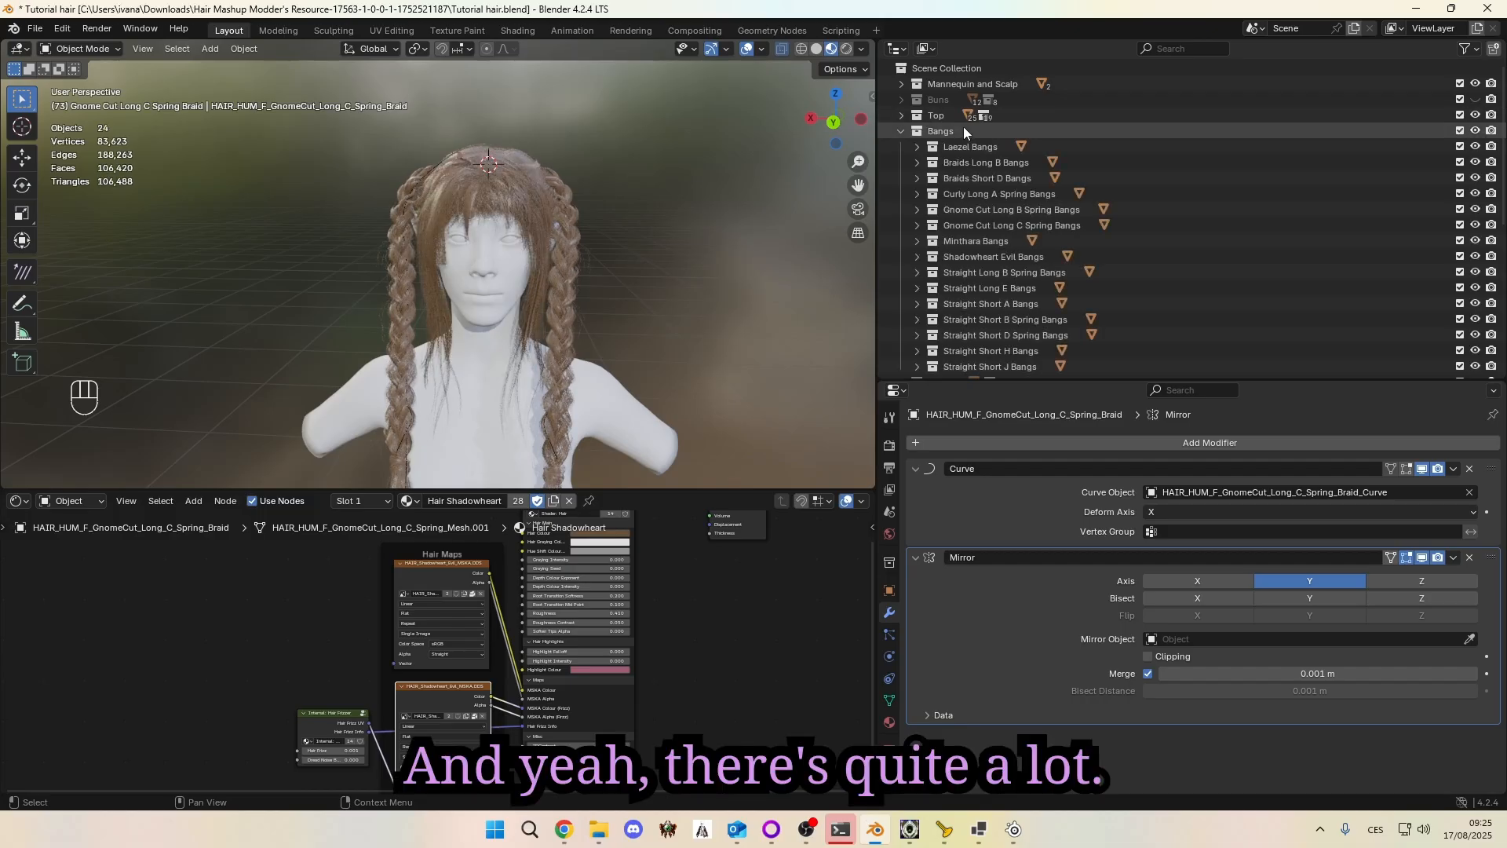
Step: Hide every bangs sub-collection from Laezel Bangs through Straight Short J Bangs, and clear the selection
left_click(983, 143)
scroll(1004, 232, "down", 4)
left_click(1004, 235, "shift")
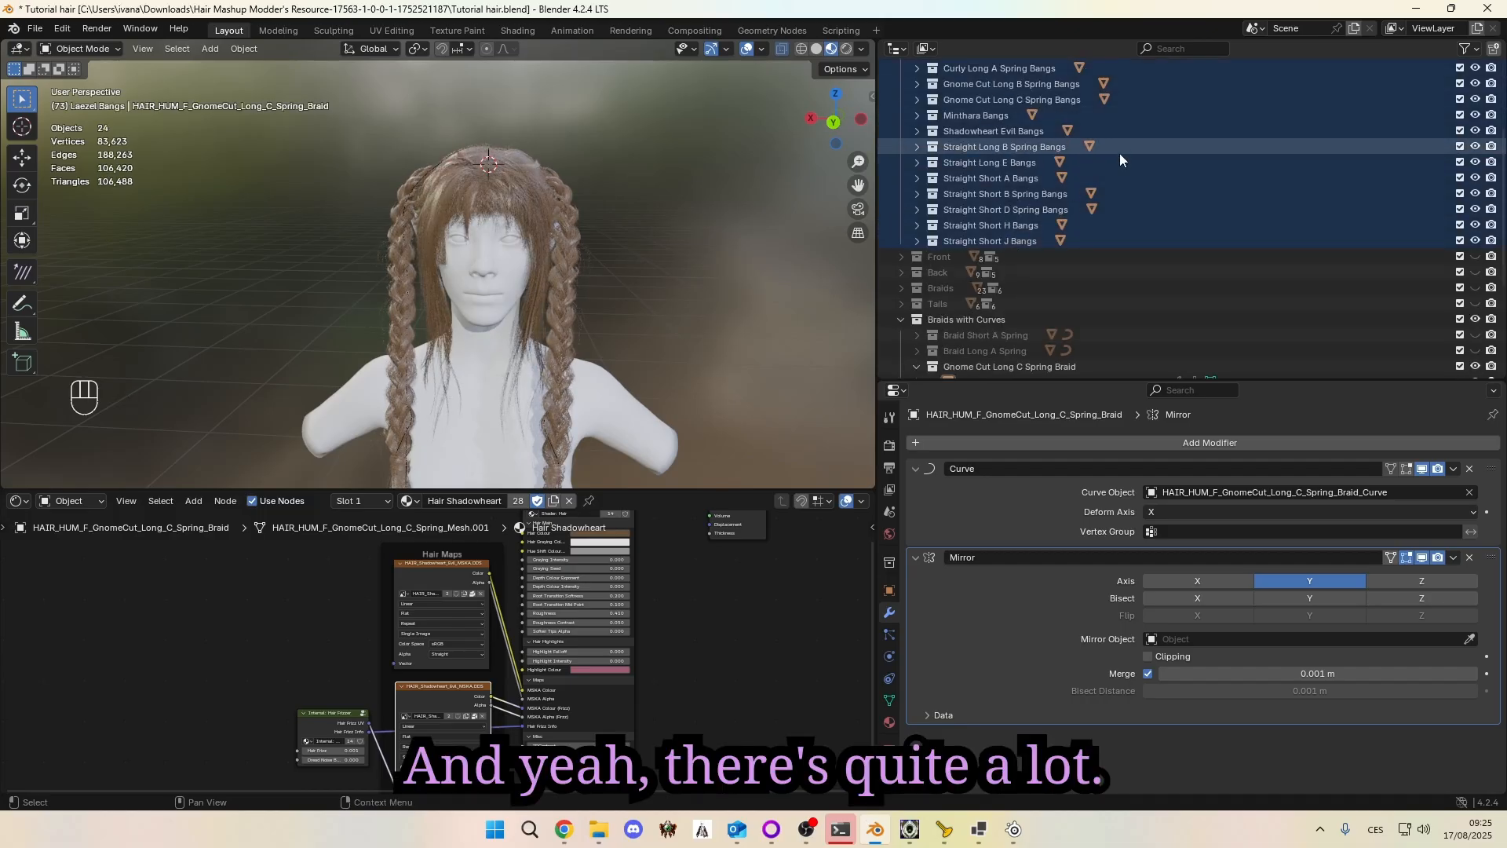
key("h")
scroll(1120, 153, "up", 4)
key("a")
key("a")
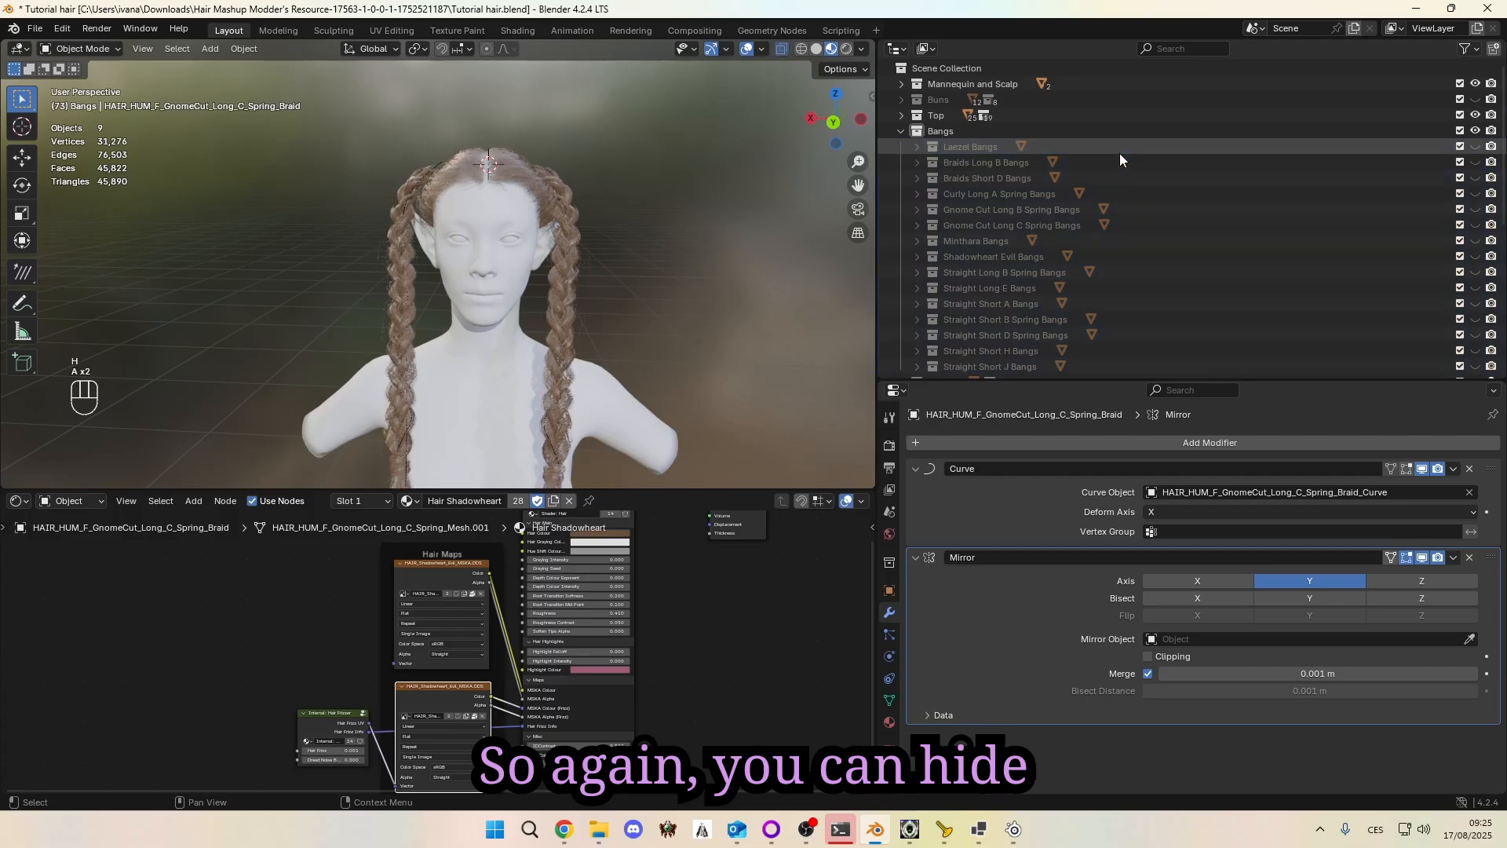
Step: Preview Braids Long B, Braids Short D and Curly Long A Spring Bangs on the head one at a time
left_click(1477, 163)
left_click(1477, 163)
left_click(1475, 178)
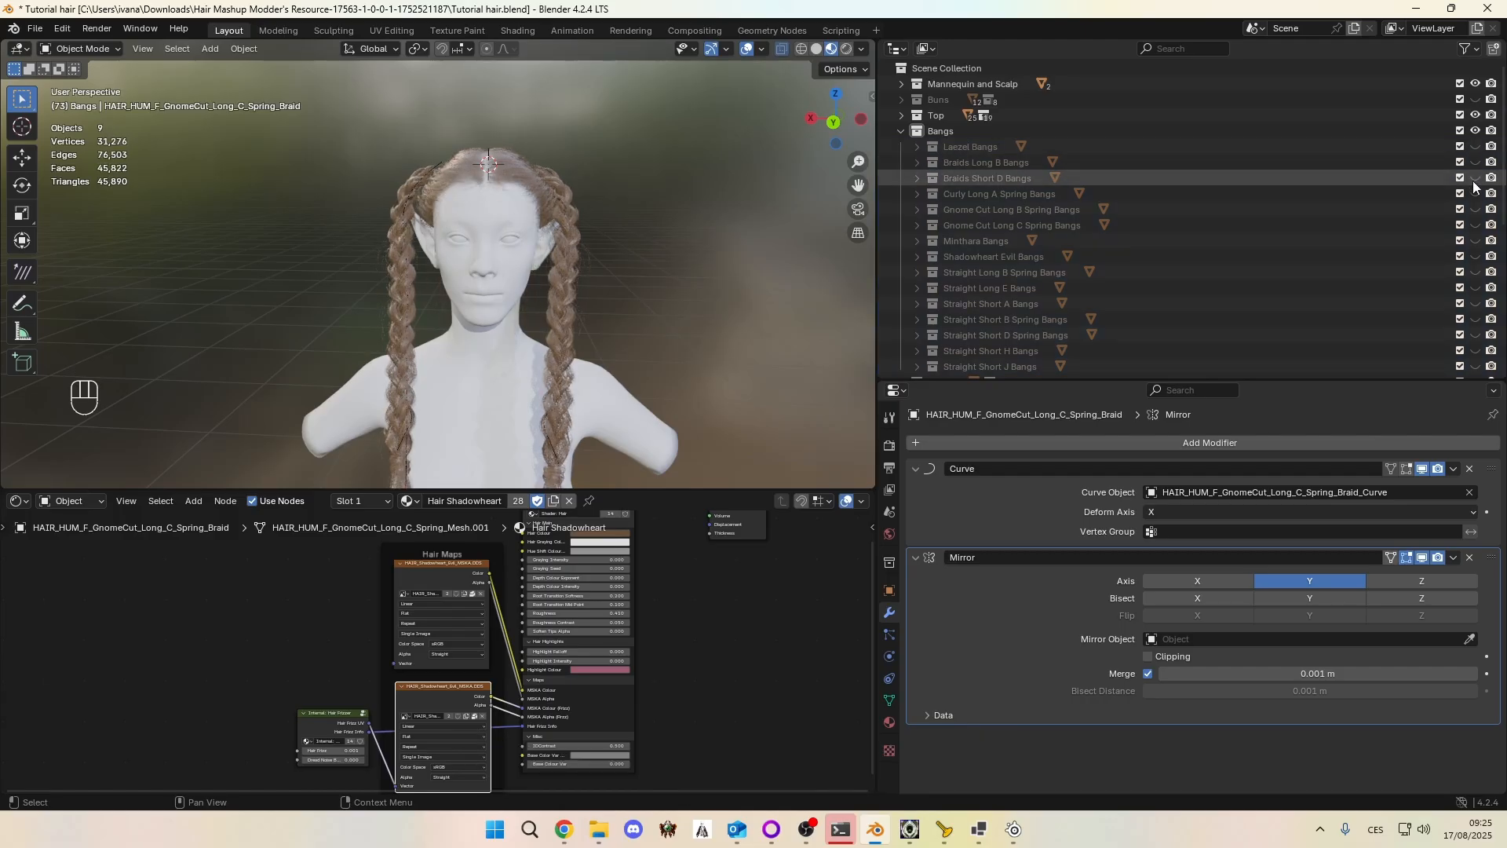
left_click(1475, 179)
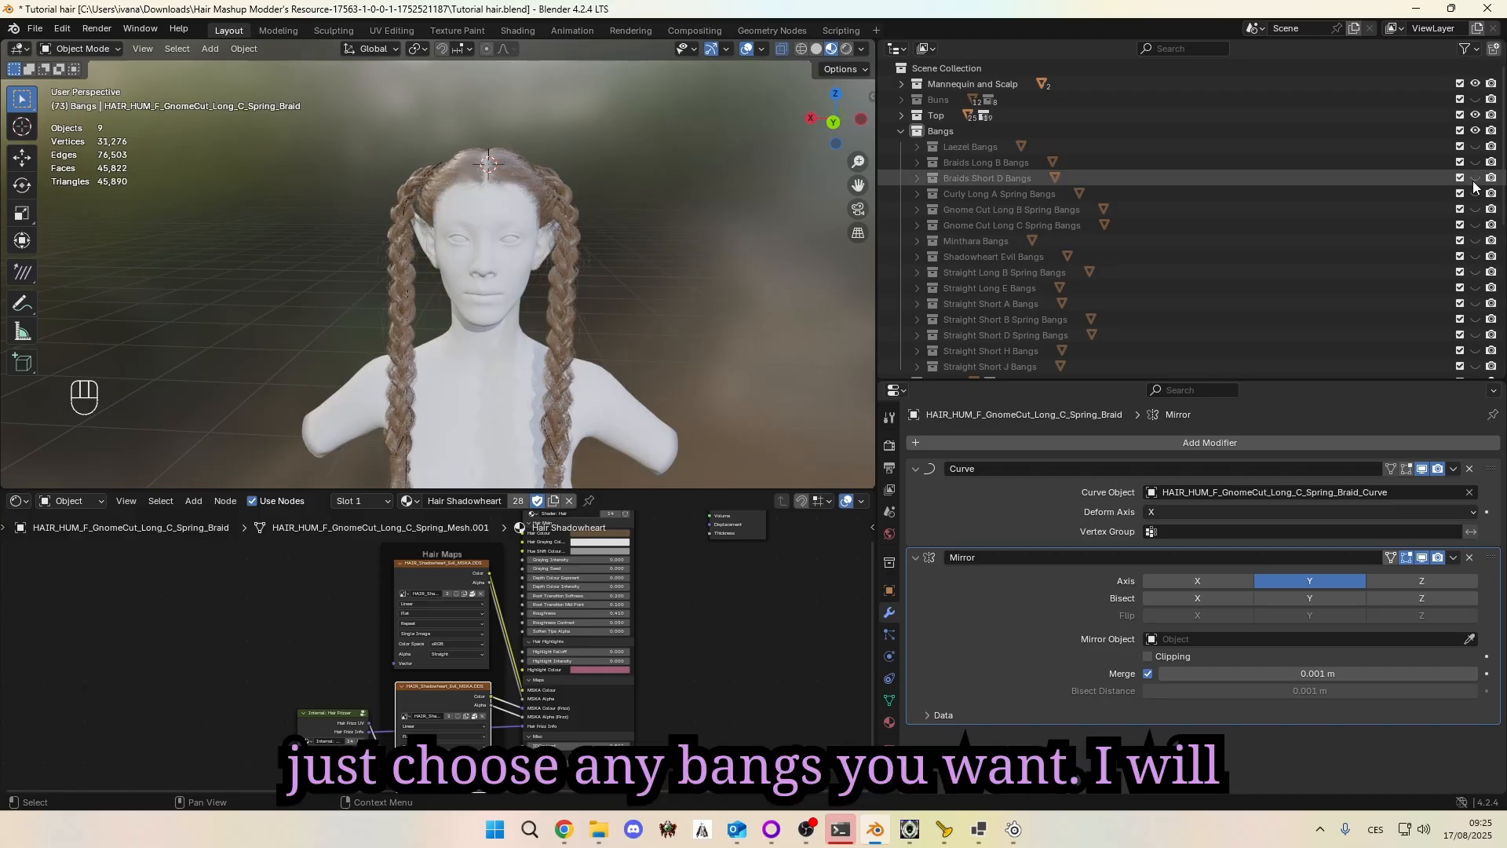
left_click(1476, 194)
scroll(638, 161, "up", 2)
middle_click_drag(638, 161, 588, 165)
left_click(1476, 194)
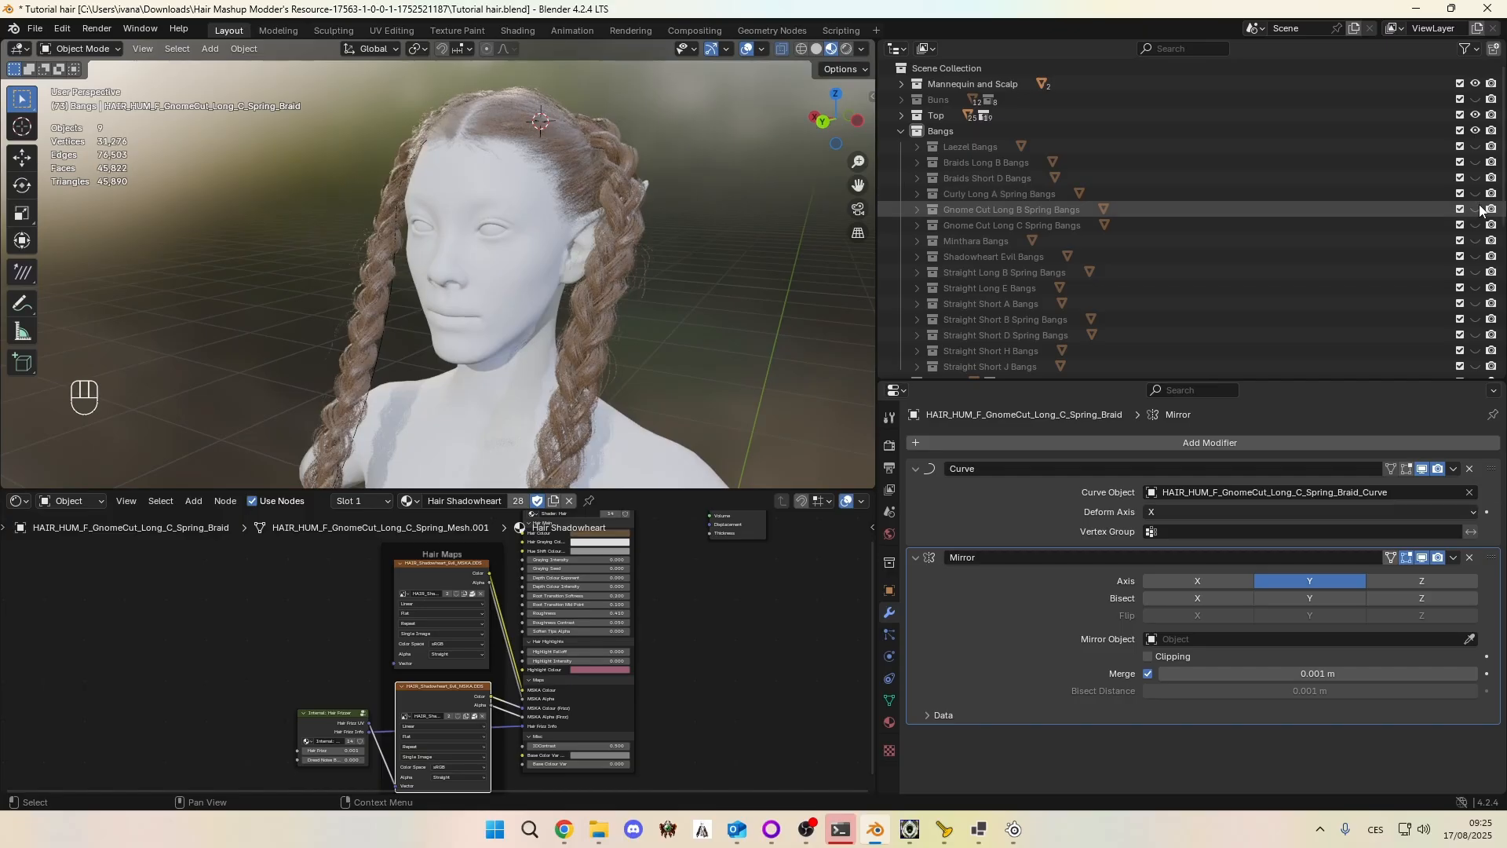
Step: Preview the Gnome Cut Long B and Gnome Cut Long C Spring Bangs one at a time, checking the latter from the front
left_click(1476, 209)
left_click(1477, 209)
left_click(1476, 225)
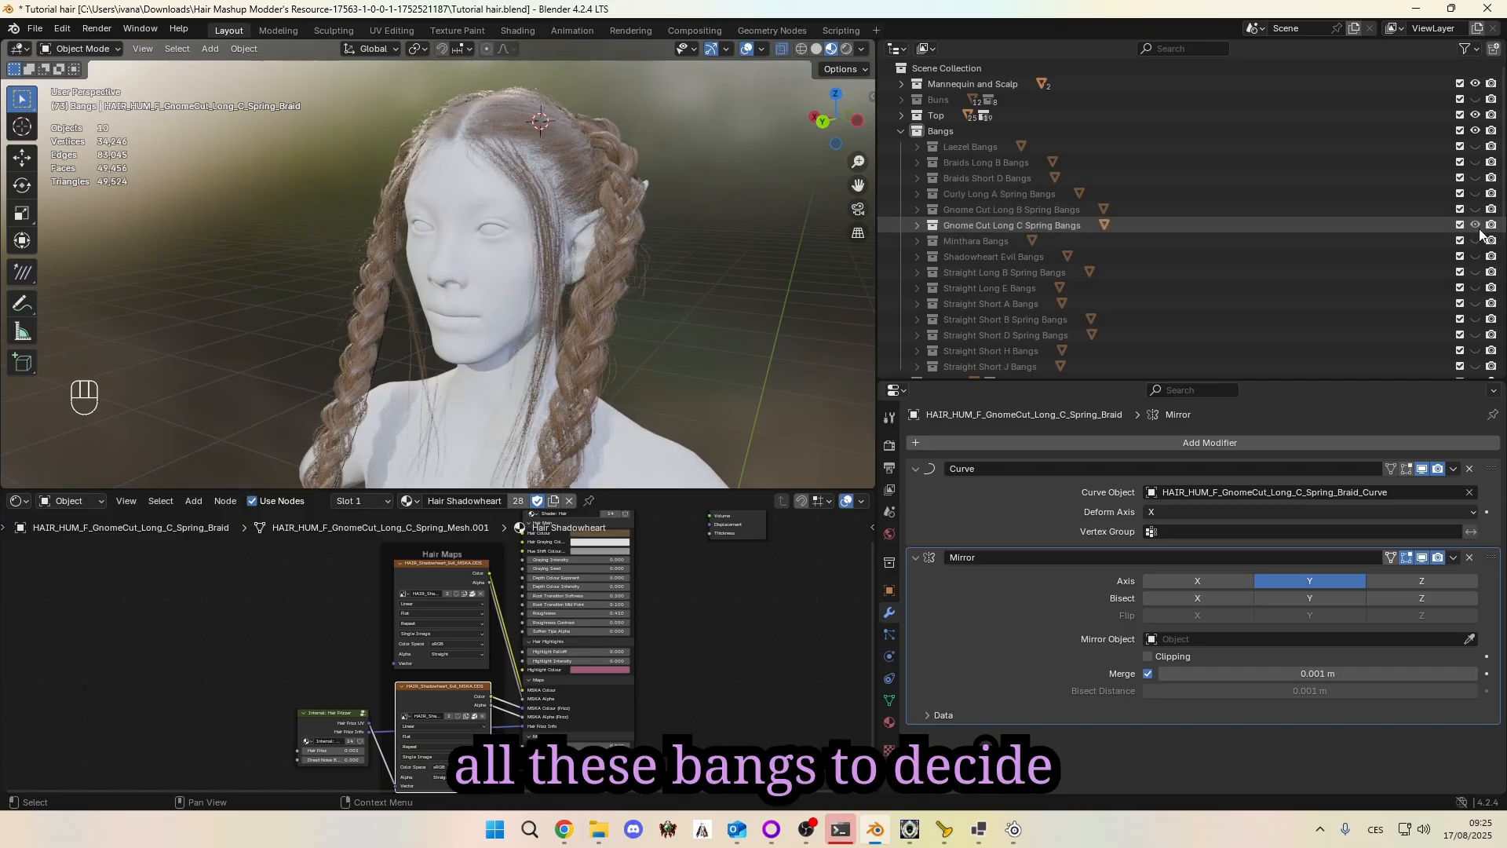
middle_click_drag(567, 203, 609, 204)
scroll(609, 204, "up", 2)
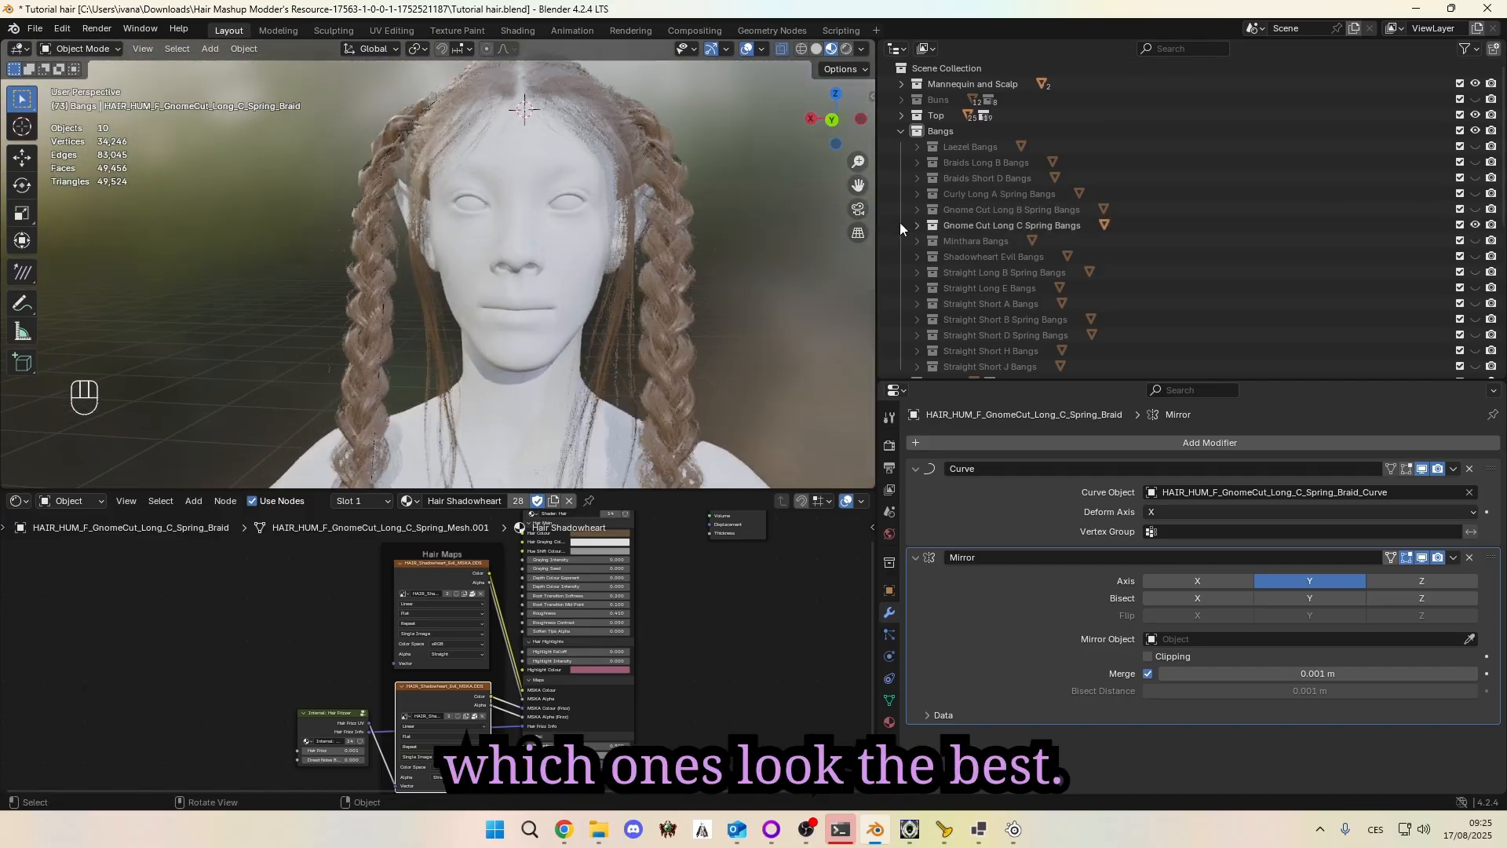
left_click(1476, 225)
Step: Preview the Minthara, Shadowheart Evil and Straight Long B Spring Bangs in turn, hiding each again
left_click(1477, 241)
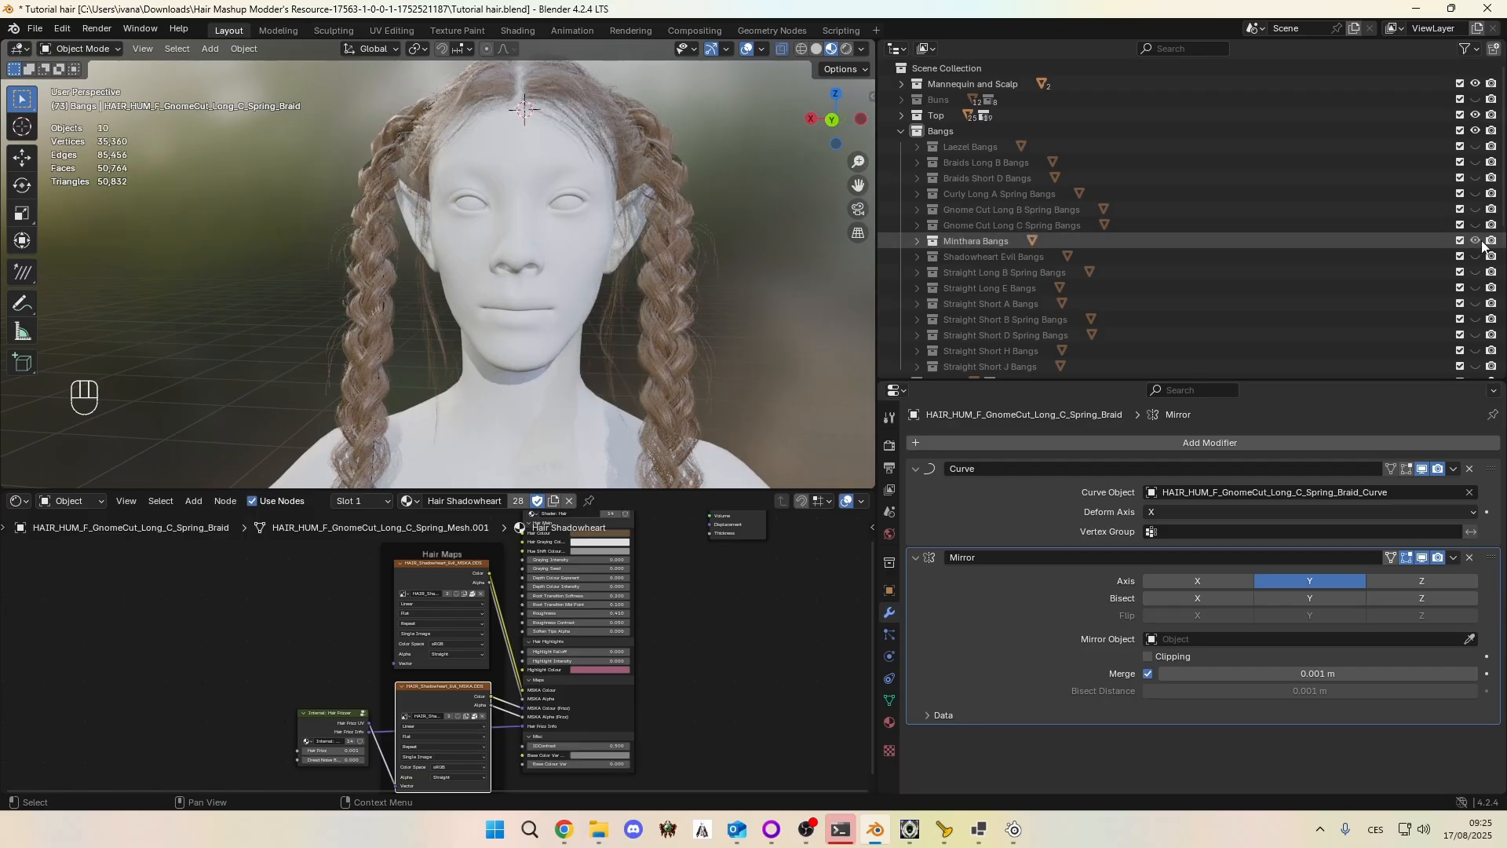
left_click(1477, 242)
left_click(1477, 257)
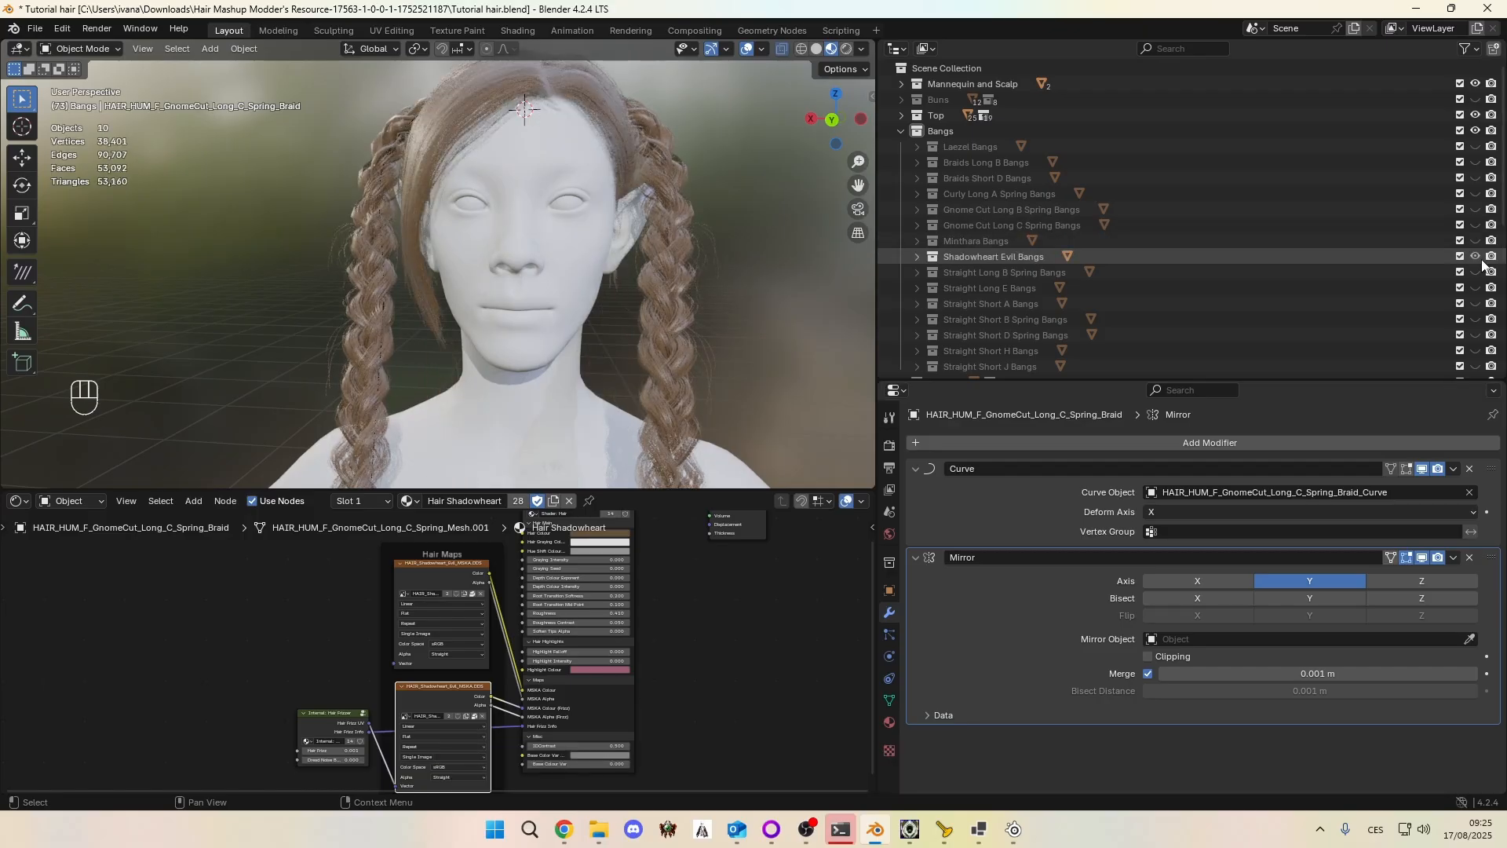
left_click(1477, 257)
left_click(1477, 272)
left_click(1477, 272)
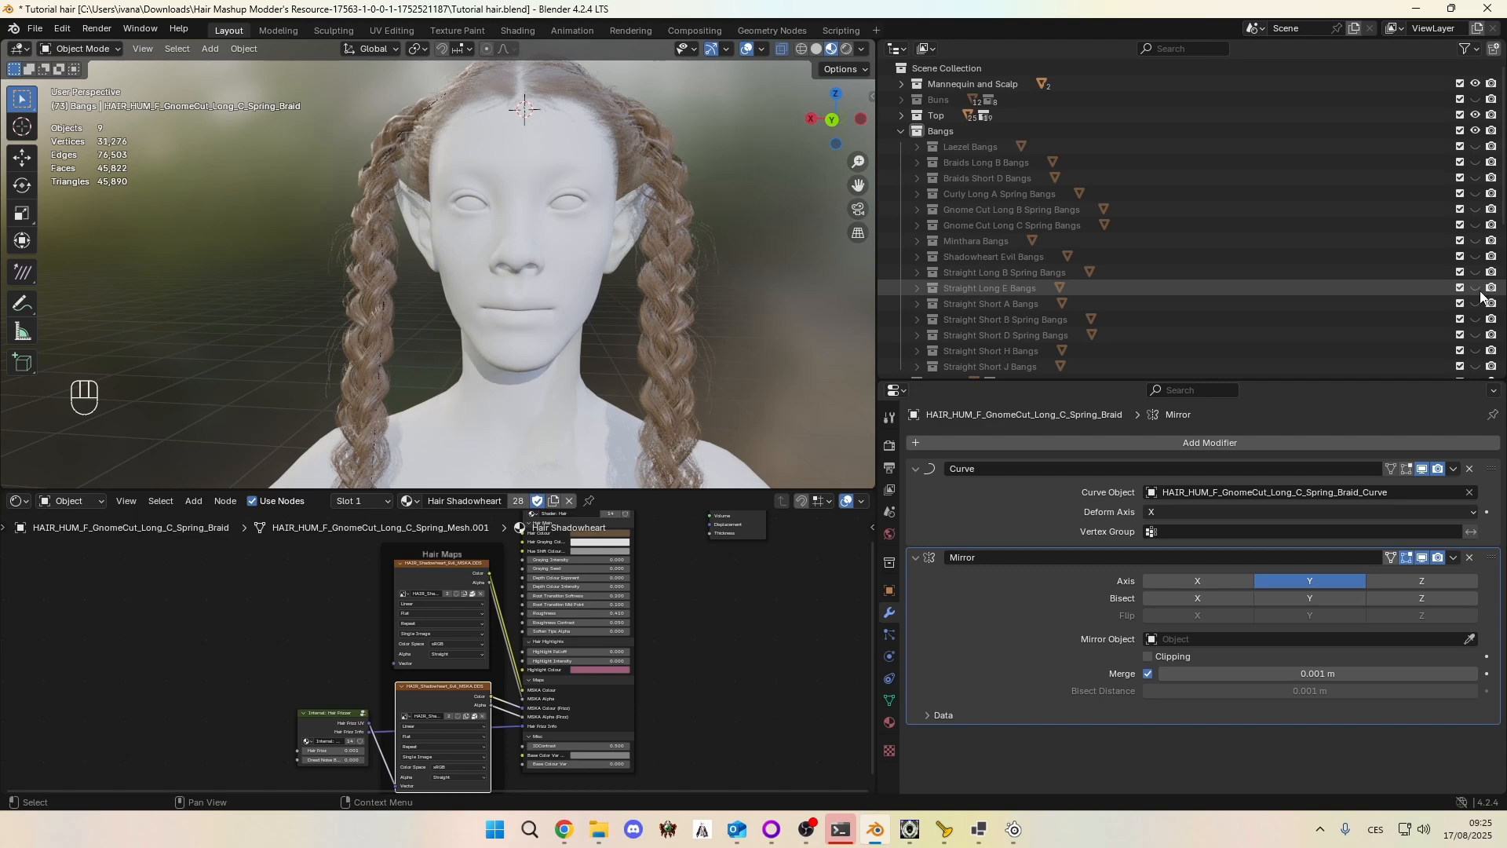
Step: Preview the Straight Long E, Straight Short B Spring and Straight Short D Spring Bangs one at a time, hiding each again
left_click(1476, 288)
left_click(1476, 288)
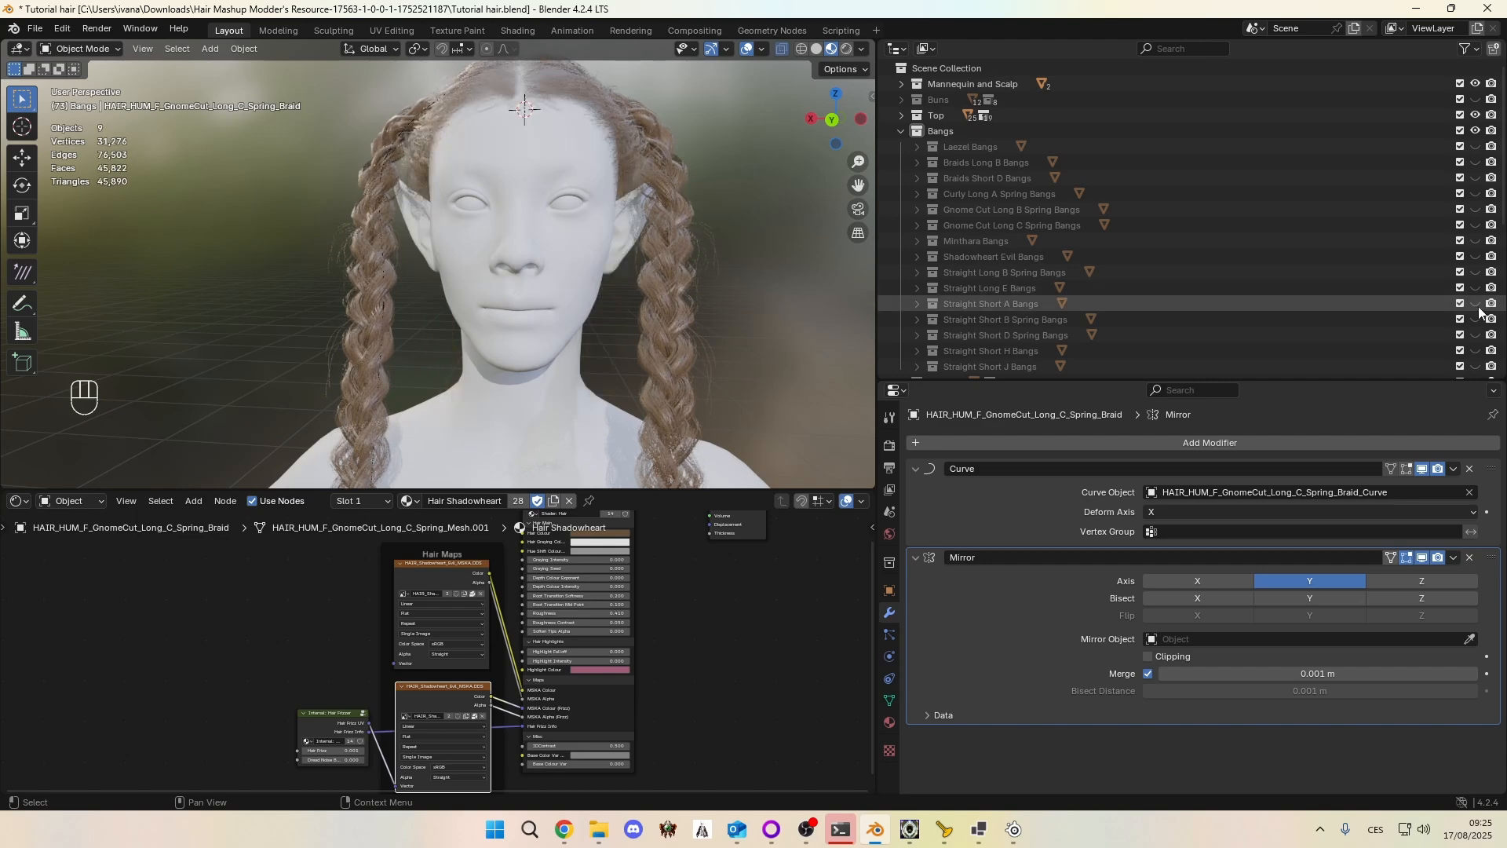
left_click(1476, 319)
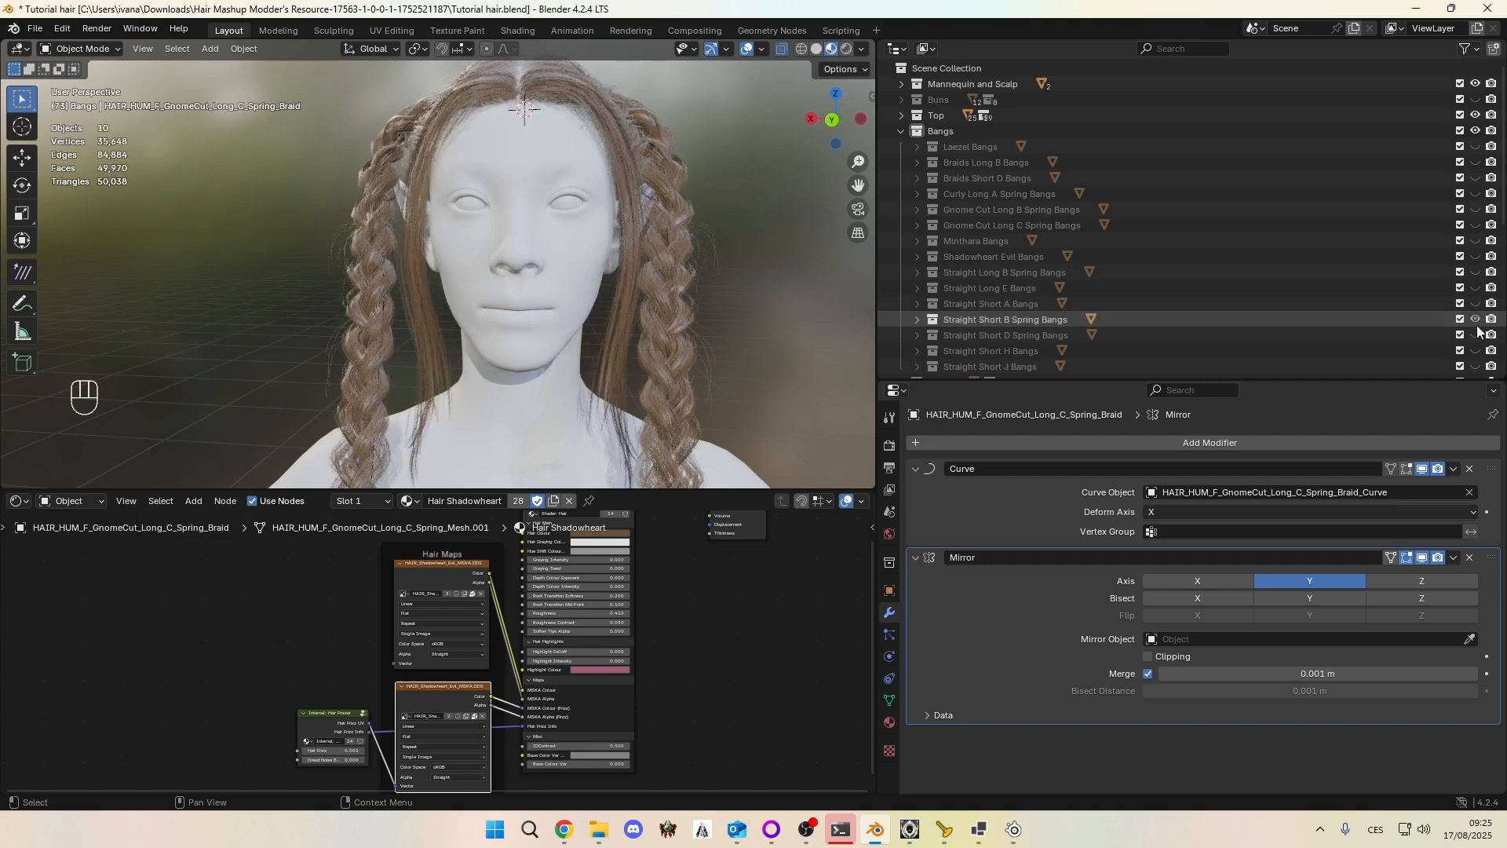
left_click(1476, 320)
left_click(1476, 335)
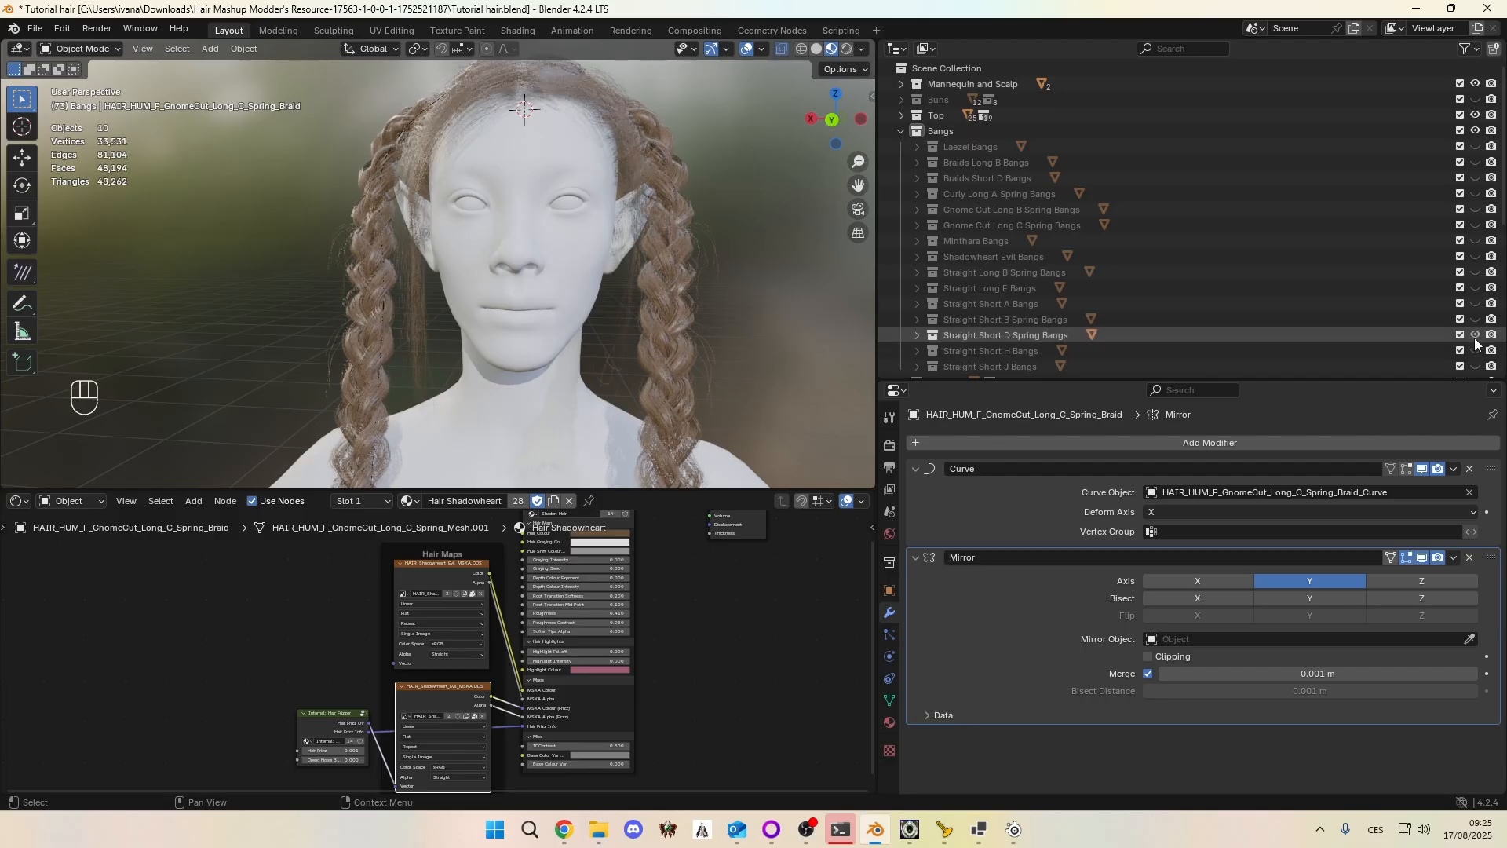
left_click(1476, 335)
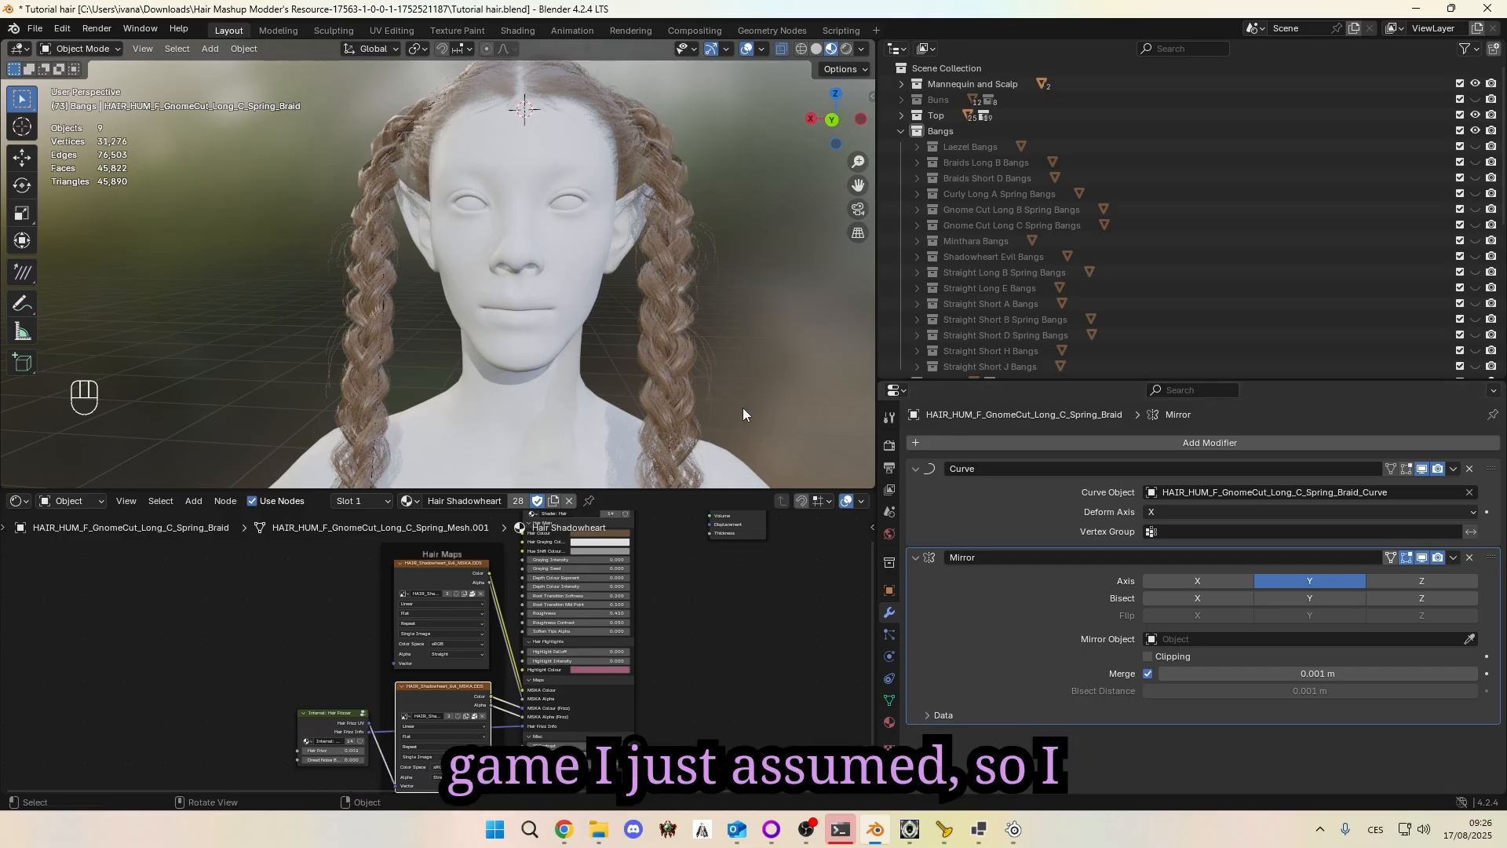
Step: Select the mirrored braid and view it with rendered viewport shading from the side and front
left_click(681, 328)
mouse_move(581, 224)
middle_mouse_down()
mouse_move(633, 221)
mouse_move(609, 224)
middle_mouse_up()
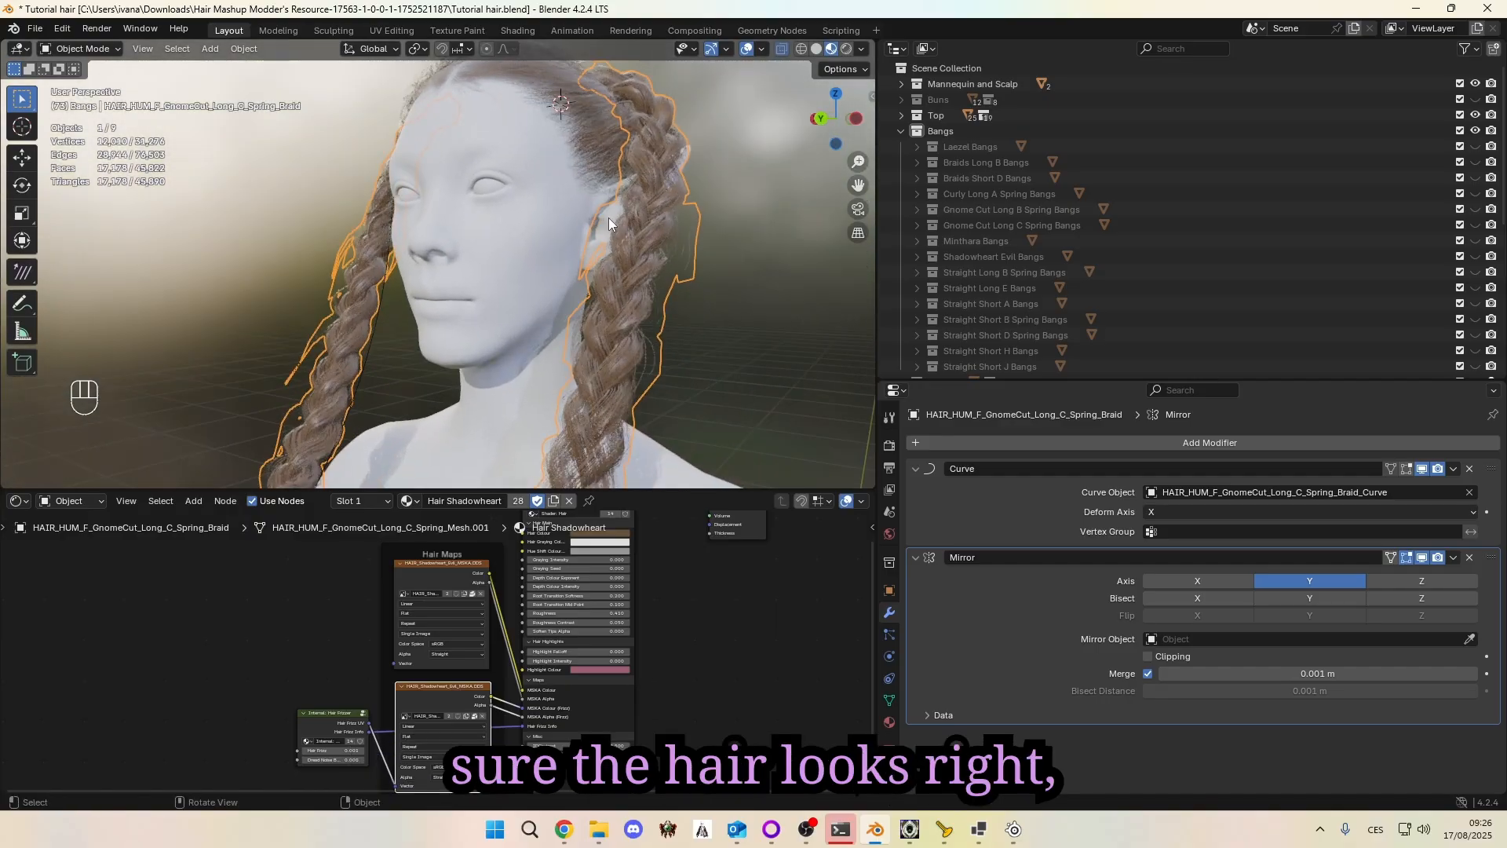
left_click(847, 50)
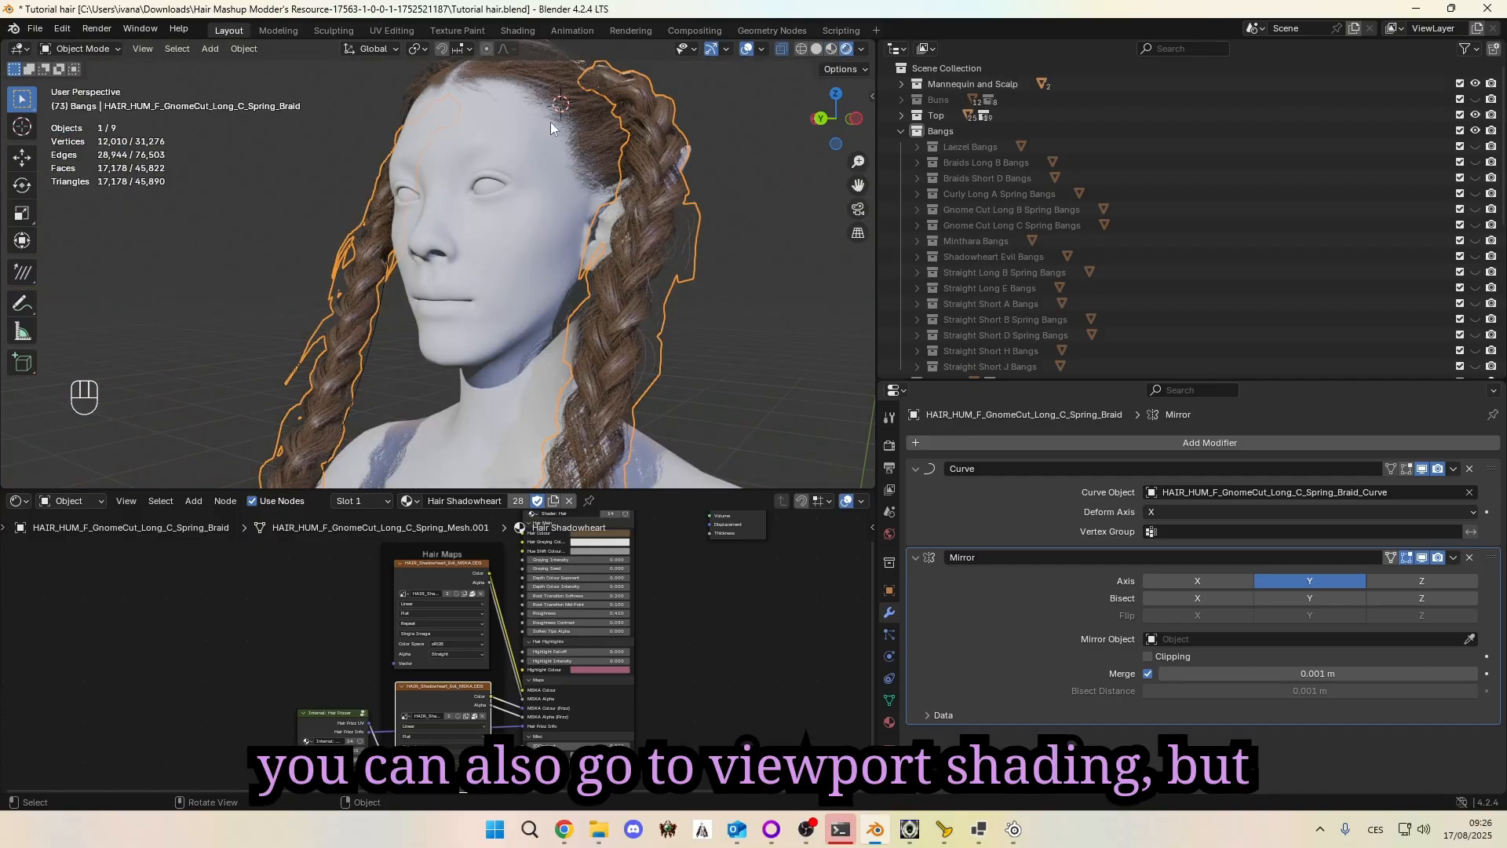
middle_click_drag(554, 129, 639, 131)
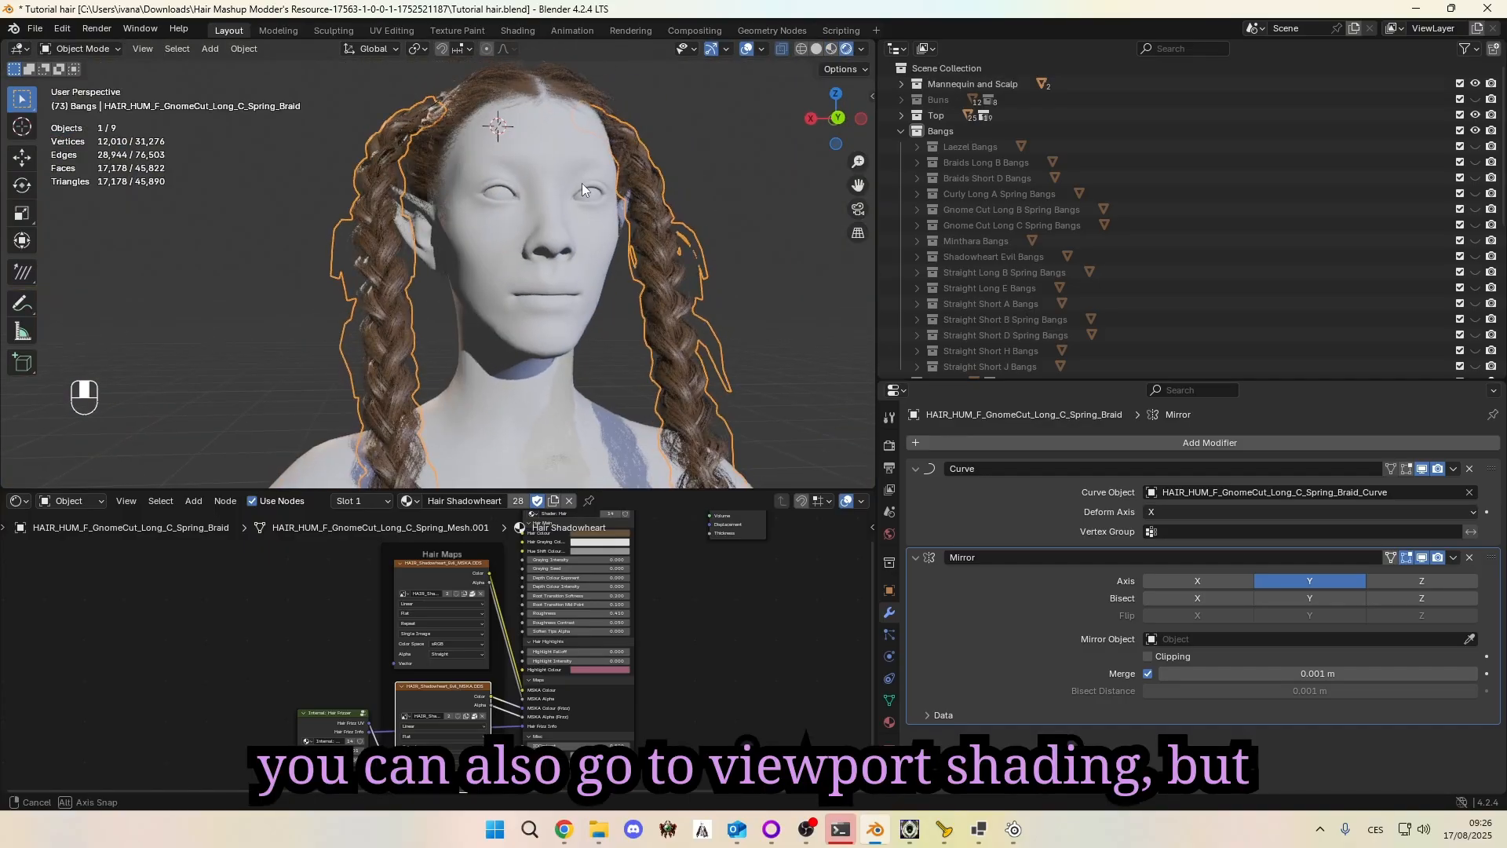
Step: Try the Hair Sleek Long A, Hair Straight Long C and Hair Straight Medium B materials on the braid in turn
left_click(889, 722)
left_click(916, 508)
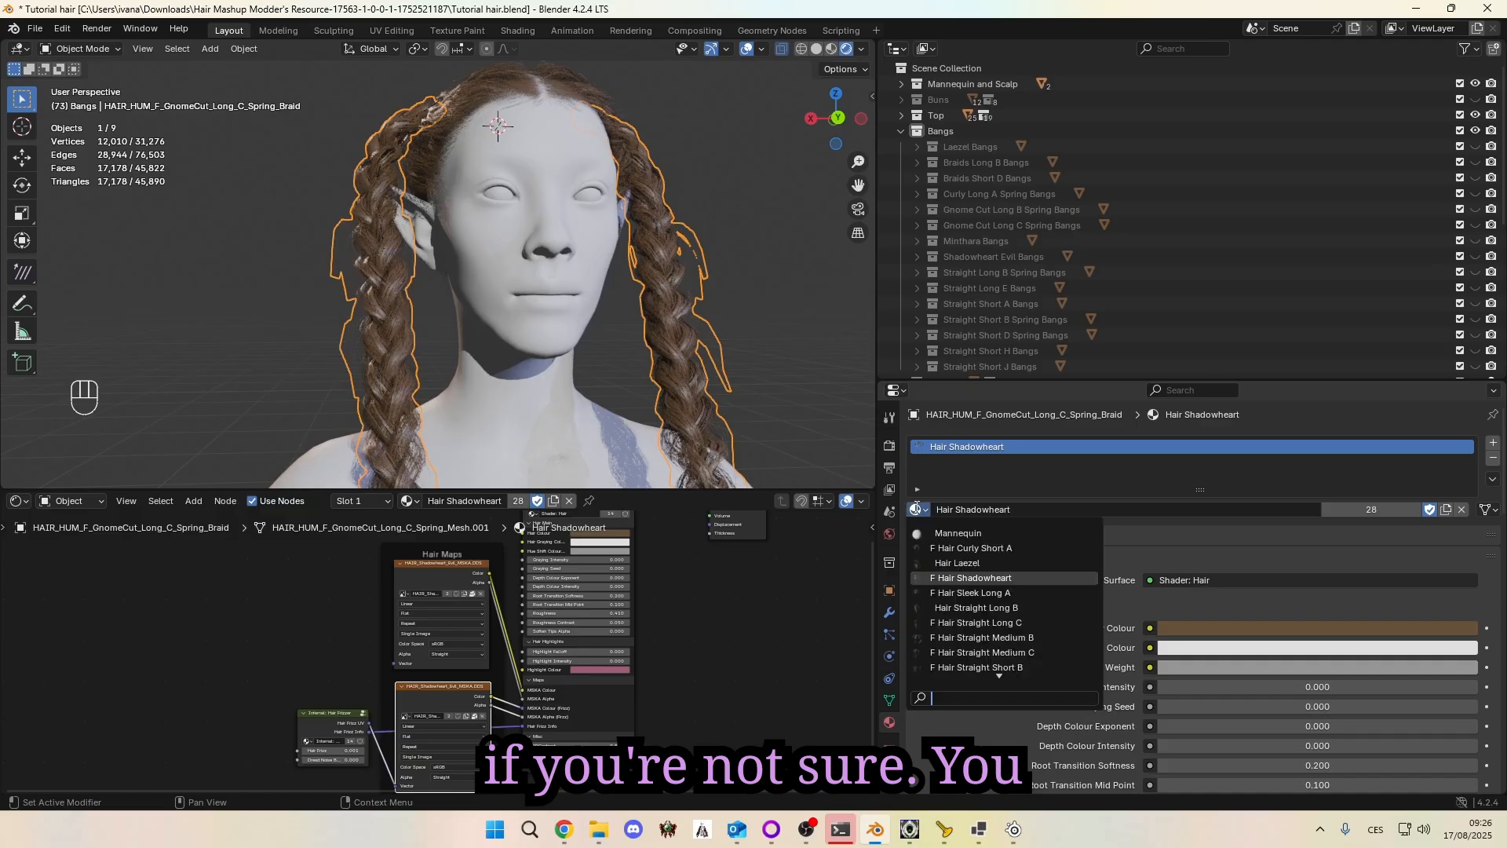
left_click(977, 593)
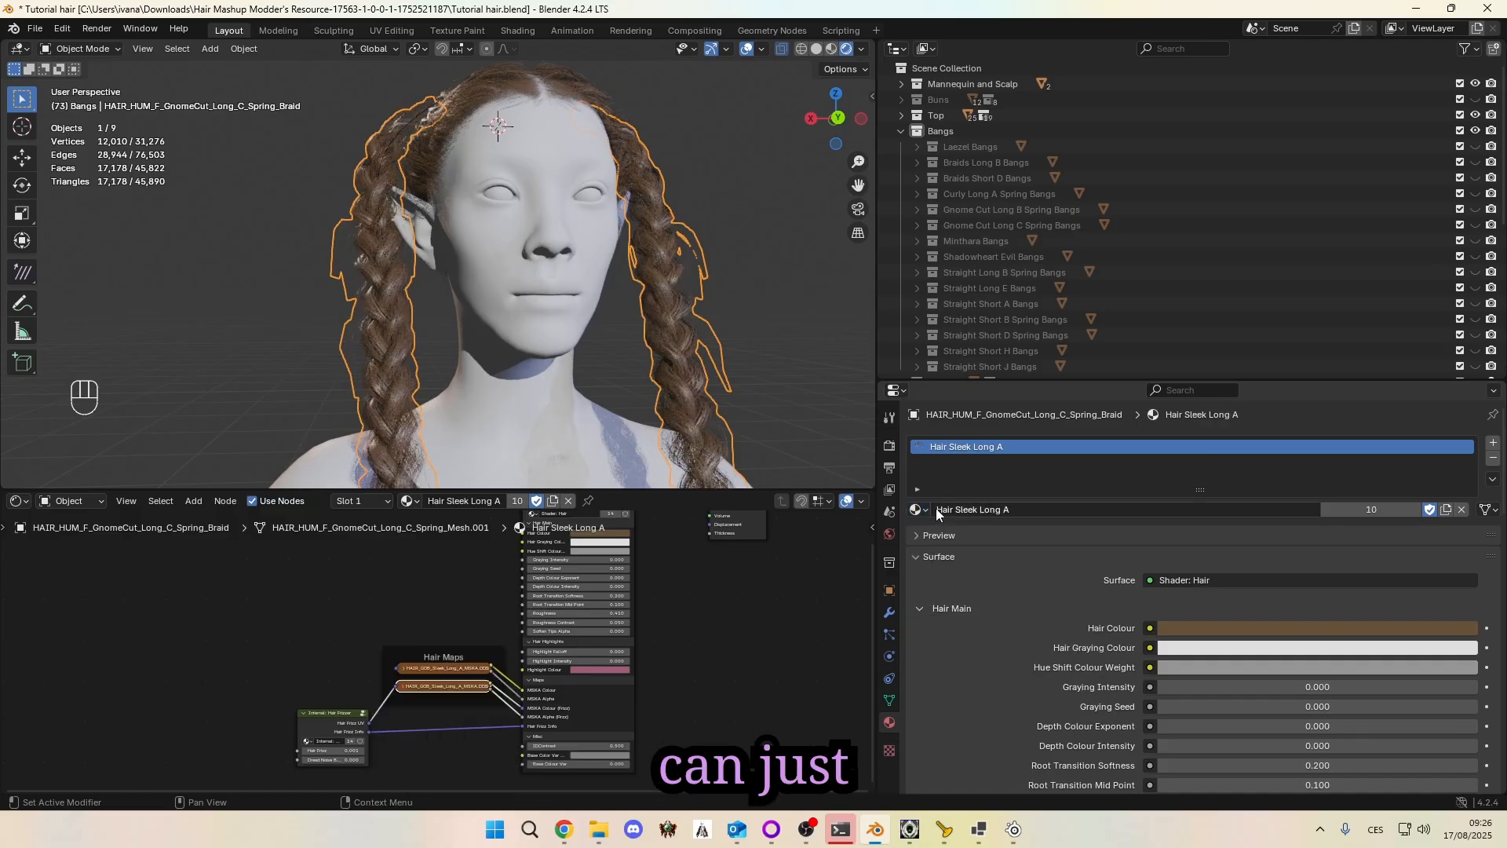
left_click(926, 509)
left_click(977, 617)
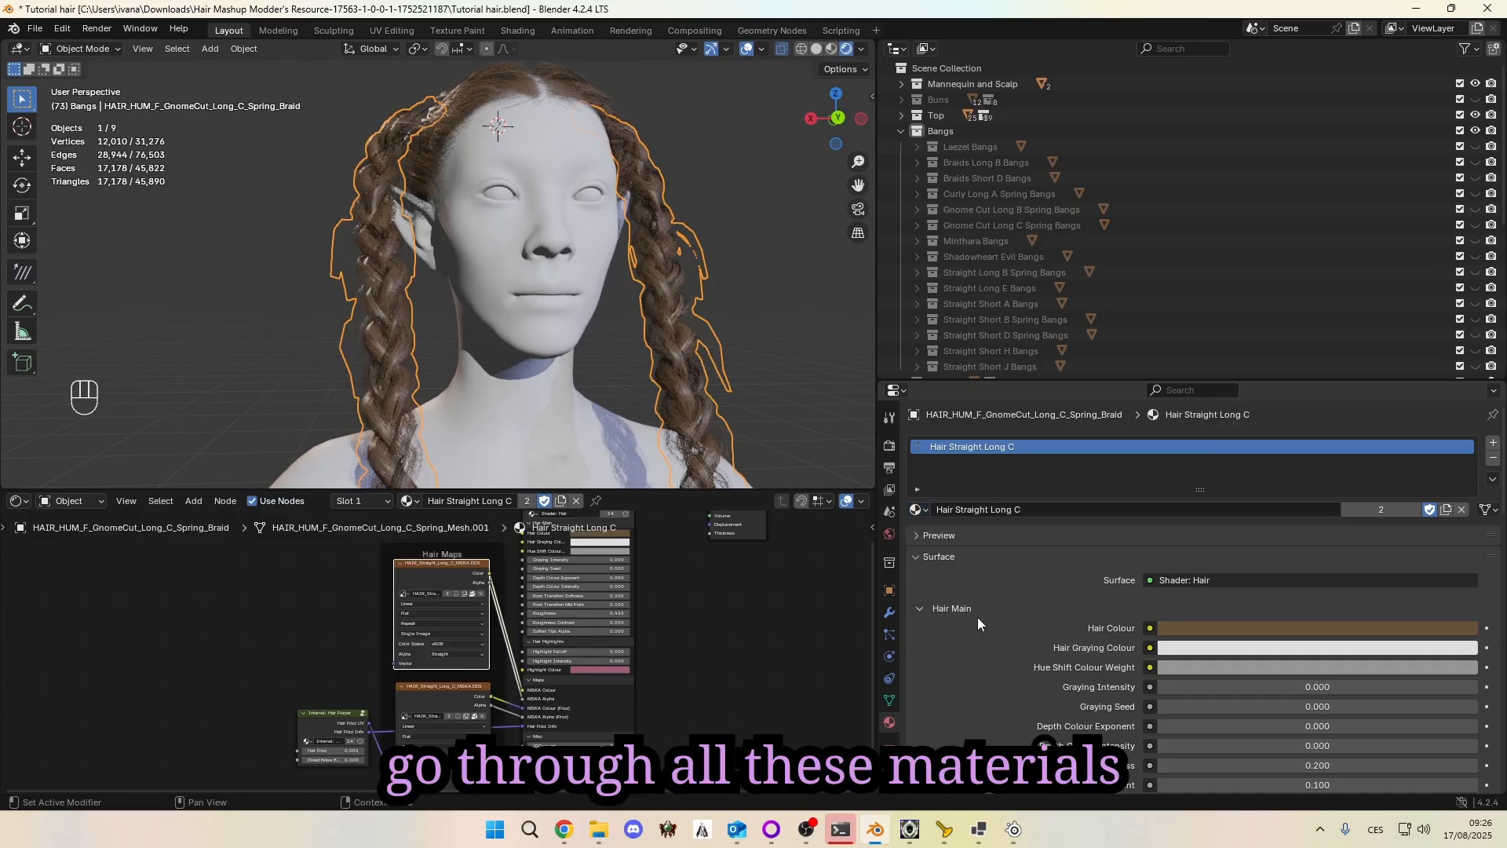
left_click(919, 510)
left_click(969, 637)
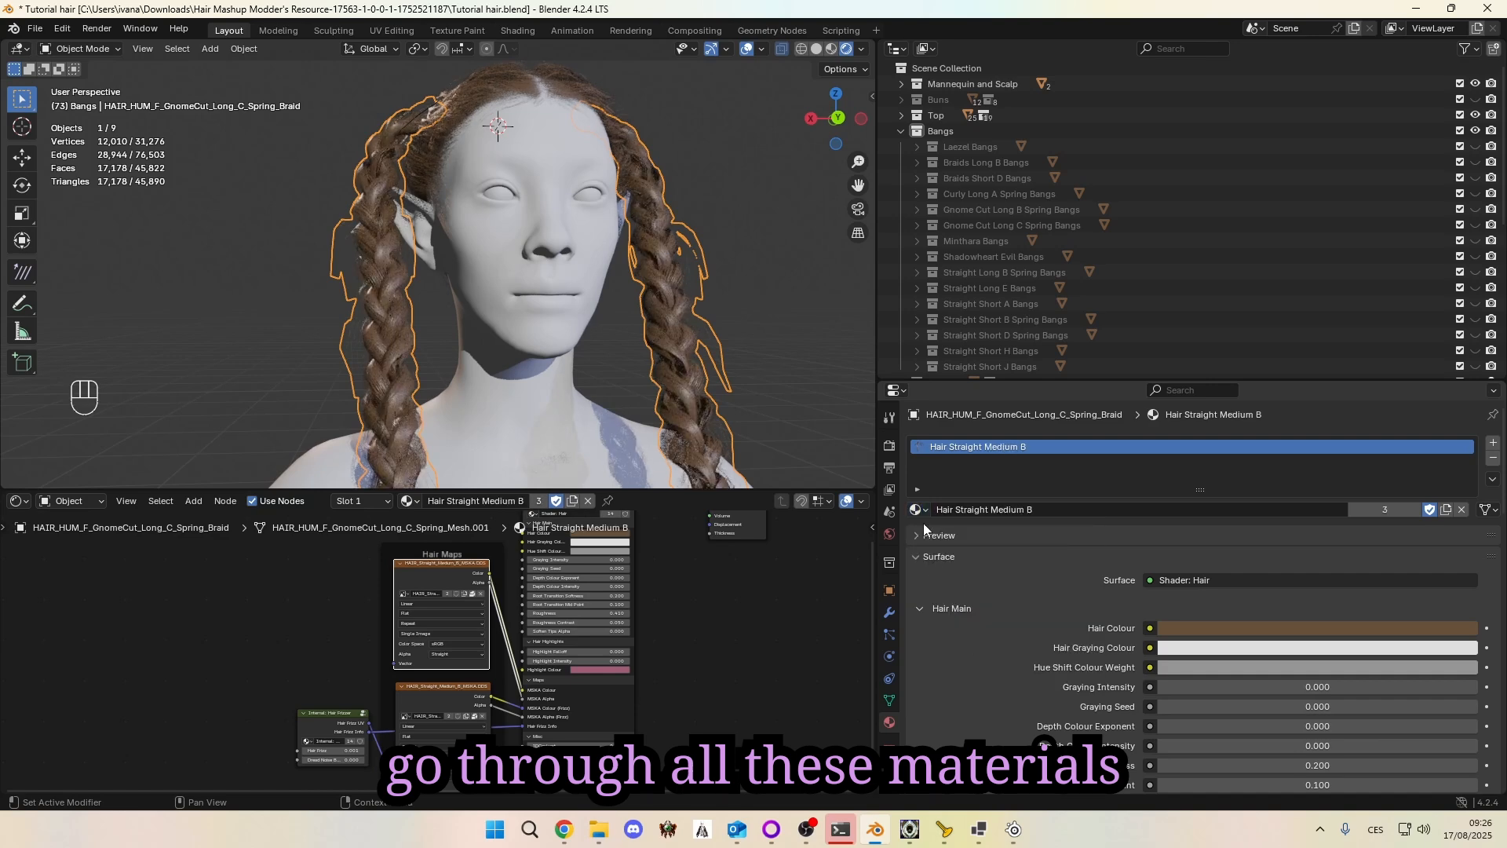
Step: Try the Hair Straight Short B and Hair Wavy Long A materials on the braid, then Hair Sleek Long A once more
left_click(920, 510)
left_click(990, 668)
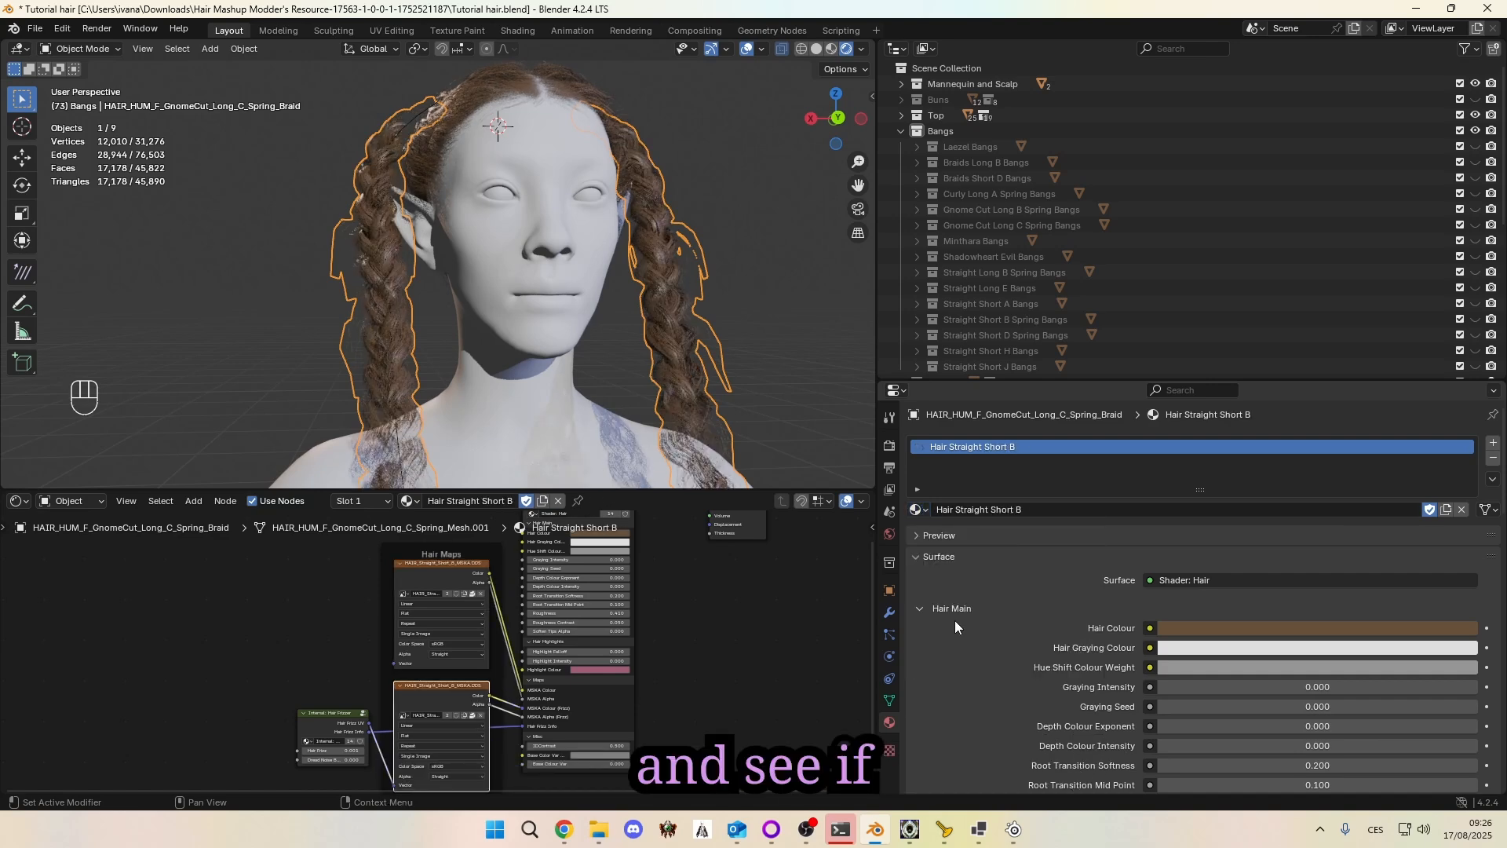
left_click(928, 510)
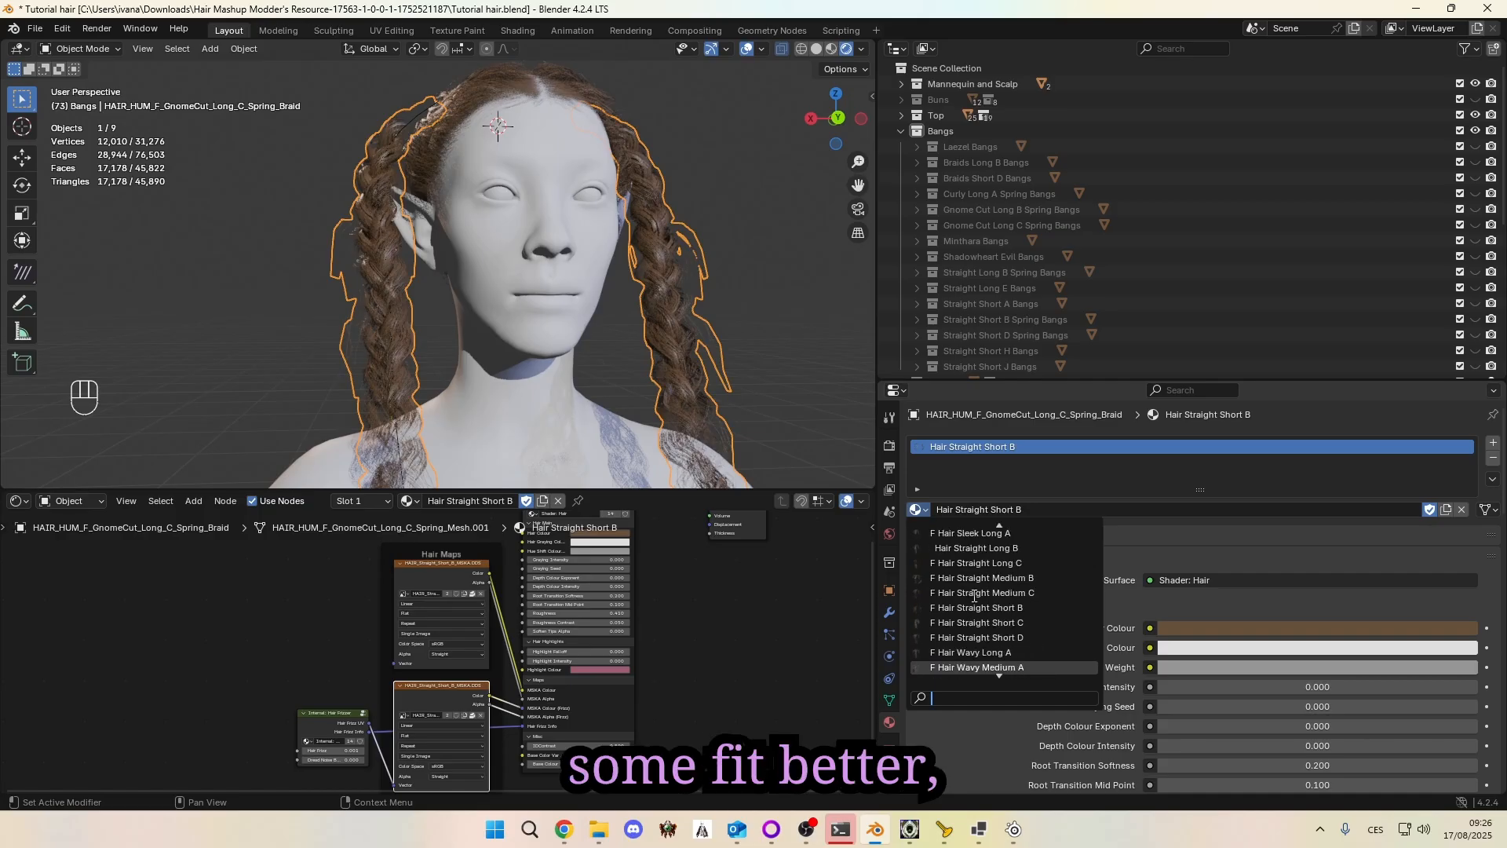
left_click(995, 650)
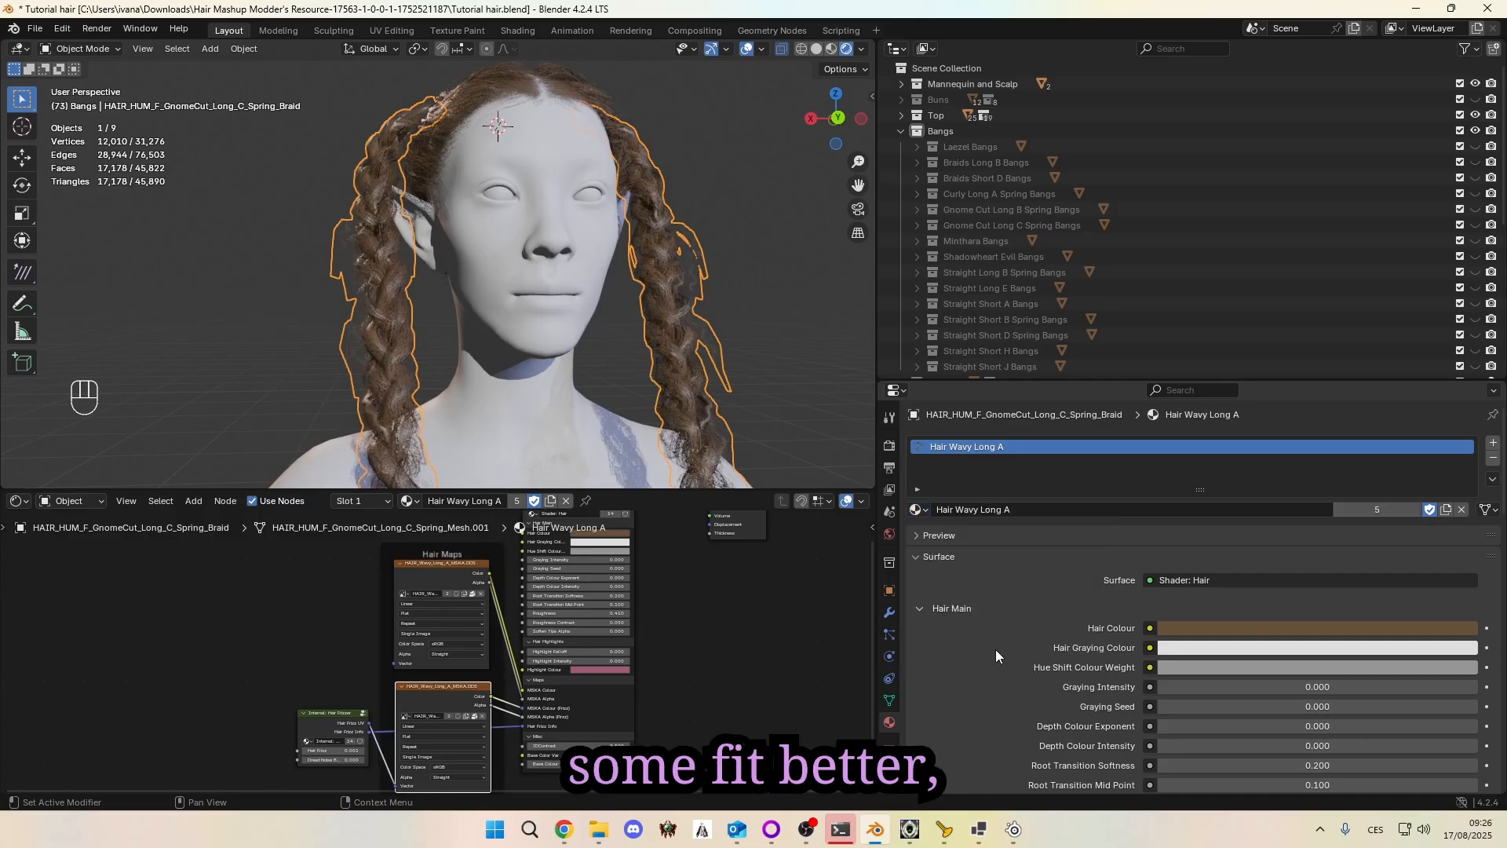
left_click(919, 511)
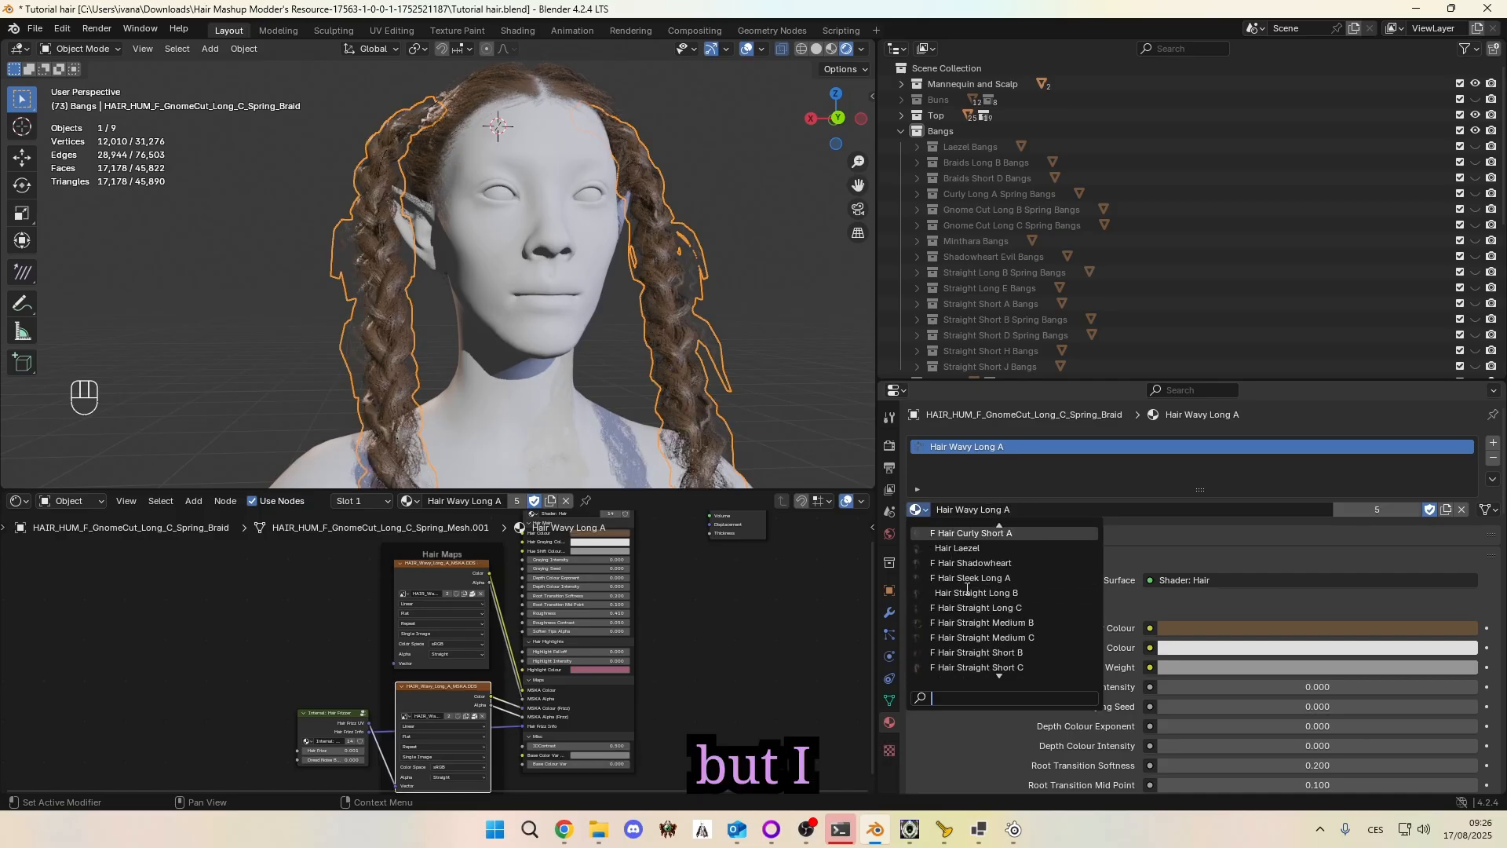
left_click(967, 579)
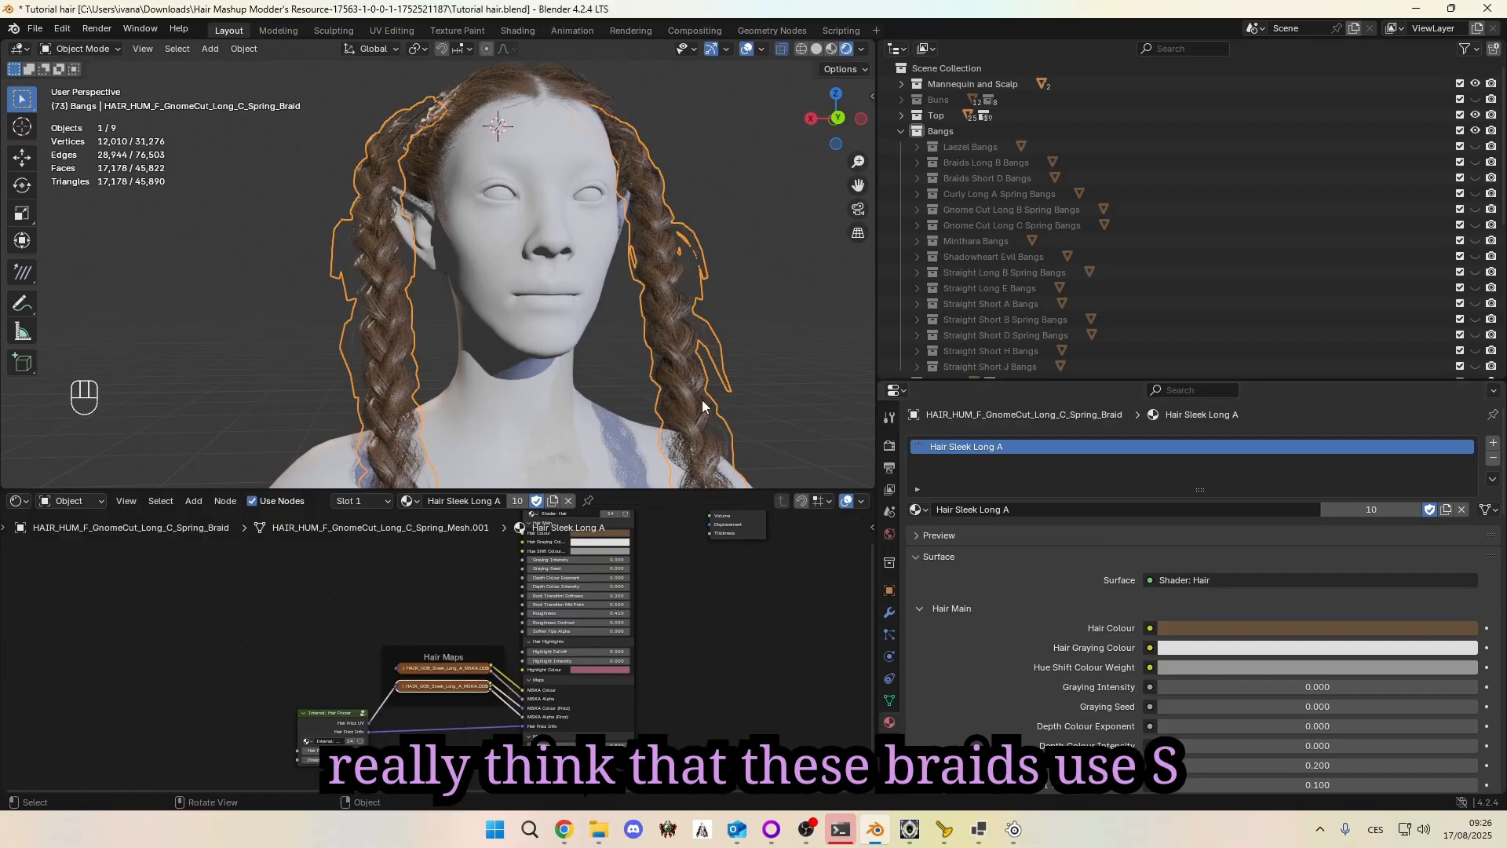
Step: Assign the Hair Shadowheart material to the braid again and clear the selection
left_click(918, 510)
left_click(995, 578)
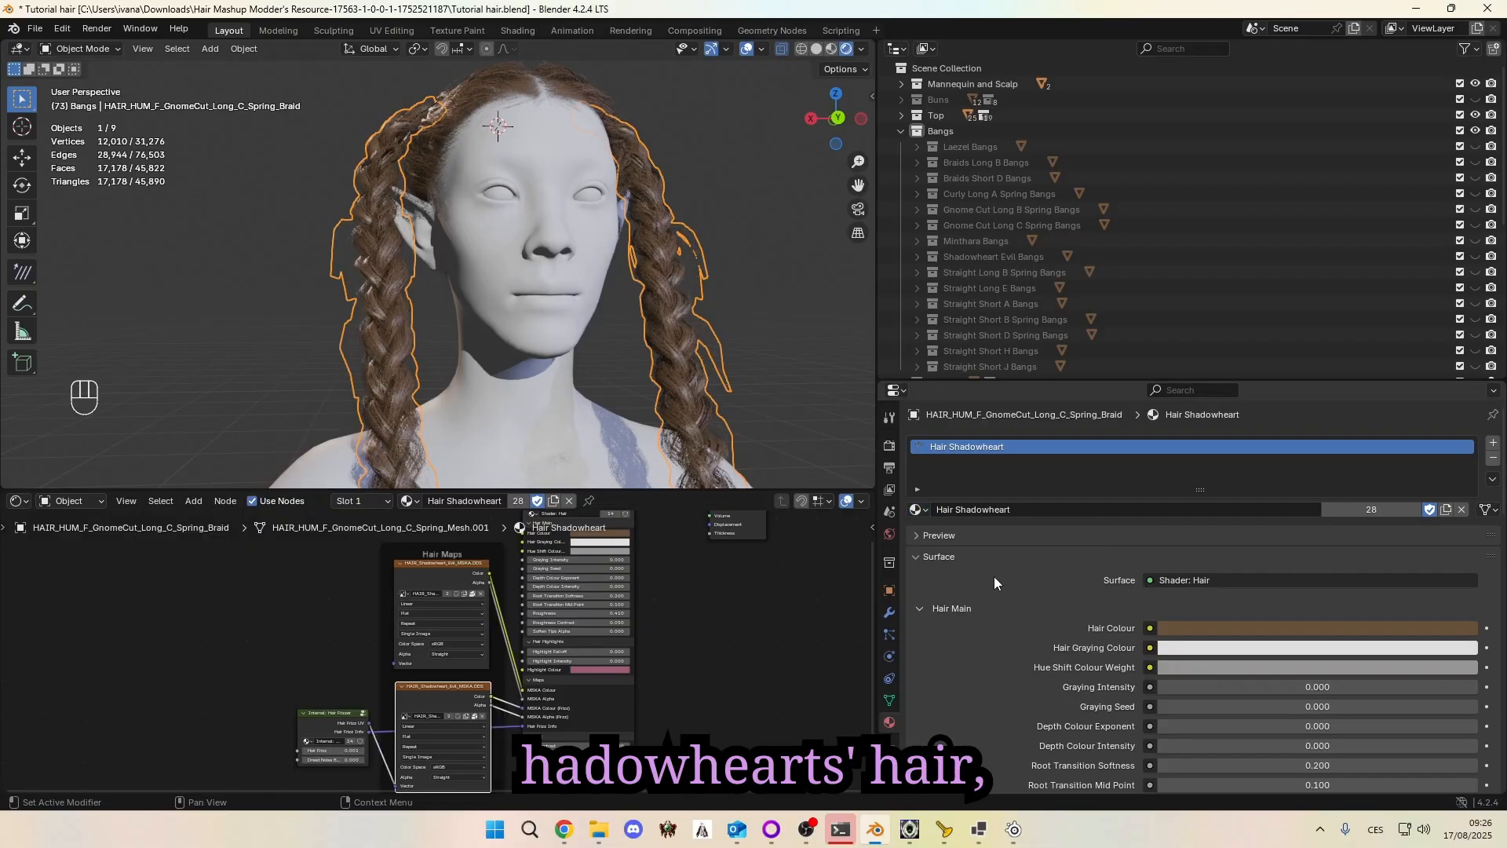
middle_click_drag(669, 246, 647, 268)
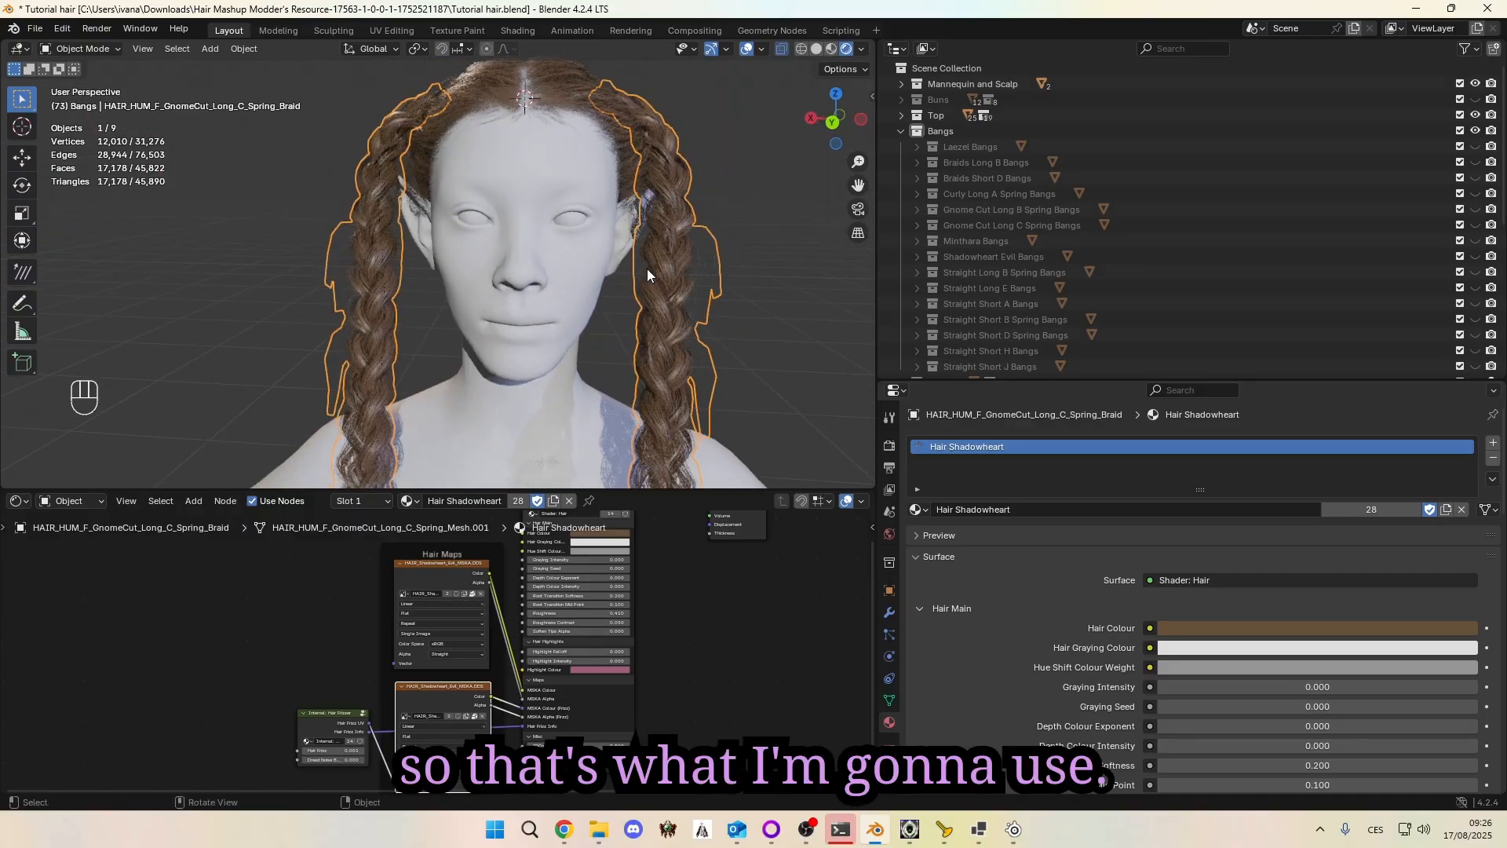
scroll(647, 269, "down", 5)
key("a")
key("a")
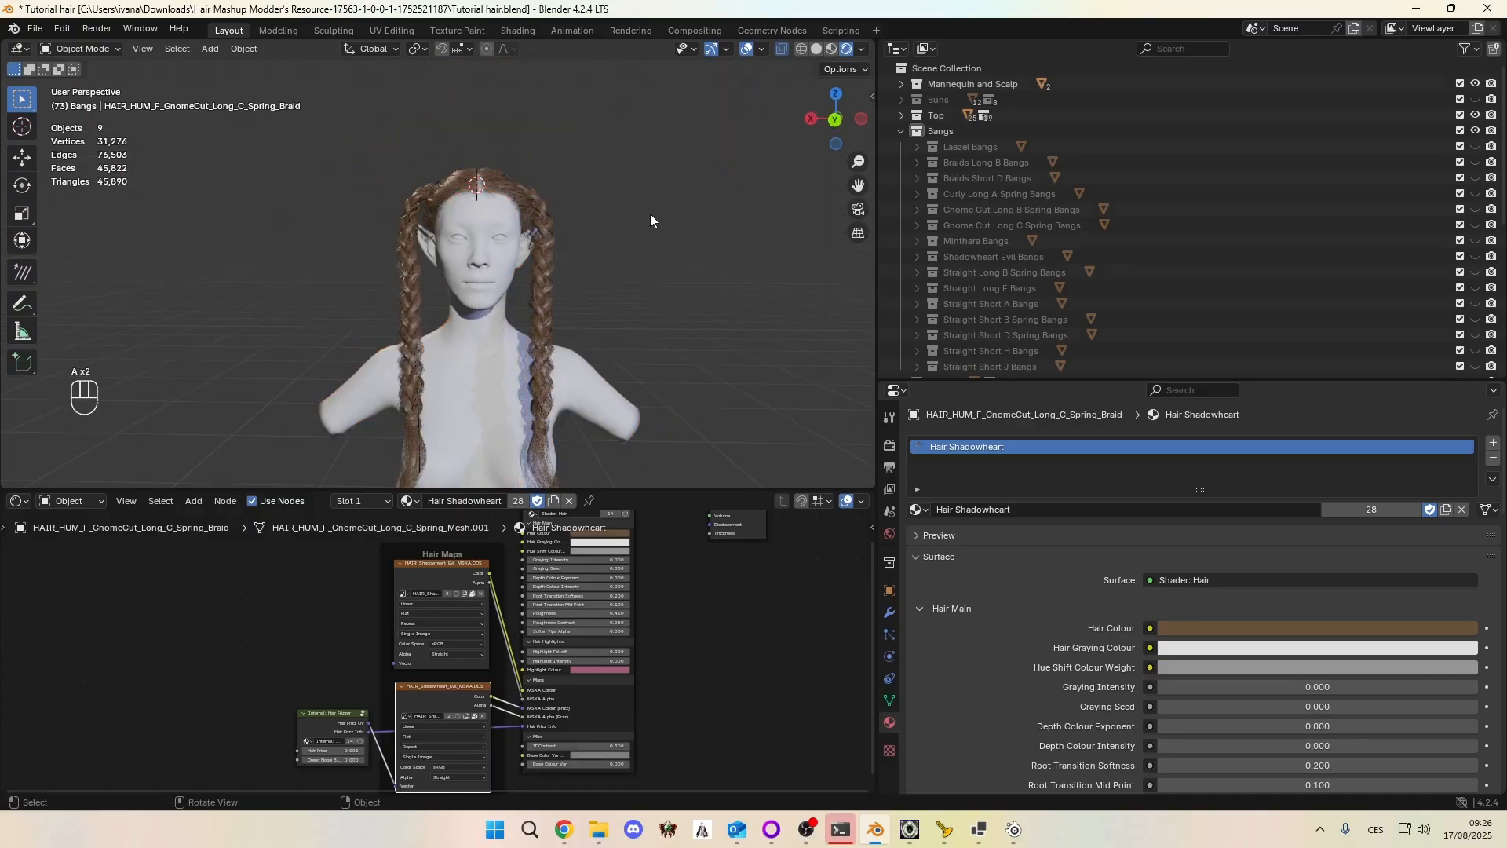
Step: Inspect the hairstyle from the side and front, and return the viewport to material preview shading
middle_click_drag(650, 219, 788, 115)
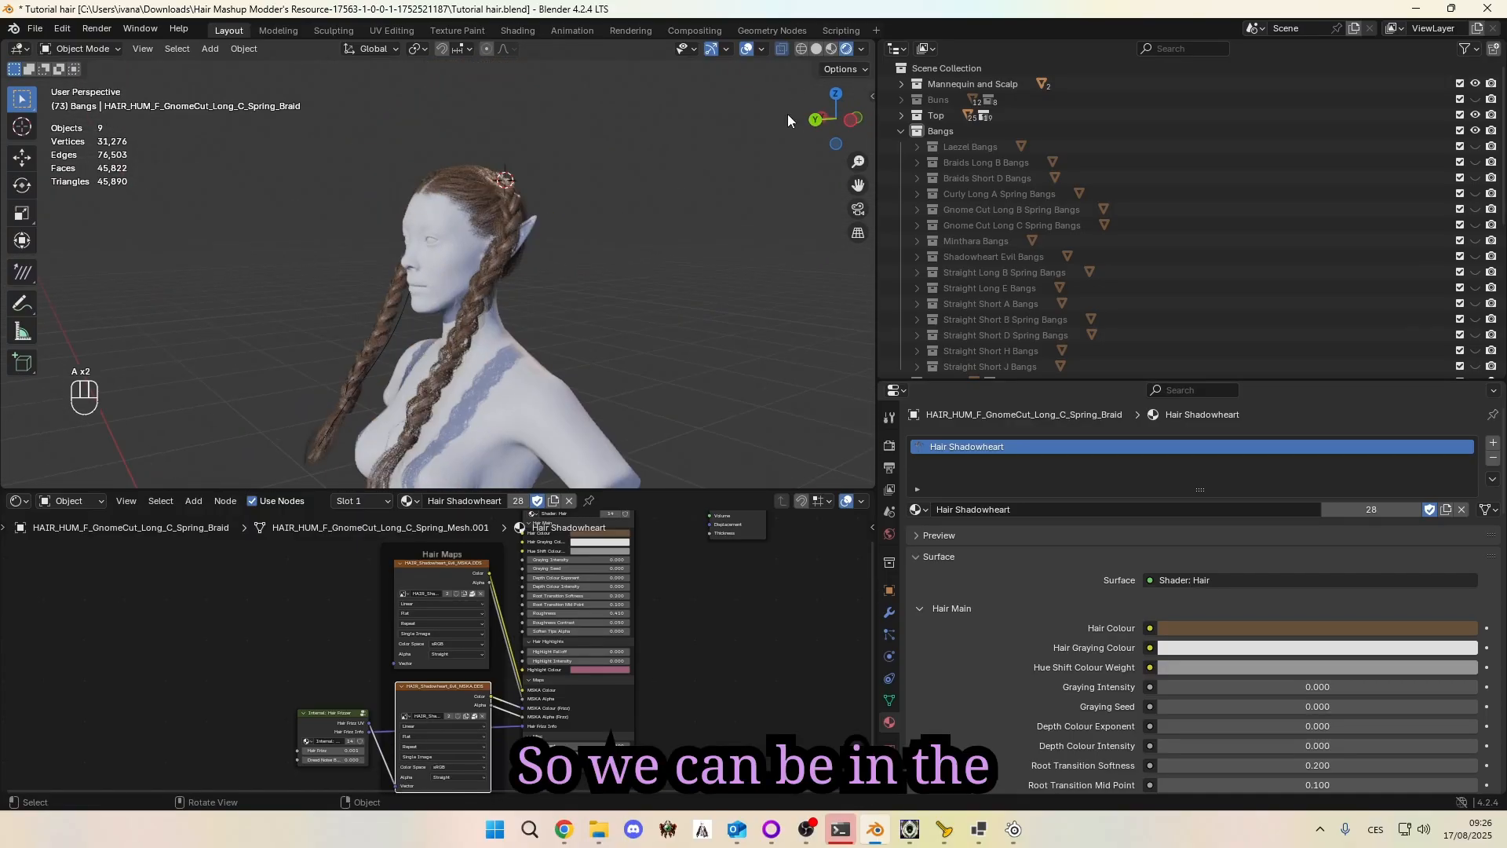
mouse_move(634, 210)
middle_mouse_down()
mouse_move(565, 220)
mouse_move(664, 171)
middle_mouse_up()
left_click(832, 48)
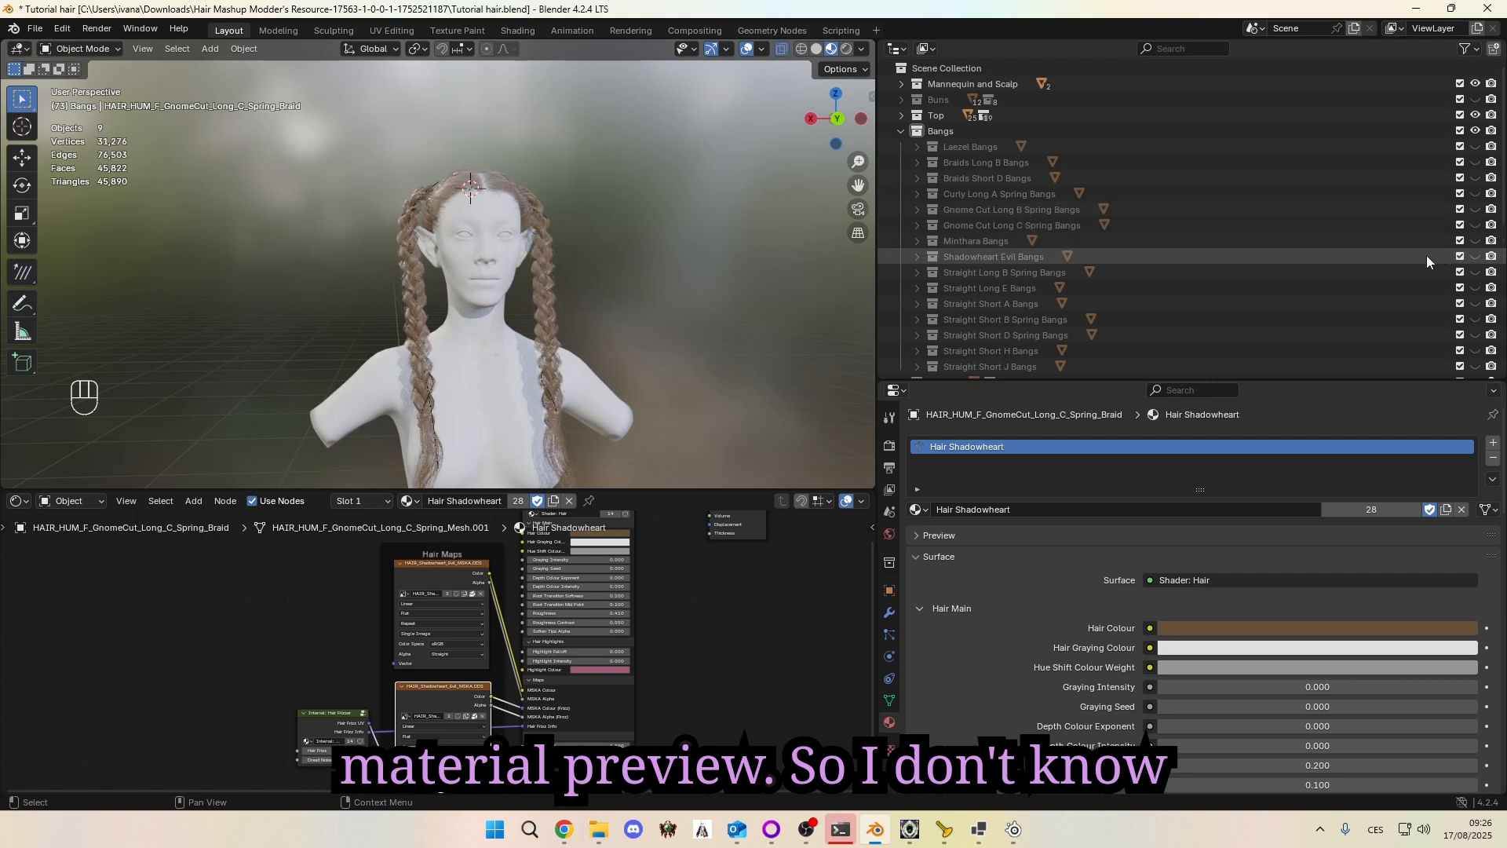
Step: Preview the Straight Long E, Straight Short B Spring and Straight Short D Spring Bangs again on the whole bust, one at a time
scroll(1426, 256, "down", 2)
left_click(1475, 256)
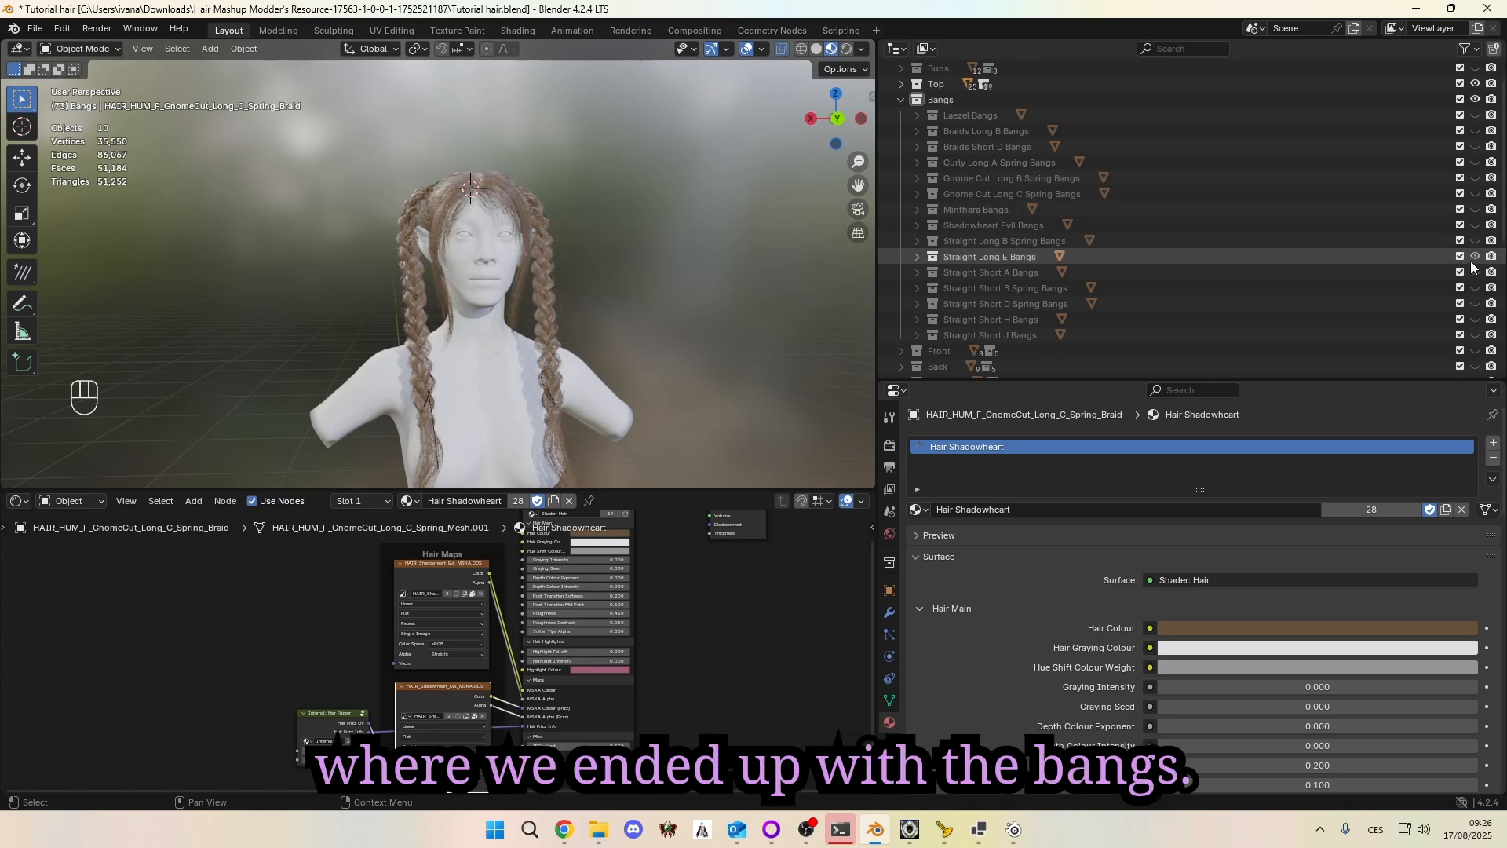
left_click(1475, 255)
left_click(1475, 288)
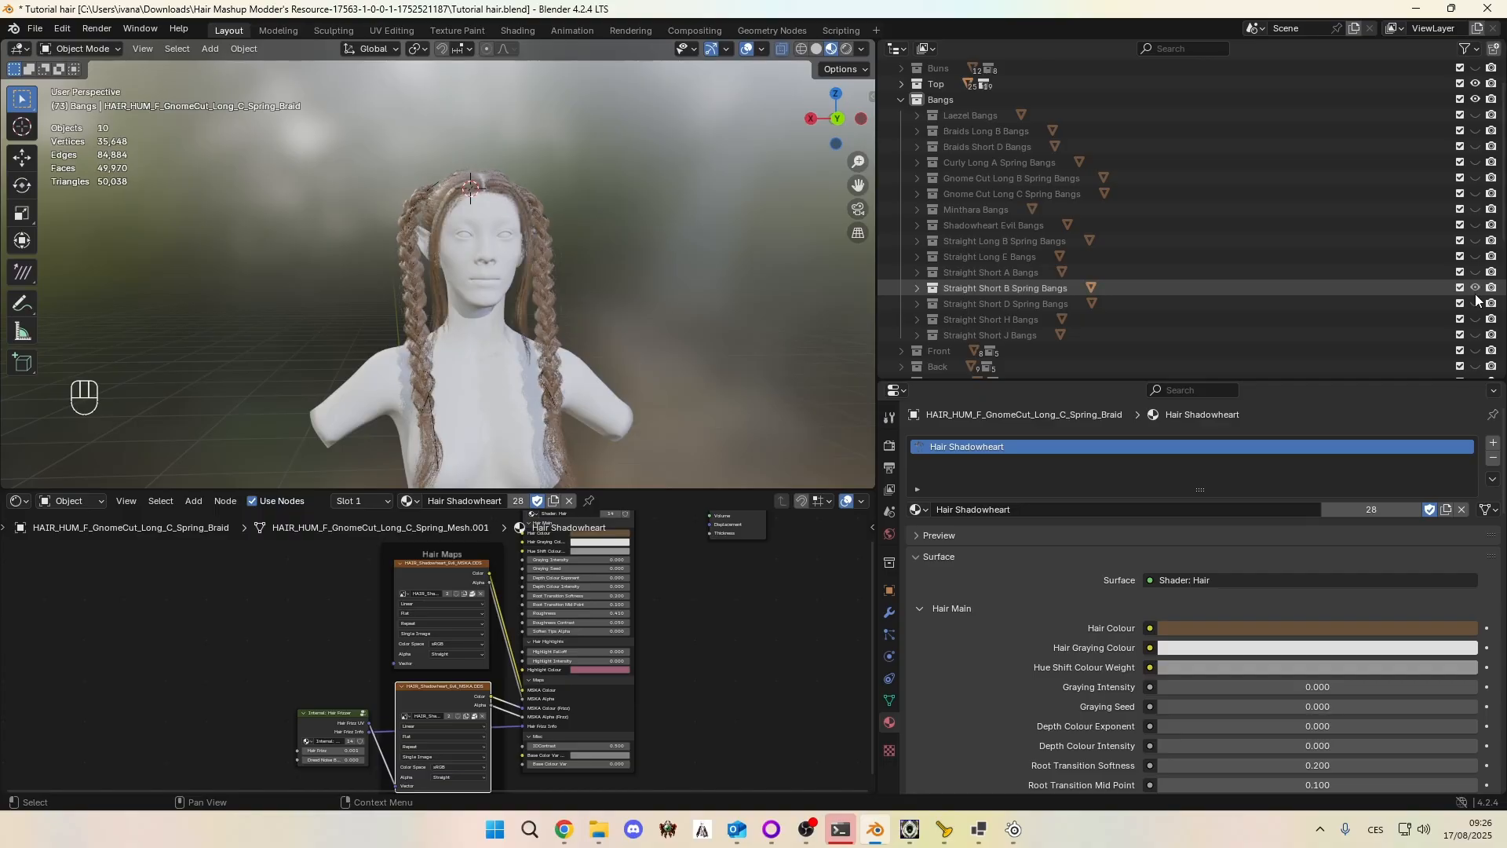
left_click(1475, 290)
left_click(1476, 304)
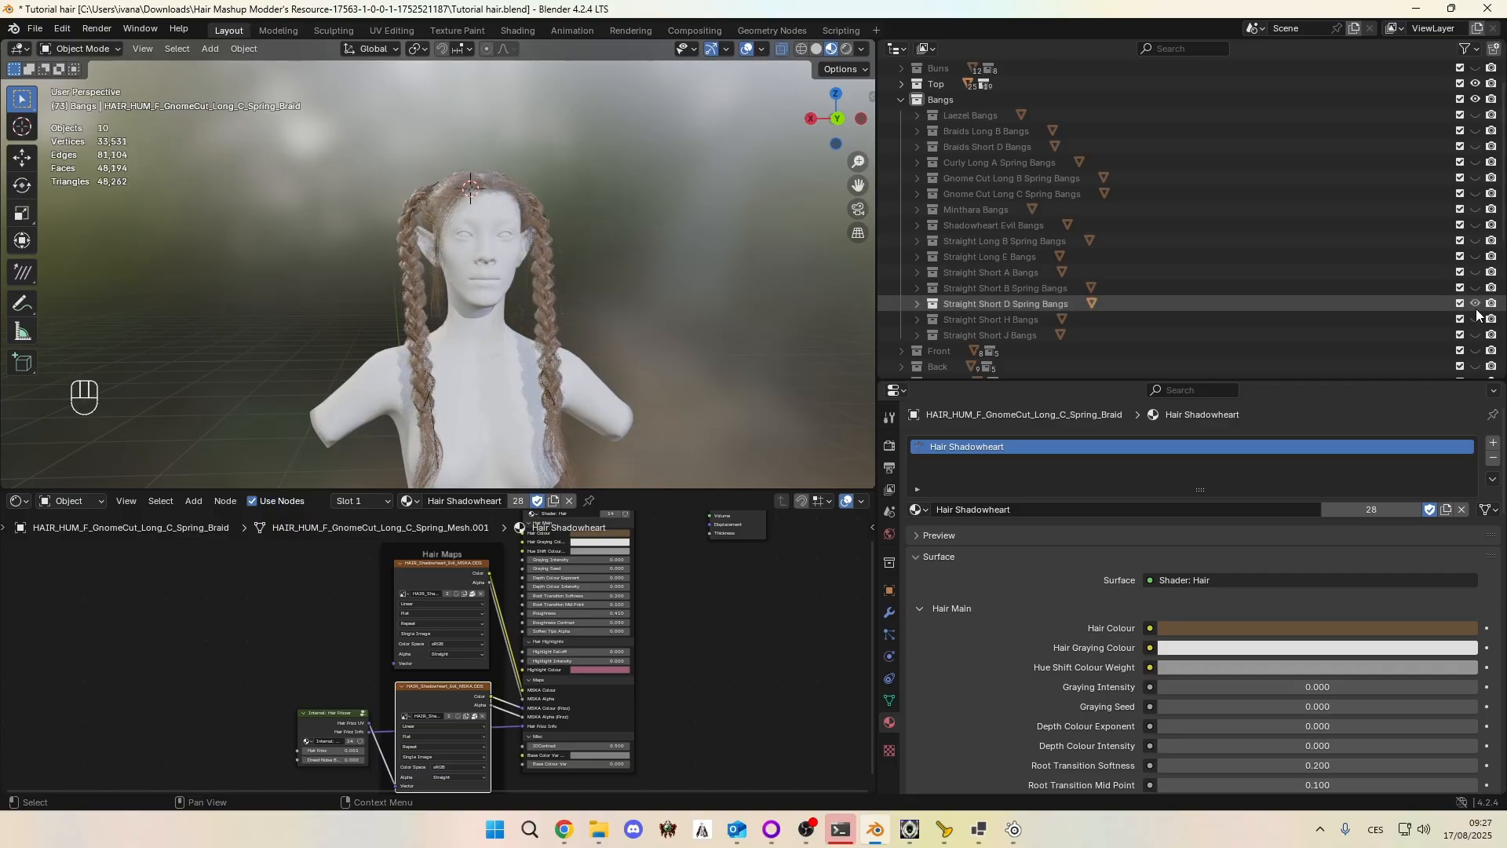
left_click(1475, 304)
Step: Preview the Straight Short J Bangs and the Straight Short H Bangs in turn, hiding each again
left_click(1475, 335)
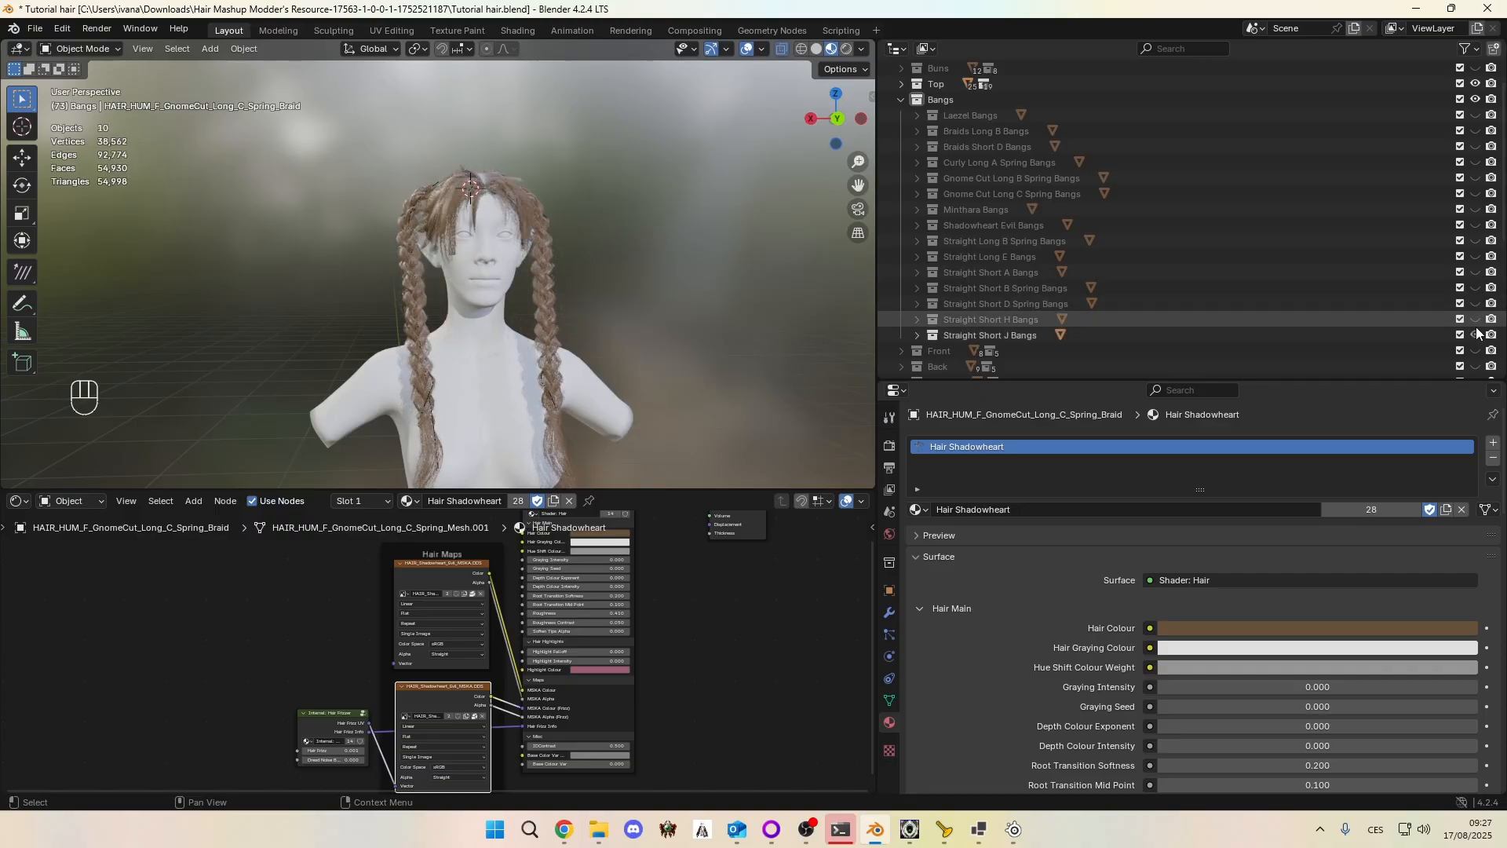
left_click(1476, 335)
left_click(1475, 338)
left_click(1475, 338)
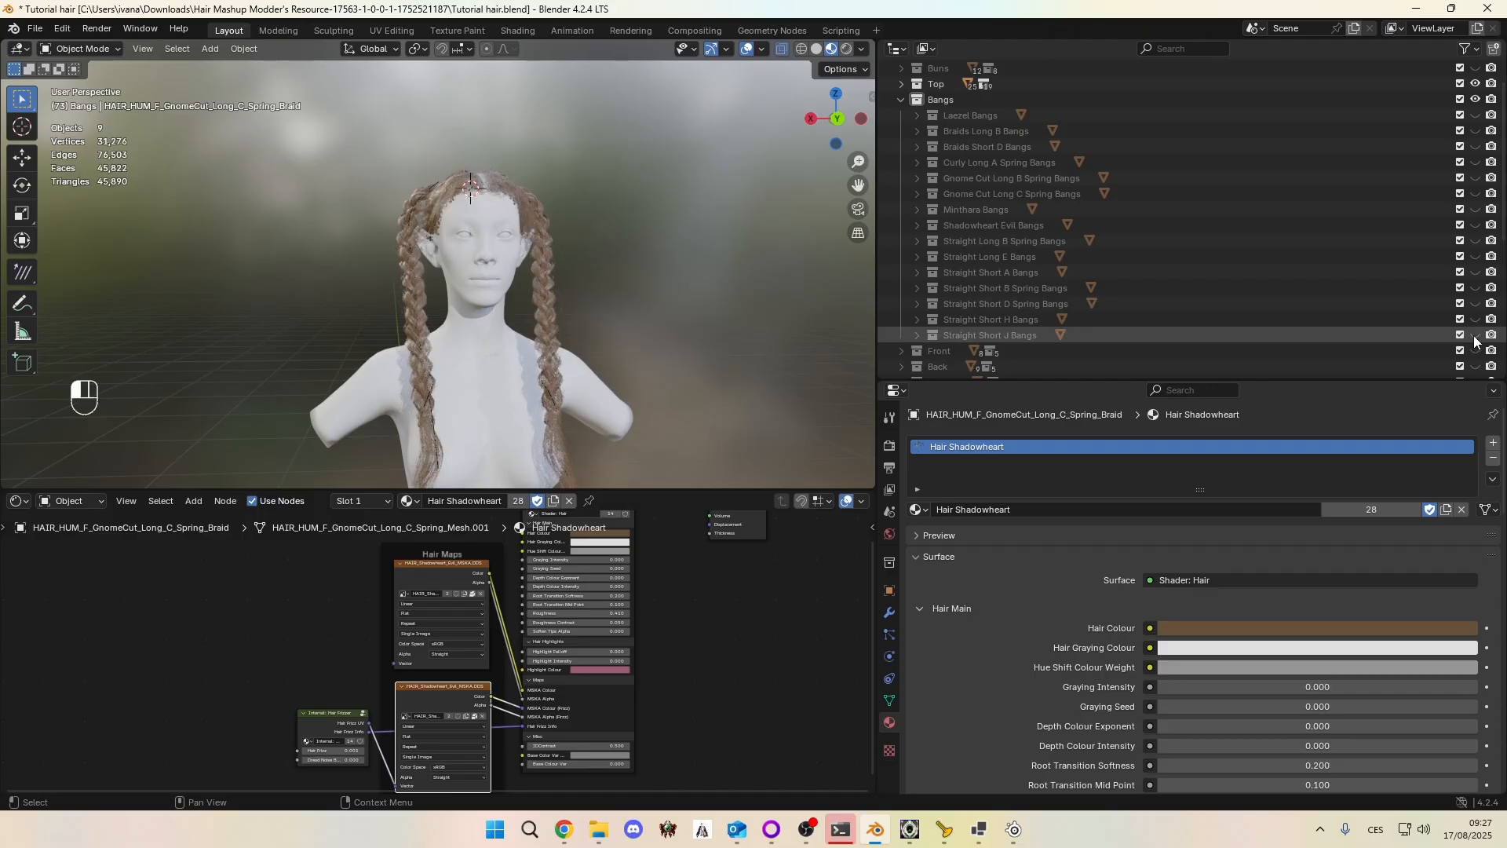
left_click(1476, 320)
left_click(1476, 320)
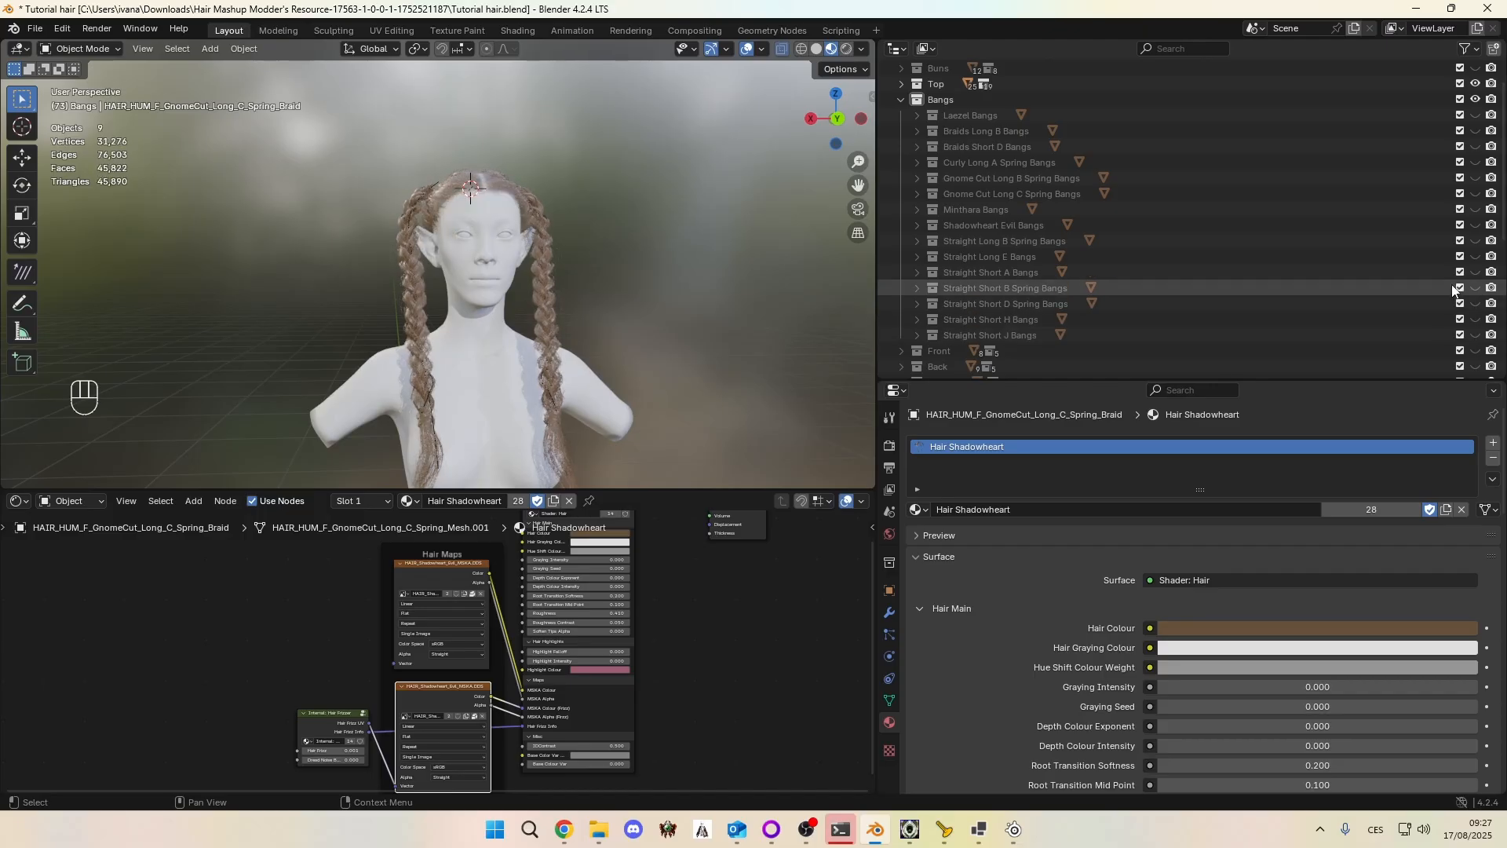
Step: Preview the Braids Long B Bangs close up and the Braids Short D Bangs, hiding each again
scroll(1479, 162, "up", 2)
left_click(1476, 163)
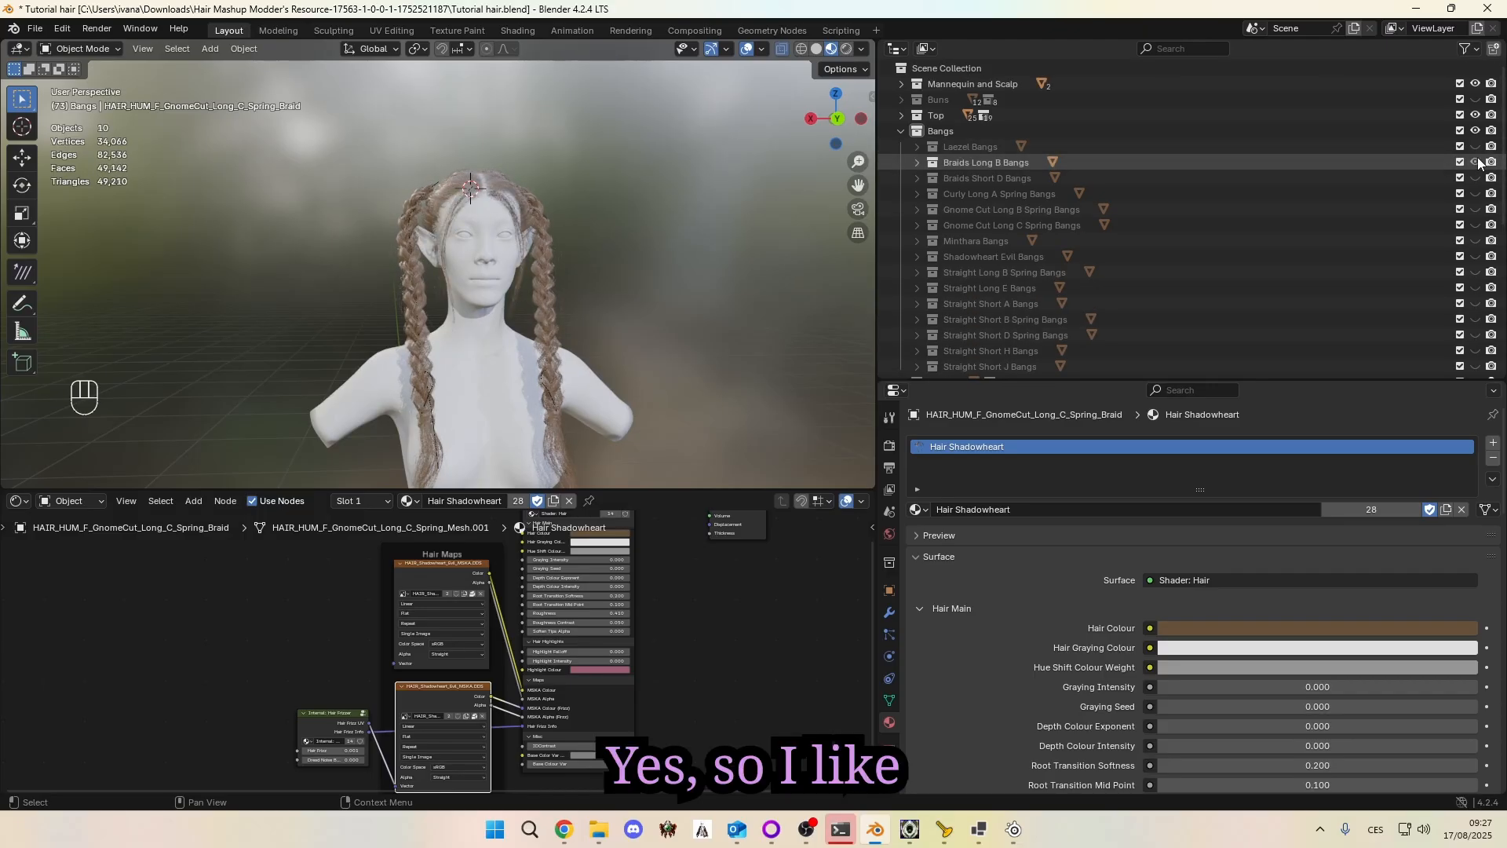
middle_click_drag(458, 144, 490, 153)
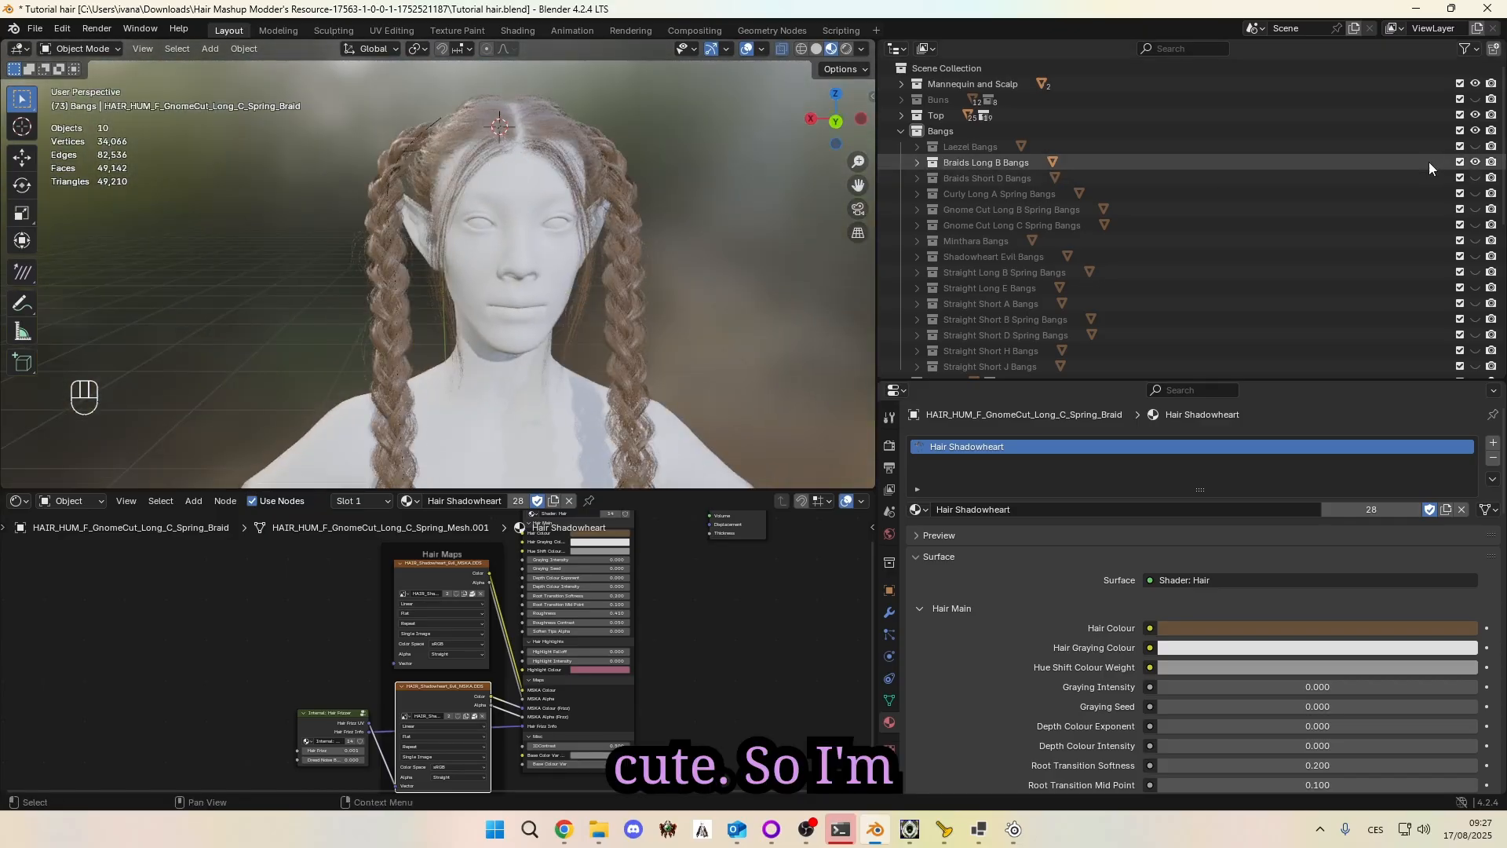
left_click(1476, 162)
left_click(1476, 178)
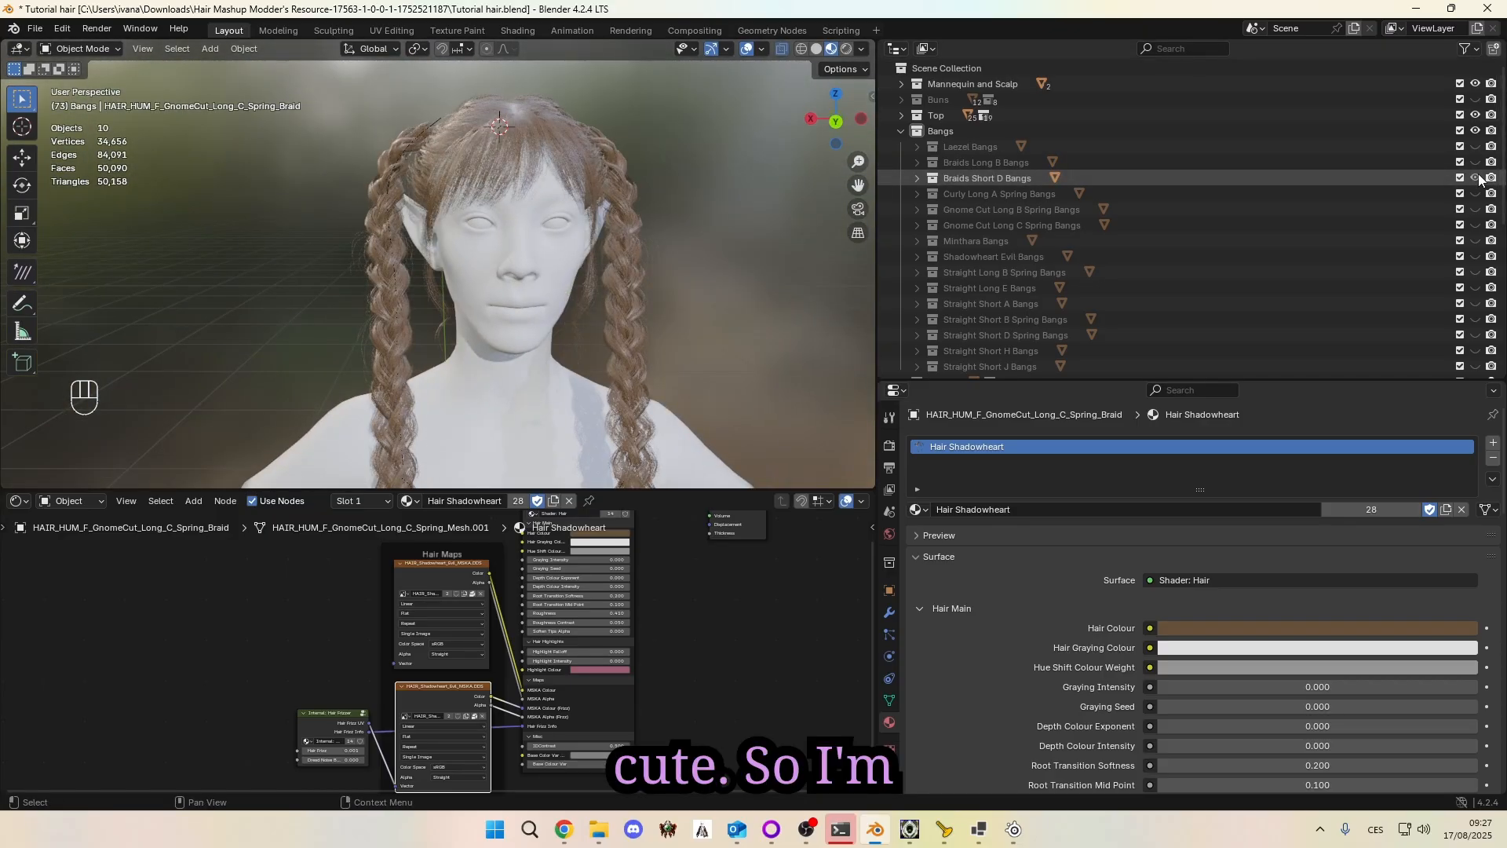
left_click(1476, 179)
Step: Show the Curly Long A Spring, Braids Long B and Gnome Cut Long C Spring Bangs together on the head
left_click(1476, 193)
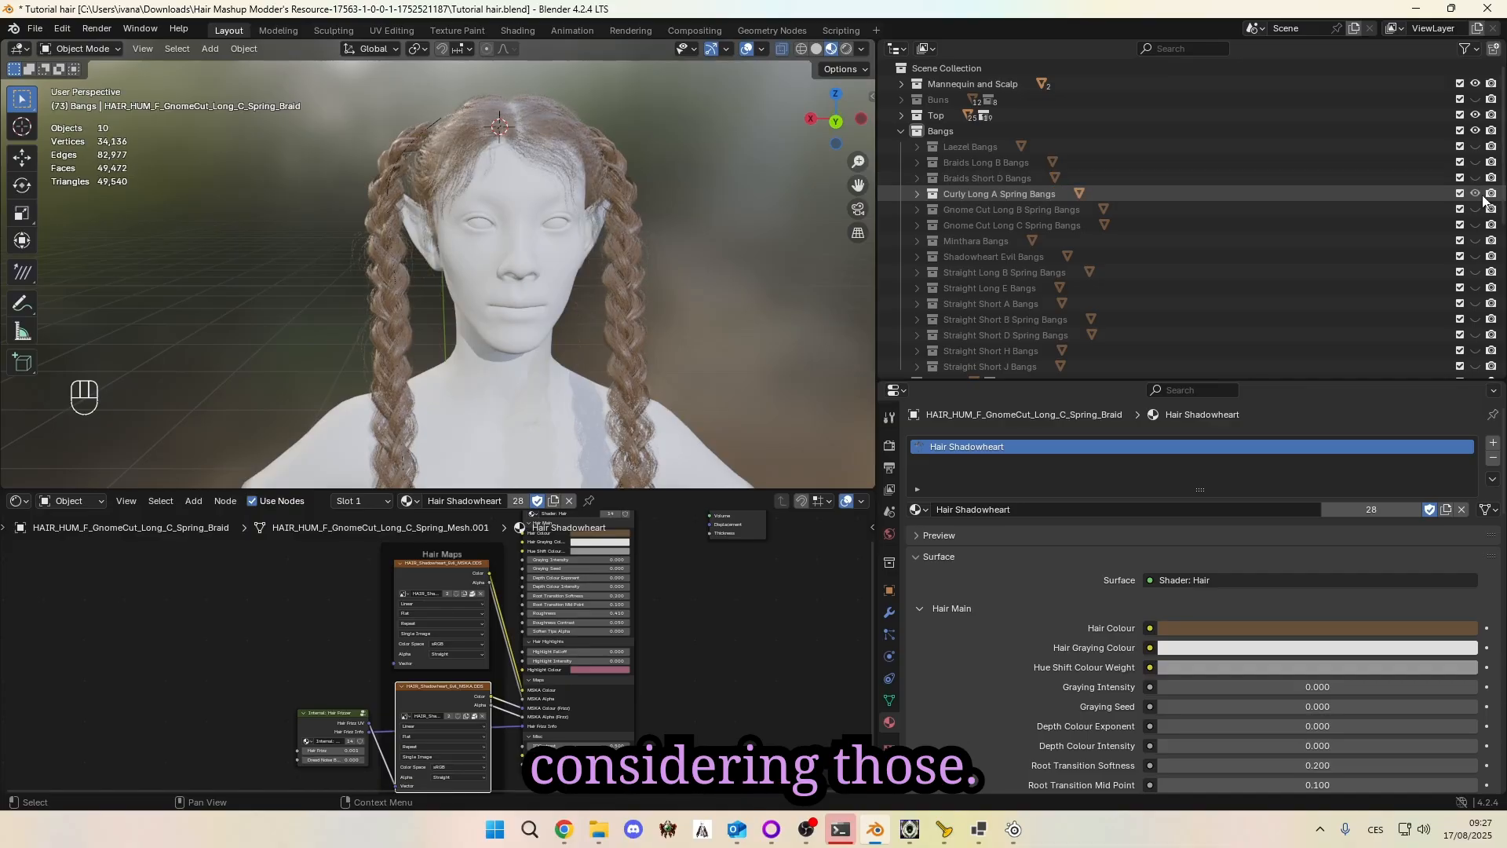
left_click(1476, 162)
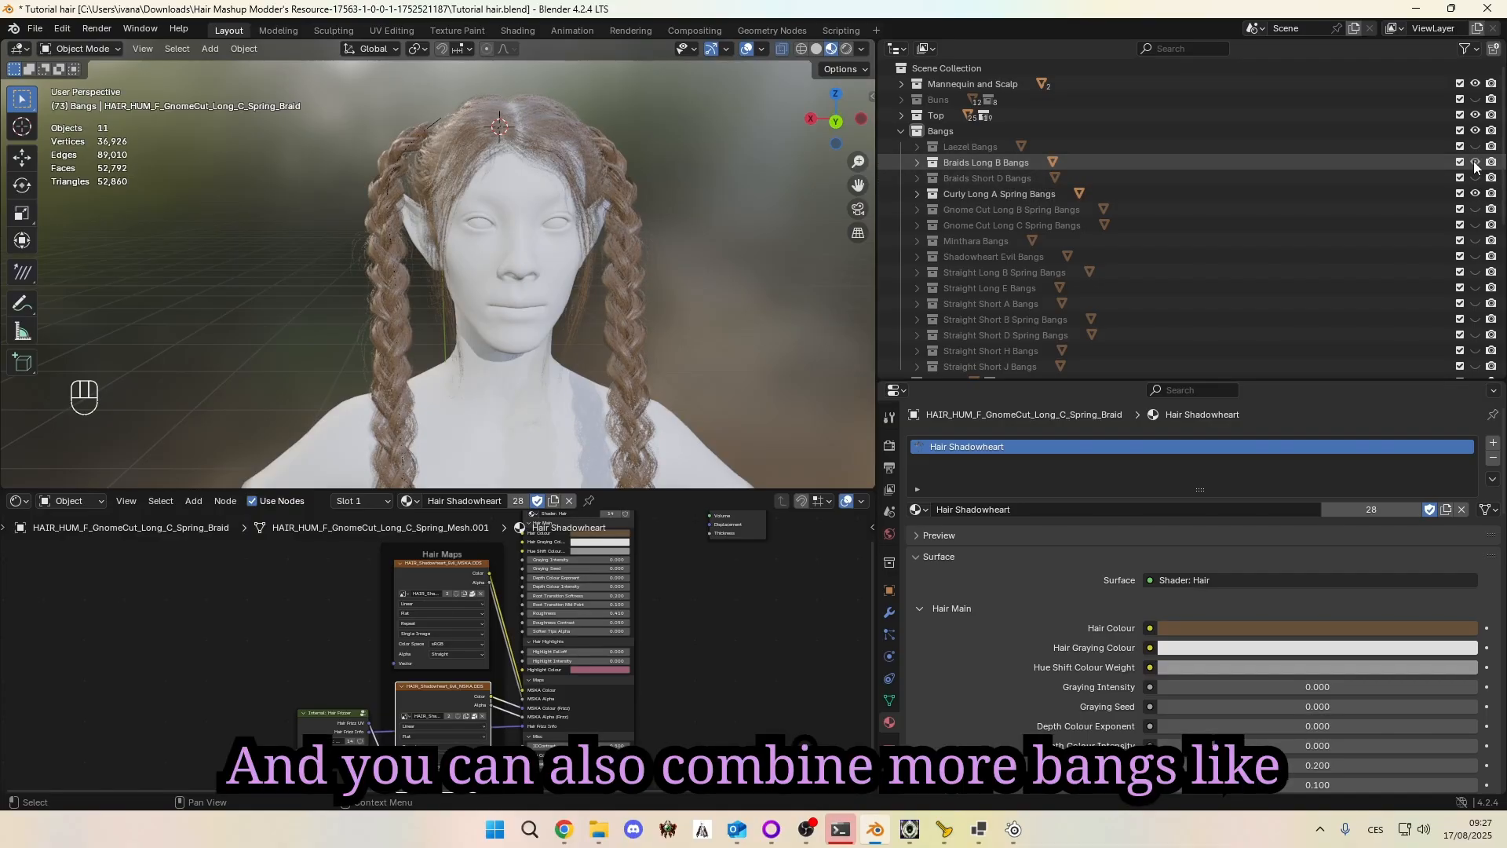
left_click(1476, 225)
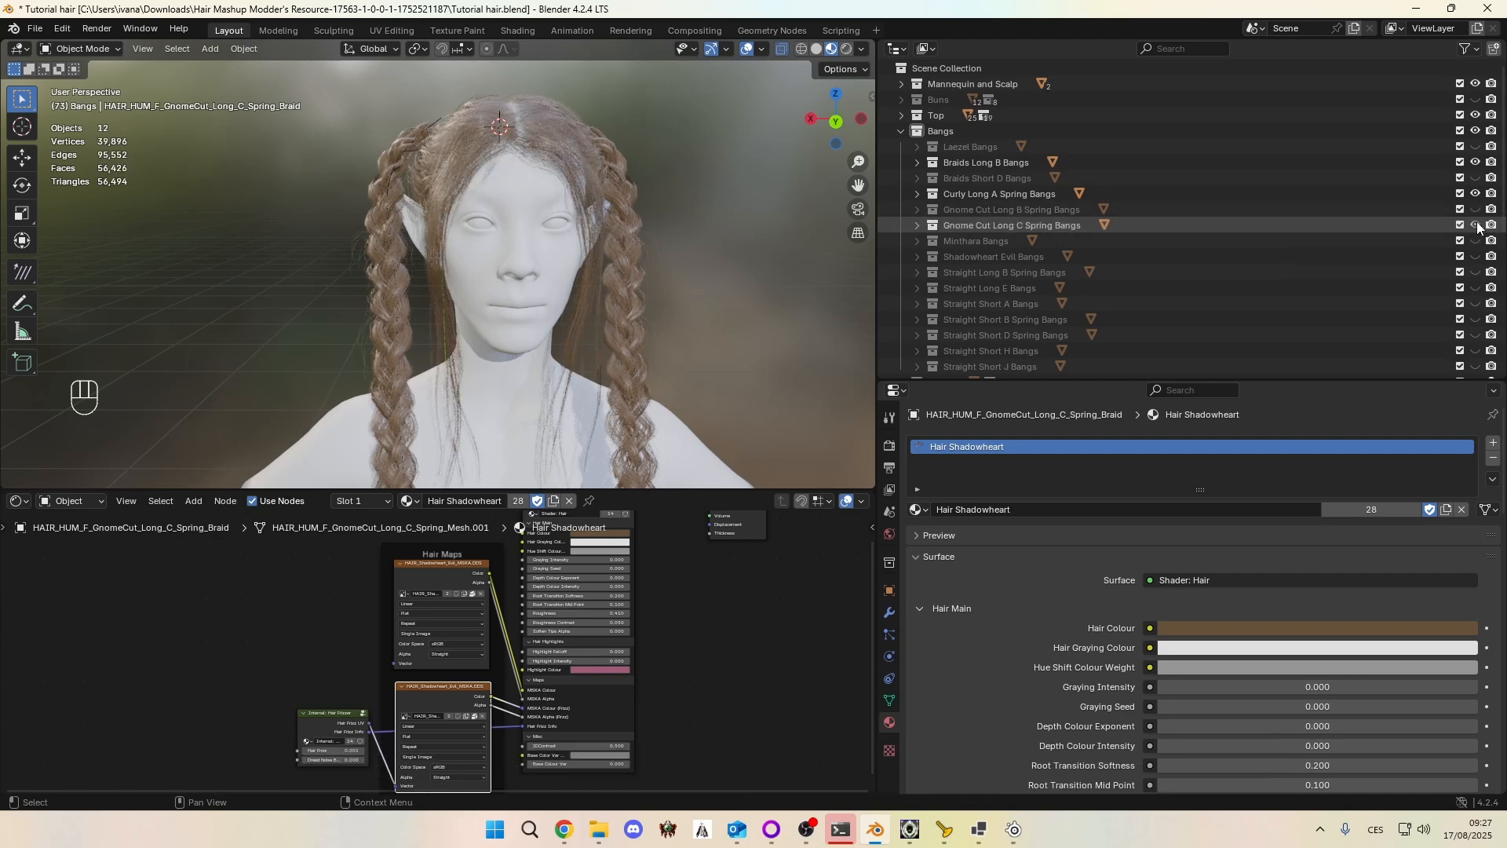
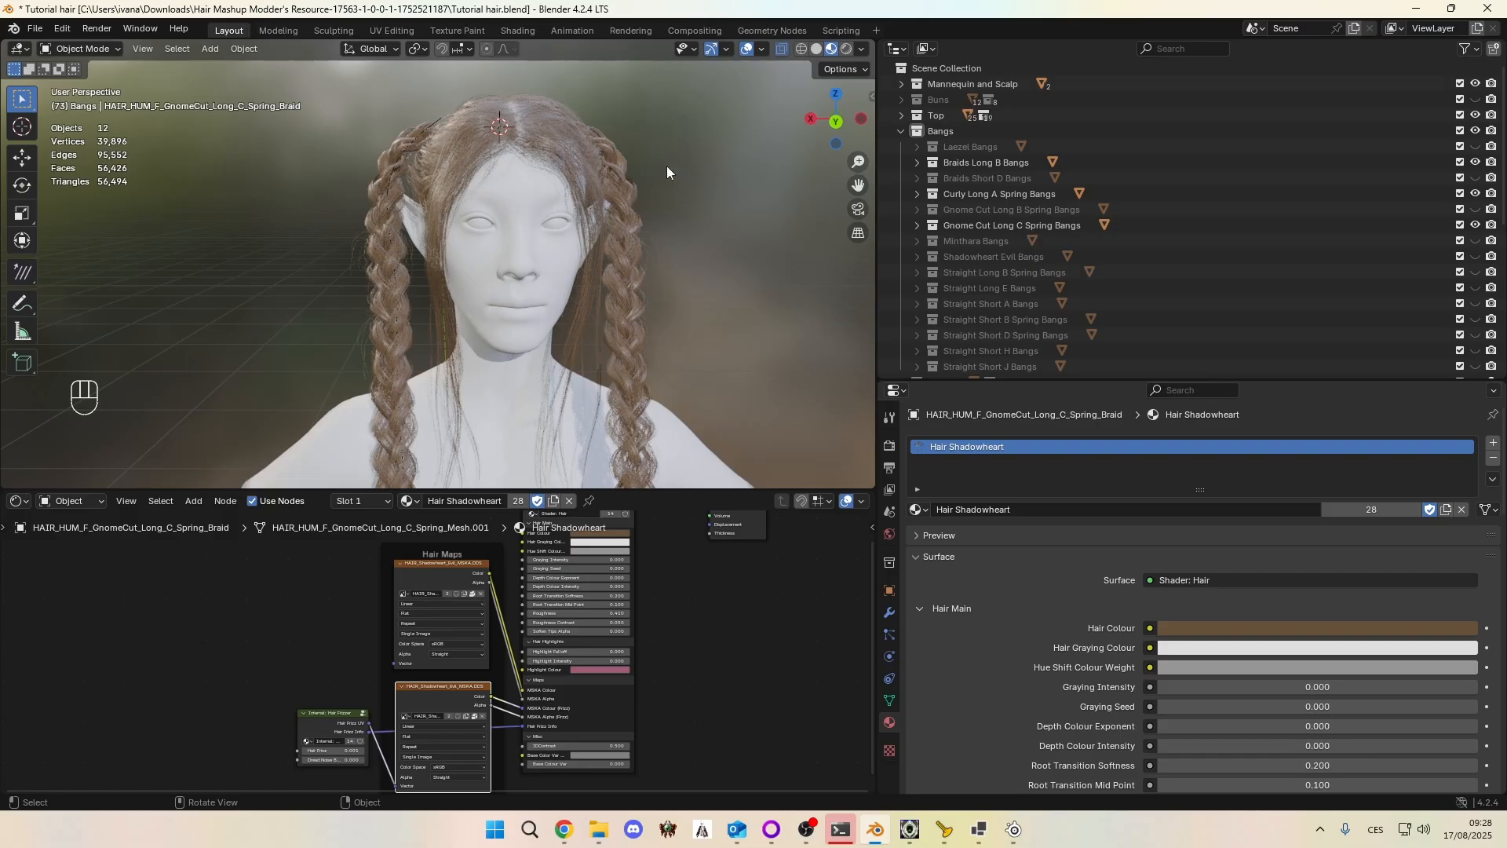
mouse_move(721, 184)
middle_mouse_down()
mouse_move(436, 186)
mouse_move(734, 181)
middle_mouse_up()
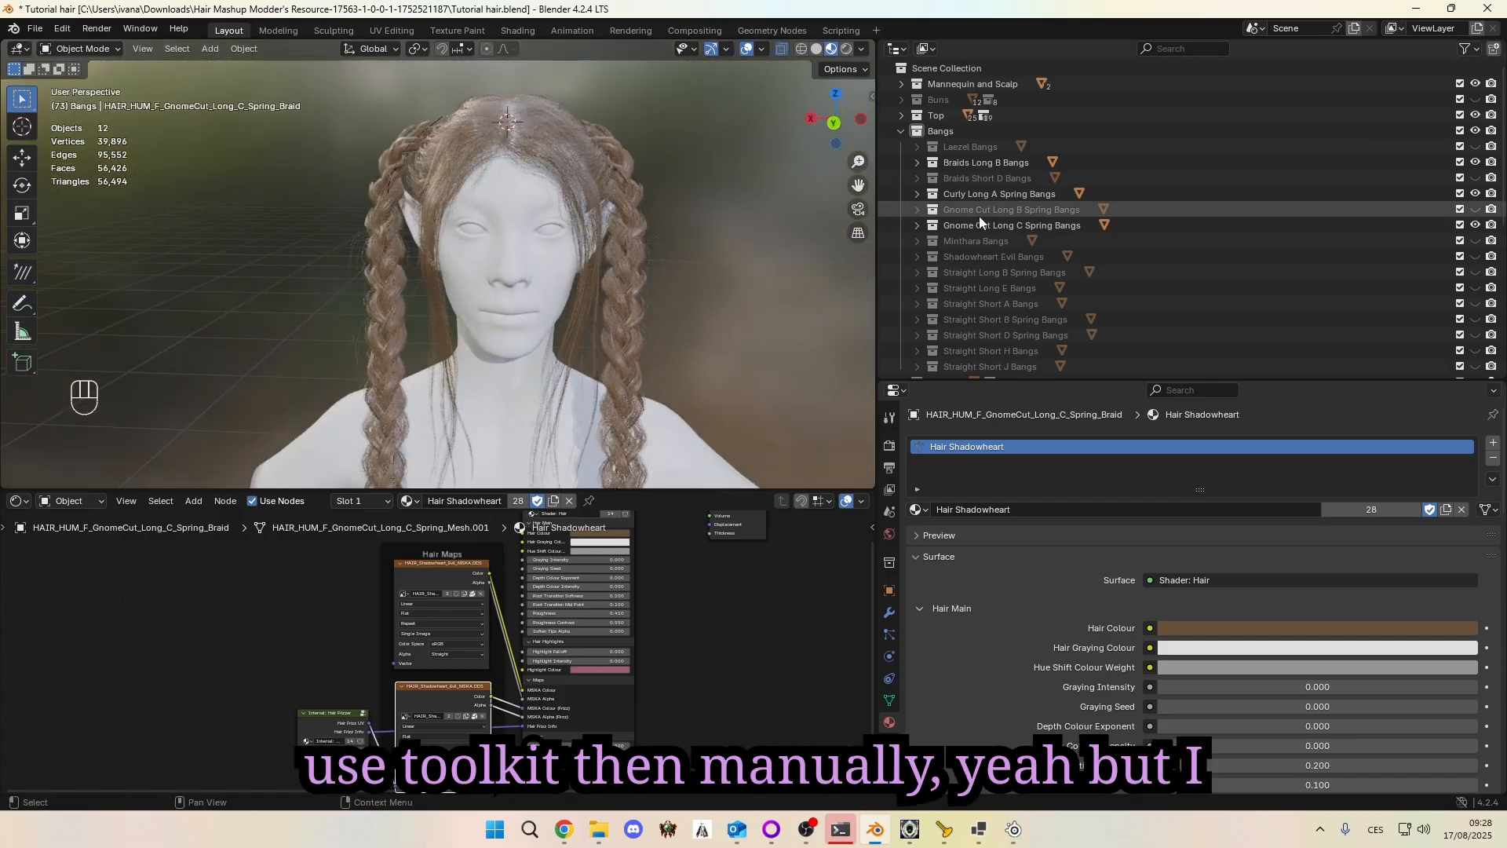
Step: Hide the Gnome Cut Long C Spring and Curly Long A Spring Bangs and assign the Hair Shadowheart material to the Braids Long B Bangs
left_click(1476, 226)
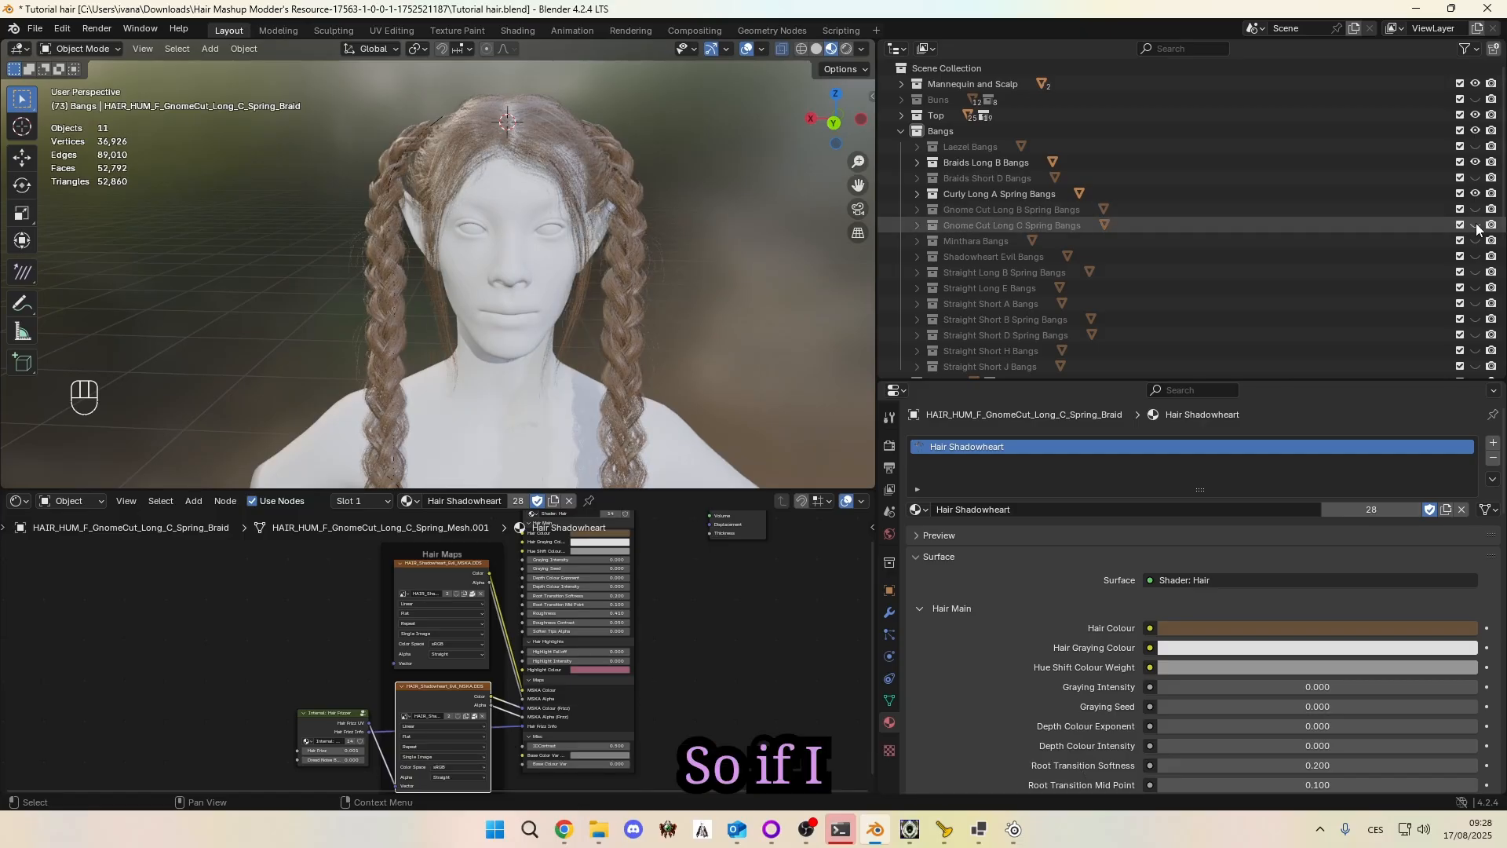
left_click(917, 162)
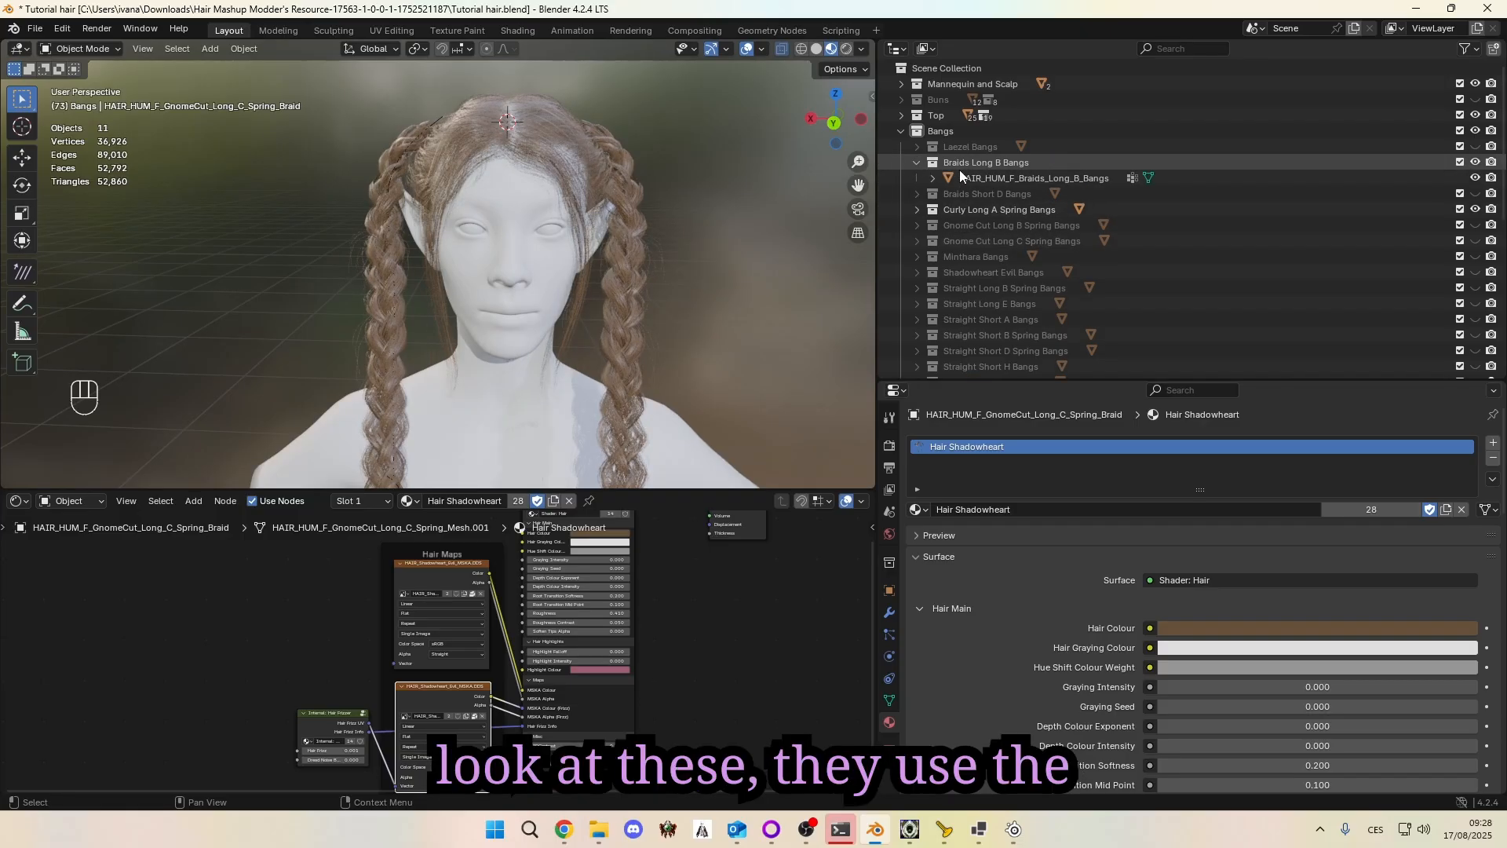
left_click(981, 178)
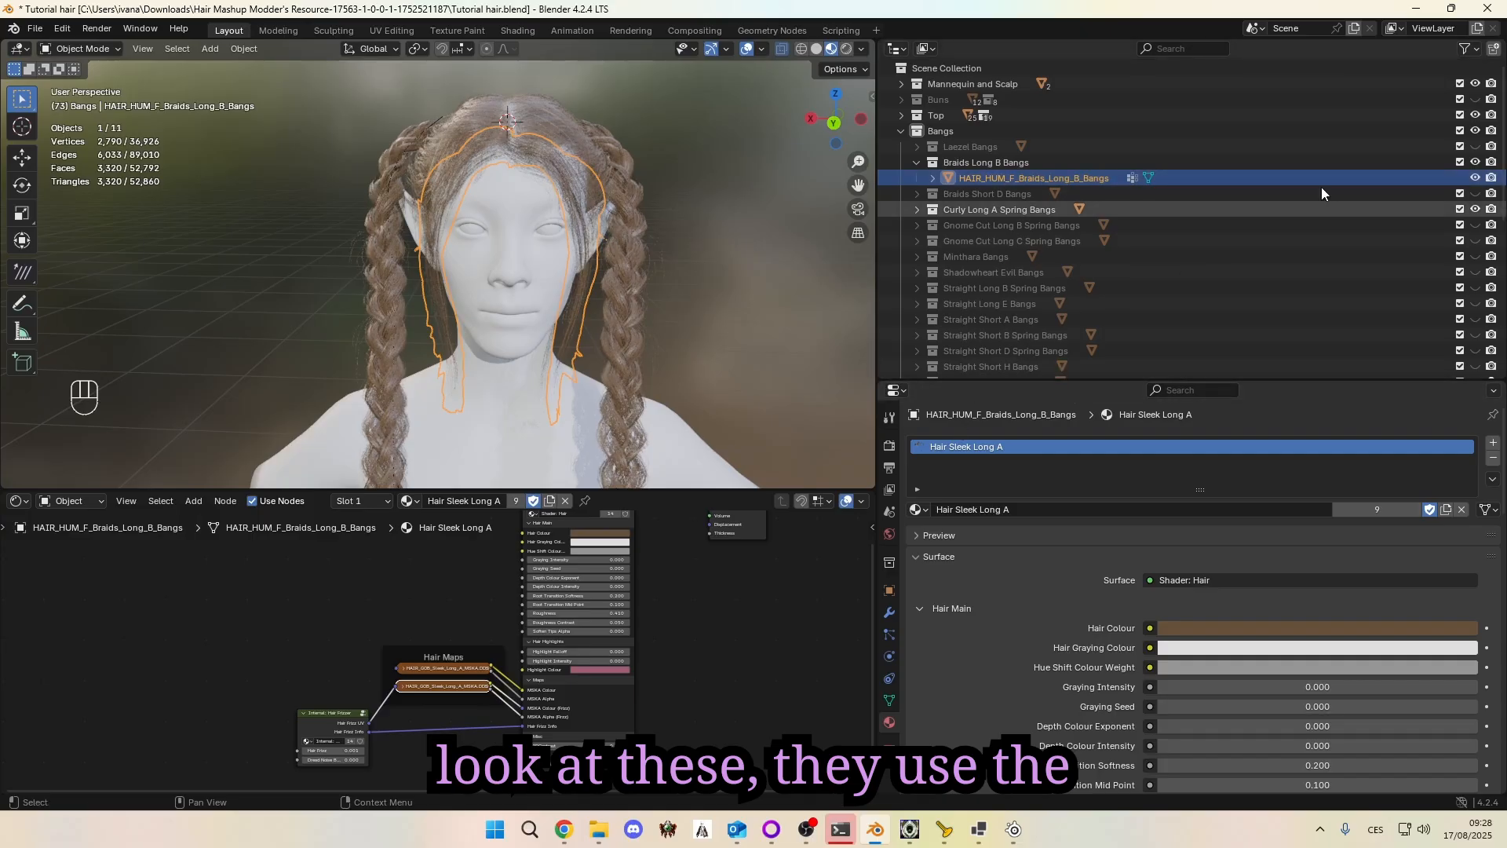
left_click(1476, 209)
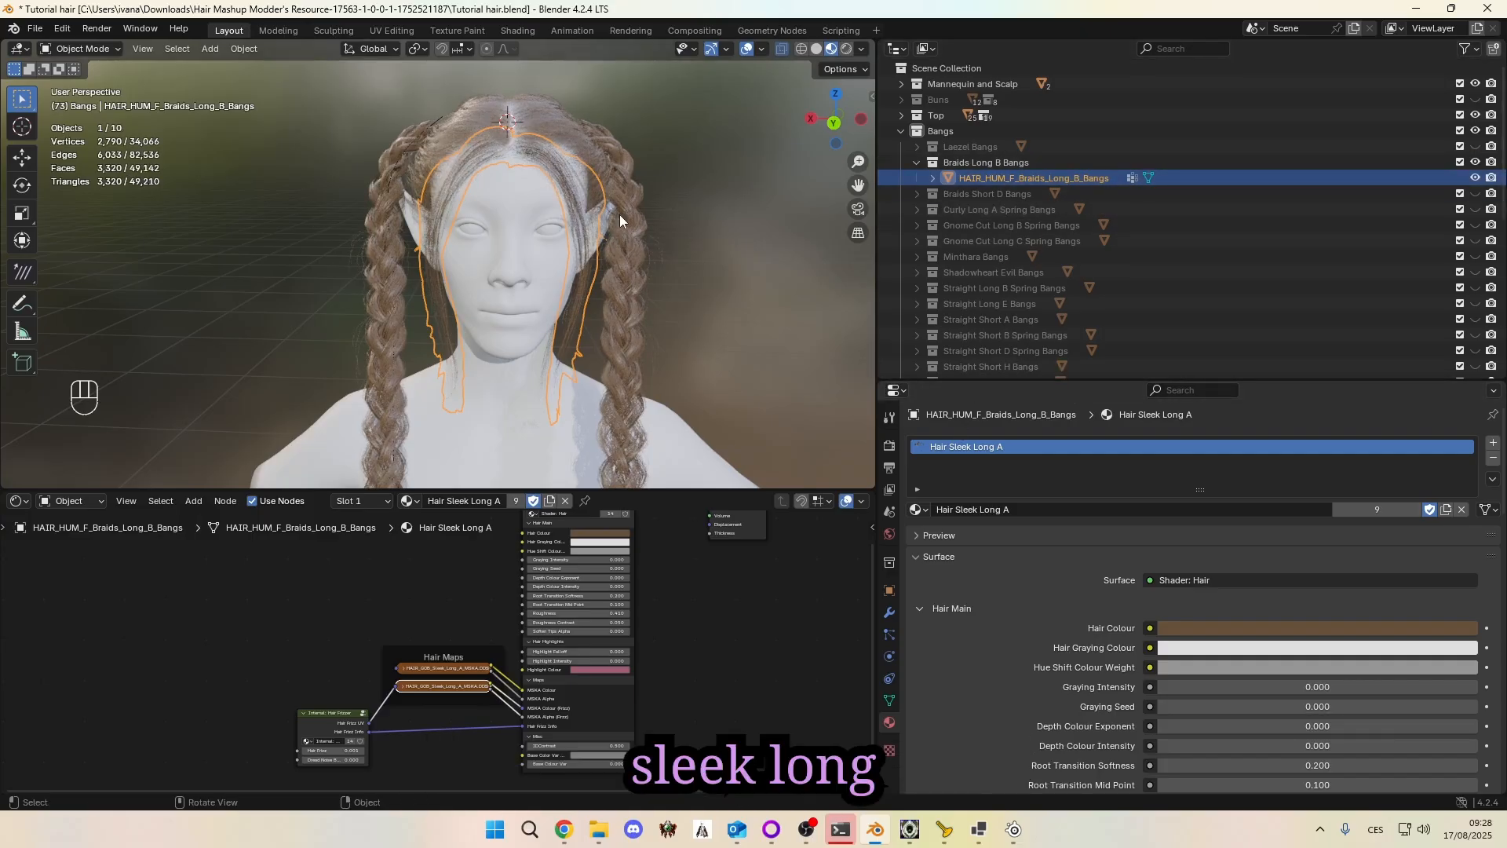
left_click(918, 510)
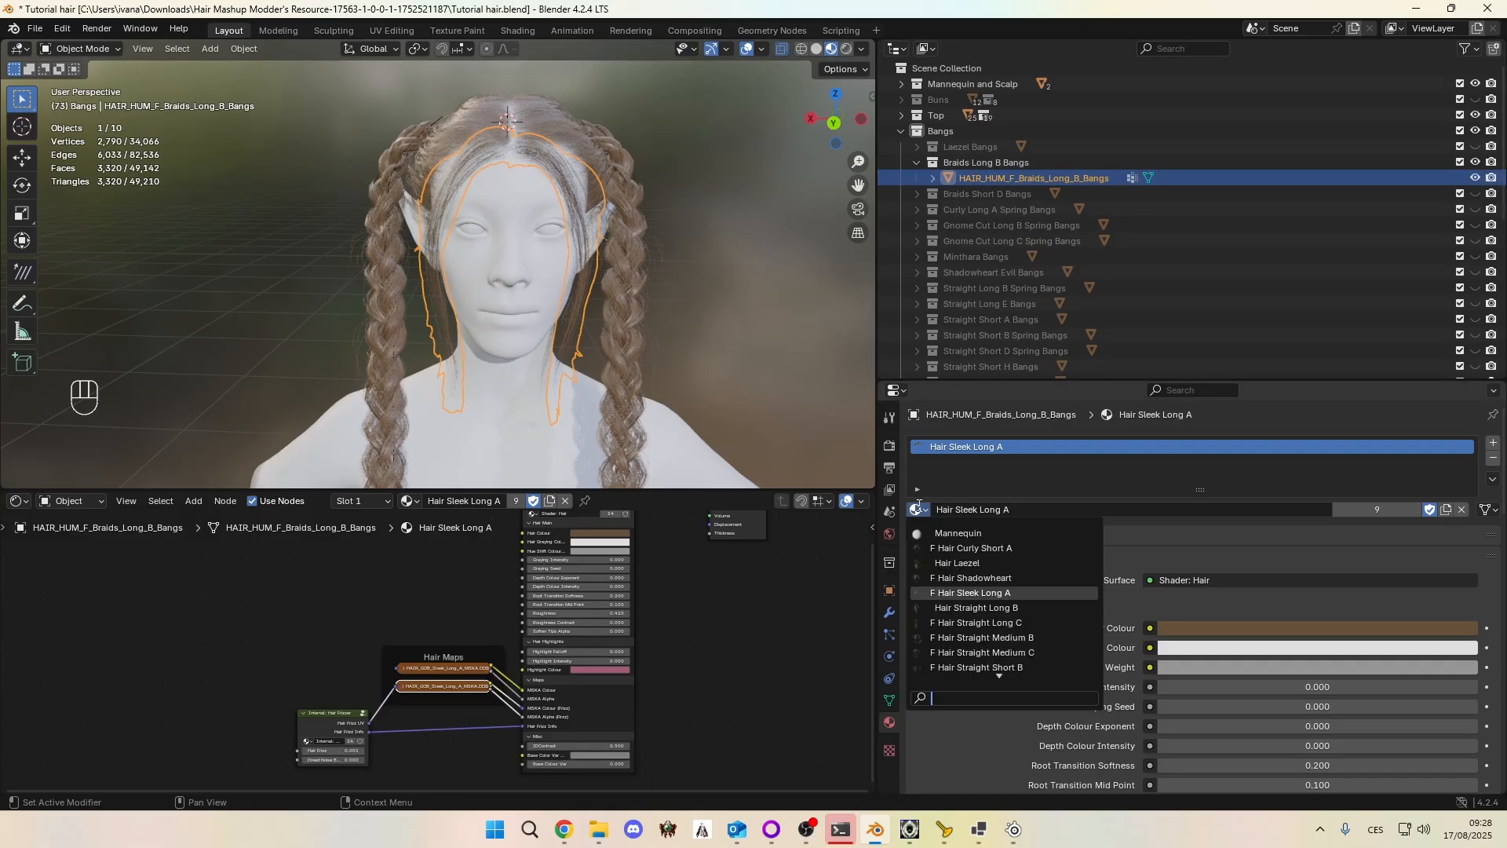
left_click(982, 577)
middle_click_drag(550, 329, 645, 259)
scroll(723, 339, "down", 6)
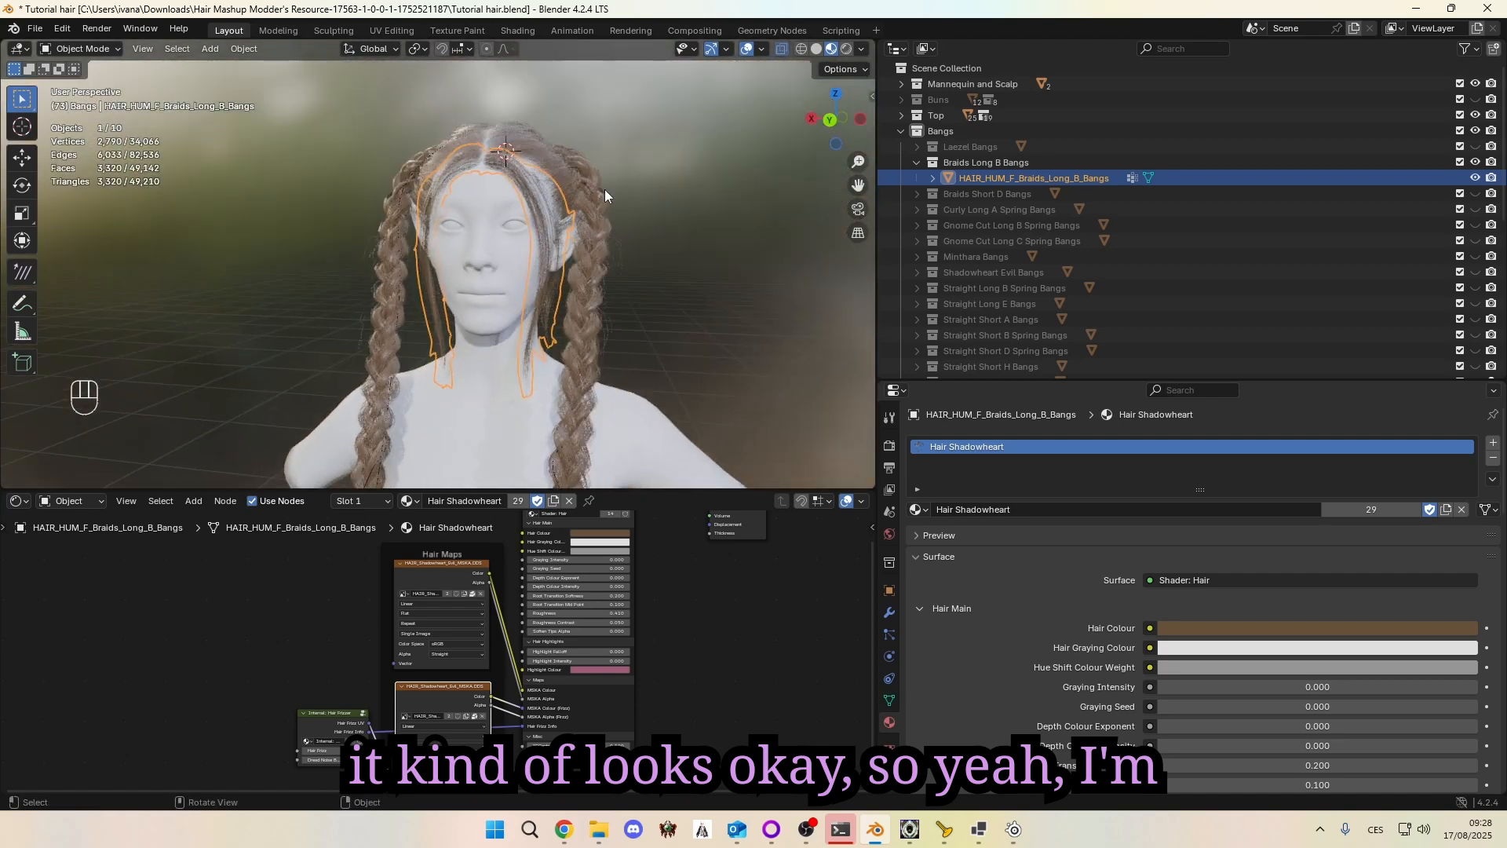
Step: Duplicate the Braids Long B Bangs in place, move the copy into the hair collection and hide the original collection
key("shift+d")
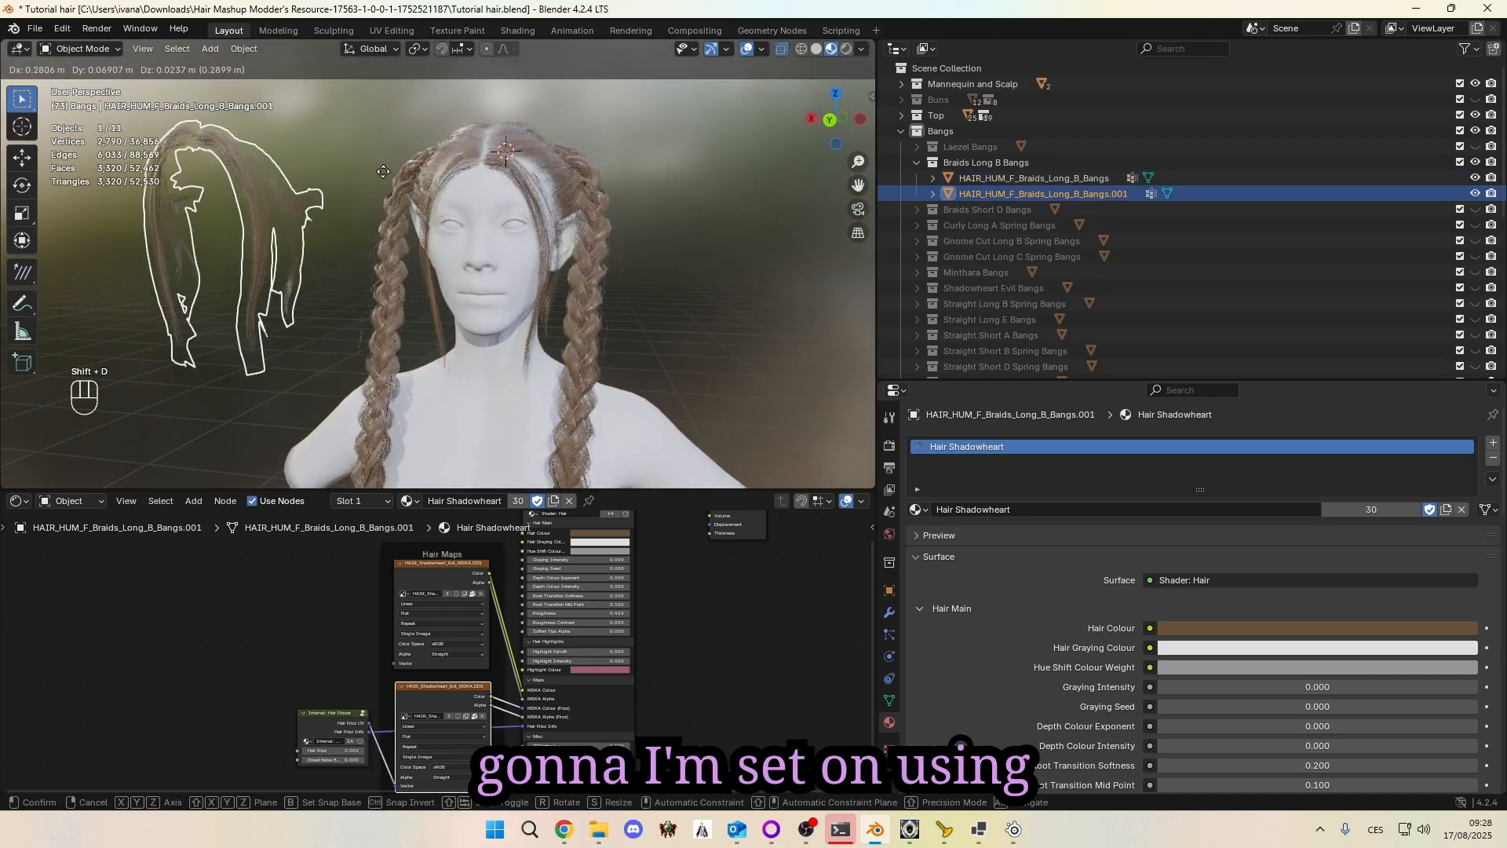
key("Escape")
left_click_drag(1067, 193, 1062, 341)
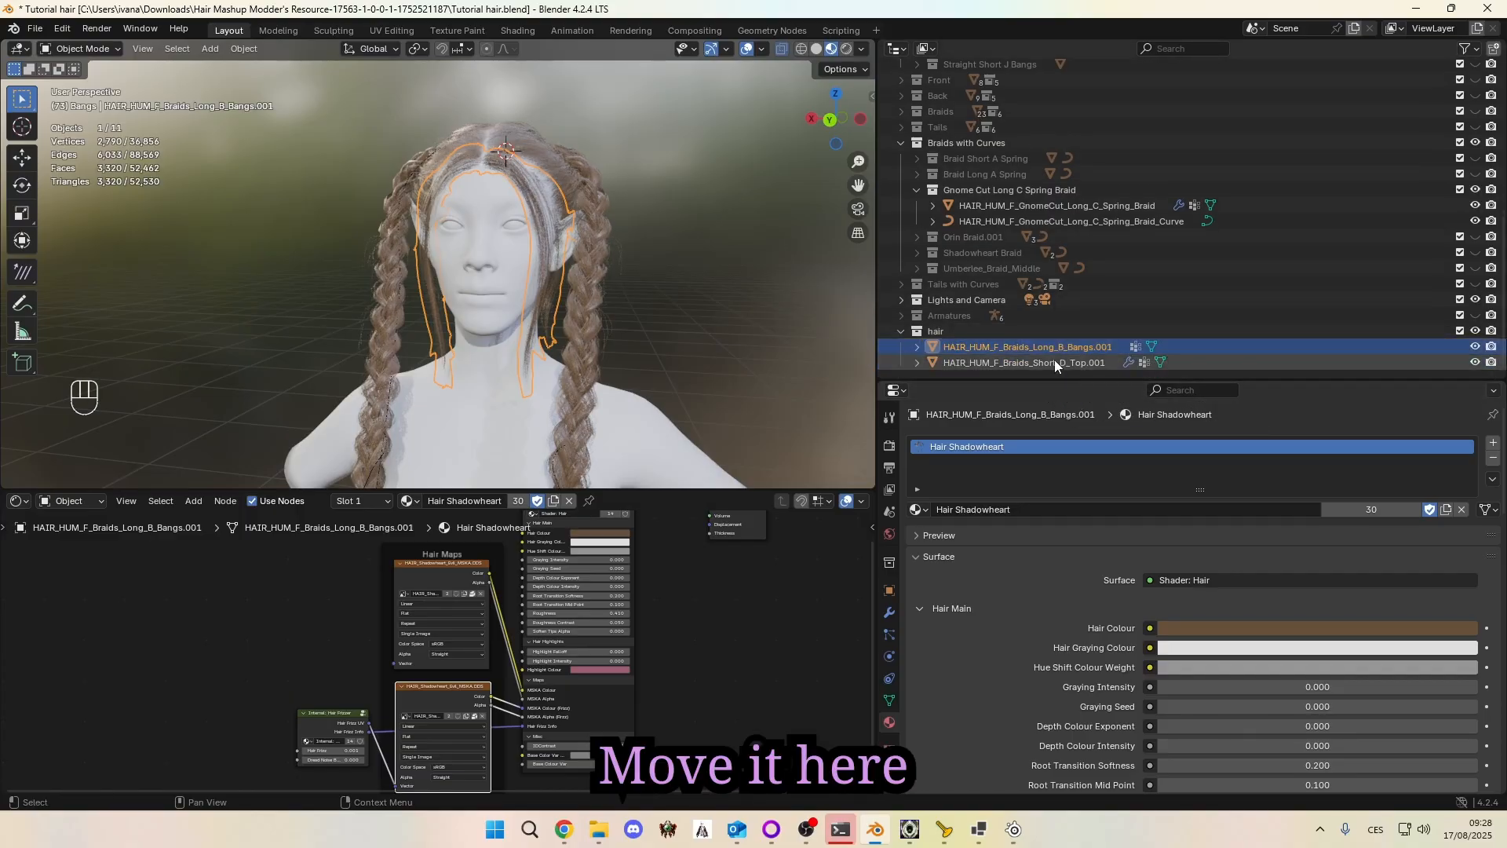
scroll(1060, 300, "up", 10)
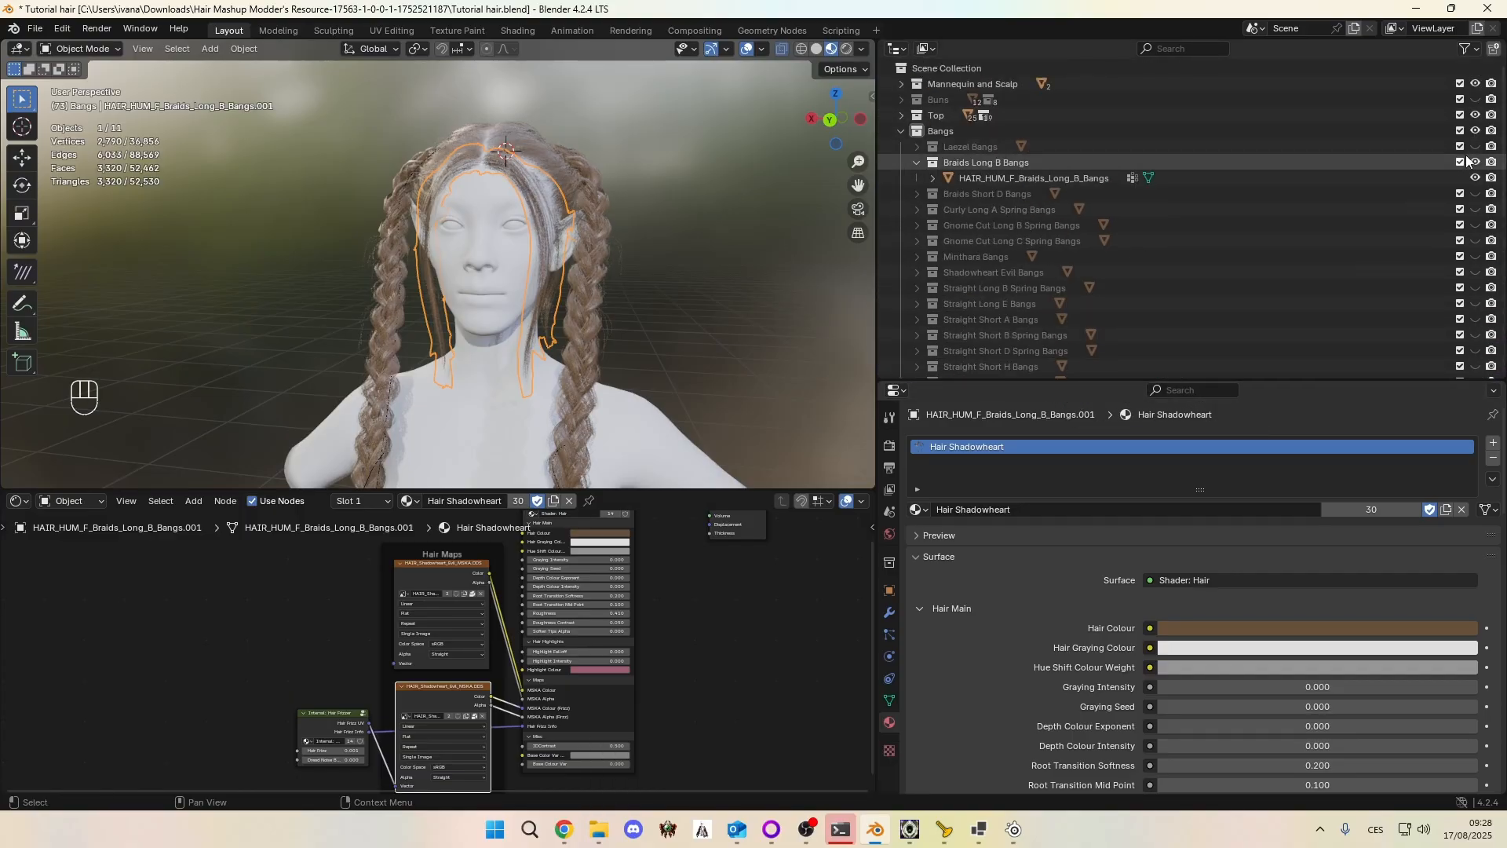
left_click(1474, 161)
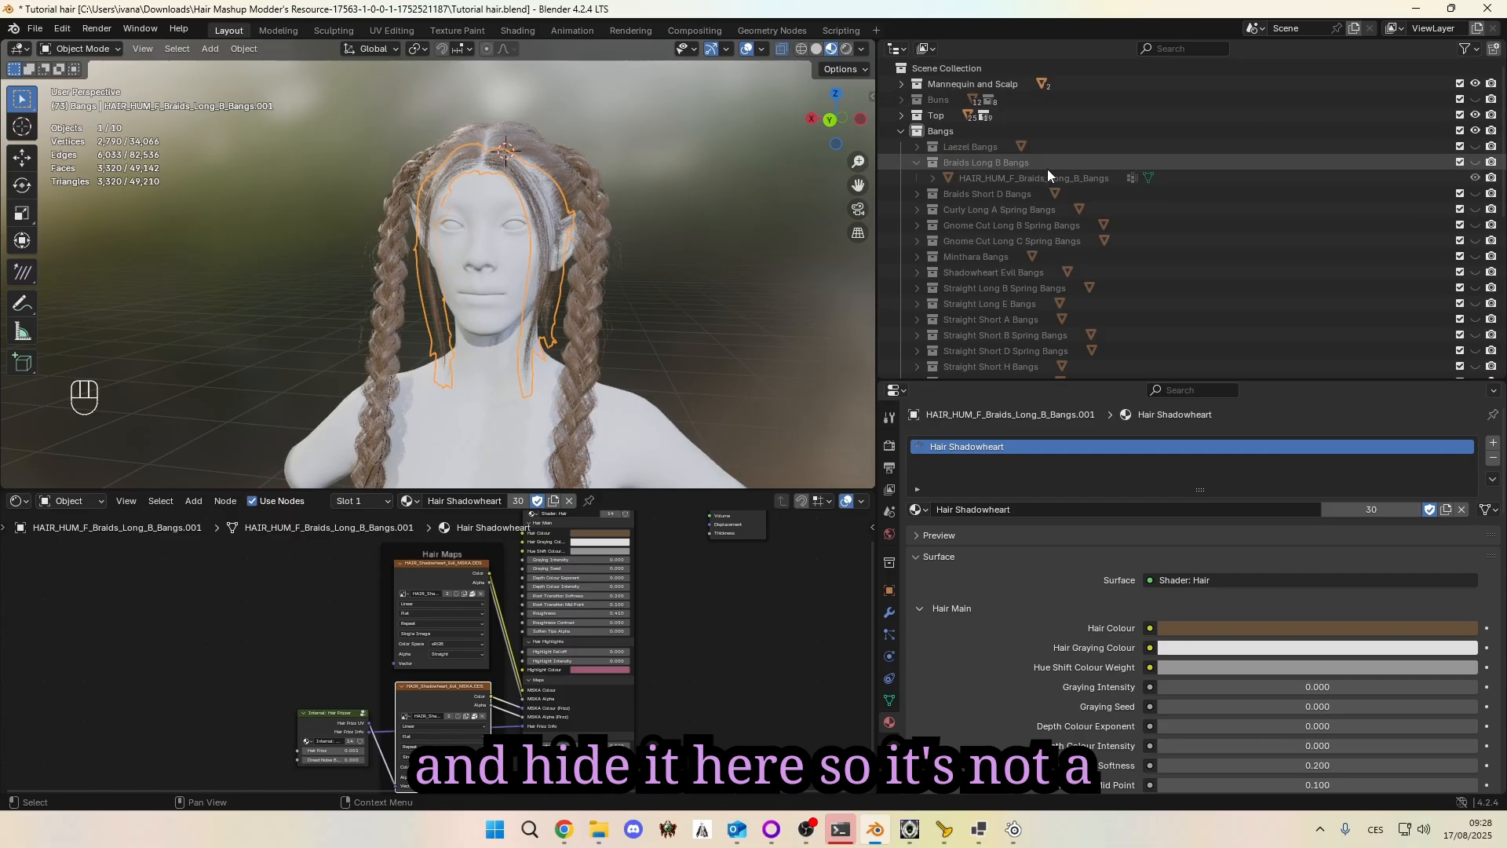
Step: Preview the Braids Short D, Curly Long A Spring and Gnome Cut Long B Spring Bangs in turn, hiding each again
left_click(1473, 194)
left_click(1473, 194)
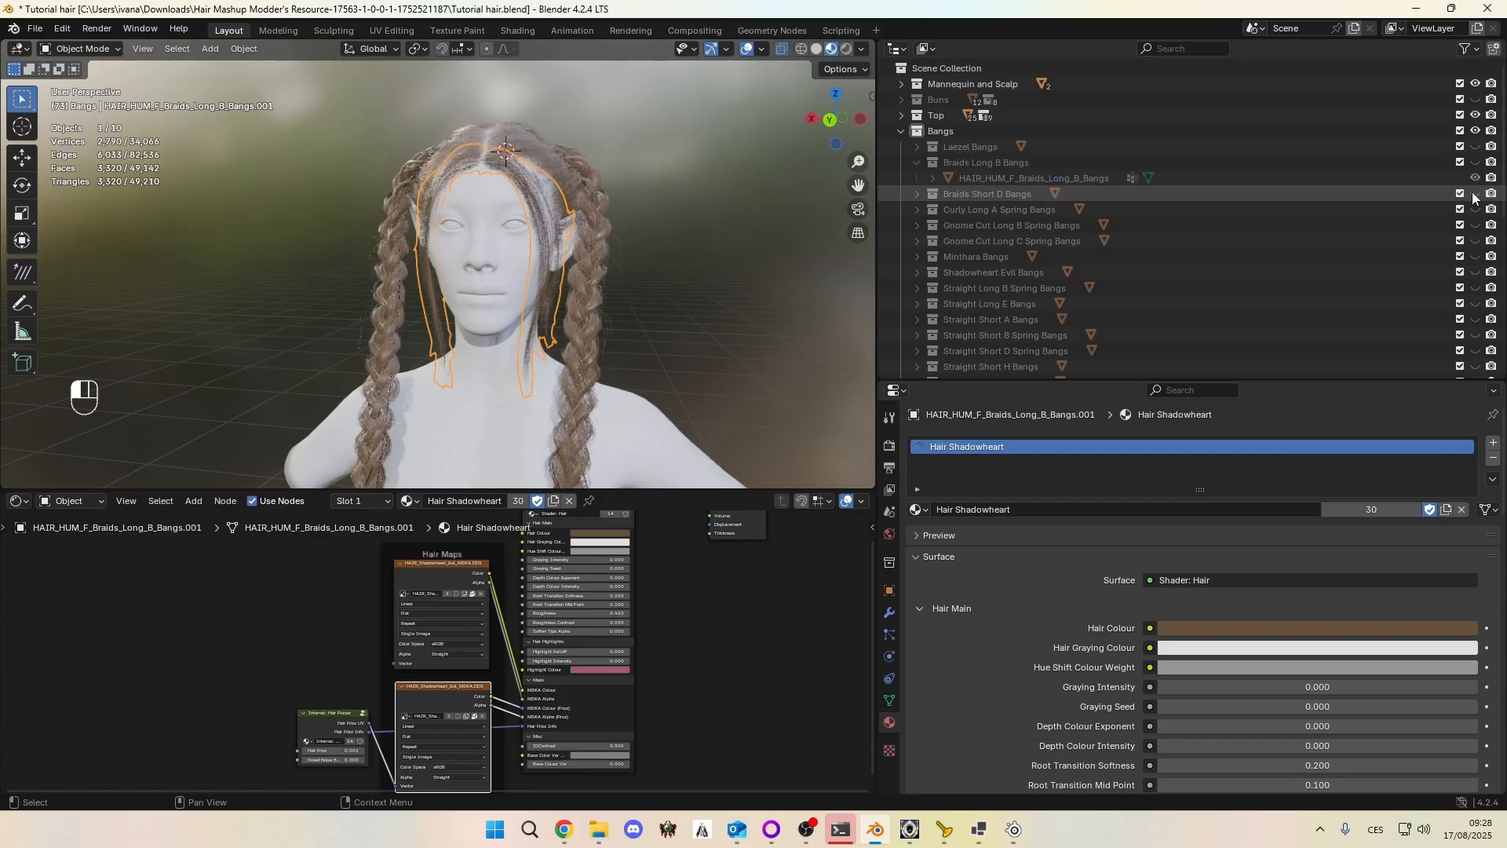
left_click(1475, 210)
left_click(1474, 209)
left_click(1476, 225)
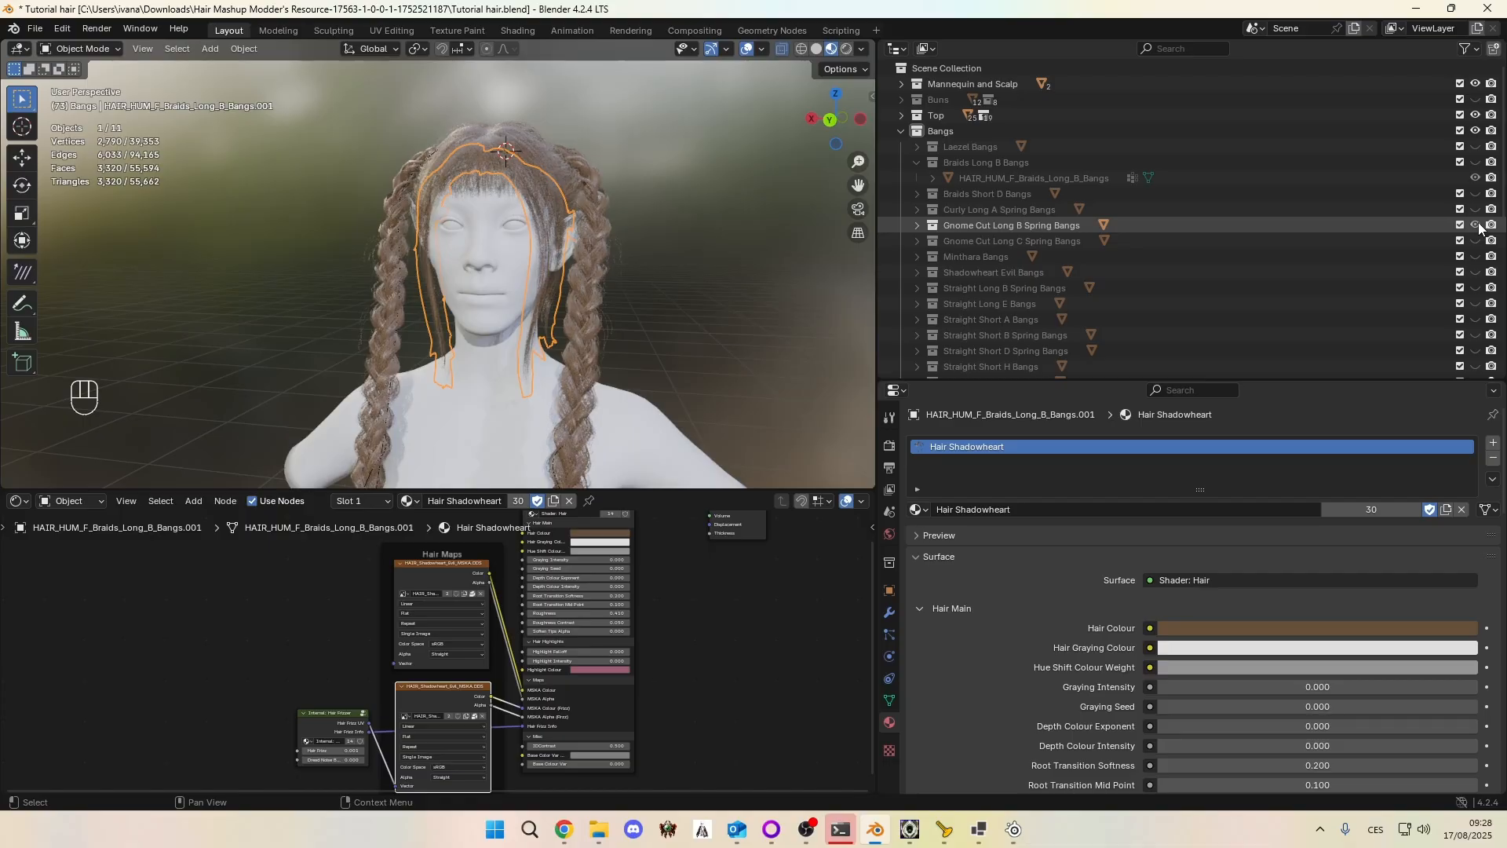
left_click(1476, 225)
Step: Show the Gnome Cut Long C Spring Bangs and assign the Hair Shadowheart material to their mesh
left_click(1476, 241)
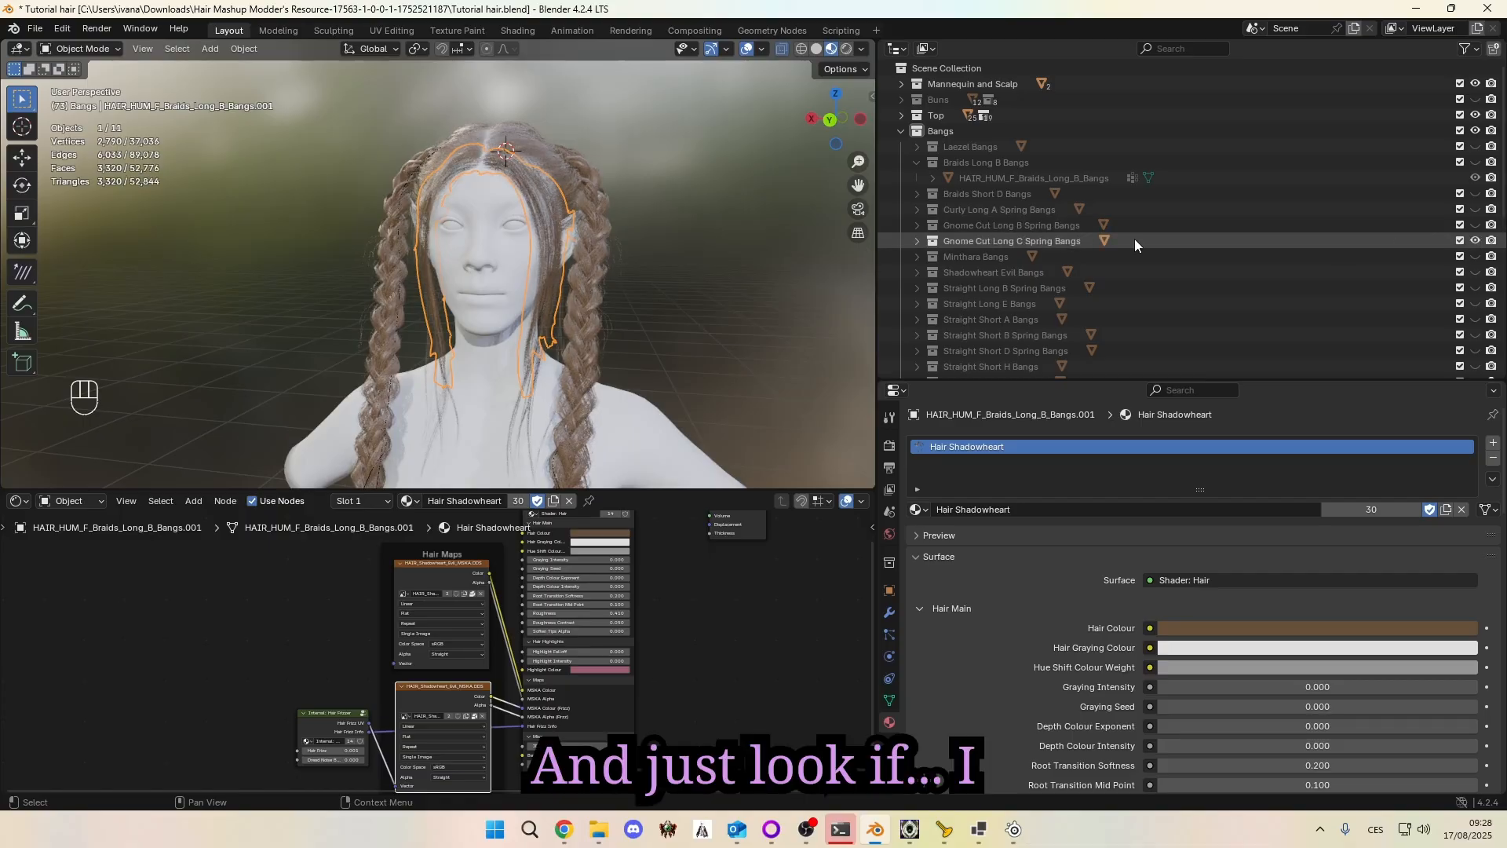
left_click(917, 241)
left_click(973, 256)
mouse_move(612, 243)
middle_mouse_down()
mouse_move(482, 238)
mouse_move(317, 198)
mouse_move(564, 193)
mouse_move(752, 214)
mouse_move(591, 220)
mouse_move(631, 244)
middle_mouse_up()
left_click(1475, 257)
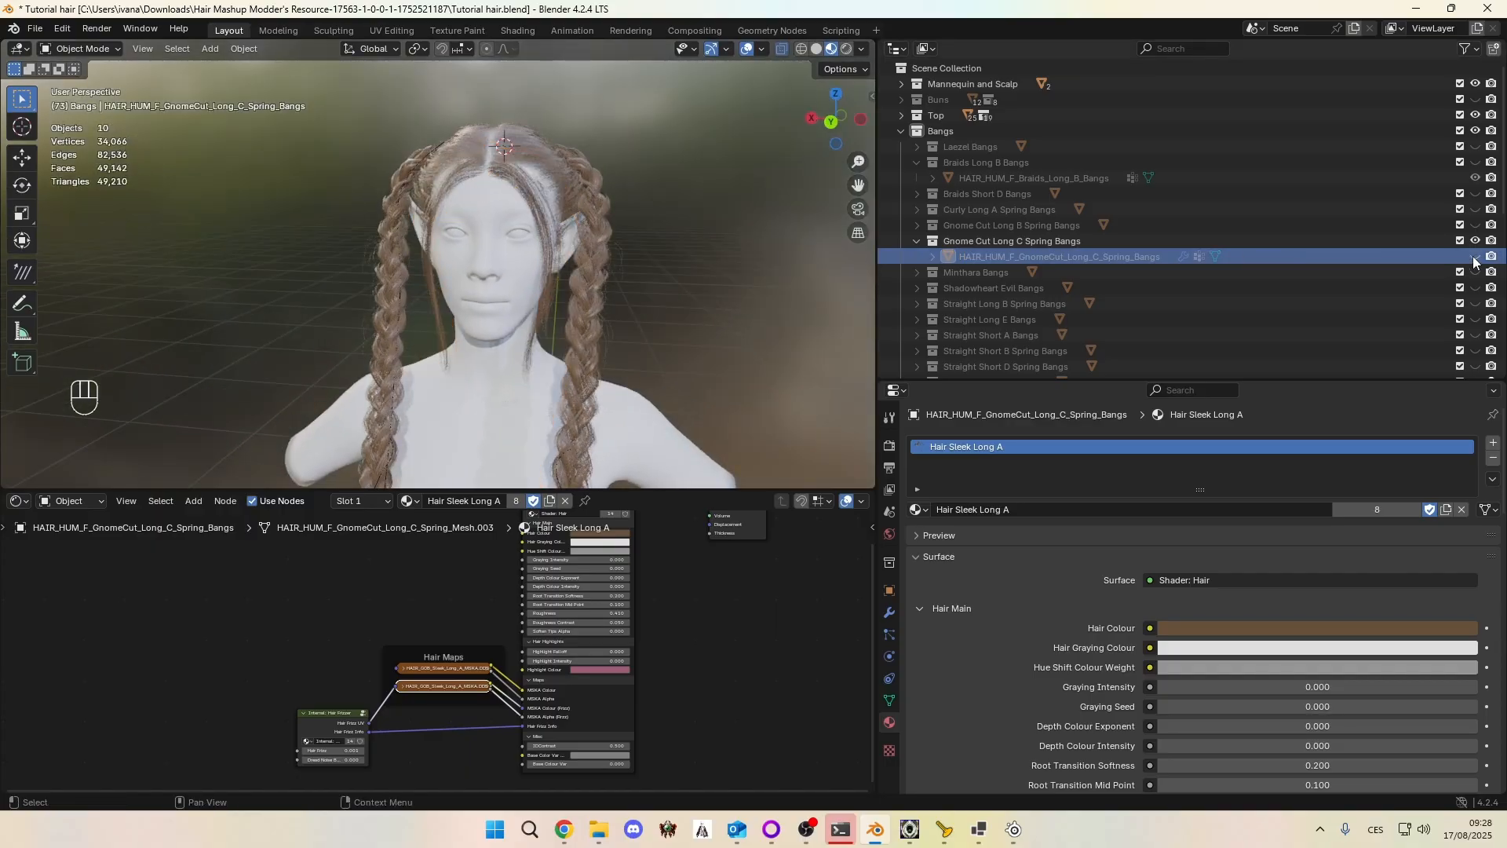
left_click(1475, 256)
middle_click_drag(452, 185, 559, 224)
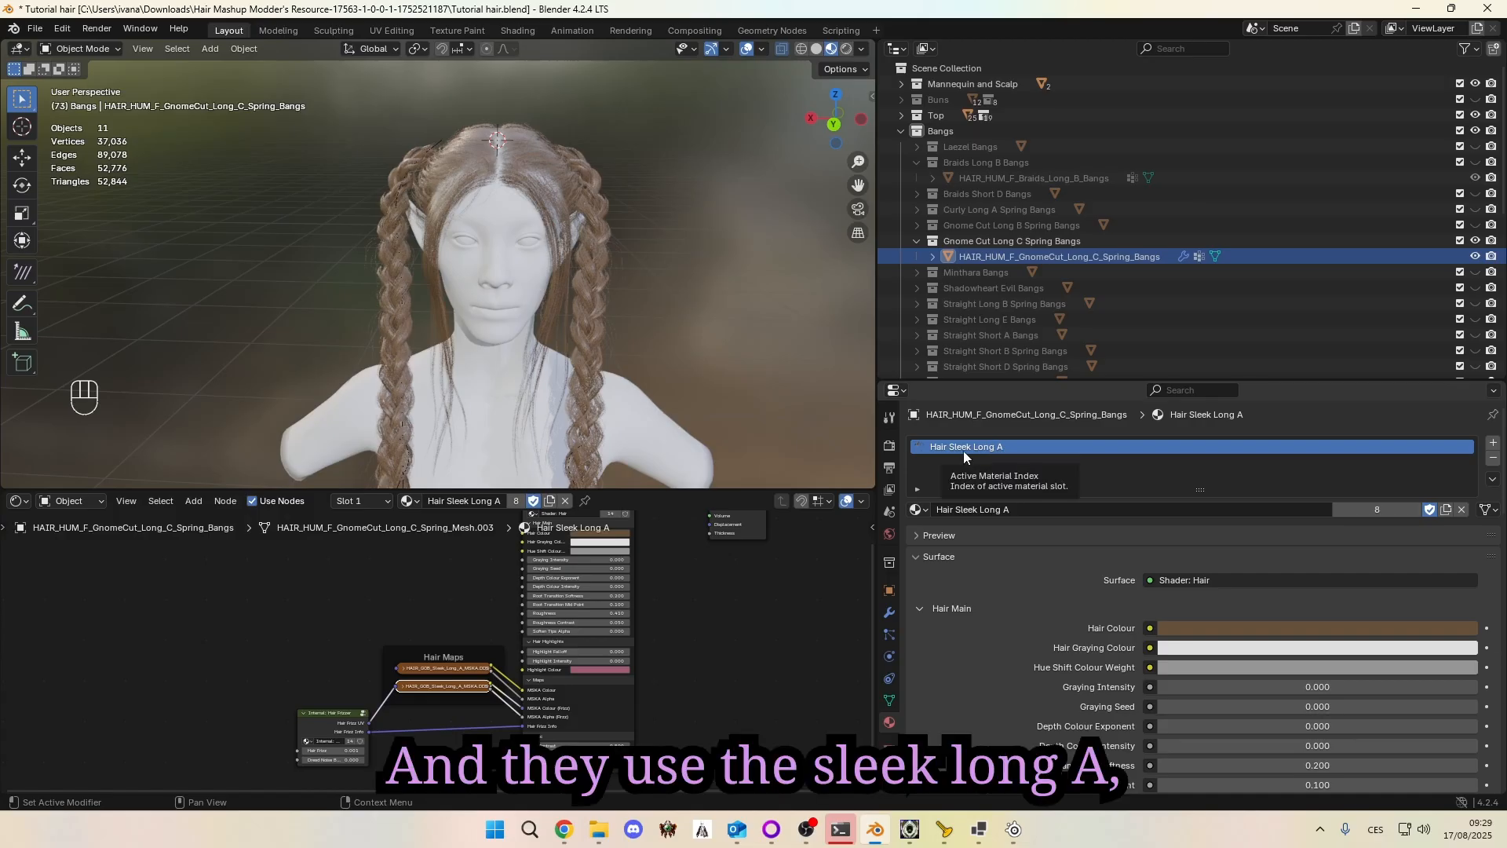
left_click(919, 511)
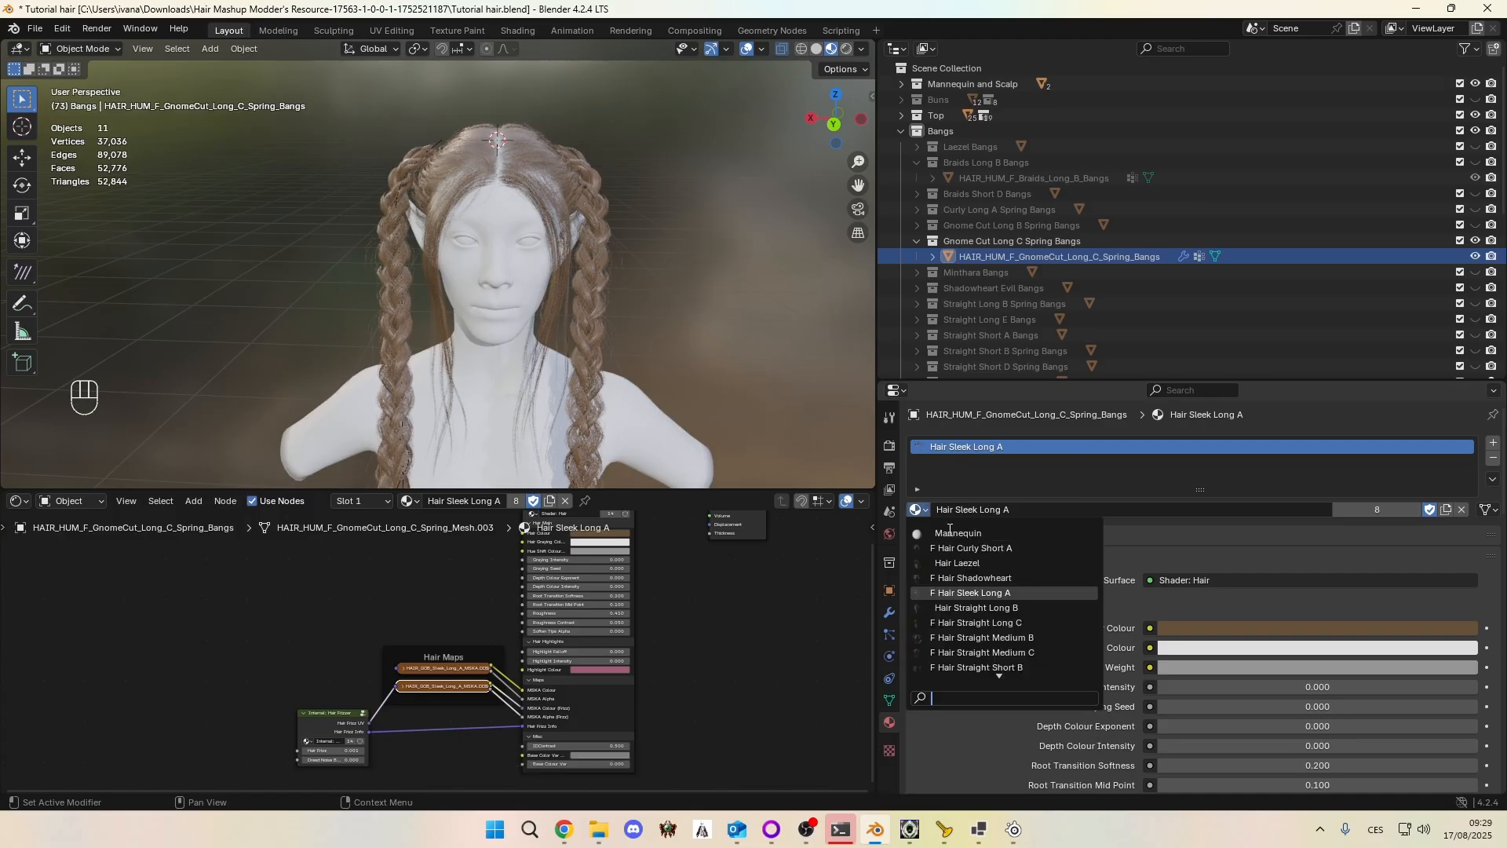
left_click(970, 579)
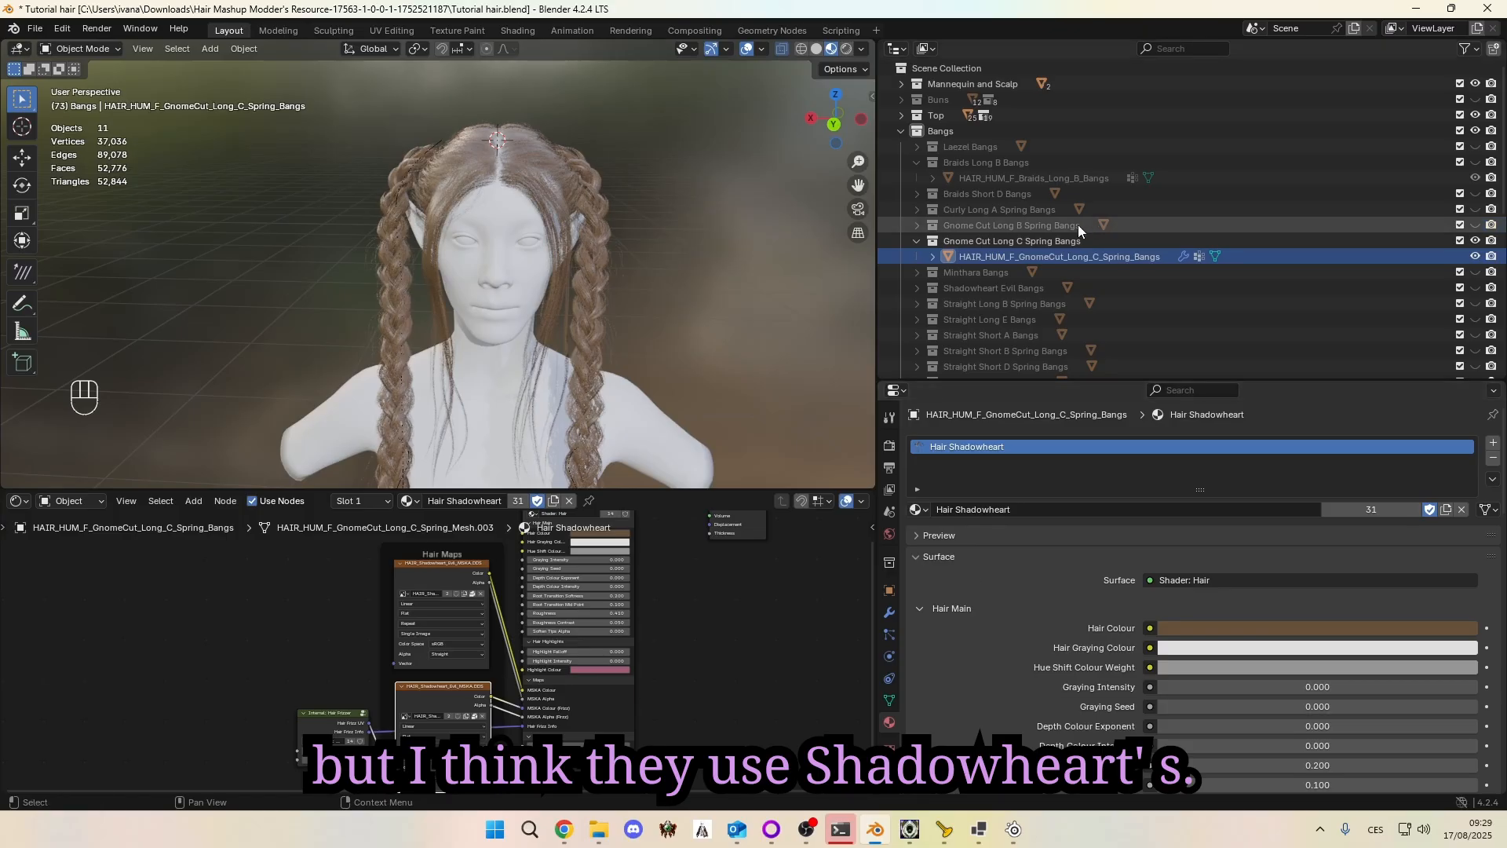
Step: Duplicate the Gnome Cut Long C Spring Bangs in place, move the copy into the hair collection and hide the original collection
key("shift+d")
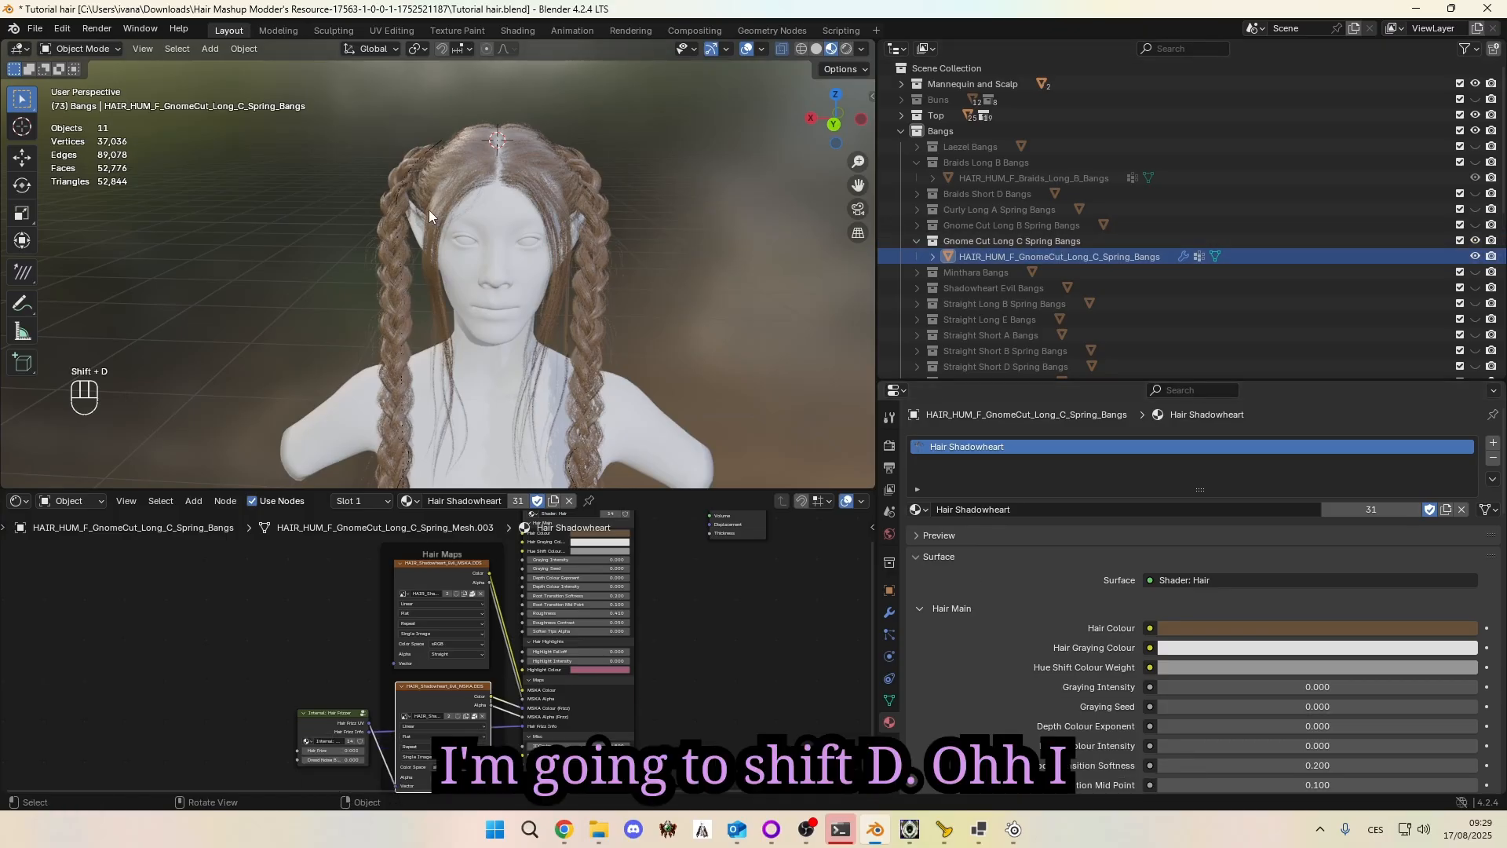
left_click(1028, 256)
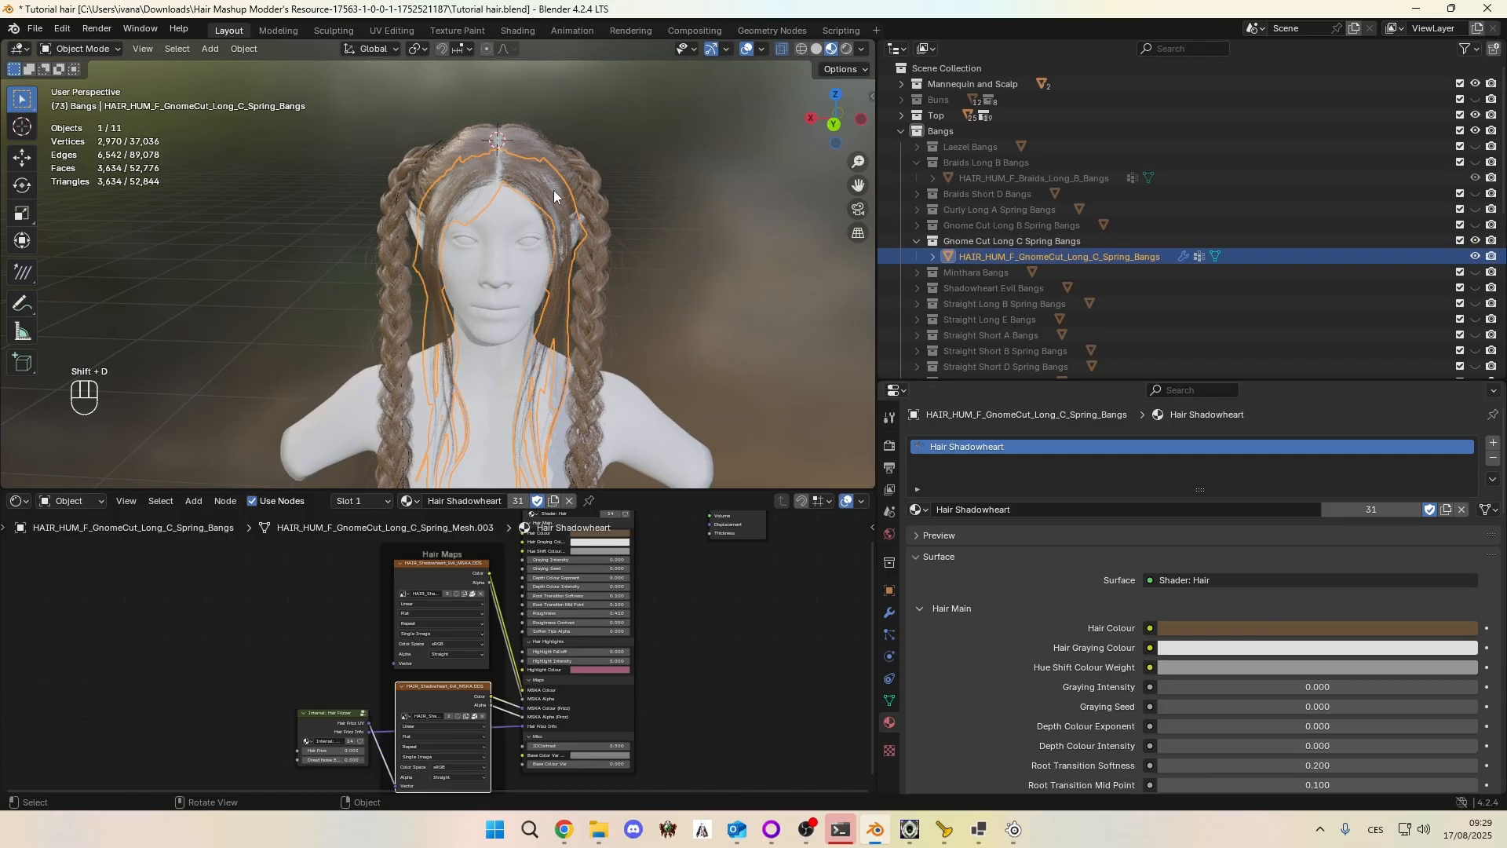
key("shift+d")
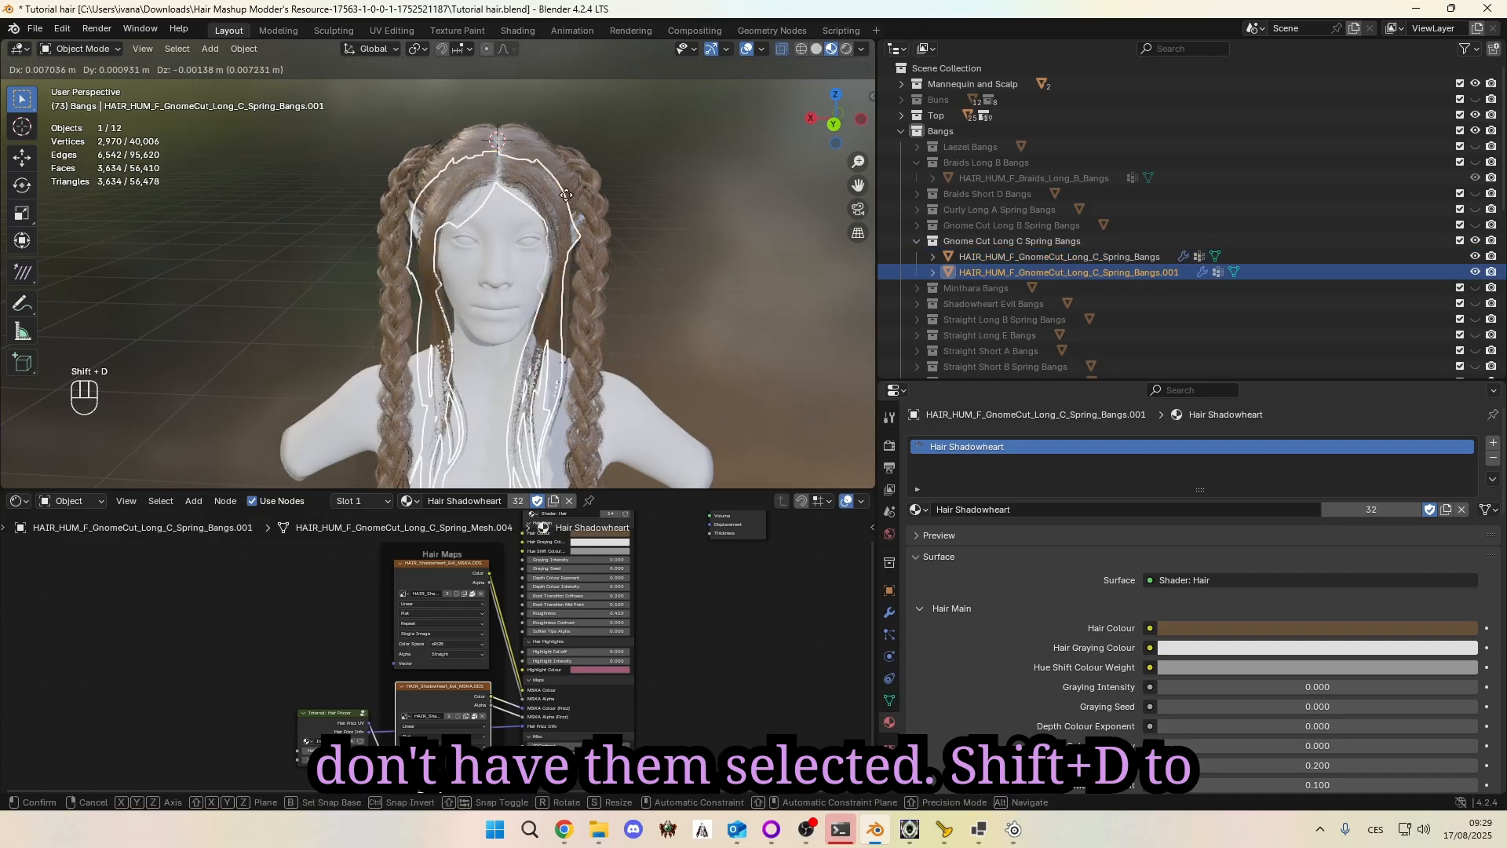
key("Escape")
left_click_drag(1077, 272, 997, 337)
scroll(1036, 322, "up", 8)
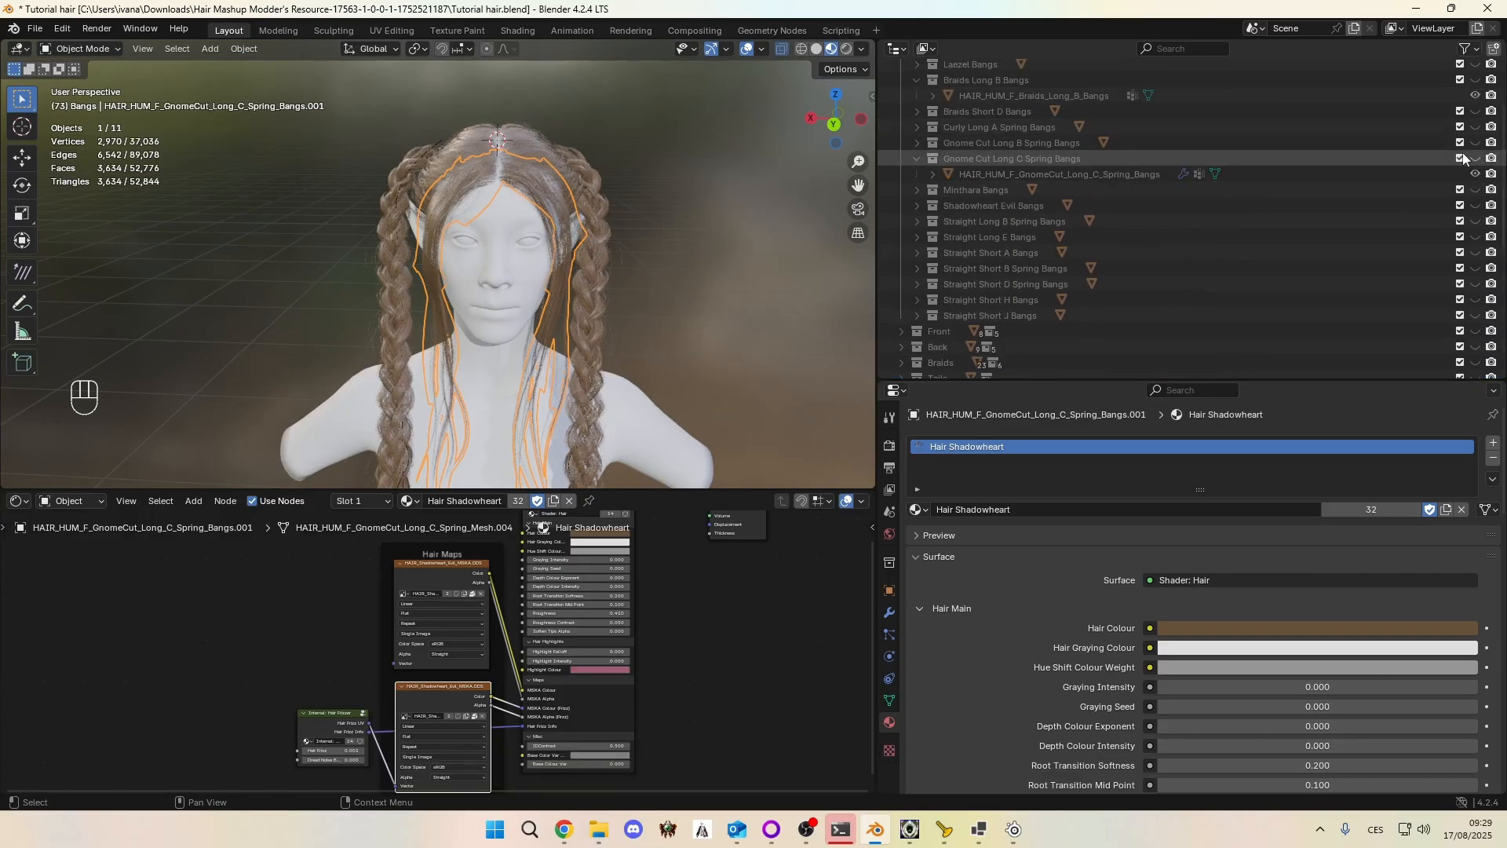
Step: Deselect everything and examine the combined hairstyle on the bust and the contents of the hair collection
key("a")
key("a")
middle_click_drag(742, 171, 41, 156)
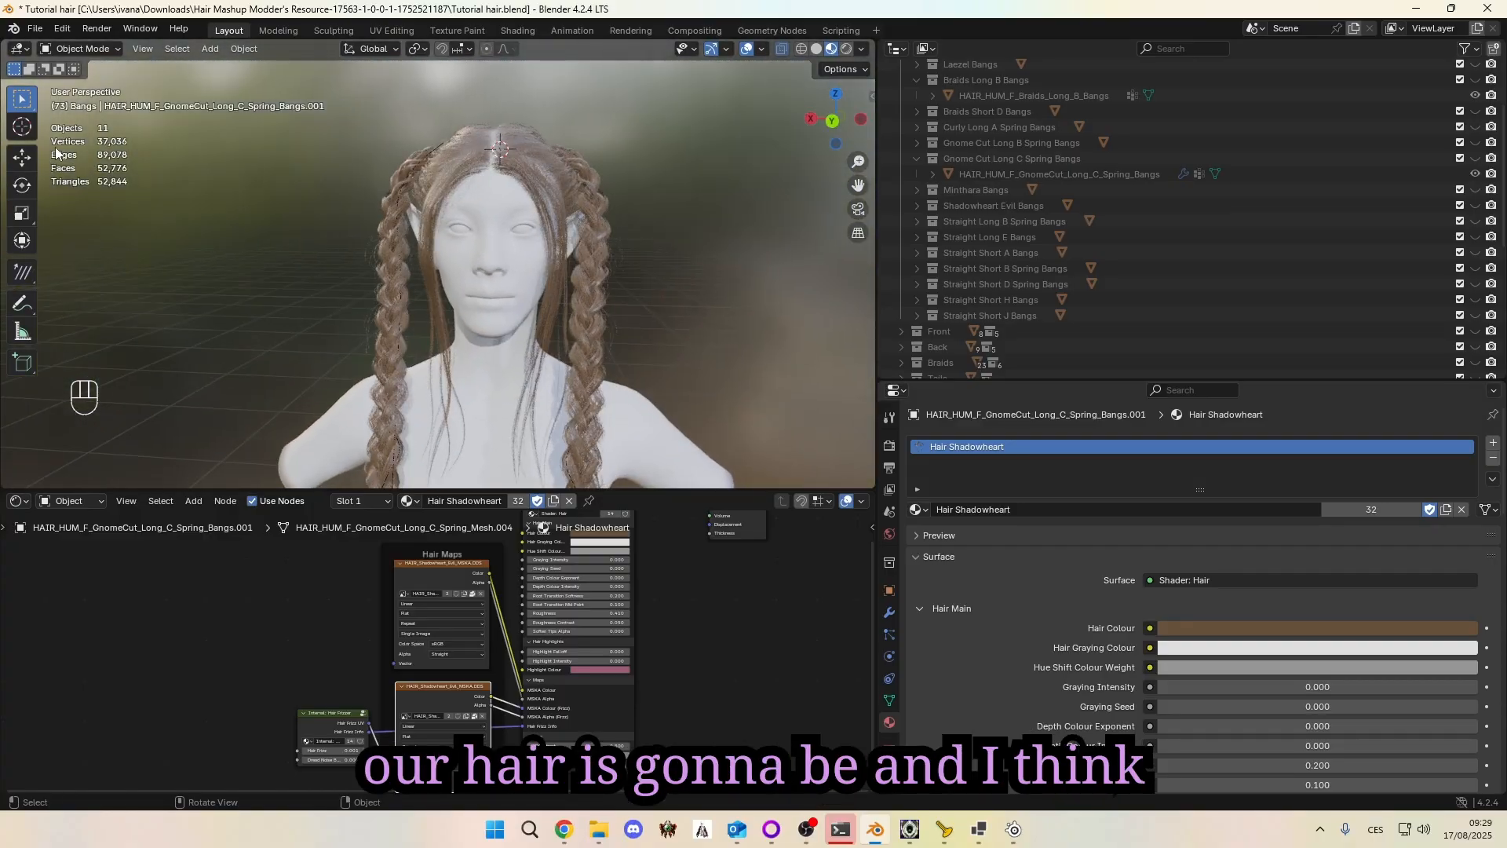
scroll(151, 154, "down", 3)
middle_click_drag(218, 163, 207, 164)
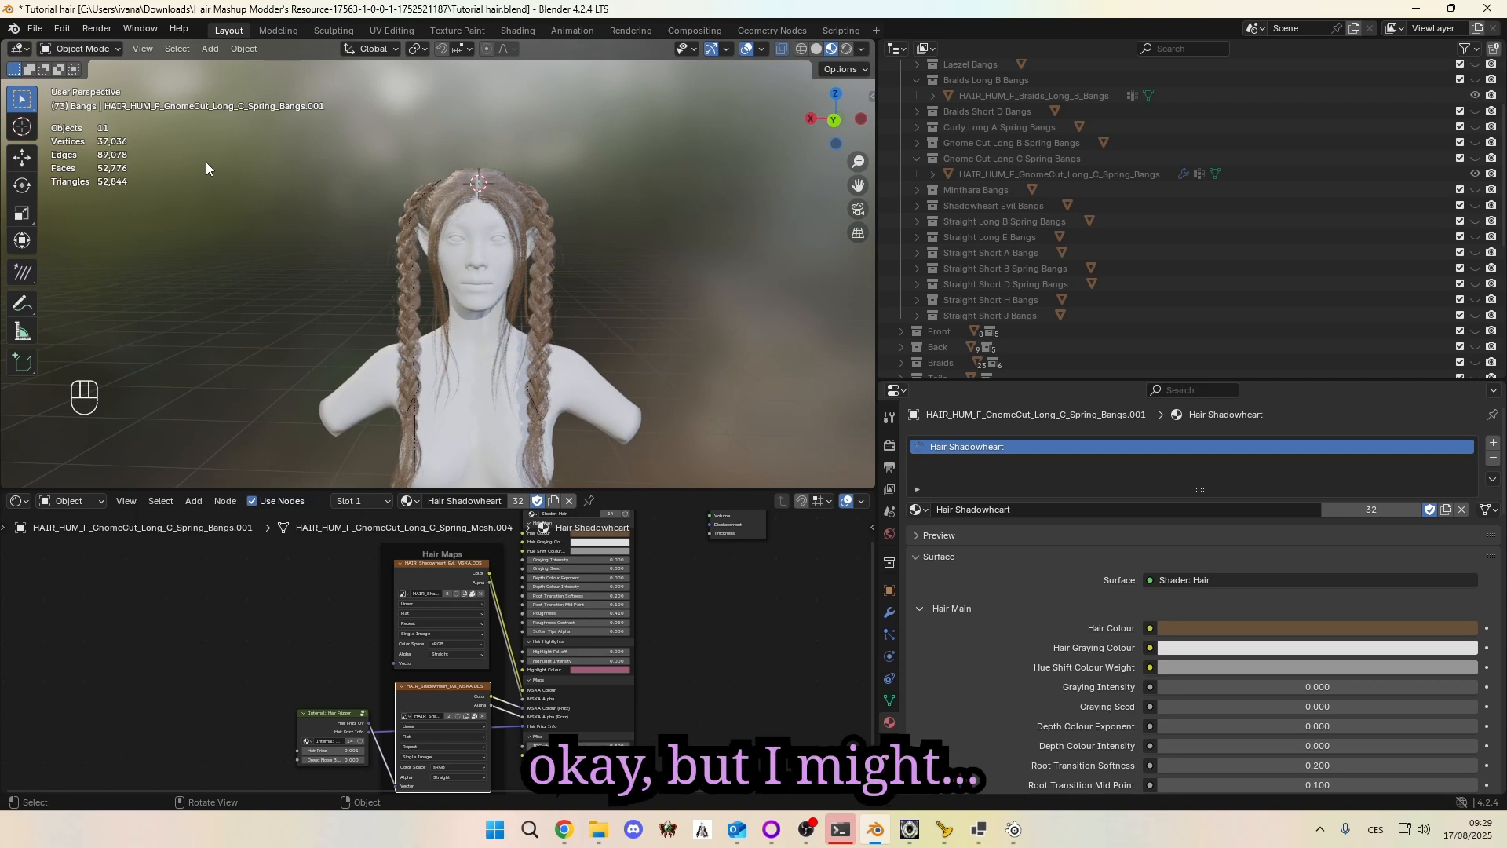
scroll(997, 215, "down", 2)
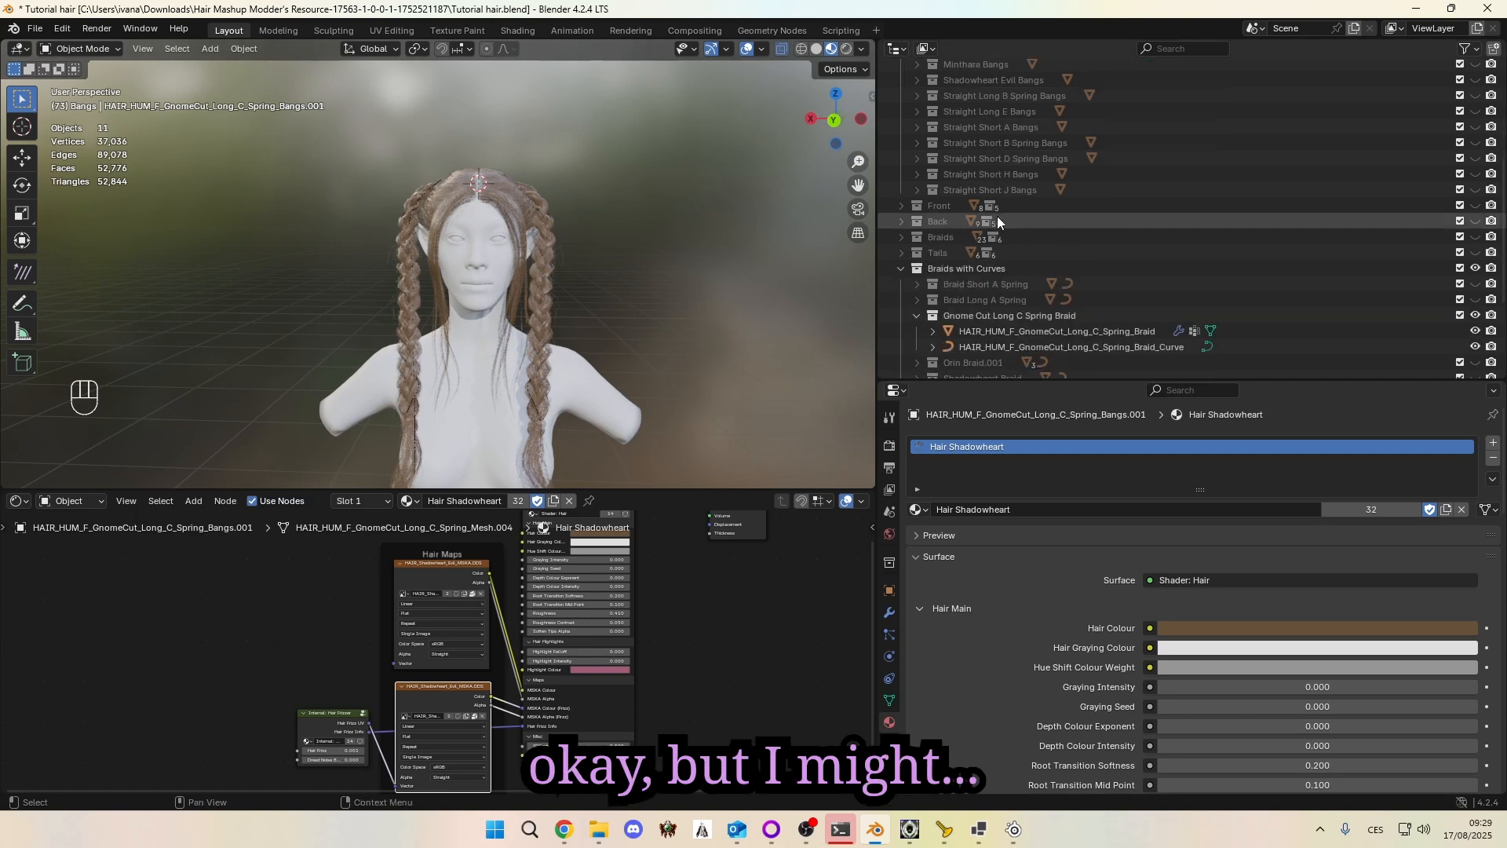
scroll(973, 207, "down", 6)
scroll(914, 181, "down", 1)
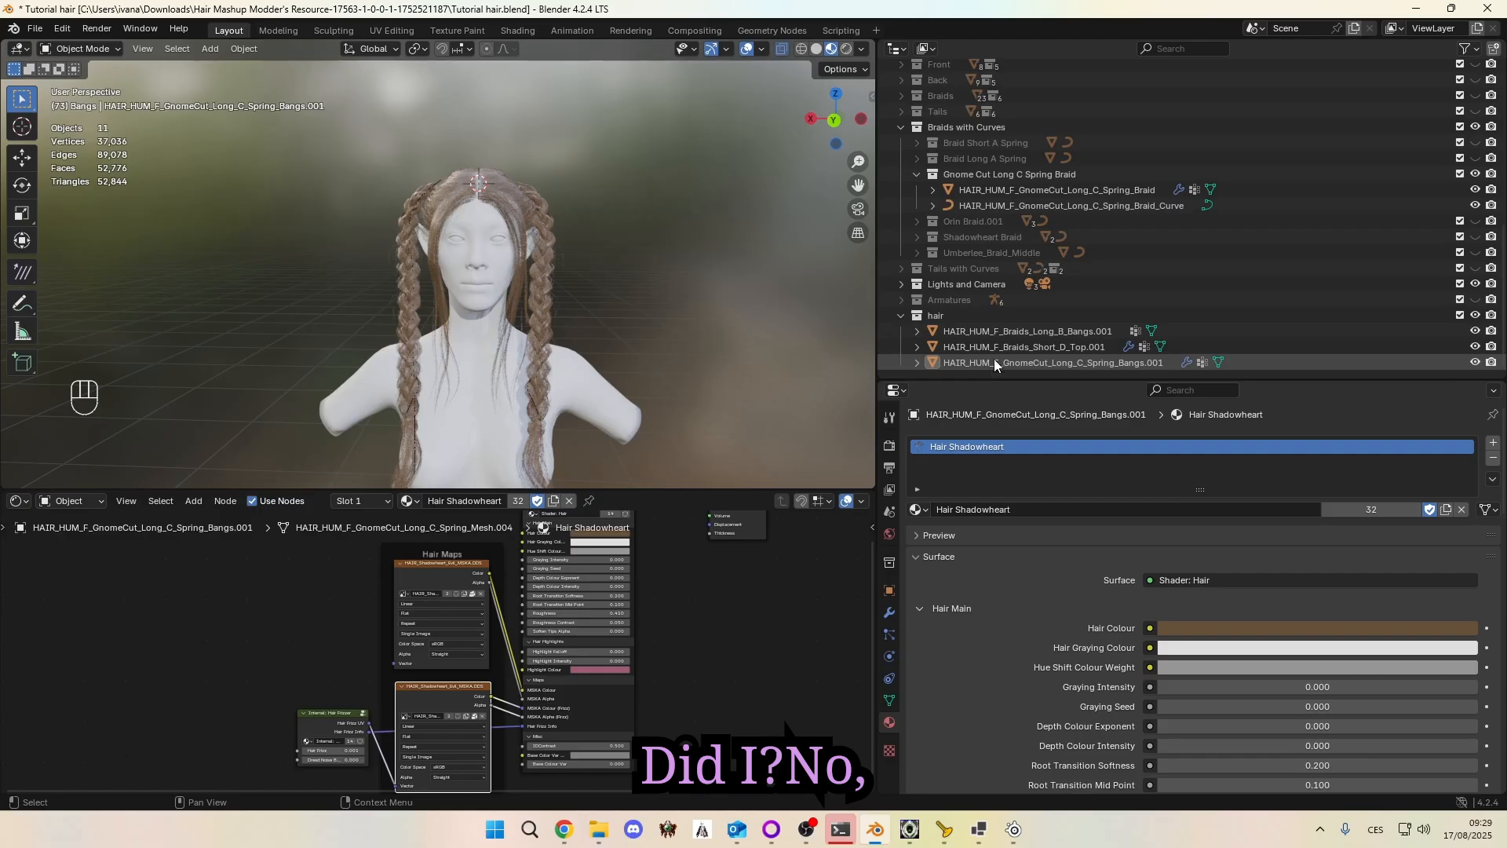
Step: Duplicate the Gnome Cut Long C Spring Braid with its curve in place, move both copies into the hair collection and hide the original collection
left_click(1021, 192, "shift")
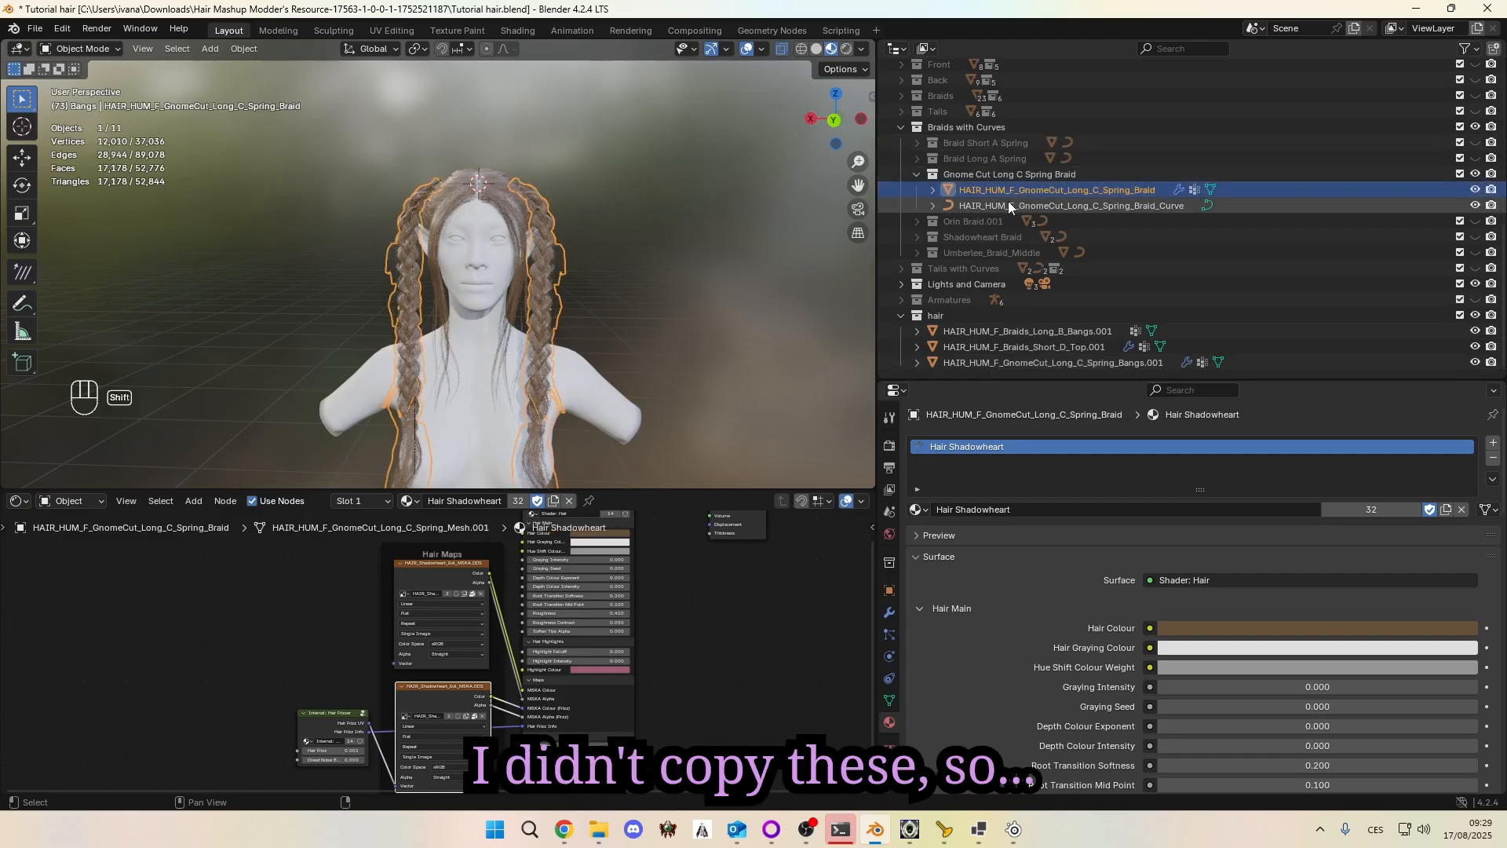
left_click(1009, 206, "shift")
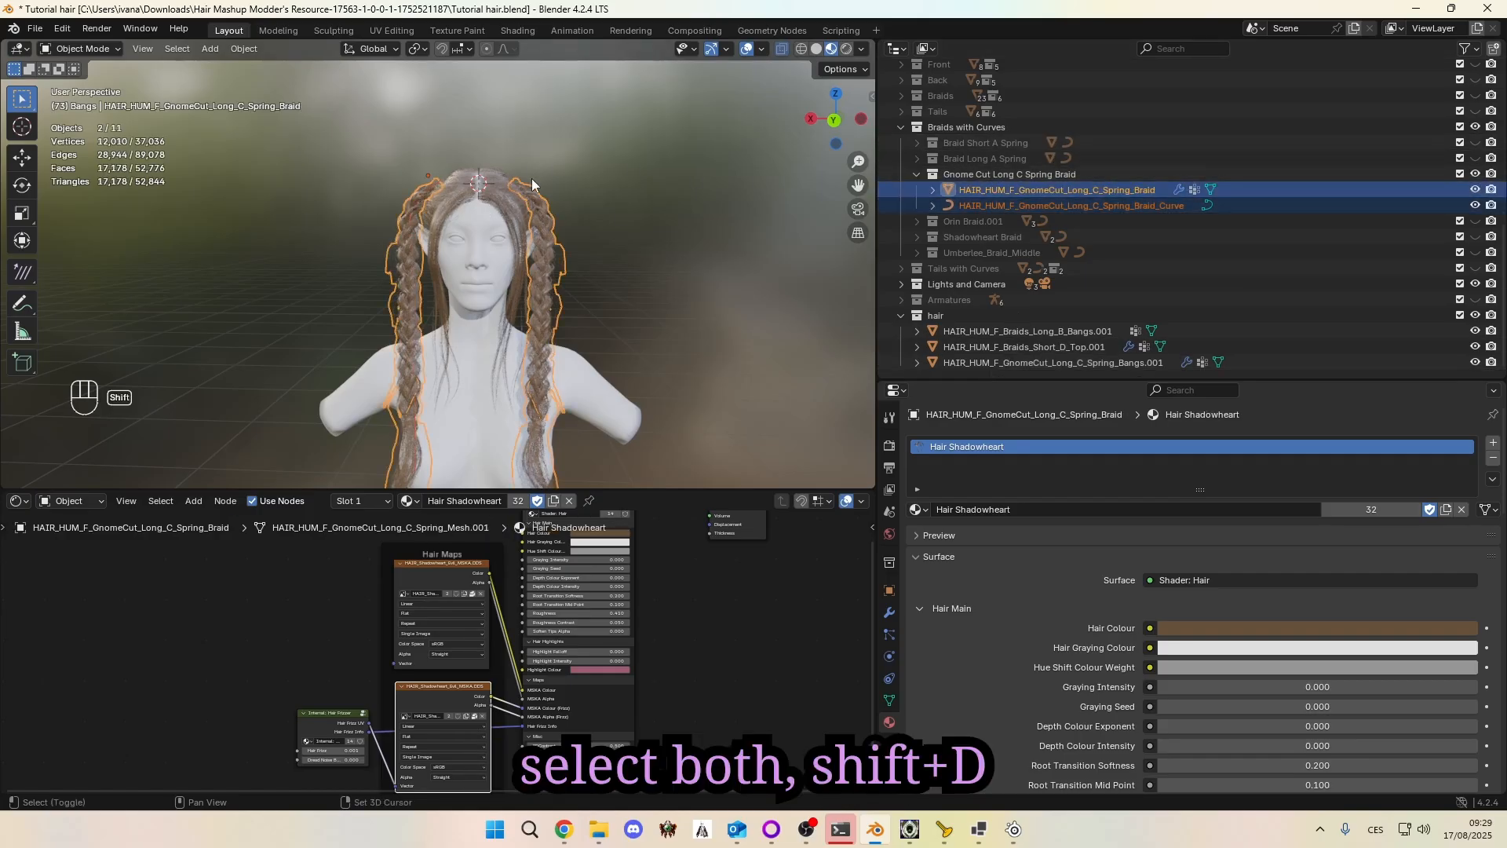
key("shift+d")
key("Escape")
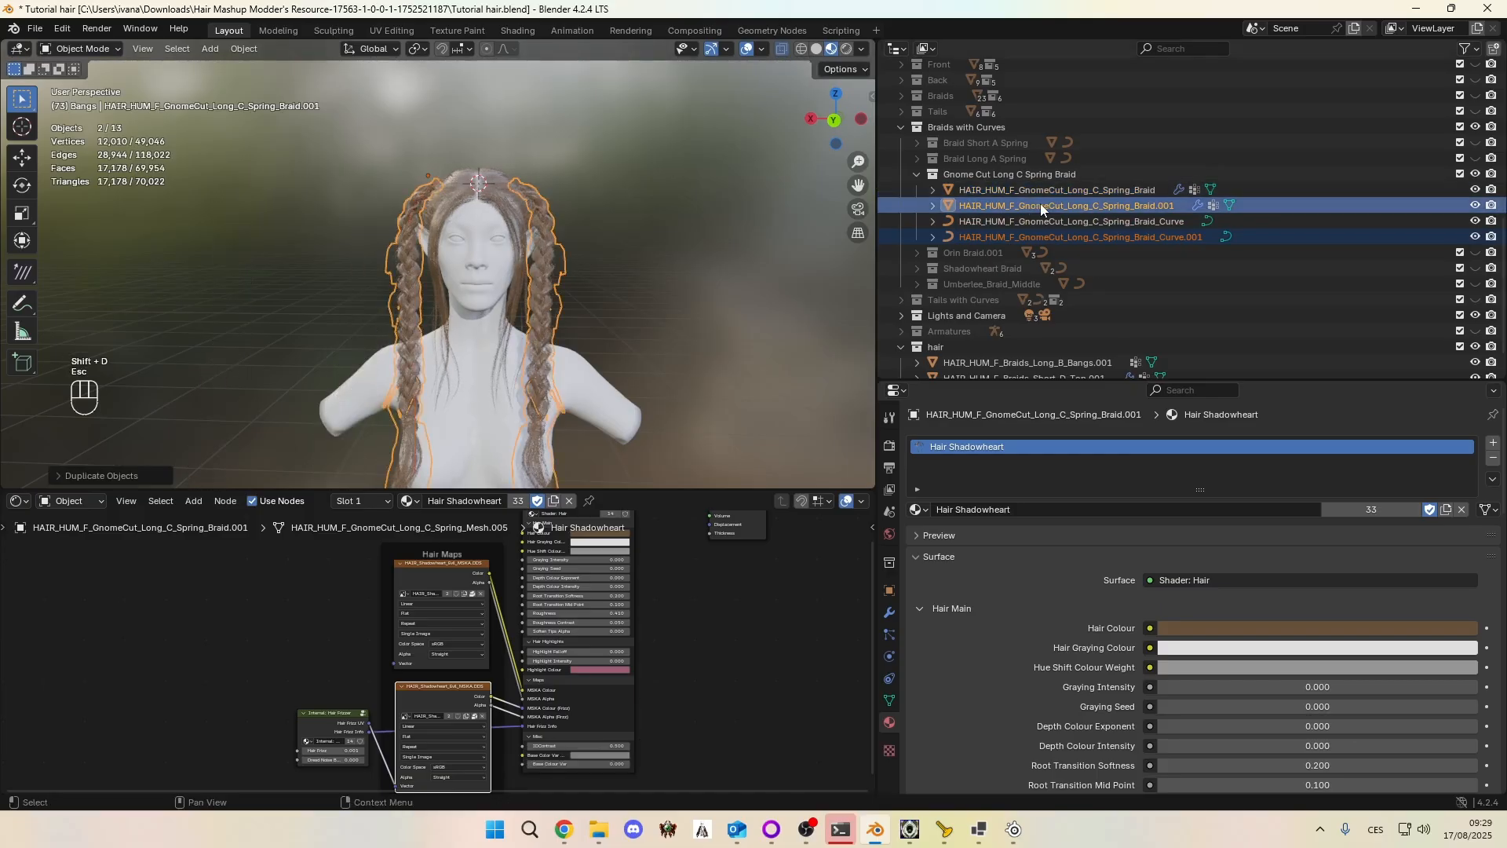
left_click_drag(1041, 208, 1046, 342)
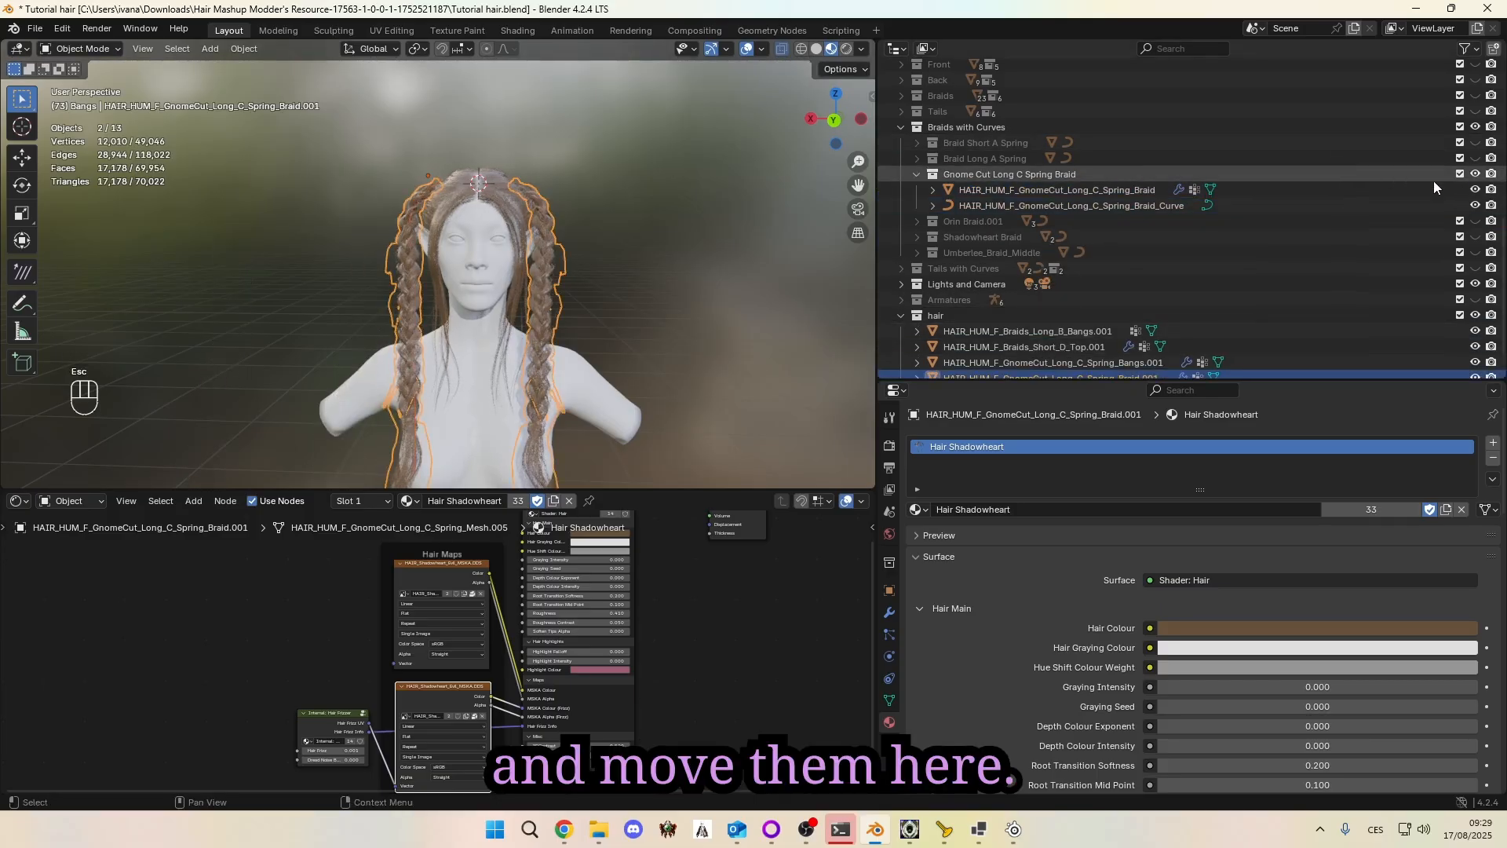
left_click(1475, 173)
Step: Edit the duplicated braid curve in the hair collection and tilt its top control point
scroll(1062, 296, "down", 2)
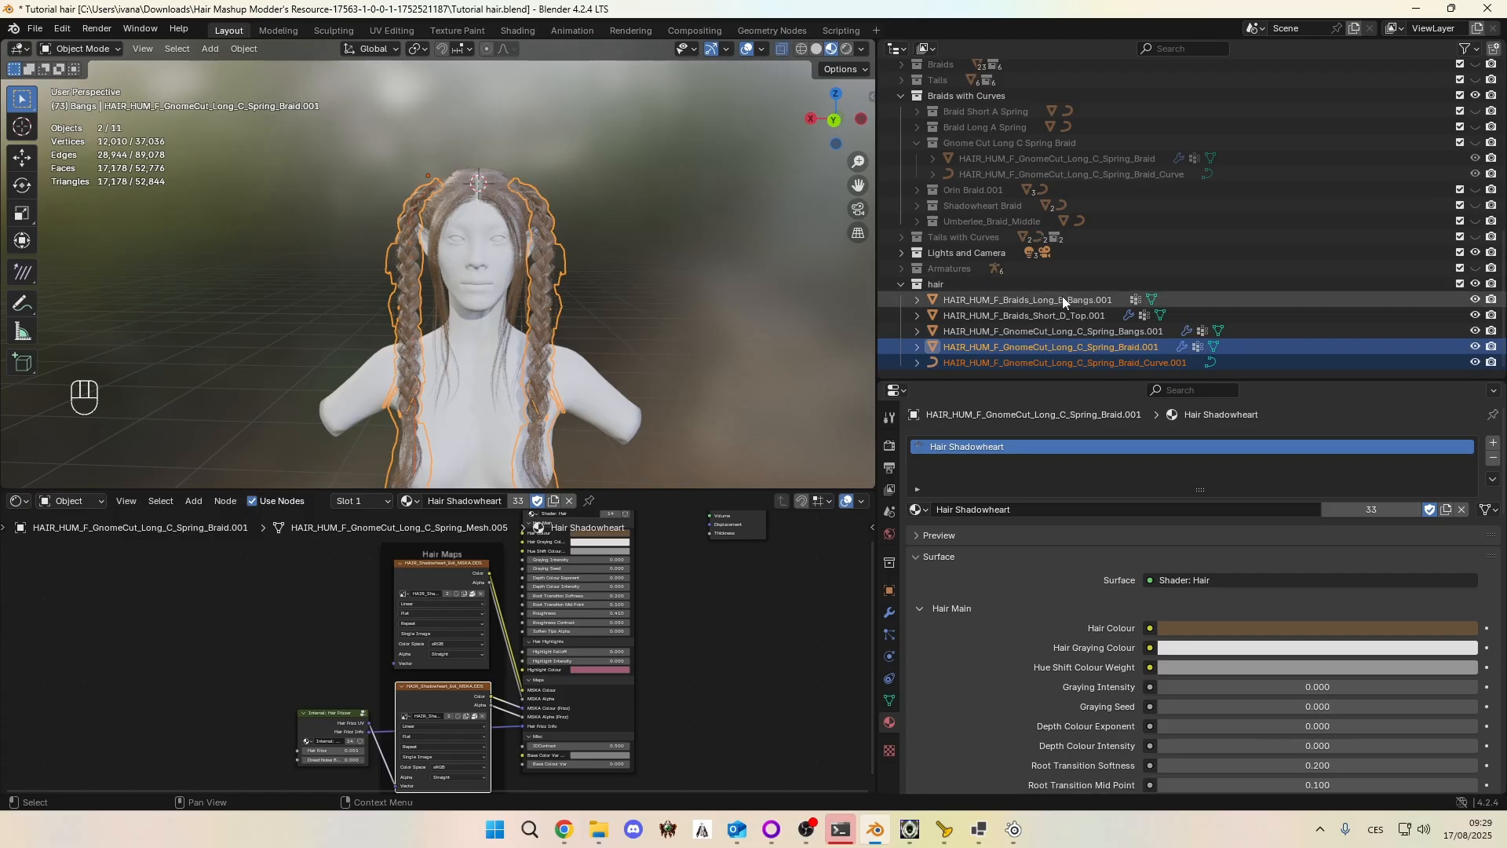
left_click(1017, 361)
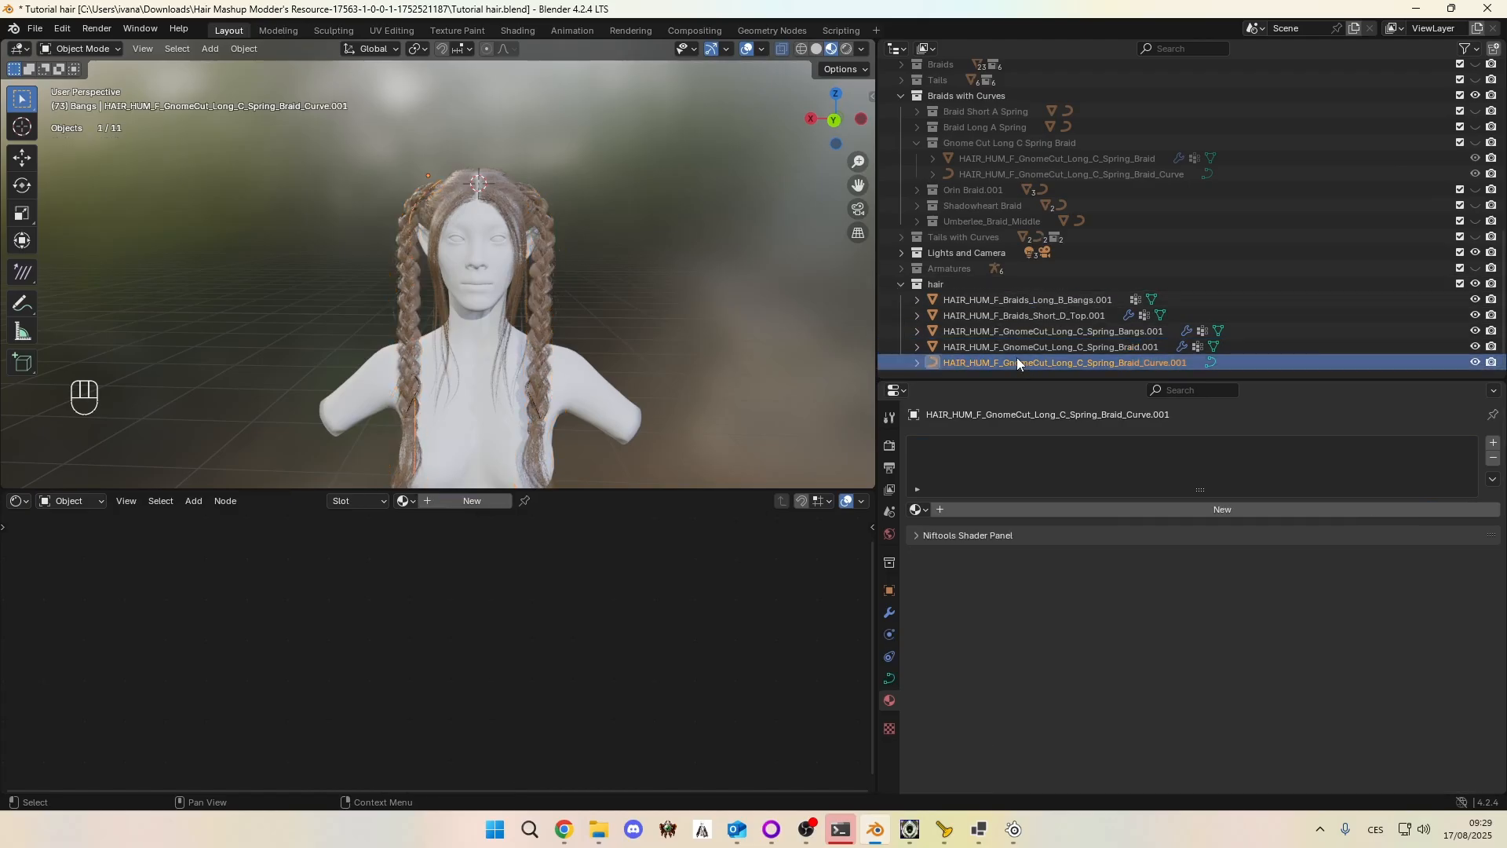
left_click(78, 49)
left_click(82, 84)
scroll(339, 289, "up", 3)
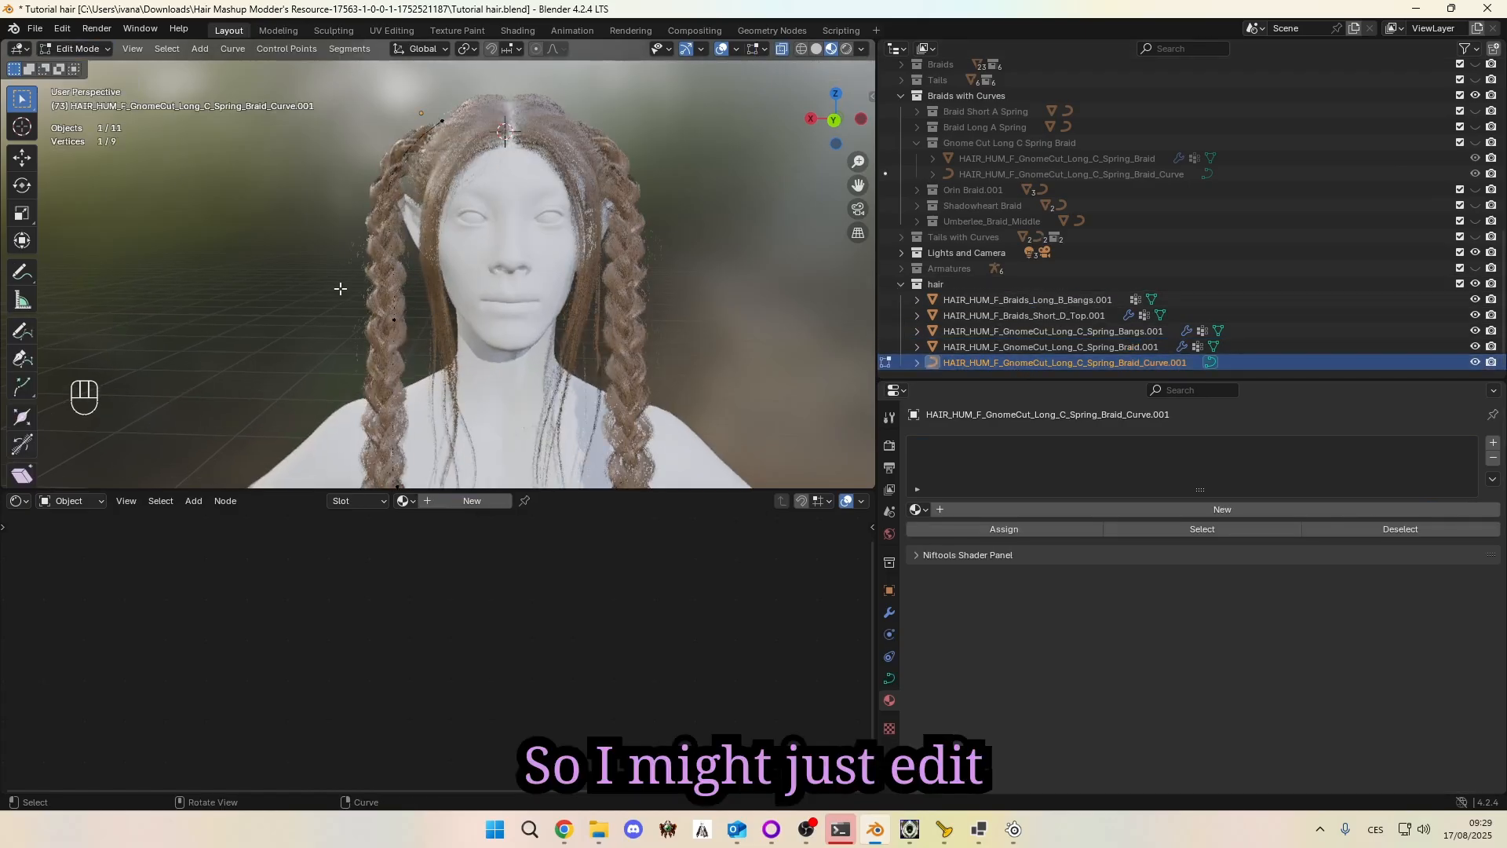
middle_click_drag(279, 280, 406, 110)
key("a")
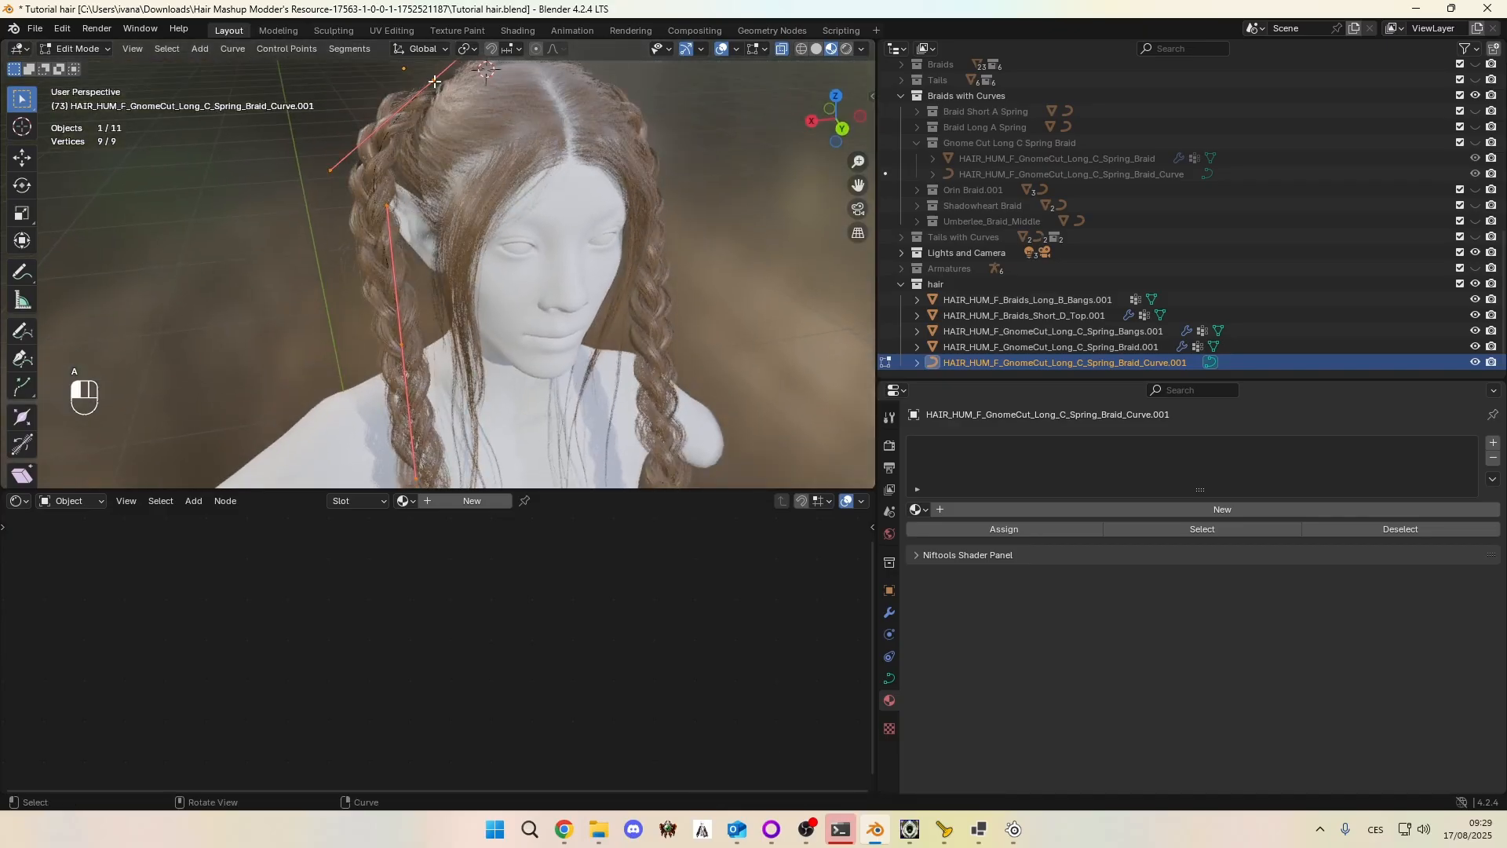
middle_click_drag(348, 153, 254, 167)
key("ctrl+t")
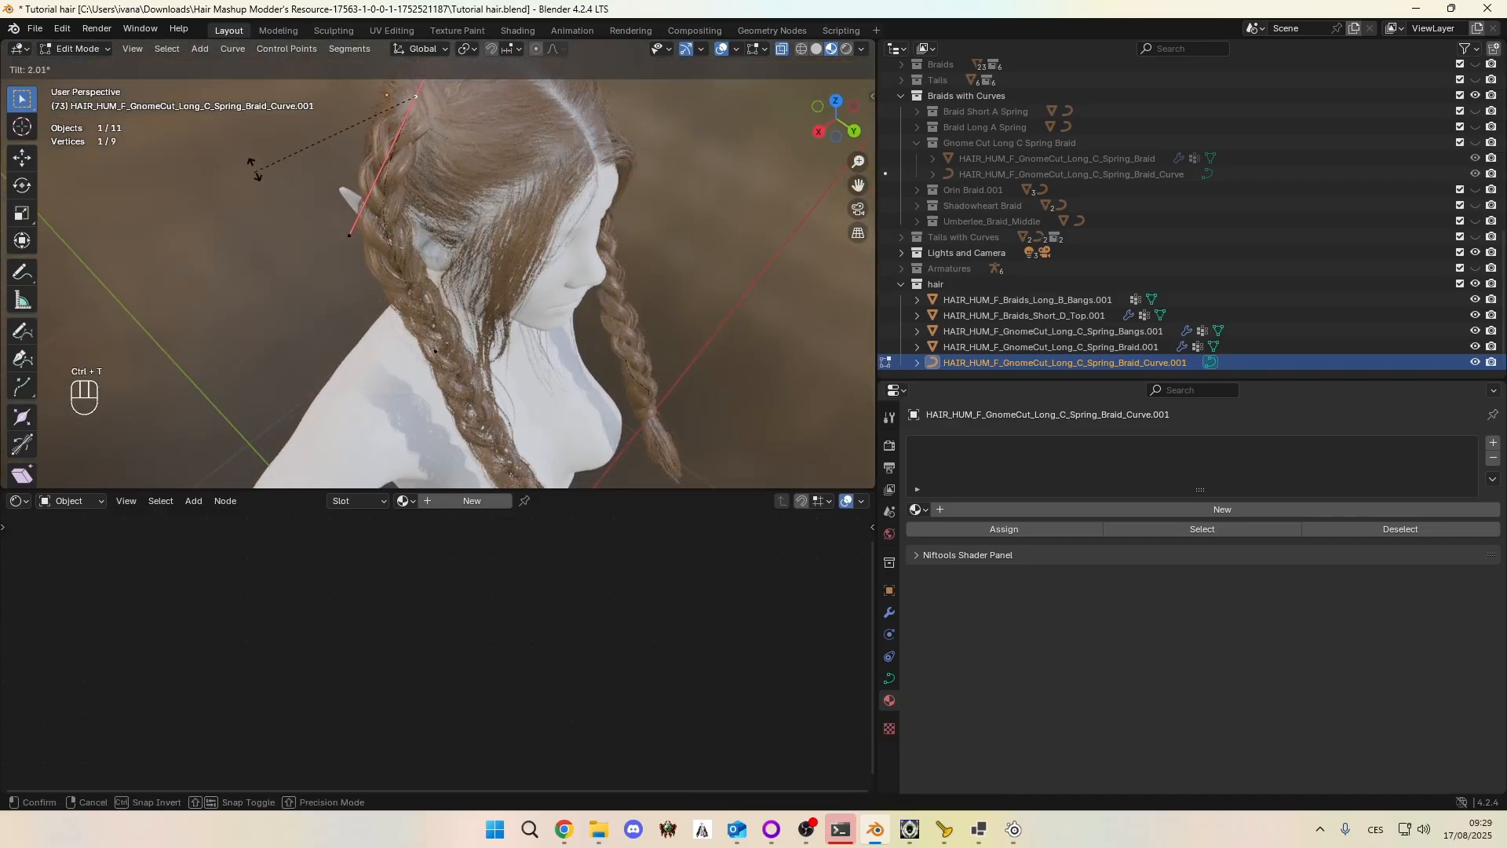
left_click(296, 141)
middle_click_drag(299, 145, 339, 158)
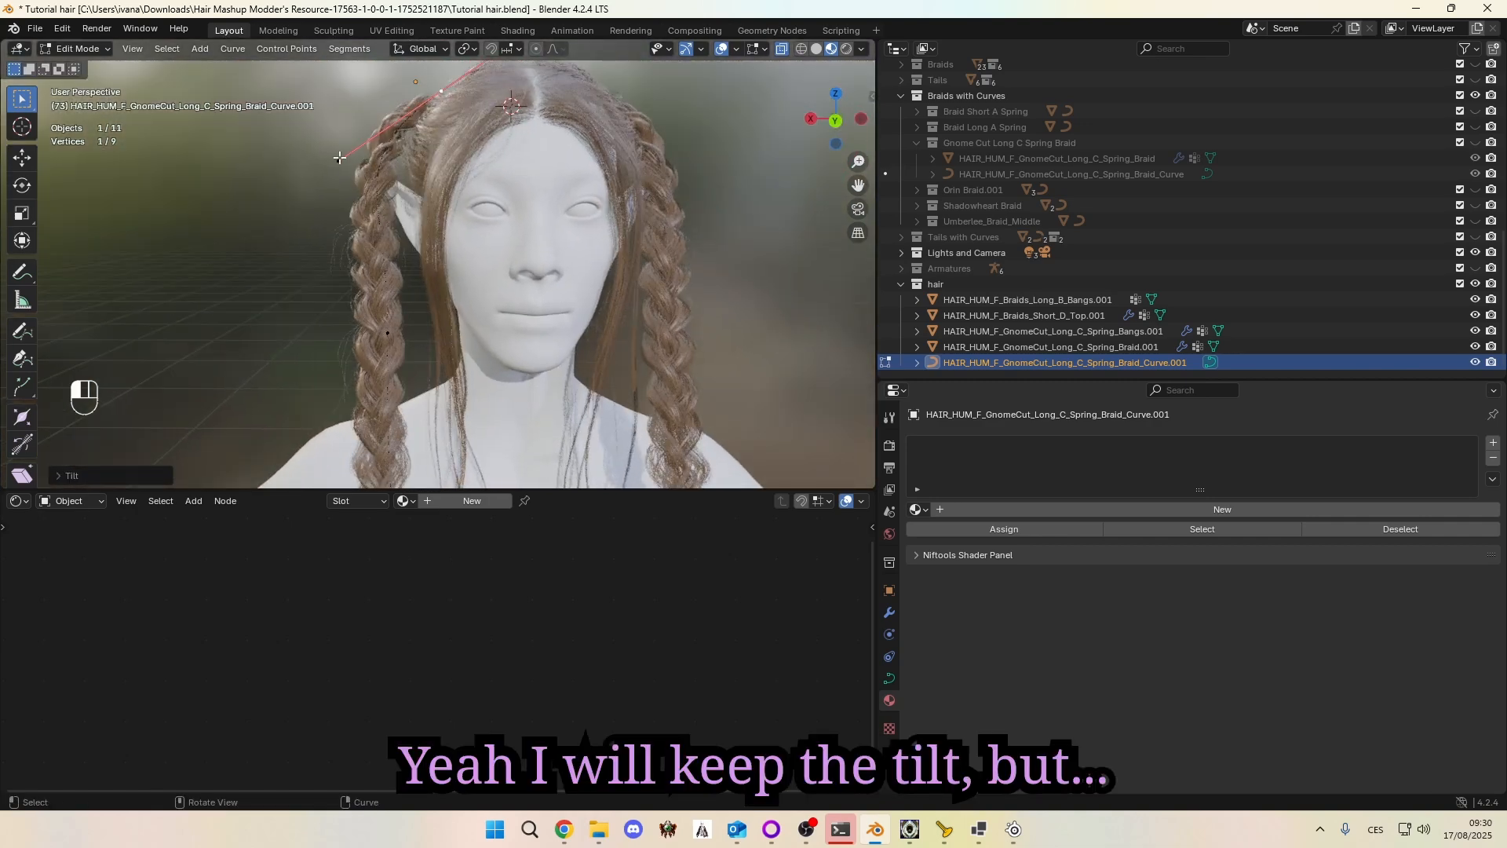
Step: Move the braid curve's top control point about 0.03 m down and inward, and shift it about 0.017 m outward along X
key("g")
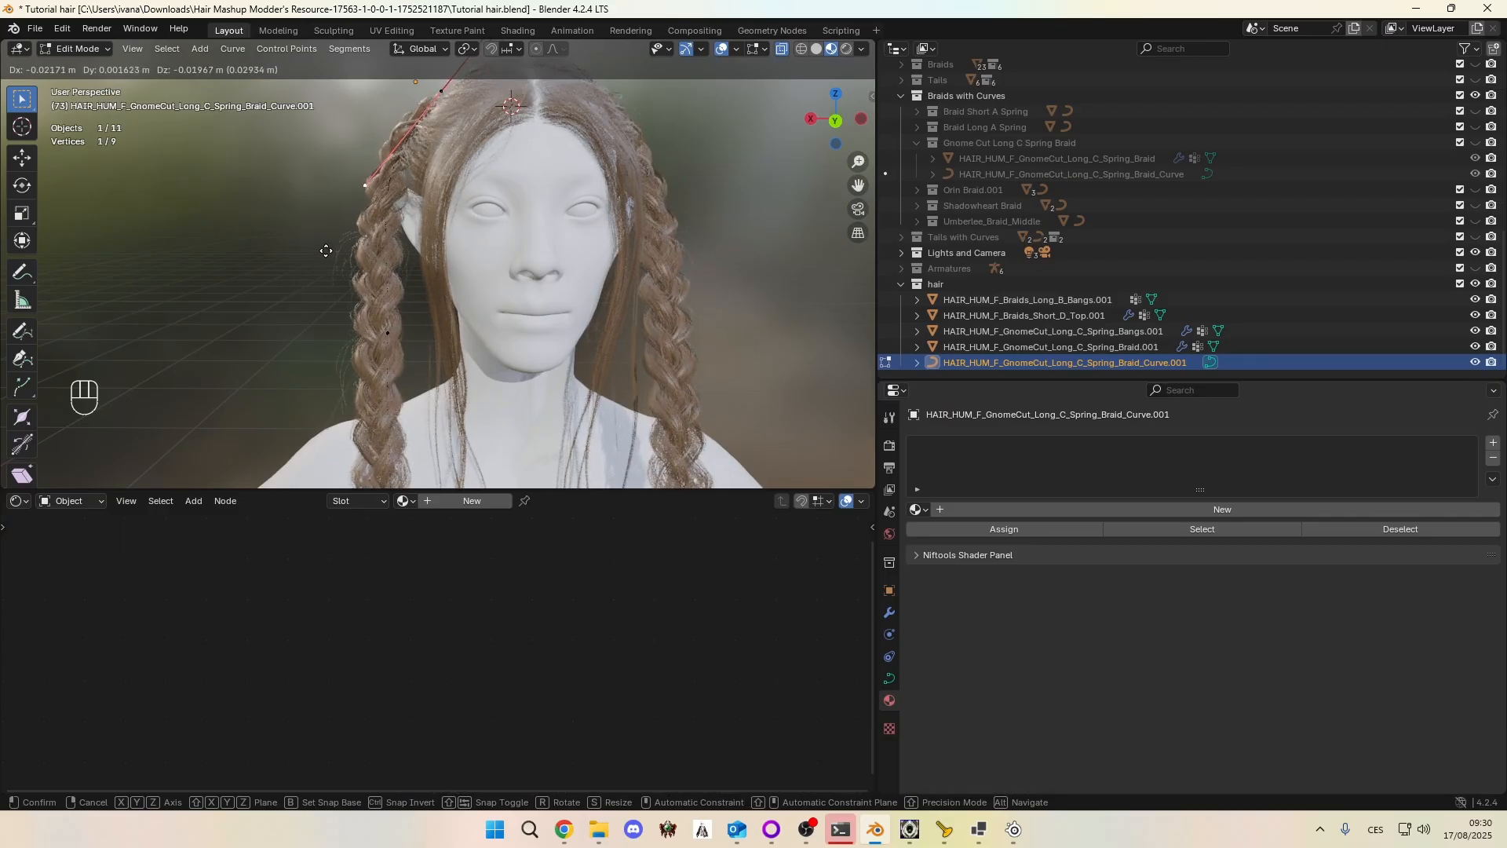
left_click(326, 251)
middle_click_drag(326, 251, 441, 84)
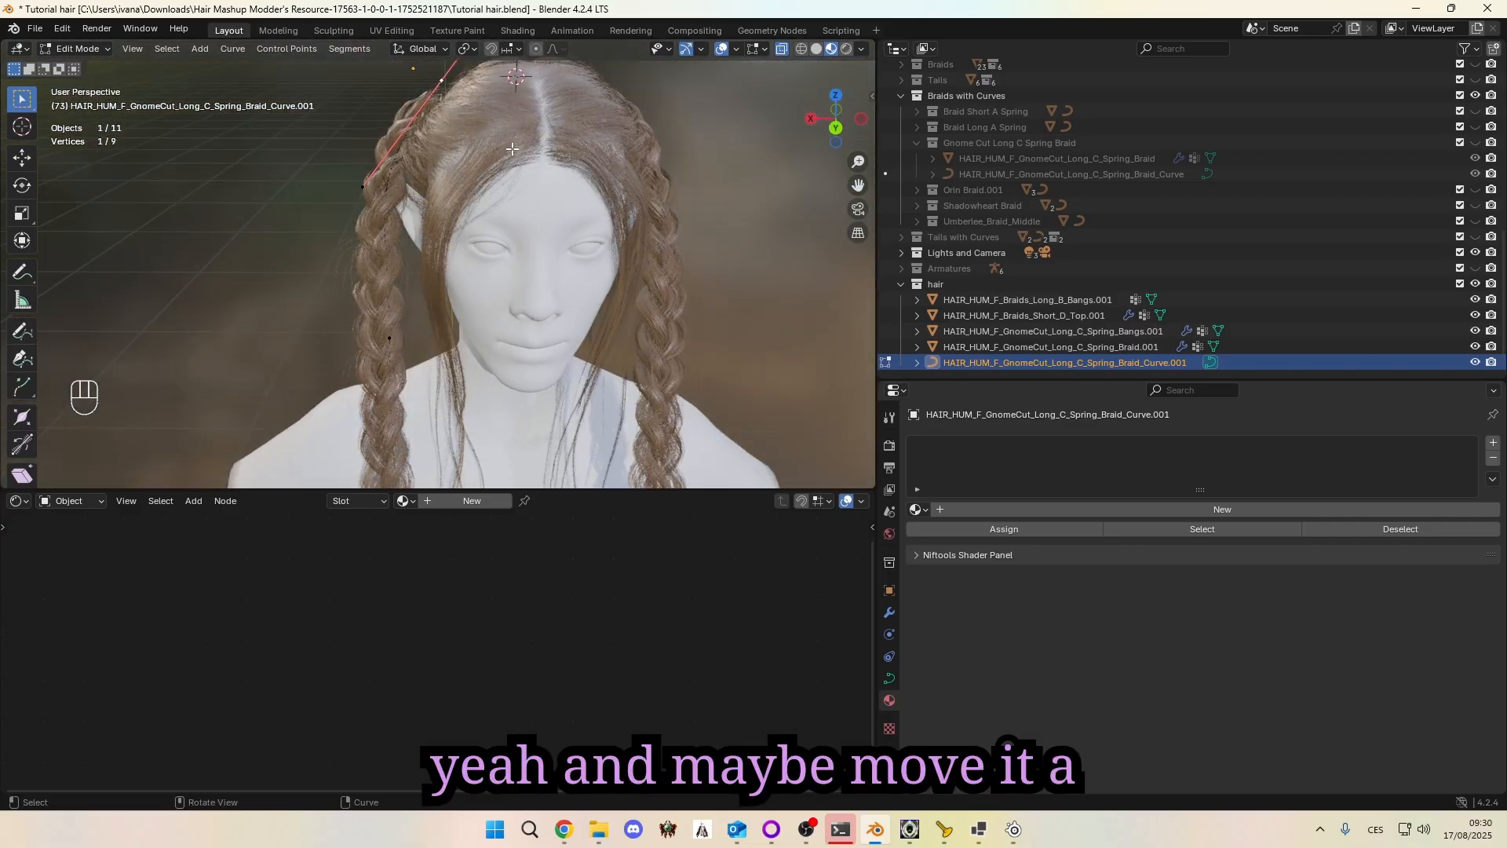
key("g")
key("x")
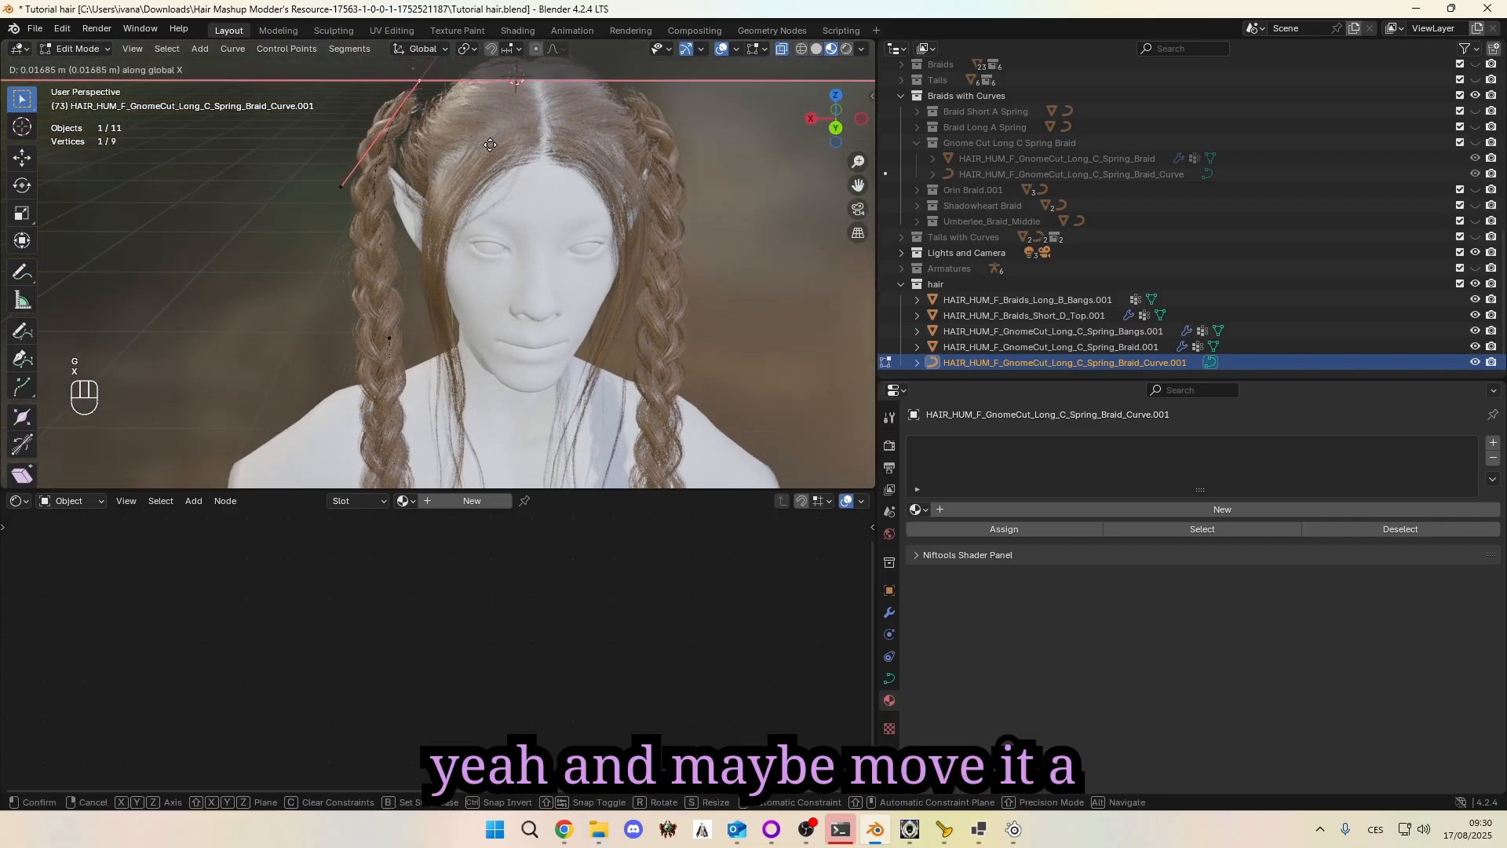
left_click(489, 145)
scroll(424, 138, "down", 3)
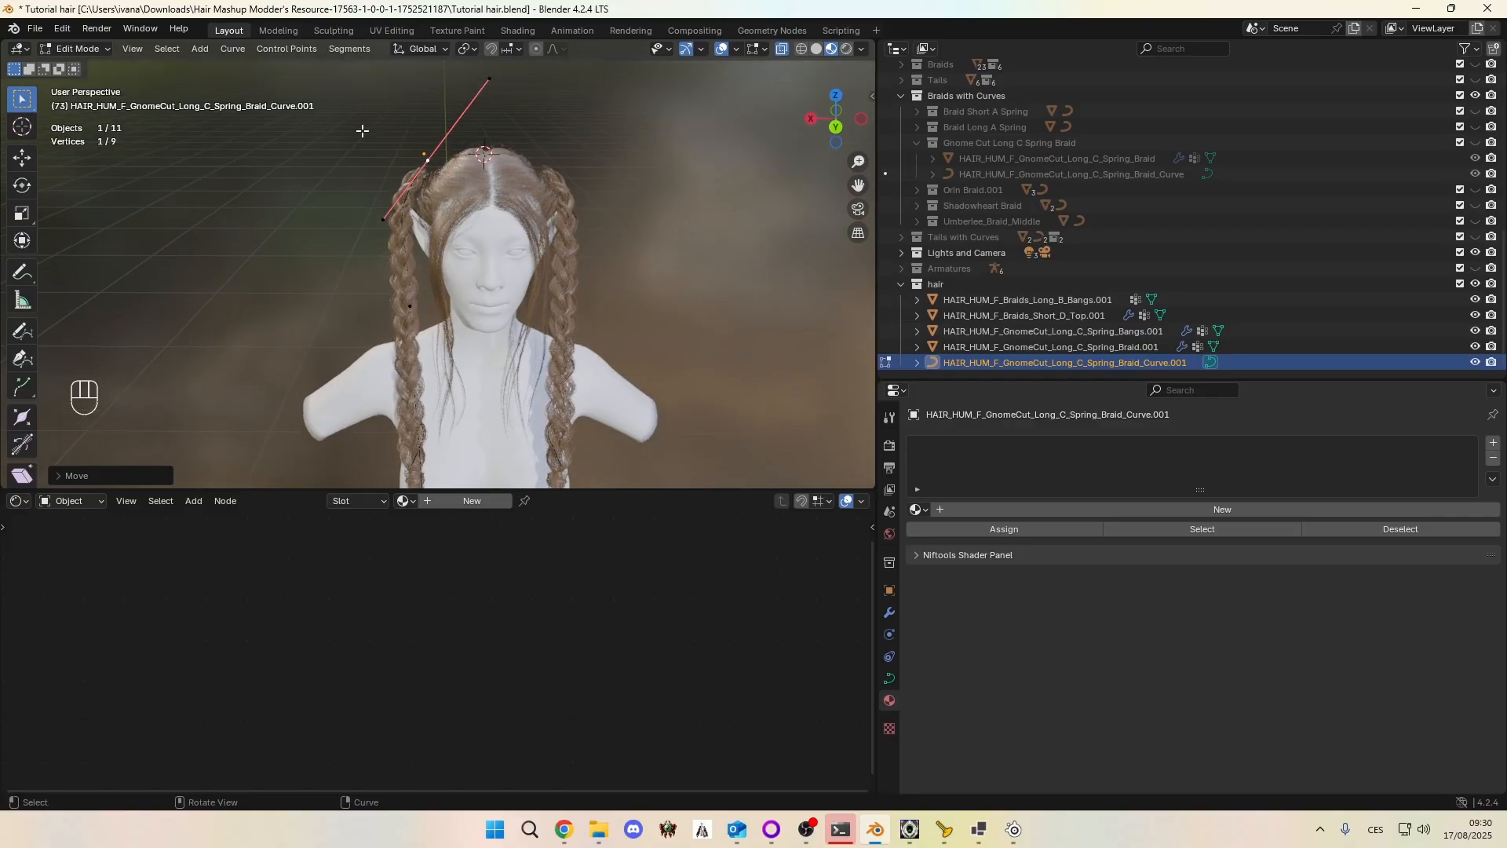
Step: Try to extrude a new control point about 0.086 m from the top end of the braid curve
scroll(362, 131, "up", 4)
middle_click_drag(361, 134, 339, 188)
scroll(338, 189, "down", 3)
key("e")
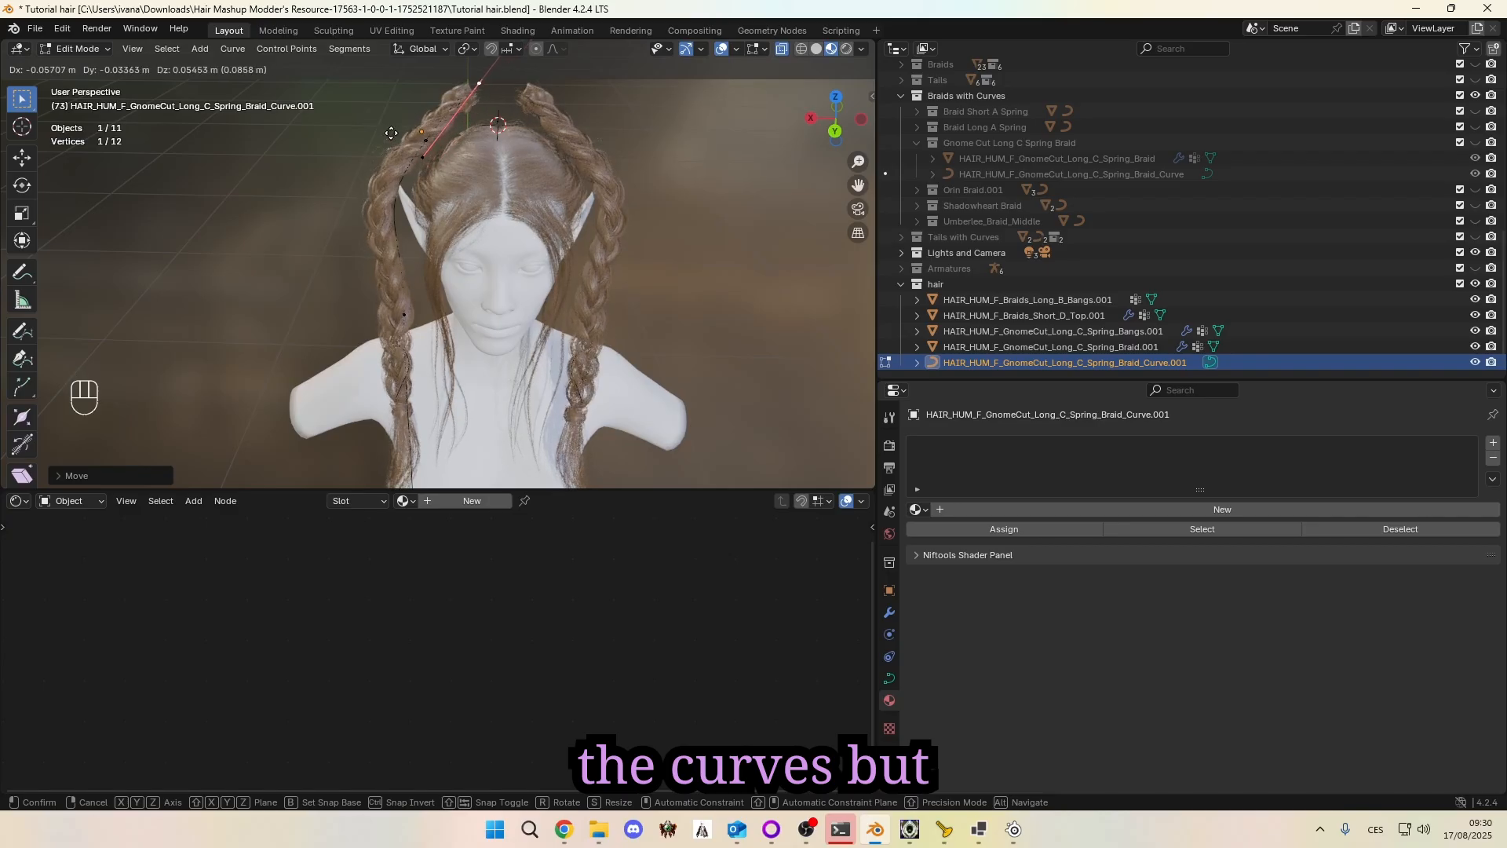
left_click(391, 133)
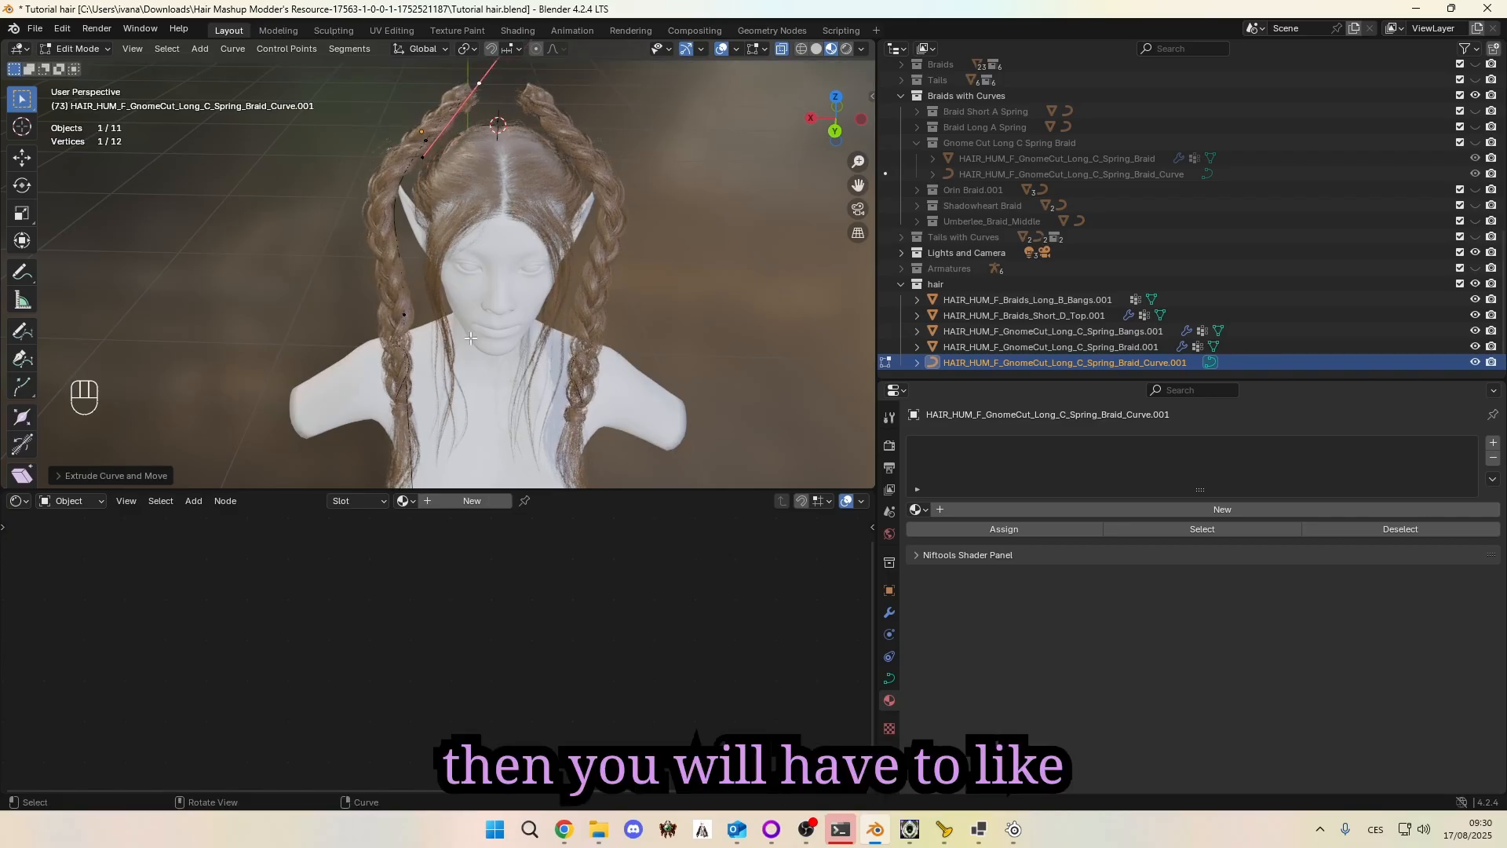
middle_click_drag(471, 338, 385, 164)
key("ctrl+z")
scroll(386, 192, "up", 2)
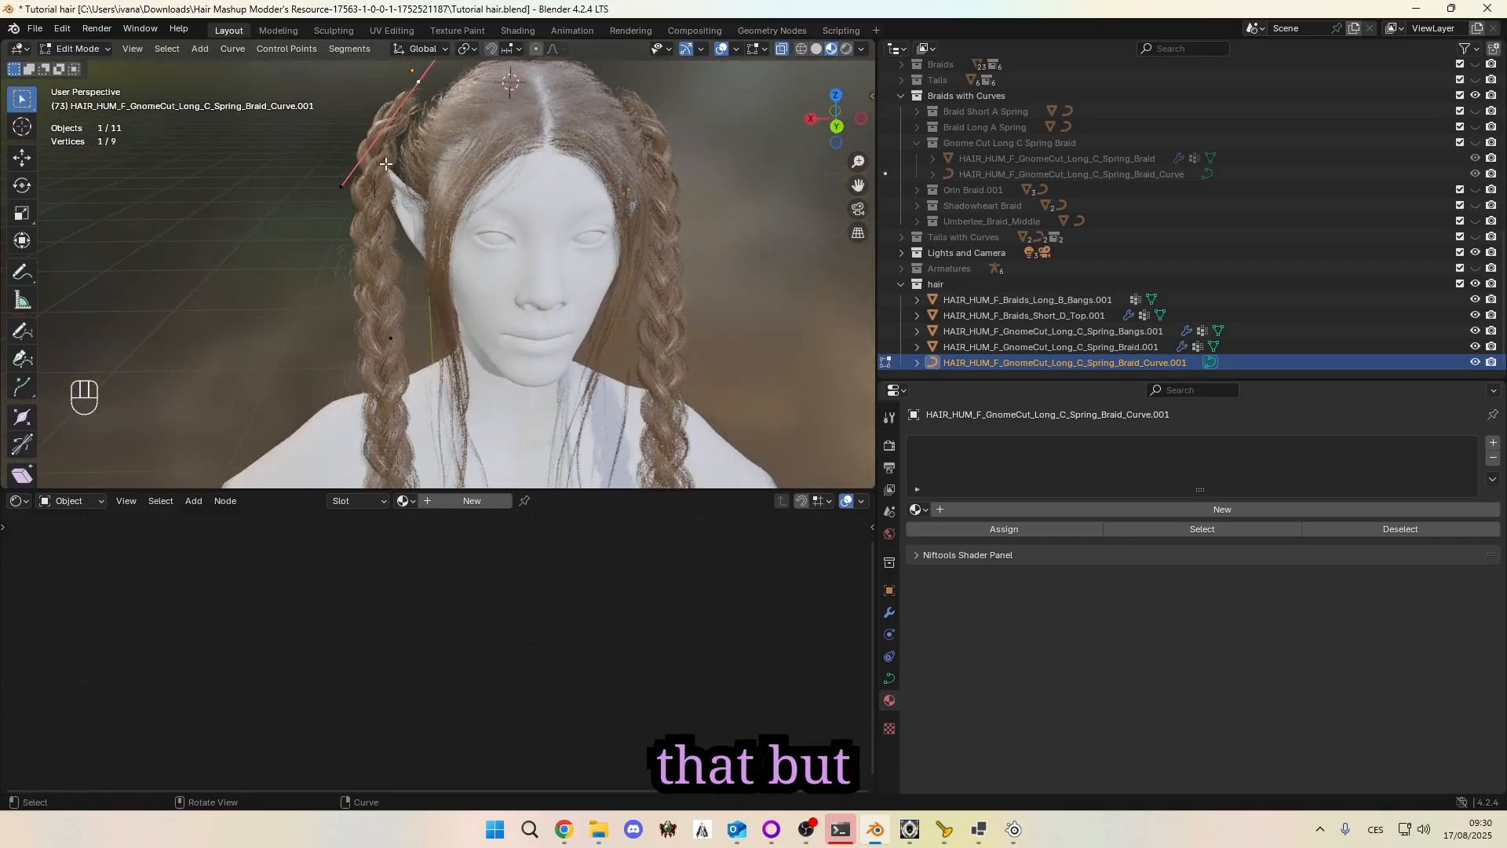
Step: Rotate the braid curve's top control point and nudge it slightly to refine how the braid leaves the head
key("r")
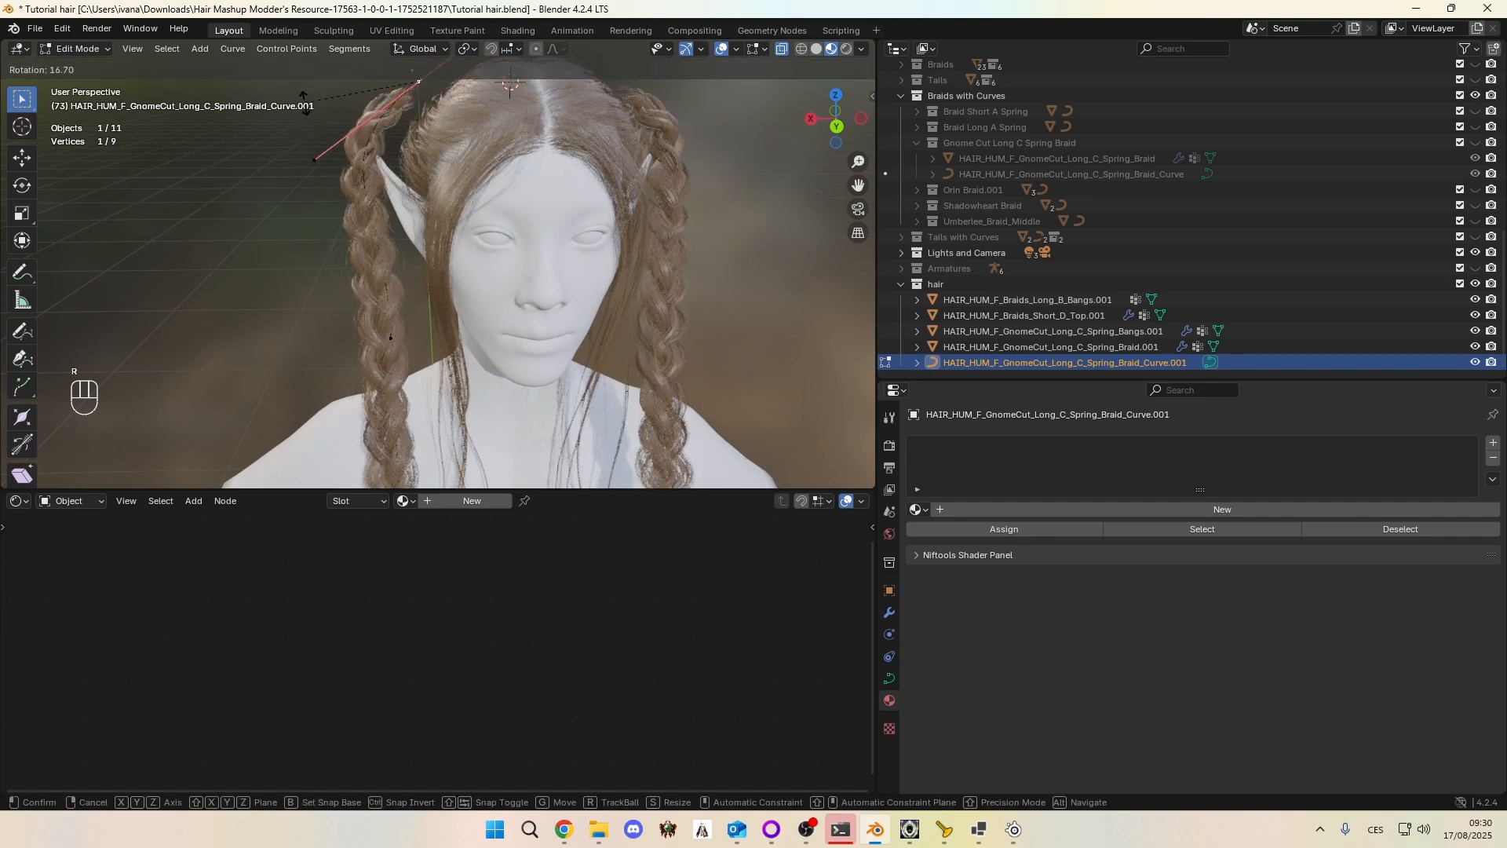
left_click(307, 117)
key("g")
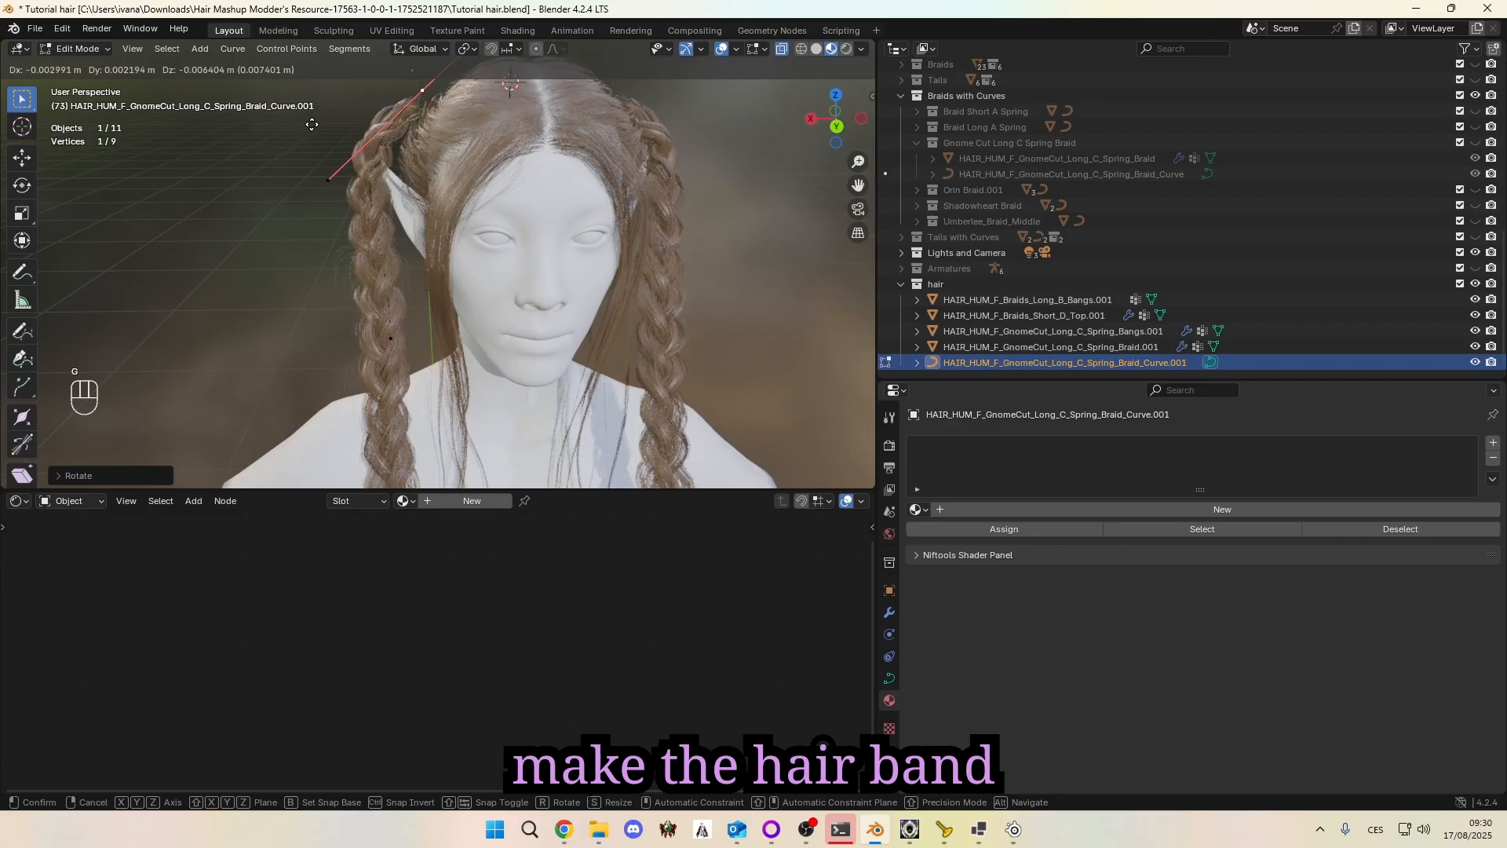
left_click(313, 124)
key("r")
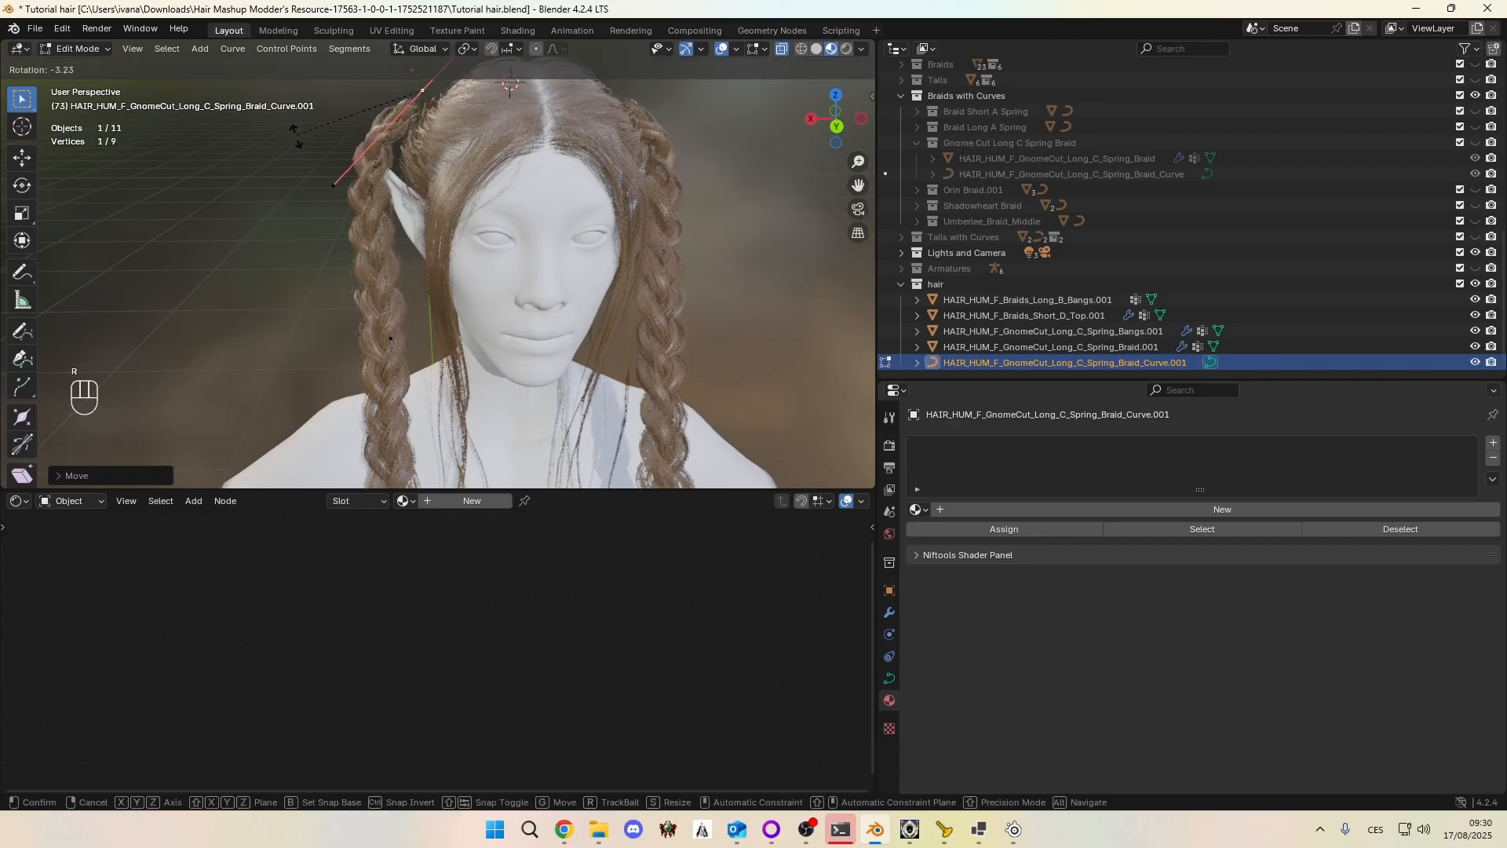
left_click(301, 147)
scroll(561, 243, "down", 5)
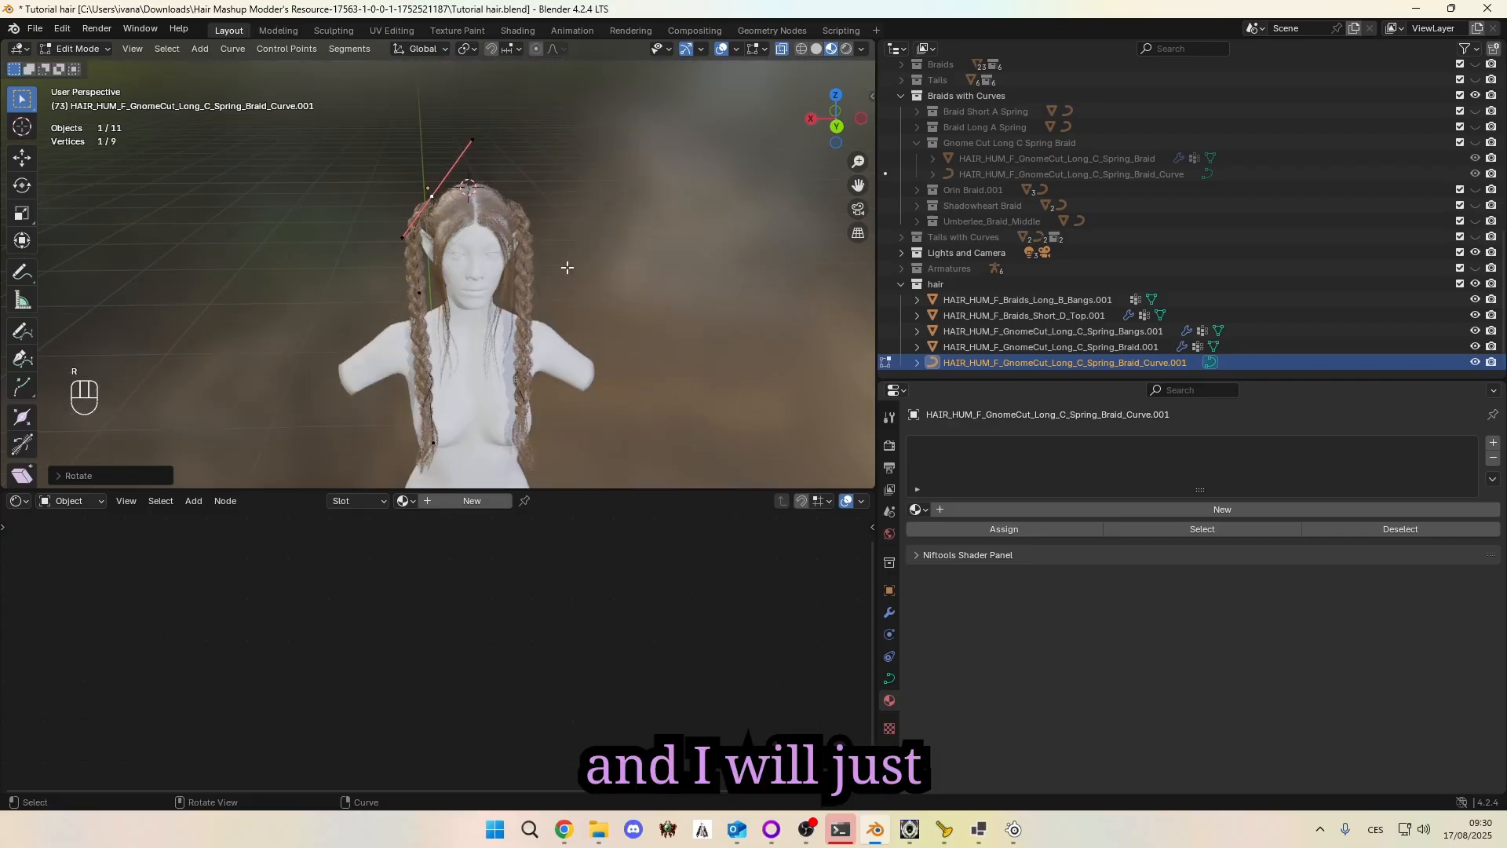
middle_click_drag(567, 267, 523, 260)
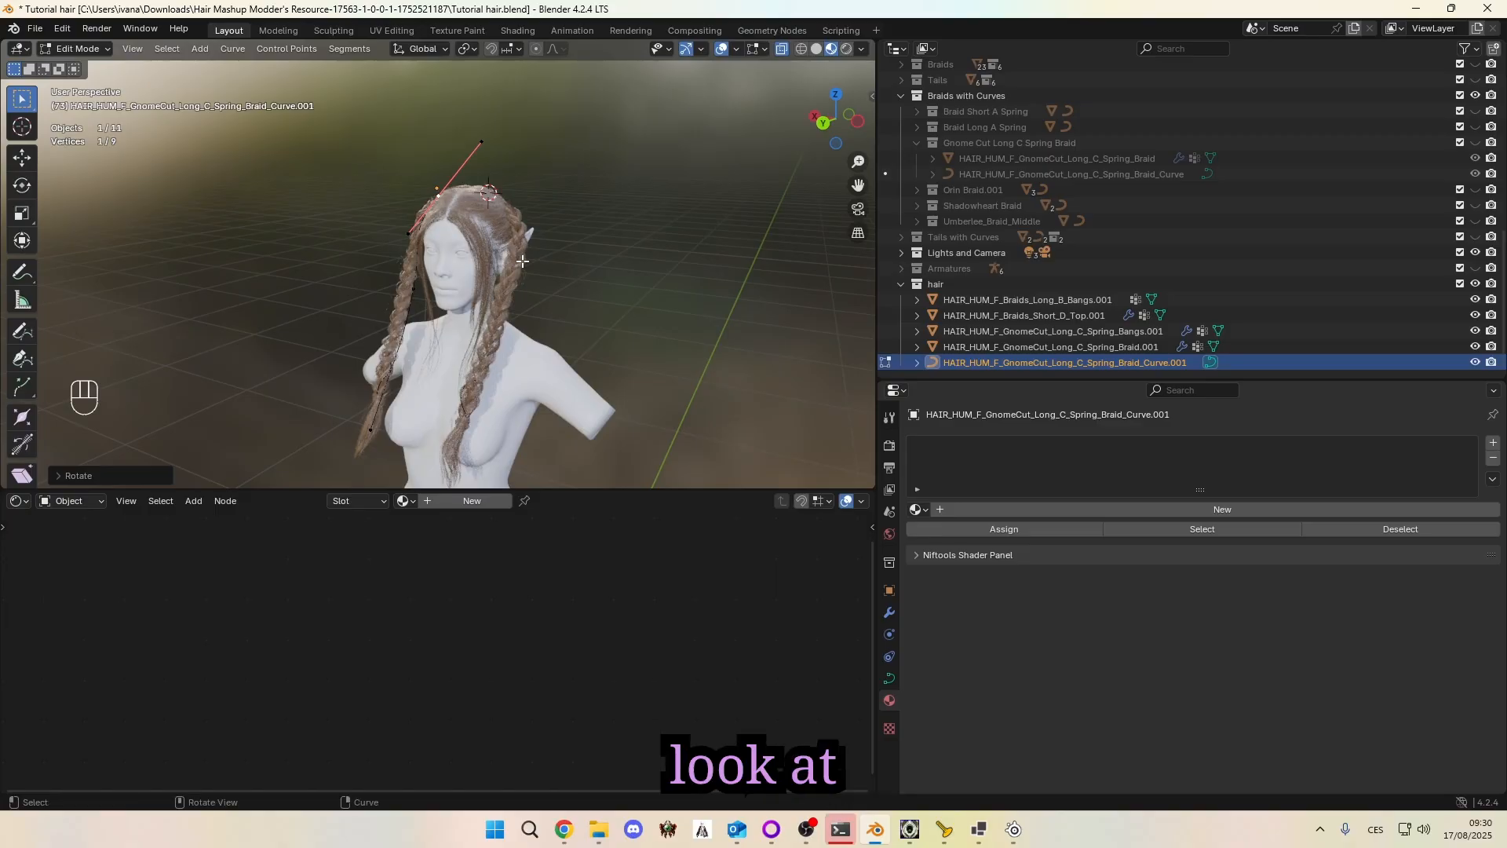
Step: Select the Umberlee accessories tie in the Umberlee Back collection, hide the Umberlee back hair mesh and switch to Object Mode
left_click(899, 285)
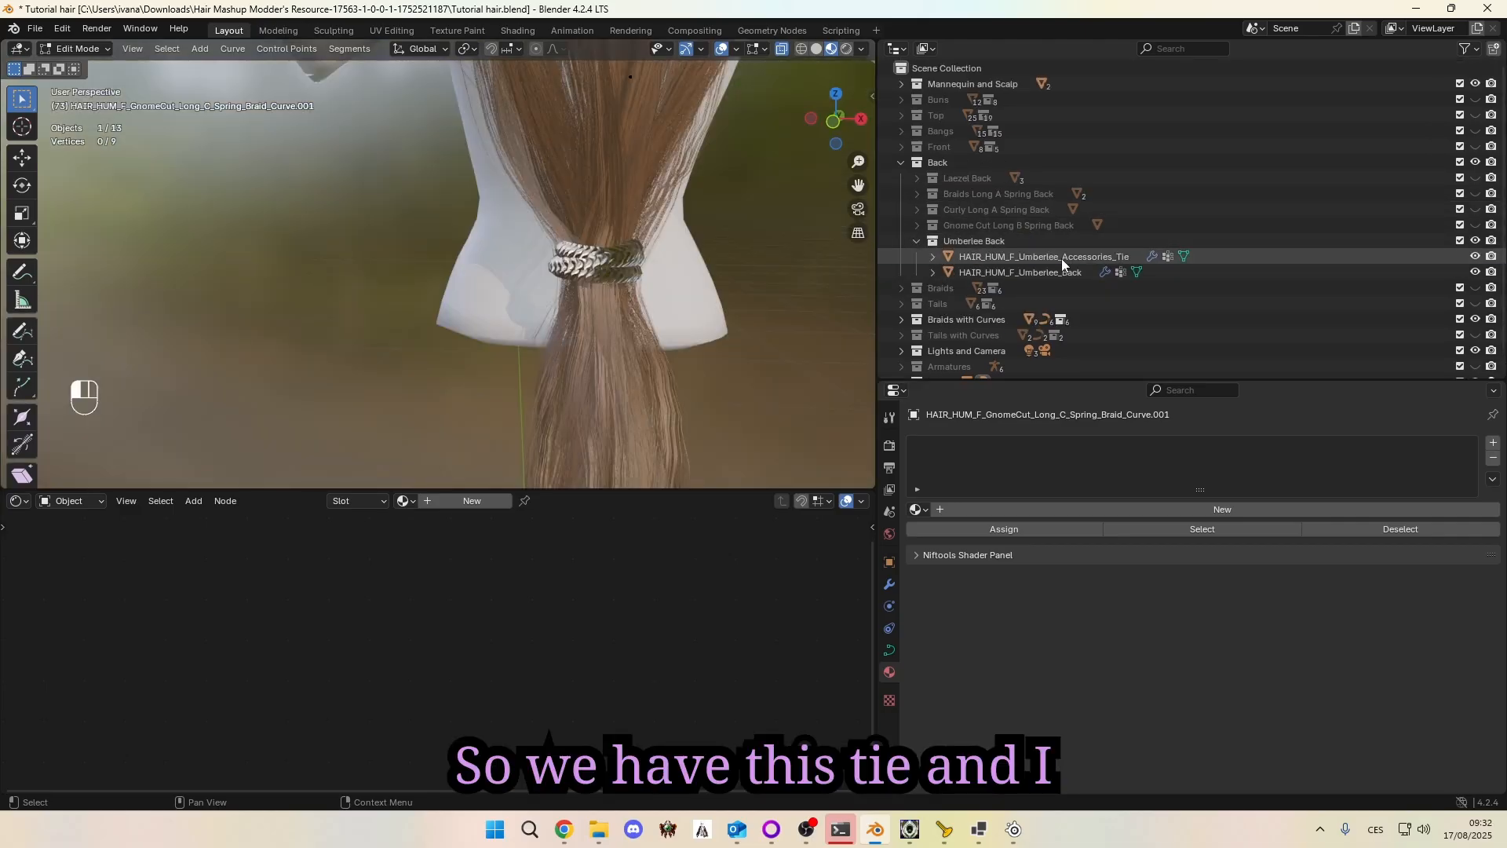
left_click(1061, 259)
middle_click_drag(631, 292, 706, 298)
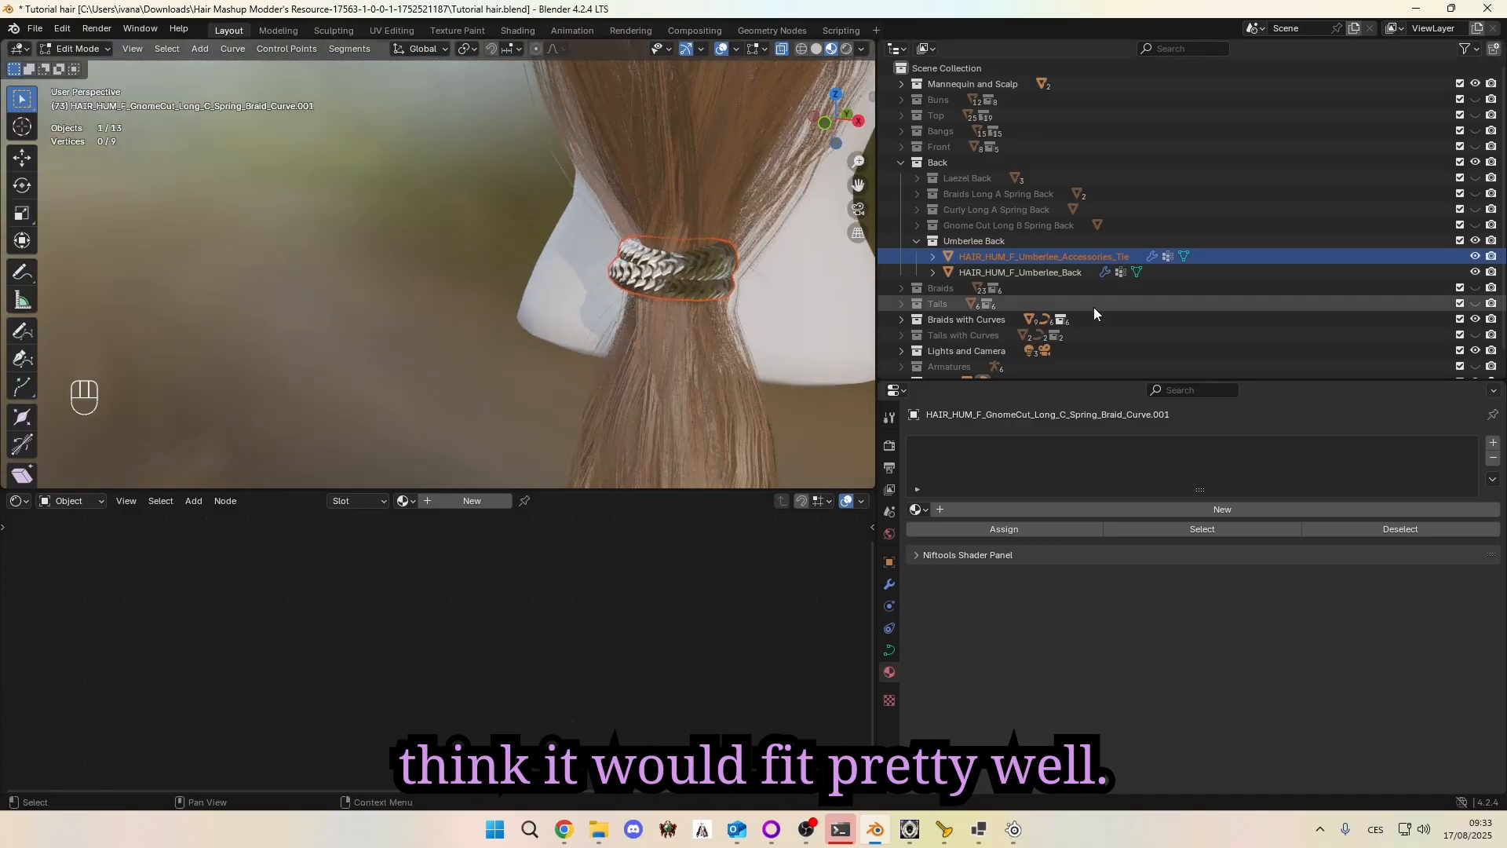
left_click(1476, 272)
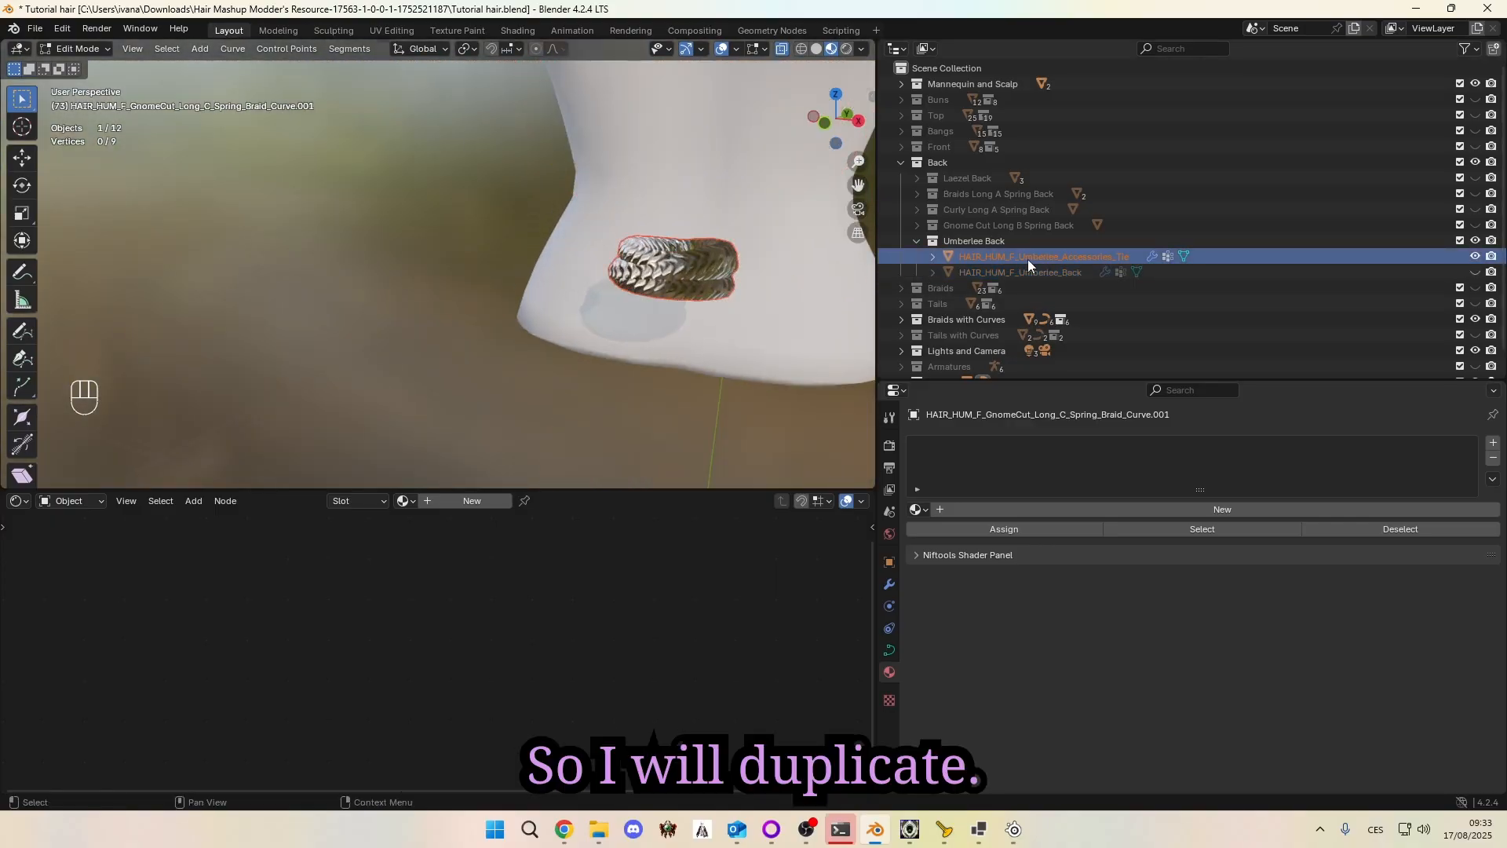
scroll(554, 232, "down", 6)
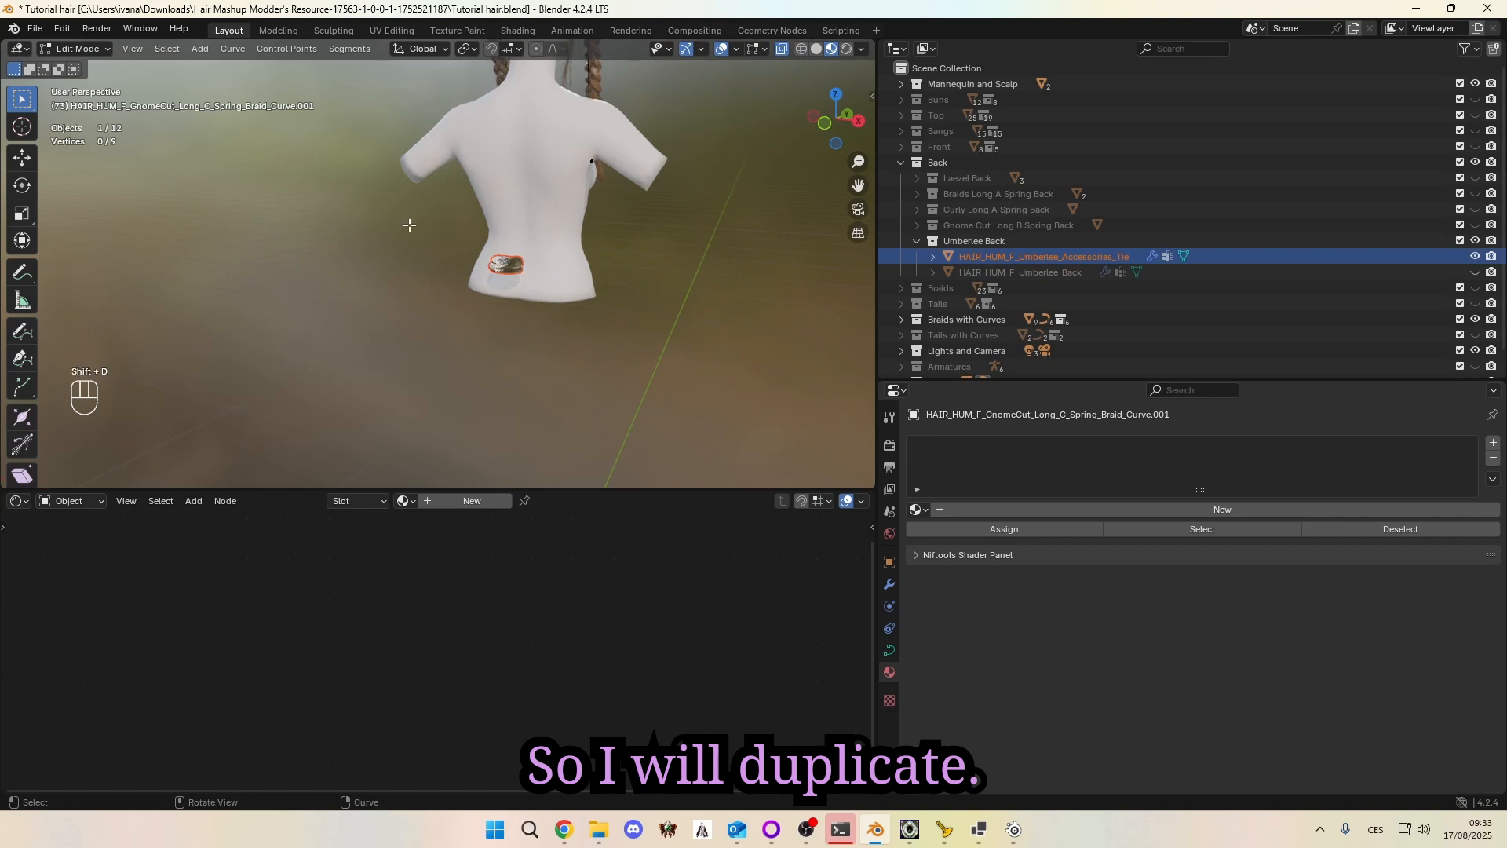
key("Escape")
left_click(77, 49)
left_click(71, 66)
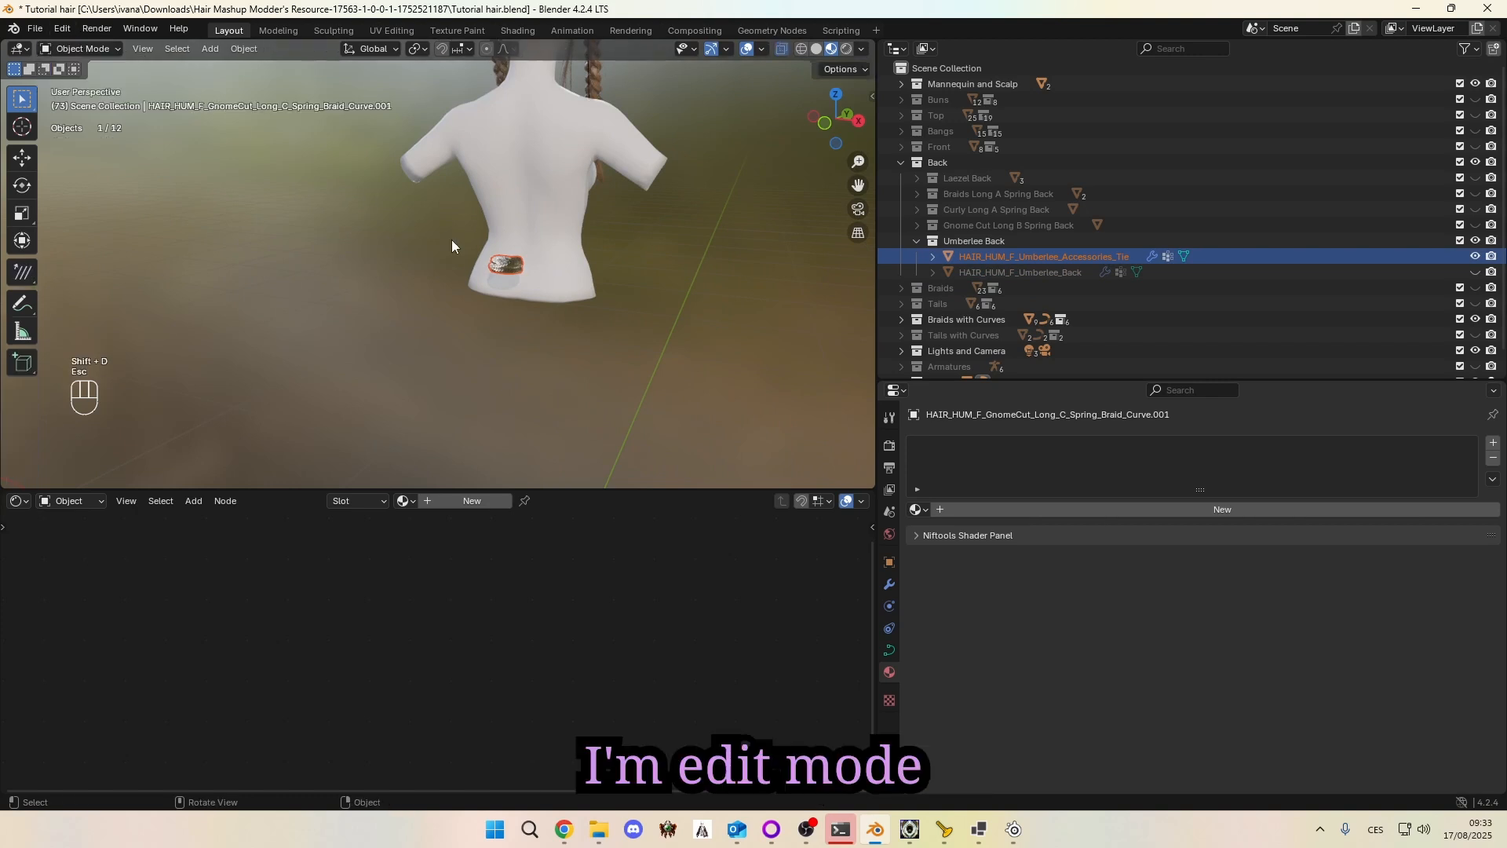
Step: Duplicate the Umberlee accessories tie in place, move the copy into the hair collection and hide the Umberlee Back collection
left_click(500, 265)
key("shift+d")
key("Escape")
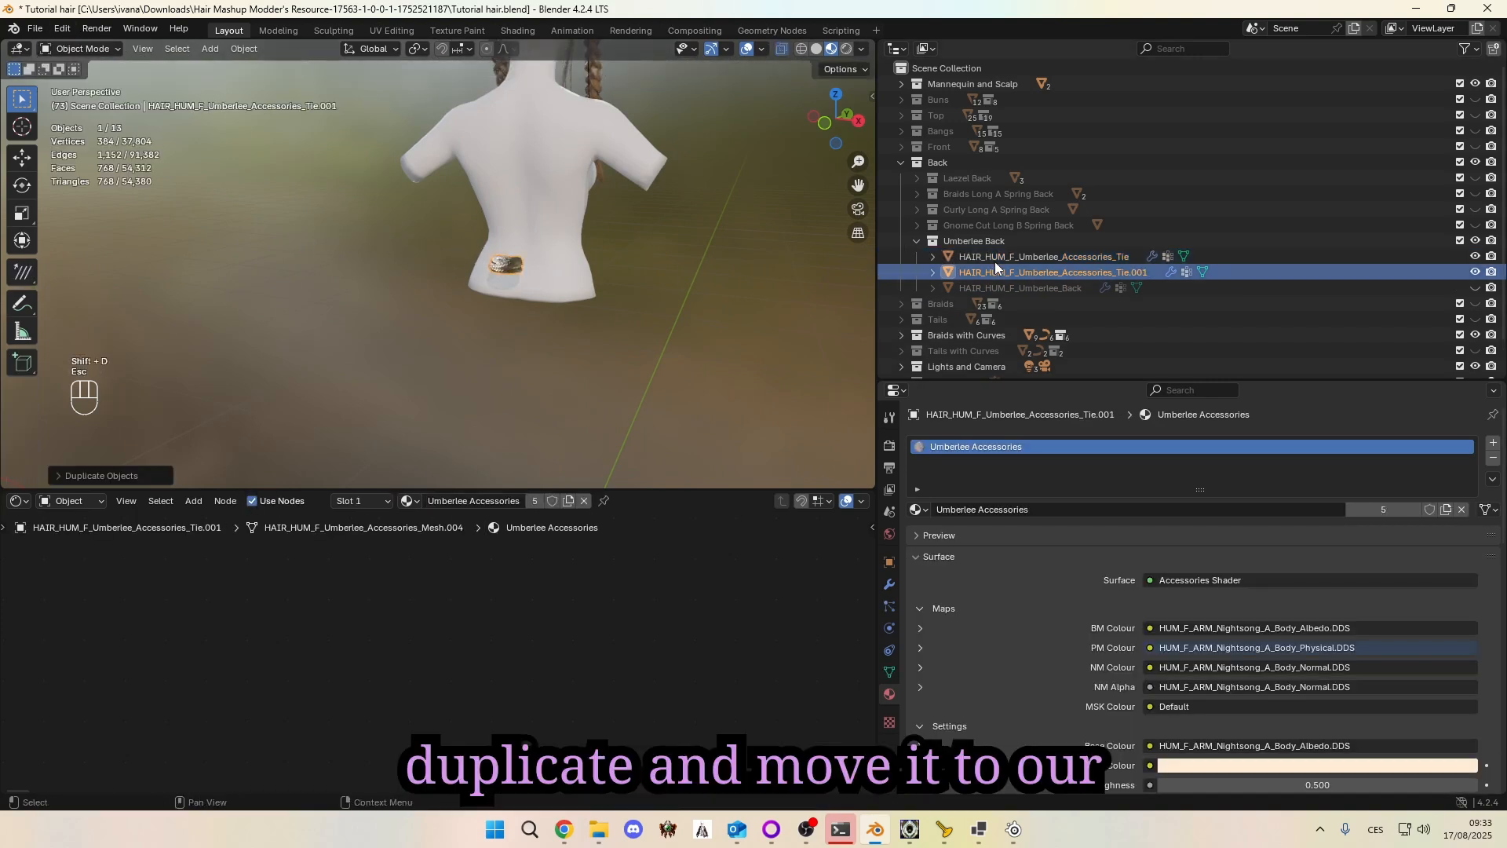
left_click_drag(1063, 271, 936, 365)
left_click(1474, 222)
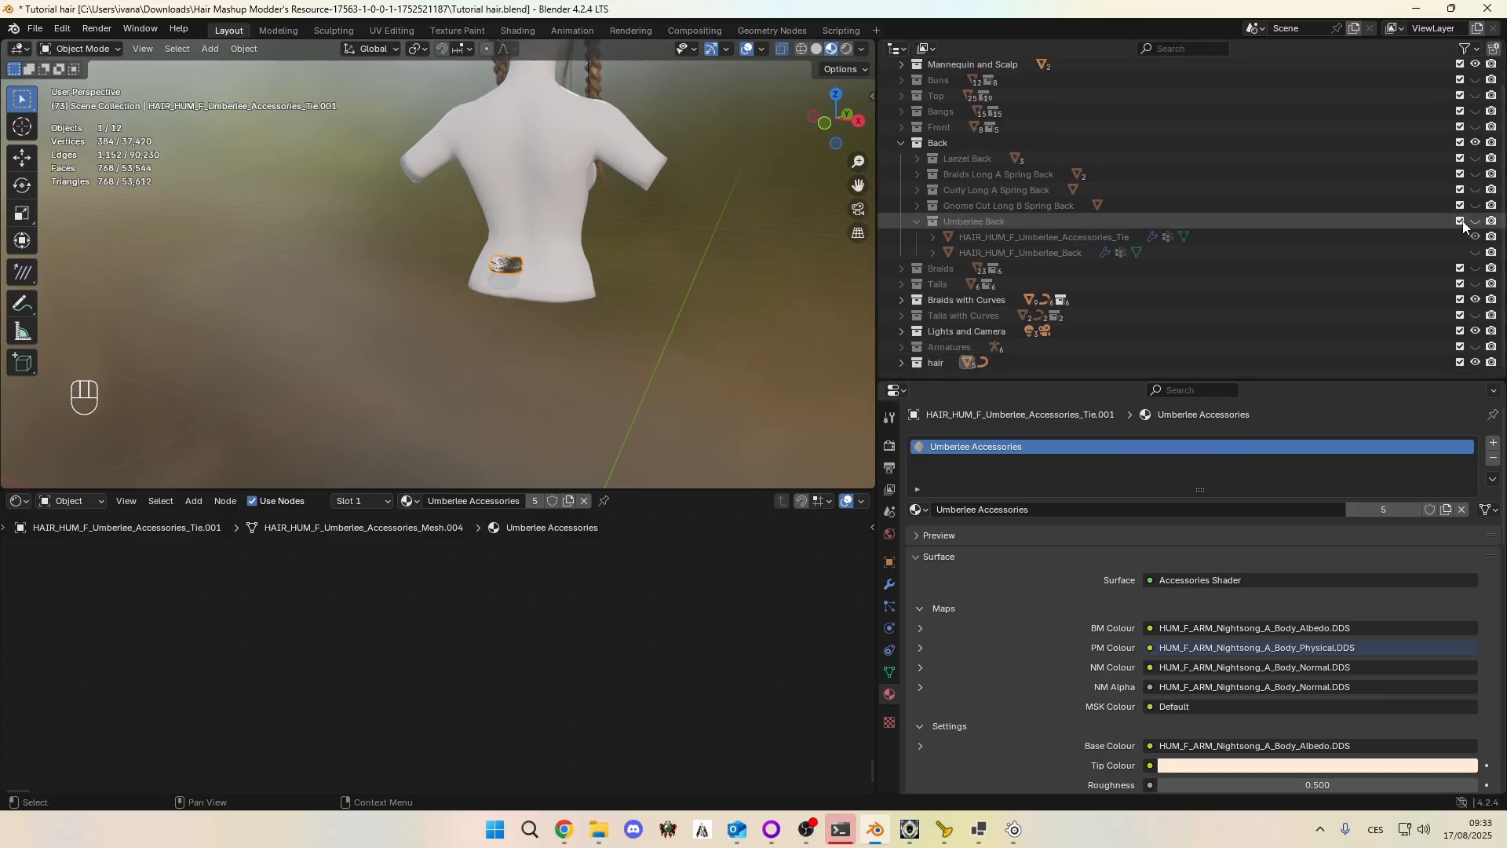
Step: Expand the hair collection and raise the duplicated tie along Z from the lower back to the crown of the head
left_click(901, 363)
scroll(1012, 359, "down", 3)
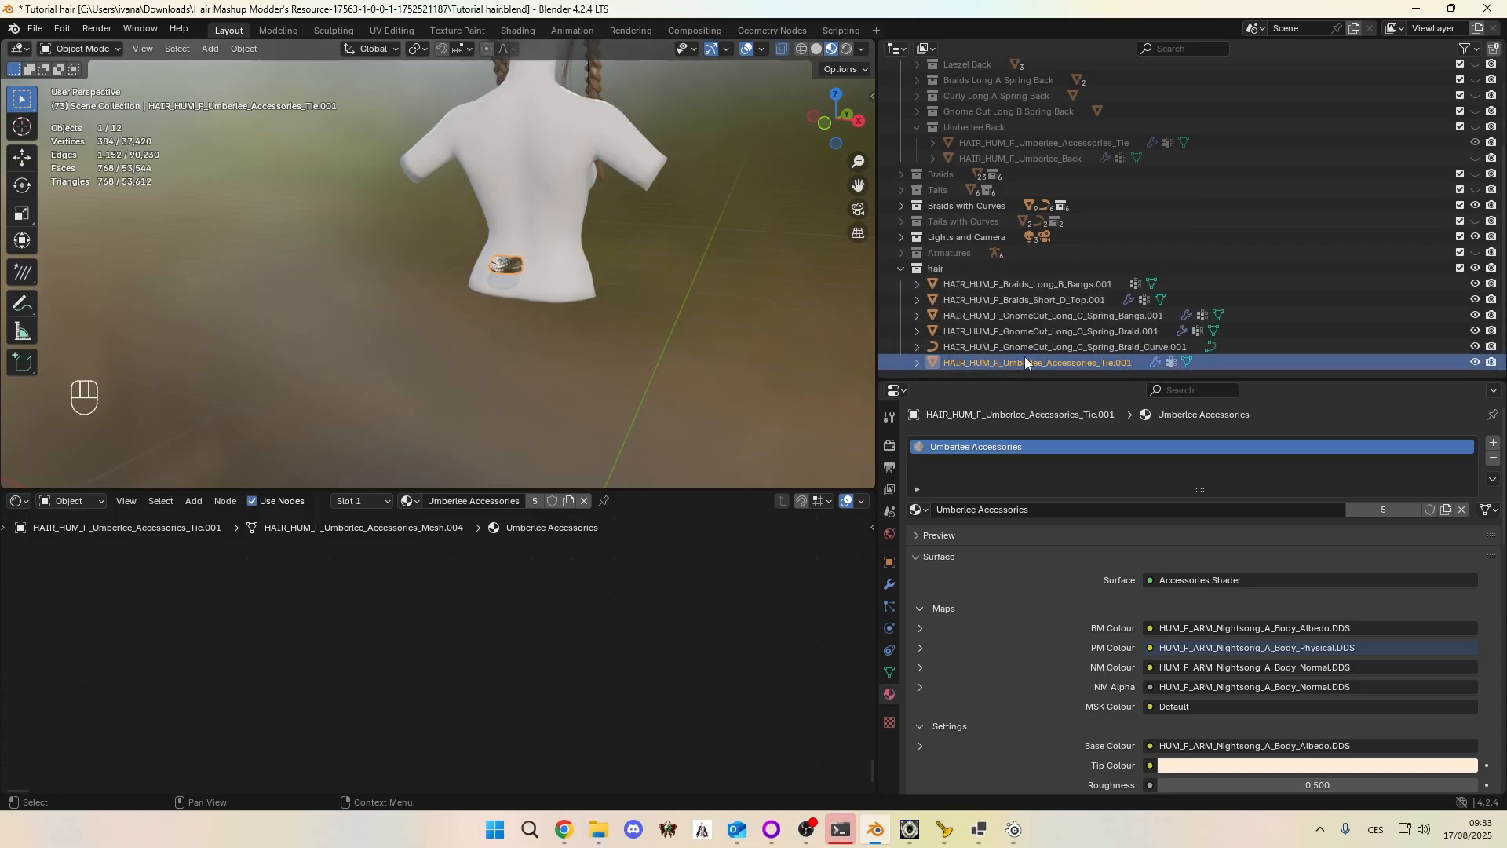
middle_click_drag(610, 147, 567, 303, "shift")
key("g")
key("z")
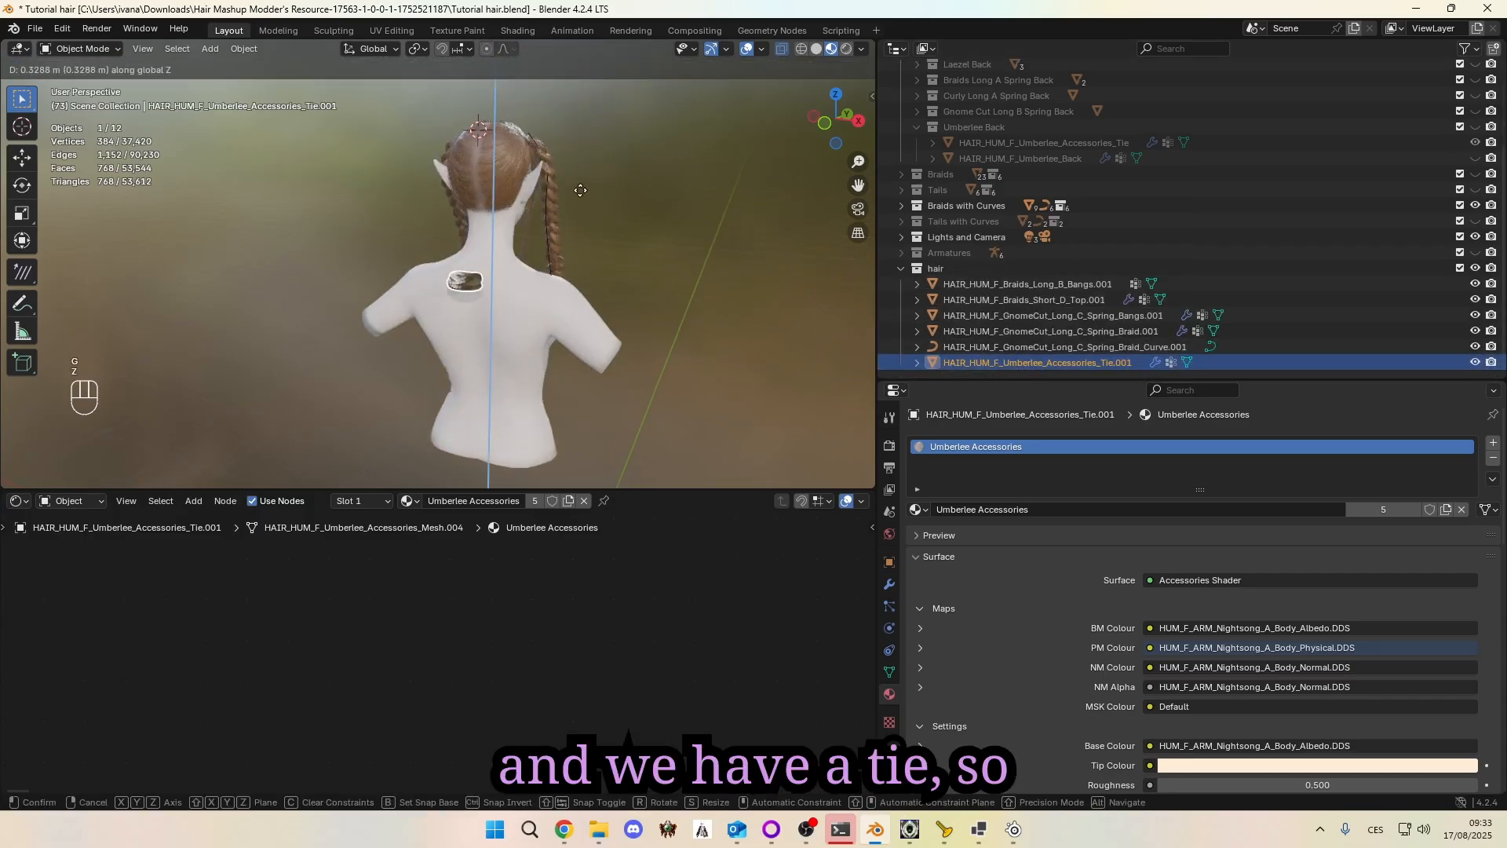
left_click(581, 95)
middle_click_drag(581, 97, 589, 210, "shift")
middle_click_drag(589, 210, 446, 247)
key("g")
key("x")
key("Escape")
Step: Move the duplicated tie forward along Y from behind the head to above the crown
key("g")
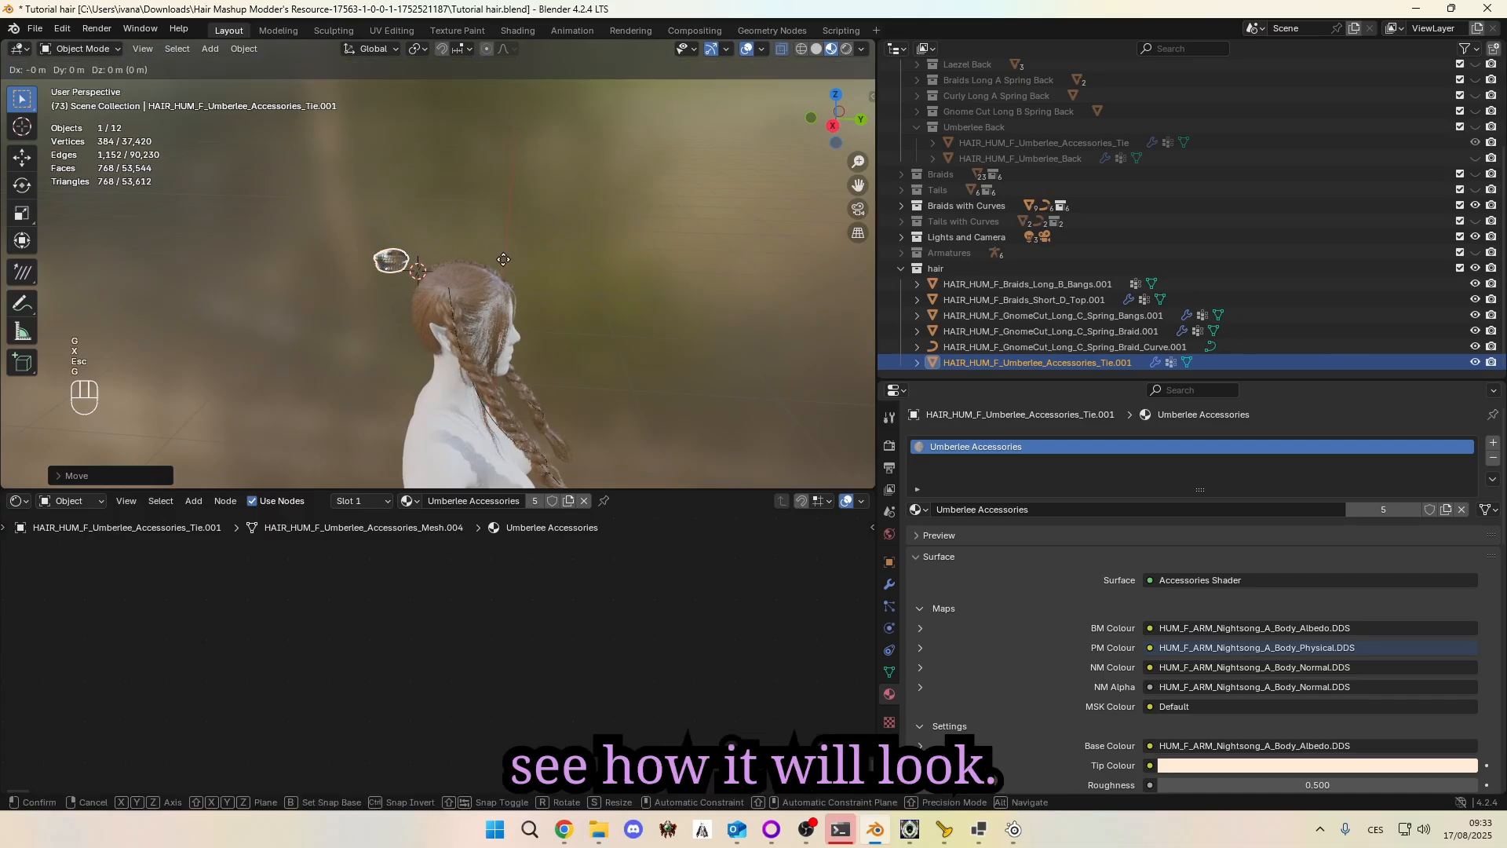
key("y")
left_click(555, 278)
middle_click_drag(556, 274, 390, 251)
key("g")
key("y")
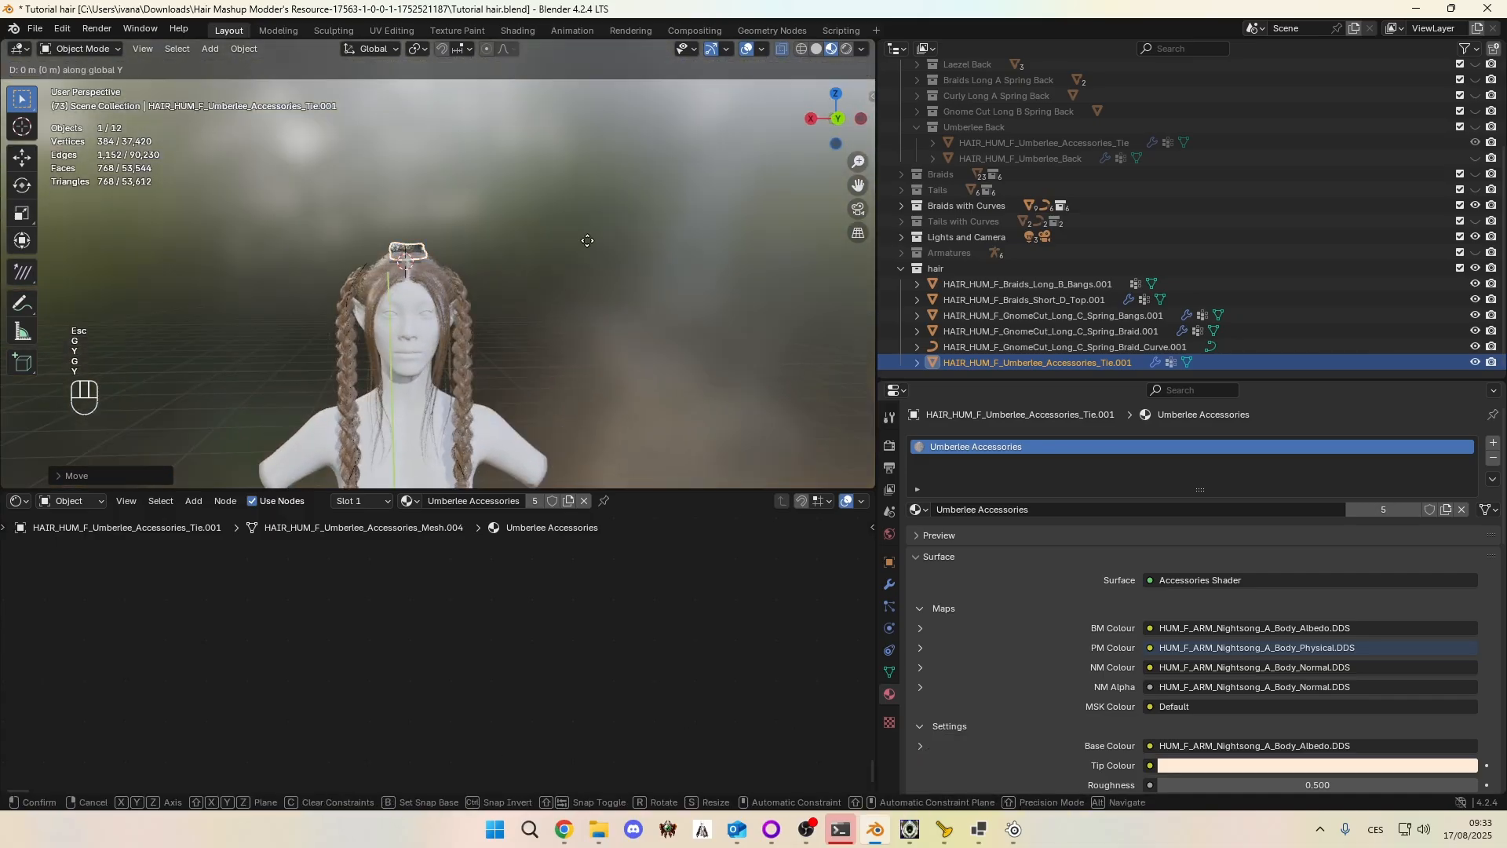
key("Escape")
Step: Move the duplicated tie sideways along X until it sits above the root of the edited braid
key("g")
key("x")
left_click(486, 252)
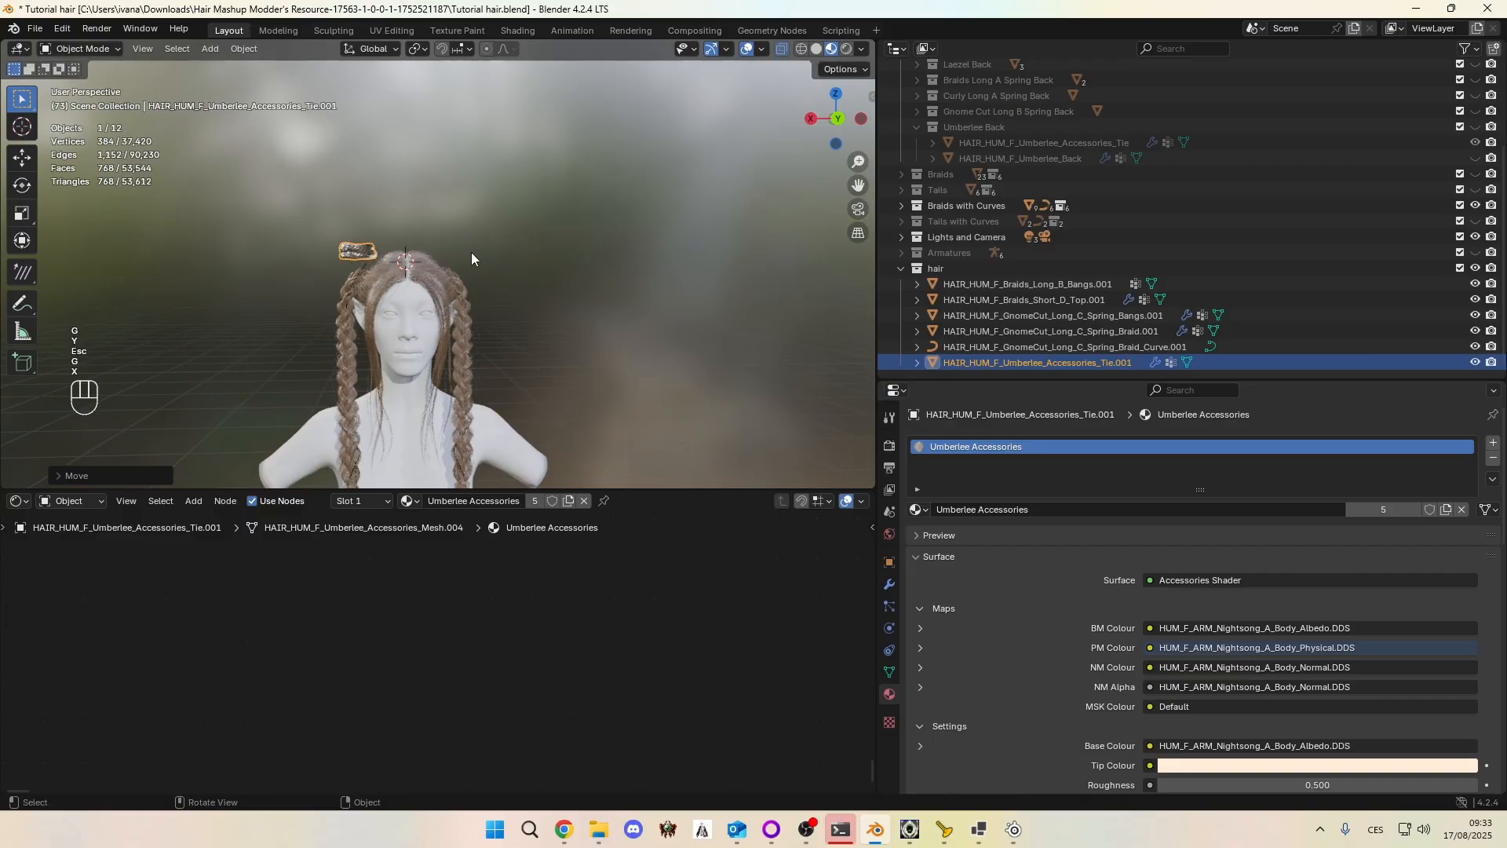
key("r")
key("x")
key("Escape")
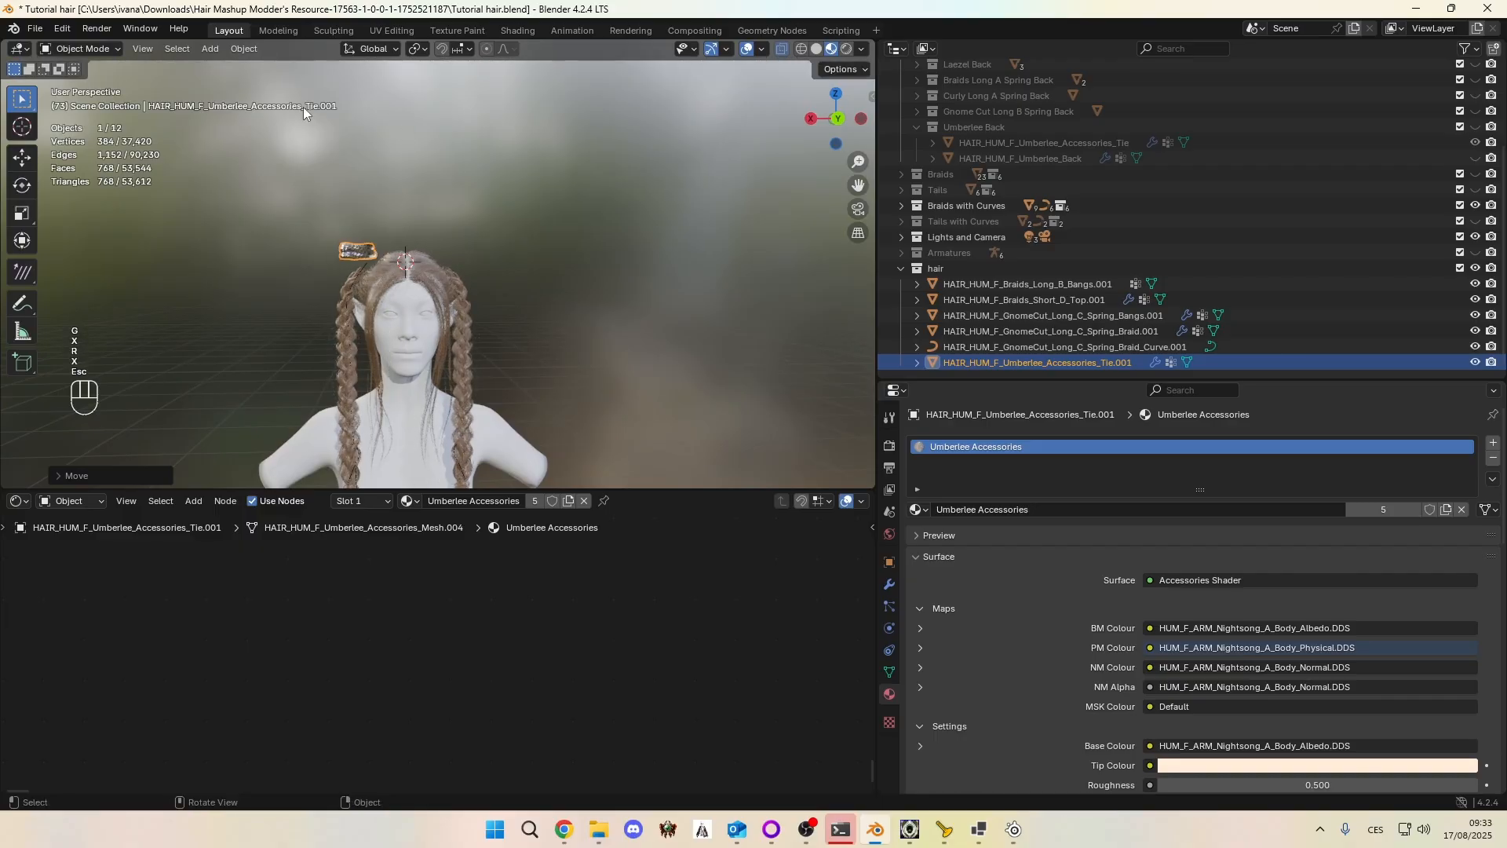
Step: Open the Set Origin options for the duplicated tie
left_click(244, 49)
mouse_move(273, 83)
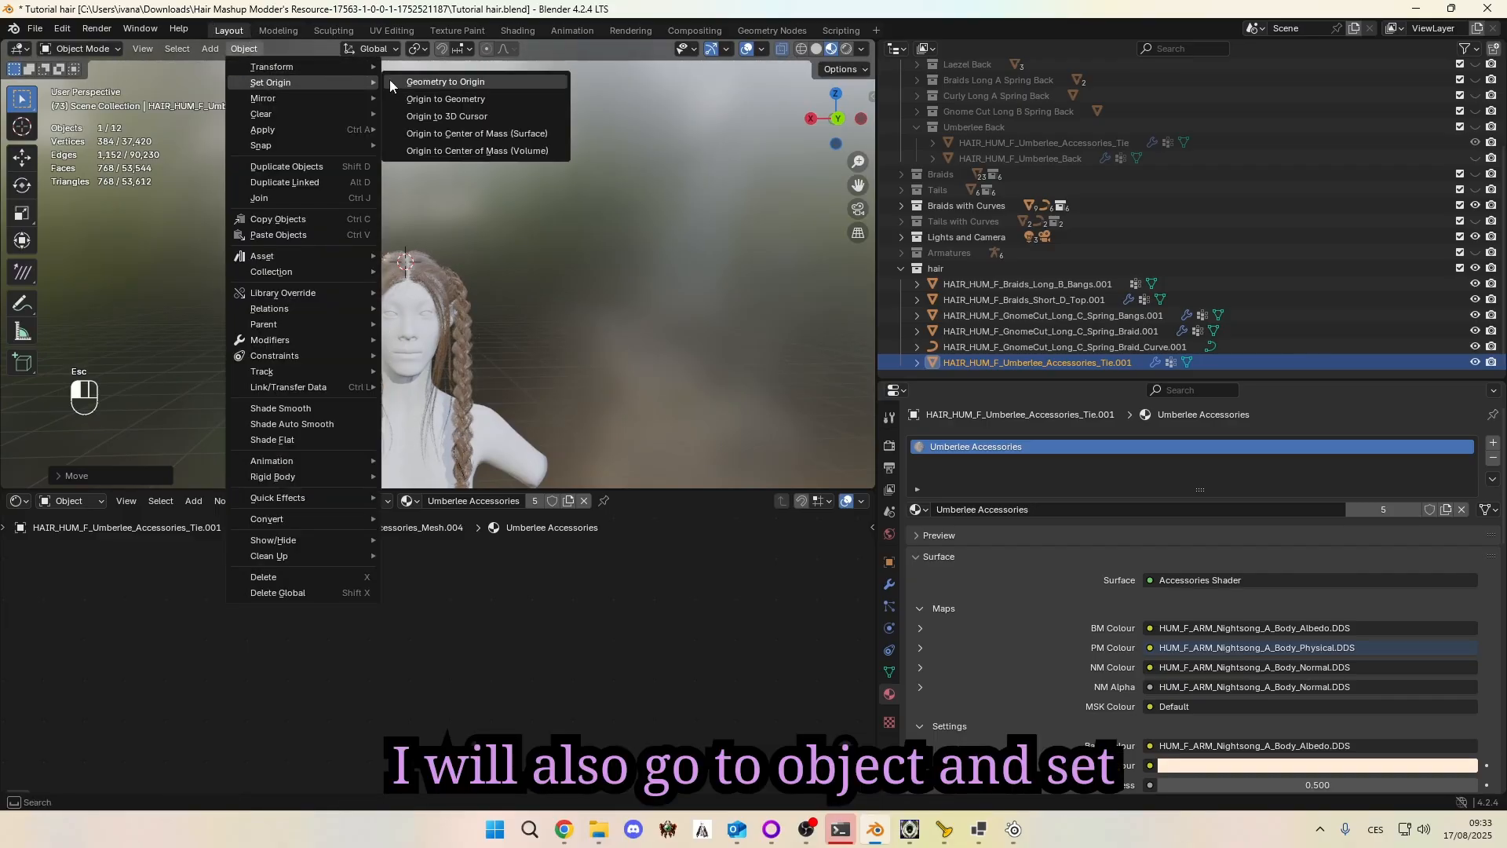
Step: Set the hair tie's origin to its own geometry
left_click(447, 99)
scroll(385, 256, "up", 5)
middle_click_drag(323, 257, 463, 242, "shift")
key("r")
key("x")
key("Escape")
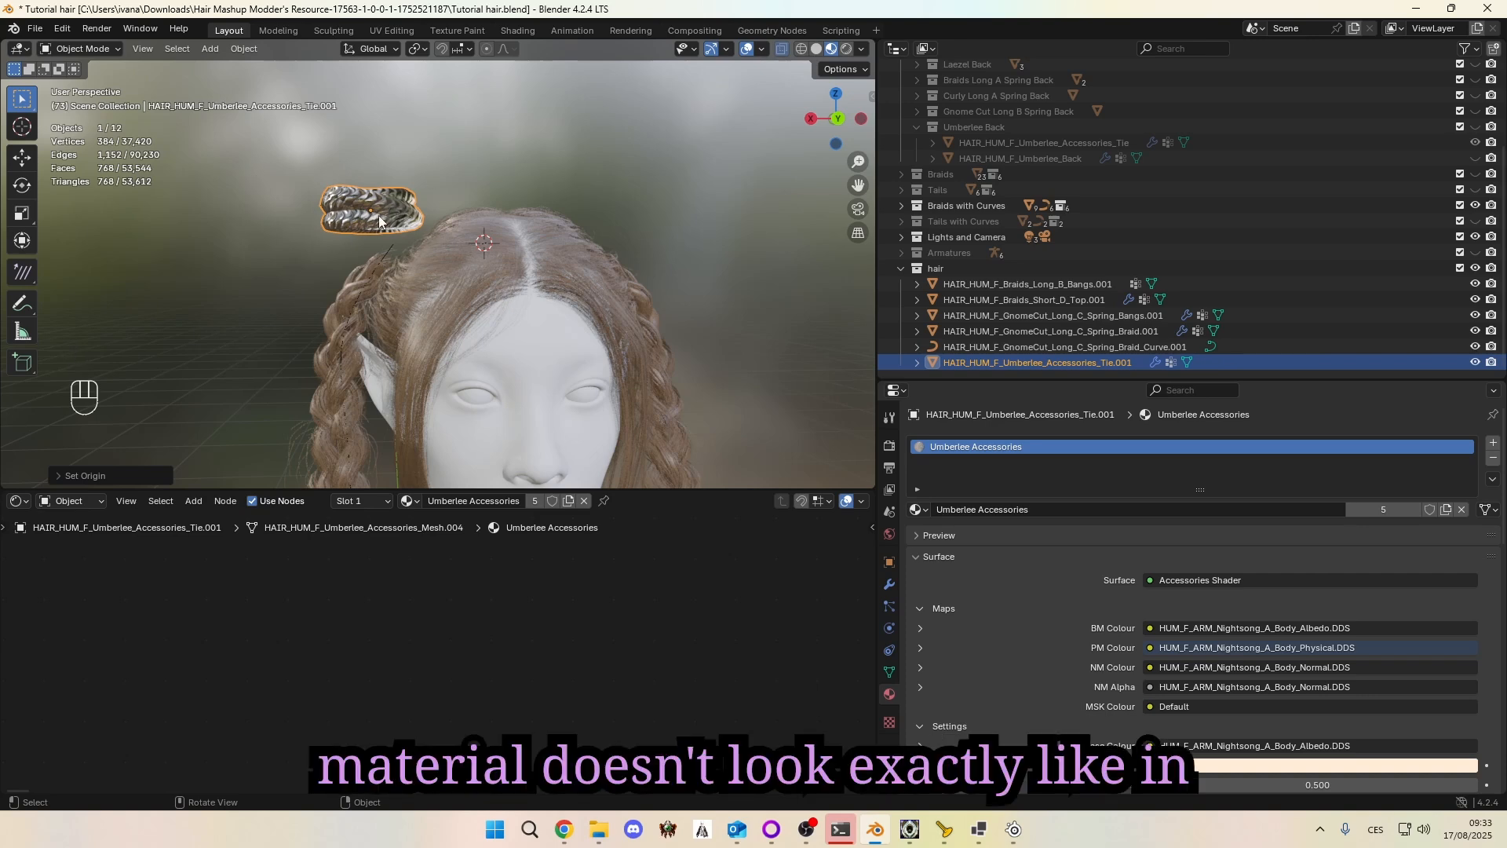
Step: Rotate the hair tie around the global Y axis and move it down onto the start of the side braid
middle_click_drag(479, 254, 438, 260)
key("r")
key("y")
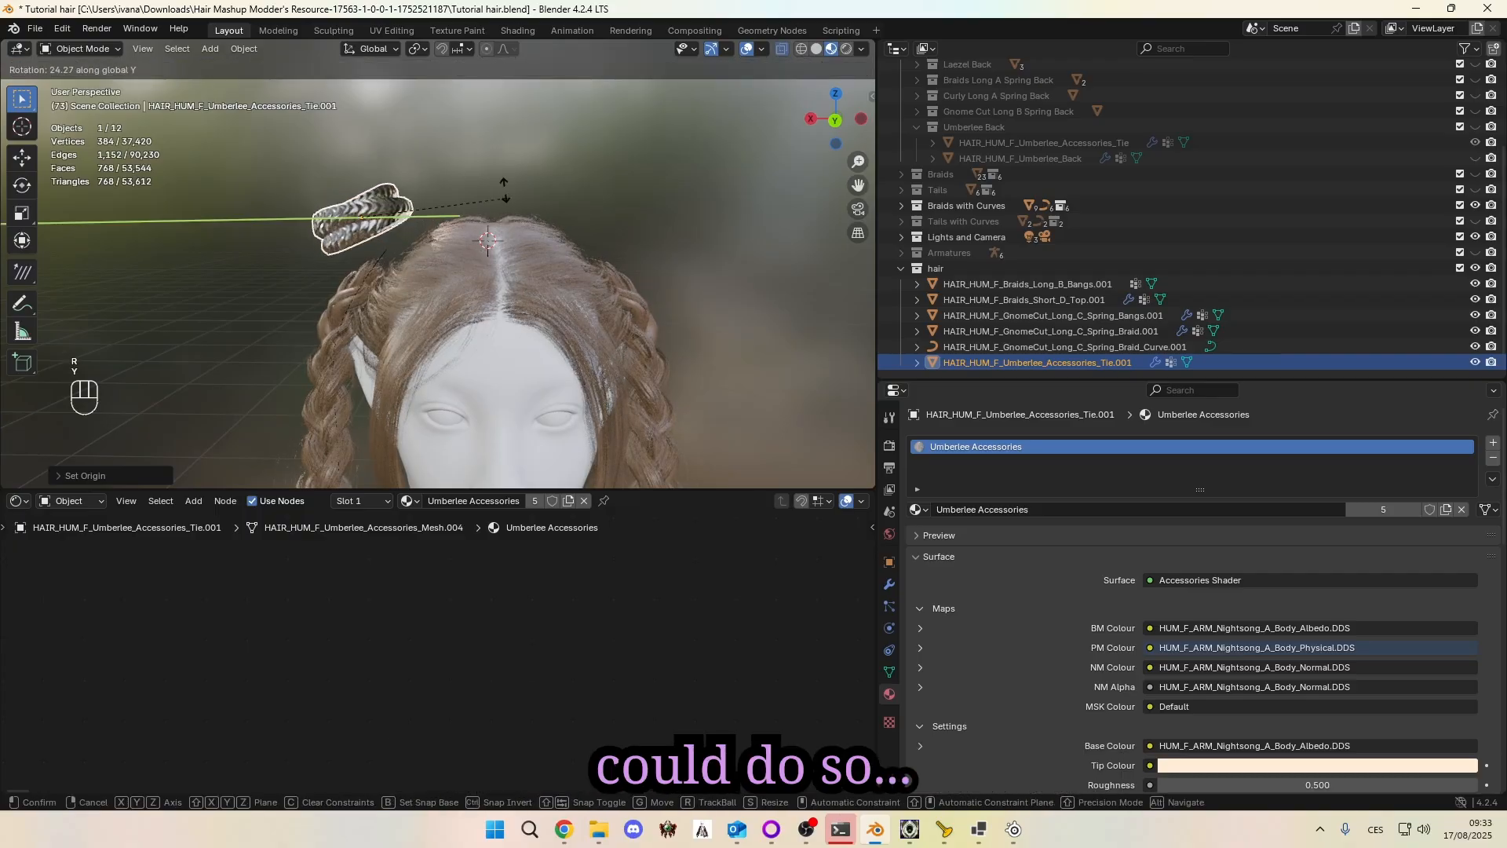
left_click(481, 129)
key("g")
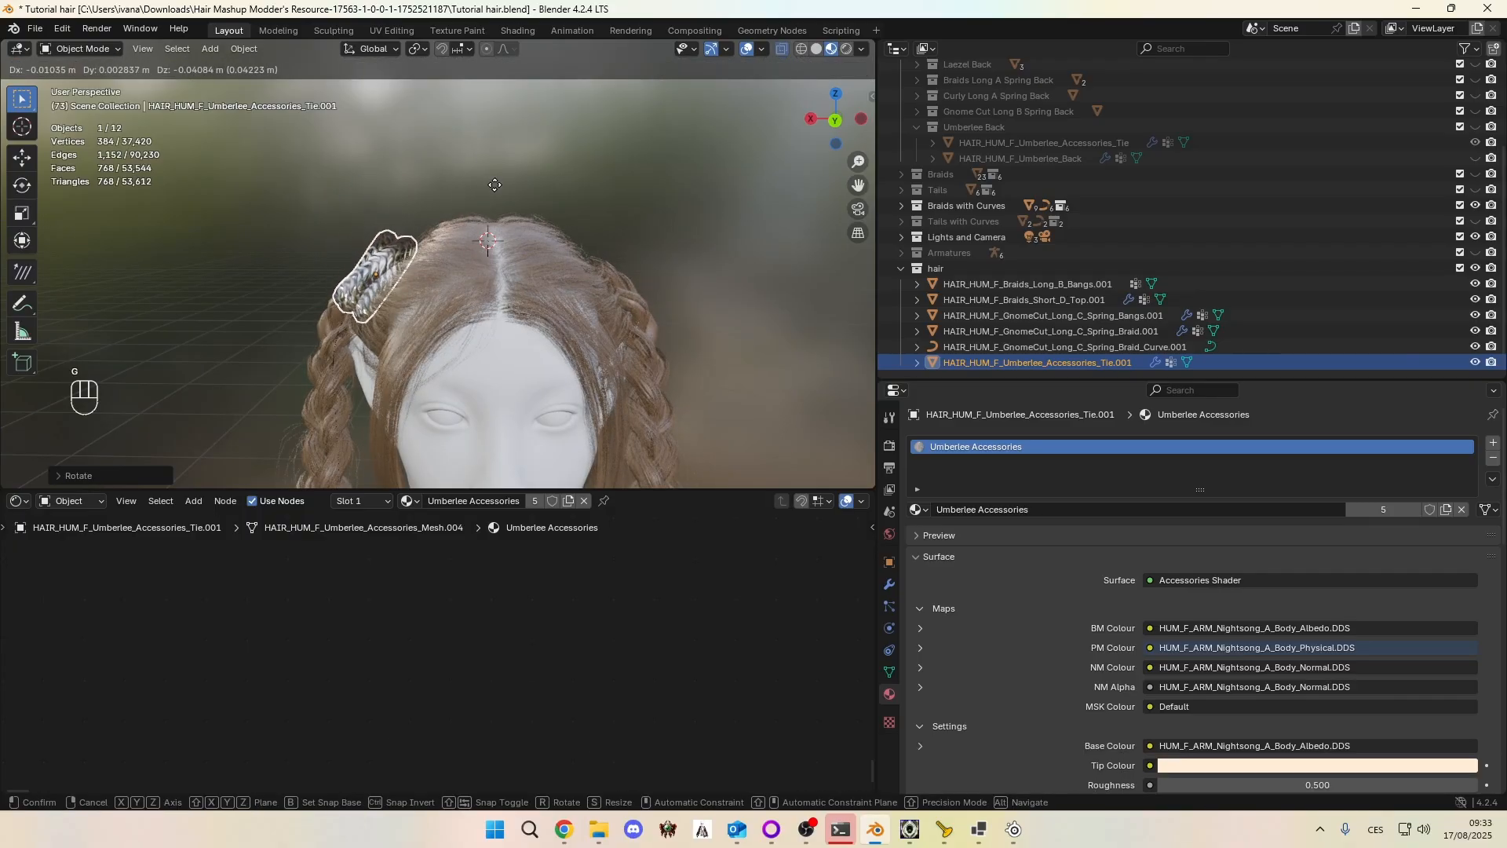
left_click(495, 185)
Step: Scale the hair tie down to about 0.6 of its size
middle_click_drag(495, 185, 408, 259)
key("s")
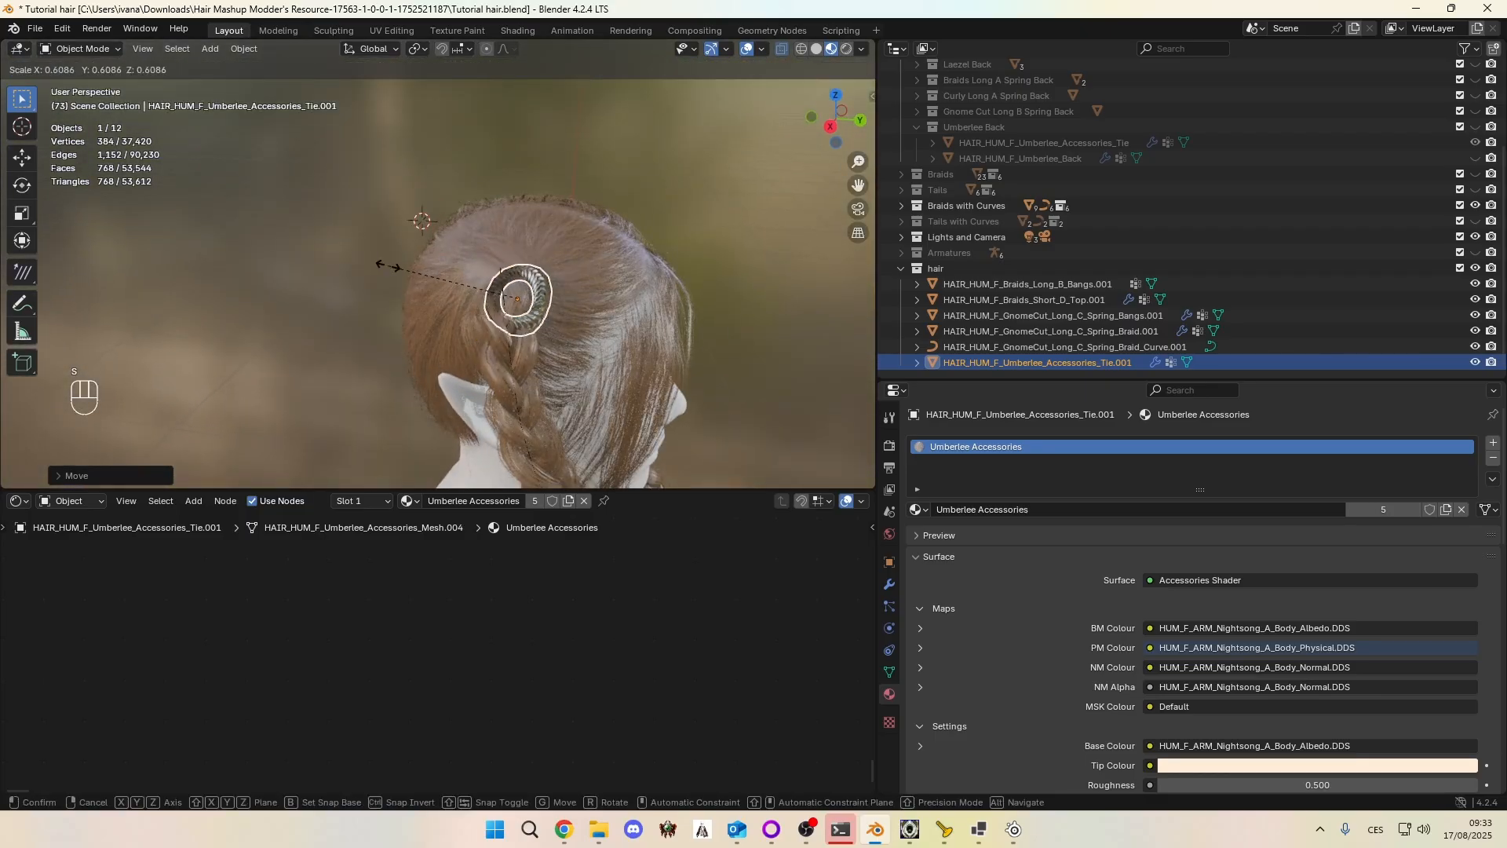
left_click(397, 271)
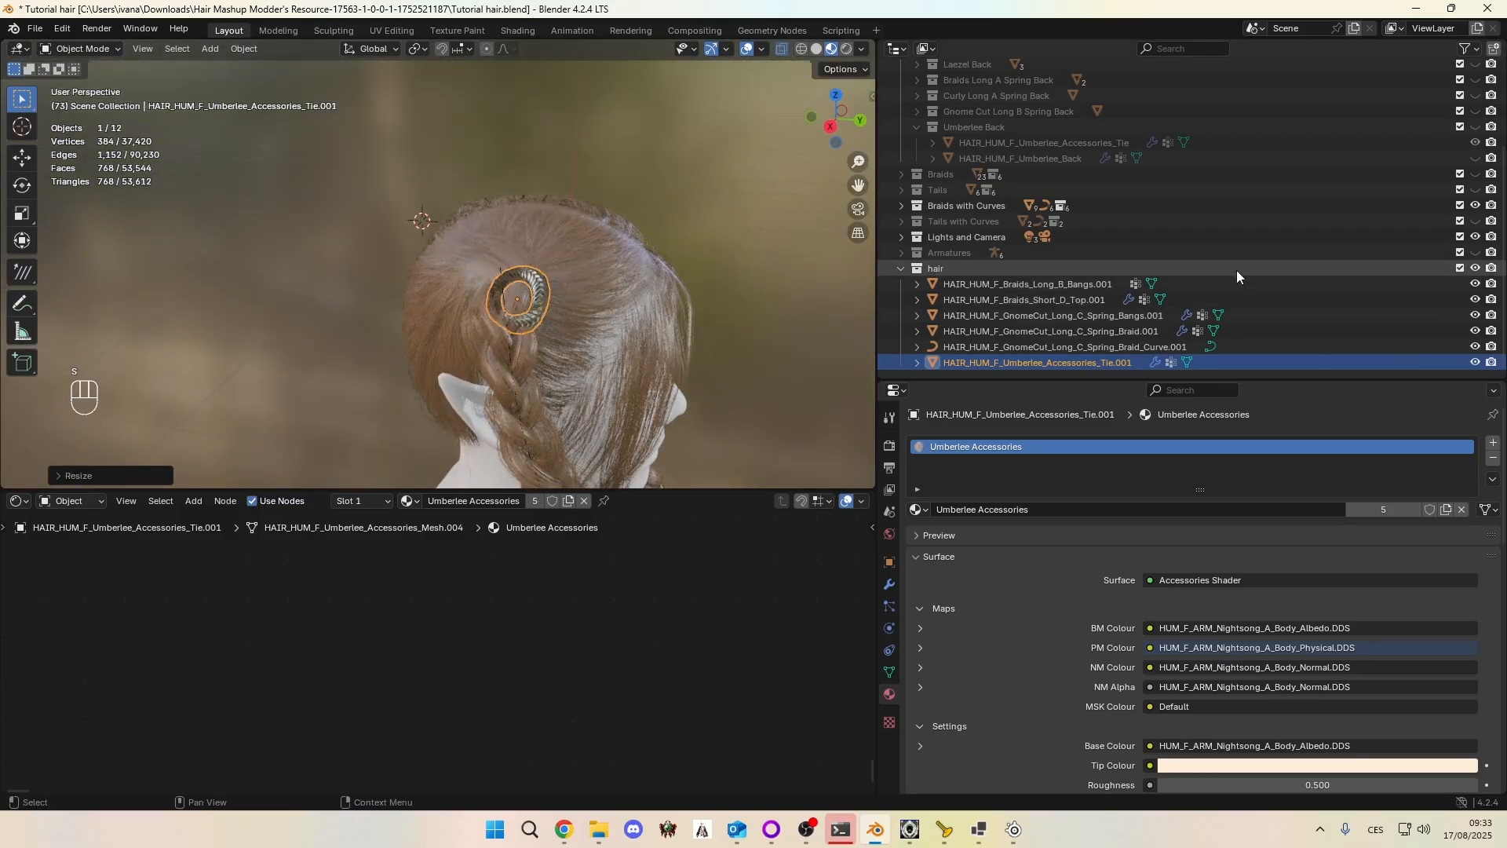
Step: Hide the gnome-cut braid and its curve, and refine the hair tie's position and size against the side of the head
left_click(1475, 346)
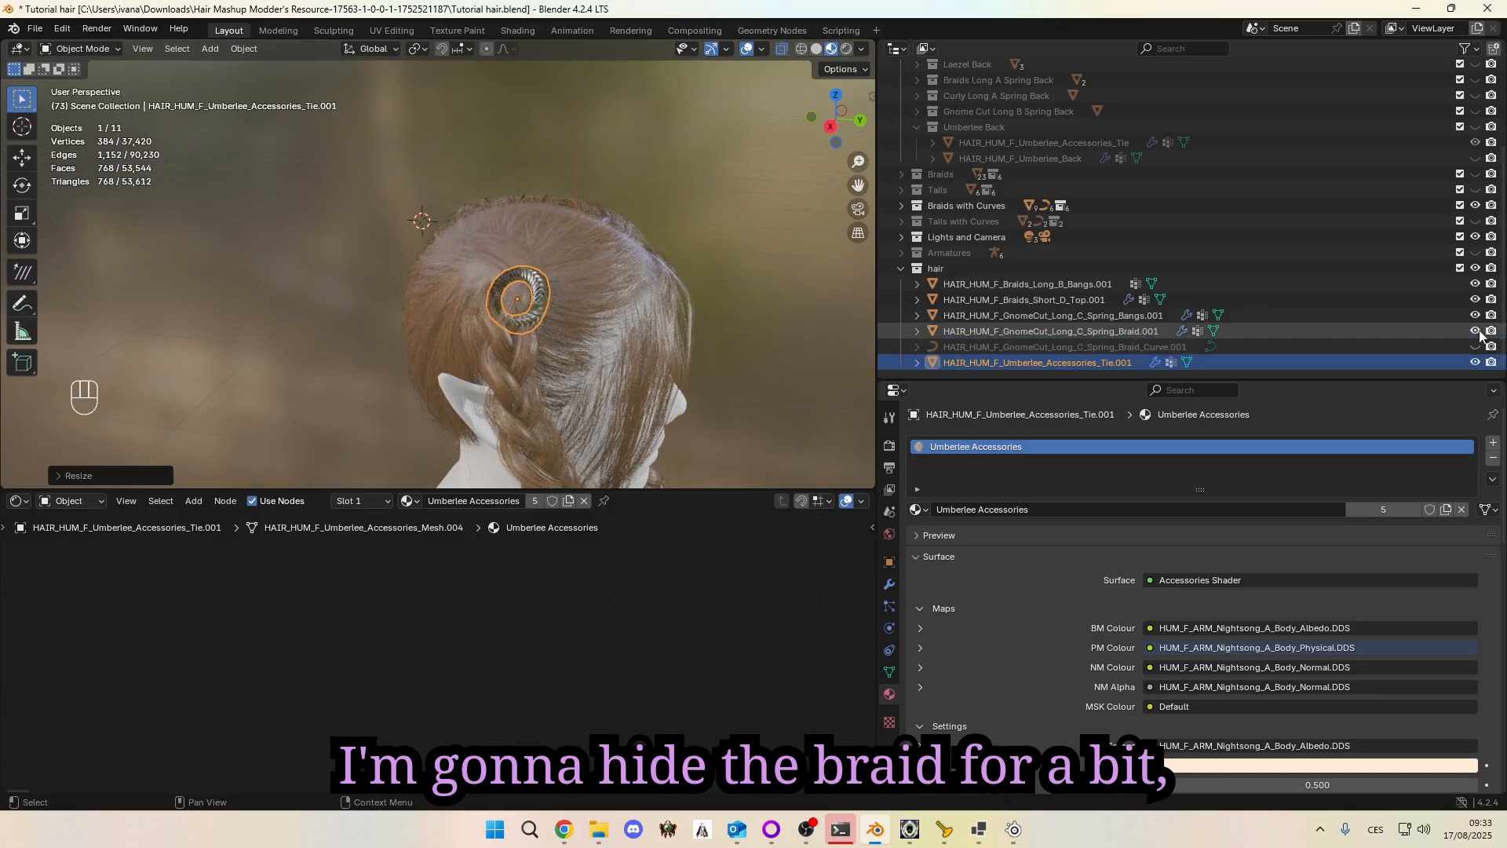
left_click(1475, 330)
scroll(592, 275, "up", 5)
key("g")
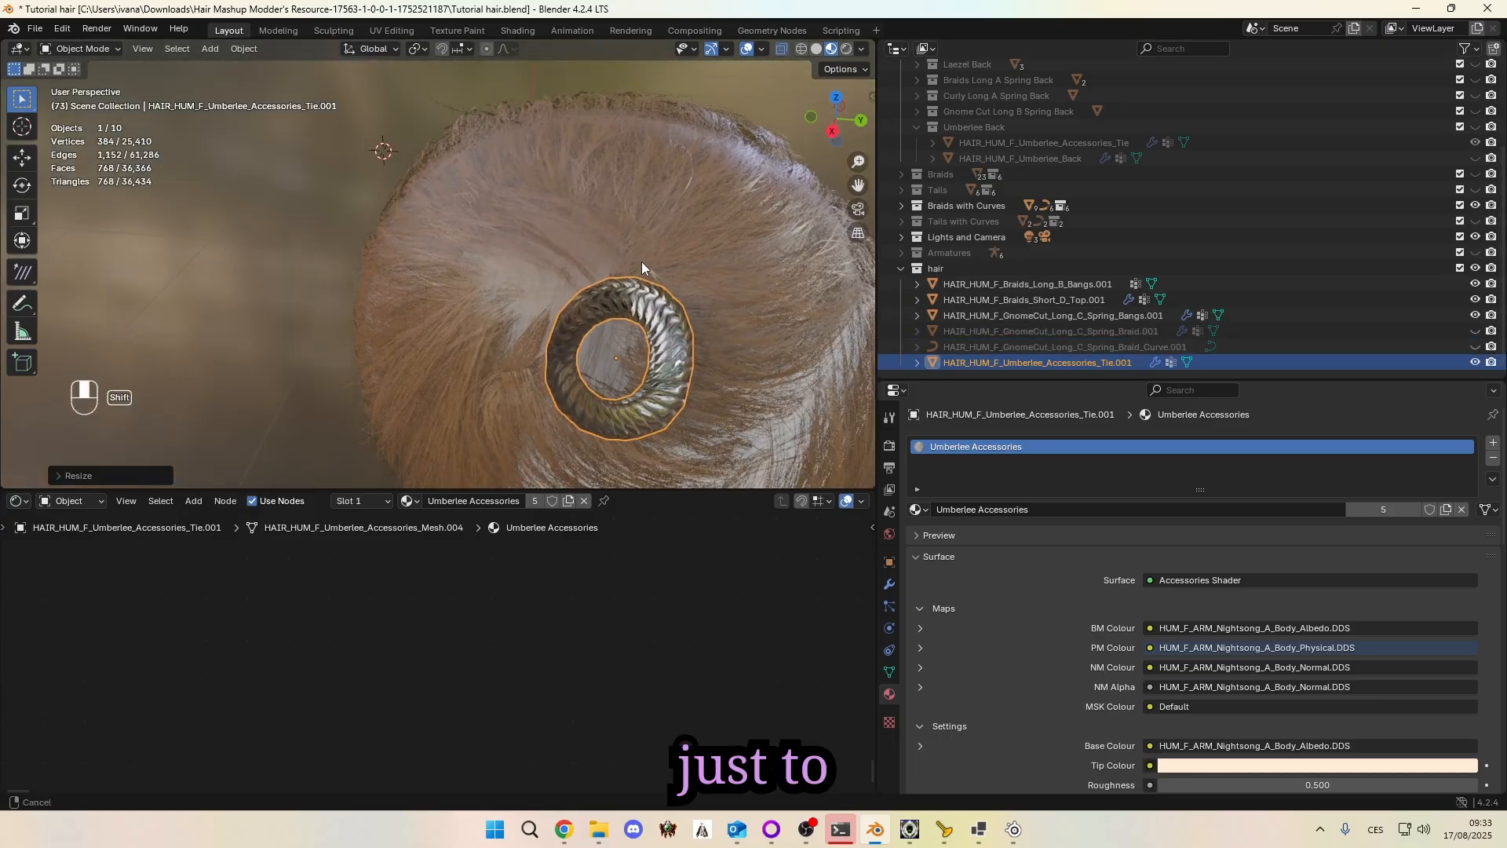
left_click(729, 284)
key("s")
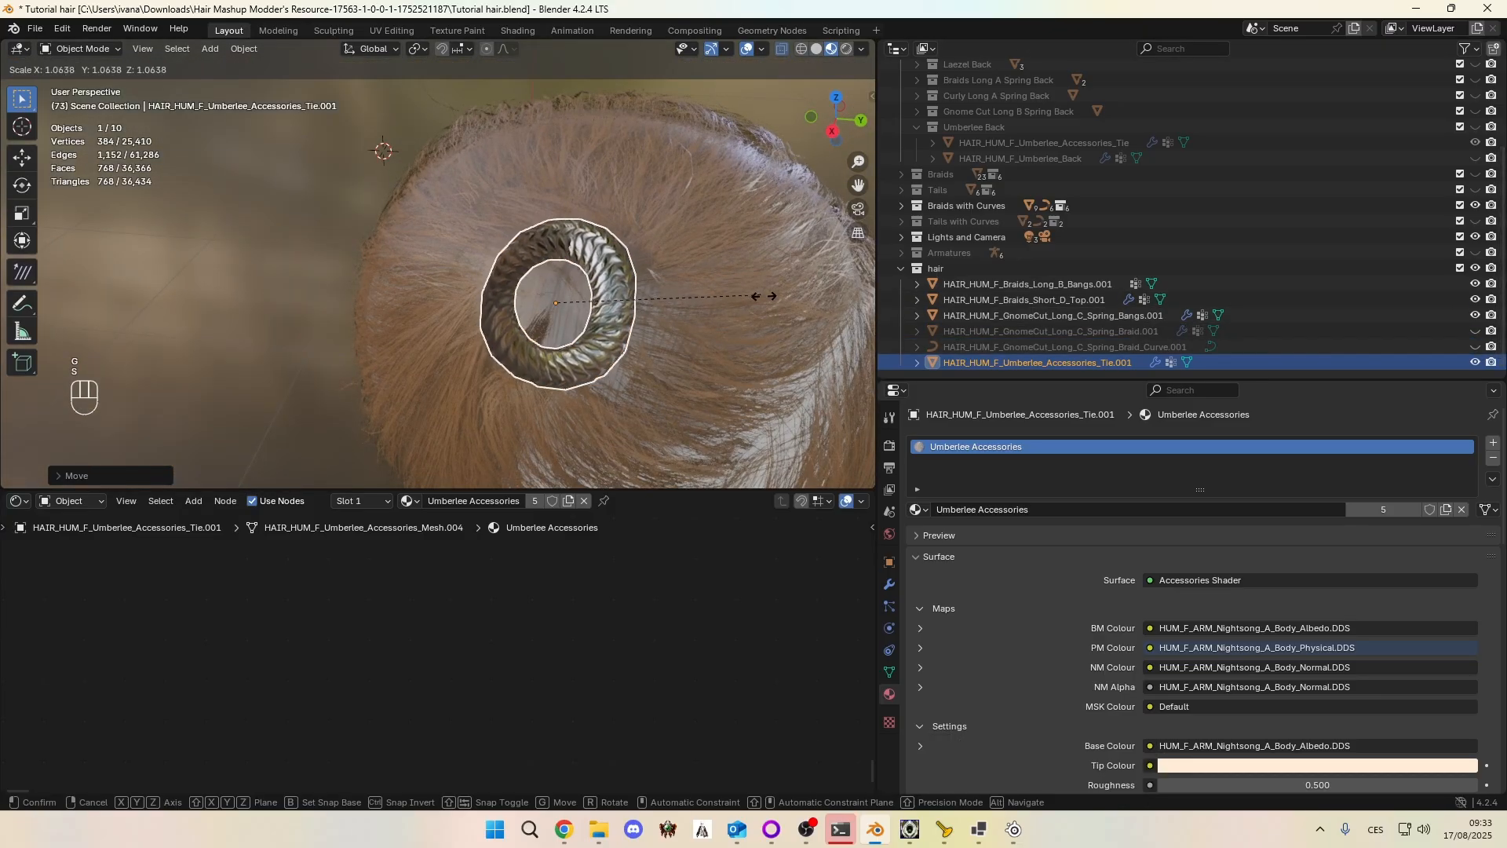
middle_click_drag(733, 282, 633, 249)
key("g")
left_click(645, 256)
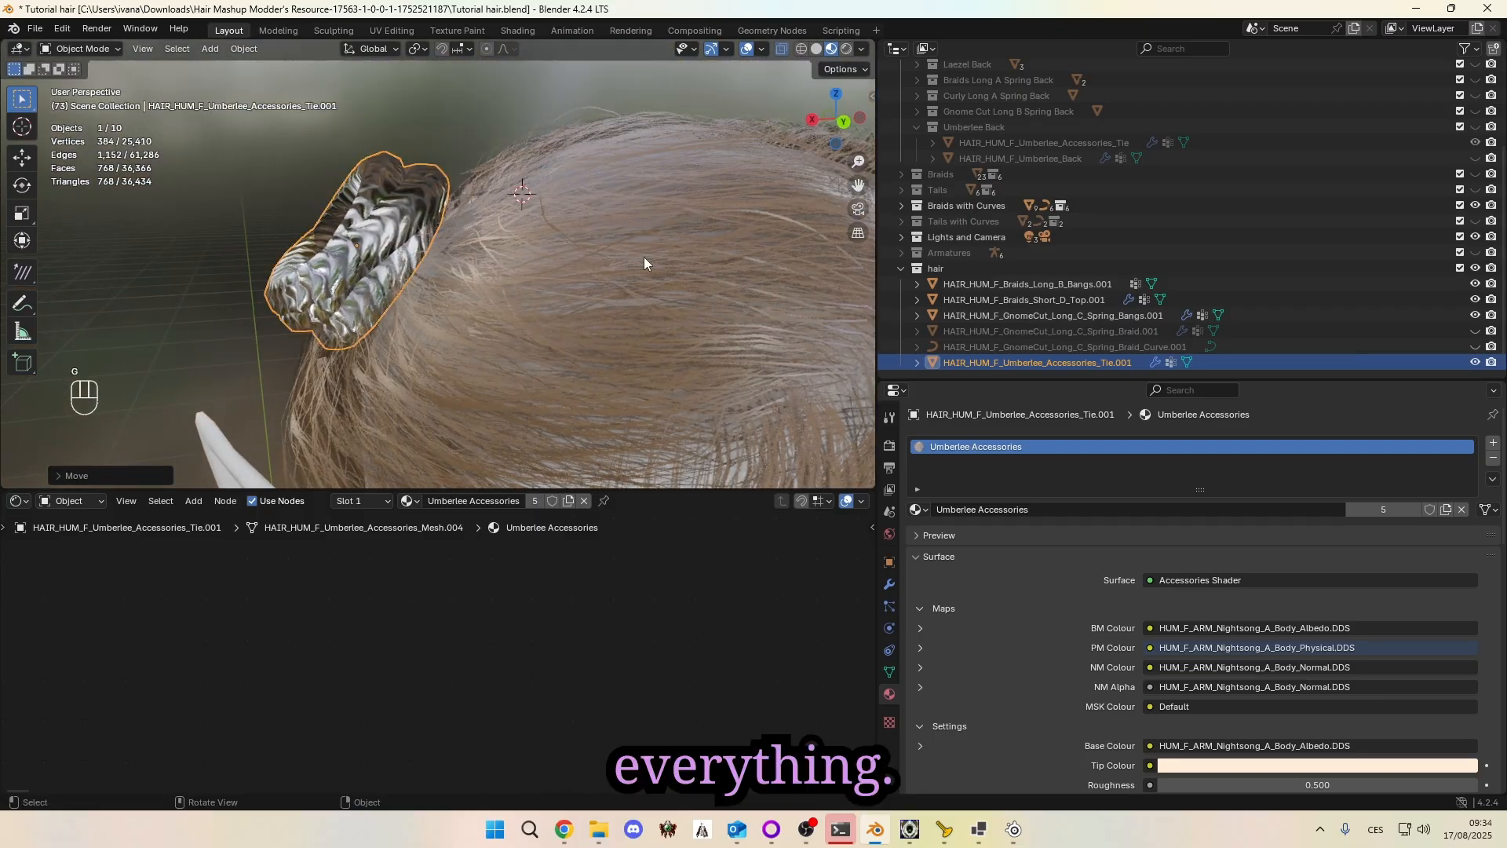
Step: Unhide HAIR_HUM_F_GnomeCut_Long_C_Spring_Braid.001 and its curve
left_click(1476, 330)
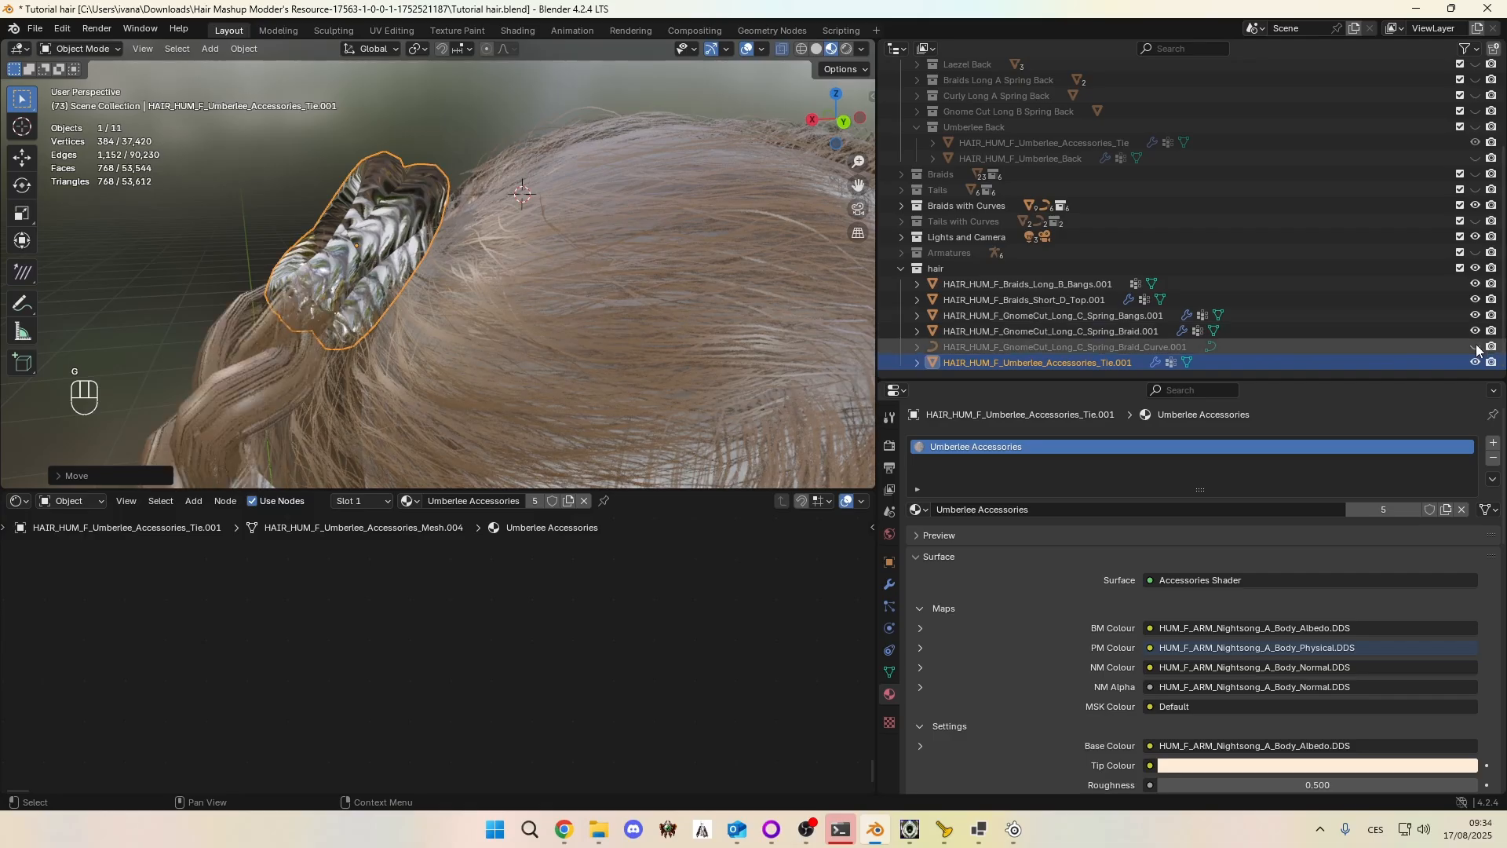
scroll(492, 214, "down", 6)
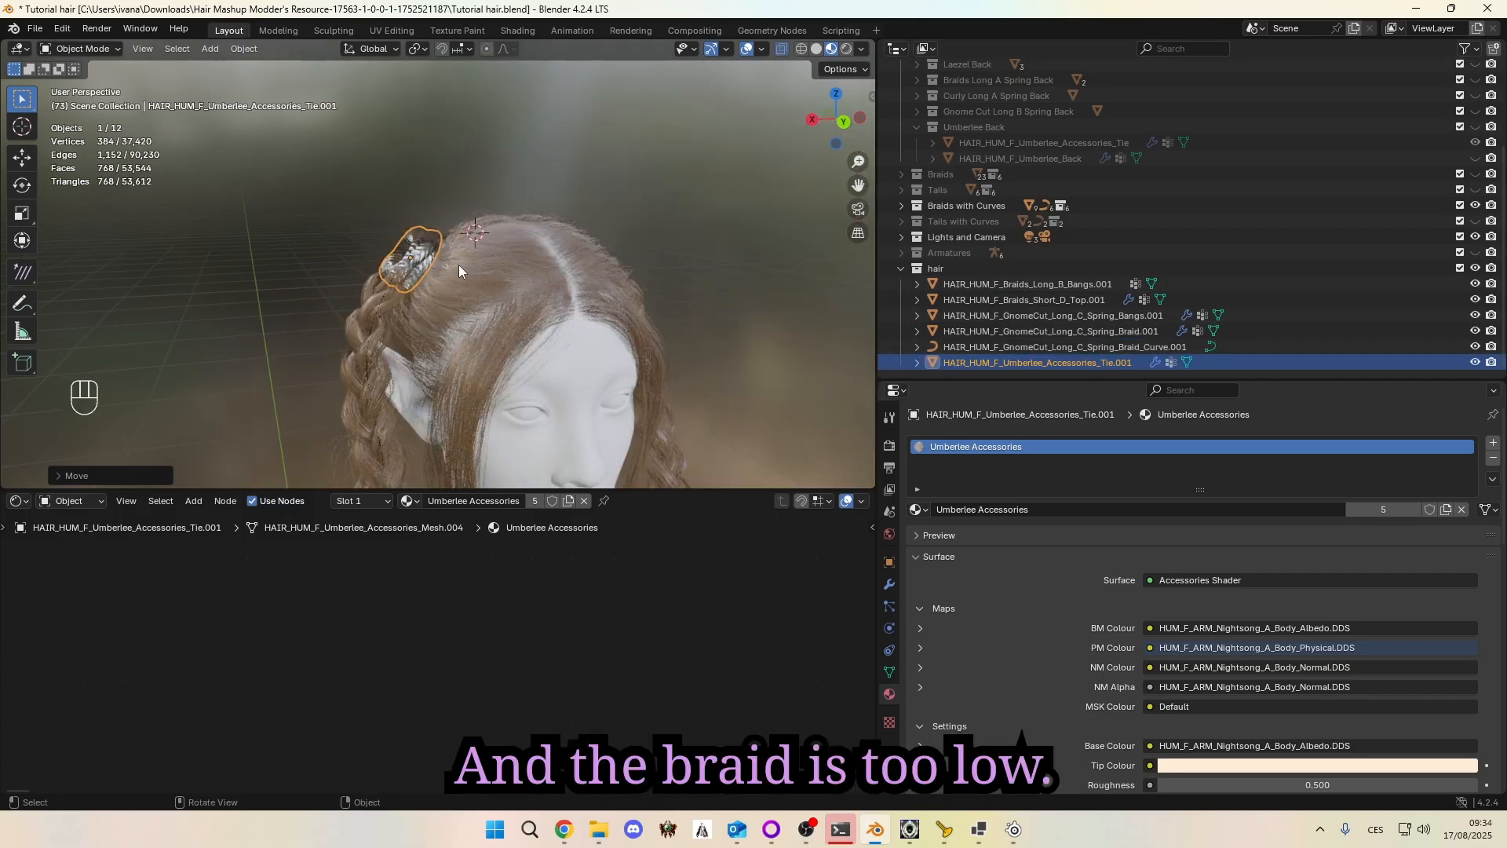
middle_click_drag(459, 265, 421, 248)
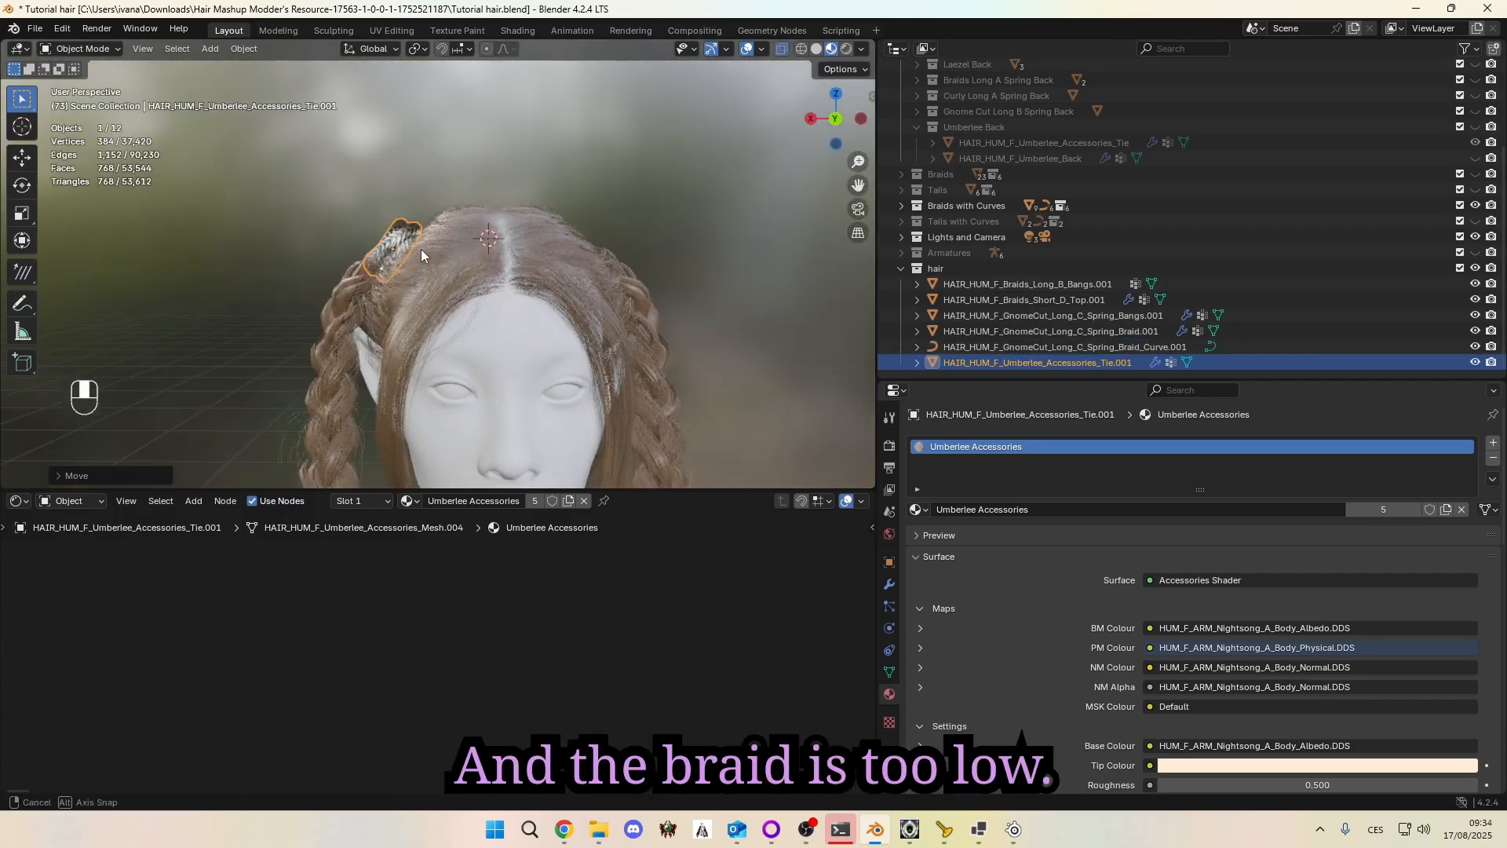
Step: Edit HAIR_HUM_F_GnomeCut_Long_C_Spring_Braid_Curve.001, rotating its top control point to a flatter angle and raising it slightly
left_click(1143, 346)
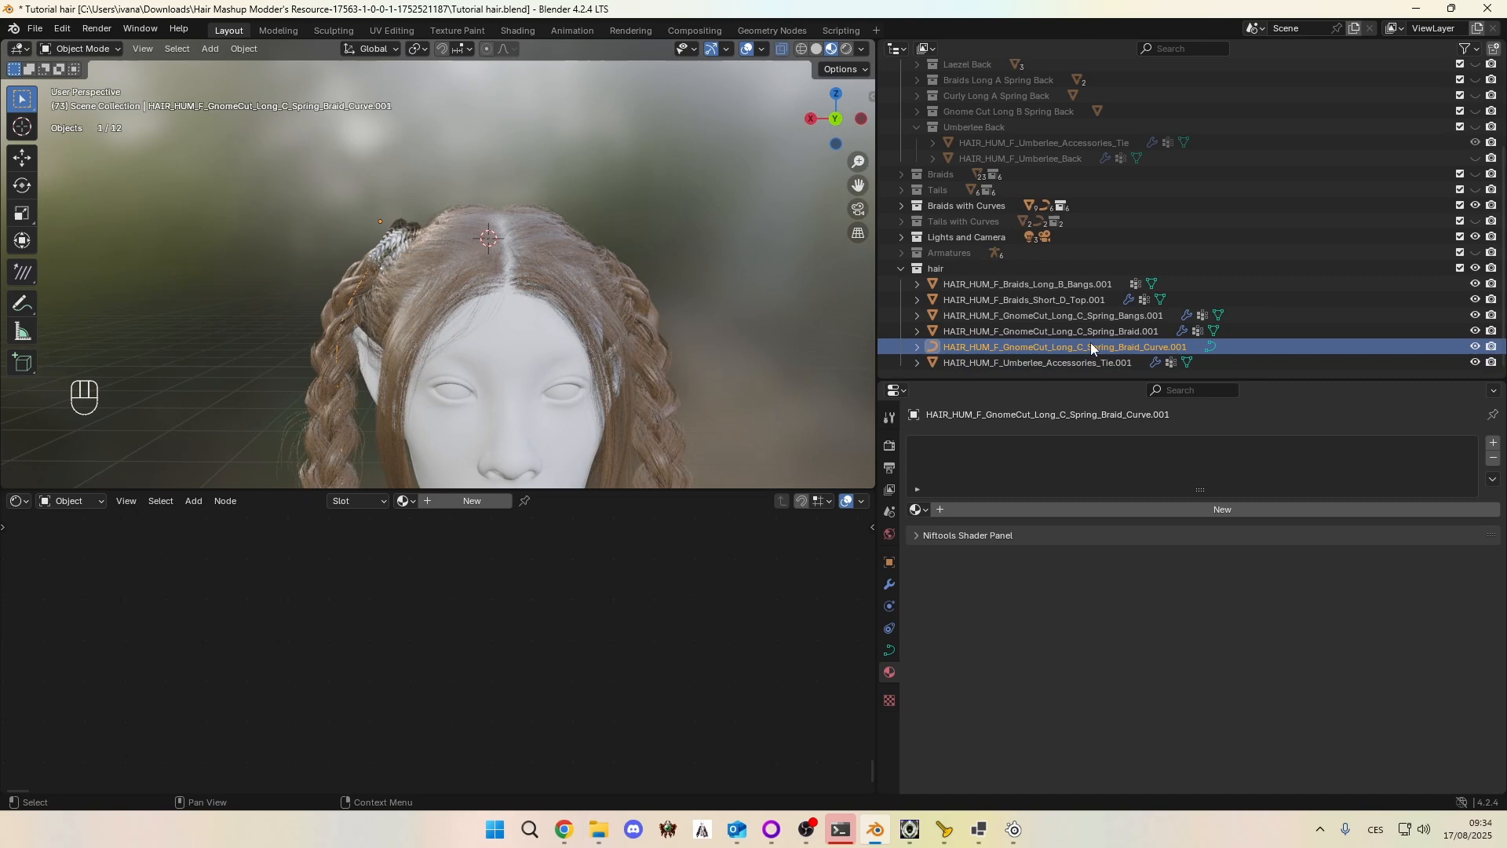
left_click(83, 84)
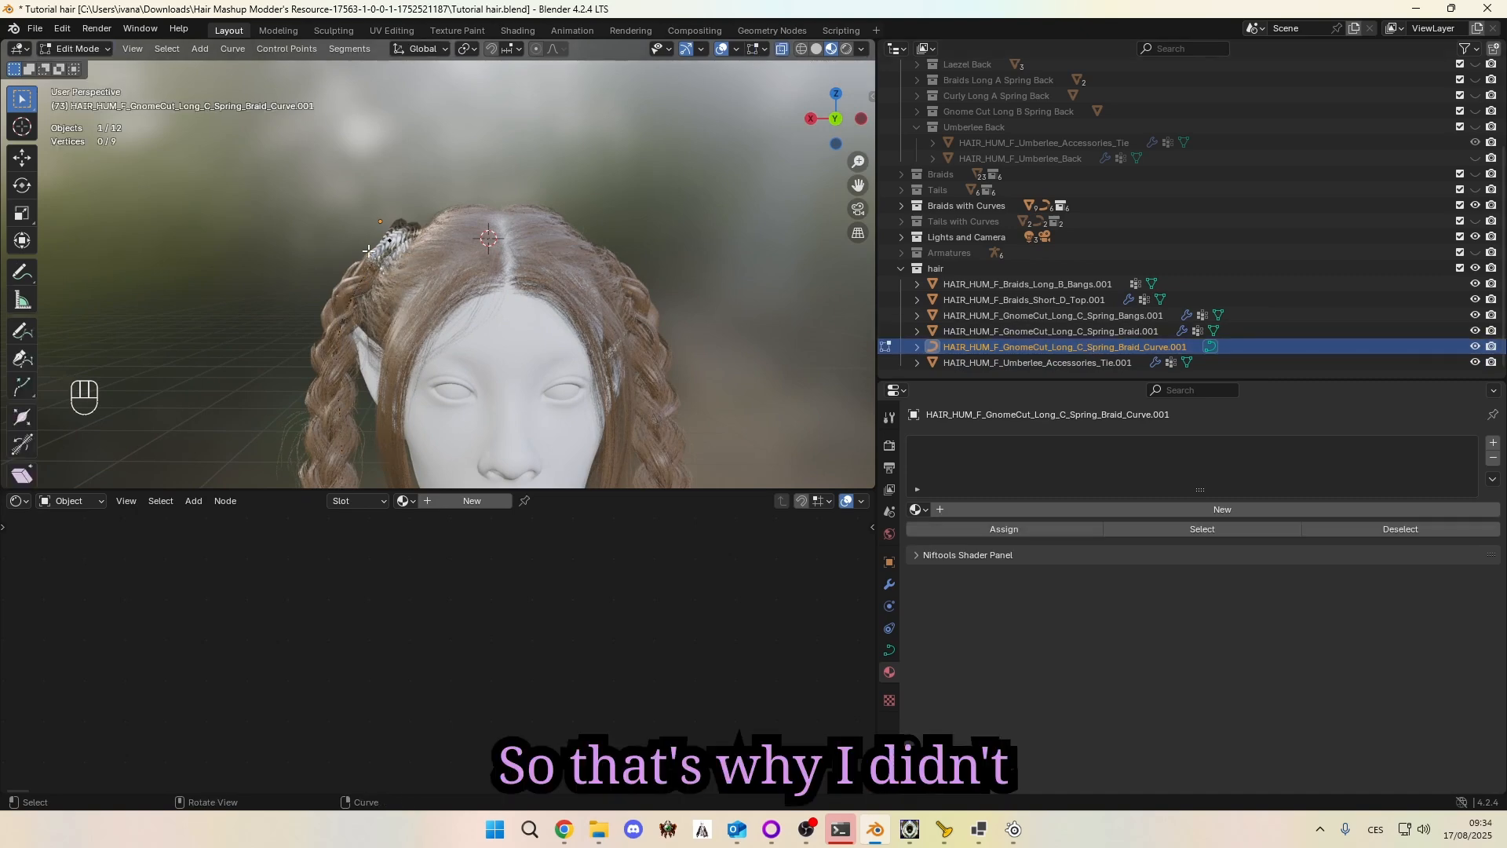
middle_click_drag(305, 230, 300, 239)
key("r")
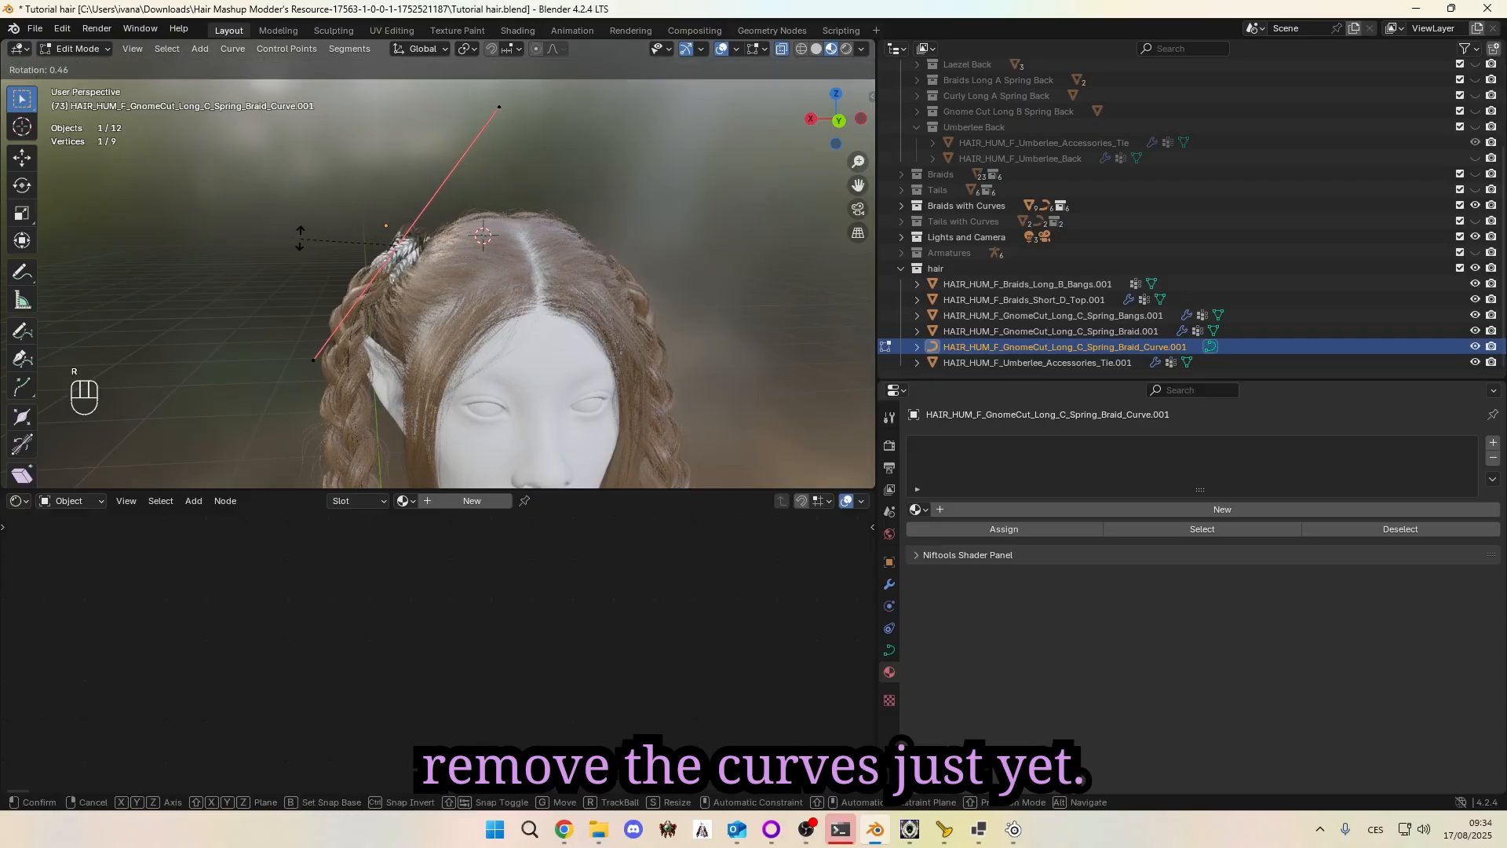
left_click(321, 188)
key("g")
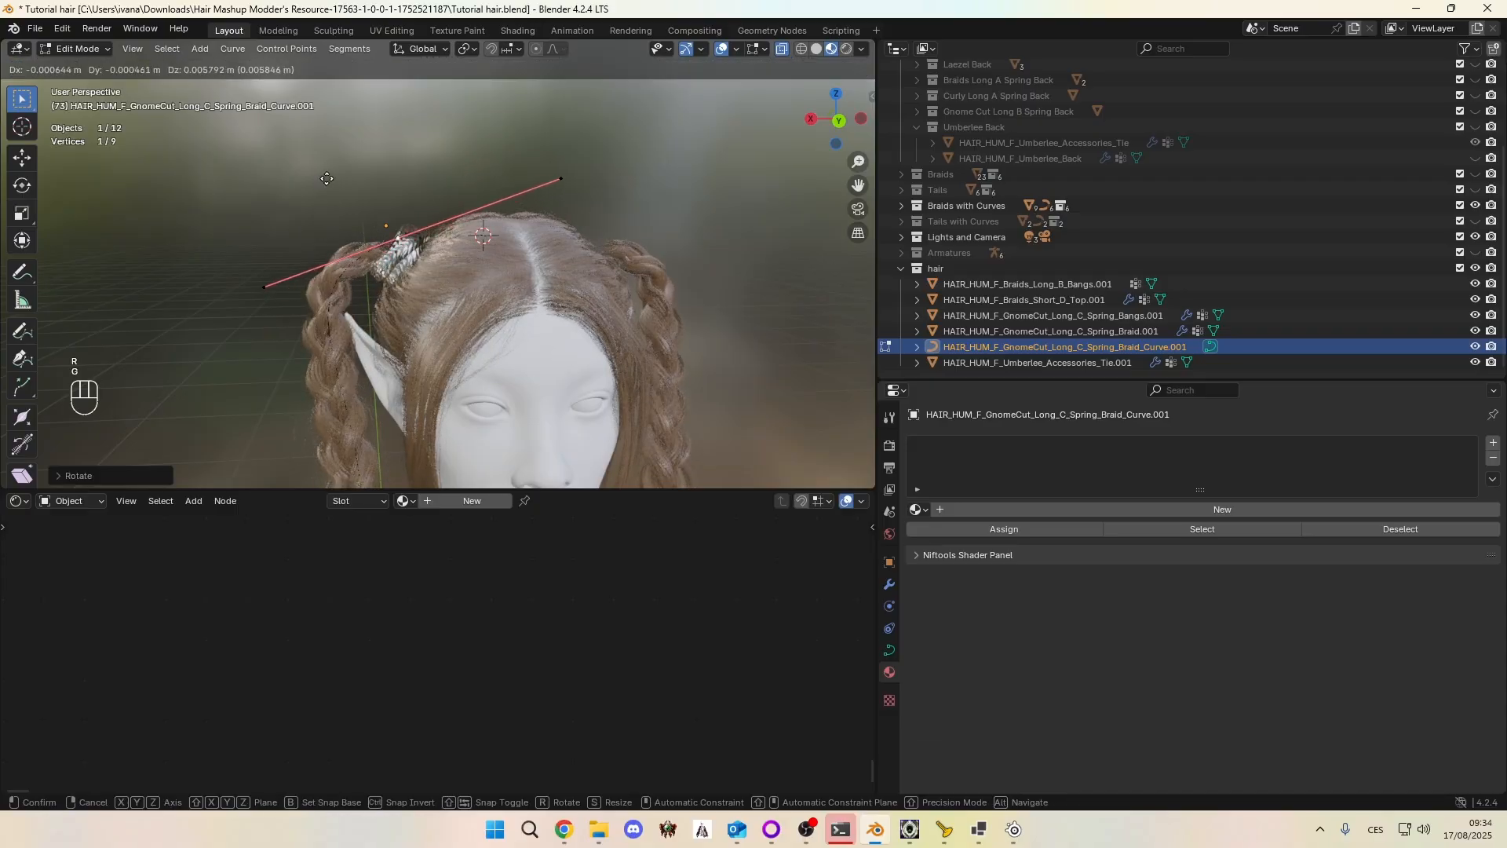
left_click(338, 175)
Step: Reposition the braid curve's top control point near the hair tie and adjust its handle rotation
middle_click_drag(338, 175, 431, 295)
key("g")
left_click(580, 318)
middle_click_drag(580, 318, 304, 195)
key("g")
key("r")
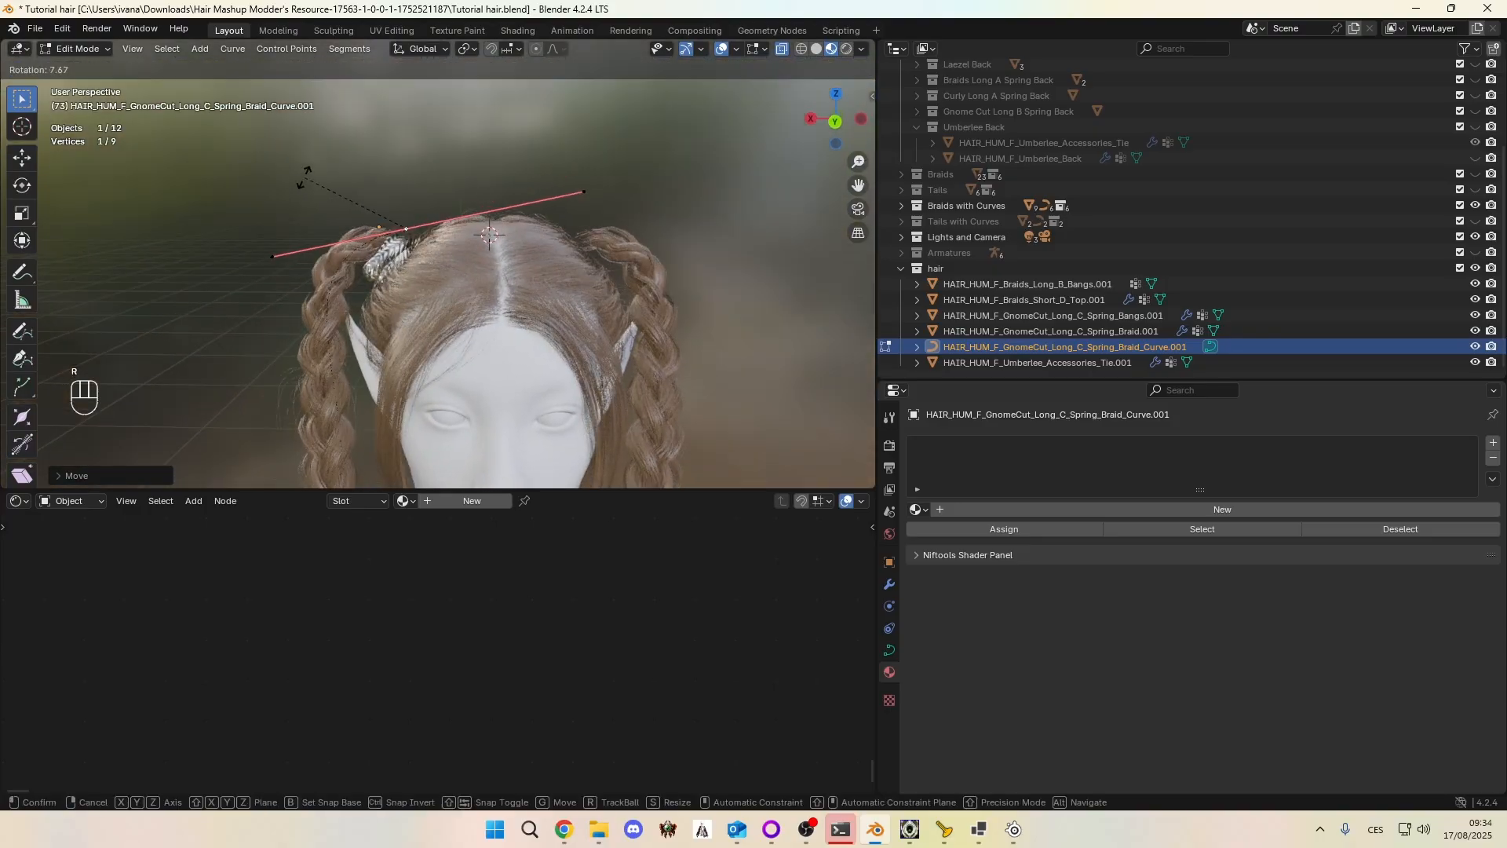
left_click(304, 179)
key("g")
left_click(306, 183)
Step: Nudge the curve's top control point so the braid starts inside the hair tie, and return to Object Mode
middle_click_drag(273, 212, 417, 336)
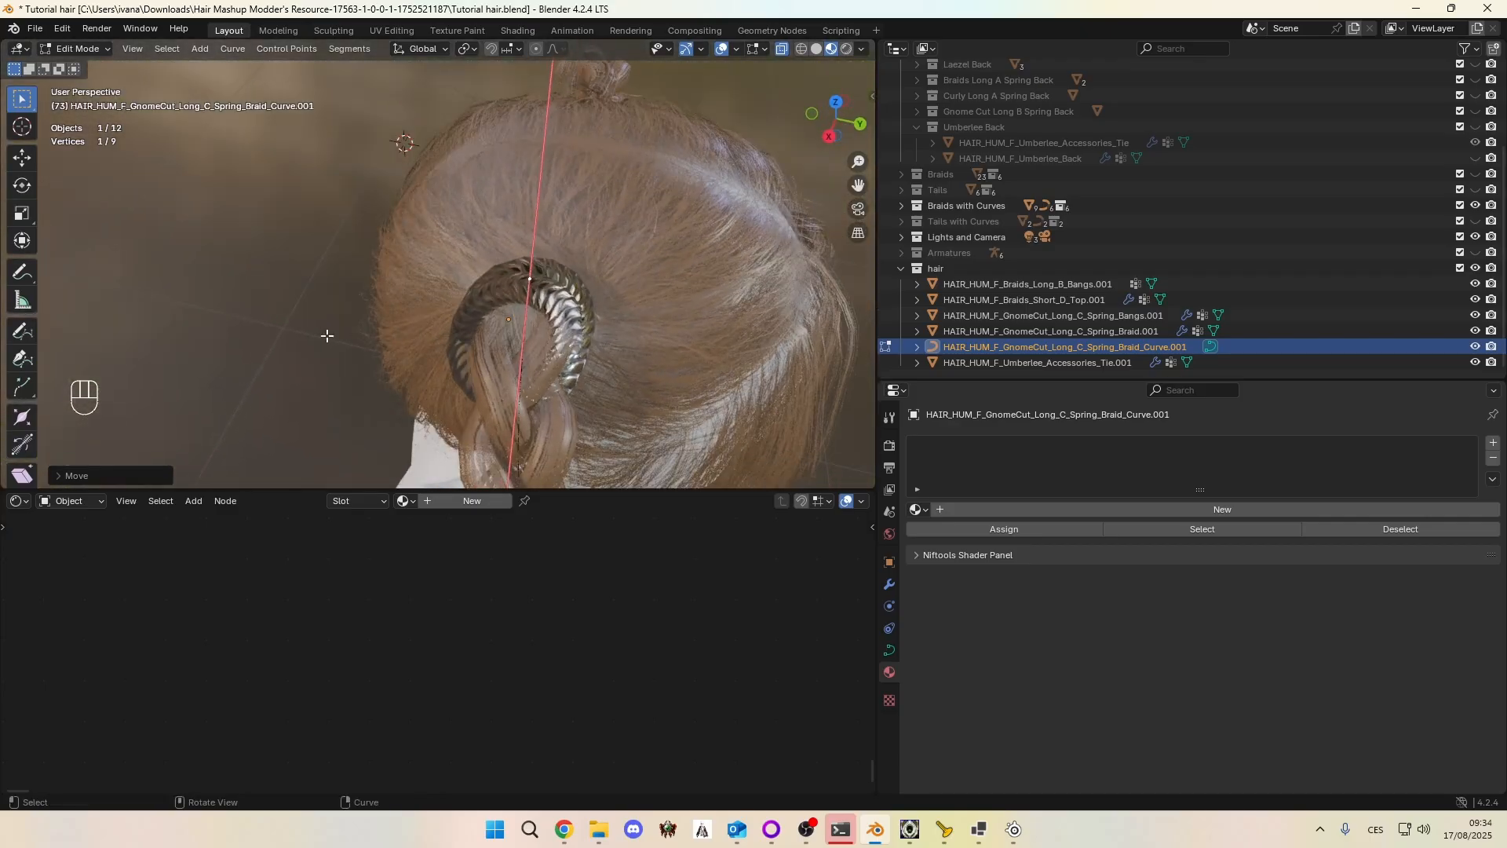
key("s")
key("Escape")
key("g")
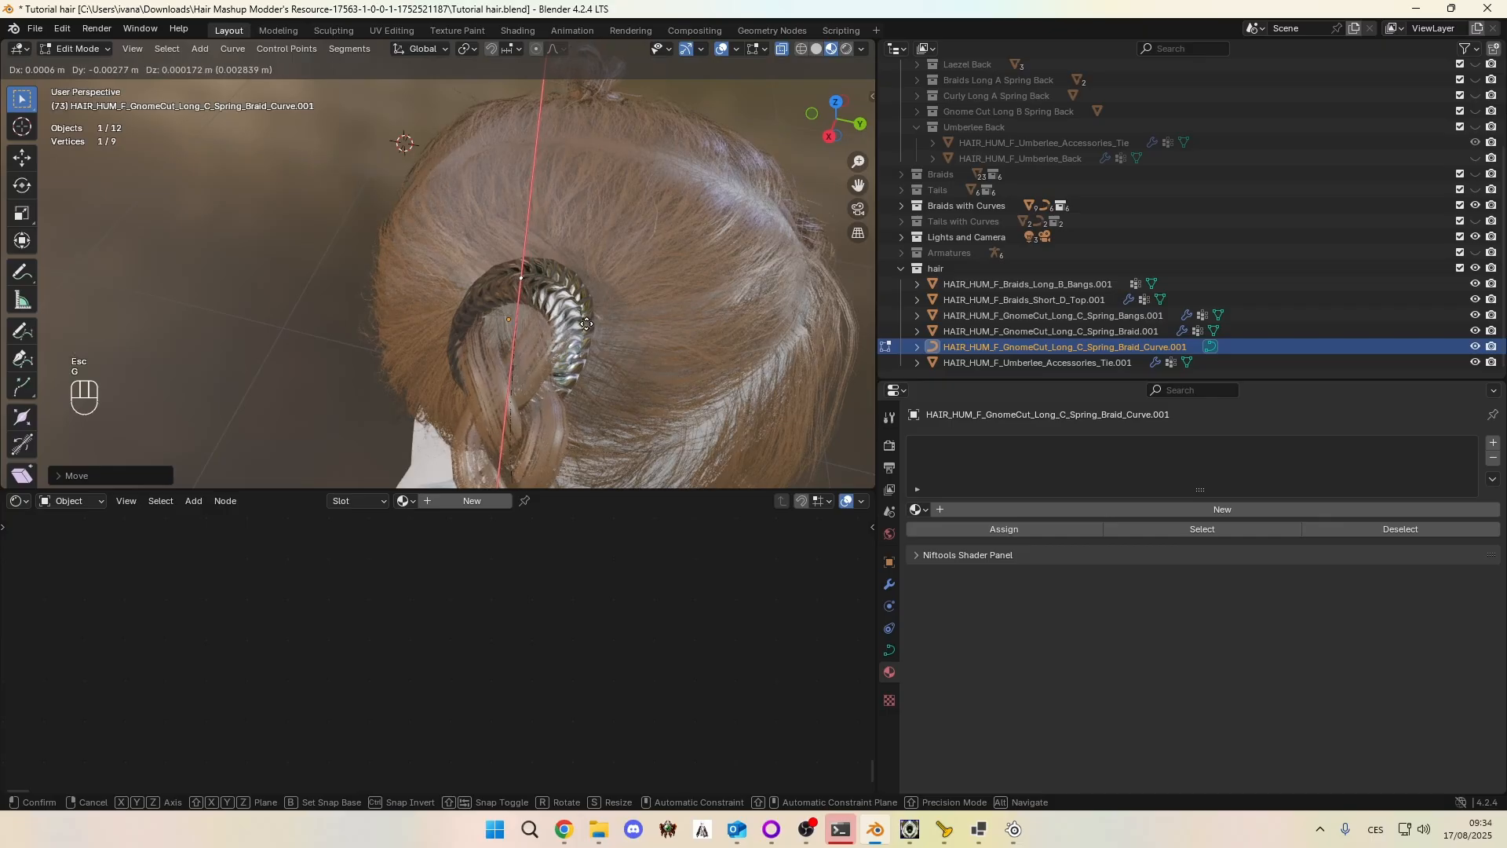
left_click(587, 324)
middle_click_drag(587, 323, 420, 244)
key("g")
left_click(430, 238)
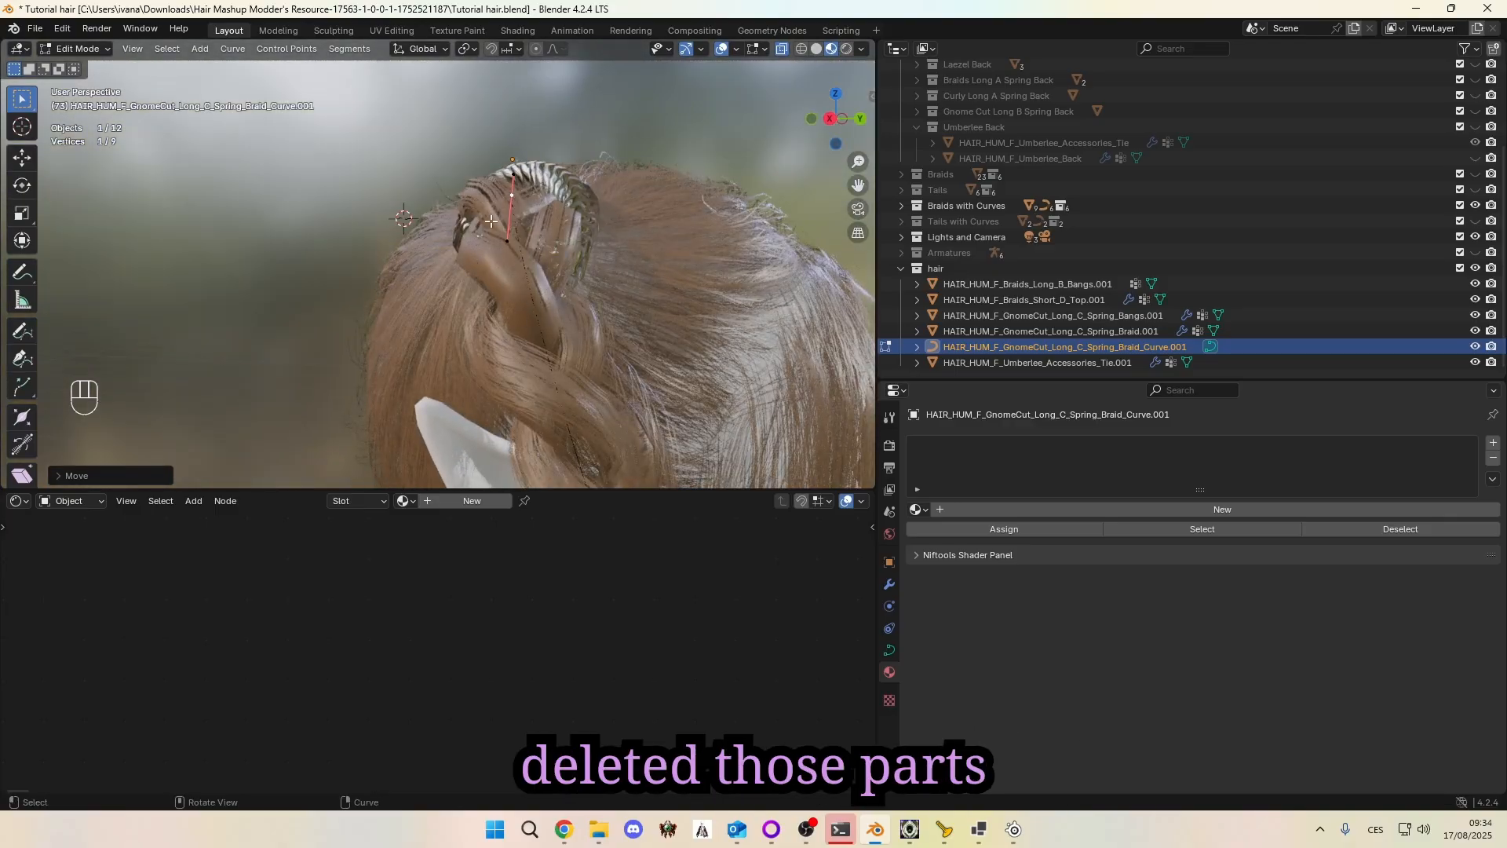
middle_click_drag(599, 263, 617, 355)
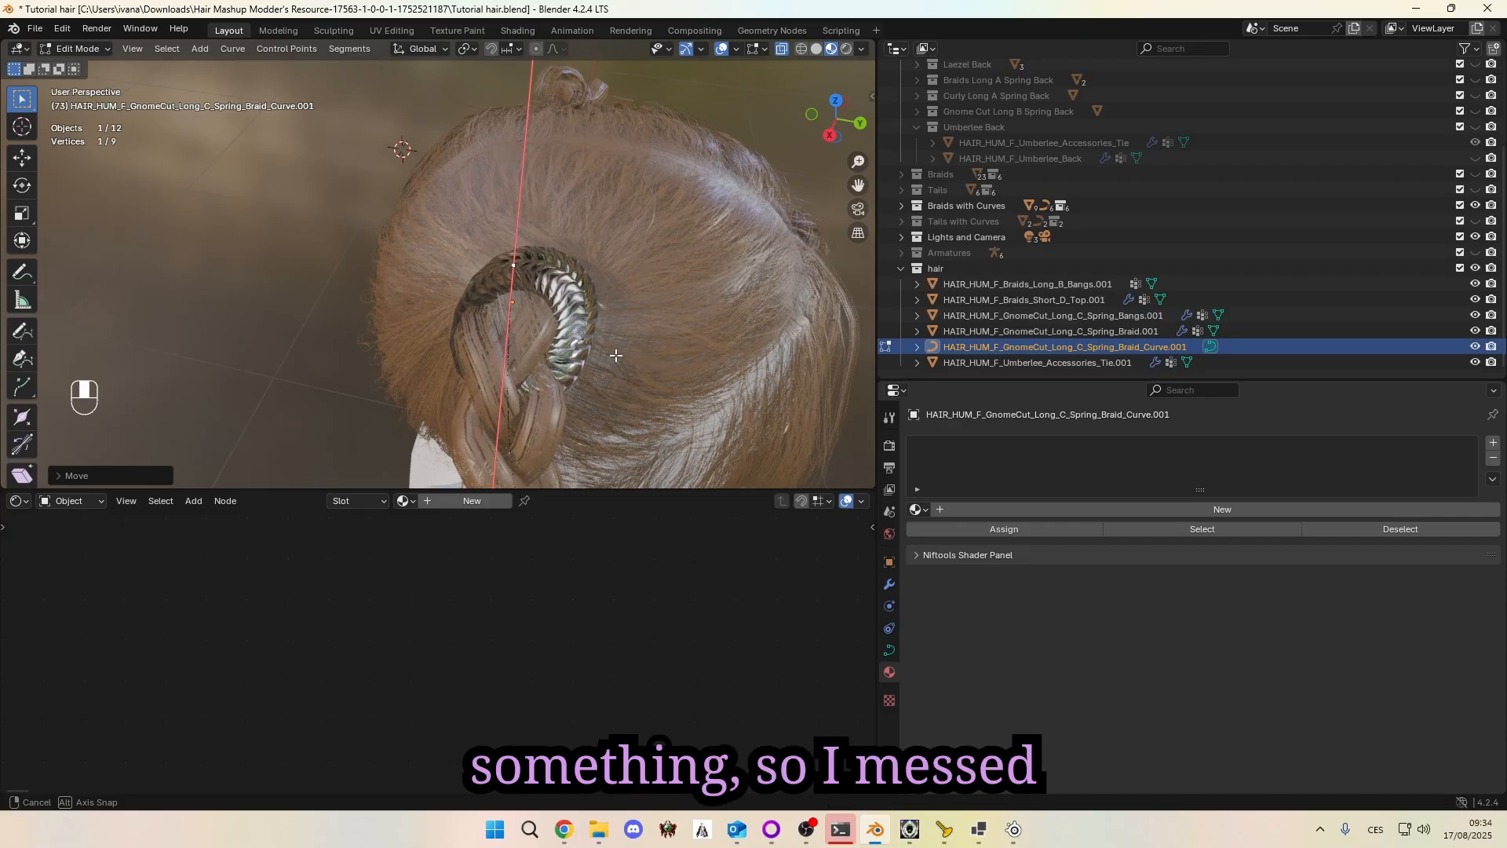
middle_click_drag(616, 356, 63, 58)
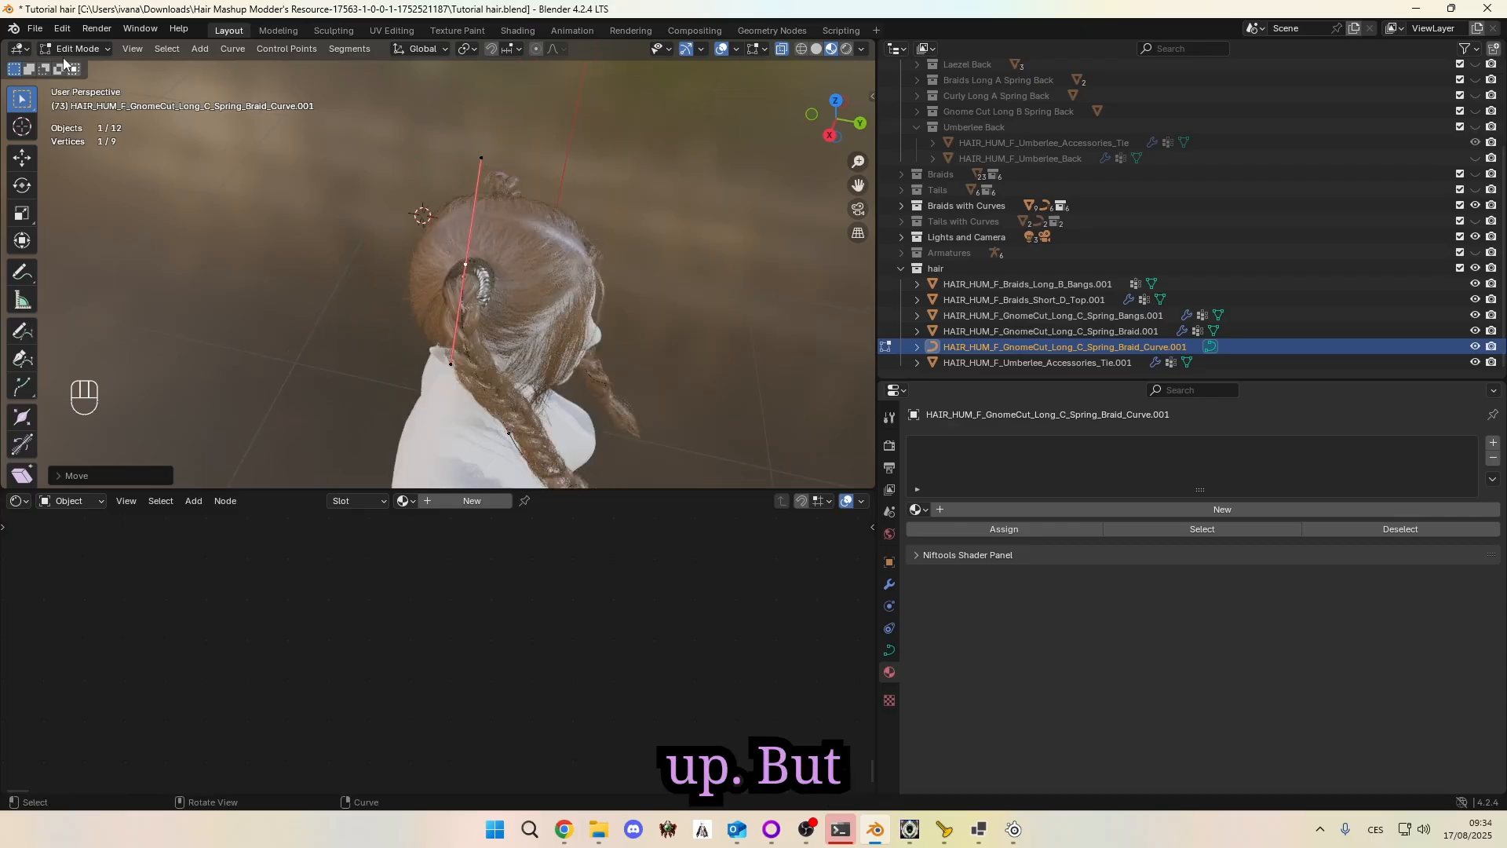
left_click(84, 67)
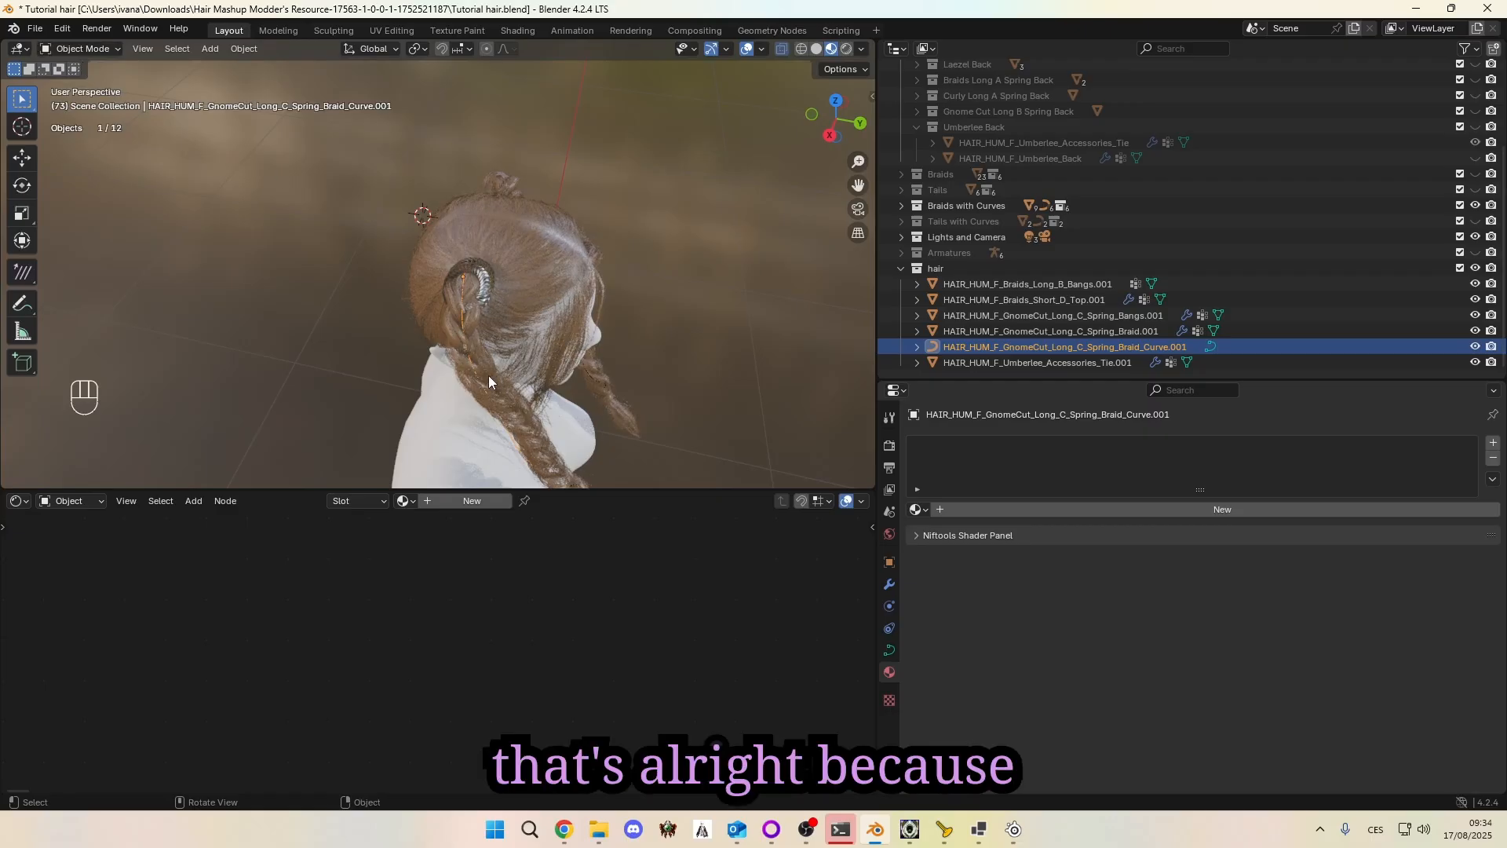
Step: Start appending from Hair Mashup Modder's Resource.blend and open its Object folder
middle_click_drag(489, 375, 452, 285)
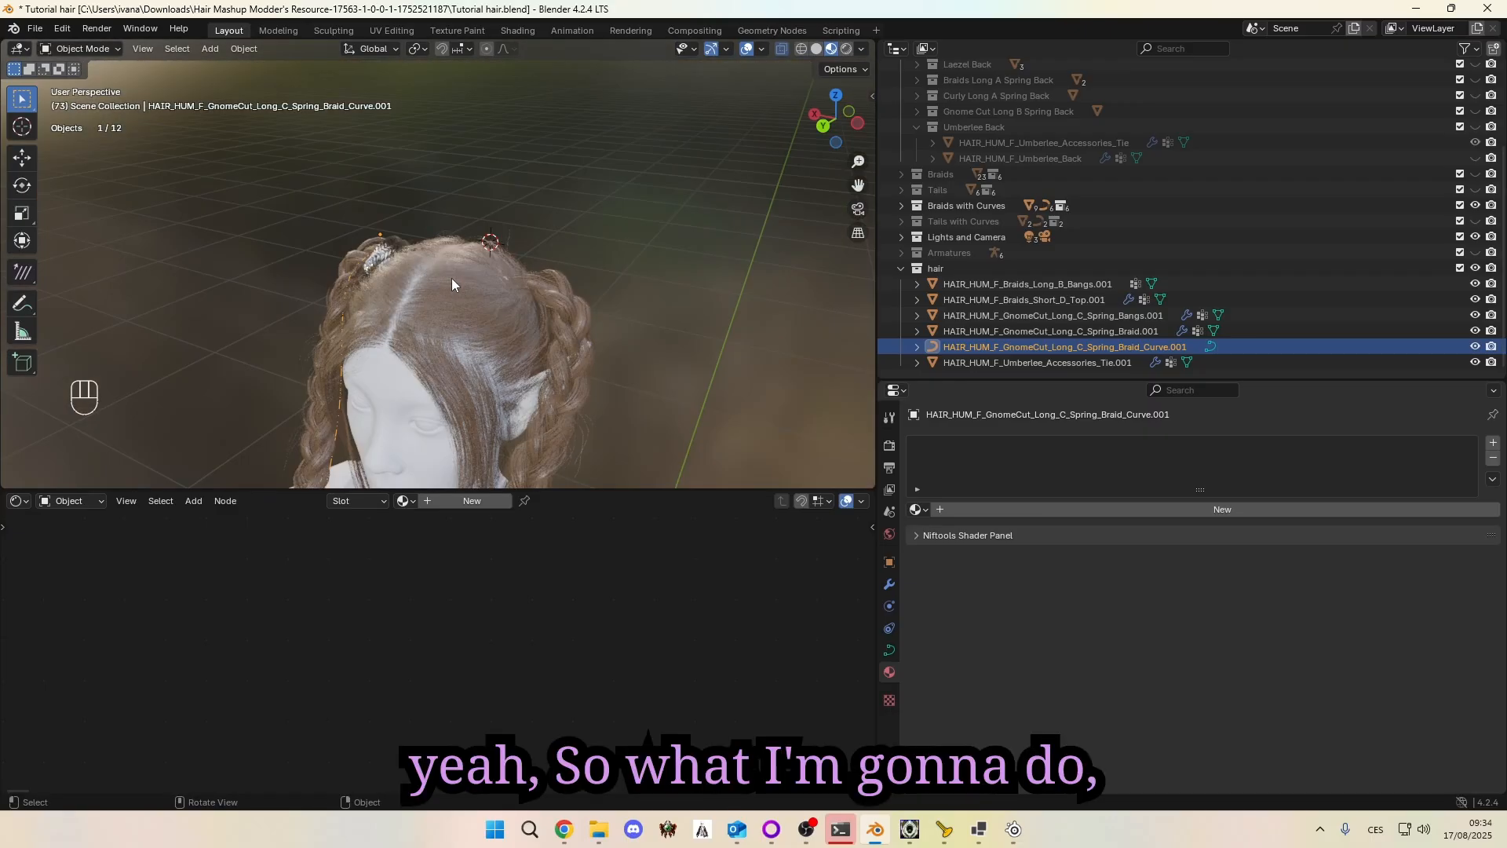
left_click(36, 29)
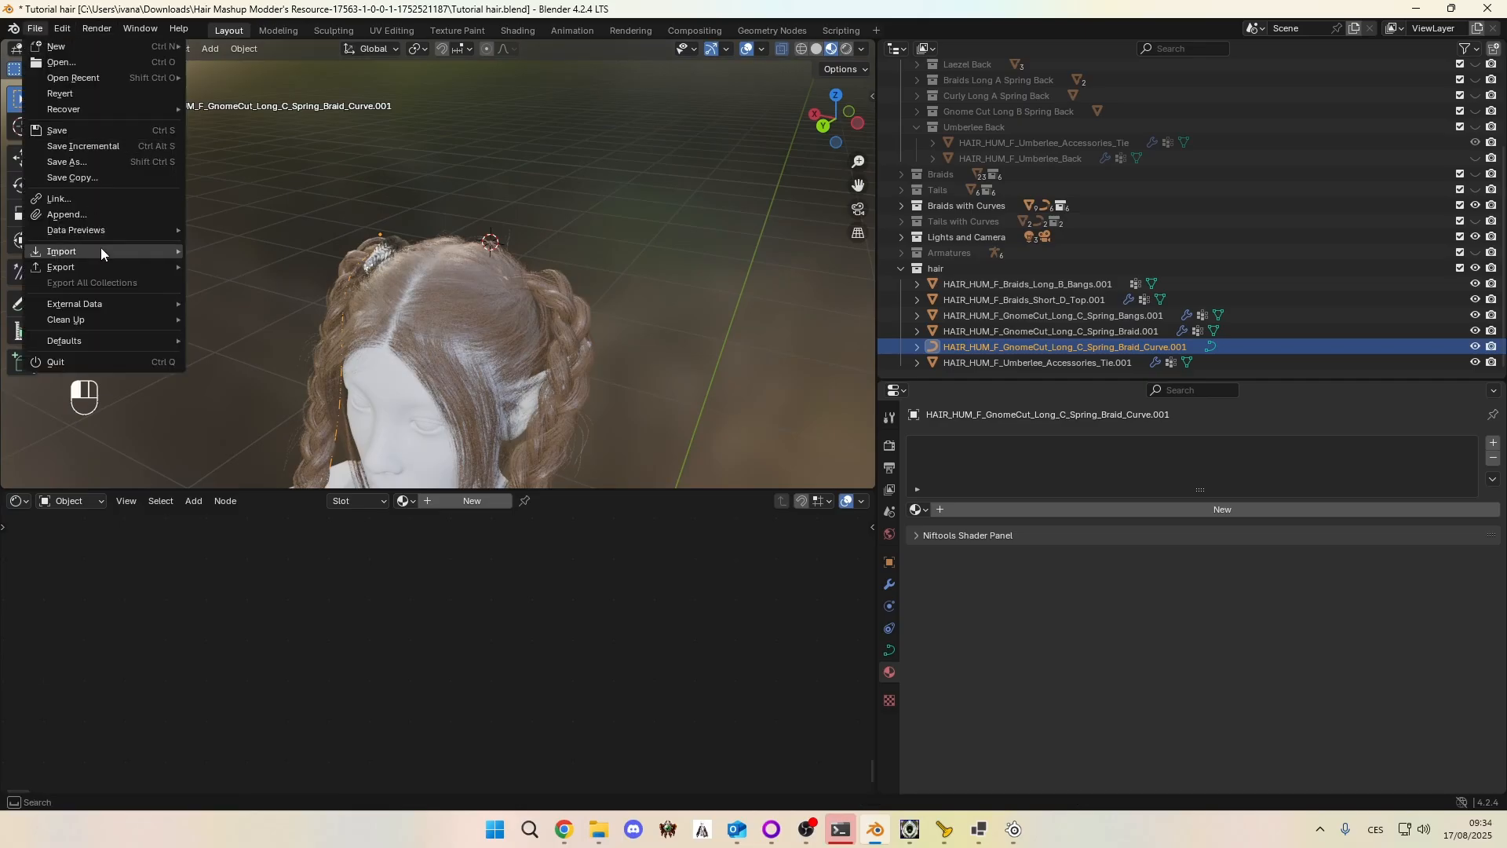
mouse_move(101, 251)
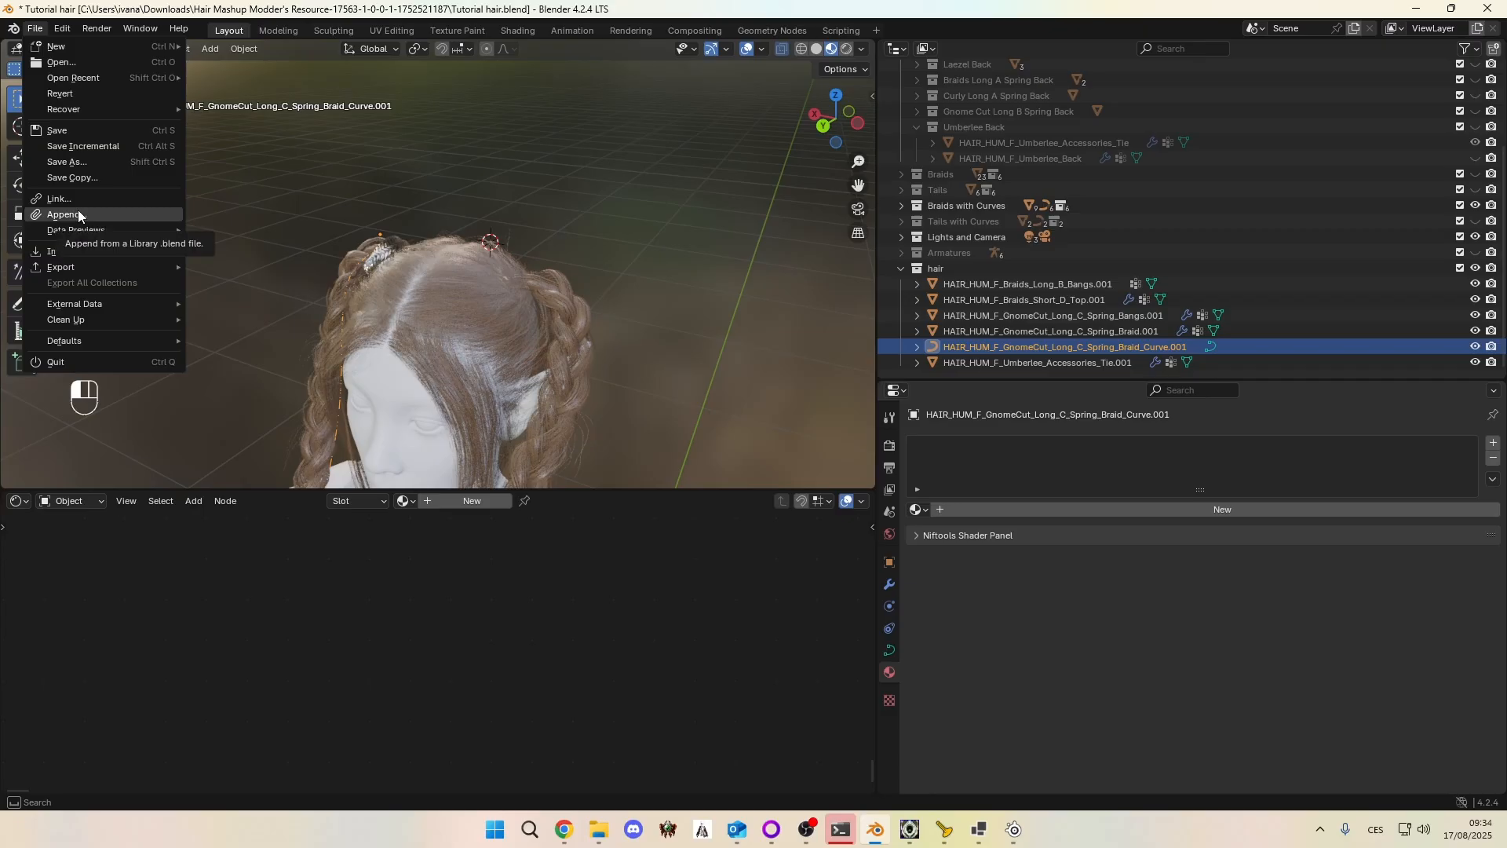
left_click(78, 216)
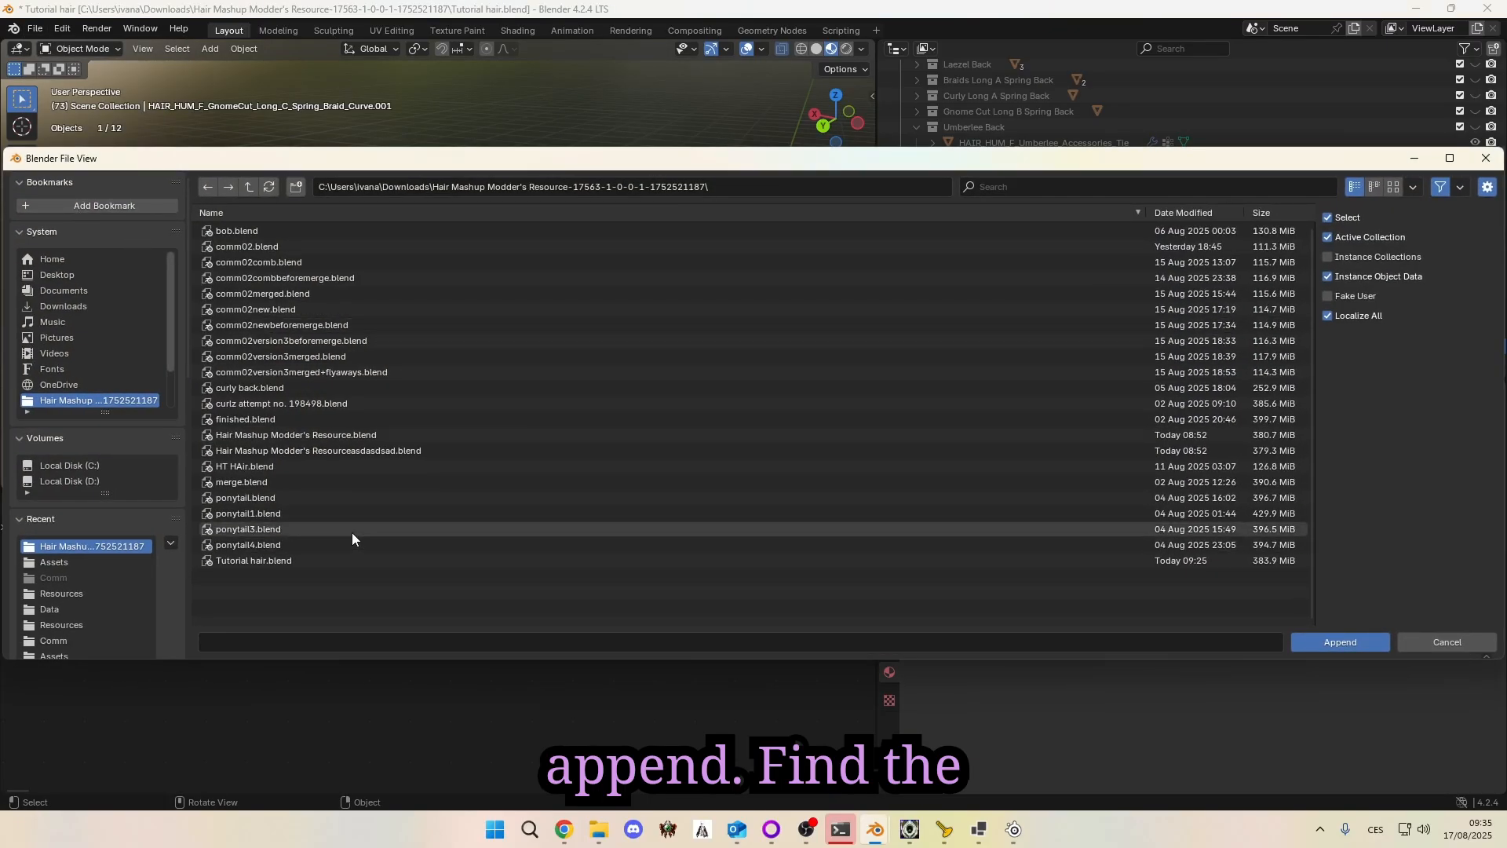
left_click(363, 436)
double_click(363, 438)
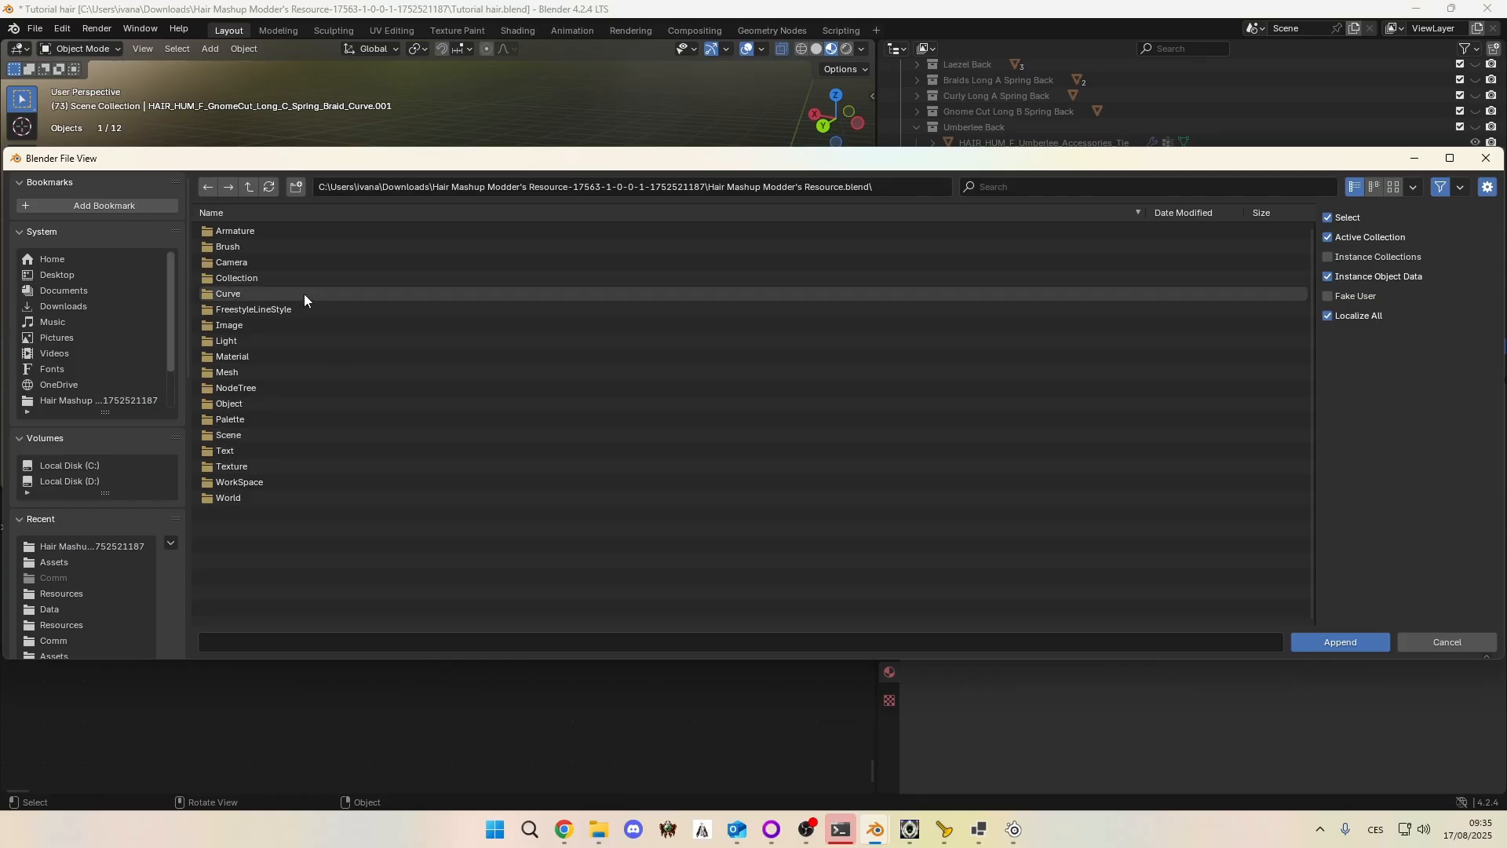
double_click(285, 403)
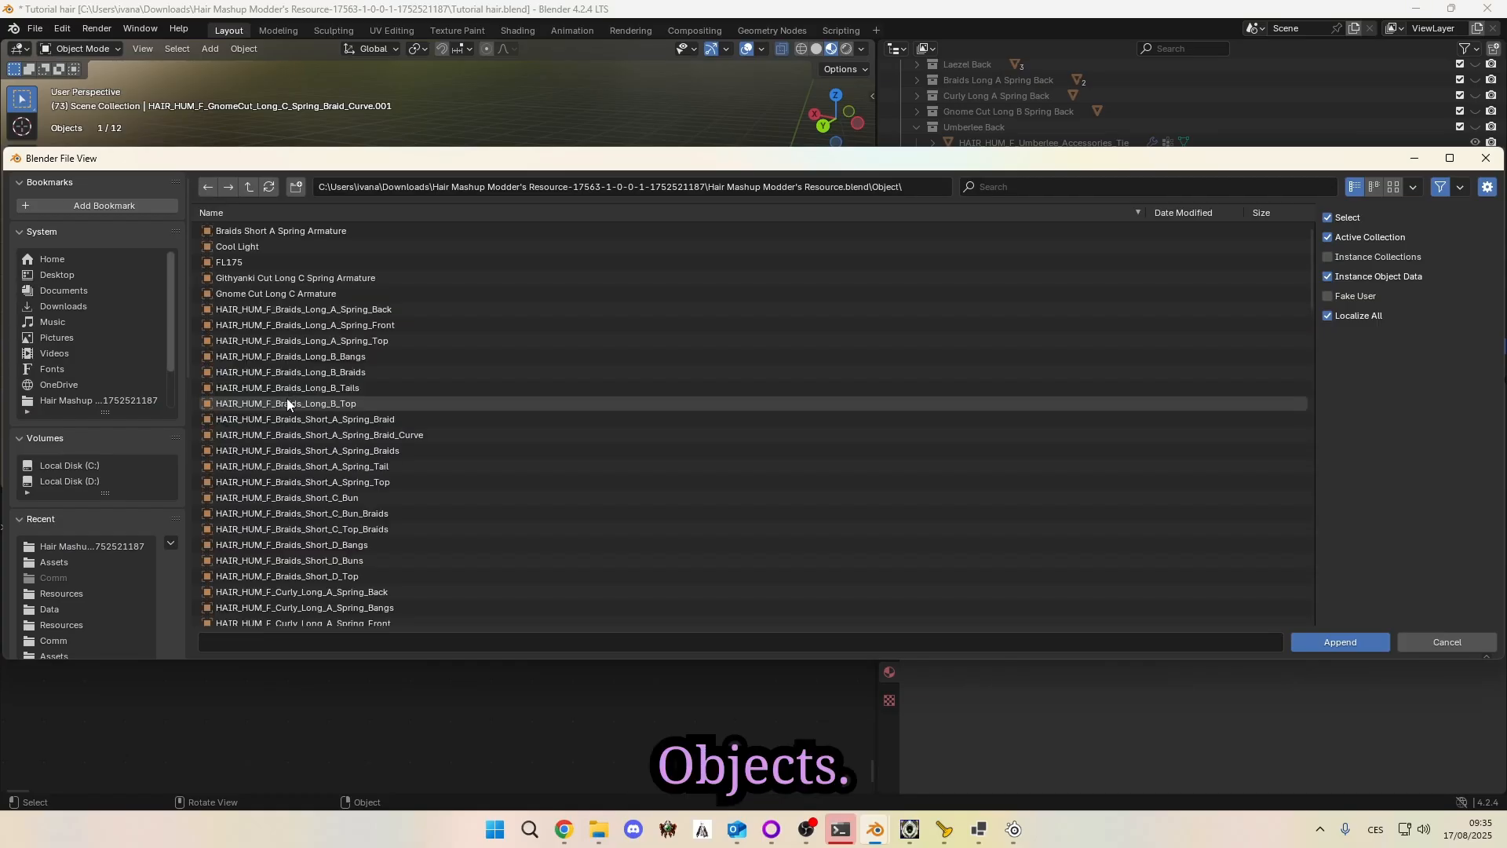
Step: Filter the objects by "gnomecut" and append HAIR_HUM_F_GnomeCut_Long_C_Spring_Braid
left_click(1064, 186)
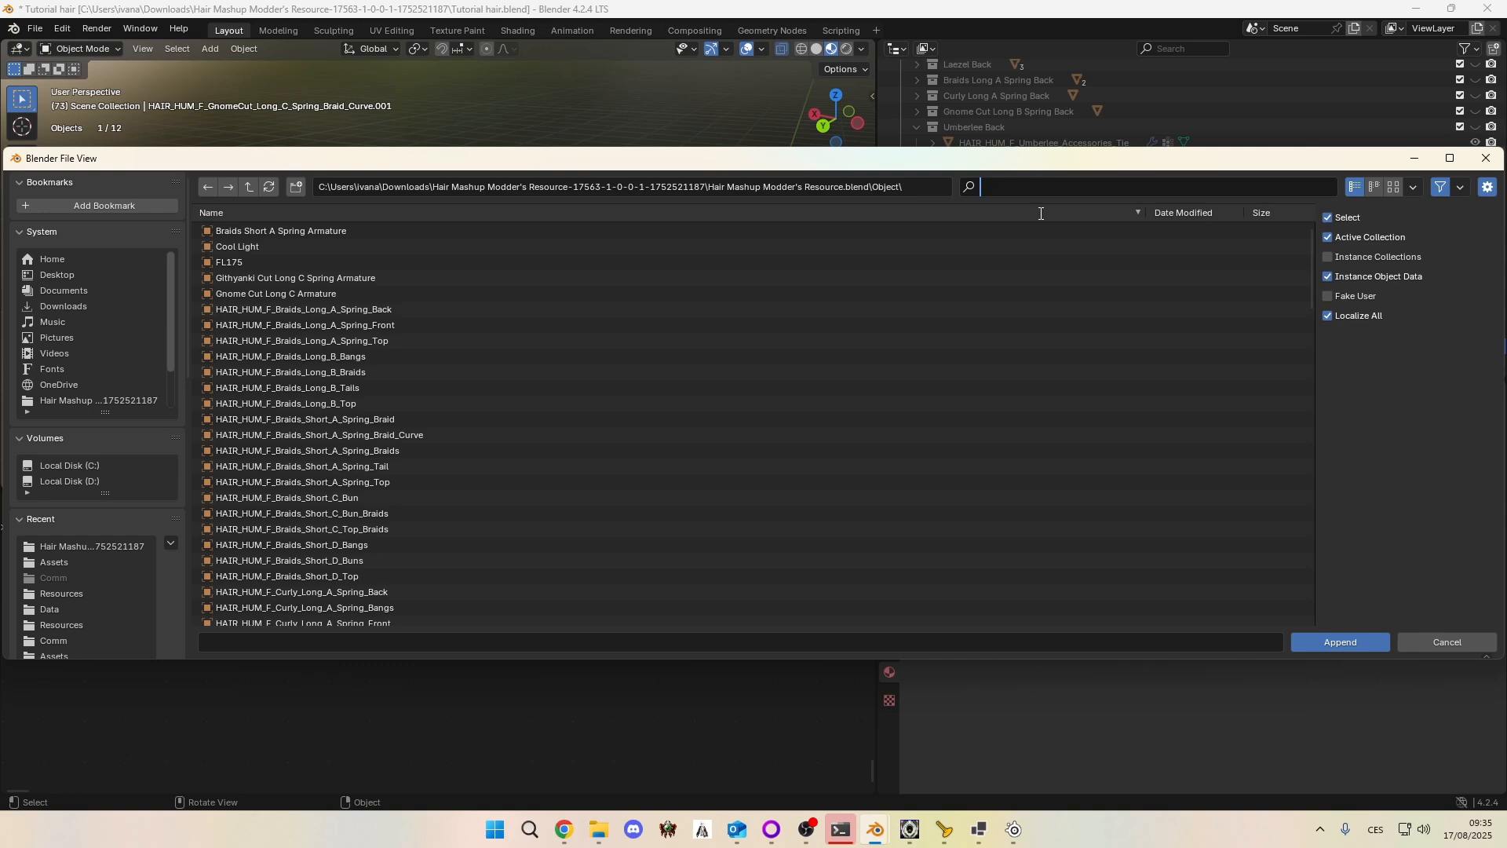
type("gnomecut")
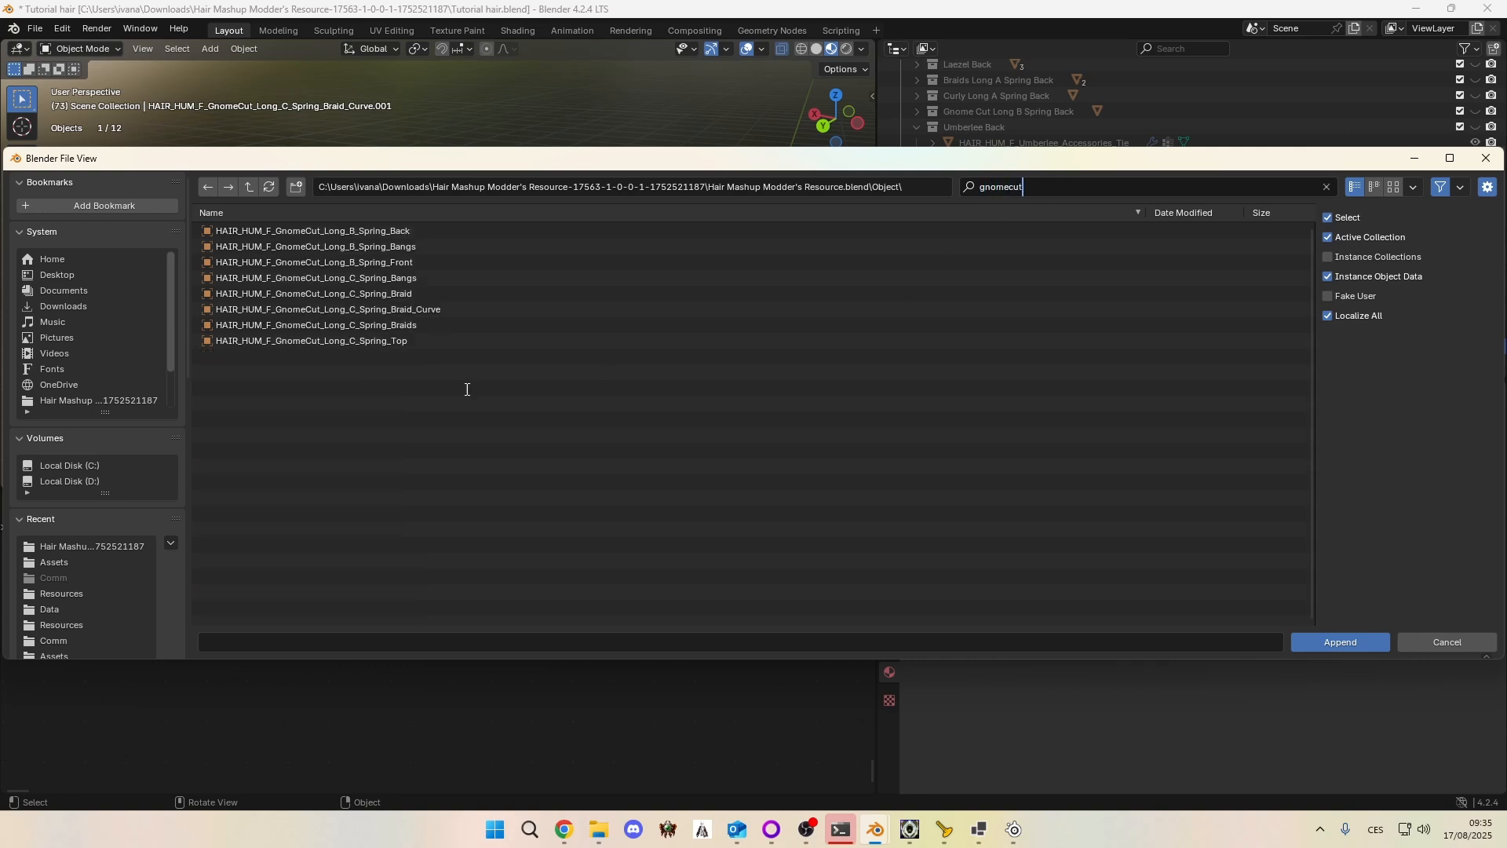
key("Return")
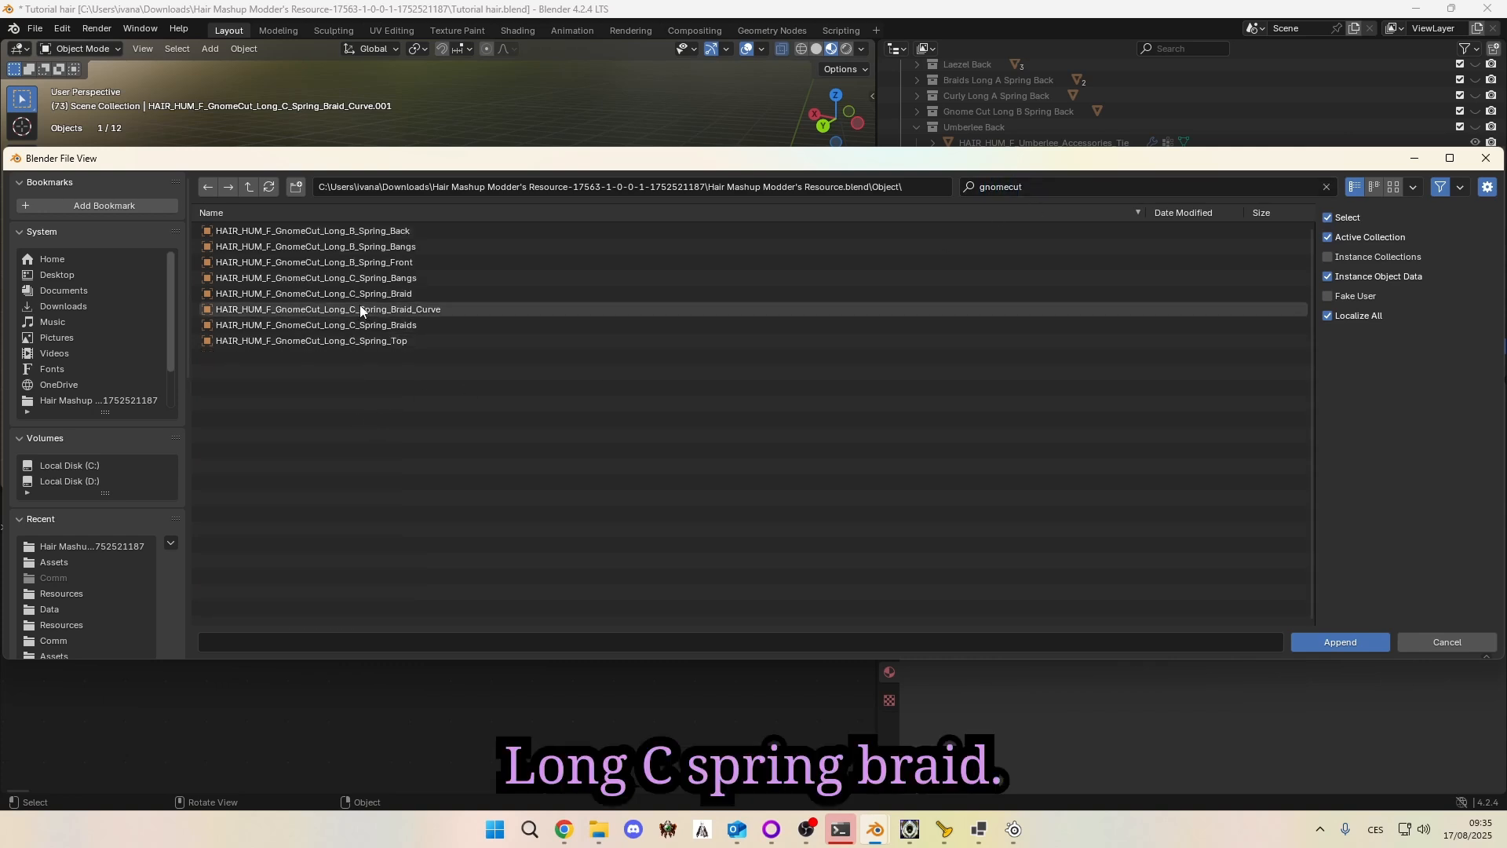
double_click(361, 308)
Step: Locate the appended .002 braid and curve, and select the old .001 GnomeCut braid together with its curve in the hair collection
middle_click_drag(361, 300, 460, 96, "shift")
middle_click_drag(563, 178, 240, 166)
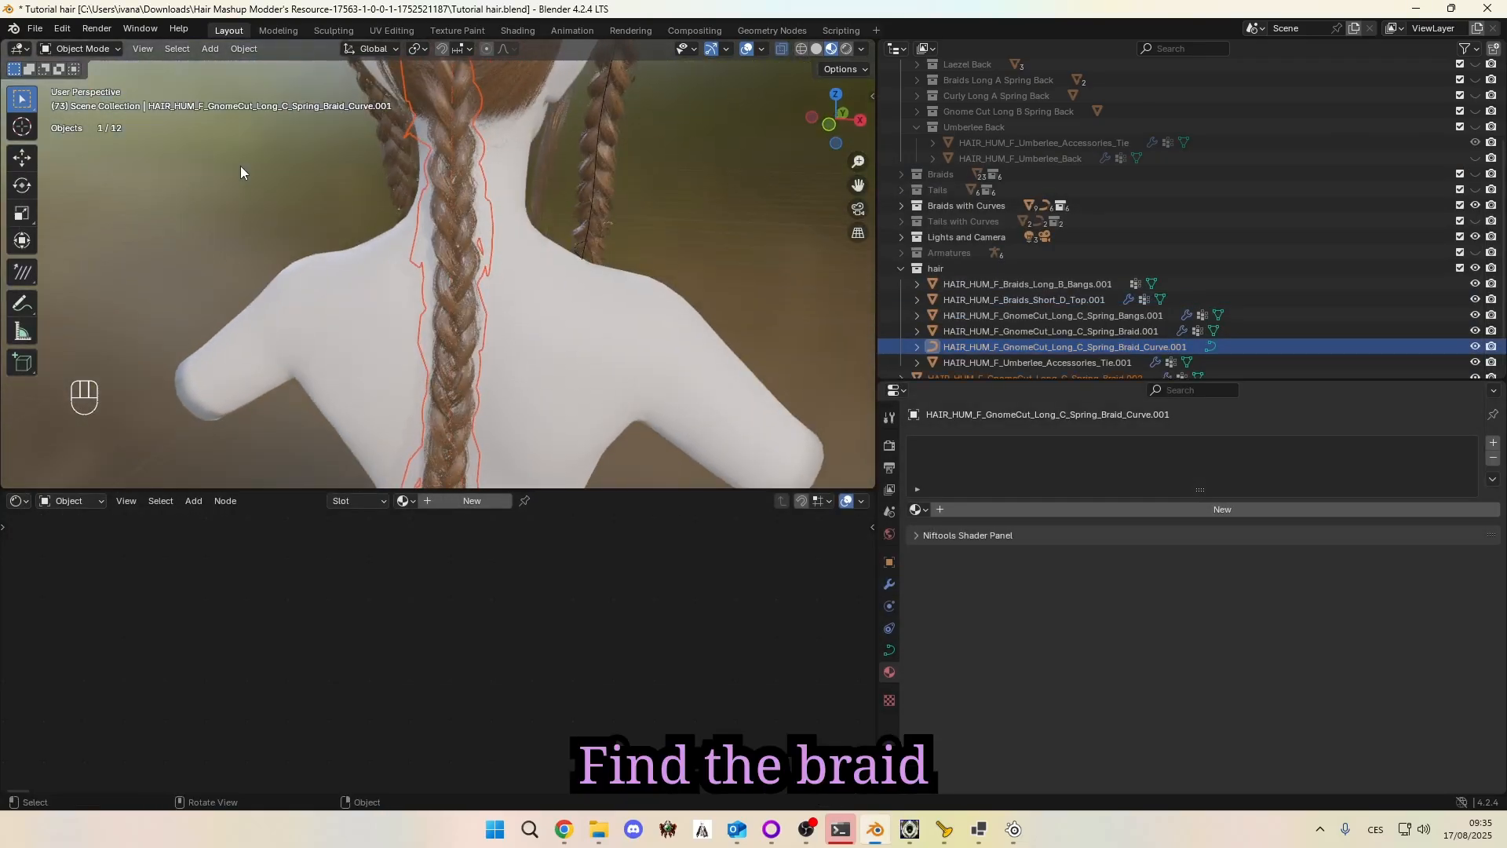
scroll(920, 291, "down", 2)
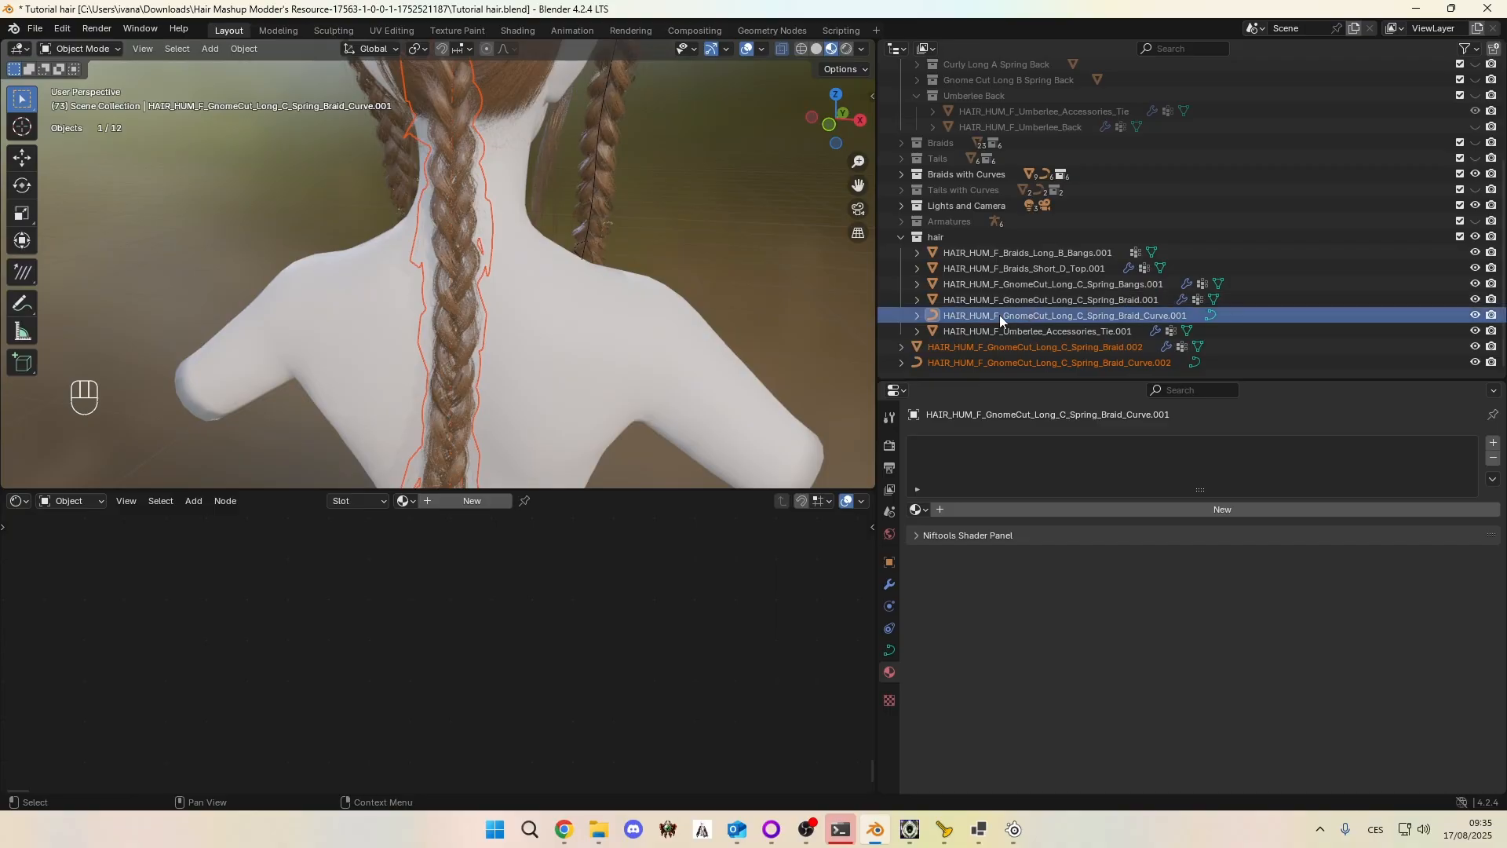
left_click(930, 315)
left_click(1006, 347)
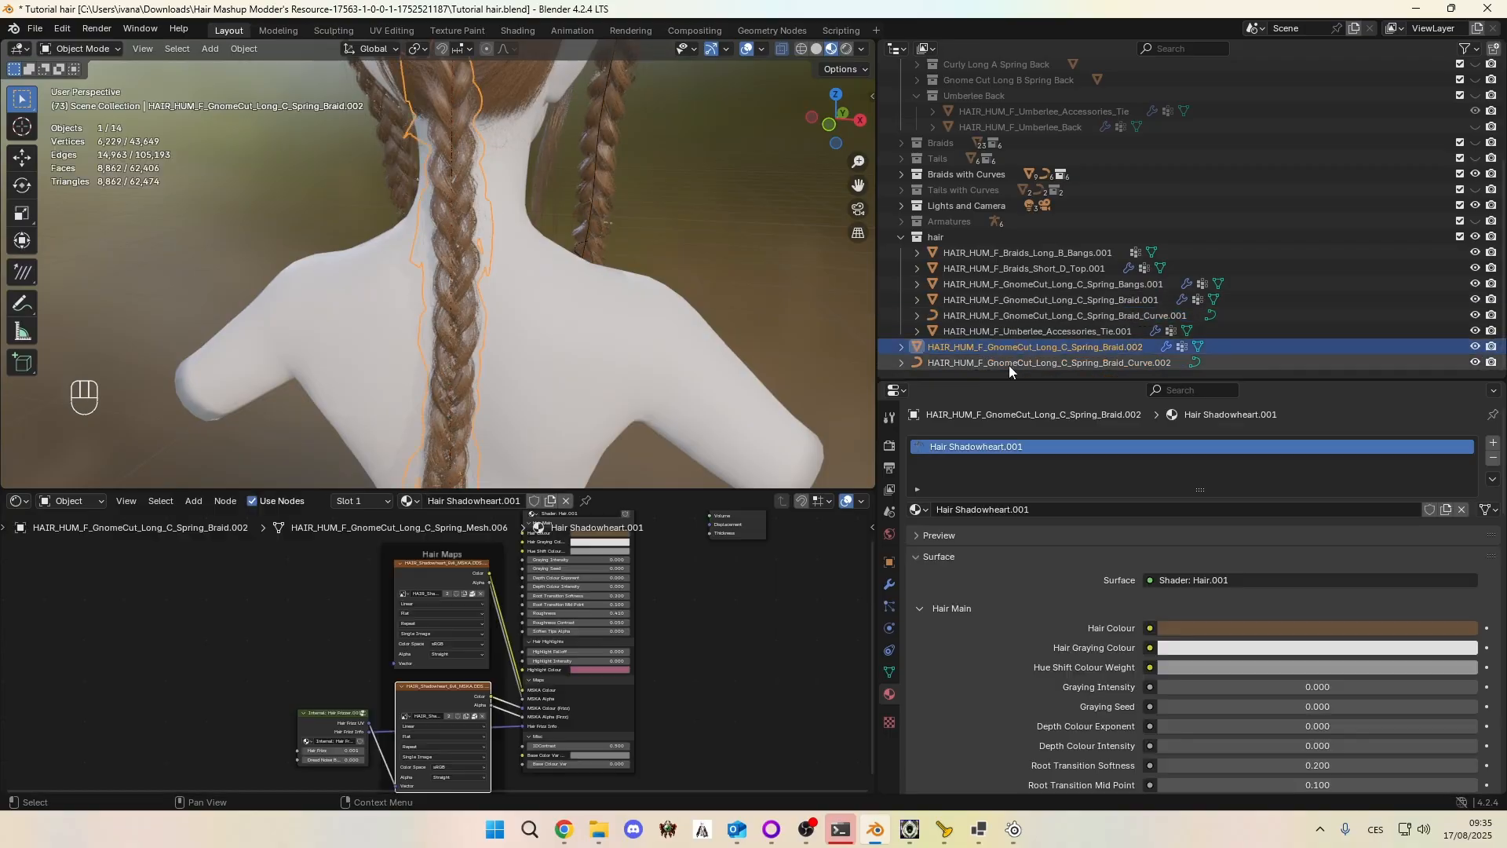
left_click(1006, 365, "shift")
left_click(1058, 317)
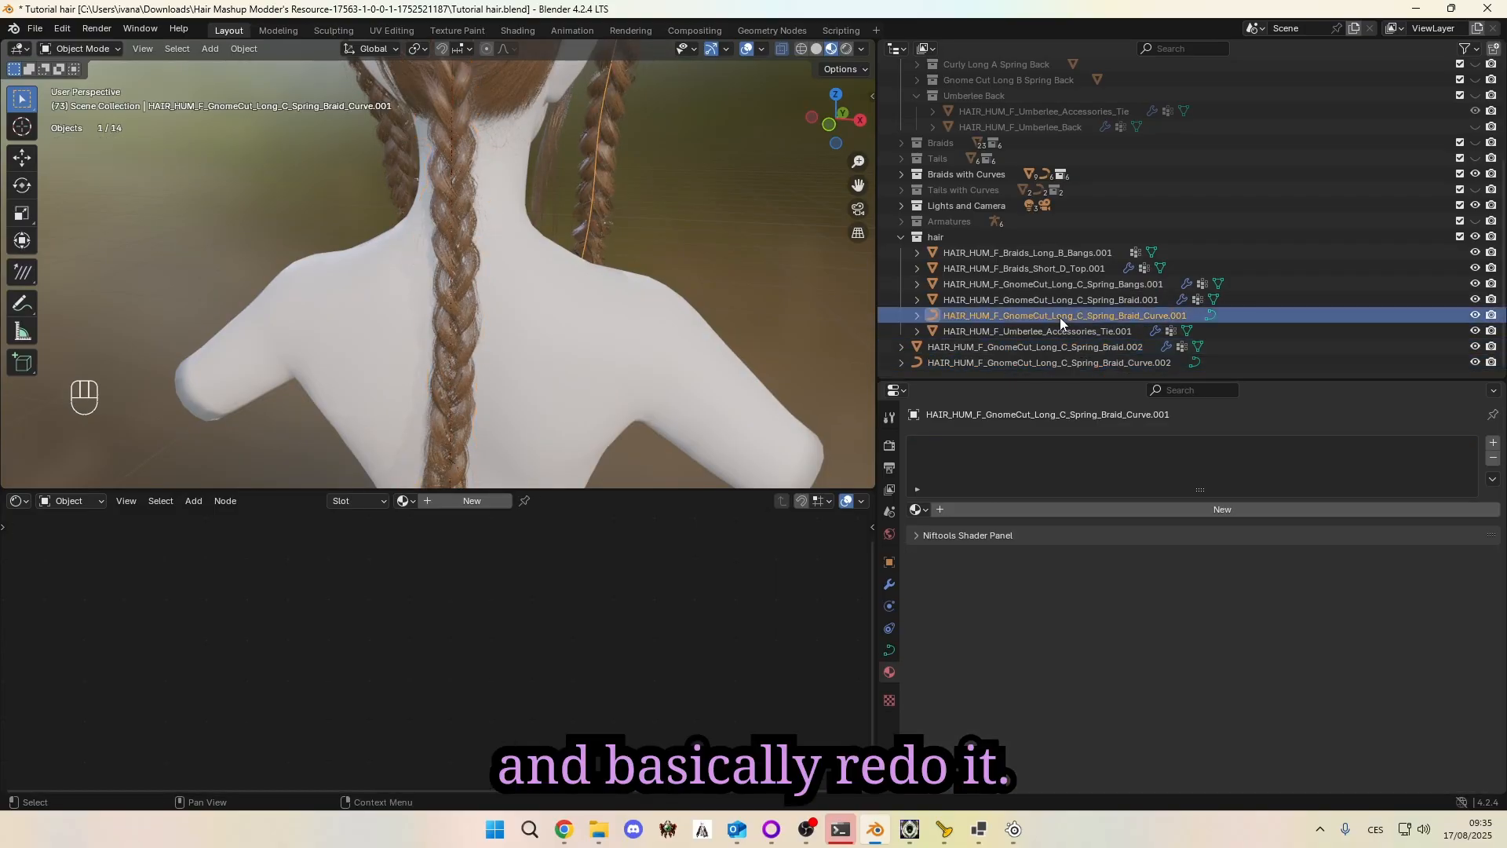
left_click(1067, 304, "shift")
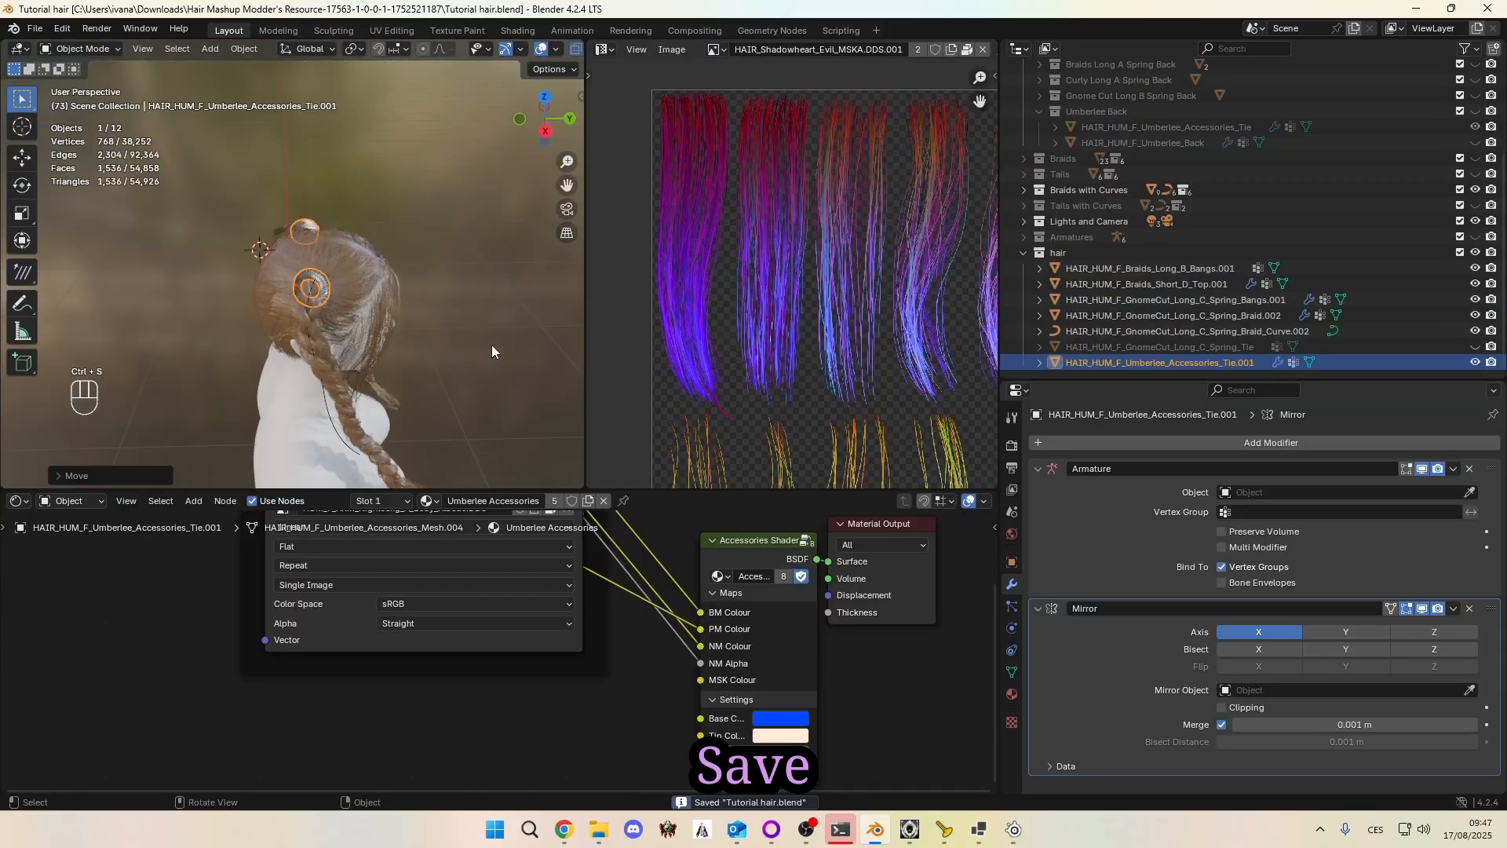
Step: Select HAIR_HUM_F_GnomeCut_Long_C_Spring_Braid.002 and apply its Curve modifier, keeping the Mirror modifier live
mouse_move(492, 345)
middle_mouse_down()
mouse_move(328, 298)
mouse_move(466, 311)
mouse_move(510, 334)
mouse_move(364, 317)
mouse_move(386, 317)
mouse_move(248, 327)
mouse_move(473, 327)
middle_mouse_up()
key("a")
key("a")
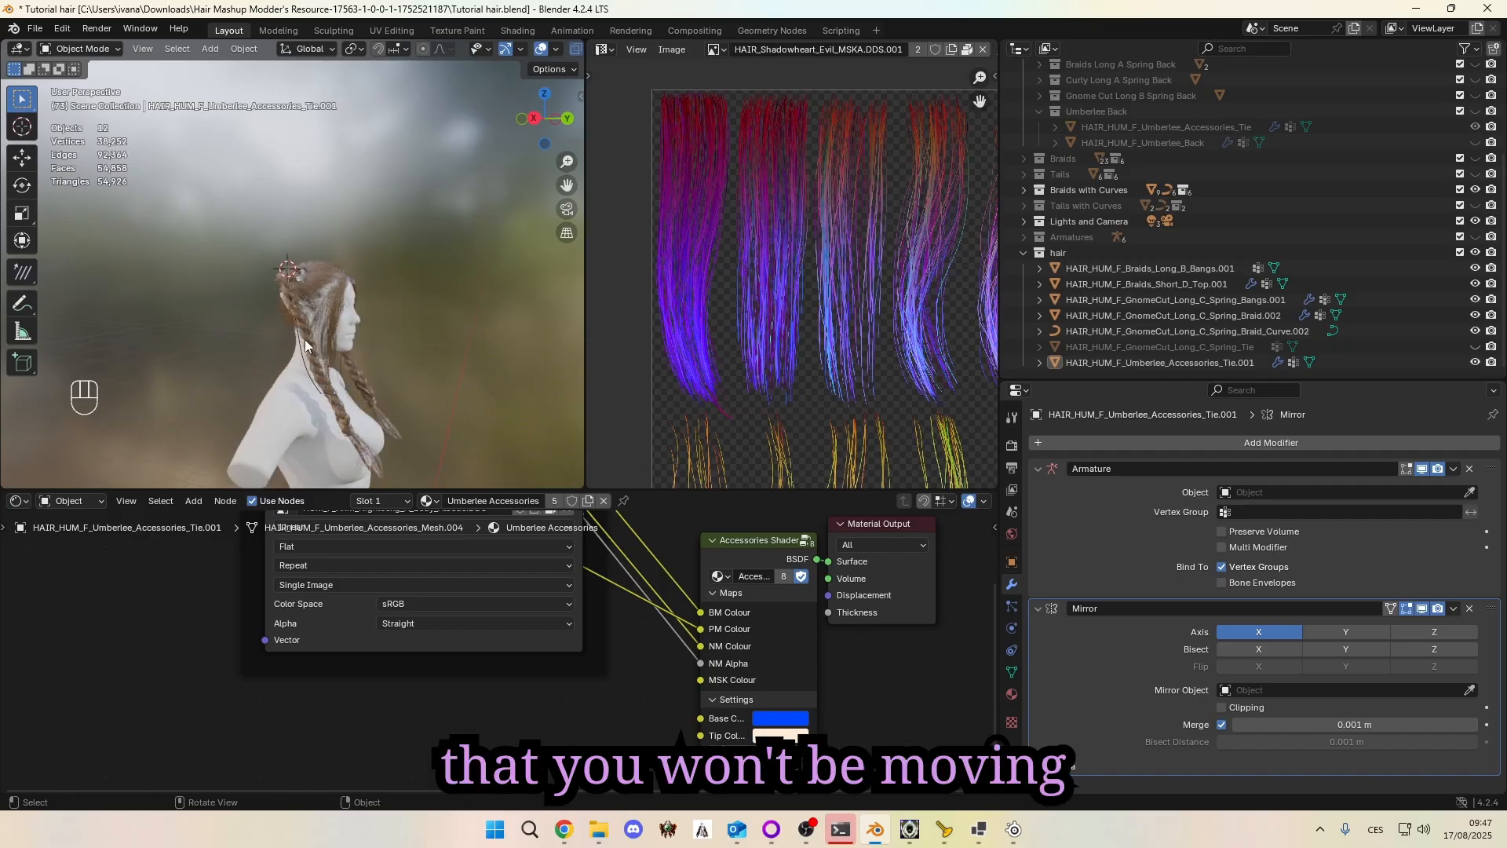
middle_click_drag(306, 345, 188, 328)
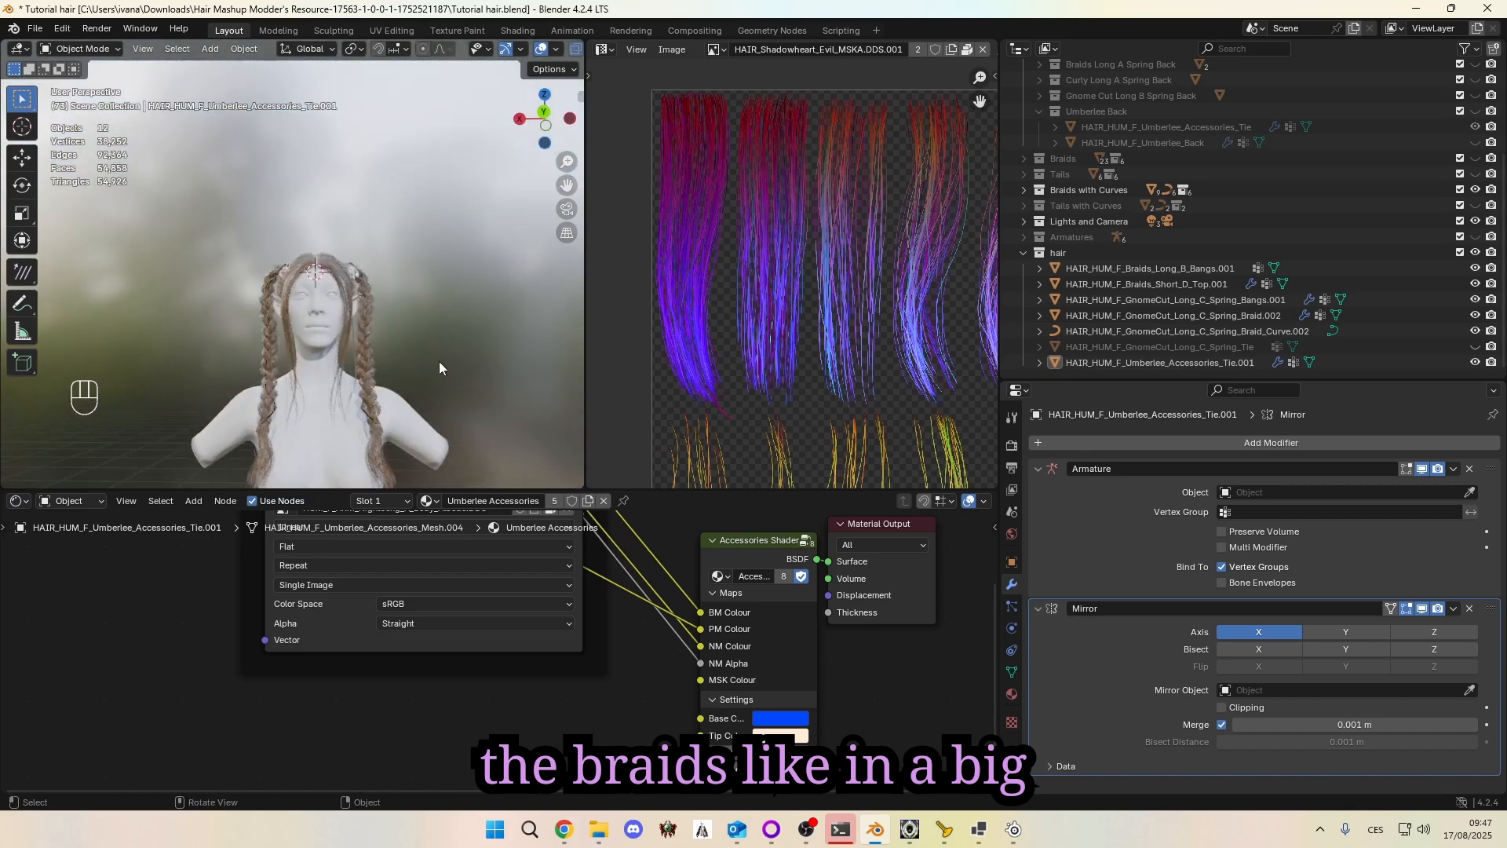
middle_click_drag(427, 388, 318, 353)
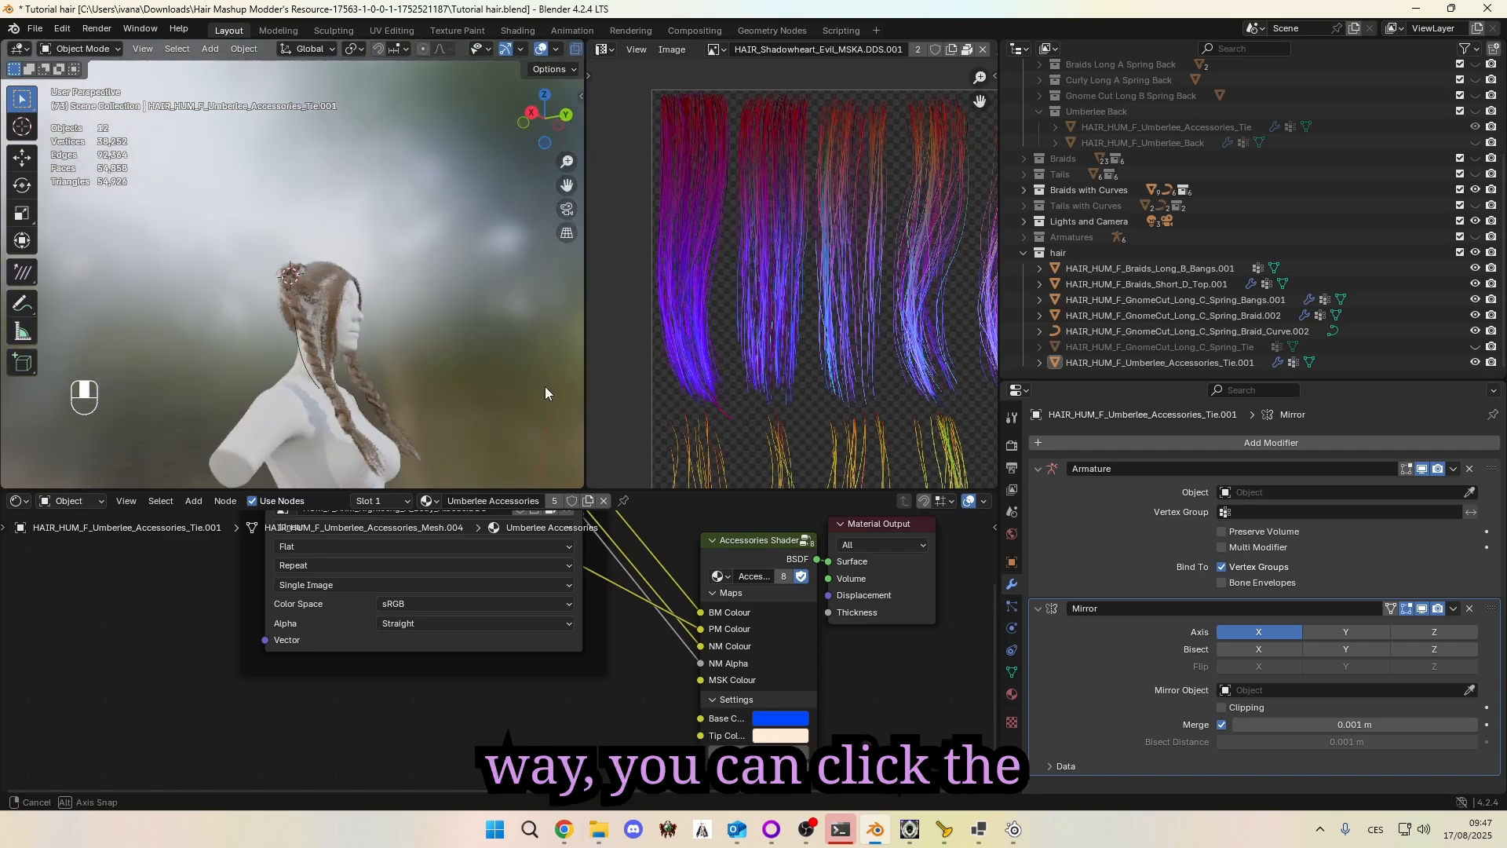
left_click(308, 358)
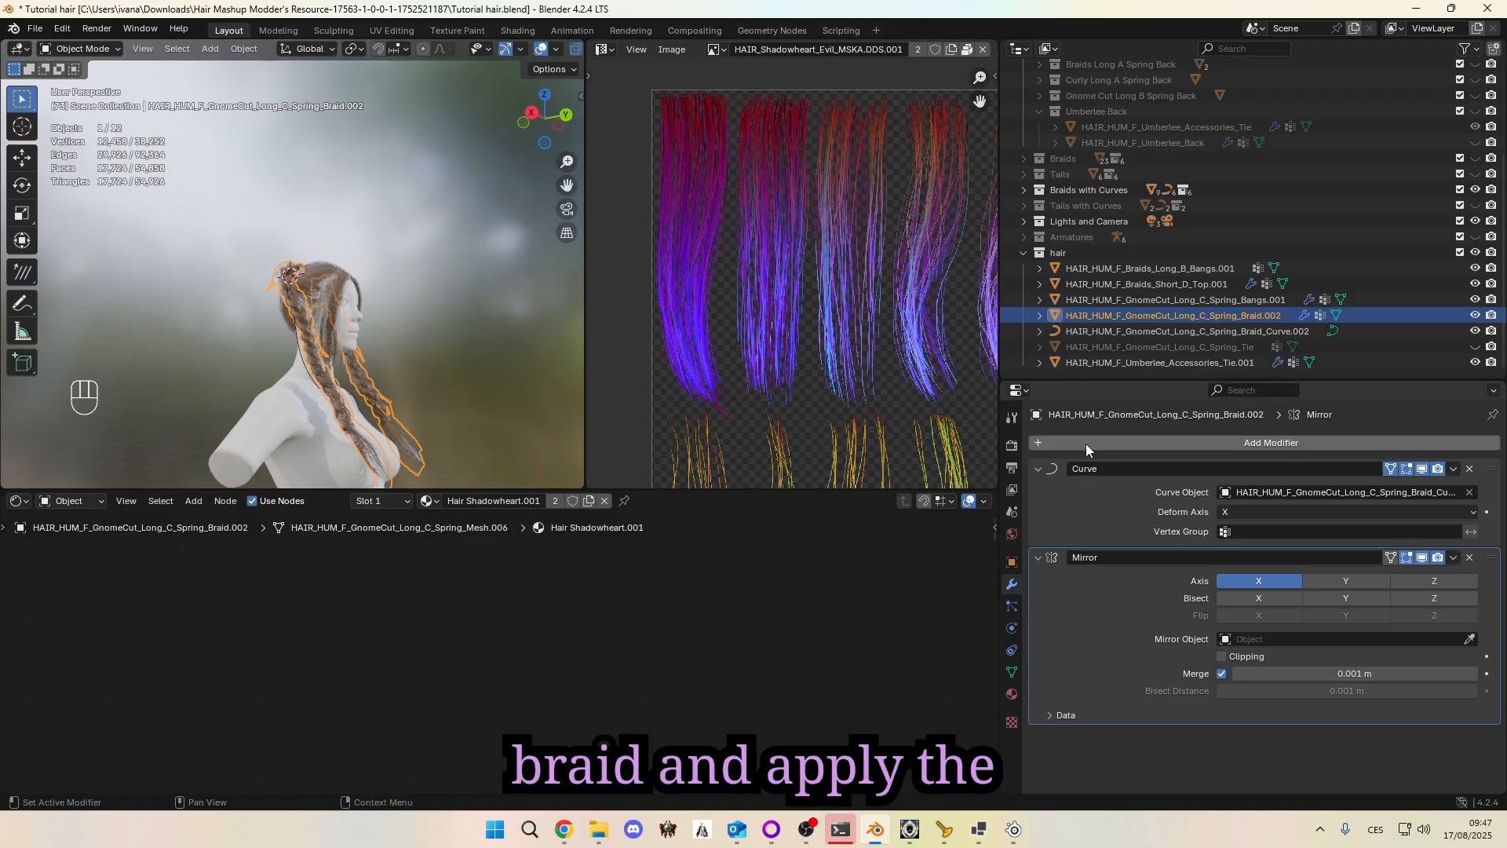
left_click(1452, 469)
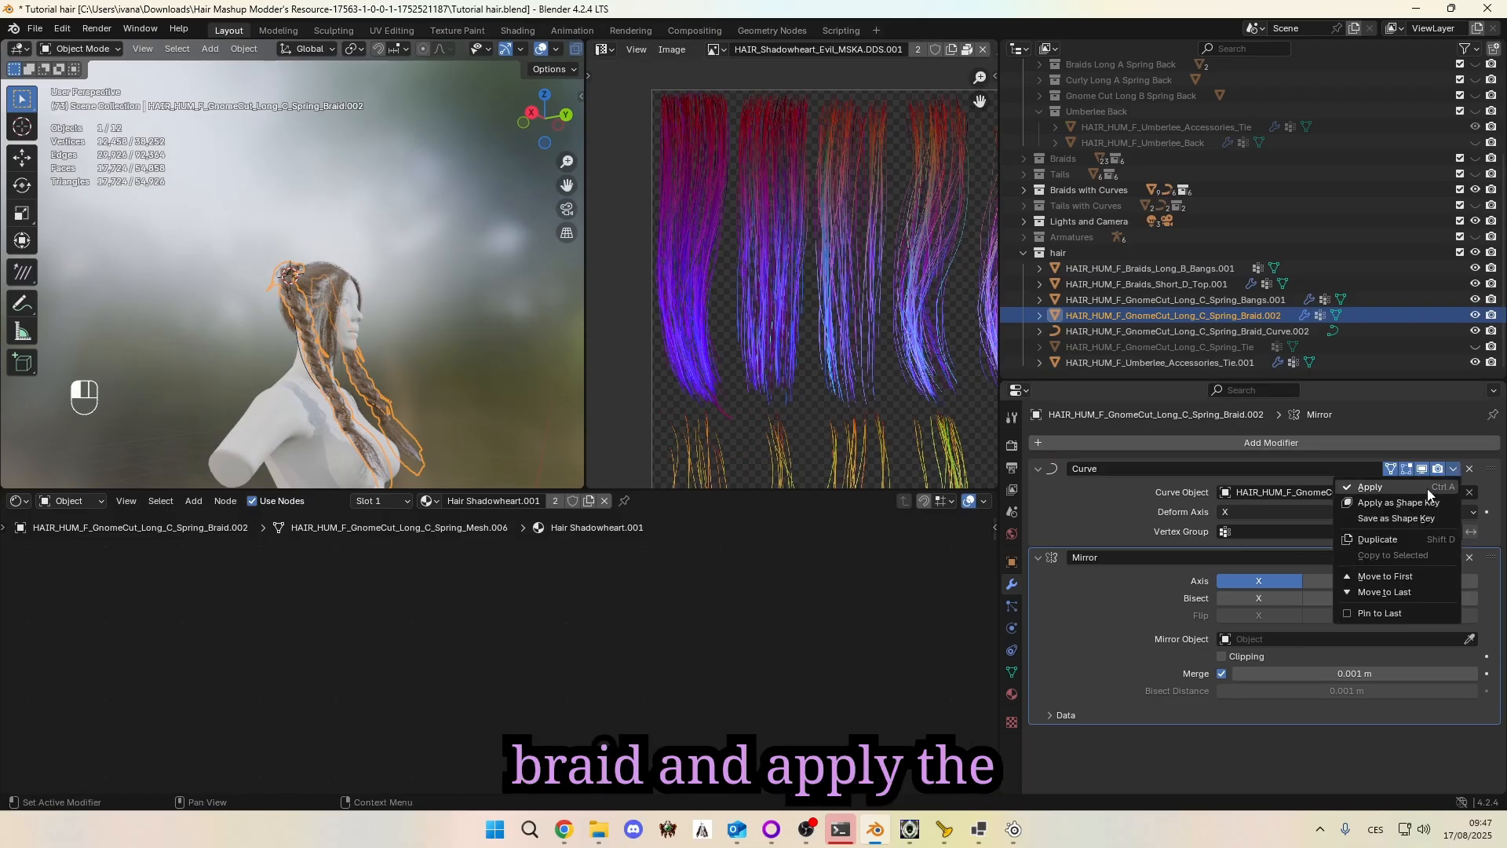
left_click(1429, 490)
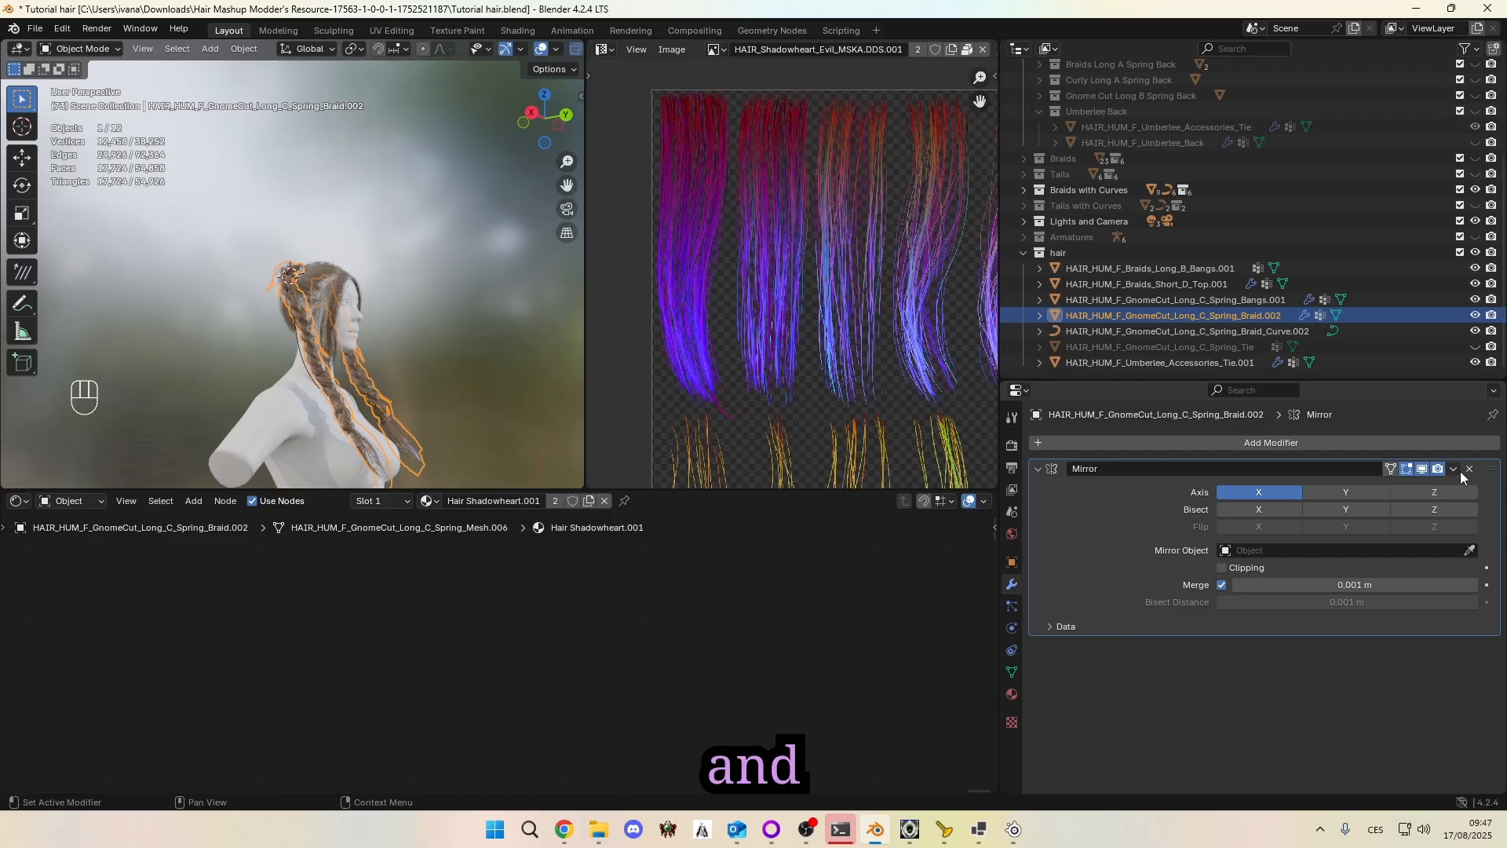
Step: Try moving HAIR_HUM_F_GnomeCut_Long_C_Spring_Braid_Curve.002 in Object Mode and Edit Mode to test whether it still drives the braid
left_click(308, 375)
left_click(311, 378)
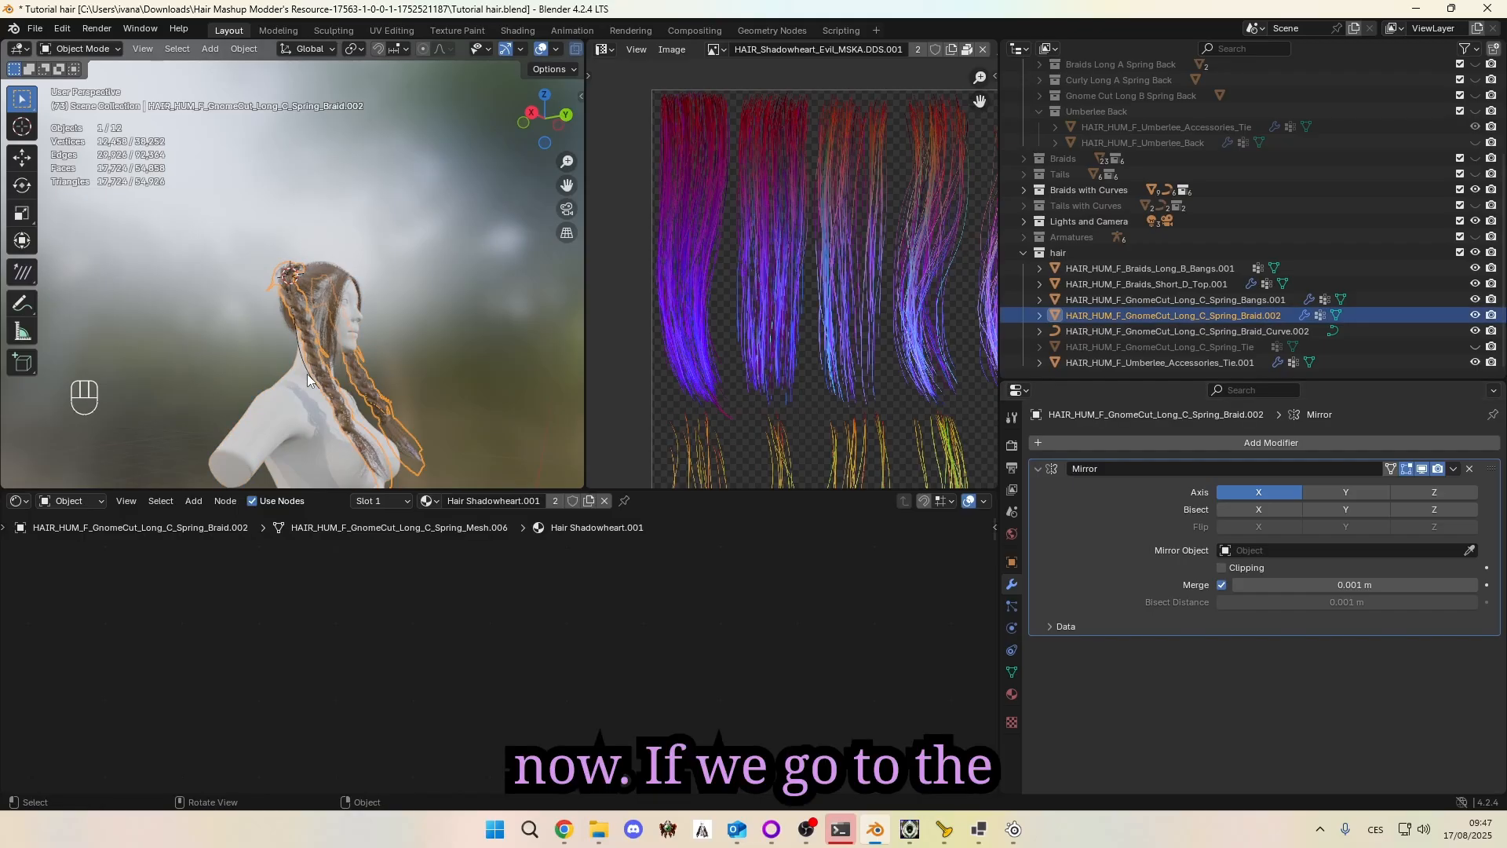
left_click(1107, 331)
key("g")
key("Escape")
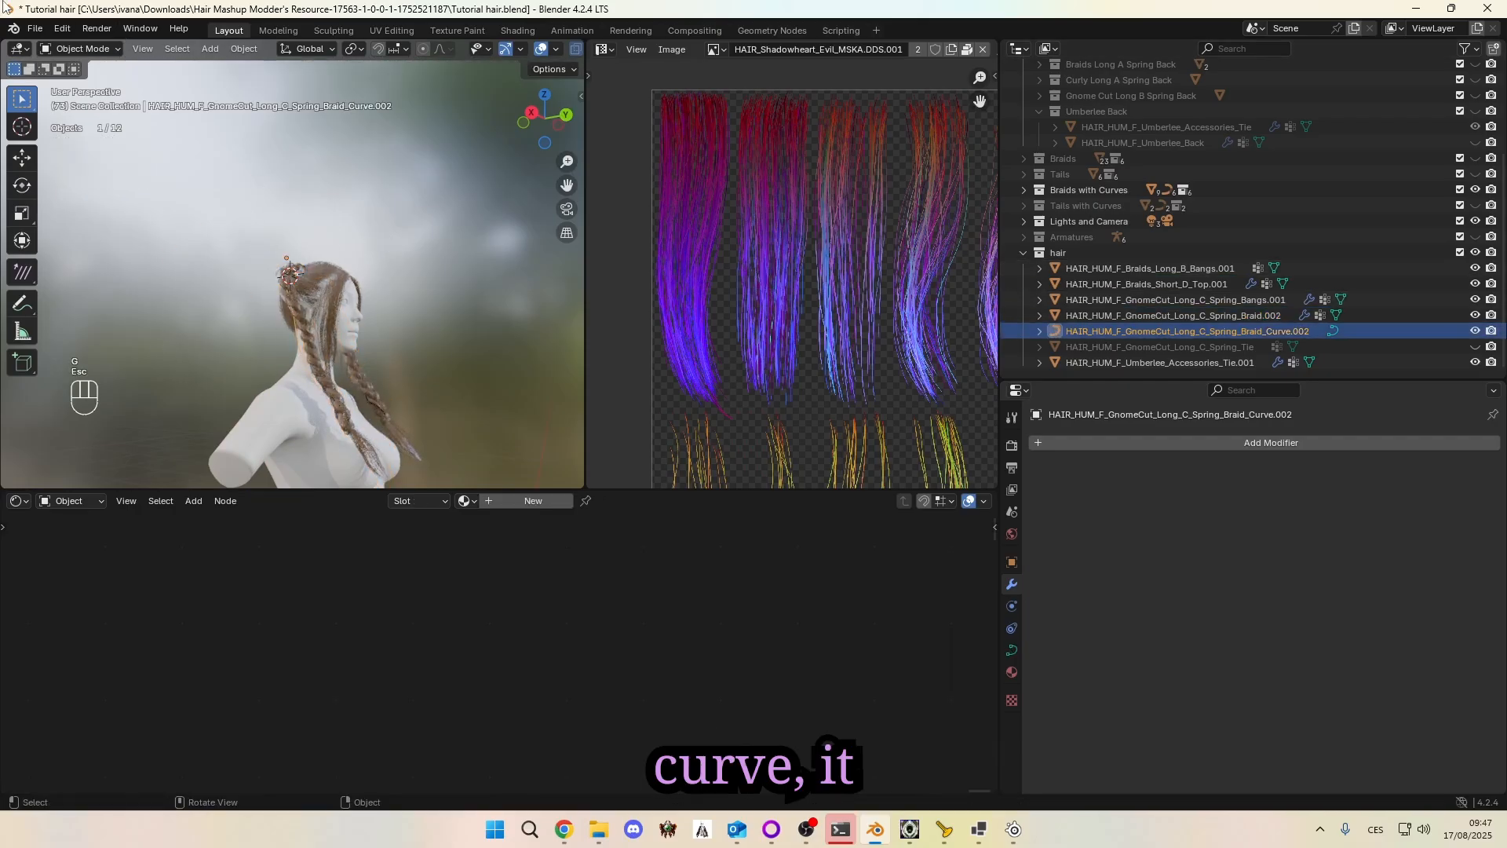
left_click(78, 49)
left_click(75, 83)
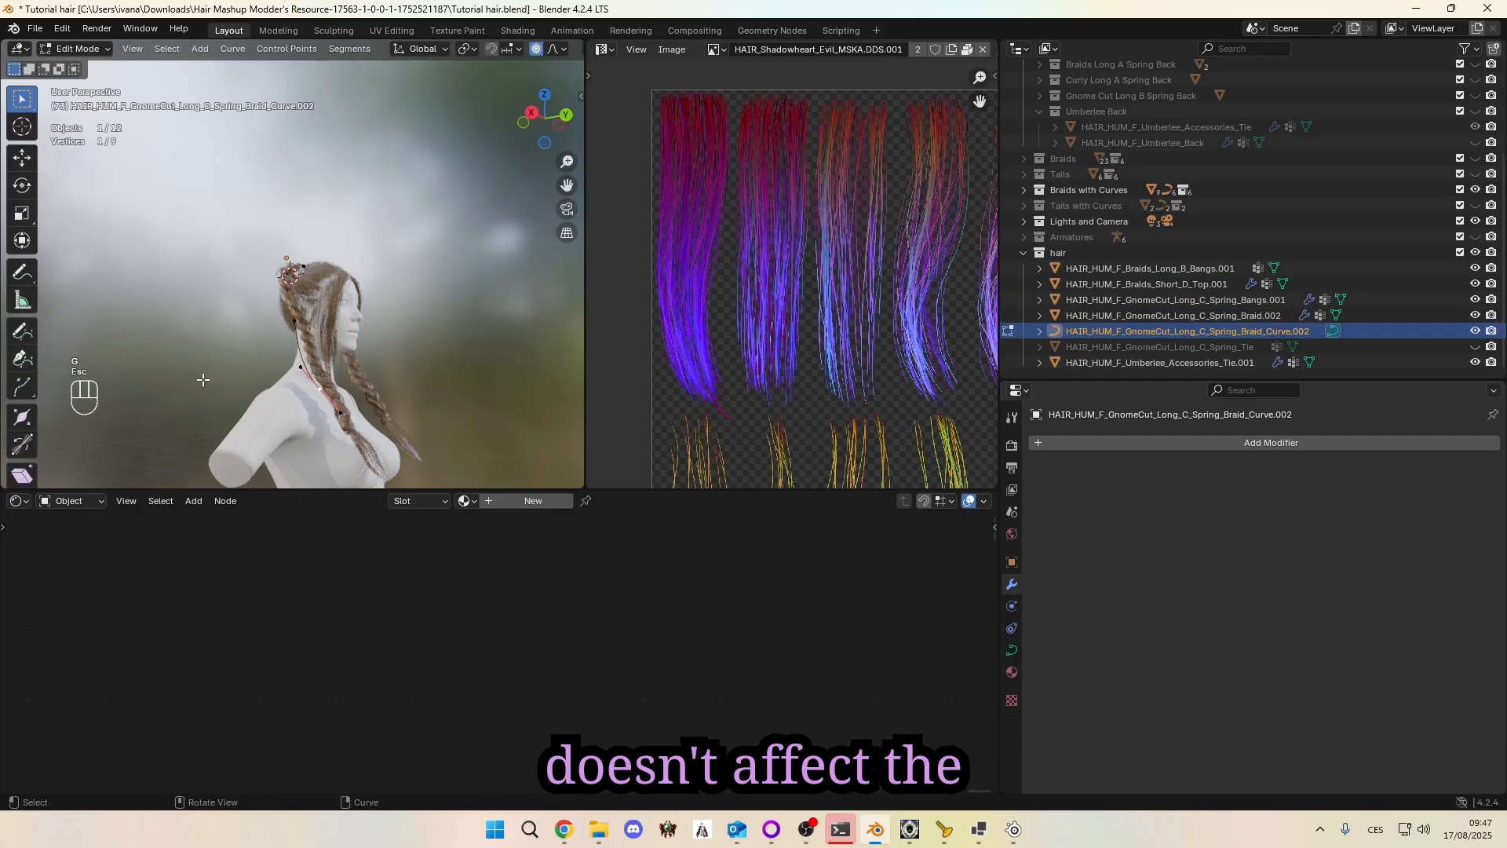
key("g")
key("Escape")
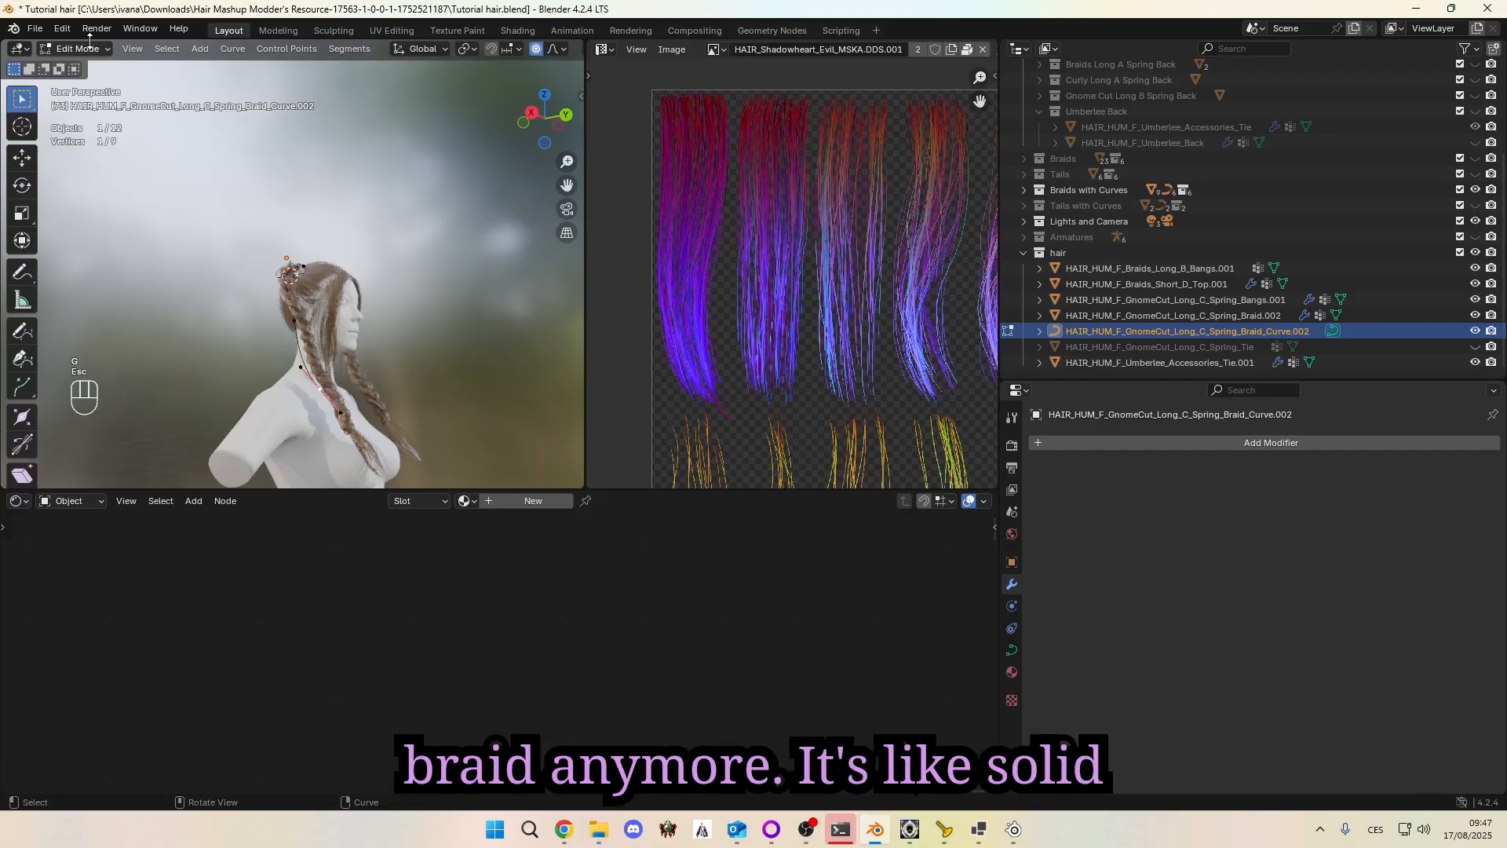
left_click(86, 49)
left_click(79, 67)
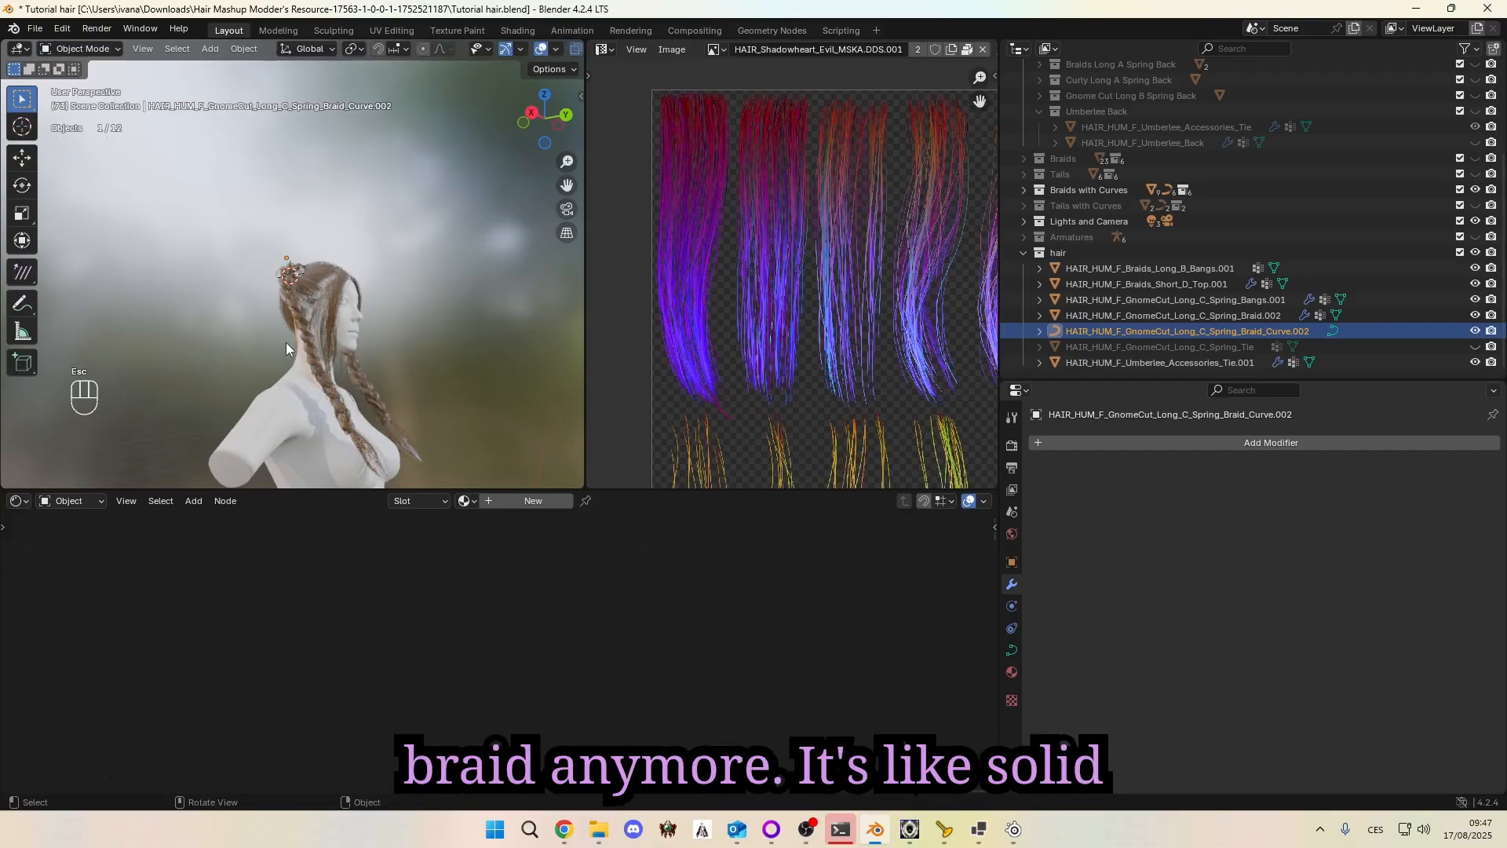
Step: Delete the leftover braid curve, and apply the object transforms of the GnomeCut braid mesh
key("Delete")
mouse_move(288, 343)
middle_mouse_down()
mouse_move(356, 314)
mouse_move(286, 322)
middle_mouse_up()
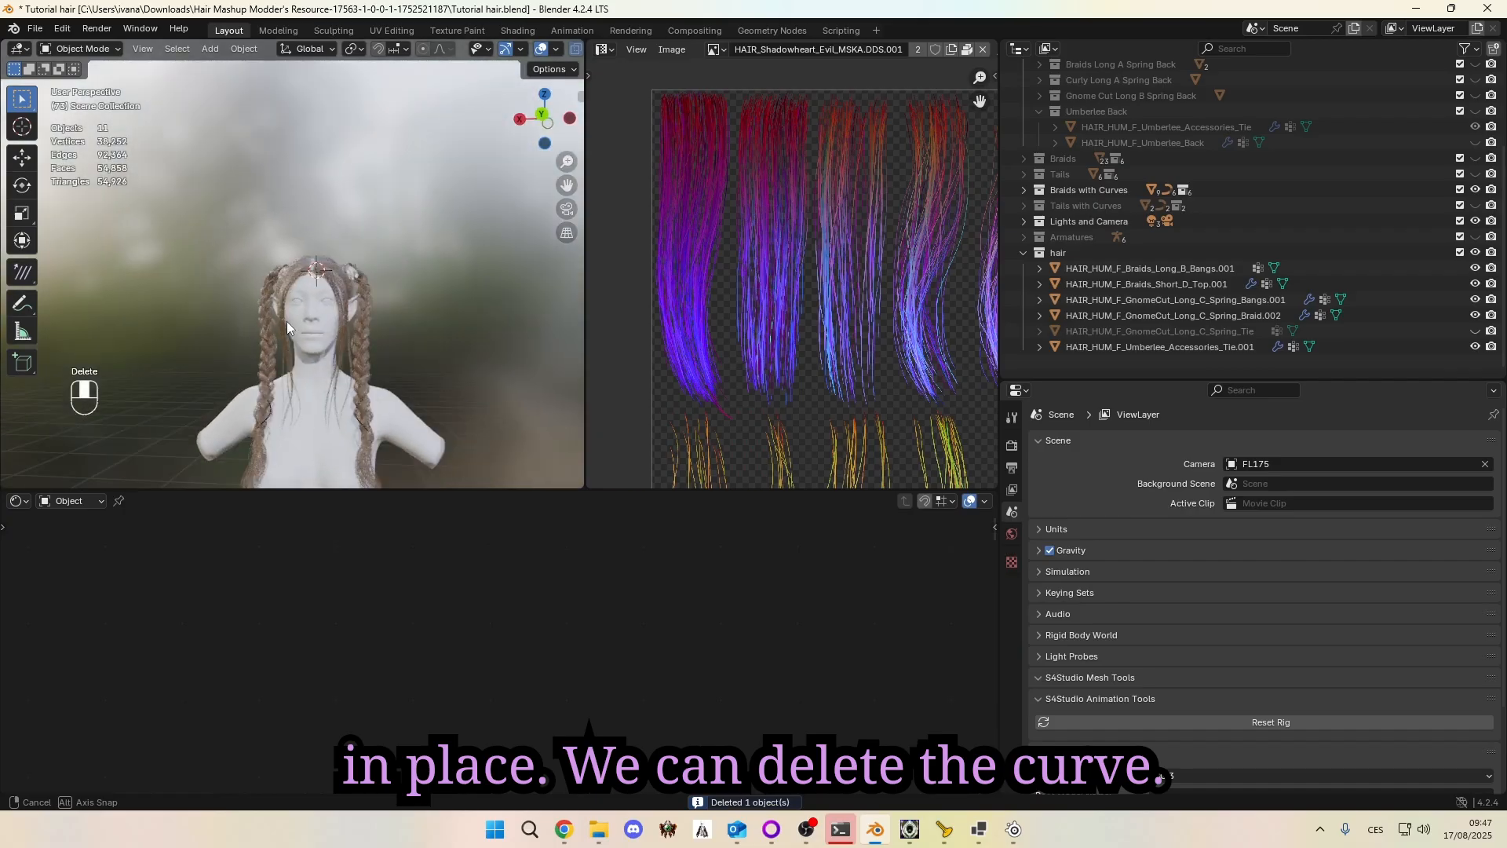
left_click(341, 331)
scroll(391, 336, "up", 3)
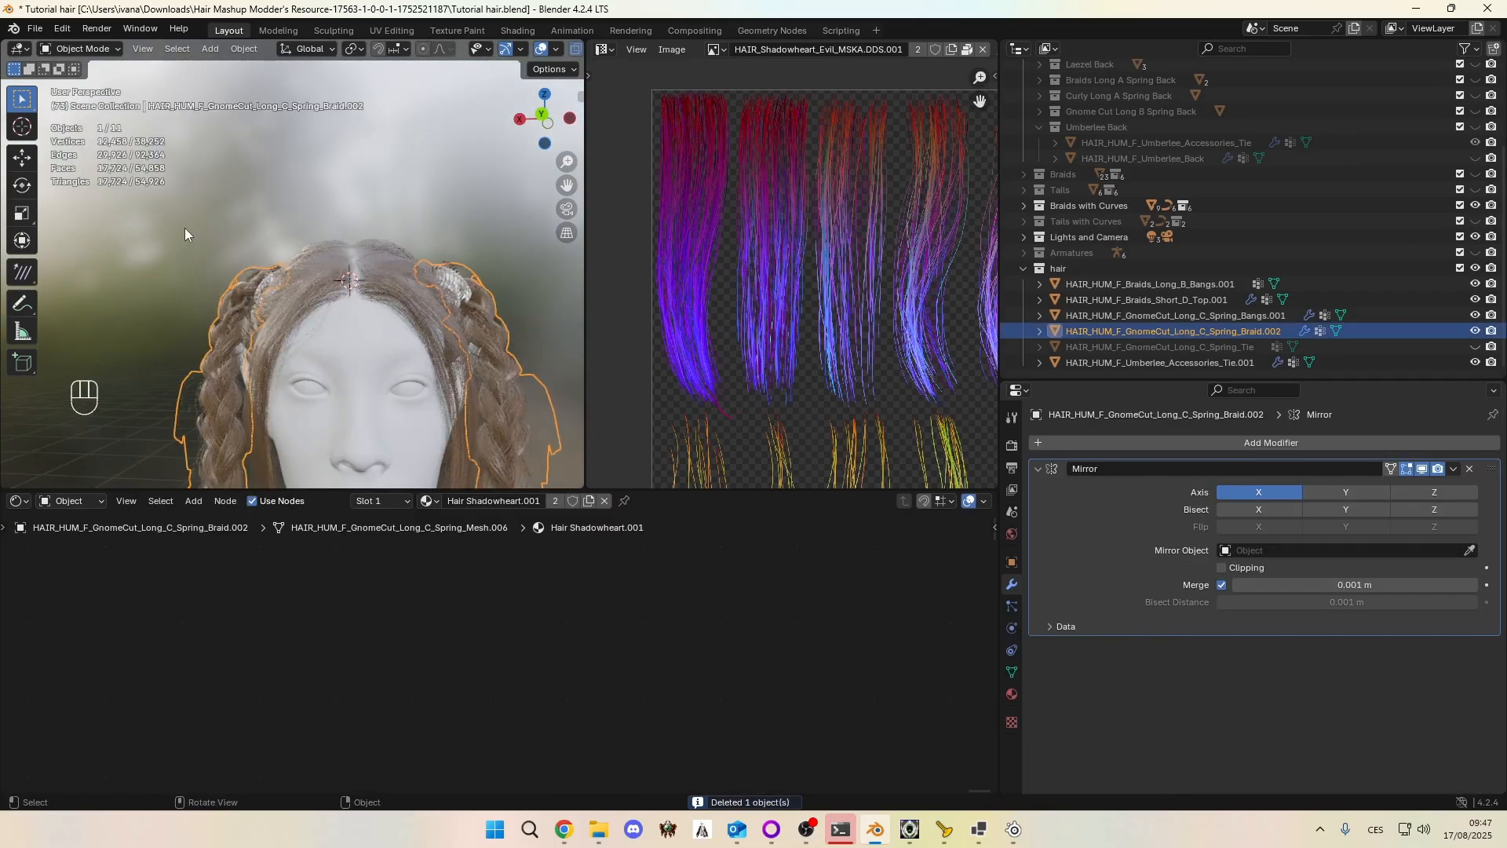
left_click(258, 50)
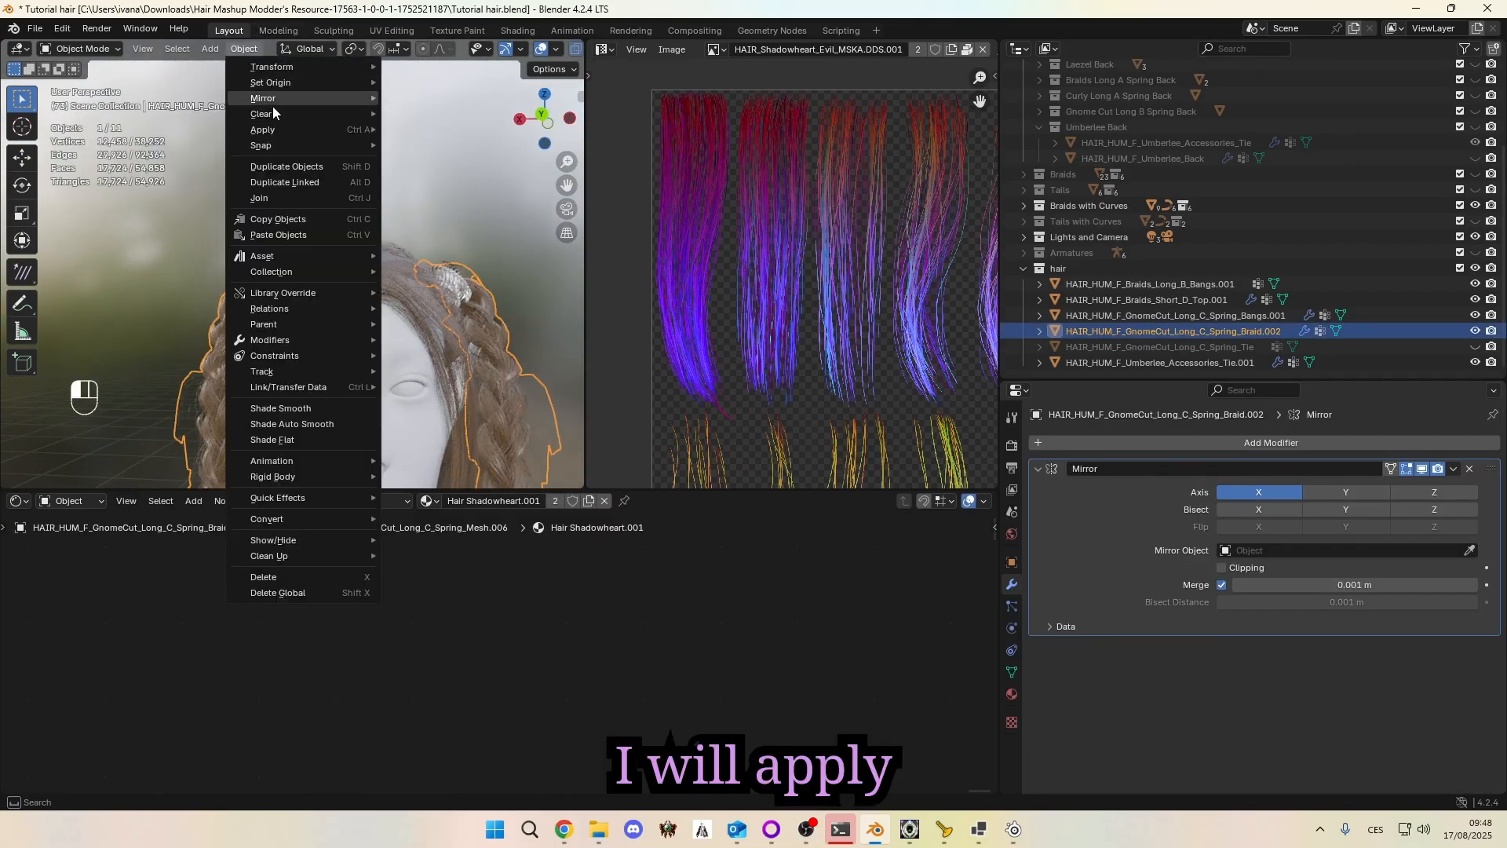
mouse_move(273, 133)
left_click(465, 179)
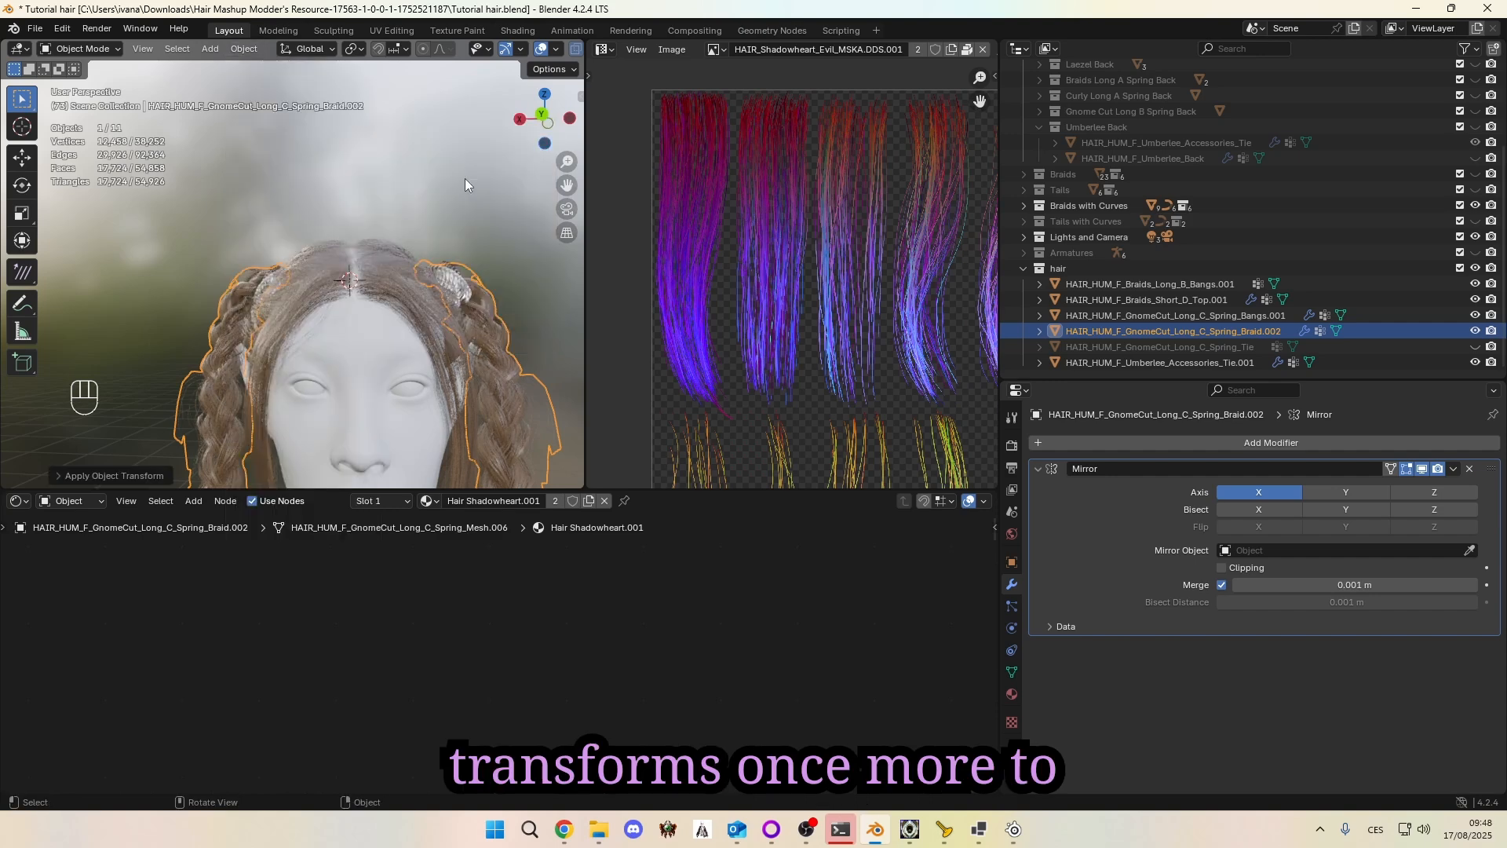
Step: In Edit Mode, circle-select the end vertices of the loose strands at the braid's start on the back of the head
middle_click_drag(532, 298, 298, 317)
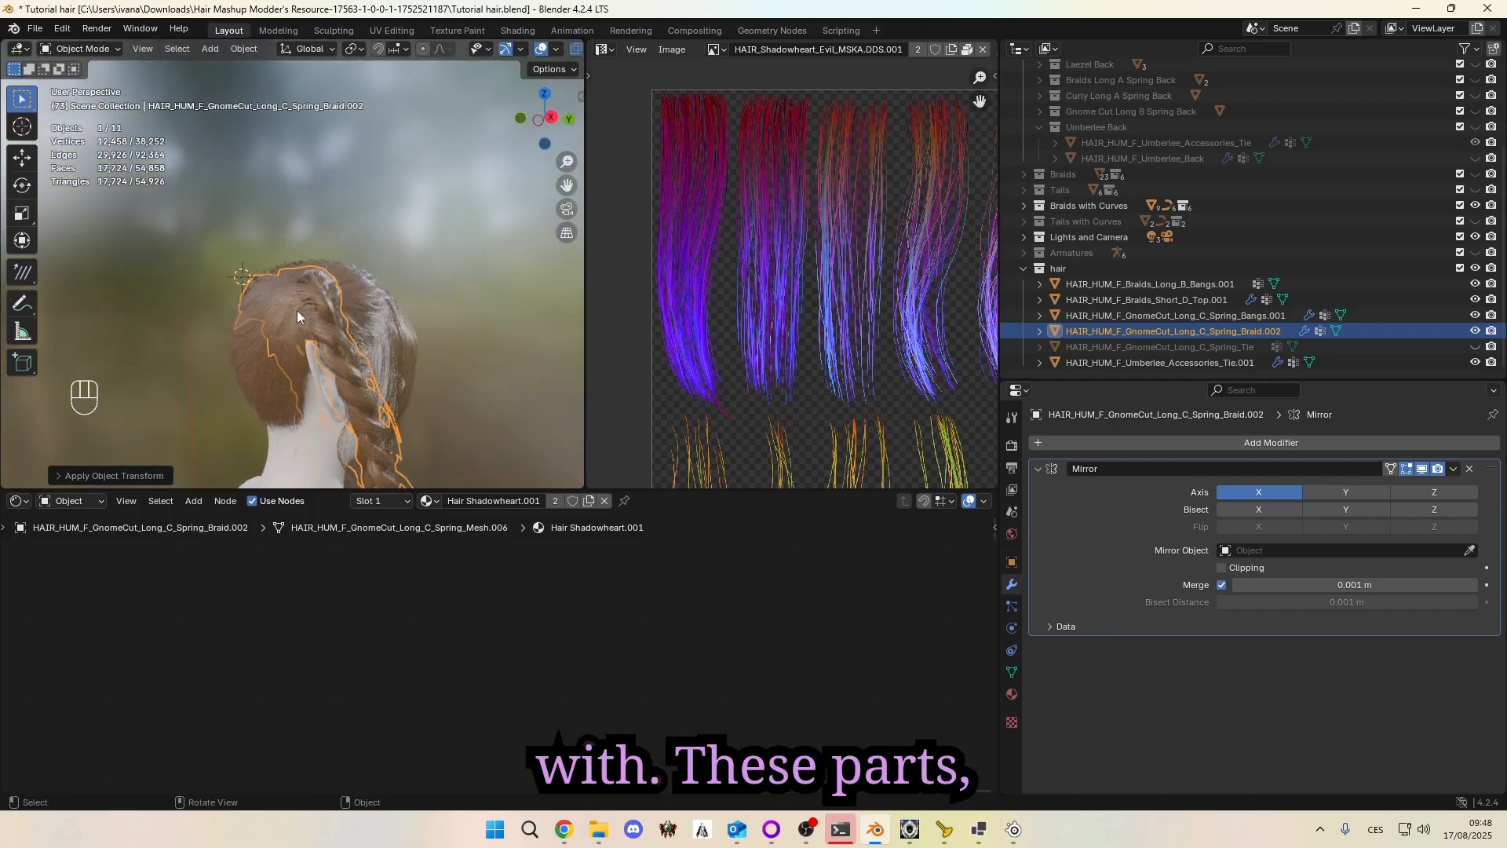
left_click(77, 54)
left_click(83, 84)
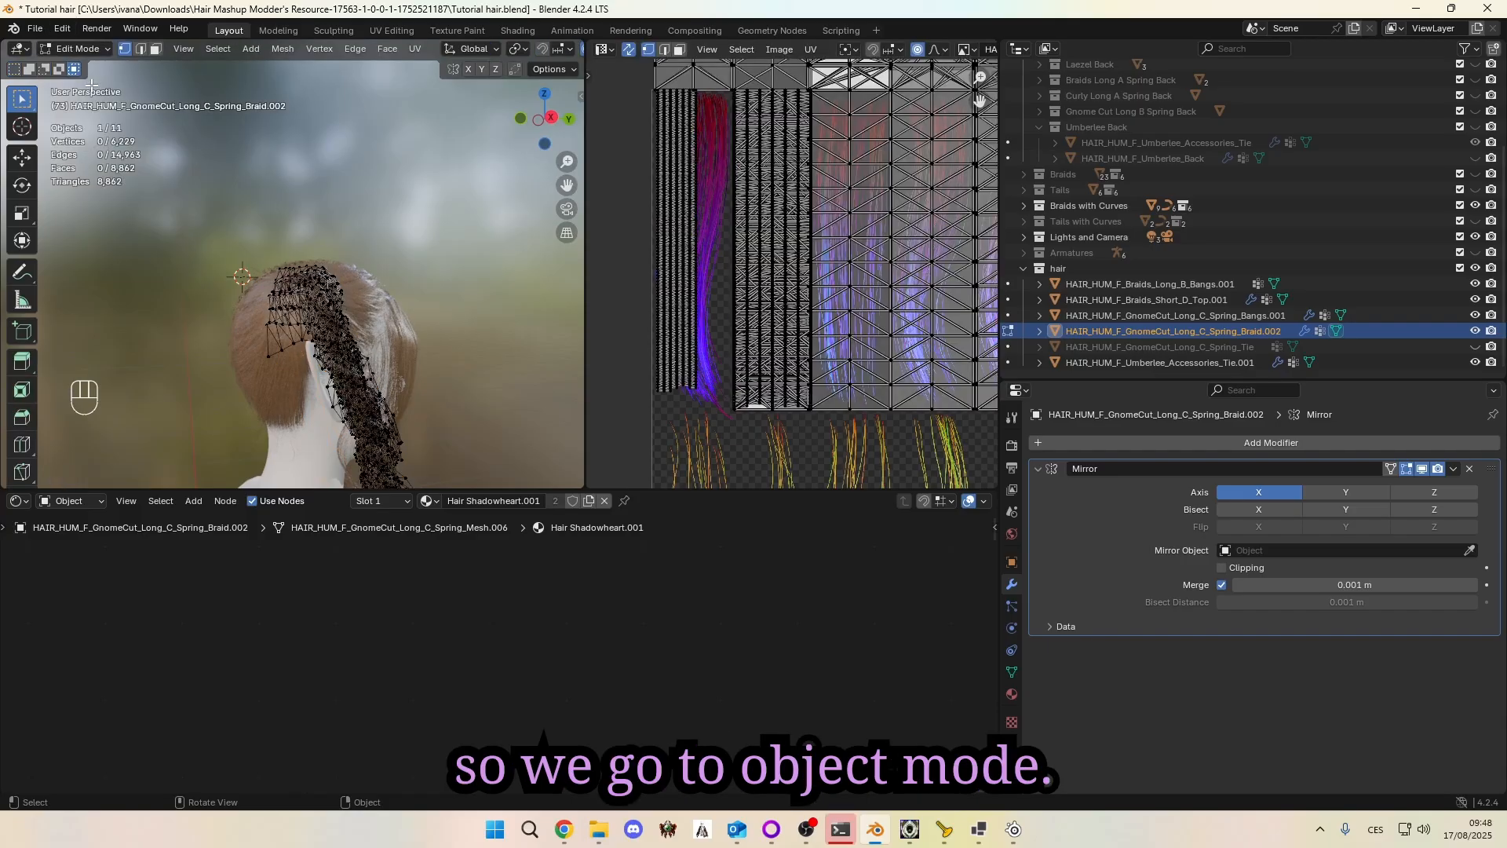
scroll(241, 229, "up", 4)
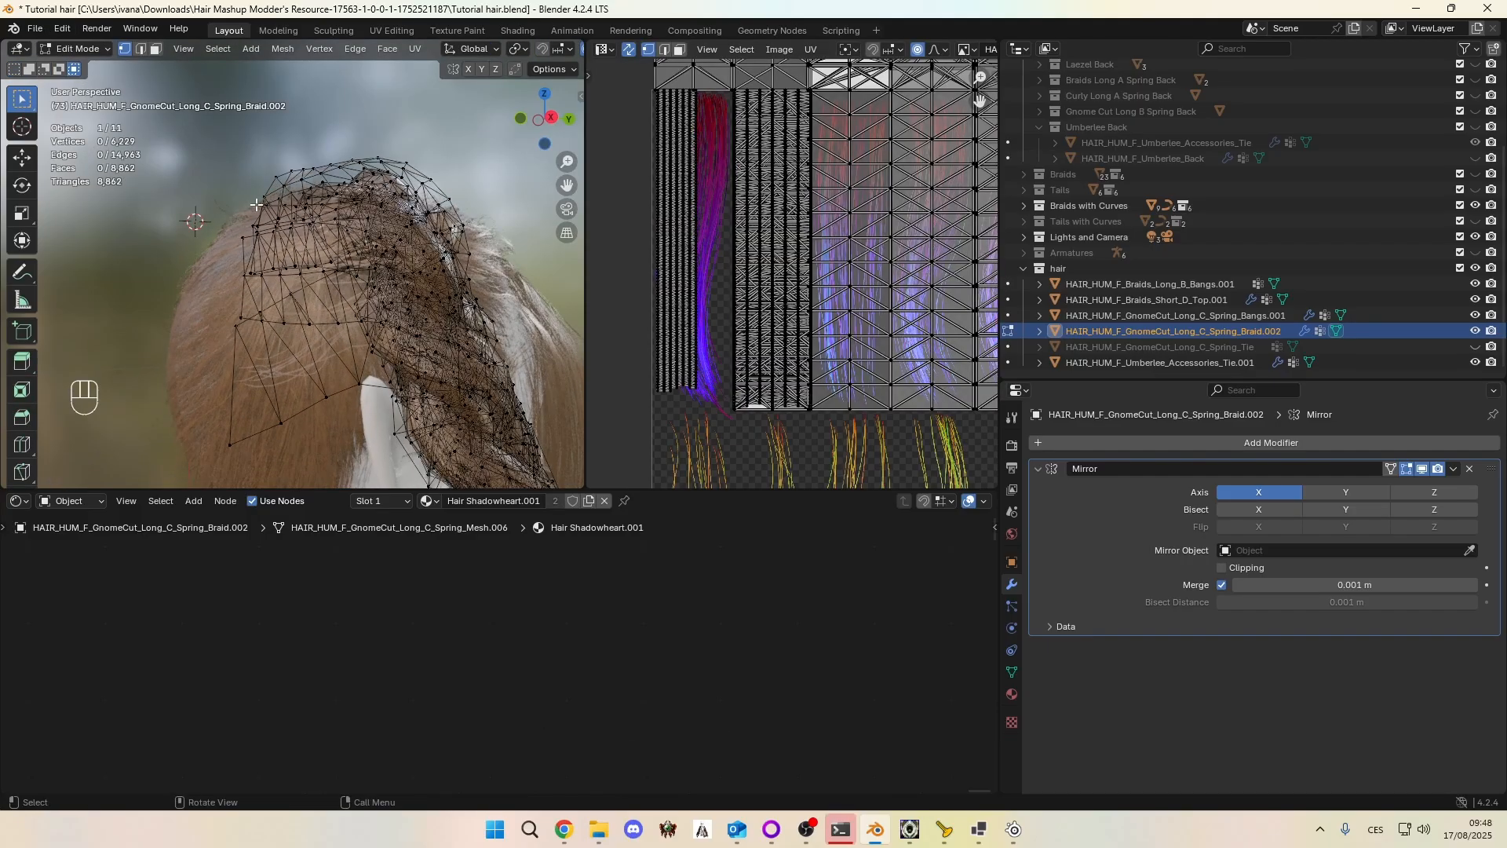
key("c")
left_click_drag(270, 164, 240, 427)
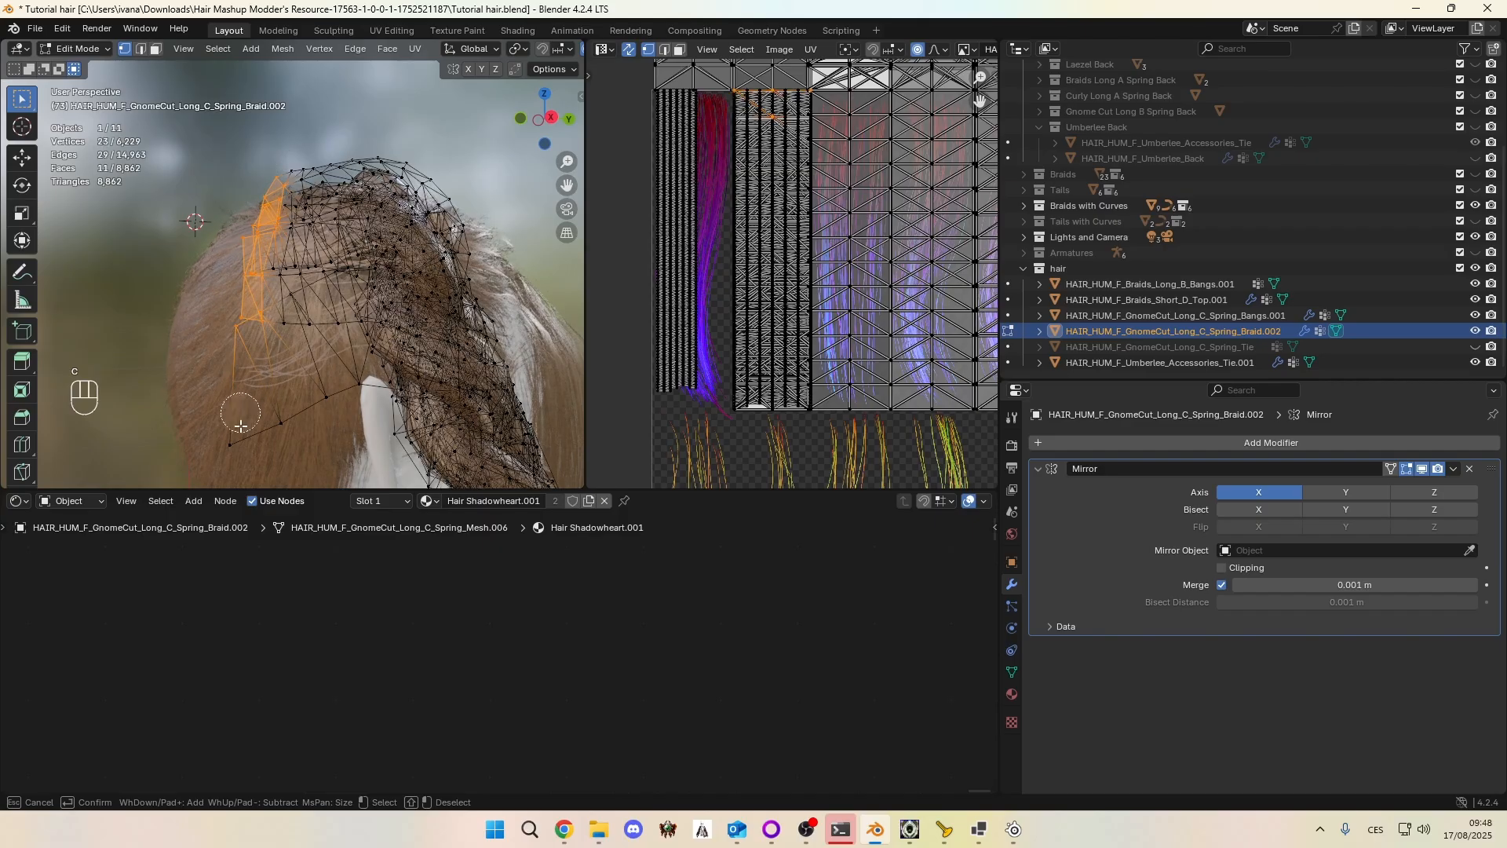
key("Escape")
mouse_move(249, 213)
middle_mouse_down()
mouse_move(260, 291)
mouse_move(246, 316)
mouse_move(147, 363)
mouse_move(268, 276)
middle_mouse_up()
key("c")
key("Escape")
key("c")
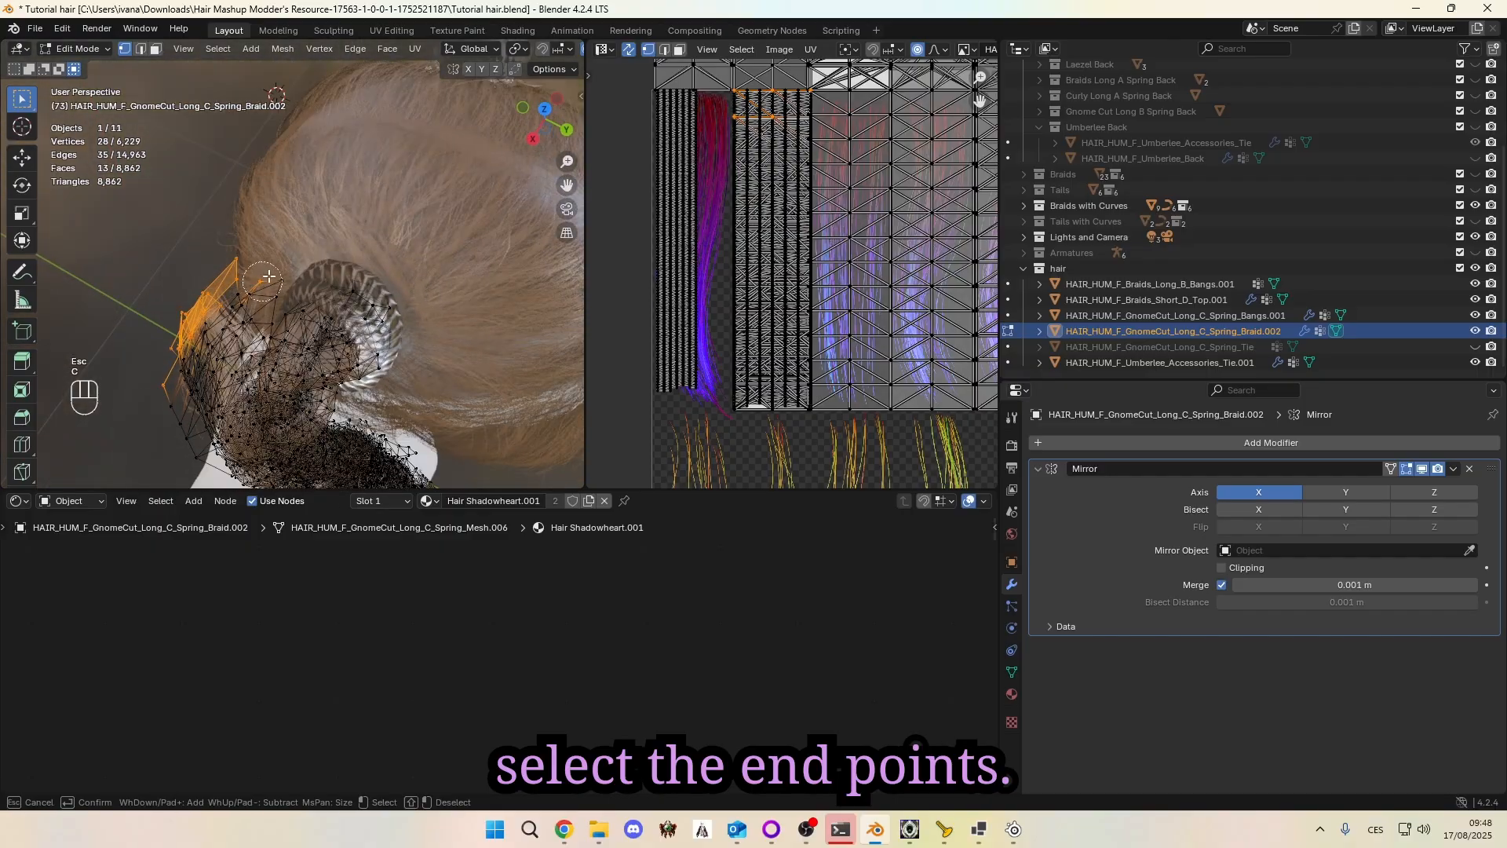
left_click_drag(278, 267, 219, 295)
key("Escape")
middle_click_drag(243, 278, 236, 208)
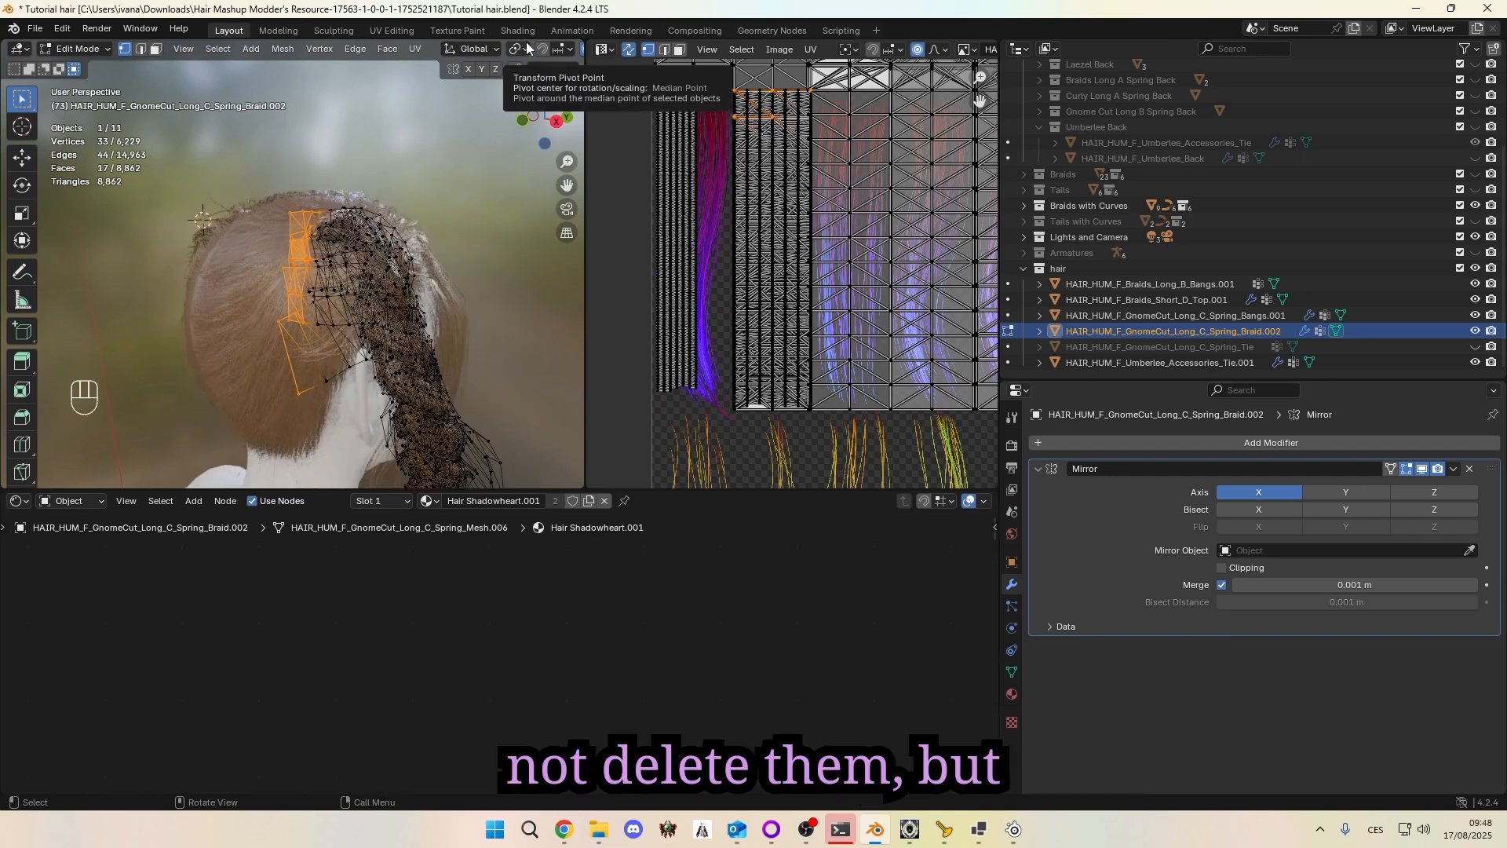
Step: Make sure proportional editing uses Connected Only, and try moving the selected strand ends to test their influence
scroll(526, 48, "down", 3)
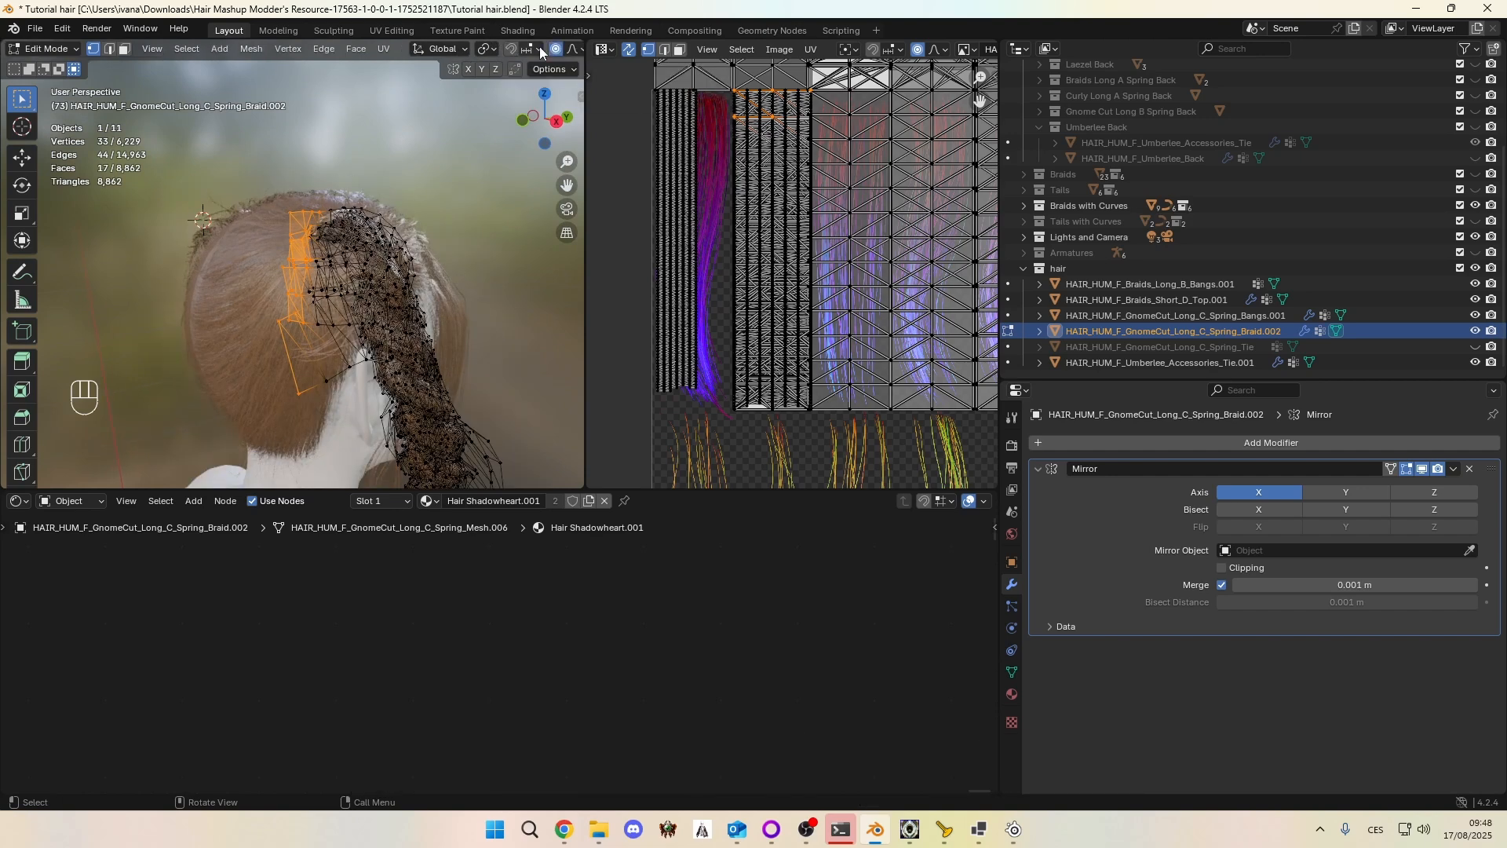
left_click(541, 50)
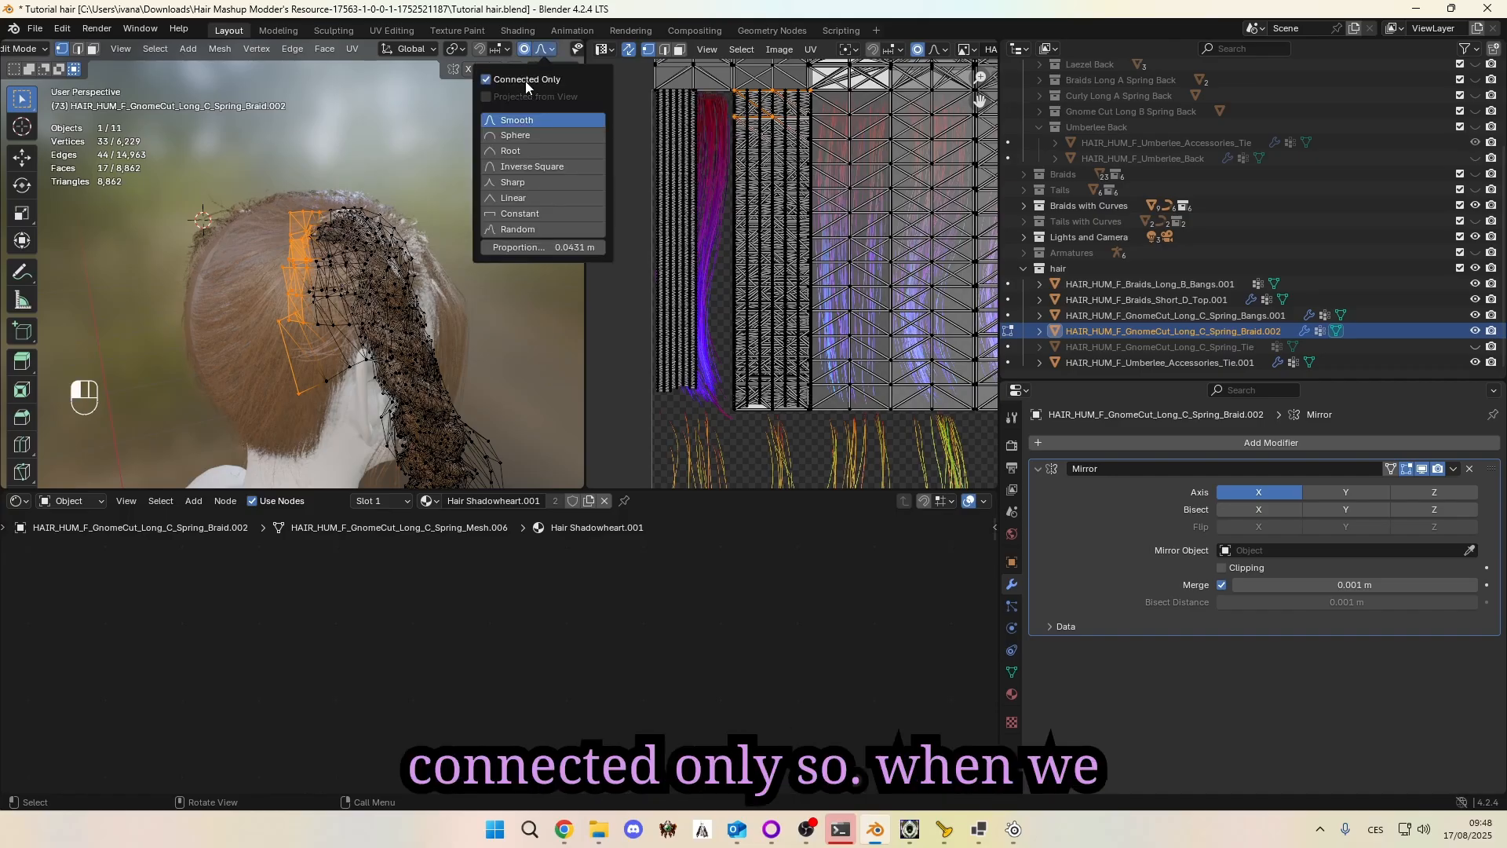
left_click(526, 80)
key("g")
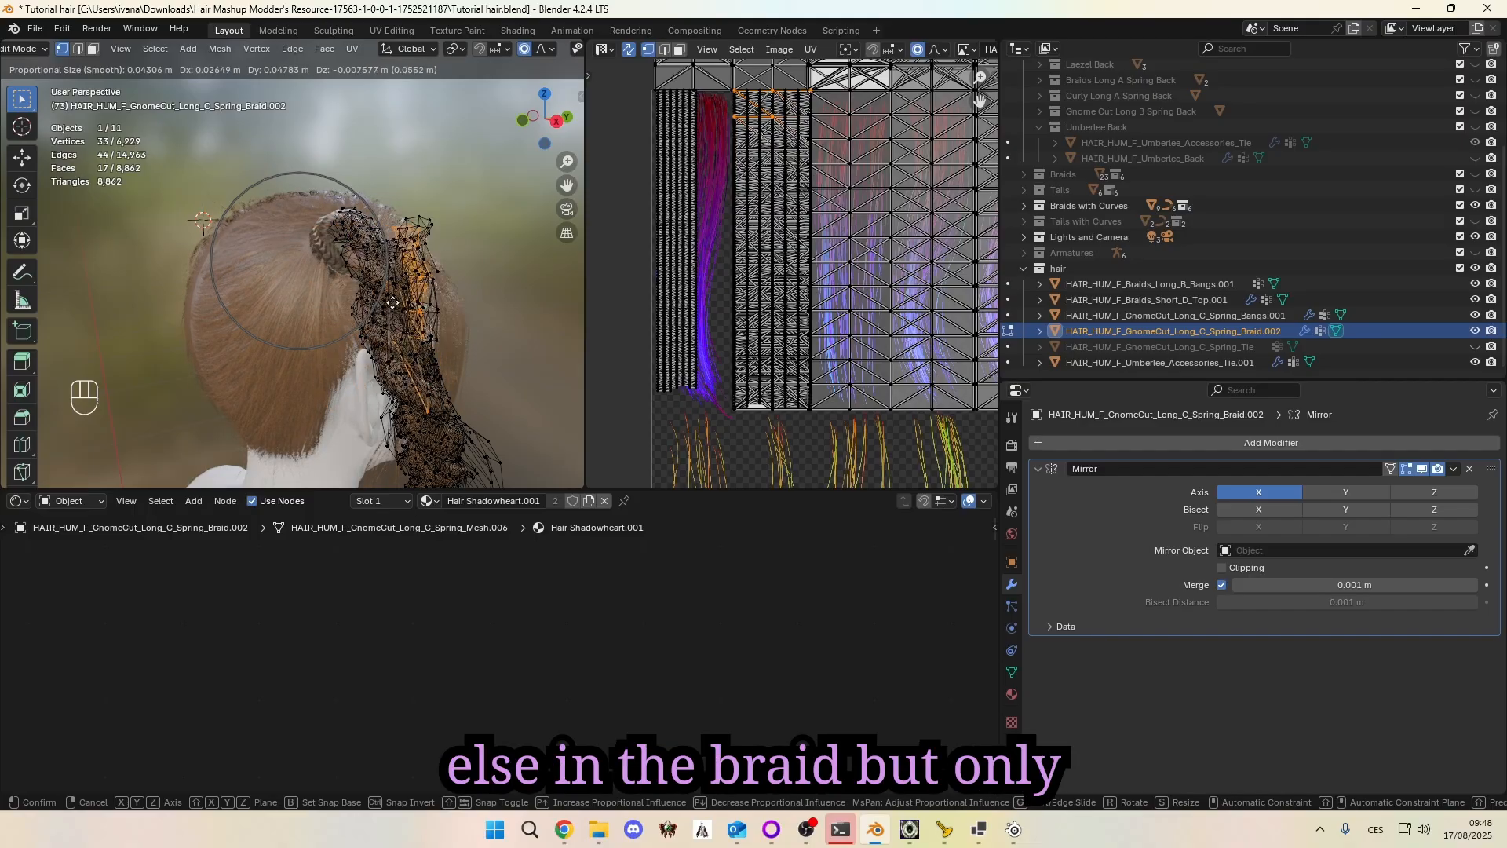
key("Escape")
Step: Rotate the selected strand ends about -48° around global Z with proportional editing, and move them in toward the hair tie
middle_click_drag(365, 295, 181, 297)
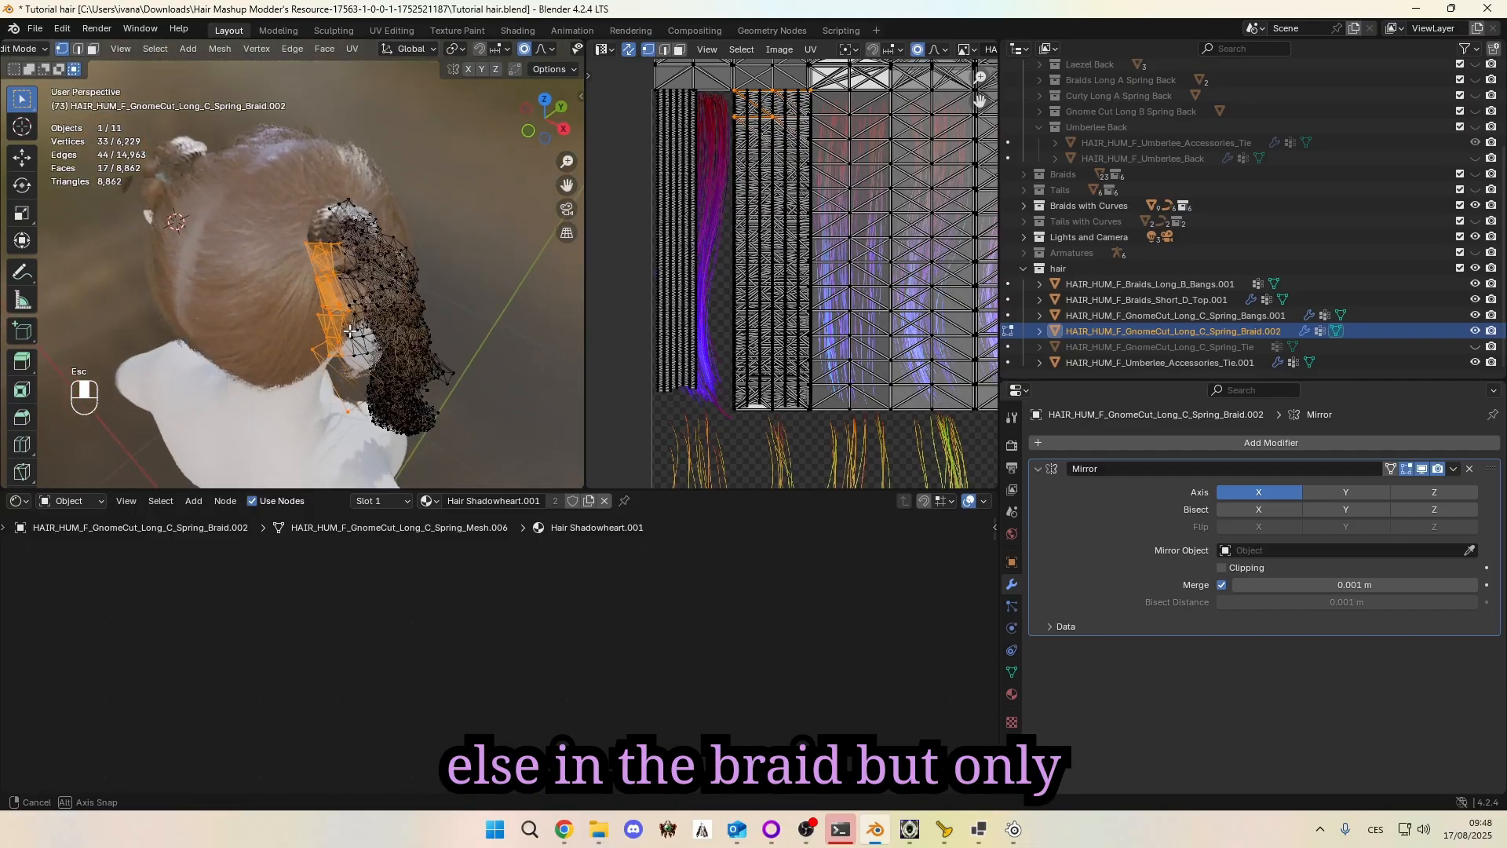
key("r")
key("z")
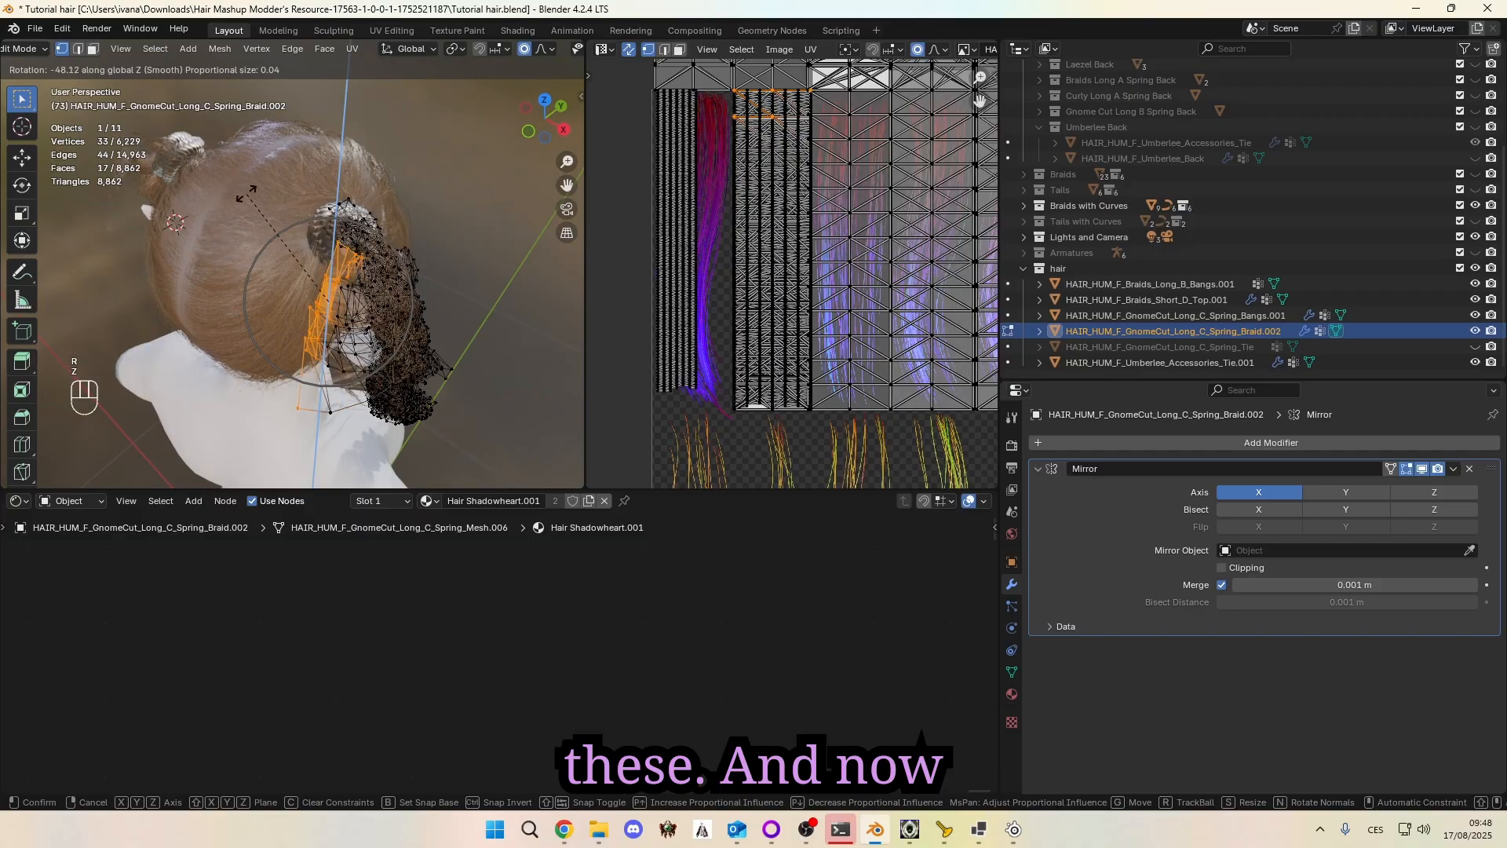
left_click(246, 194)
middle_click_drag(250, 206, 394, 166)
key("g")
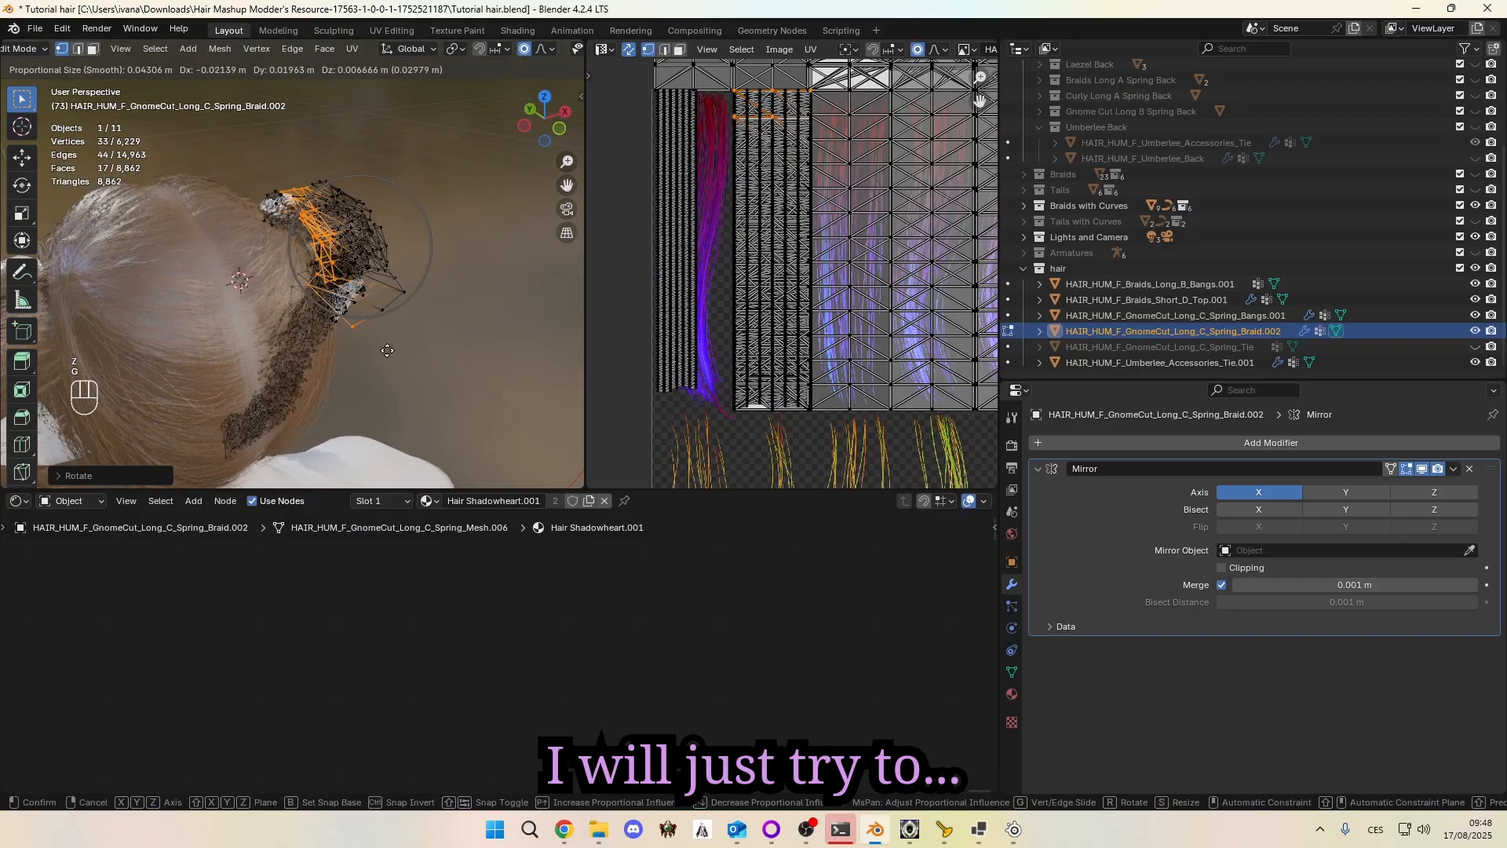
left_click(375, 339)
scroll(377, 334, "up", 3)
middle_click_drag(377, 333, 317, 330)
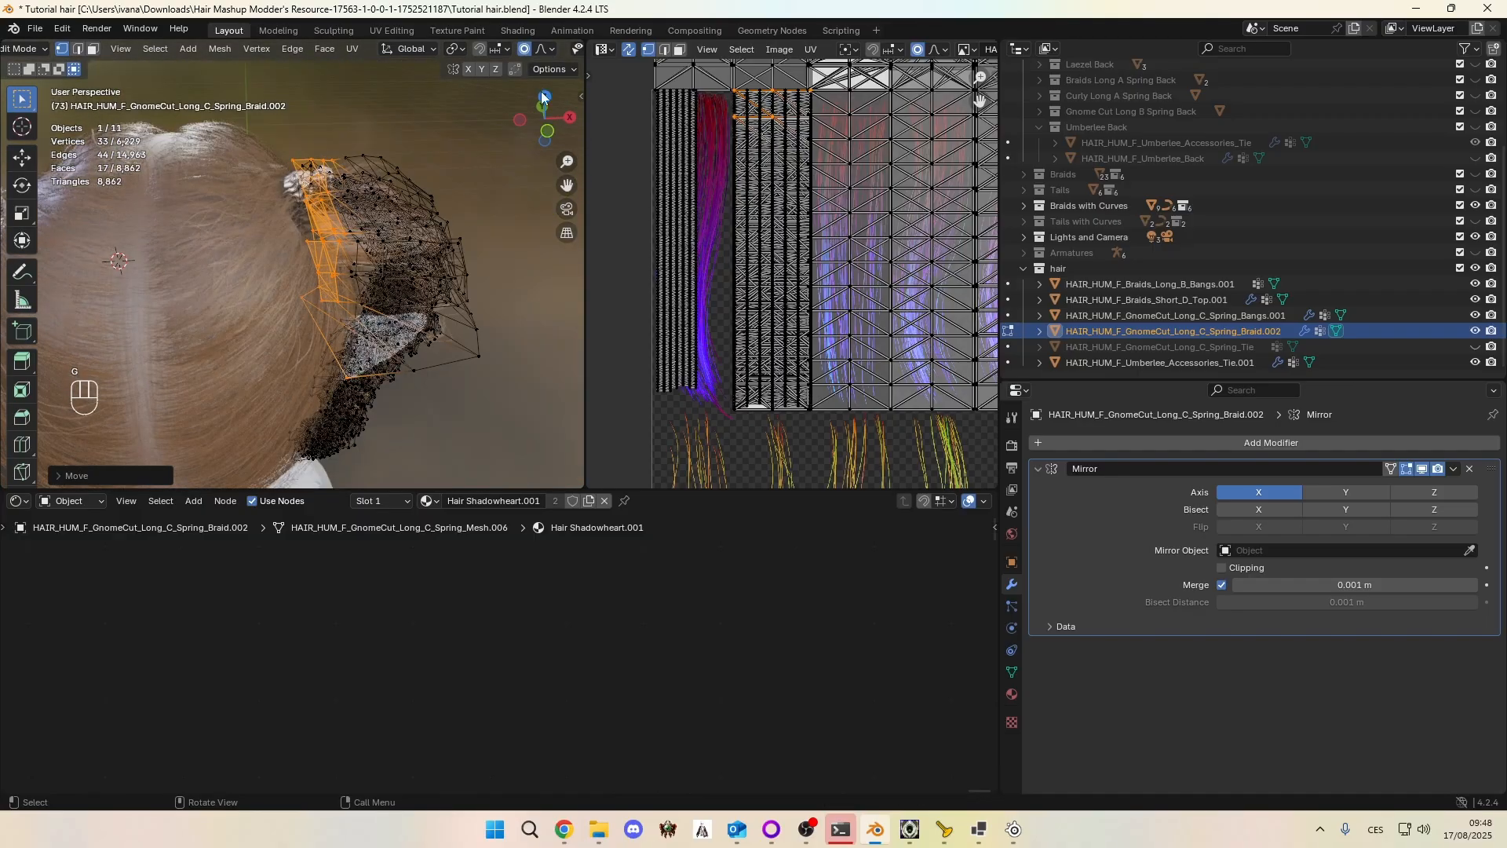
Step: Hide the viewport overlays to examine how the braid's start meets the hair tie
scroll(538, 50, "down", 4)
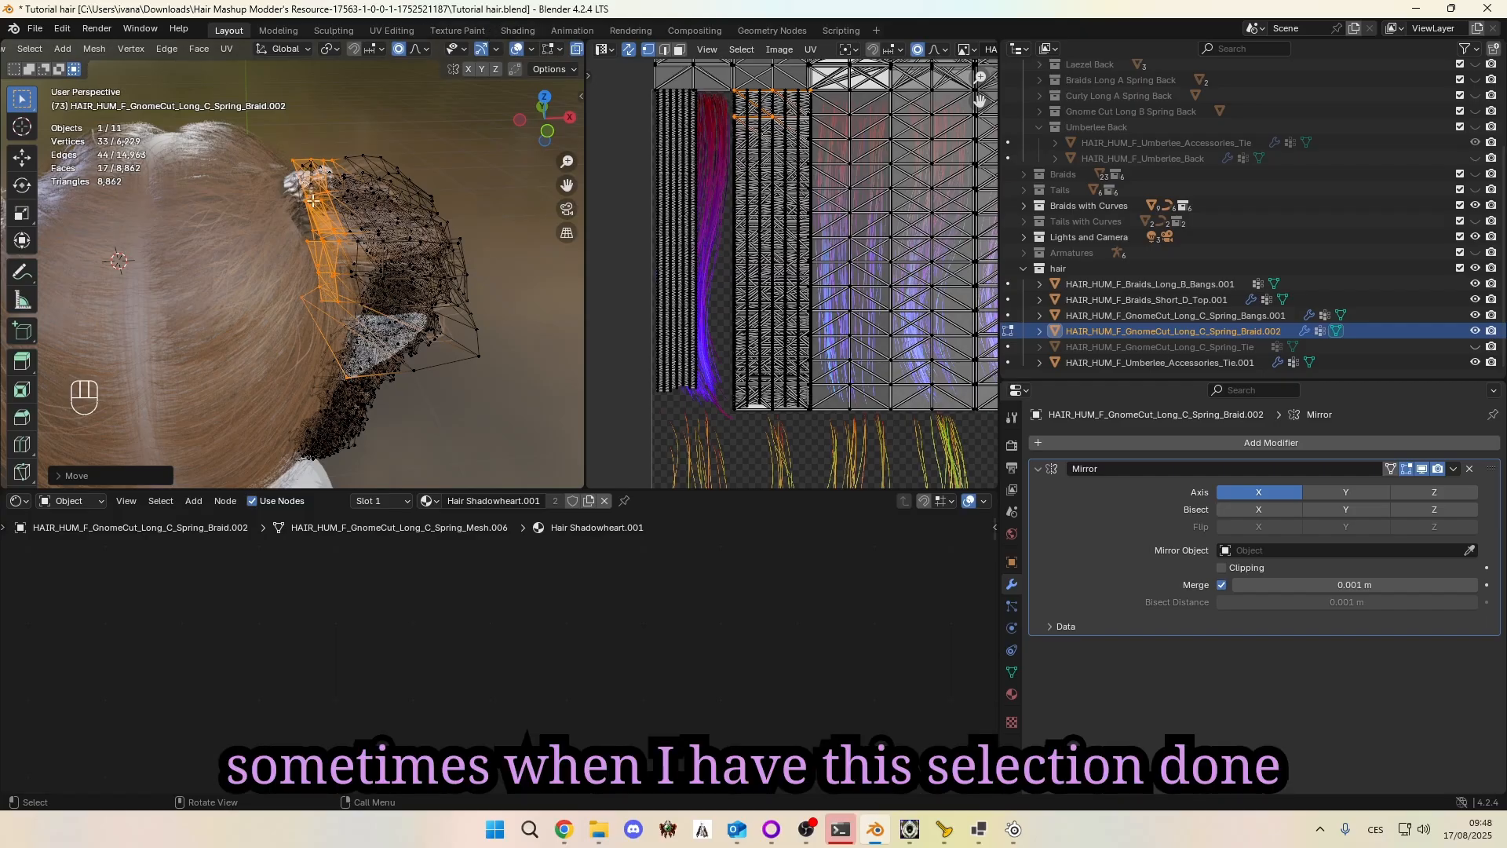
left_click(519, 52)
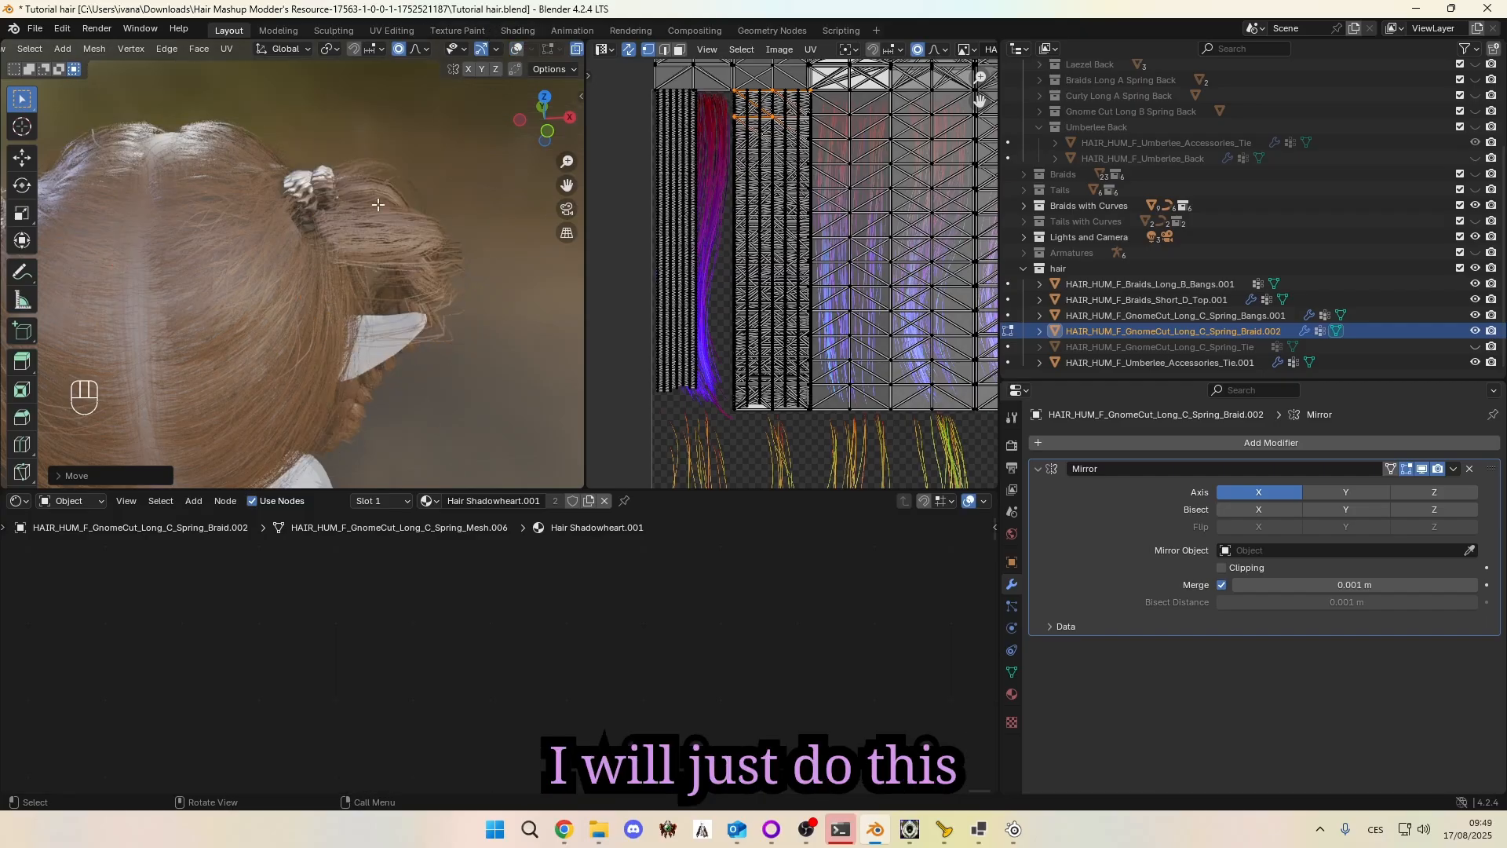
Step: Rotate the selected strand ends and move them about 0.008 m toward the hair tie with proportional editing
middle_click_drag(329, 236, 142, 214)
key("r")
left_click(251, 219)
key("g")
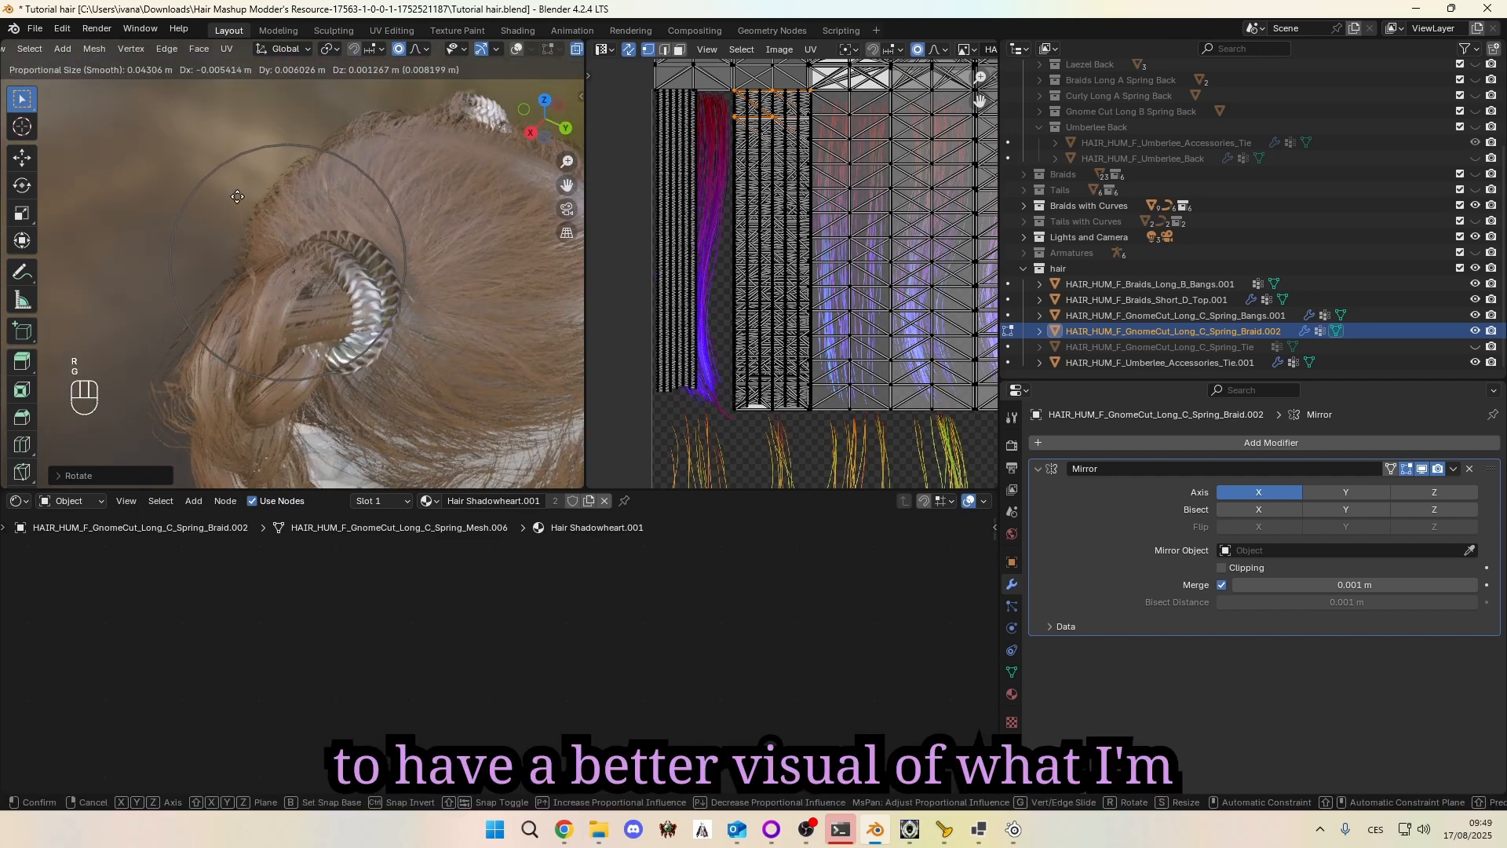
left_click(238, 199)
middle_click_drag(239, 198, 397, 127)
Step: Show the overlays, reduce the selection to the strand ends beside the hair tie with circle select, and move them about 0.006 m
left_click(517, 49)
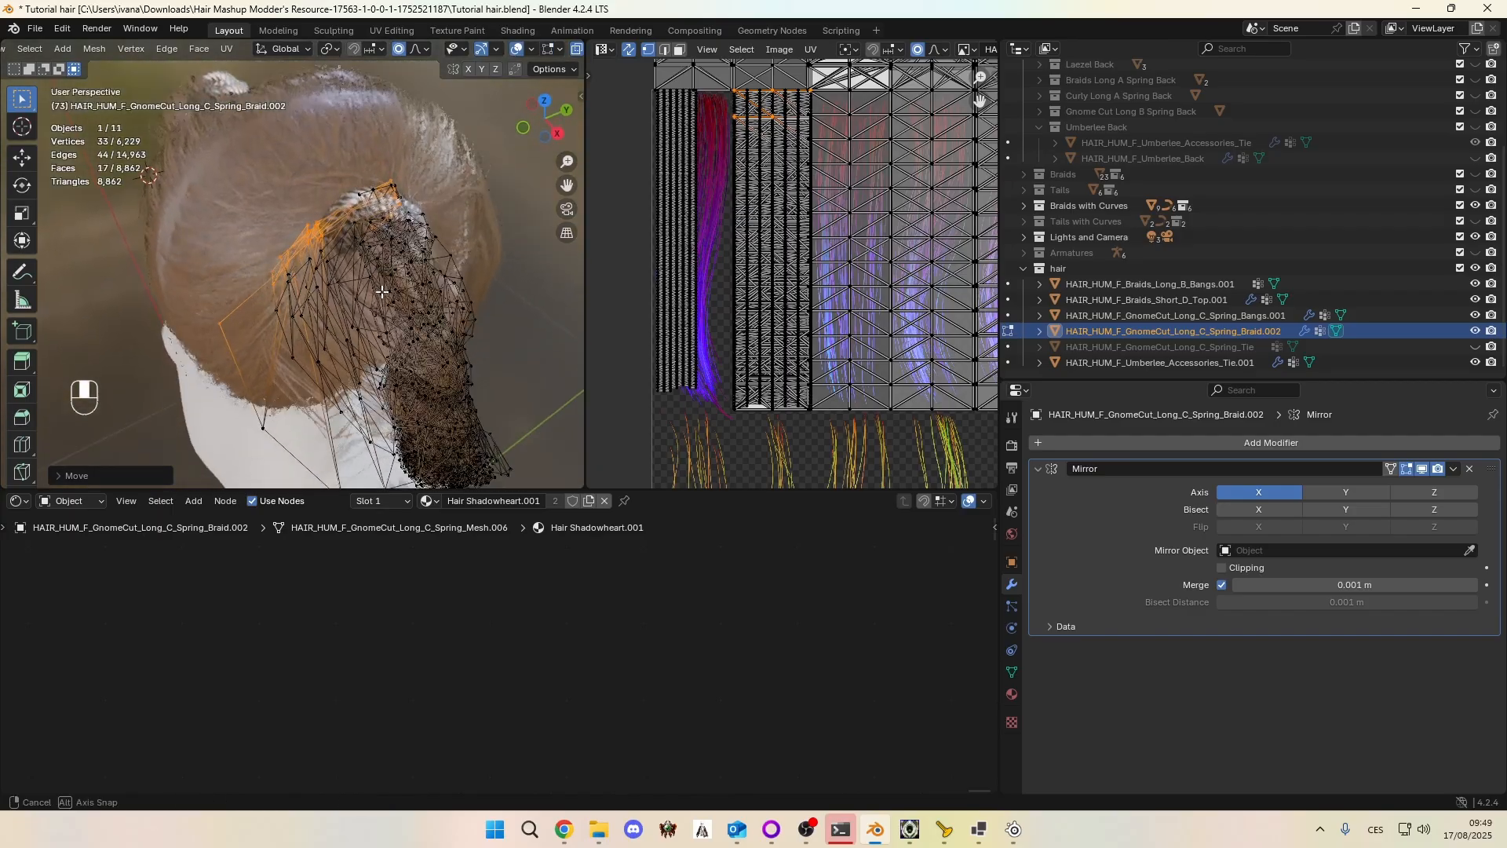
key("c")
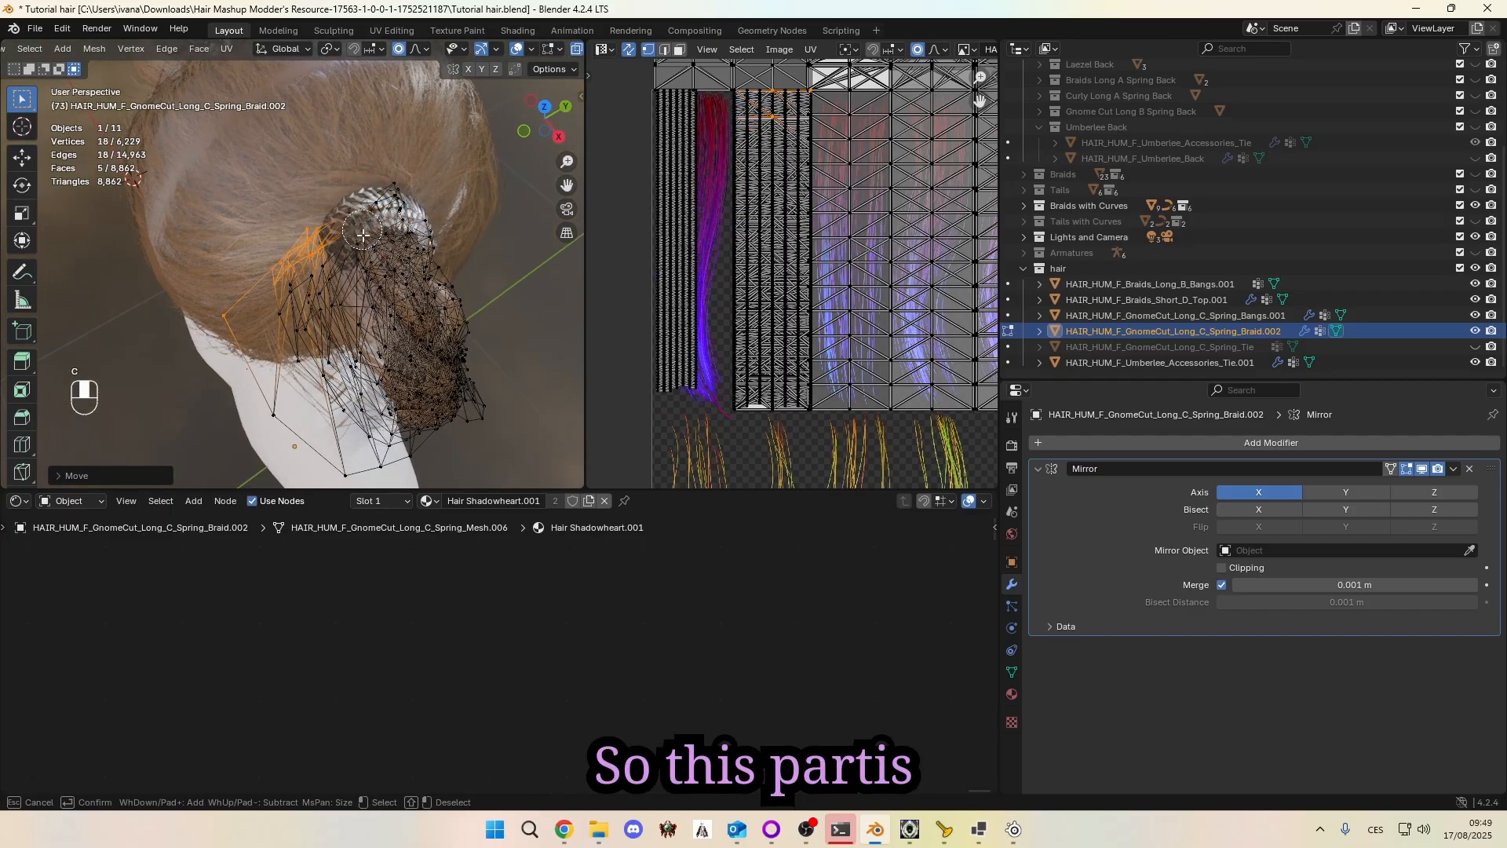
key("Escape")
key("g")
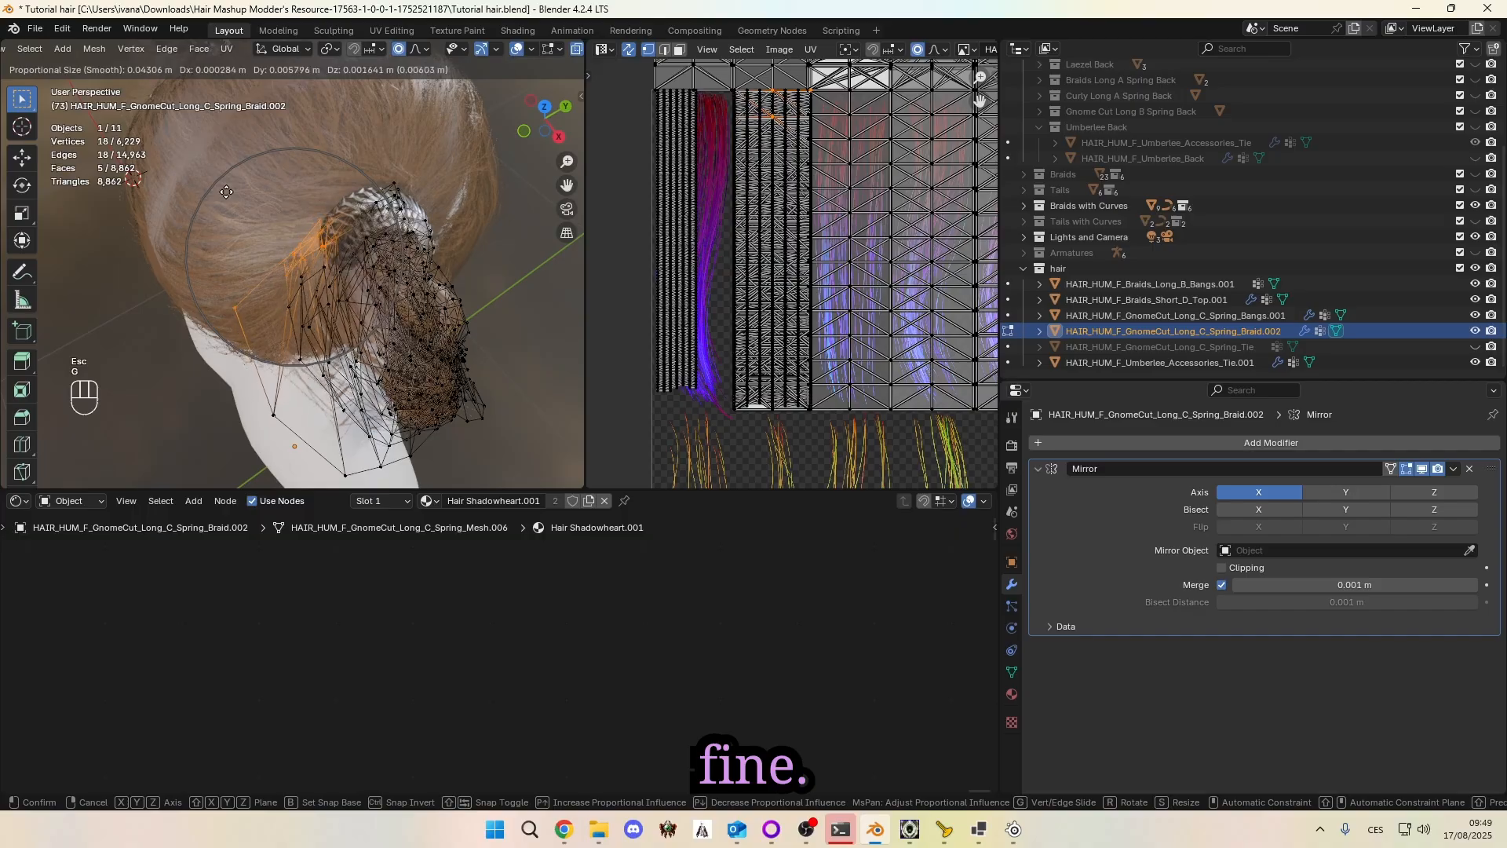
left_click(236, 191)
middle_click_drag(236, 191, 393, 398)
Step: Select the outermost stray vertex below the hair tie and move it in against the braid's base
left_click(393, 398)
middle_click_drag(377, 472, 346, 447)
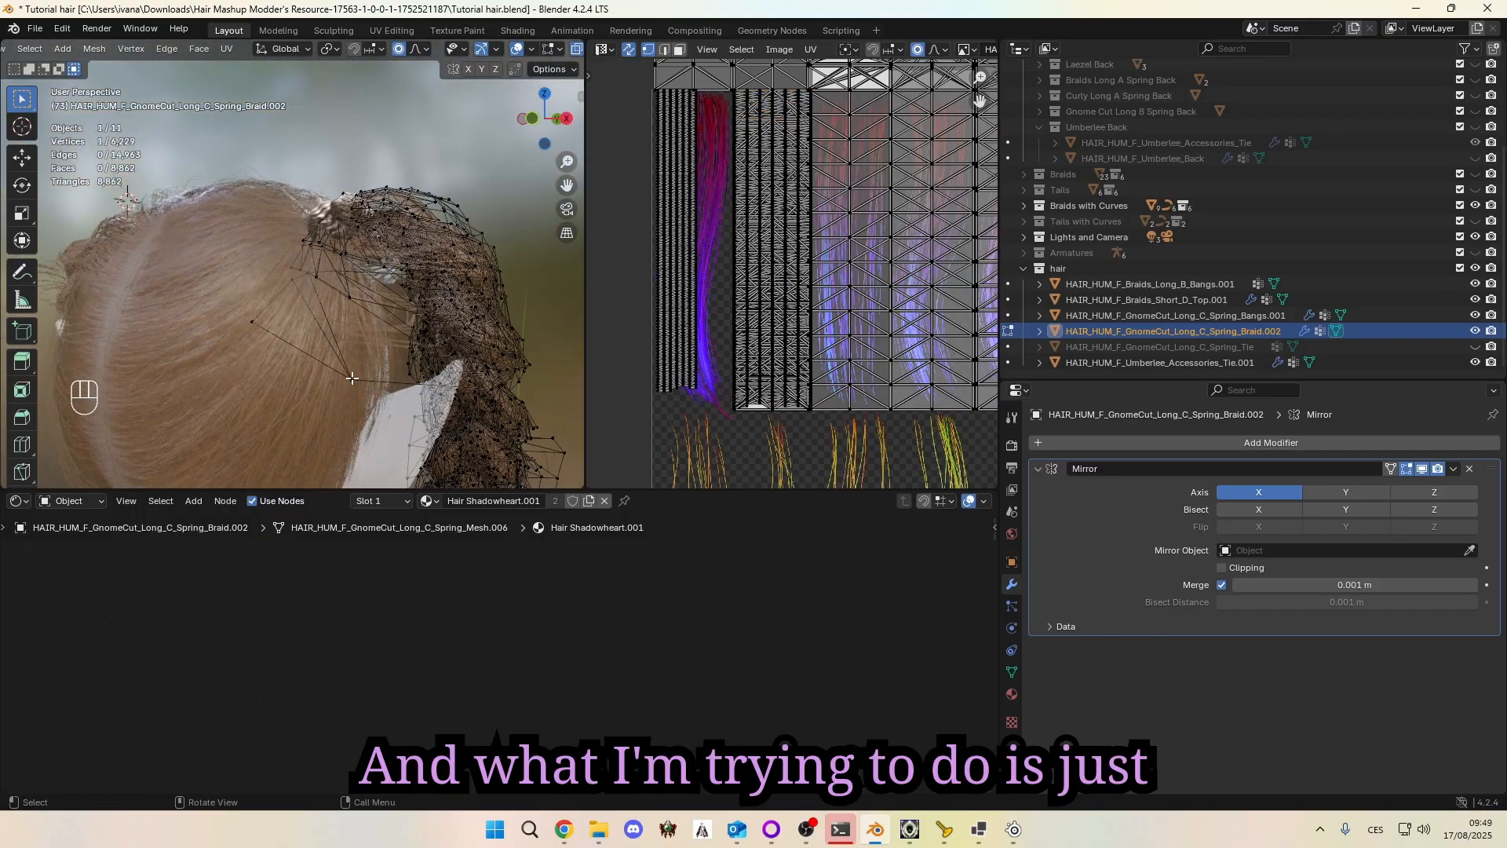
scroll(347, 447, "down", 2)
key("g")
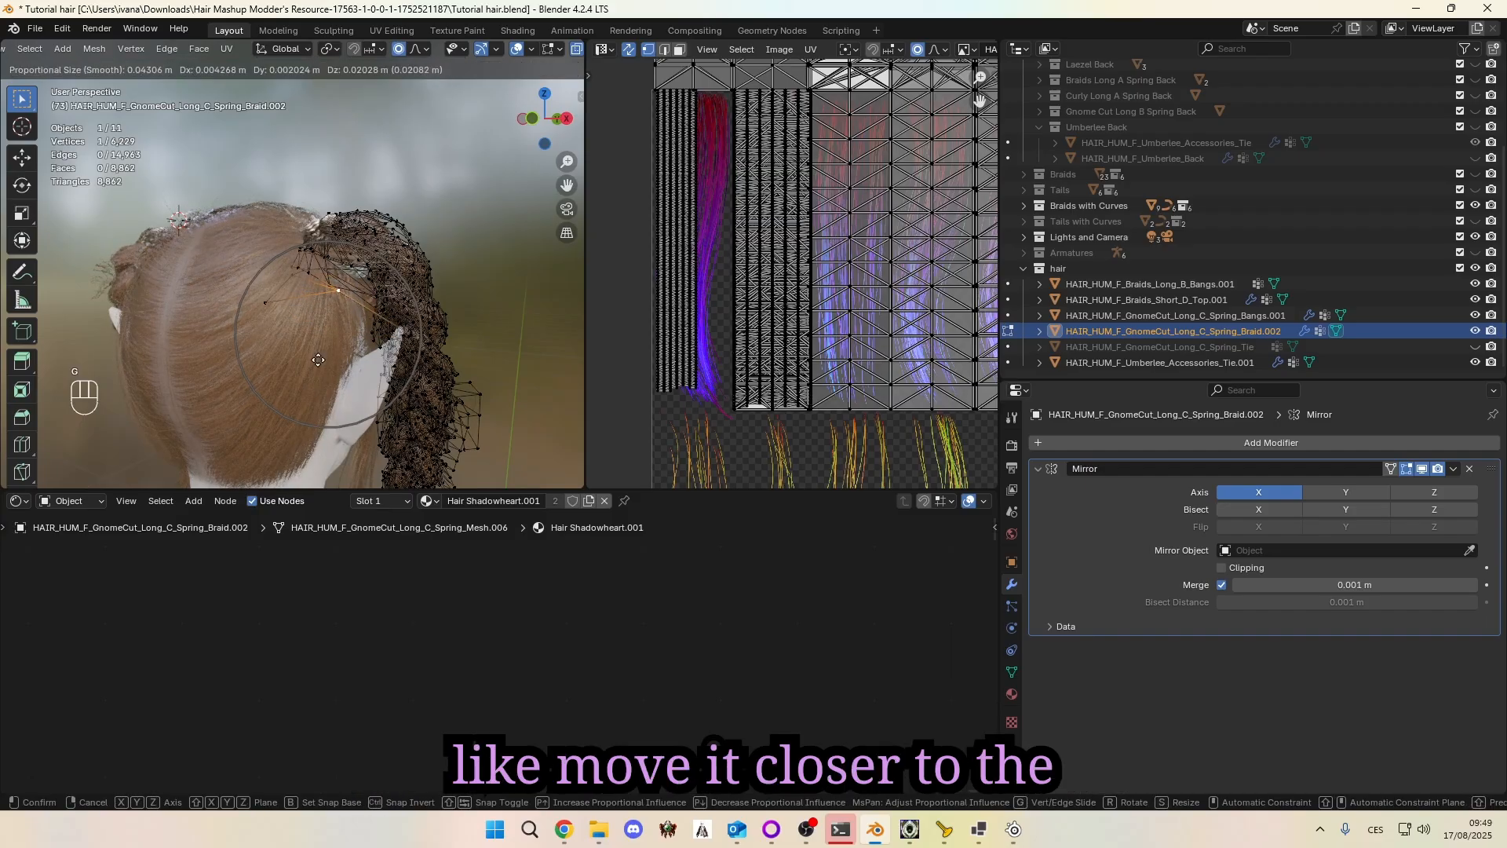
scroll(318, 359, "down", 4)
left_click(321, 360)
middle_click_drag(321, 359, 221, 377)
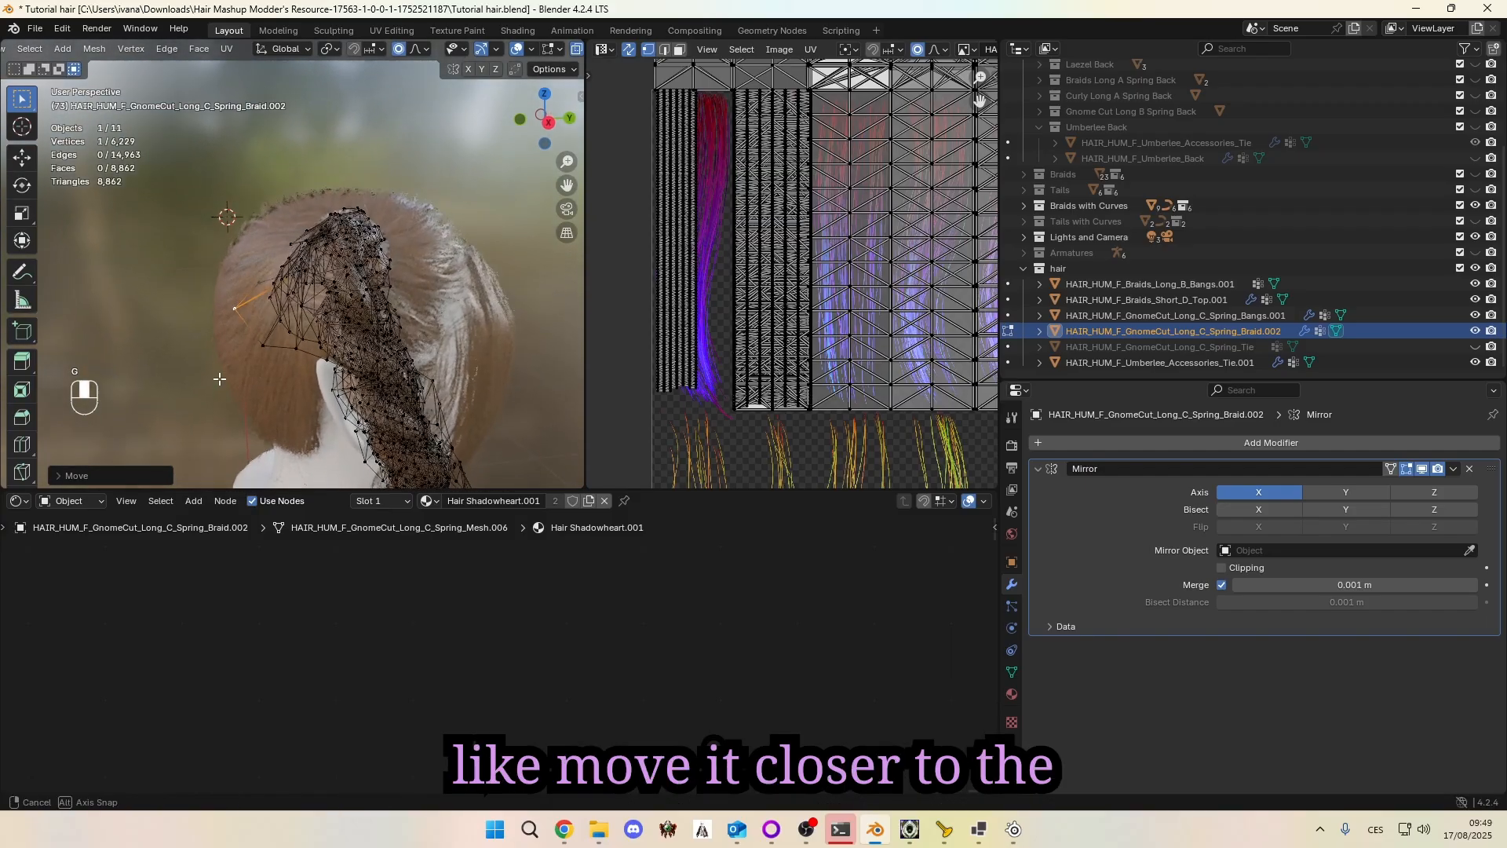
key("g")
left_click(258, 374)
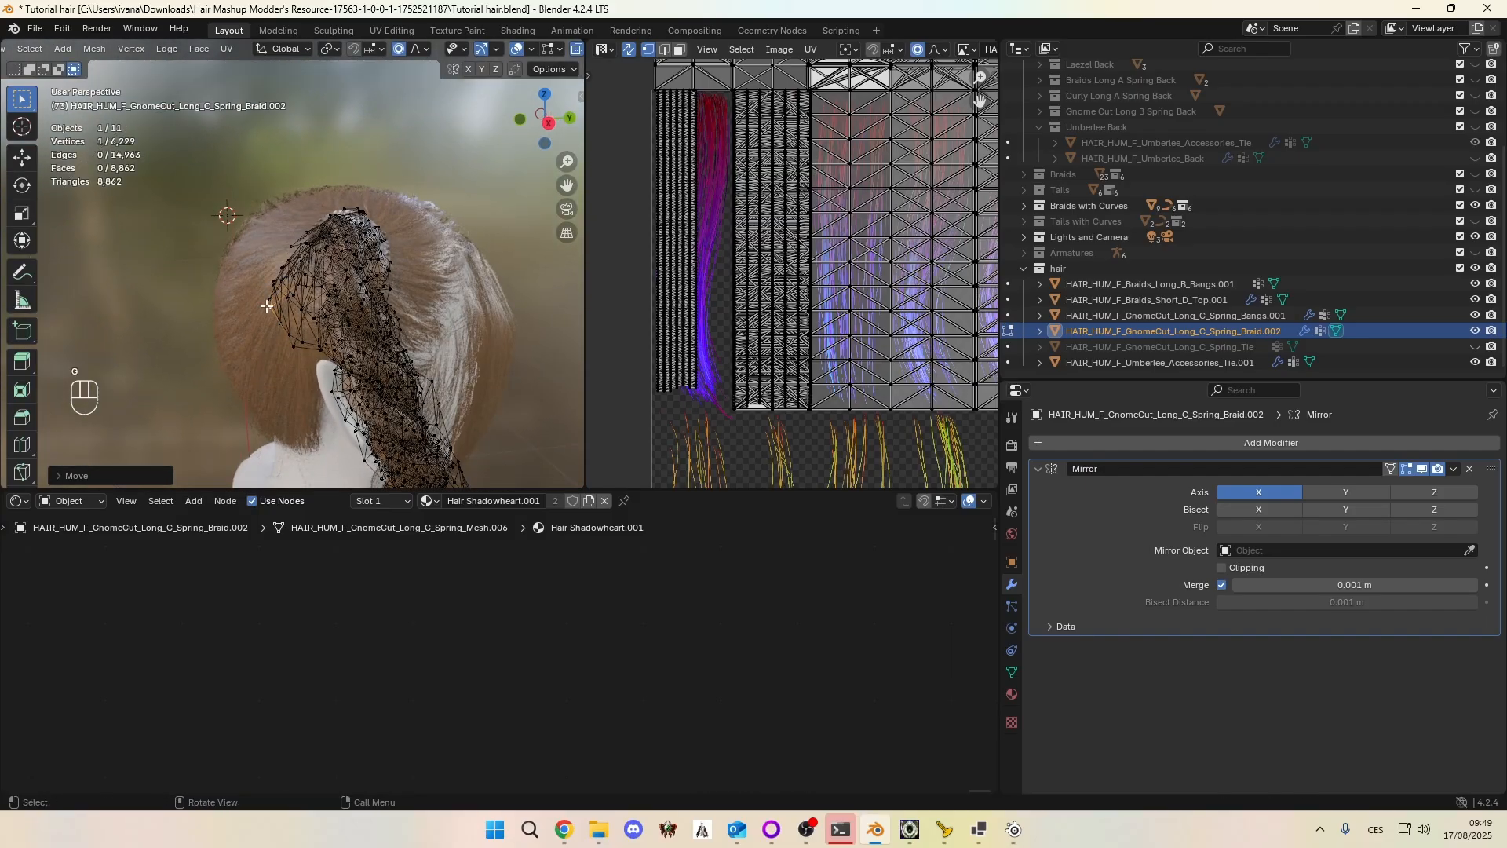
Step: Circle-select the vertices along the outer edge of the braid's base and move them slightly inward with a proportional size of about 0.1 m
key("c")
left_click_drag(275, 296, 272, 340)
key("Escape")
key("g")
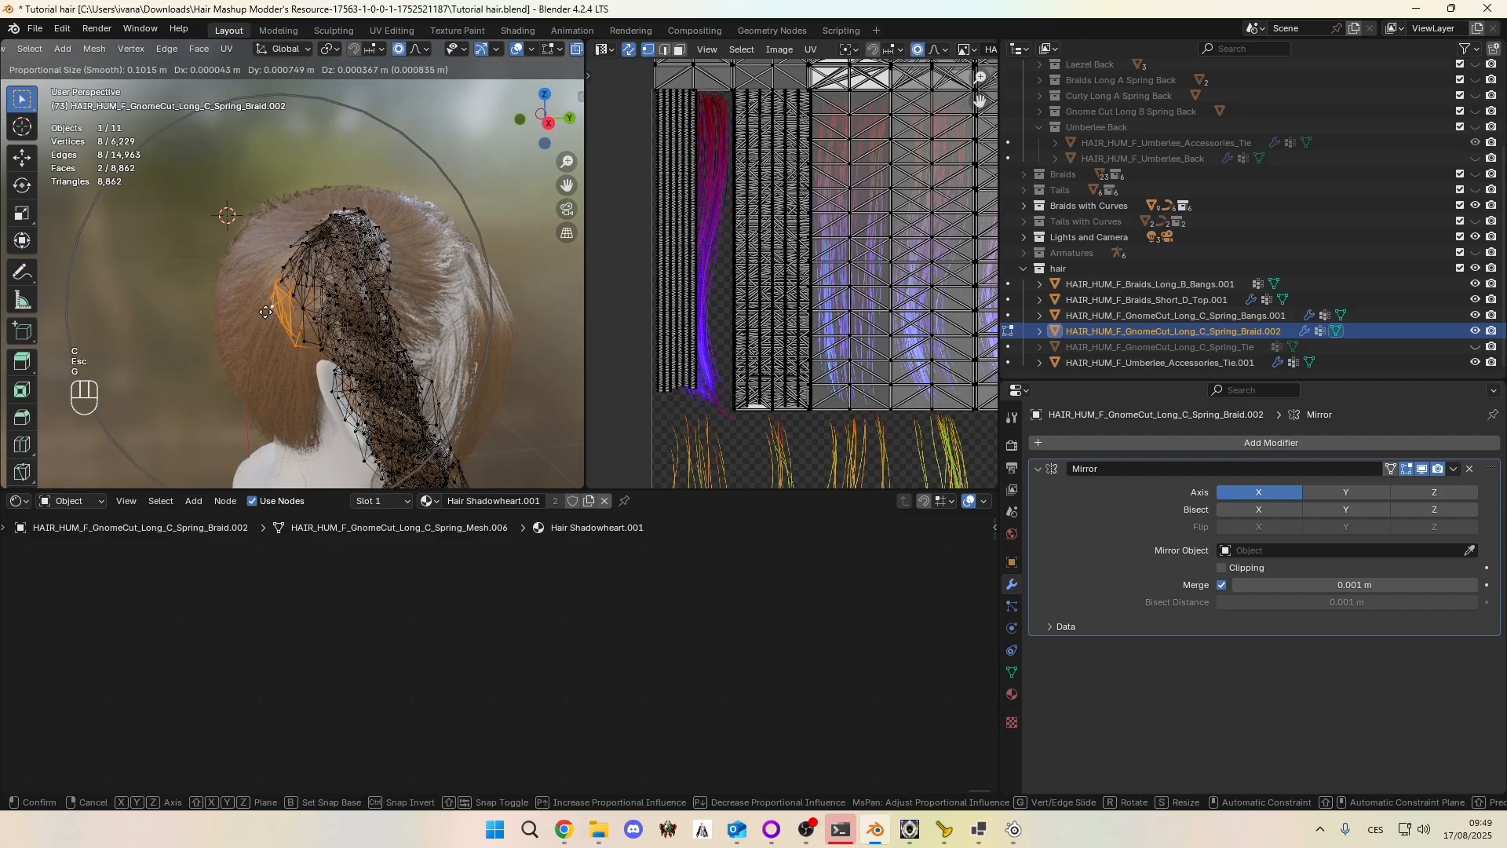
left_click(283, 307)
middle_click_drag(282, 307, 251, 325)
Step: Hide the overlays and move the strand points under the hair tie closer to it from two viewing angles
left_click(518, 49)
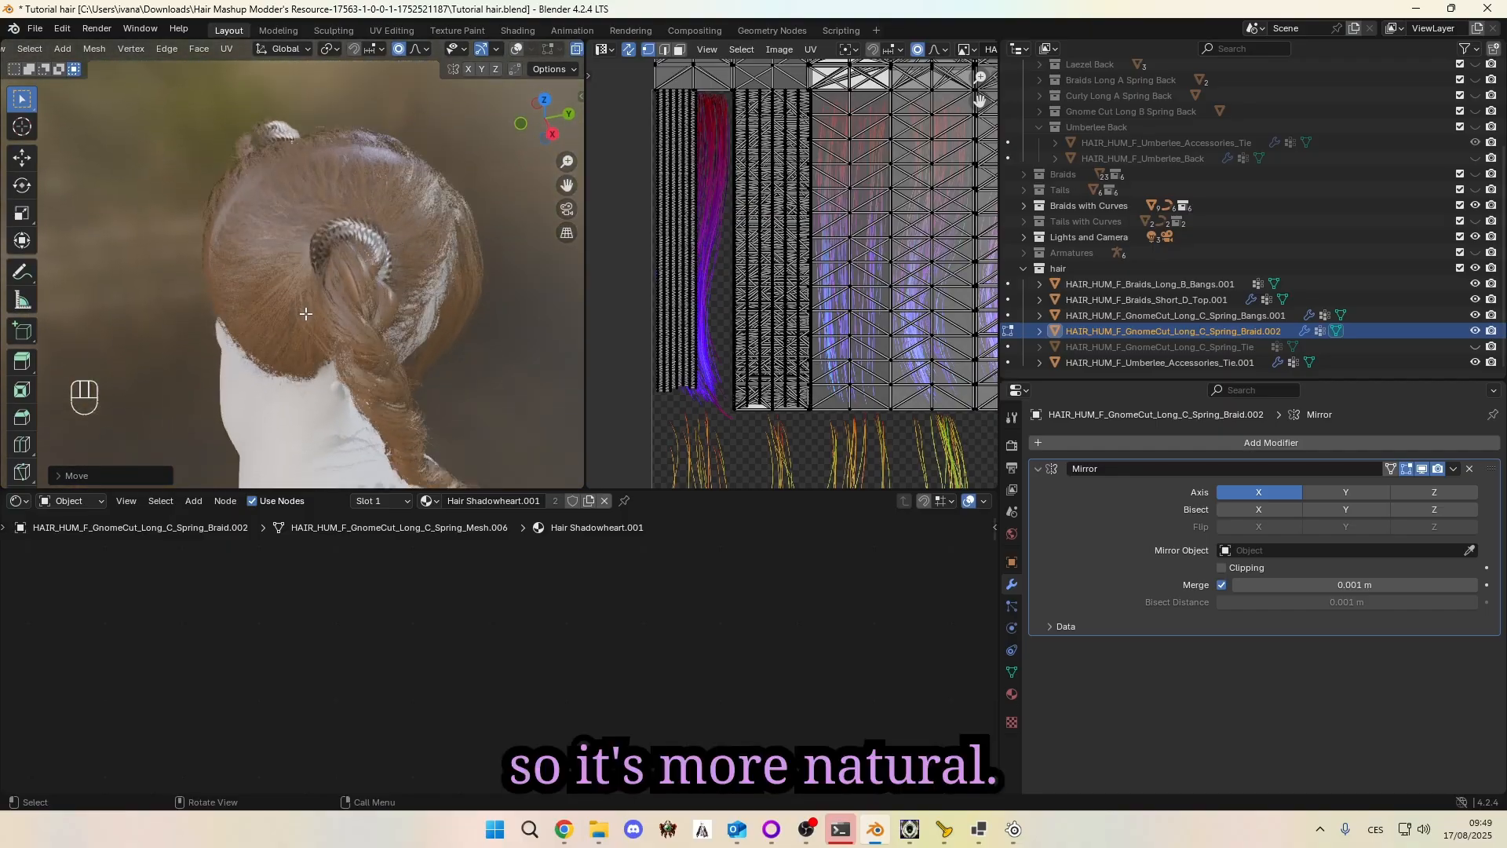
key("g")
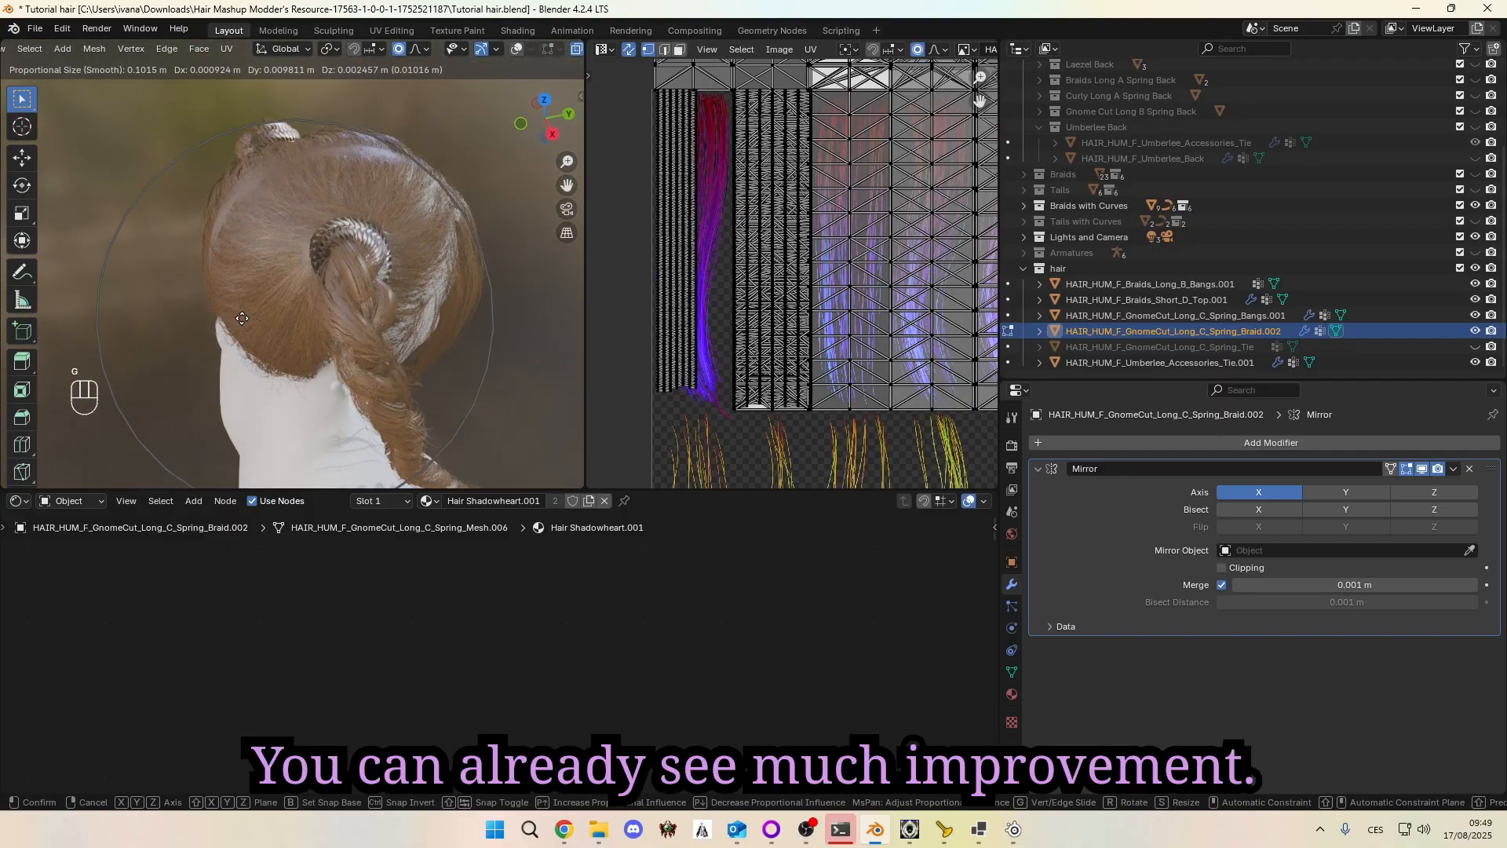
left_click(228, 317)
middle_click_drag(227, 317, 325, 266)
key("g")
left_click(273, 250)
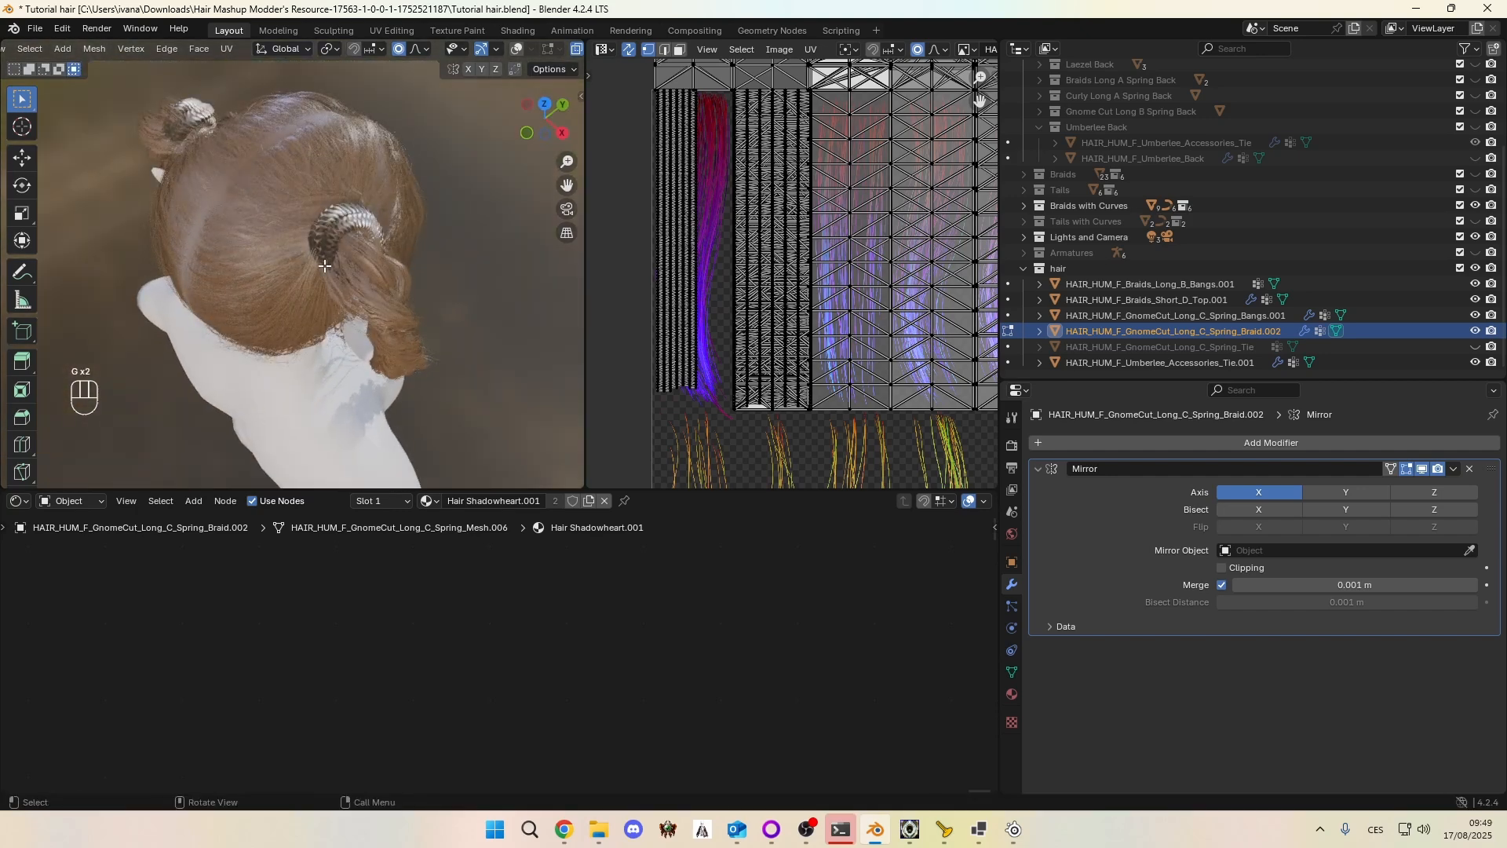
Step: Nudge individual strand vertices at the lower edge of the hair tie into place, showing the overlays for the last one and hiding them again
key("g")
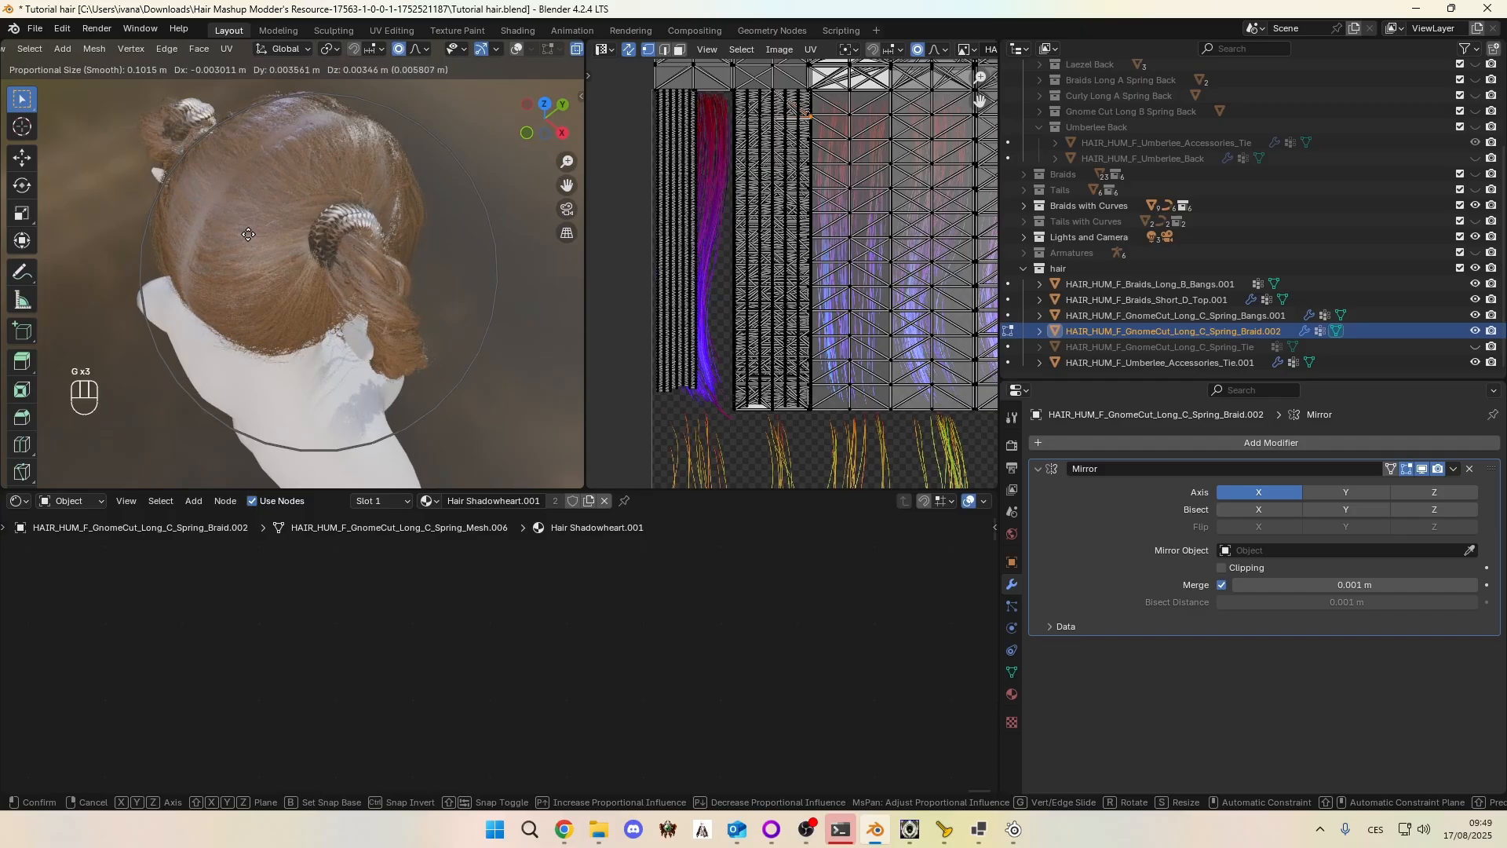
left_click(249, 235)
key("g")
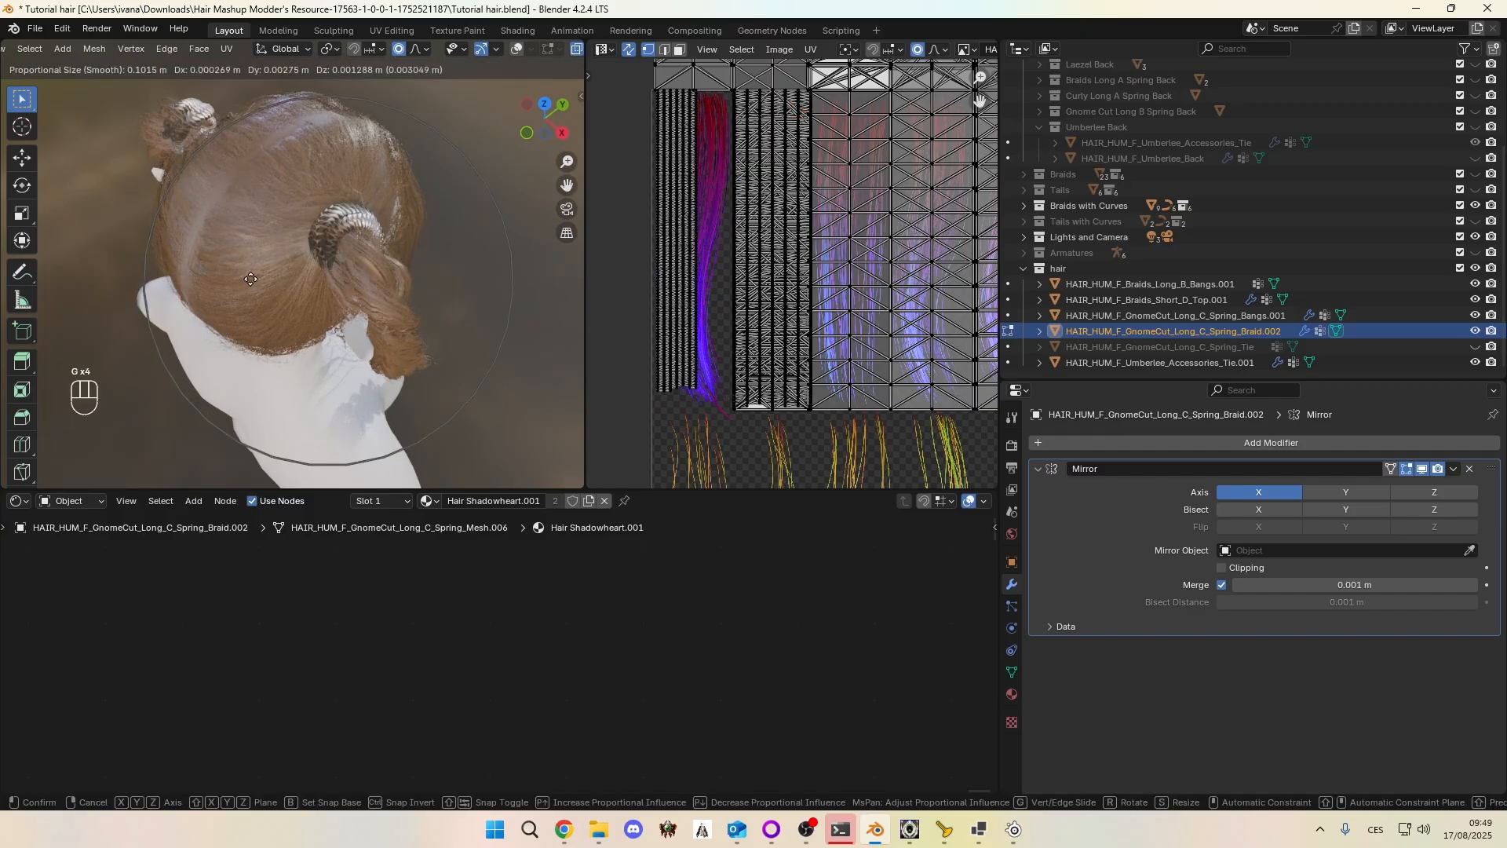
left_click(250, 279)
left_click(523, 50)
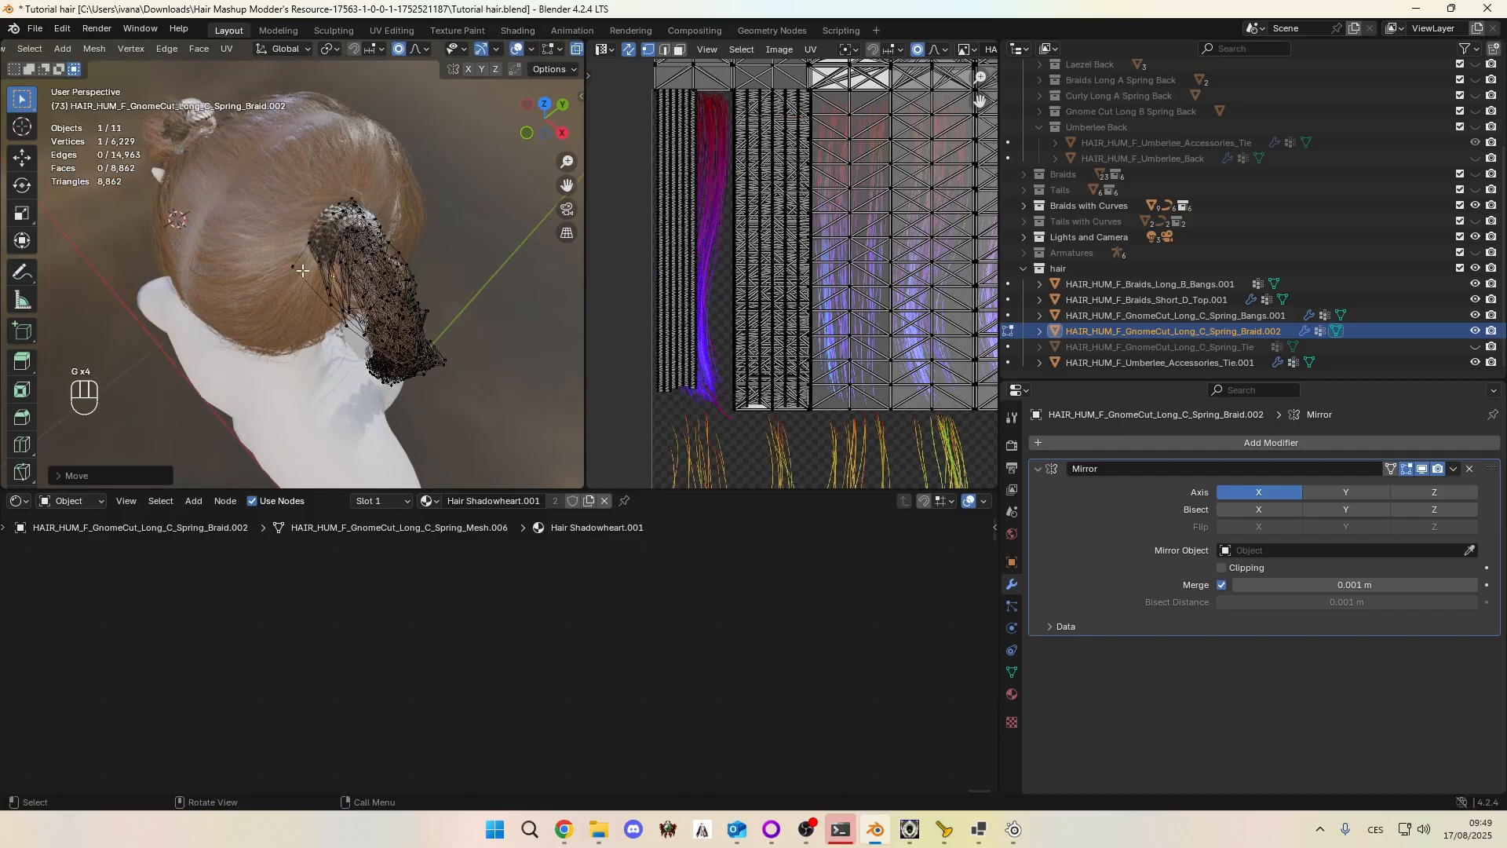
key("g")
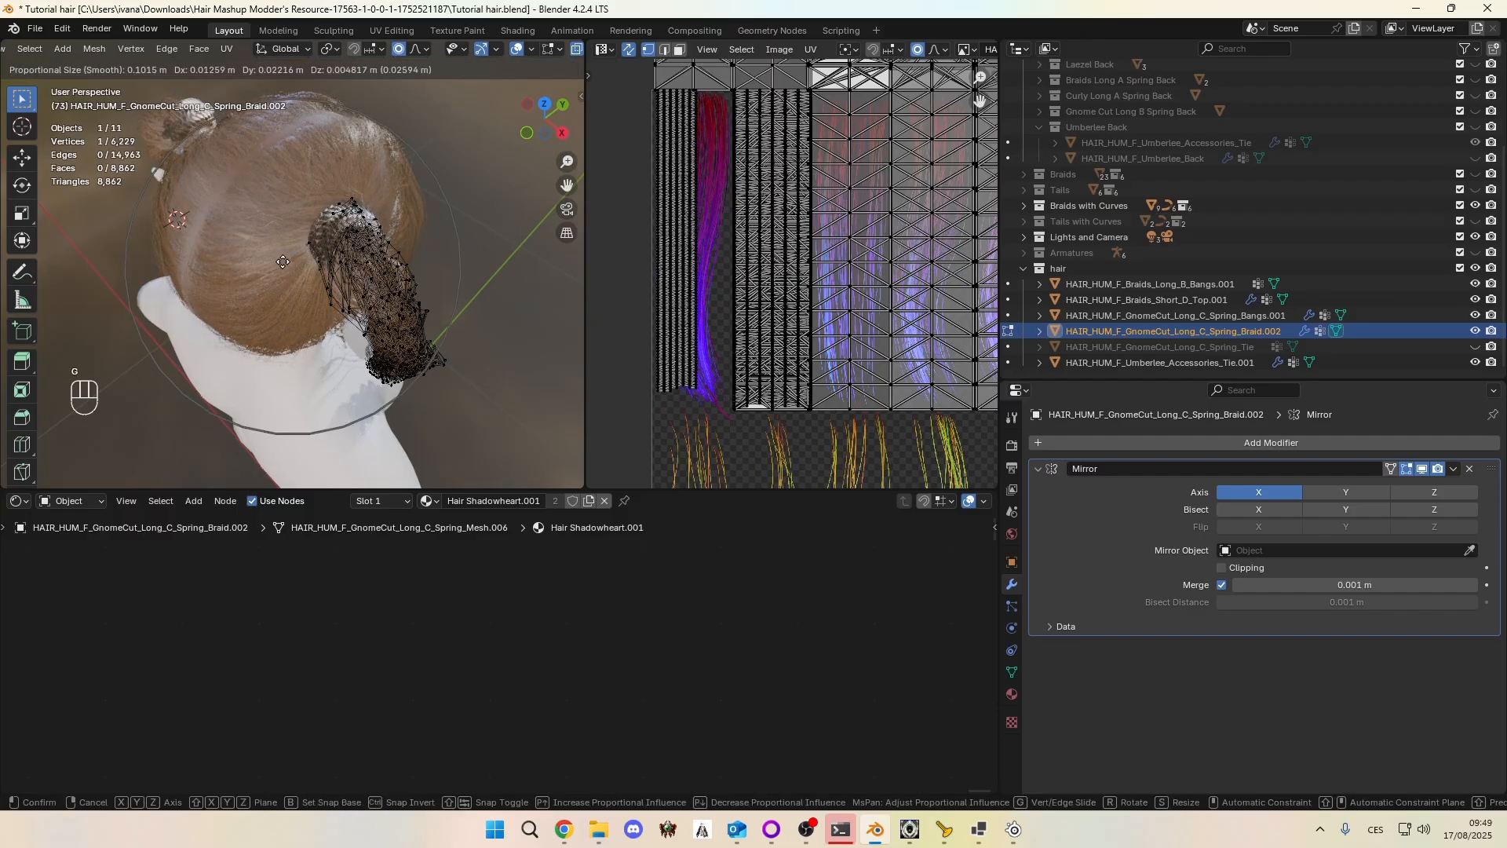
left_click(278, 261)
left_click(523, 50)
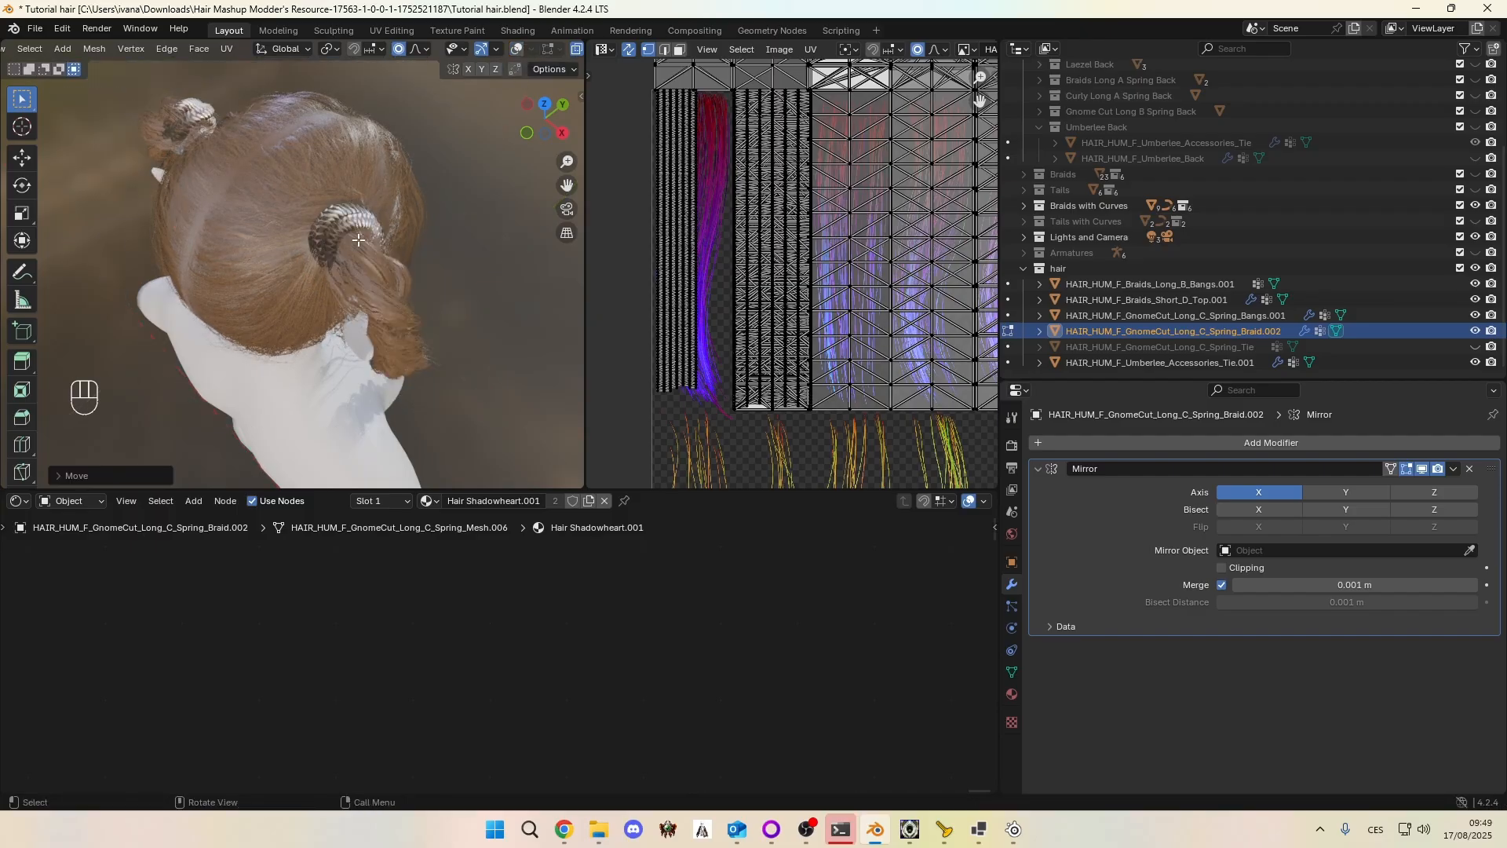
Step: Check the braid's start from behind and the side, and fine-tune its strands where they enter the hair tie with moves of about 0.002–0.004 m
middle_click_drag(471, 157, 301, 248)
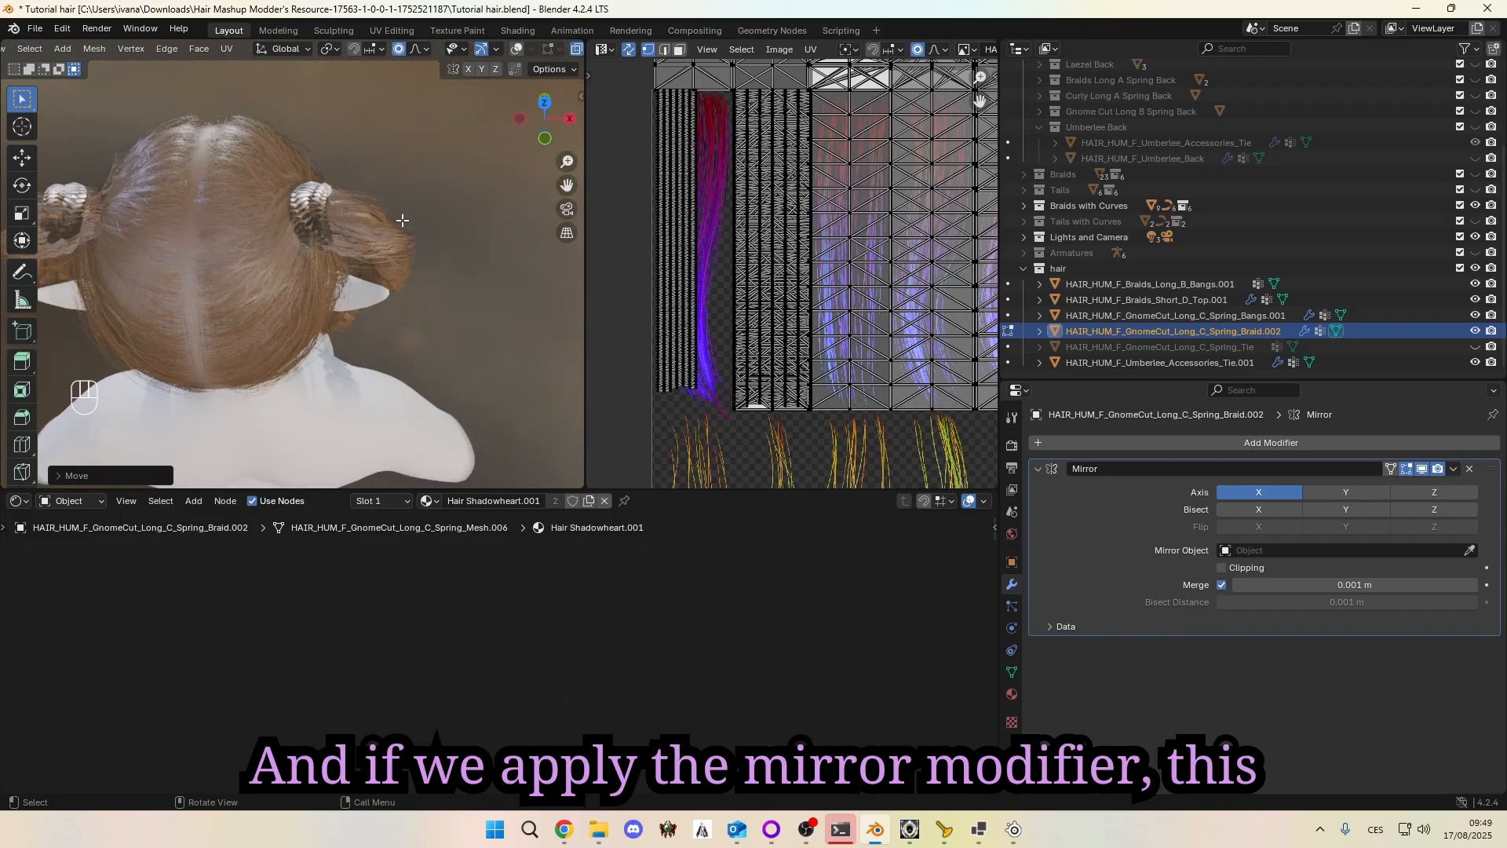
middle_click_drag(226, 203, 383, 291)
scroll(383, 292, "up", 4)
middle_click_drag(487, 284, 322, 229)
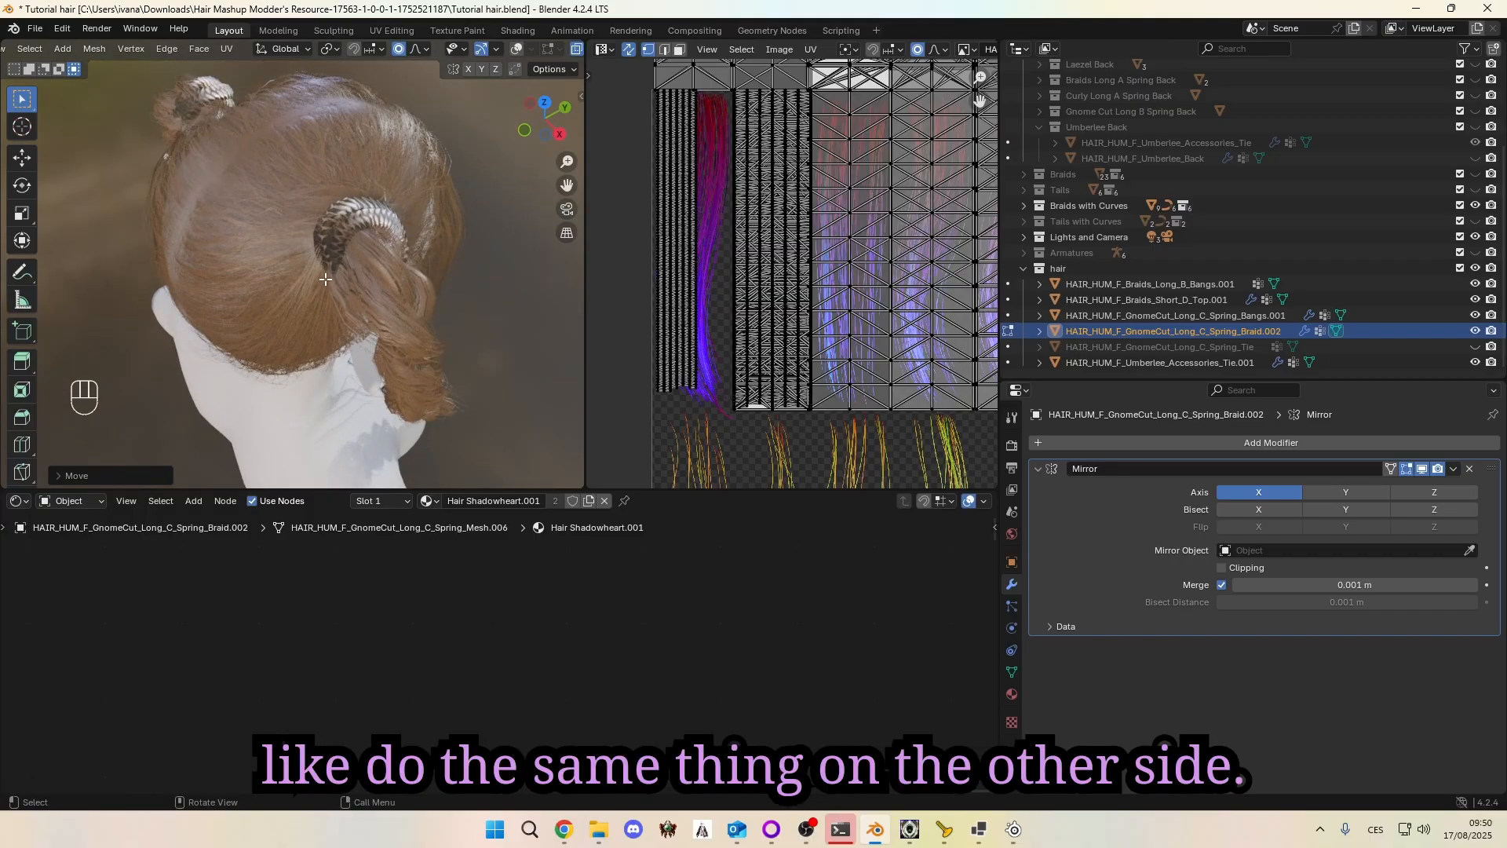
key("g")
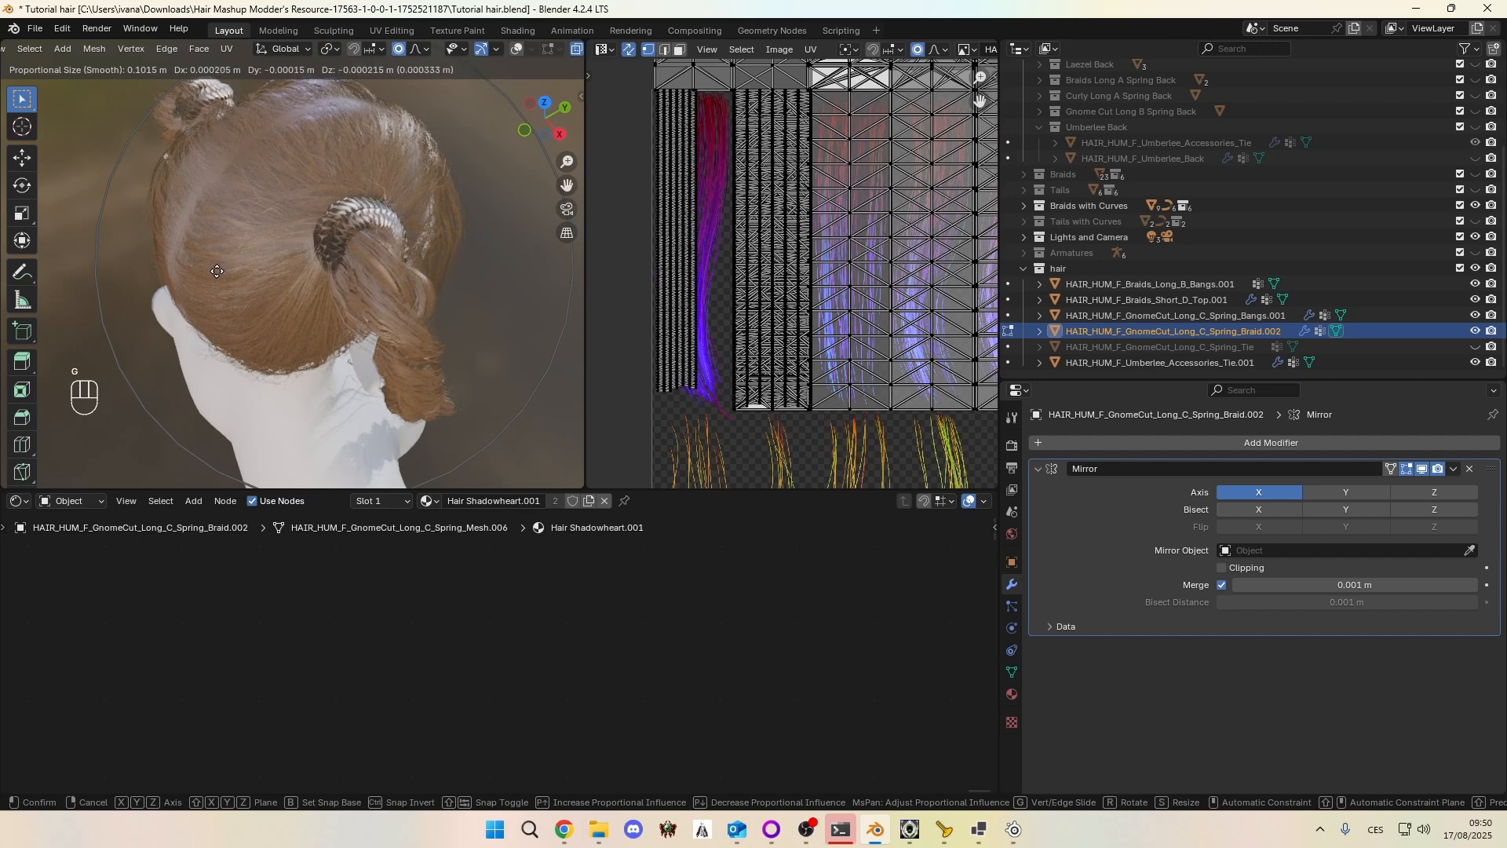
left_click(218, 271)
middle_click_drag(235, 267, 102, 229)
key("g")
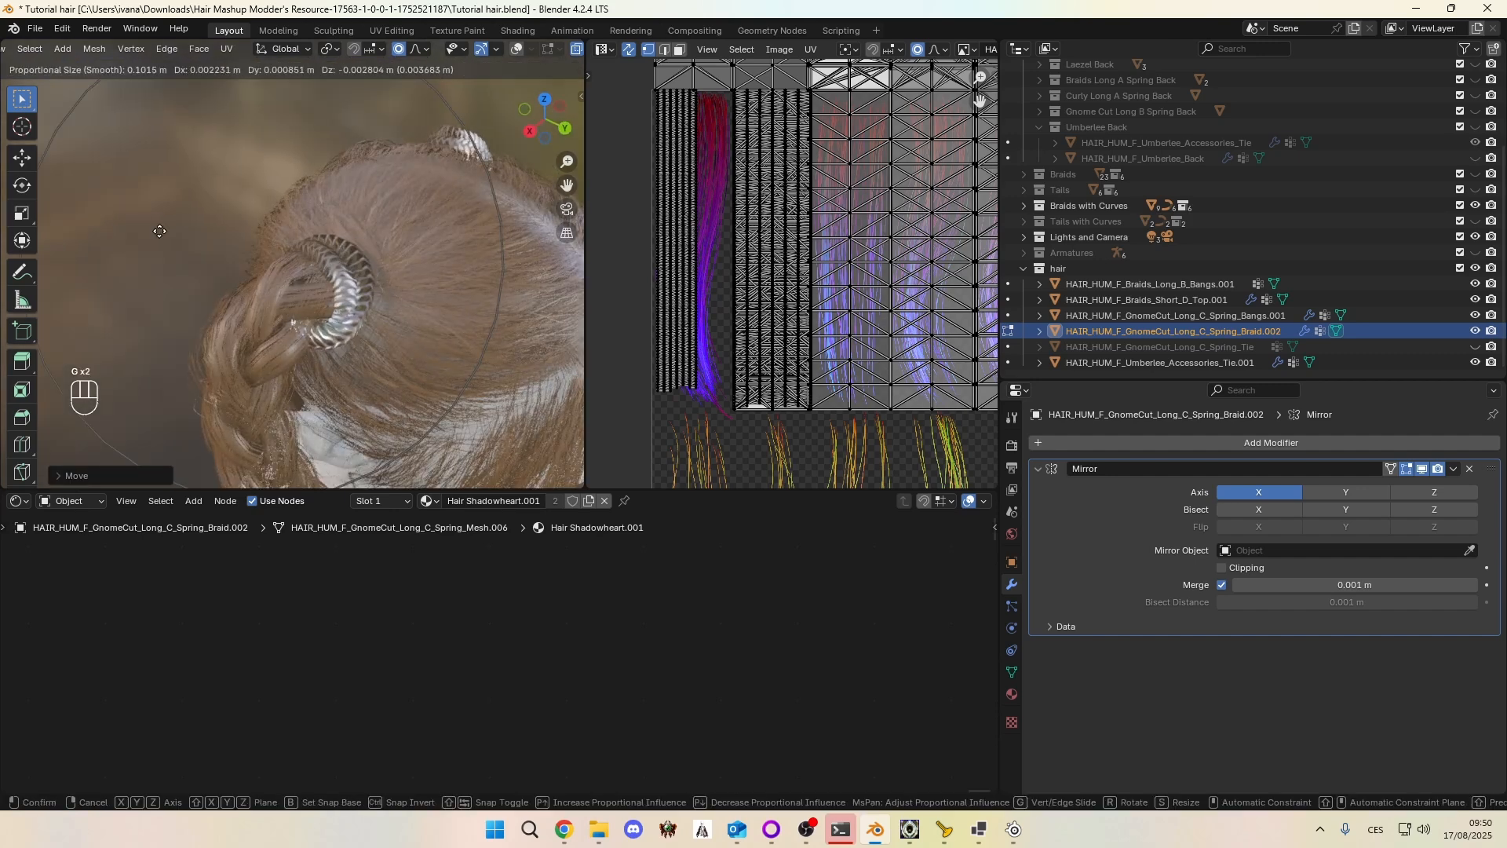
left_click(155, 235)
key("g")
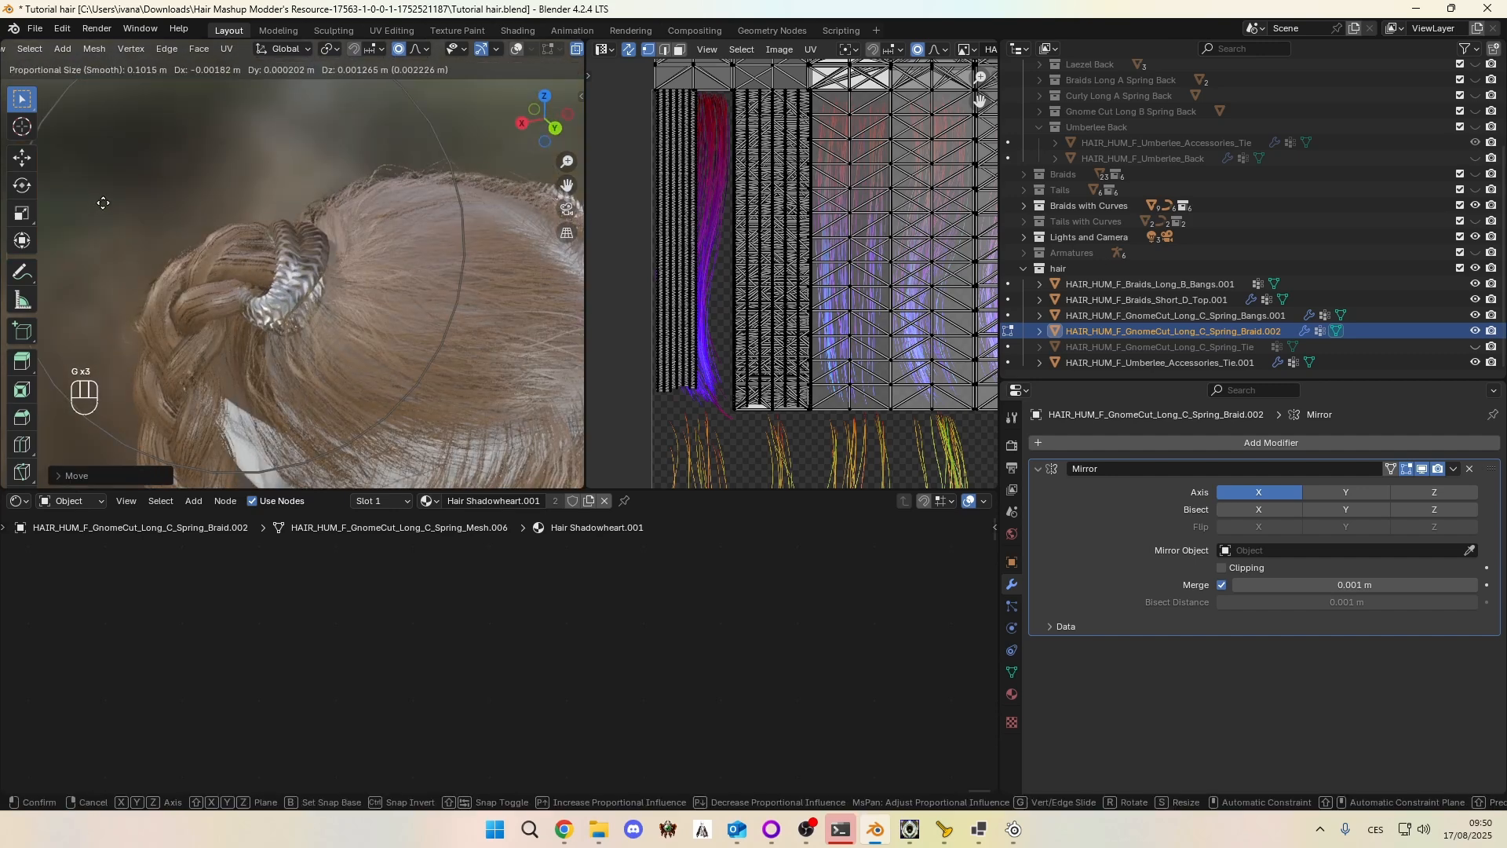
left_click(102, 207)
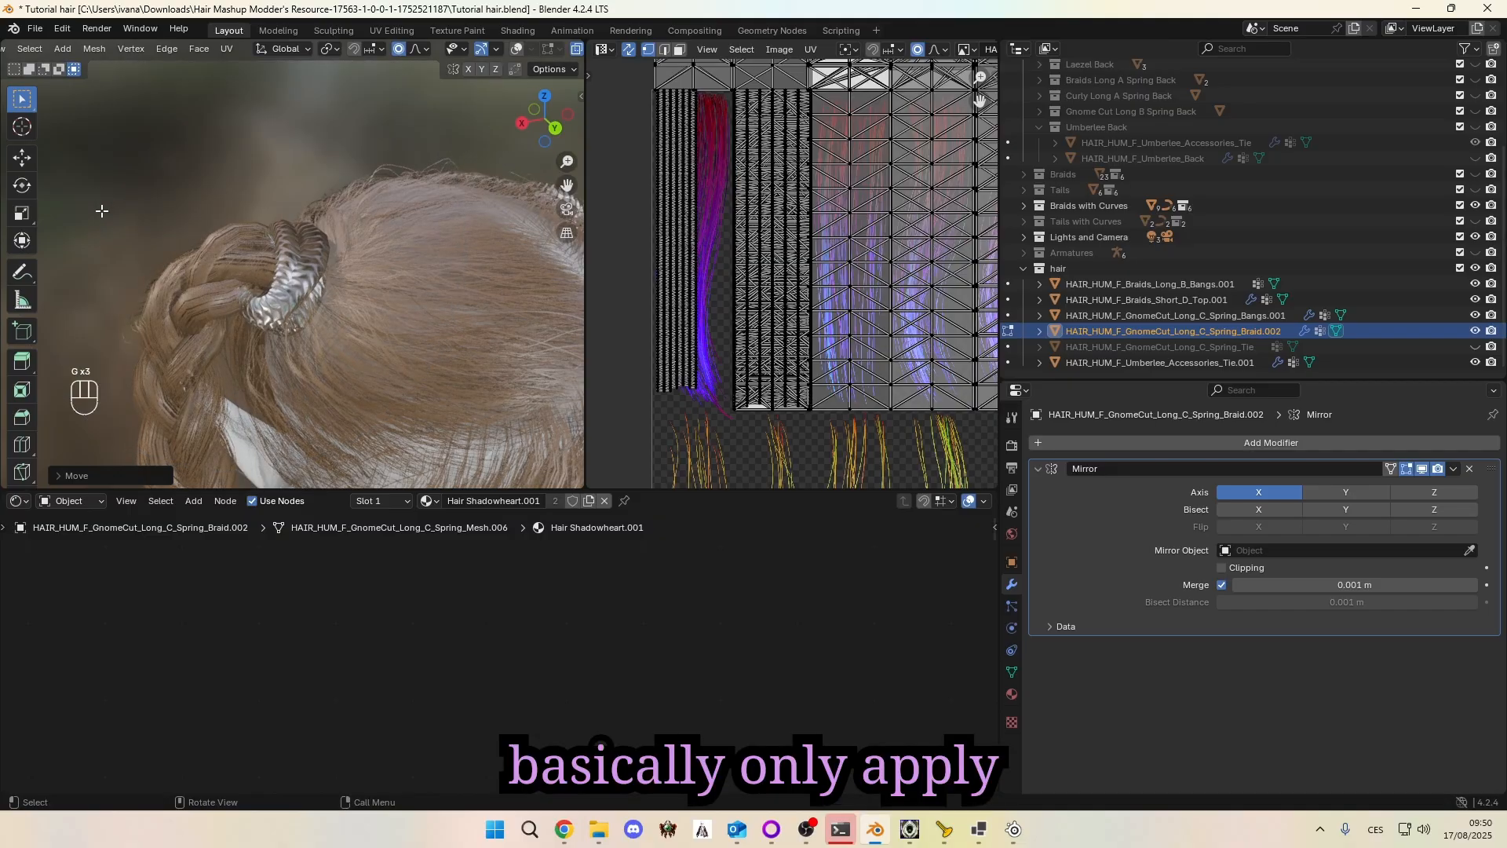
Step: Shift the strands on the rear side of the hair tie and a vertex at the braid's top closer to the tie
middle_click_drag(100, 209, 236, 251)
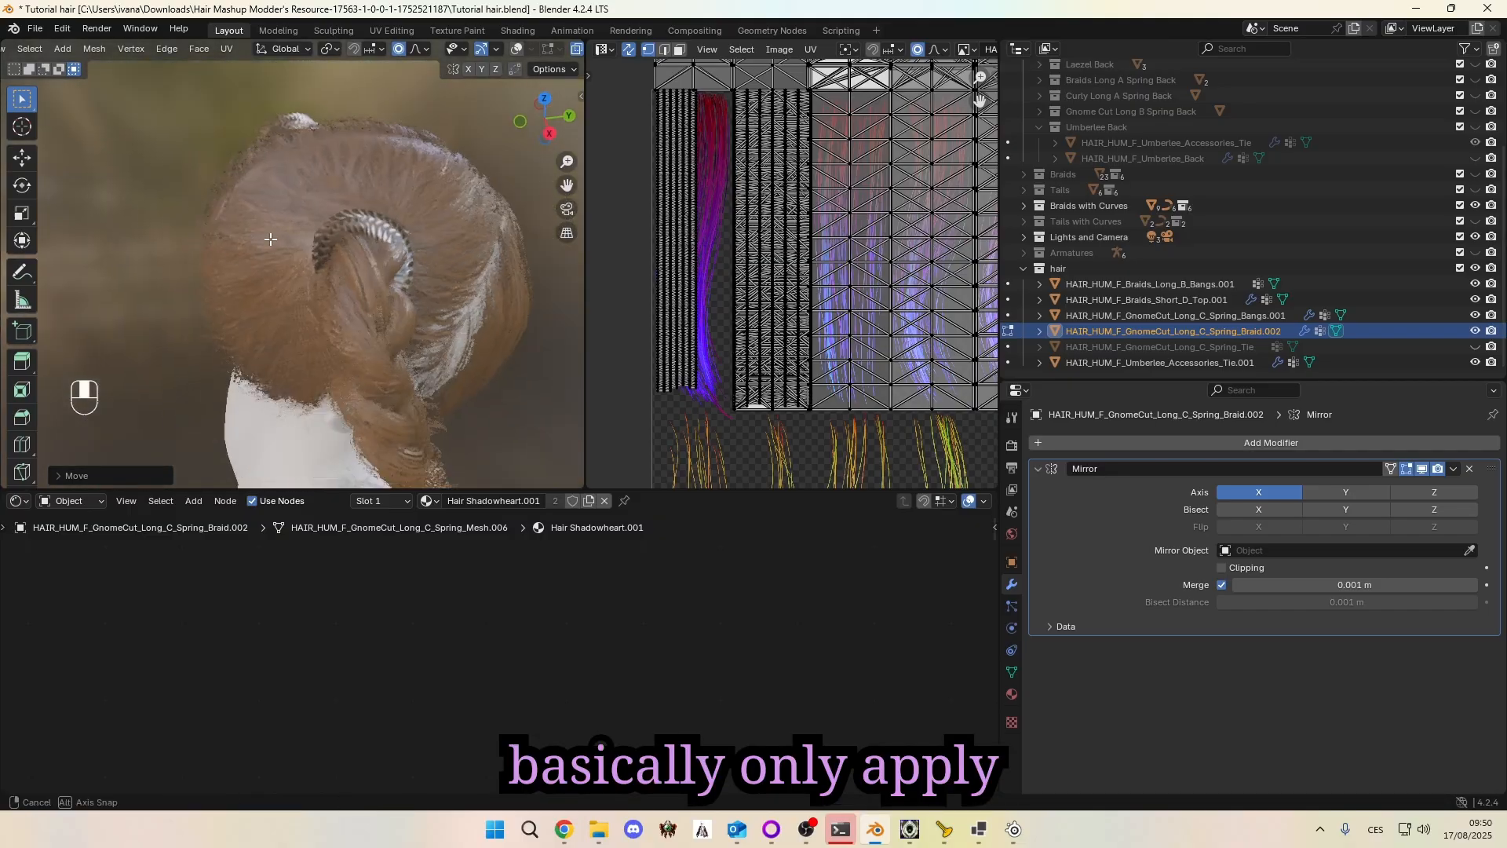
key("g")
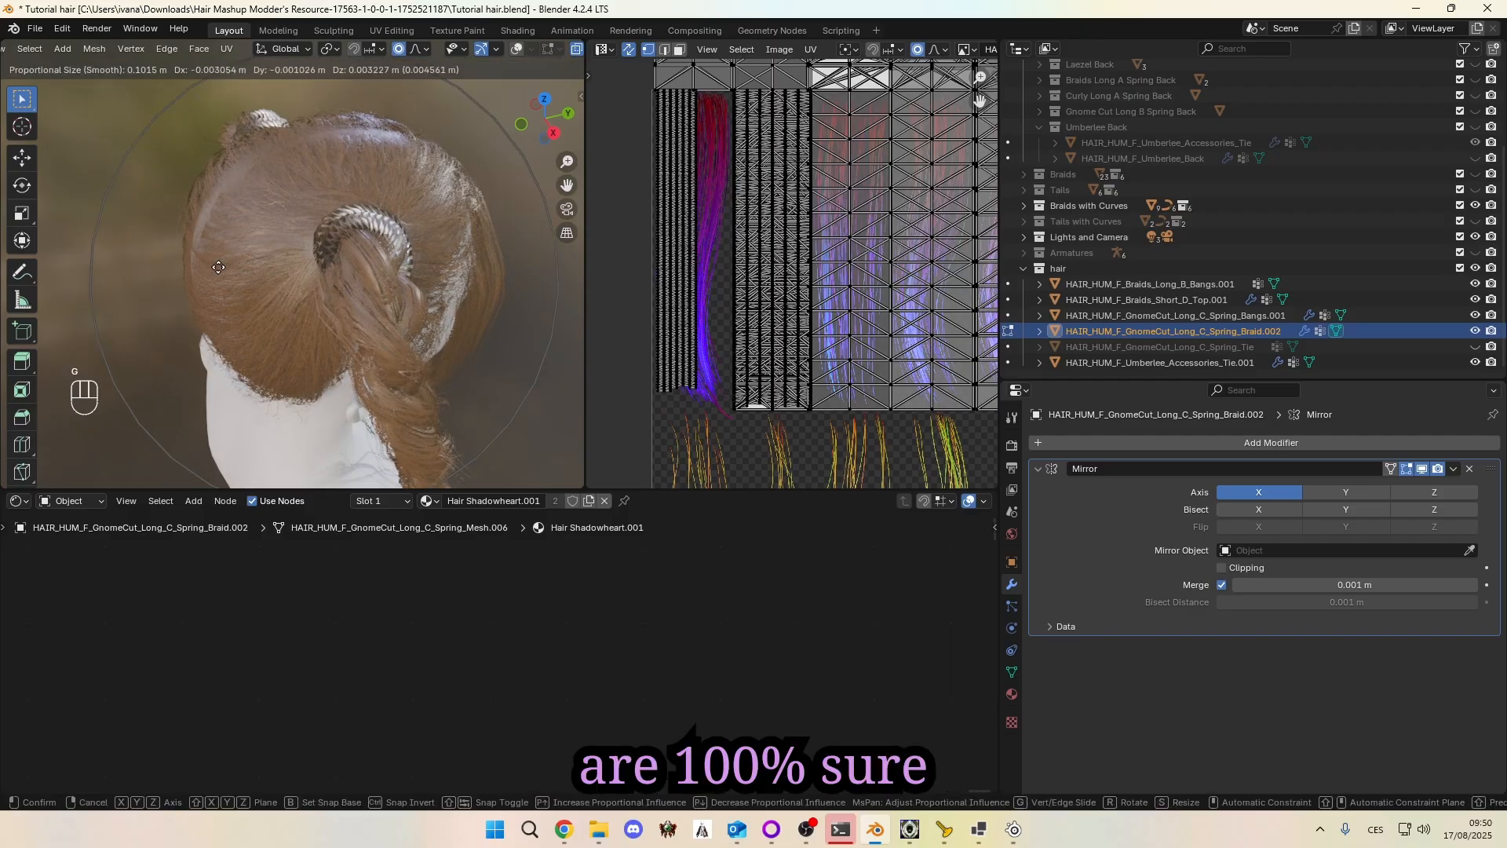
left_click(219, 267)
mouse_move(220, 266)
middle_mouse_down()
mouse_move(273, 199)
mouse_move(139, 269)
mouse_move(204, 284)
middle_mouse_up()
key("g")
left_click(139, 268)
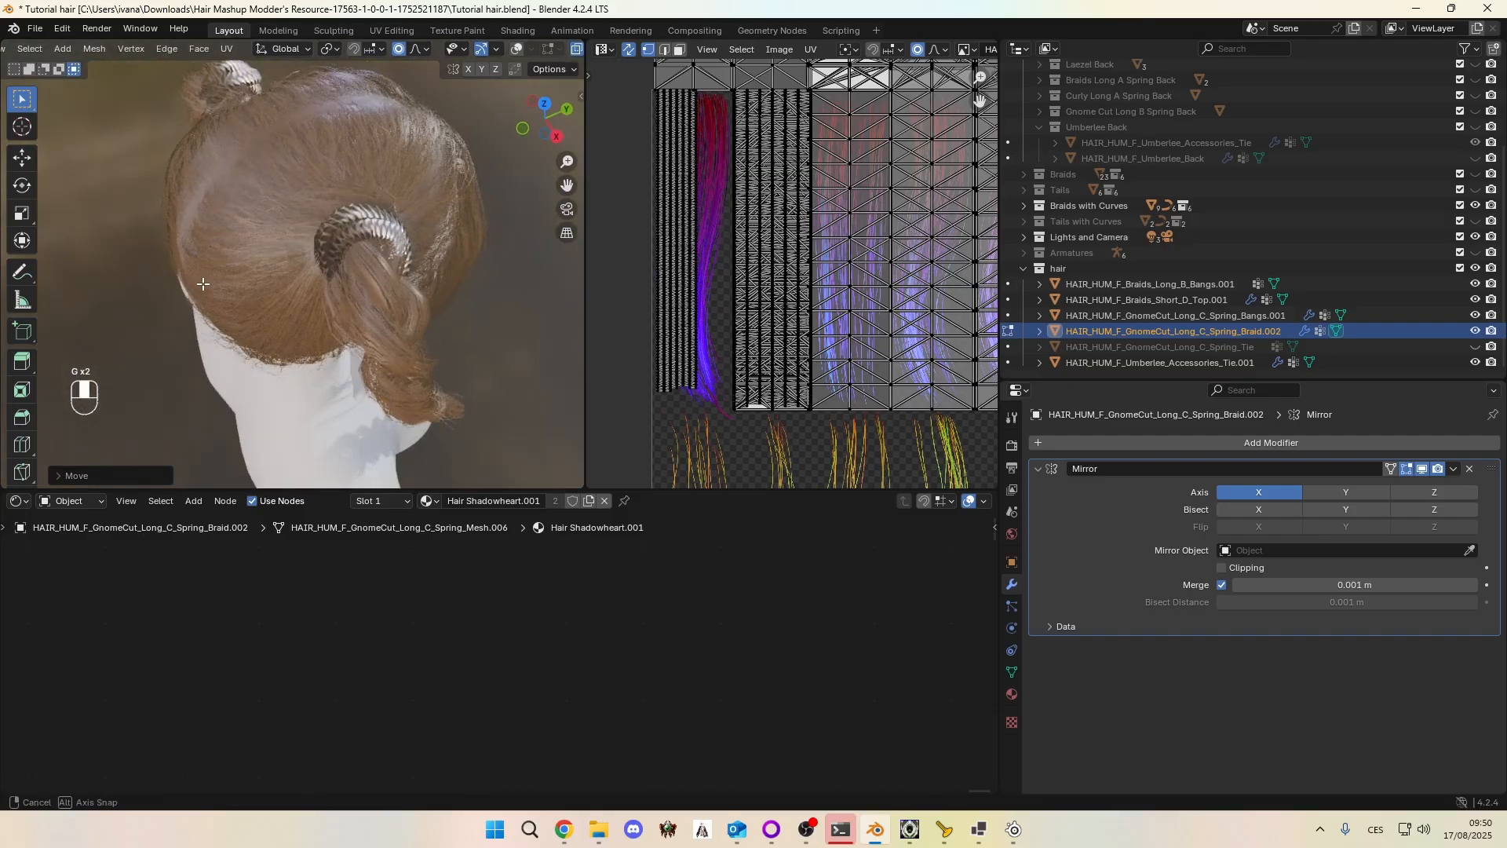
key("g")
left_click(373, 265)
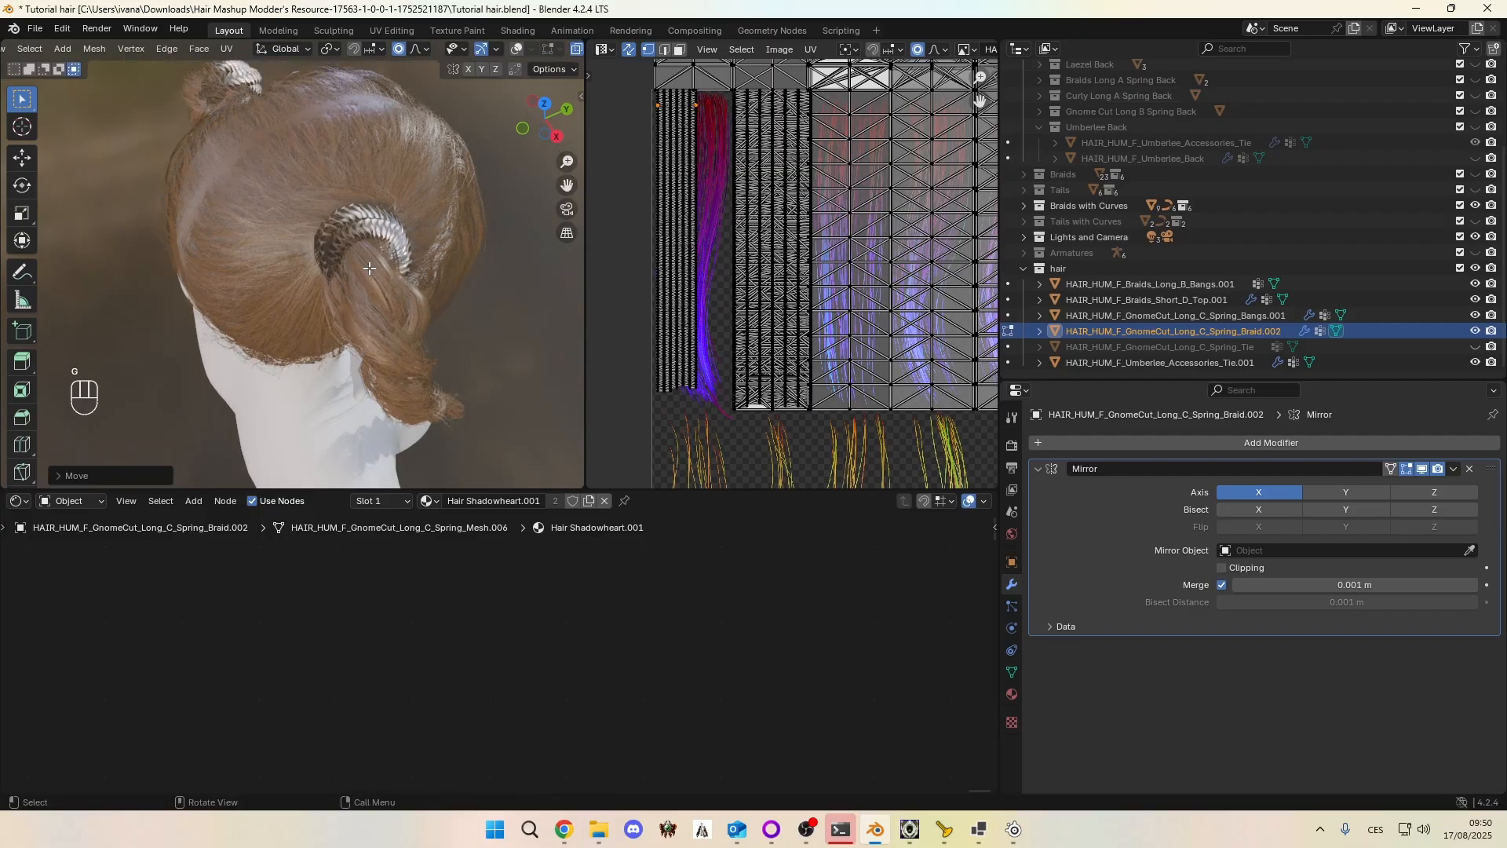
Step: Turn off Connected Only for proportional editing and move the braid's base toward the hair tie with a smaller influence radius
middle_click_drag(372, 267, 94, 219)
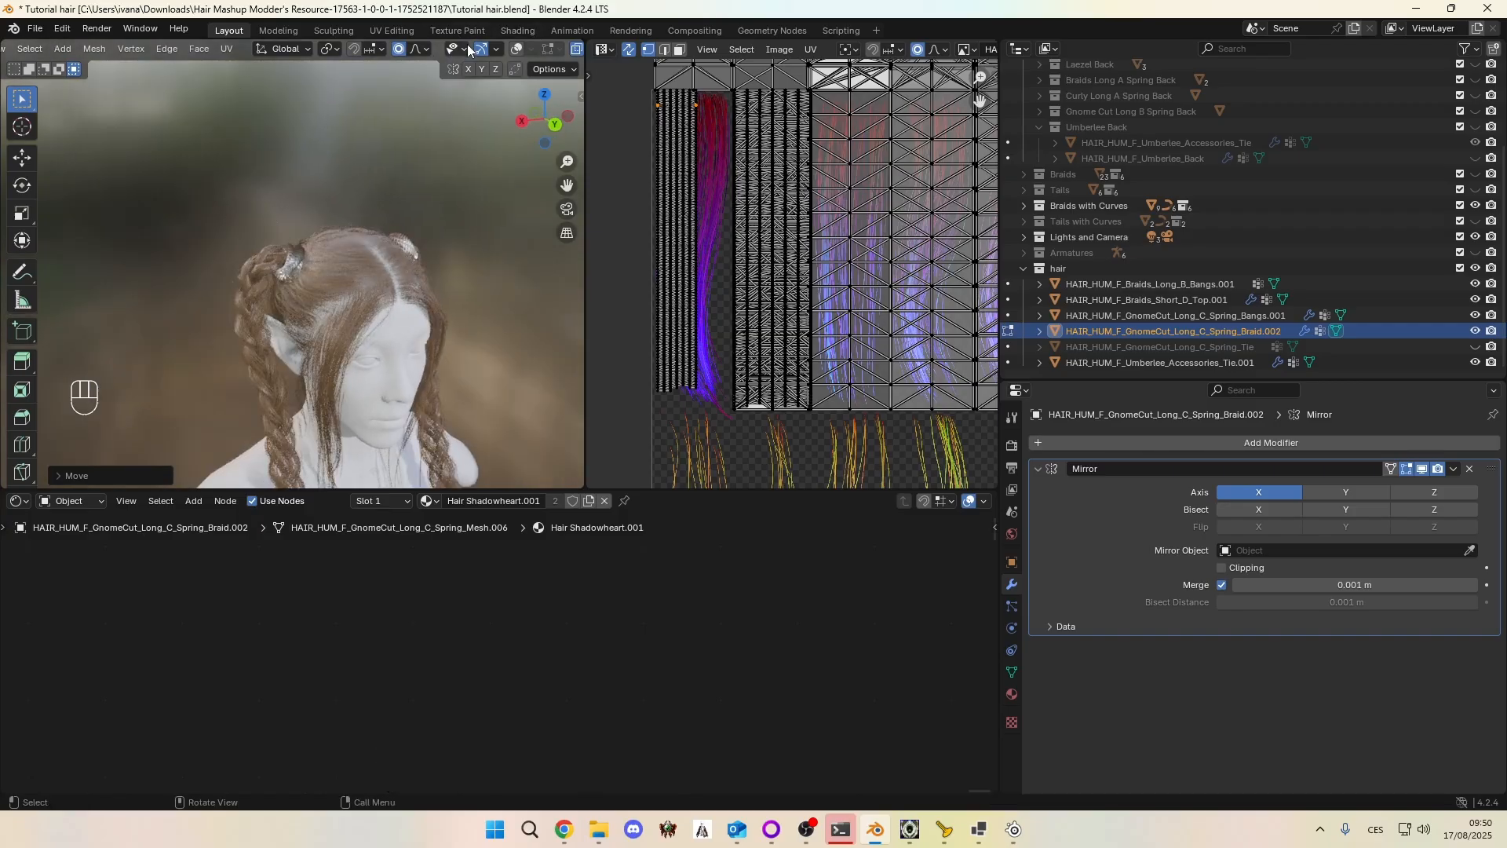
left_click(427, 50)
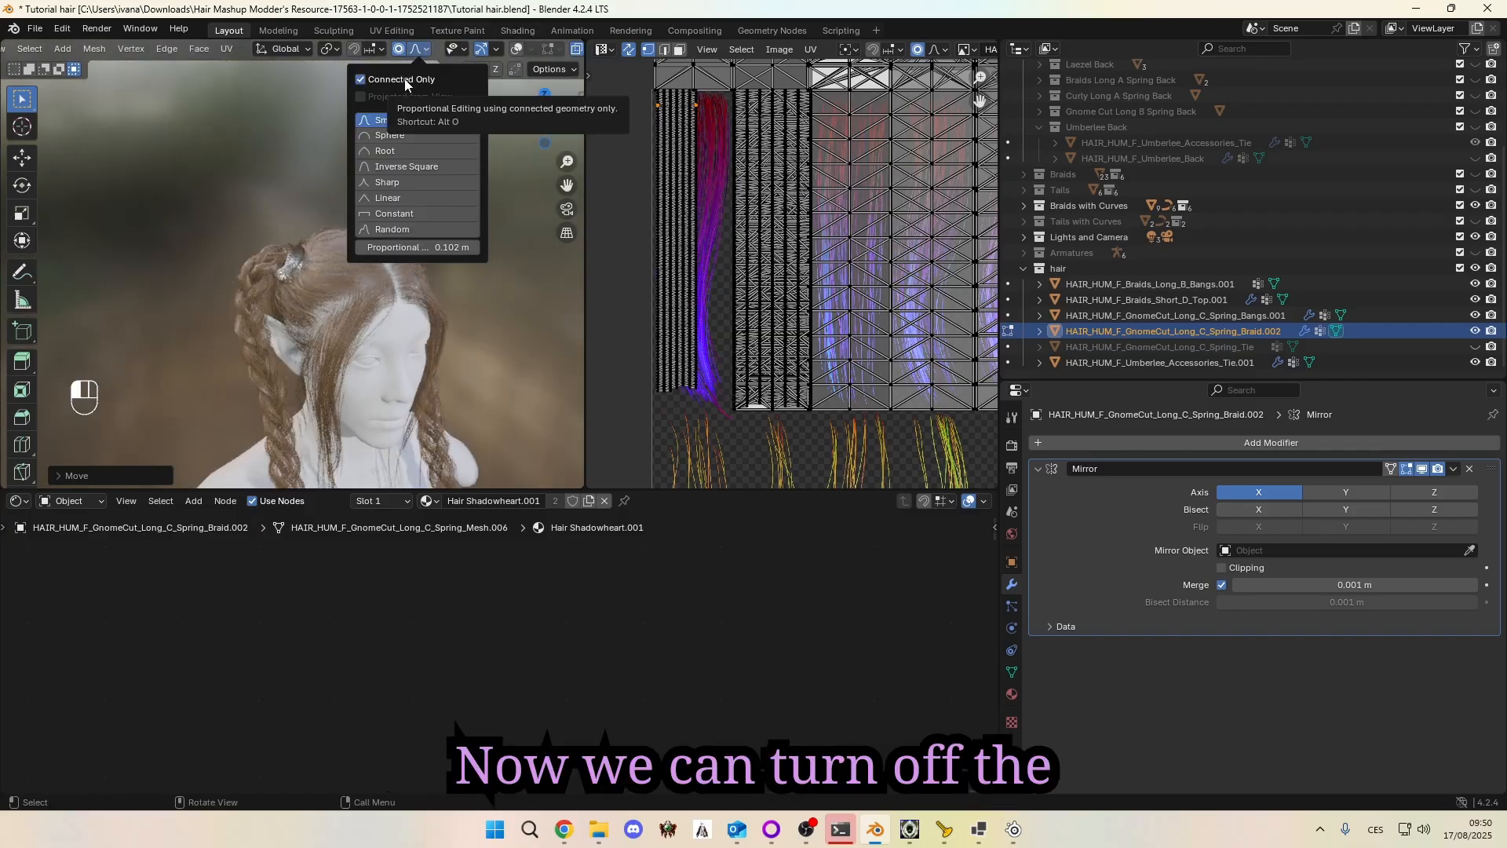
left_click(411, 81)
scroll(252, 271, "up", 6)
middle_click_drag(228, 275, 341, 274)
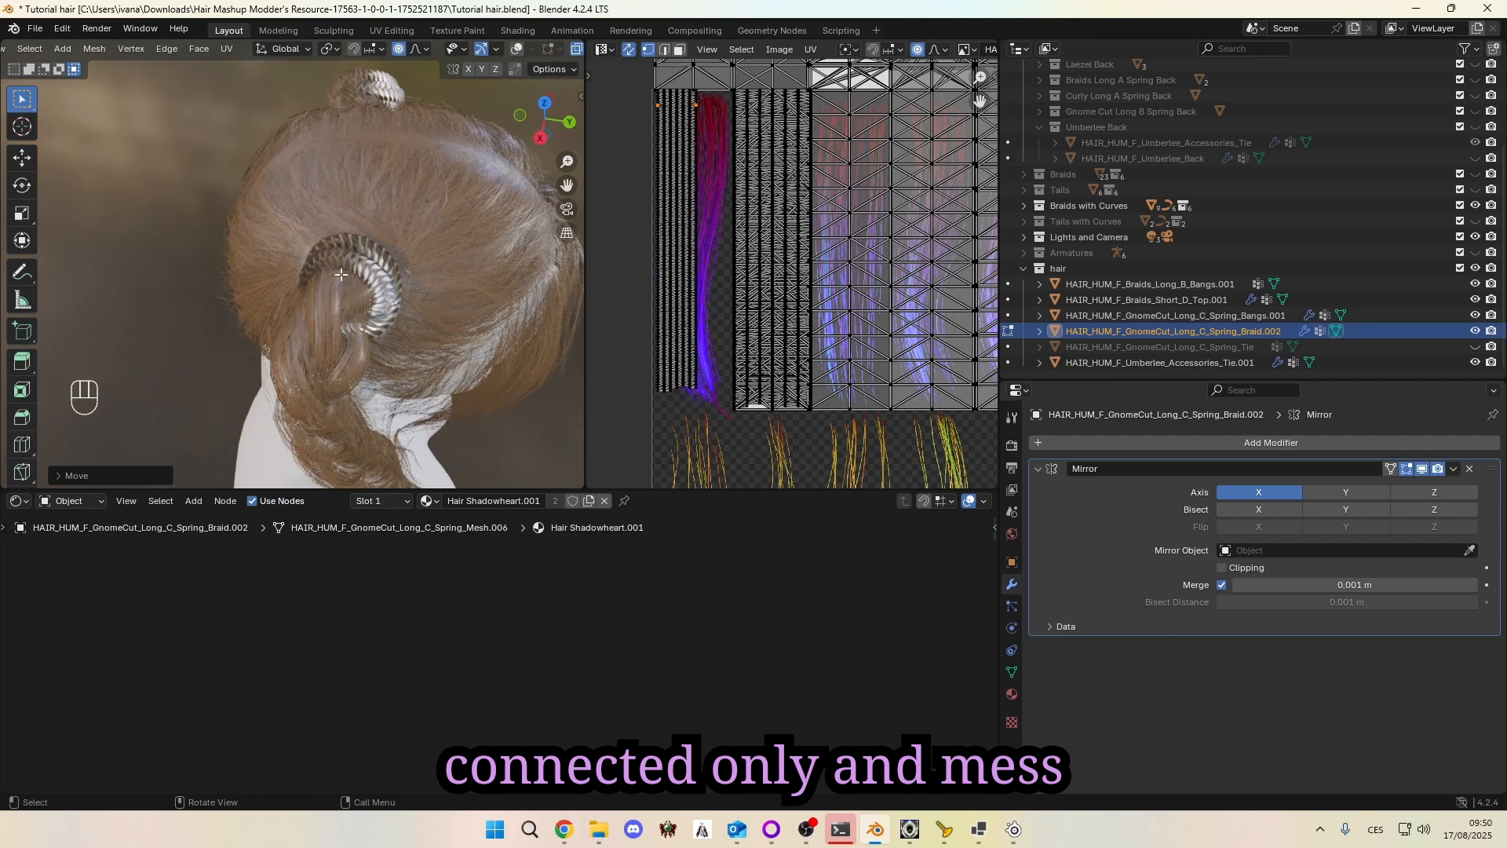
middle_click_drag(232, 269, 228, 319)
key("g")
scroll(185, 289, "up", 9)
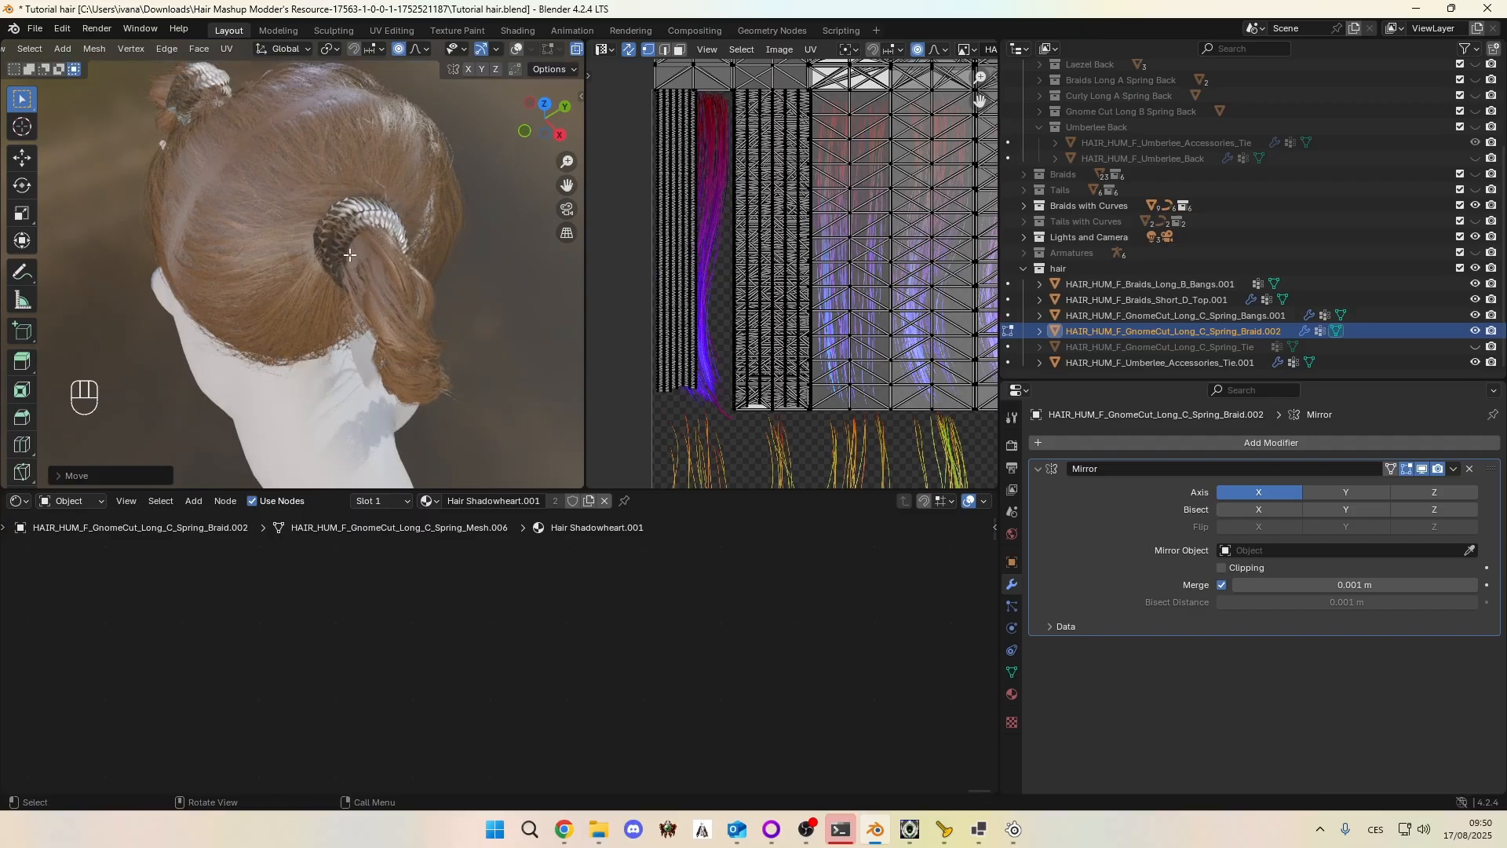
left_click(323, 255)
Step: Rotate the braid's base about 23° with a proportional size of 0.04 m and move its strands into the hair tie
middle_click_drag(324, 255, 333, 254)
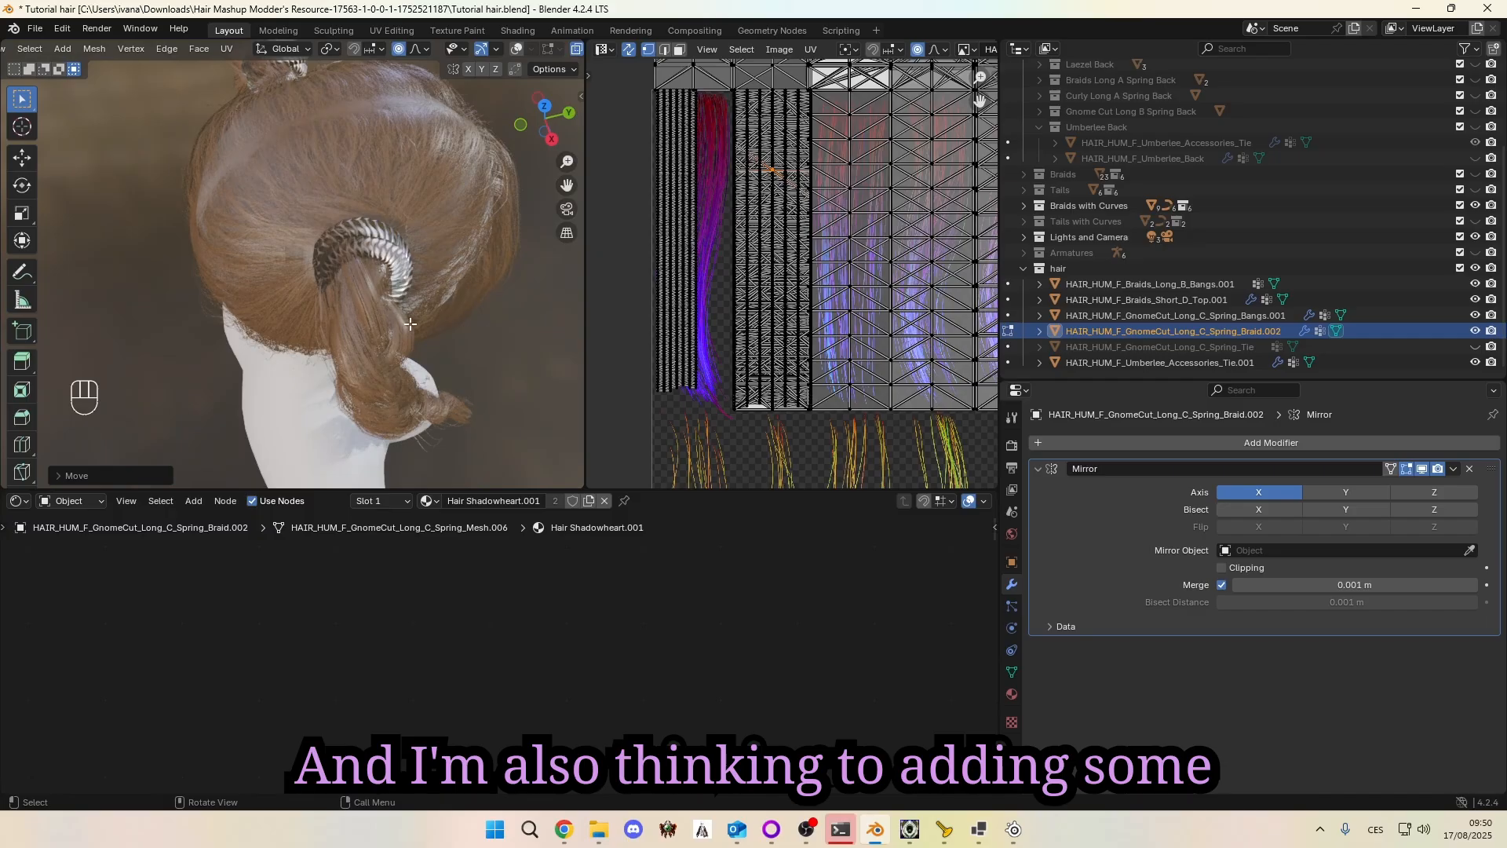
middle_click_drag(336, 283, 228, 251)
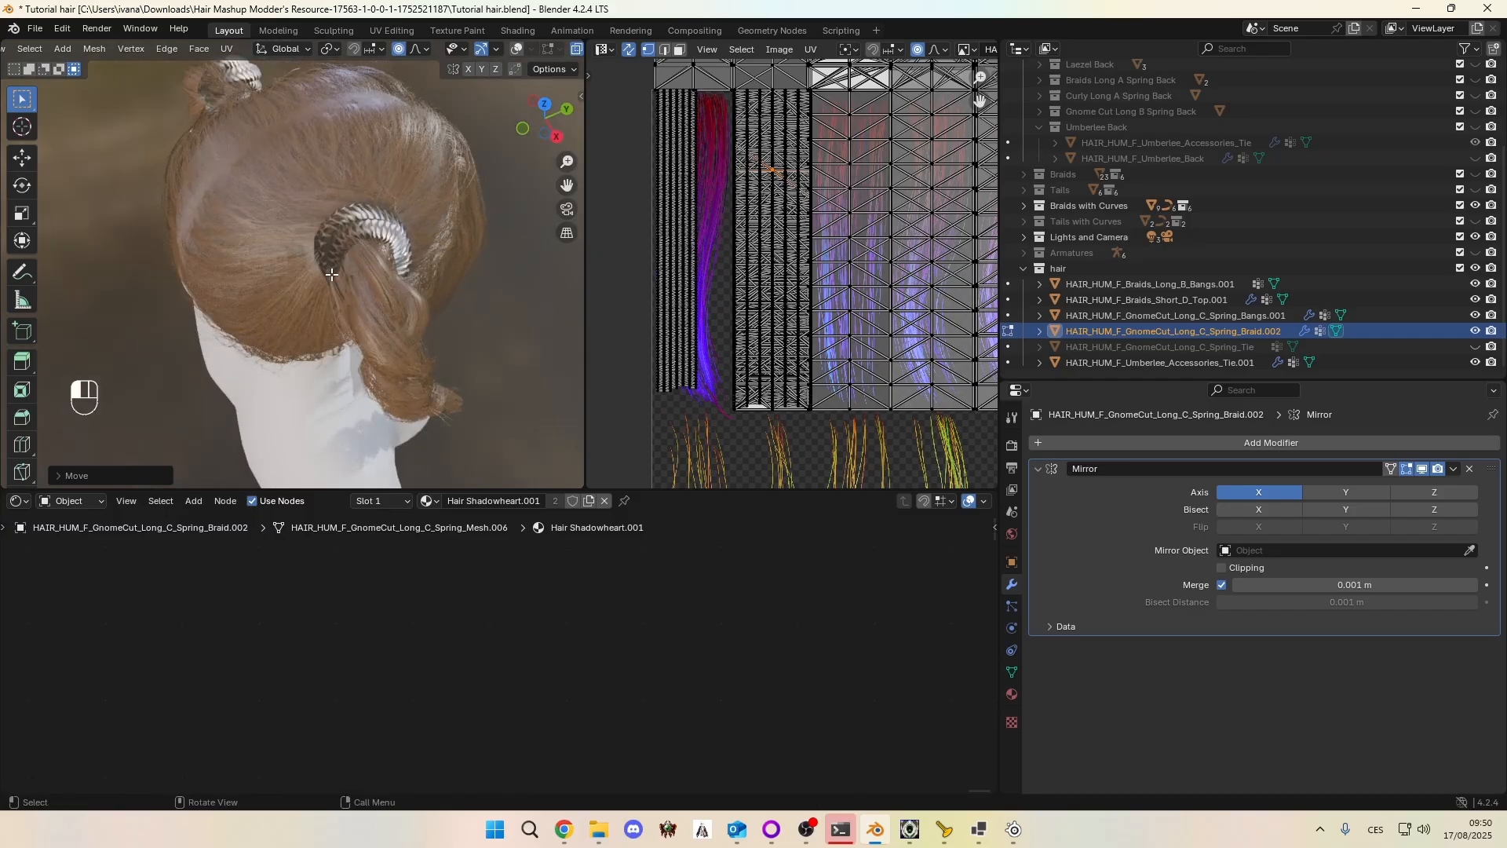
key("r")
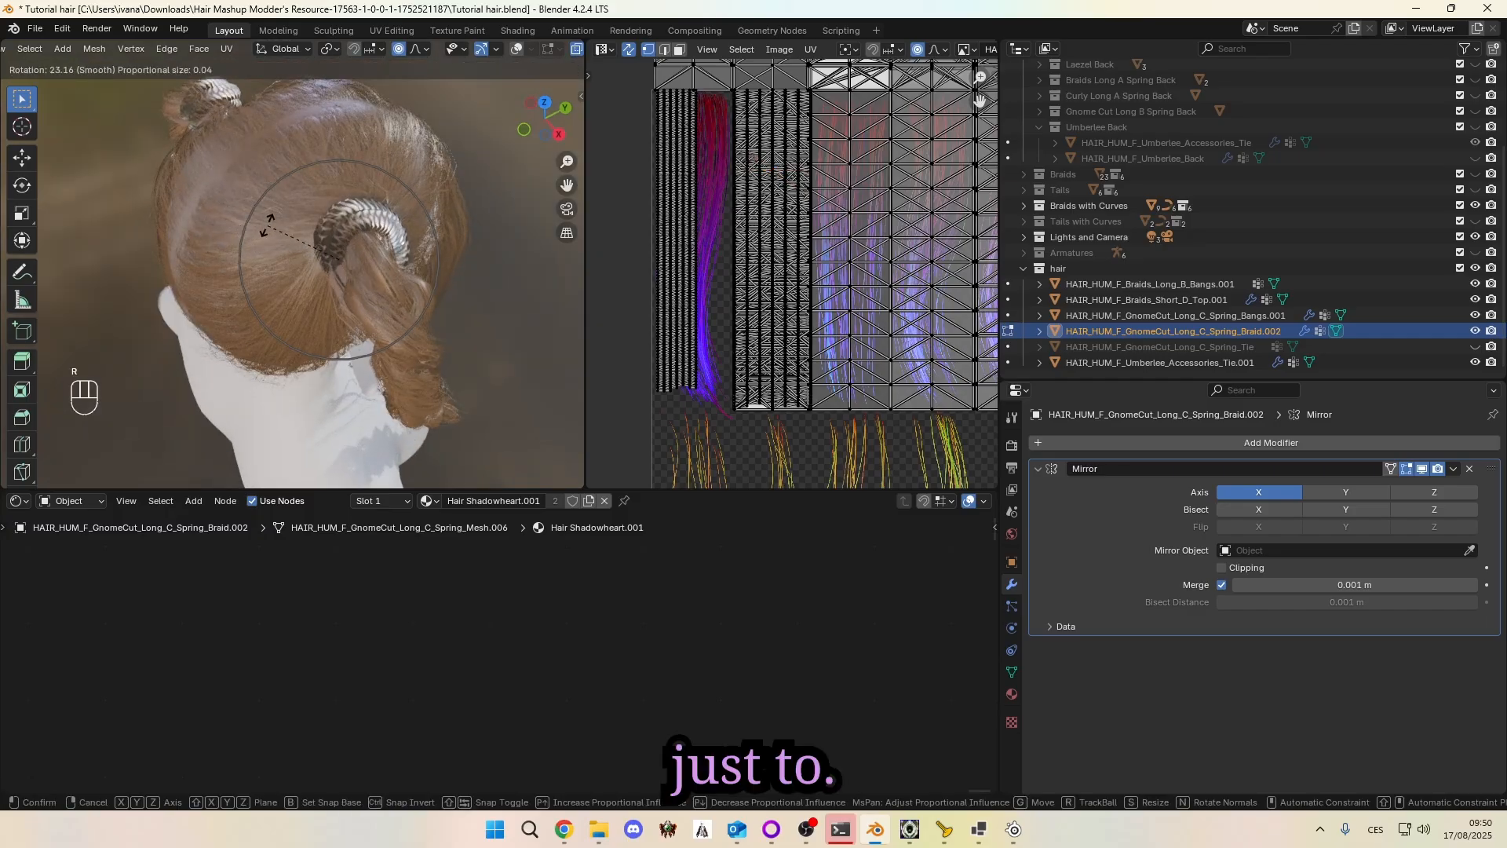
left_click(268, 226)
middle_click_drag(268, 226, 186, 222)
key("g")
left_click(254, 253)
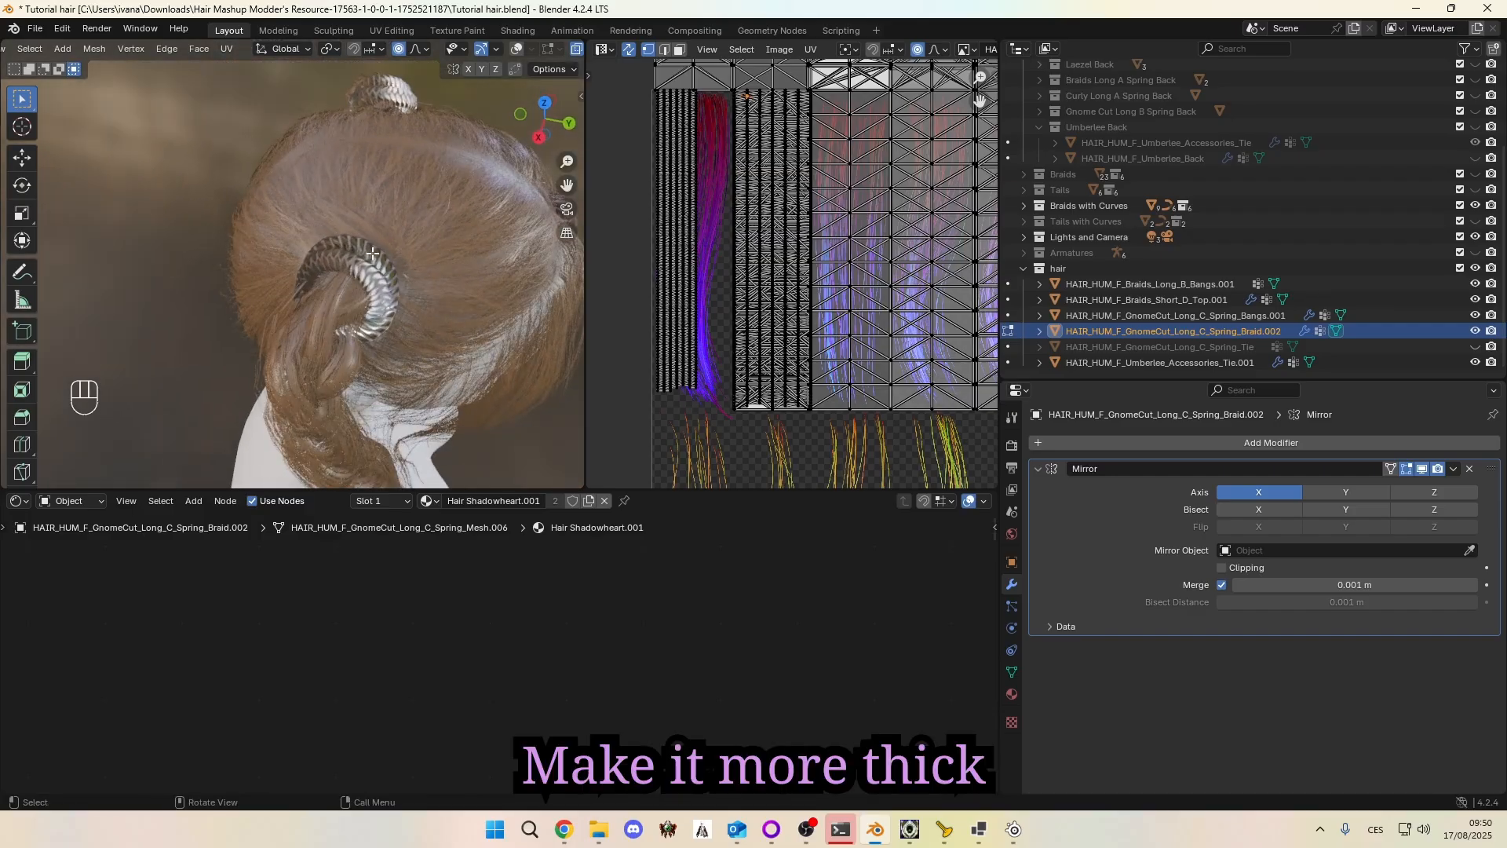
Step: Move and rotate the braid's base at the hair tie, using a proportional size of about 0.043 m for the moves
middle_click_drag(372, 253, 280, 170)
key("g")
left_click(442, 241)
key("r")
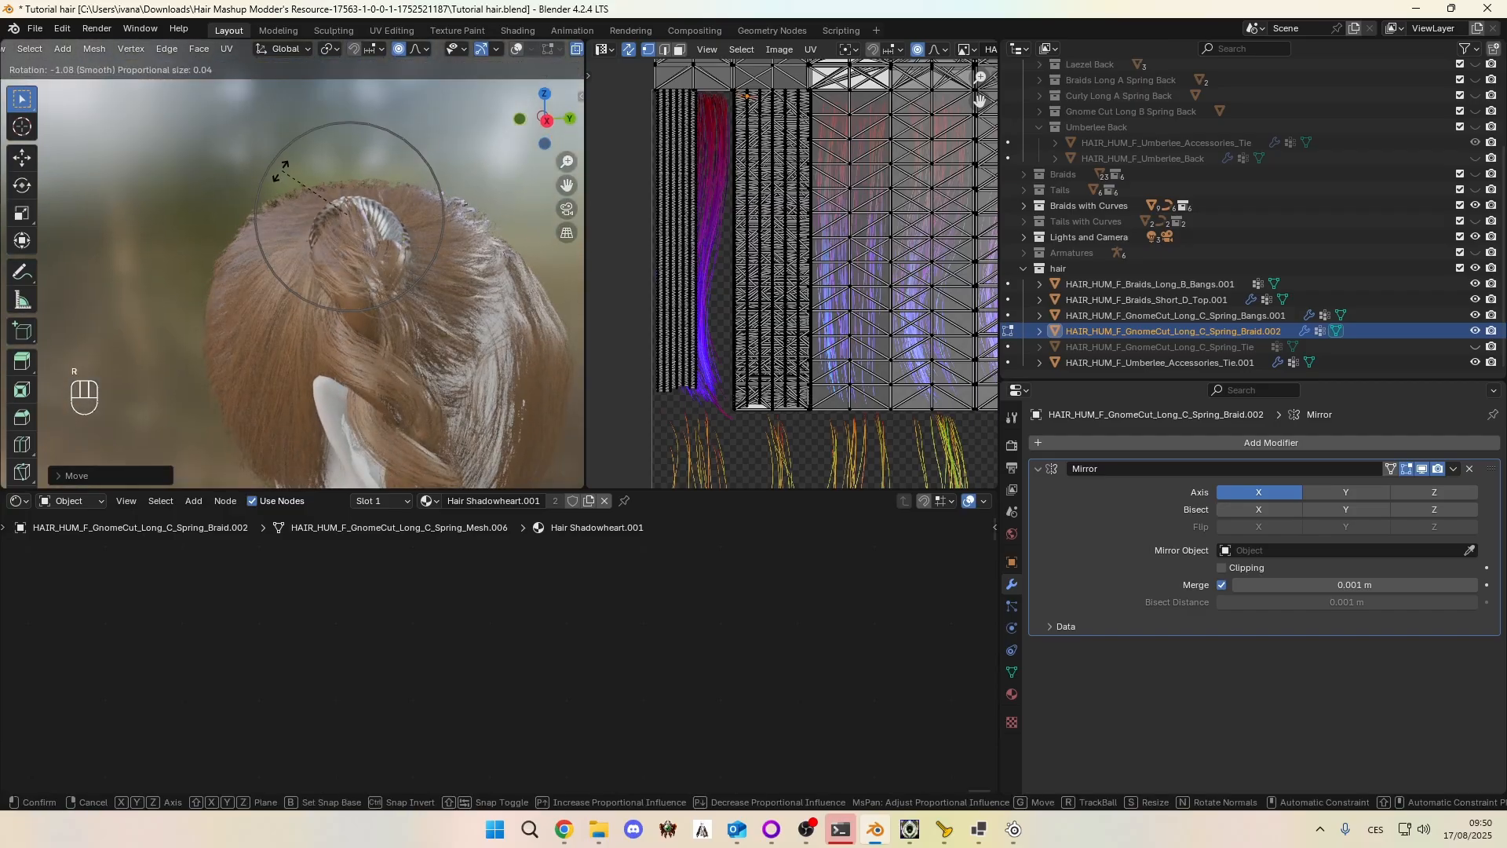
left_click(243, 267)
key("g")
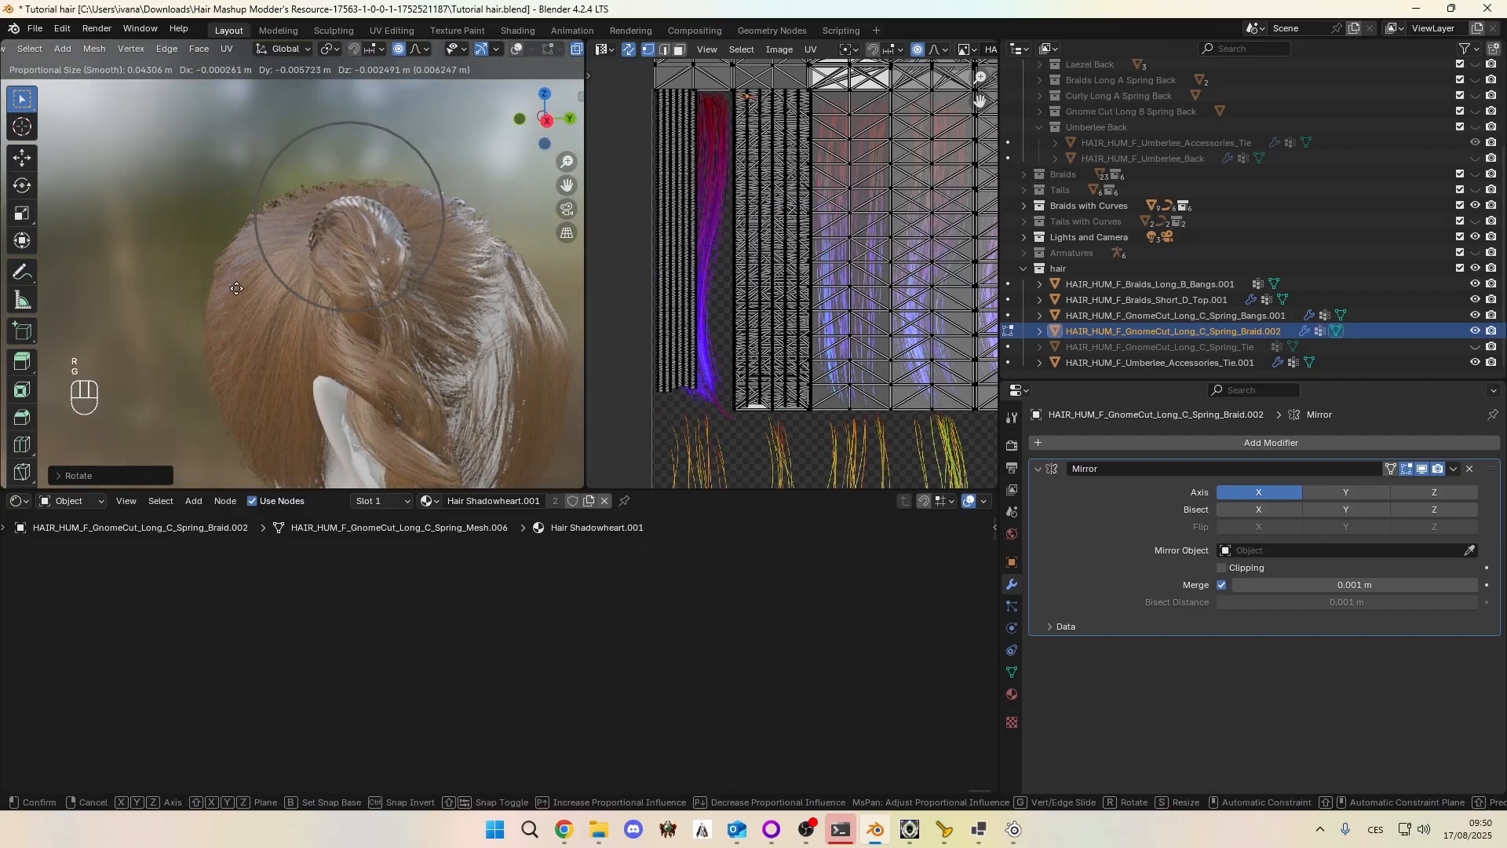
left_click(236, 288)
Step: Shift the upper strands at the braid's start closer to the hair tie
middle_click_drag(236, 288, 355, 167)
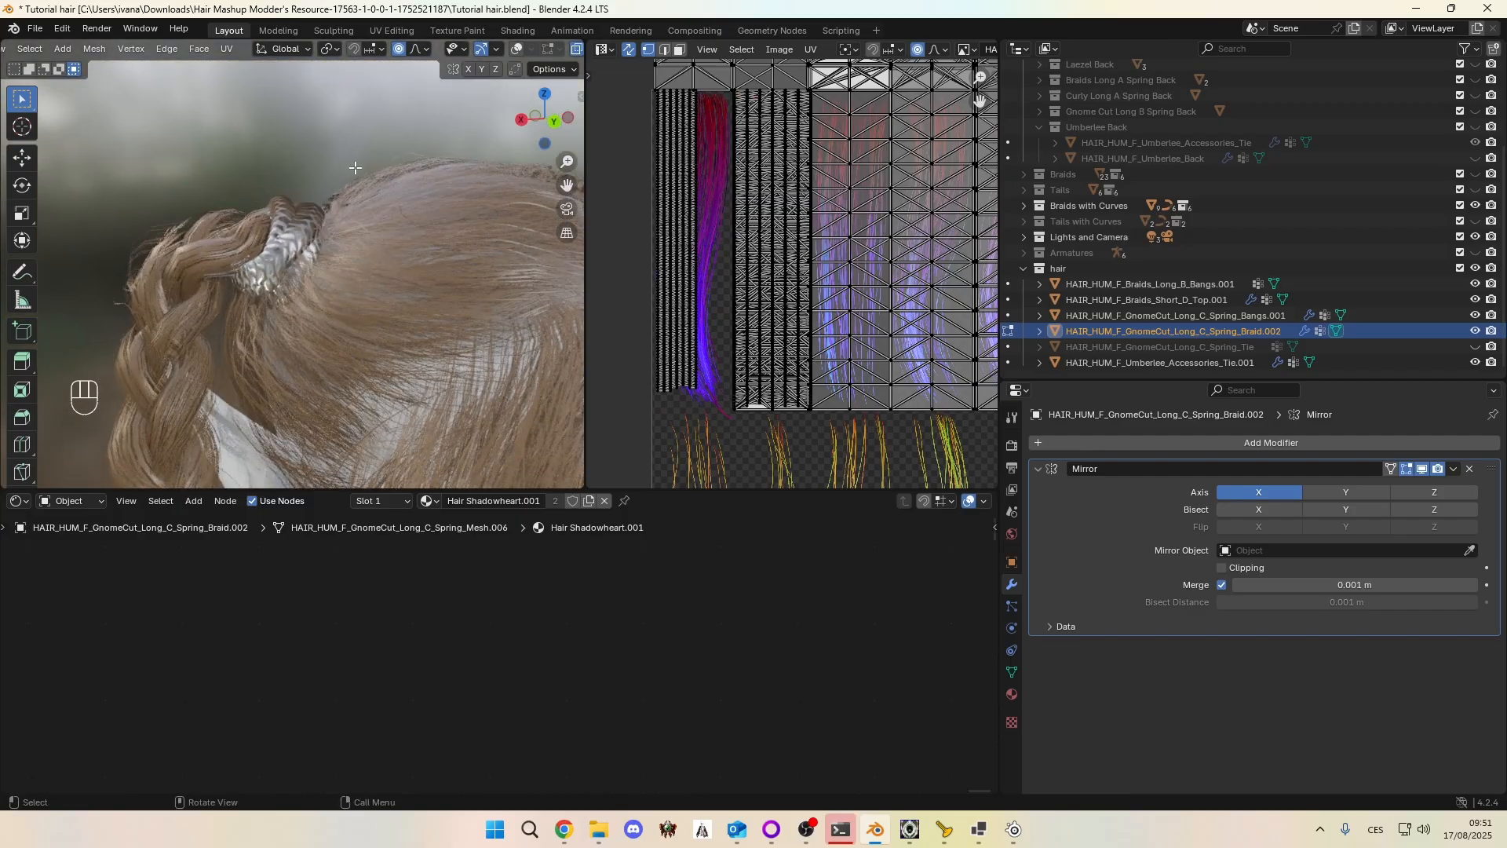
key("g")
left_click(275, 188)
key("g")
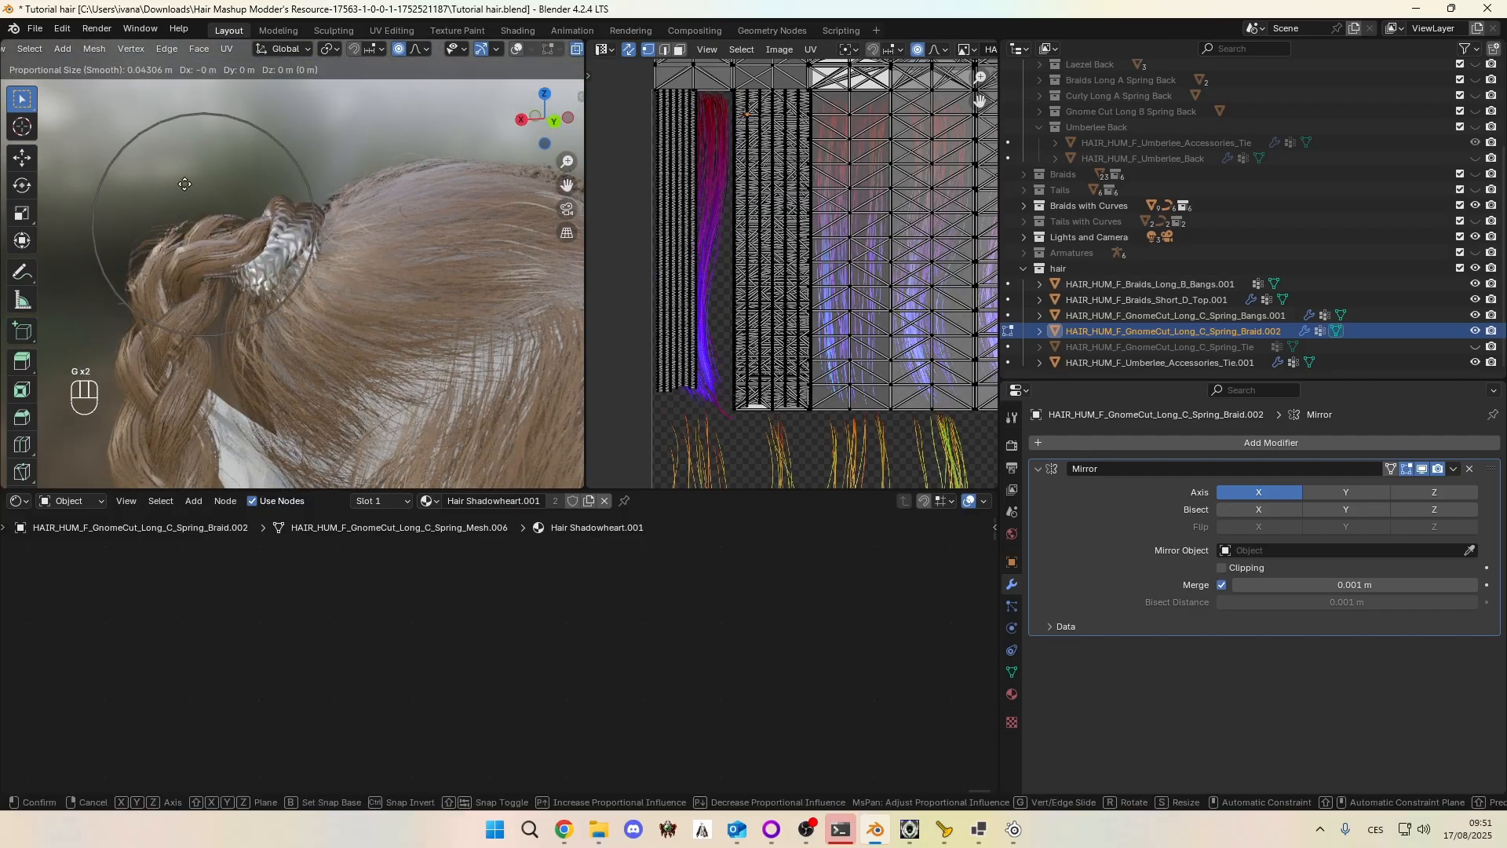
left_click(208, 168)
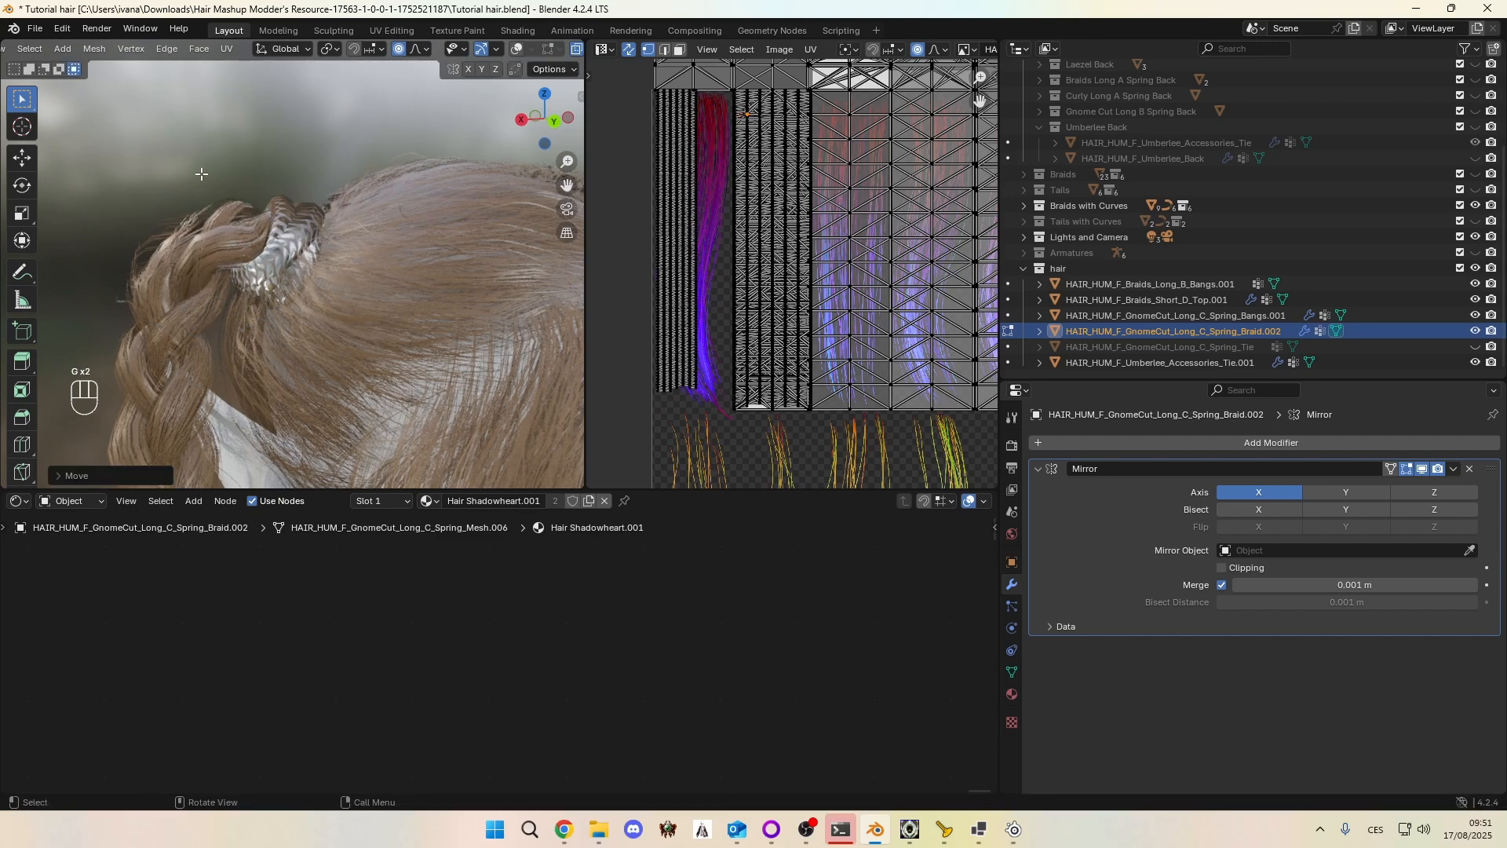
Step: Move strands on the outer and rear sides of the braid's start by a few millimetres near the tie
middle_click_drag(208, 173, 317, 301)
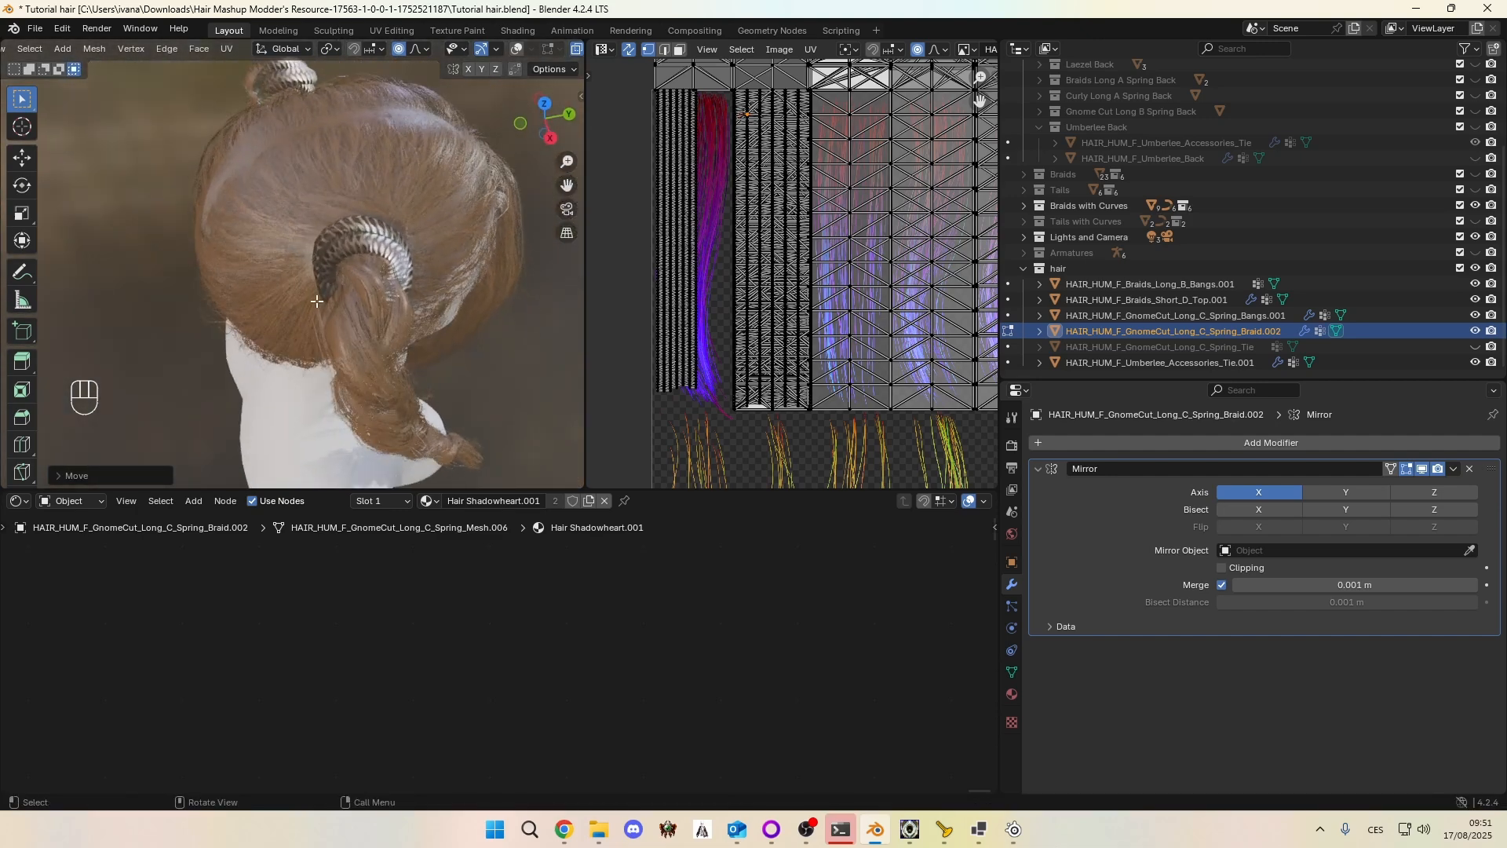
key("g")
left_click(222, 309)
middle_click_drag(222, 309, 333, 284)
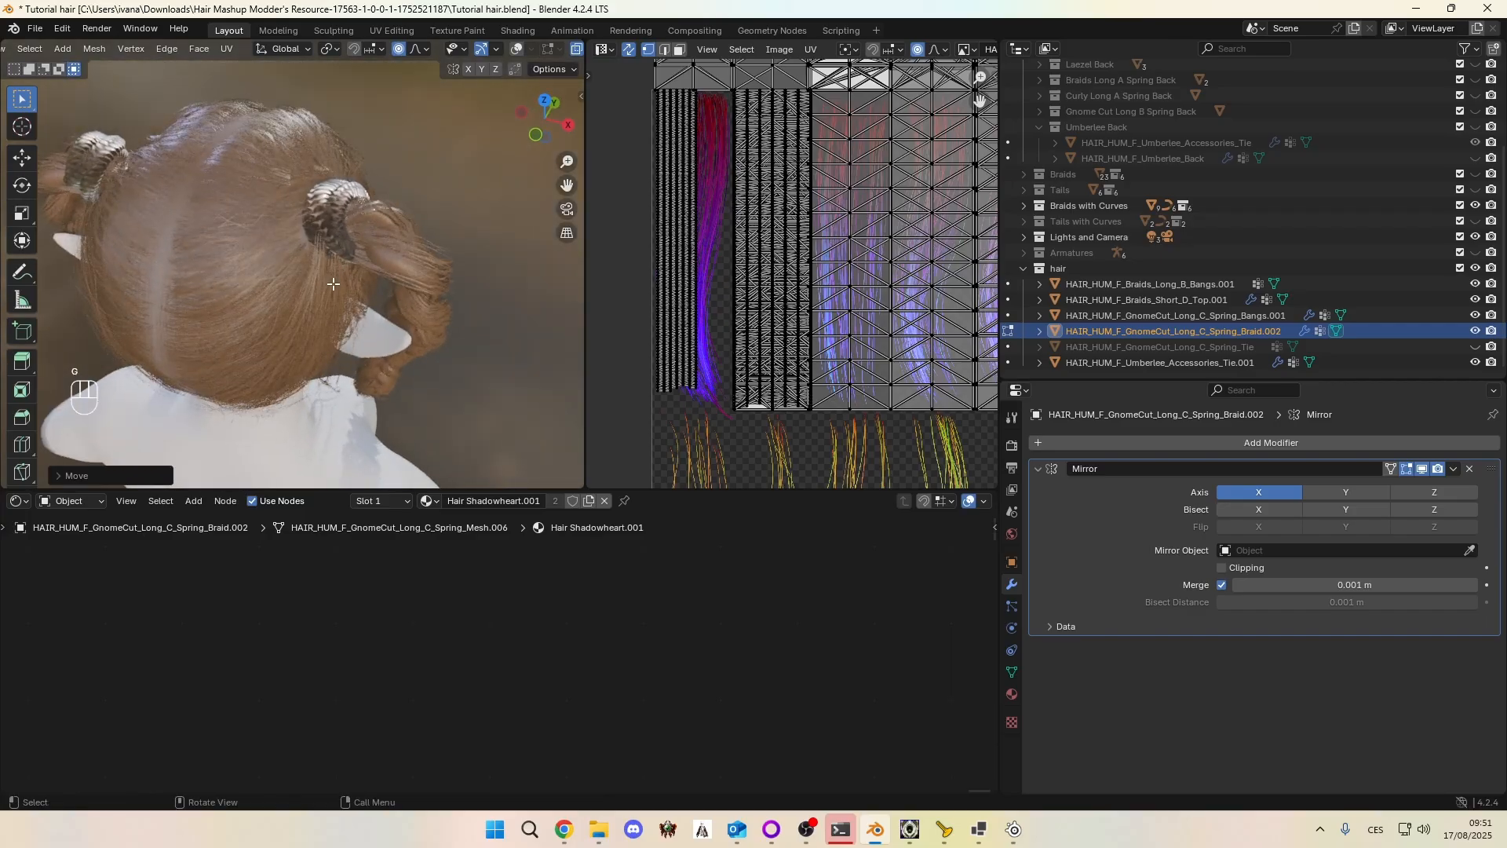
left_click(420, 49)
key("g")
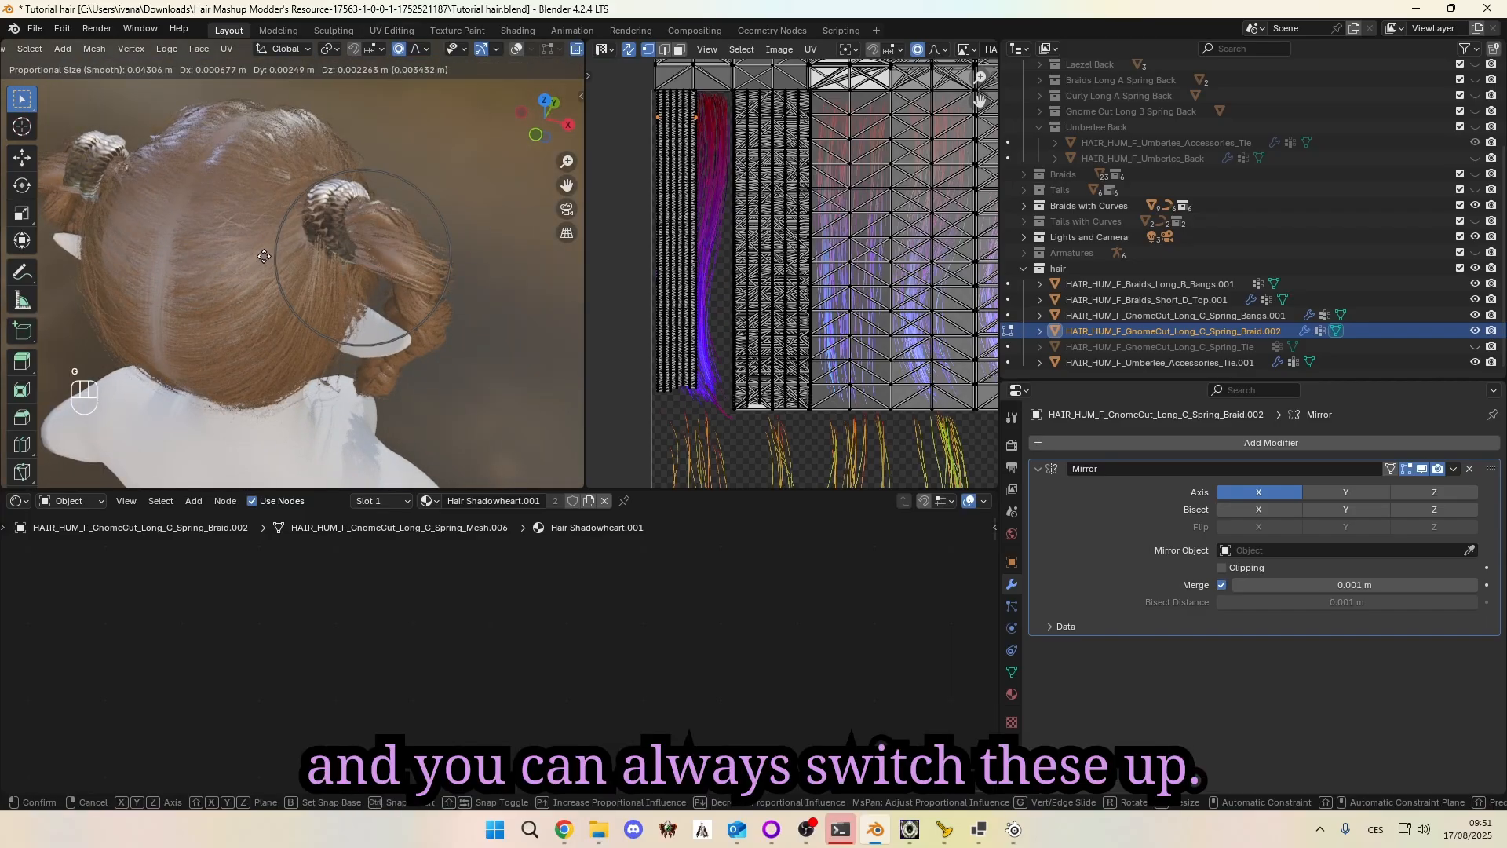
left_click(242, 258)
Step: Adjust the strands below the hair tie from the side with two small proportional moves
middle_click_drag(242, 257, 108, 219)
key("g")
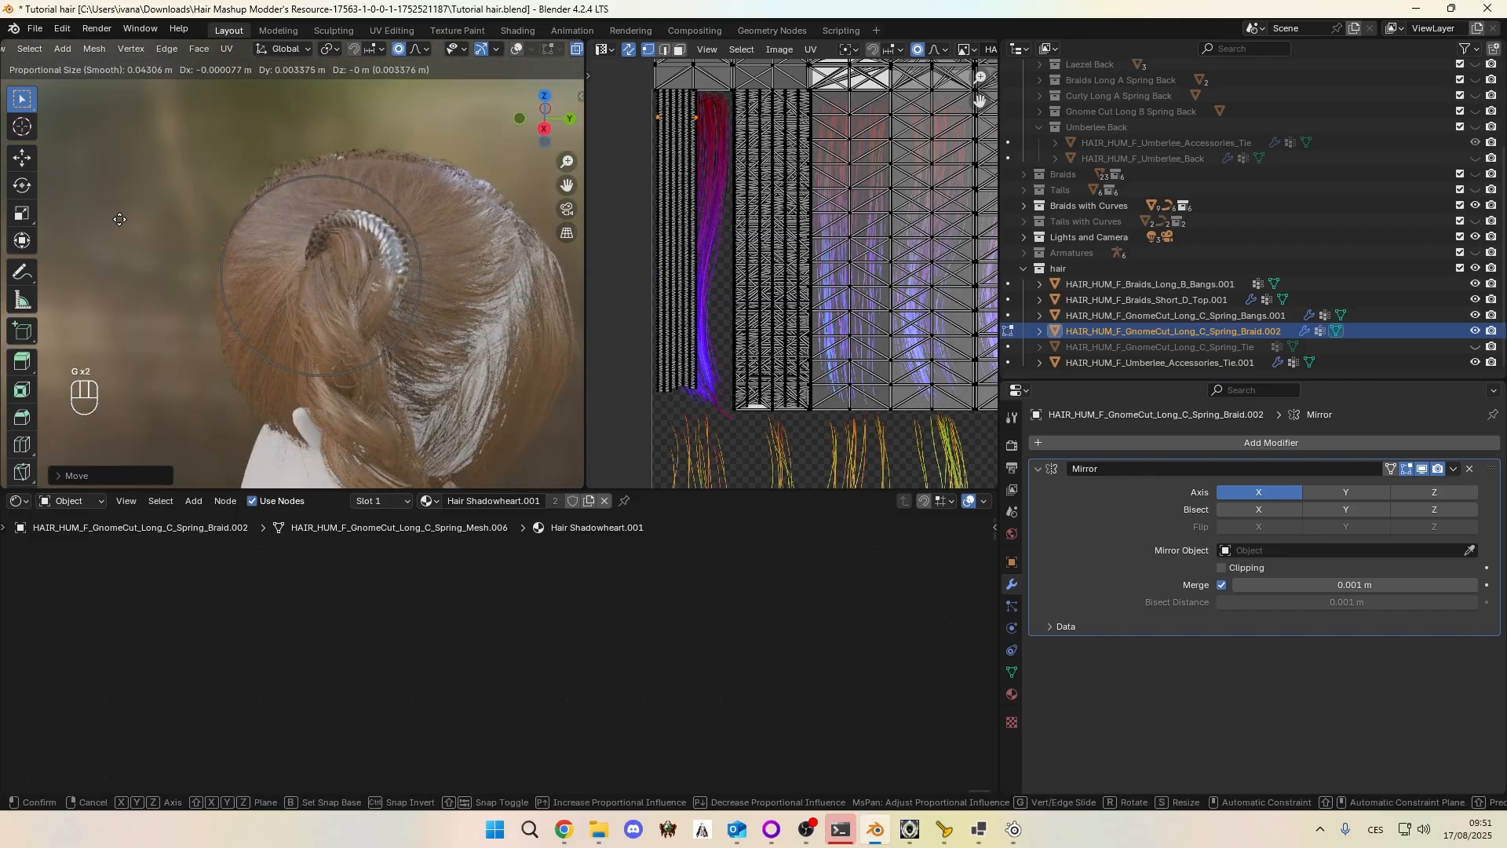
left_click(130, 227)
middle_click_drag(322, 336, 202, 255)
key("g")
left_click(95, 283)
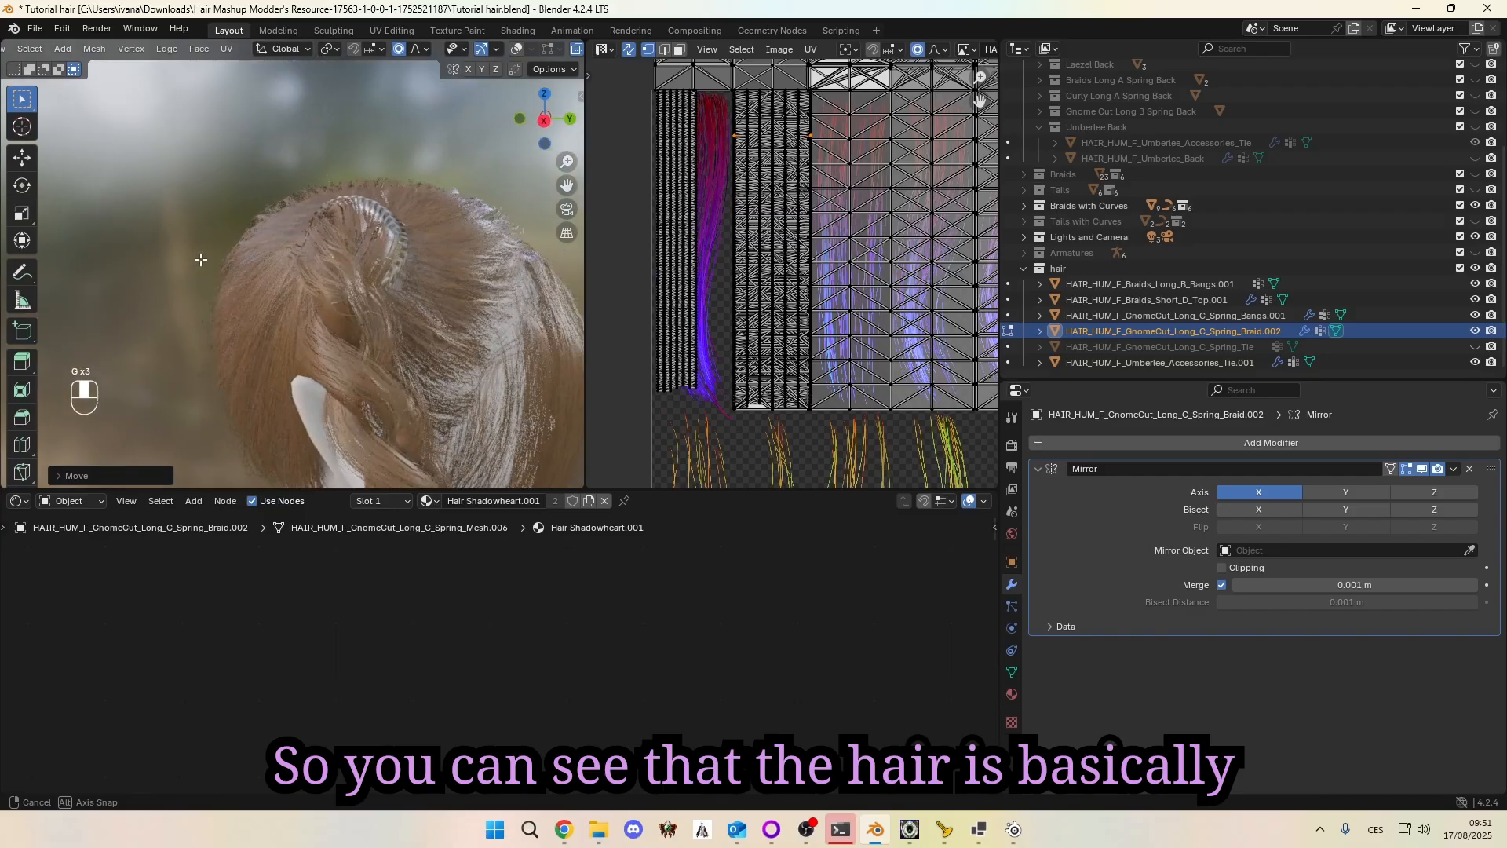
Step: Move a strand on the braid's outer bend about 0.002 m slightly downward
key("g")
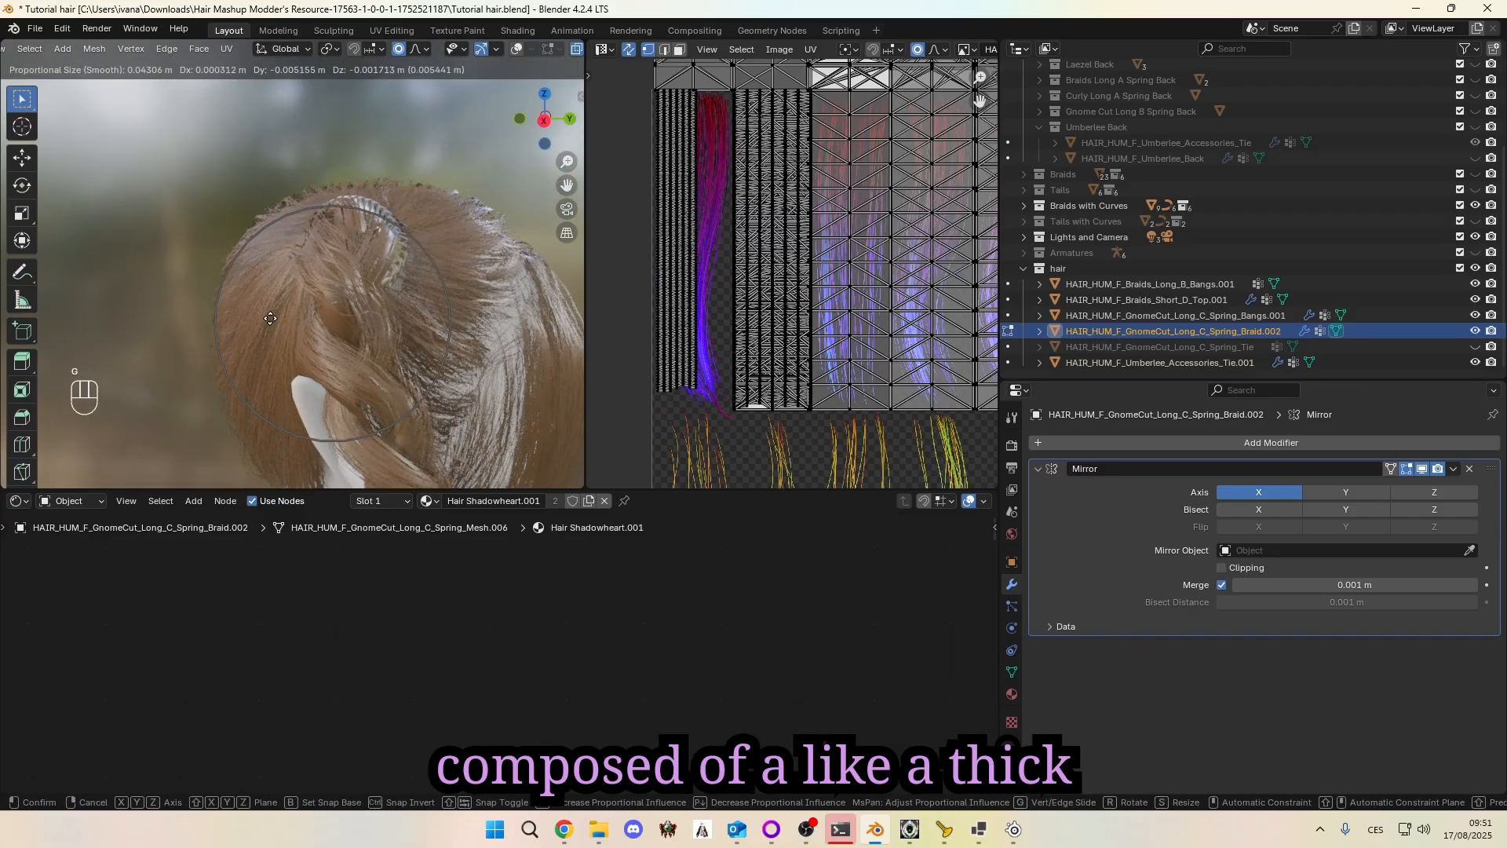
key("Escape")
middle_click_drag(268, 318, 445, 277)
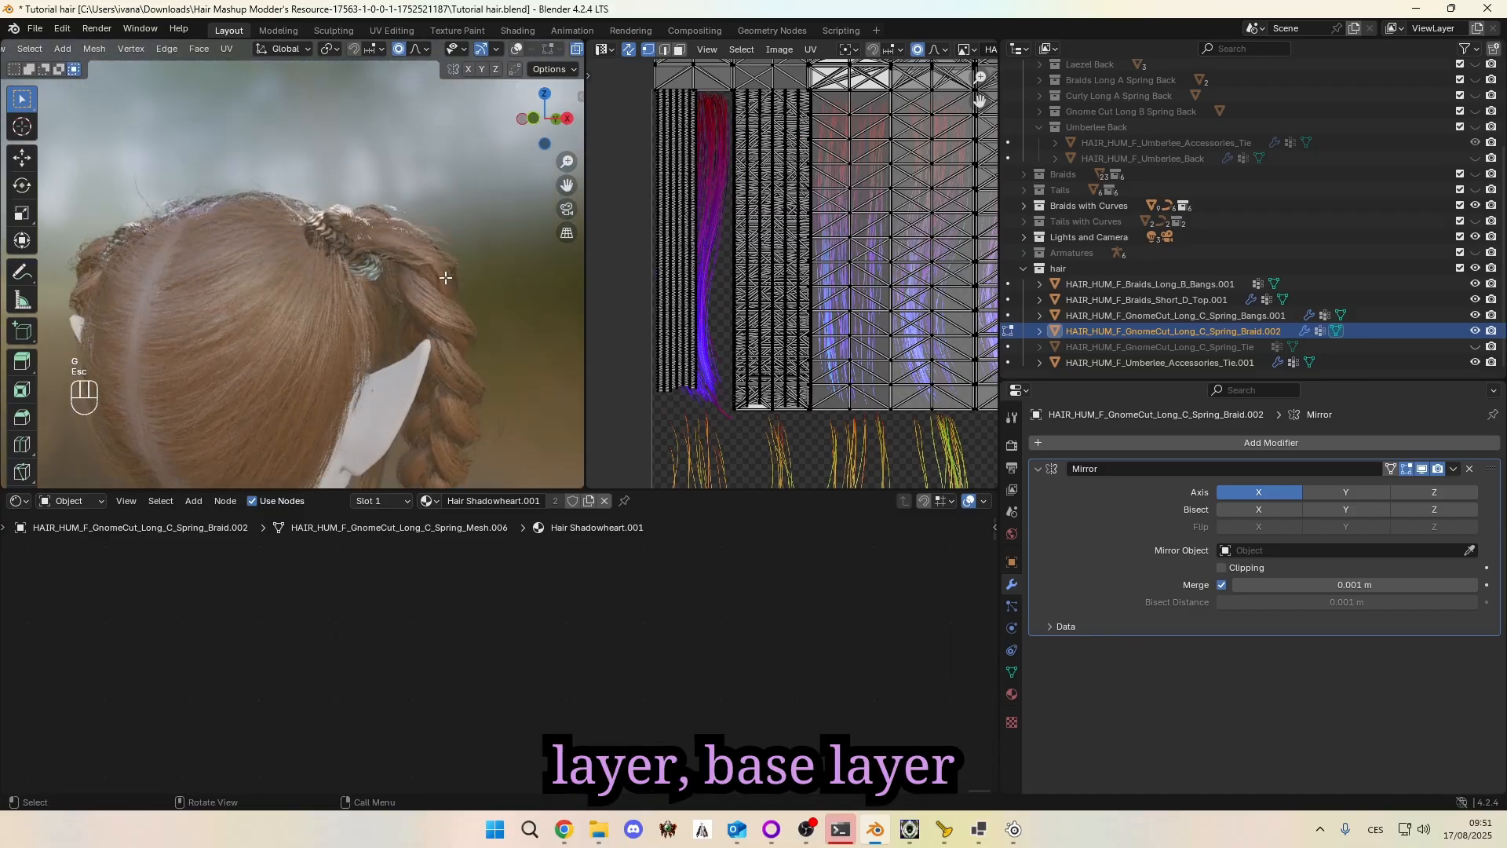
key("g")
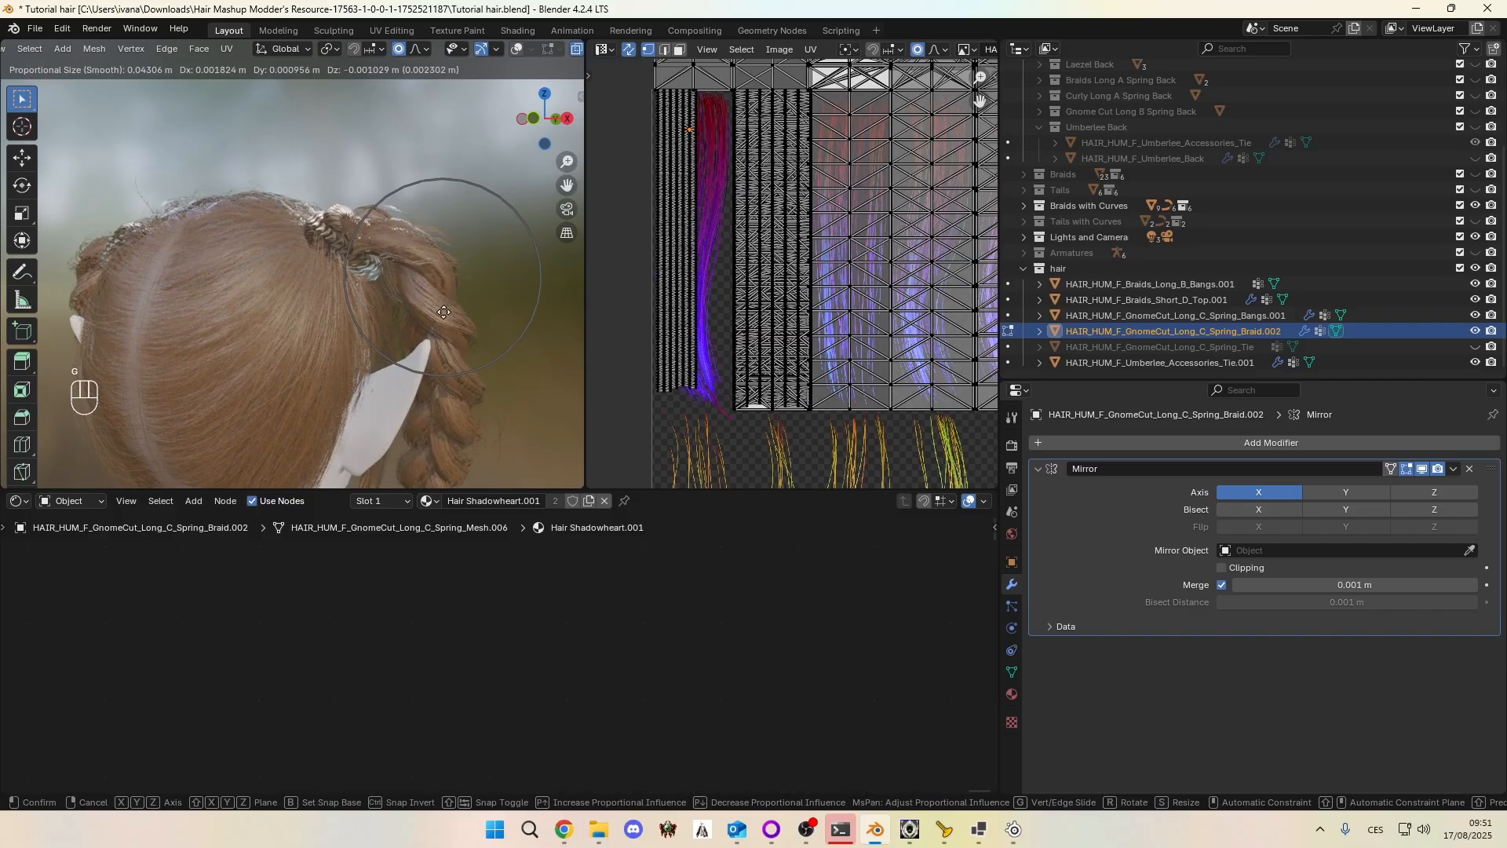
left_click(444, 312)
Step: Reposition the strands hanging just below the hair tie where the braid bends down
middle_click_drag(443, 312, 215, 301)
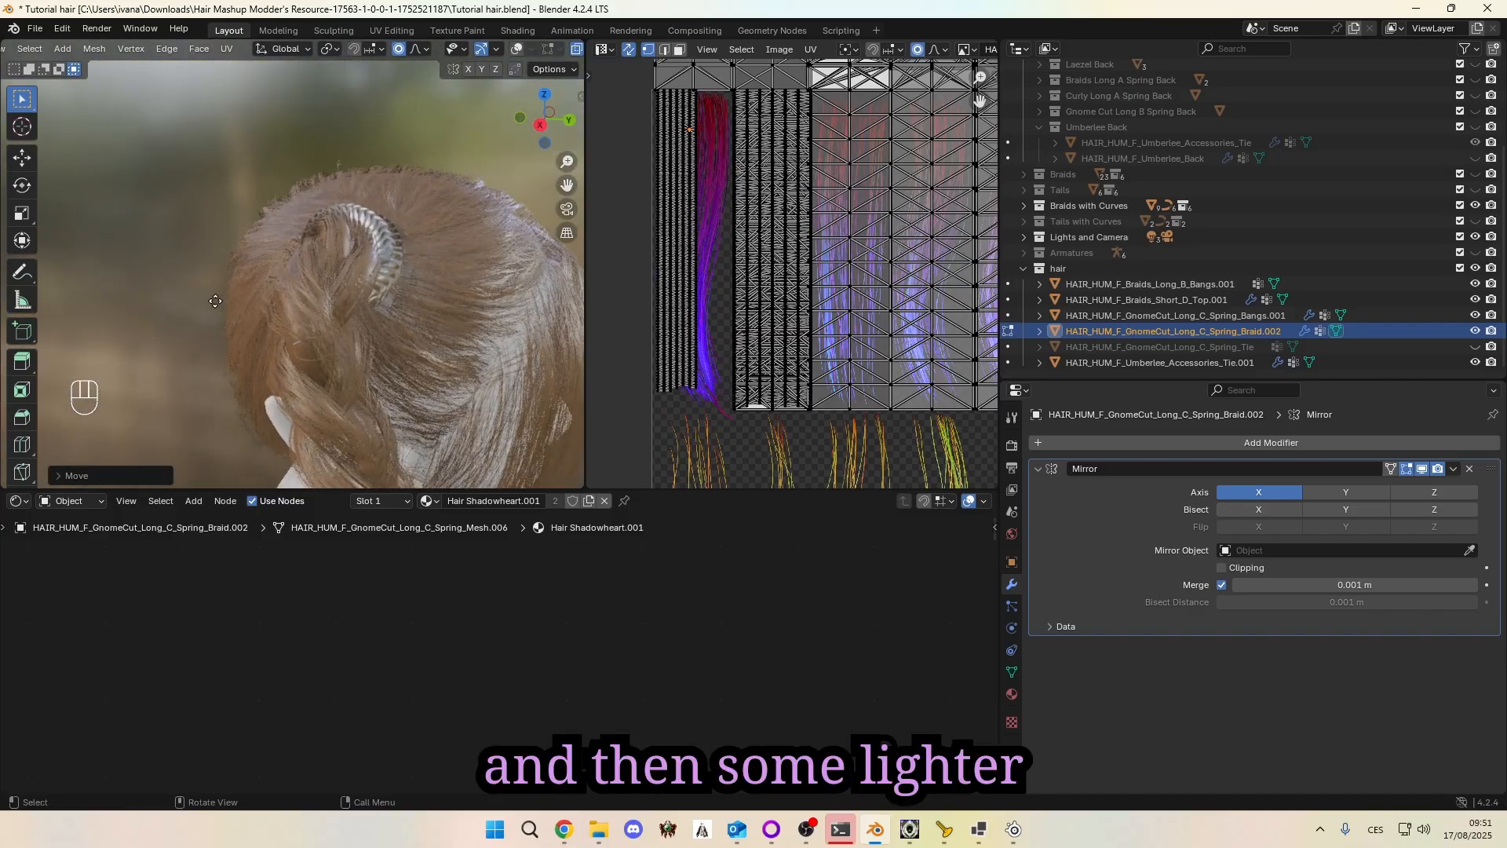
key("g")
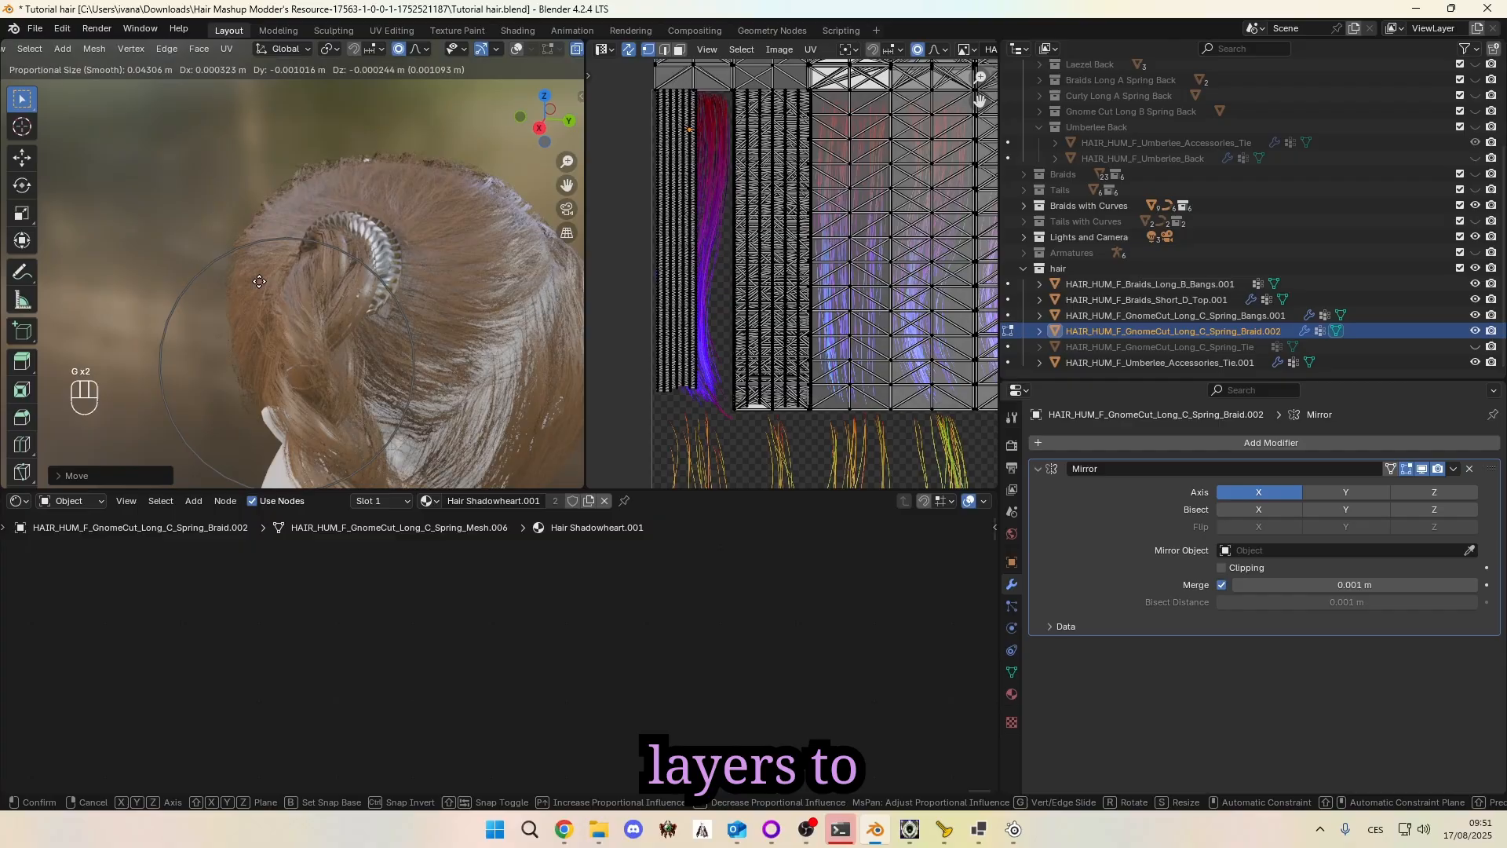
left_click(275, 283)
key("a")
key("a")
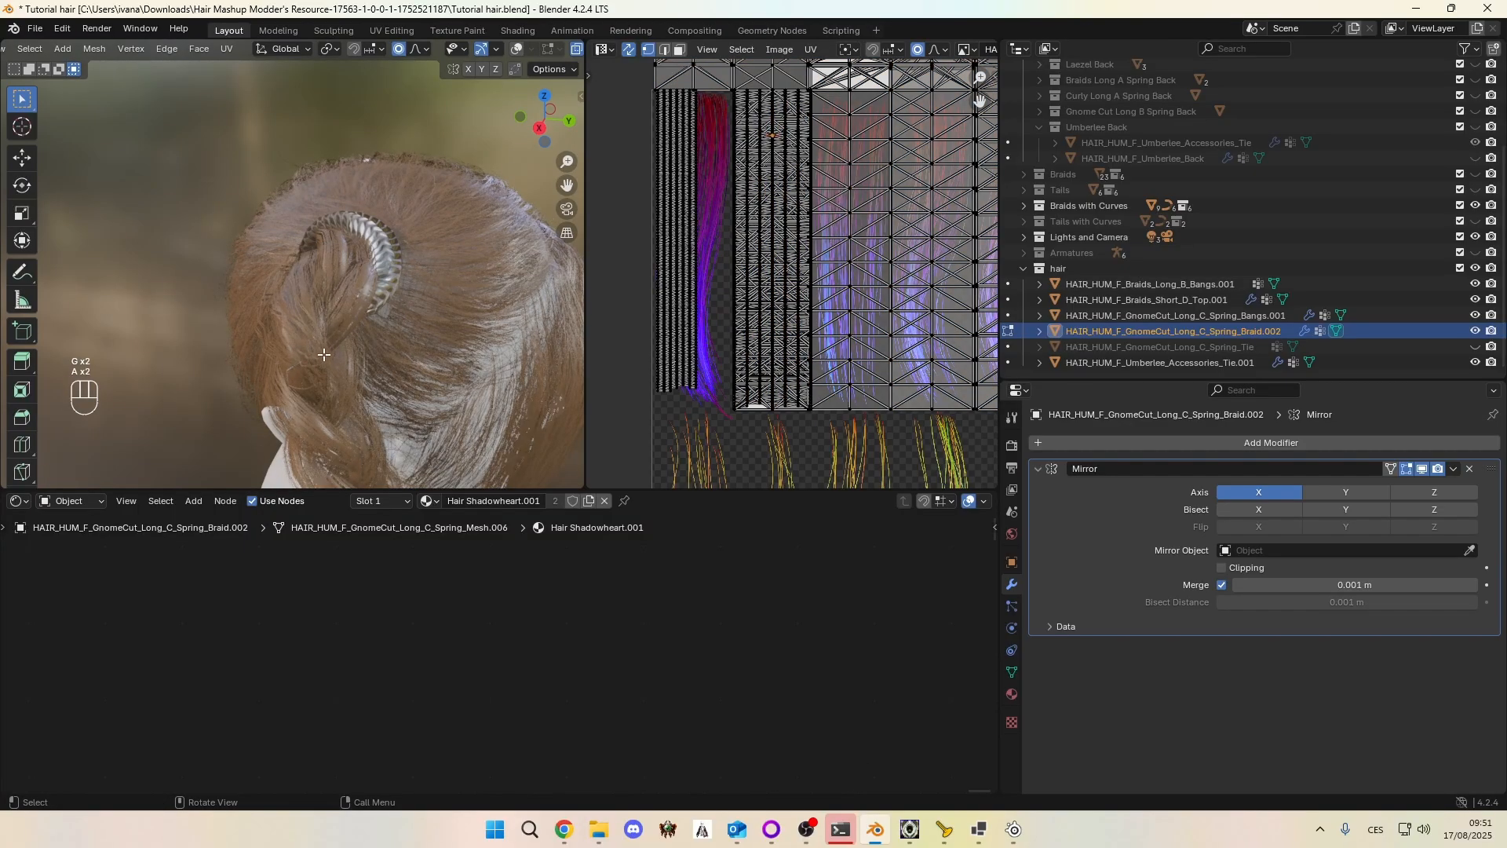
key("g")
left_click(356, 386)
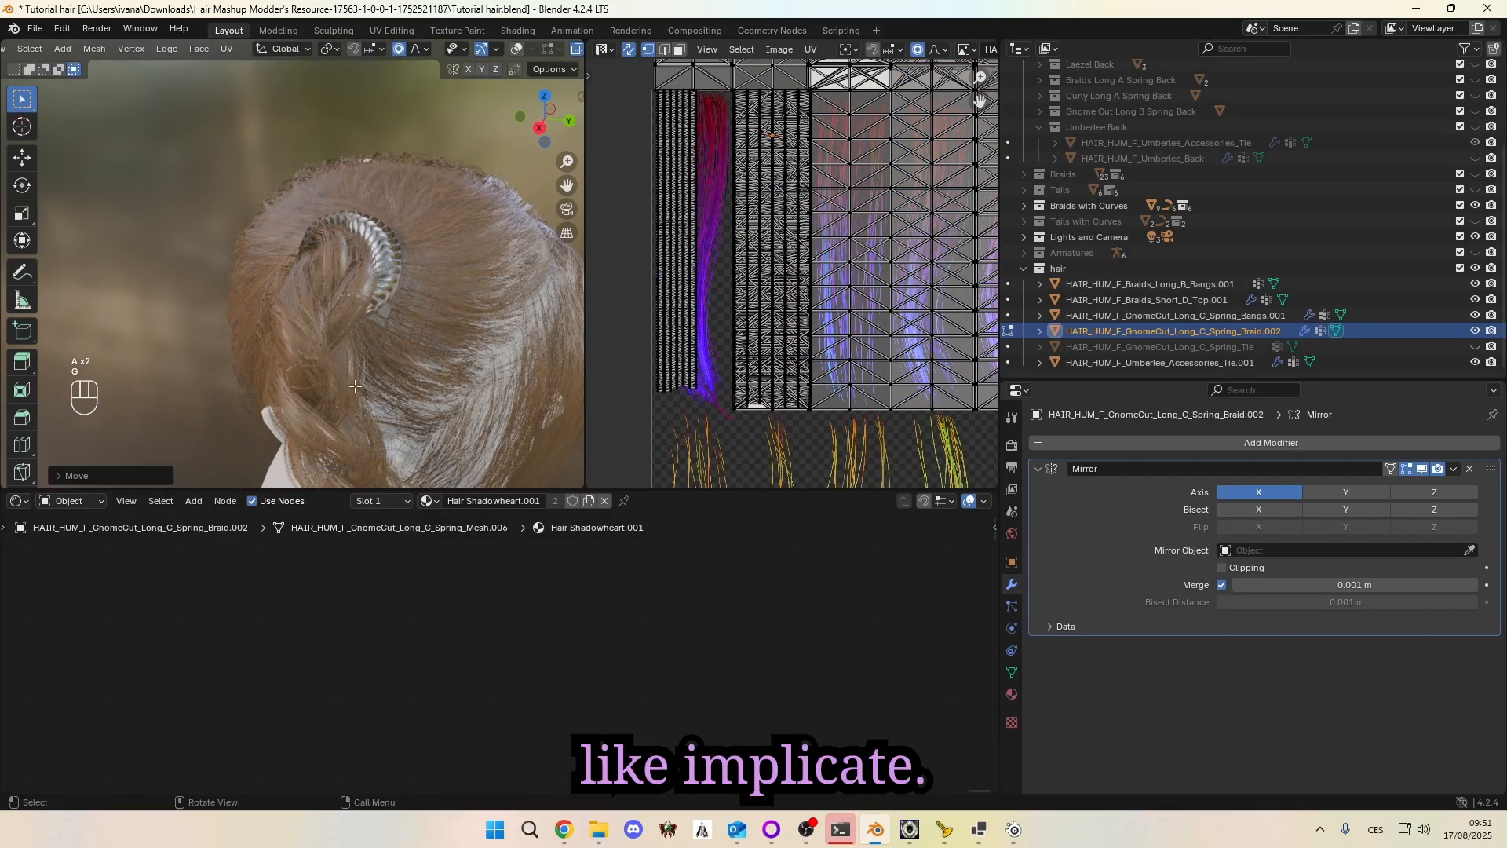
Step: Shift the strands along the braid's first loop below the tie, checking them from the side
key("Escape")
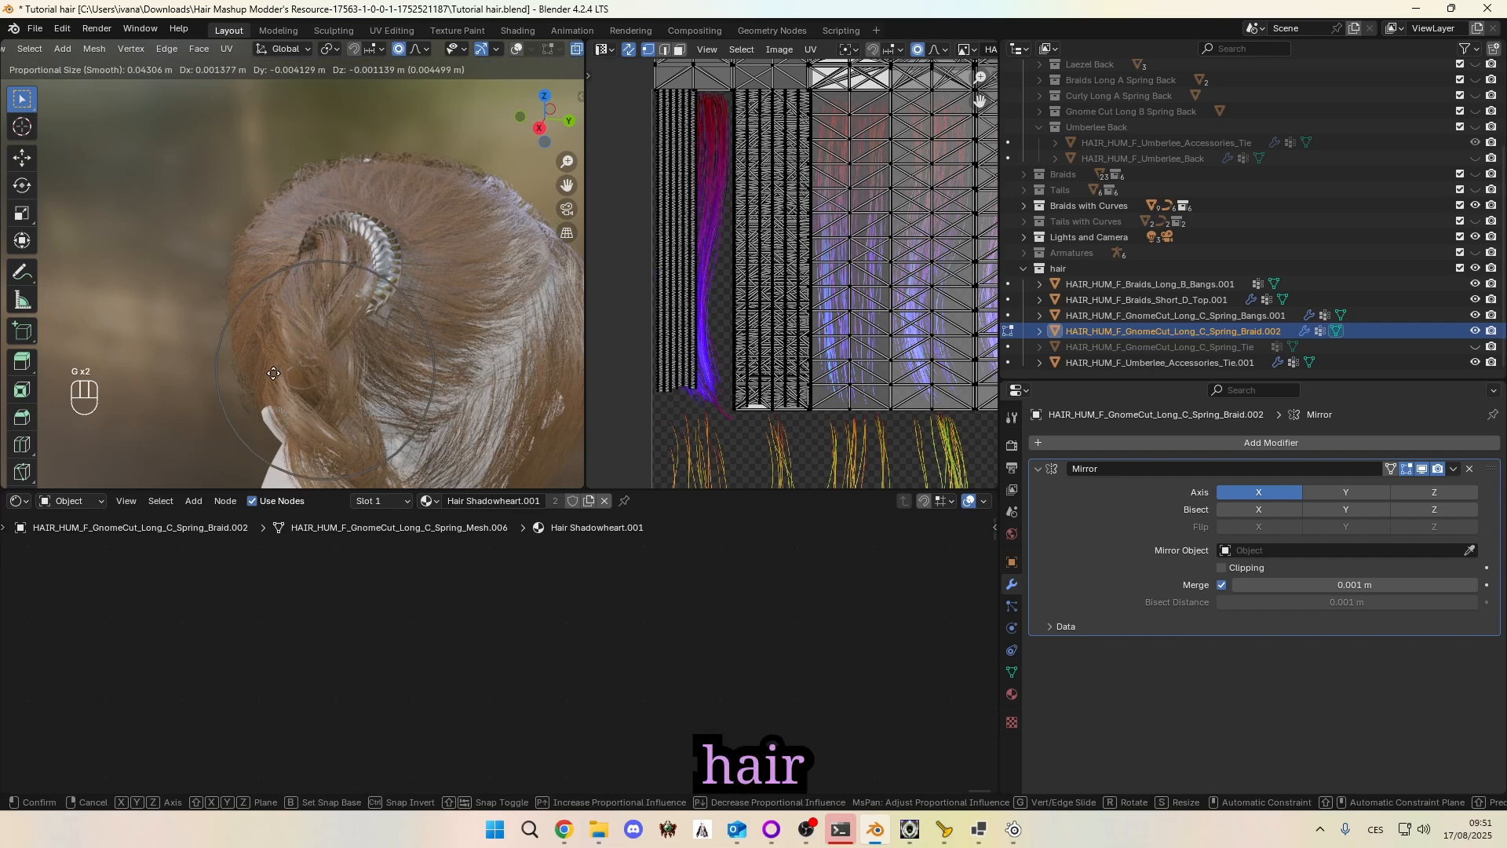
key("g")
key("g")
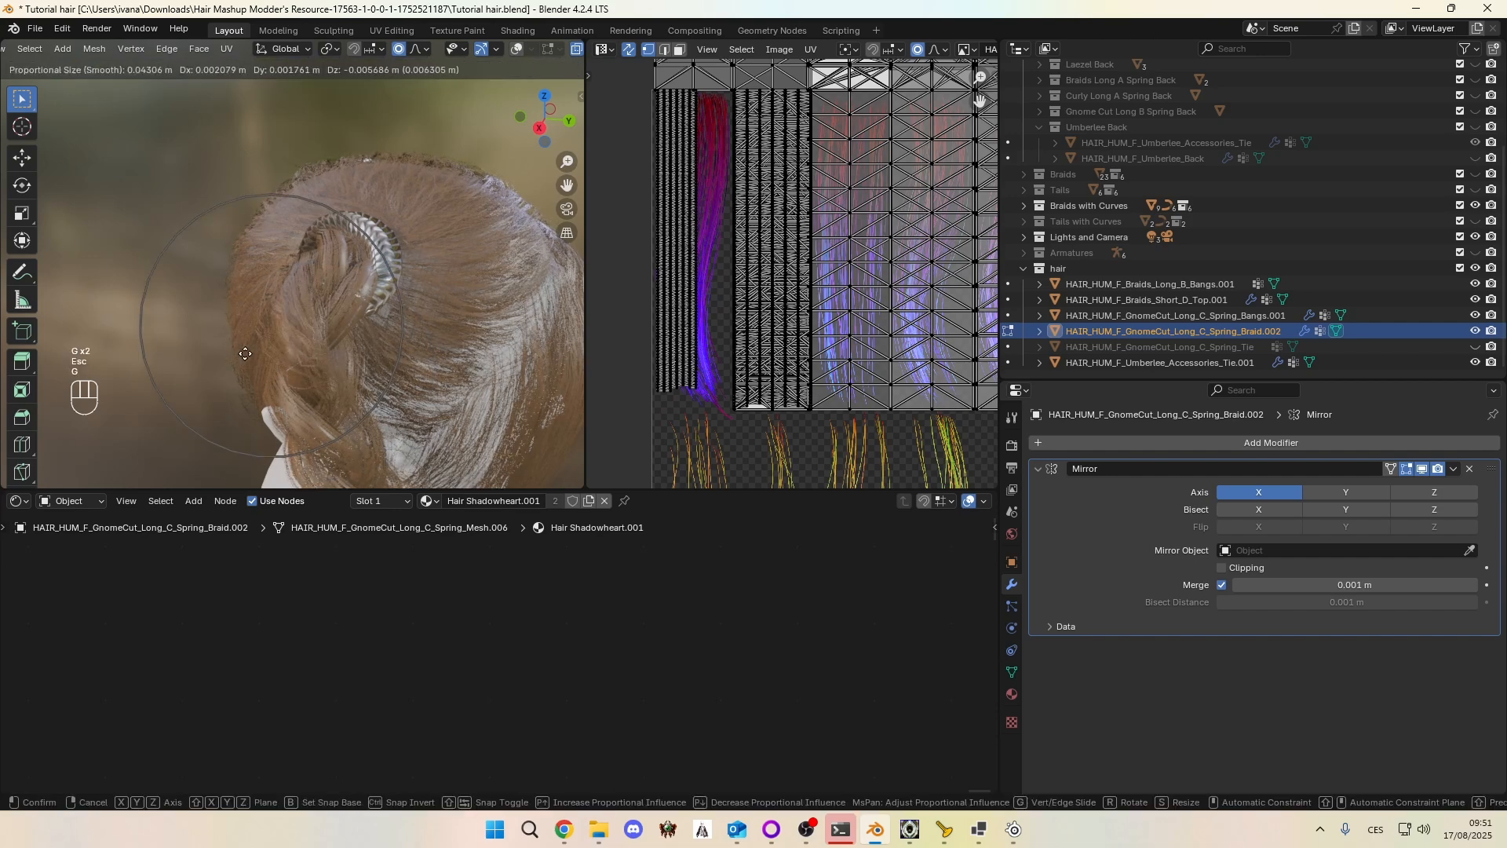
left_click(244, 353)
middle_click_drag(245, 353, 366, 345)
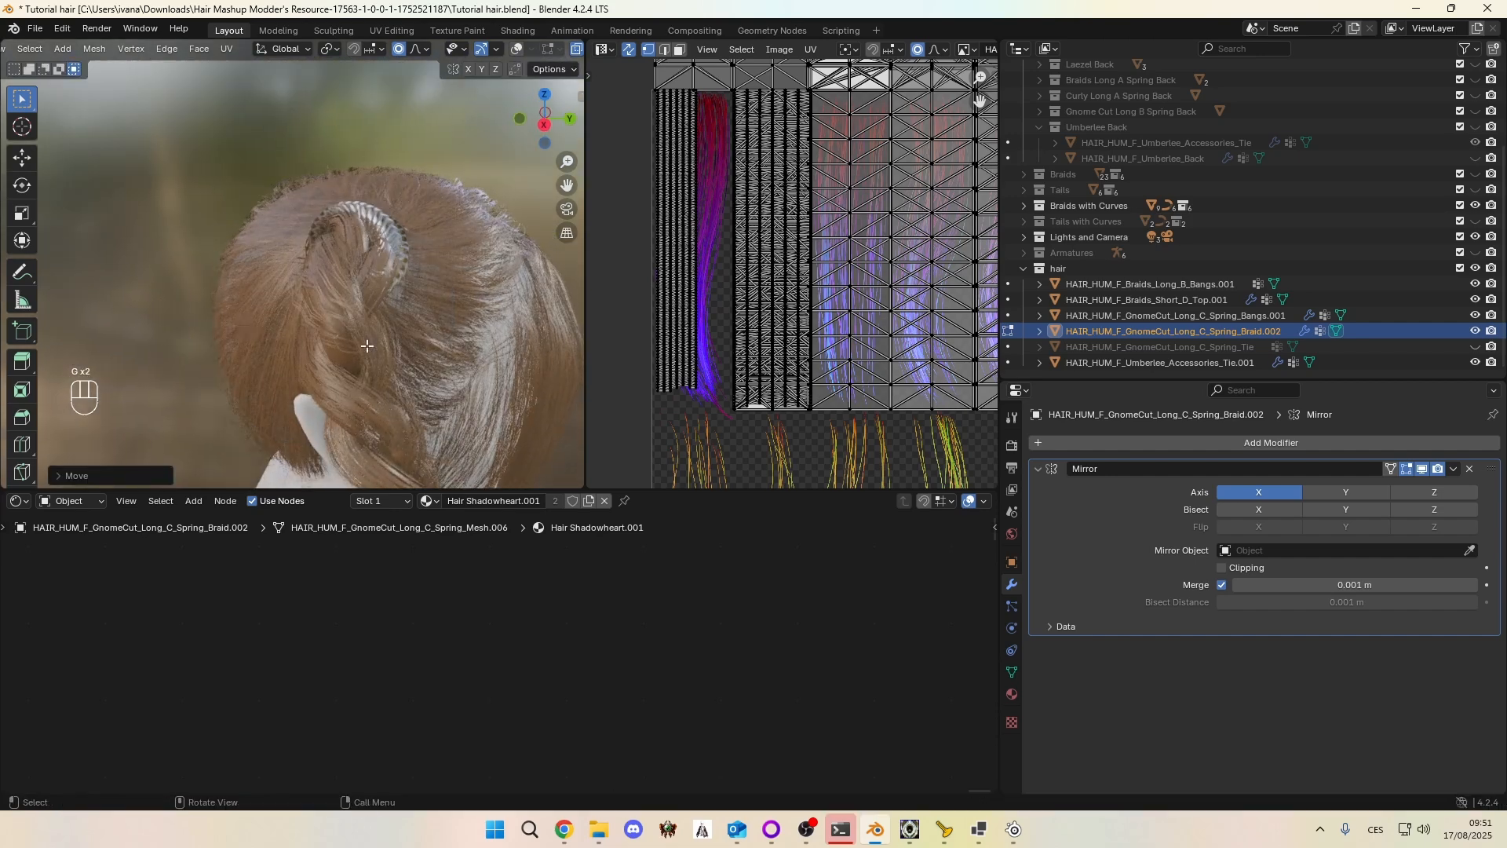
key("g")
left_click(330, 381)
key("g")
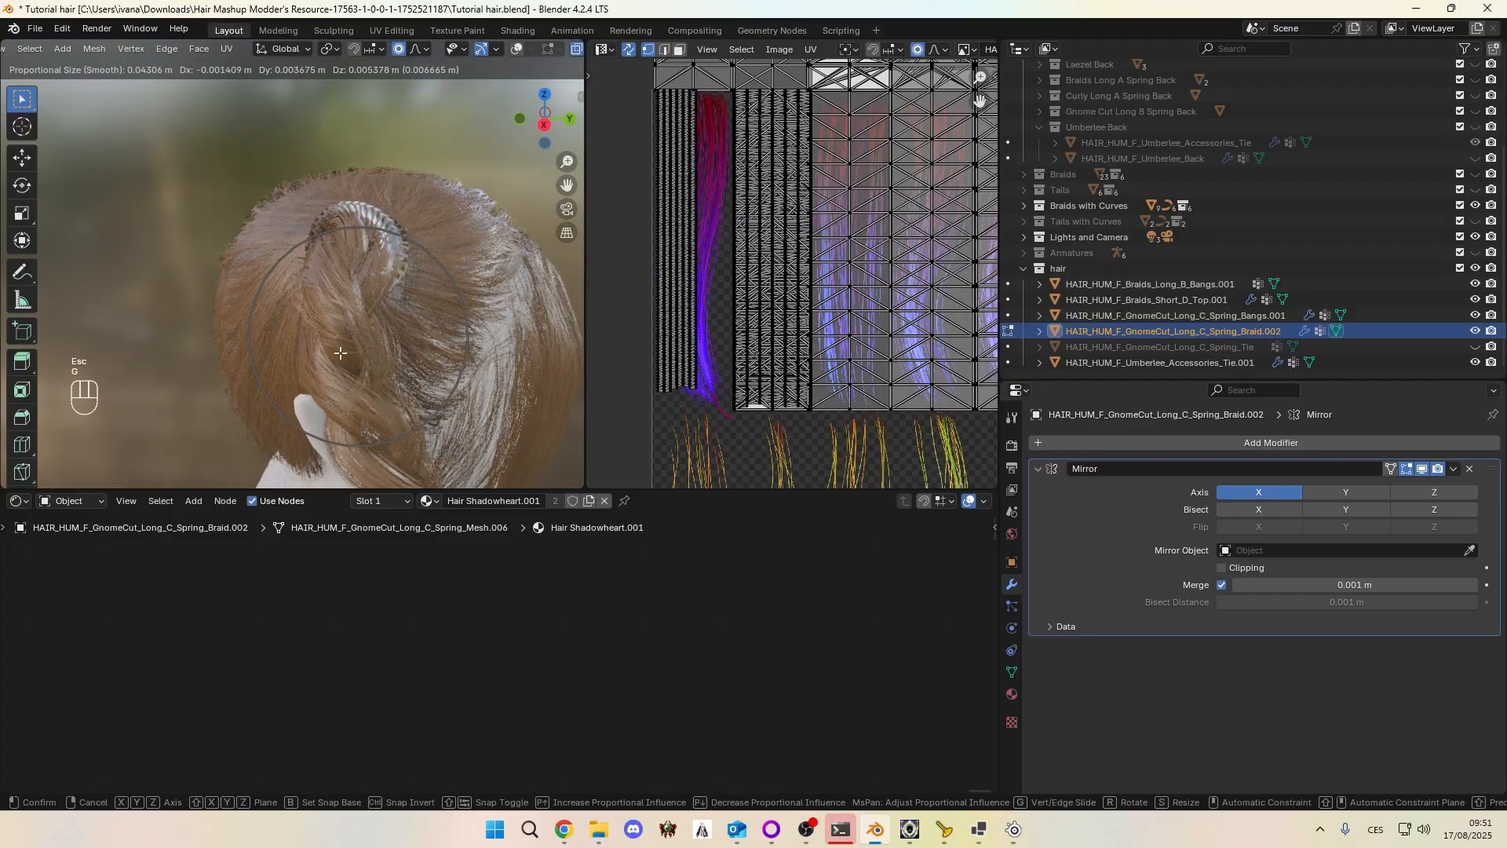
key("Escape")
middle_click_drag(339, 353, 285, 248)
key("g")
key("Escape")
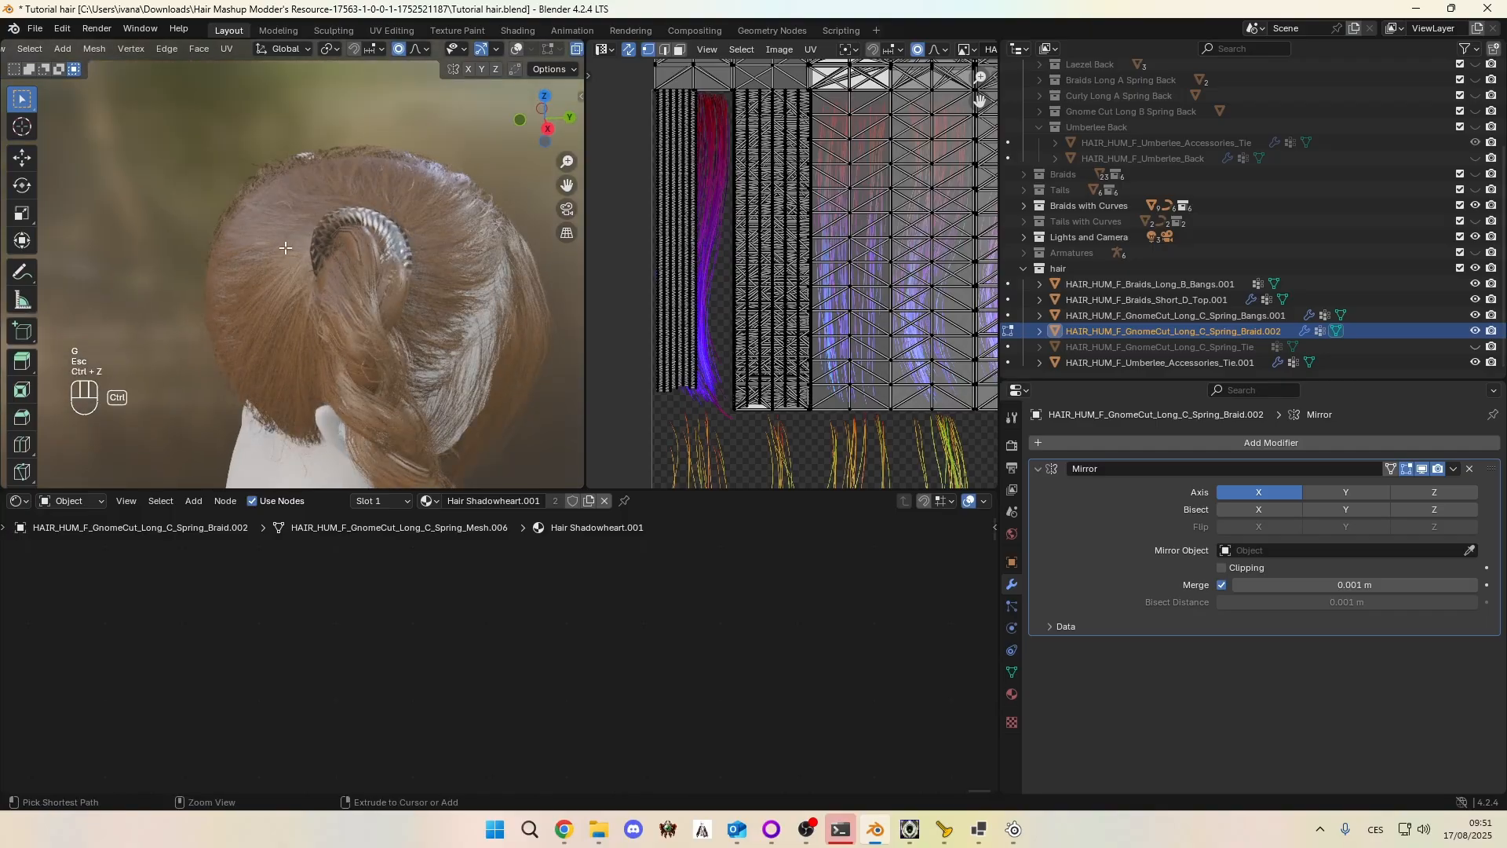
Step: Undo the recent series of moves and rotations at the braid's start
key("ctrl+z")
key("ctrl+z")
key("ctrl+z")
key("ctrl+z")
key("ctrl+z")
key("ctrl+z")
key("ctrl+z")
key("ctrl+z")
key("ctrl+z")
key("ctrl+z")
key("ctrl+z")
key("ctrl+z")
key("ctrl+z")
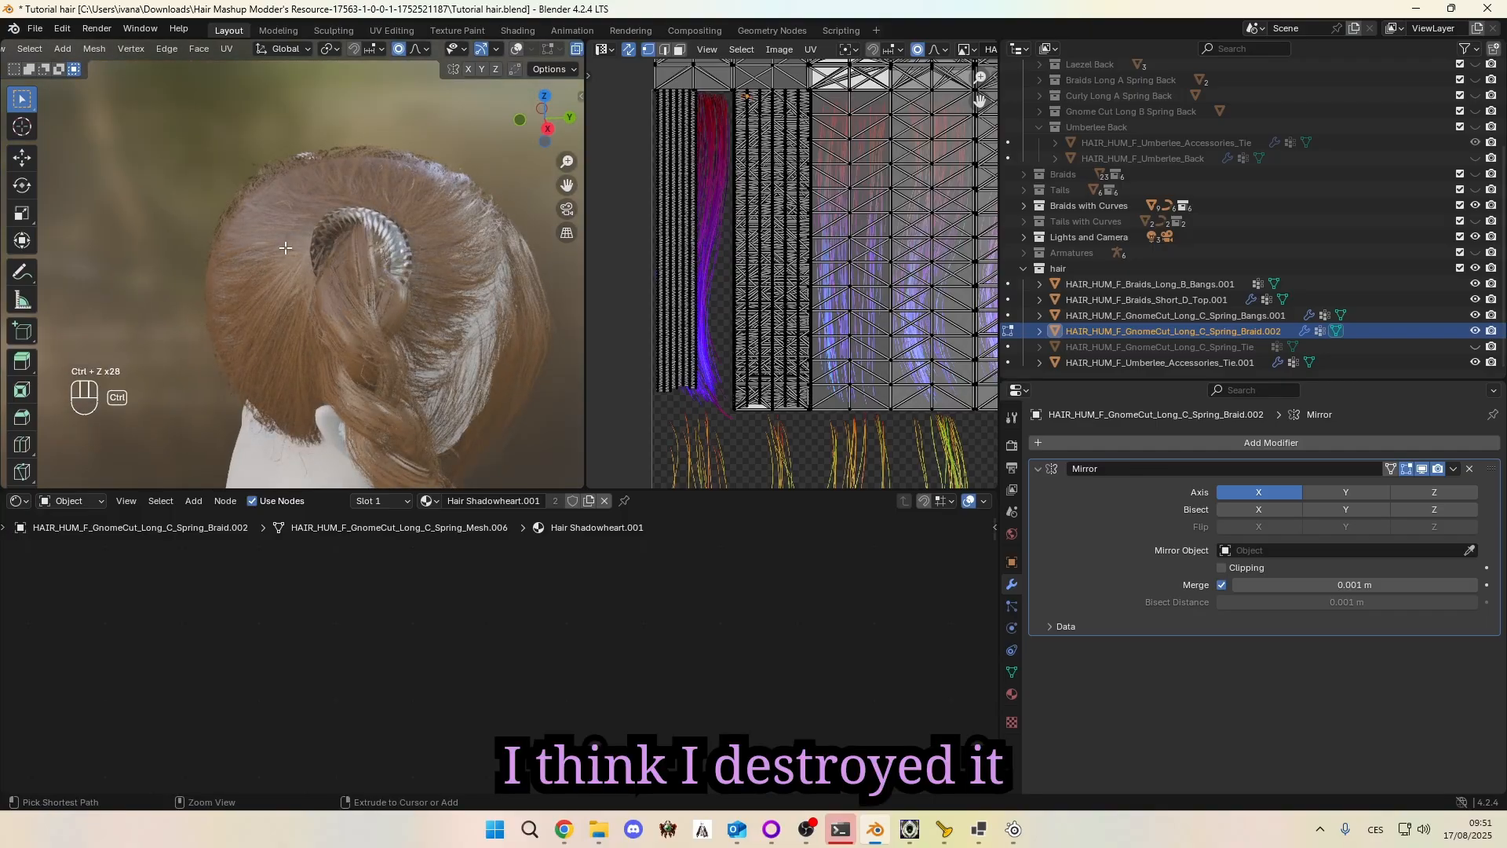
key("ctrl+z")
key("ctrl+z")
key("ctrl+z")
key("ctrl+z")
key("ctrl+z")
key("ctrl+z")
Step: Move the strands at the braid's start toward the hair tie, working from the side and from above the braid
middle_click_drag(236, 232, 305, 219)
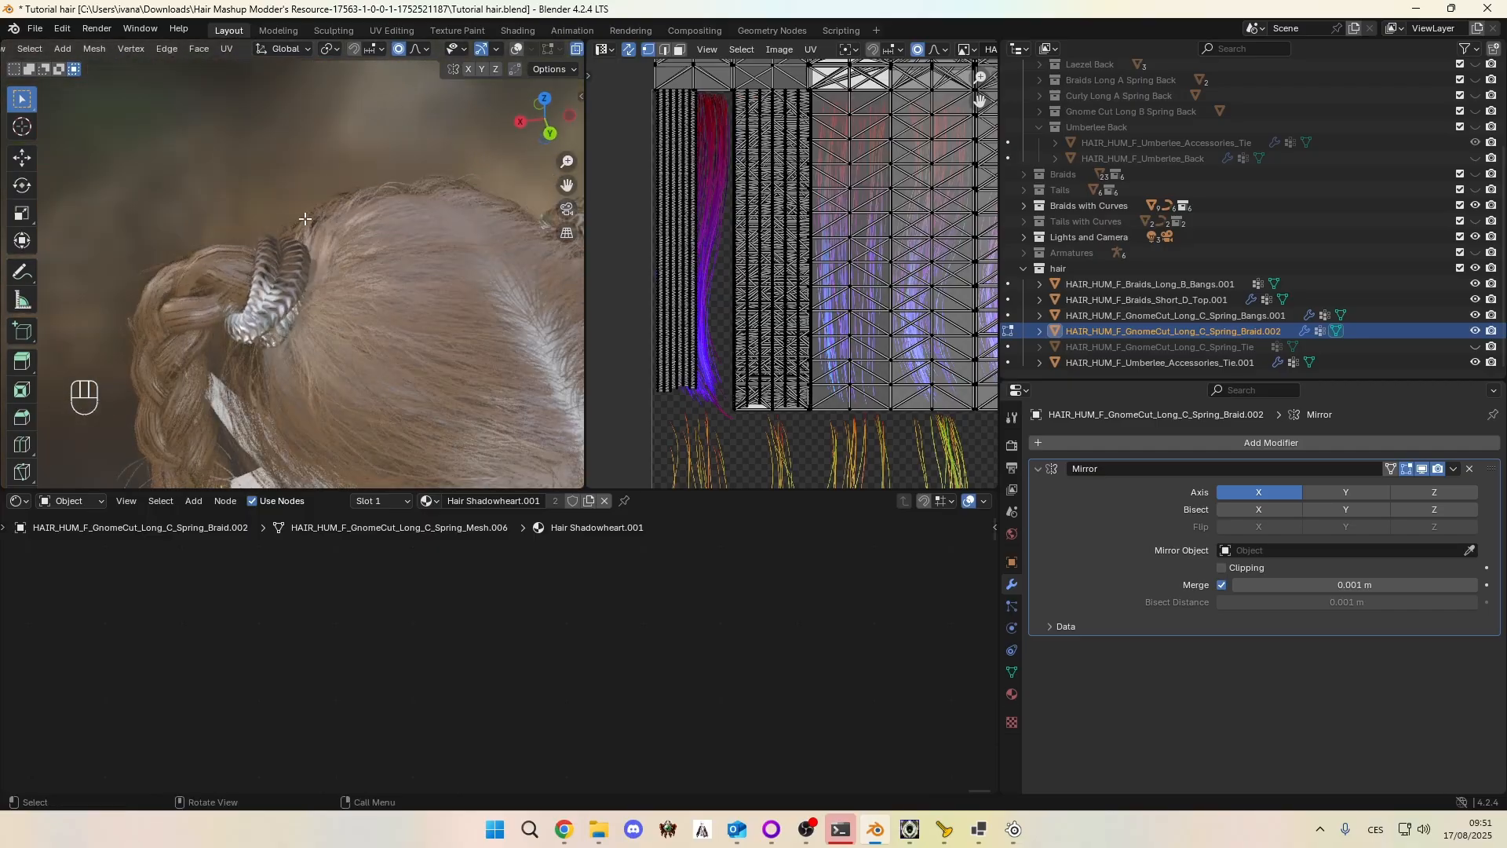
key("g")
left_click(337, 294)
middle_click_drag(337, 294, 342, 212)
key("g")
left_click(302, 220)
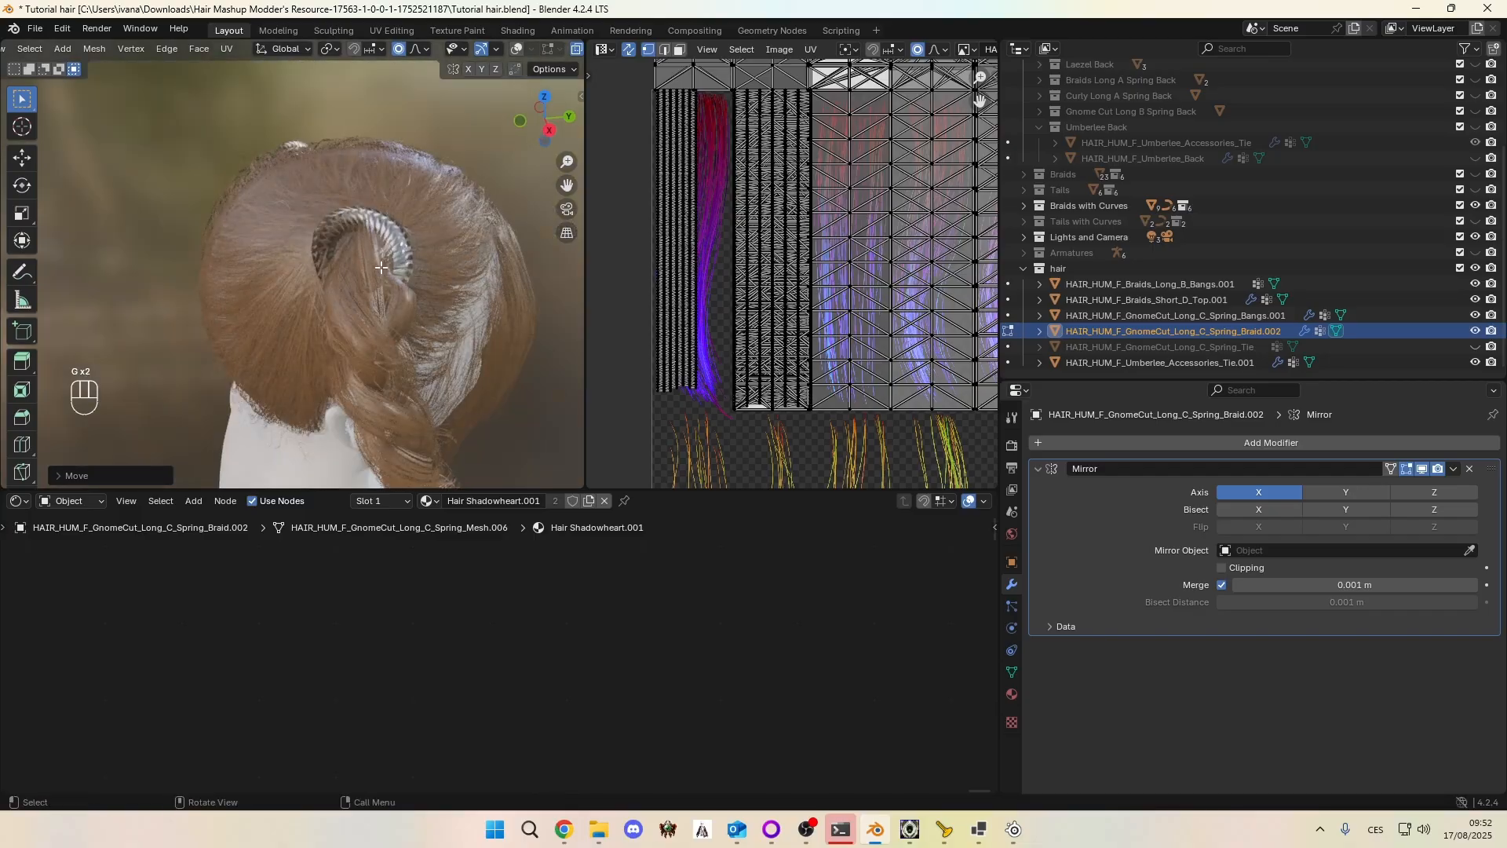
key("g")
left_click(467, 304)
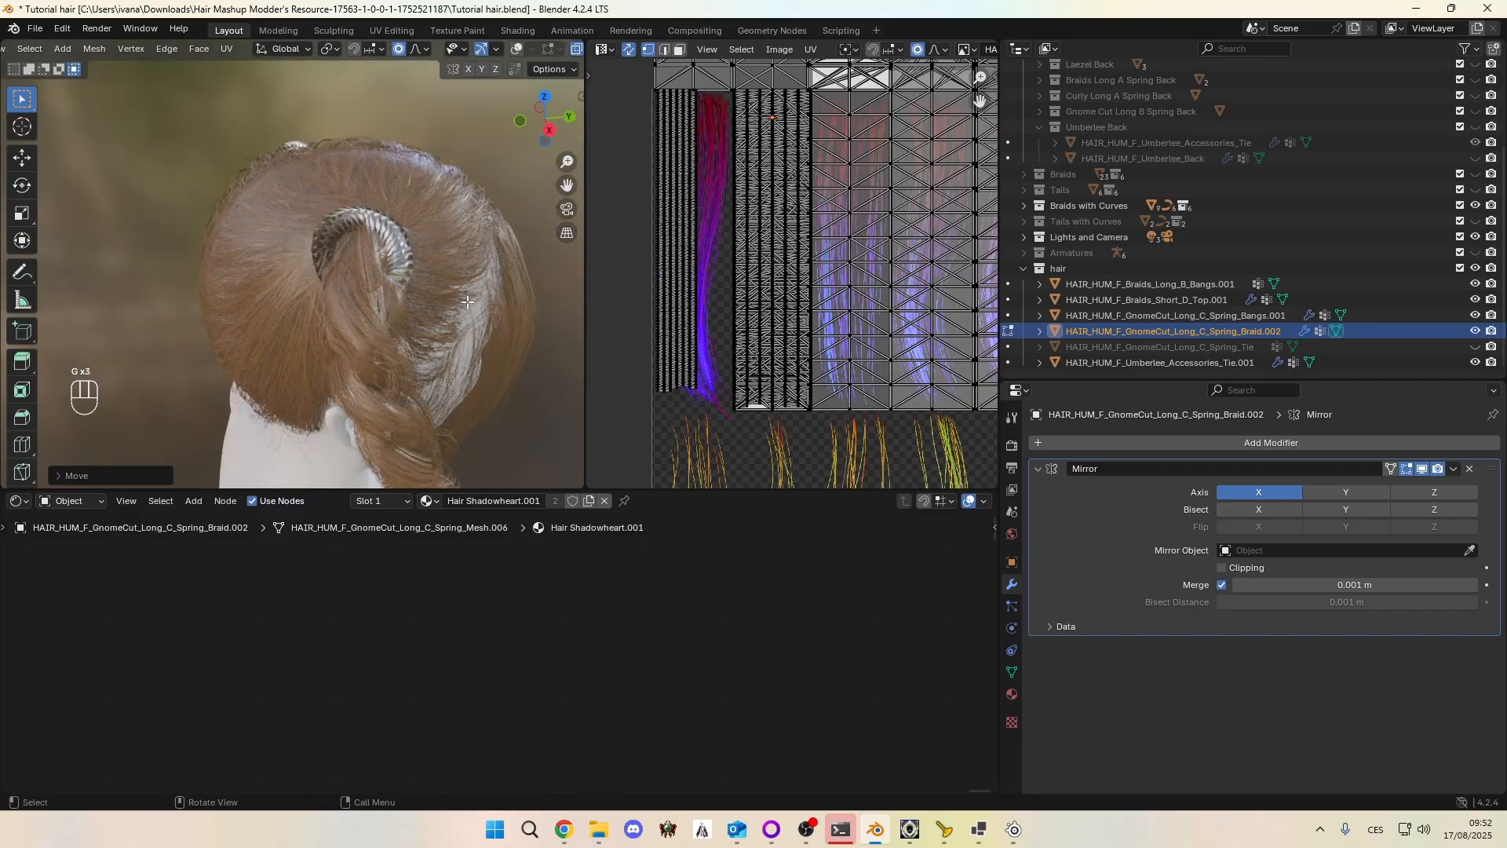
Step: Adjust the braid's upper strands at the hair tie with two further proportional moves
middle_click_drag(467, 305, 479, 203)
key("g")
left_click(383, 257)
key("g")
left_click(320, 182)
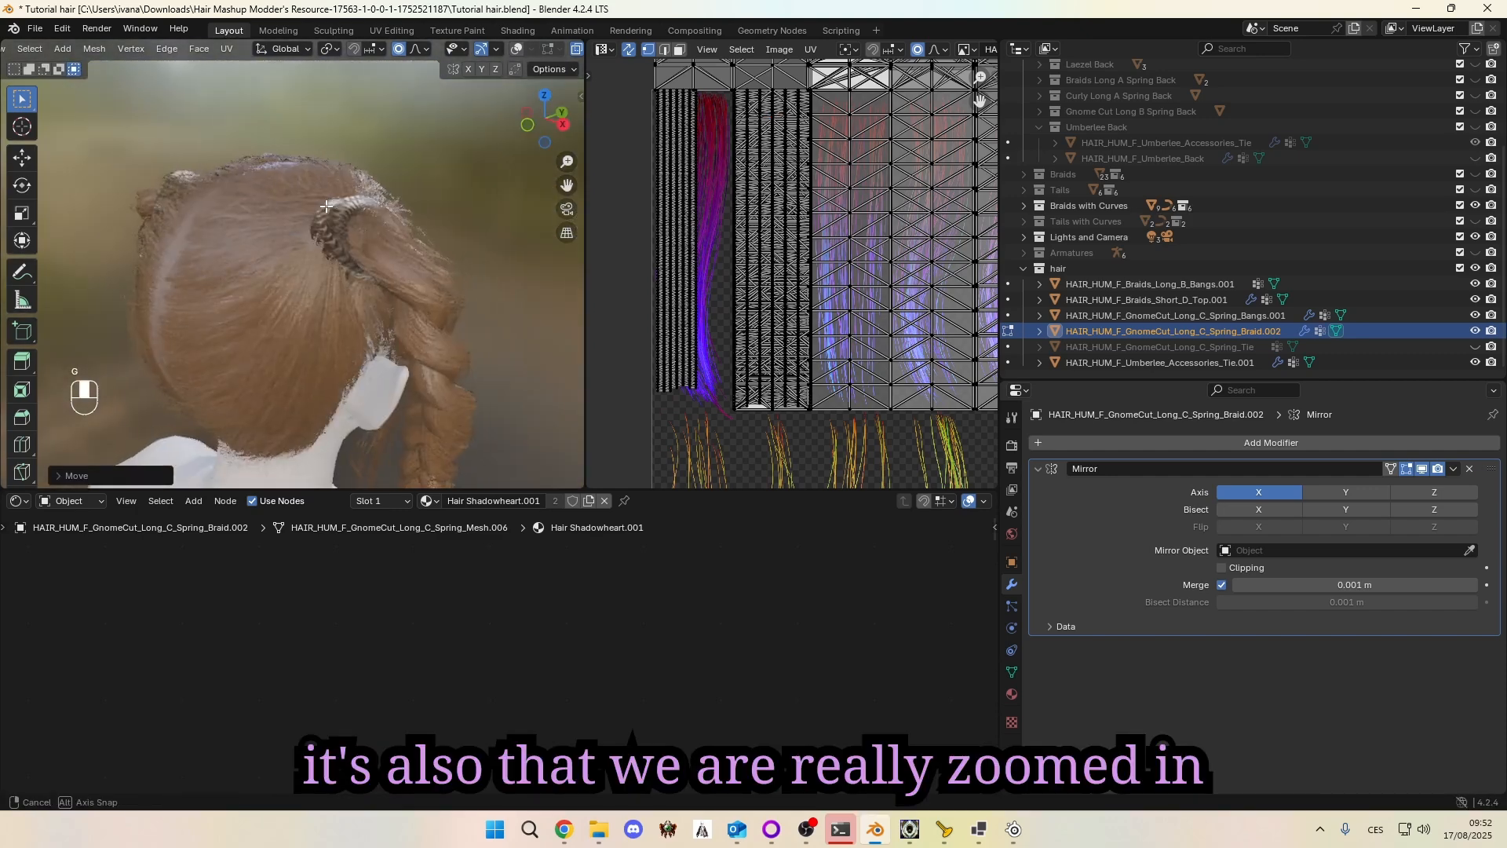
Step: Shift two strands at the braid's base from the rear view of the hair tie
middle_click_drag(338, 193, 339, 251)
key("g")
left_click(278, 277)
key("g")
left_click(208, 238)
Step: Tuck the strands at the front opening of the metal hair tie into the ring in close-up
scroll(357, 253, "up", 4)
left_click(355, 259)
key("g")
left_click(281, 260)
key("g")
left_click(304, 253)
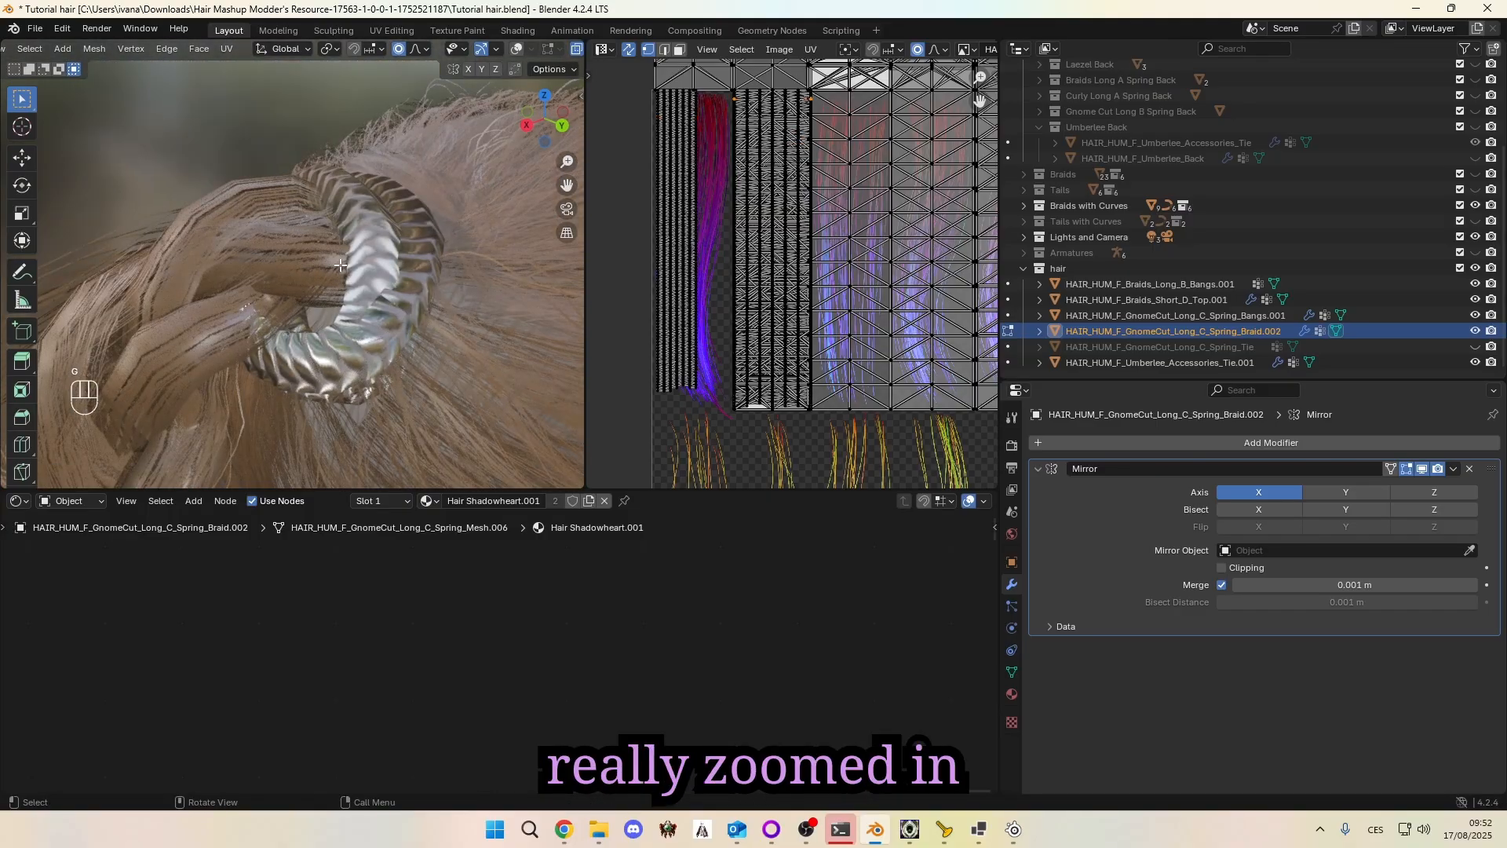
Step: Move the inner strands toward the tie's lower edge to fill the gap inside the ring
key("g")
left_click(337, 269)
key("g")
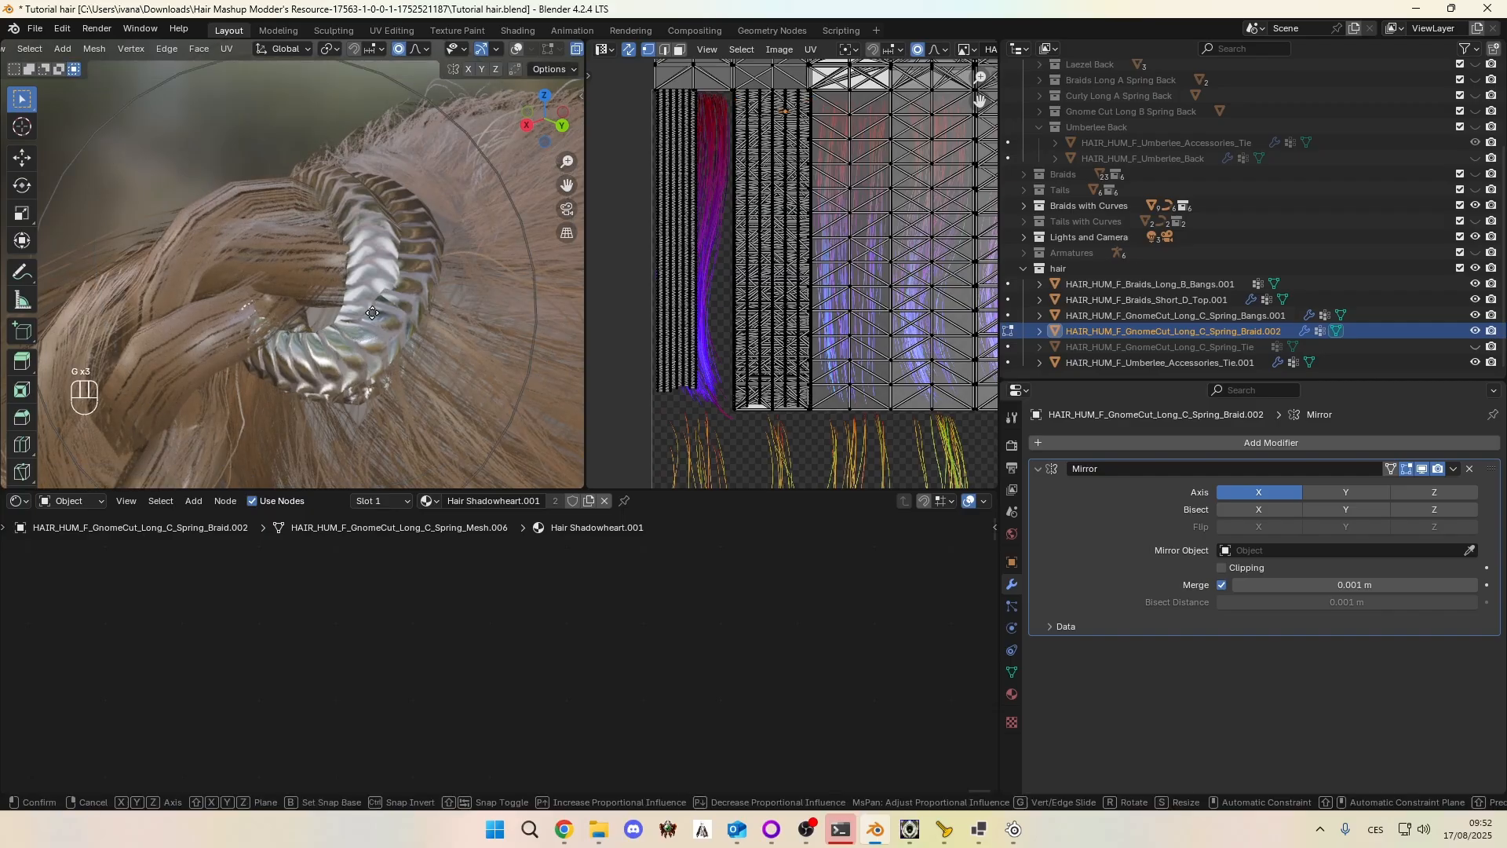
left_click(423, 310)
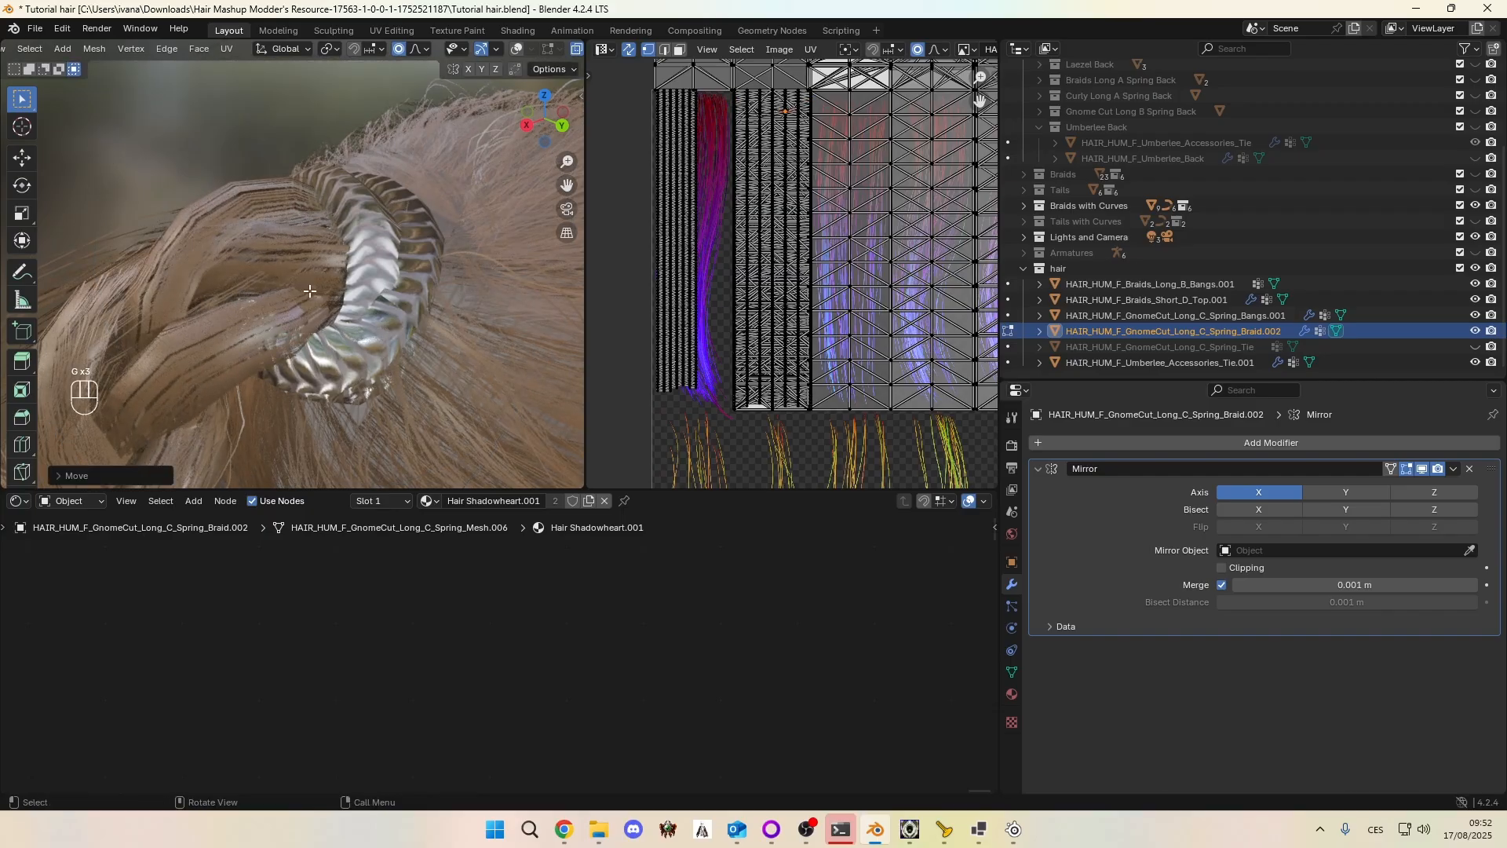
Step: Rotate the braid's base about -32° with the proportional size enlarged to about 0.08 m
scroll(376, 286, "down", 5)
middle_click_drag(257, 269, 336, 192)
left_click(336, 256)
key("r")
key("Escape")
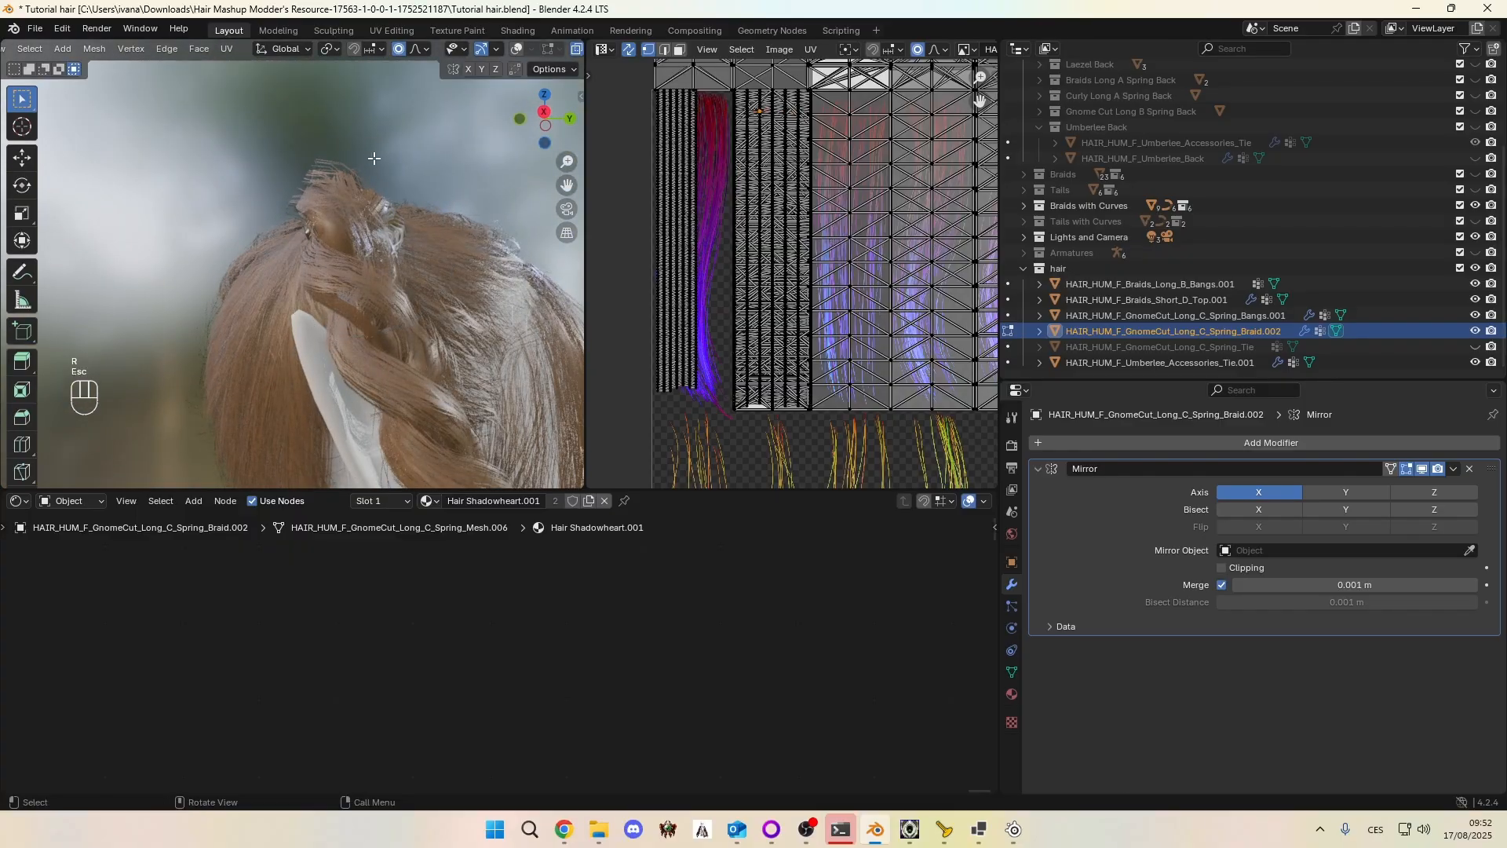
left_click(452, 48)
key("r")
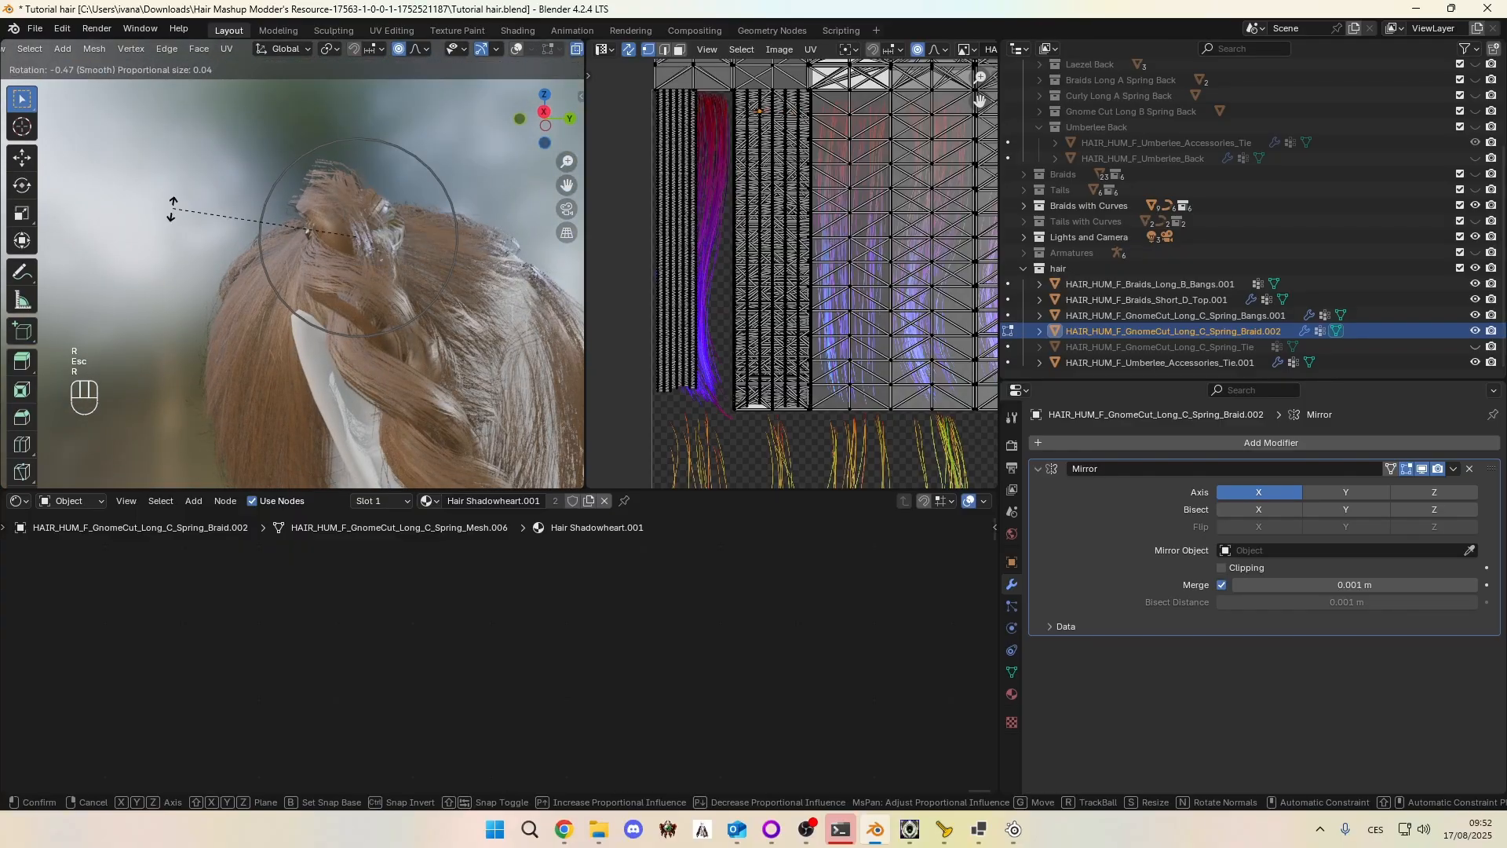
scroll(201, 298, "down", 8)
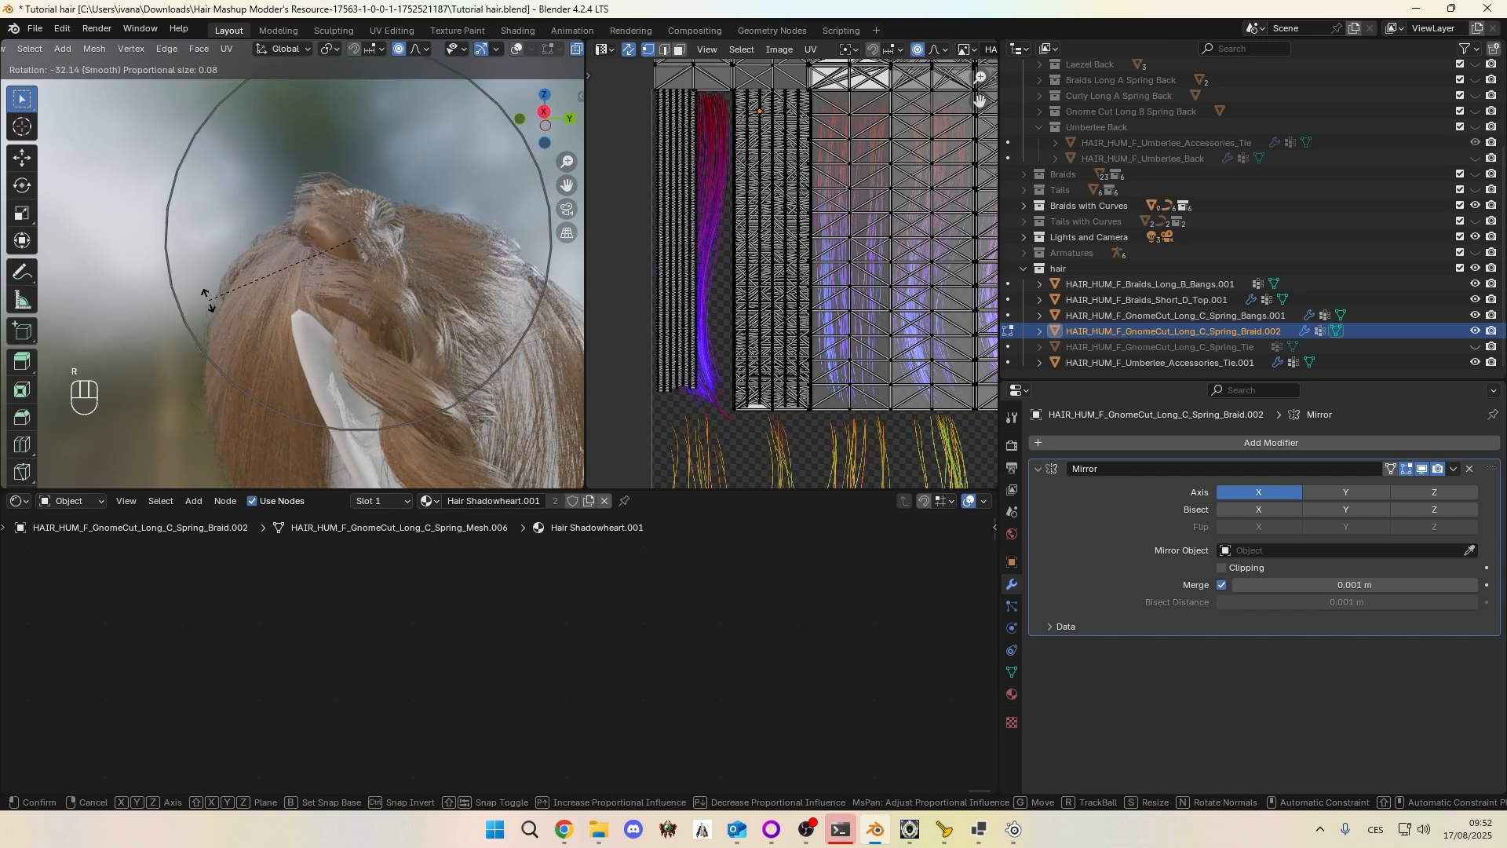
left_click(207, 299)
middle_click_drag(207, 299, 299, 197)
key("g")
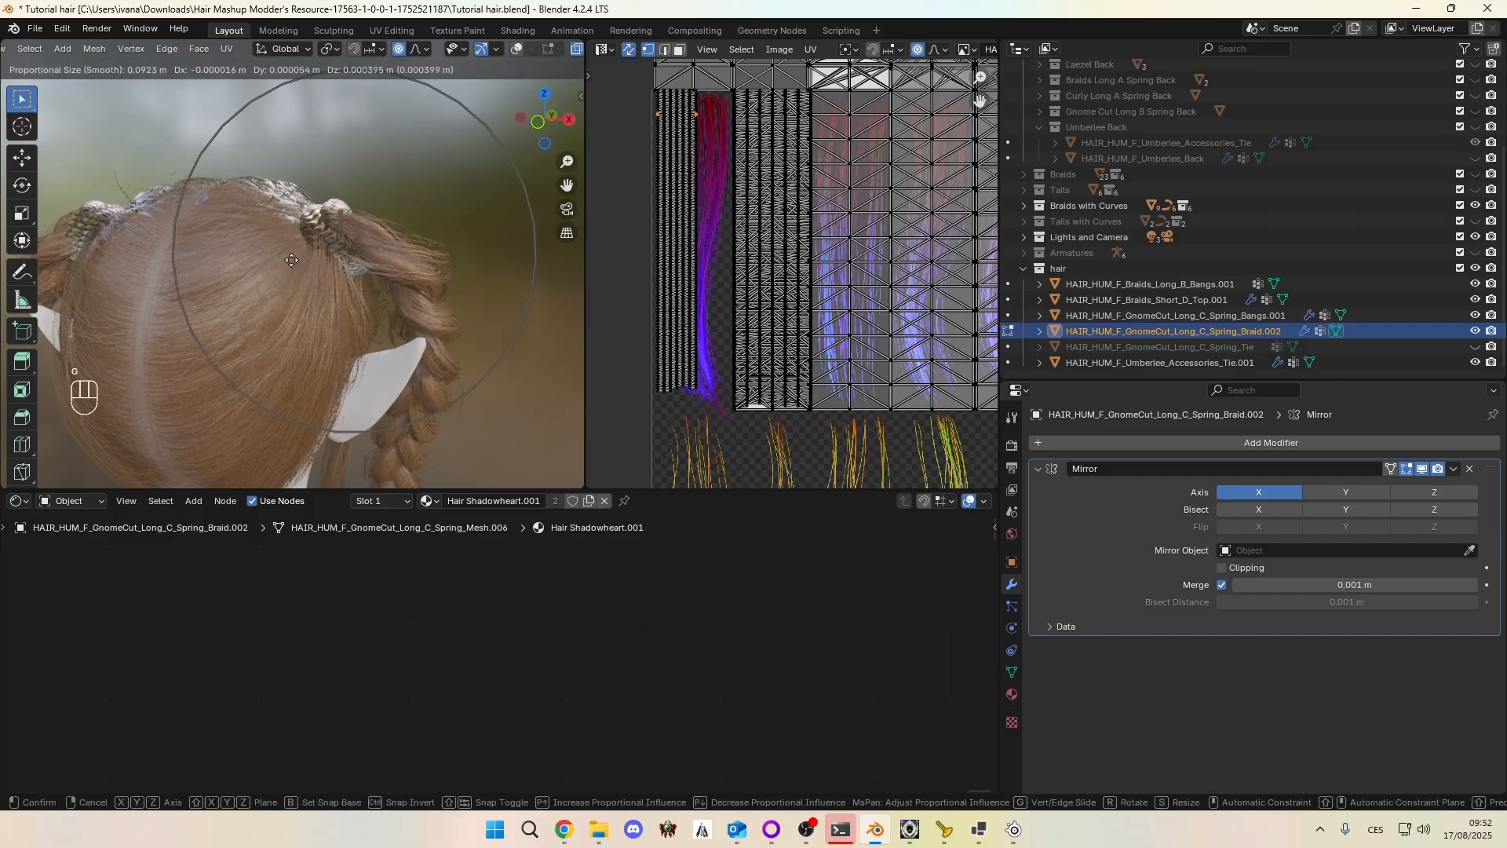
key("Escape")
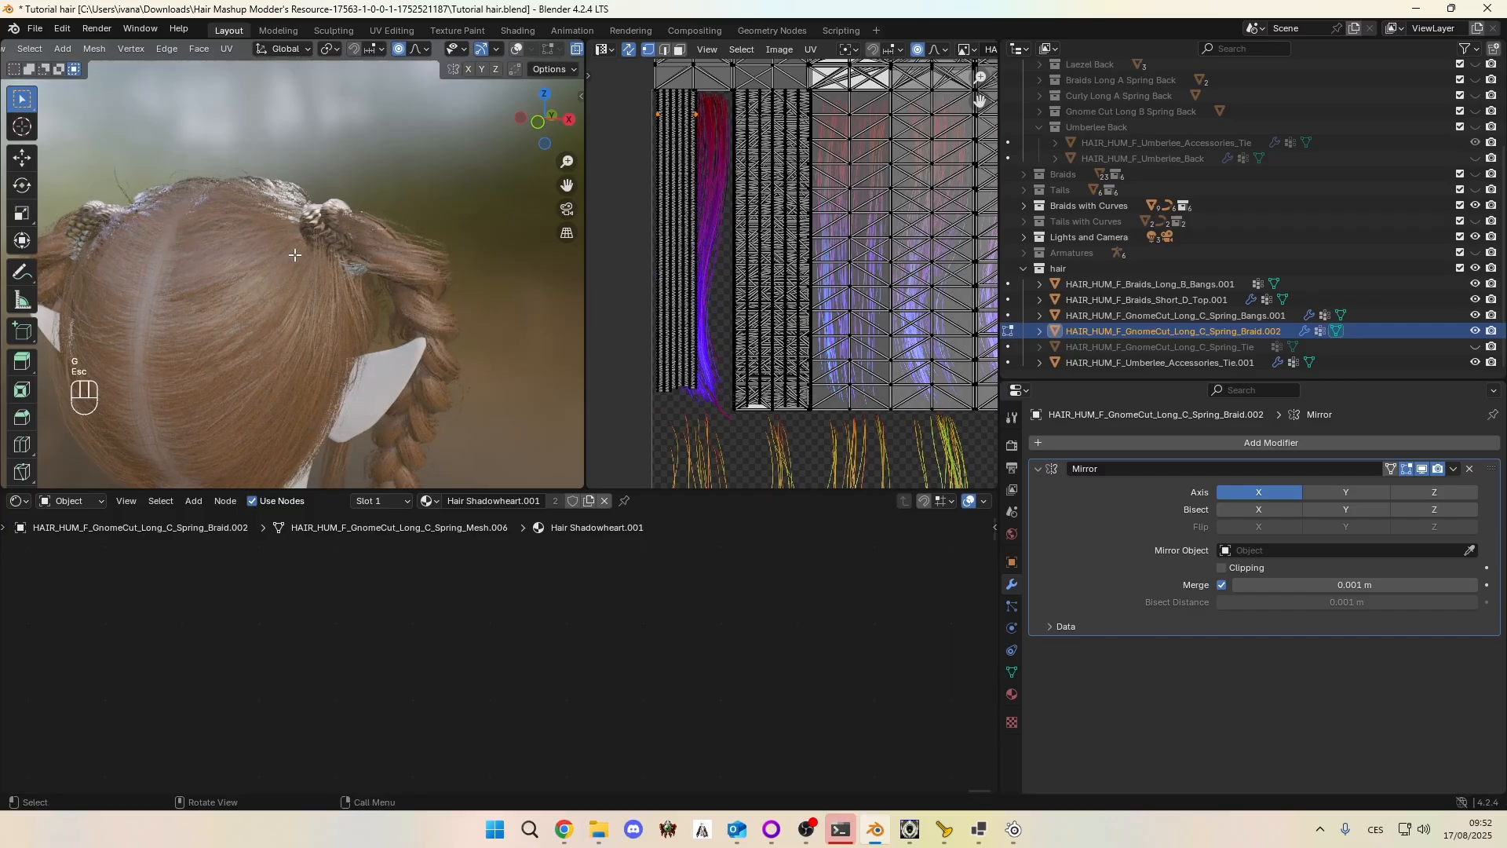
Step: Move the strands beneath the hair tie with the proportional size reduced to about 0.036 m
left_click(420, 50)
key("g")
key("Escape")
scroll(306, 271, "up", 6)
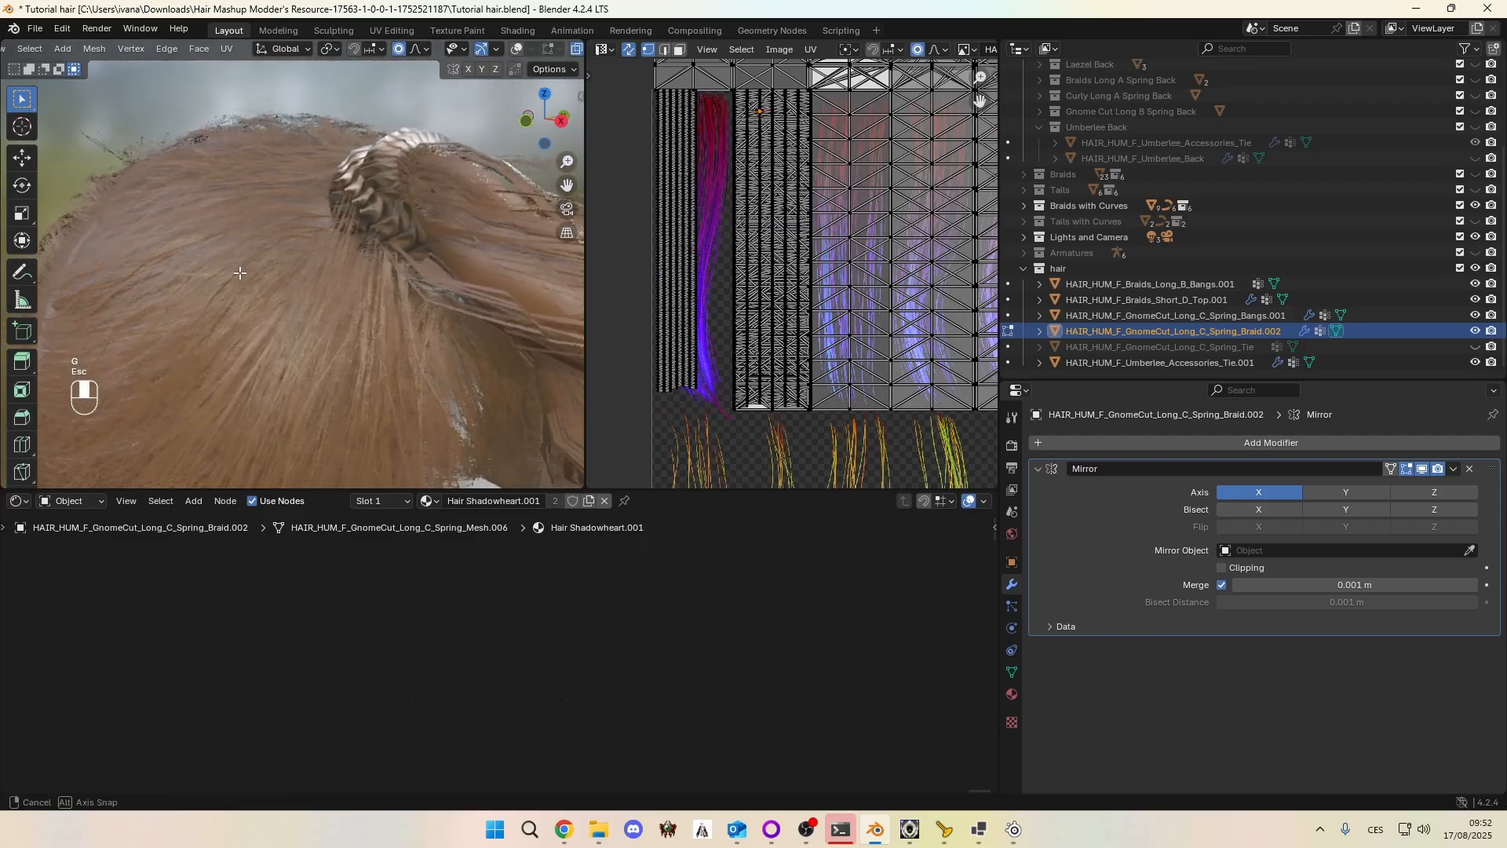
key("g")
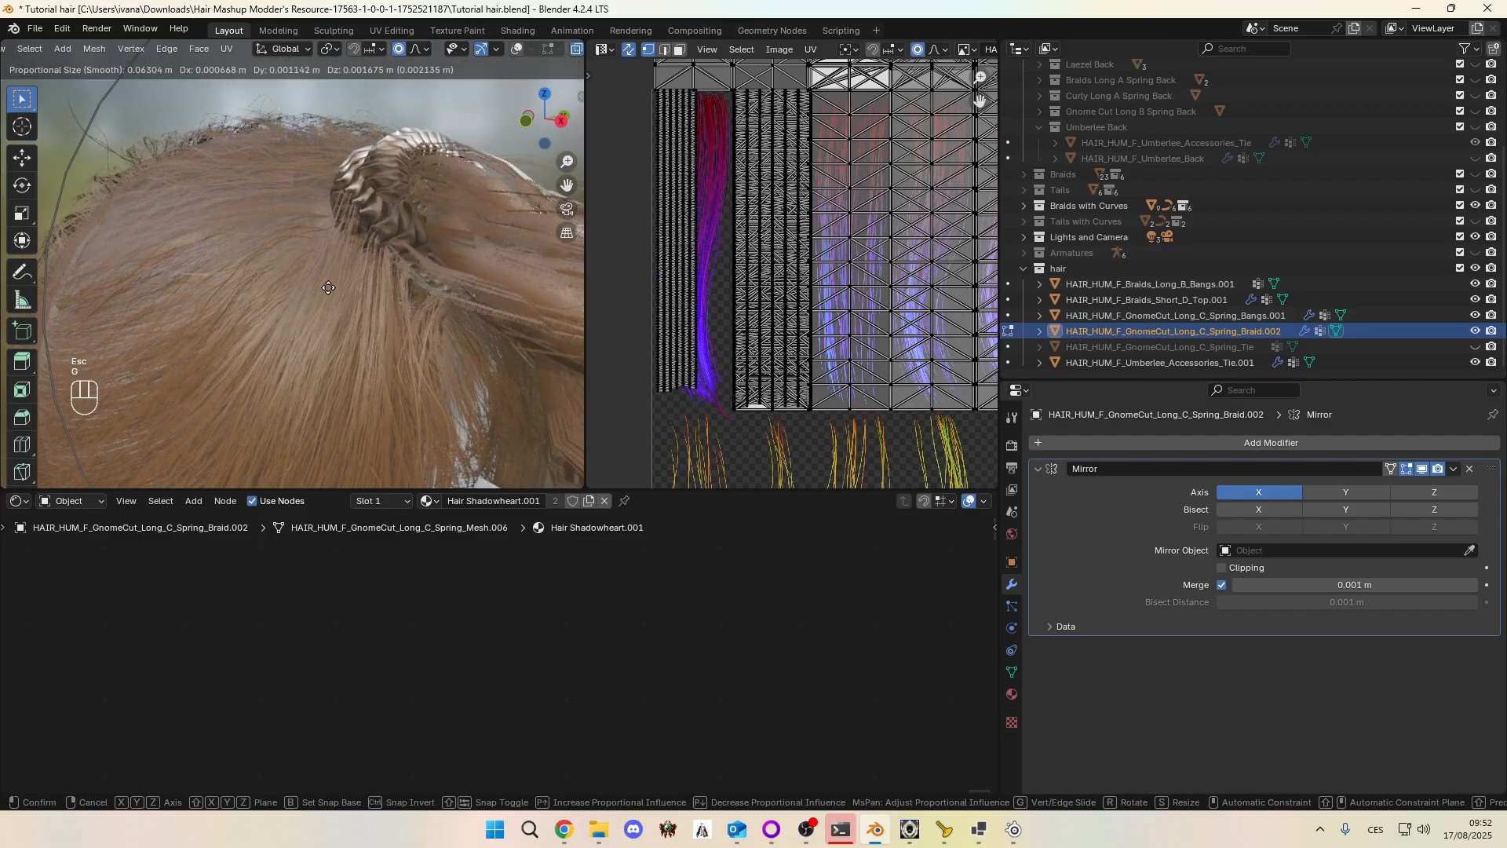
scroll(361, 302, "up", 15)
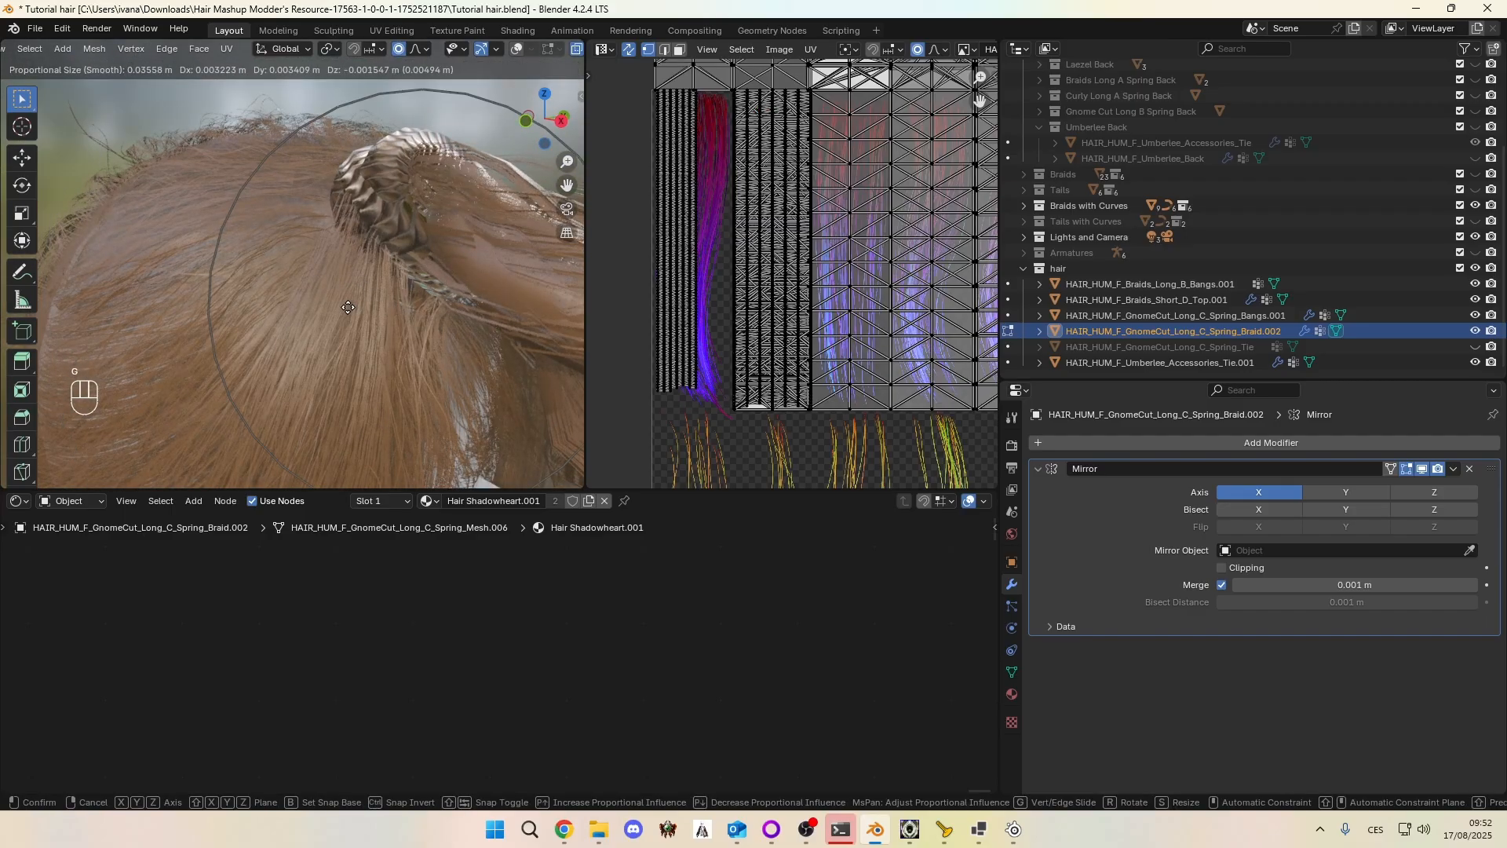
left_click(348, 304)
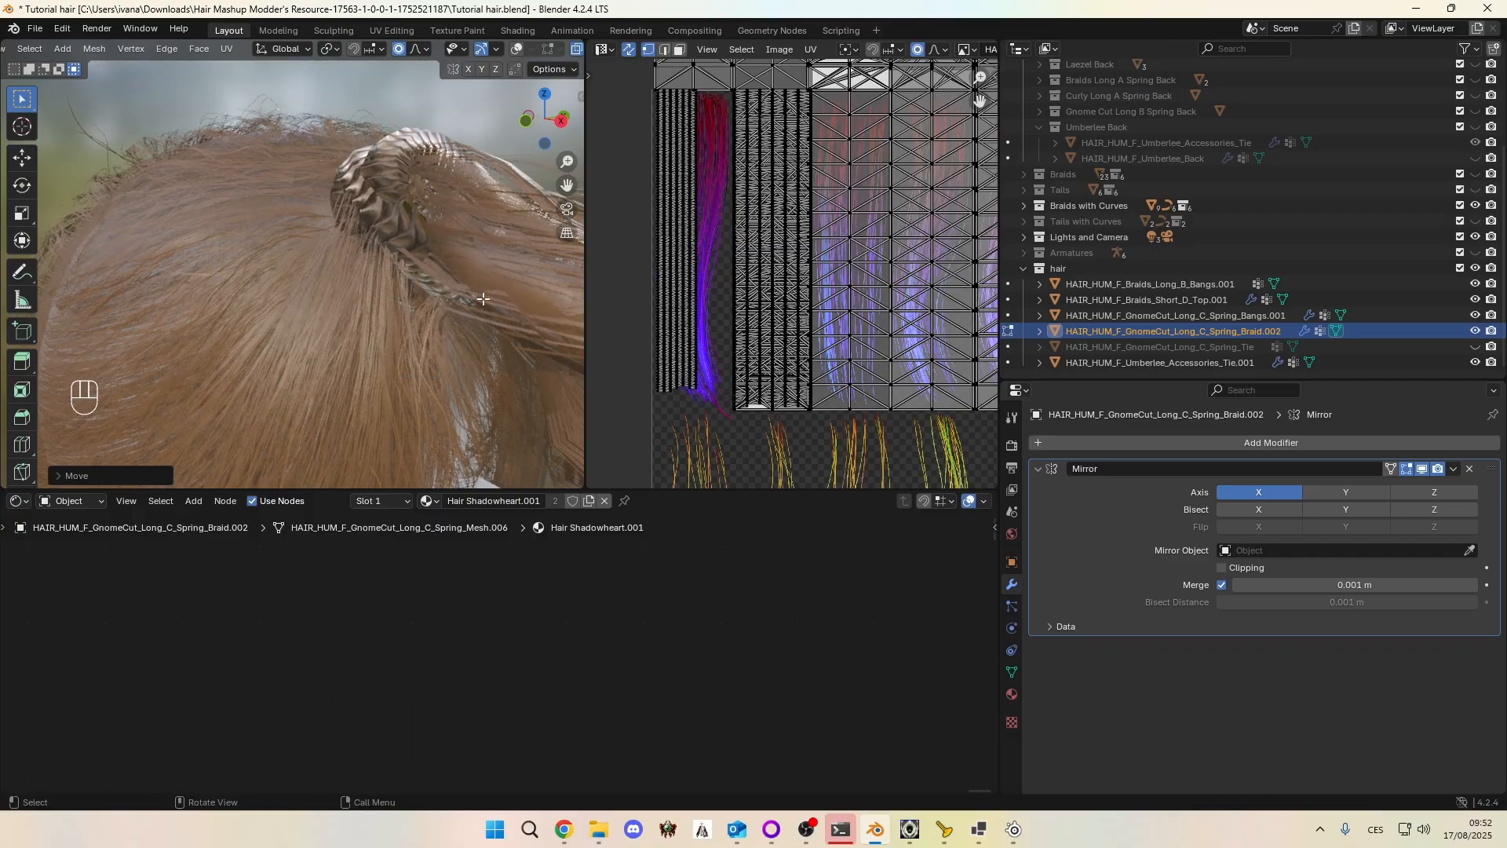
left_click(482, 299)
middle_click_drag(480, 300, 437, 304)
key("g")
key("Escape")
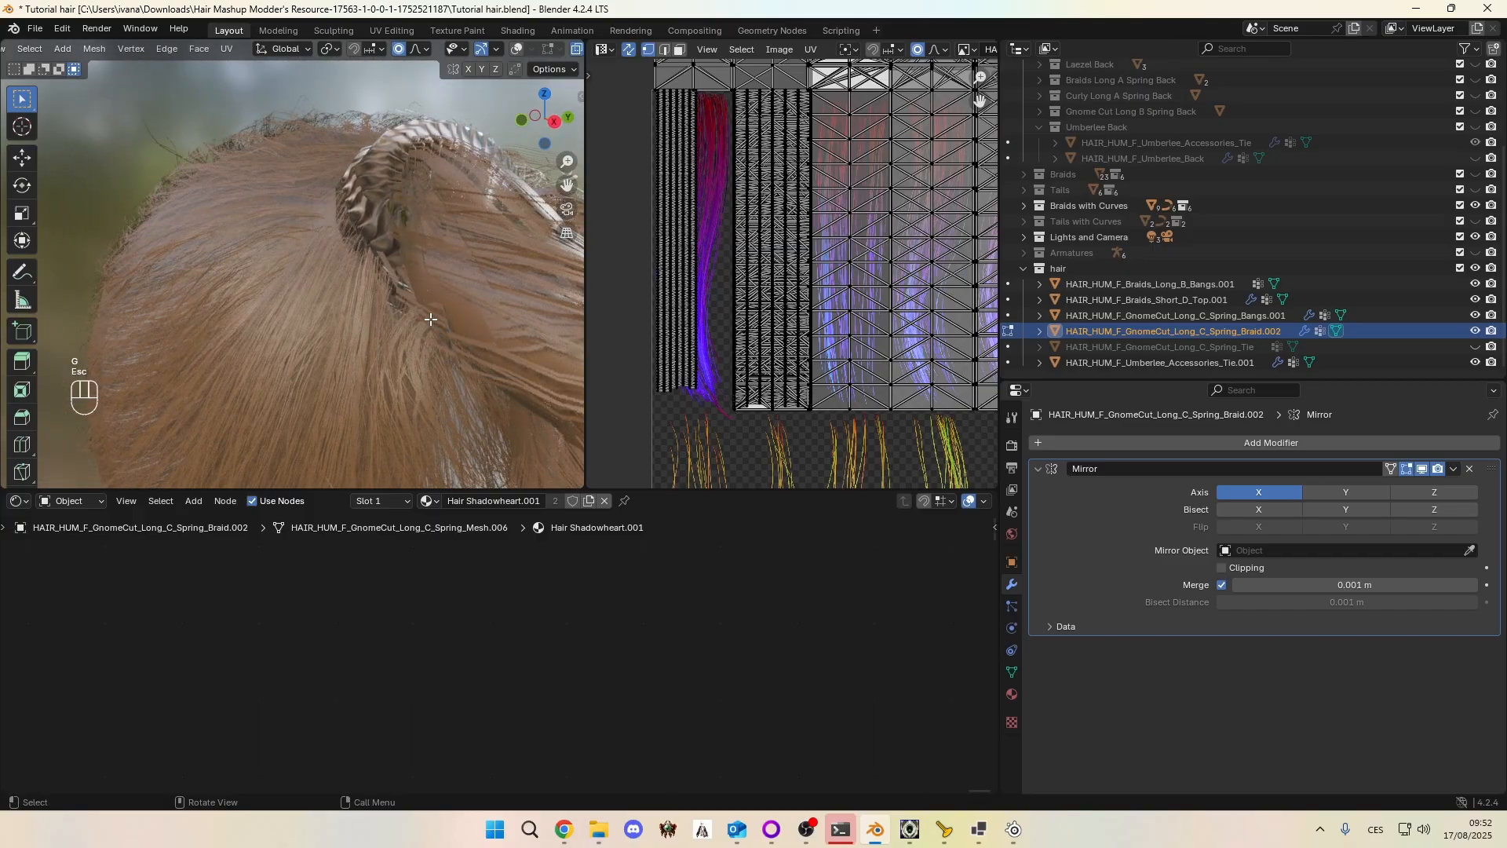
key("g")
key("g")
key("Escape")
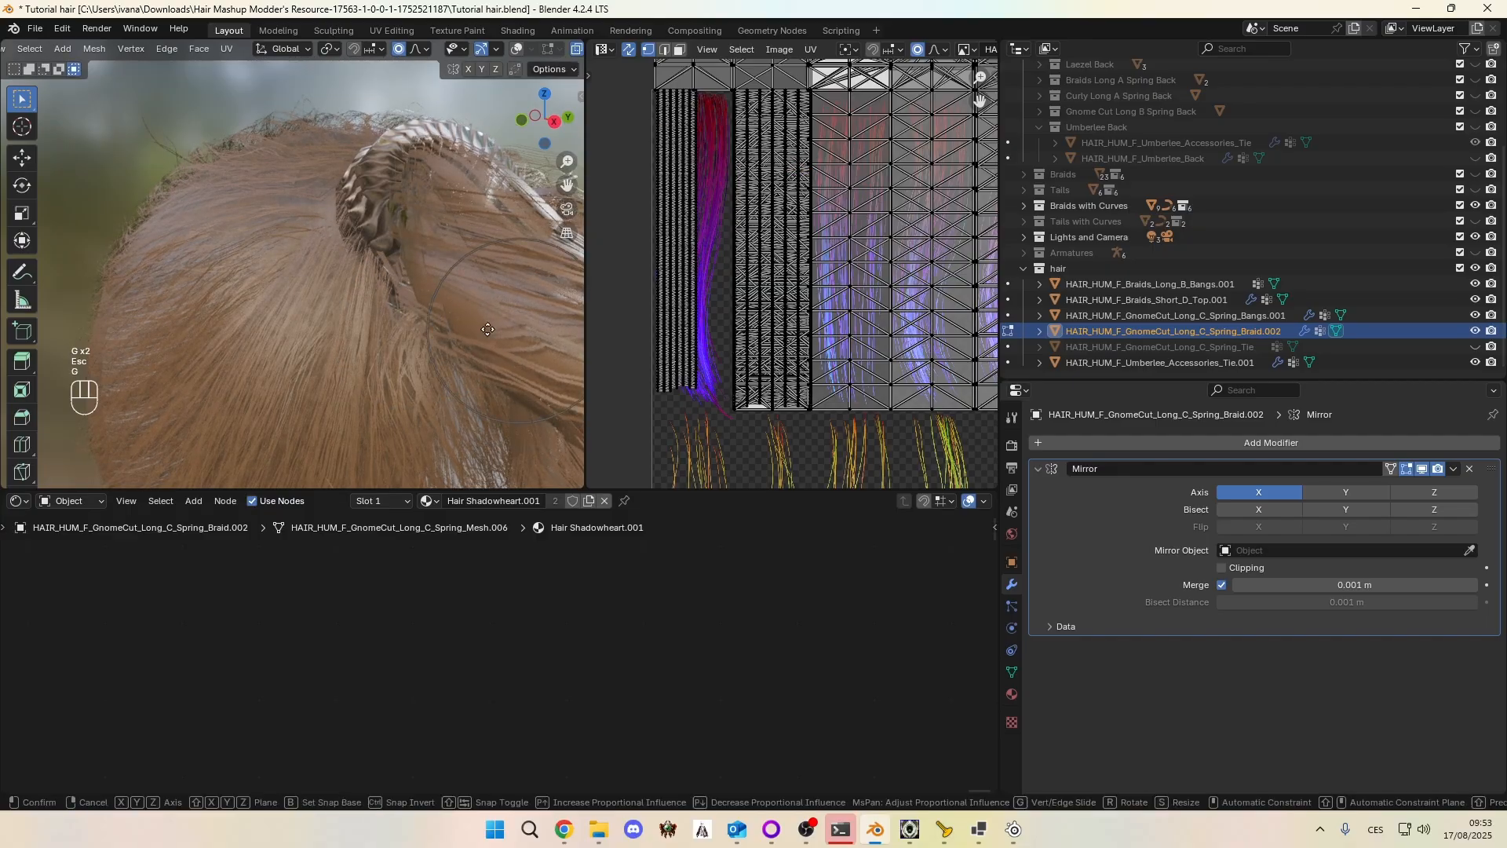
key("g")
key("Escape")
Step: Show the viewport overlays and move the single strand vertex just below the hair tie with proportional editing
left_click(516, 49)
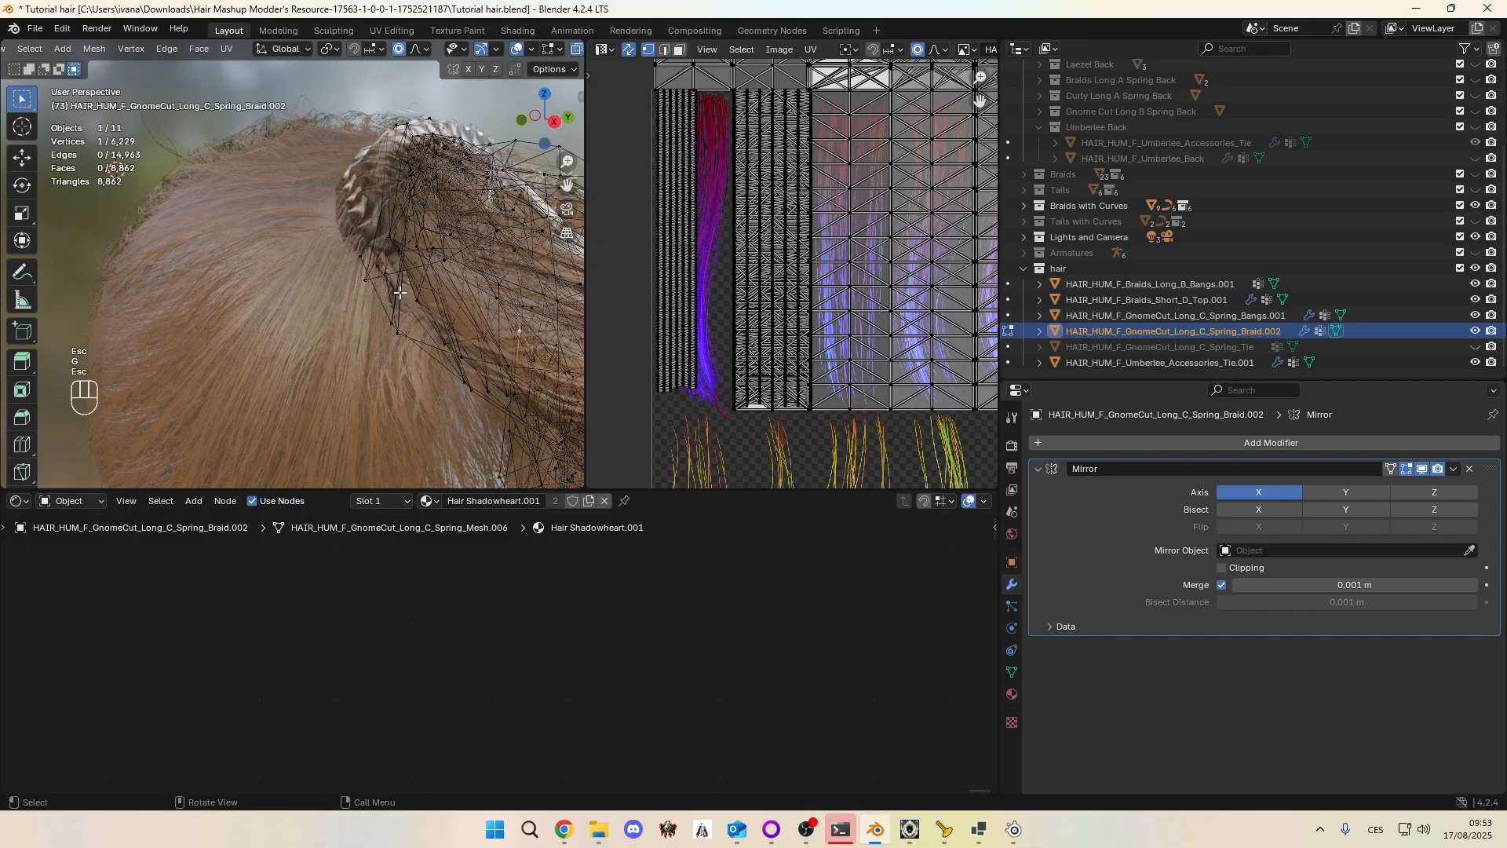
key("g")
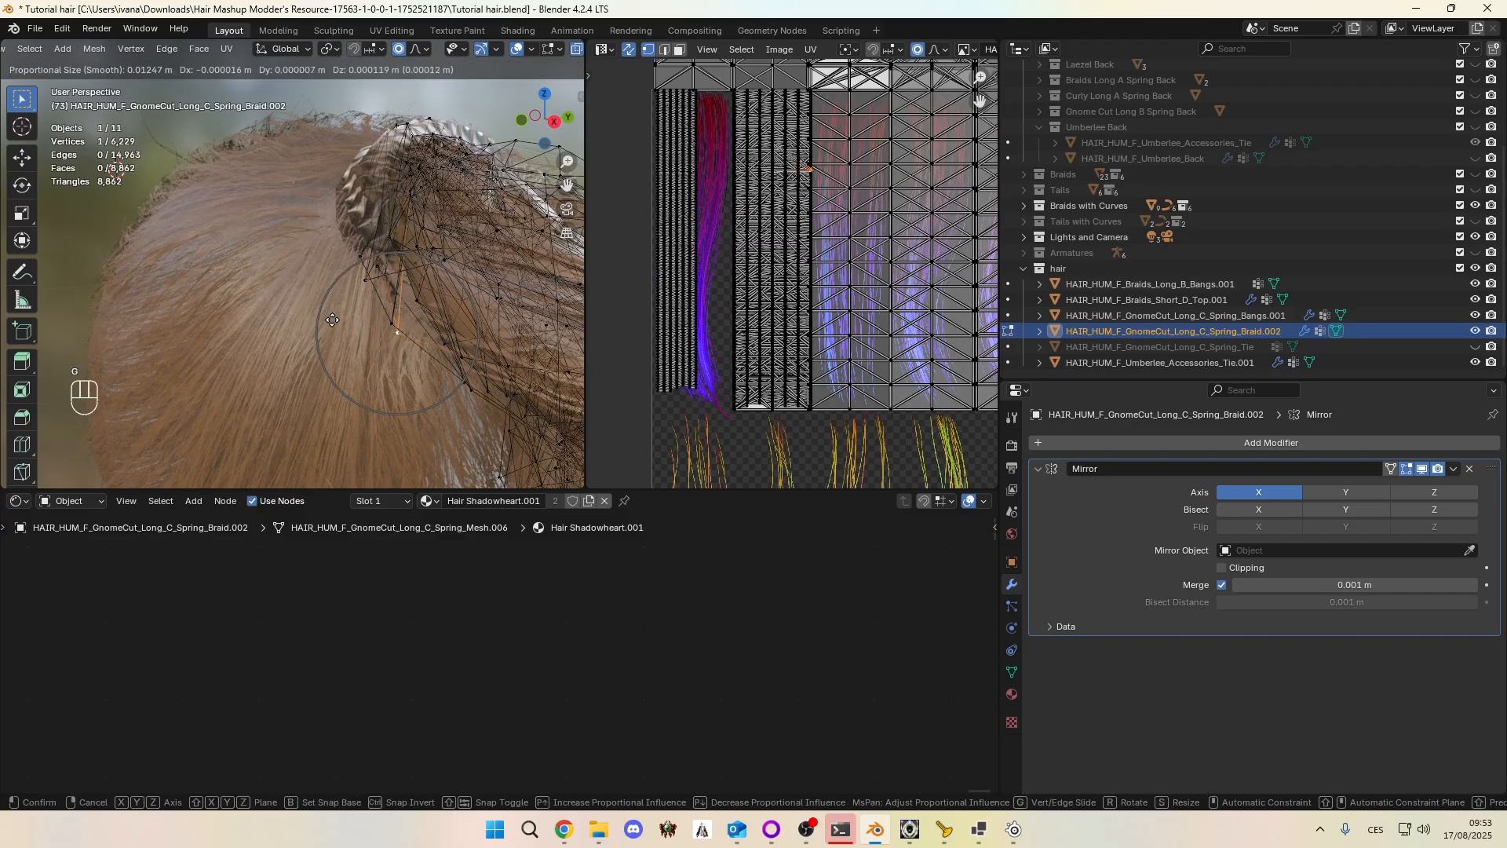
left_click(332, 321)
middle_click_drag(332, 321, 357, 256)
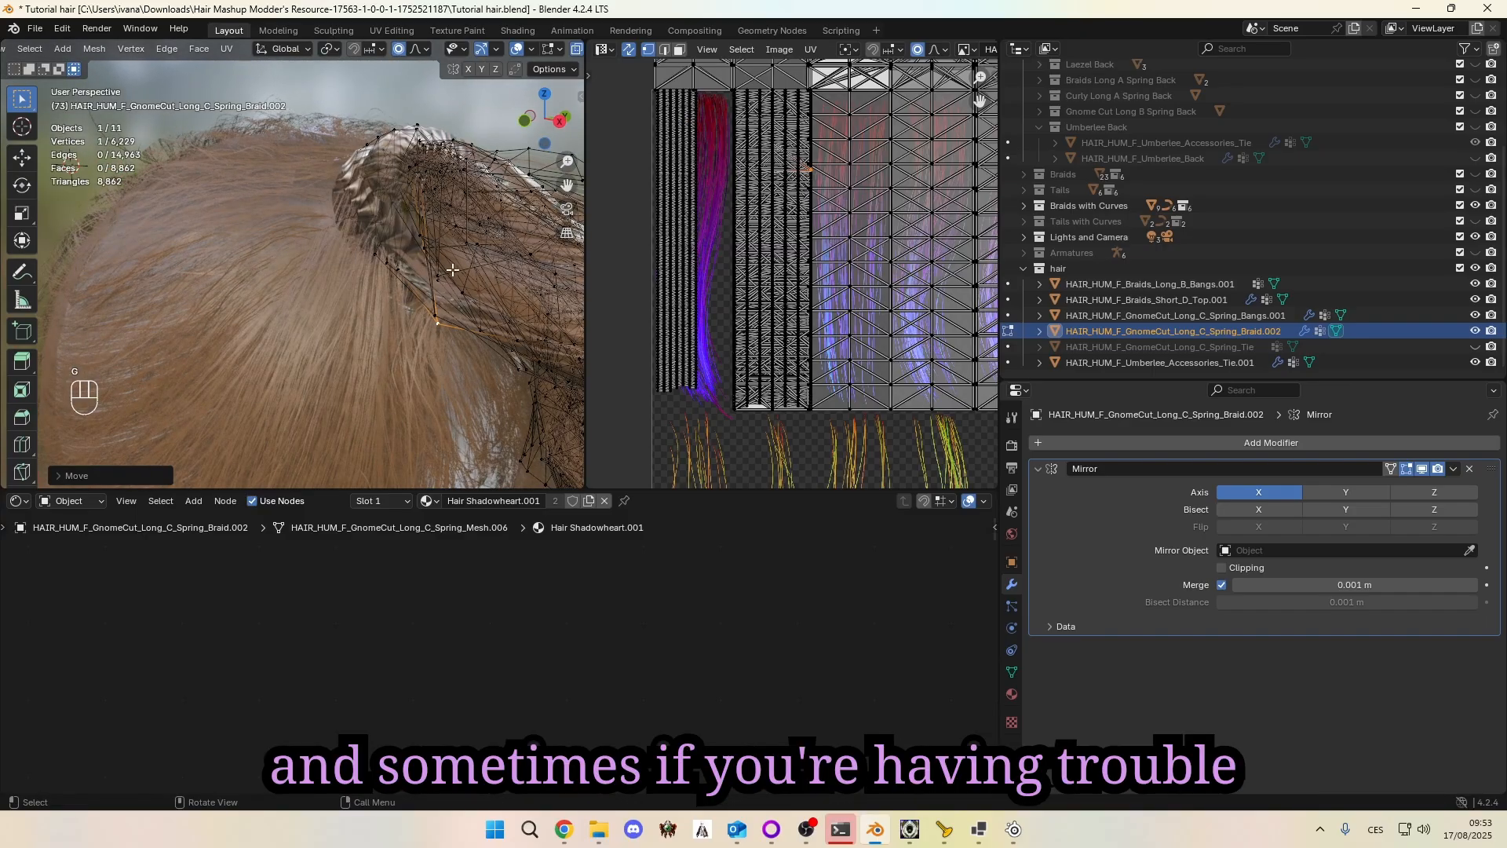
Step: Switch to face selection and move one triangular strand face below the hair tie
scroll(62, 52, "up", 5)
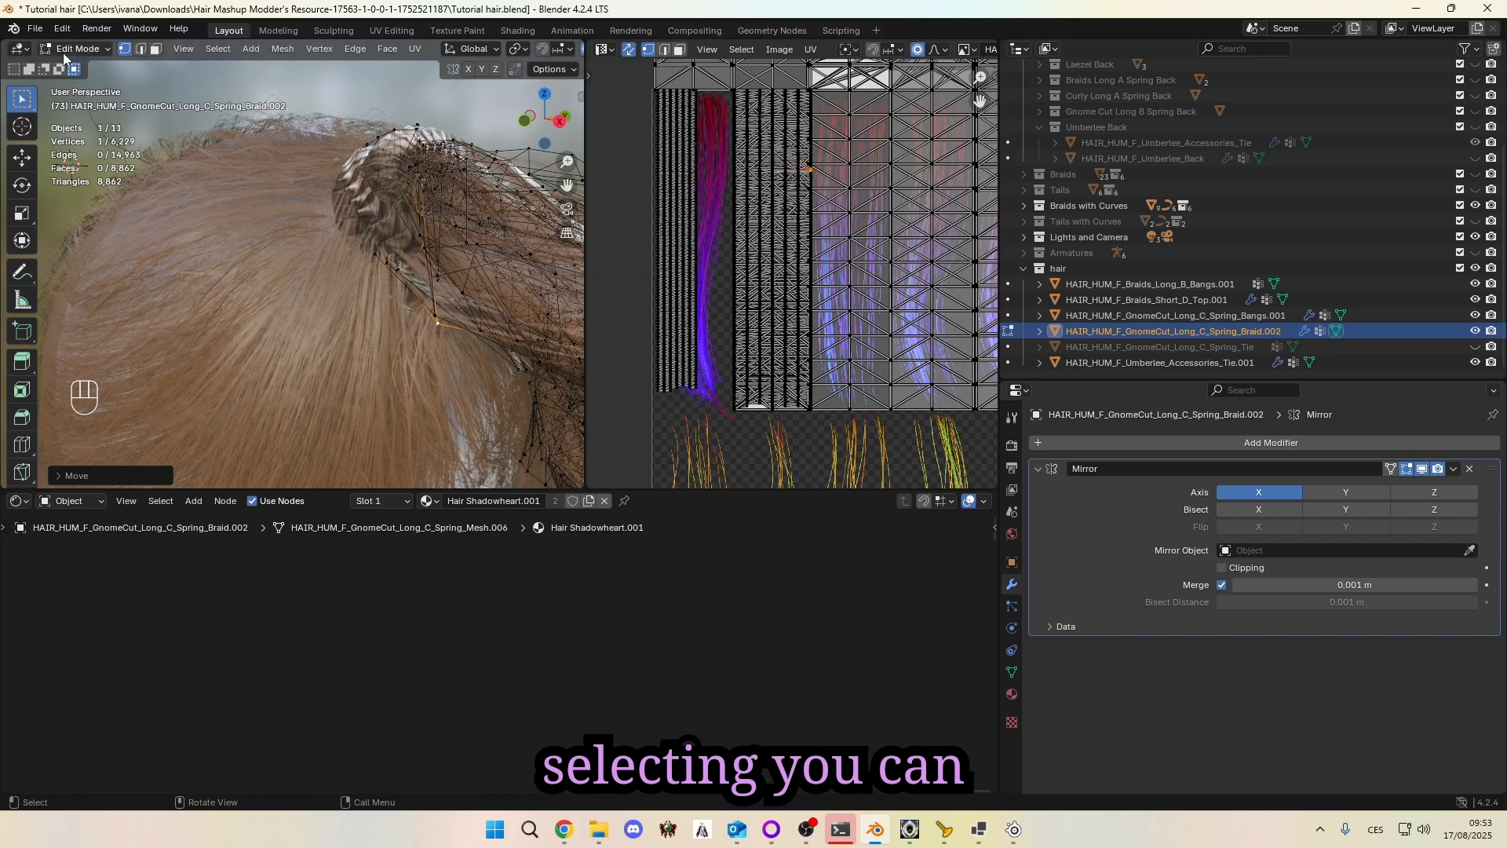
left_click(157, 50)
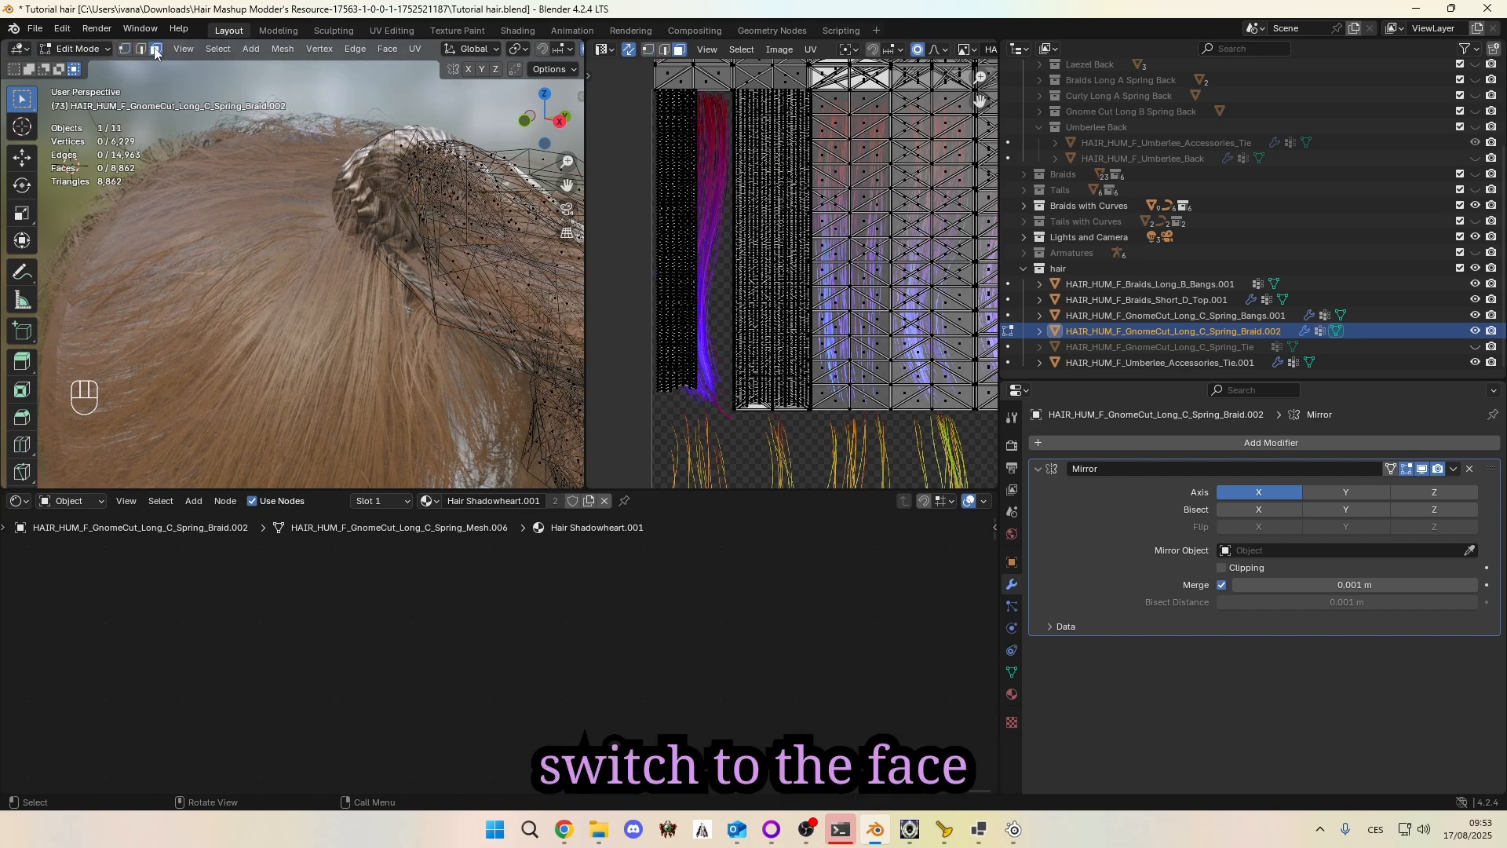
left_click(461, 277)
key("g")
left_click(449, 269)
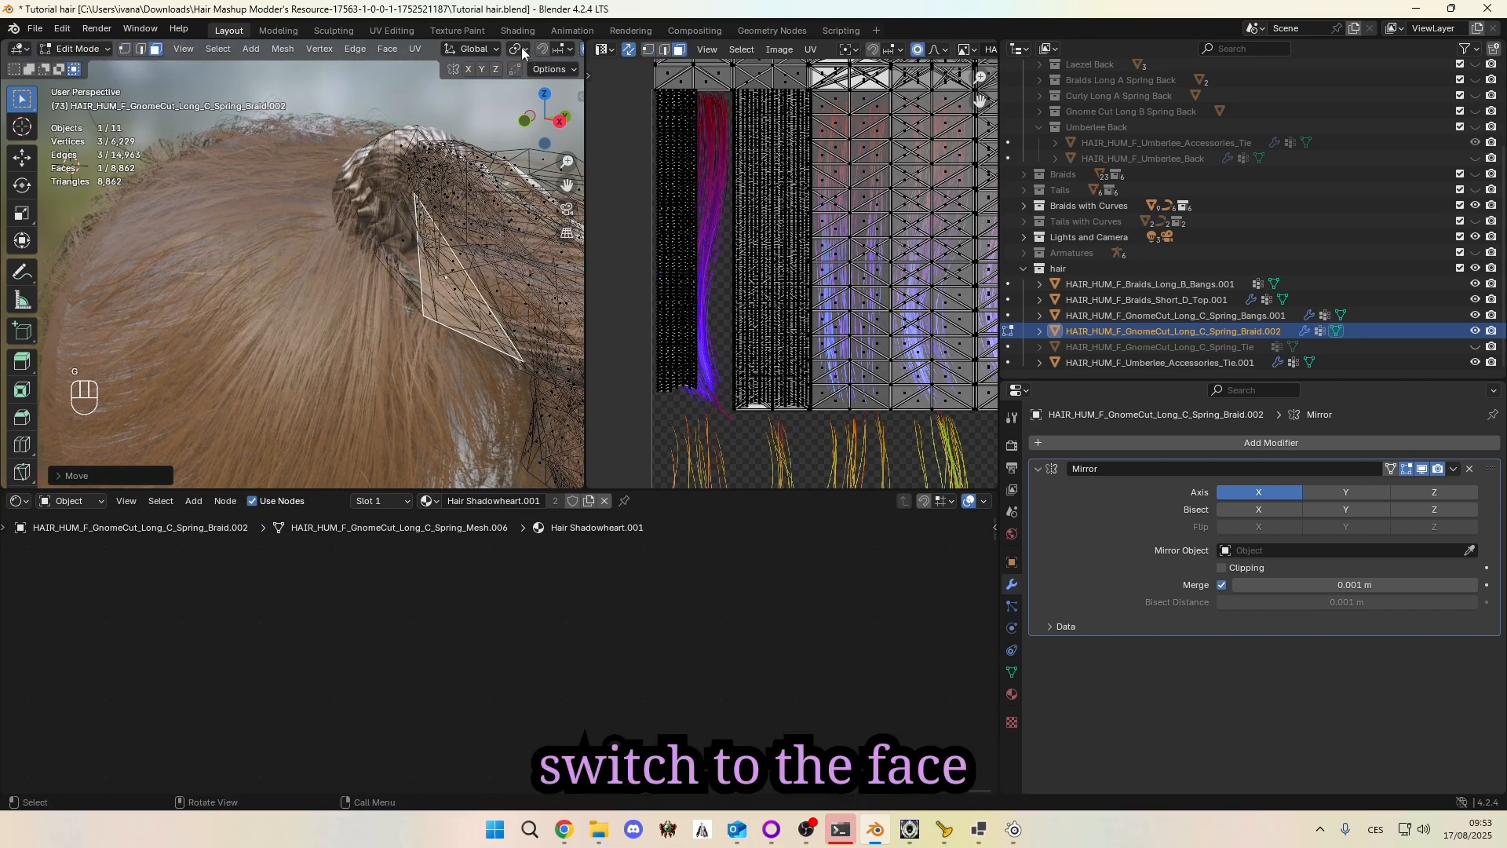
Step: Hide the viewport overlays and shift the selected strand face closer to the lower edge of the tie
scroll(526, 50, "down", 4)
scroll(554, 55, "down", 2)
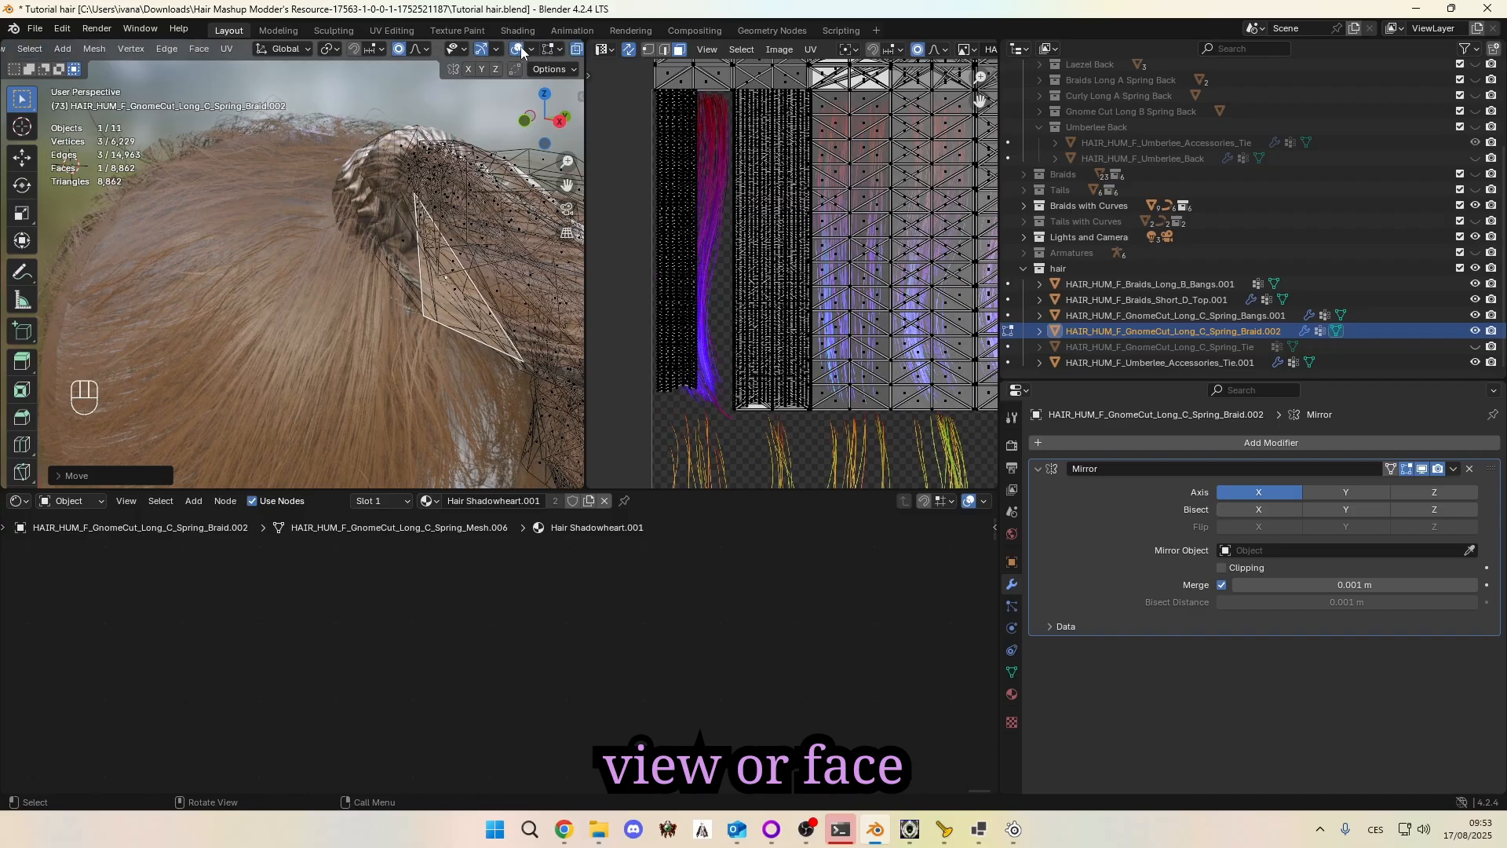
left_click(515, 49)
key("g")
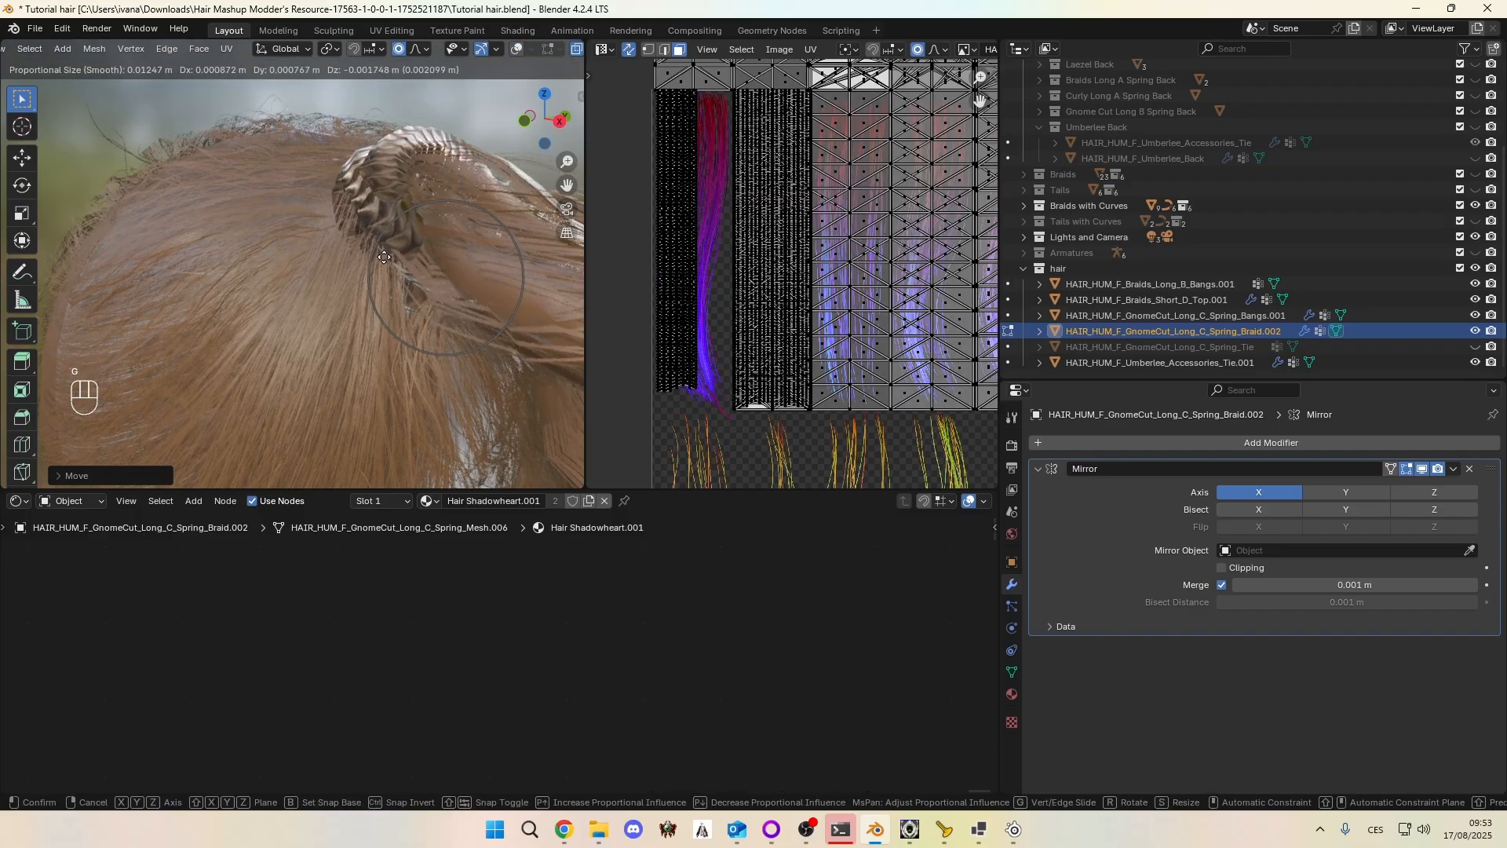
left_click(352, 257)
key("g")
left_click(327, 238)
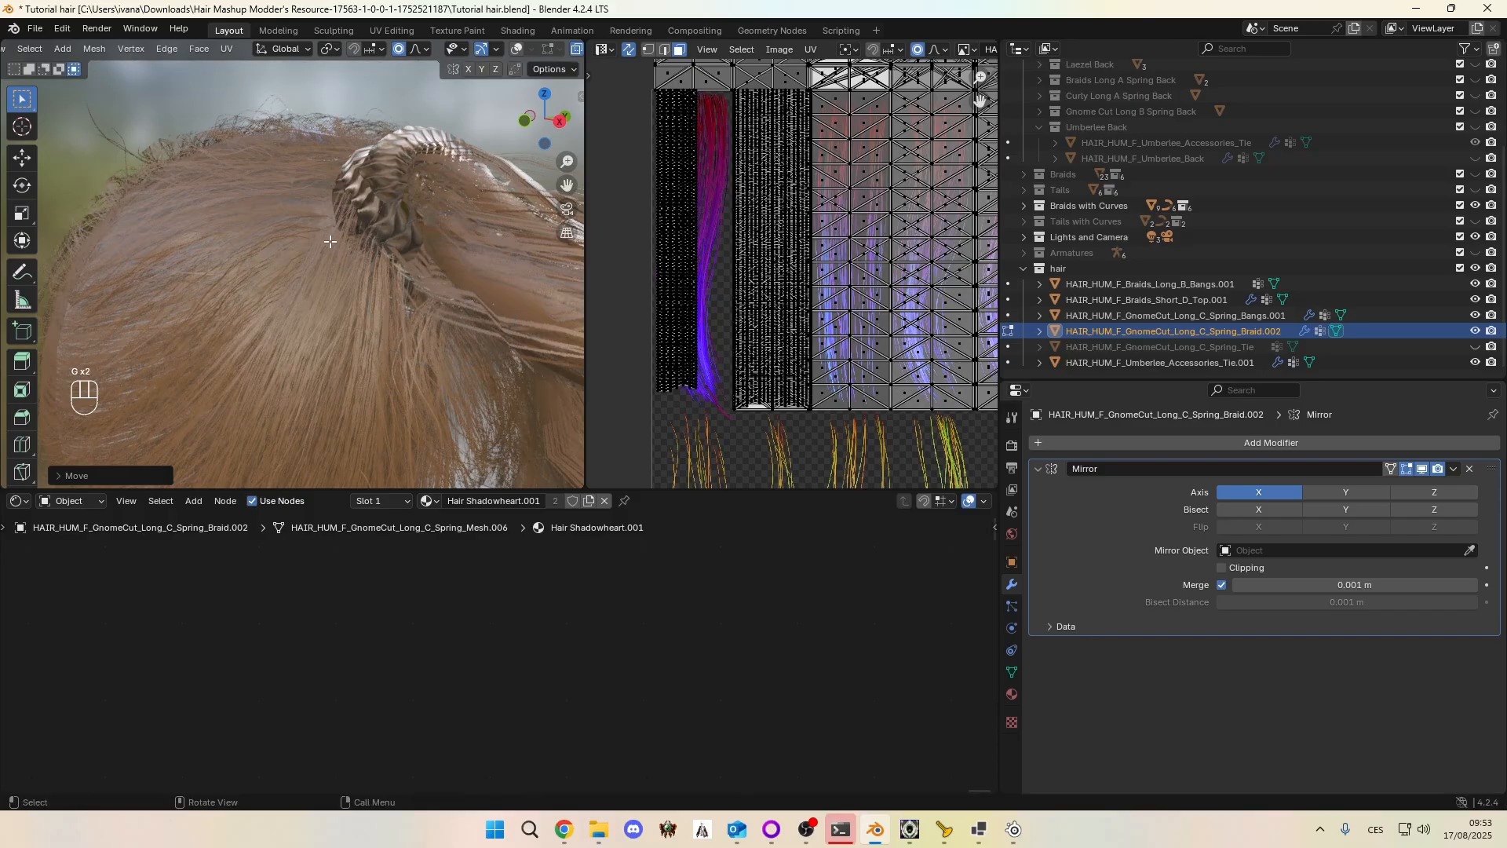
middle_click_drag(328, 231, 380, 251)
left_click(504, 266)
middle_click_drag(505, 266, 392, 267)
key("g")
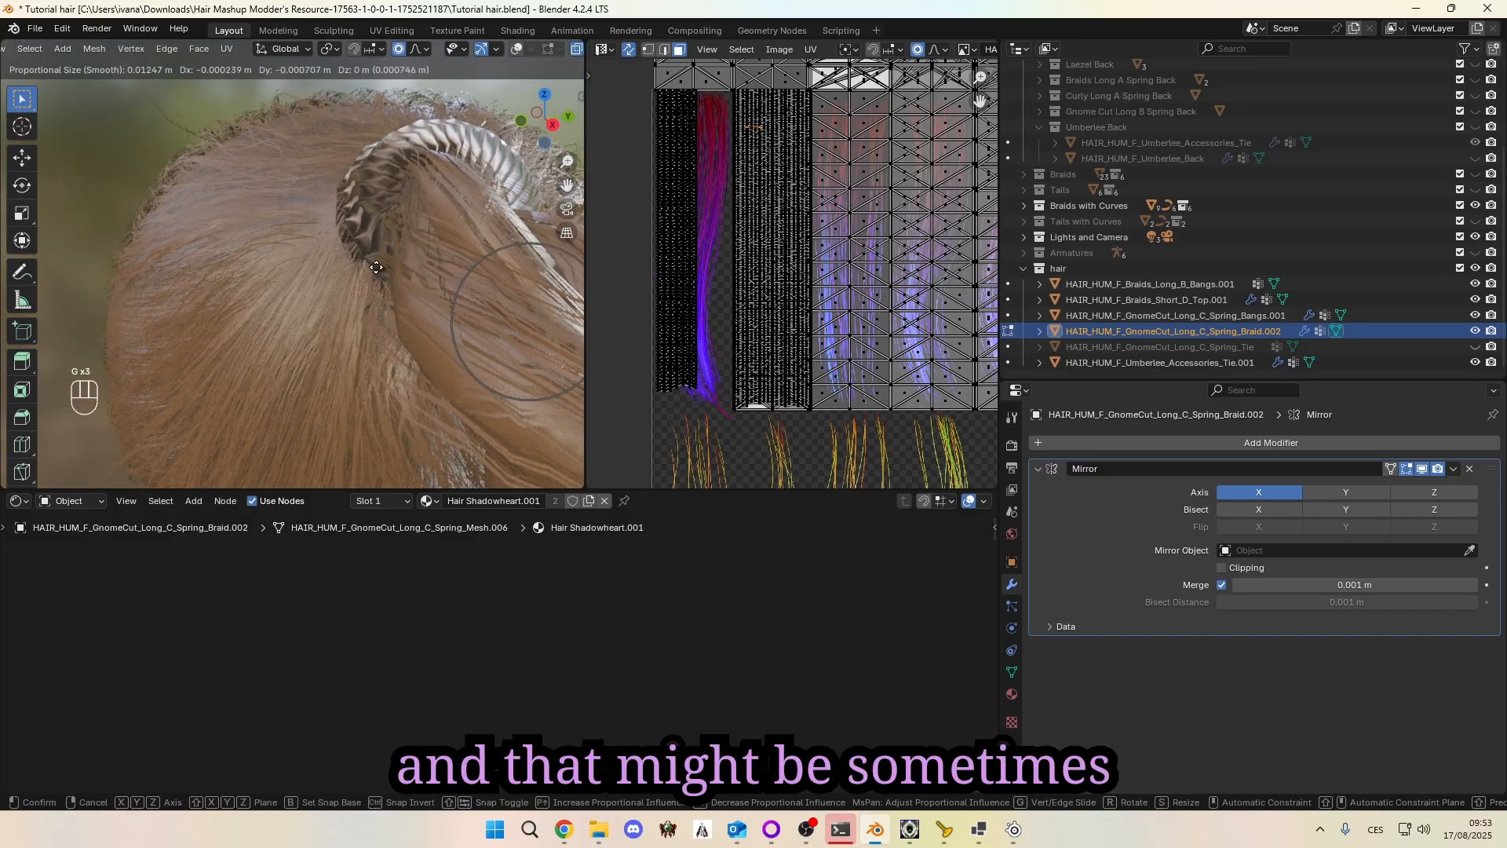
key("Escape")
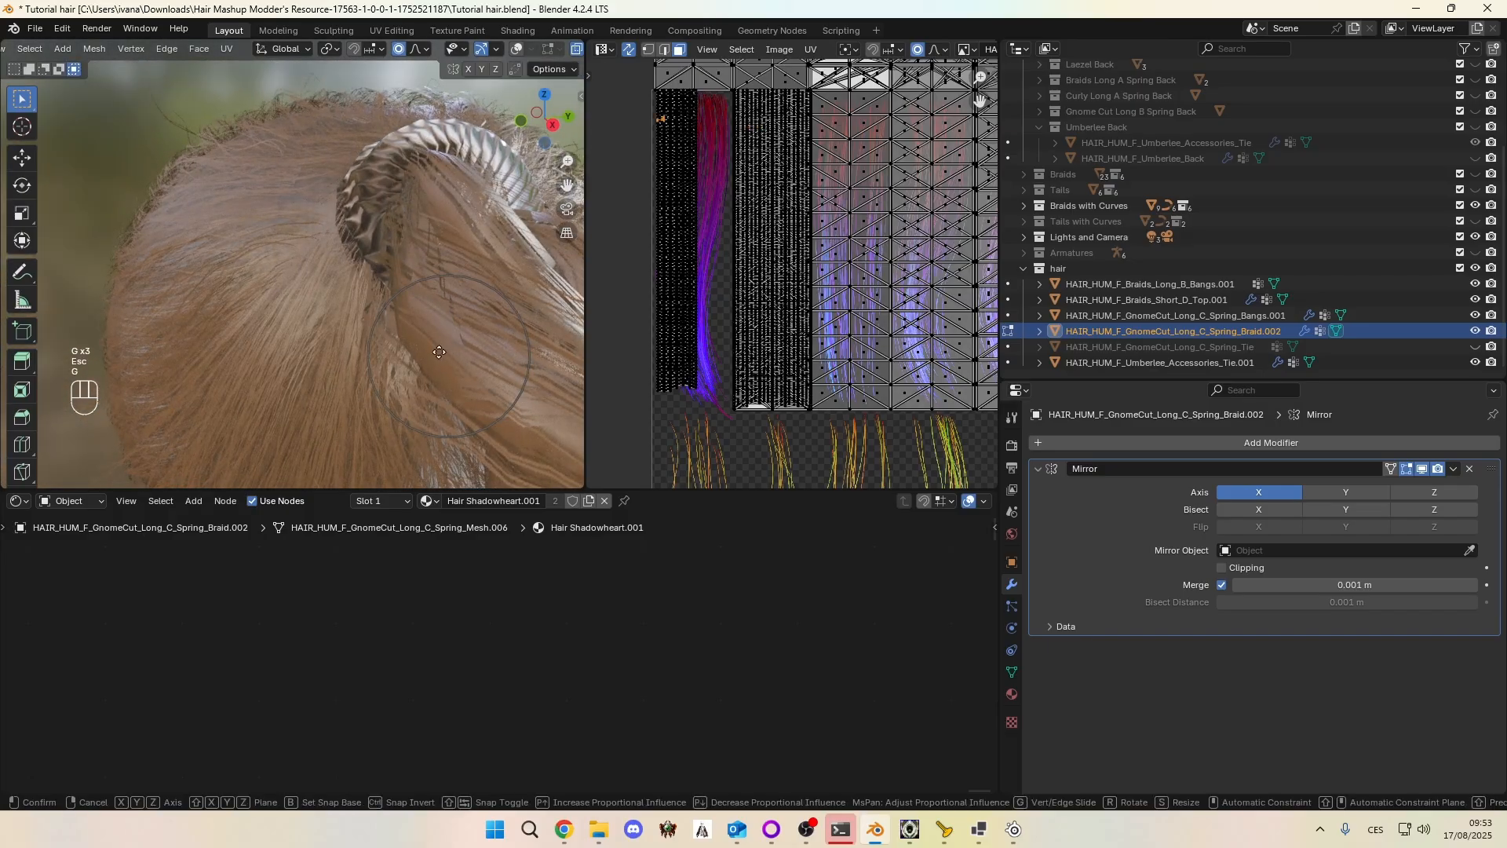
Step: Shift several strand faces at the braid's base closer to the metal ring using proportional editing
key("g")
left_click(457, 353)
left_click(474, 357)
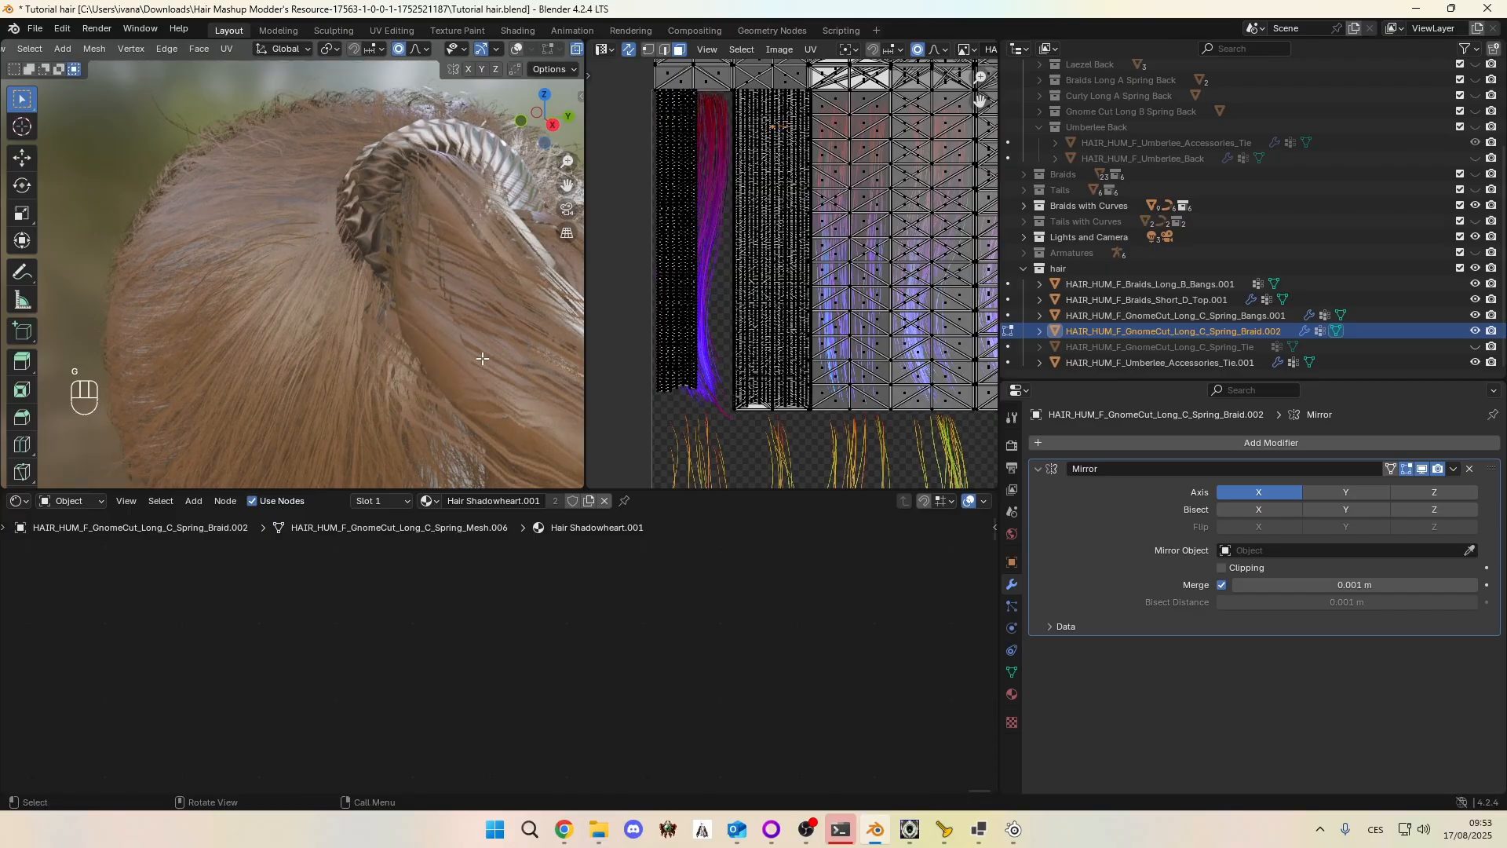
key("g")
key("Escape")
key("g")
left_click(391, 285)
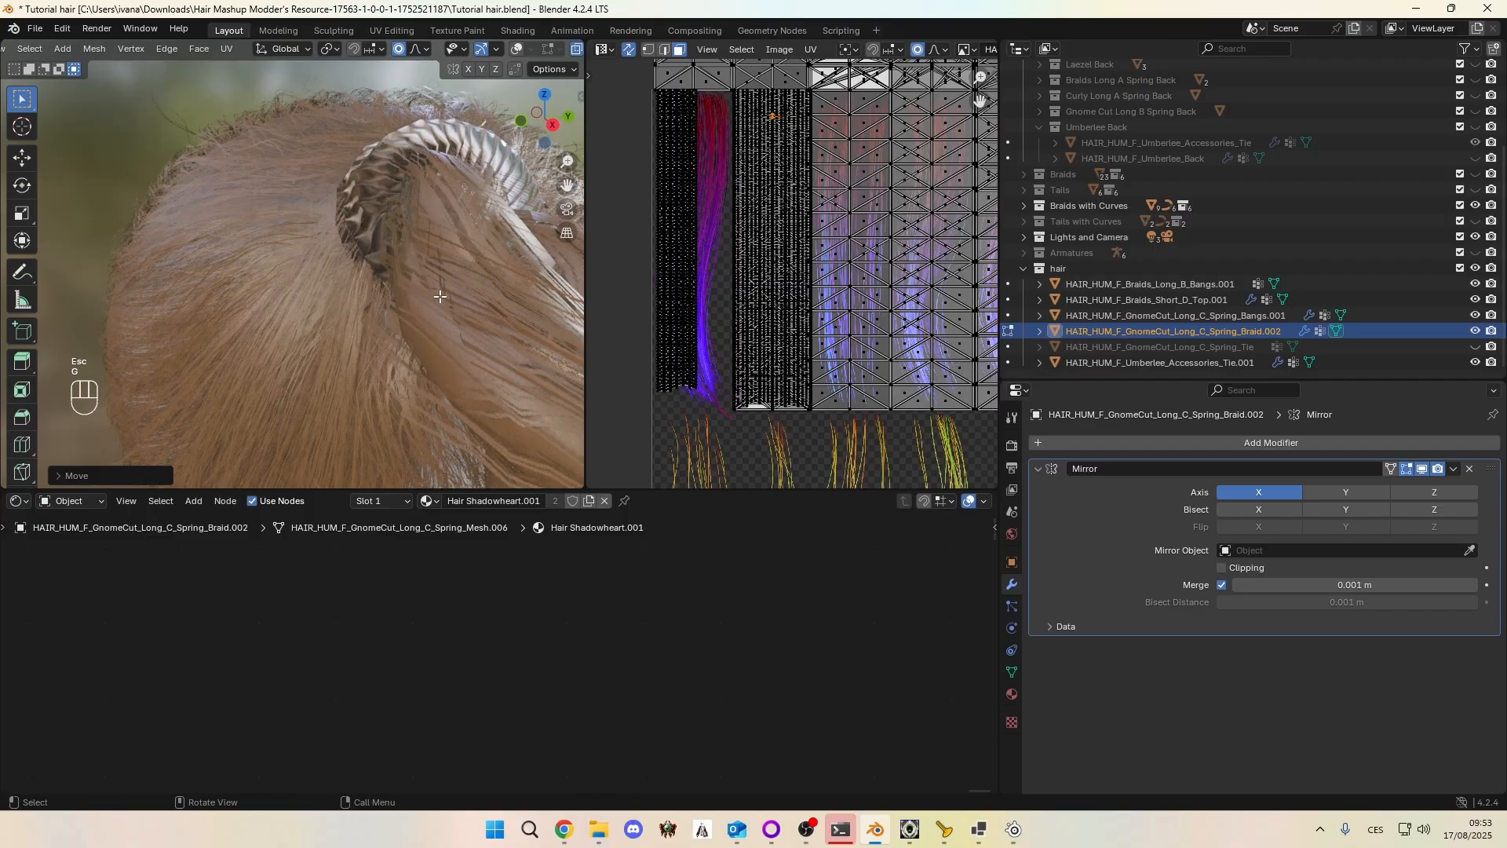
key("g")
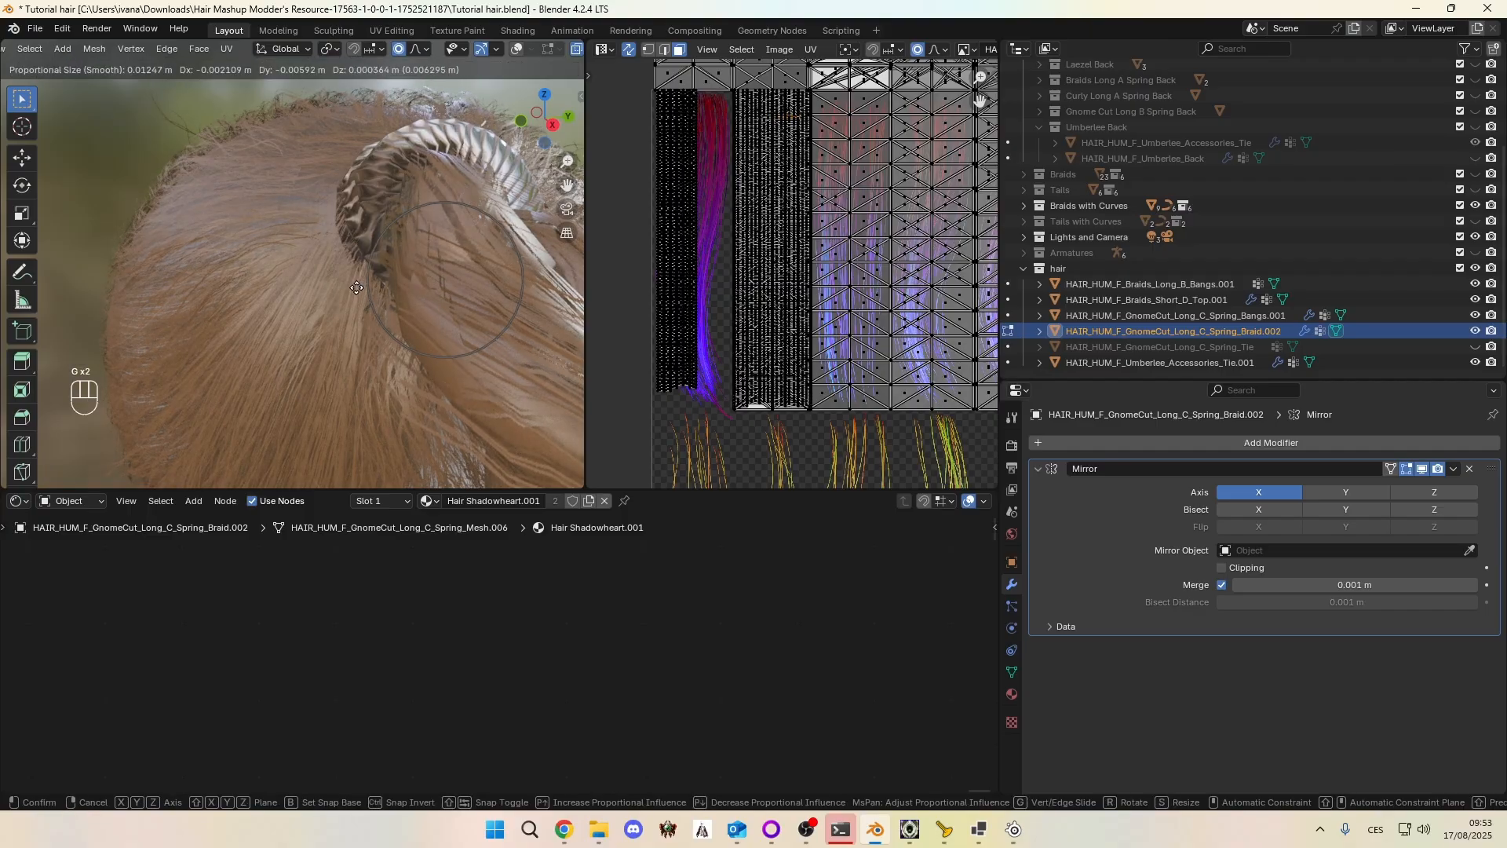
left_click(357, 287)
Step: Switch to Object Mode and turn the viewport overlays back on
scroll(356, 288, "down", 5)
middle_click_drag(356, 287, 299, 267)
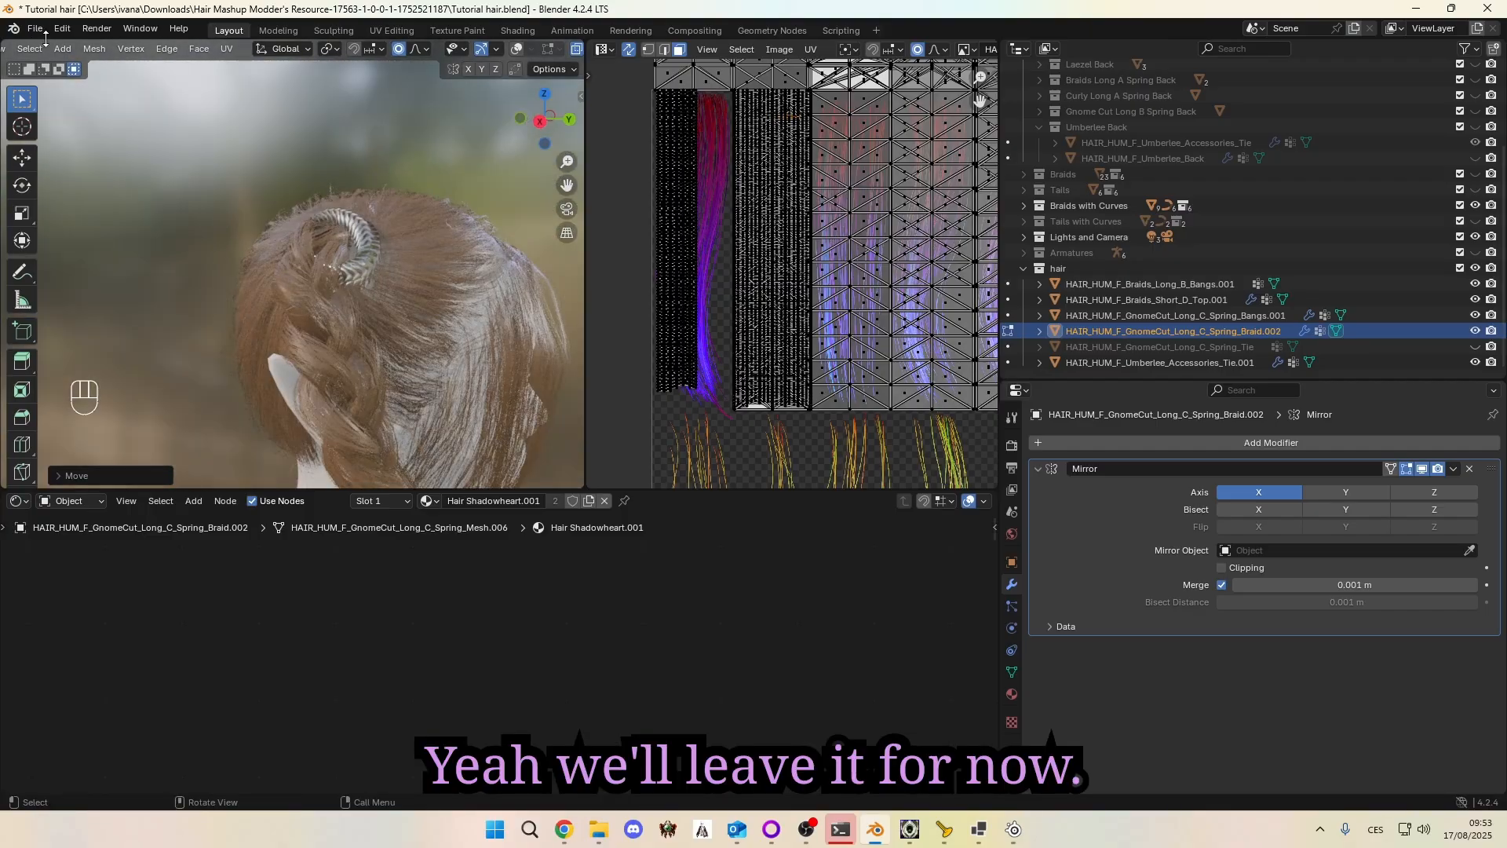
left_click(54, 56)
left_click(79, 69)
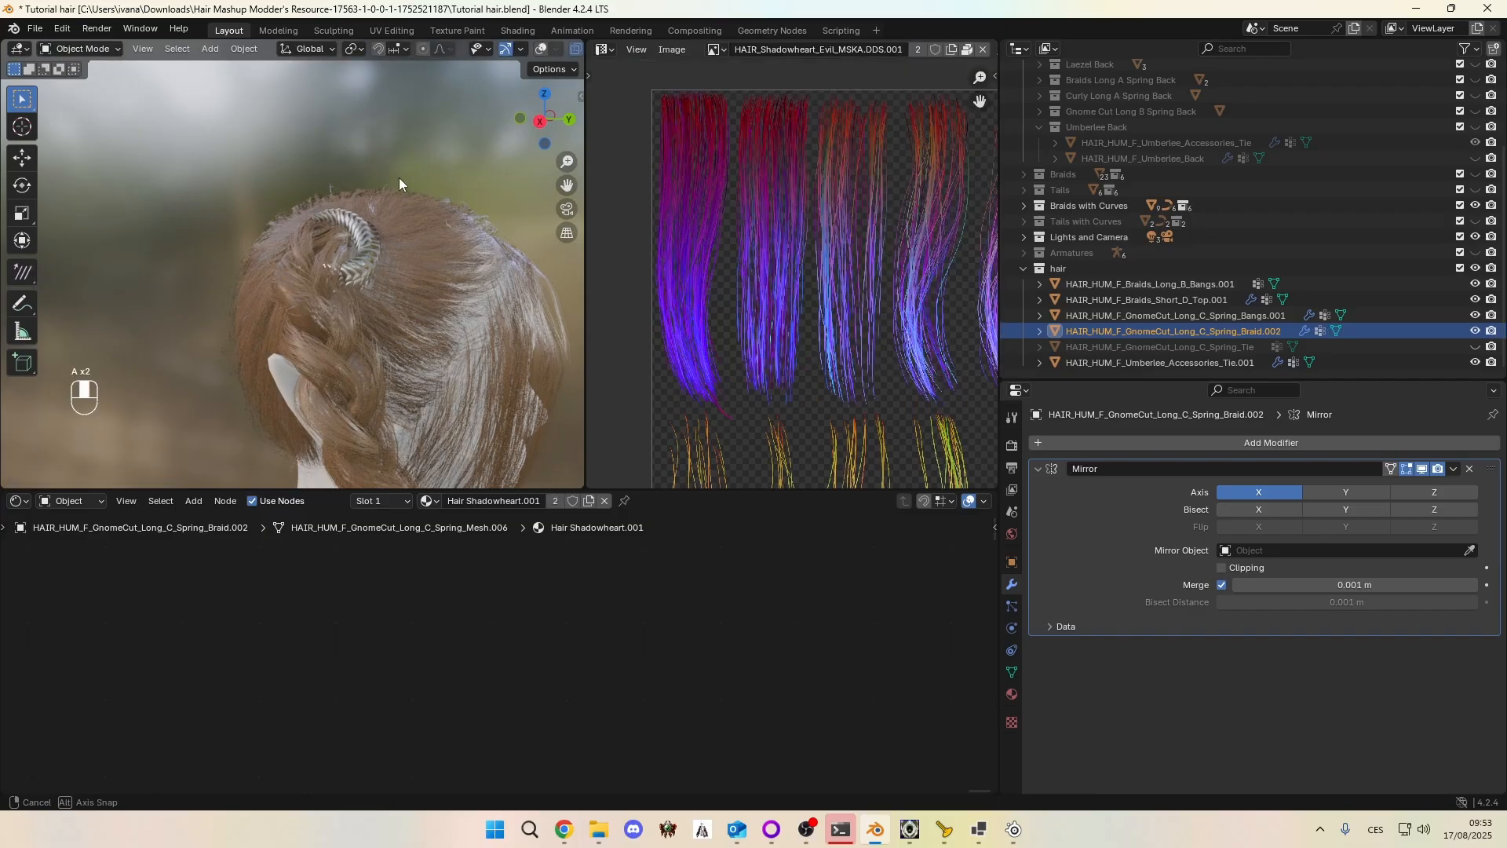
middle_click_drag(399, 178, 225, 246)
scroll(358, 185, "down", 6)
left_click(541, 49)
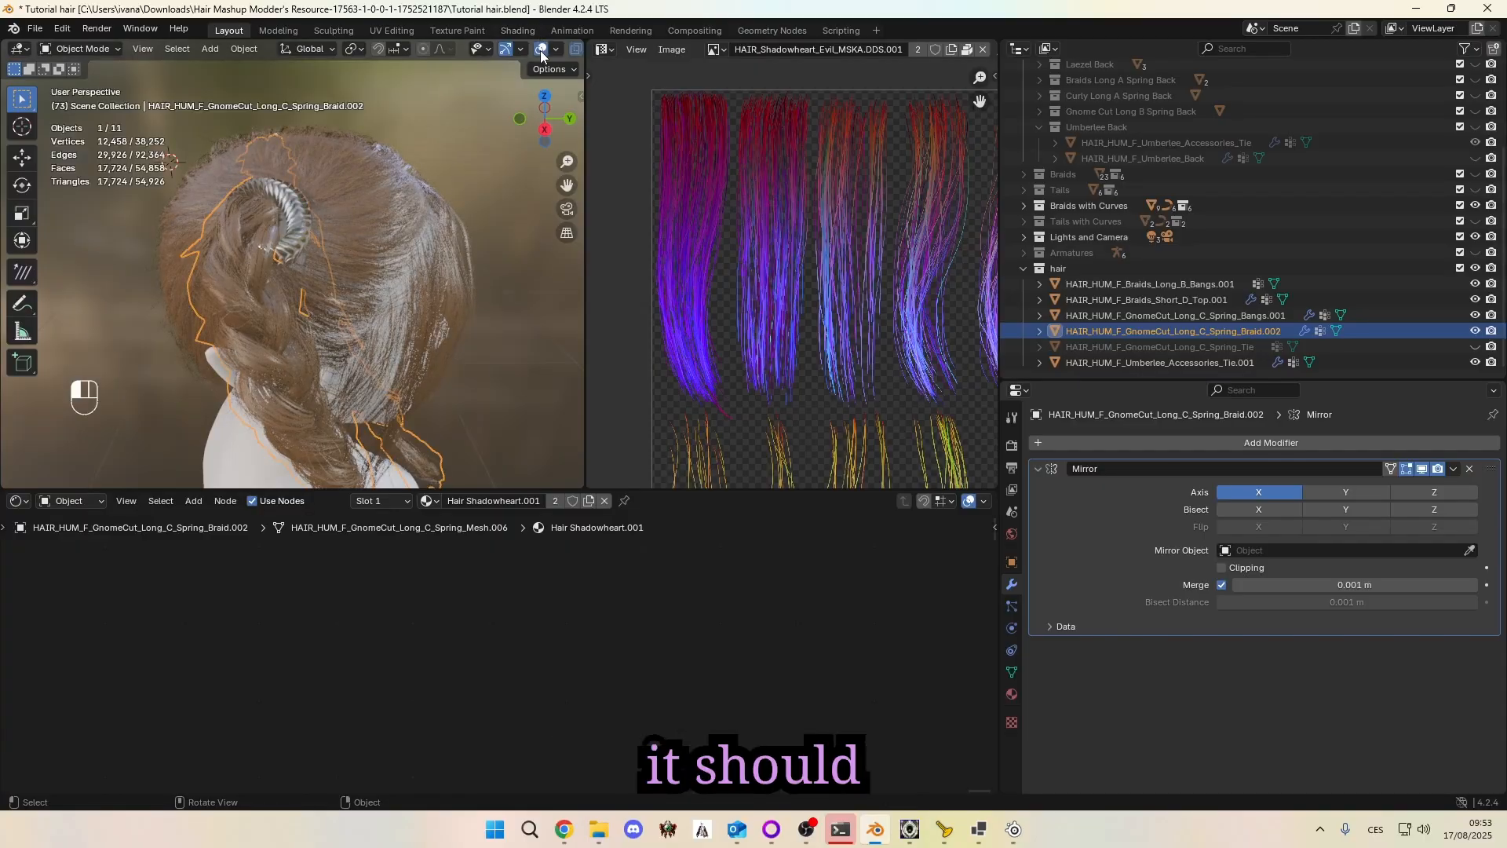
Step: Apply all transforms to the mirrored braid object HAIR_HUM_F_GnomeCut_Long_C_Spring_Braid.002
middle_click_drag(401, 228, 318, 234)
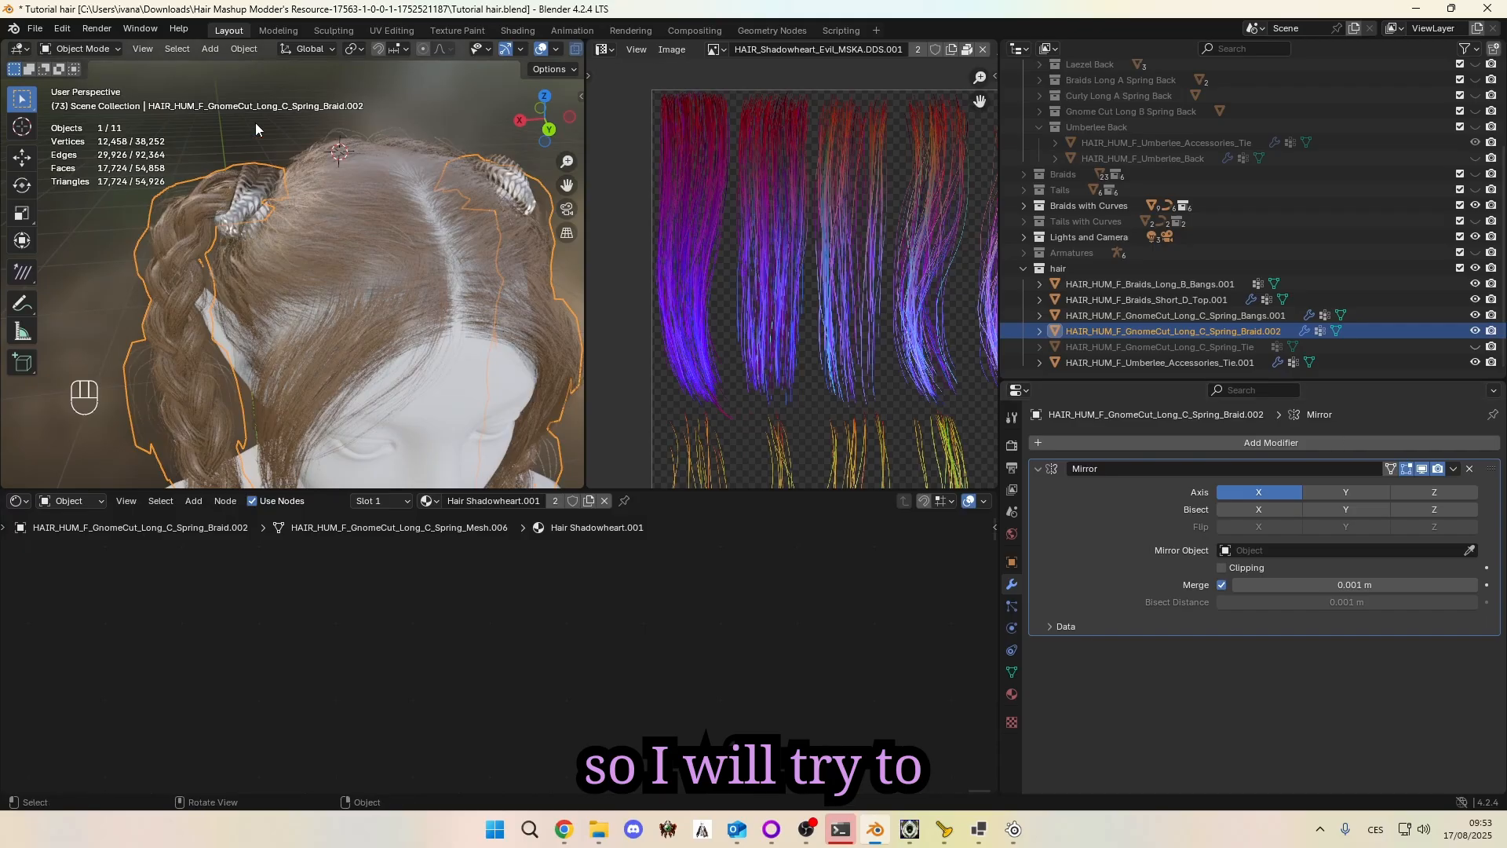
left_click(259, 51)
mouse_move(334, 129)
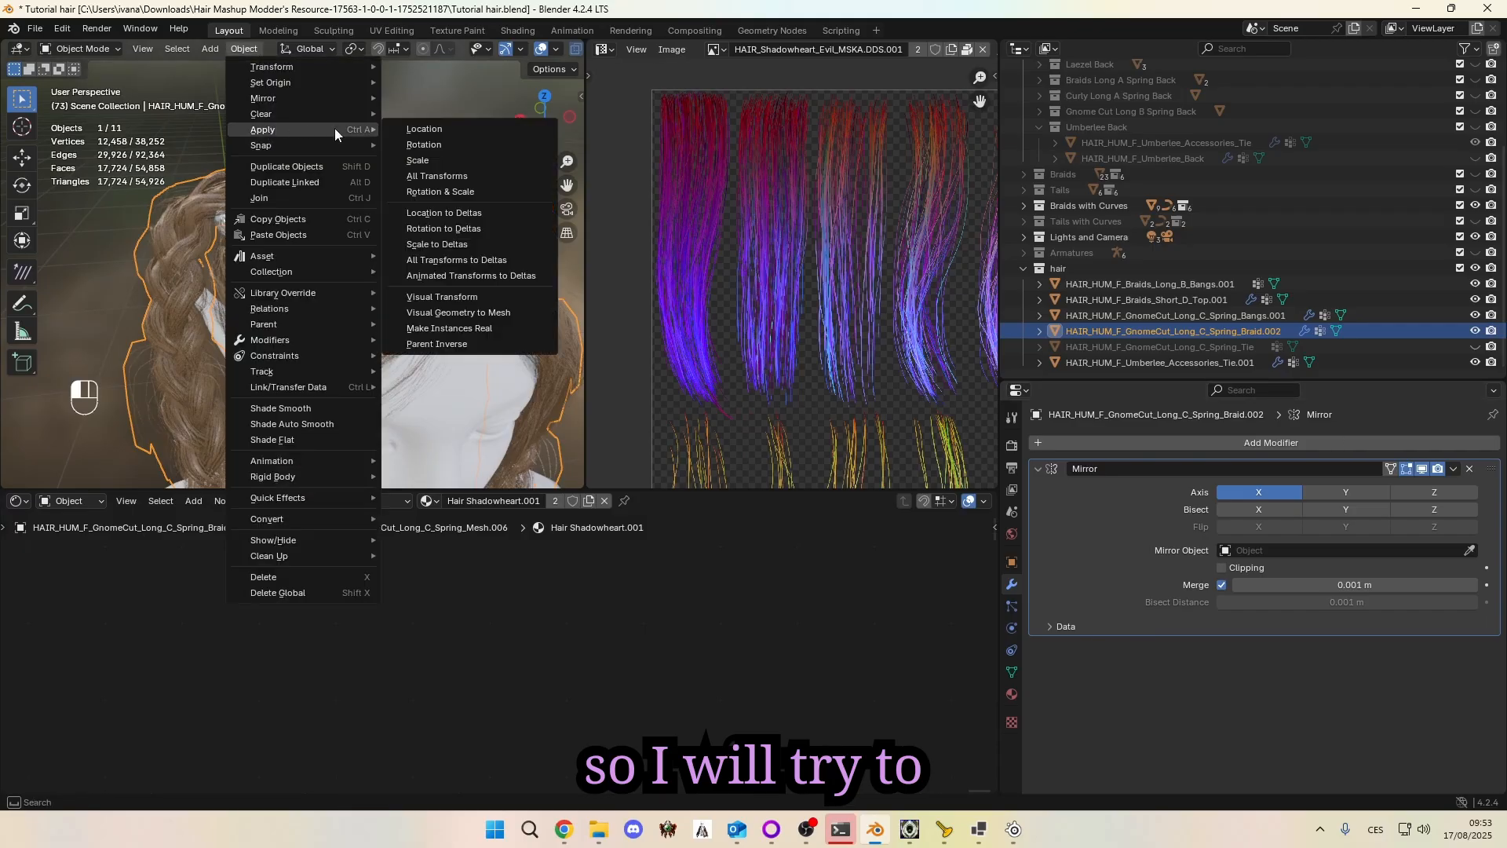
left_click(453, 176)
Step: Remove the Armature modifier from HAIR_HUM_F_Umberlee_Accessories_Tie.001 and apply all its transforms
middle_click_drag(454, 181, 300, 199)
left_click(445, 273)
middle_click_drag(444, 274, 343, 201)
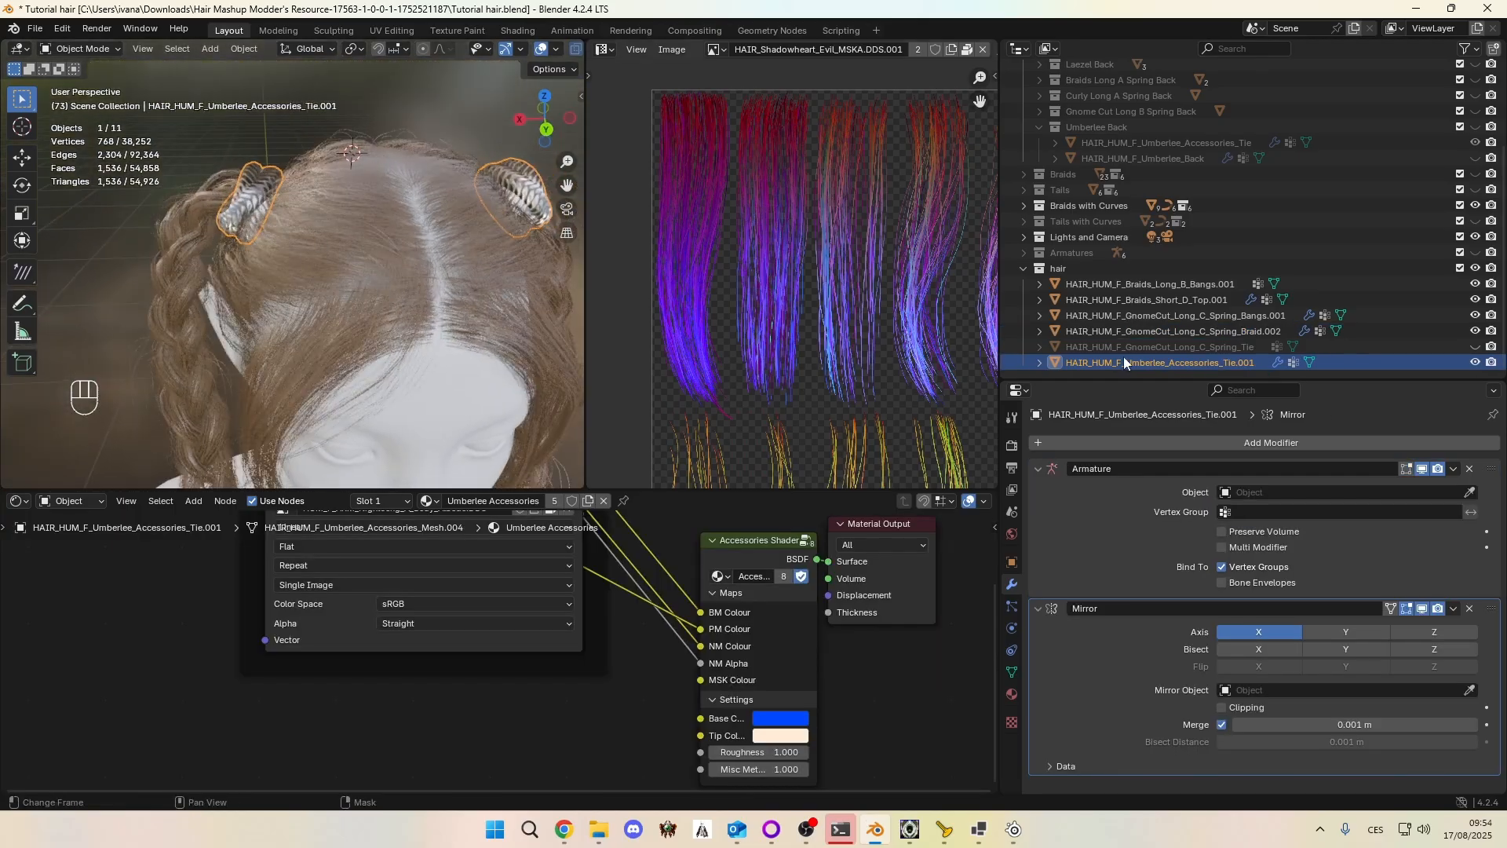
left_click(1470, 469)
left_click(244, 49)
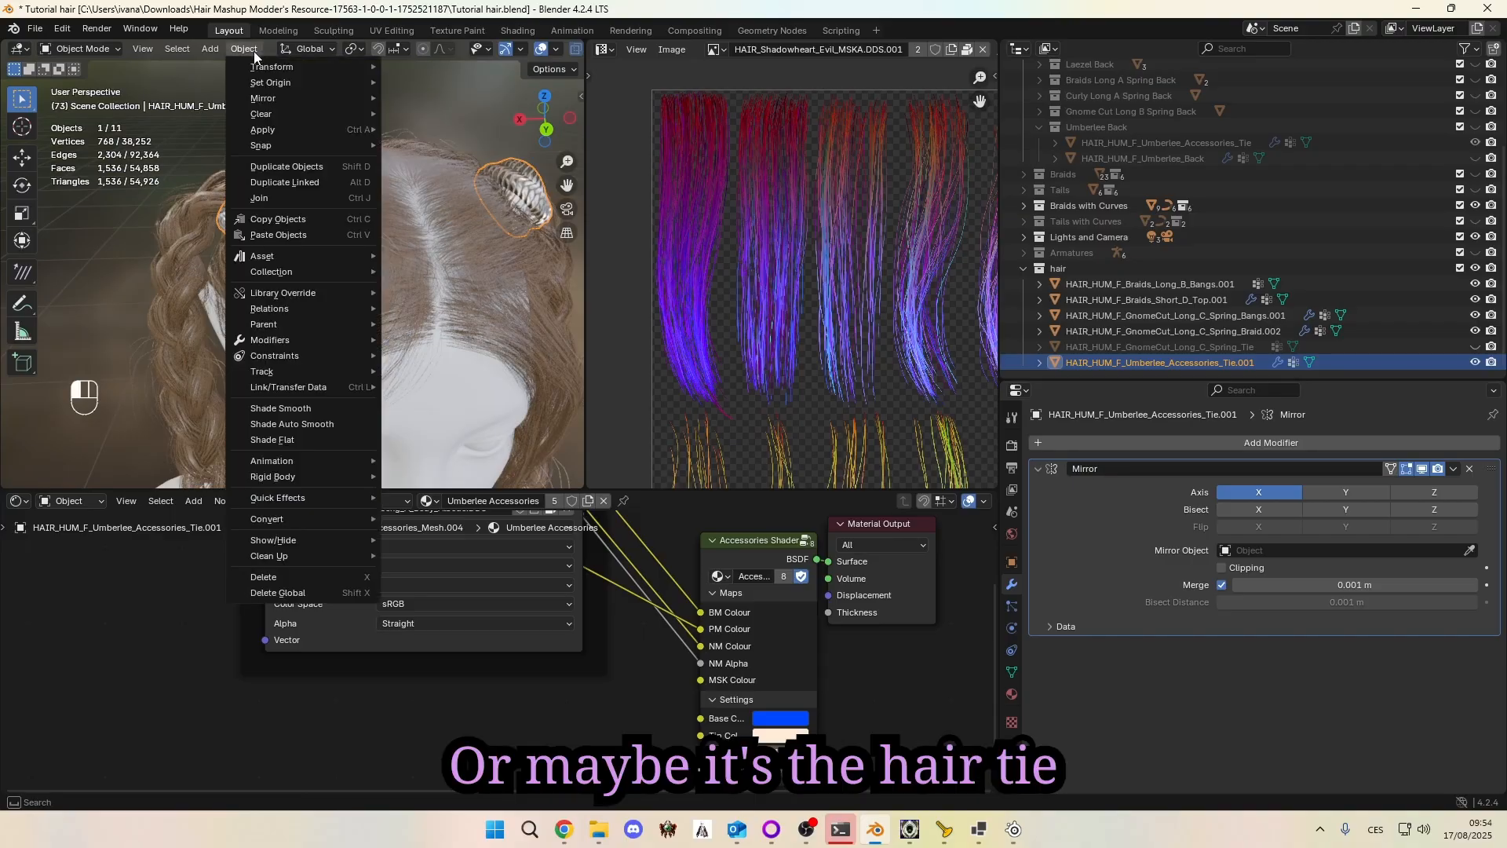
mouse_move(275, 128)
left_click(458, 173)
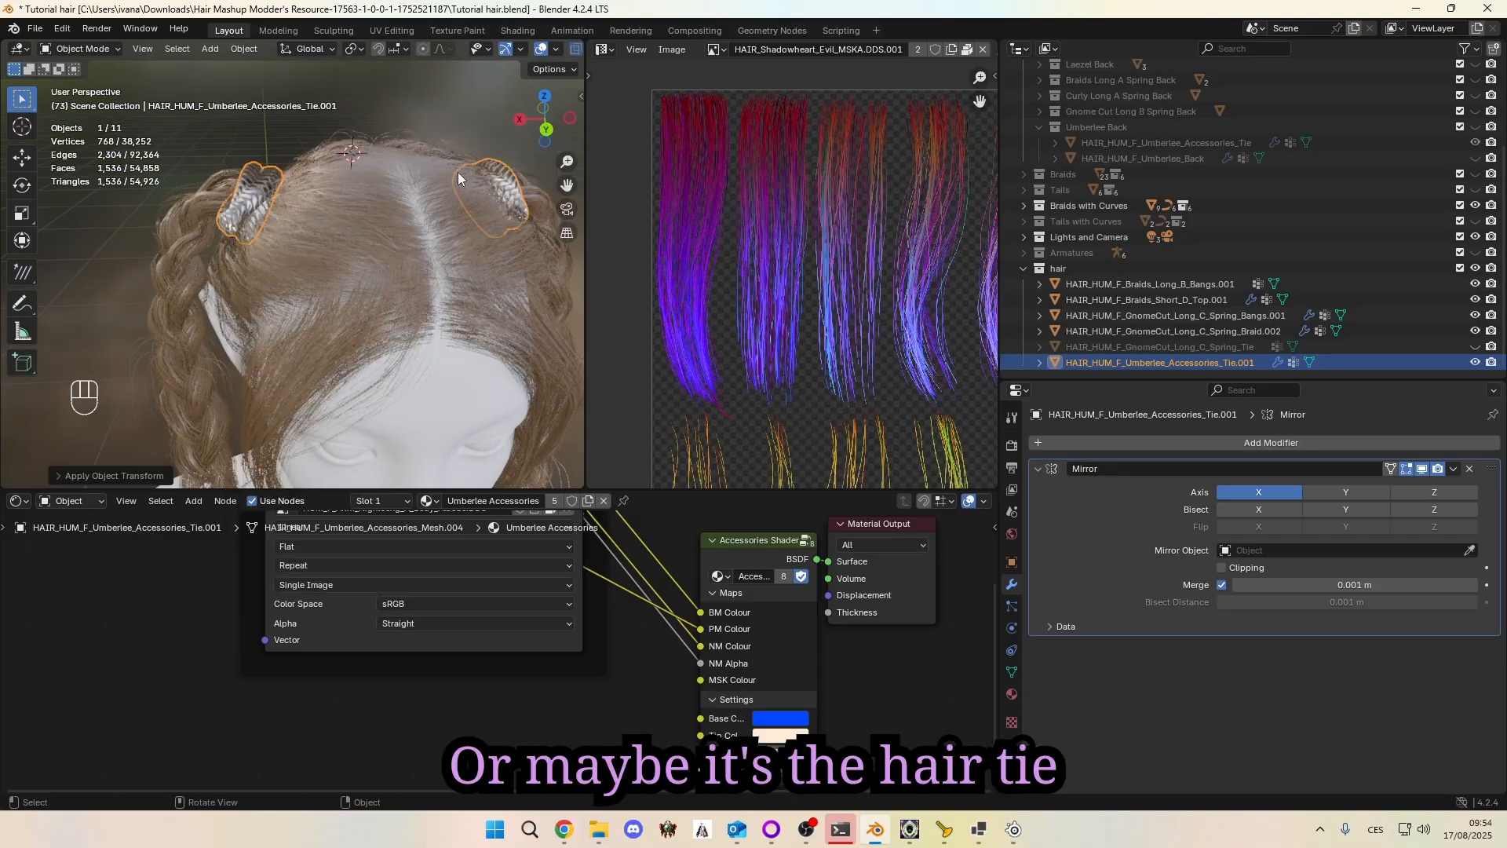
Step: Move the mirrored hair ties slightly toward the back of the head along the Y axis and deselect everything
middle_click_drag(459, 173, 93, 239)
key("g")
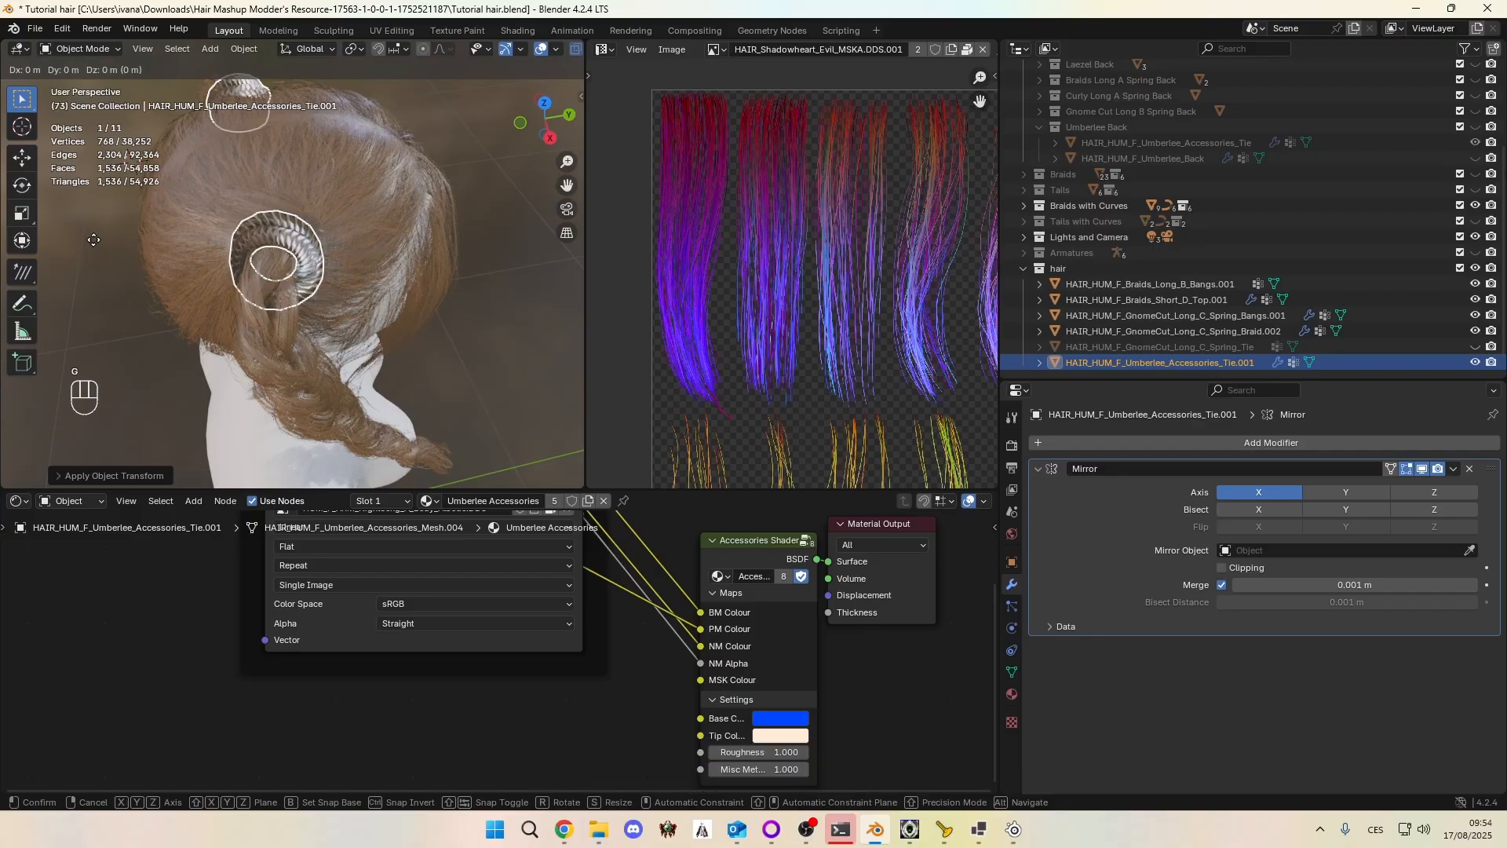
key("y")
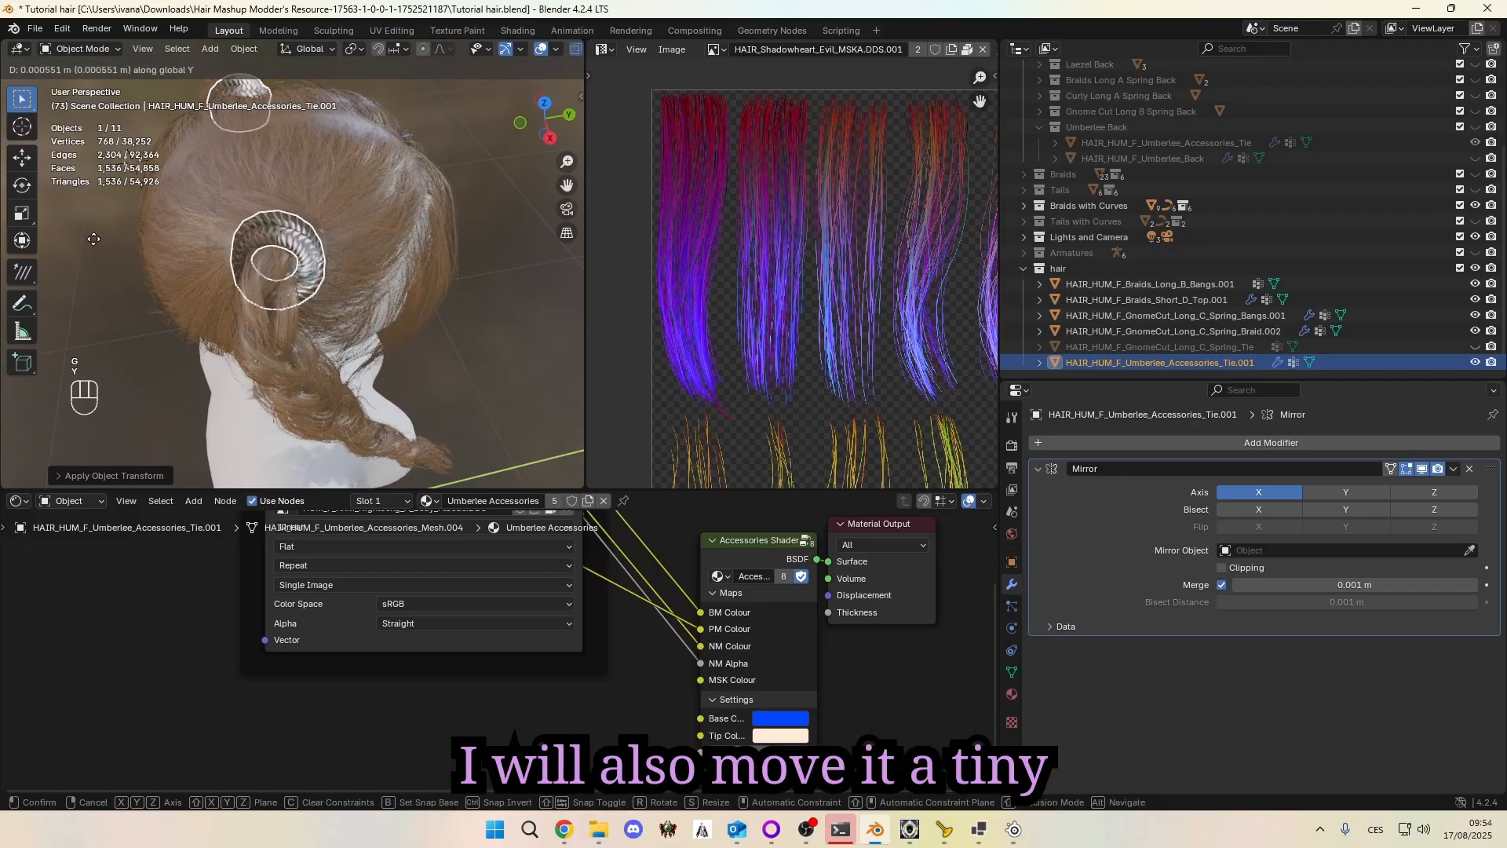
left_click(93, 238)
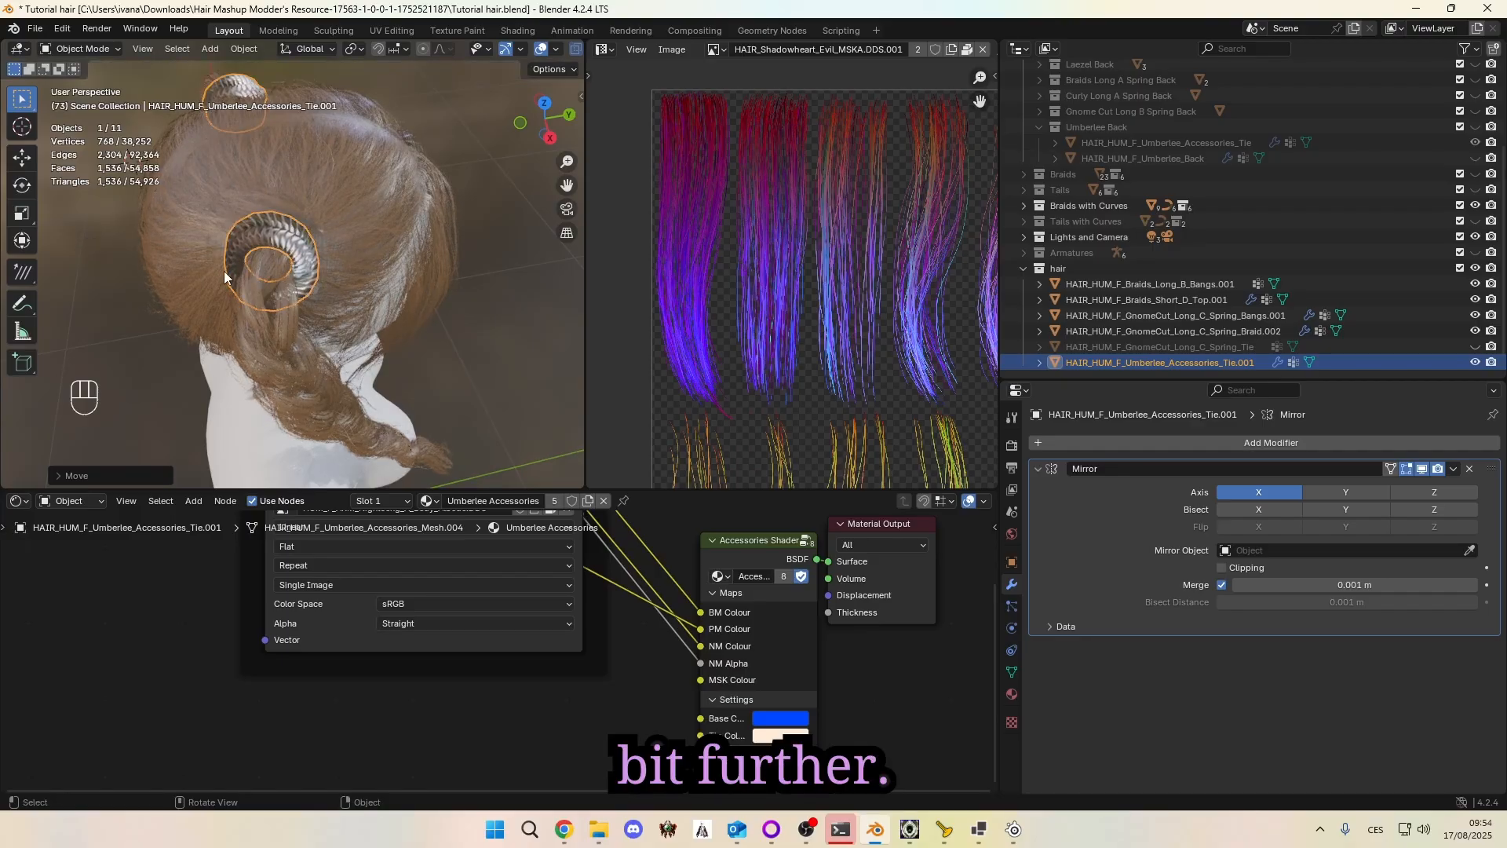
key("a")
key("a")
middle_click_drag(436, 322, 208, 234)
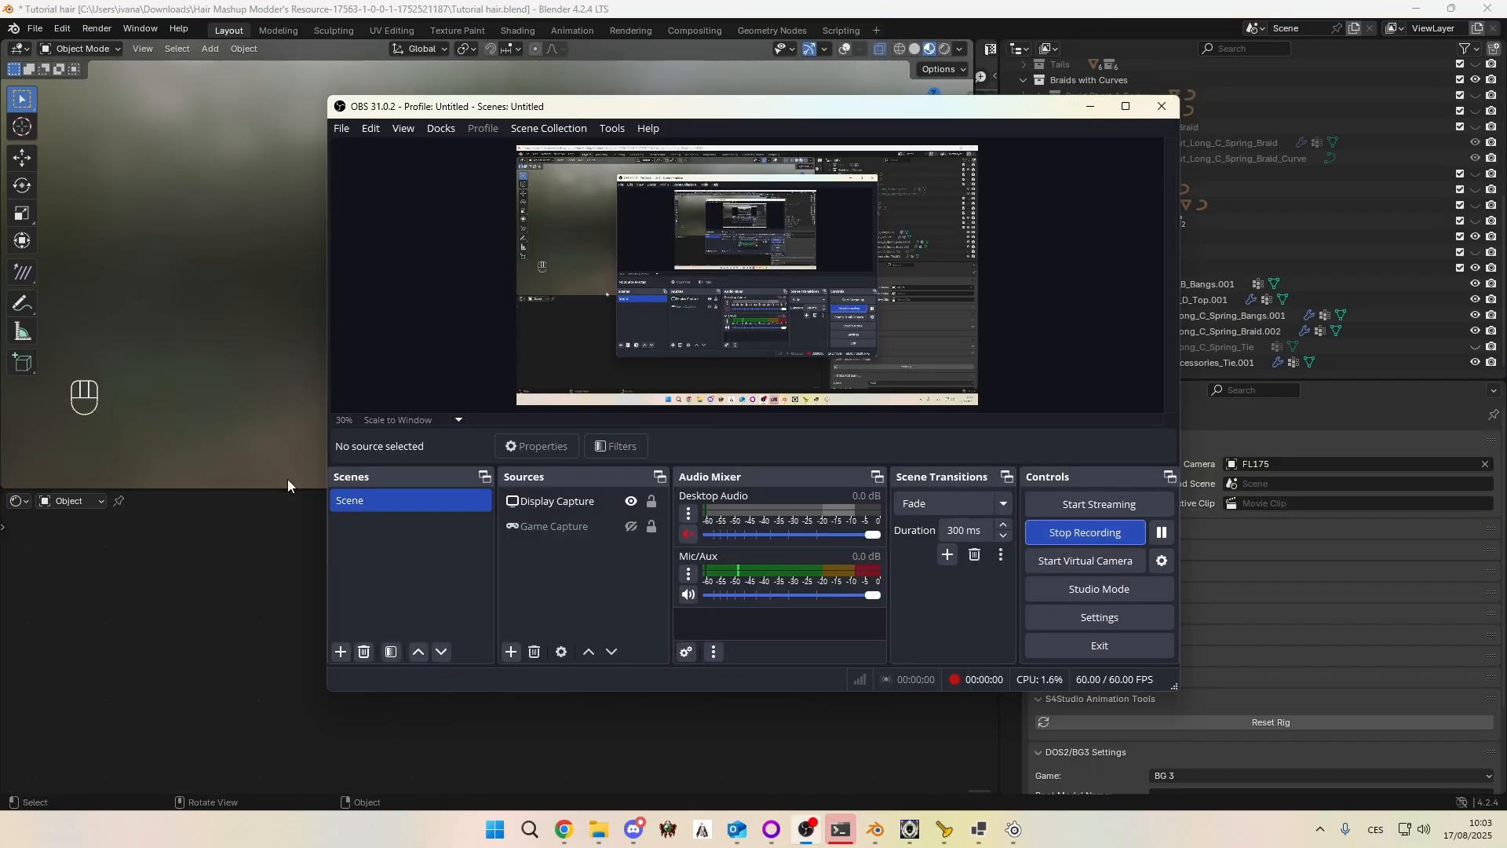
left_click(264, 385)
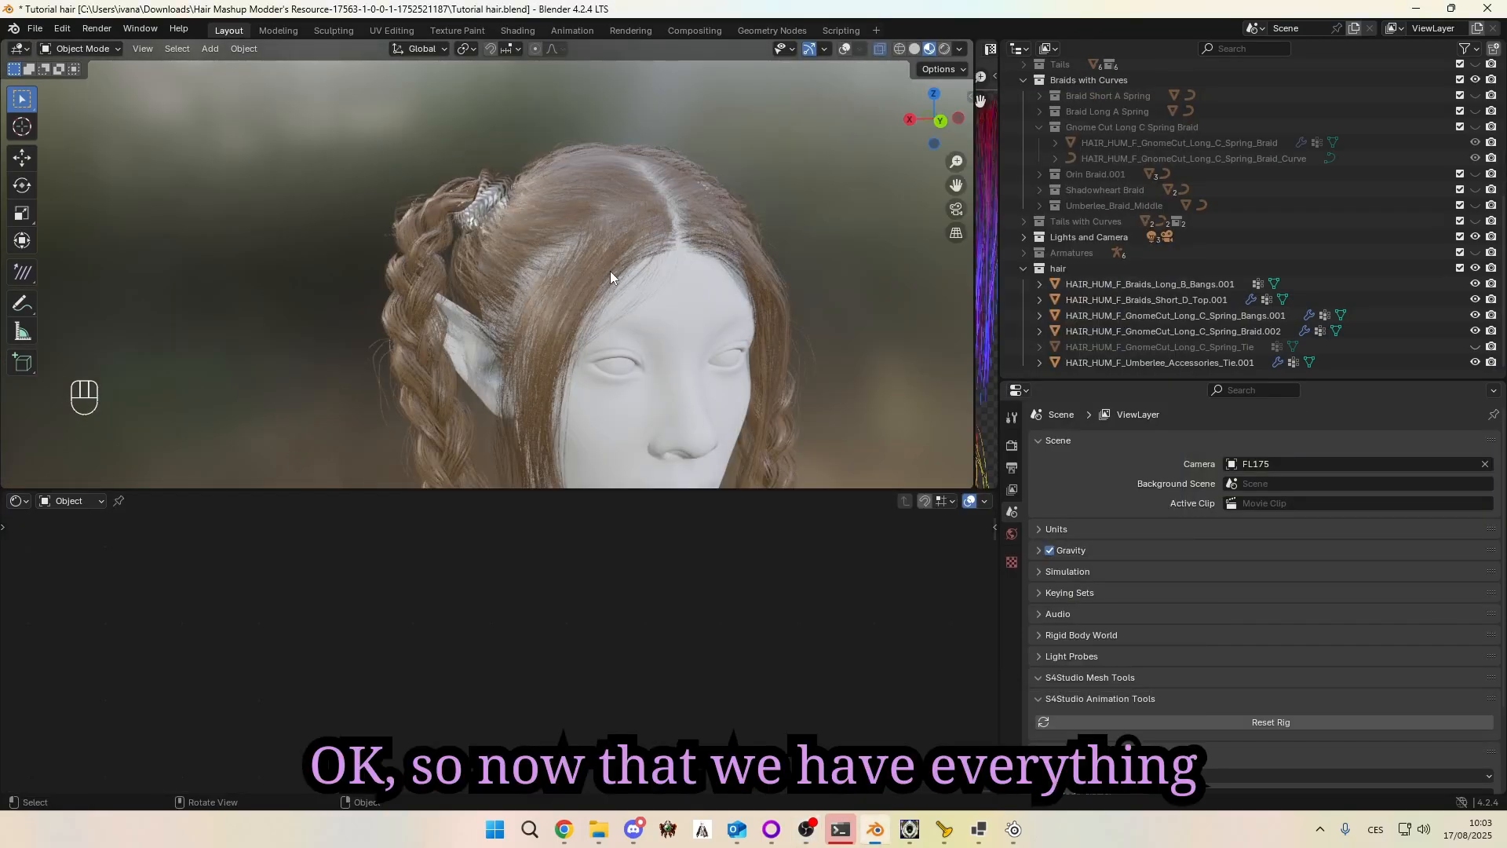
scroll(658, 283, "down", 4)
middle_click_drag(765, 312, 703, 316)
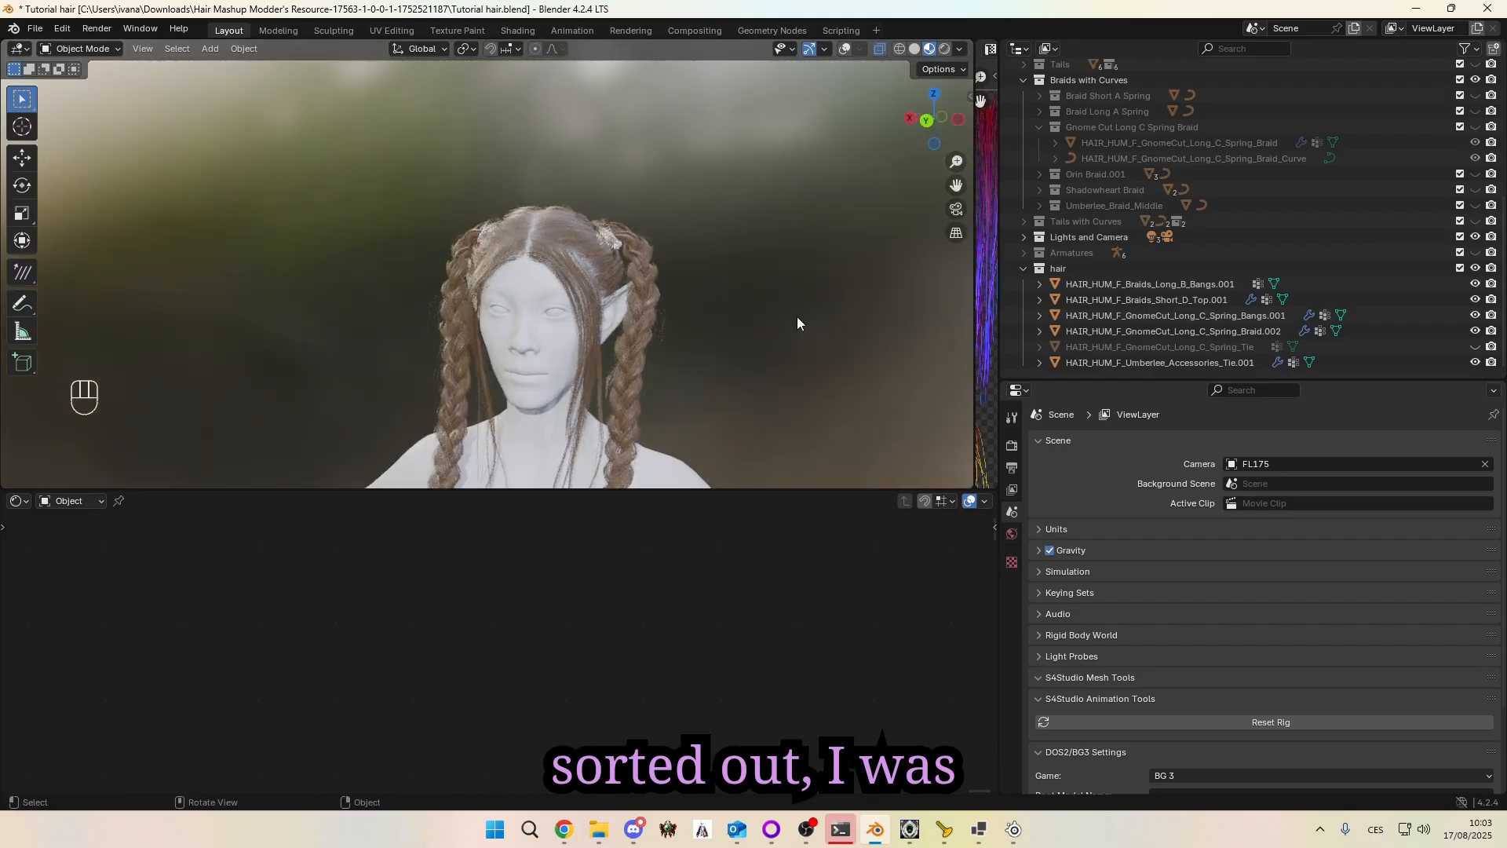
scroll(1084, 204, "up", 5)
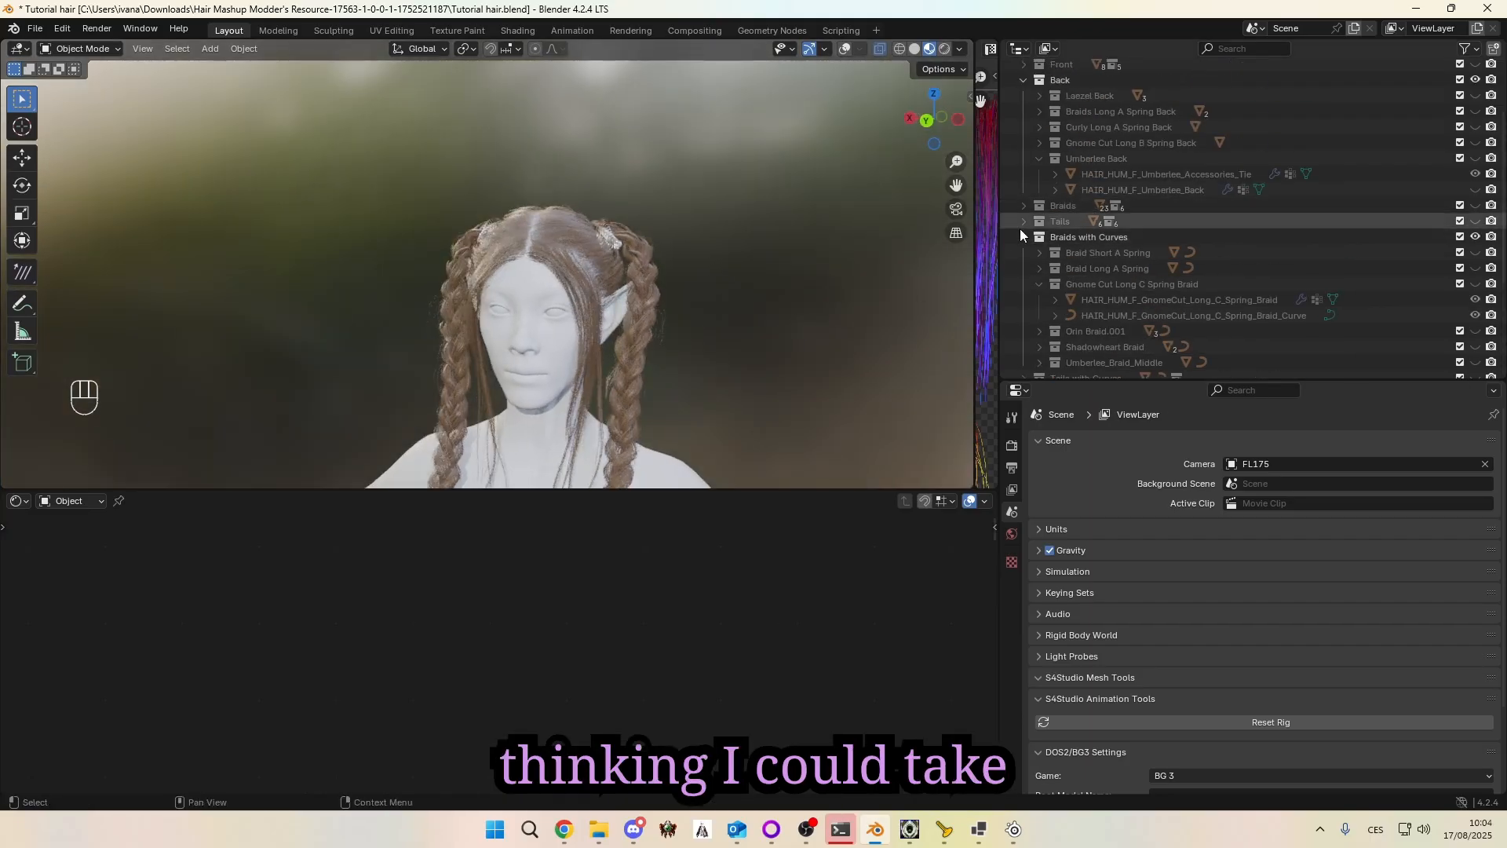
Step: Collapse Braids with Curves, expand and show the Tails collection, and hide all the tail subcollections inside it
left_click(1022, 237)
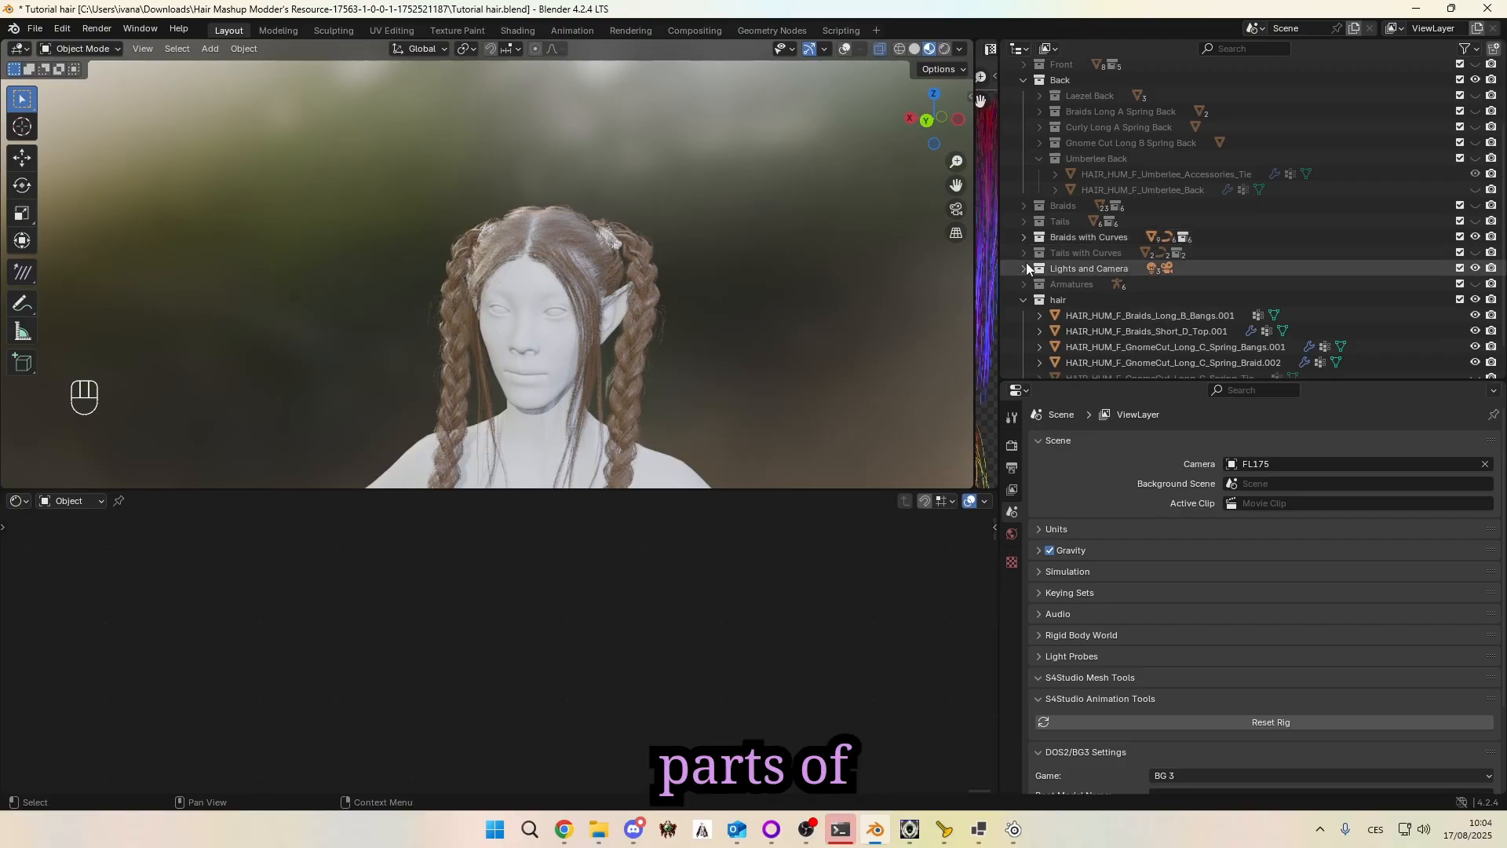
left_click(1023, 221)
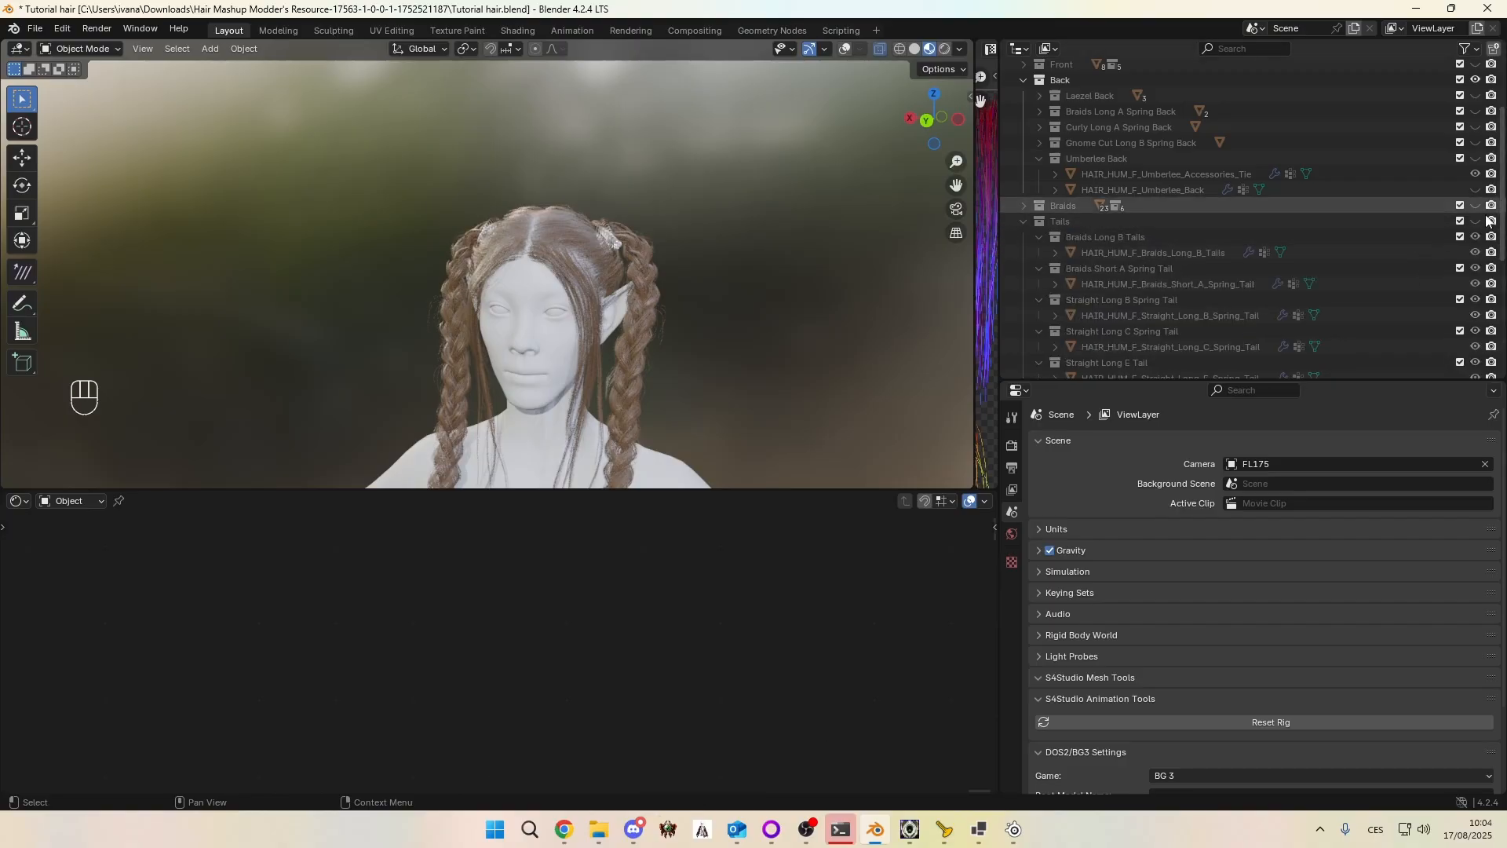
left_click(1105, 235)
scroll(1107, 236, "down", 3)
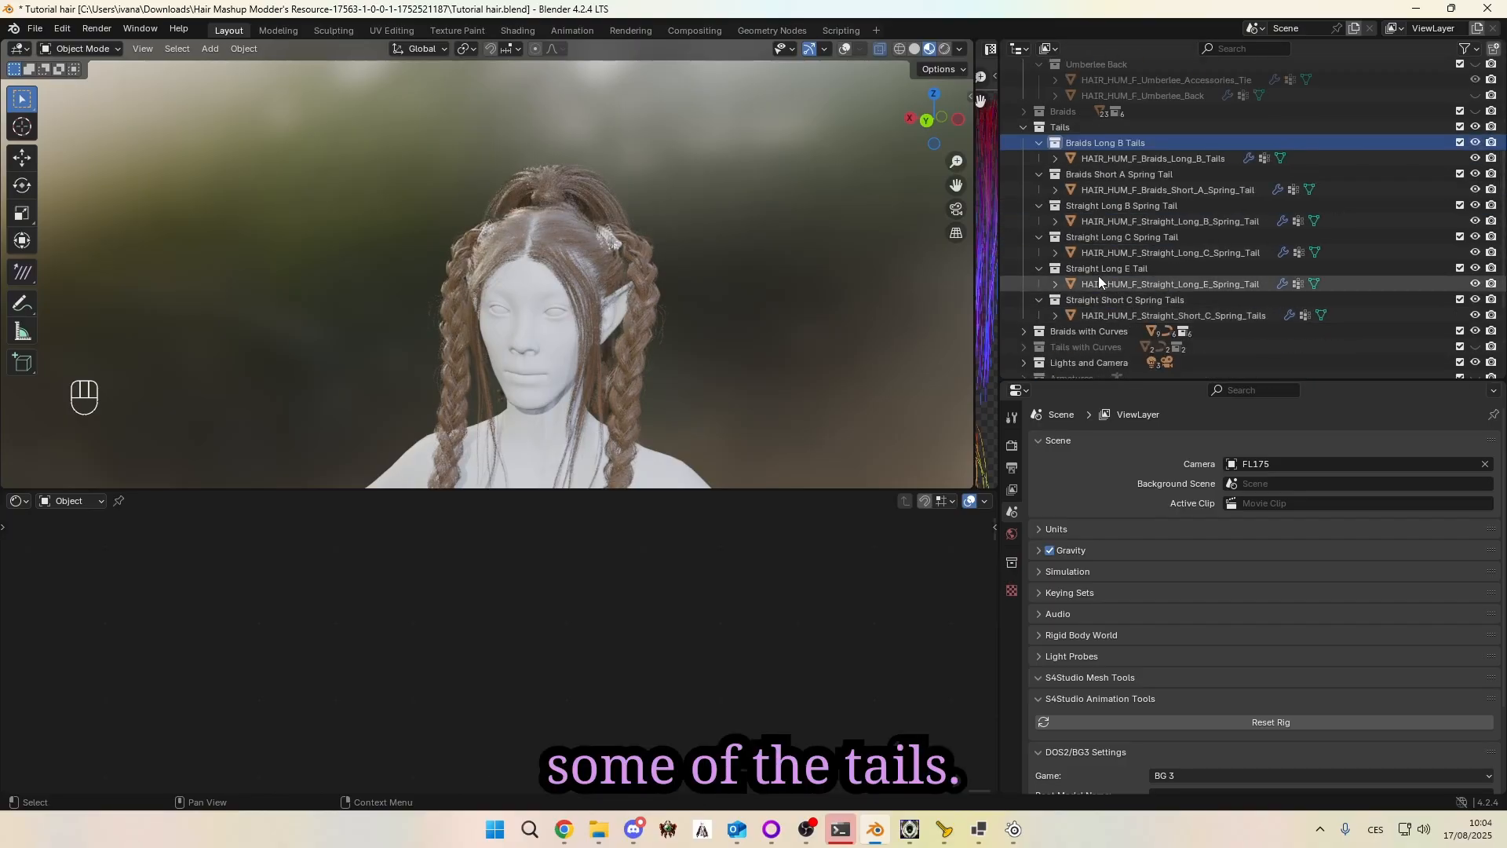
left_click(1109, 300, "shift")
key("h")
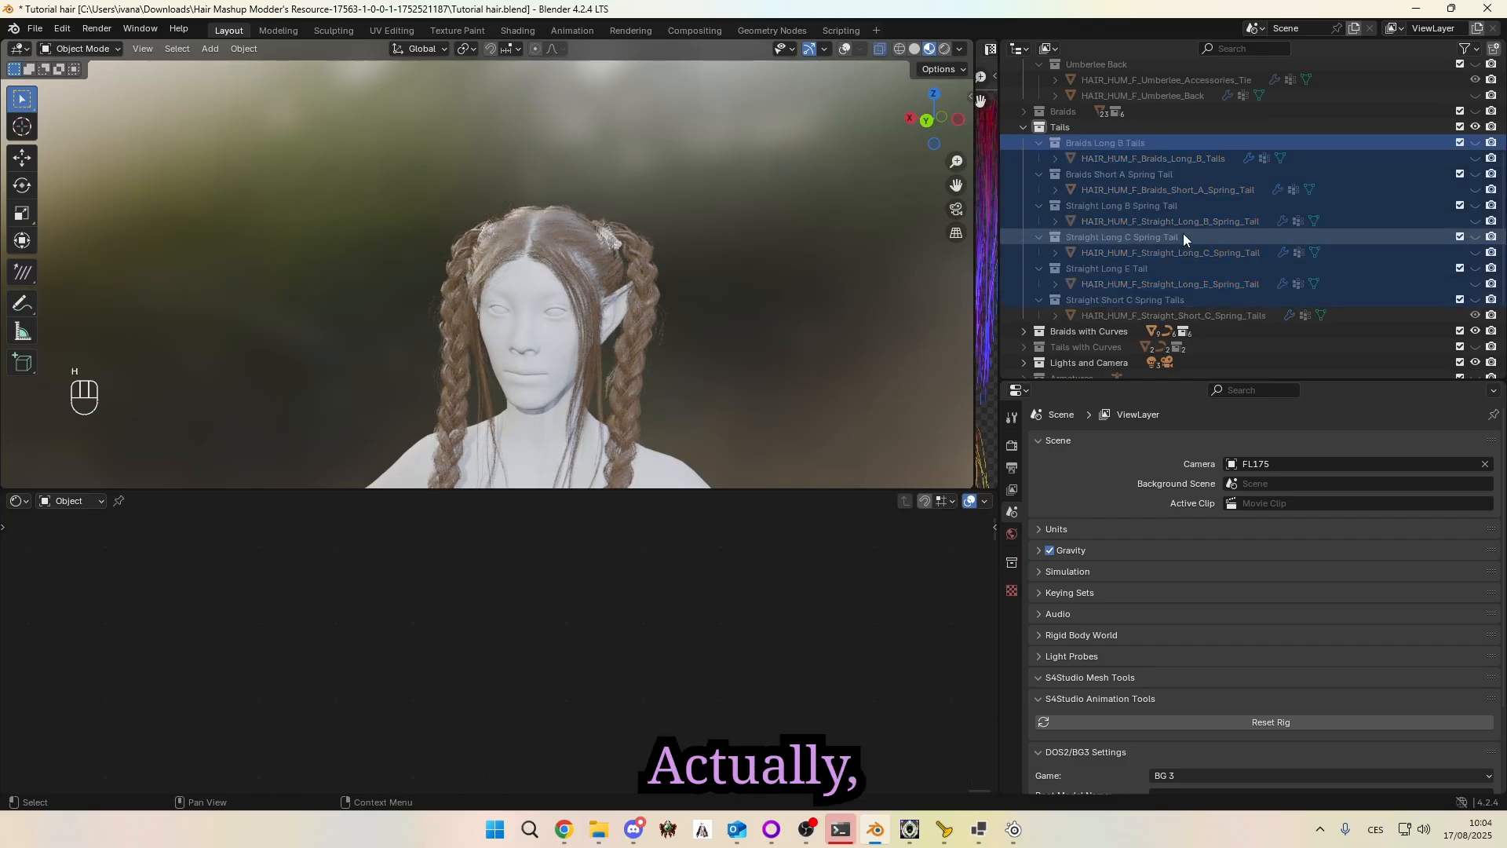
scroll(1185, 233, "up", 2)
key("a")
key("a")
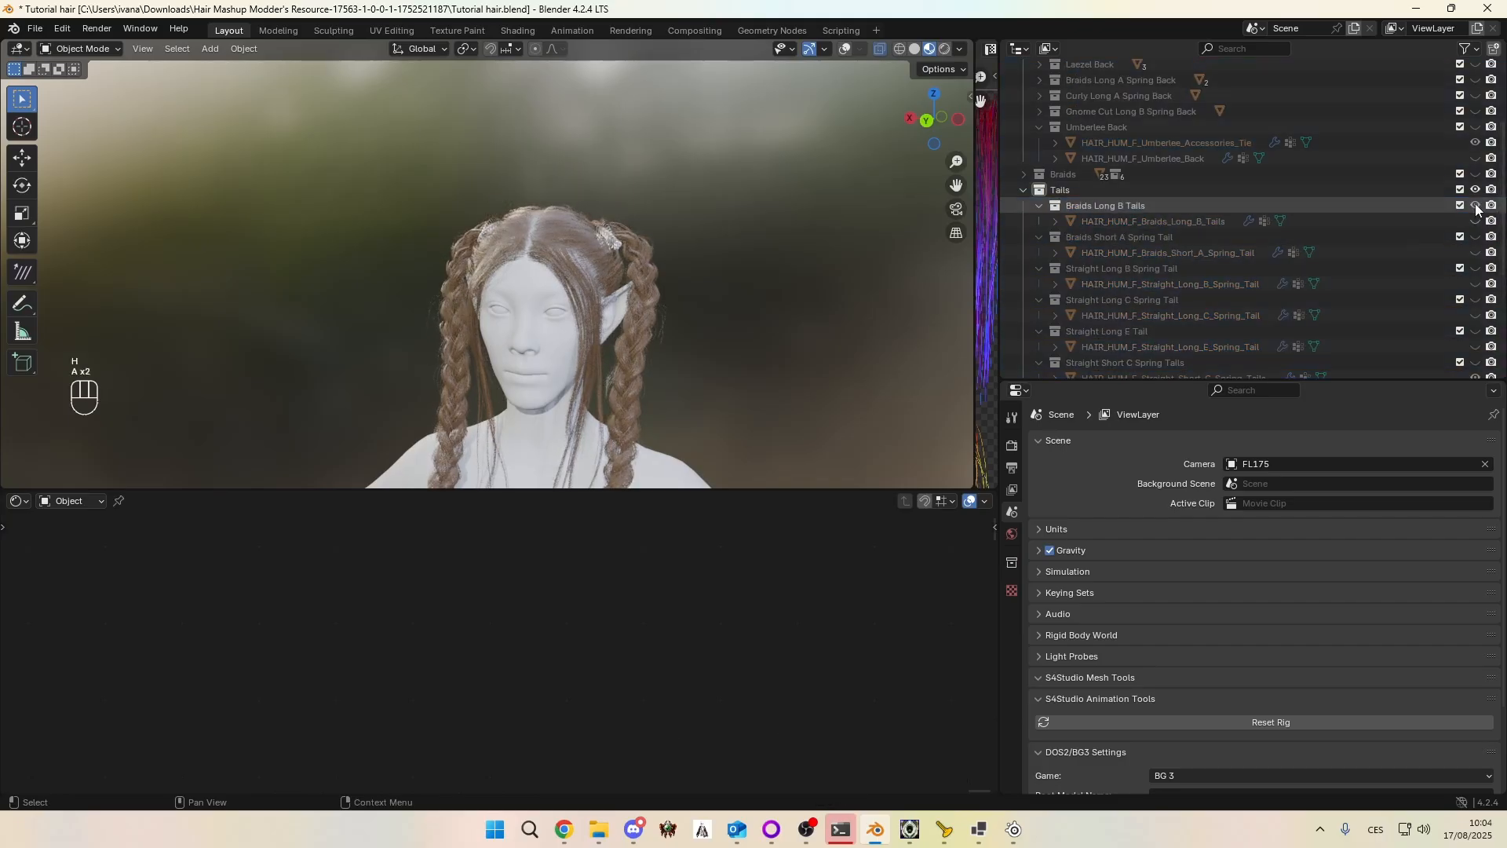
Step: Preview the Braids Long B Tails and Braids Short A Spring Tail meshes from behind the head
left_click(1476, 207)
middle_click_drag(858, 210, 473, 258)
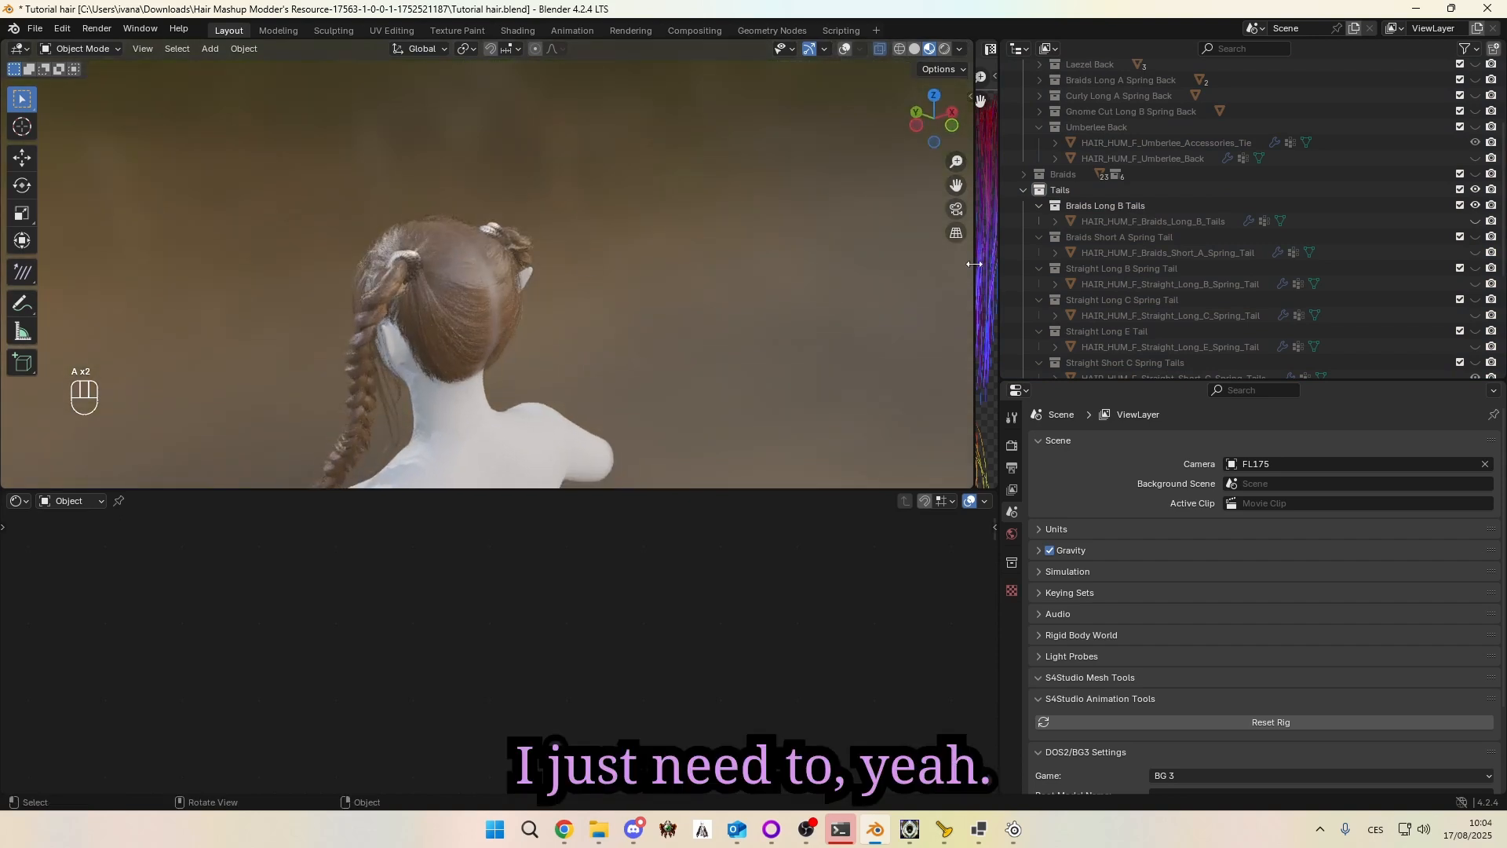
left_click(1477, 221)
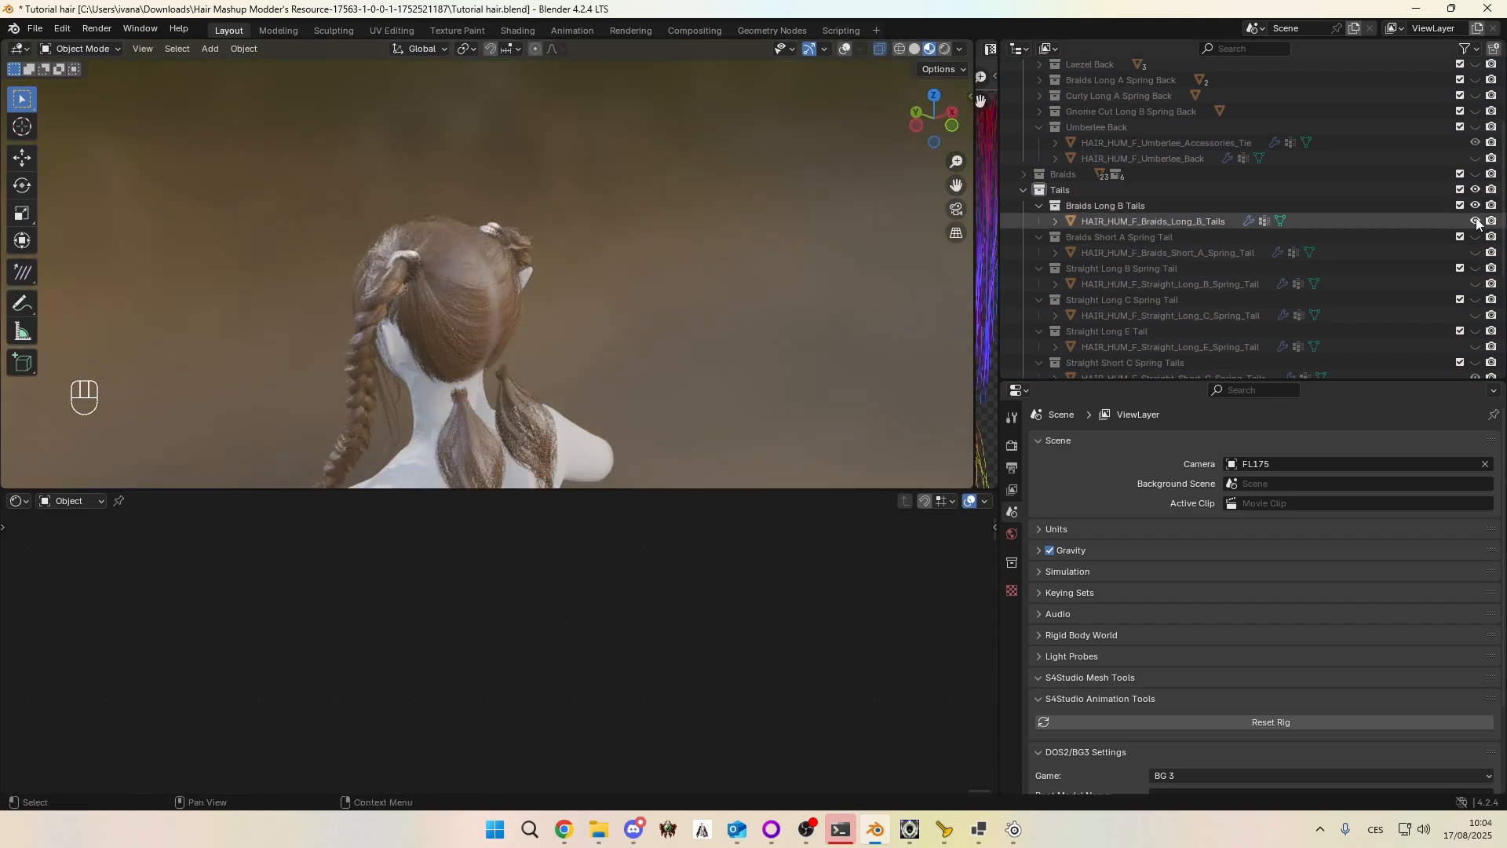
left_click(1477, 222)
middle_click_drag(609, 240, 581, 206)
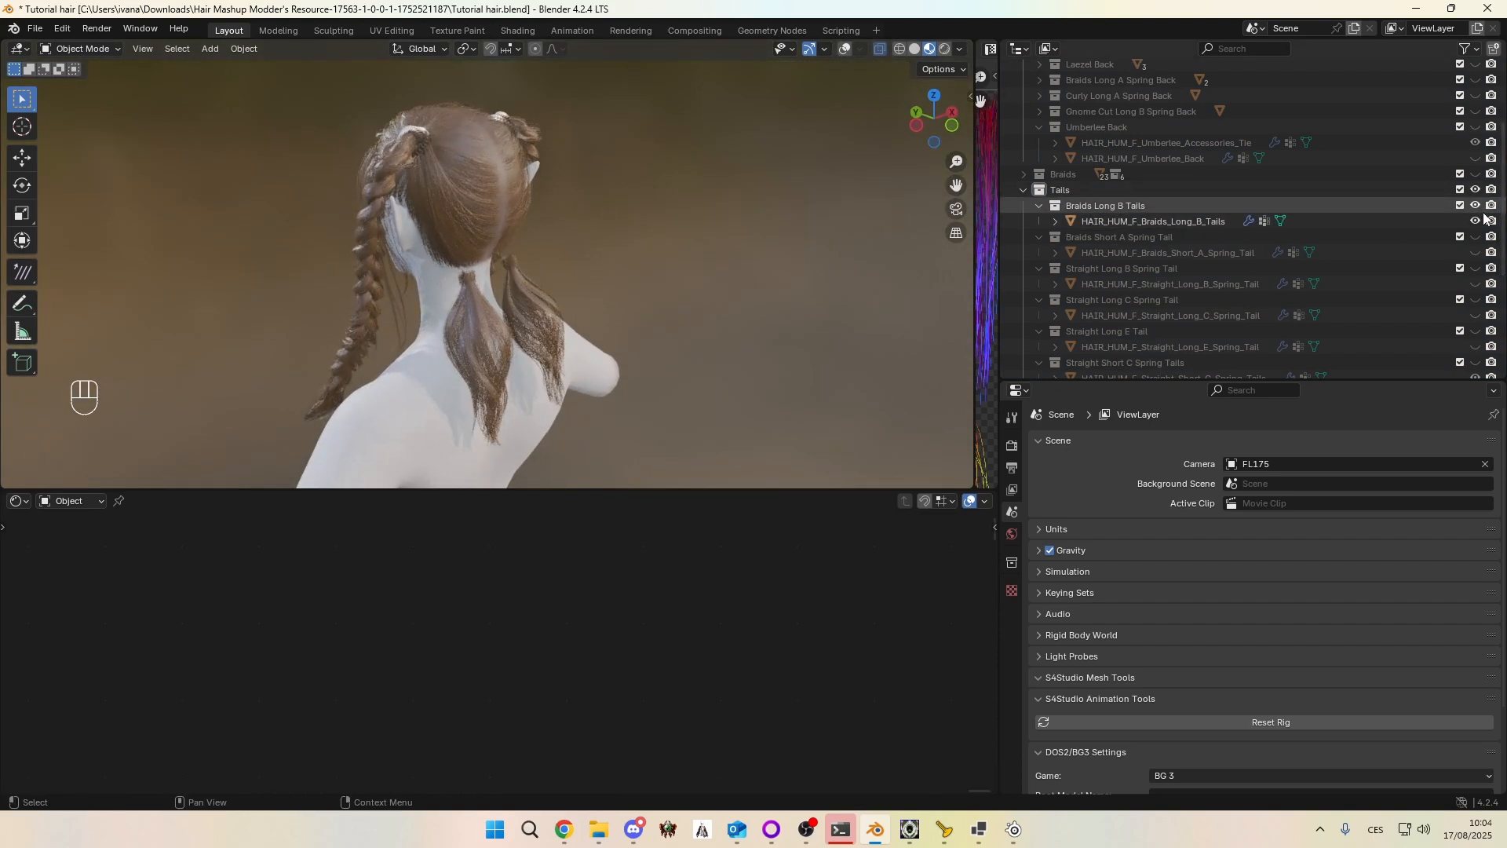
left_click(1476, 253)
Step: Select all the tail subcollections with their meshes and hide them
left_click(1123, 205)
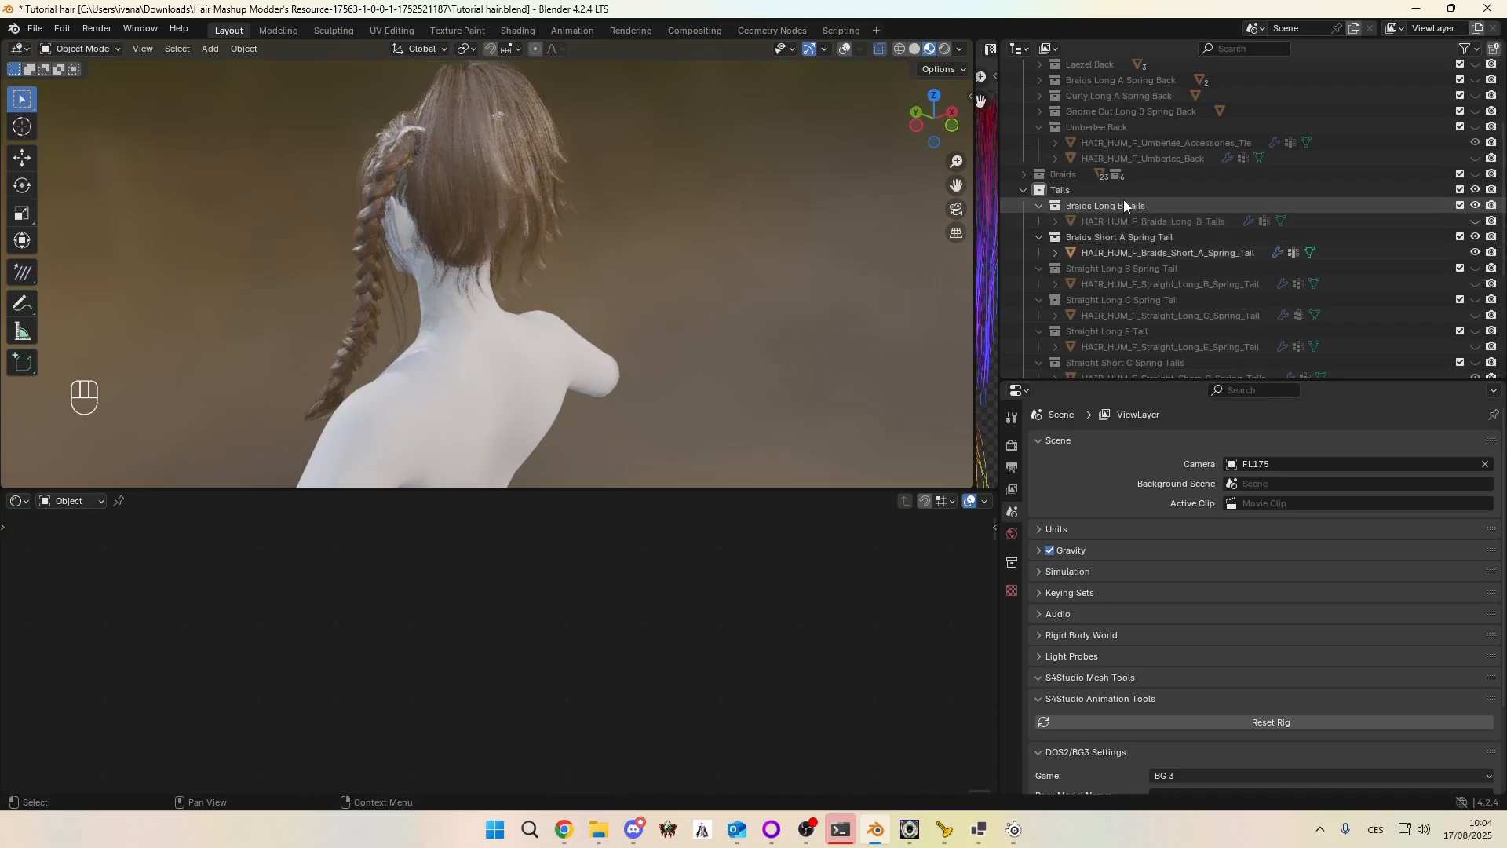
scroll(1126, 259, "down", 3)
left_click(1116, 282, "shift")
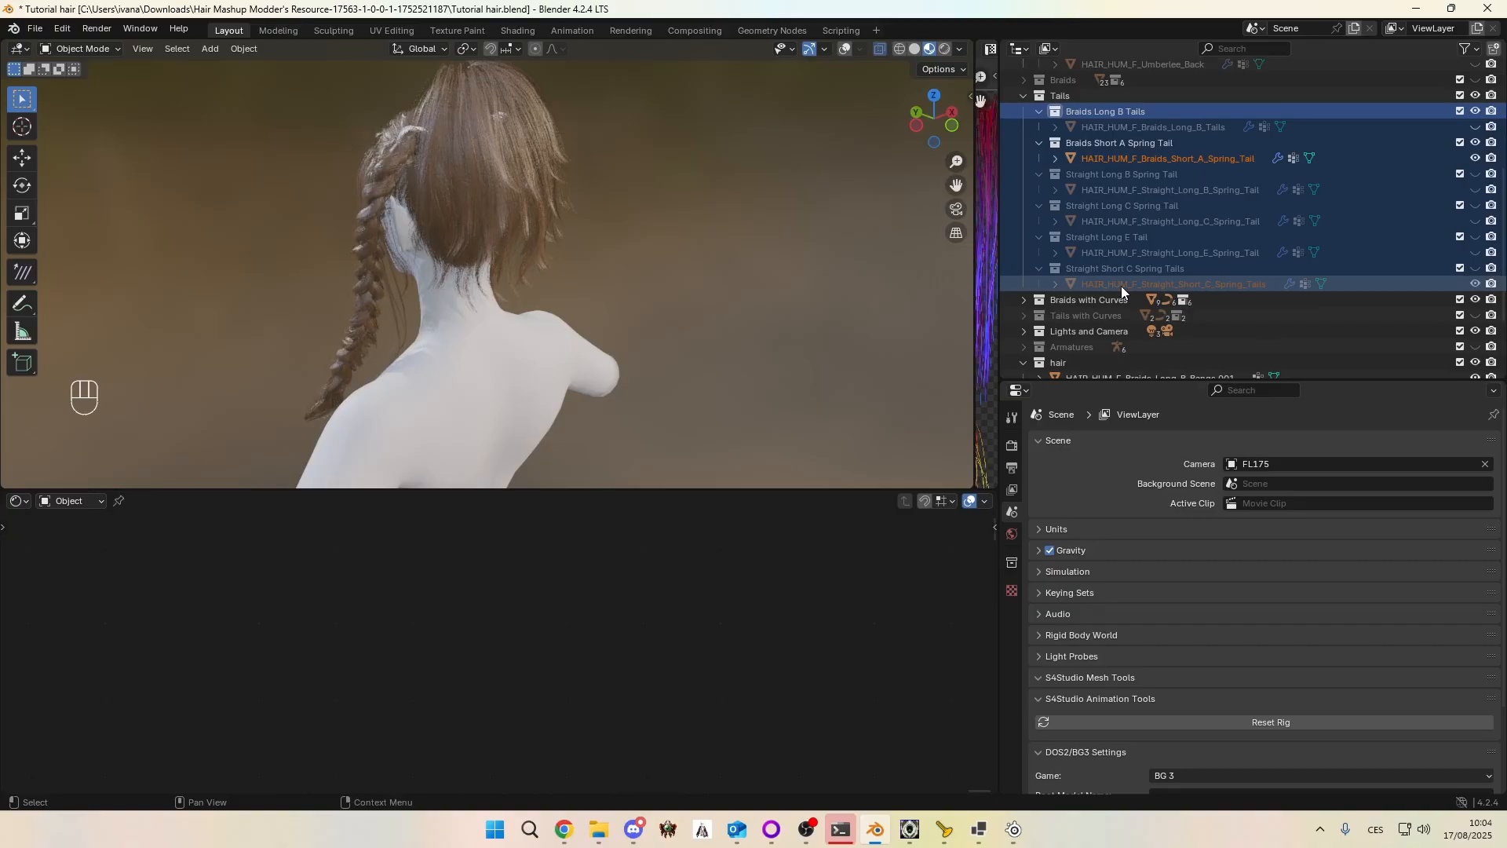
key("h")
key("h")
key("h")
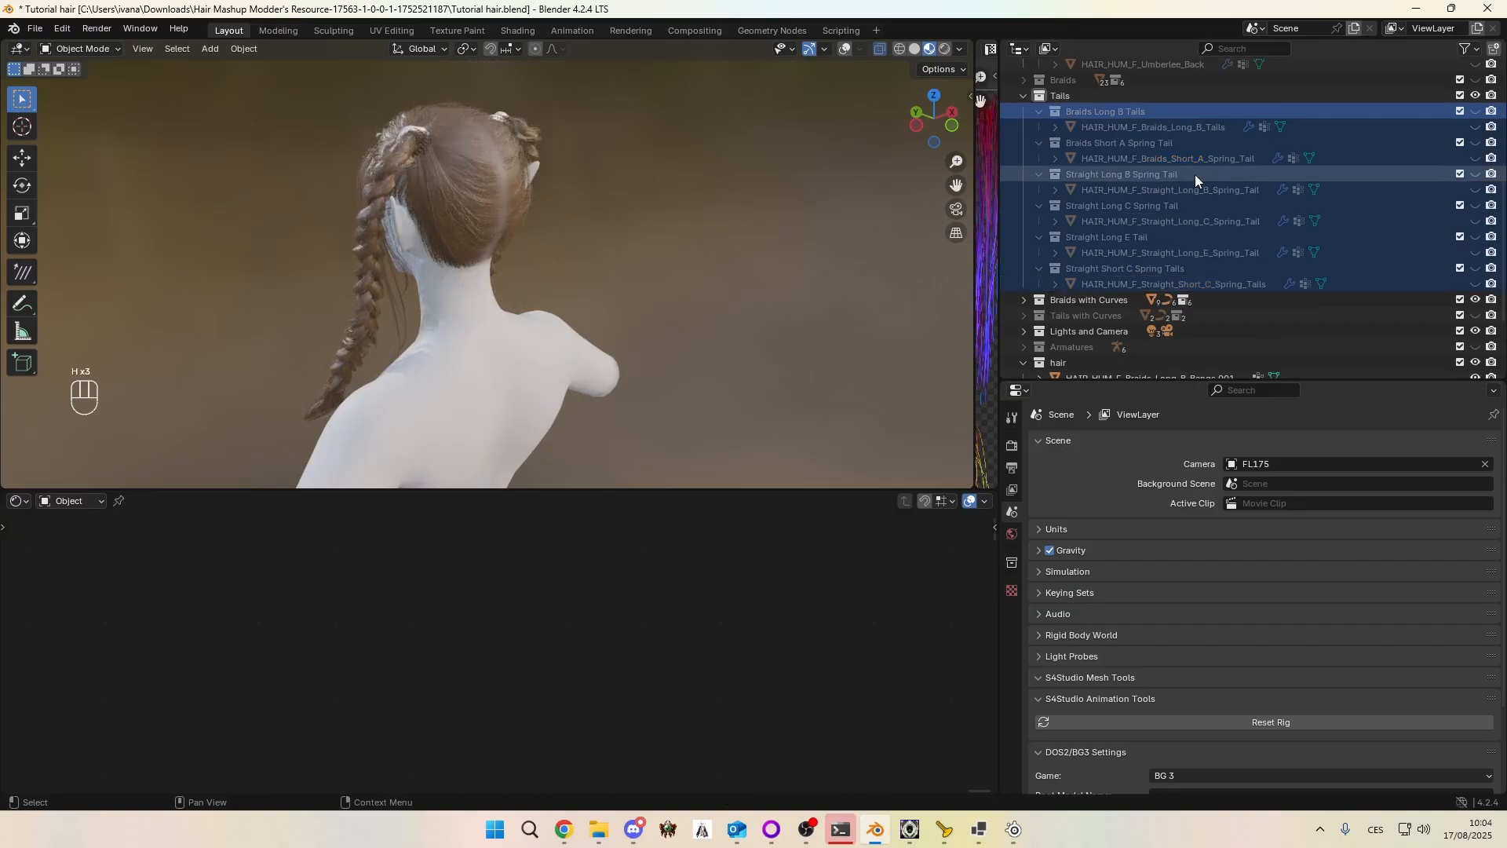
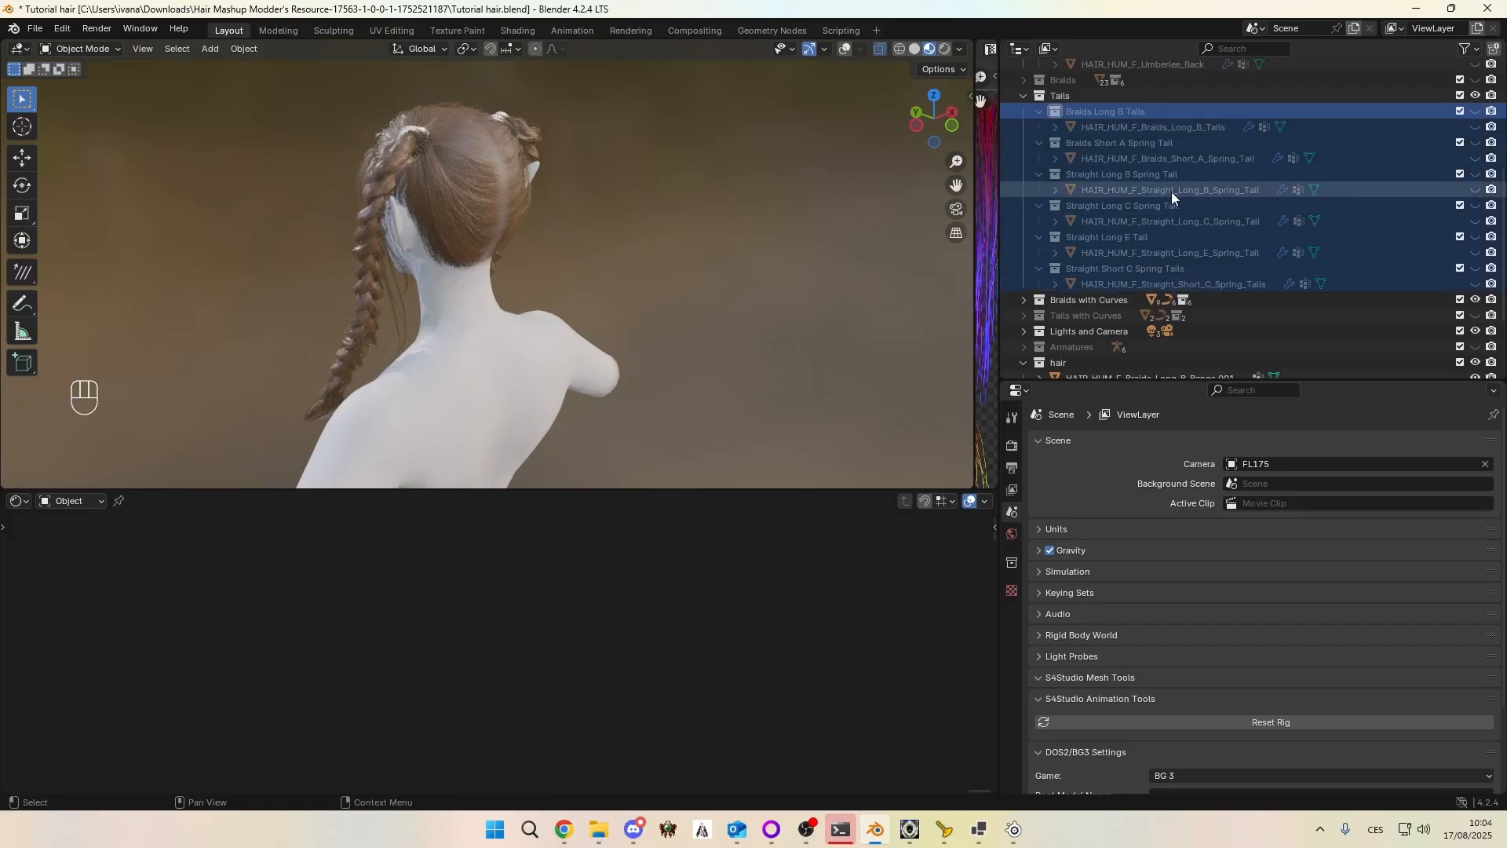
key("h")
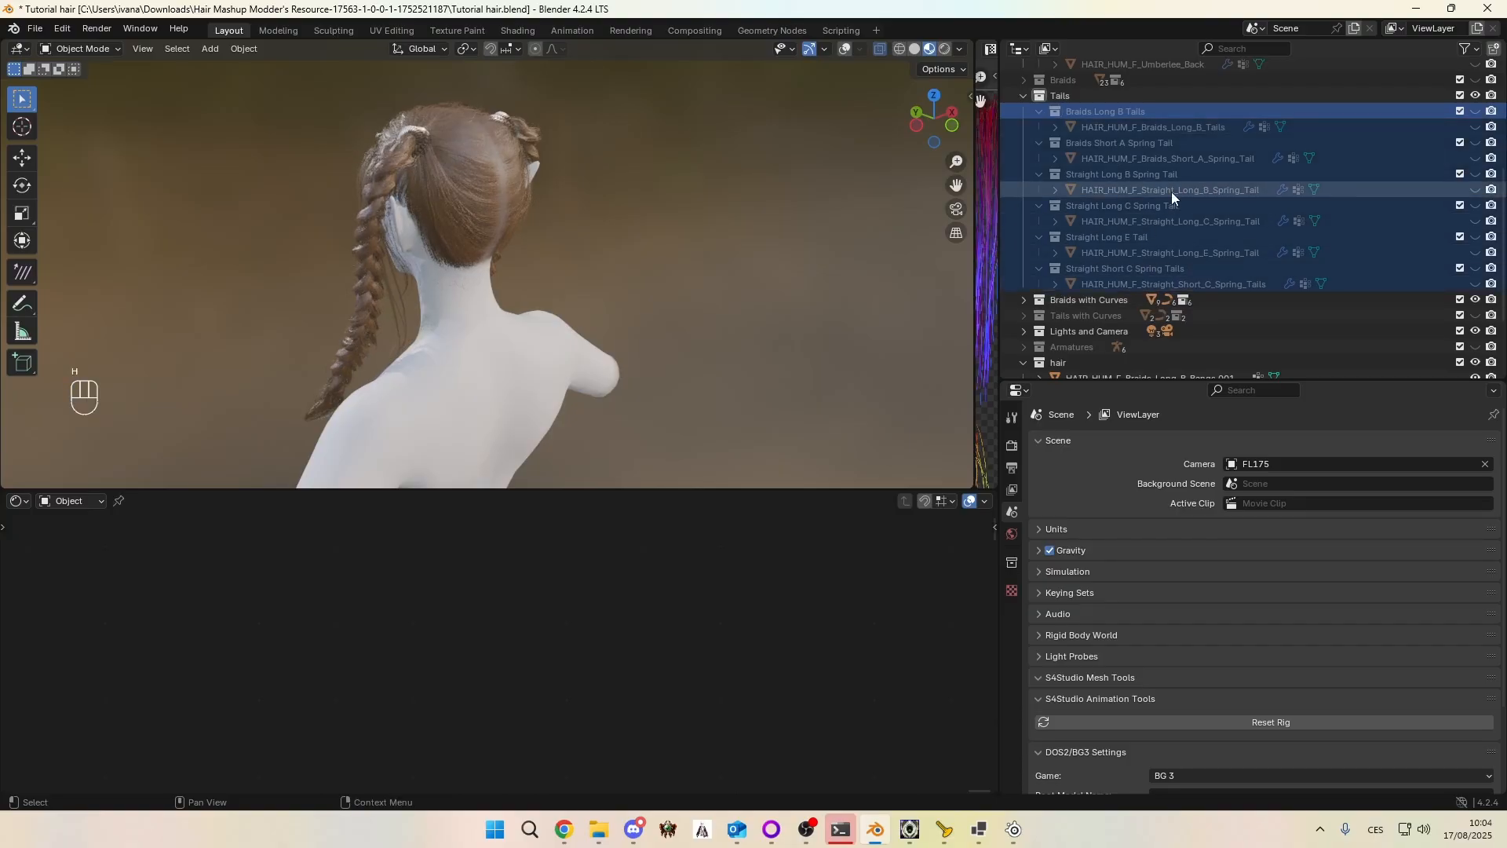
Step: Make each of the six tail subcollections and its mesh visible, from Braids Long B Tails through Straight Short C Spring Tails
left_click(1476, 110)
left_click(1476, 126)
left_click(1476, 142)
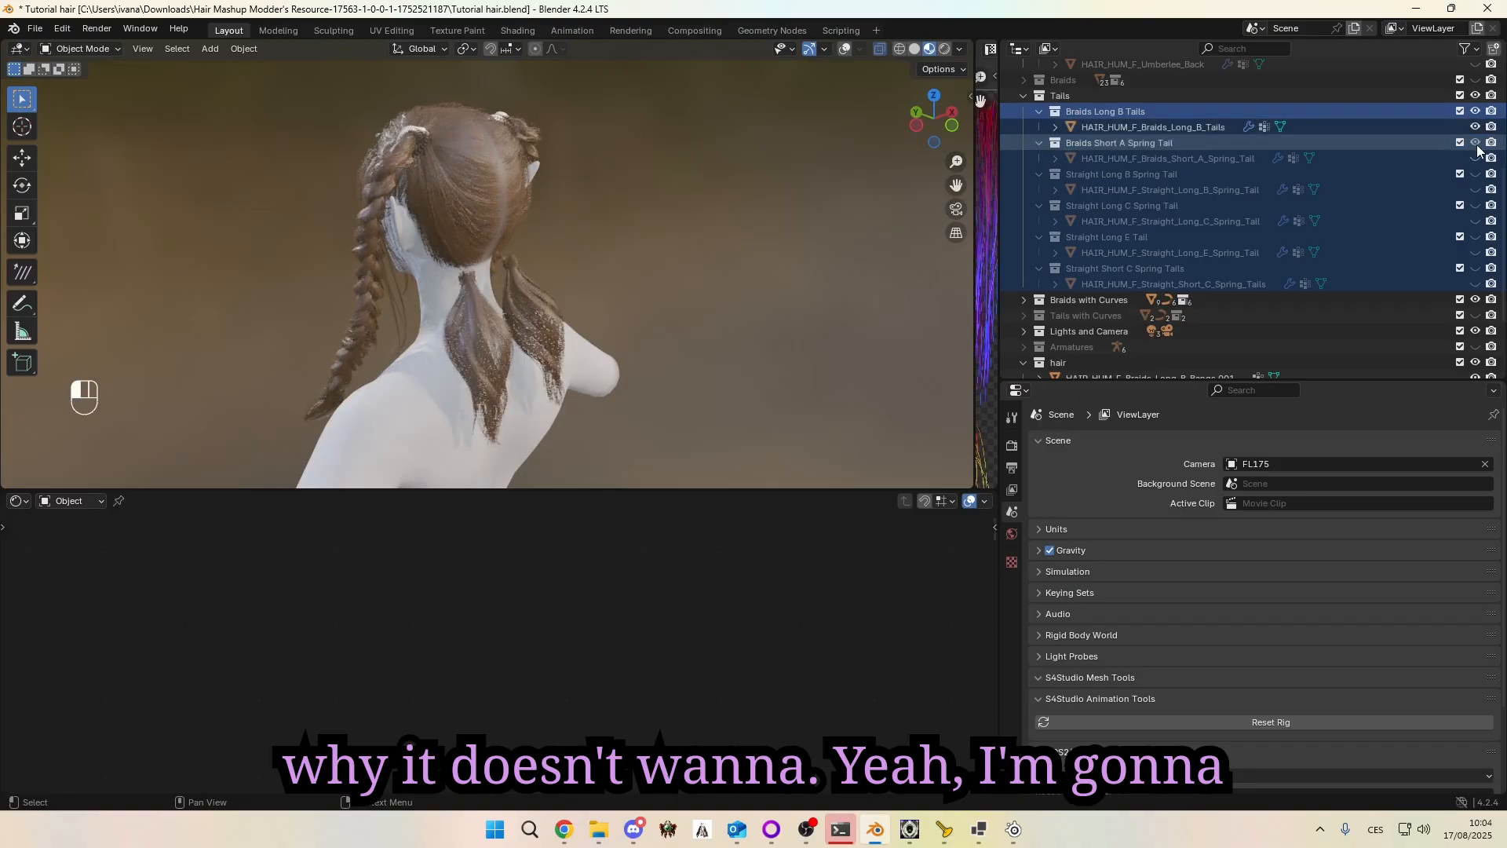
left_click(1475, 157)
left_click(1475, 174)
left_click(1476, 189)
left_click(1476, 205)
left_click(1476, 220)
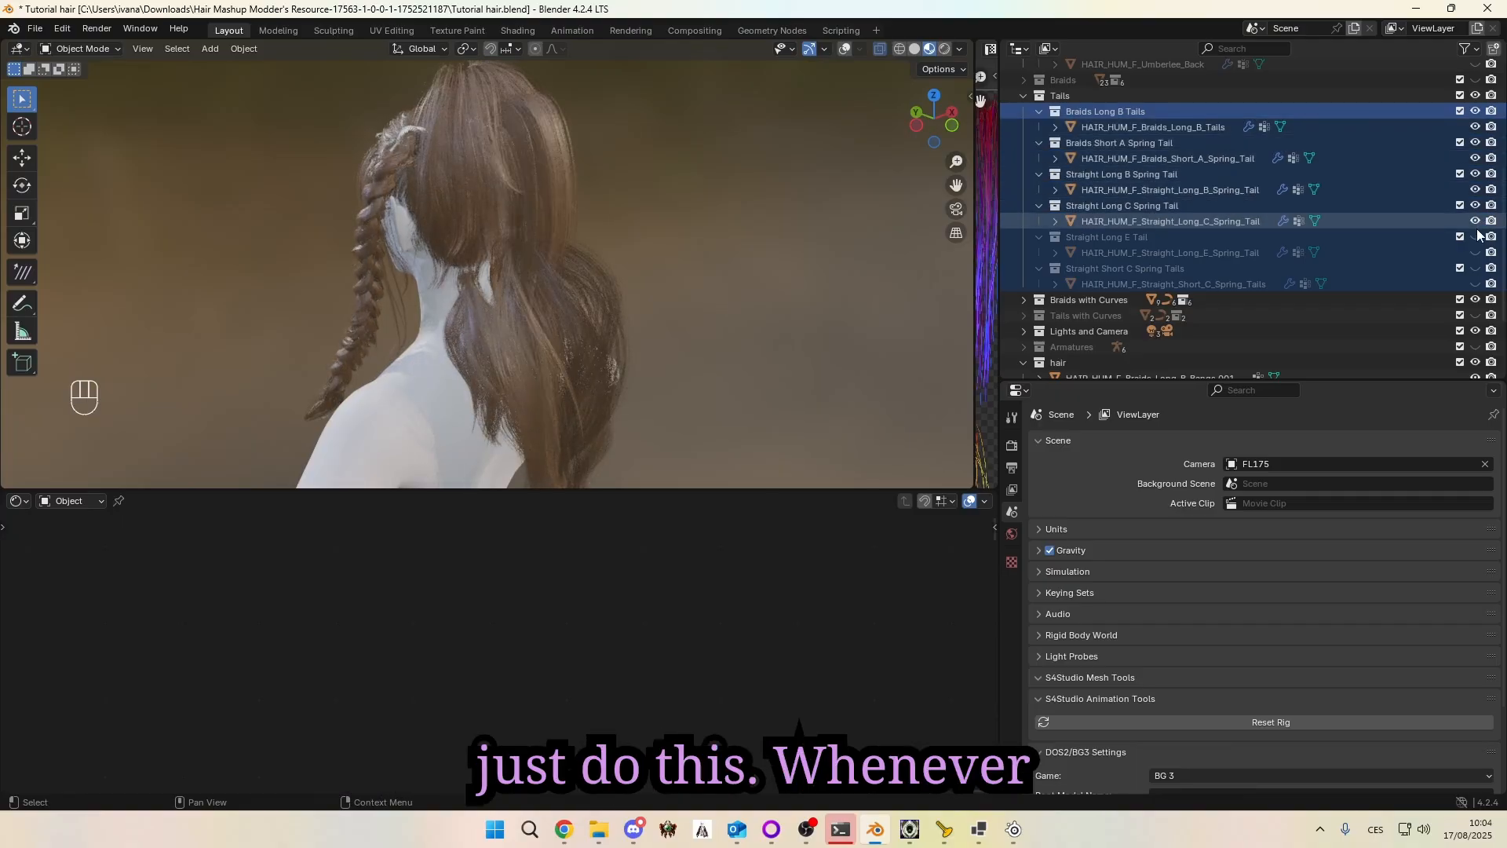
left_click(1476, 237)
left_click(1476, 252)
left_click(1476, 268)
left_click(1476, 283)
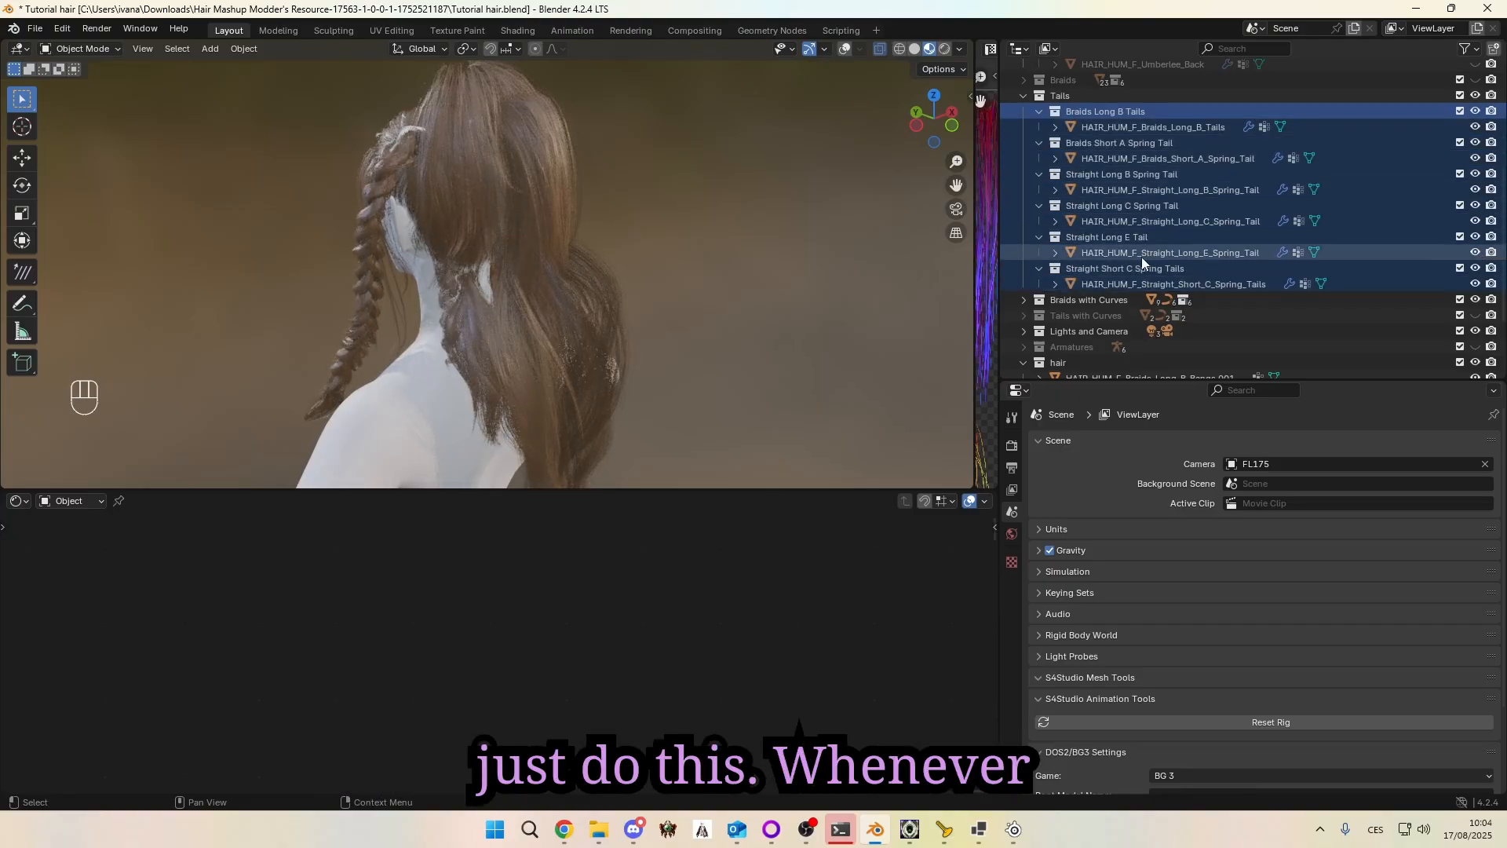
Step: Collapse all six tail subcollections and hide them together with Braids with Curves
left_click(1113, 282)
left_click(1039, 268)
left_click(1039, 236)
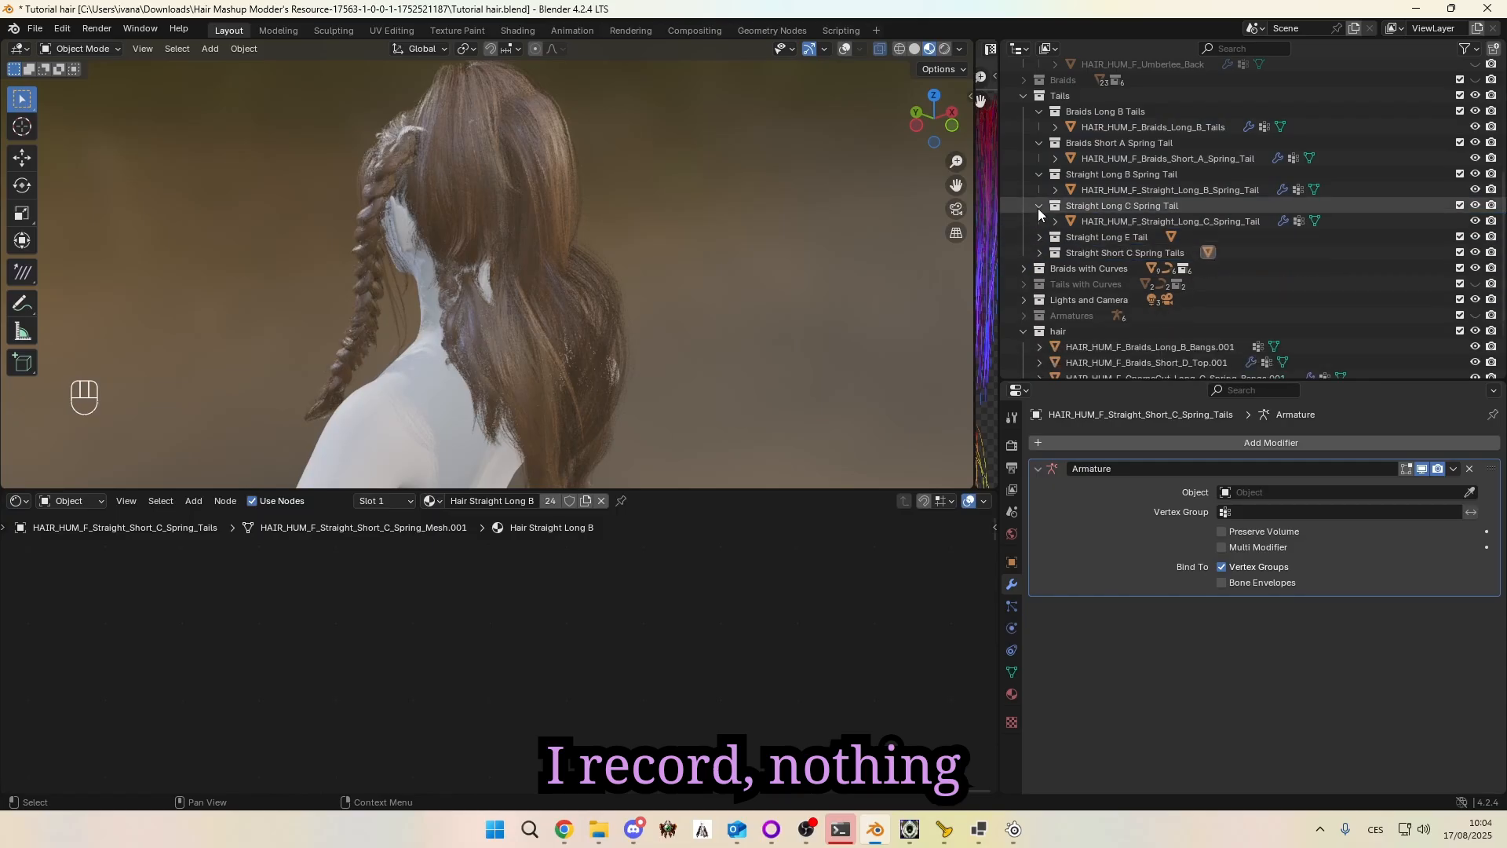
left_click(1039, 205)
left_click(1039, 175)
left_click(1040, 143)
left_click(1039, 112)
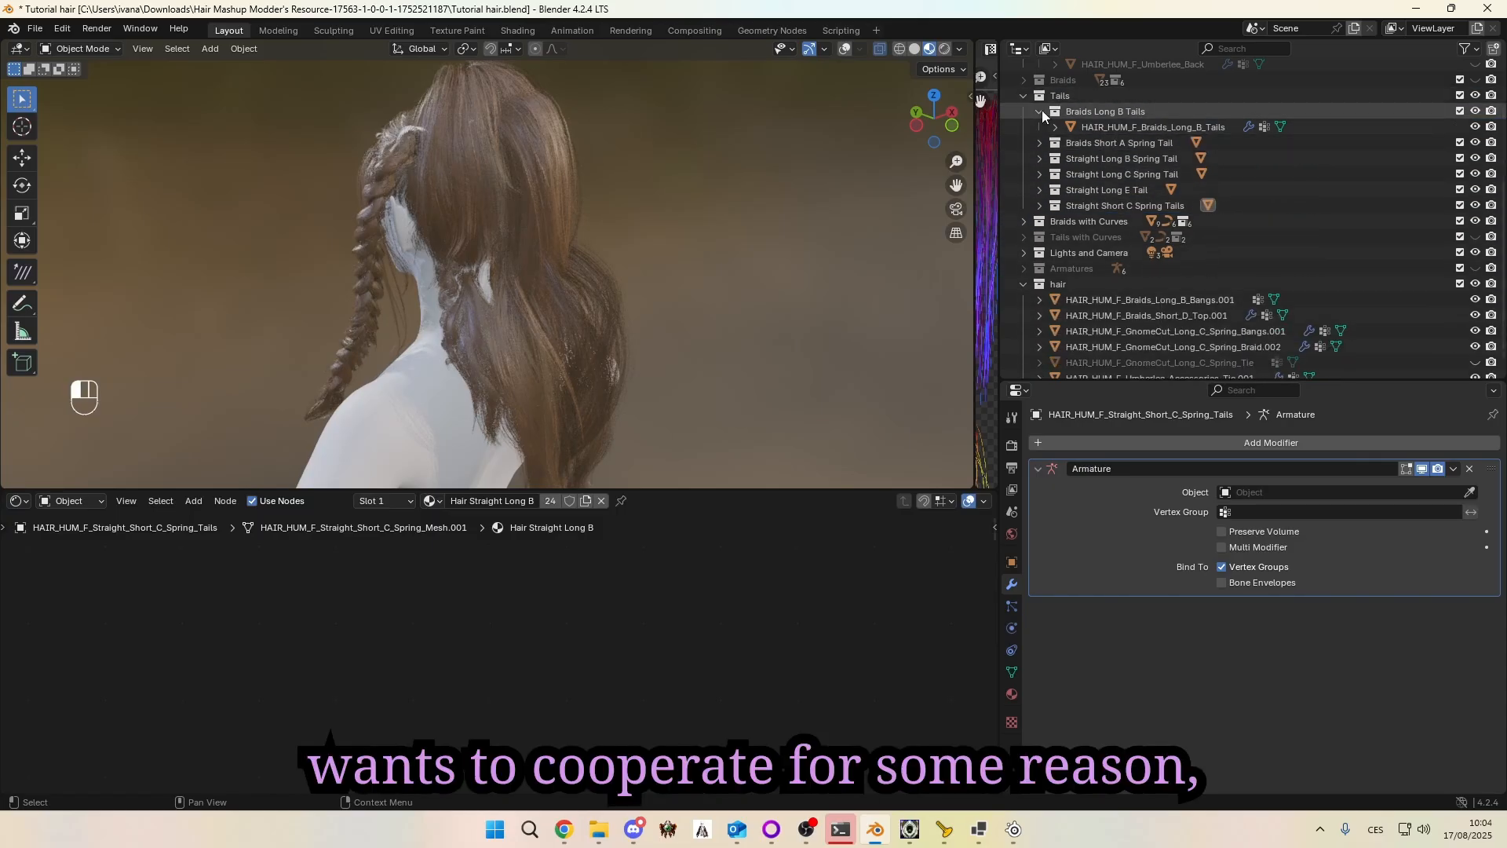
left_click_drag(1476, 111, 1477, 190)
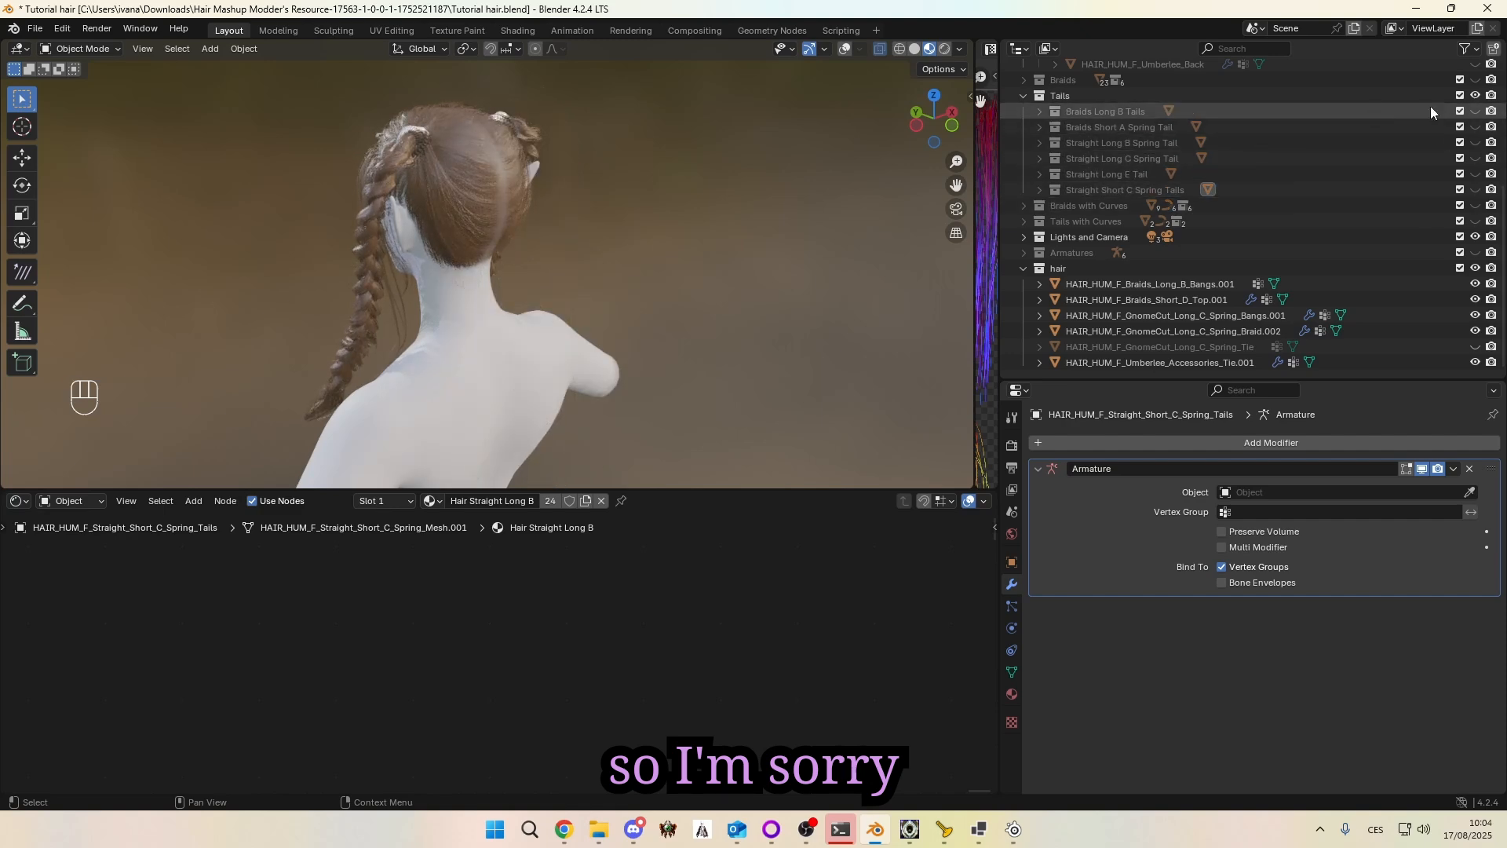
Step: Preview Braids Long B Tails, Braids Short A Spring Tail and Straight Long B Spring Tail one at a time on the head
left_click(1476, 111)
left_click(1476, 111)
left_click(1476, 126)
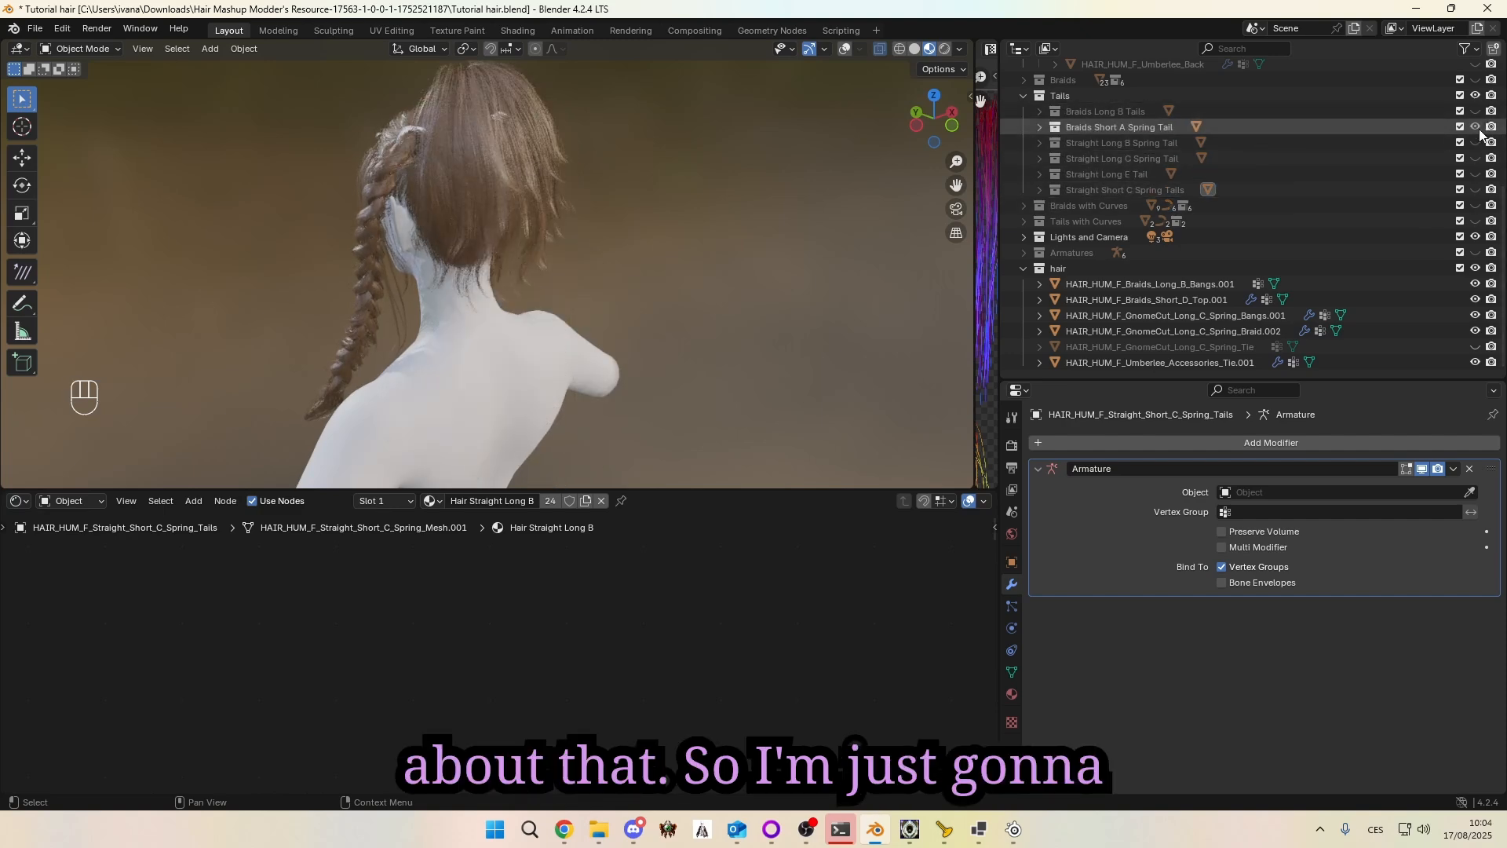
middle_click_drag(746, 153, 596, 176)
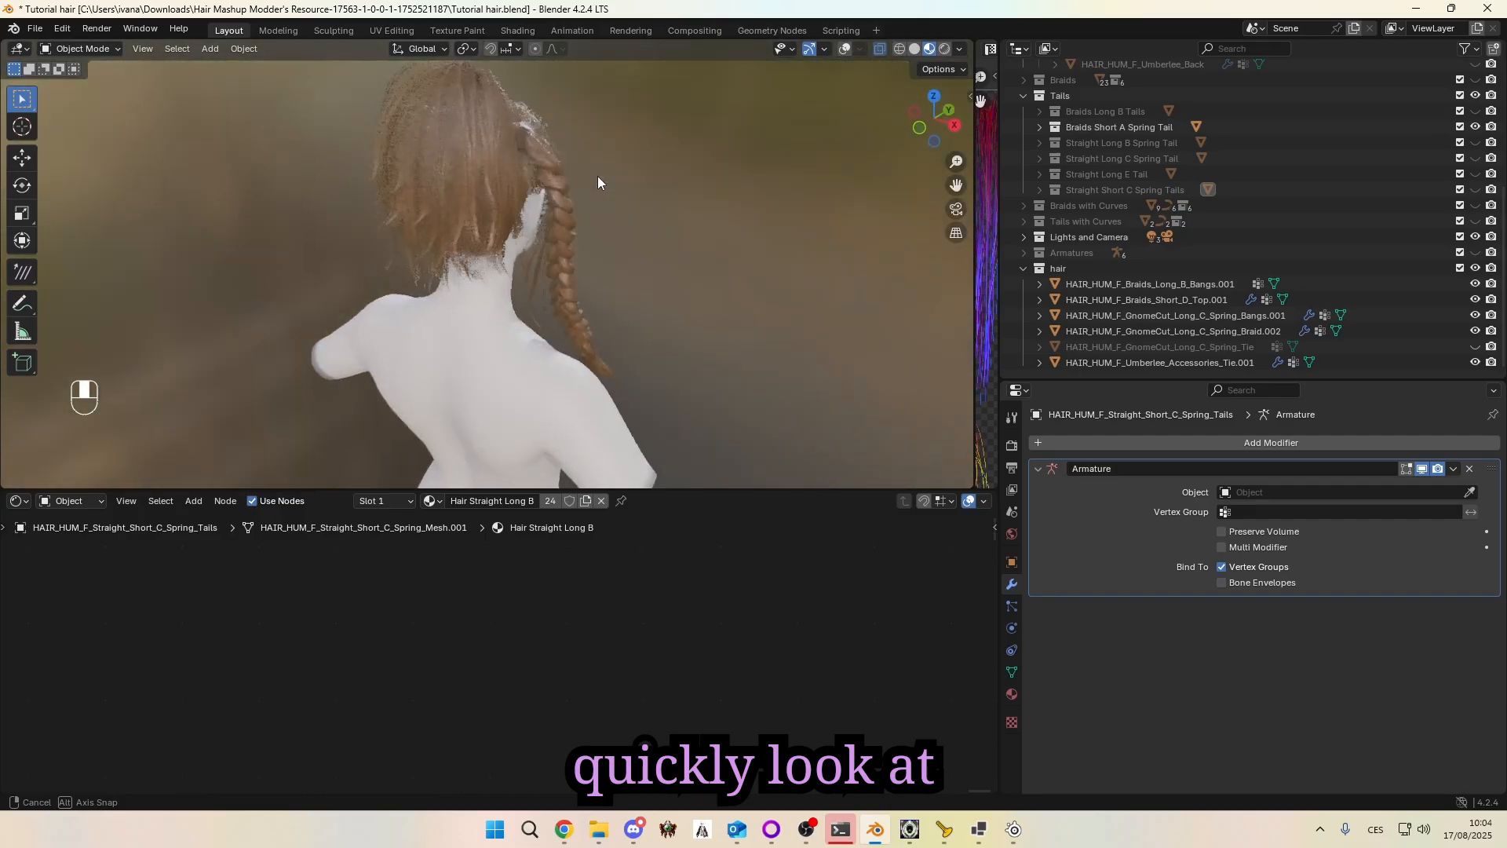
left_click(1476, 127)
left_click(1476, 142)
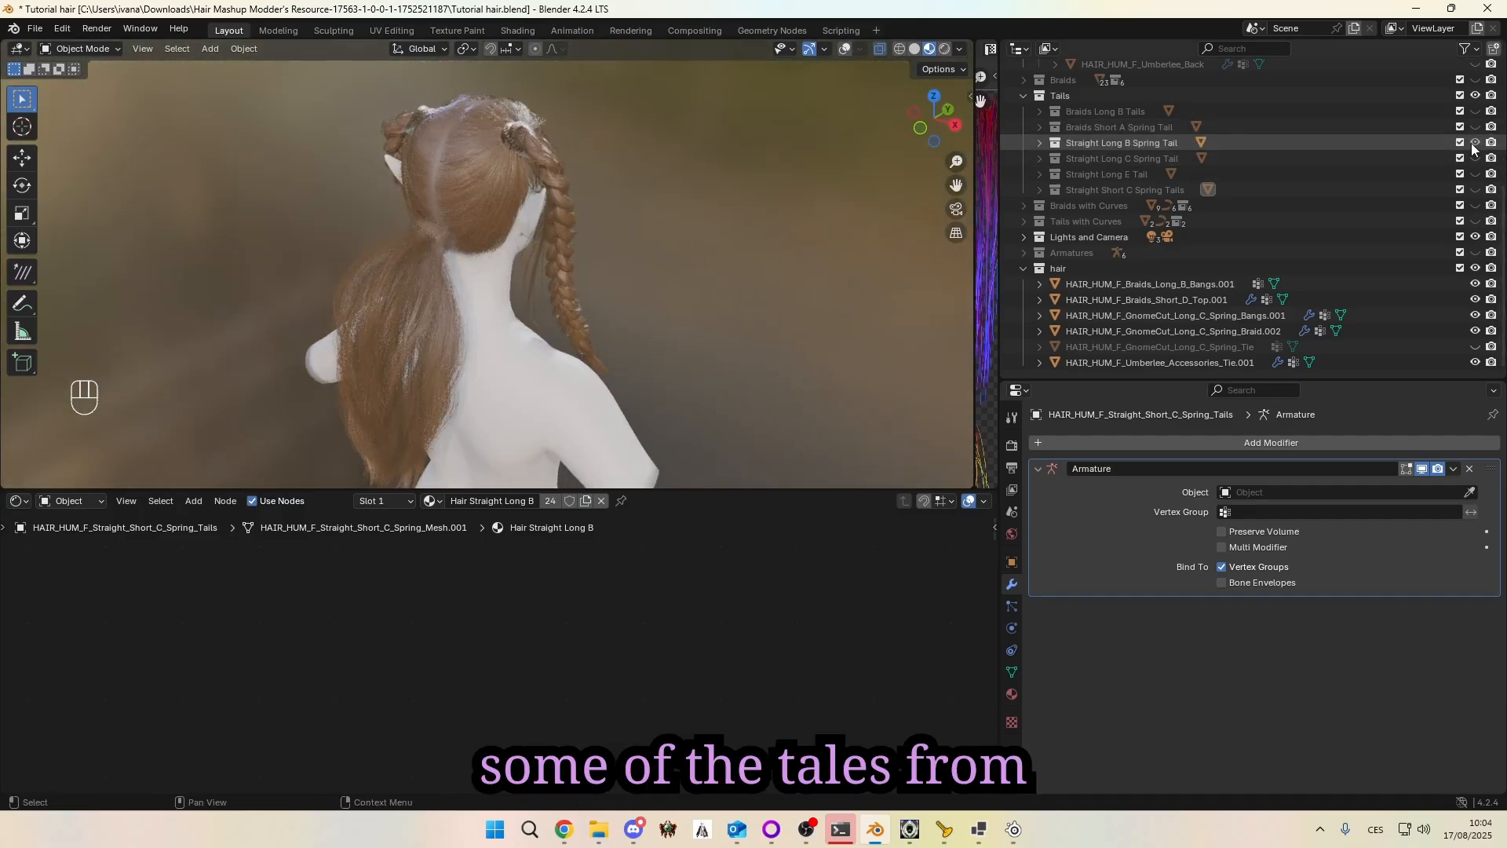
middle_click_drag(620, 184, 562, 135)
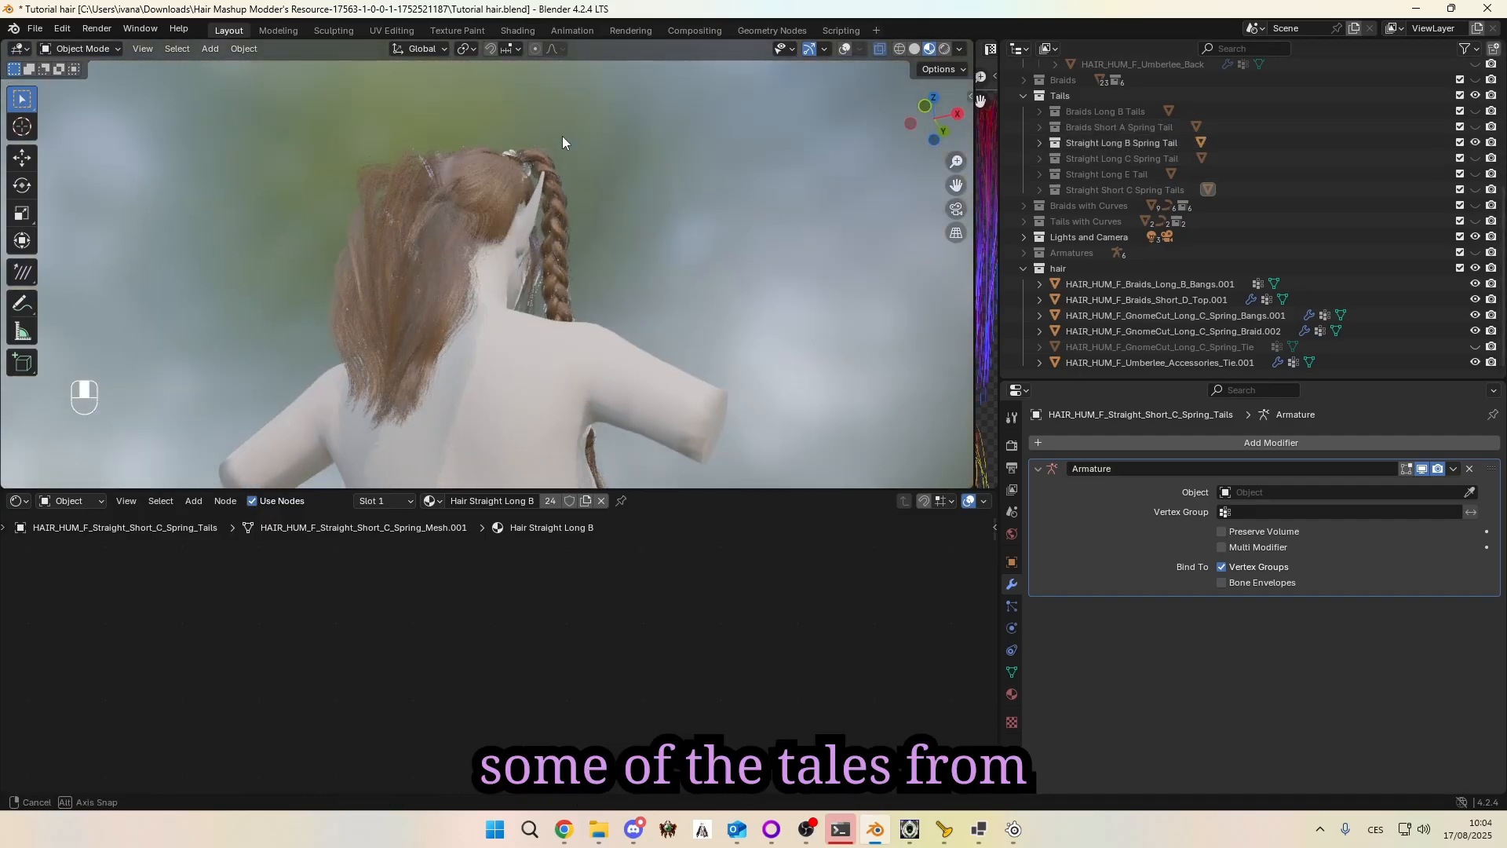
Step: Preview Straight Long C Spring Tail, Straight Long E Tail and Straight Short C Spring Tails one at a time on the head
left_click(1476, 142)
left_click(1476, 158)
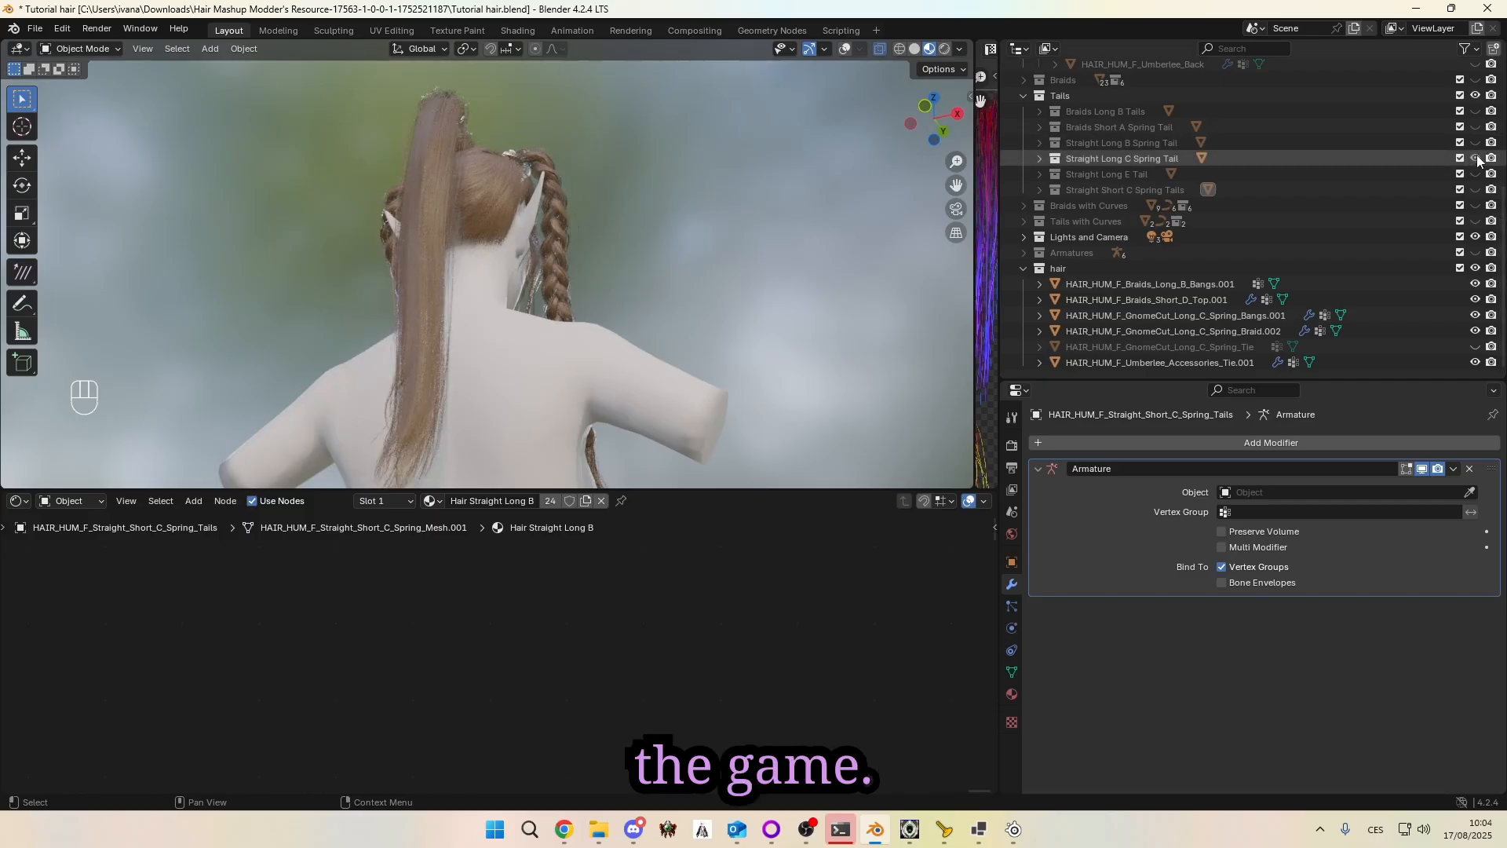
left_click(1477, 158)
left_click(1477, 173)
middle_click_drag(597, 161, 832, 240)
left_click(1476, 173)
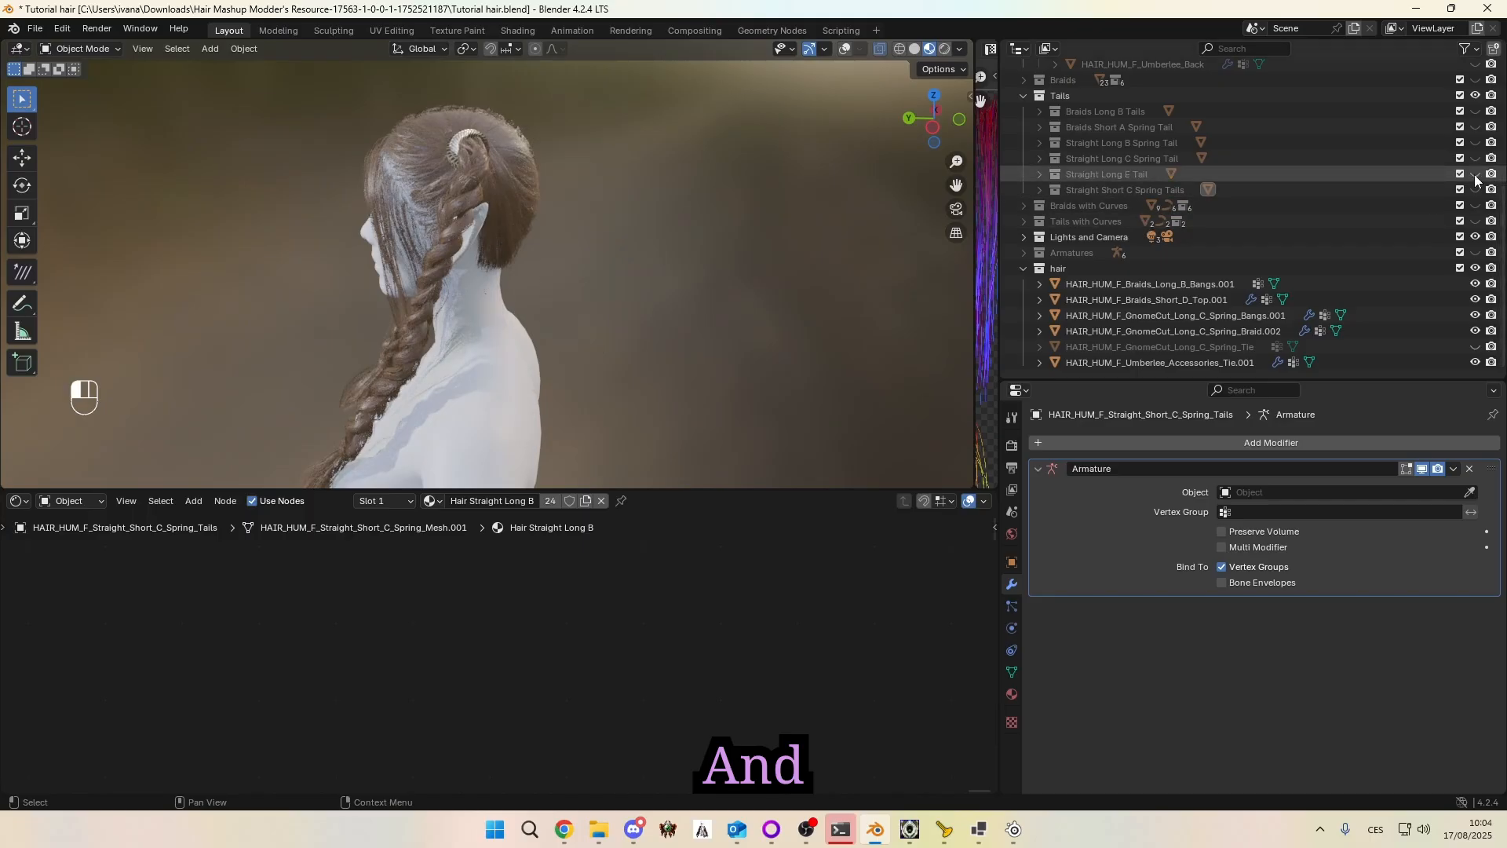
left_click(1476, 189)
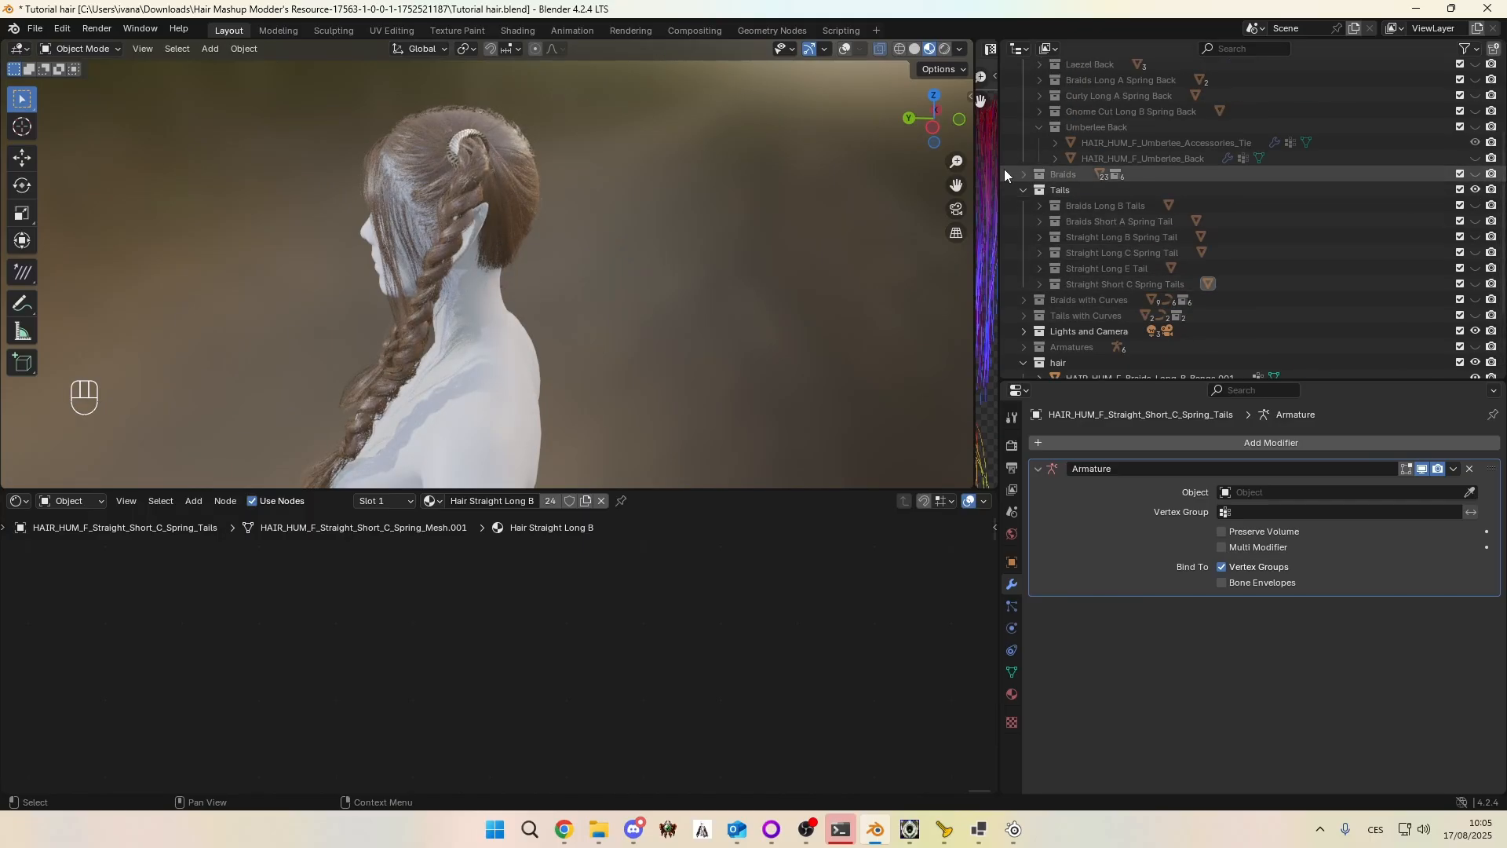
Step: Collapse the Back collection, show Laezel Bangs within the Bangs collection, and select its Laezel_Bangs mesh
scroll(1020, 170, "up", 6)
left_click(1024, 163)
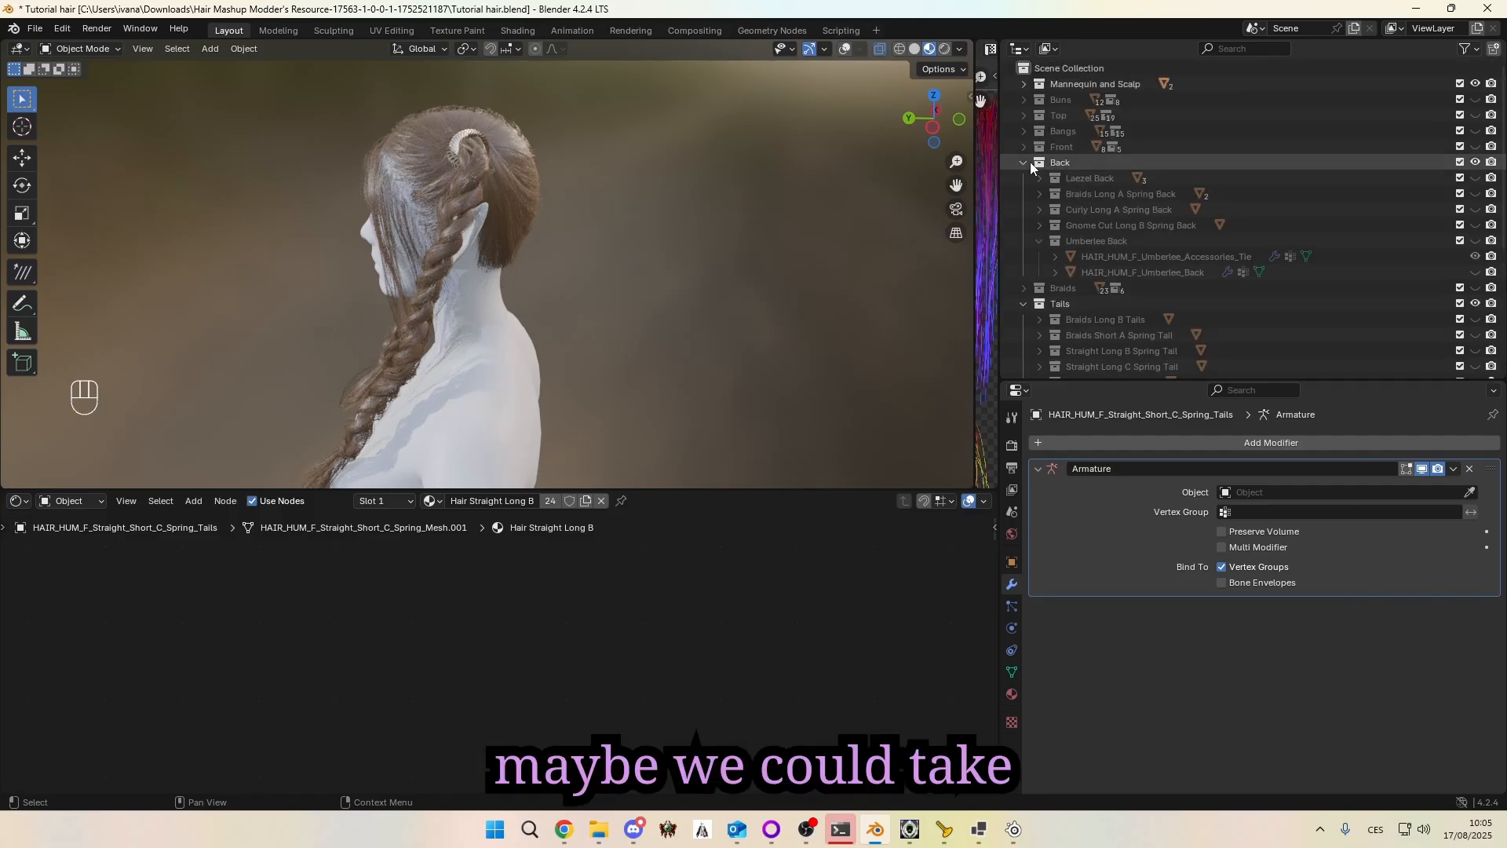
left_click(1022, 131)
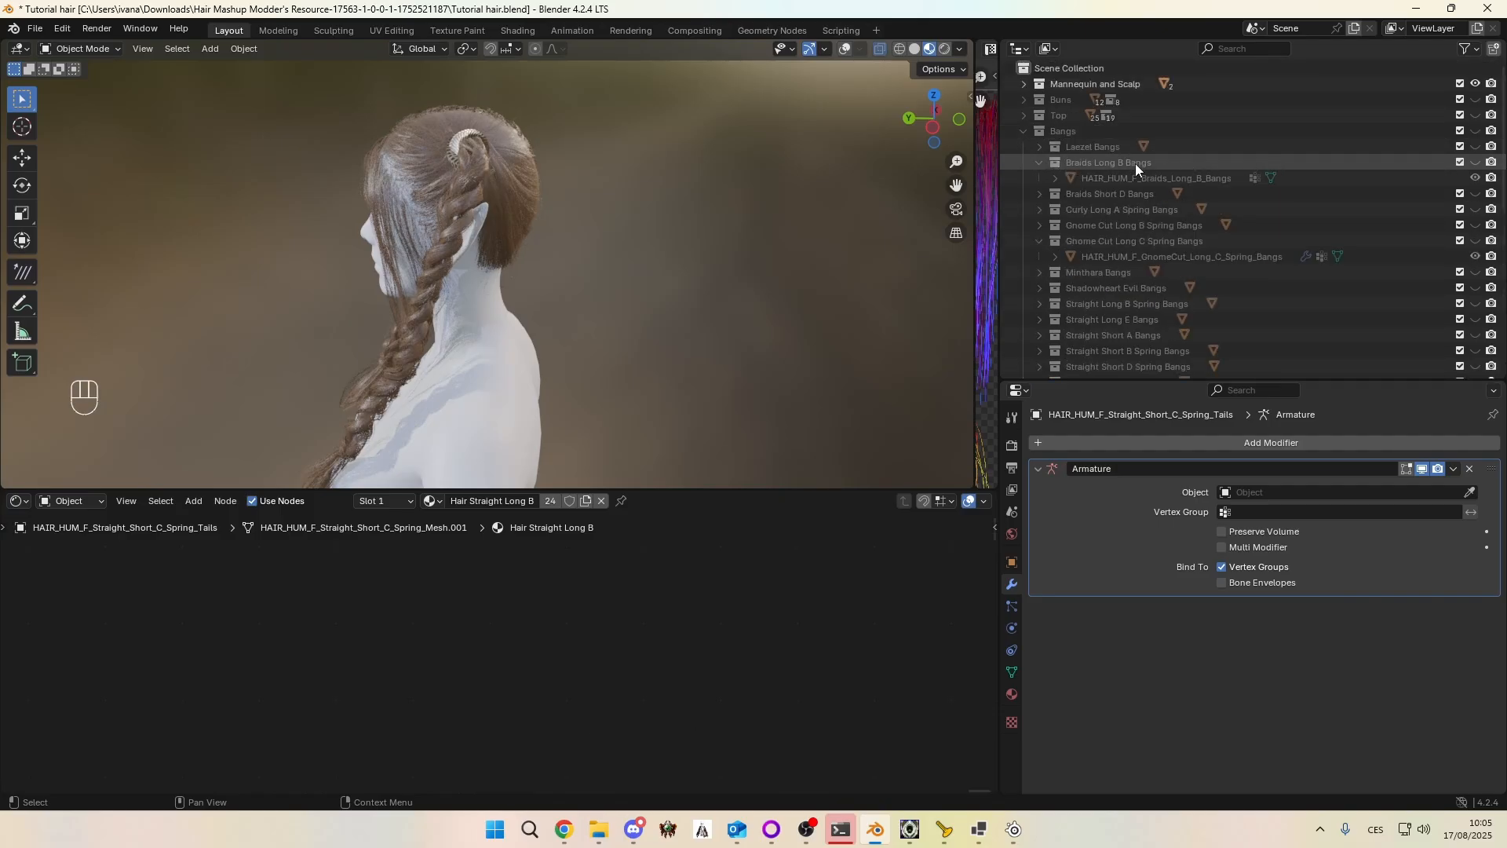
left_click(1475, 131)
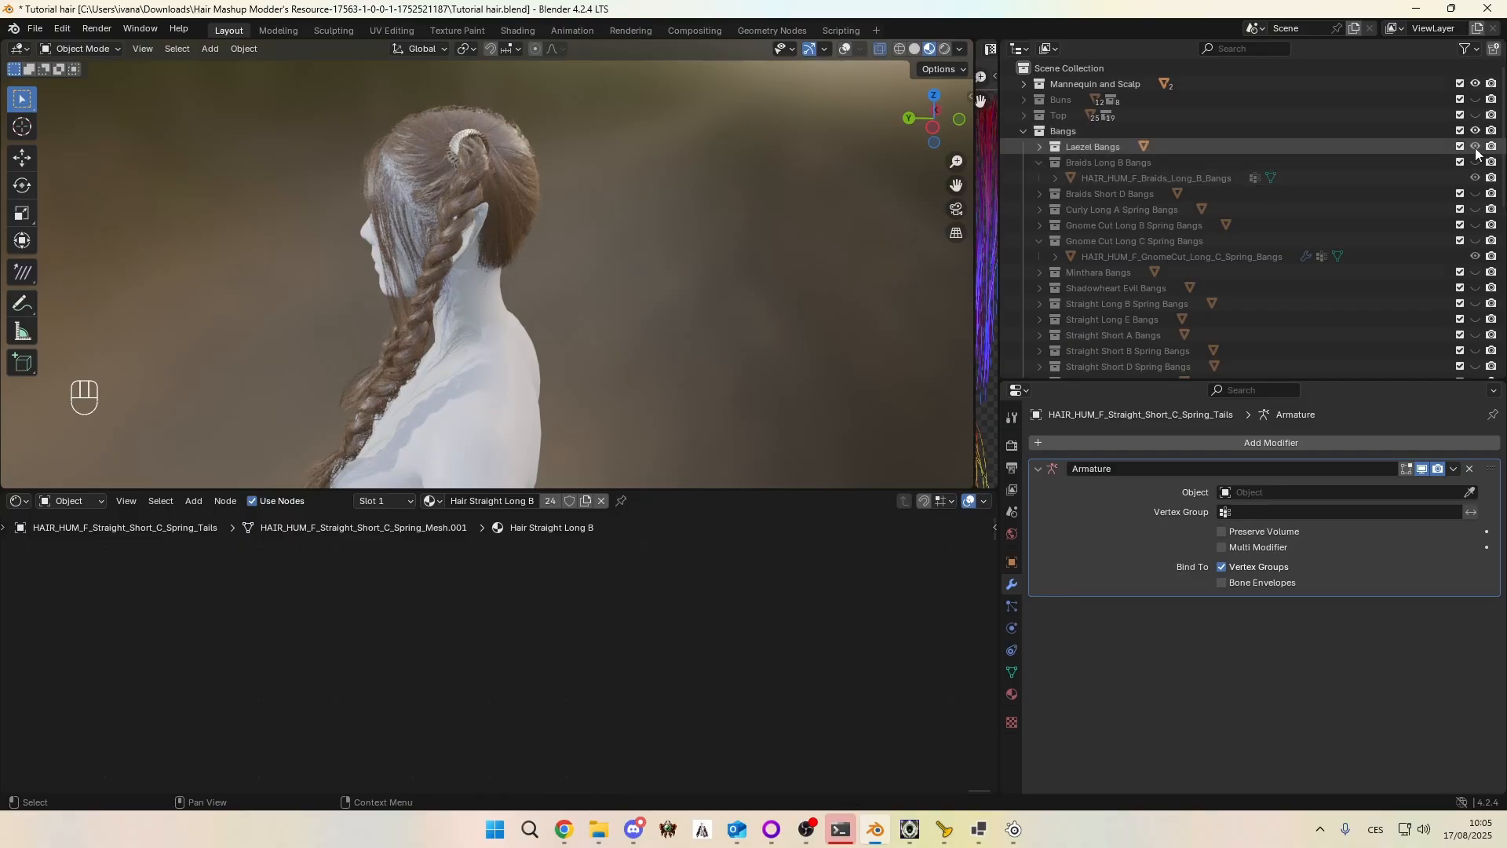
left_click(1039, 147)
left_click(1106, 161)
Step: Move Laezel_Bangs off the head to inspect its shape, and undo the move
middle_click_drag(377, 253, 438, 248)
key("g")
left_click(329, 252)
middle_click_drag(328, 252, 359, 242)
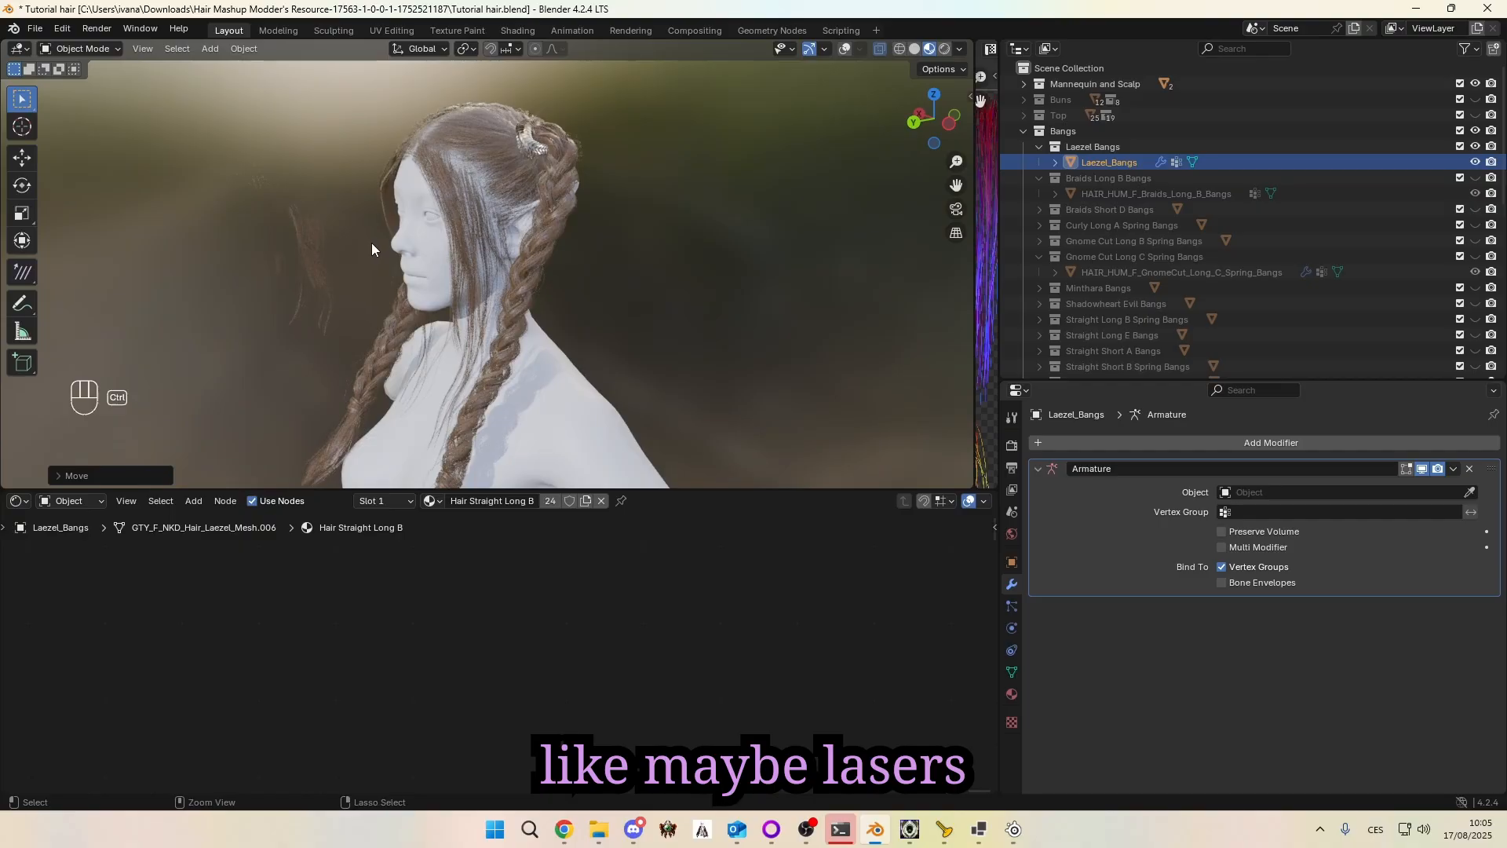
key("ctrl+z")
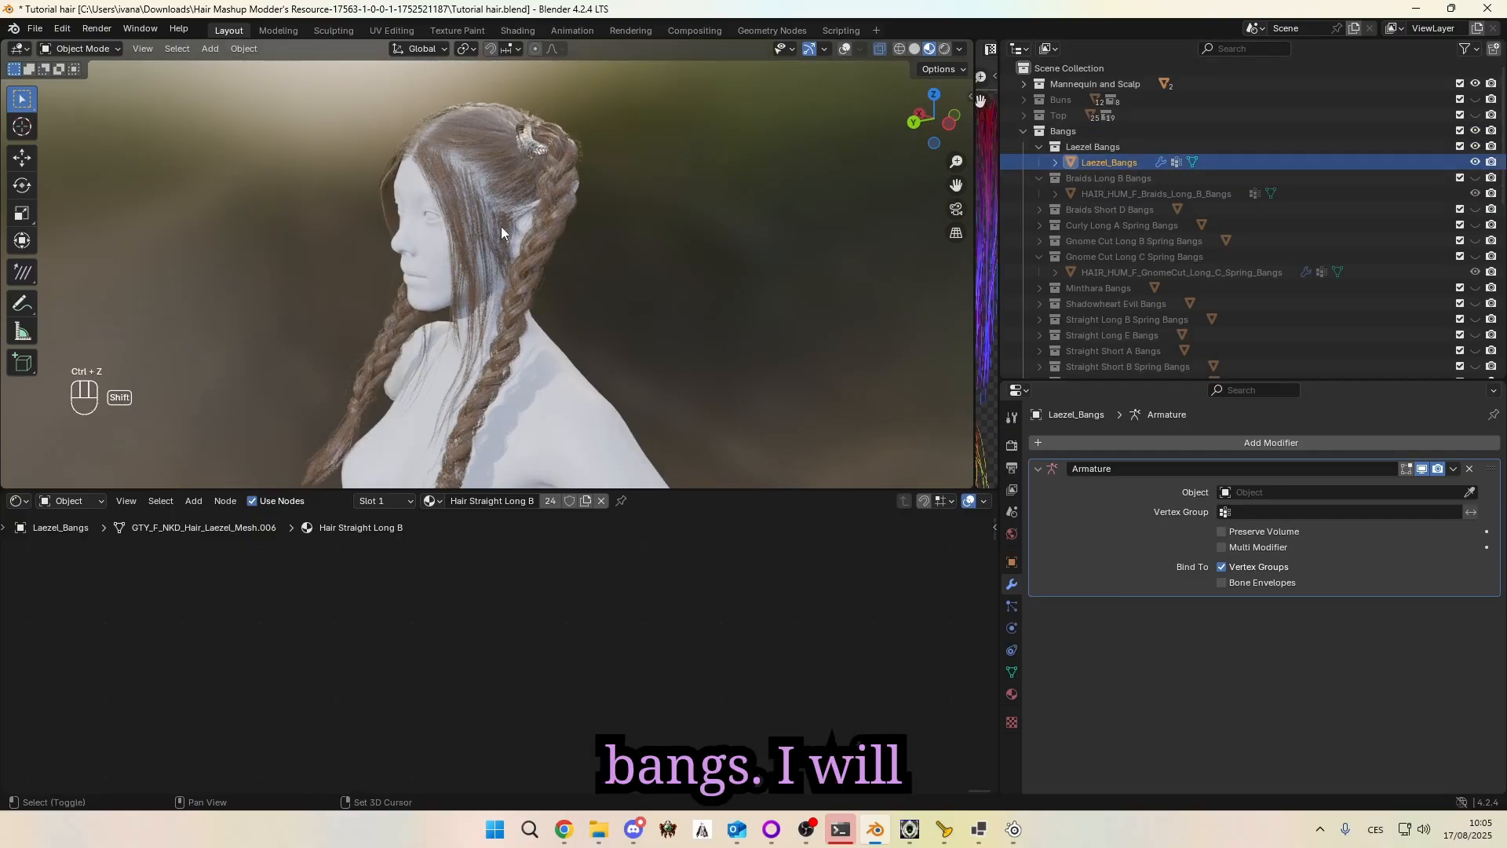
Step: Duplicate Laezel_Bangs in place and move the copy into the hair collection
key("shift+d")
key("Escape")
left_click_drag(1108, 177, 1116, 279)
scroll(1144, 327, "up", 12)
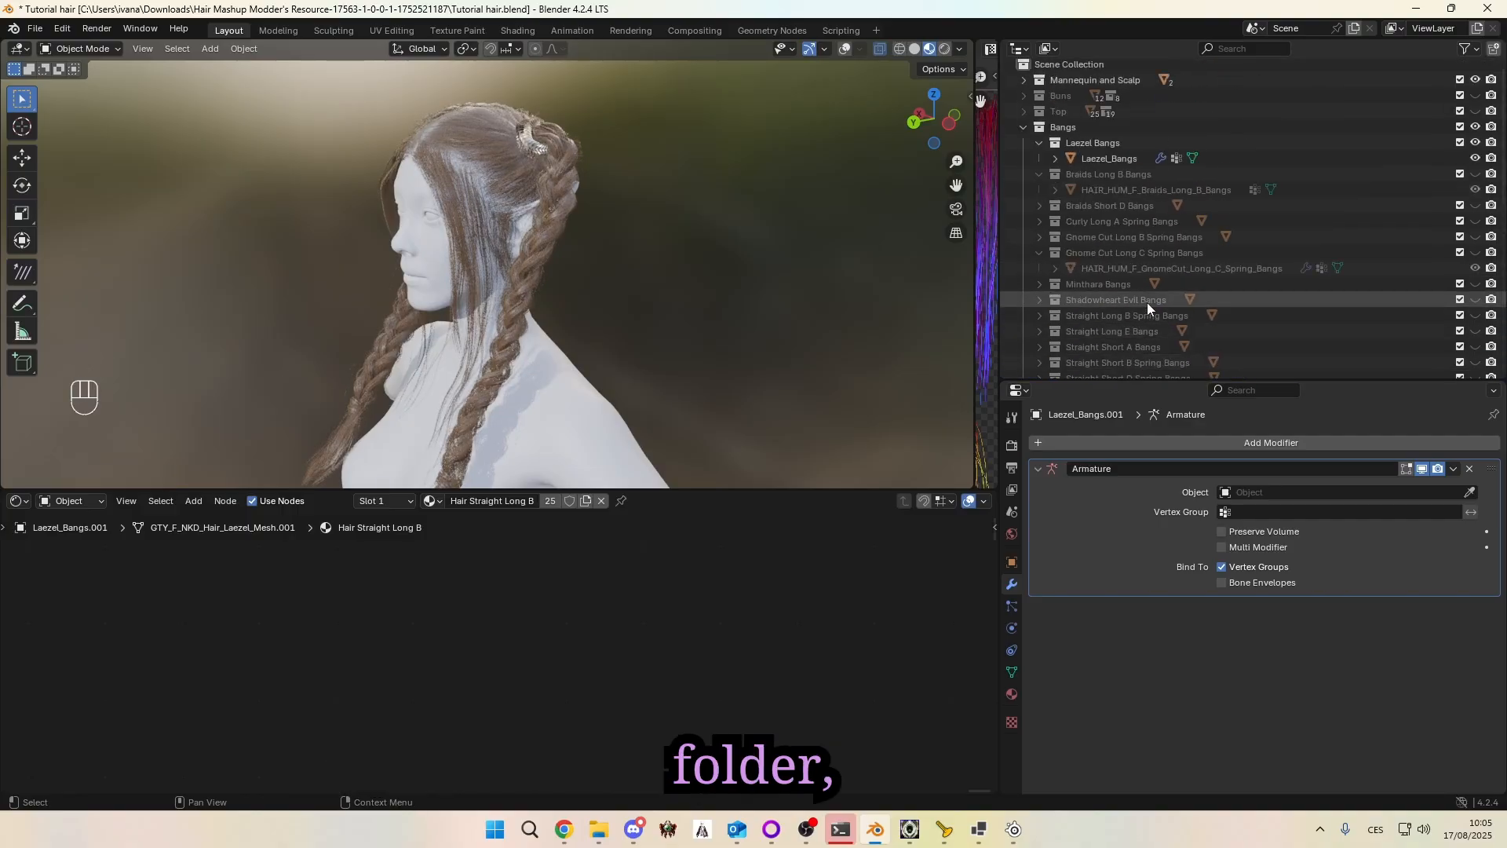
Step: Hide the original Laezel Bangs and Bangs collections, leaving the duplicated bangs shown in the hair collection
scroll(1147, 303, "up", 1)
left_click(1475, 146)
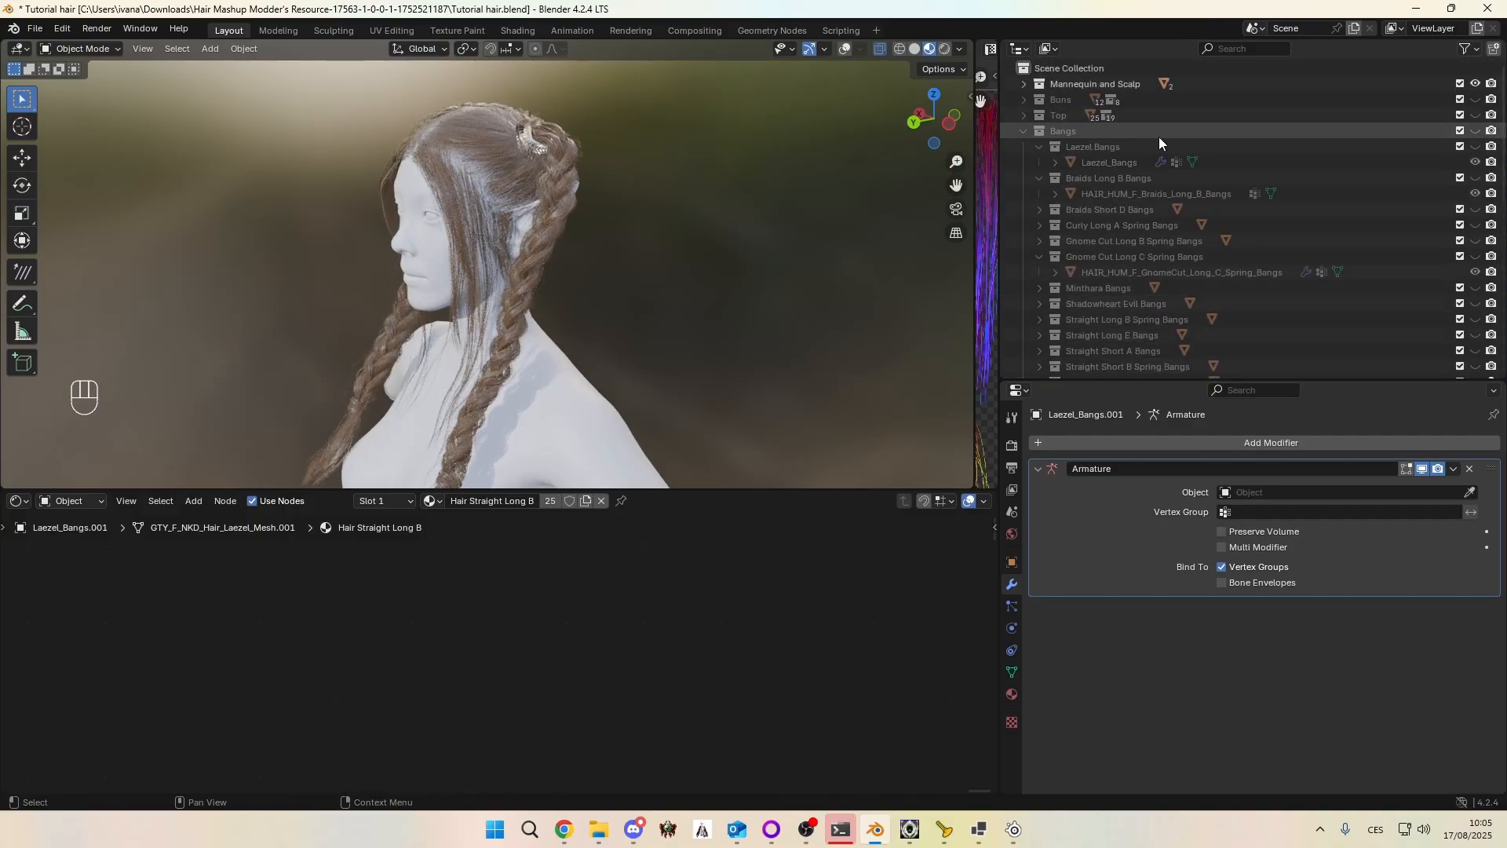
scroll(1091, 259, "down", 12)
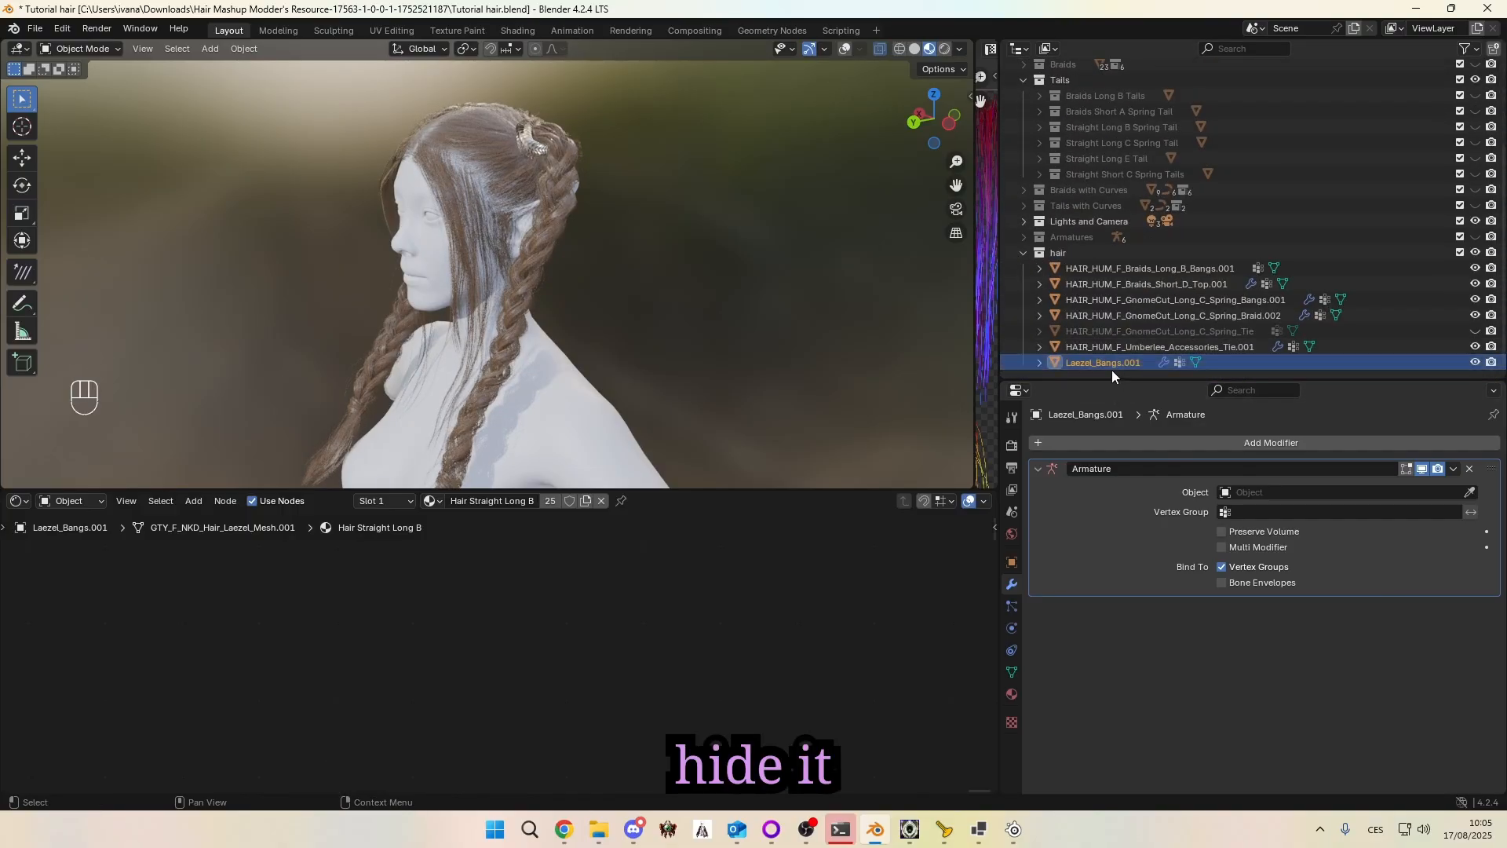
middle_click_drag(496, 189, 465, 203)
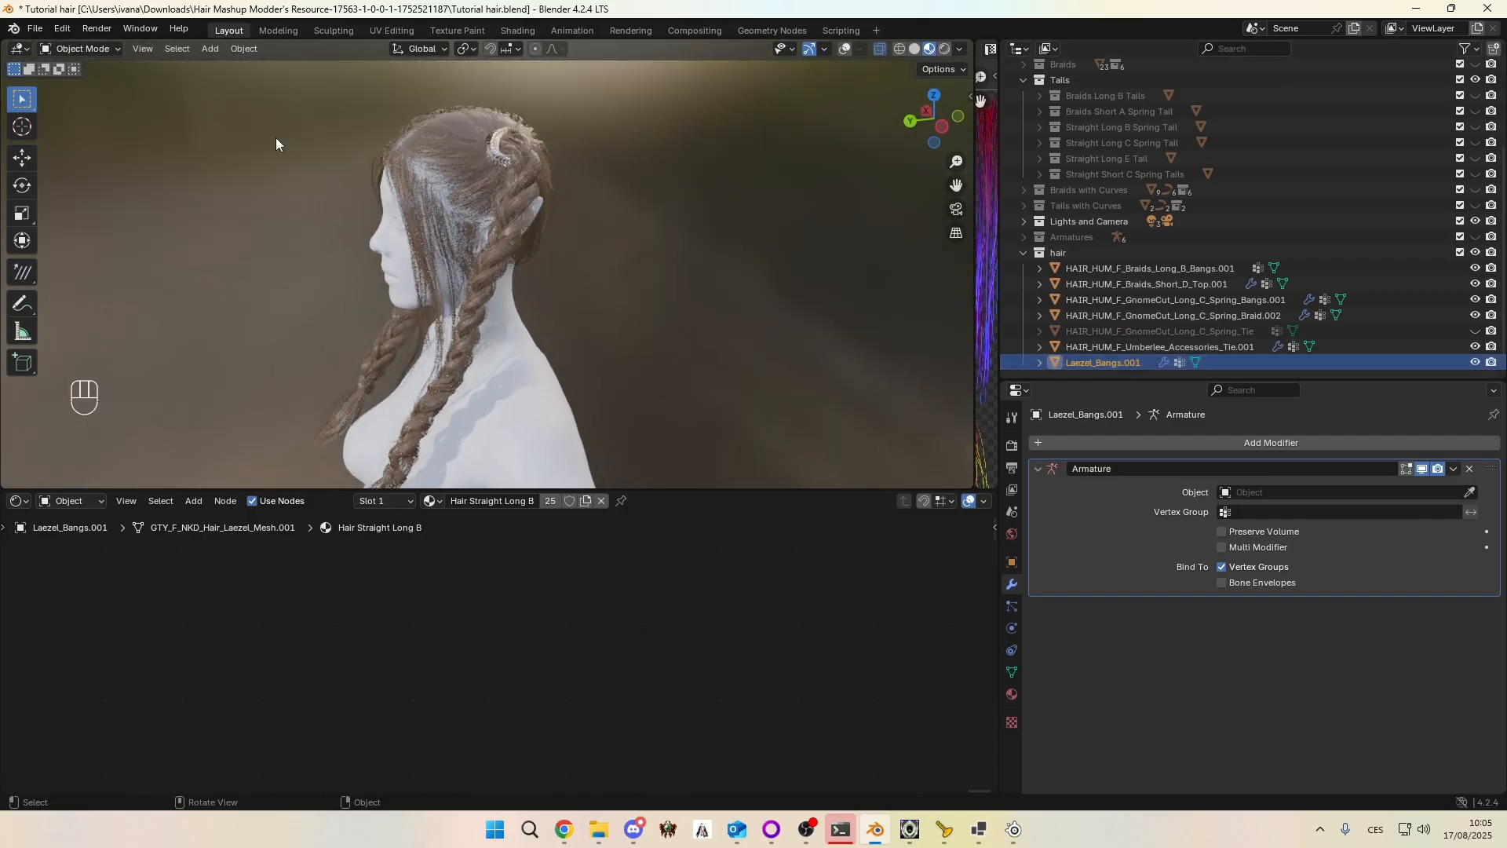
Step: Delete all of Laezel_Bangs.001's vertices except the strand hanging in front of the ear, and return to Object Mode
left_click(96, 52)
left_click(82, 84)
key("ctrl+KP_1")
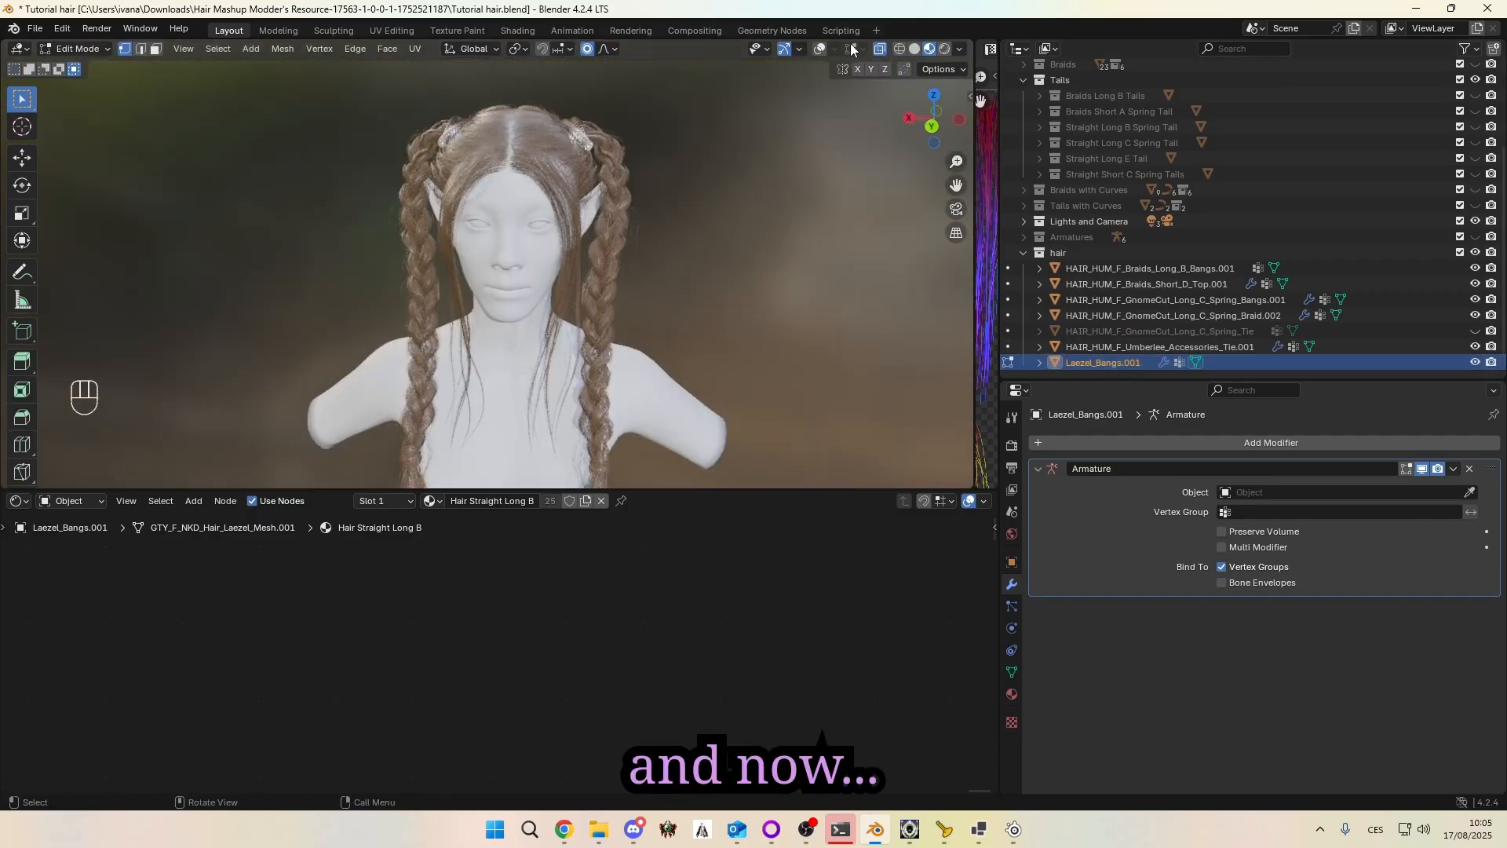
left_click(822, 50)
middle_click_drag(580, 184, 635, 170)
key("c")
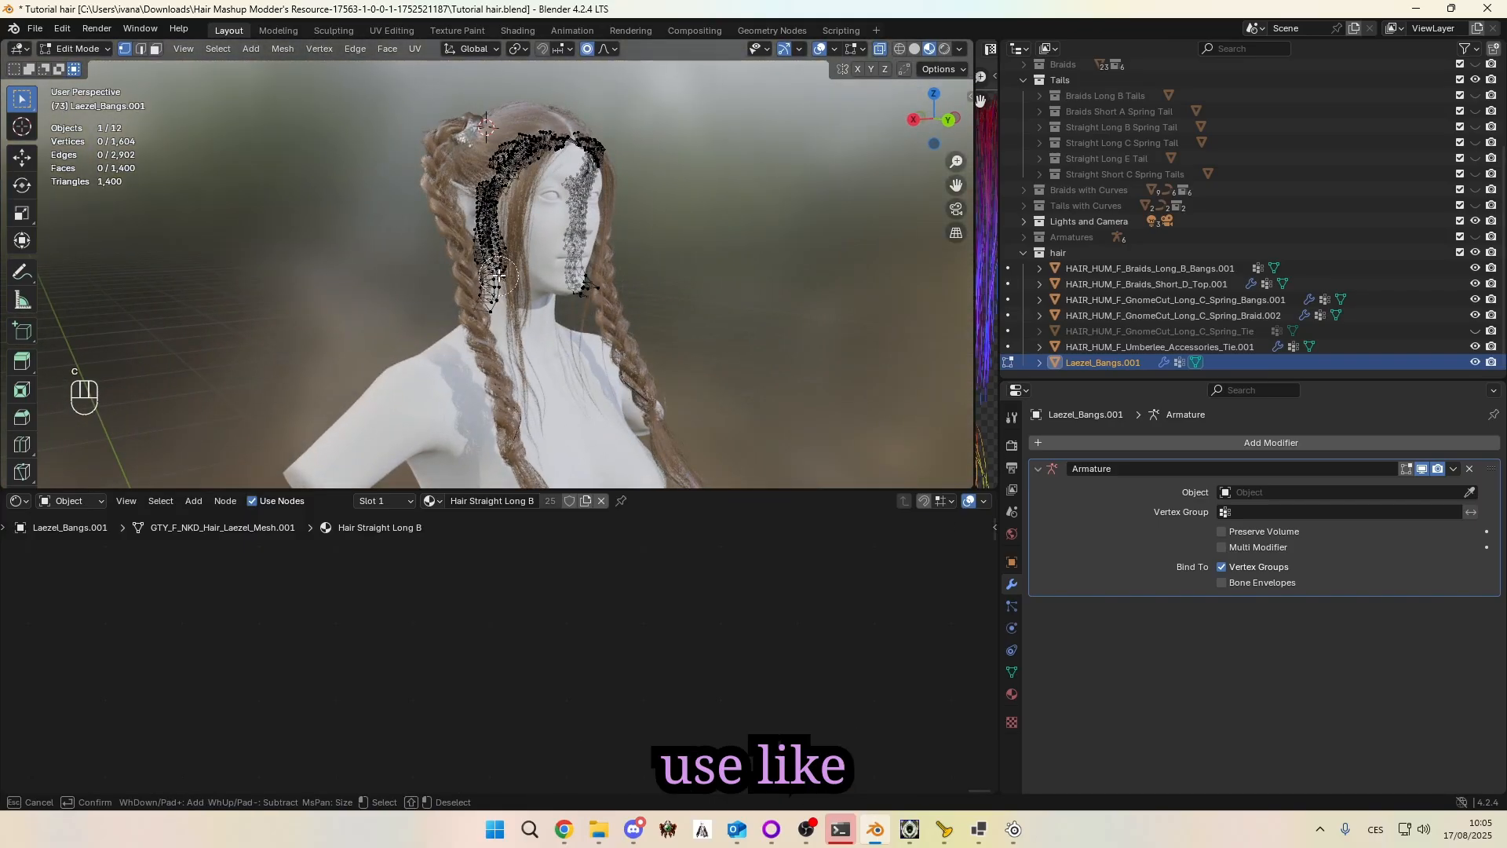
left_click_drag(496, 278, 497, 255)
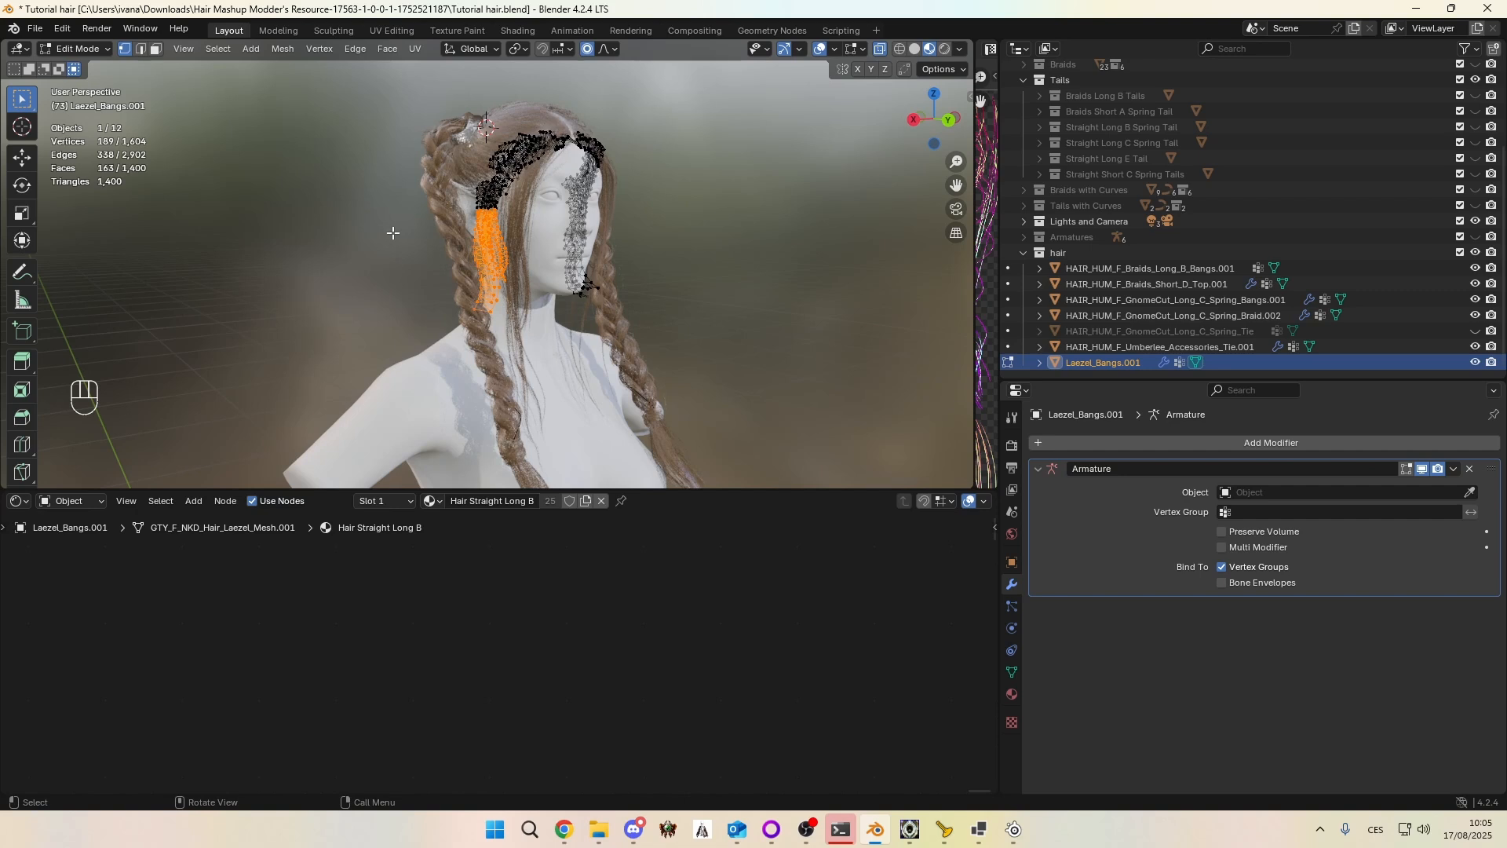
key("ctrl+KP_Add")
key("ctrl+KP_Add")
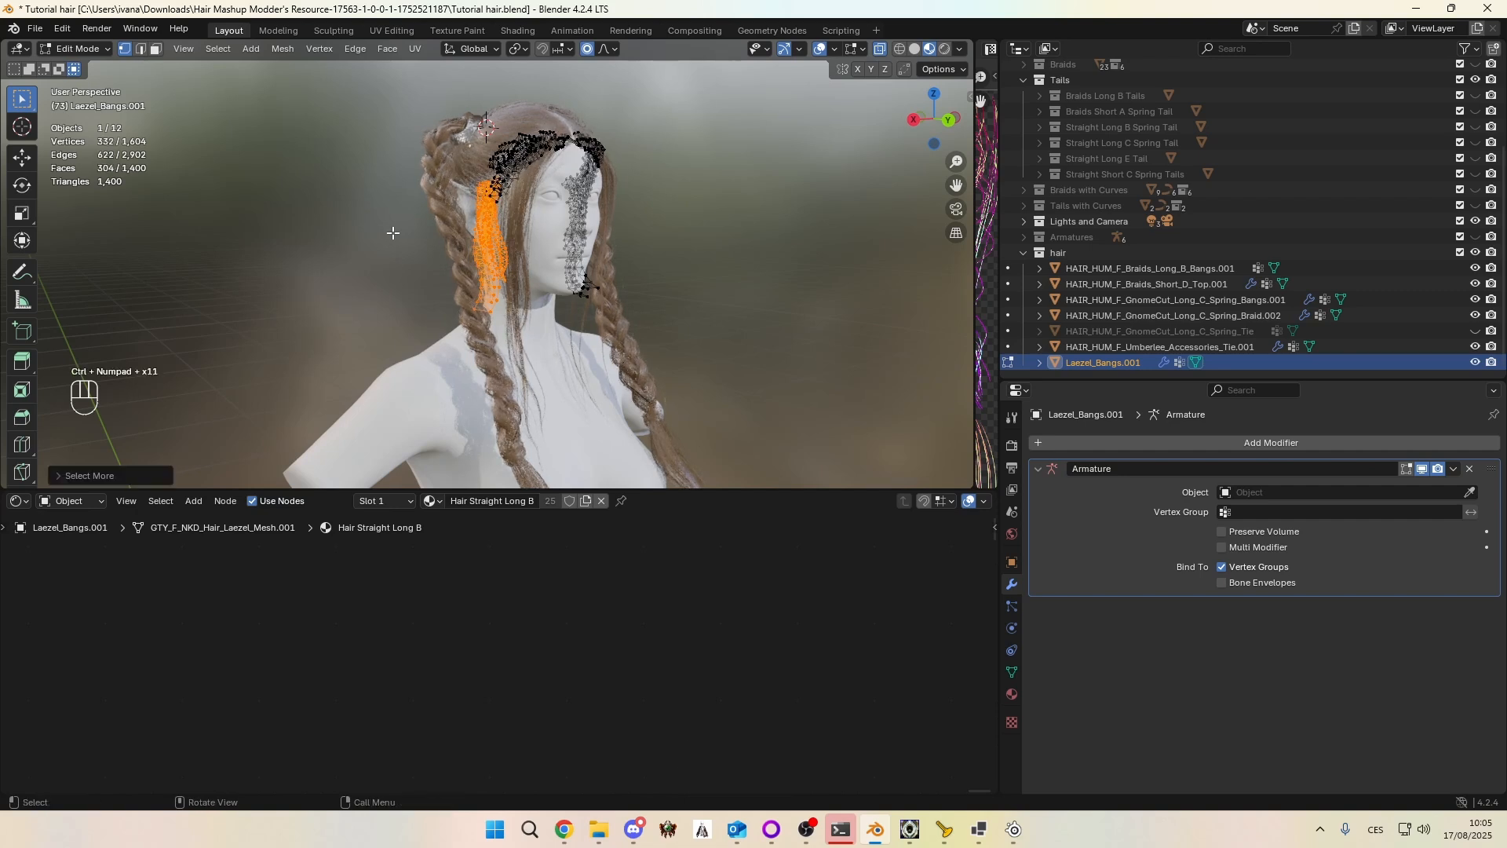
left_click(219, 49)
left_click(250, 96)
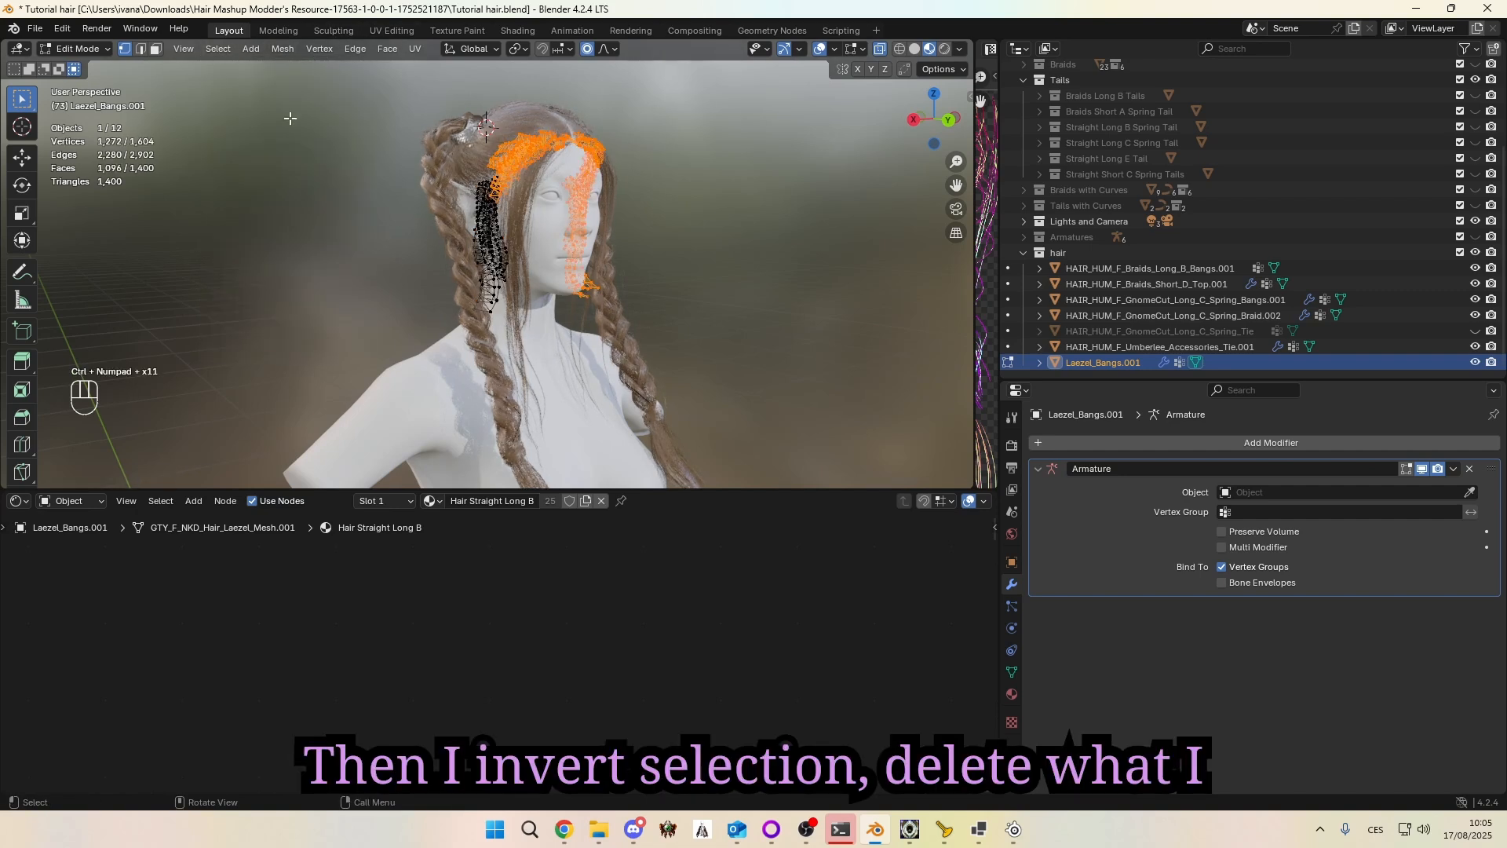
key("Delete")
left_click(399, 185)
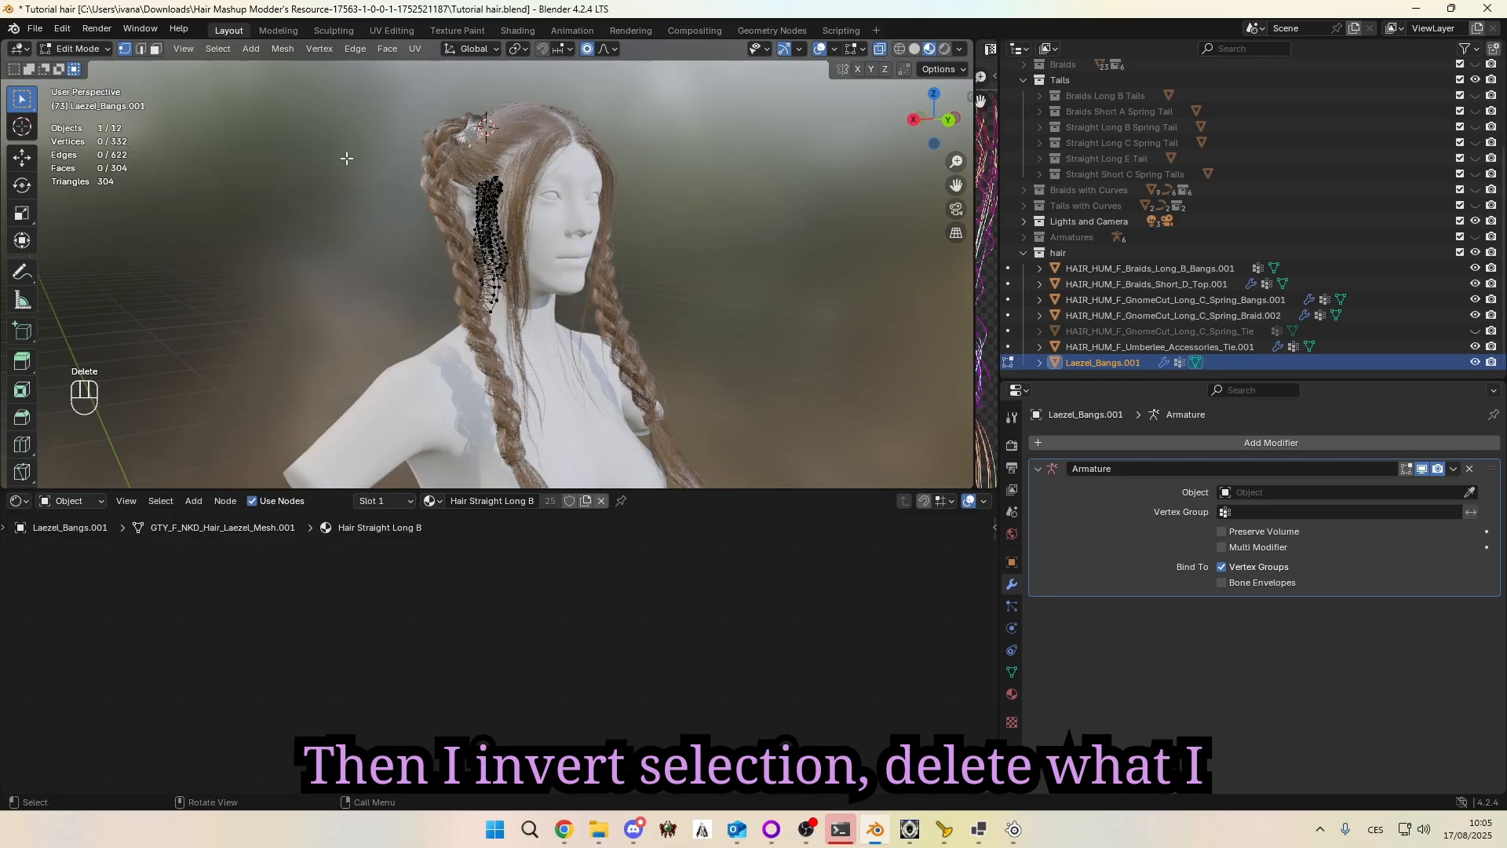
left_click(83, 50)
left_click(88, 68)
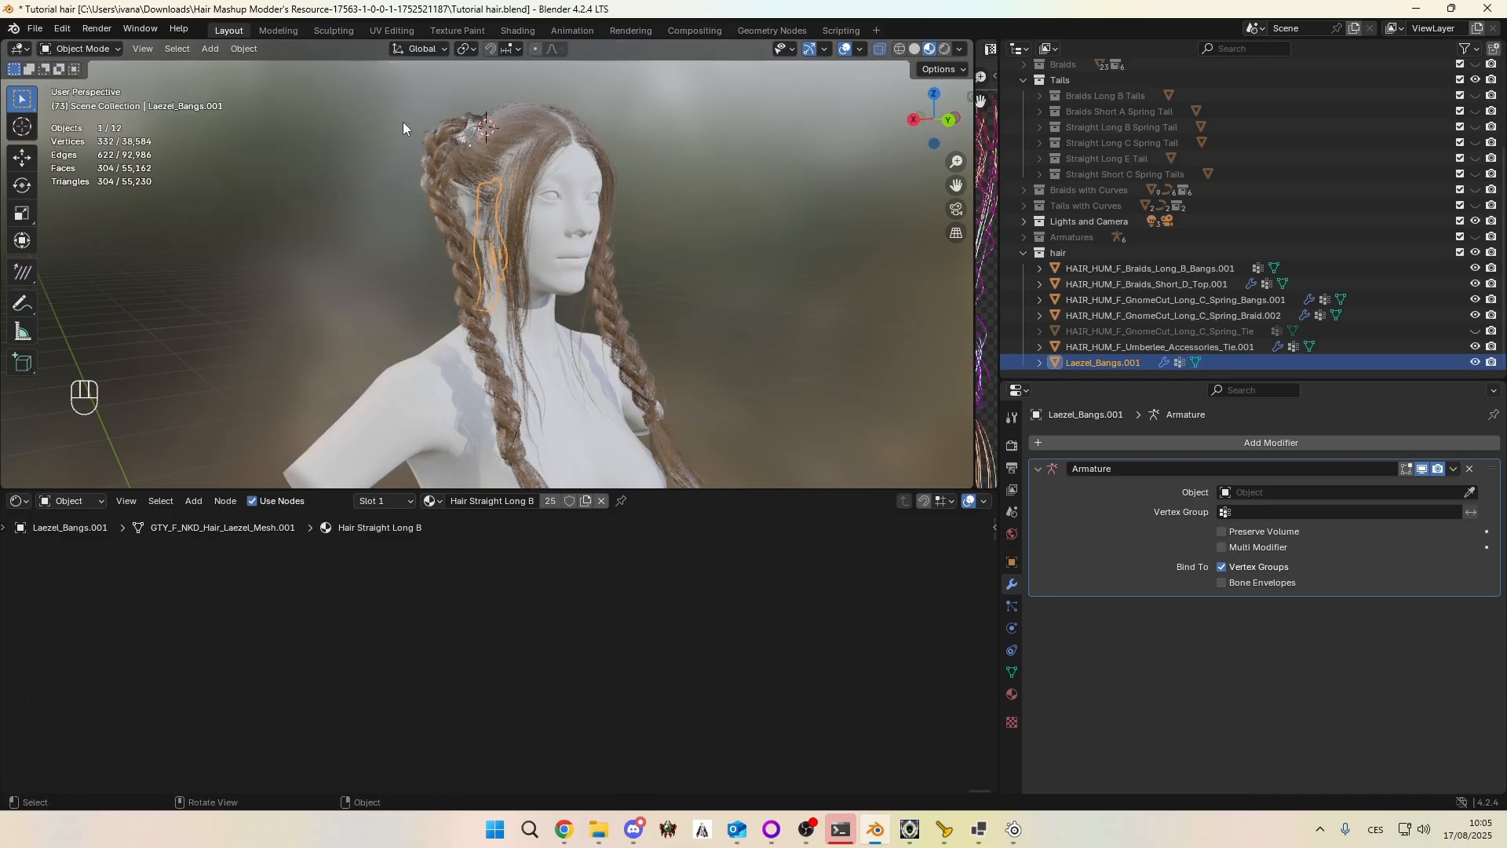
Step: Assign the Hair Shadowheart material to the remaining Laezel_Bangs.001 strand and check its texture up close
left_click(1010, 694)
left_click(1041, 510)
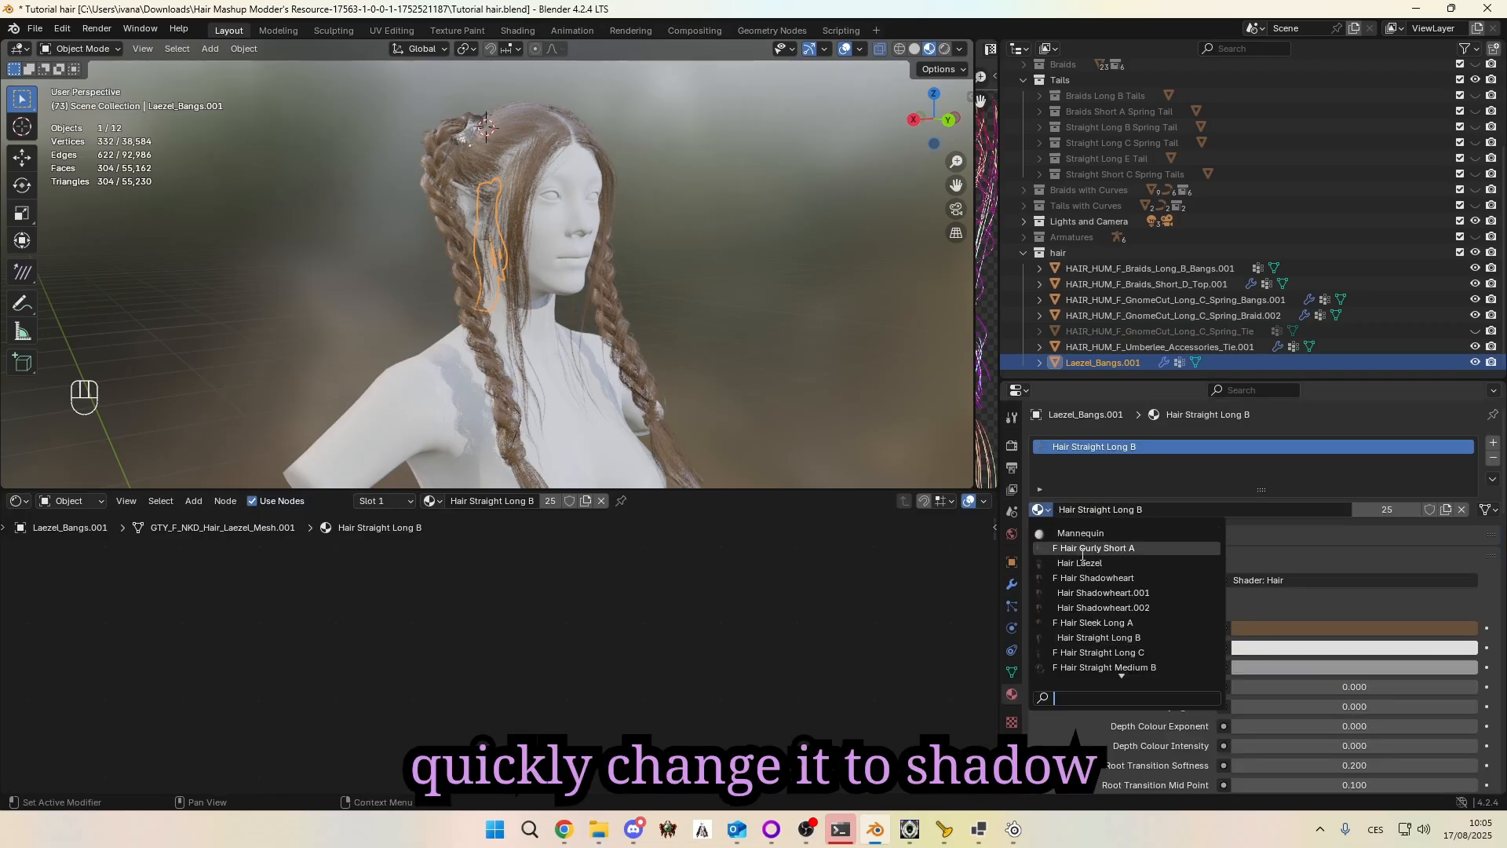
left_click(1091, 578)
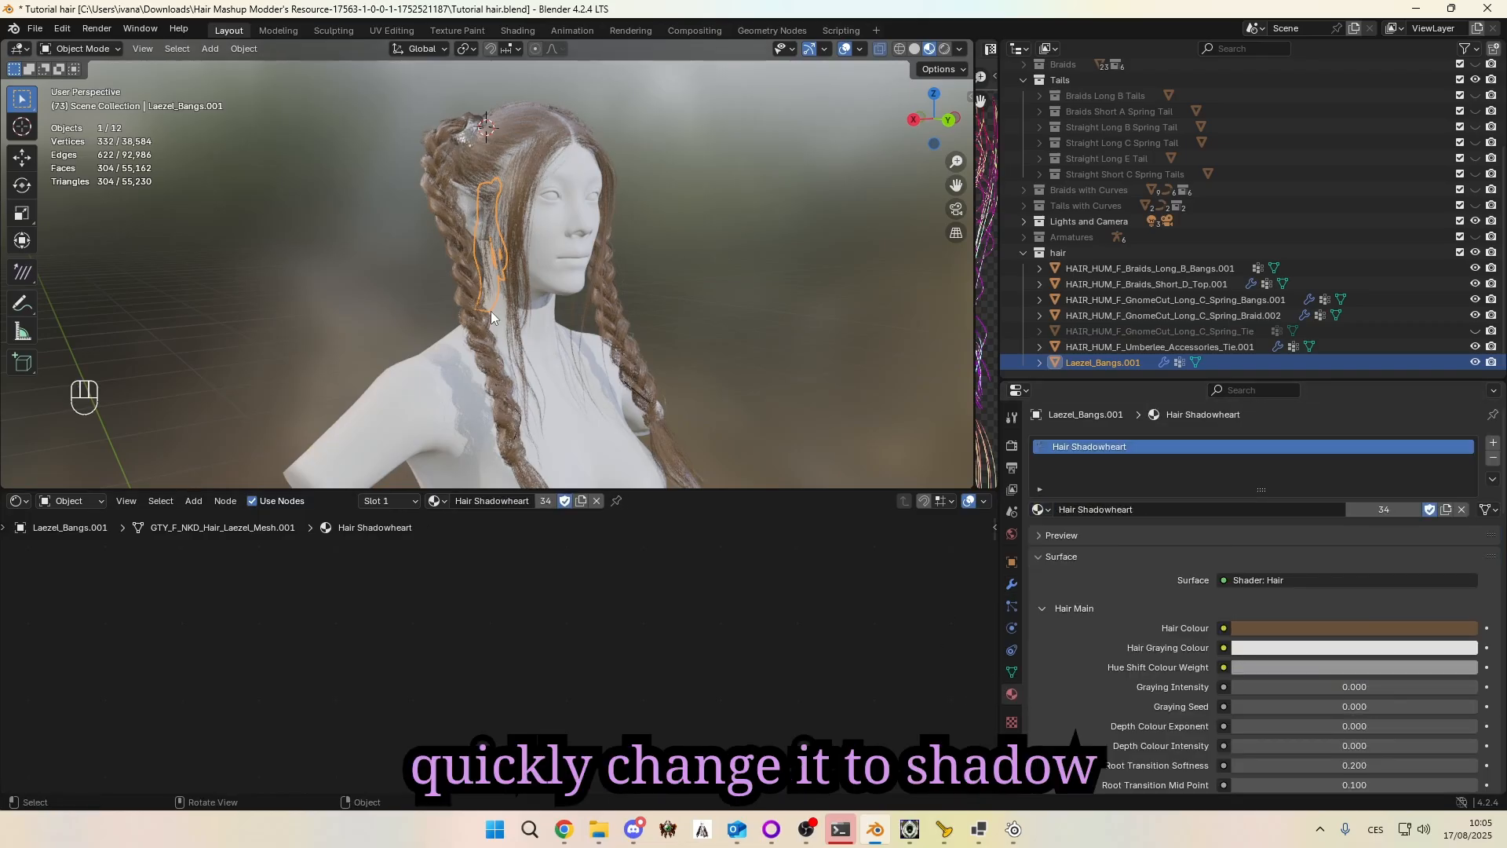
scroll(491, 311, "up", 5)
middle_click_drag(491, 311, 499, 365)
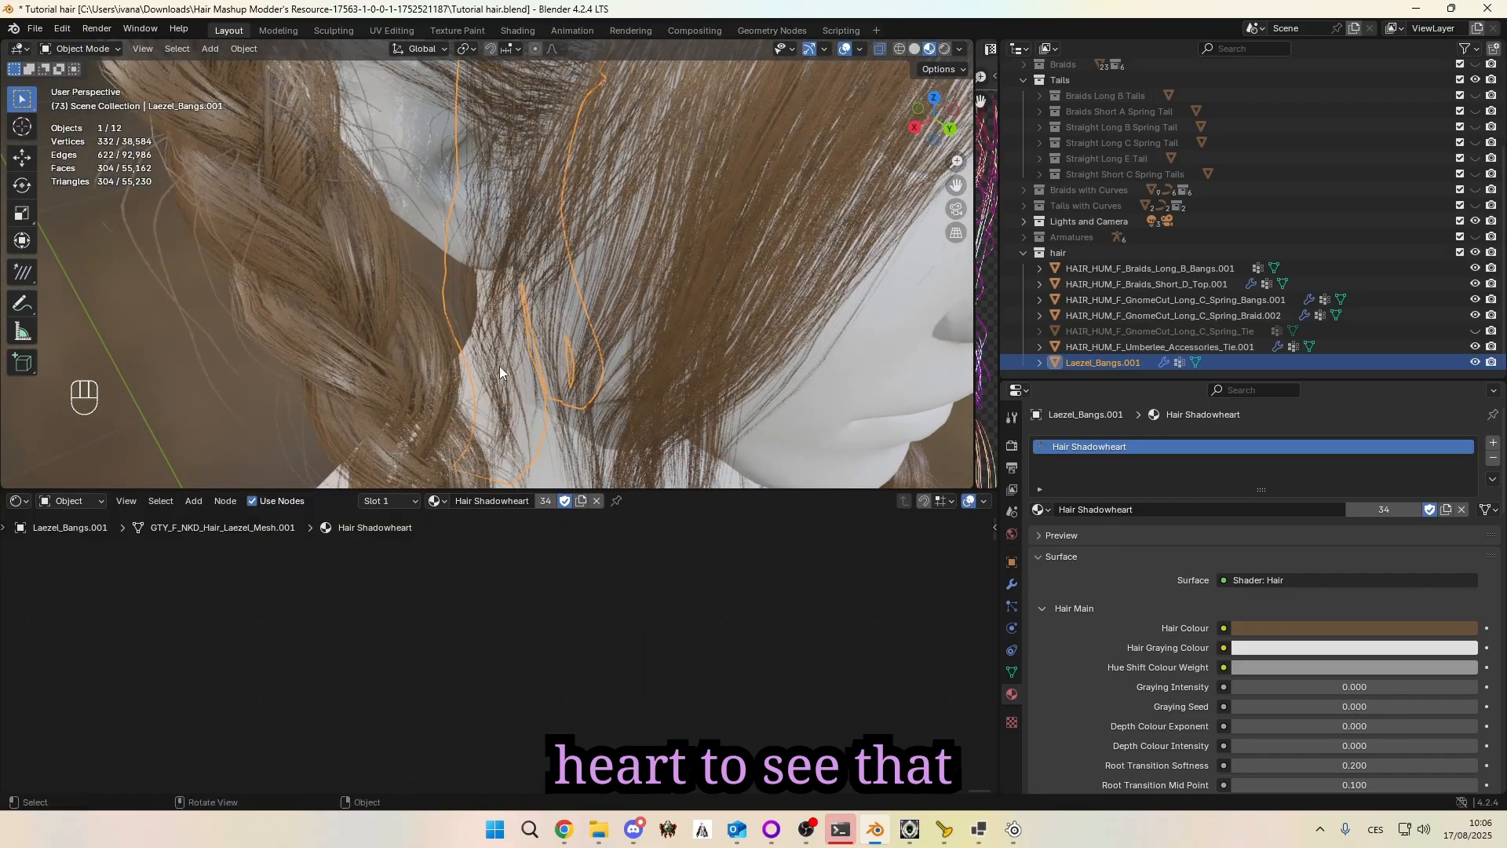
scroll(488, 344, "down", 7)
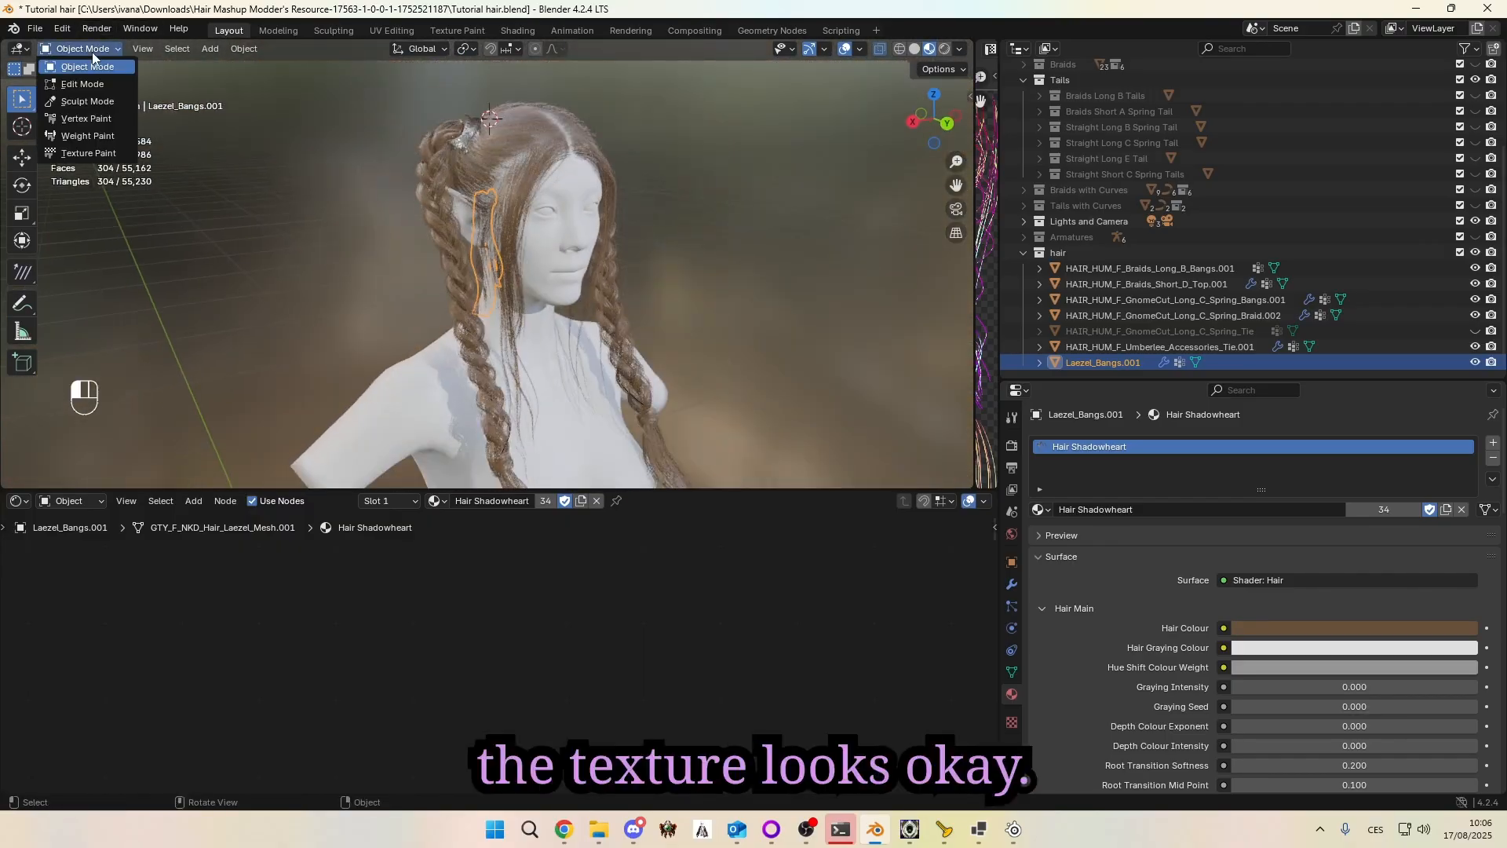
Step: Set the strand's origin to its geometry, and move and rotate it to lie nearly horizontal at hair-tie height
left_click(243, 49)
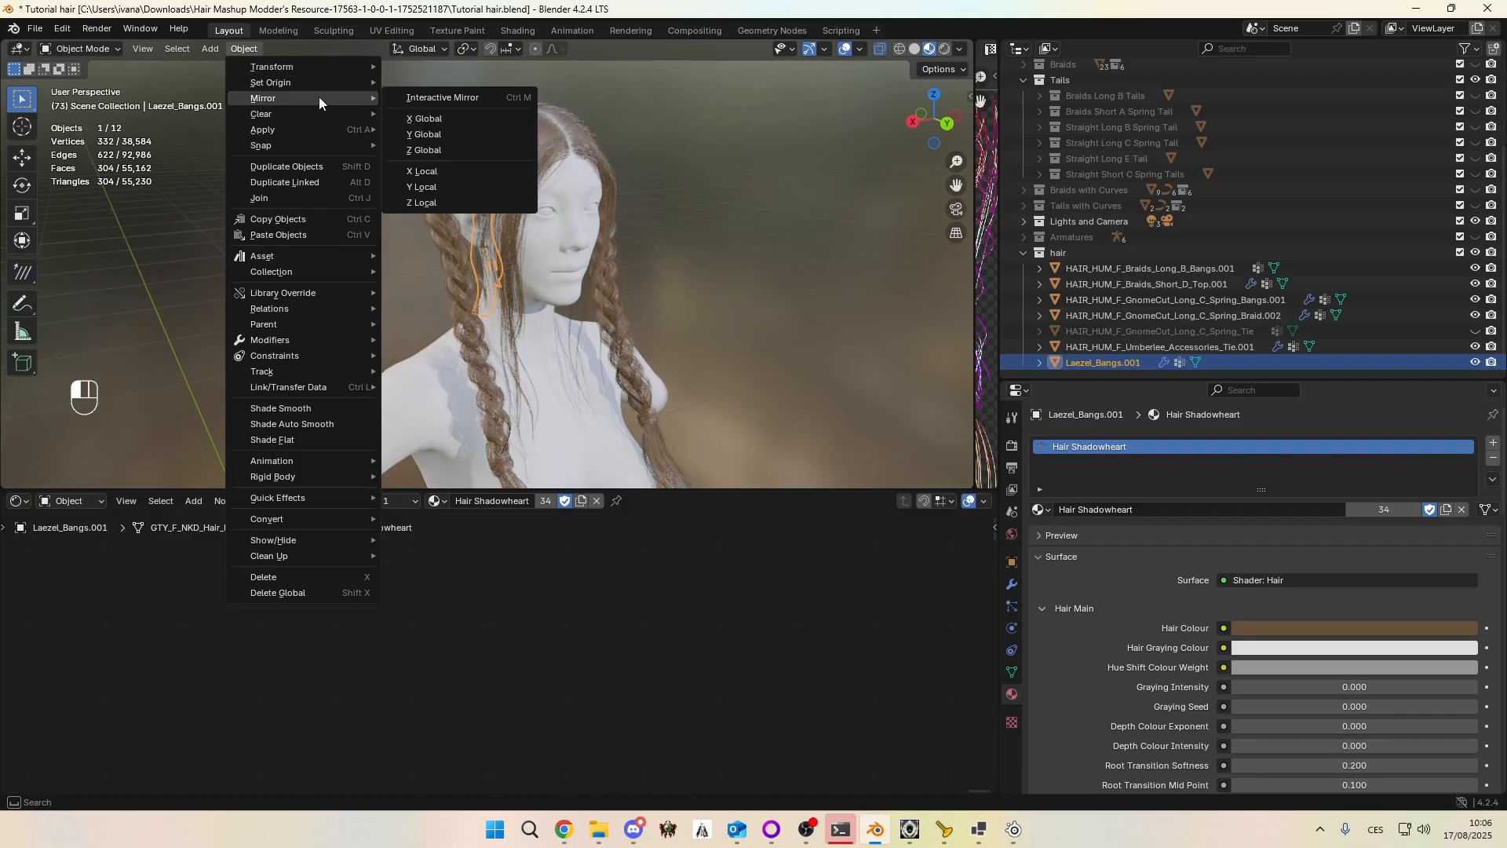
mouse_move(328, 84)
left_click(479, 99)
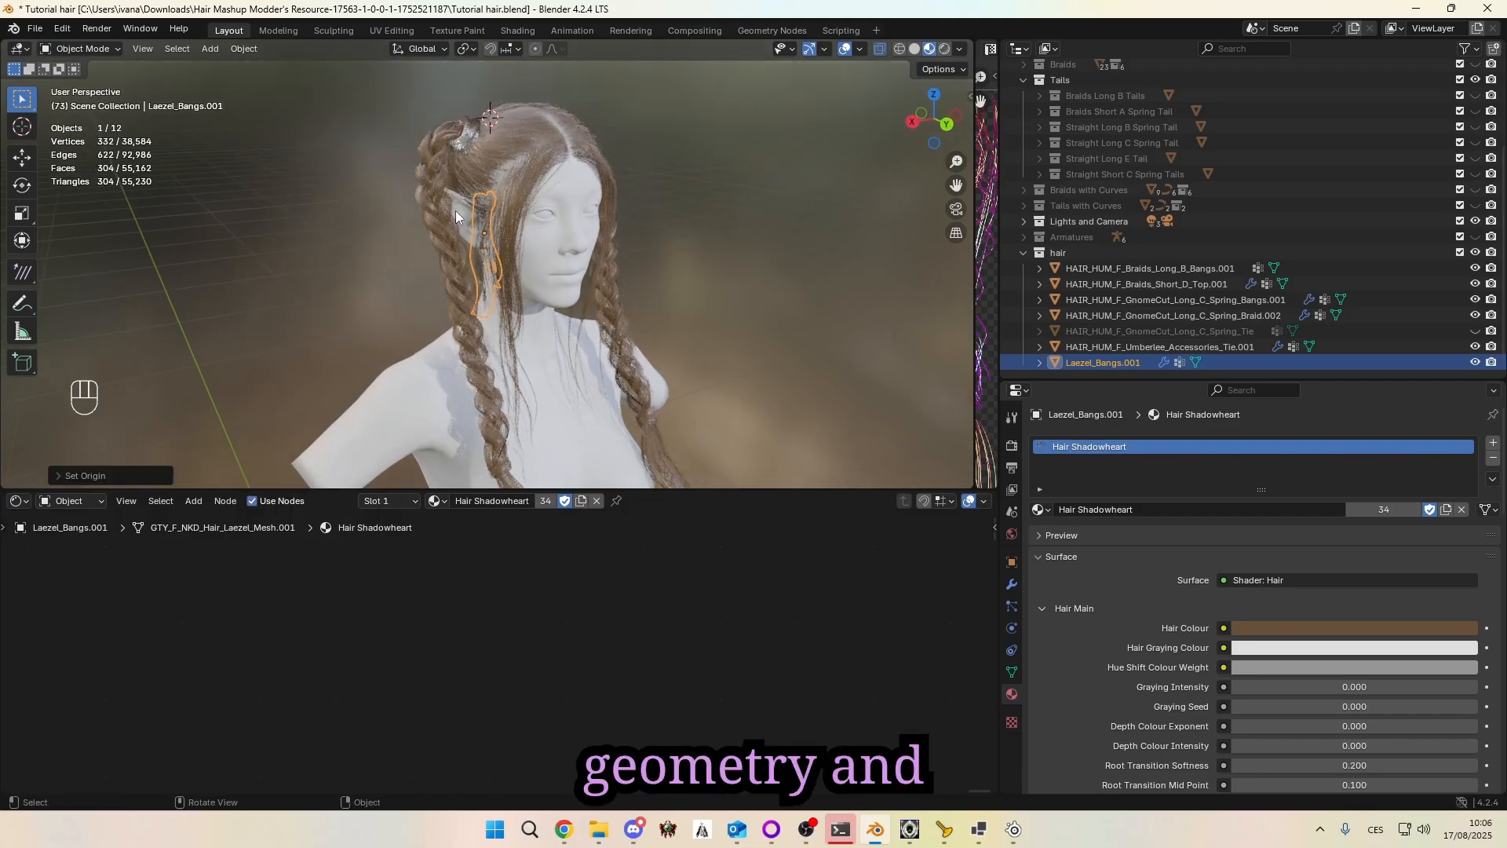
key("g")
left_click(428, 135)
middle_click_drag(383, 140, 350, 175)
key("r")
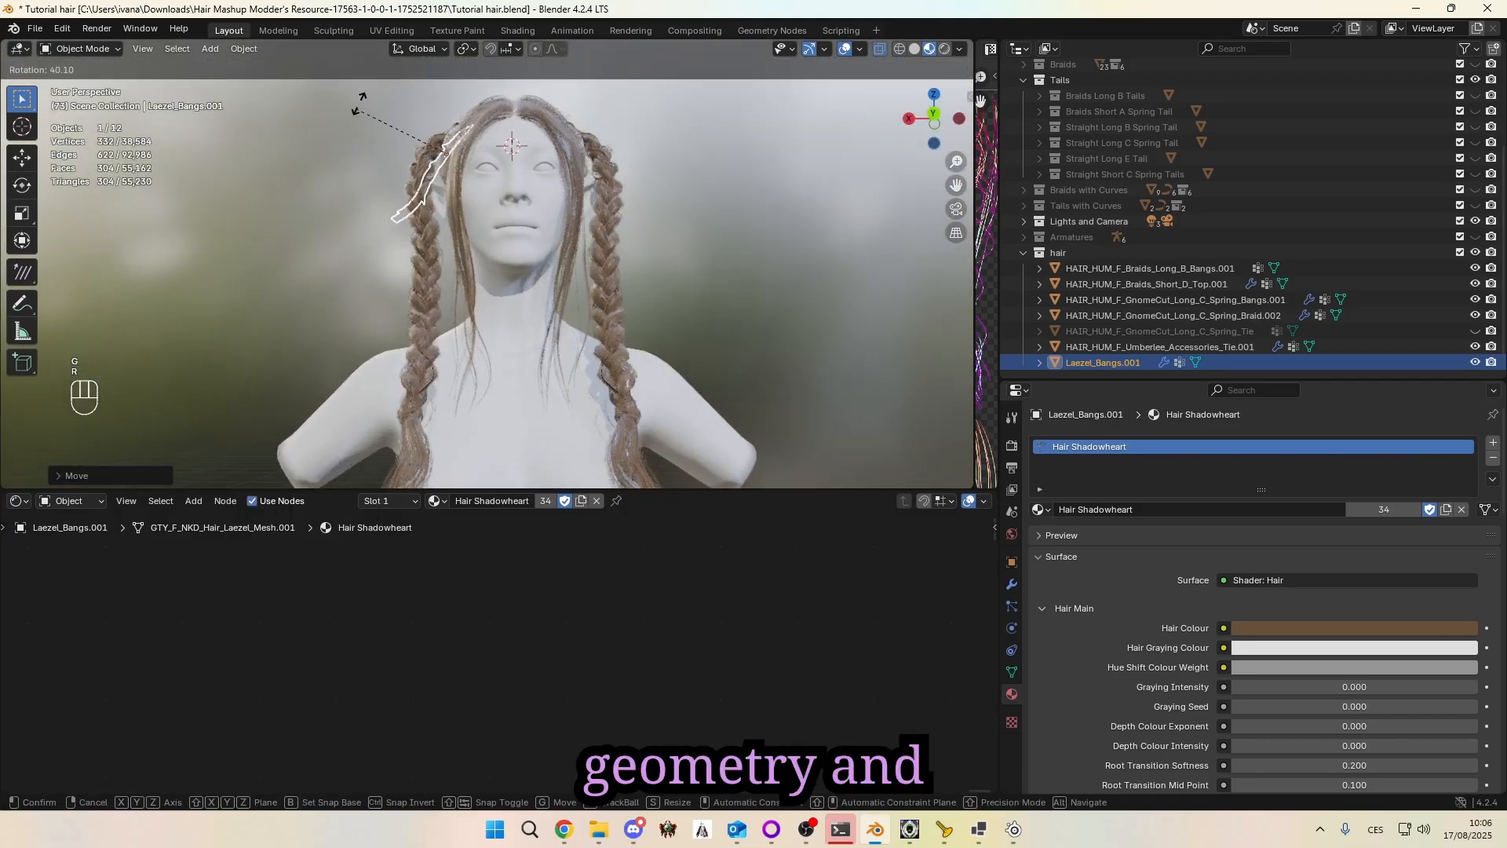
left_click(415, 76)
key("g")
left_click(376, 112)
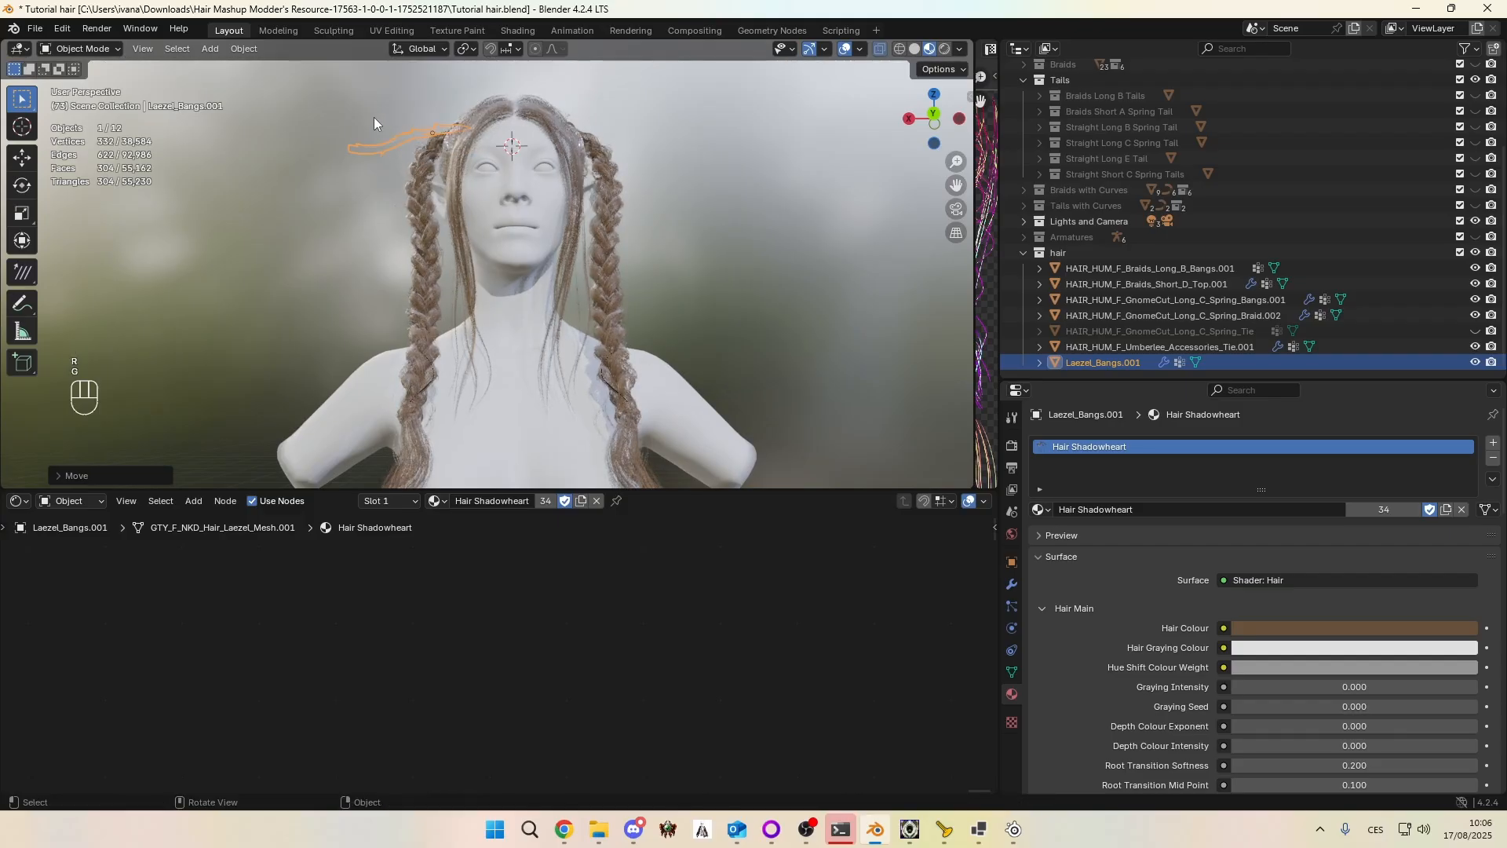
Step: Refine the strand's position and rotation from several angles until its root sits at the hair tie of the figure's right braid
scroll(373, 116, "up", 4)
middle_click_drag(451, 196, 330, 267)
key("g")
left_click(415, 261)
key("g")
key("r")
left_click(296, 162)
key("g")
left_click(302, 159)
key("g")
middle_click_drag(299, 214, 256, 160)
key("r")
left_click(260, 233)
key("g")
left_click(253, 272)
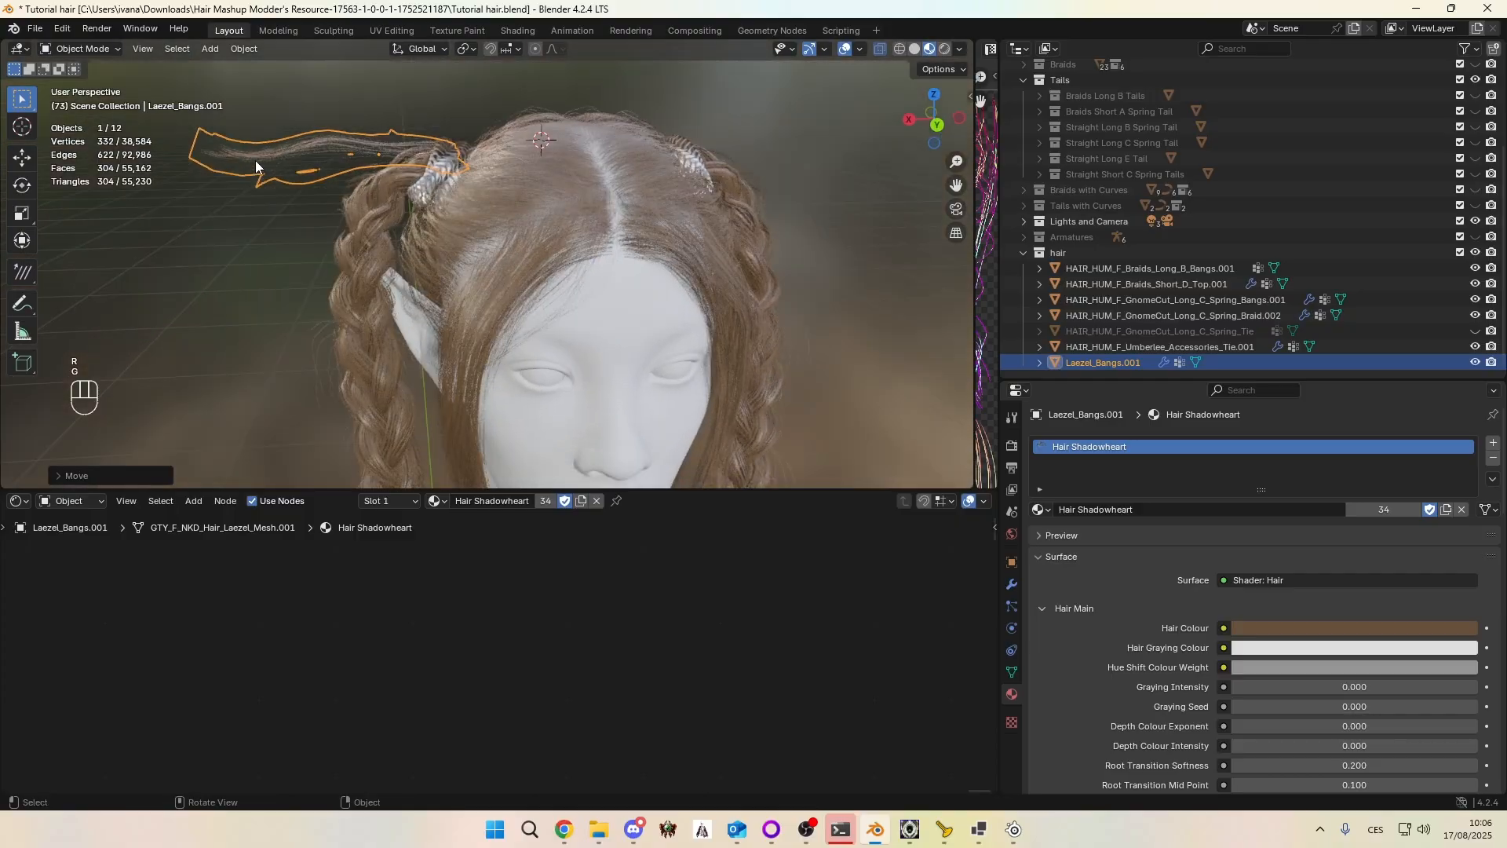
Step: Bend the strand's outer end downward in Edit Mode by rotating and moving its end vertices with smooth proportional editing
left_click(79, 49)
left_click(79, 75)
key("a")
key("a")
key("c")
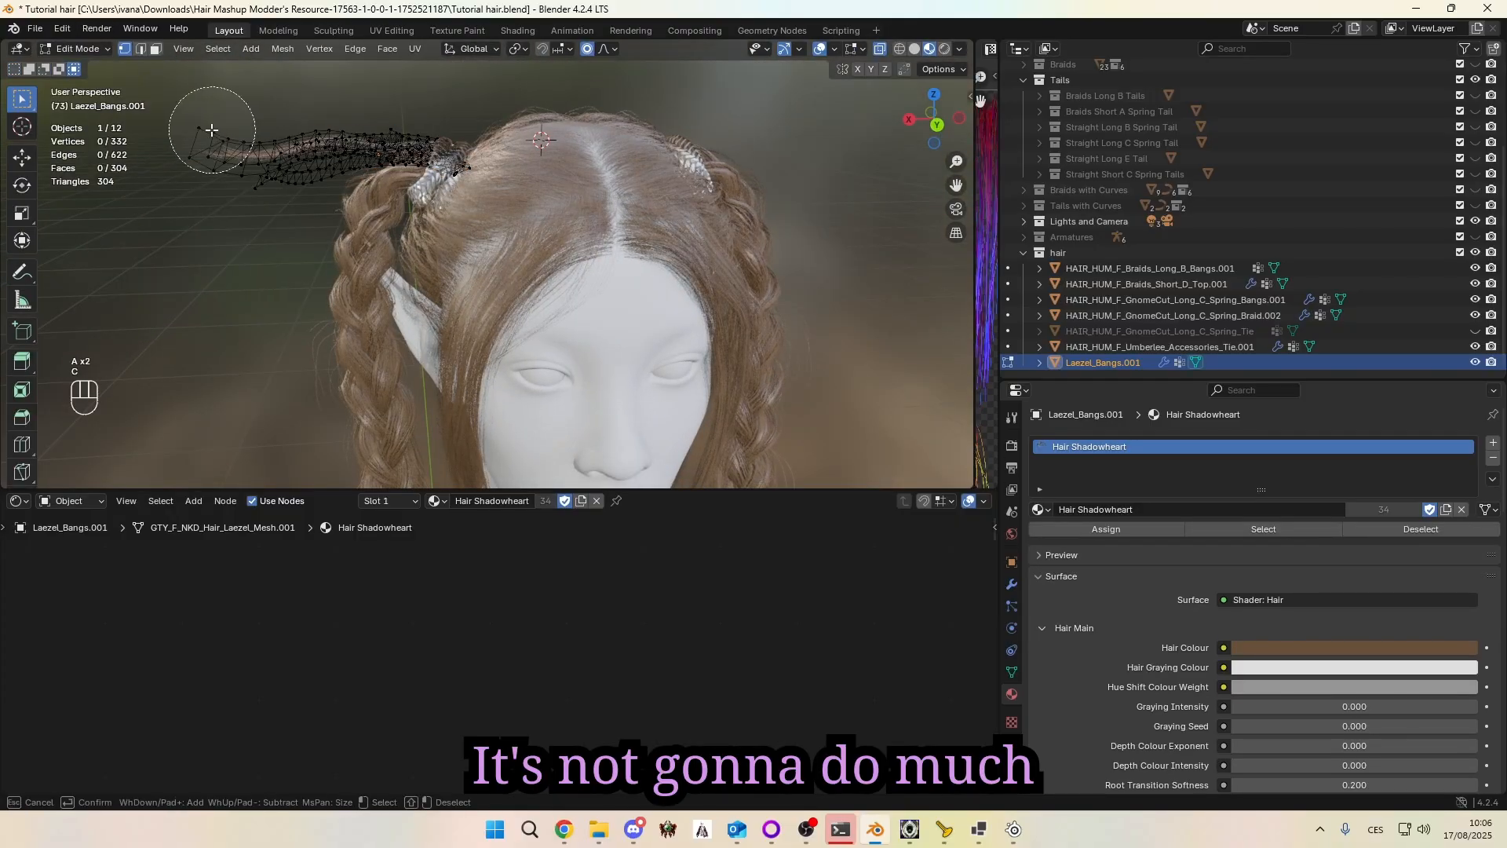
left_click_drag(220, 161, 204, 148)
key("Escape")
scroll(432, 162, "down", 4)
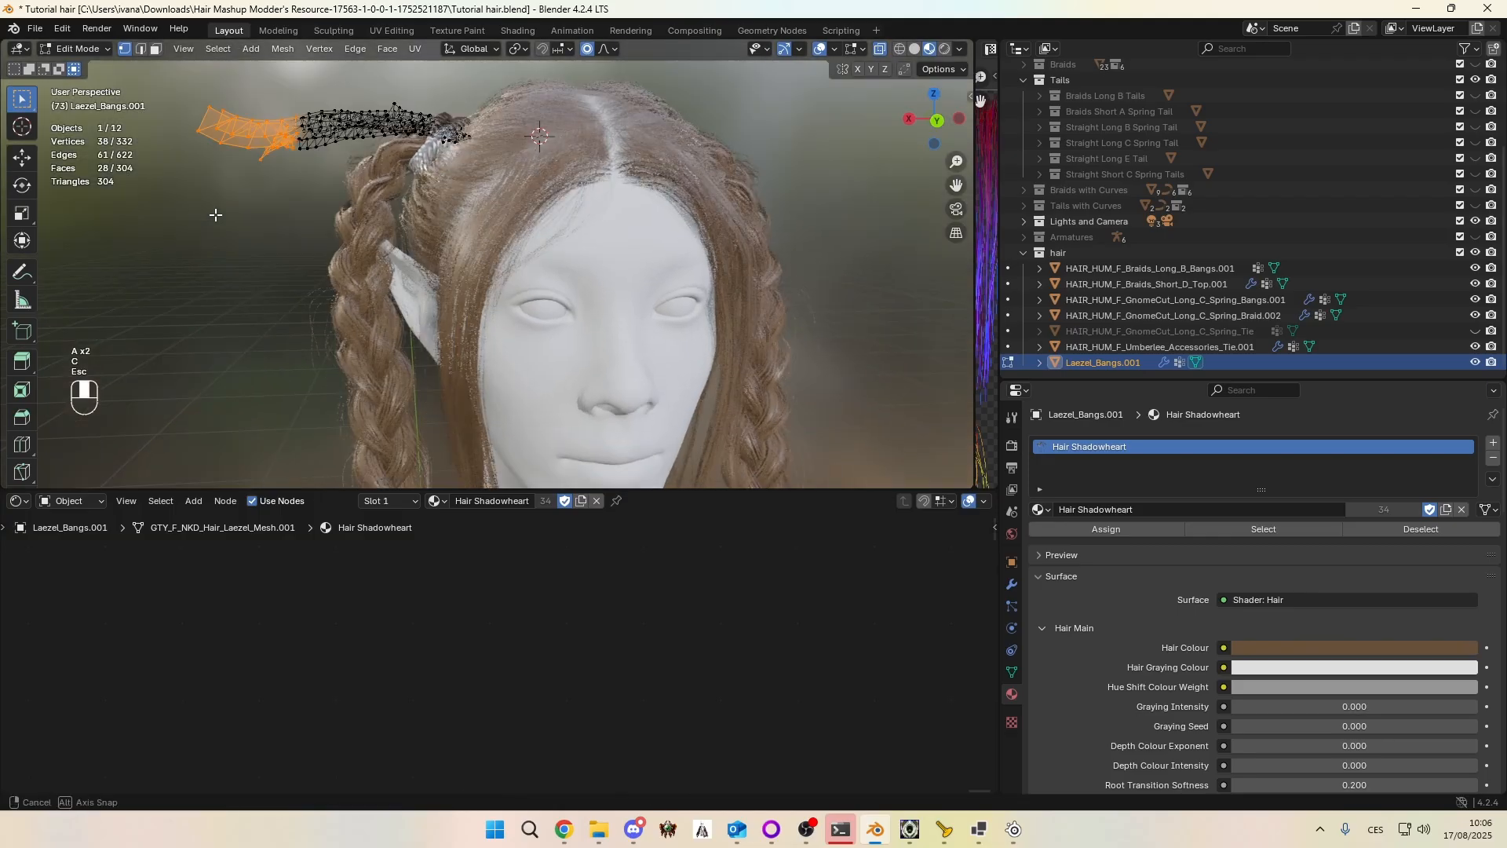
left_click(606, 50)
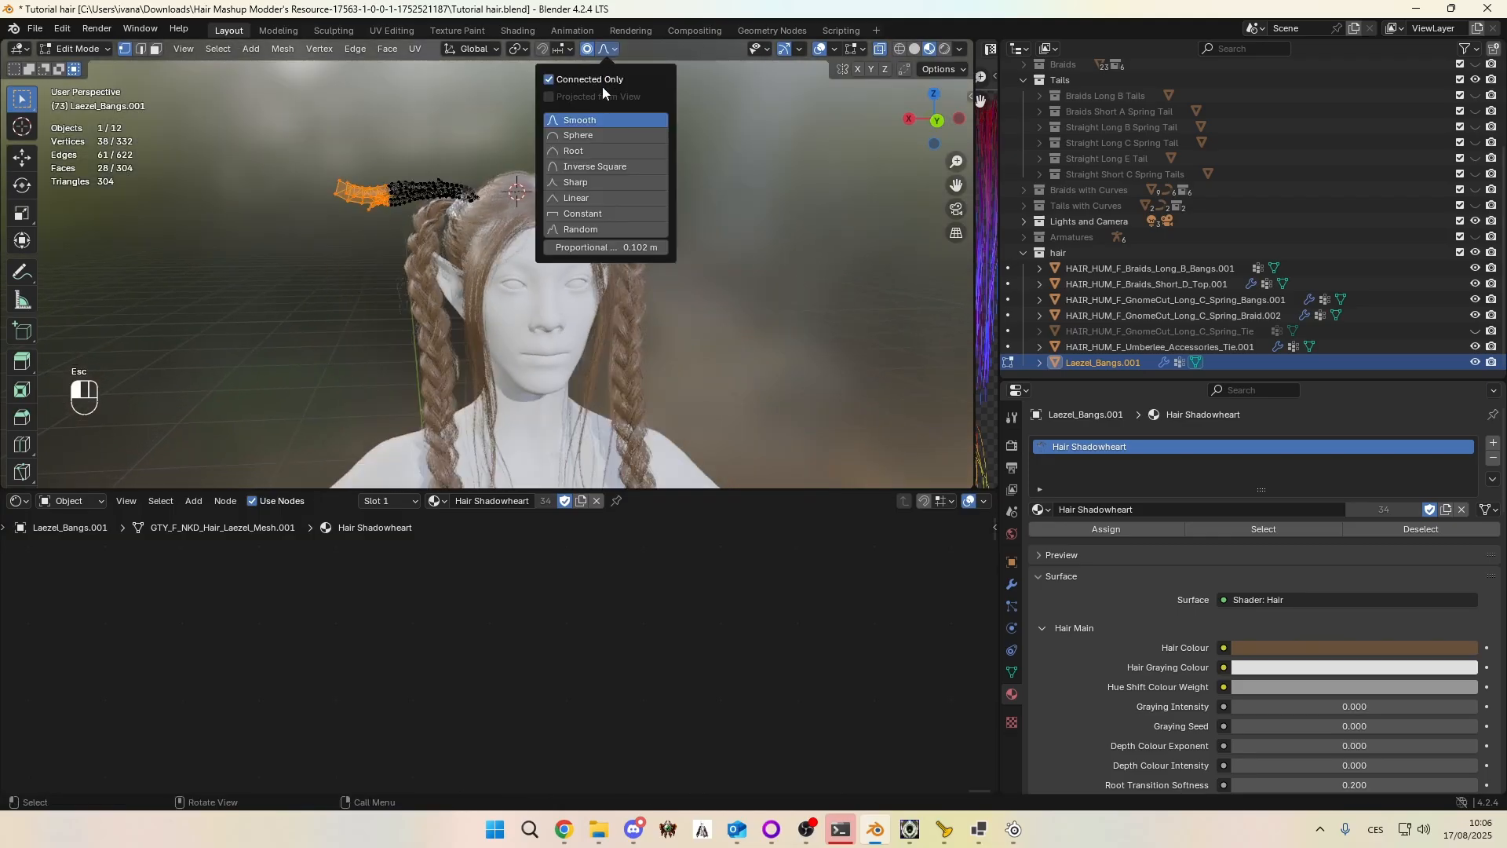
key("r")
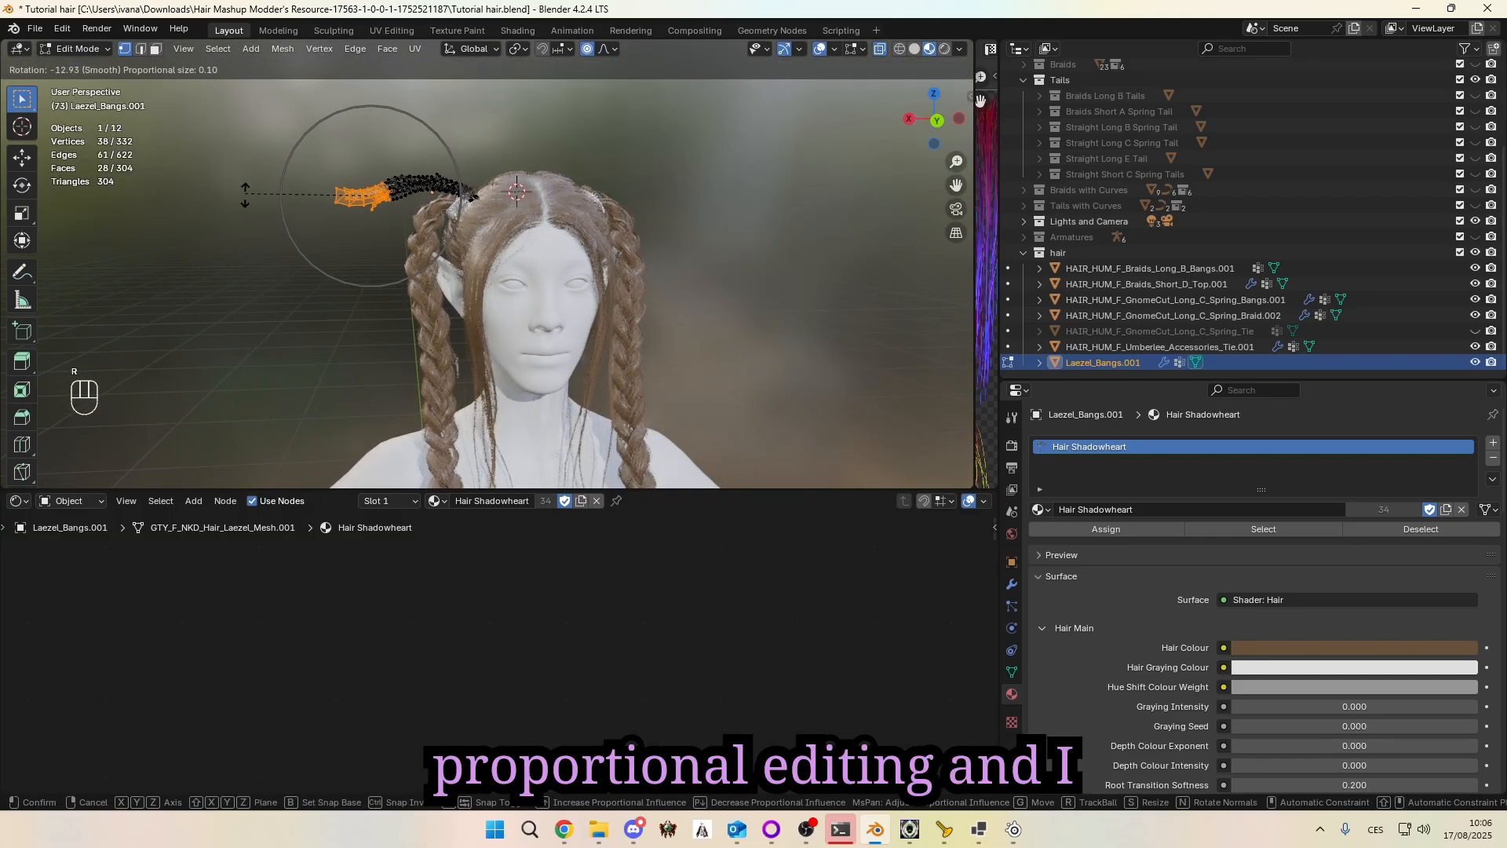
left_click(248, 200)
key("g")
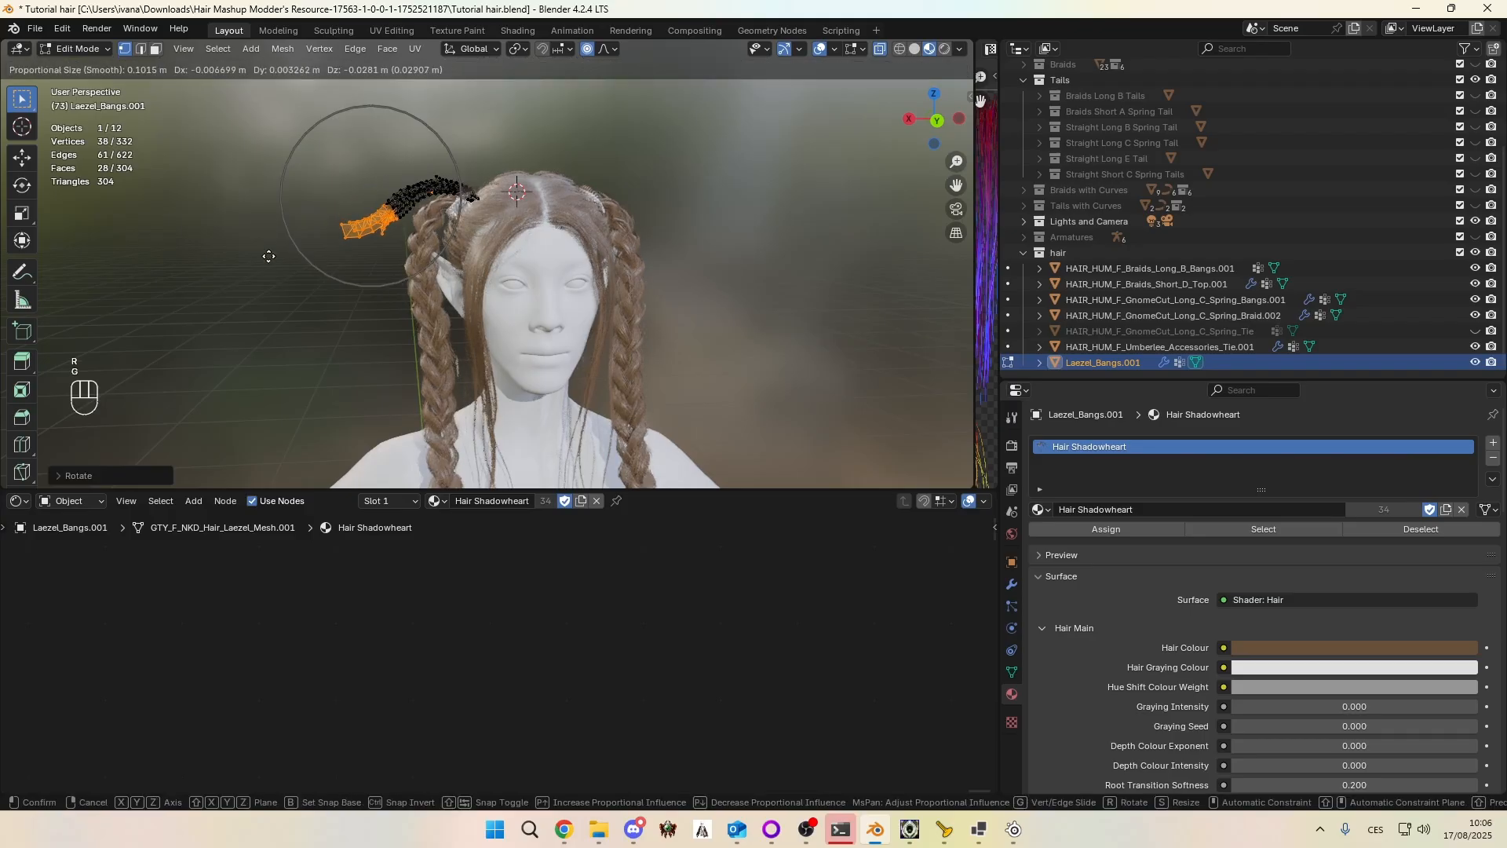
left_click(279, 259)
middle_click_drag(290, 259, 252, 243)
Step: Rotate and move the strand's tip down beside the braid, with a proportional size of about 0.12 m
key("a")
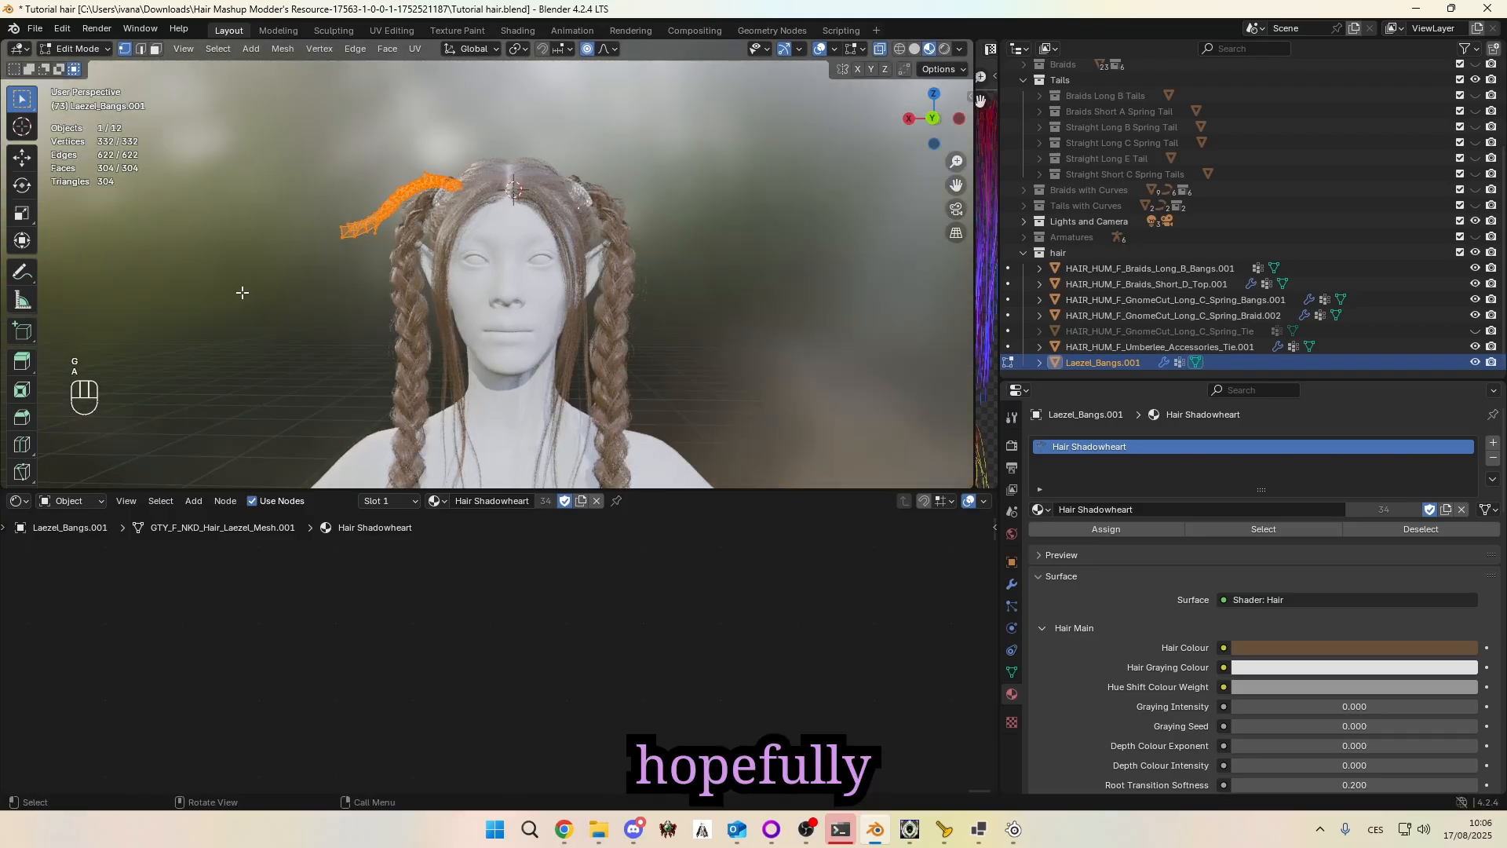
key("a")
key("a")
key("c")
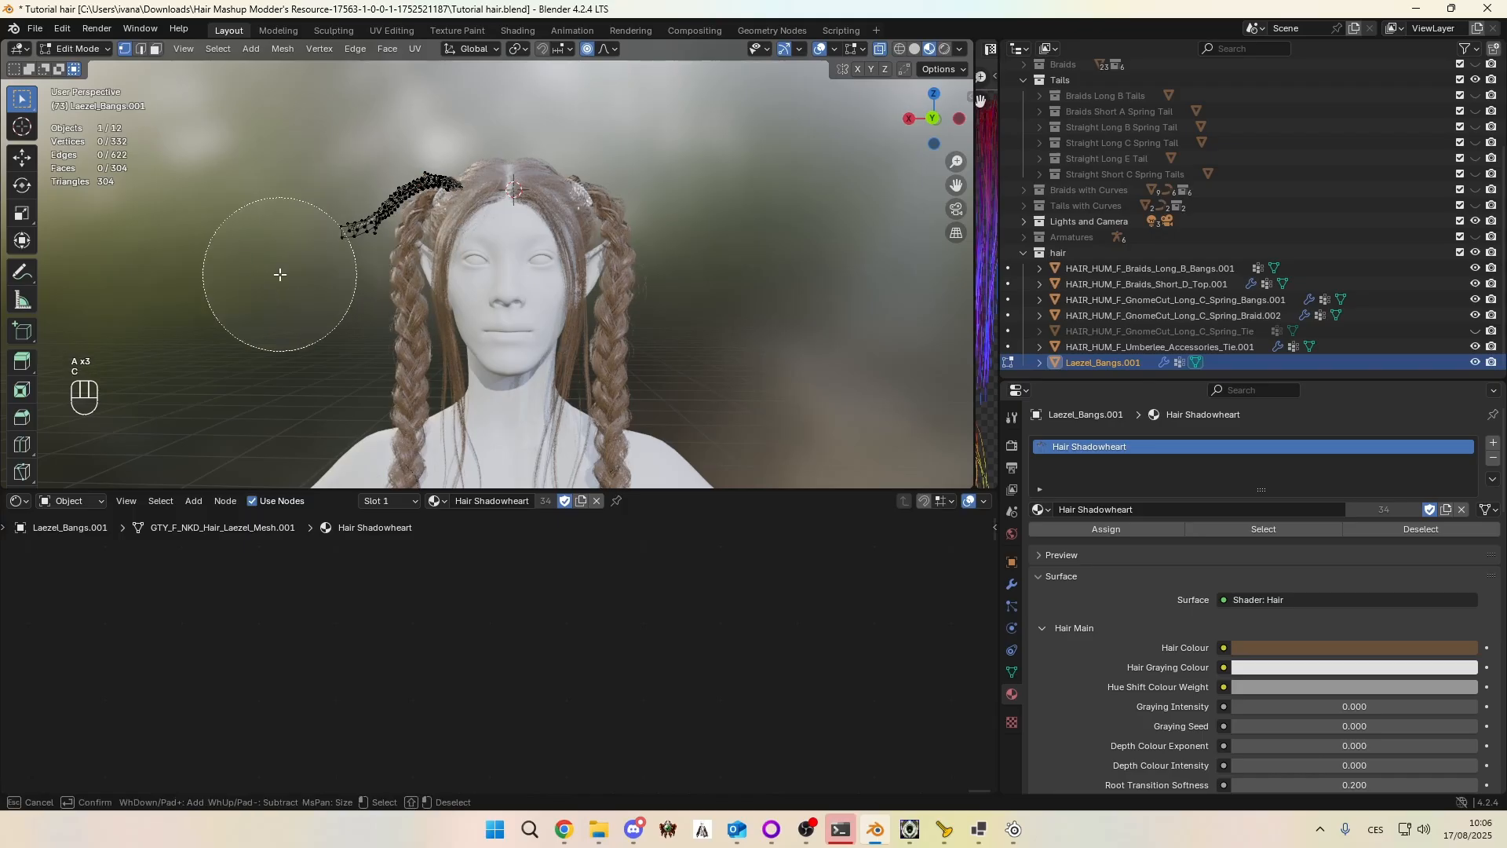
left_click_drag(279, 269, 285, 252)
key("Escape")
key("r")
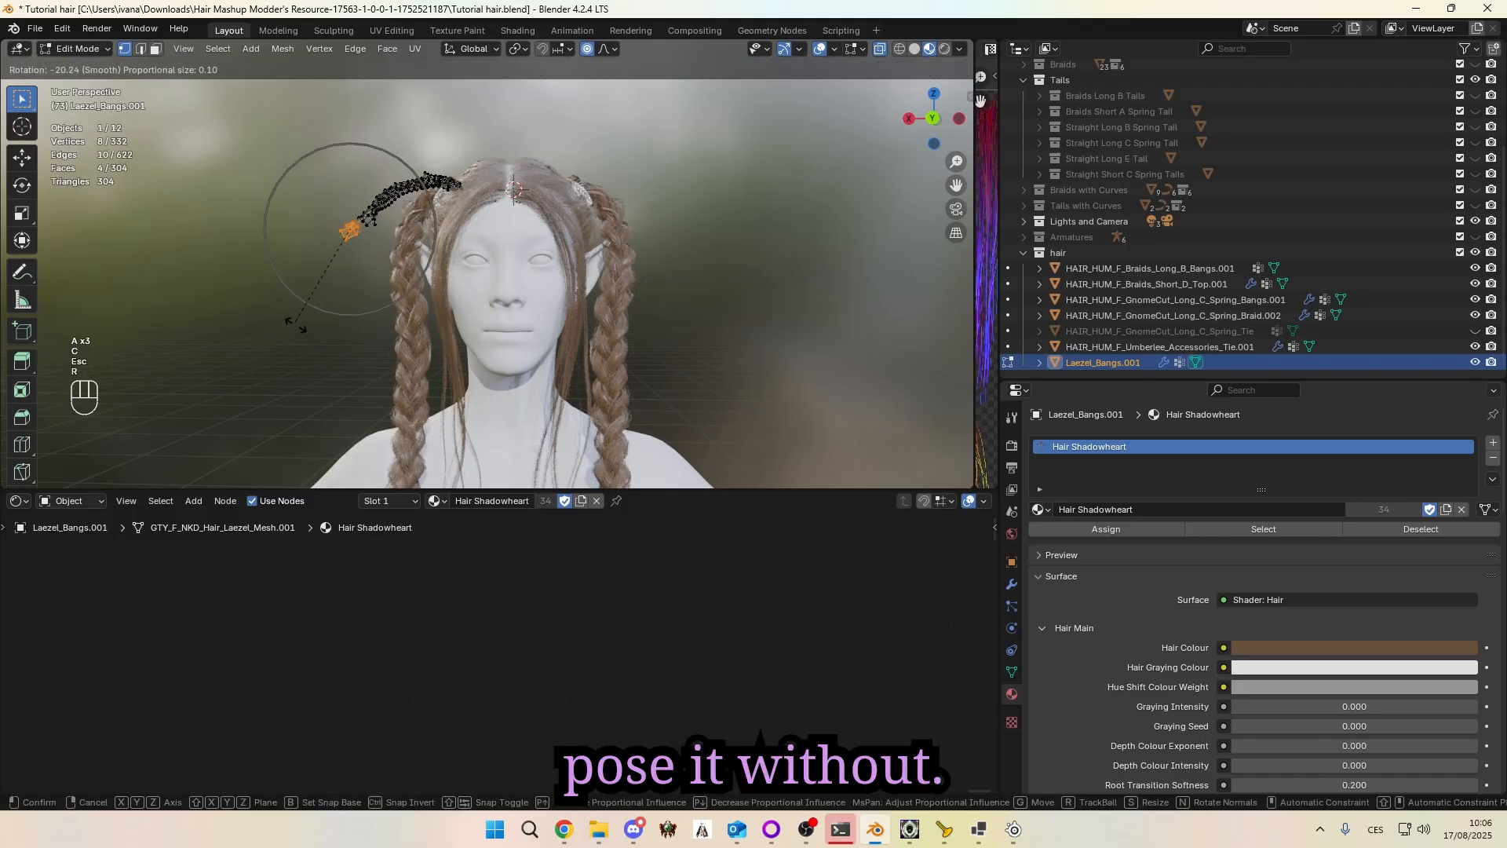
left_click(326, 324)
key("g")
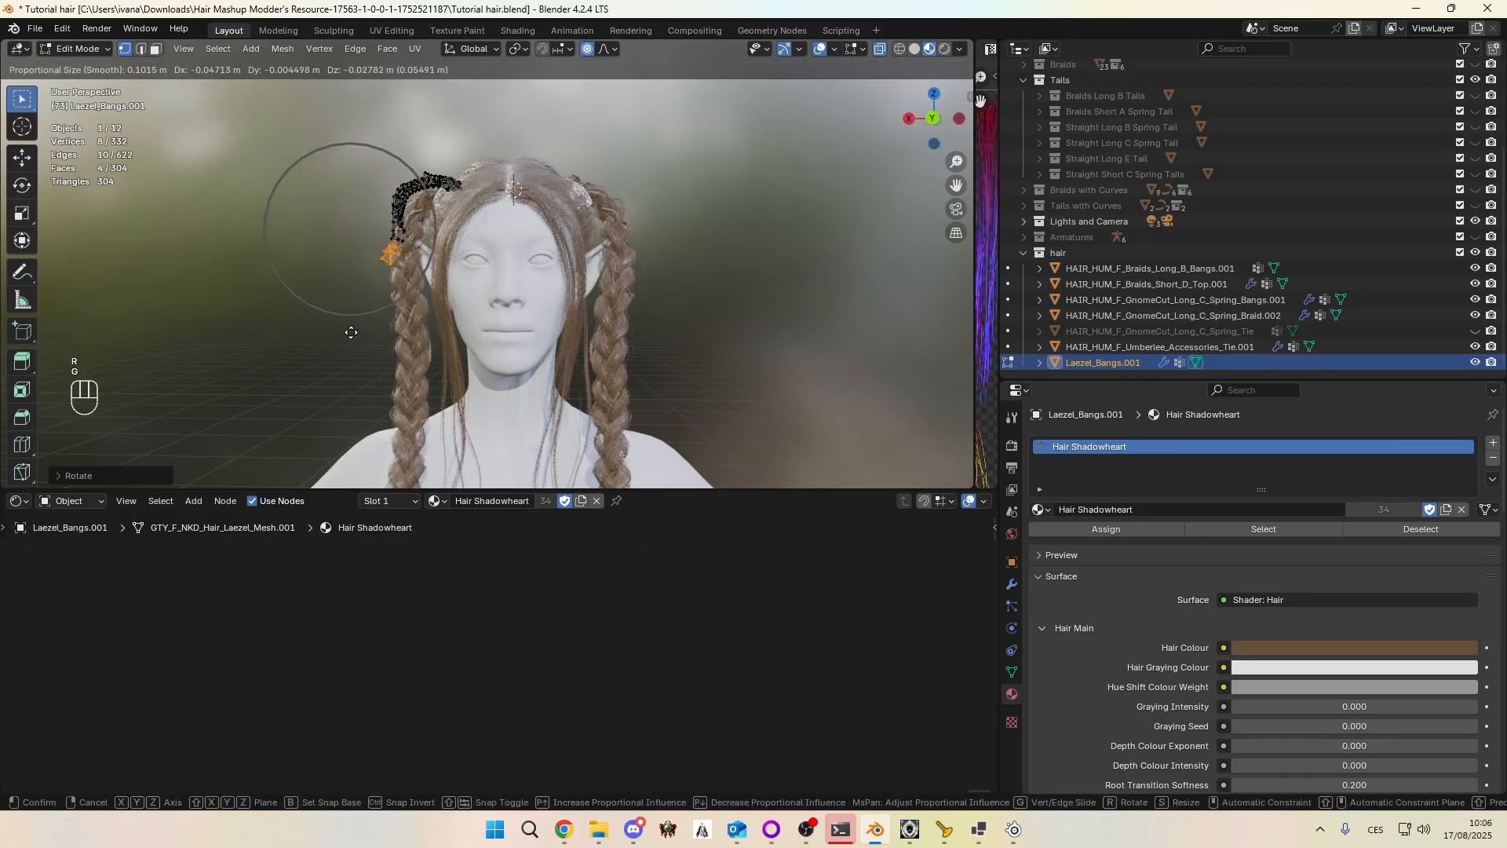
scroll(345, 332, "down", 4)
scroll(351, 332, "up", 2)
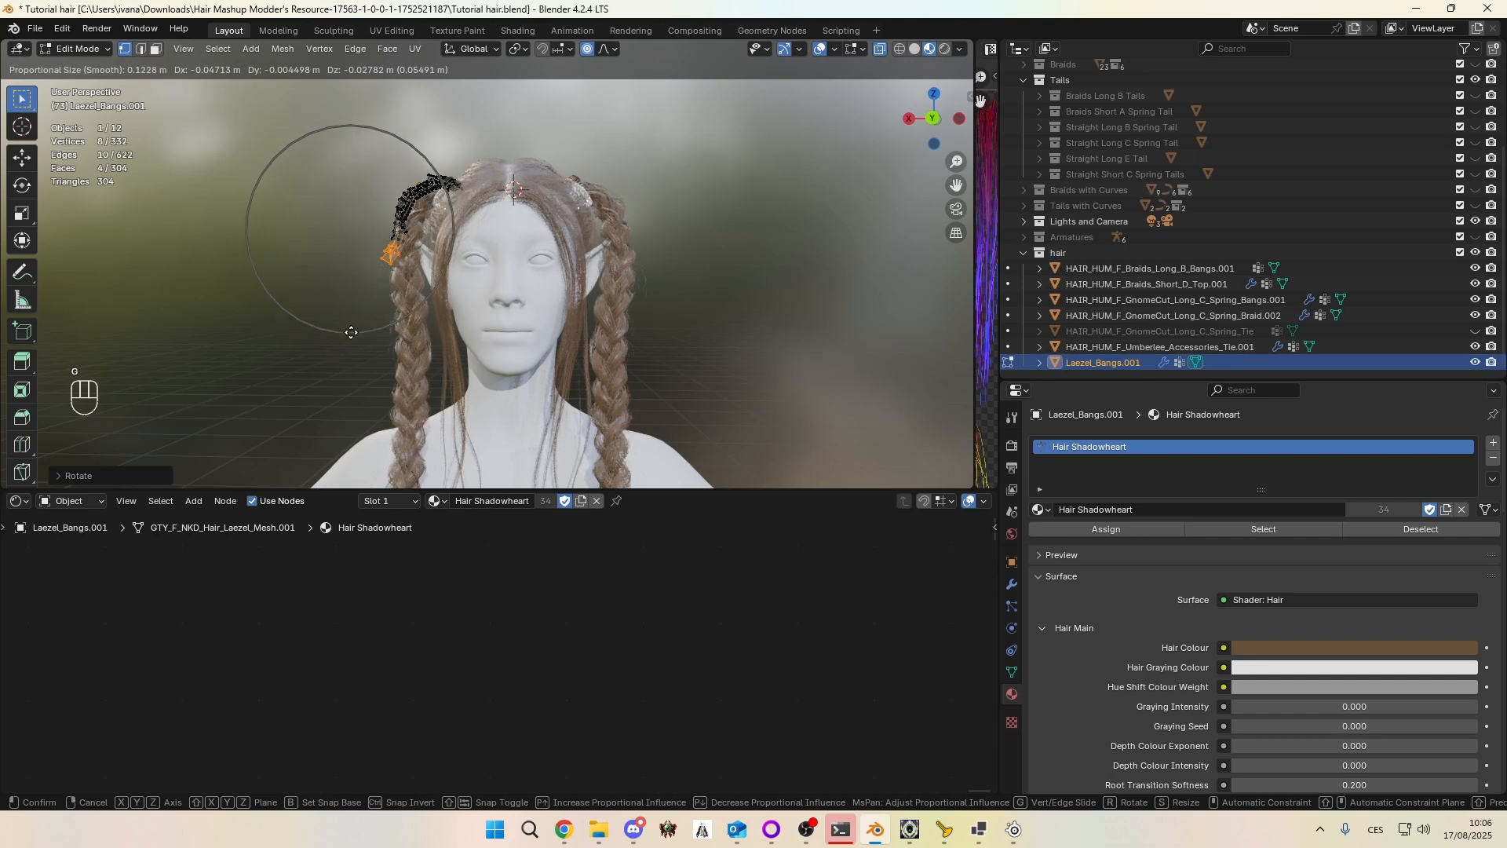
left_click(350, 332)
Step: Move the strand's tip forward onto the braid, working from the side view
middle_click_drag(351, 332, 482, 336)
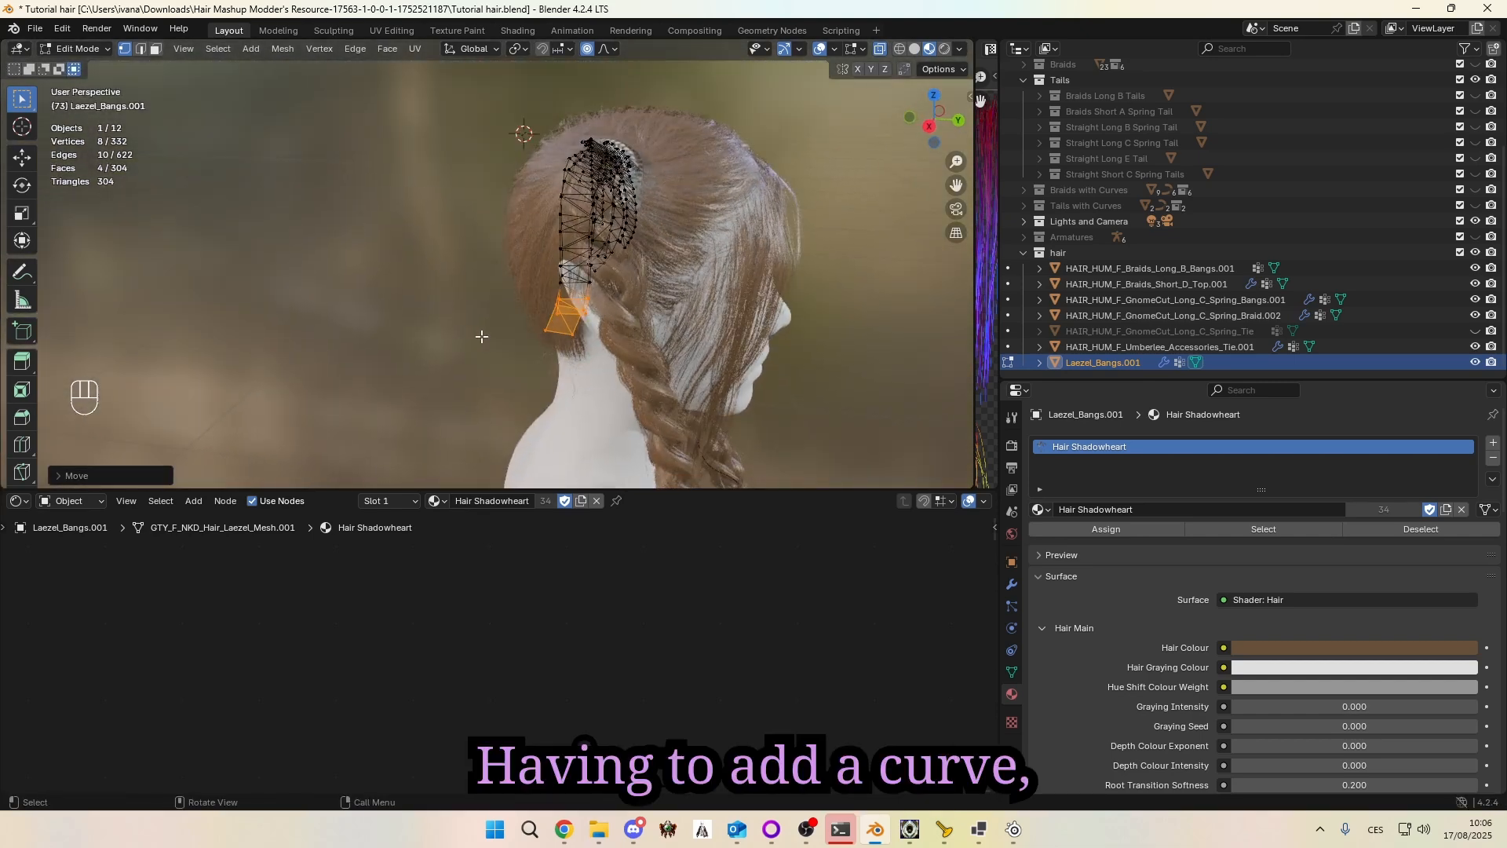
key("g")
left_click(511, 338)
middle_click_drag(450, 224, 594, 235)
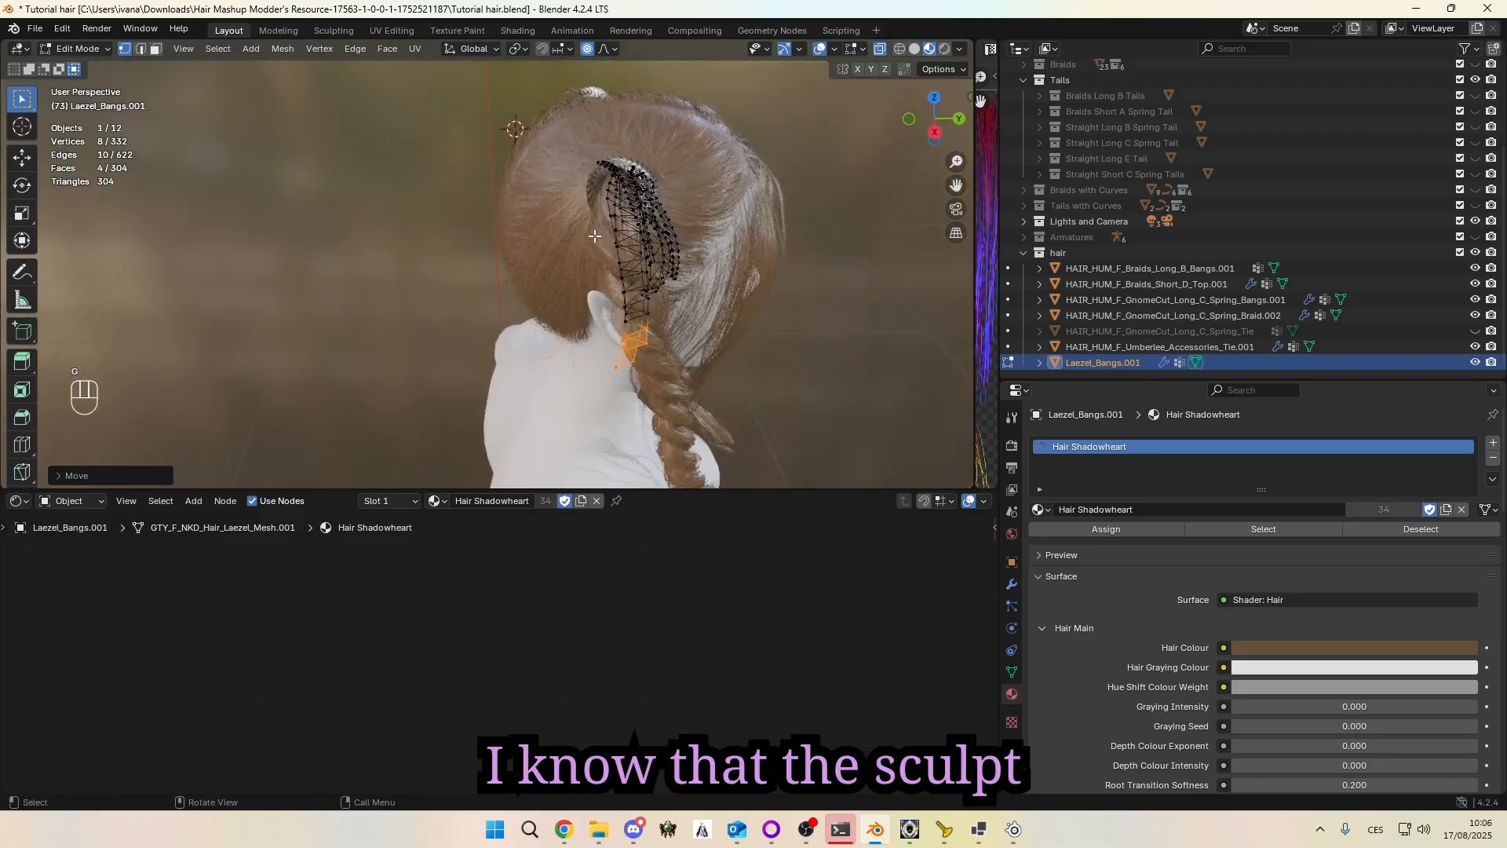
Step: Adjust single vertices near the strand's root so it curves over the hair tie
left_click(617, 232)
left_click(92, 49)
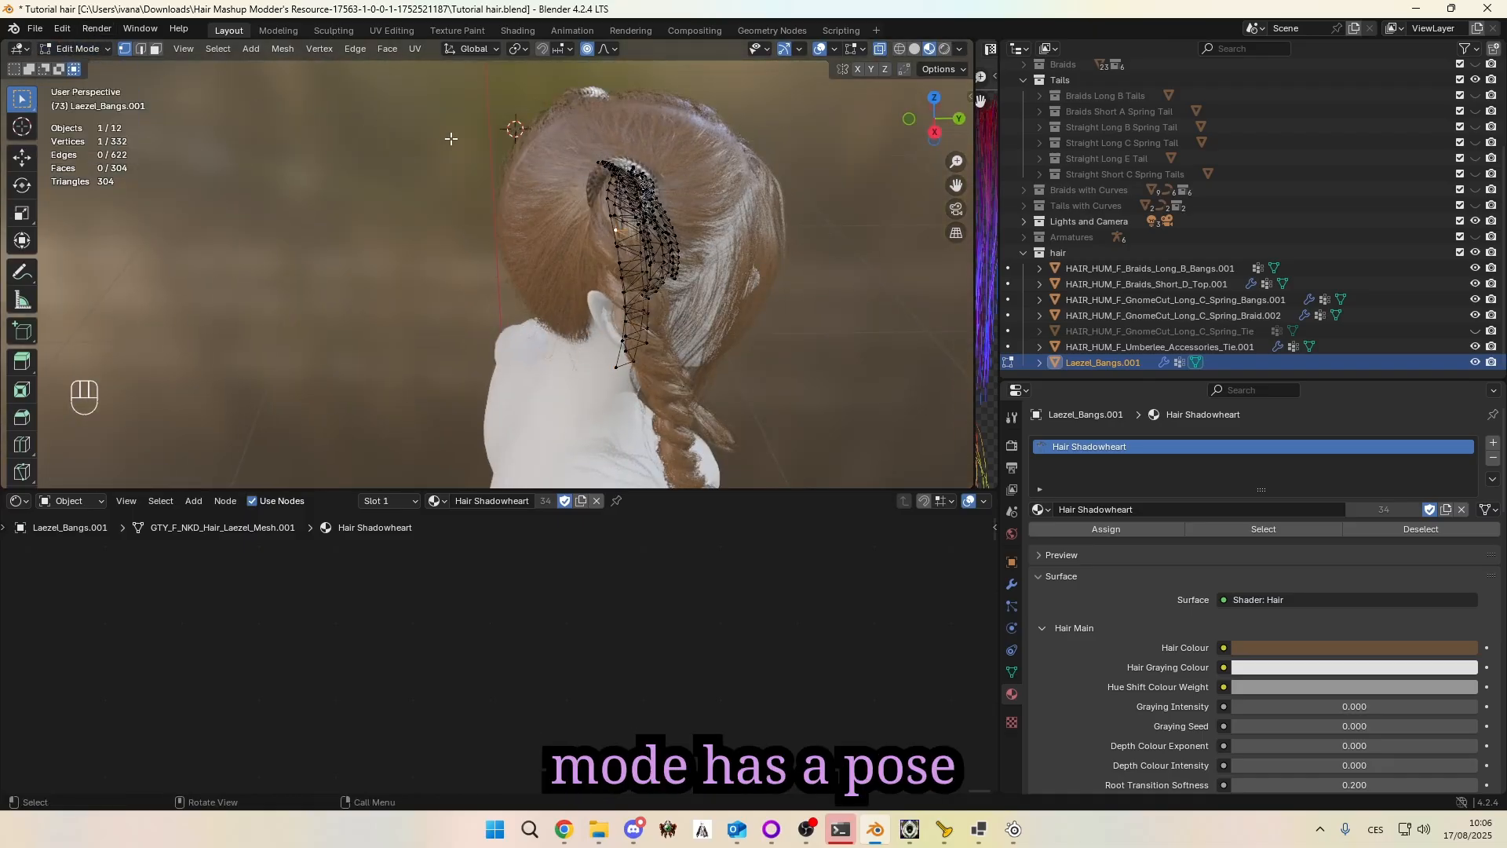
middle_click_drag(452, 139, 544, 183)
key("g")
left_click(441, 179)
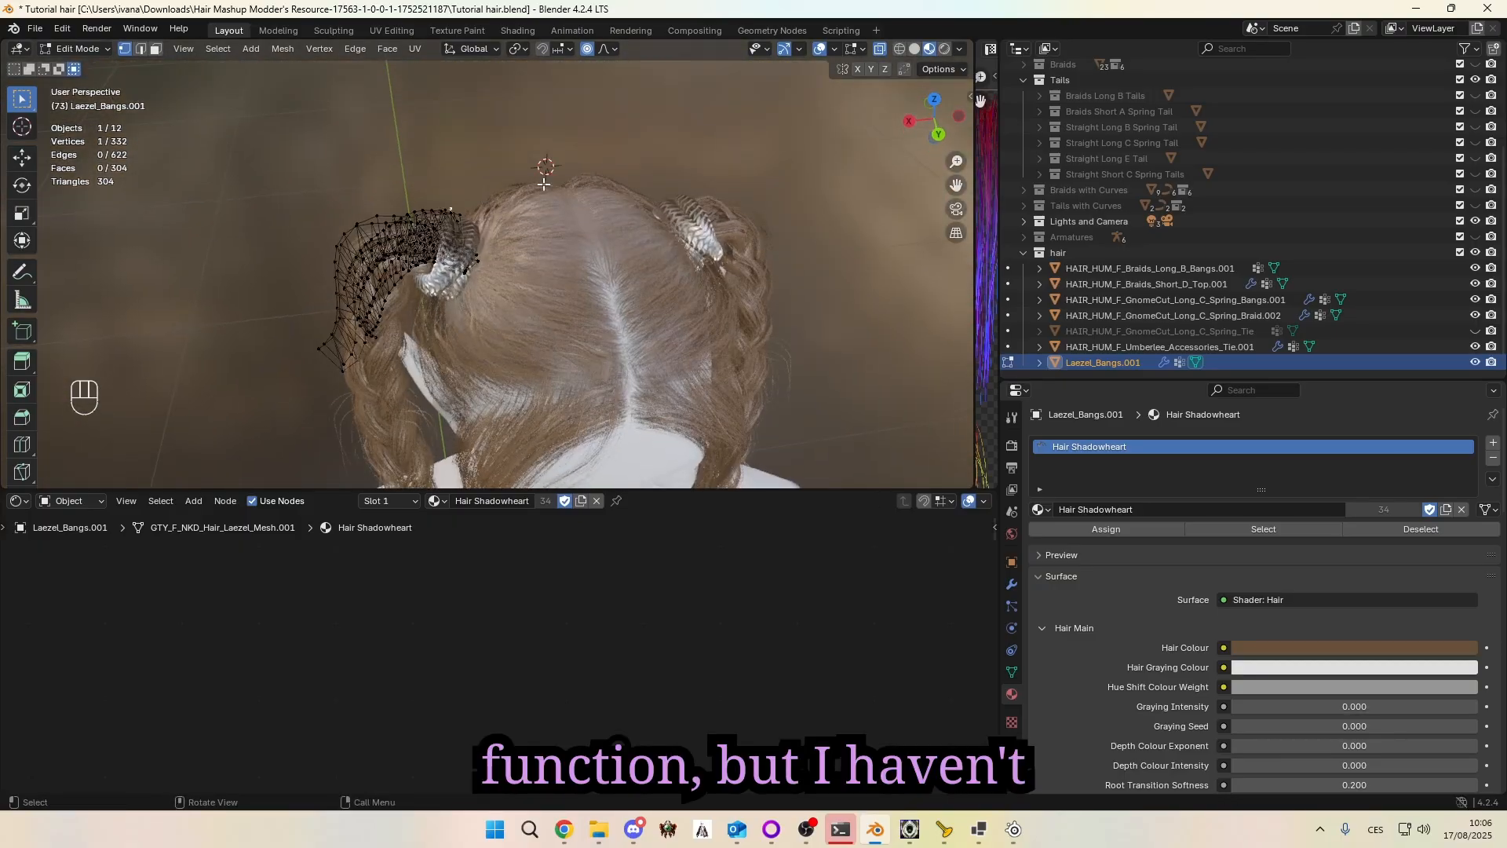
key("g")
left_click(638, 156)
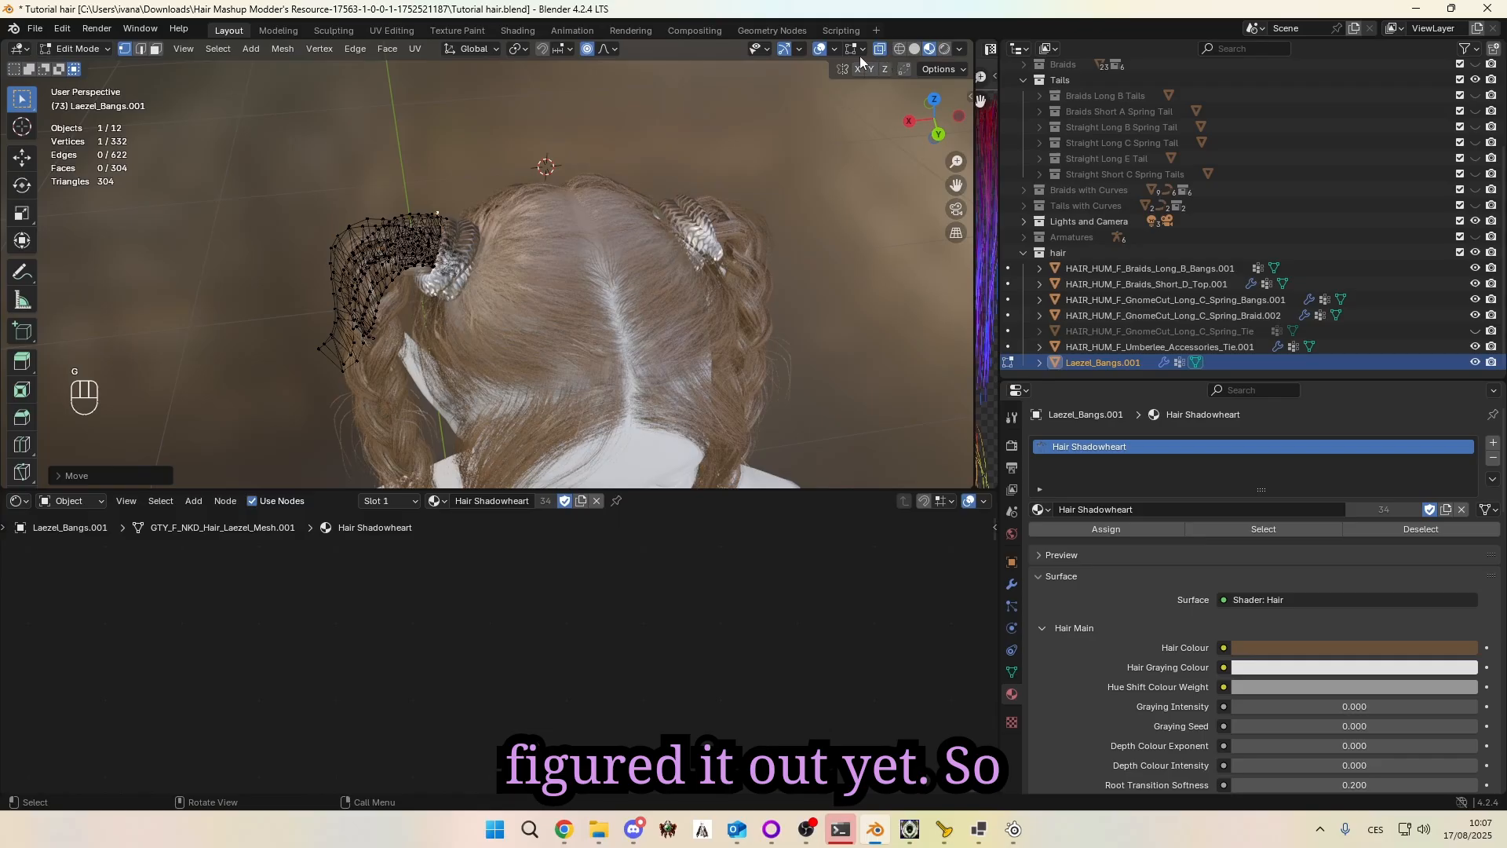
Step: Hide the viewport overlays and shift the strand's vertices around the hair tie with proportional editing to make the hair messier and thicker
left_click(819, 55)
middle_click_drag(575, 182, 420, 124)
key("g")
left_click(394, 168)
key("g")
left_click(488, 140)
key("g")
left_click(428, 129)
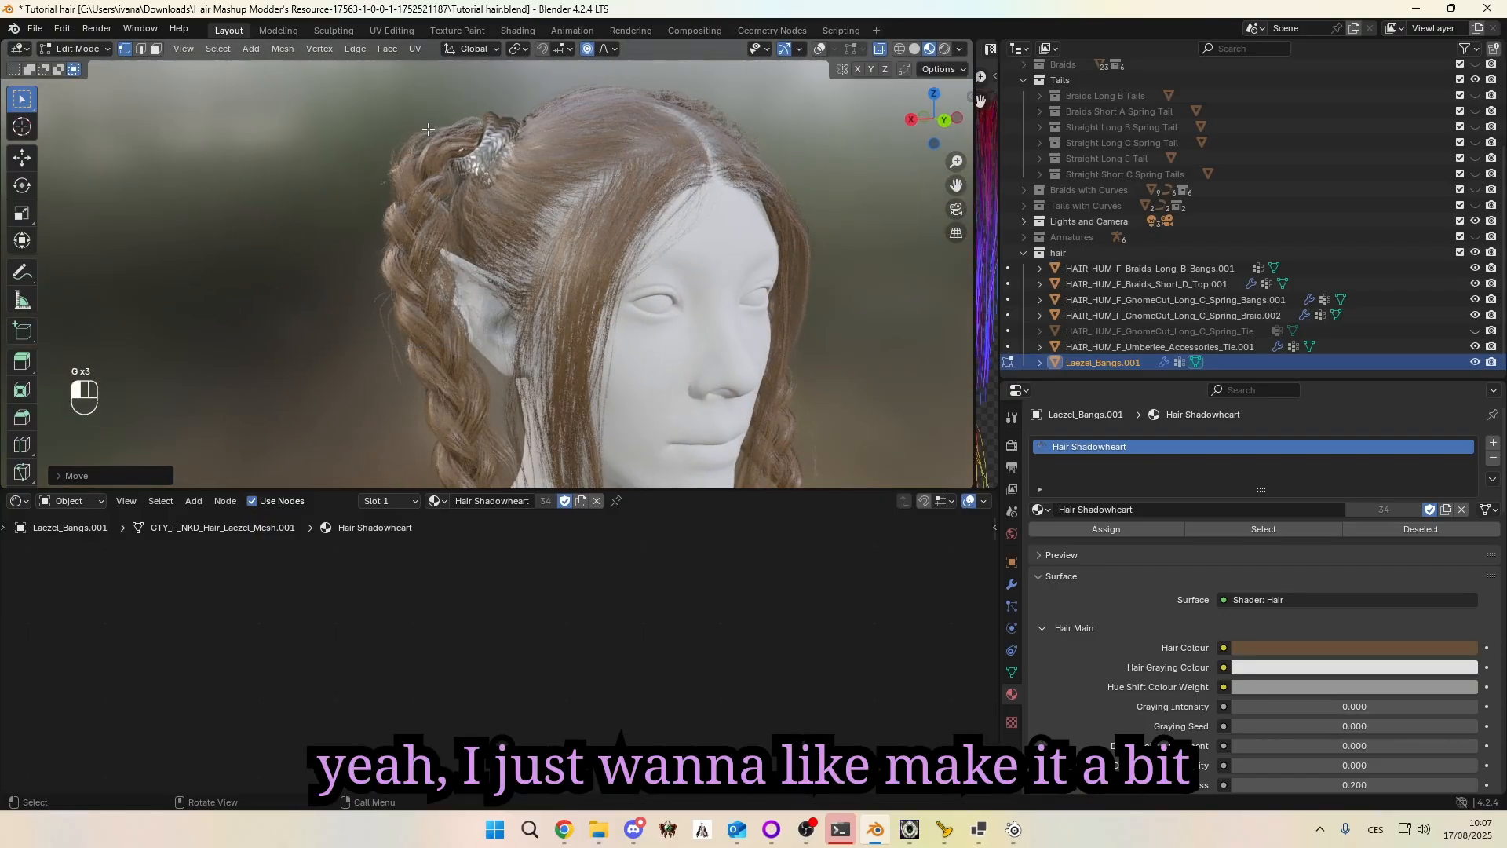
key("g")
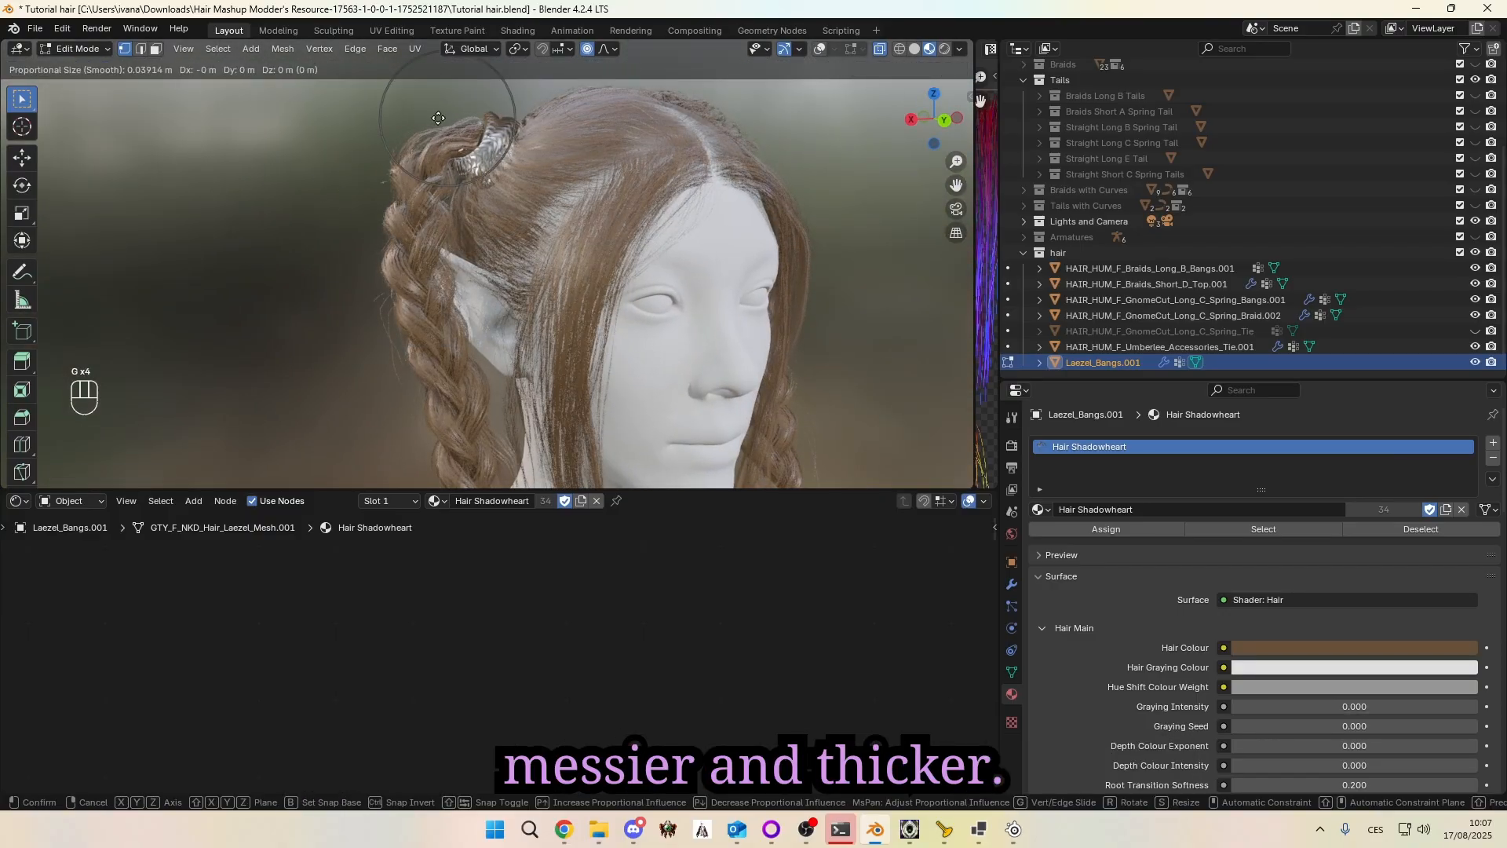
left_click(471, 118)
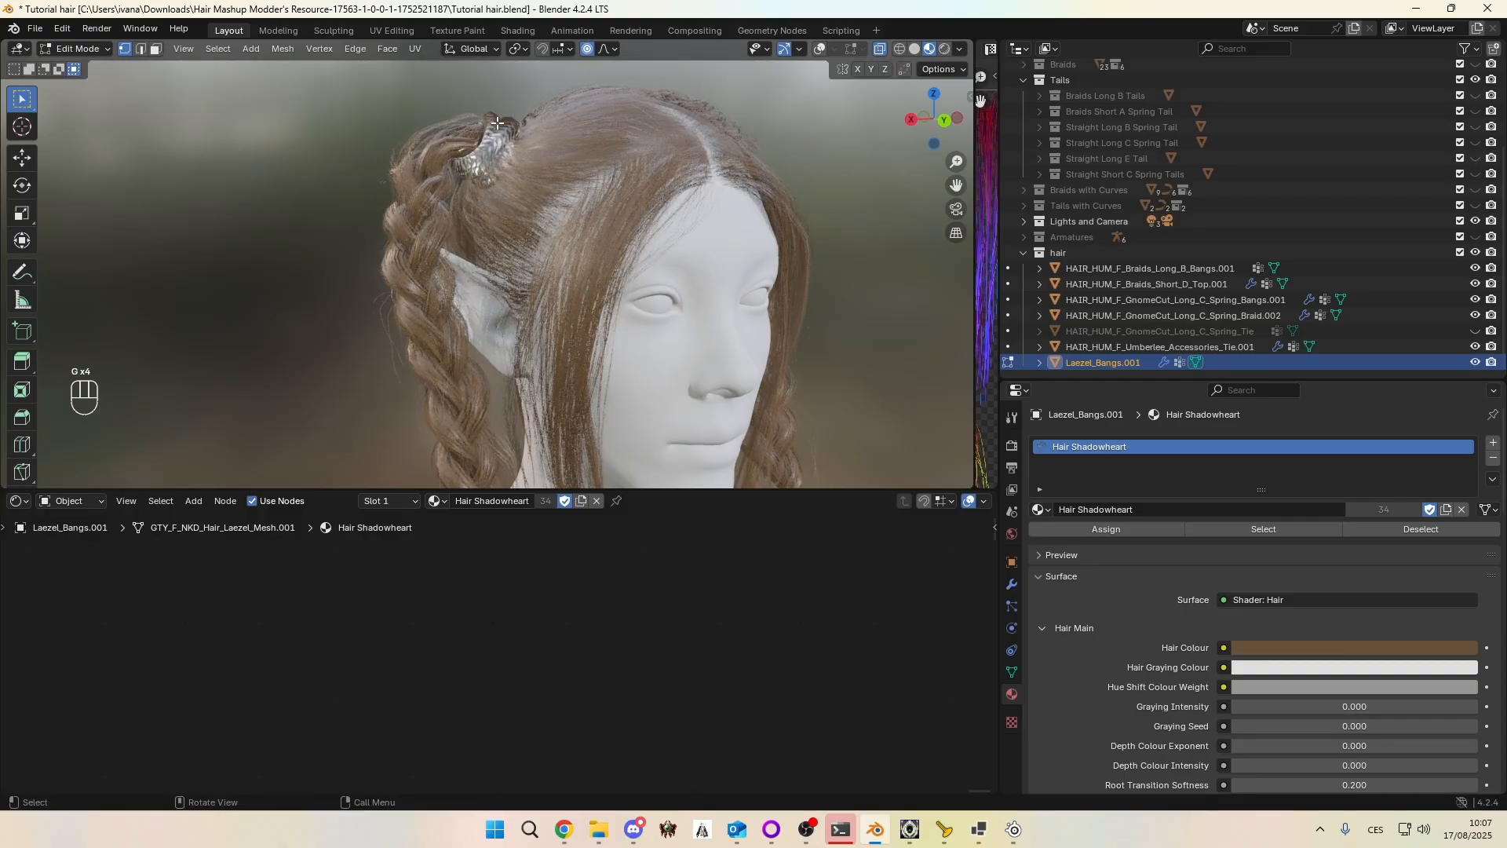
key("g")
scroll(524, 131, "up", 3)
left_click(521, 132)
middle_click_drag(464, 172, 464, 170)
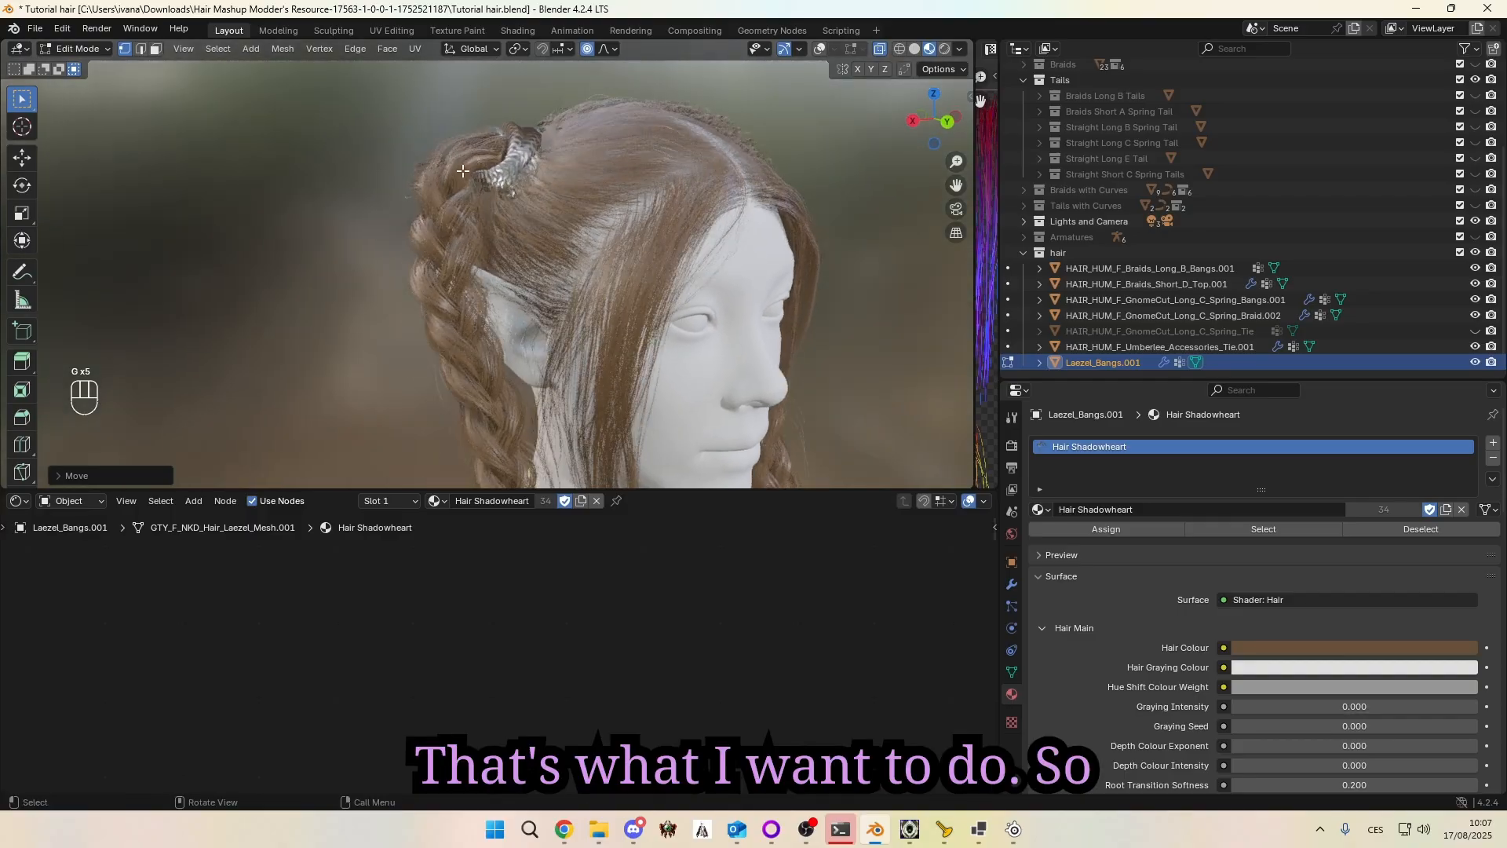
Step: Switch to Object Mode and toggle the Laezel_Bangs.001 strand's visibility to compare the hairstyle with and without it
left_click(74, 52)
left_click(75, 69)
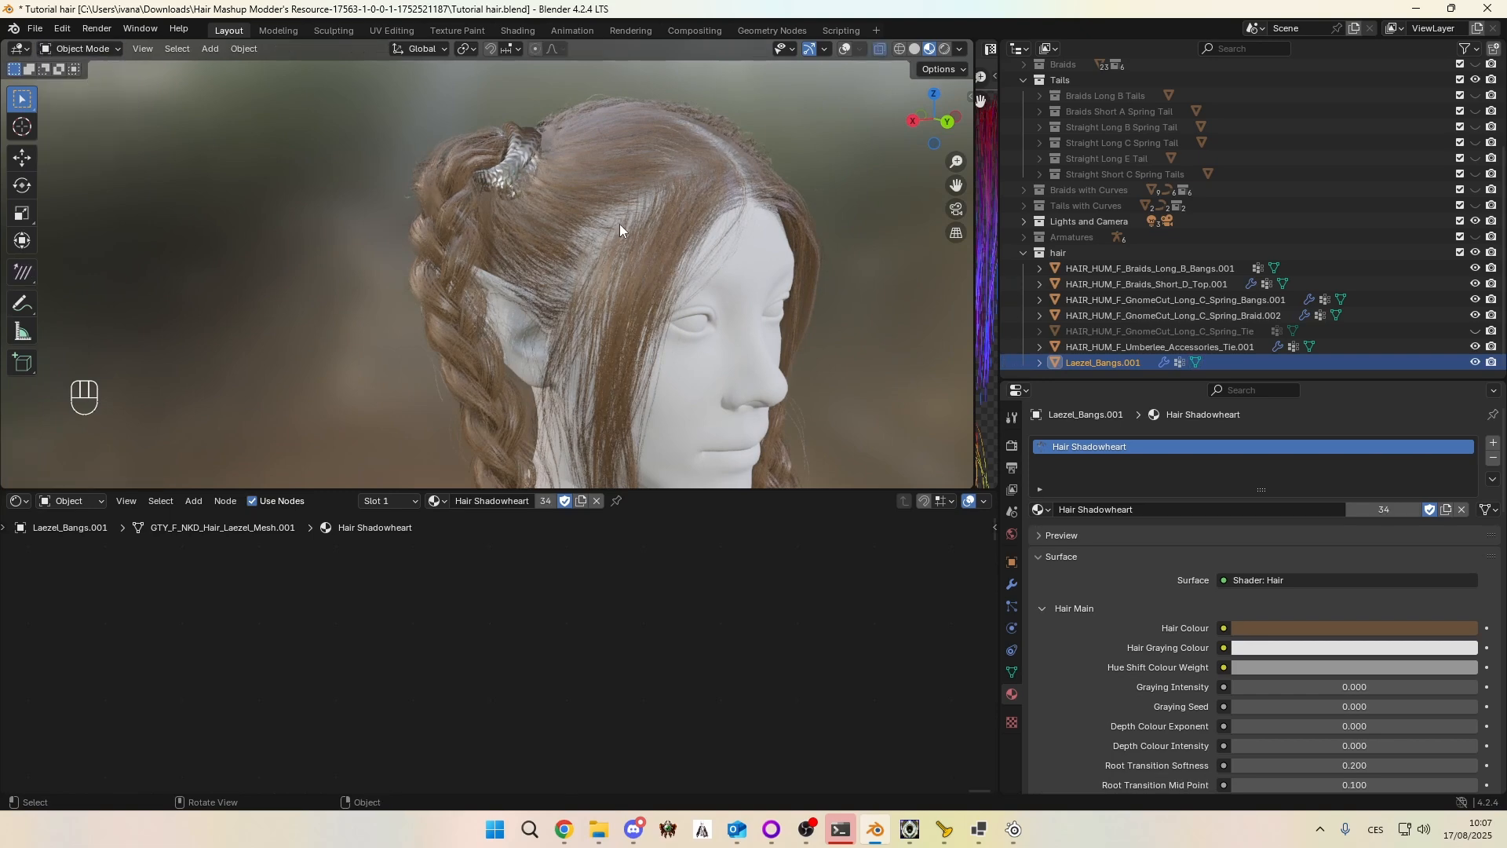
left_click(1476, 363)
left_click(1476, 363)
left_click(1475, 362)
middle_click_drag(573, 157, 609, 170)
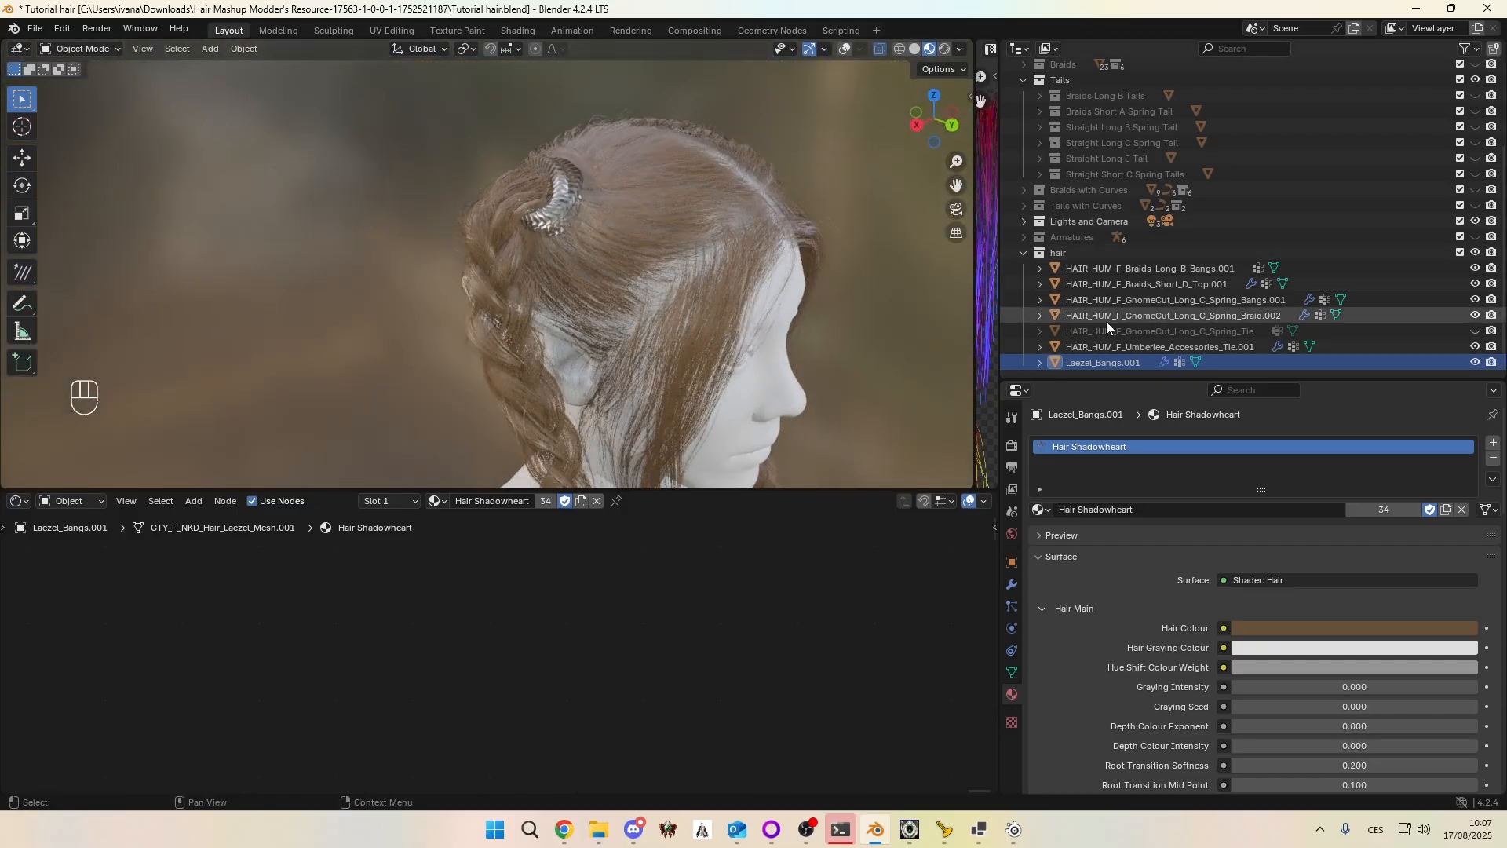
Step: Put the Laezel strand into Edit Mode, show the viewport overlays and select all of its vertices
left_click(80, 48)
left_click(86, 82)
left_click(820, 48)
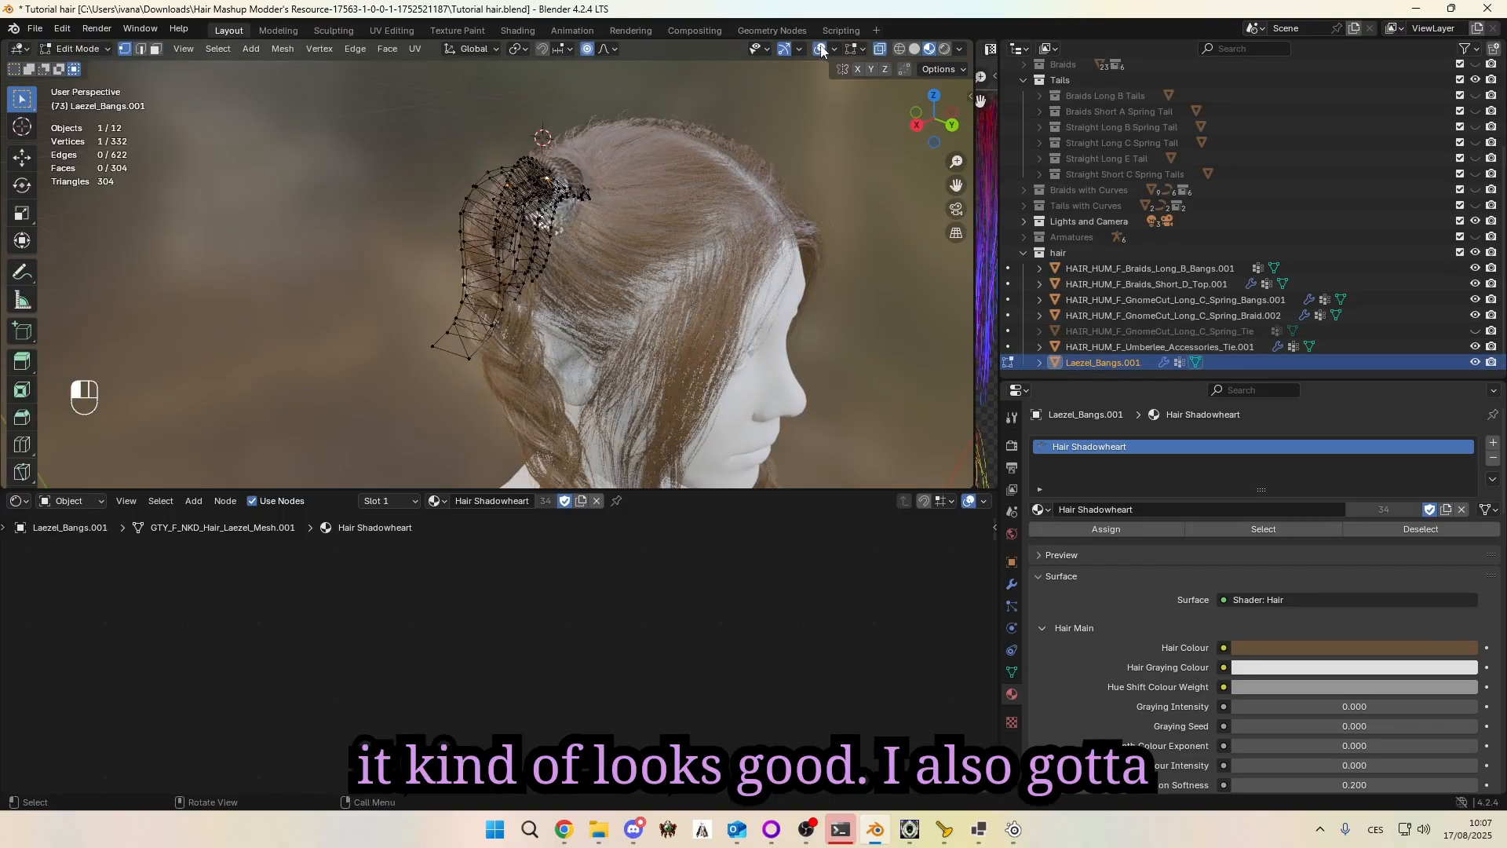
key("a")
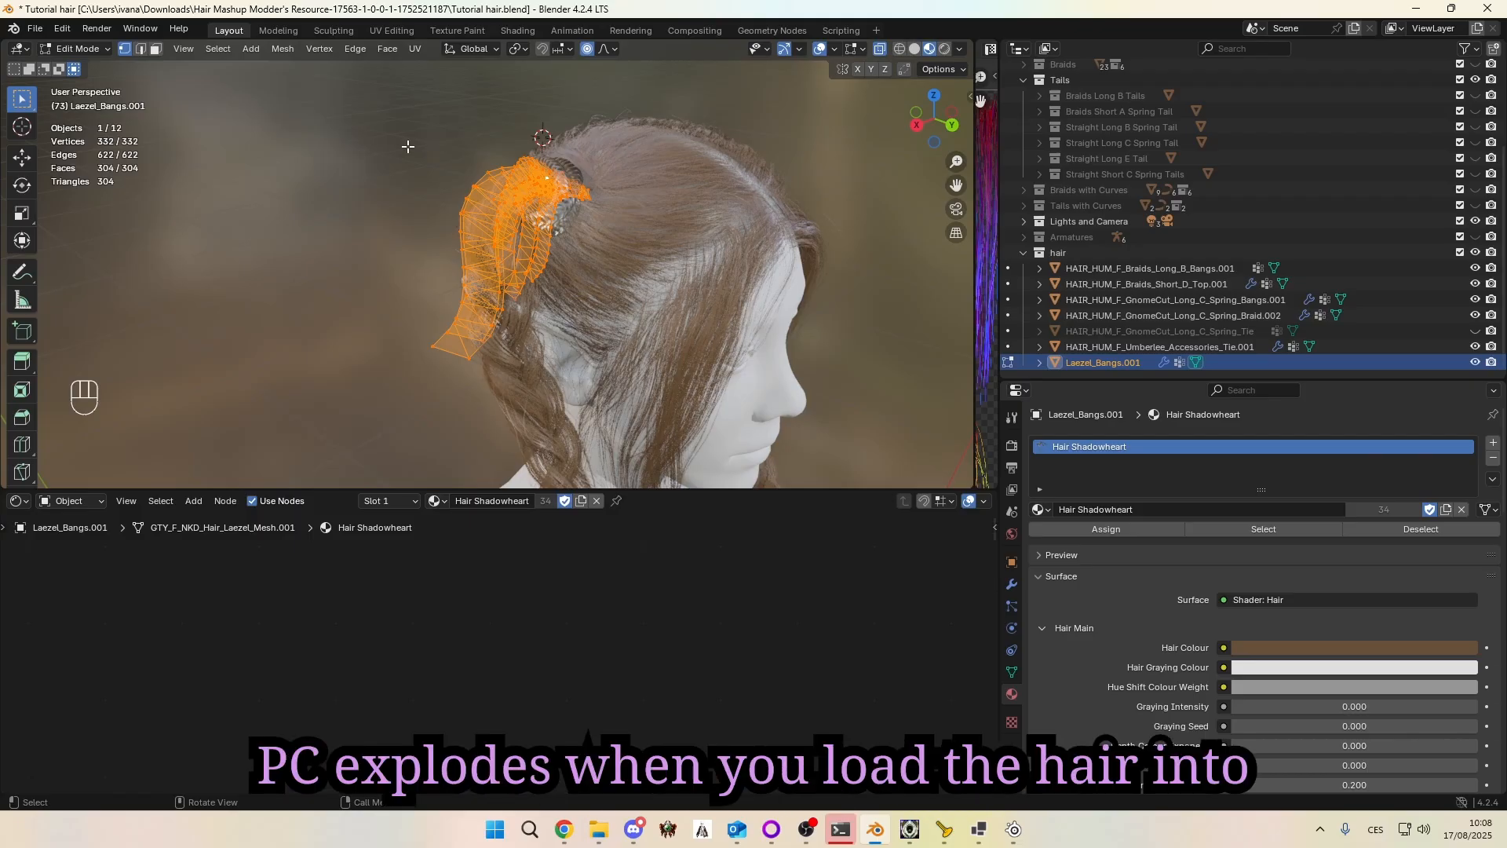
Step: Return to Object Mode and delete the unused HAIR_HUM_F_GnomeCut_Long_C_Spring_Tie object
middle_click_drag(408, 146, 337, 129)
left_click(79, 49)
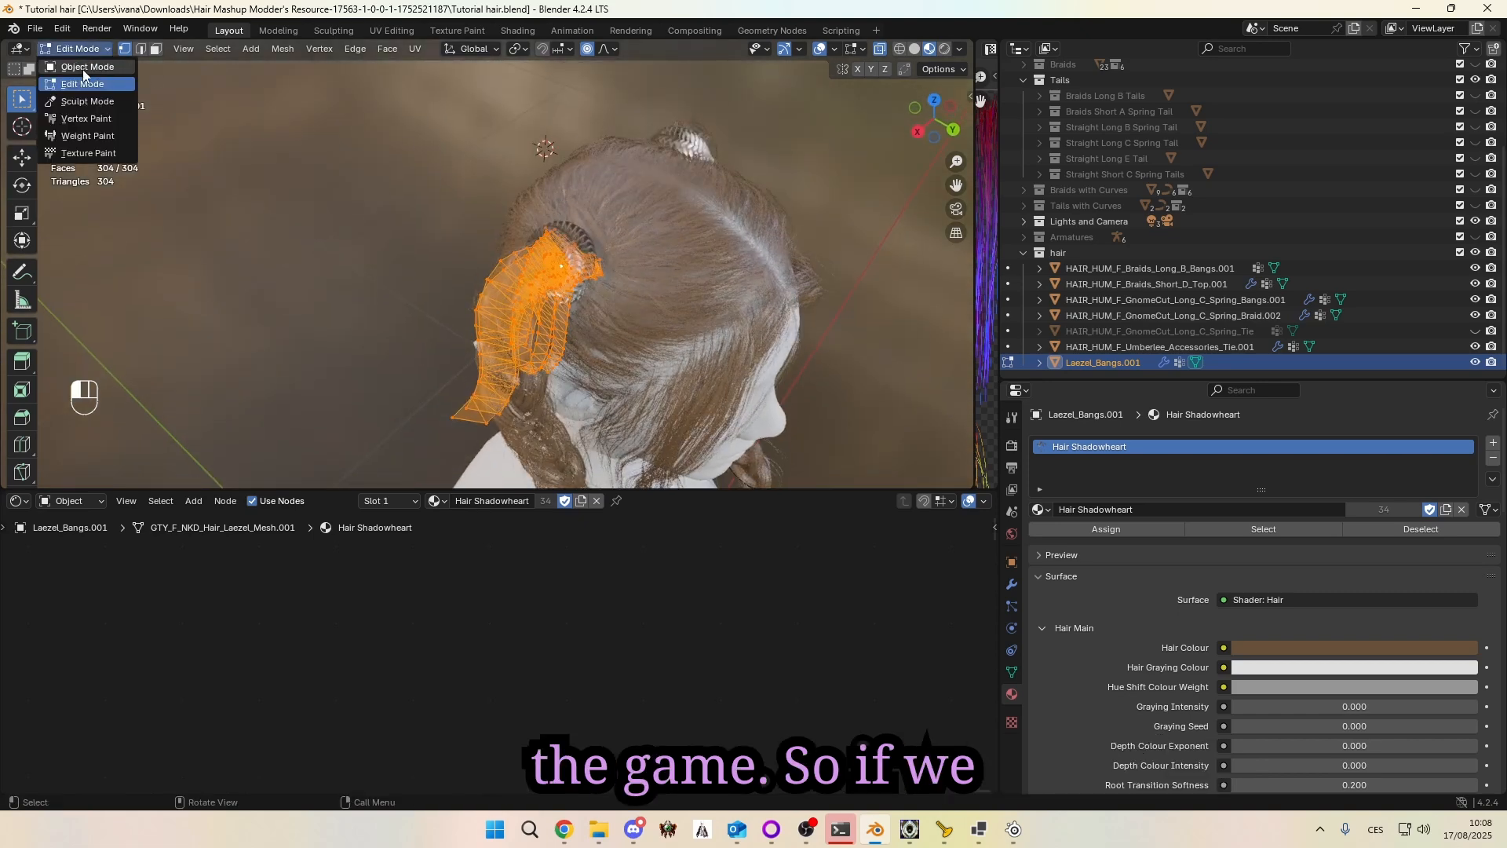
left_click(83, 67)
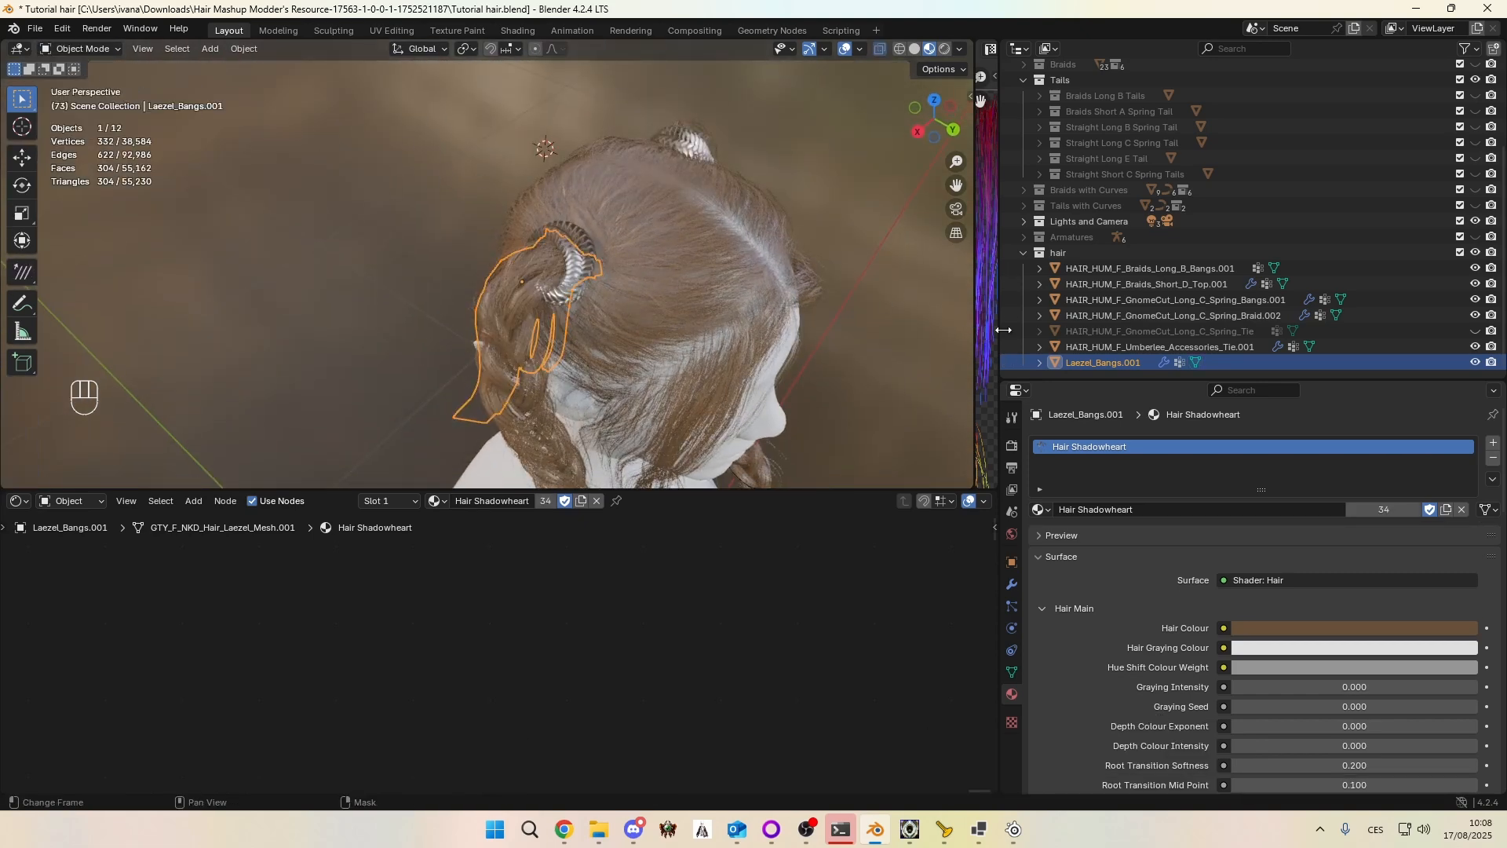
left_click(1243, 333)
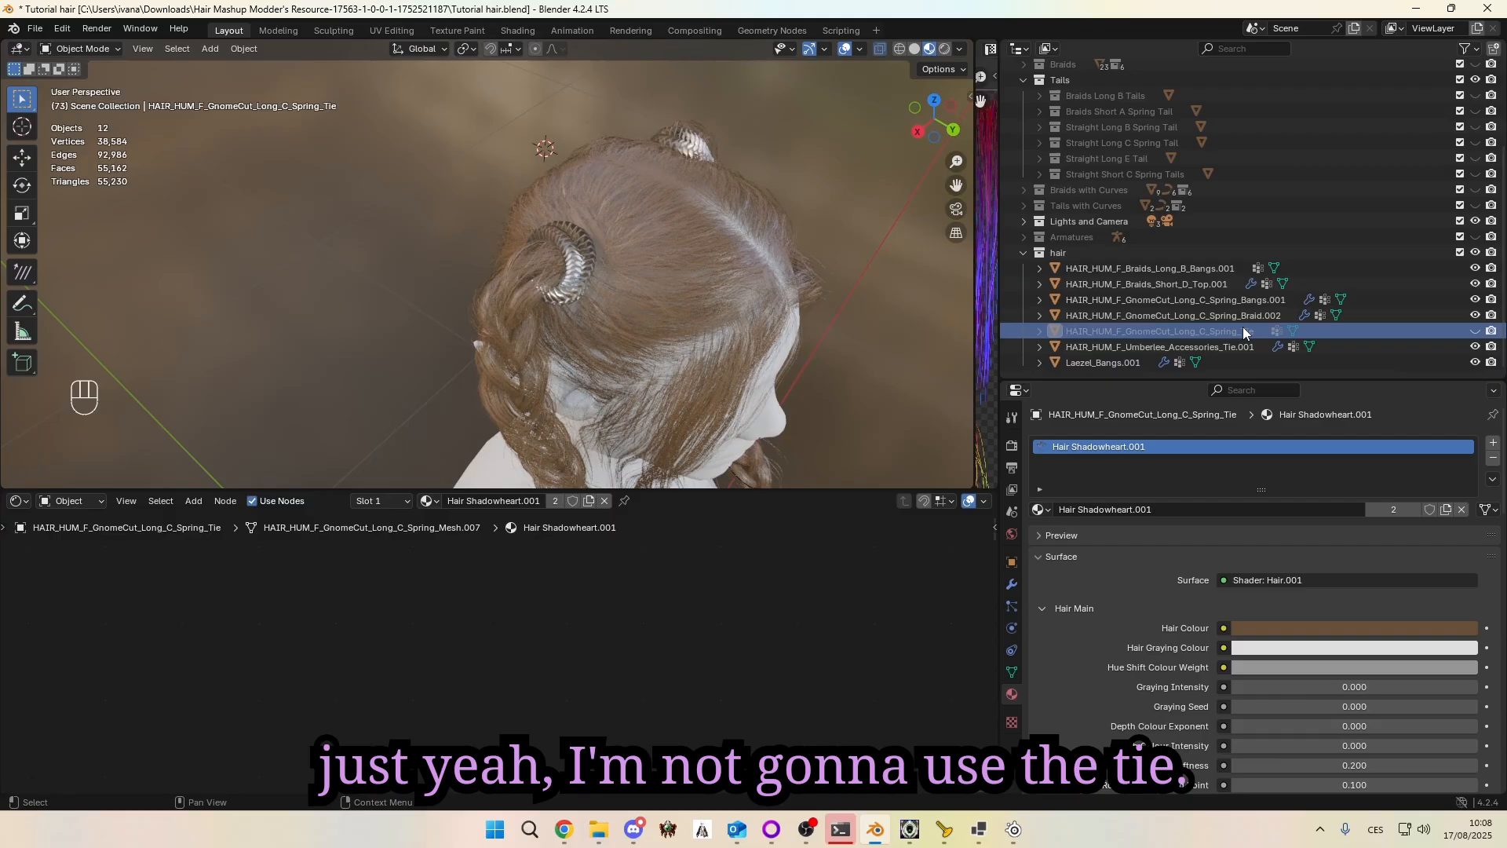
key("Delete")
Step: Check the combined vertex count of all the objects in the hair collection, and that of HAIR_HUM_F_Braids_Short_D_Top.001 alone
left_click(1108, 361)
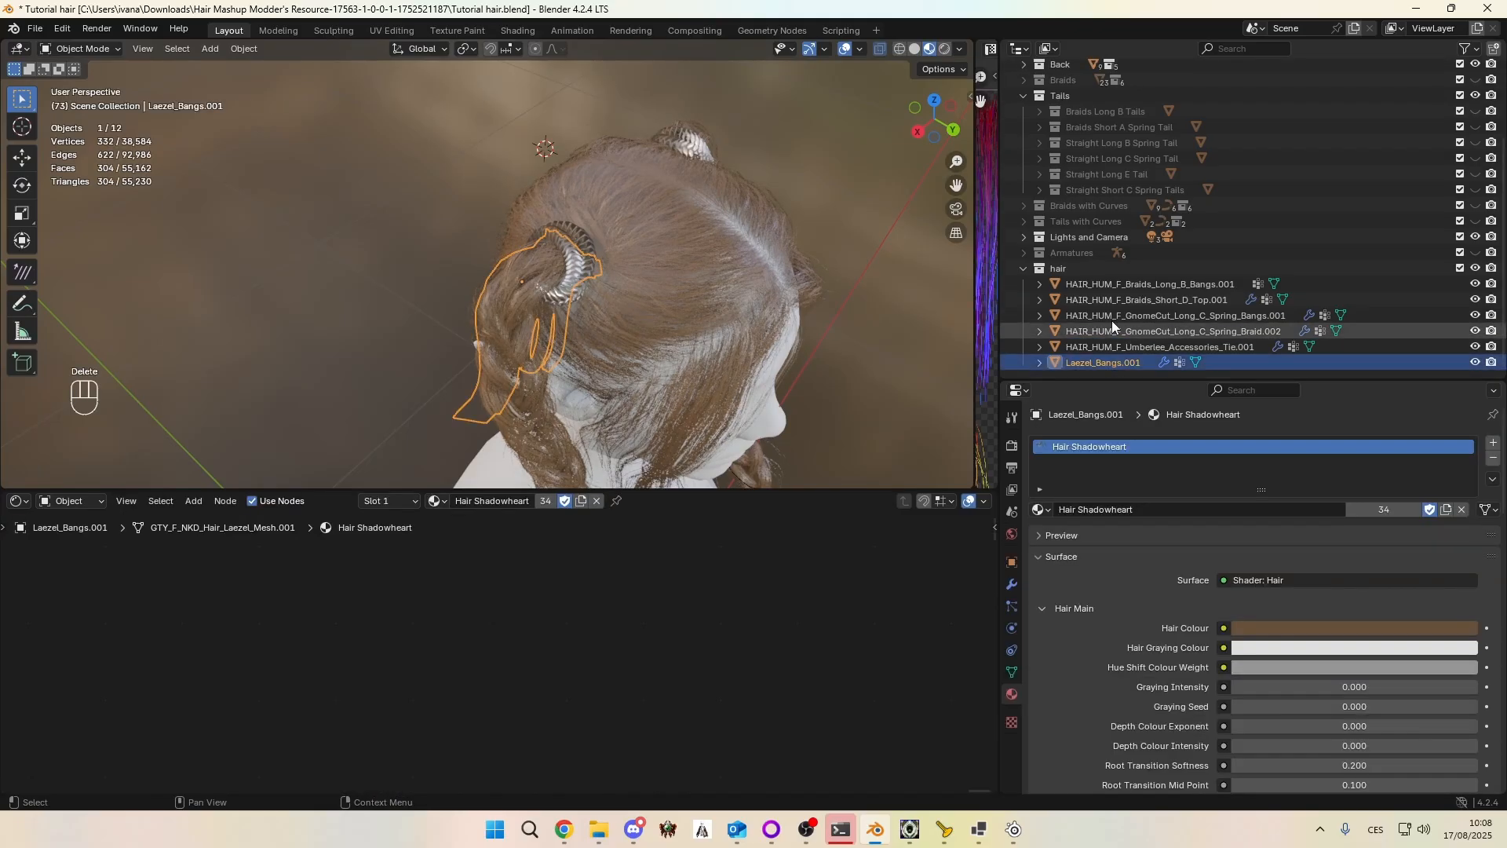
left_click(1114, 284, "shift")
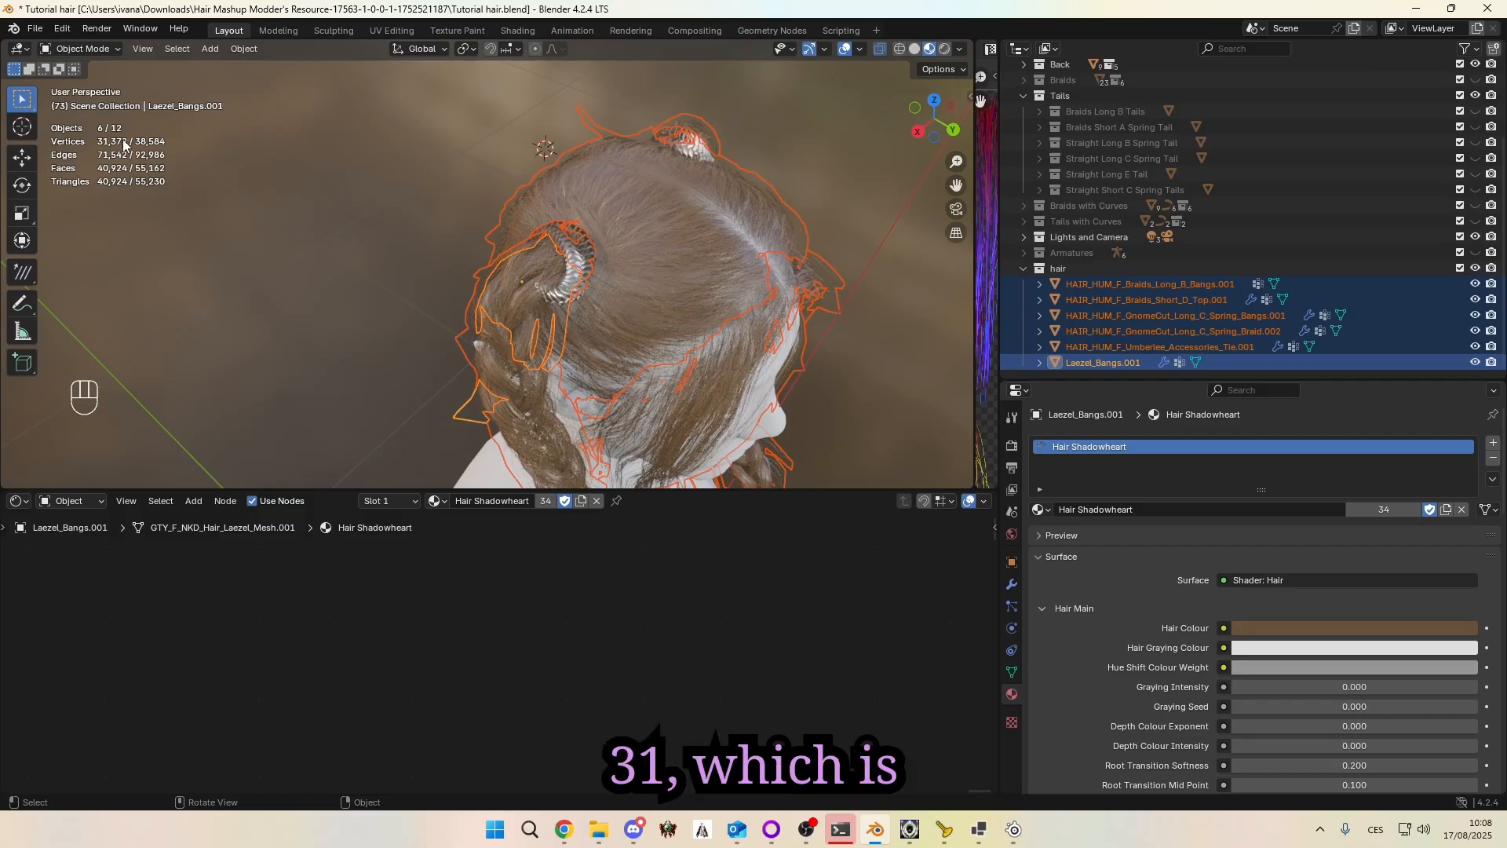
scroll(465, 241, "down", 5)
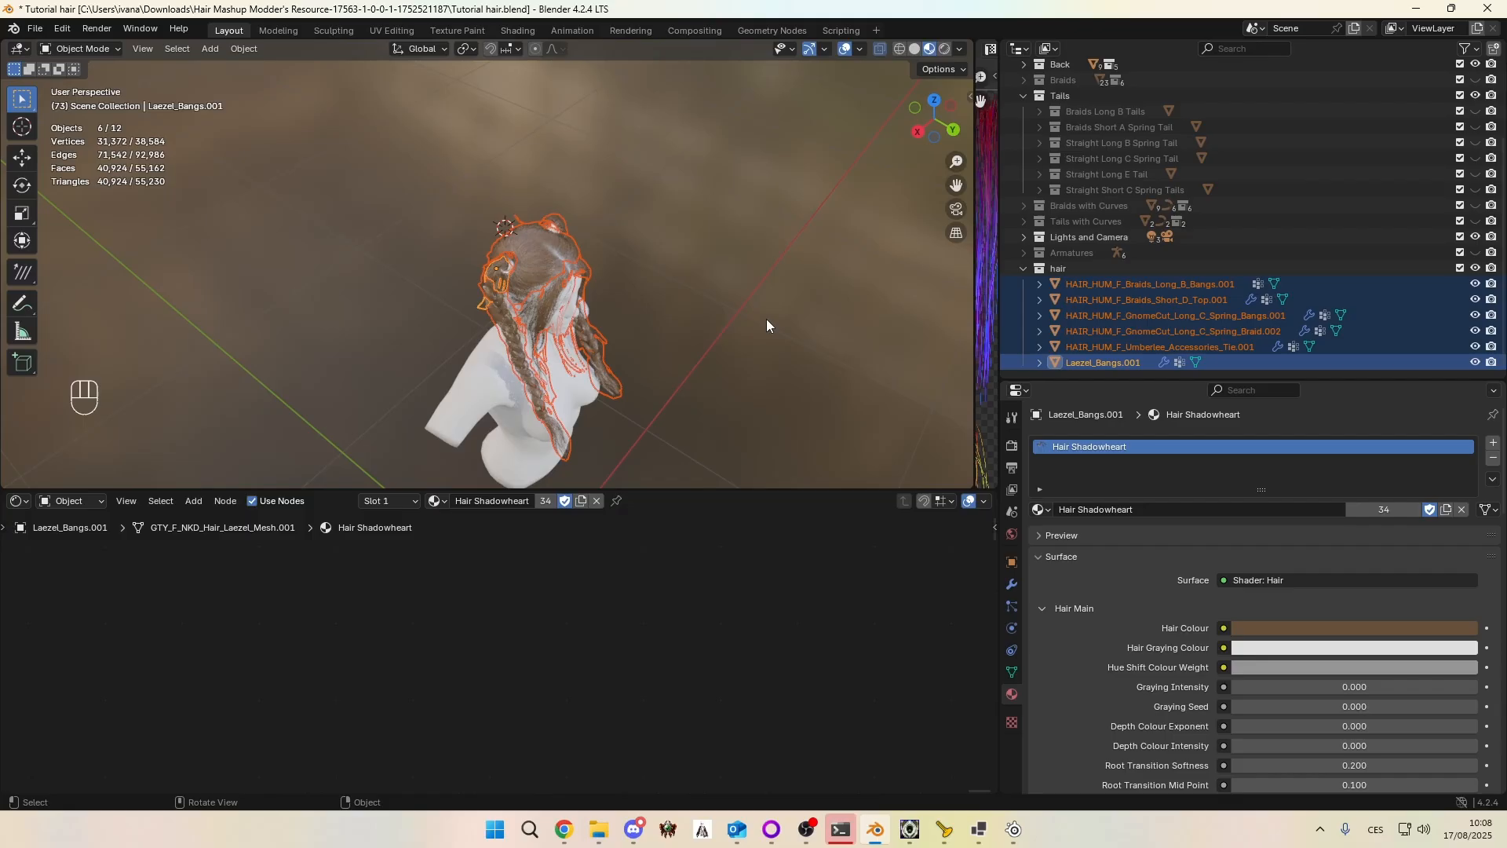
middle_click_drag(766, 319, 752, 253)
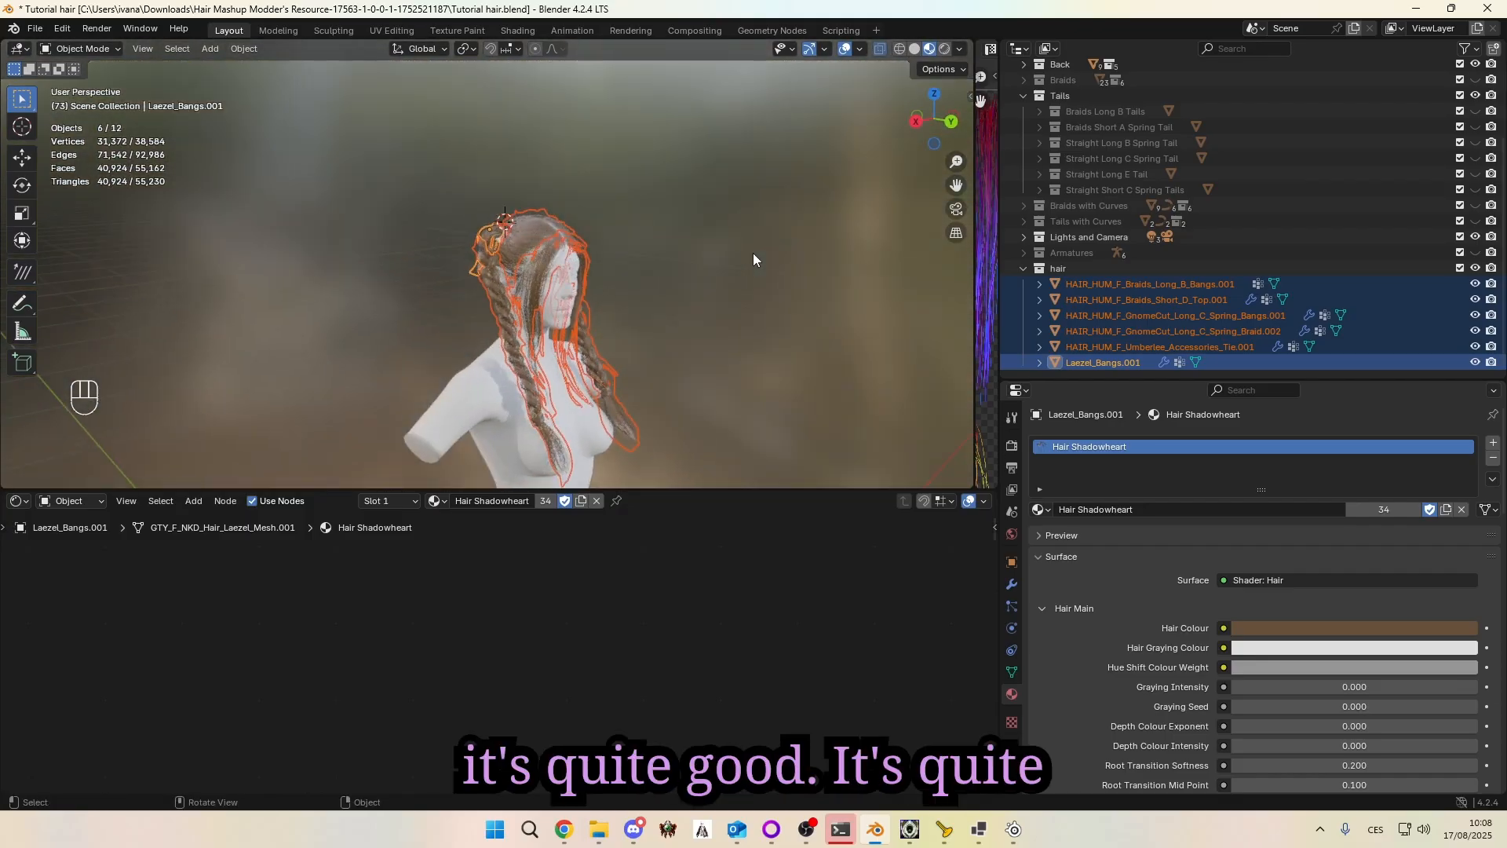
scroll(752, 253, "up", 3)
scroll(752, 252, "up", 2)
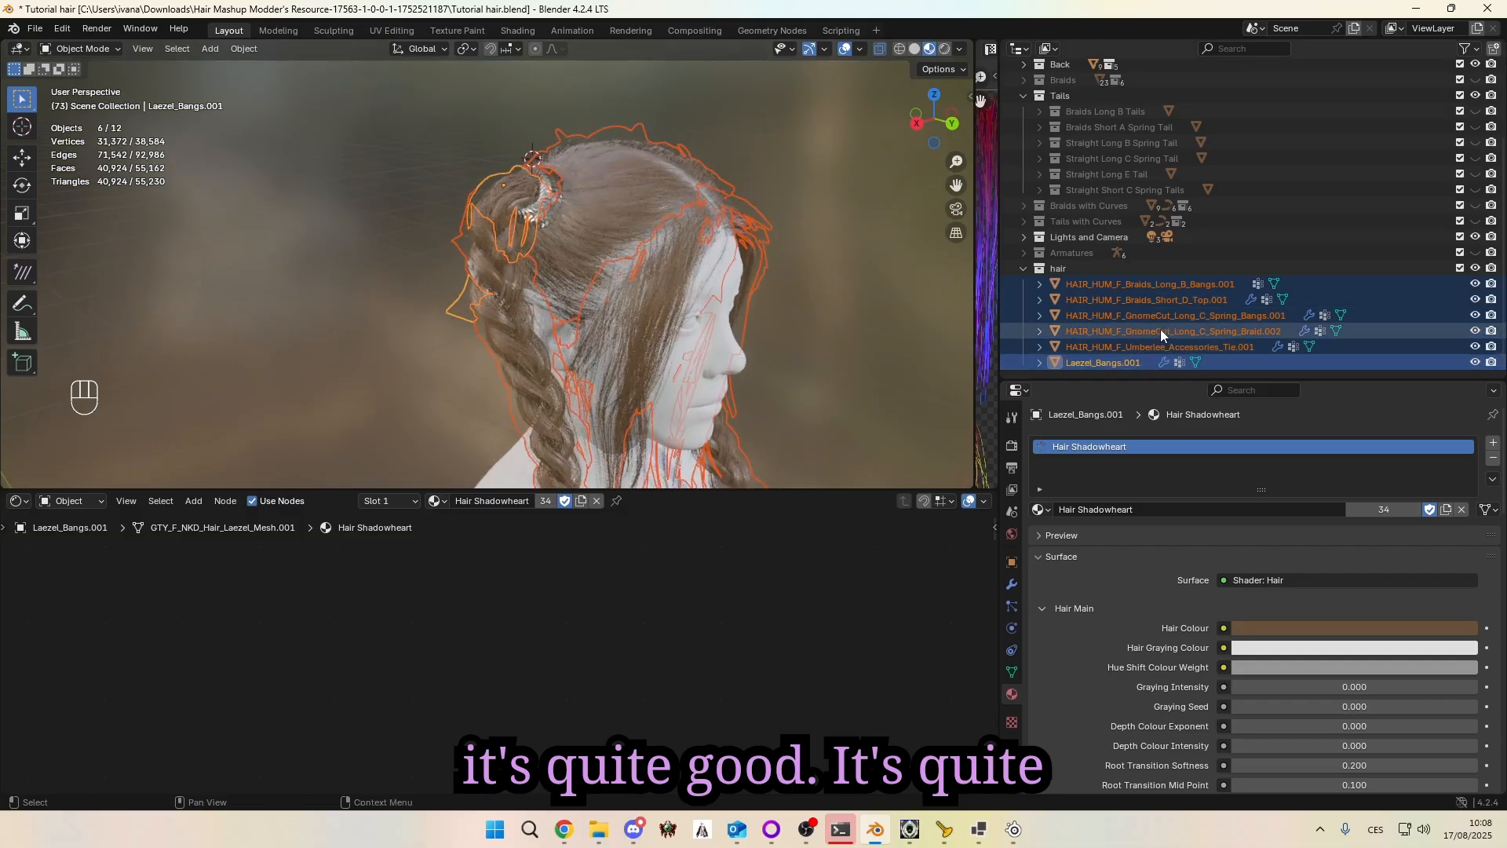
left_click(1148, 301)
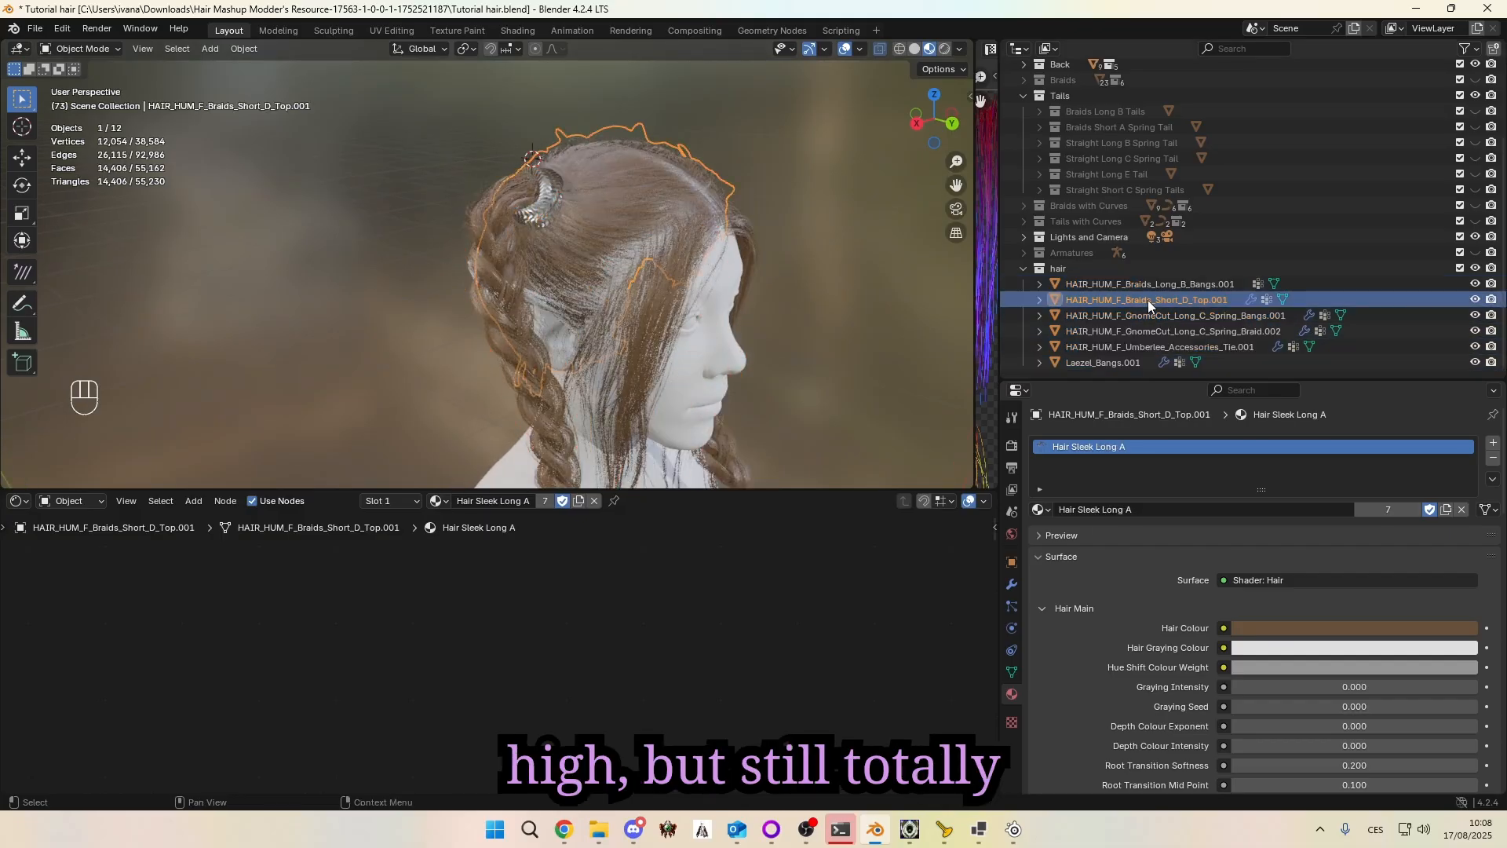
Step: Put the Laezel strand back into Edit Mode, then rotate and move it at the hair tie from the side
left_click(518, 183)
middle_click_drag(518, 183, 441, 188)
left_click(88, 48)
left_click(88, 75)
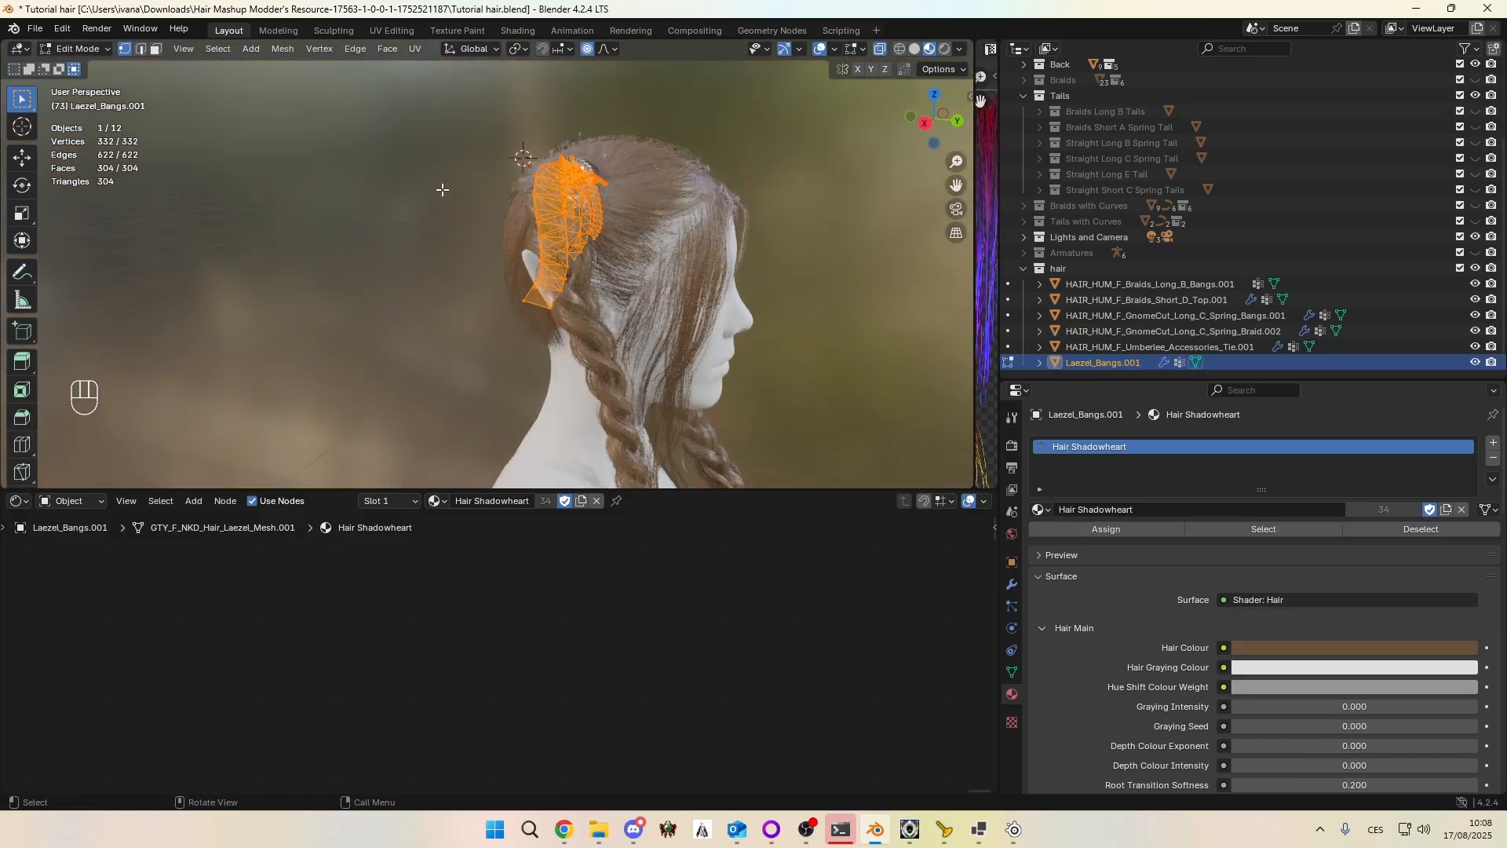
key("r")
left_click(394, 211)
key("g")
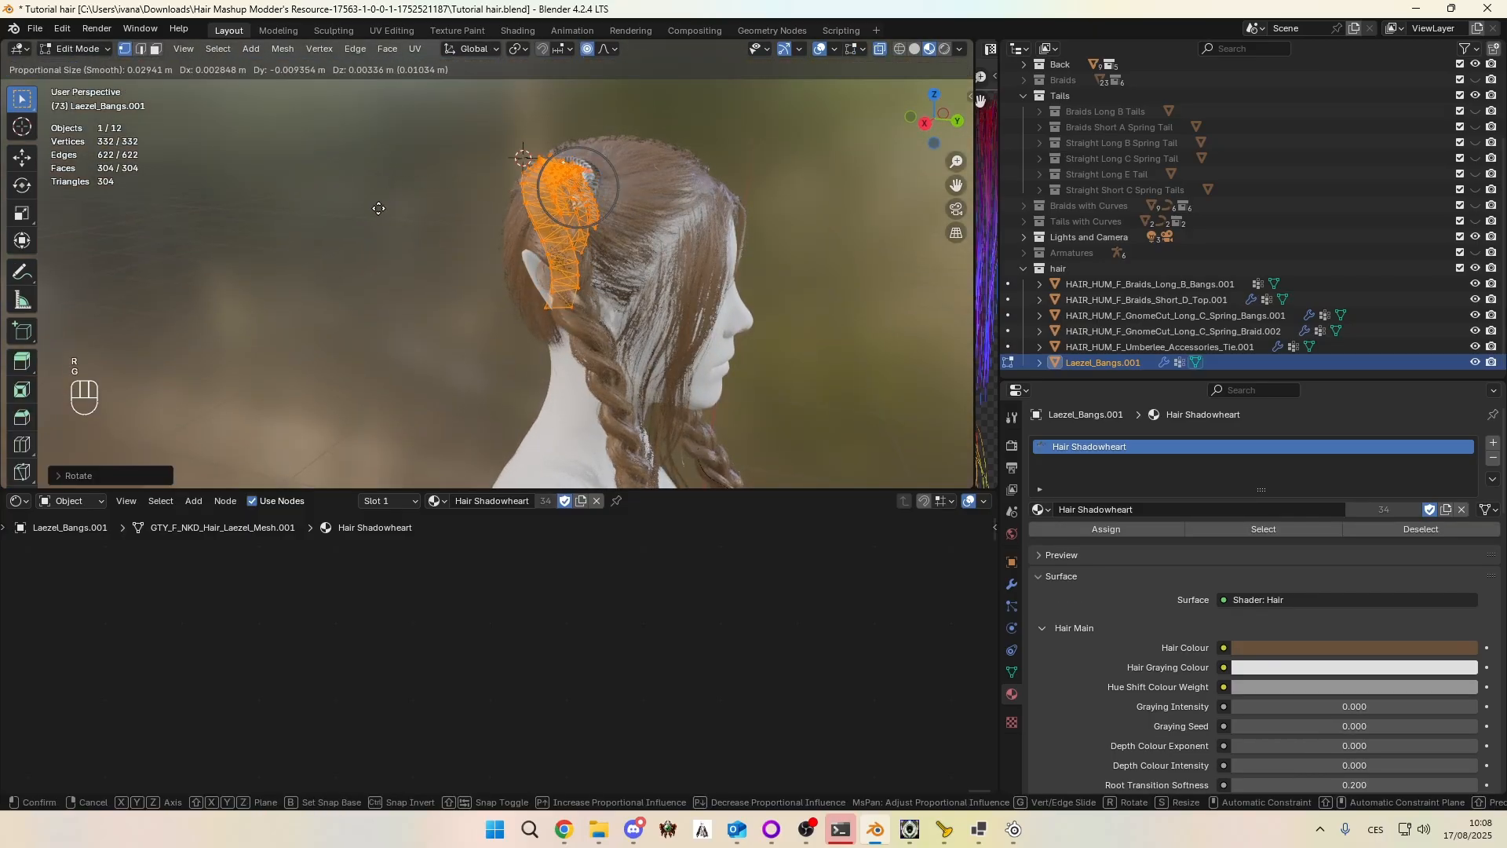
left_click(378, 208)
Step: Rotate the whole strand from above and nudge it so its root meets the hair tie
middle_click_drag(377, 209, 273, 313)
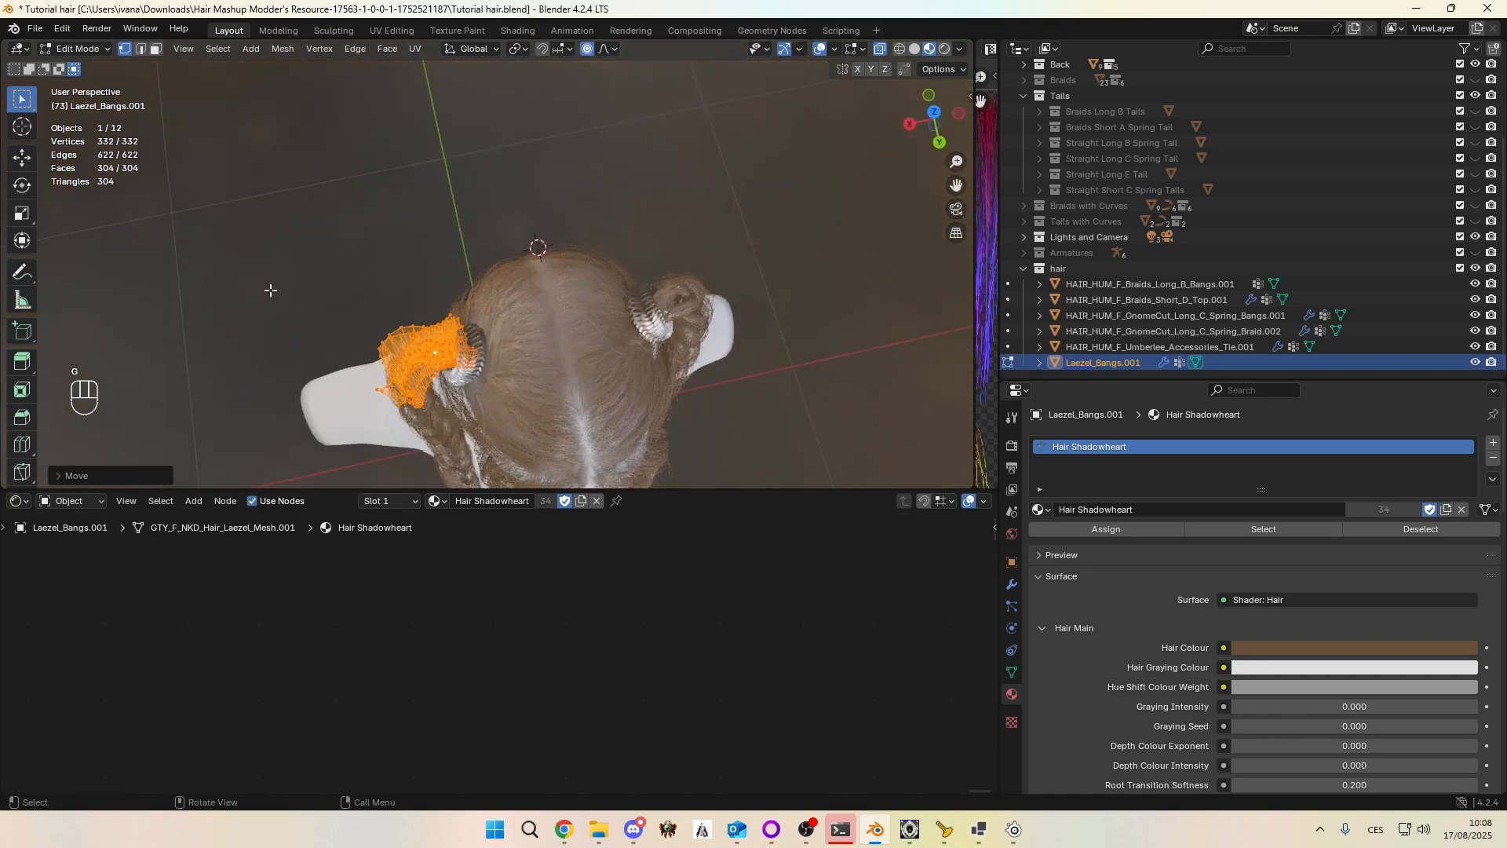
key("r")
left_click(315, 240)
key("g")
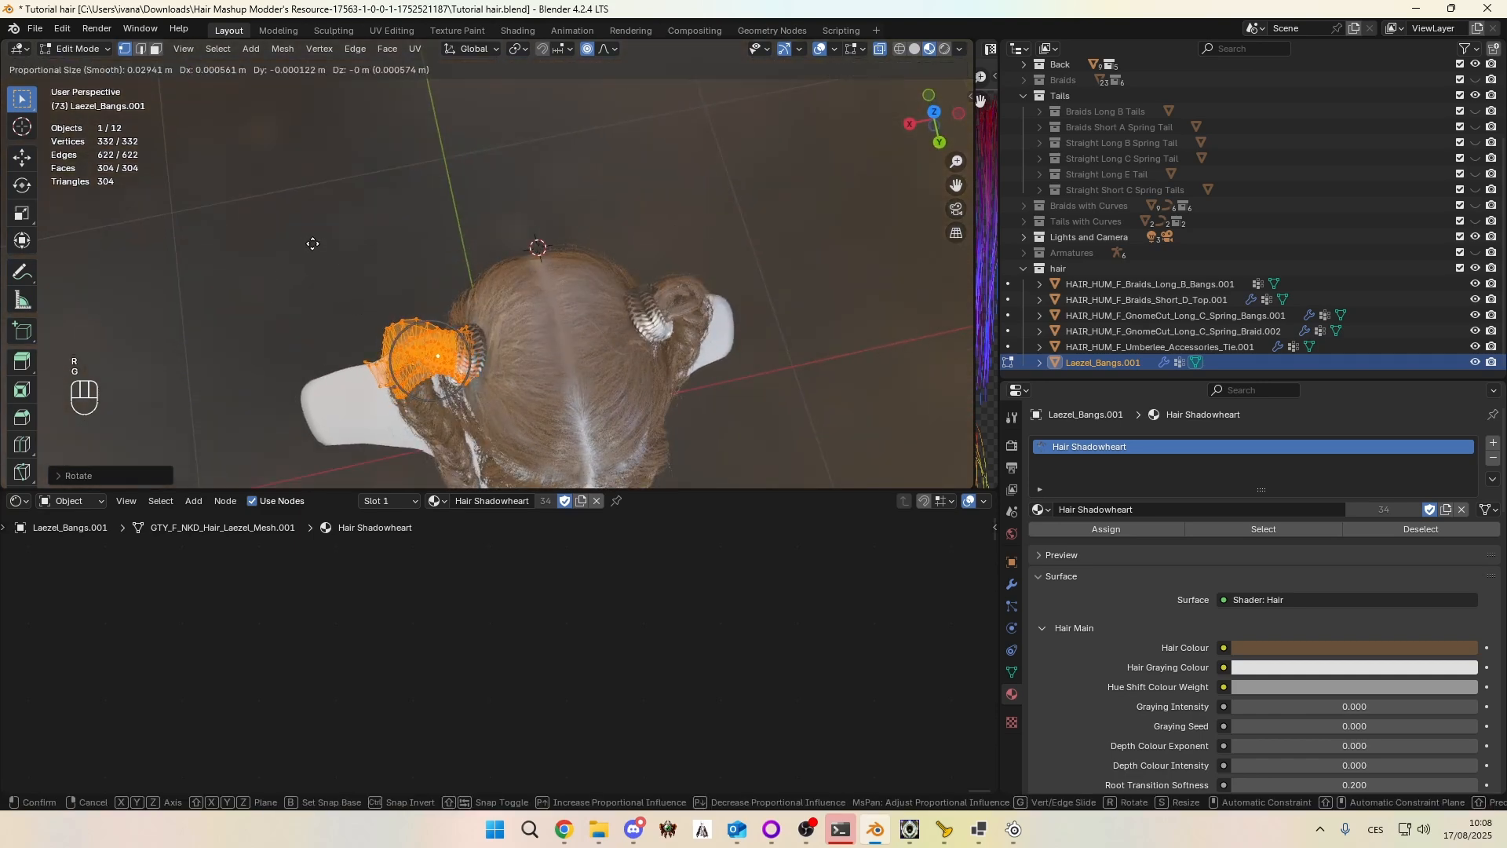
left_click(311, 243)
middle_click_drag(310, 243, 370, 233)
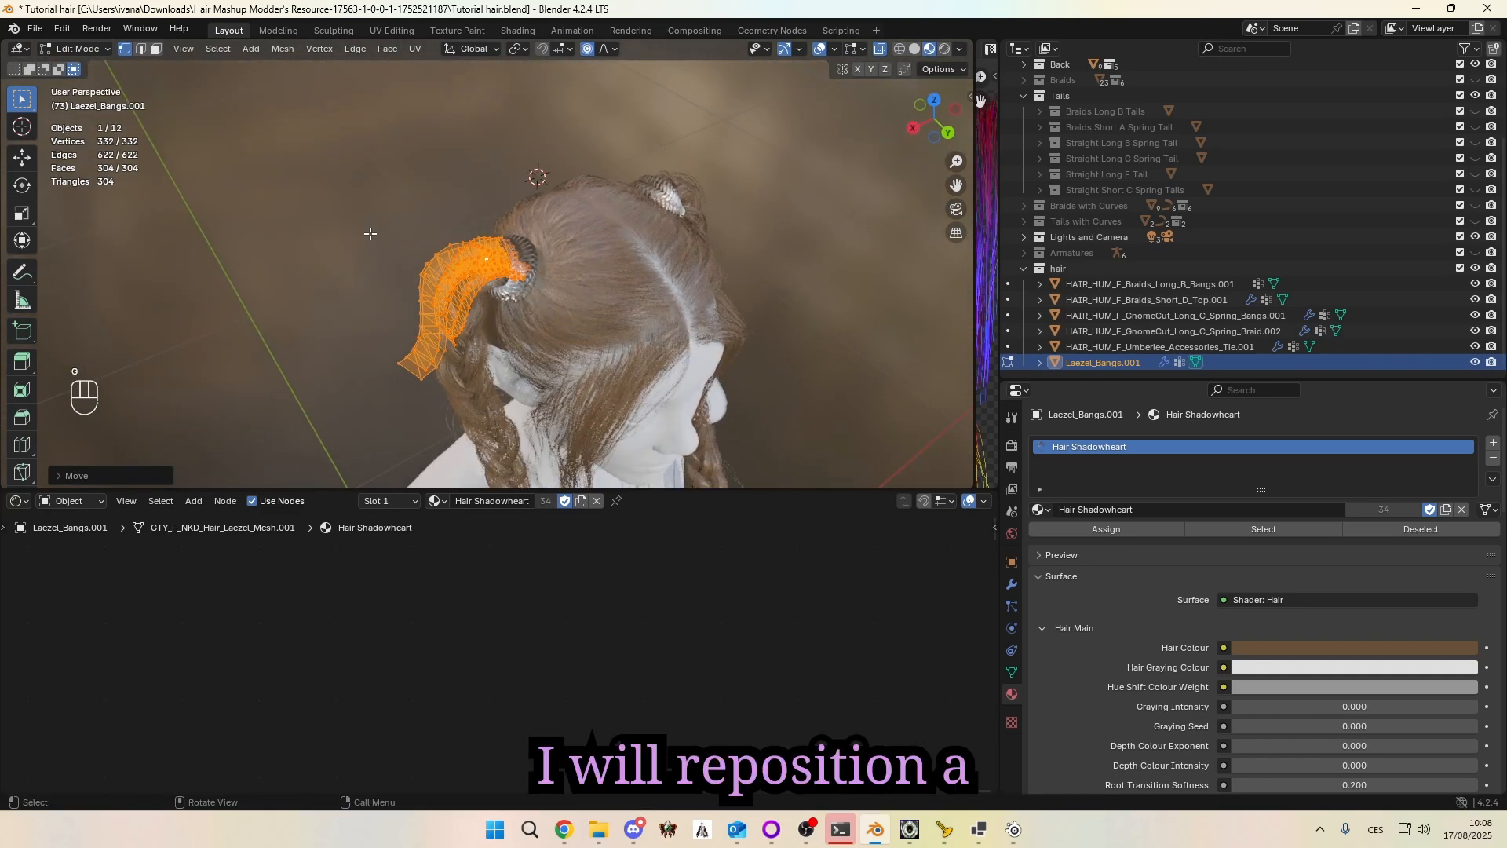
Step: Hide the viewport overlays and fine-tune the strand's position and rotation so it lies along the braid below the tie
left_click(818, 49)
scroll(528, 299, "up", 3)
middle_click_drag(528, 299, 477, 210)
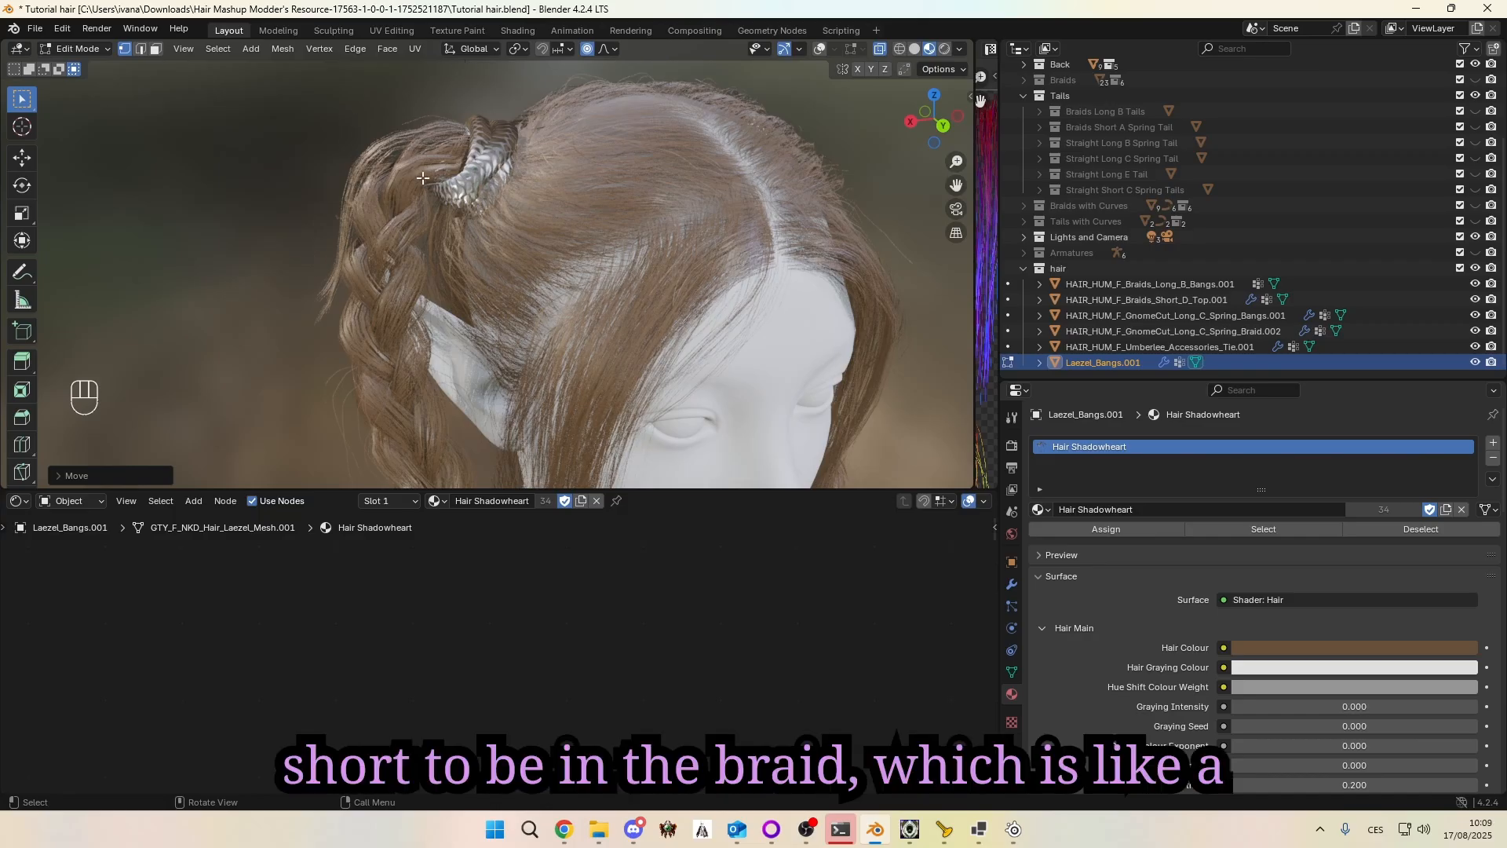
middle_click_drag(228, 237, 367, 330)
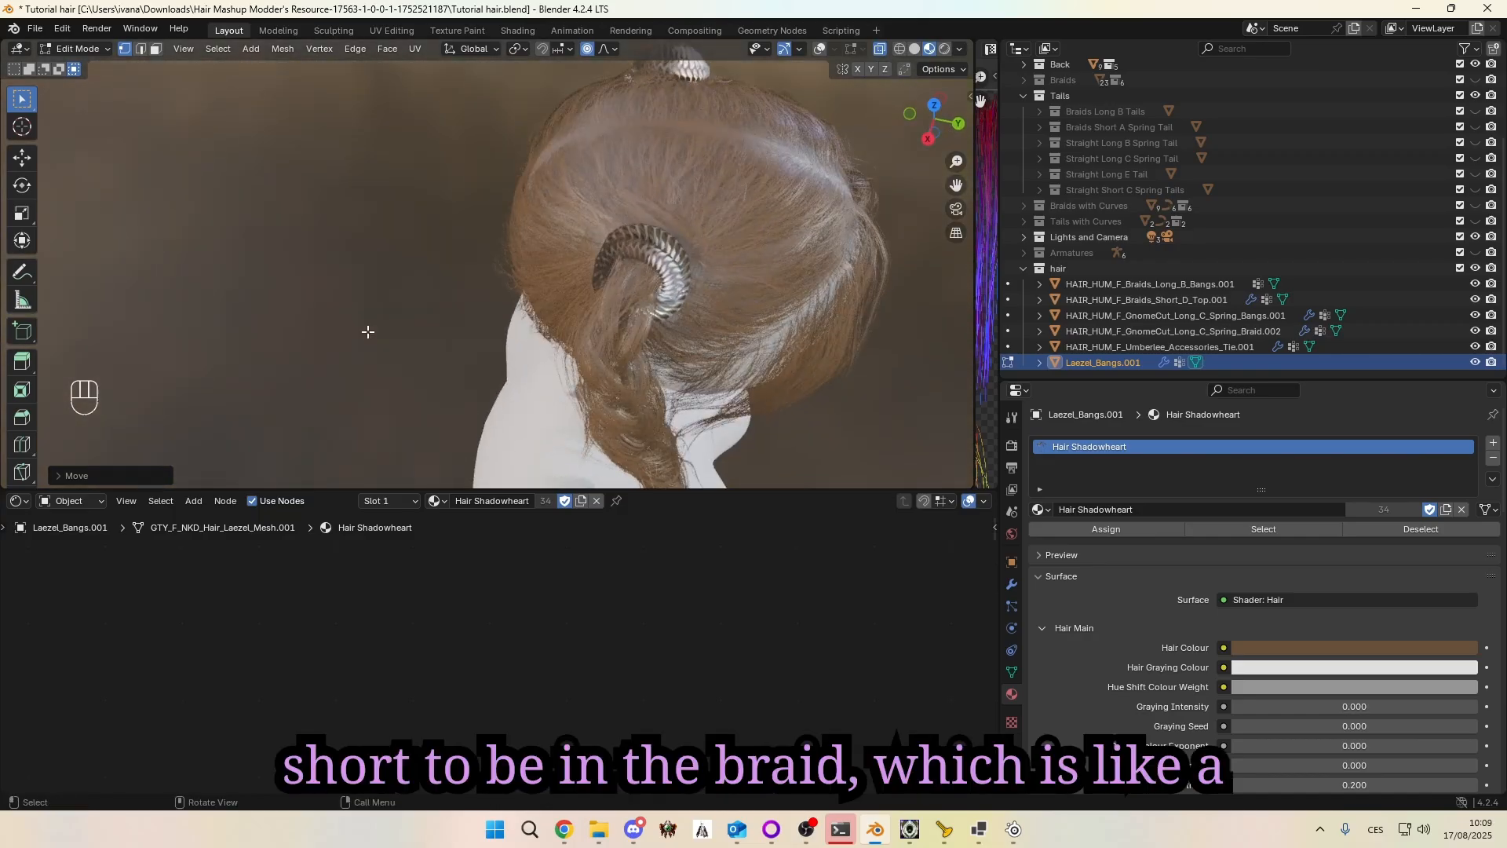
key("g")
left_click(376, 336)
key("r")
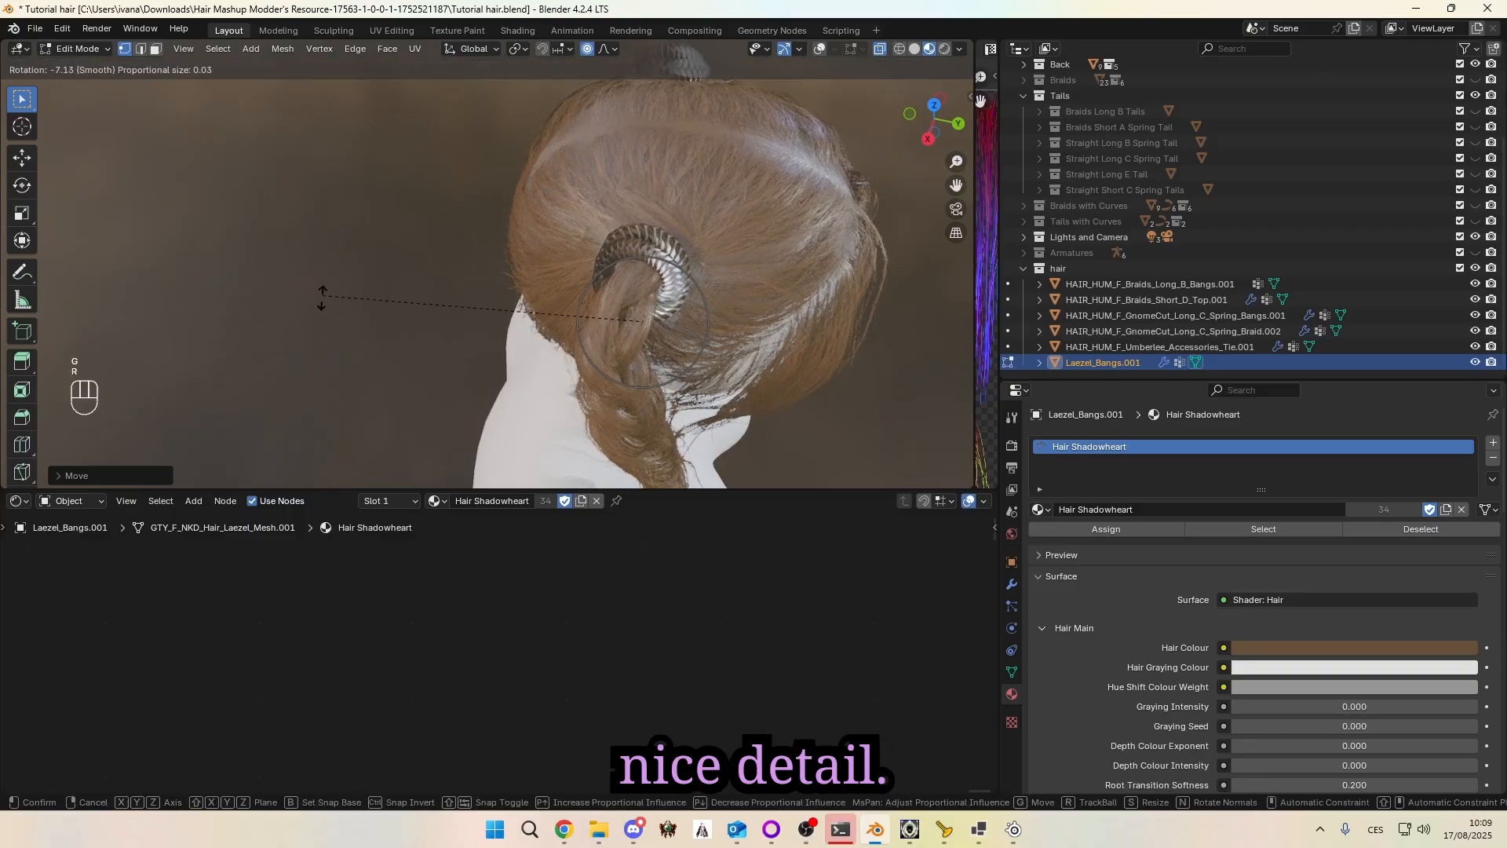
left_click(325, 313)
key("g")
left_click(330, 314)
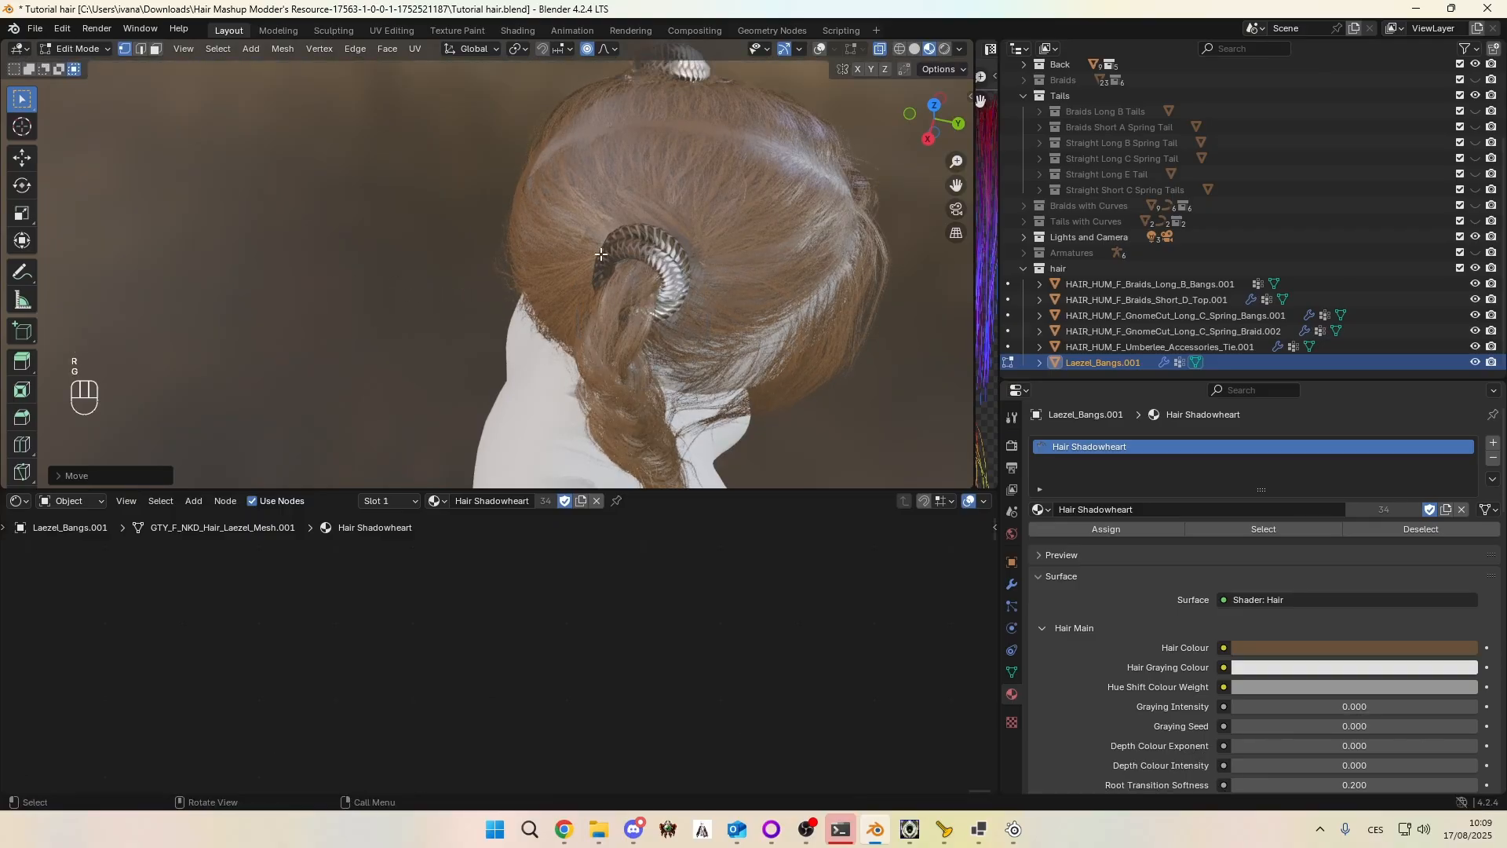
Step: Widen the UV Editor and bring the strand's whole hair texture layout into view
left_click_drag(975, 140, 676, 139)
middle_click_drag(393, 247, 332, 208, "shift")
scroll(314, 188, "up", 4)
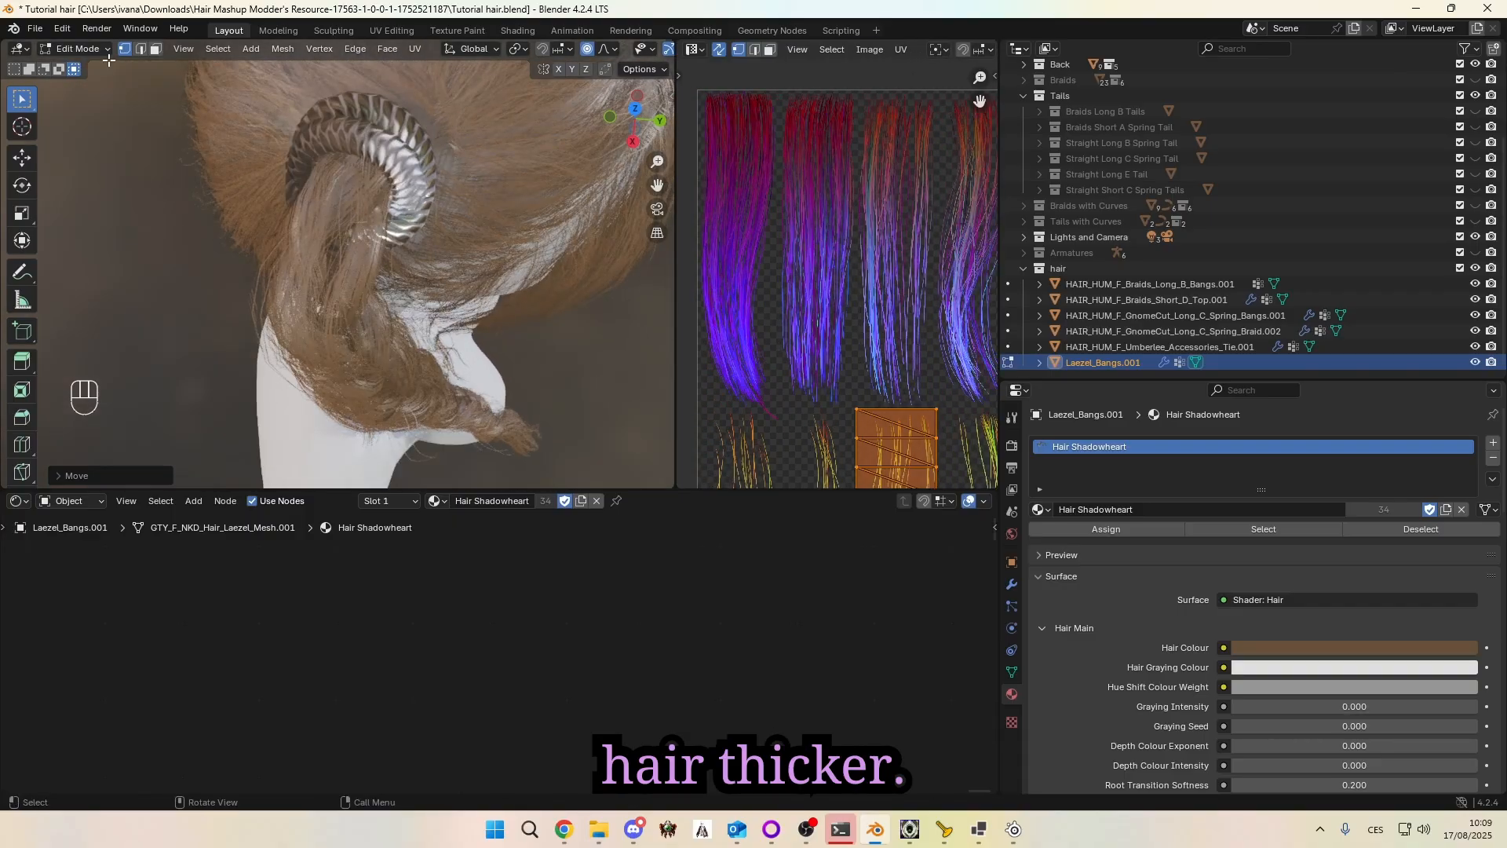
middle_click_drag(828, 411, 787, 149)
scroll(885, 157, "down", 5)
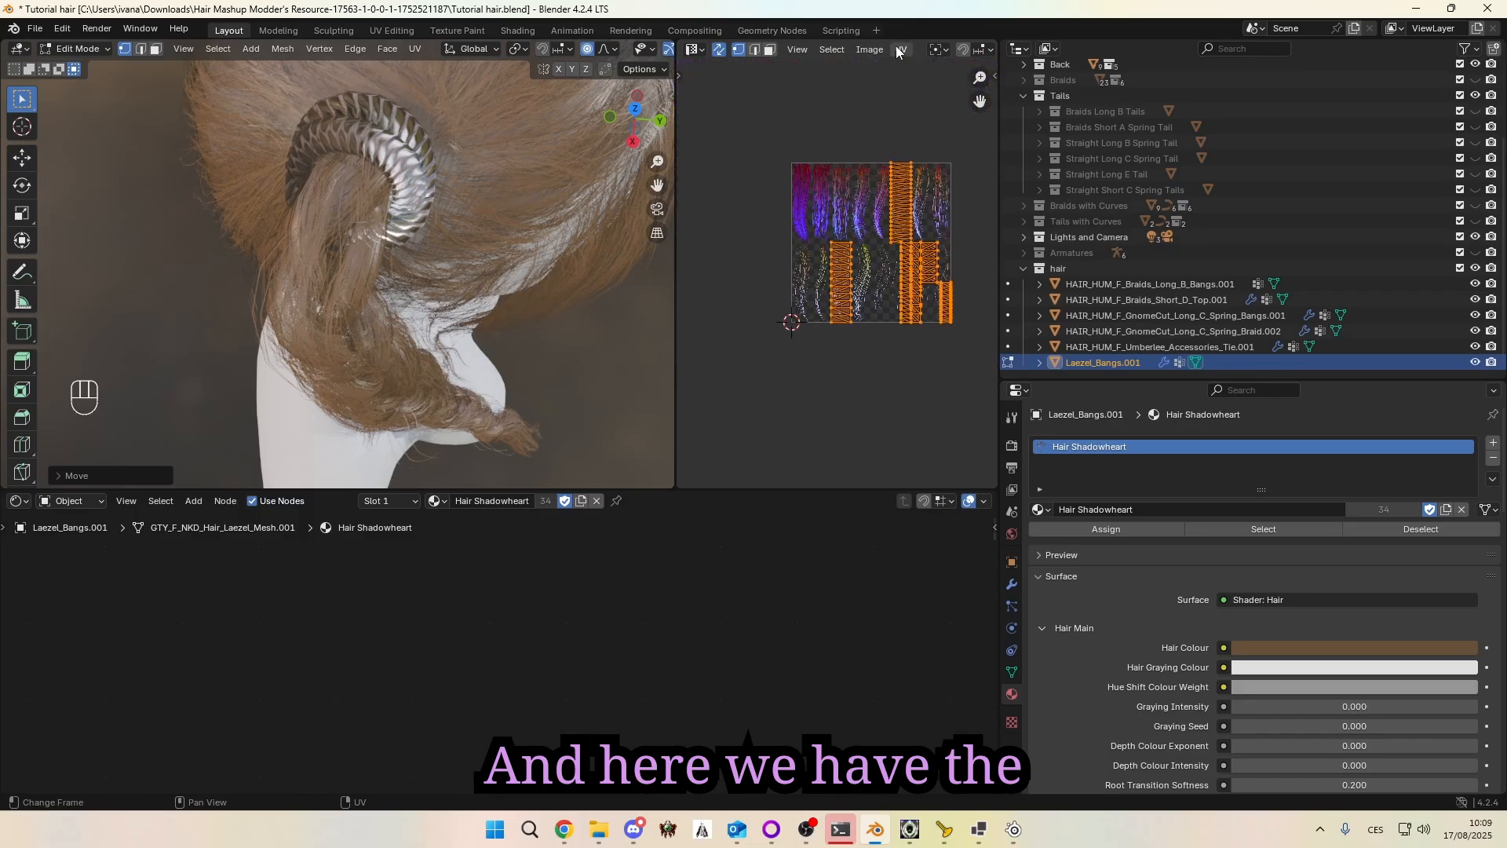
scroll(906, 49, "down", 3)
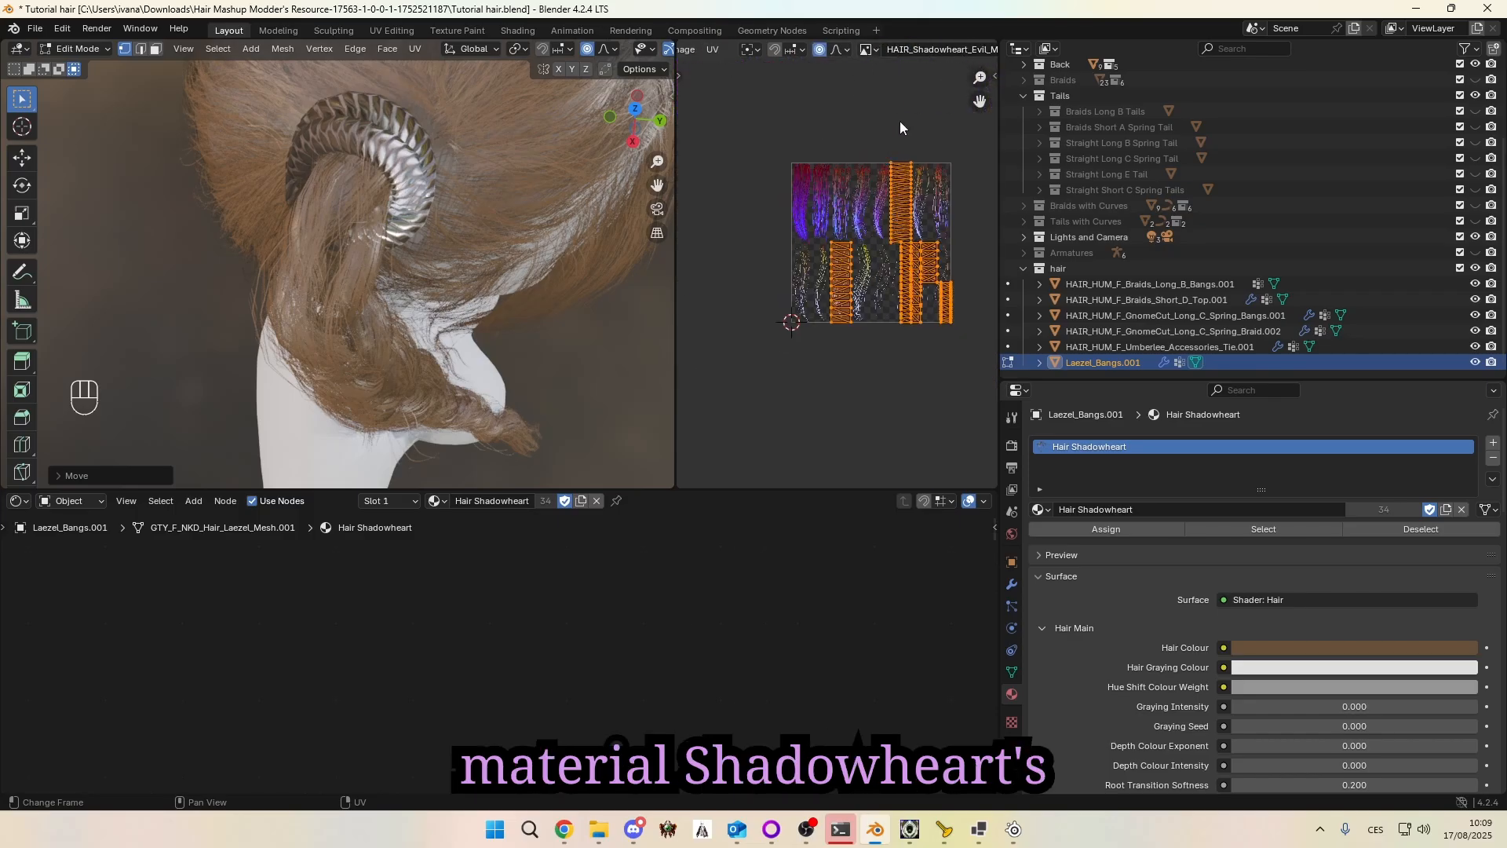
key("a")
key("a")
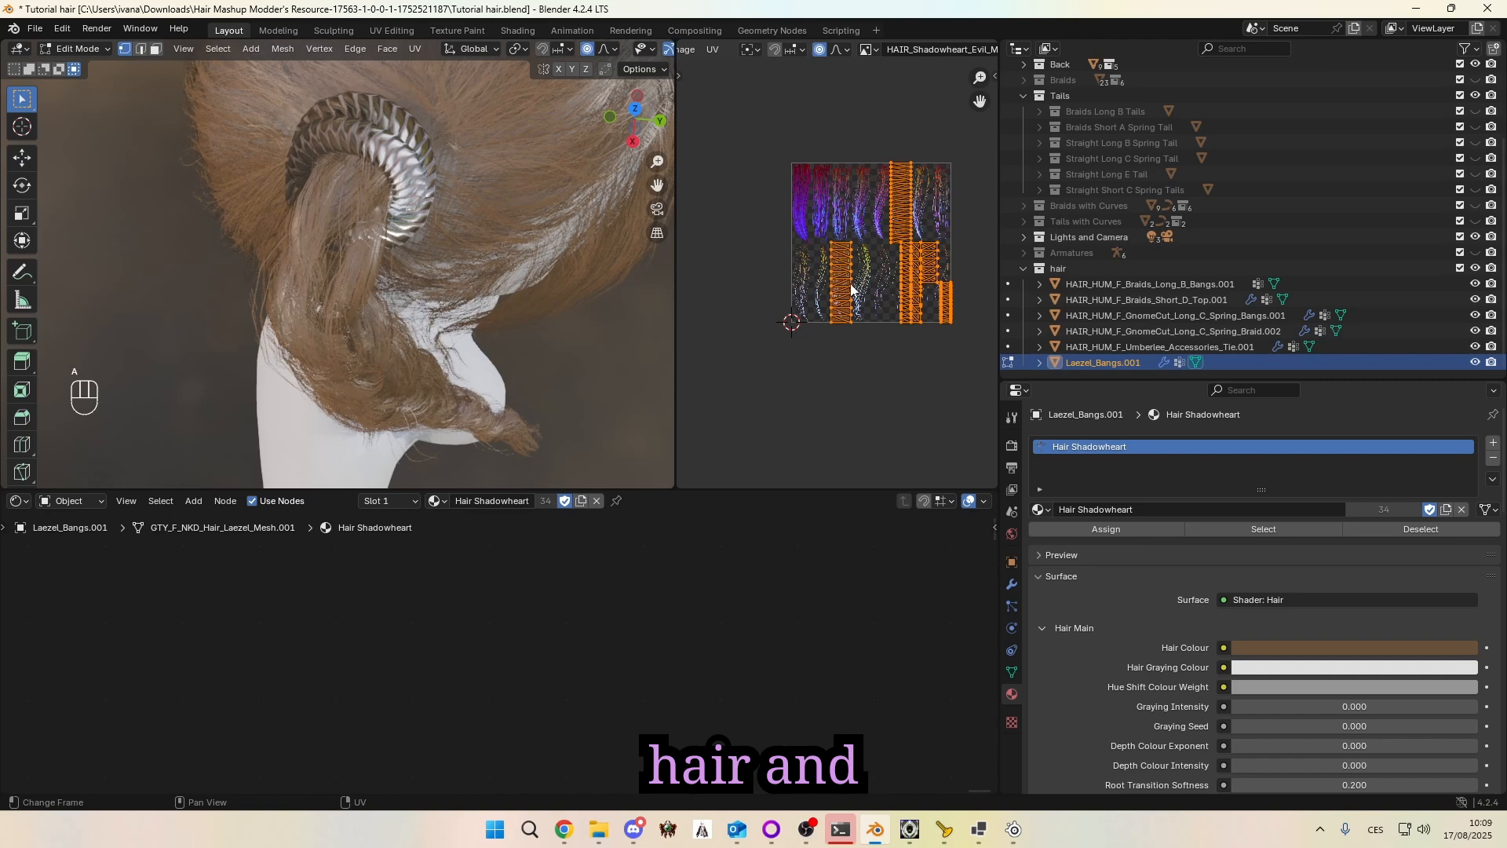
key("b")
left_click_drag(800, 221, 872, 353)
scroll(871, 360, "up", 4)
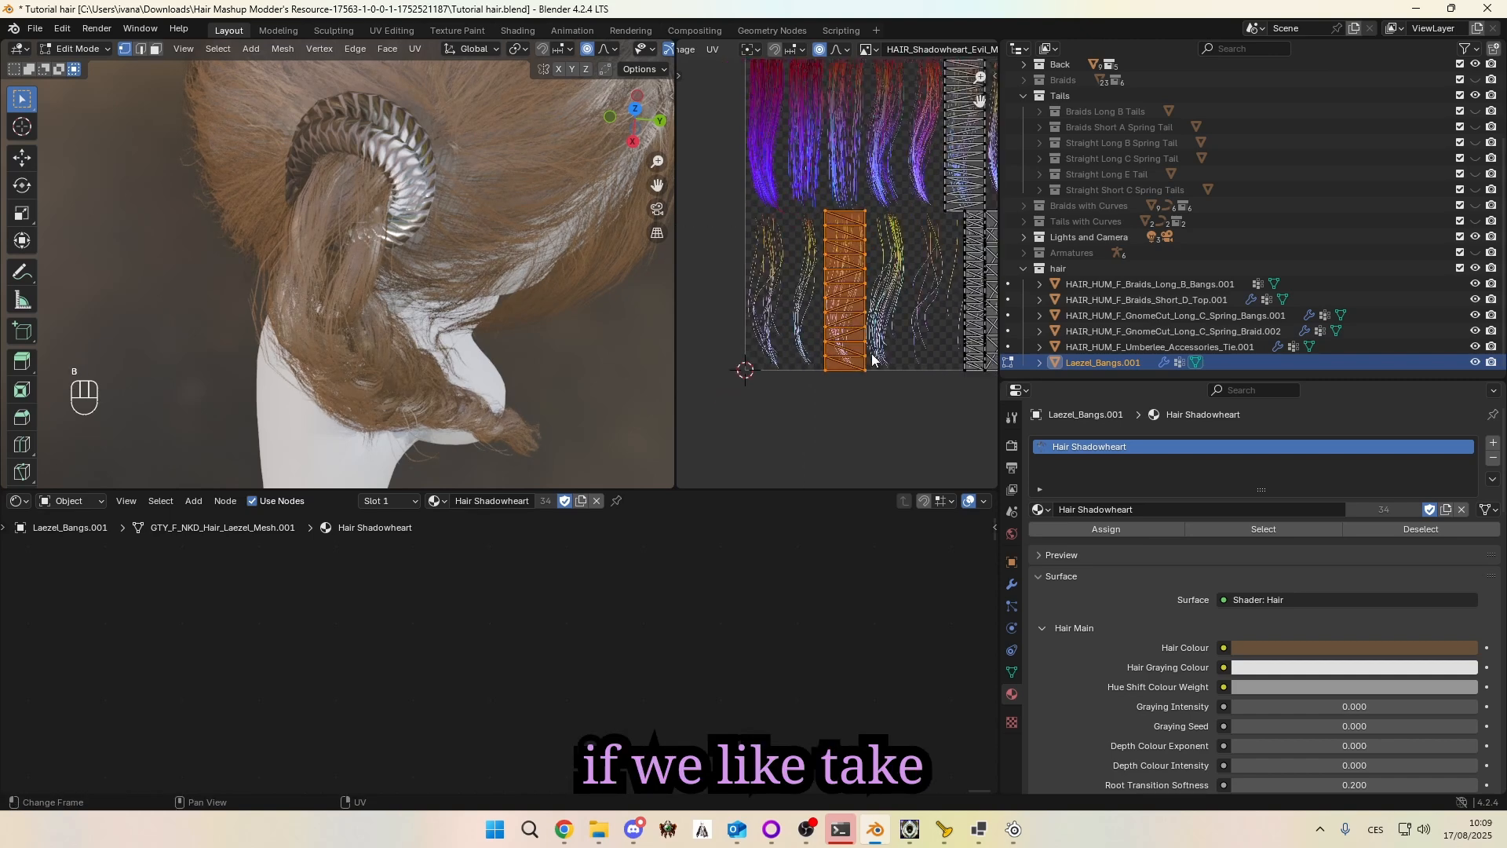
middle_click_drag(769, 356, 801, 436)
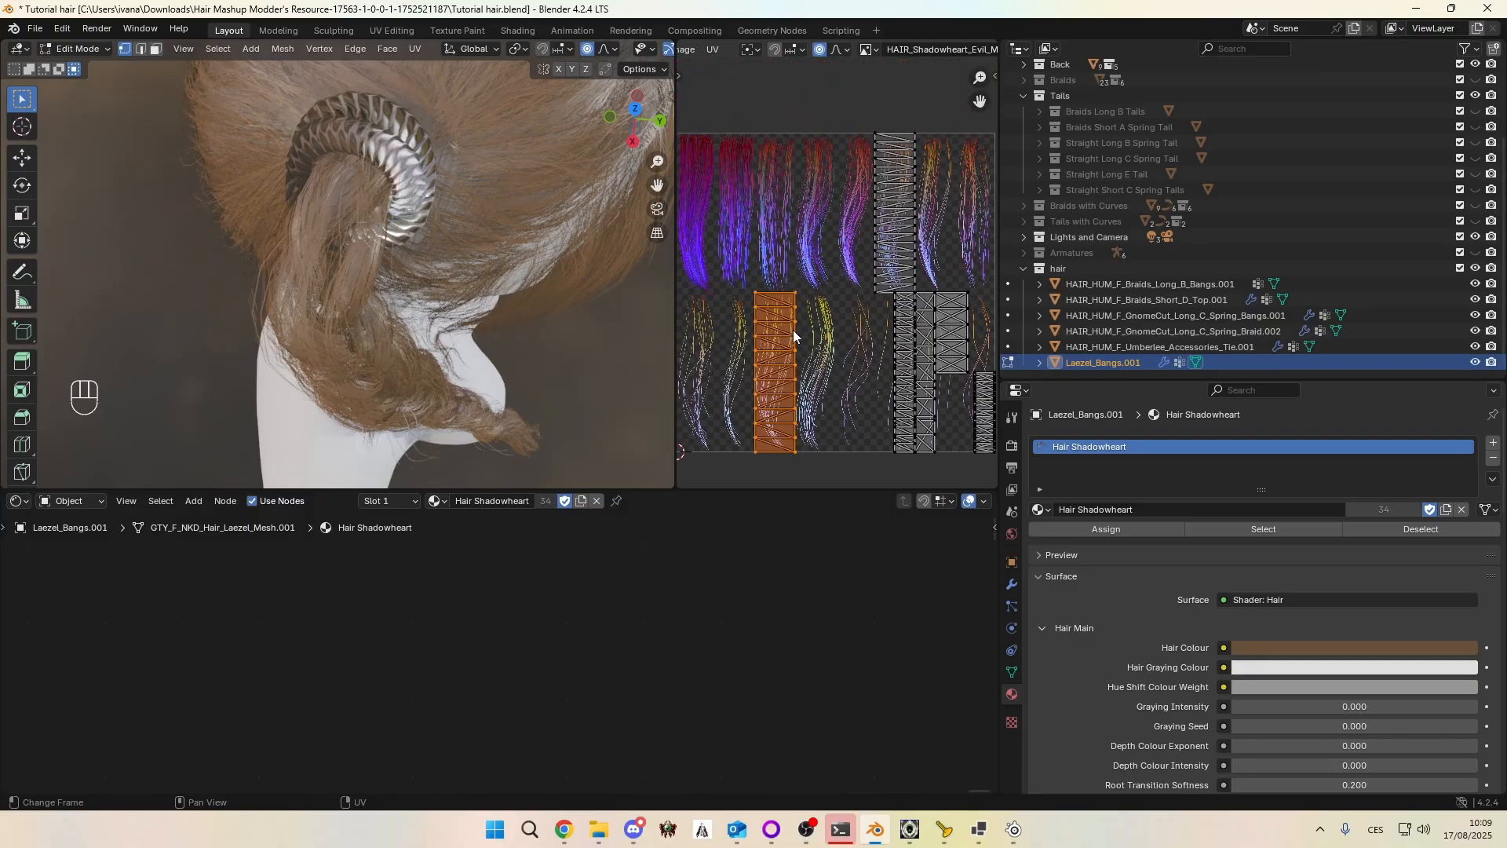
Step: Select only the full UV island in the texture's upper row, growing the selection to cover the whole island
key("a")
key("a")
key("a")
key("a")
key("a")
key("a")
key("b")
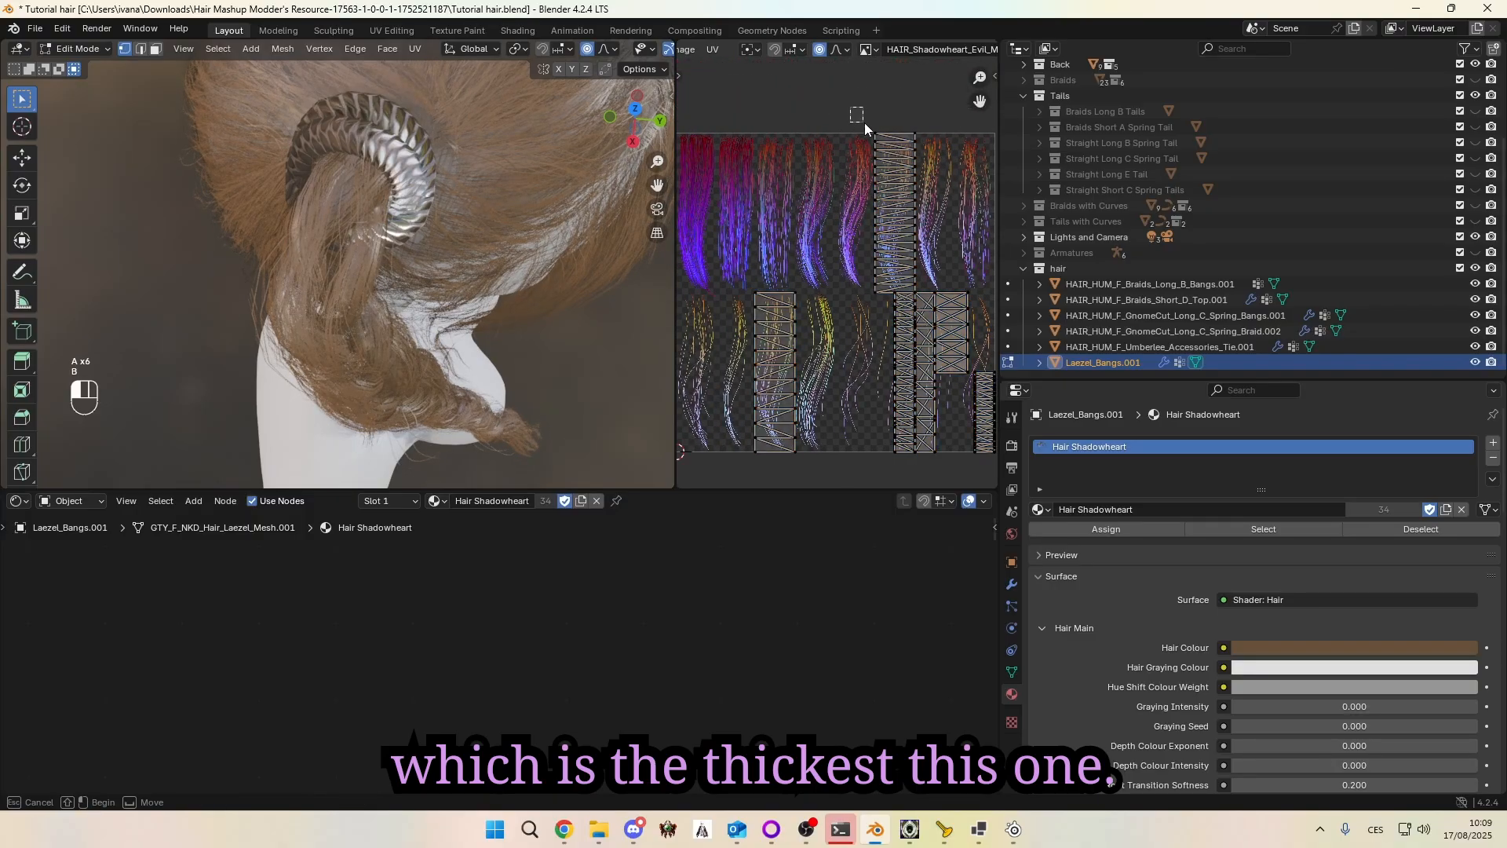
left_click_drag(859, 117, 974, 253)
key("ctrl+KP_Add")
key("ctrl+KP_Add")
key("ctrl+KP_Add")
key("ctrl+KP_Add")
key("ctrl+KP_Add")
key("ctrl+KP_Add")
key("ctrl+KP_Add")
key("ctrl+KP_Add")
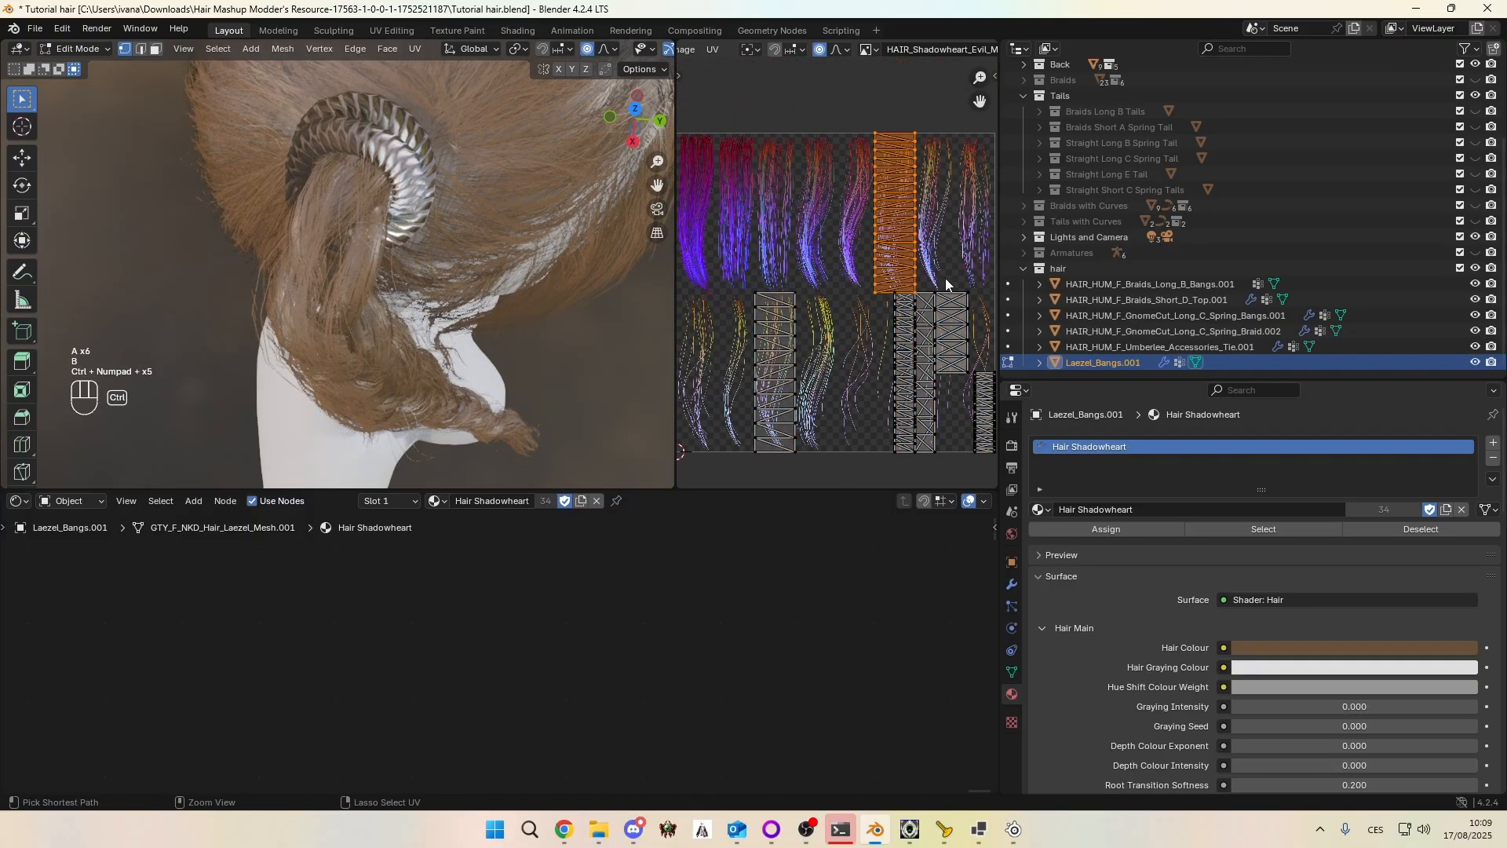
Step: Turn off proportional editing and move the selected UV island about -0.38 along X onto a thicker hair strand of the texture
middle_click_drag(710, 231, 754, 232)
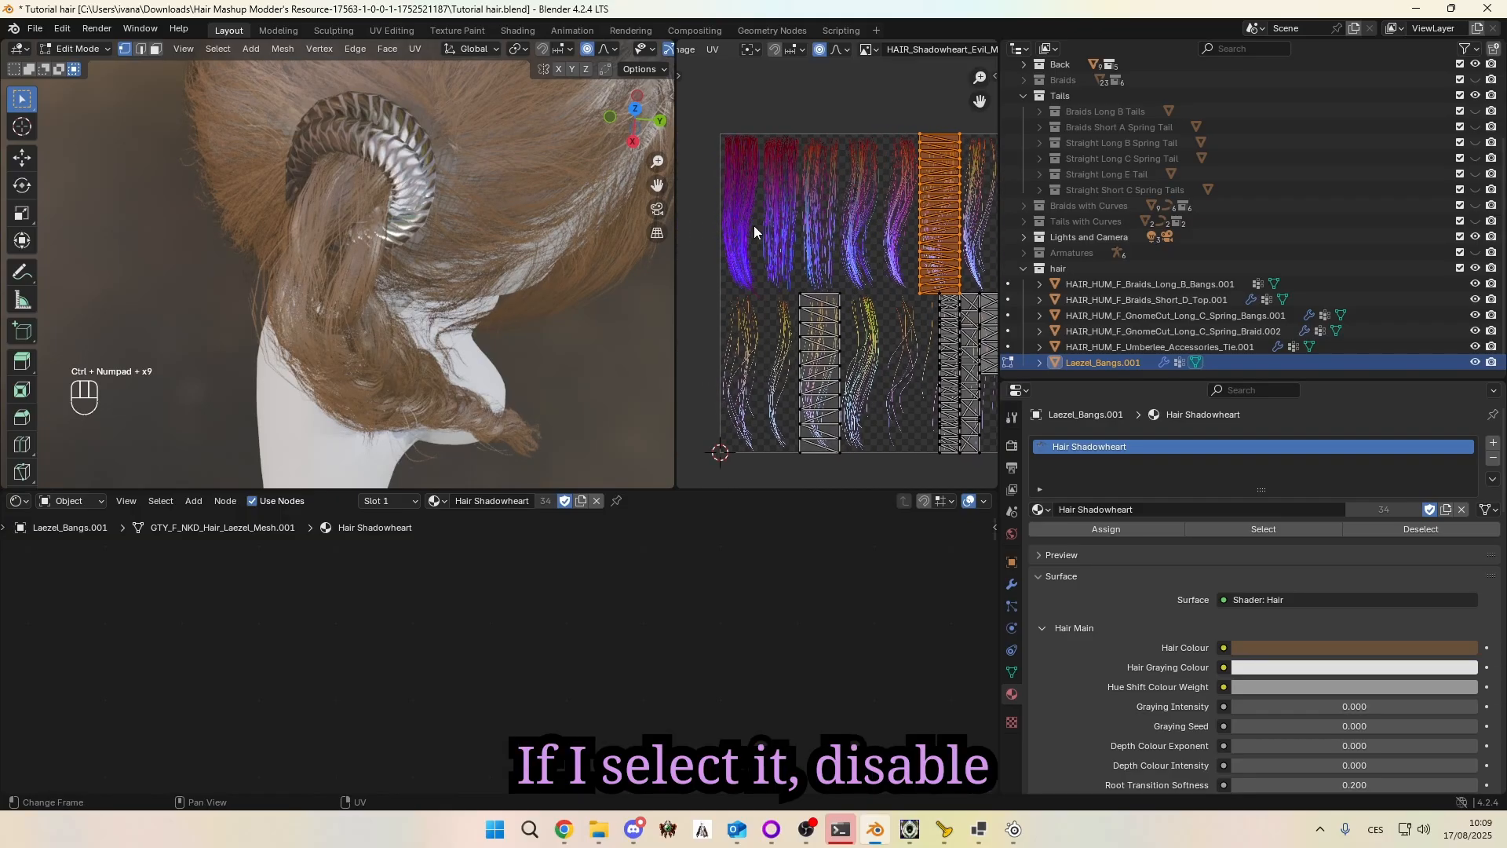
key("o")
key("g")
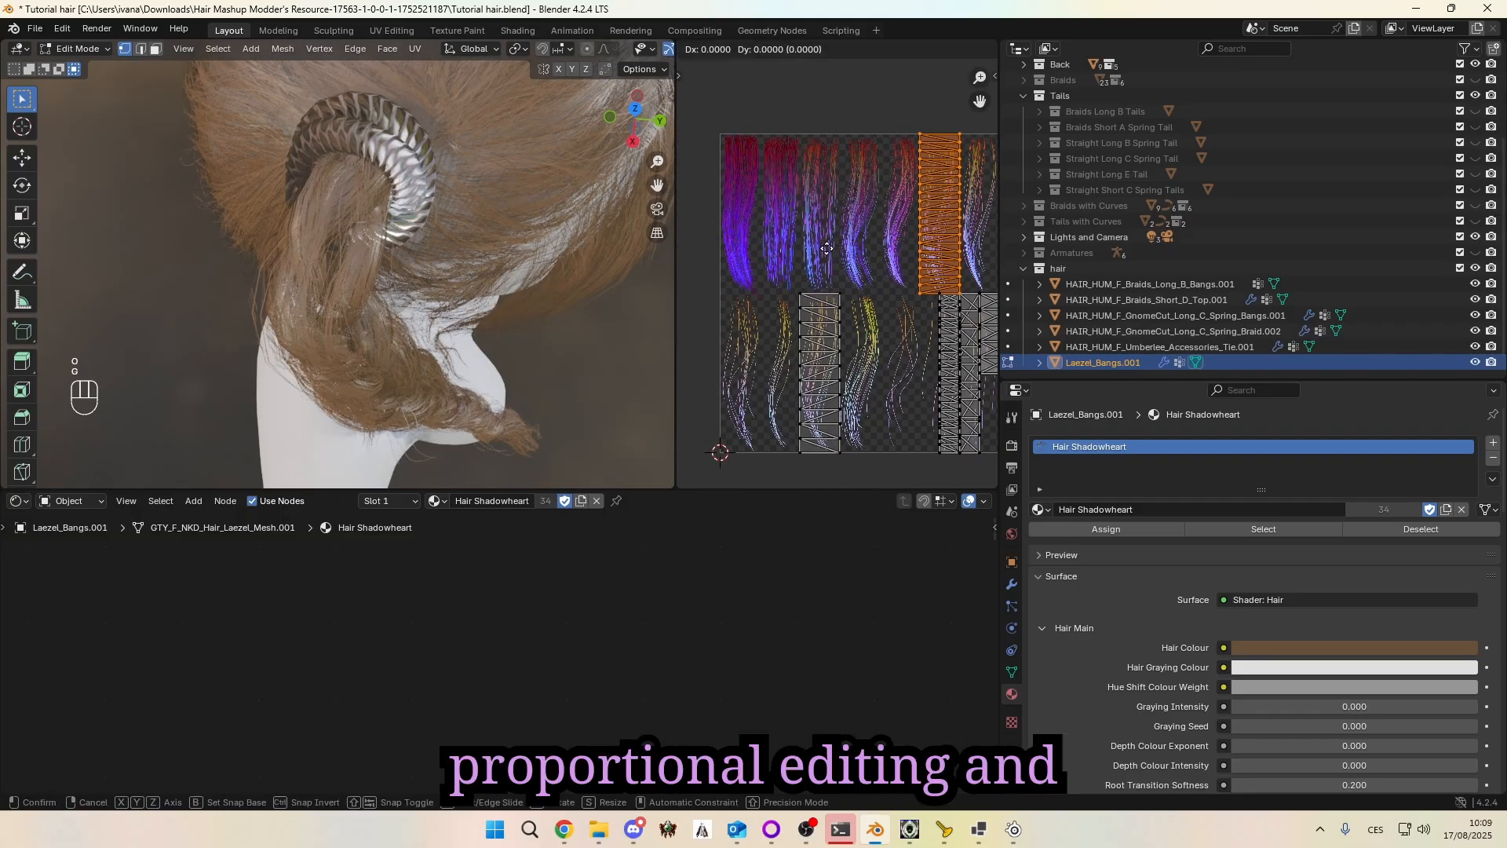
key("x")
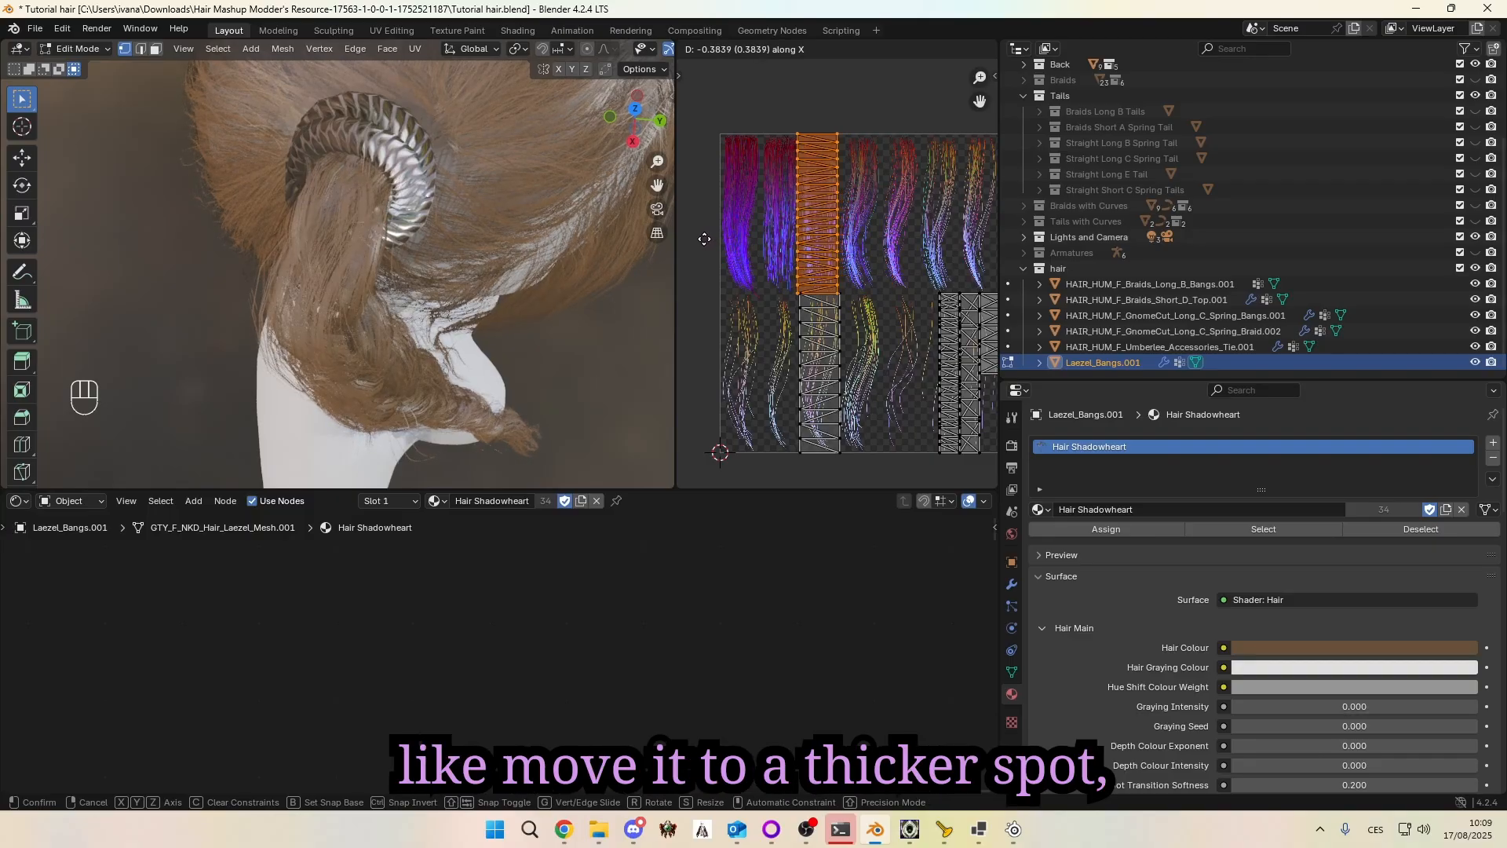
left_click(706, 240)
middle_click_drag(353, 235, 284, 188)
scroll(219, 182, "down", 4)
middle_click_drag(276, 177, 262, 133)
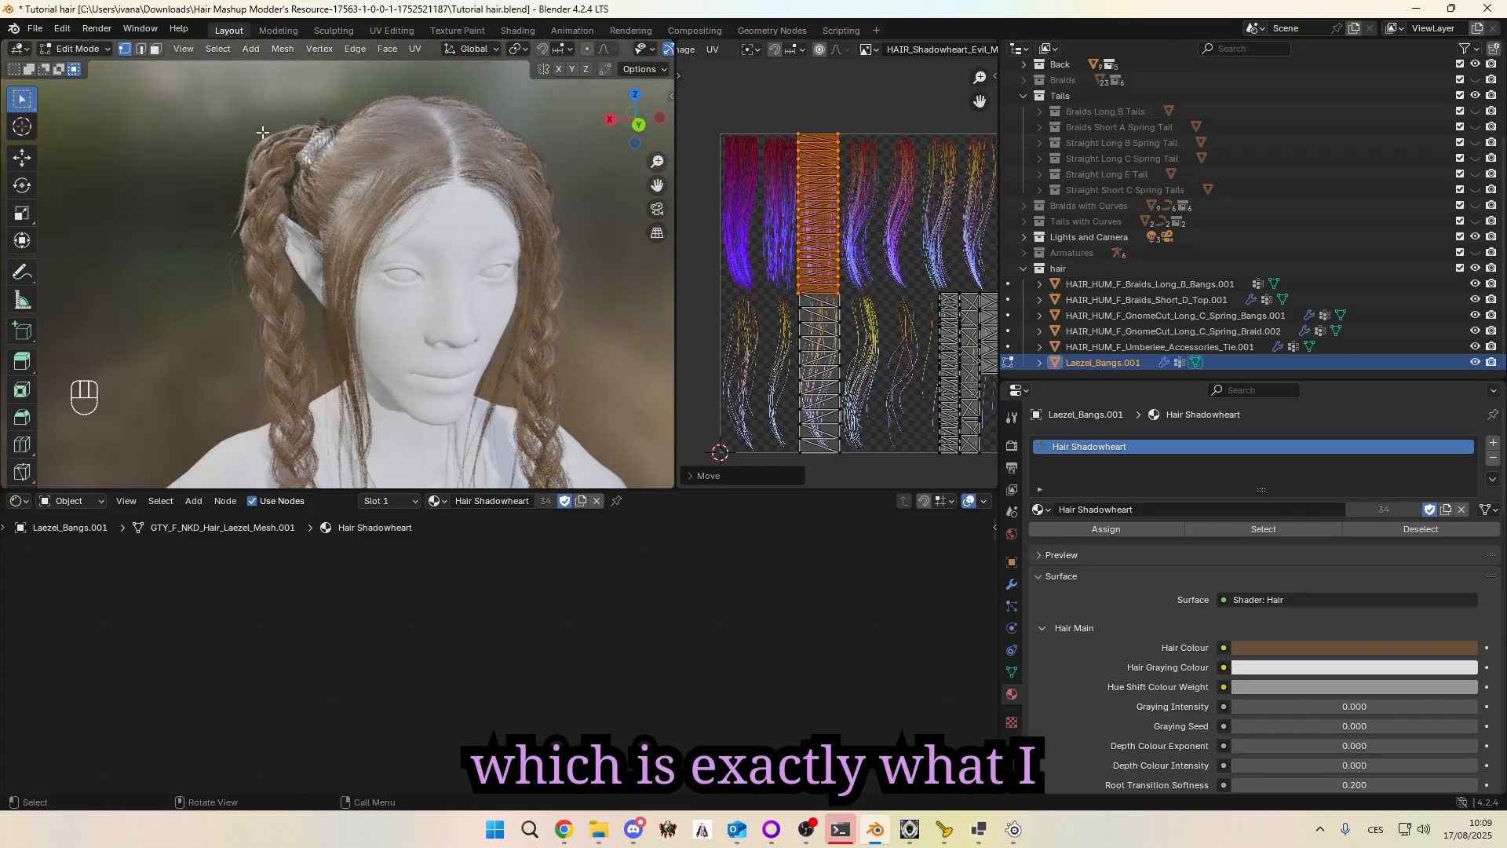
key("g")
key("Escape")
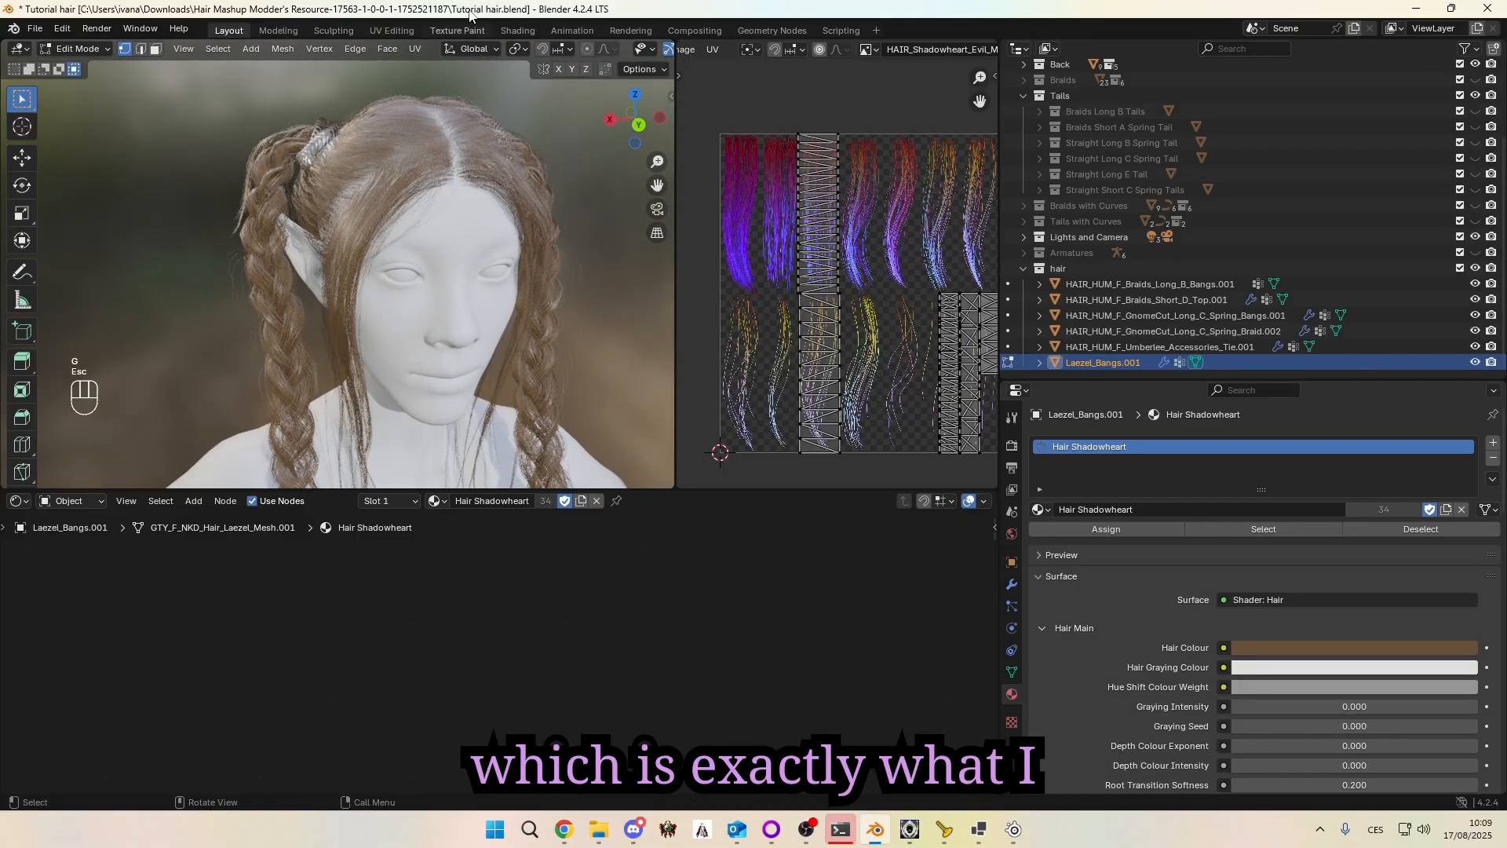
Step: Turn on proportional editing and fine-tune the Laezel strand's position and rotation so it sits against the braid at the hair tie
key("o")
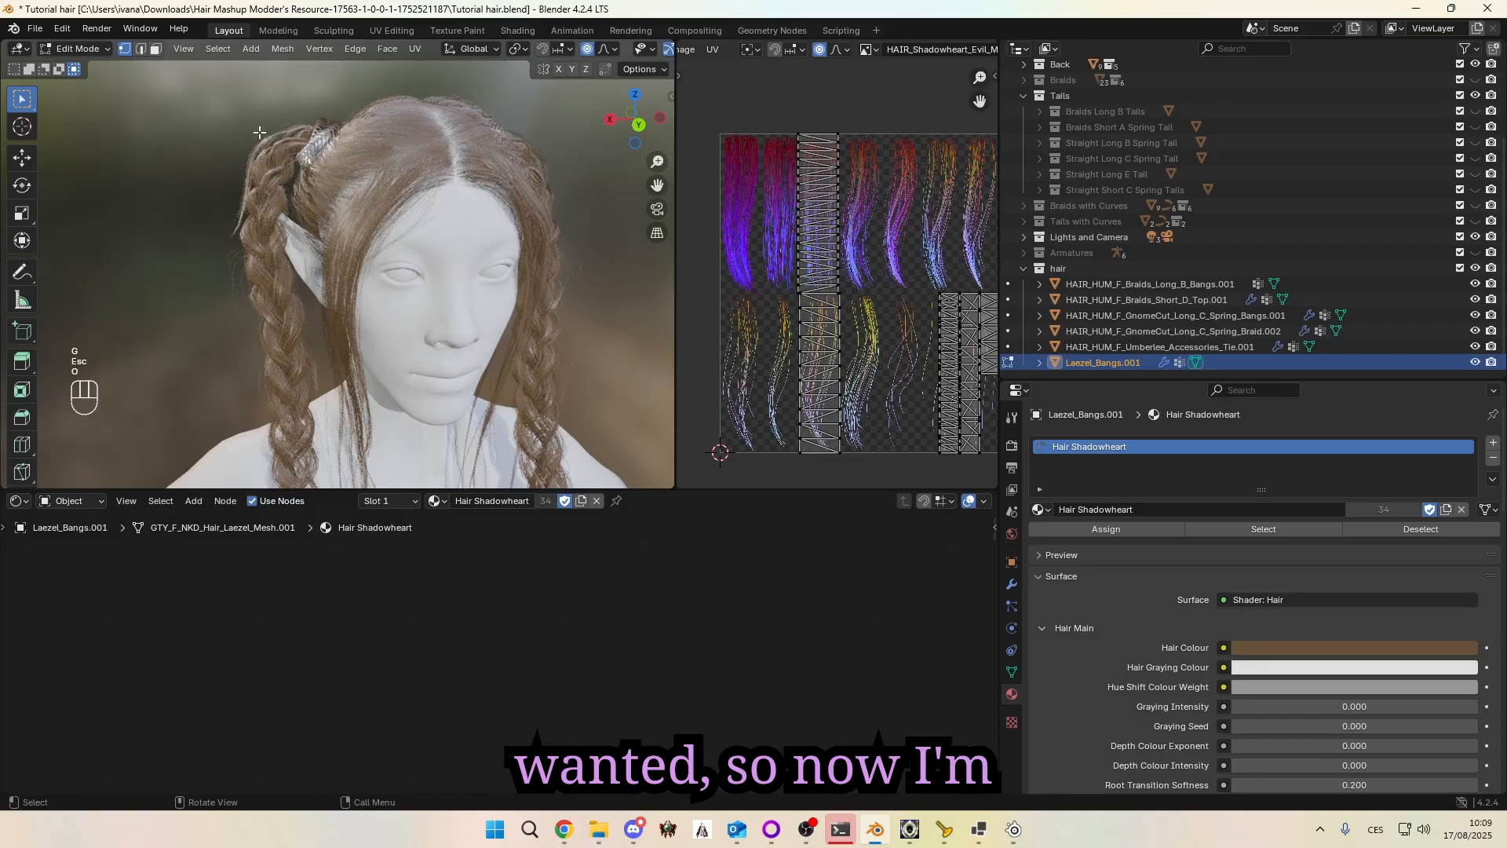
key("g")
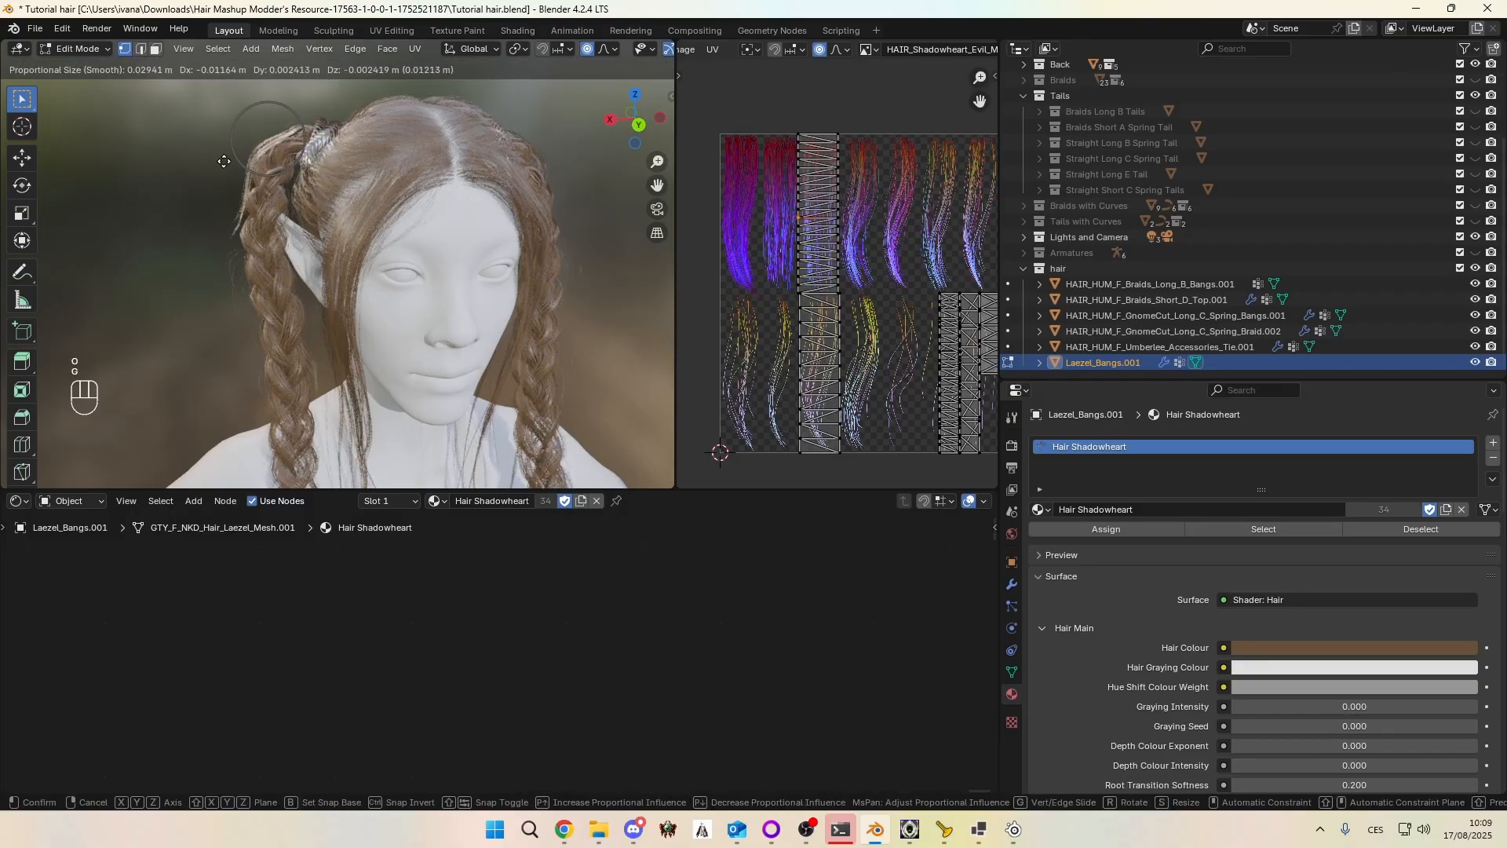
left_click(228, 162)
middle_click_drag(229, 161, 262, 107)
key("r")
left_click(236, 137)
key("g")
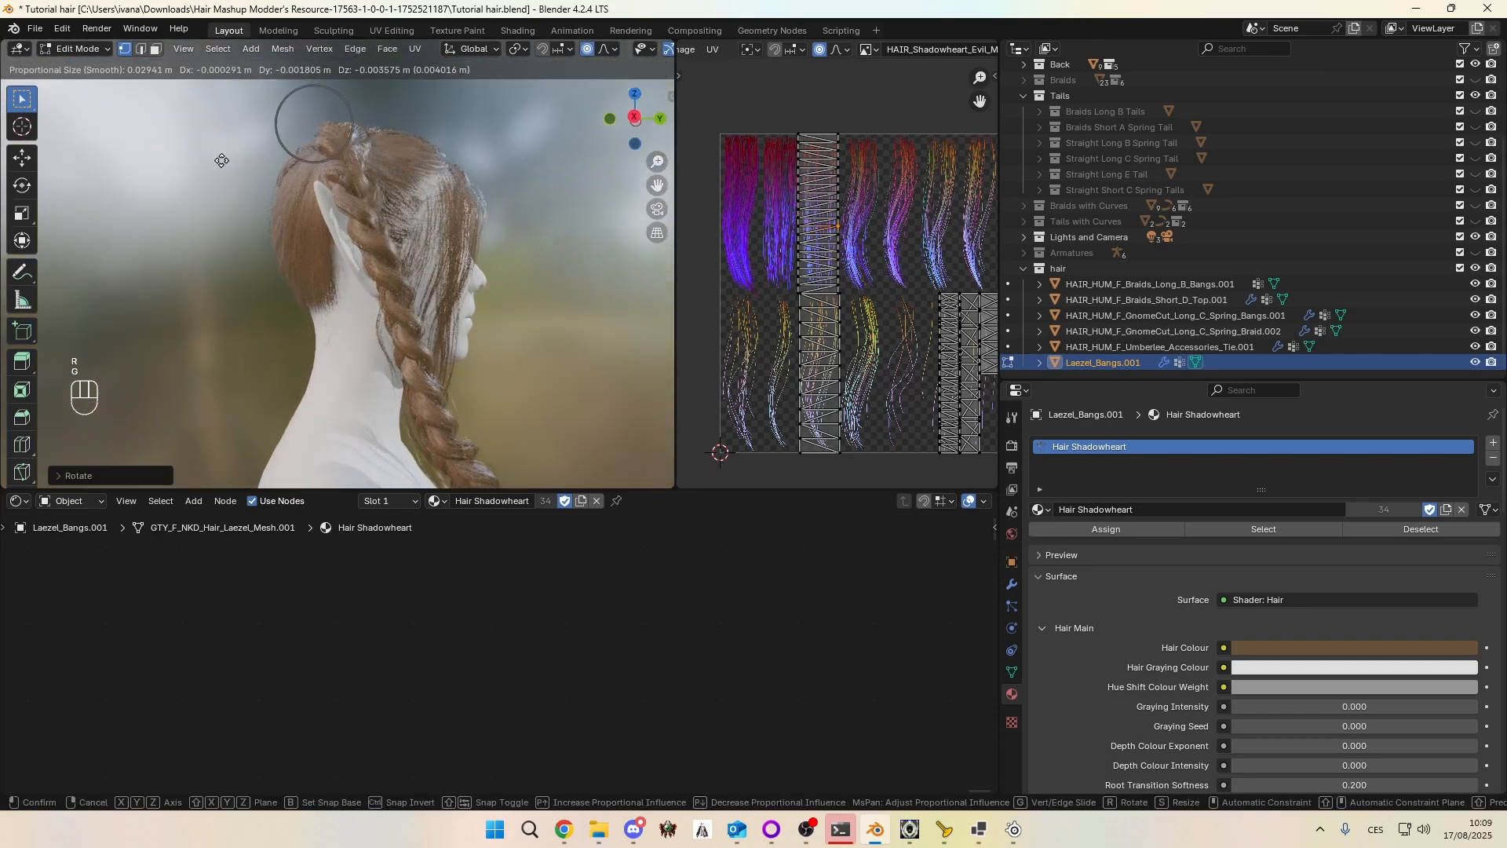
left_click(219, 167)
mouse_move(220, 168)
middle_mouse_down()
mouse_move(256, 249)
mouse_move(185, 238)
mouse_move(222, 185)
middle_mouse_up()
scroll(252, 201, "up", 5)
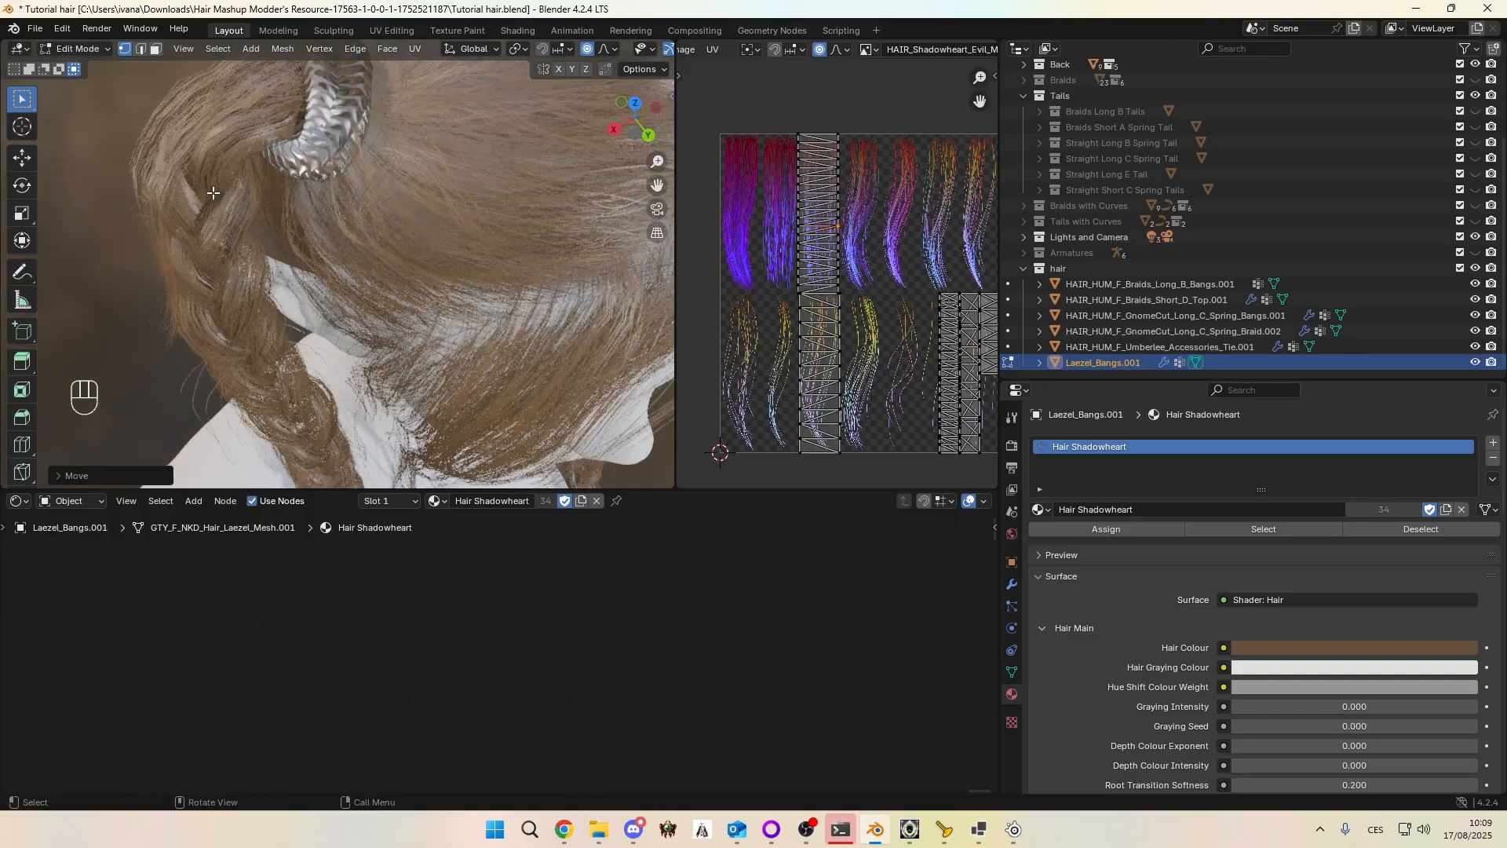
scroll(236, 165, "down", 5)
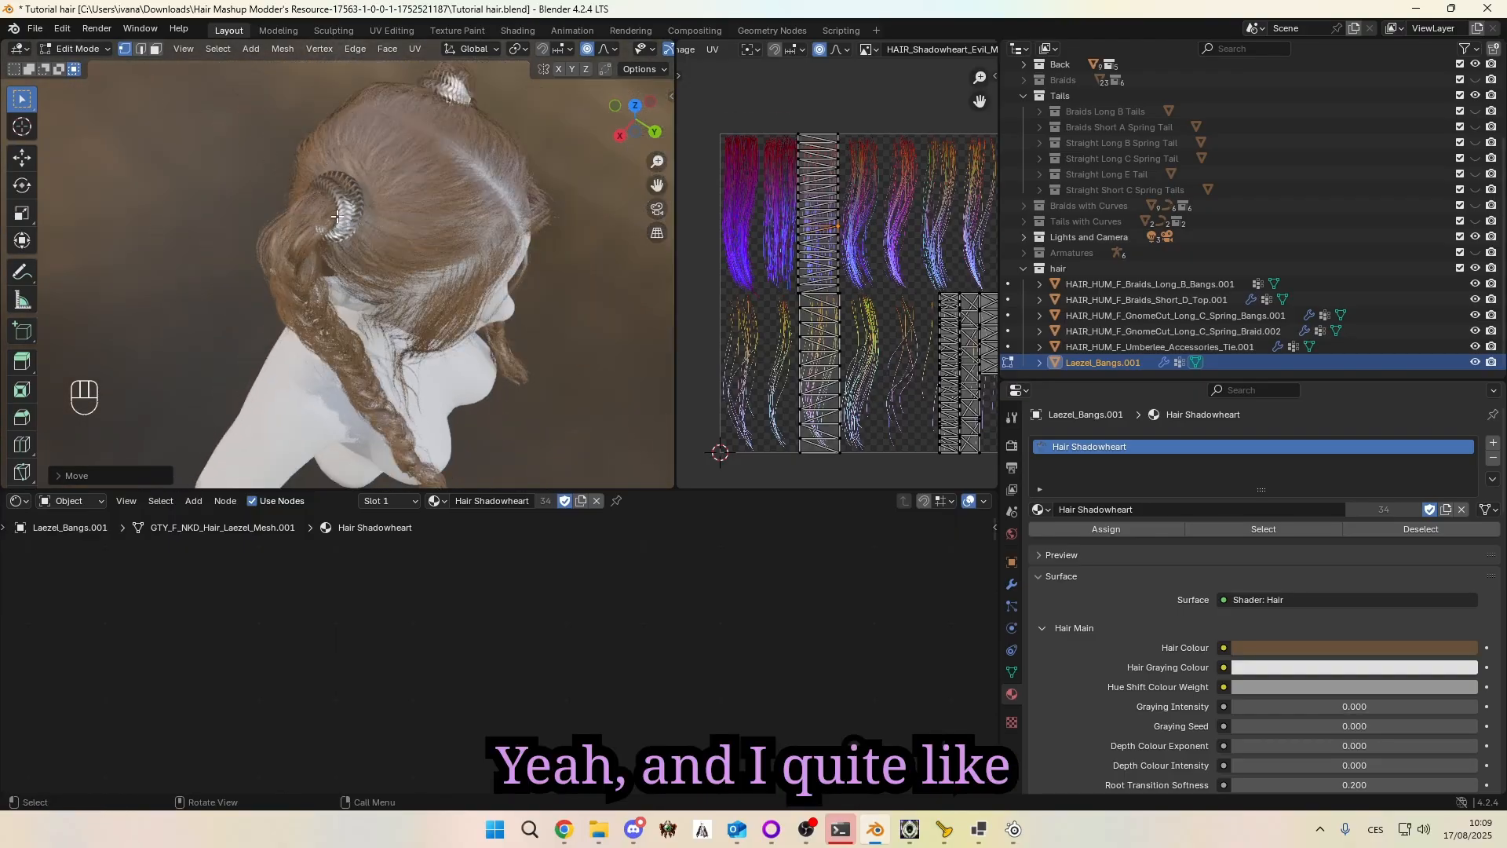
Step: Return the Laezel bangs mesh to Object Mode and save the file
middle_click_drag(320, 163, 83, 76)
left_click(73, 48)
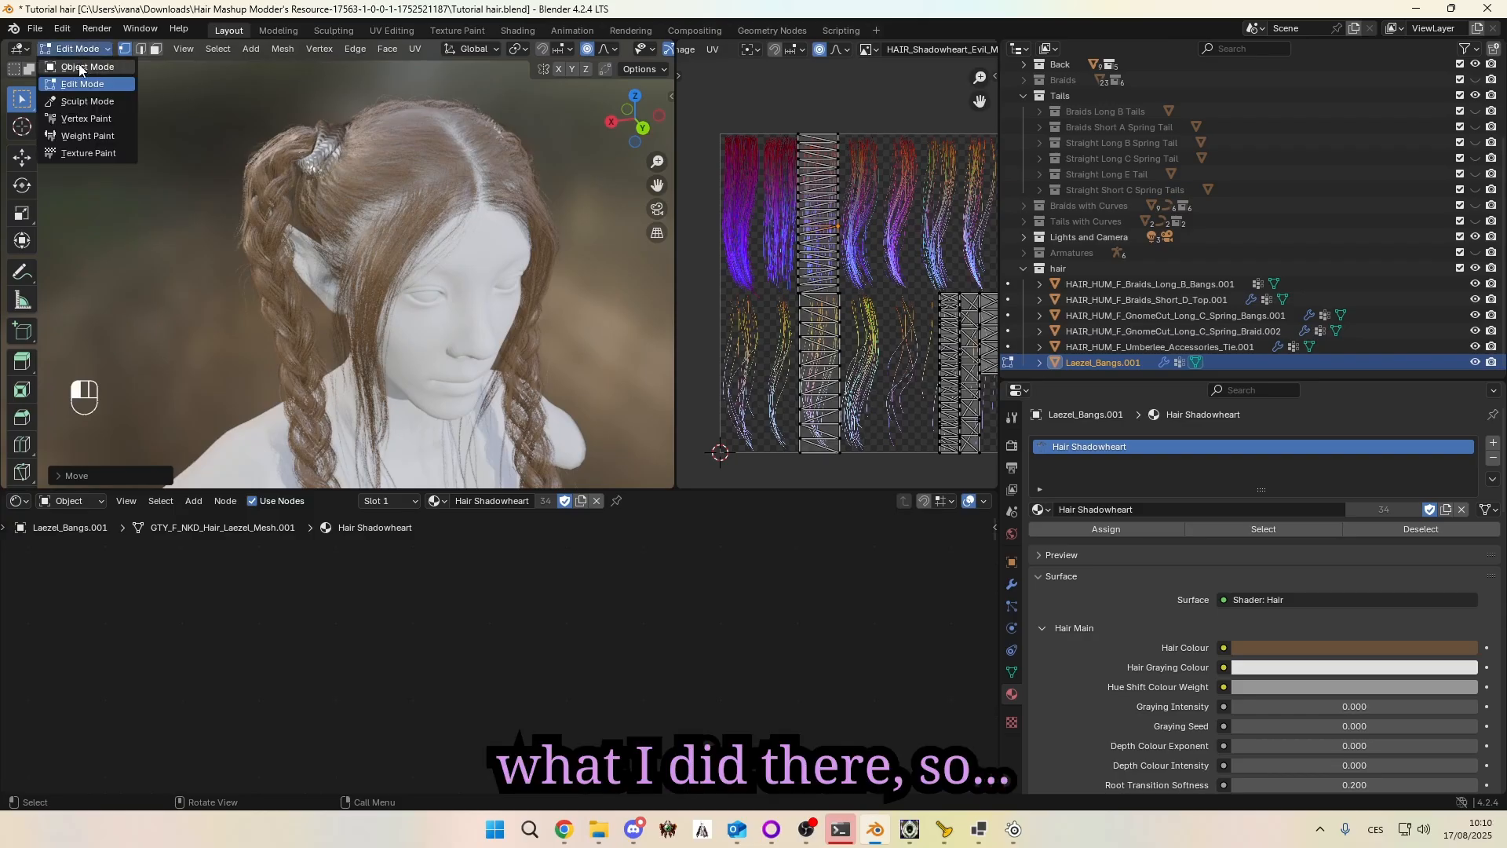
left_click(80, 67)
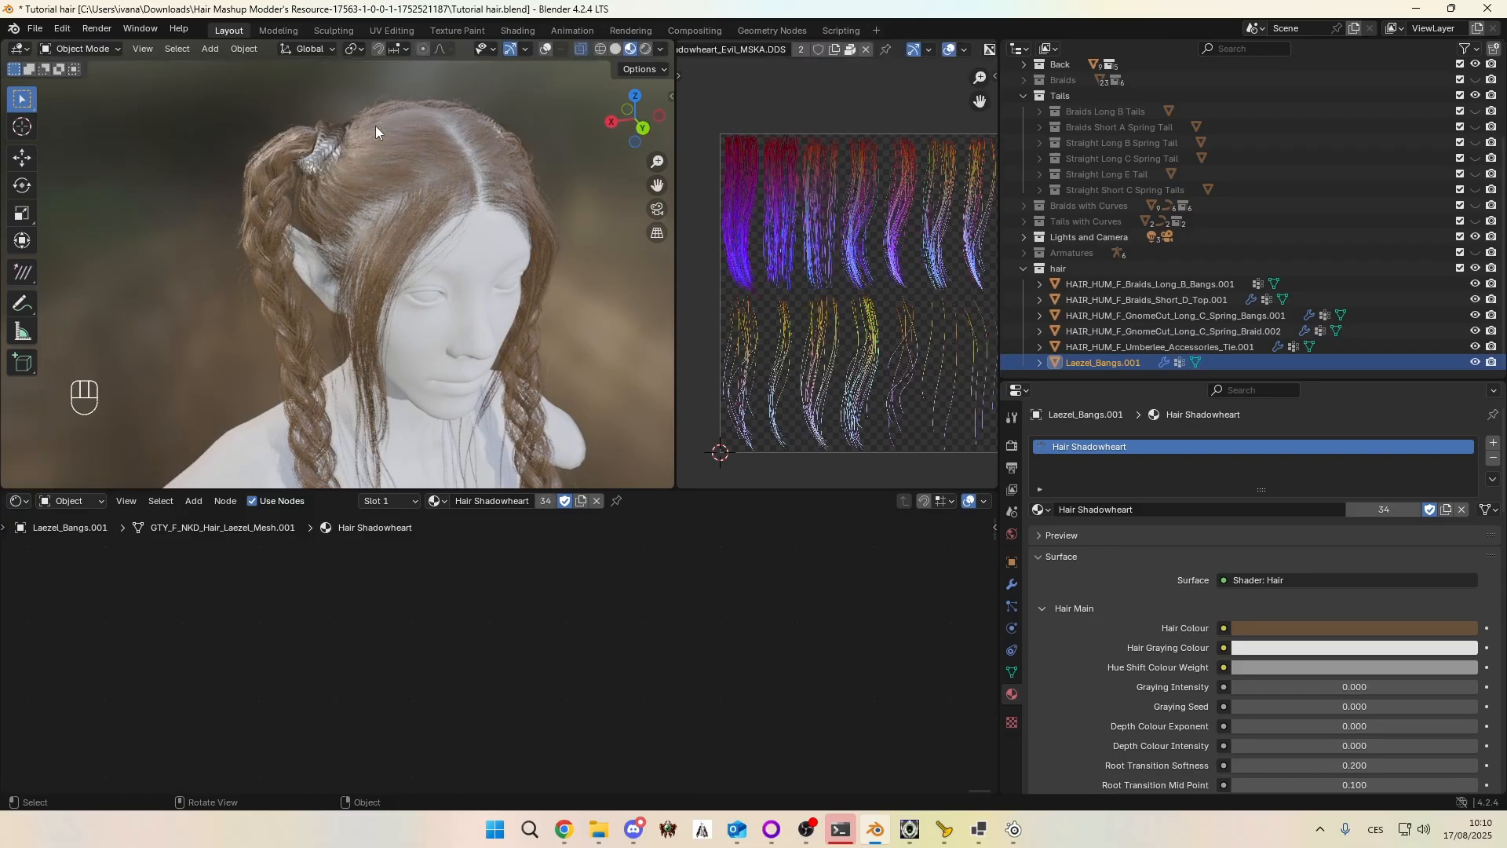
key("ctrl+s")
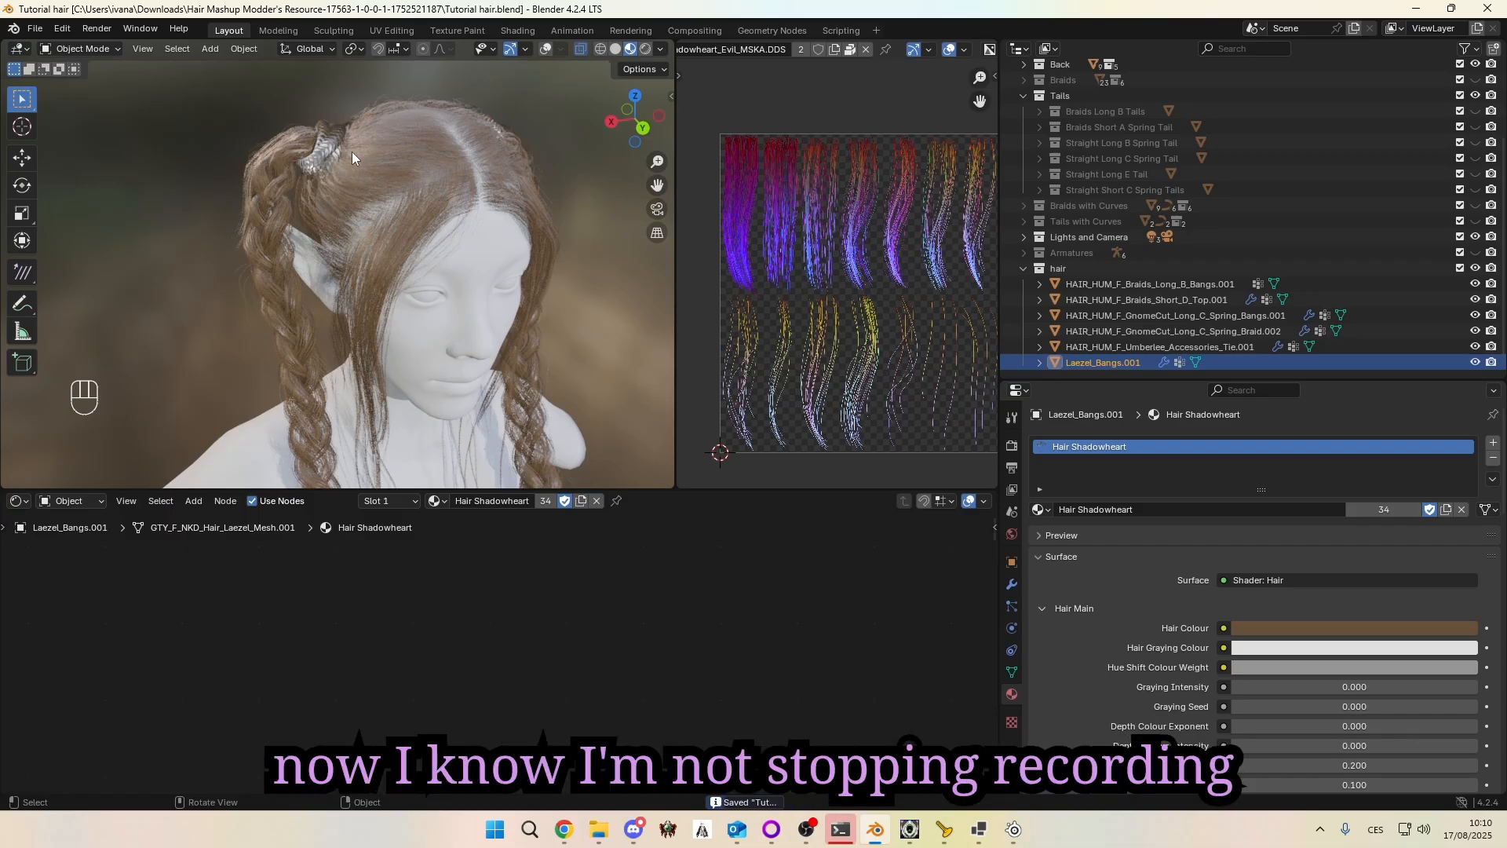
Step: Show the viewport overlays, select the Laezel_Bangs.001 strand and apply all its transforms
left_click(291, 135)
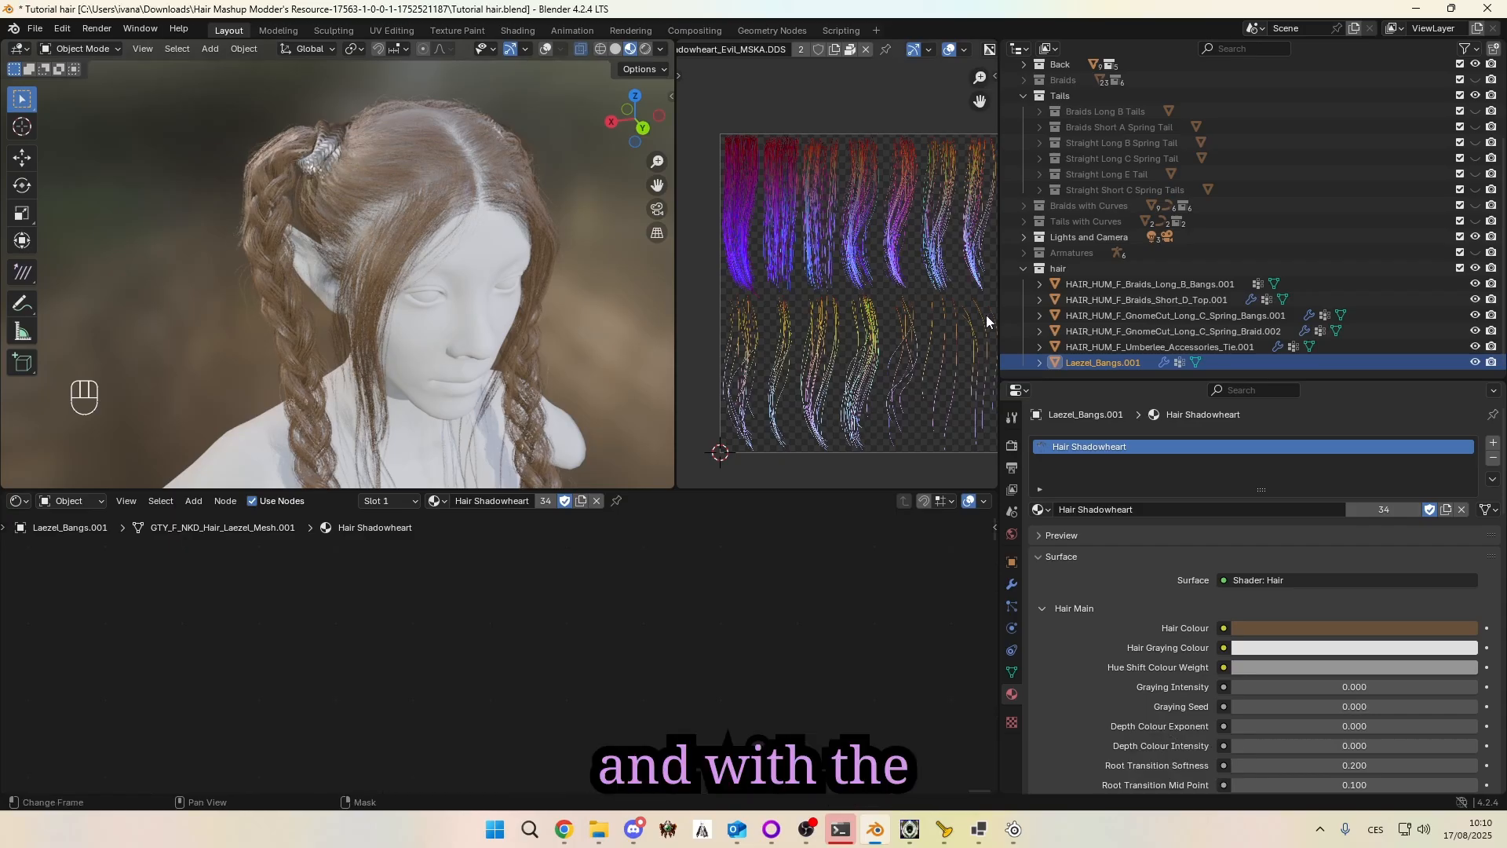
left_click(546, 50)
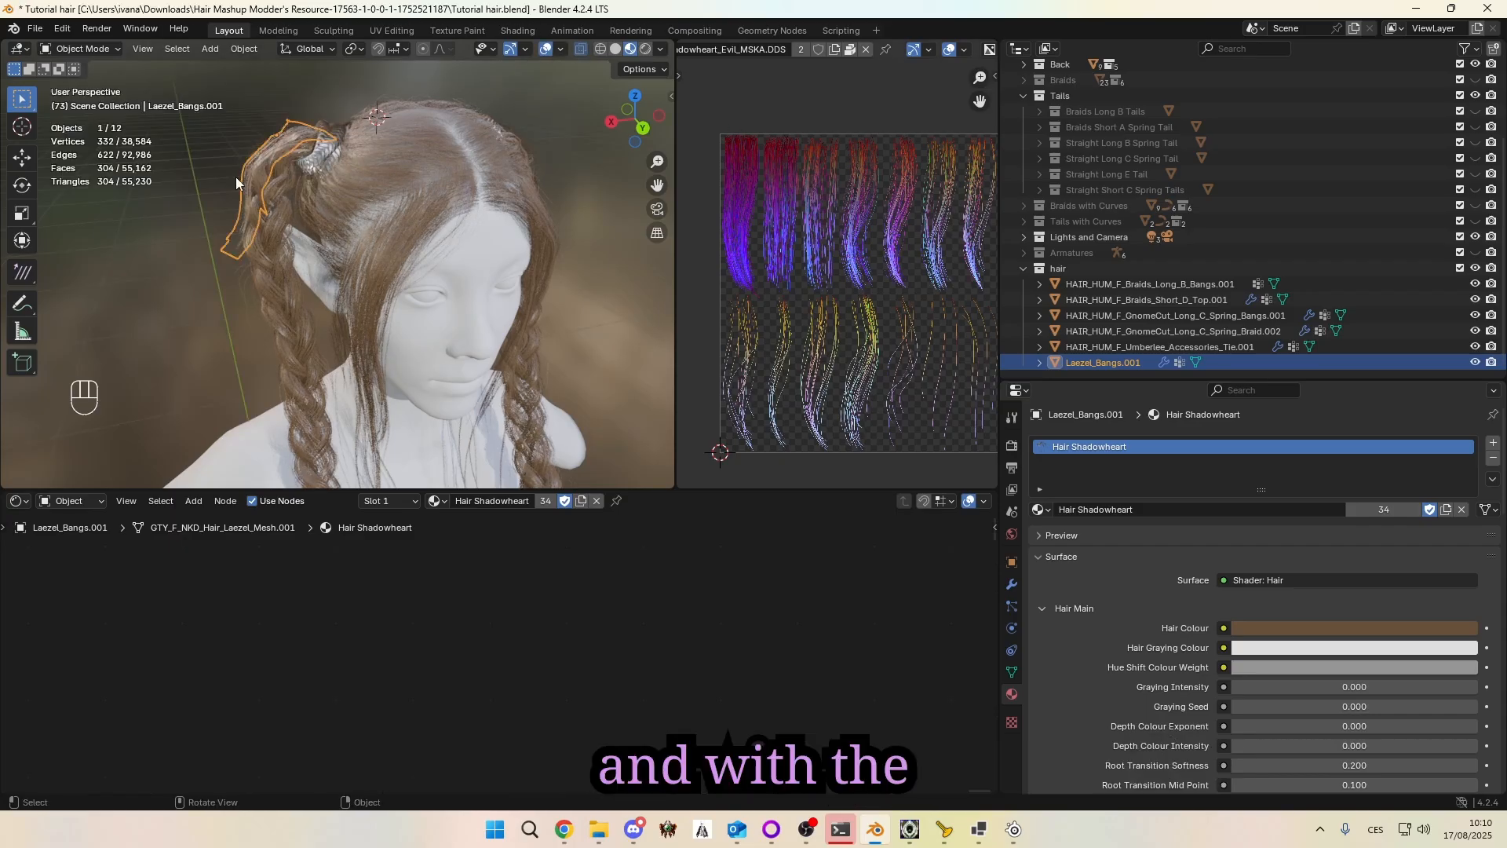
left_click(243, 49)
mouse_move(289, 113)
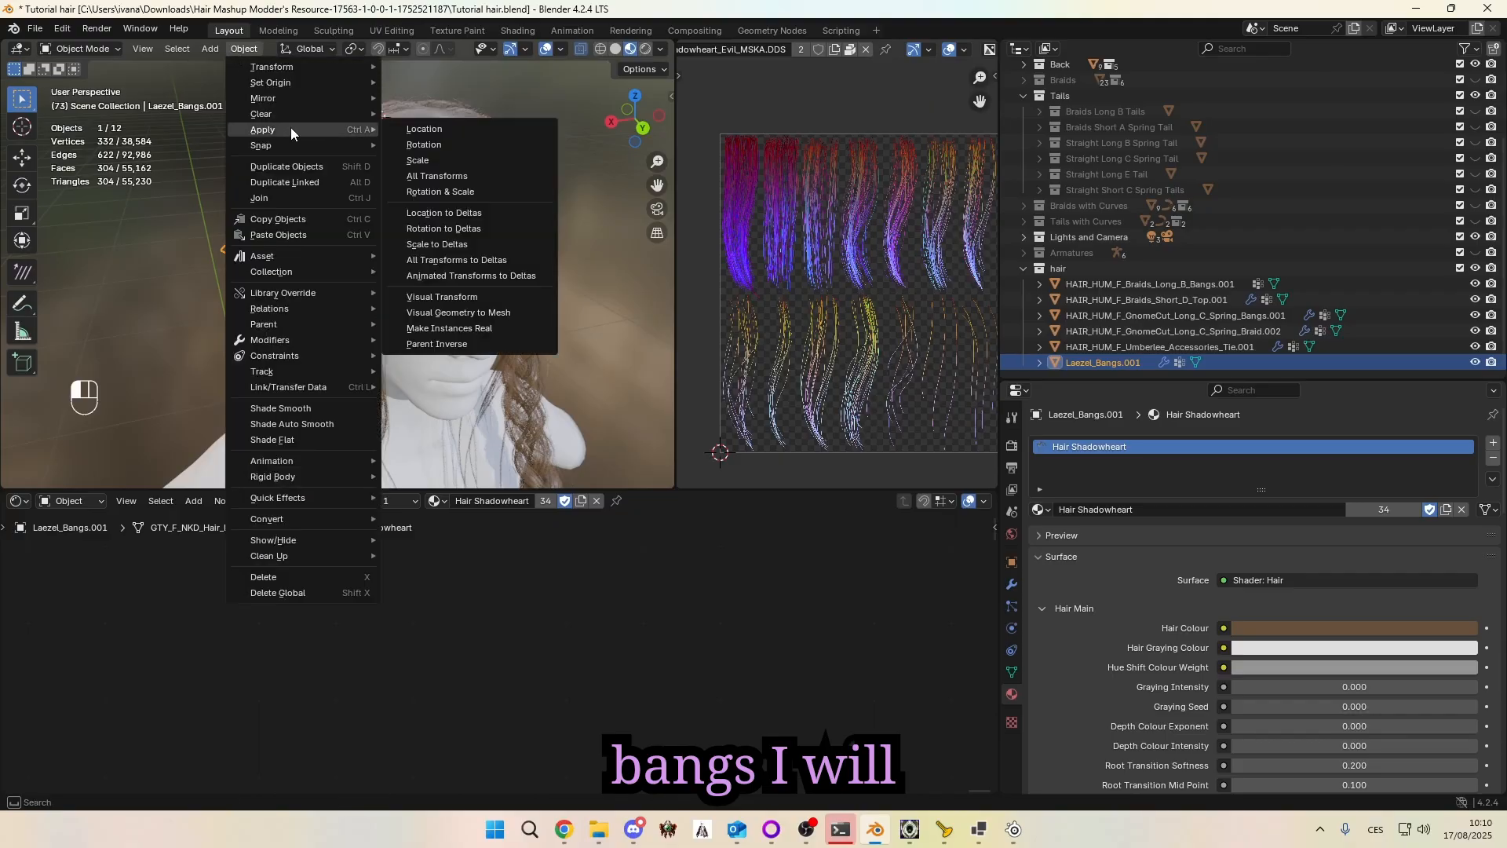
left_click(443, 177)
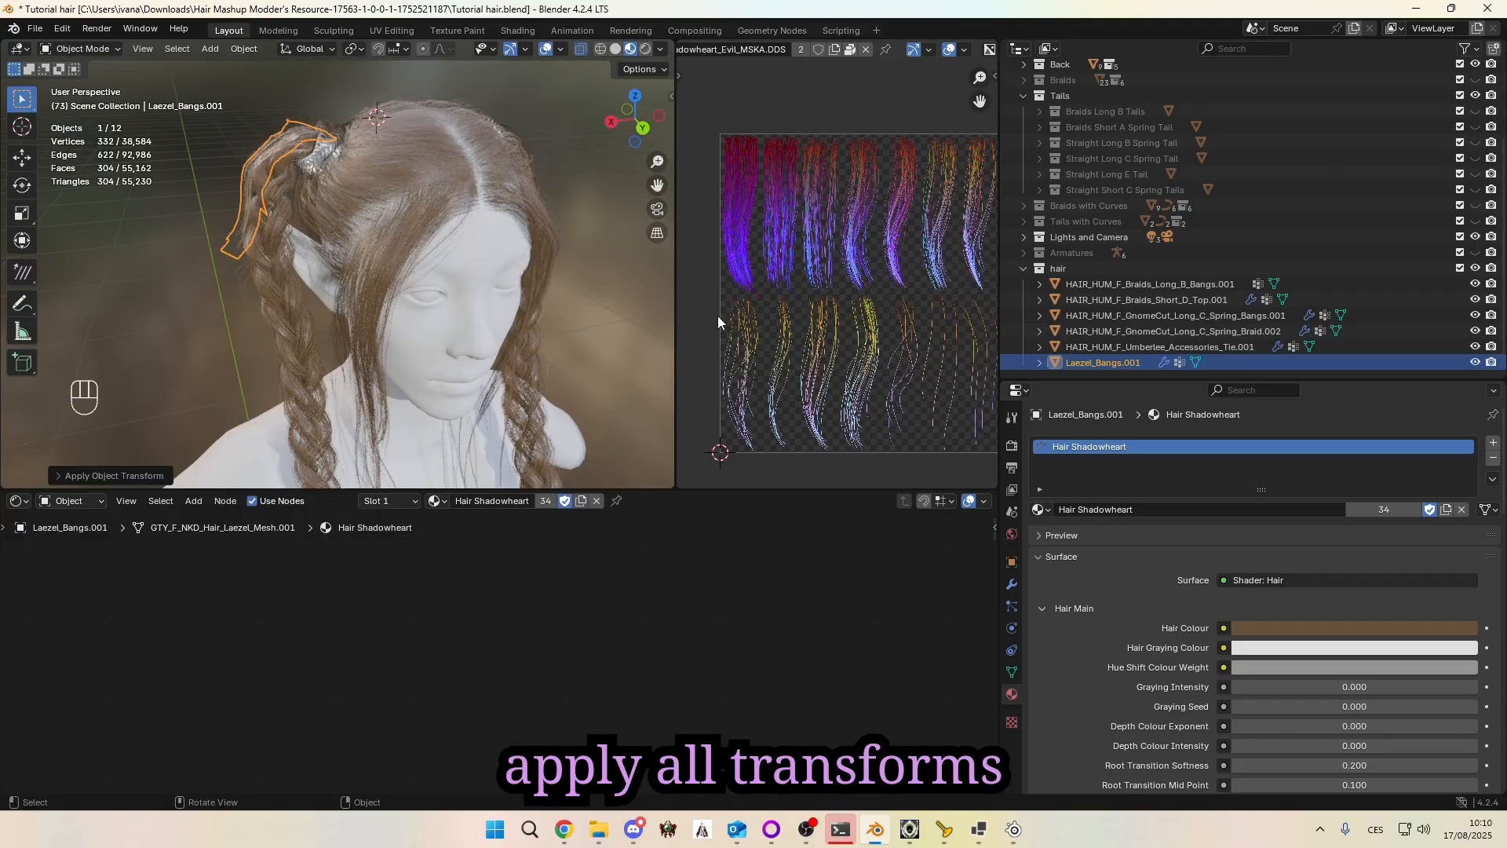
Step: Add a Mirror modifier on the X axis to Laezel_Bangs.001 so the strand is copied to the opposite braid
left_click(1012, 585)
left_click(1242, 442)
mouse_move(1242, 440)
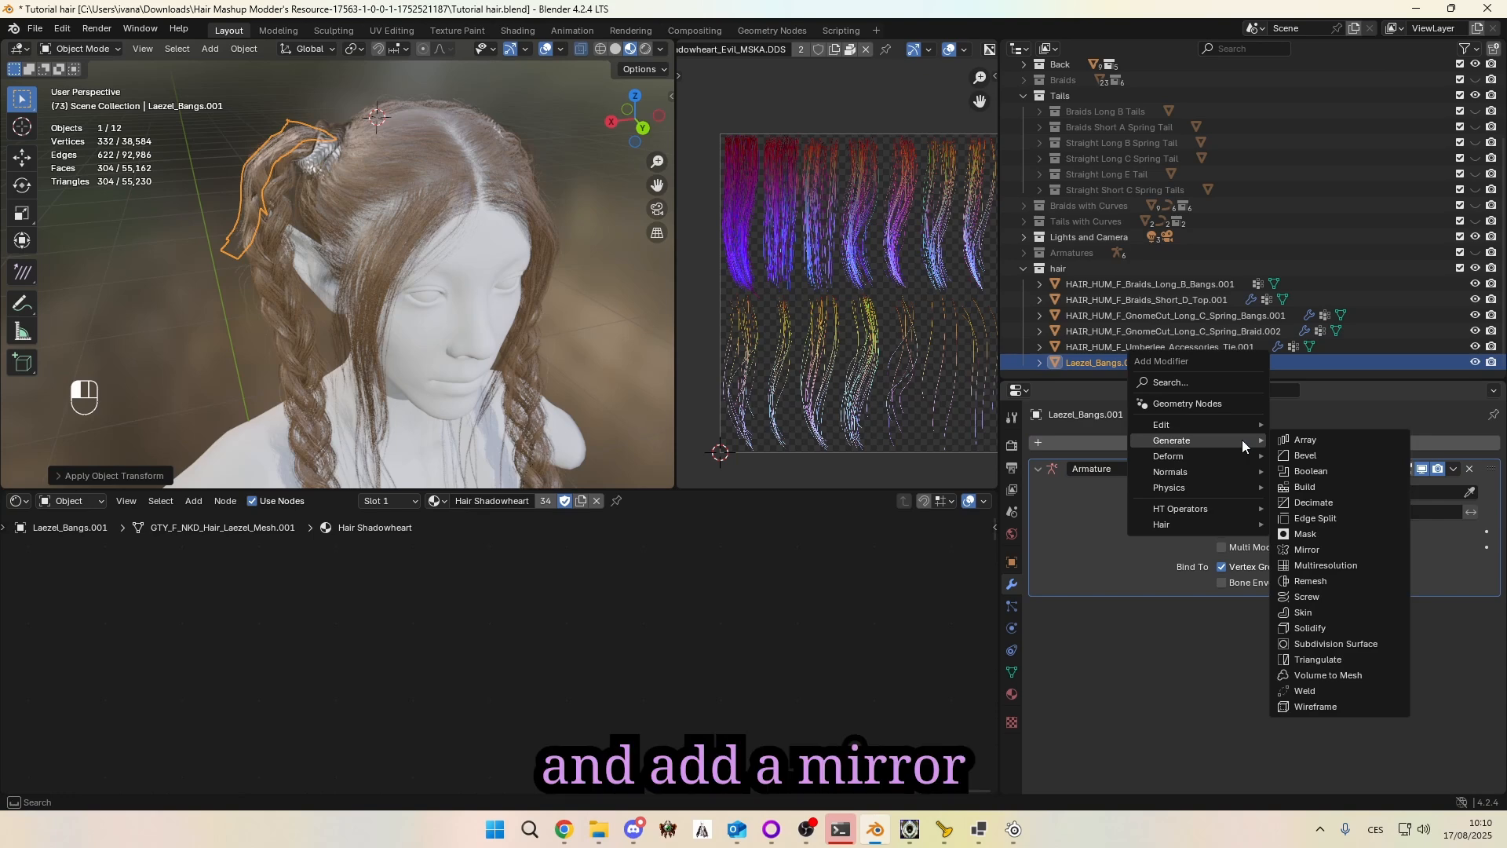
left_click(1321, 551)
middle_click_drag(492, 308, 450, 253)
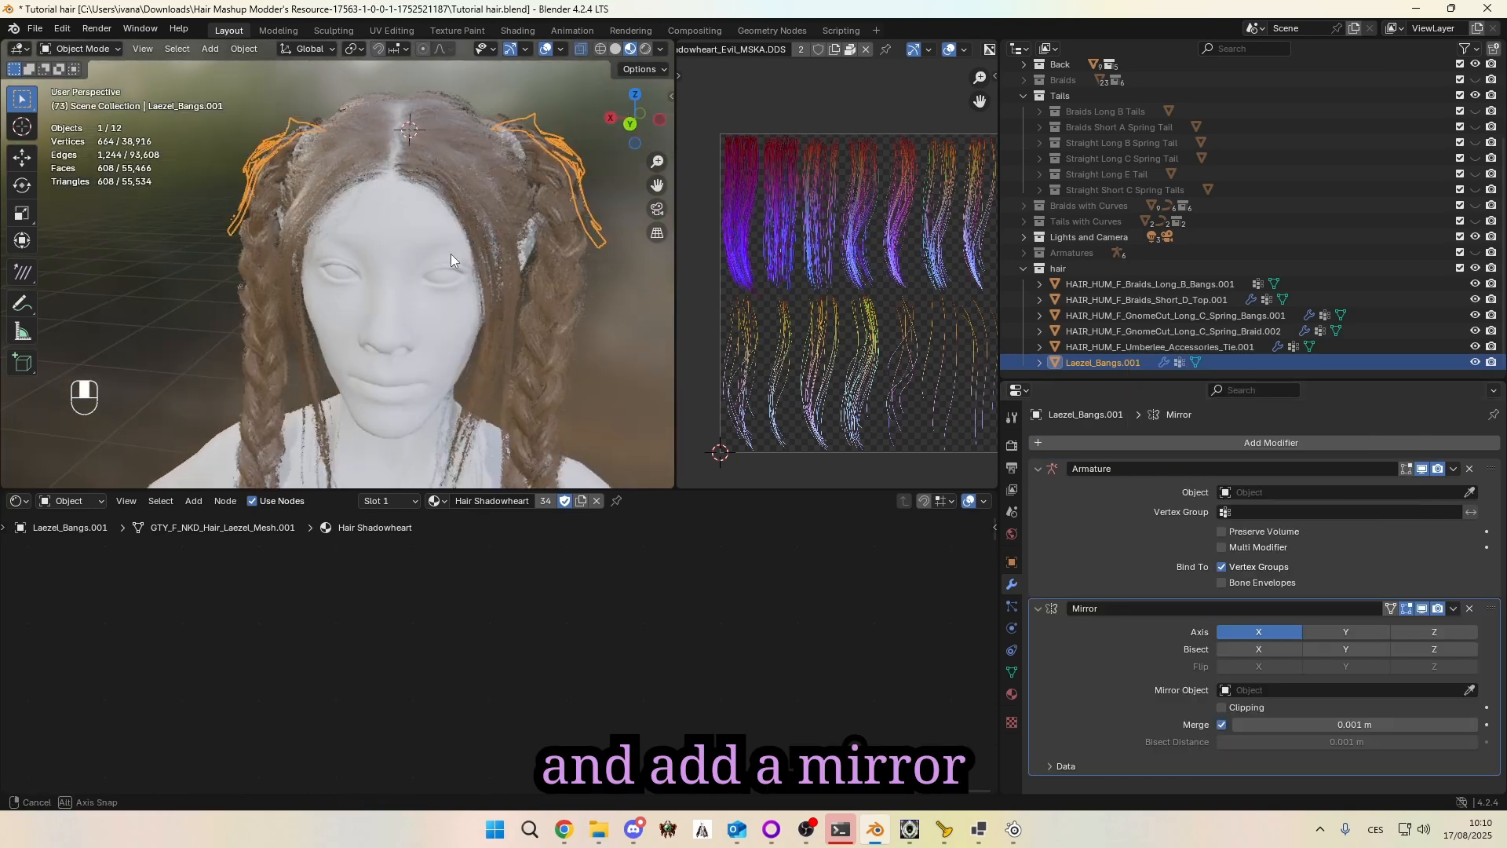
Step: Deselect everything and switch the viewport to rendered shading to inspect the whole hairstyle from the front
key("a")
key("a")
scroll(481, 289, "down", 5)
mouse_move(497, 325)
middle_mouse_down()
mouse_move(515, 369)
mouse_move(470, 346)
mouse_move(300, 347)
mouse_move(547, 374)
middle_mouse_up()
left_click(645, 49)
scroll(538, 370, "up", 3)
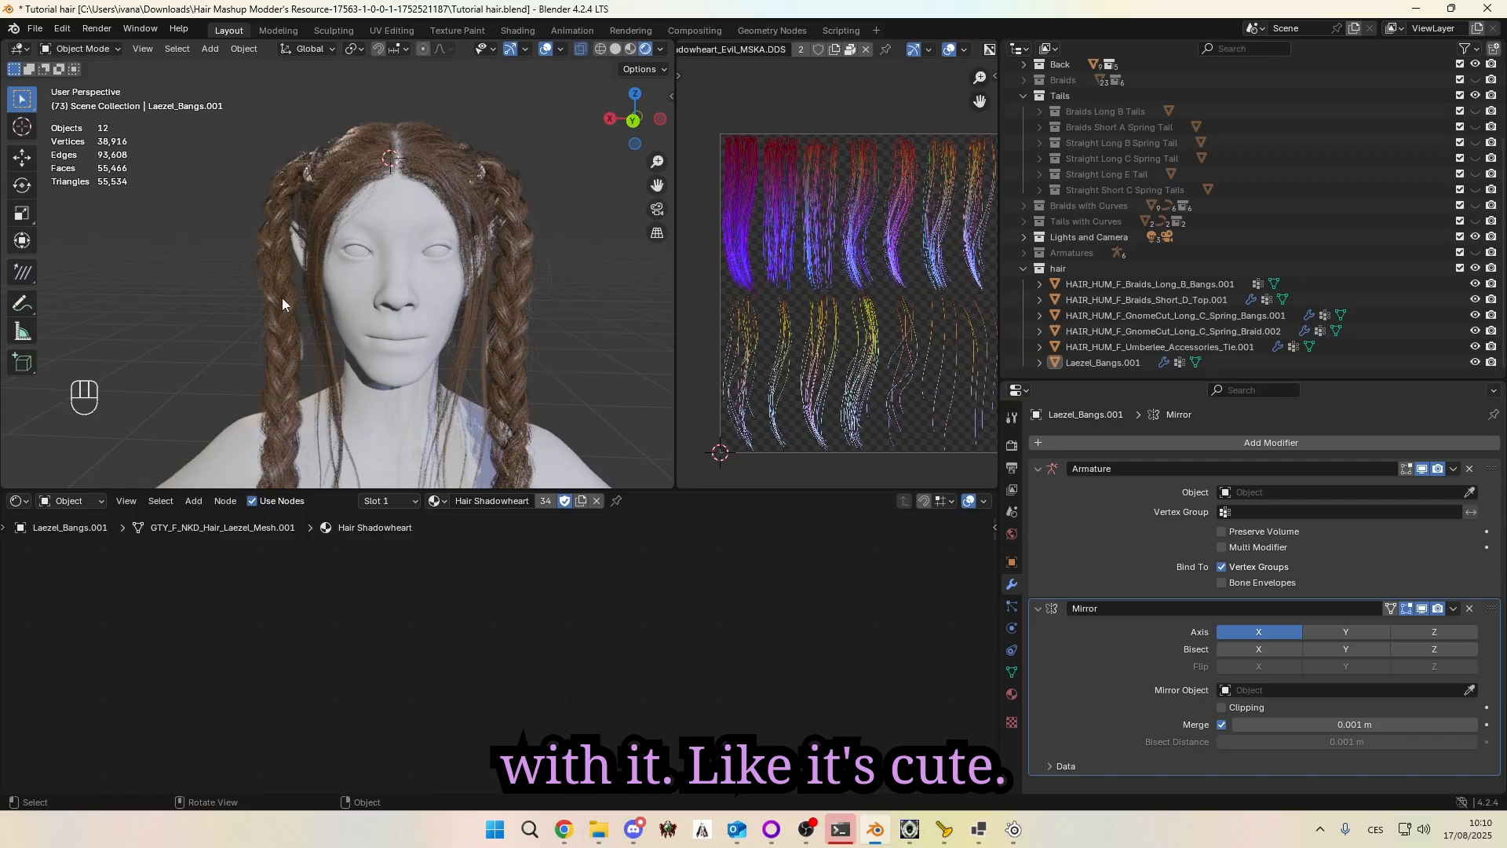
middle_click_drag(281, 298, 466, 313)
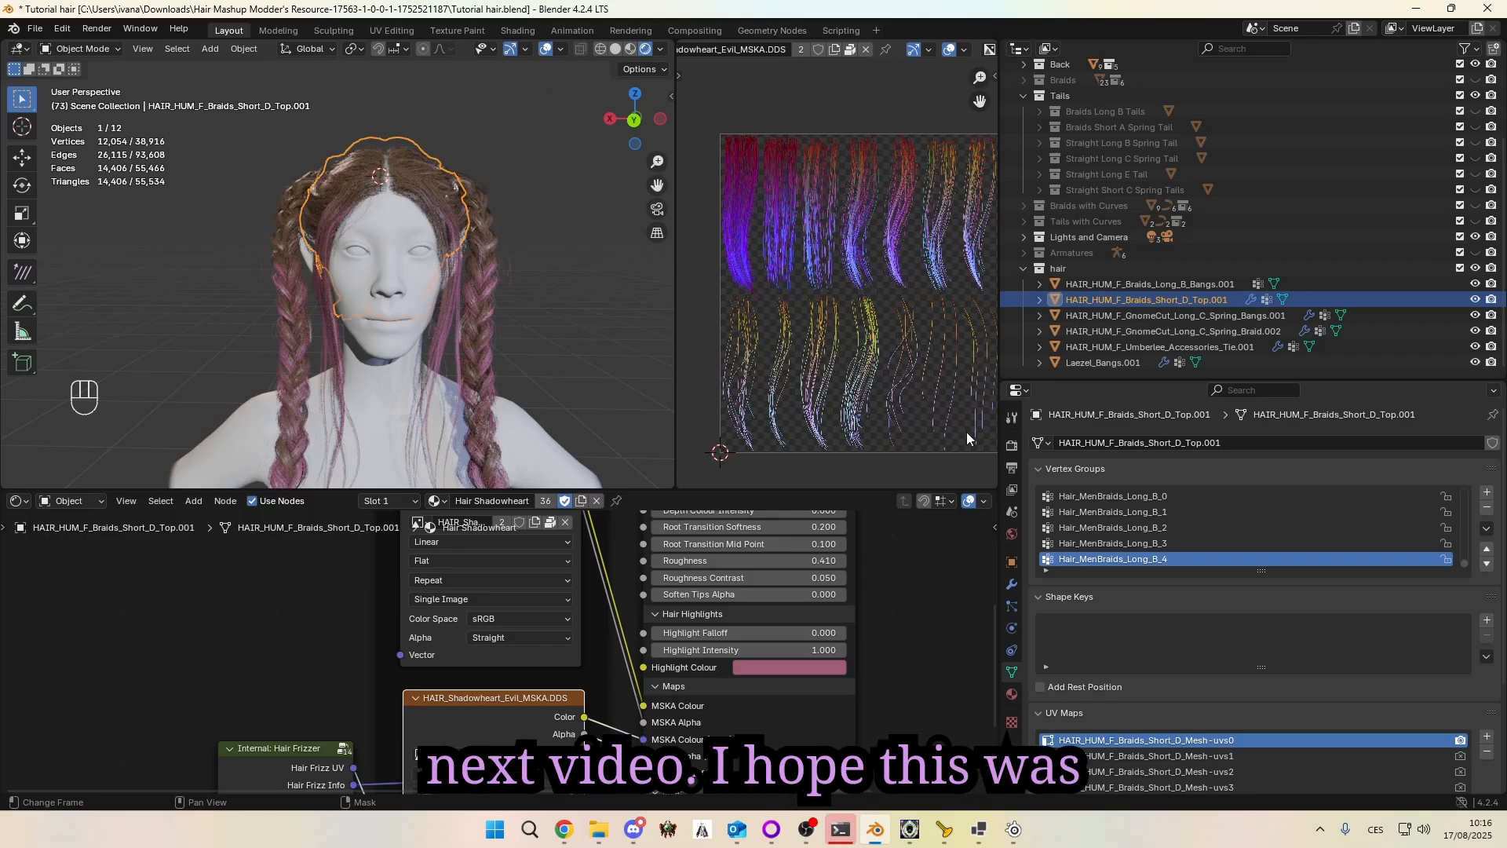
middle_click_drag(549, 300, 561, 345)
scroll(608, 310, "down", 3)
left_click(608, 311)
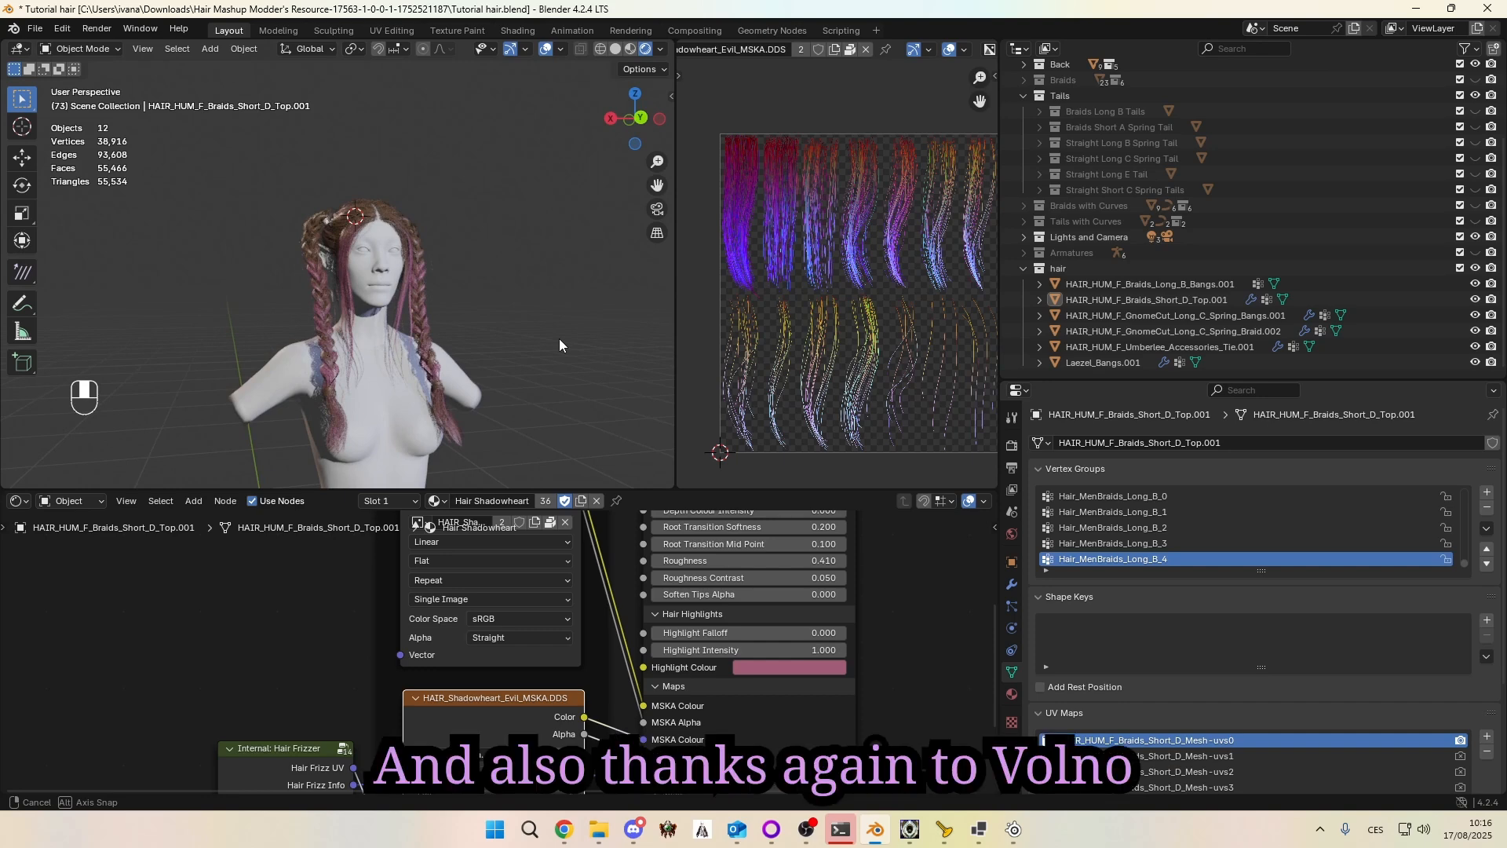
middle_click_drag(559, 340, 559, 341)
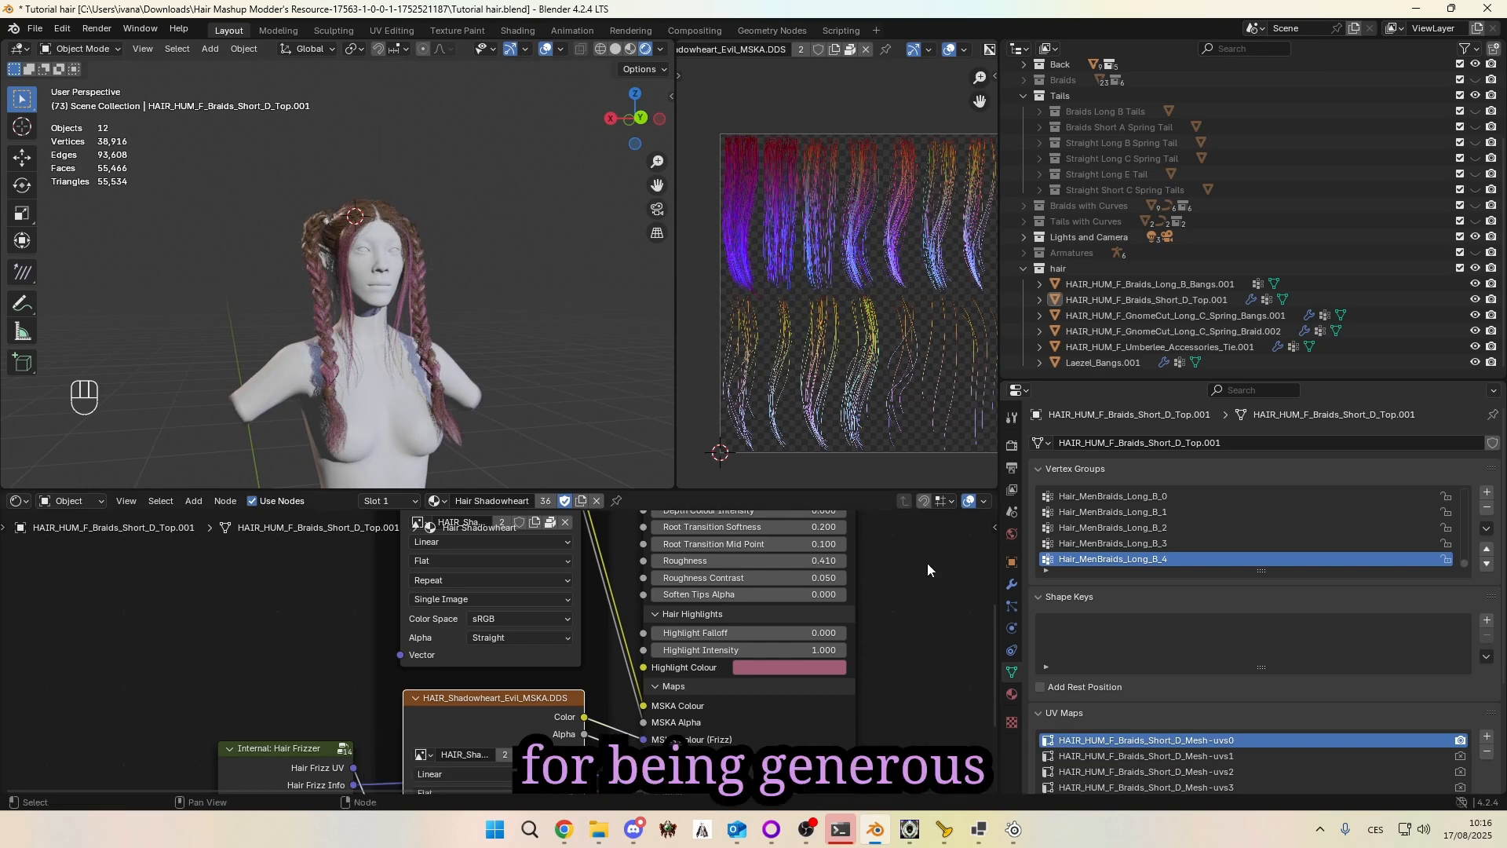
middle_click_drag(898, 530, 792, 750)
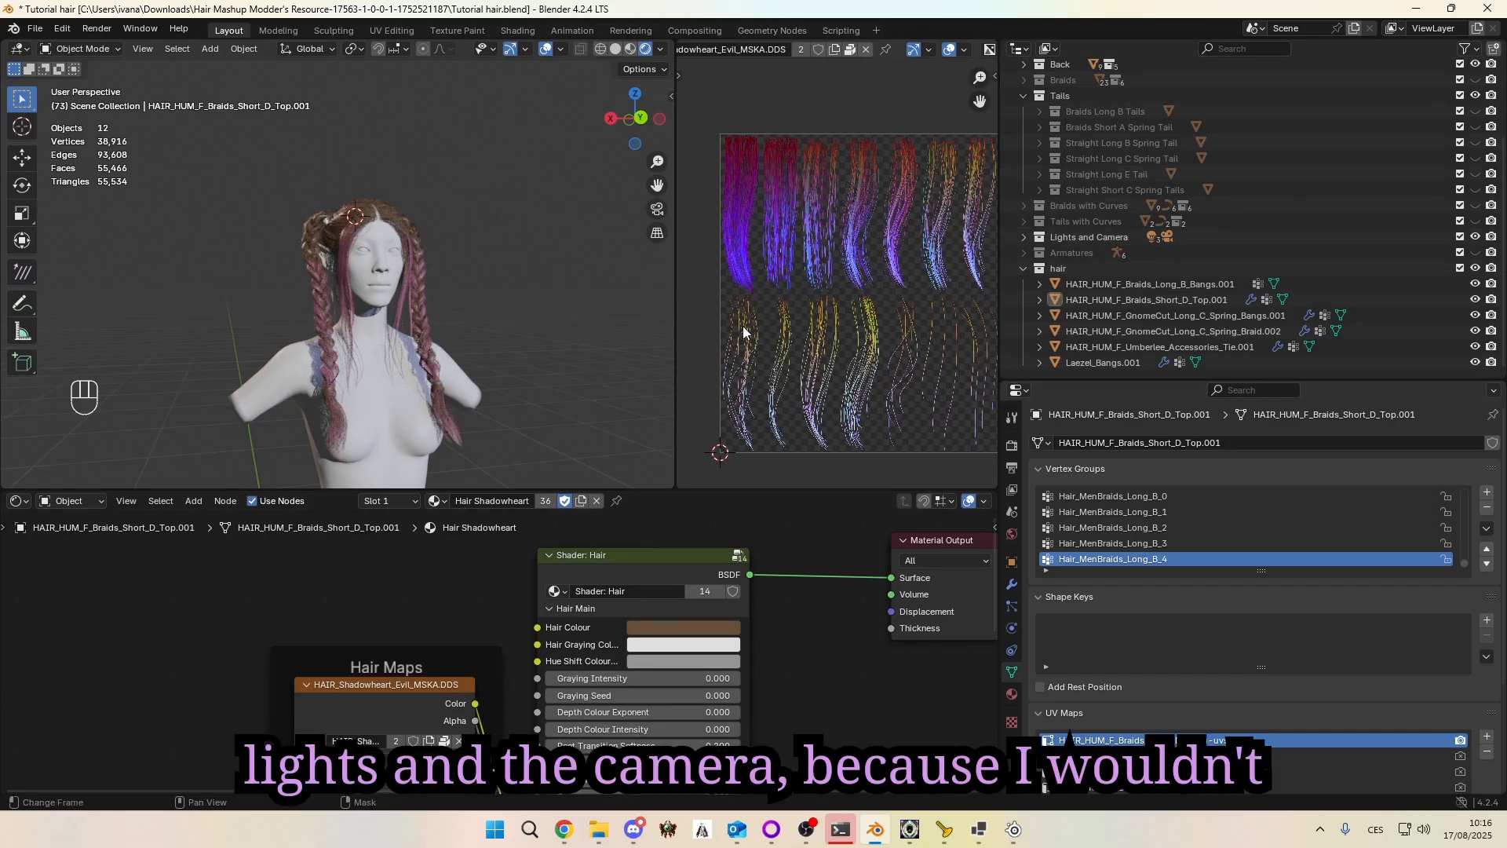
middle_click_drag(406, 650, 624, 523)
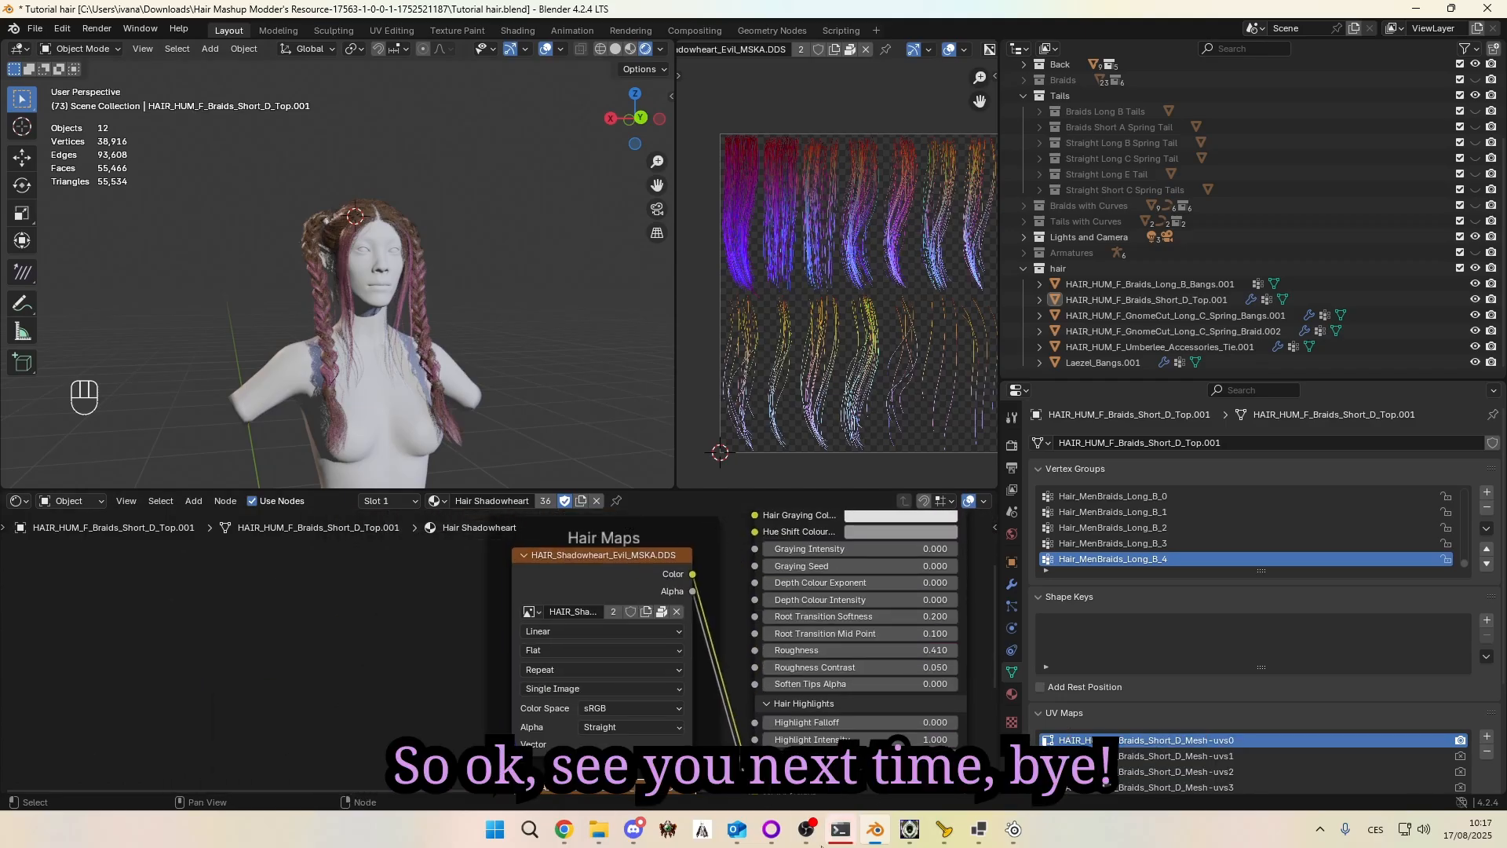